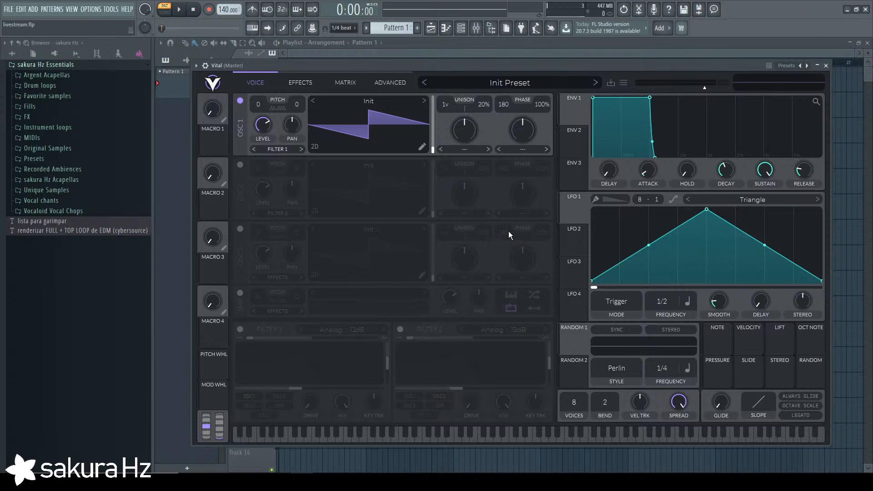
Examine the spectral and phase warp types available for oscillator 1.
{"action": "left_click", "coordinate": [465, 148]}
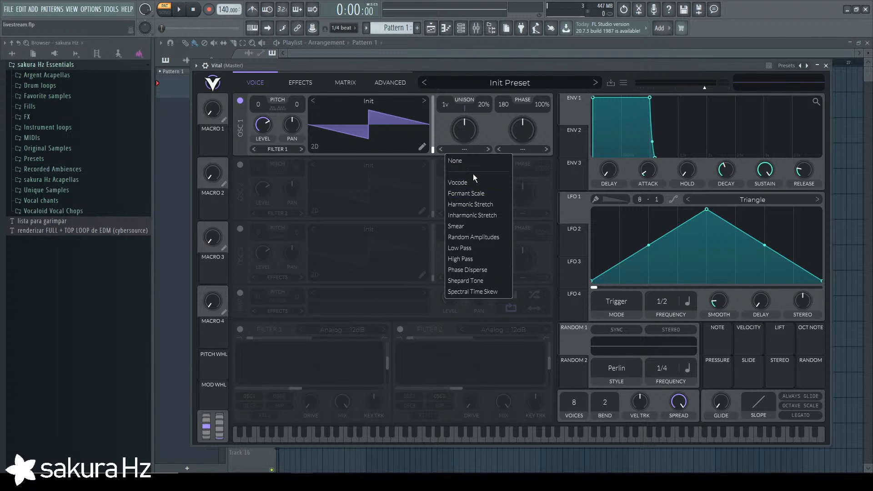
{"action": "left_click", "coordinate": [525, 148]}
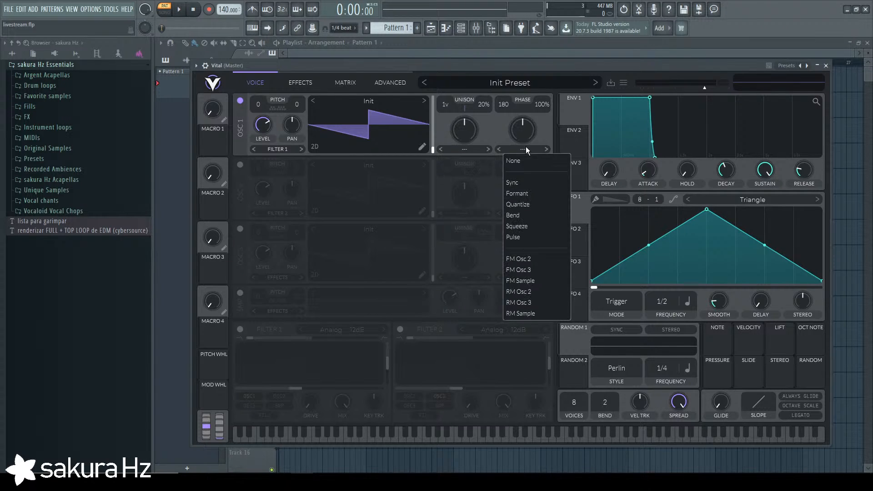
{"action": "left_click", "coordinate": [523, 71]}
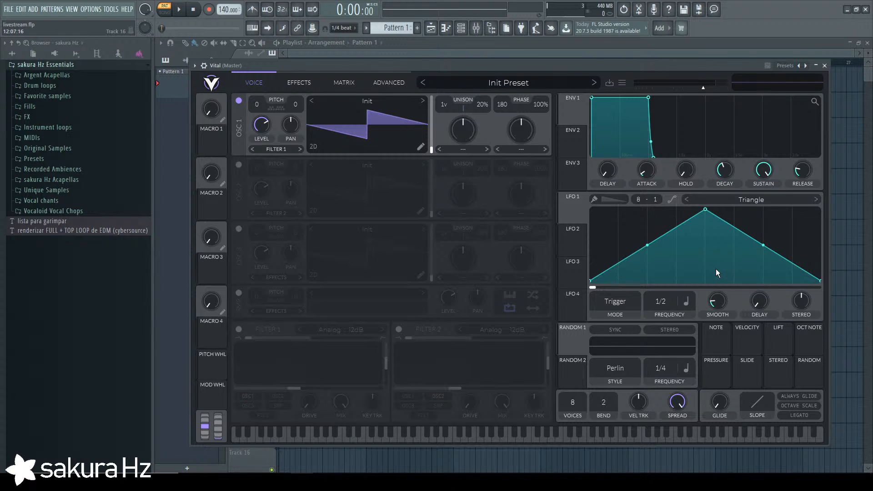
Look through the Effects page, the preset browser and the Matrix page of the synth.
{"action": "left_click_drag", "start_coordinate": [591, 65], "coordinate": [584, 58]}
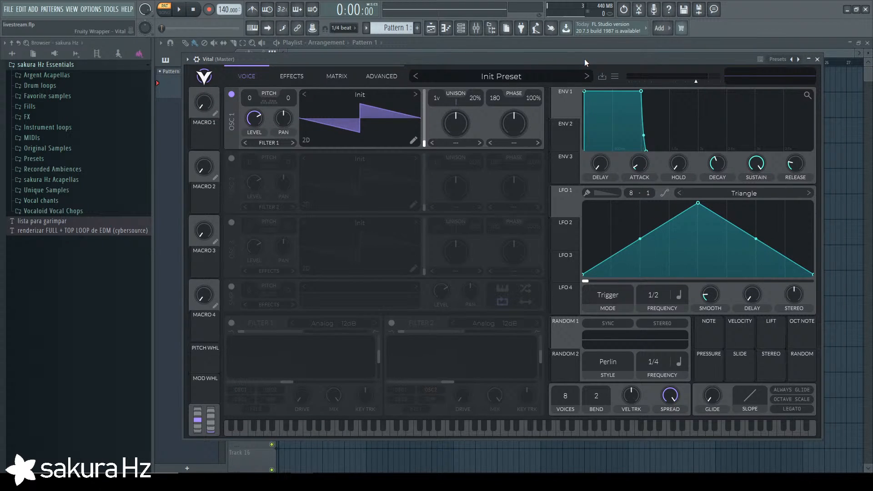
{"action": "left_click", "coordinate": [302, 75]}
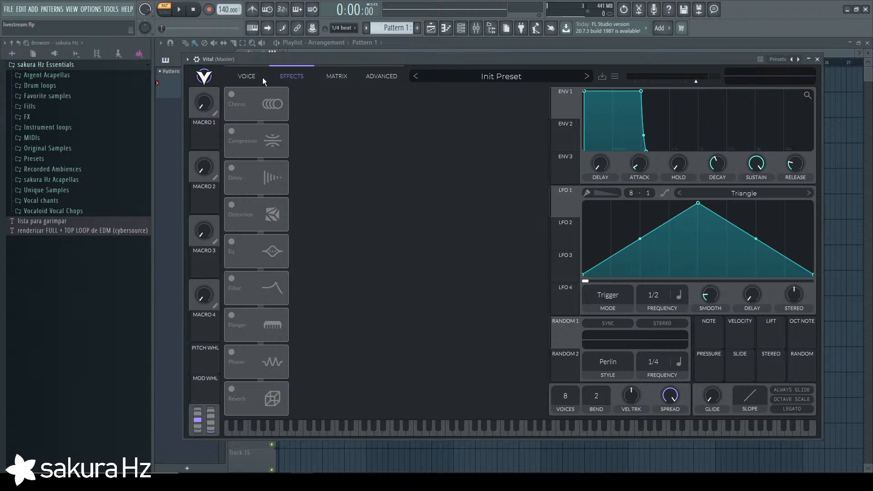
{"action": "left_click", "coordinate": [256, 77]}
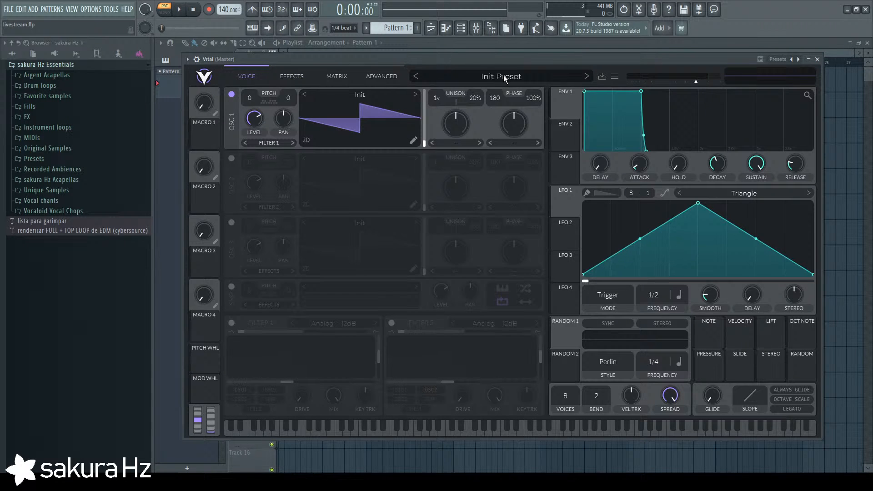
{"action": "left_click", "coordinate": [503, 76]}
{"action": "left_click", "coordinate": [235, 76]}
{"action": "left_click", "coordinate": [298, 74]}
{"action": "left_click", "coordinate": [335, 75]}
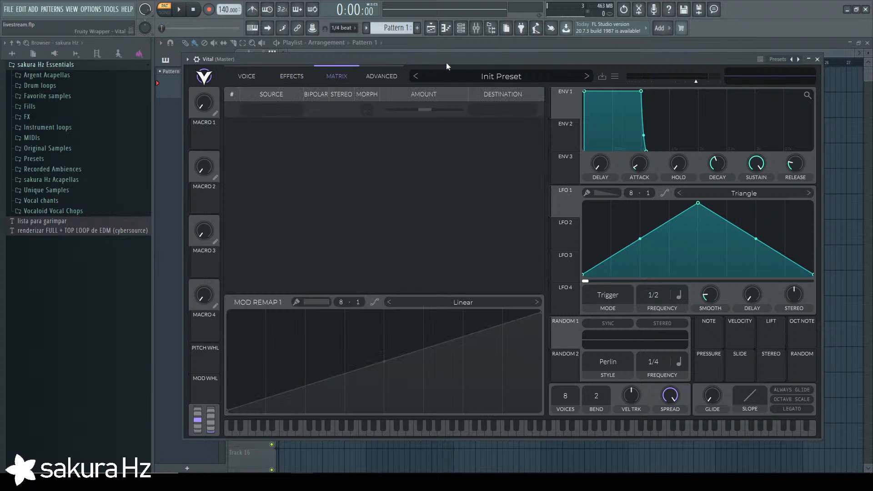
Look over the Advanced page's oversampling and voice options and return to the Voice page.
{"action": "left_click_drag", "start_coordinate": [476, 61], "coordinate": [474, 62]}
{"action": "left_click", "coordinate": [367, 73]}
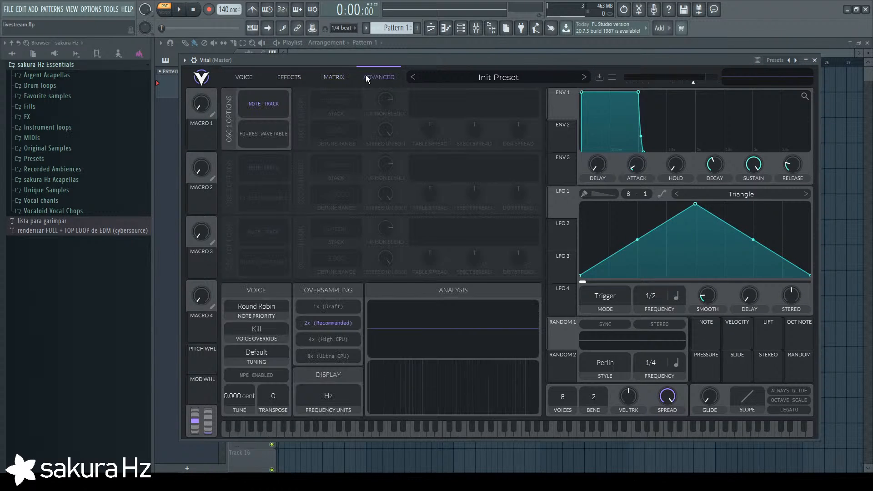
{"action": "left_click", "coordinate": [335, 79]}
{"action": "left_click", "coordinate": [289, 77]}
{"action": "left_click", "coordinate": [242, 80]}
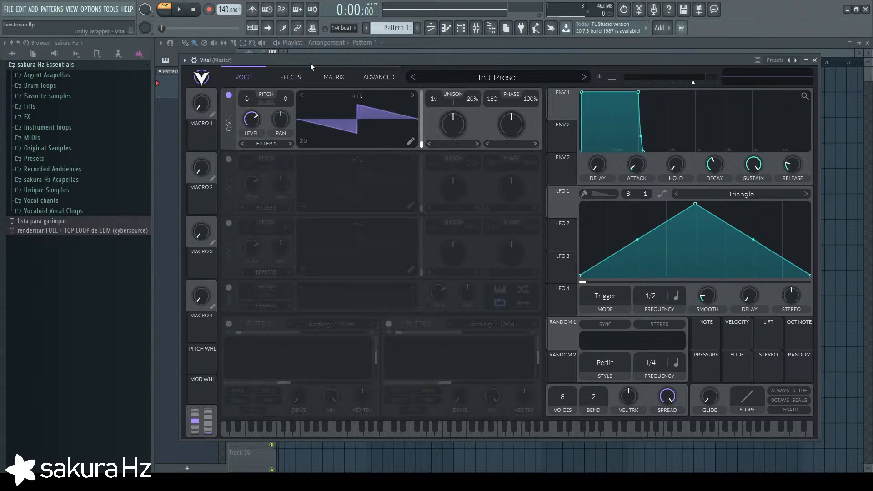
{"action": "left_click_drag", "start_coordinate": [310, 63], "coordinate": [312, 71]}
{"action": "left_click", "coordinate": [366, 88]}
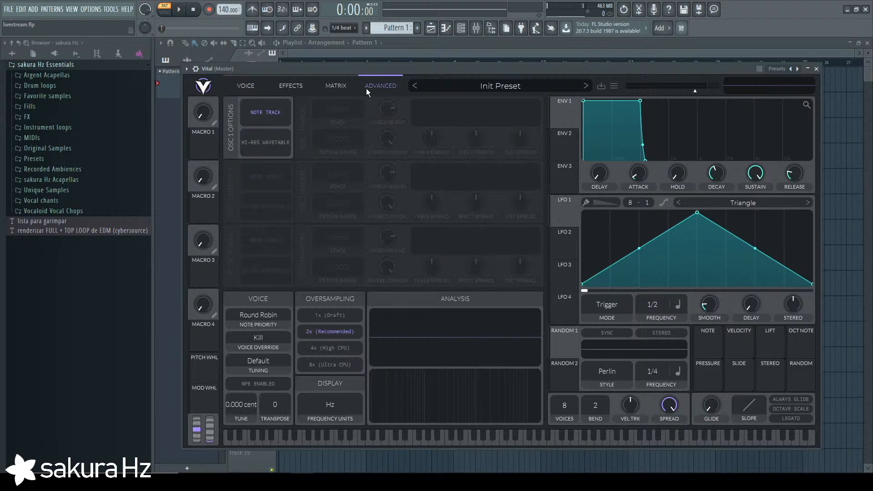
{"action": "left_click_drag", "start_coordinate": [457, 69], "coordinate": [453, 66]}
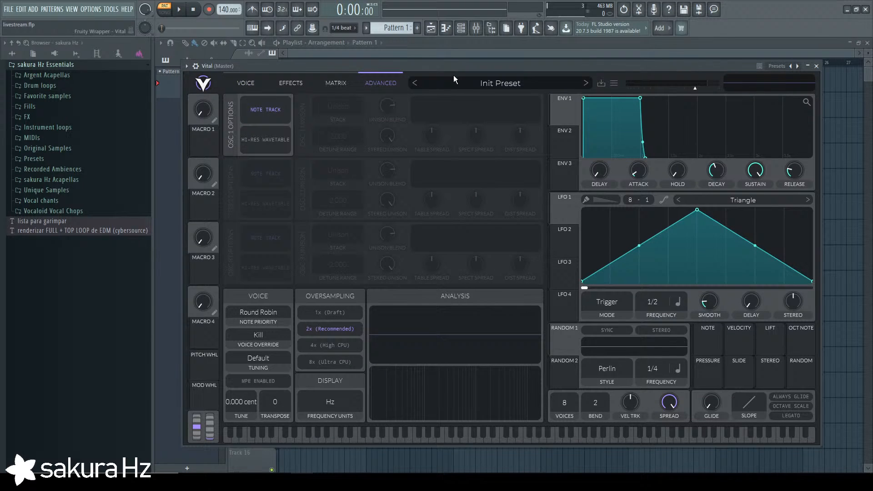
{"action": "left_click", "coordinate": [251, 83]}
Browse the list of wavetables available for oscillator 1 and close it without choosing one.
{"action": "left_click", "coordinate": [354, 105]}
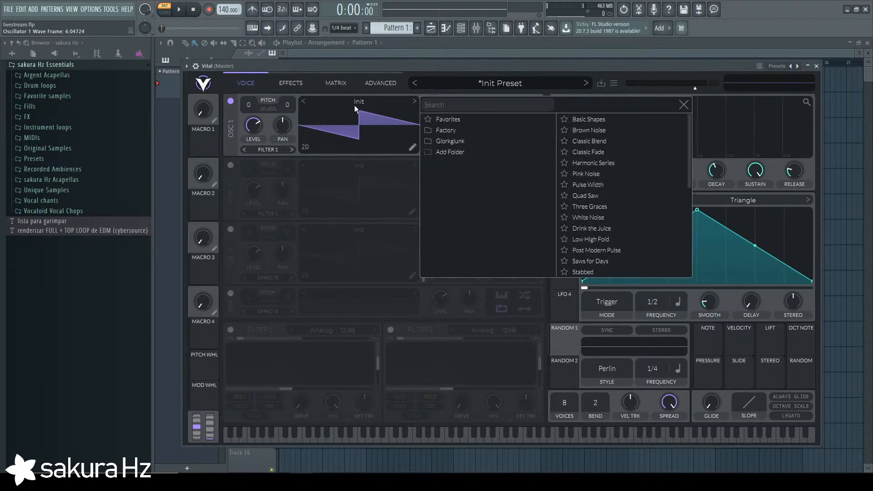
{"action": "scroll", "coordinate": [683, 133], "scroll_direction": "down", "scroll_amount": 1}
{"action": "scroll", "coordinate": [683, 132], "scroll_direction": "up", "scroll_amount": 2}
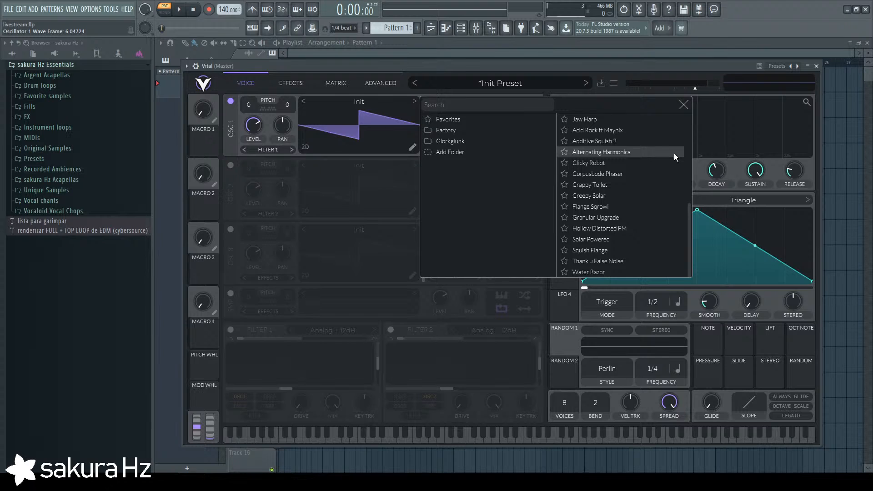
{"action": "left_click", "coordinate": [695, 116]}
View the synth's version information and interface scaling options.
{"action": "left_click_drag", "start_coordinate": [673, 66], "coordinate": [687, 69]}
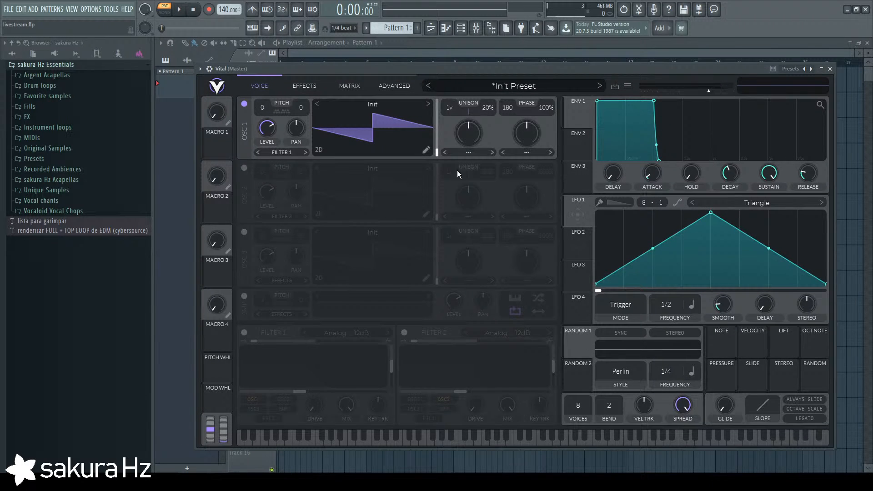
{"action": "left_click_drag", "start_coordinate": [472, 68], "coordinate": [471, 64]}
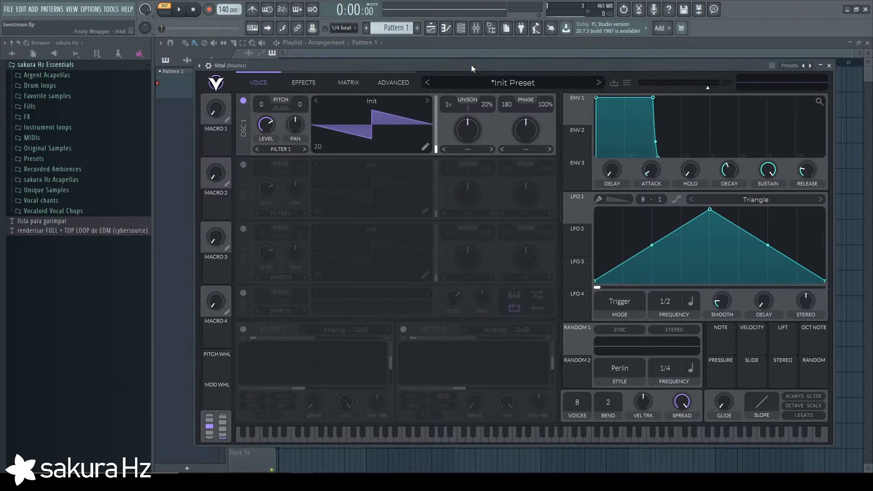
{"action": "left_click", "coordinate": [220, 86]}
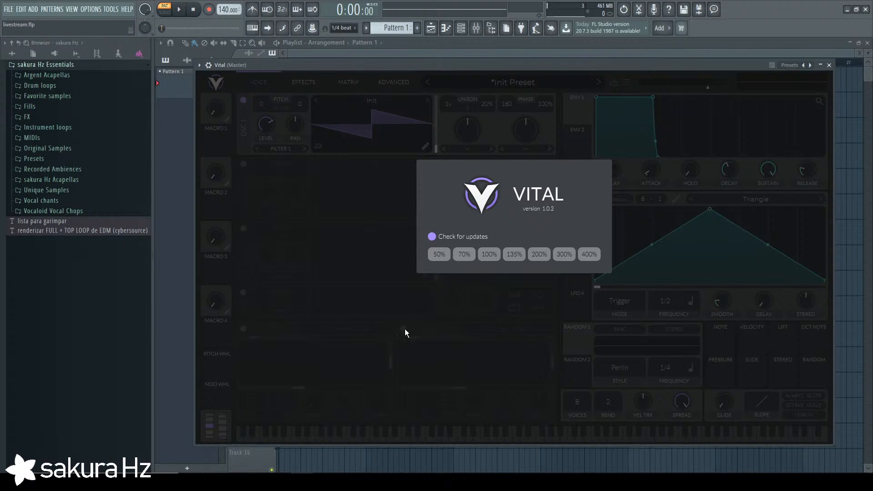
{"action": "left_click", "coordinate": [329, 254]}
Review the Advanced, Matrix and Effects pages once more and return to the Voice page.
{"action": "left_click", "coordinate": [392, 82]}
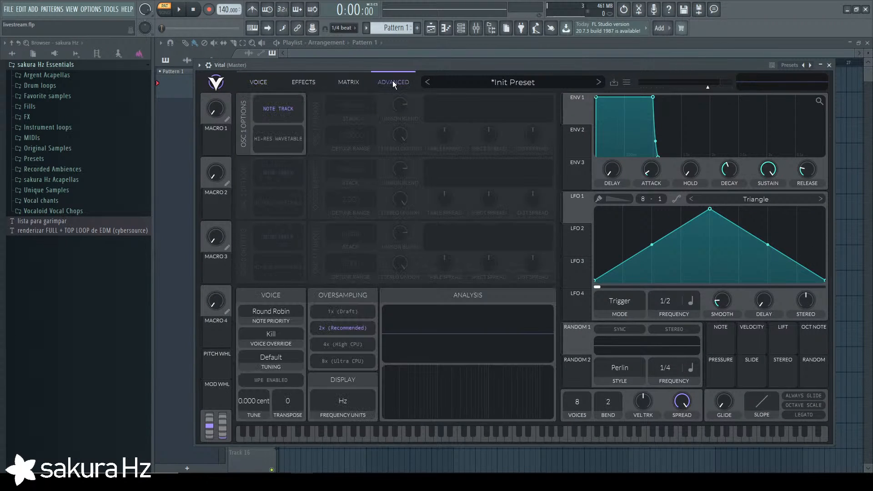
{"action": "left_click", "coordinate": [349, 83]}
{"action": "left_click", "coordinate": [302, 83]}
{"action": "left_click", "coordinate": [262, 84]}
{"action": "left_click", "coordinate": [335, 85]}
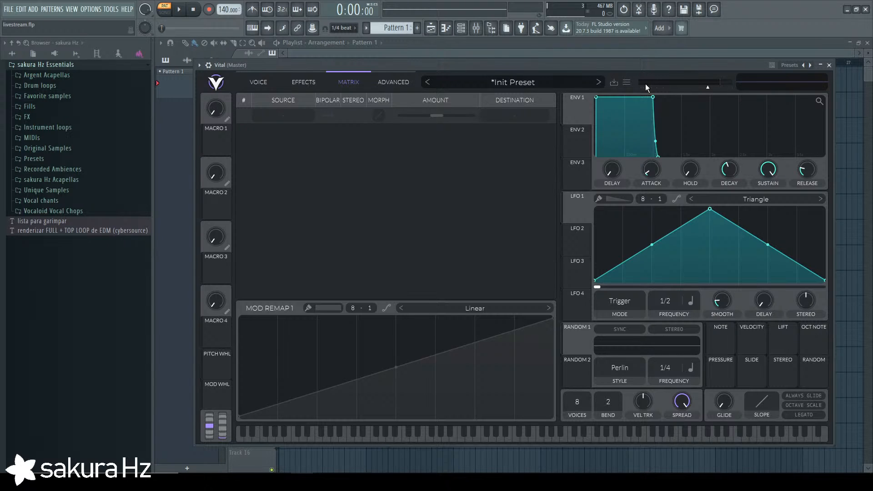
{"action": "left_click", "coordinate": [254, 82]}
{"action": "left_click", "coordinate": [304, 82]}
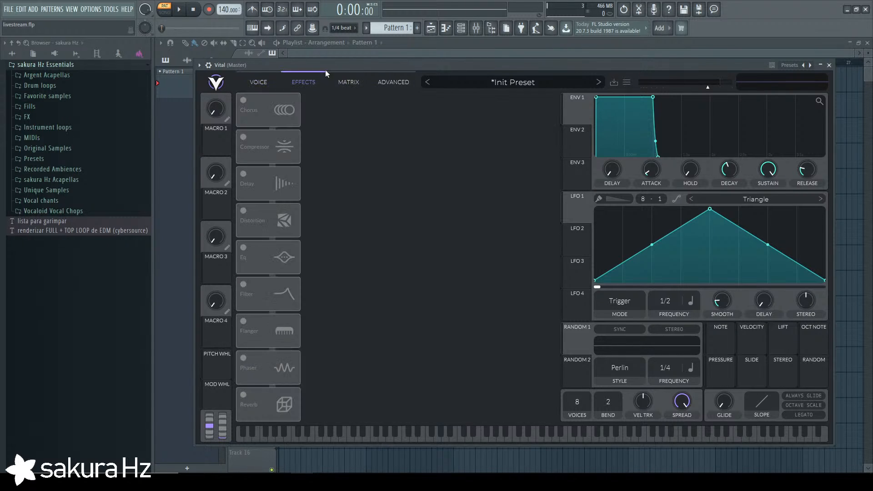
{"action": "left_click", "coordinate": [258, 82]}
Set the typing keyboard's note range to start at C3.
{"action": "left_click_drag", "start_coordinate": [351, 68], "coordinate": [342, 67]}
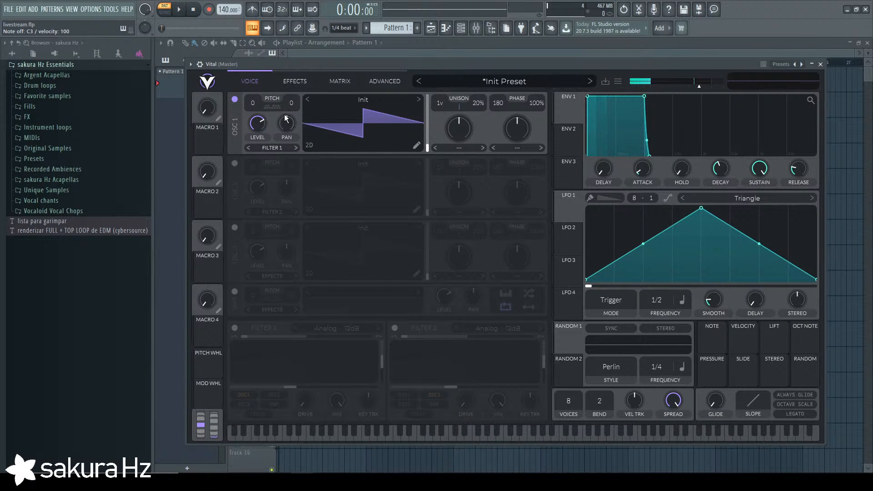
{"action": "right_click", "coordinate": [254, 30]}
{"action": "left_click", "coordinate": [265, 45]}
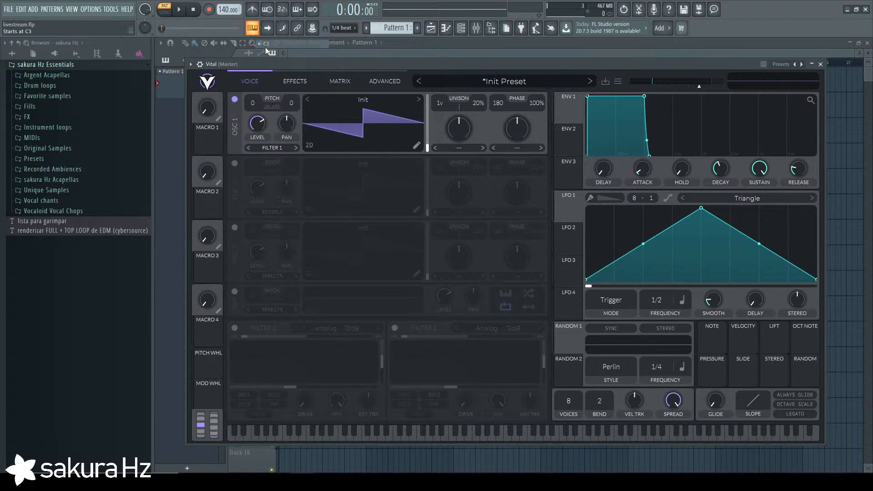
Set oscillator 1's unison to 7 voices with 7% detune.
{"action": "left_click_drag", "start_coordinate": [438, 103], "coordinate": [440, 71]}
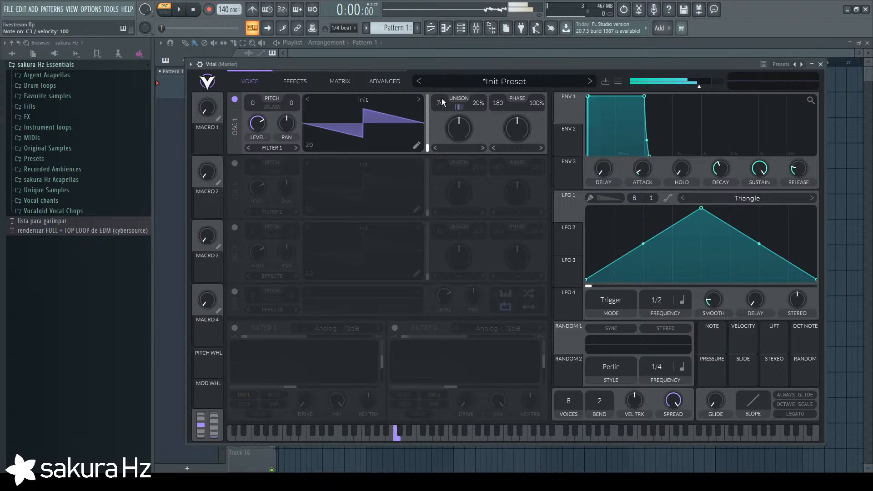
{"action": "left_click_drag", "start_coordinate": [459, 129], "coordinate": [476, 106]}
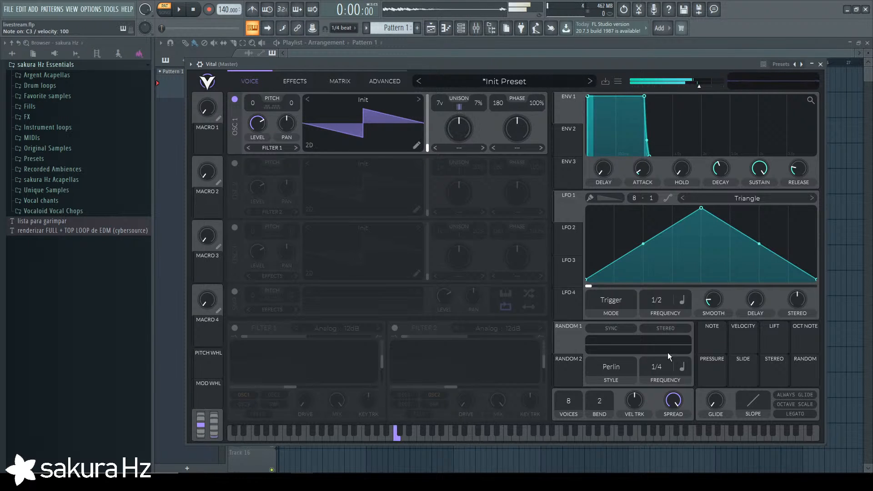
{"action": "left_click", "coordinate": [792, 482]}
{"action": "left_click", "coordinate": [795, 460]}
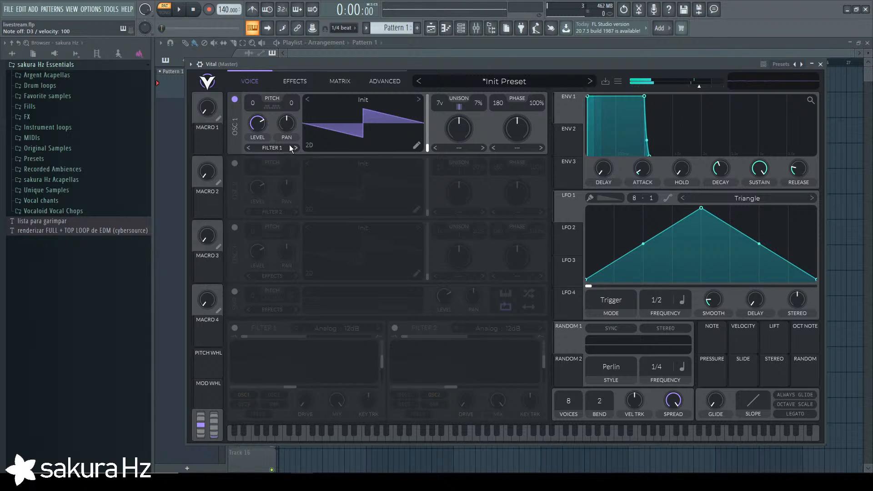
Enable Filter 1, raise its Analog 12dB low-pass cutoff and play a test note.
{"action": "left_click", "coordinate": [234, 328]}
{"action": "left_click_drag", "start_coordinate": [279, 371], "coordinate": [343, 378]}
{"action": "key", "text": "z"}
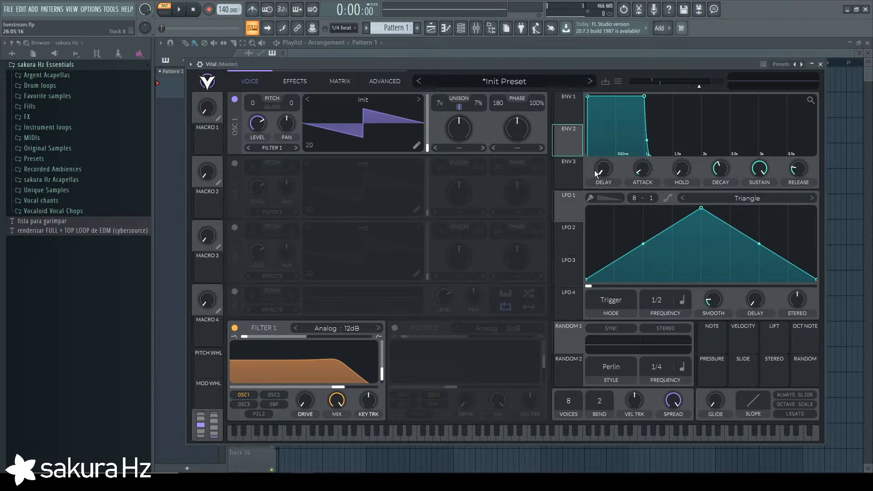
Shape envelope 2 with an attack of about 0.10 s and a short decay, and assign it to Filter 1's cutoff.
{"action": "left_click_drag", "start_coordinate": [642, 170], "coordinate": [642, 163]}
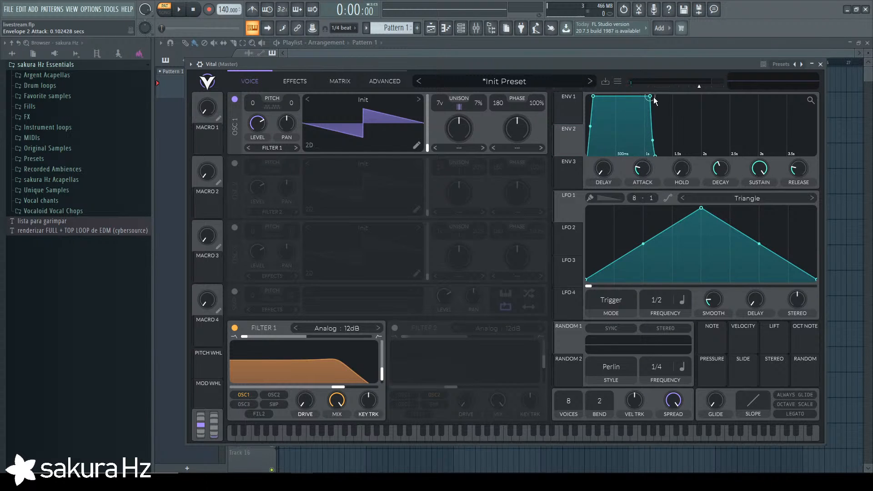
{"action": "left_click_drag", "start_coordinate": [650, 97], "coordinate": [593, 97]}
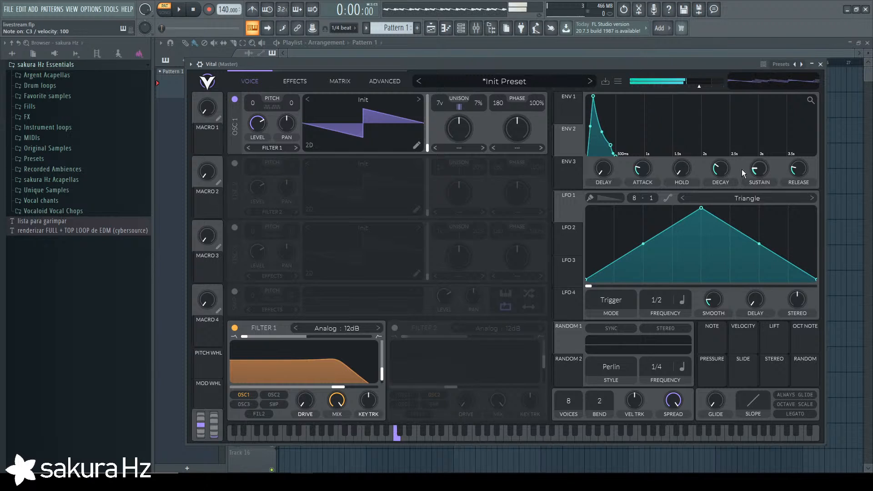
{"action": "left_click_drag", "start_coordinate": [569, 141], "coordinate": [303, 378]}
{"action": "key", "text": "z"}
{"action": "key", "text": "z"}
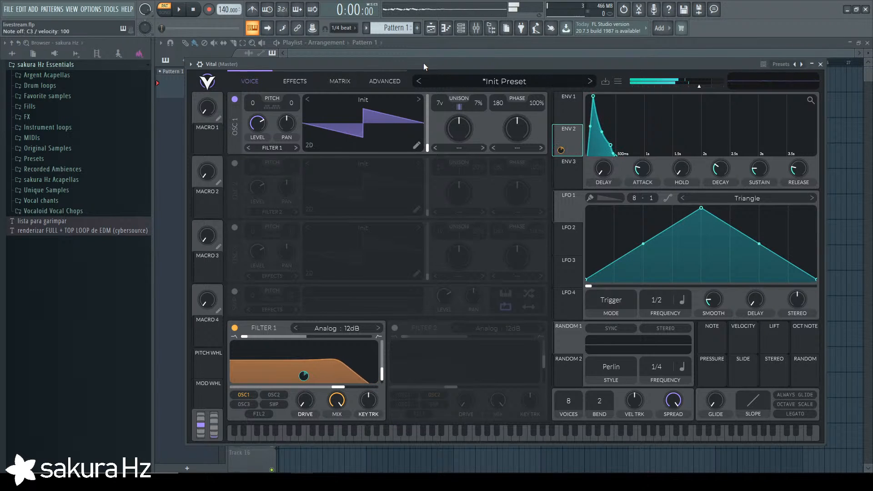
{"action": "left_click_drag", "start_coordinate": [569, 142], "coordinate": [458, 157]}
{"action": "right_click", "coordinate": [458, 156]}
{"action": "left_click", "coordinate": [473, 167]}
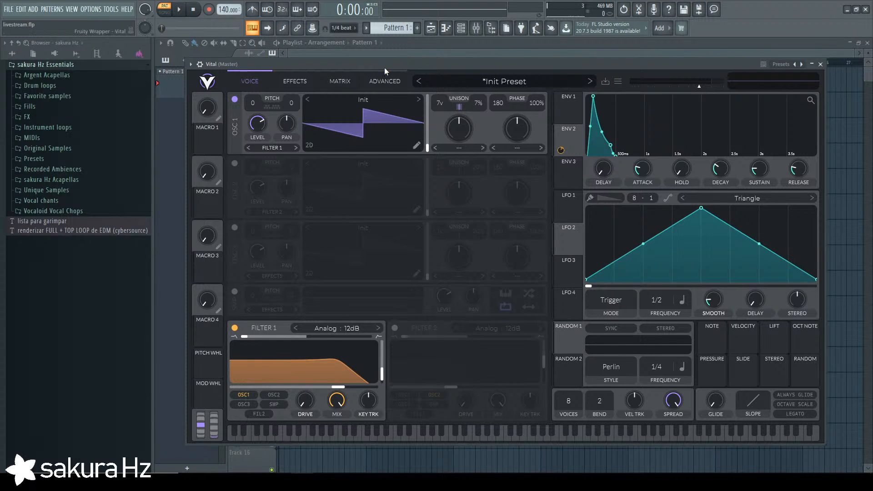
Try the Vocode spectral warp on oscillator 1 at a lowered amount and return the warp type to None.
{"action": "left_click_drag", "start_coordinate": [384, 68], "coordinate": [384, 64]}
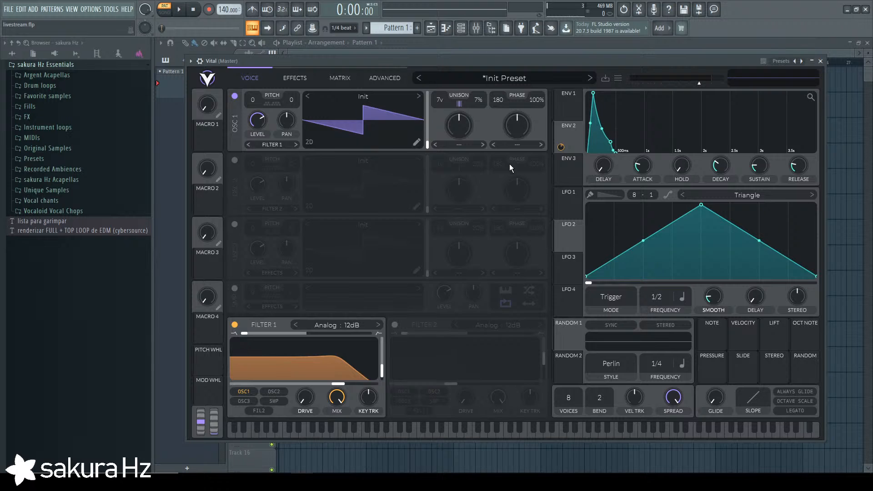
{"action": "left_click", "coordinate": [468, 144]}
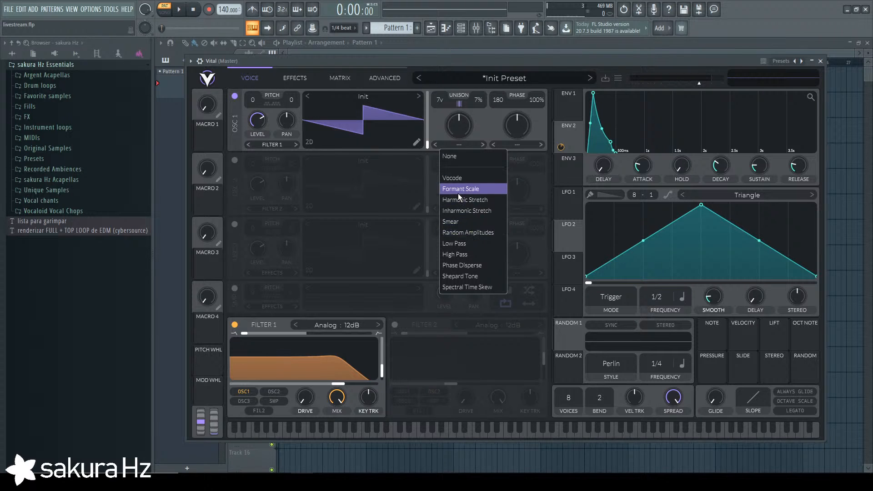
{"action": "left_click", "coordinate": [463, 175]}
{"action": "left_click_drag", "start_coordinate": [460, 114], "coordinate": [462, 144]}
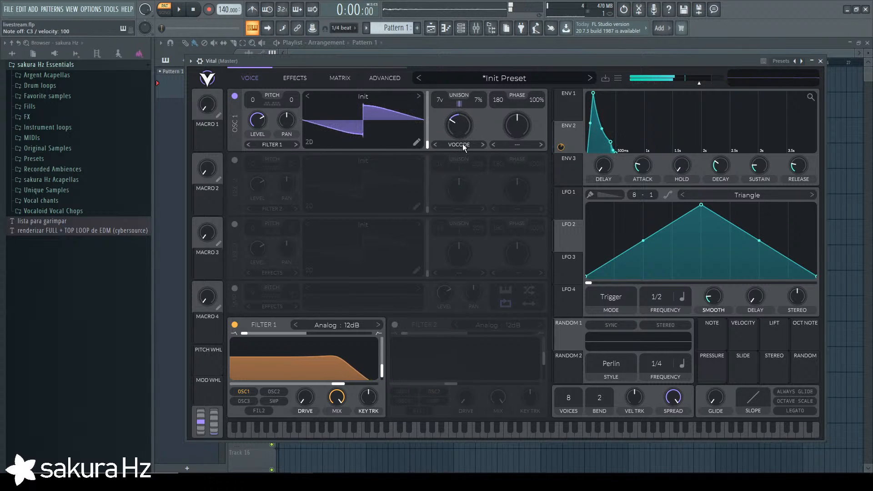
{"action": "left_click", "coordinate": [462, 143]}
{"action": "left_click", "coordinate": [462, 155]}
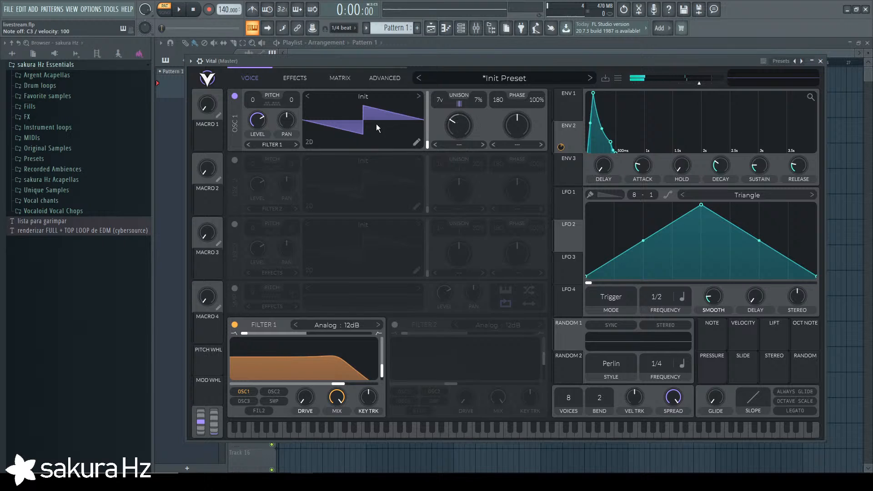
Raise oscillator 1's wave frame to about 28.22 in the 3D view and switch its display to the spectral view.
{"action": "left_click", "coordinate": [309, 142]}
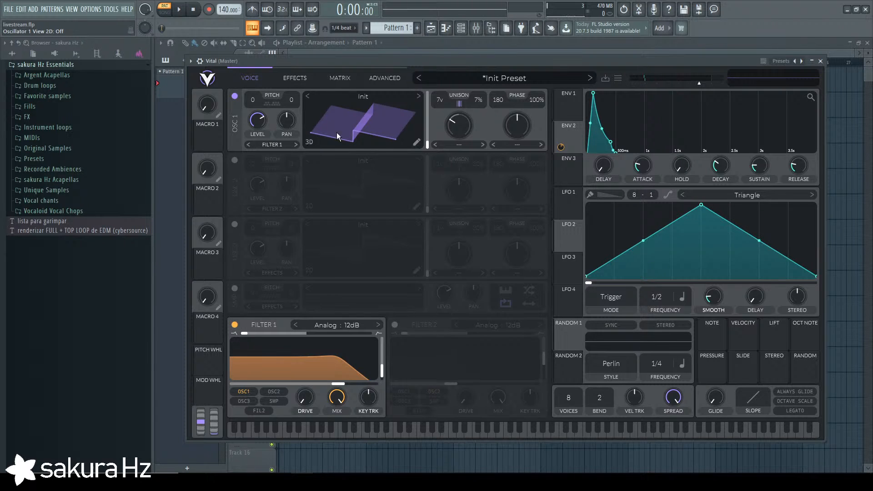
{"action": "left_click_drag", "start_coordinate": [336, 132], "coordinate": [359, 72]}
{"action": "left_click", "coordinate": [309, 141]}
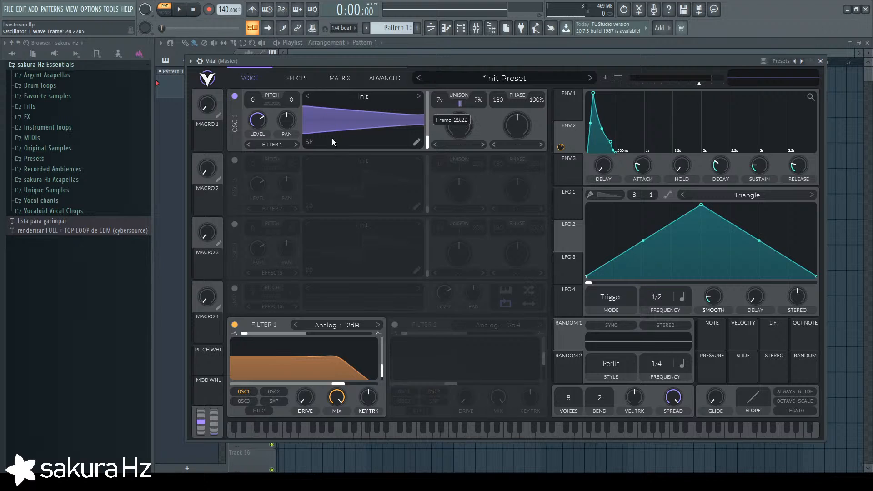
Play test notes while inspecting envelope 1 and switch oscillator 1's wave display to the 2D view.
{"action": "key", "text": "z"}
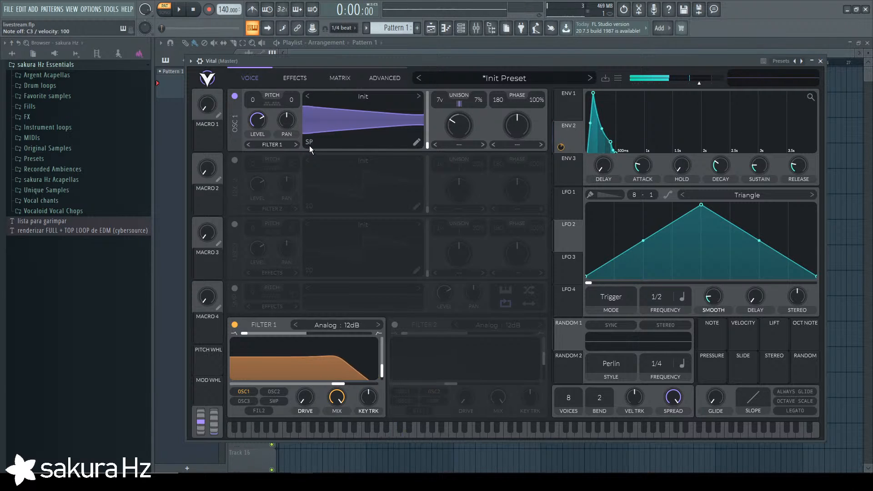
{"action": "left_click", "coordinate": [560, 110]}
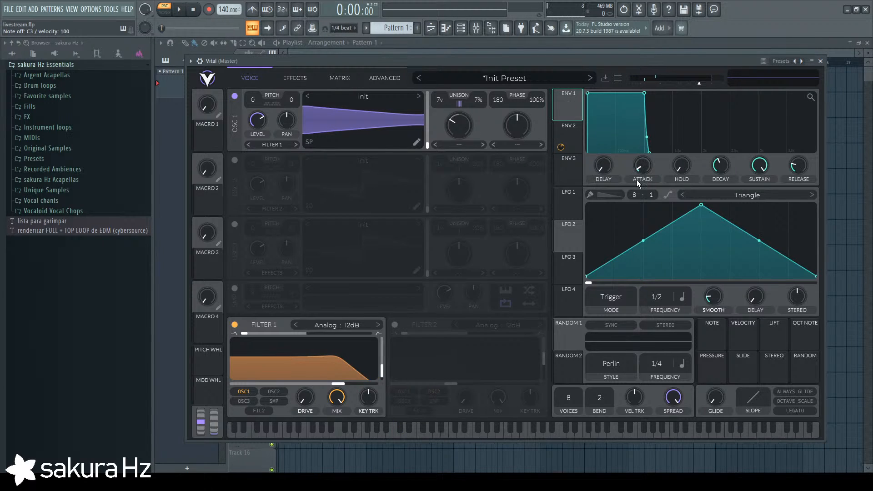
{"action": "key", "text": "z"}
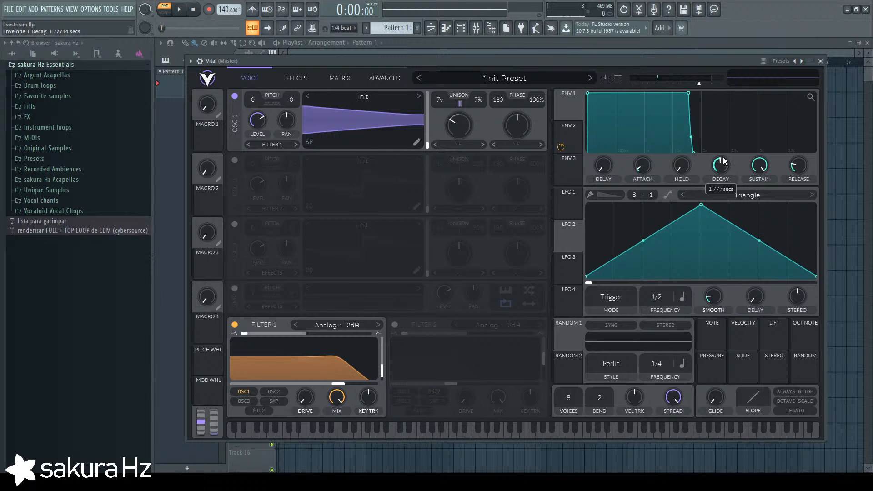
{"action": "left_click", "coordinate": [307, 144]}
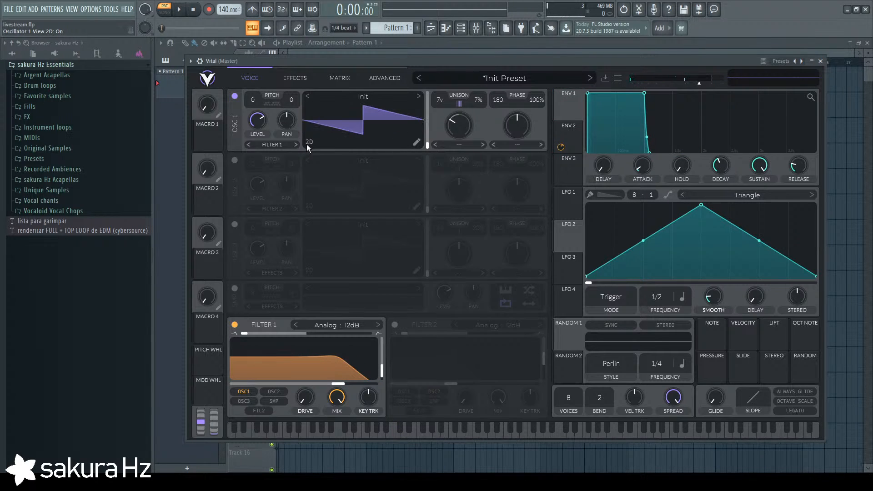
Browse oscillator 1's spectral warp types and choose RM Sample as its distortion type.
{"action": "left_click", "coordinate": [459, 145]}
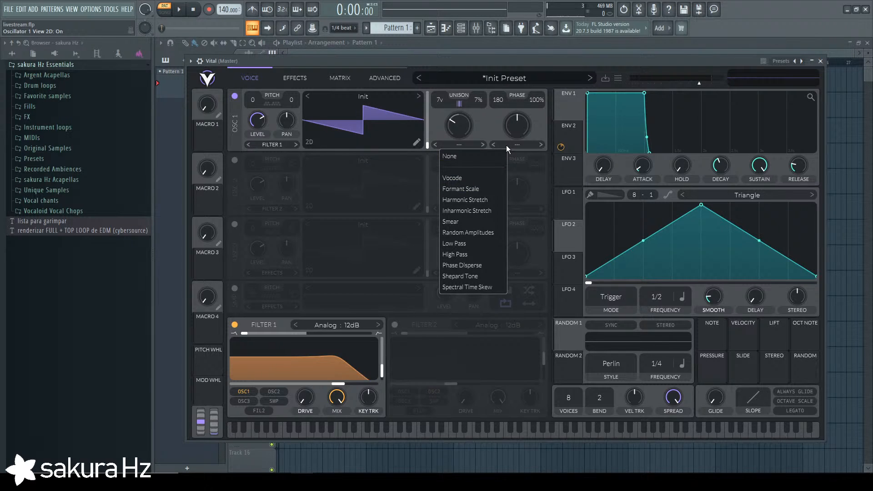
{"action": "left_click", "coordinate": [518, 155]}
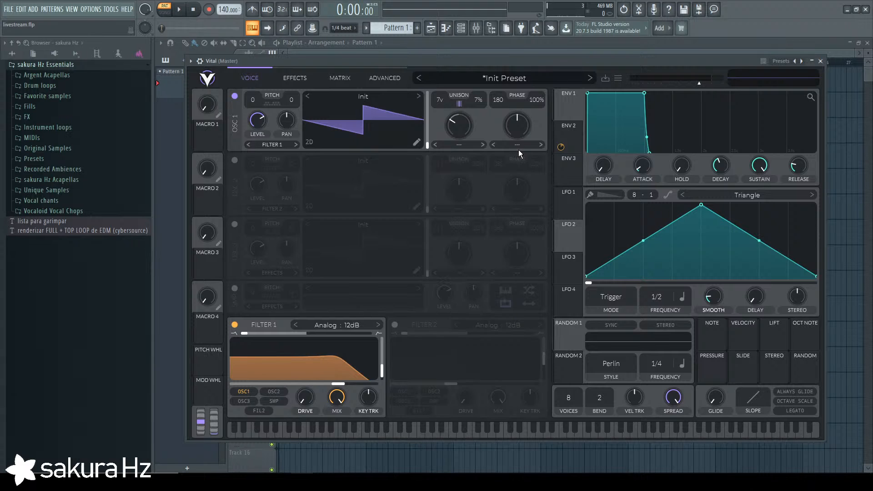
{"action": "left_click", "coordinate": [518, 145]}
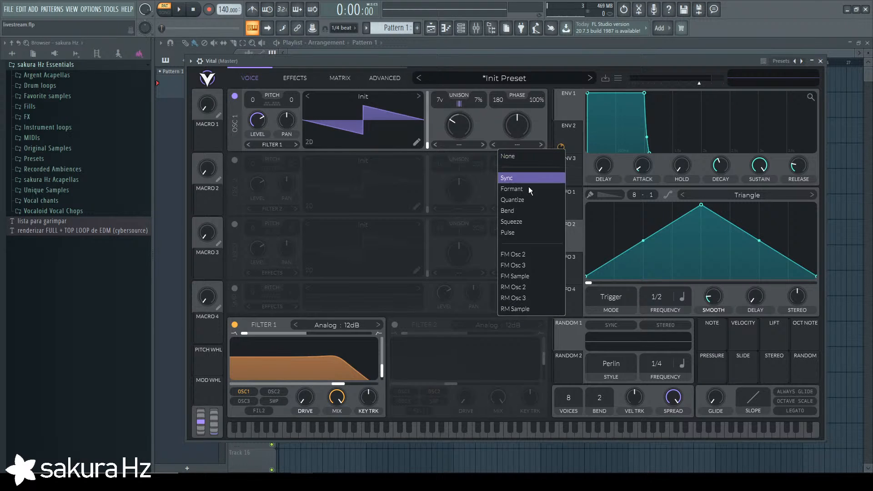
{"action": "left_click", "coordinate": [526, 309]}
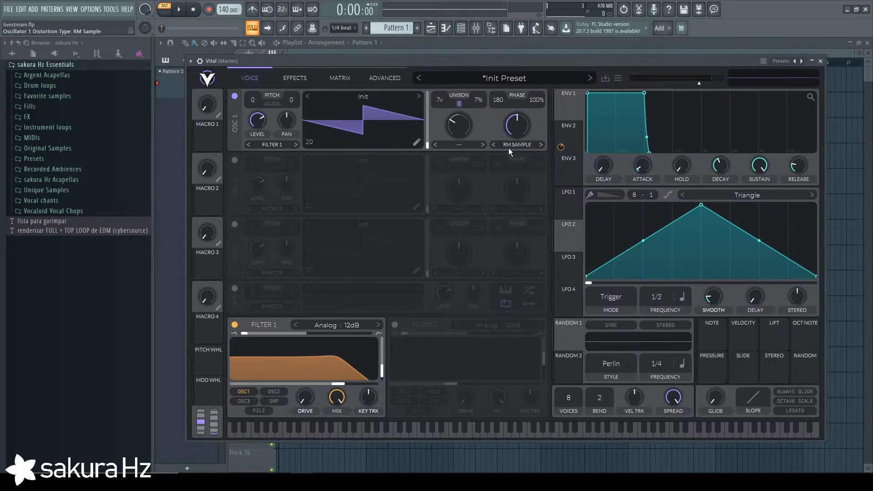
{"action": "left_click", "coordinate": [513, 146]}
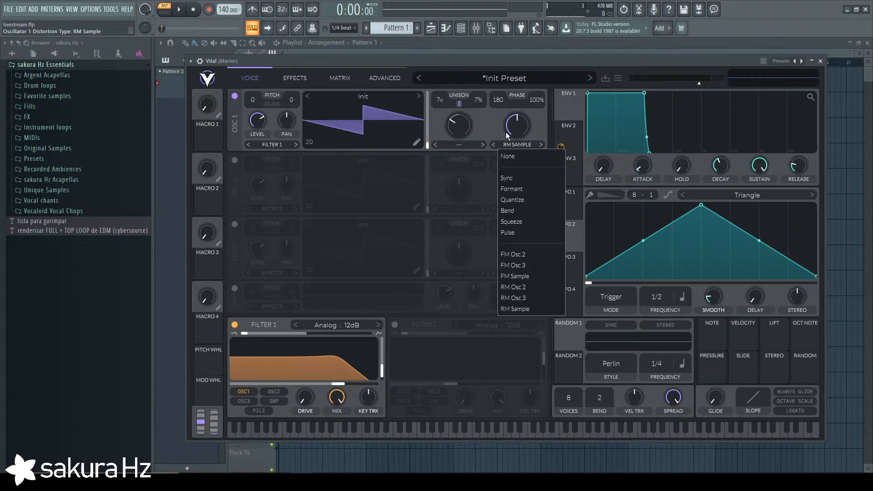
Move the Vital window slightly higher and set oscillator 1's RM Sample amount to about 51% while playing a note.
{"action": "left_click", "coordinate": [490, 62]}
{"action": "left_click_drag", "start_coordinate": [490, 61], "coordinate": [490, 73]}
{"action": "left_click_drag", "start_coordinate": [497, 99], "coordinate": [499, 59]}
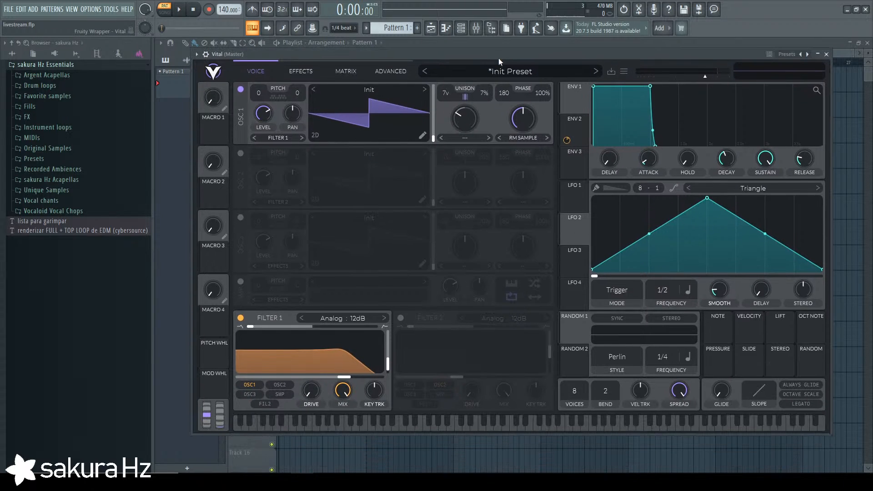
{"action": "left_click_drag", "start_coordinate": [521, 118], "coordinate": [517, 96]}
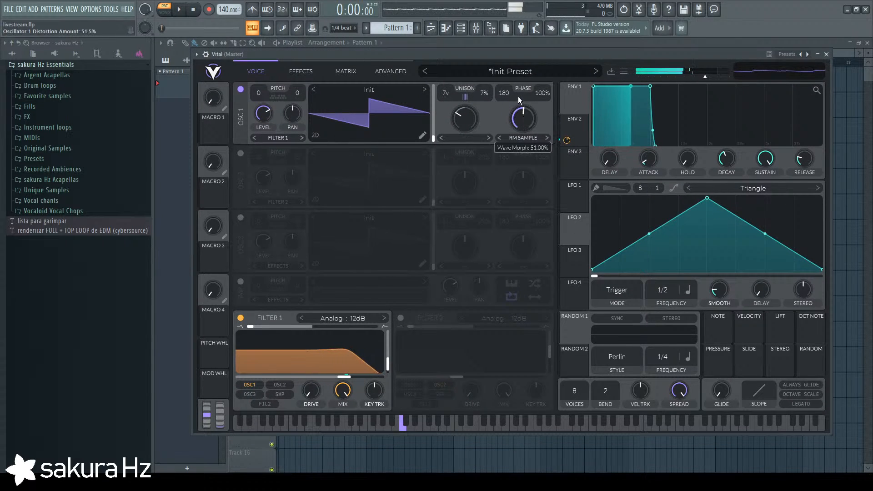
Try the Sync distortion on oscillator 1 with a raised amount, compare it with Formant at about 74%, and return to Sync.
{"action": "left_click", "coordinate": [525, 138]}
{"action": "left_click", "coordinate": [521, 164]}
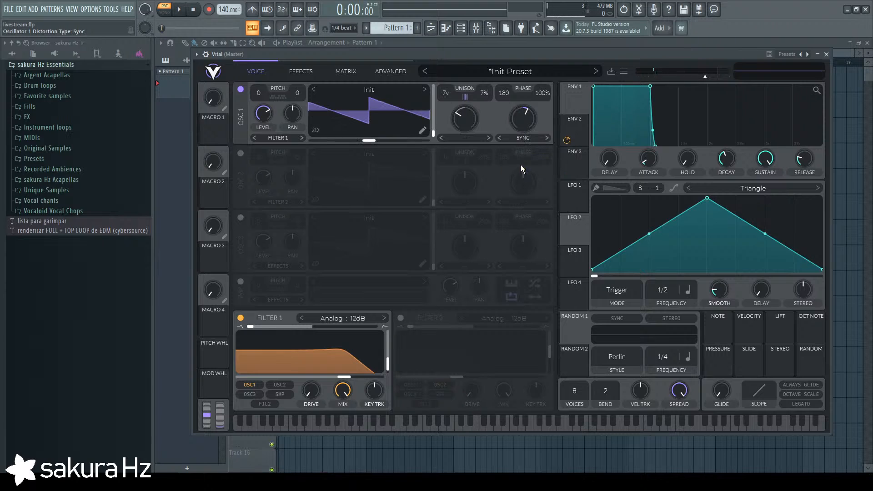
{"action": "left_click_drag", "start_coordinate": [530, 120], "coordinate": [530, 109]}
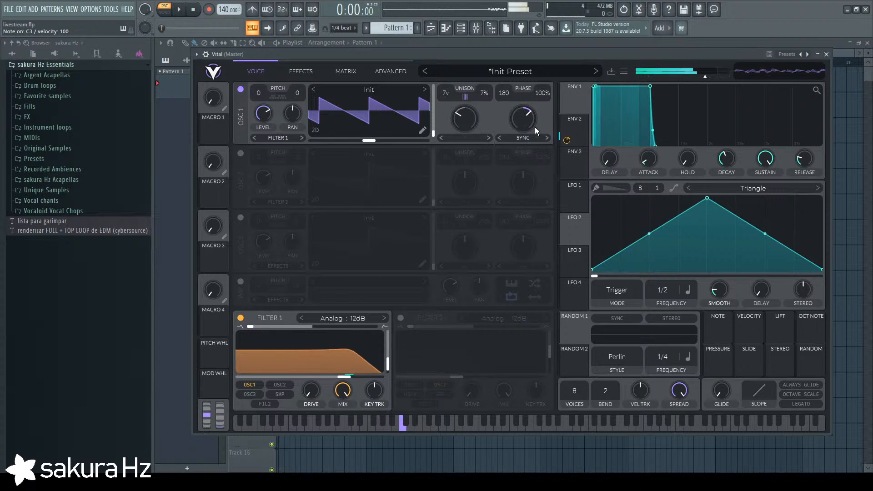
{"action": "left_click", "coordinate": [546, 137]}
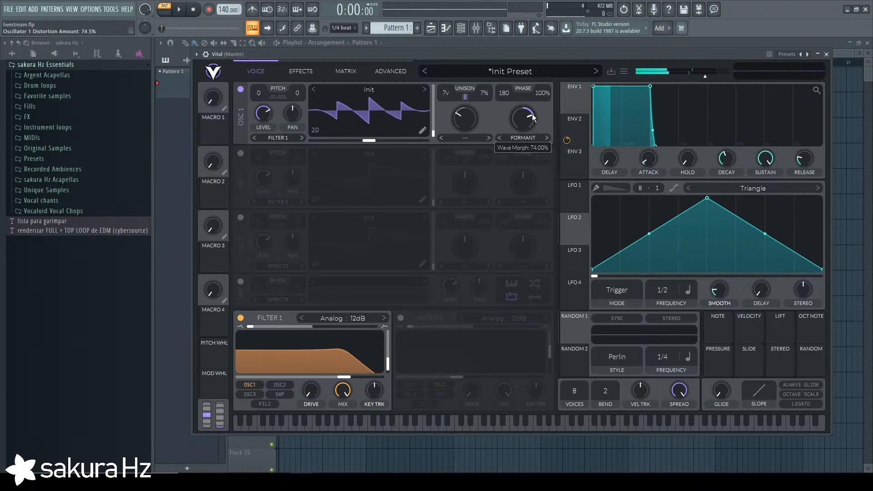
{"action": "left_click", "coordinate": [499, 137]}
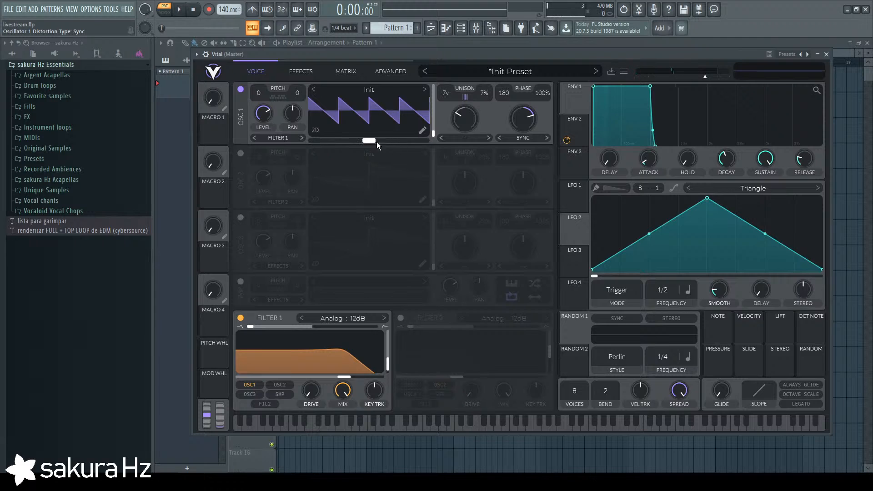
Sweep the Sync distortion's phase and return it to 180, varying its amount between 27% and 50%.
{"action": "left_click_drag", "start_coordinate": [376, 141], "coordinate": [630, 134]}
{"action": "left_click_drag", "start_coordinate": [524, 113], "coordinate": [521, 139]}
{"action": "double_click", "coordinate": [421, 140]}
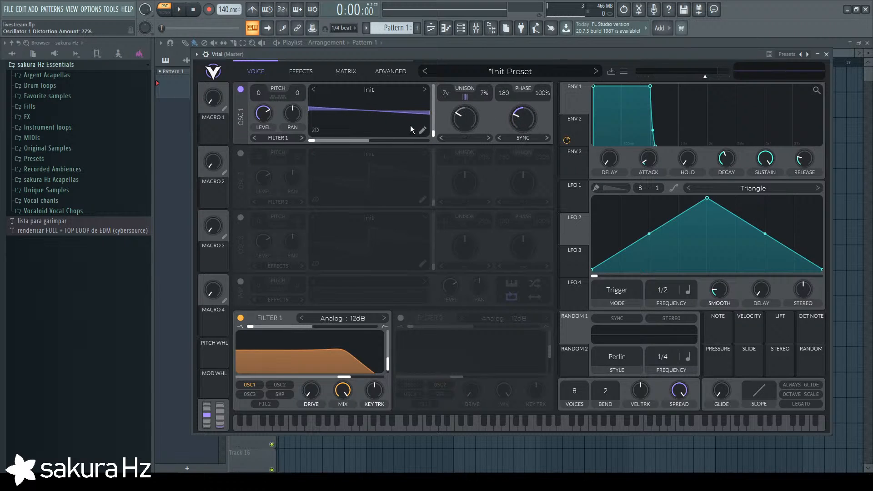
{"action": "left_click_drag", "start_coordinate": [313, 141], "coordinate": [384, 144]}
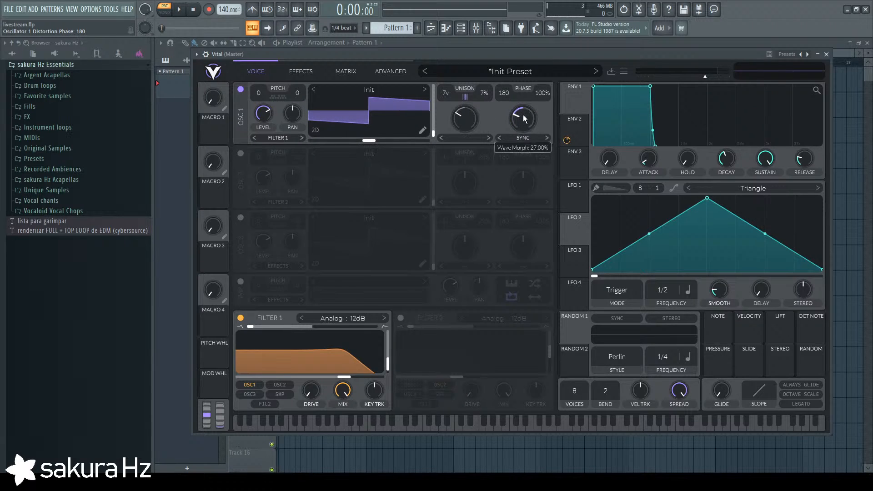
{"action": "left_click_drag", "start_coordinate": [523, 115], "coordinate": [530, 121]}
Try the Formant distortion on oscillator 1 with a raised amount and switch the distortion type to Quantize.
{"action": "left_click", "coordinate": [546, 137]}
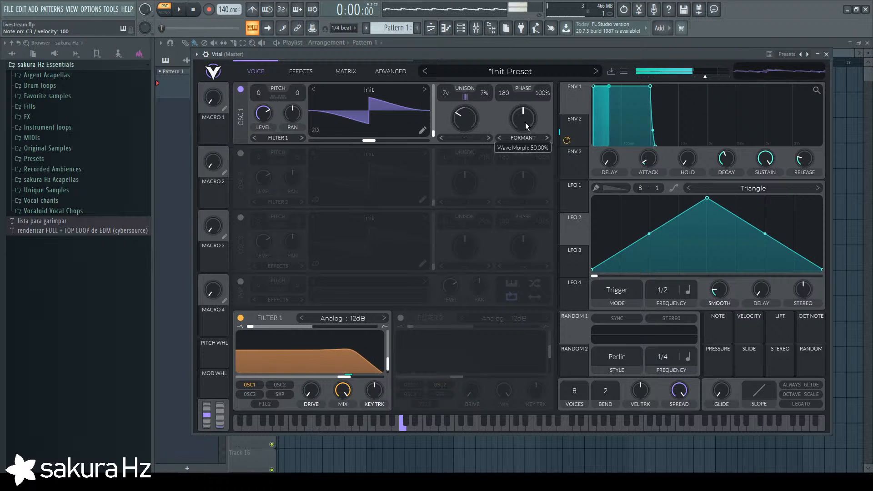
{"action": "left_click_drag", "start_coordinate": [378, 140], "coordinate": [408, 140]}
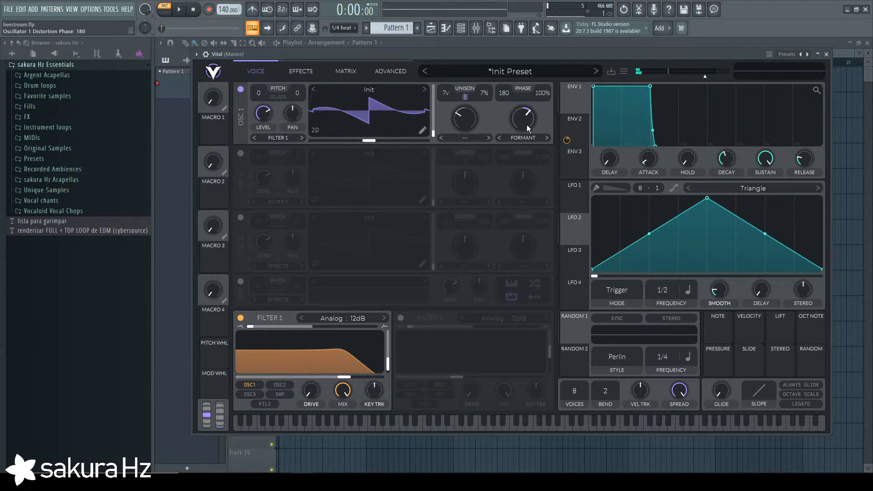
{"action": "left_click", "coordinate": [546, 137]}
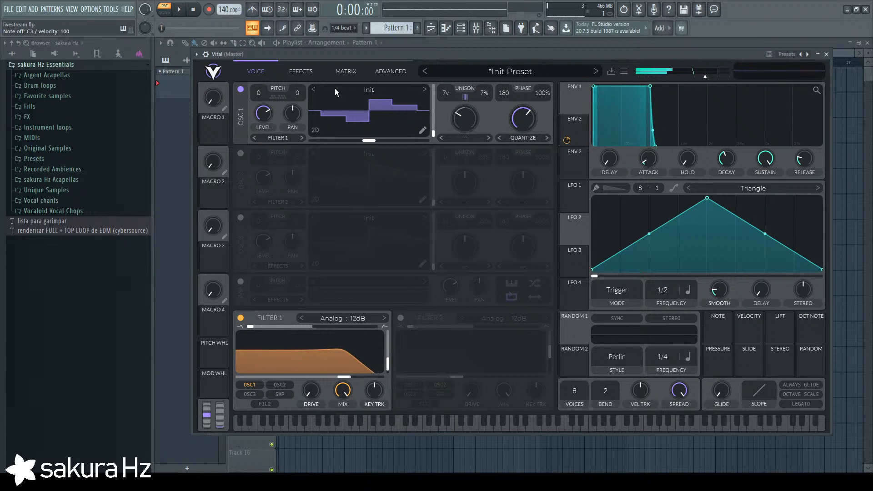
Enable the Distortion effect, try its Bit Crush and Down Sample types, and return it to Soft Clip.
{"action": "left_click", "coordinate": [293, 78]}
{"action": "left_click", "coordinate": [241, 199]}
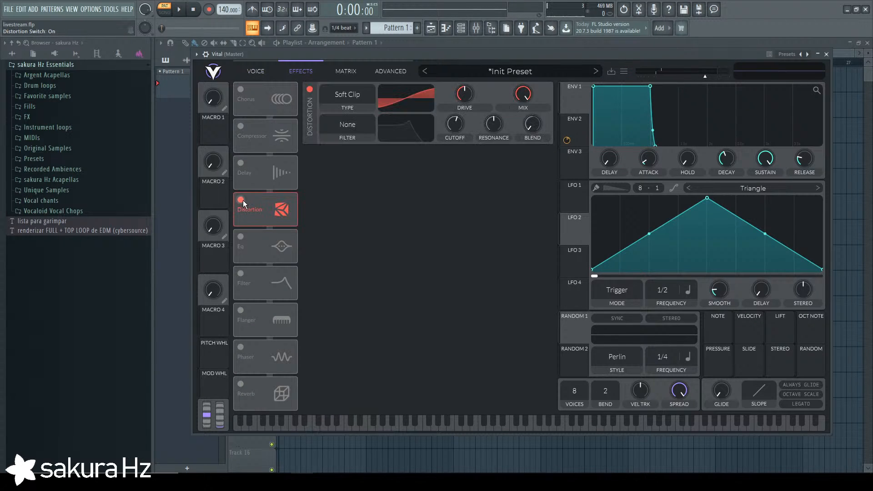
{"action": "left_click", "coordinate": [373, 96]}
{"action": "left_click", "coordinate": [361, 161]}
{"action": "left_click", "coordinate": [365, 96]}
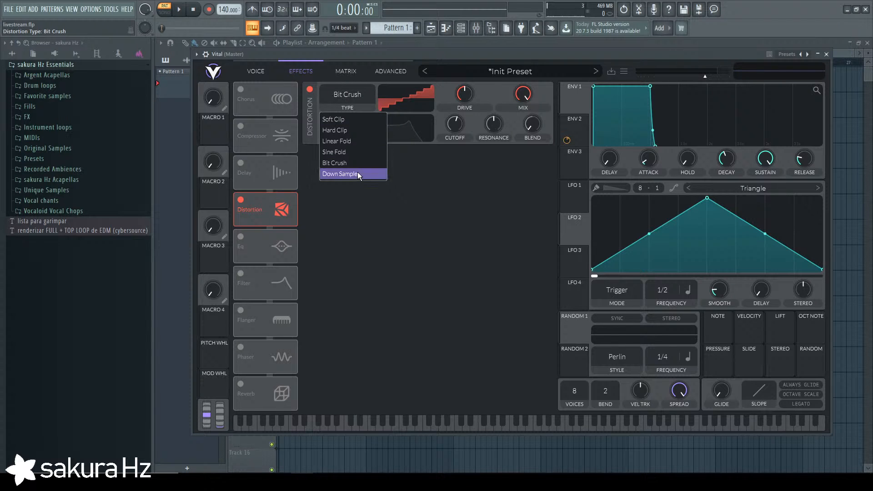
{"action": "left_click", "coordinate": [357, 173]}
{"action": "left_click", "coordinate": [357, 110]}
{"action": "left_click", "coordinate": [355, 120]}
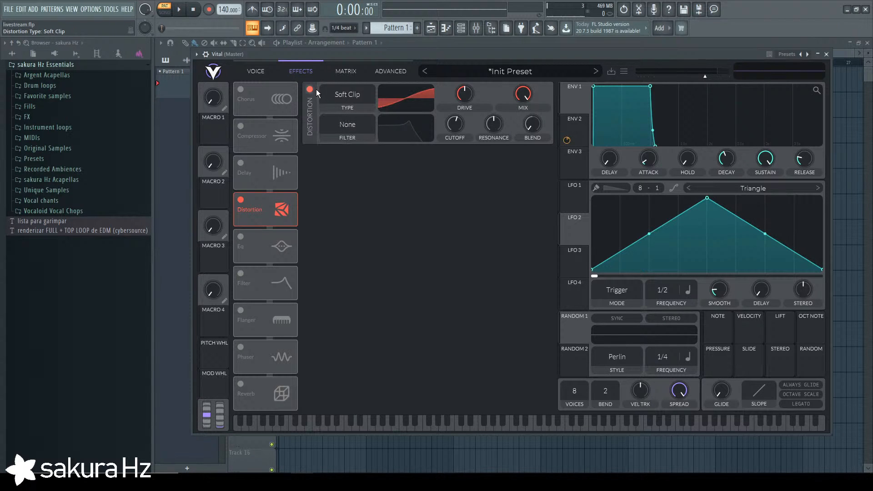
Return to the oscillator settings and set oscillator 1's distortion type to Sync with a raised amount.
{"action": "left_click", "coordinate": [246, 71]}
{"action": "left_click", "coordinate": [521, 138]}
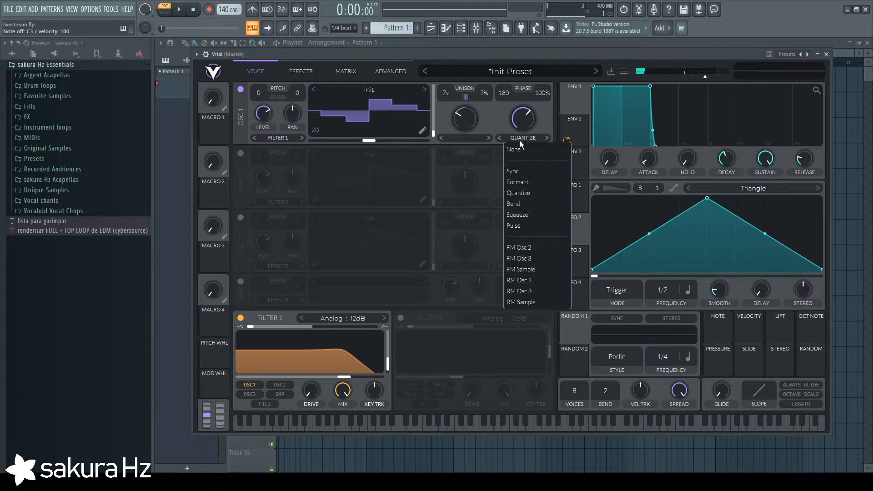
{"action": "left_click", "coordinate": [512, 171]}
{"action": "left_click_drag", "start_coordinate": [519, 128], "coordinate": [529, 118]}
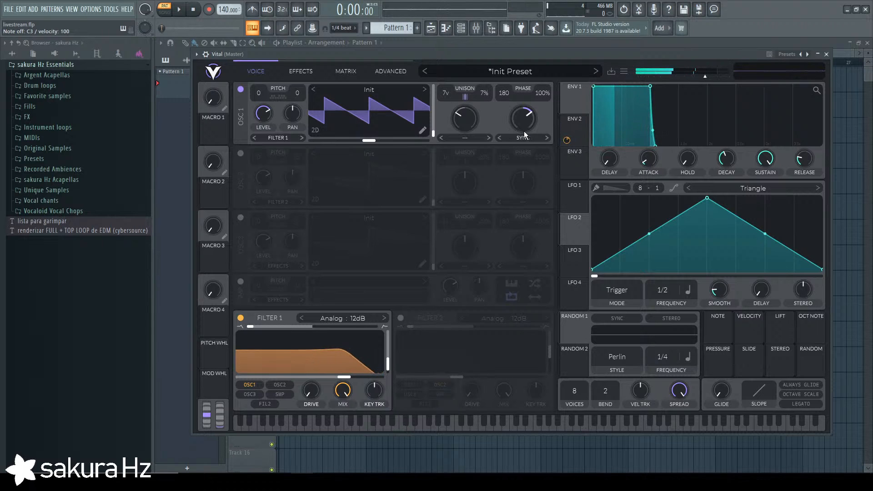
Assign envelope 2 to oscillator 1's Sync amount and audition modulation depths of 0.060, -0.060 and -0.180.
{"action": "left_click", "coordinate": [574, 130]}
{"action": "left_click_drag", "start_coordinate": [567, 140], "coordinate": [523, 150]}
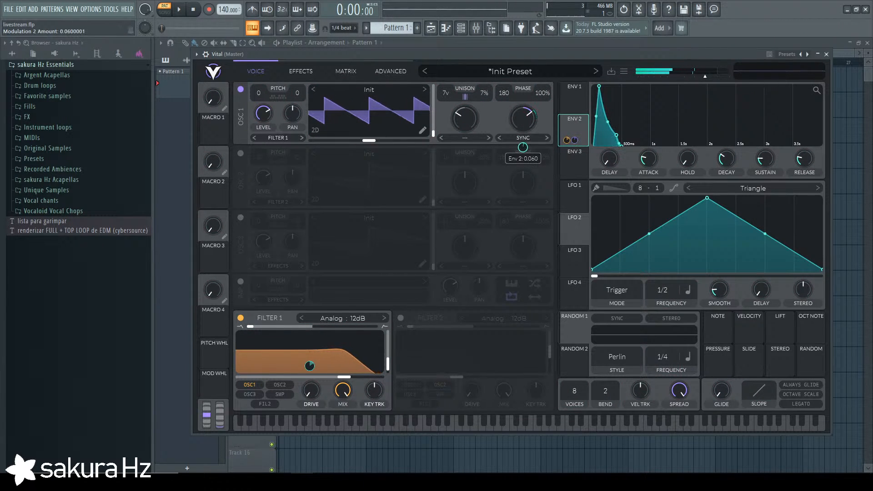
{"action": "key", "text": "z"}
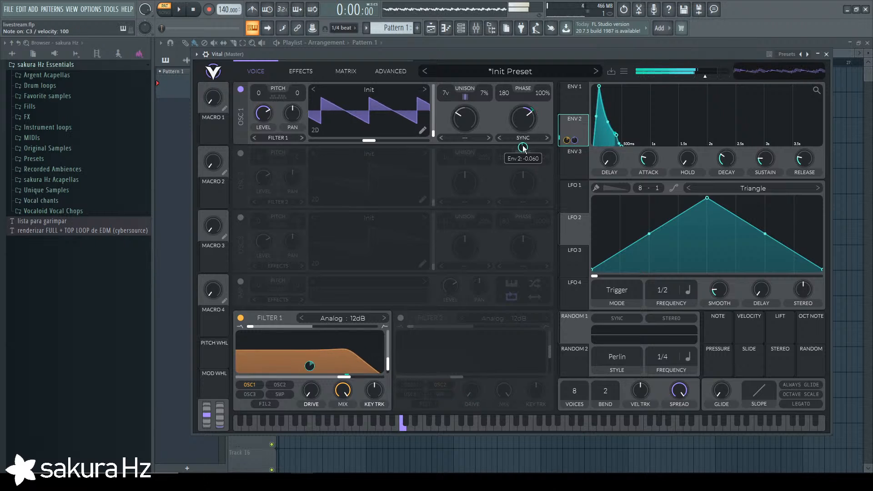
{"action": "key", "text": "z"}
{"action": "key", "text": "z"}
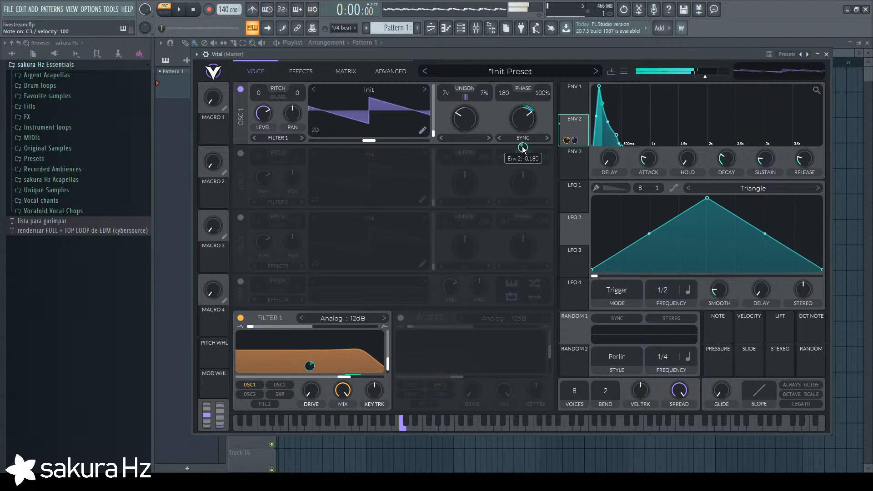
{"action": "left_click_drag", "start_coordinate": [523, 148], "coordinate": [522, 150]}
{"action": "key", "text": "z"}
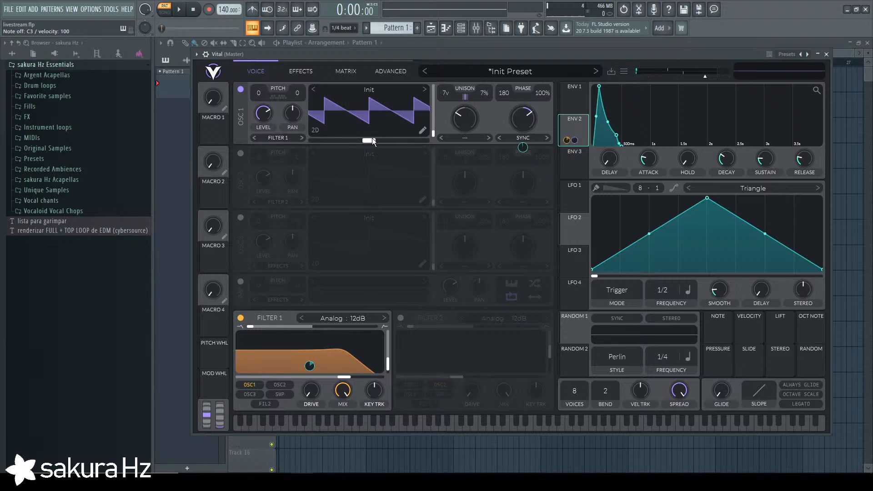
Sweep oscillator 1's distortion phase, assign envelope 2 to it and play test notes.
{"action": "left_click_drag", "start_coordinate": [374, 142], "coordinate": [235, 143]}
{"action": "key", "text": "z"}
{"action": "left_click_drag", "start_coordinate": [578, 139], "coordinate": [370, 141]}
{"action": "key", "text": "z"}
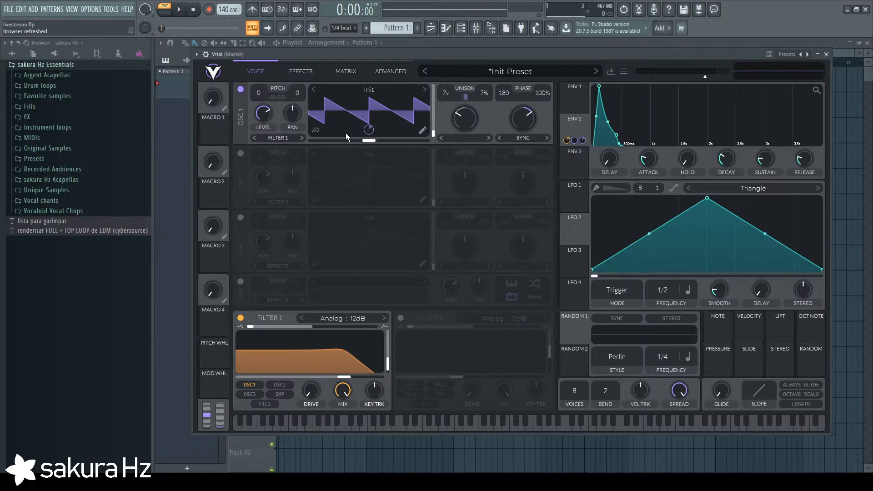
Switch to OBS to check the stream's audio mixer and return to FL Studio.
{"action": "left_click", "coordinate": [503, 482]}
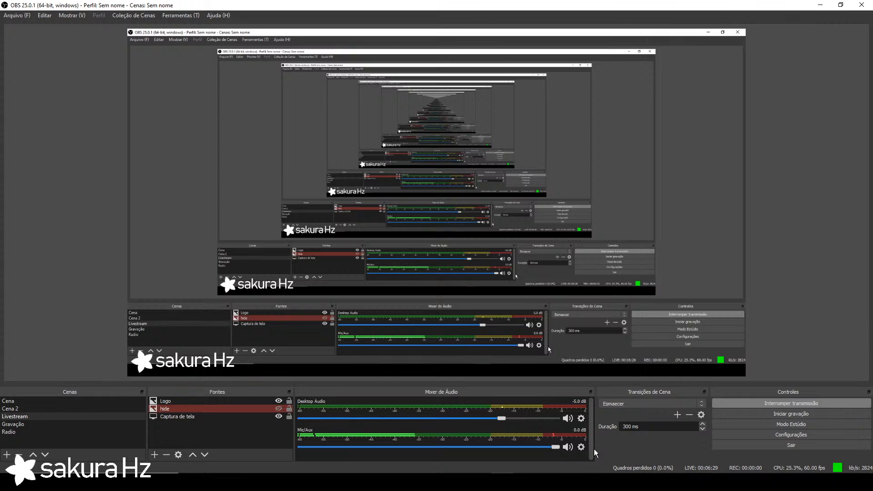
{"action": "left_click", "coordinate": [503, 482]}
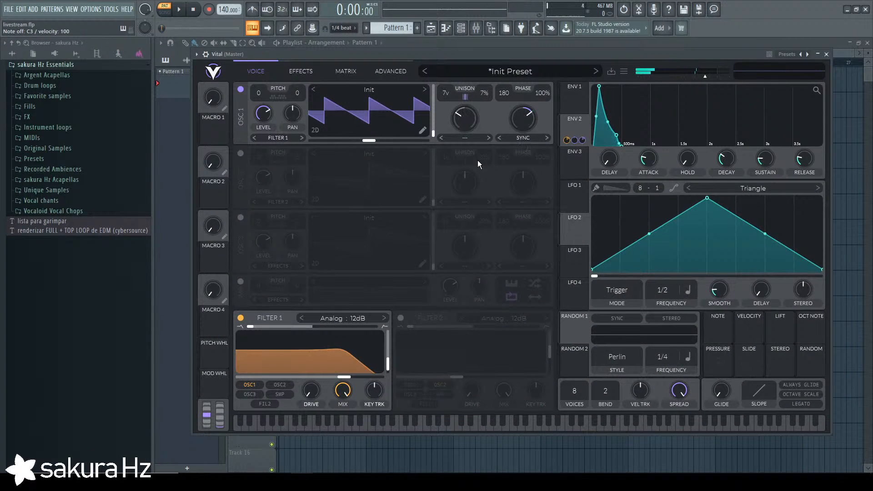
Reset oscillator 1's spectral warp amount to 50%, set the warp type to Vocode and vary the amount down to 0%.
{"action": "left_click", "coordinate": [473, 141]}
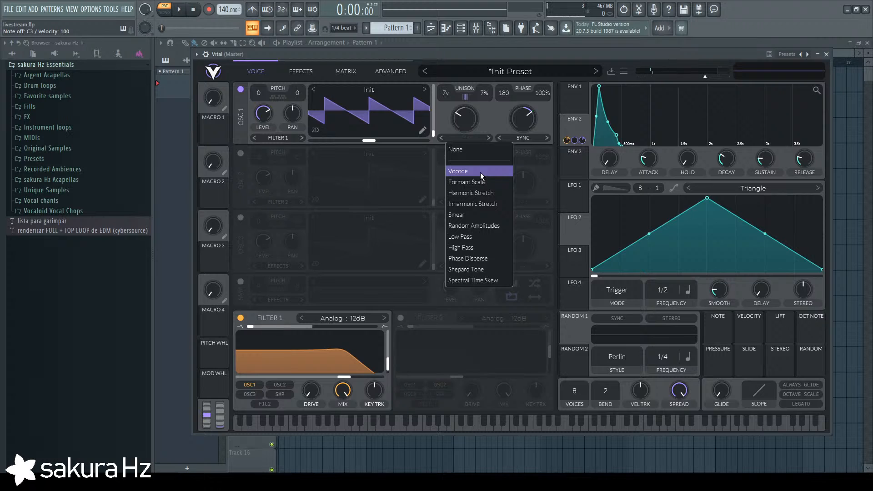
{"action": "left_click_drag", "start_coordinate": [474, 117], "coordinate": [470, 97]}
{"action": "left_click", "coordinate": [467, 138]}
{"action": "double_click", "coordinate": [469, 117]}
{"action": "left_click", "coordinate": [470, 138]}
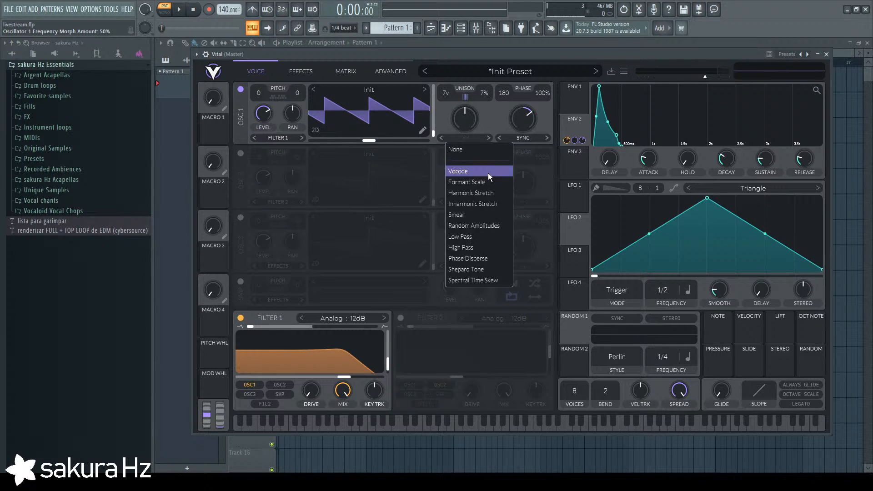
{"action": "left_click", "coordinate": [486, 172]}
{"action": "left_click_drag", "start_coordinate": [476, 128], "coordinate": [442, 42]}
{"action": "double_click", "coordinate": [473, 115]}
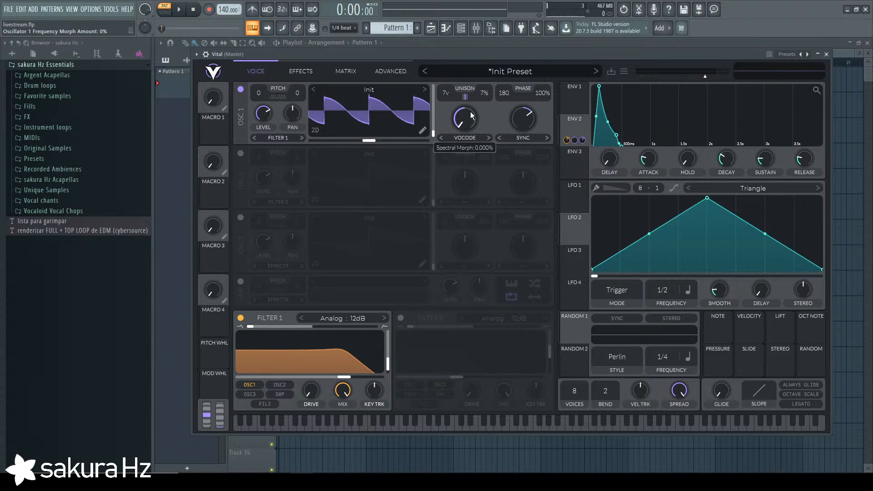
Raise oscillator 1's Vocode amount, switch the spectral warp to Harmonic Stretch and sweep its amount.
{"action": "left_click_drag", "start_coordinate": [472, 118], "coordinate": [470, 110]}
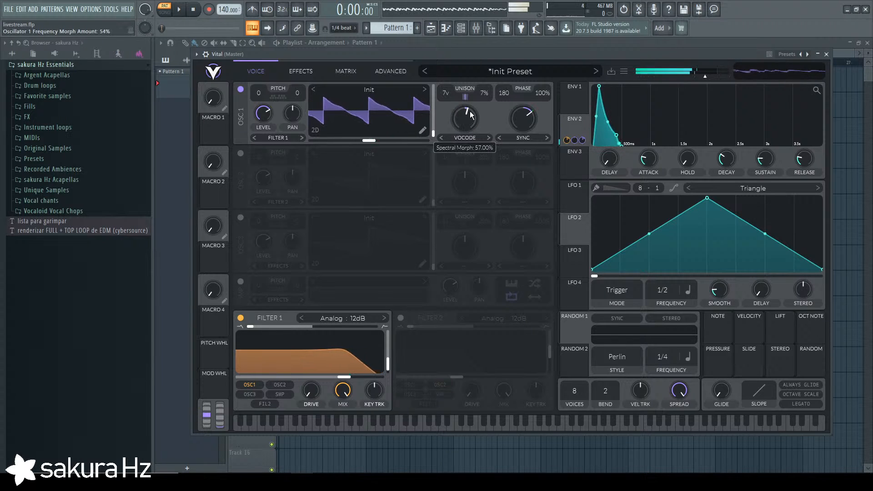
{"action": "left_click", "coordinate": [487, 138]}
{"action": "left_click", "coordinate": [487, 137]}
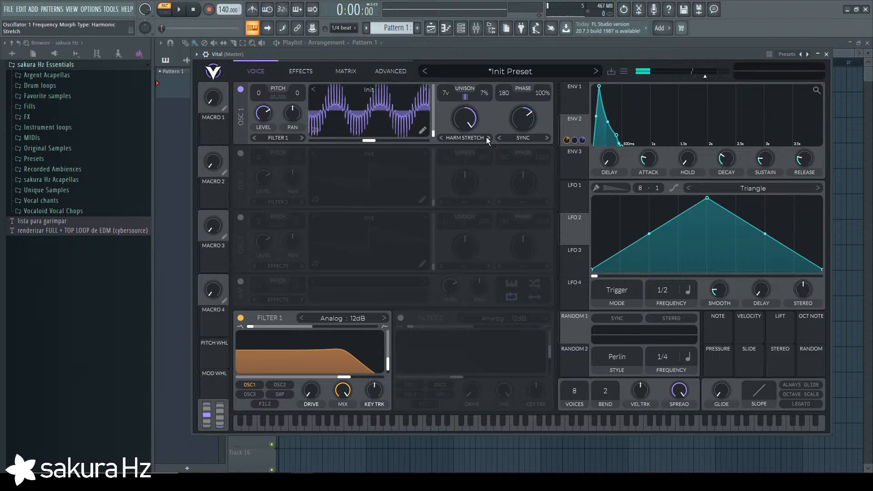
{"action": "left_click_drag", "start_coordinate": [469, 119], "coordinate": [473, 163]}
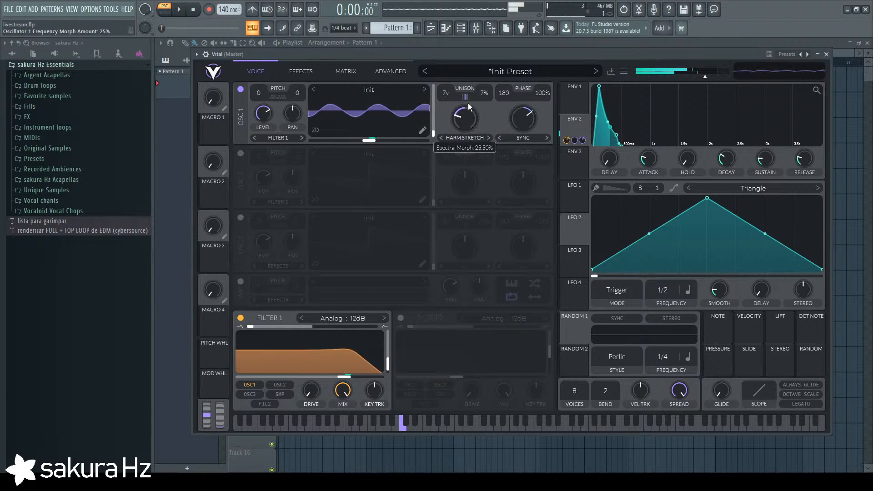
Set oscillator 1's spectral warp to Inharmonic Stretch and sweep the amount down to 0% and up to 83.5%.
{"action": "left_click", "coordinate": [490, 139]}
{"action": "left_click_drag", "start_coordinate": [465, 117], "coordinate": [468, 179]}
{"action": "left_click_drag", "start_coordinate": [470, 145], "coordinate": [451, 200]}
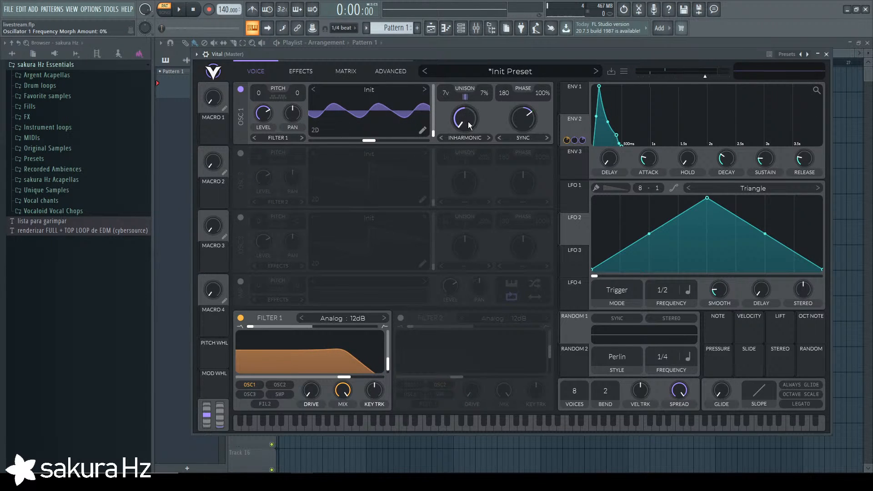
{"action": "mouse_move", "coordinate": [467, 121]}
{"action": "left_mouse_down"}
{"action": "mouse_move", "coordinate": [472, 137]}
{"action": "mouse_move", "coordinate": [476, 115]}
{"action": "left_mouse_up"}
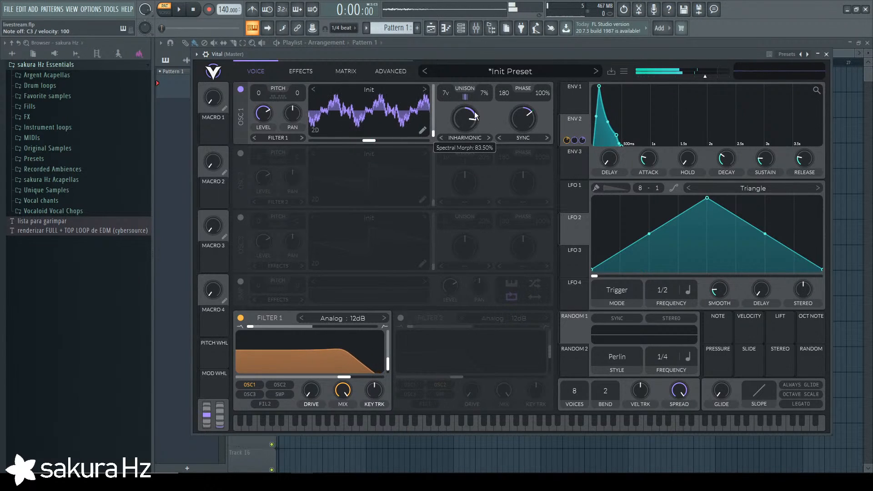
Compare the sound with Filter 1 on and off, leaving it off, and set the Inharmonic Stretch amount to 72%.
{"action": "left_click", "coordinate": [240, 320]}
{"action": "left_click", "coordinate": [240, 320]}
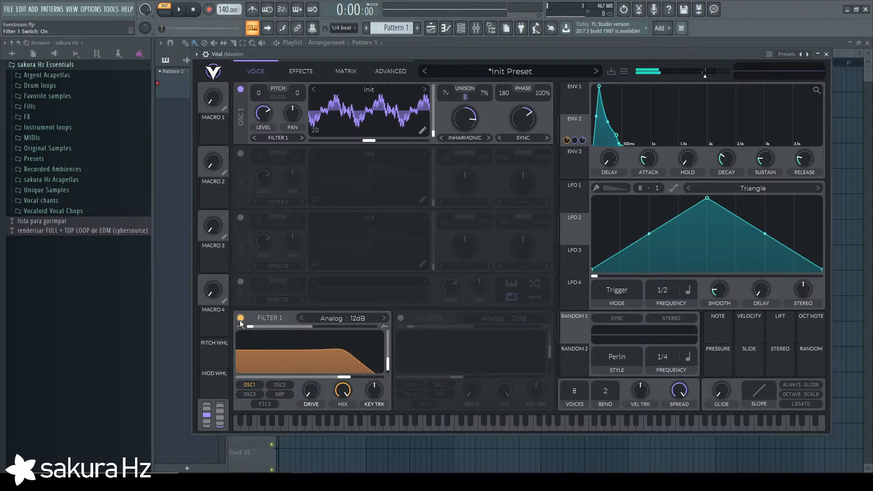
{"action": "left_click", "coordinate": [240, 320]}
{"action": "left_click", "coordinate": [240, 319]}
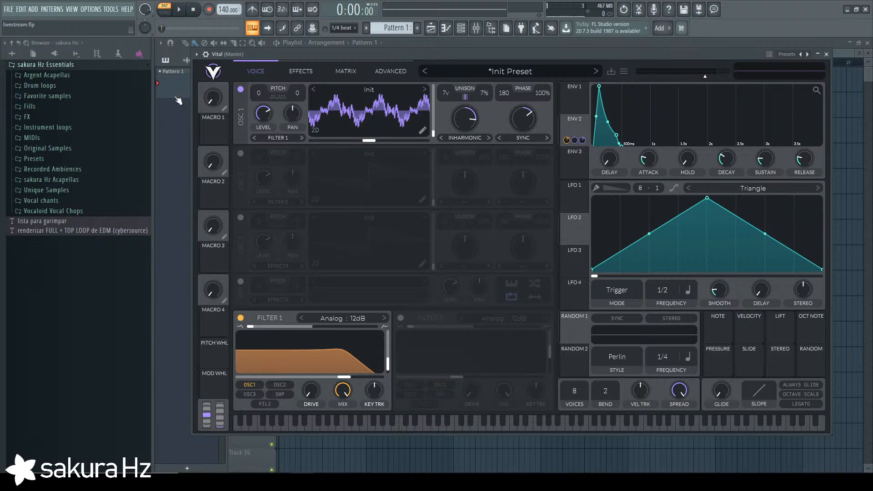
{"action": "left_click", "coordinate": [240, 318]}
{"action": "mouse_move", "coordinate": [482, 105]}
{"action": "left_mouse_down"}
{"action": "mouse_move", "coordinate": [470, 138]}
{"action": "mouse_move", "coordinate": [474, 117]}
{"action": "left_mouse_up"}
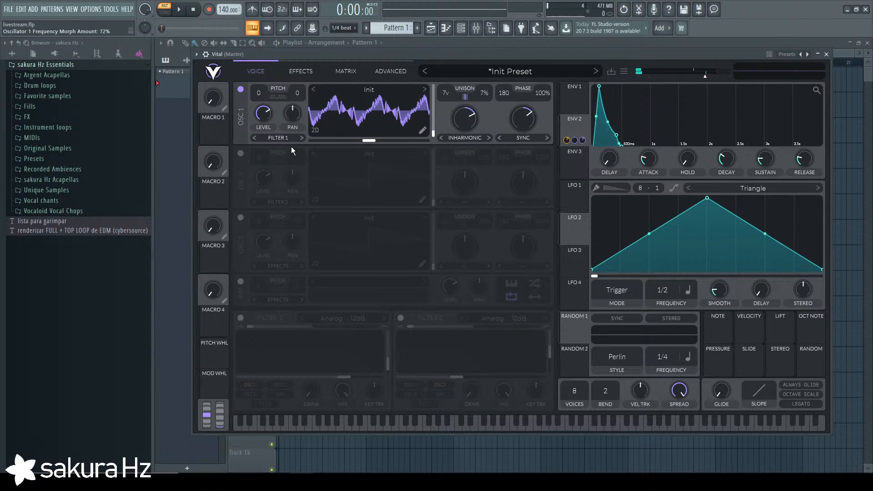
Reposition the Vital window slightly lower in the playlist area, switching Filter 1 on and back off to compare.
{"action": "left_click_drag", "start_coordinate": [579, 58], "coordinate": [582, 71]}
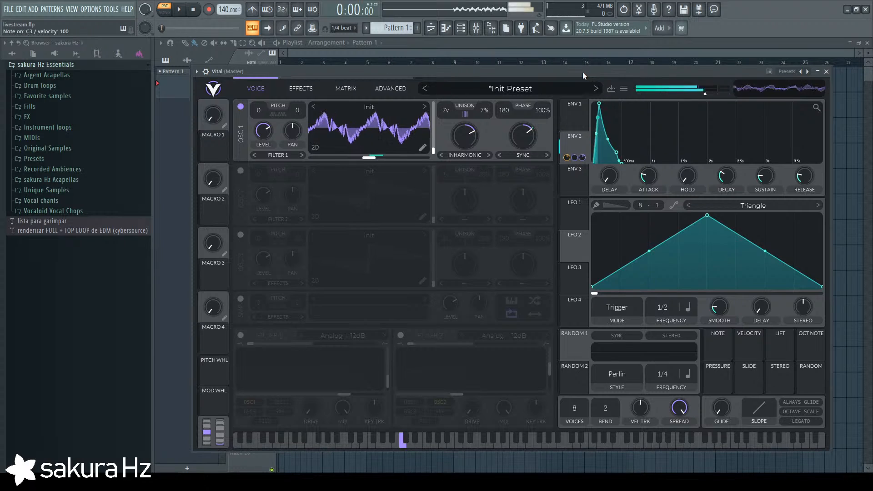
{"action": "left_click", "coordinate": [258, 364]}
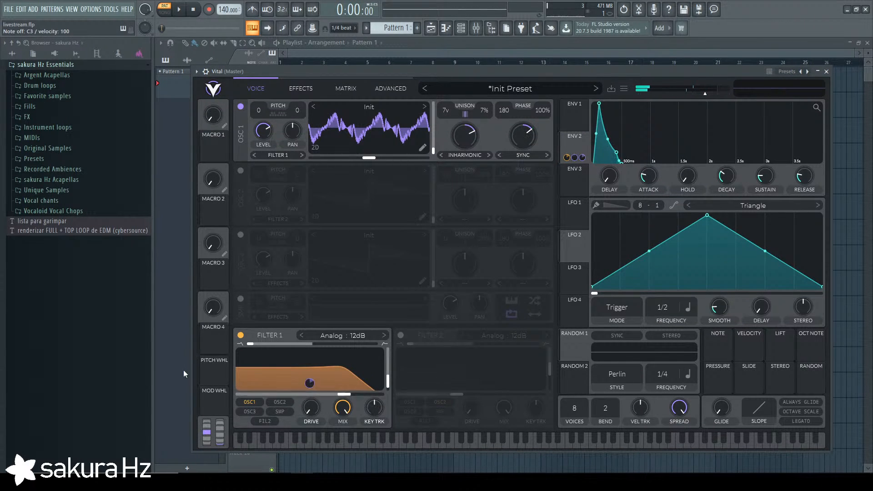
{"action": "left_click_drag", "start_coordinate": [535, 72], "coordinate": [541, 72]}
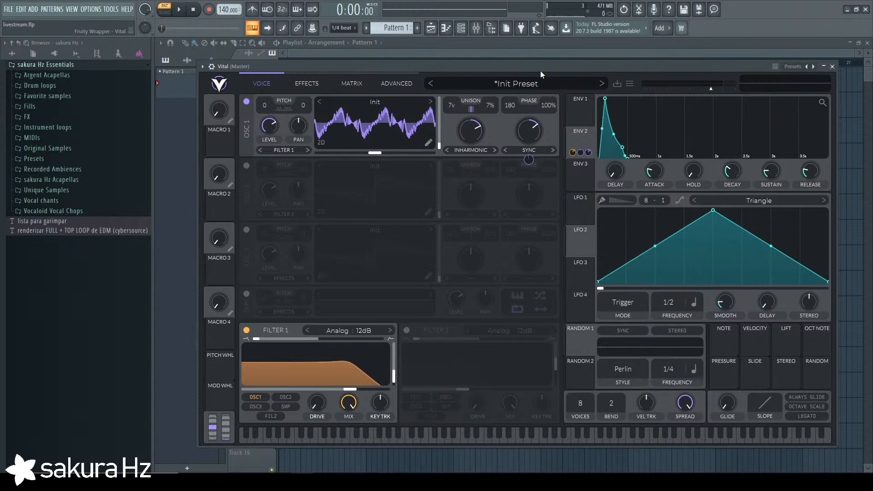
{"action": "left_click", "coordinate": [248, 331]}
Set oscillator 1's spectral warp to Smear and sweep its amount while playing notes.
{"action": "left_click", "coordinate": [493, 149]}
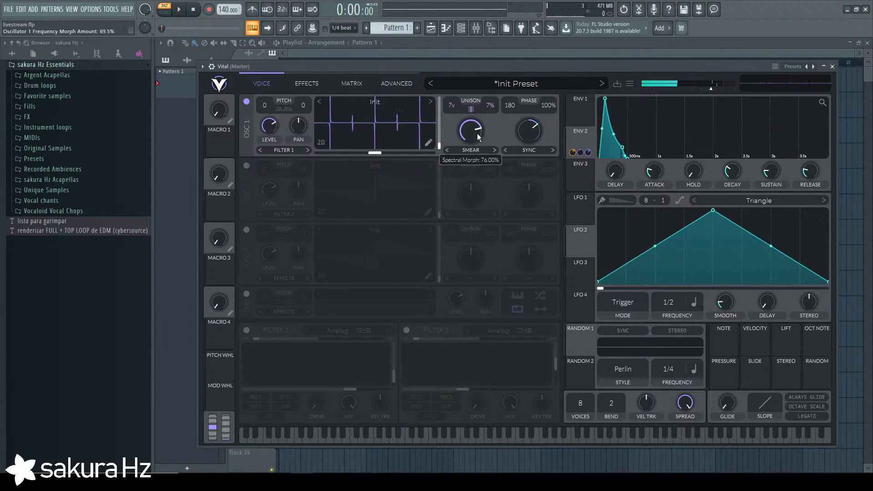
{"action": "left_click_drag", "start_coordinate": [479, 133], "coordinate": [480, 141]}
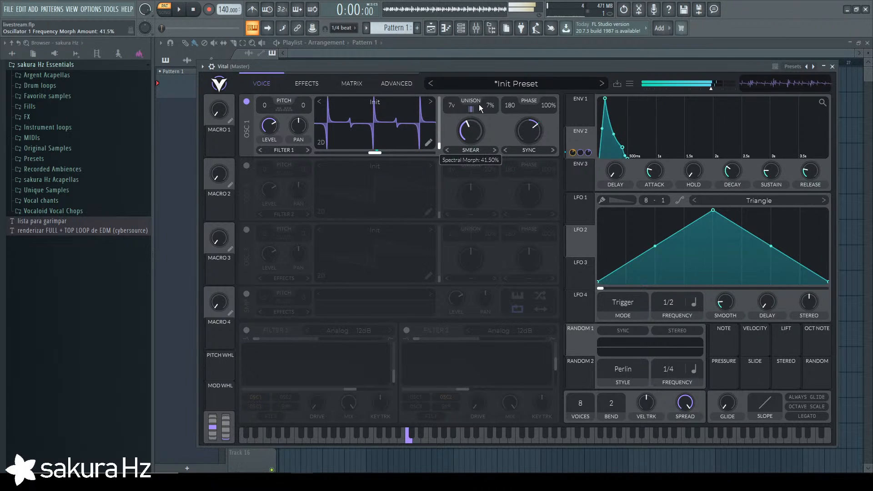
{"action": "mouse_move", "coordinate": [472, 133]}
{"action": "left_mouse_down"}
{"action": "mouse_move", "coordinate": [486, 80]}
{"action": "mouse_move", "coordinate": [494, 170]}
{"action": "mouse_move", "coordinate": [484, 130]}
{"action": "mouse_move", "coordinate": [470, 148]}
{"action": "mouse_move", "coordinate": [471, 94]}
{"action": "mouse_move", "coordinate": [471, 150]}
{"action": "mouse_move", "coordinate": [471, 106]}
{"action": "mouse_move", "coordinate": [474, 137]}
{"action": "mouse_move", "coordinate": [461, 113]}
{"action": "left_mouse_up"}
Step oscillator 1's spectral warp through Random Amplitudes, Low Pass and High Pass to Phase Disperse, sweeping the amount along the way.
{"action": "left_click", "coordinate": [495, 149]}
{"action": "left_click", "coordinate": [494, 150]}
{"action": "left_click_drag", "start_coordinate": [459, 67], "coordinate": [470, 119]}
{"action": "left_click", "coordinate": [494, 150]}
{"action": "left_click", "coordinate": [494, 150]}
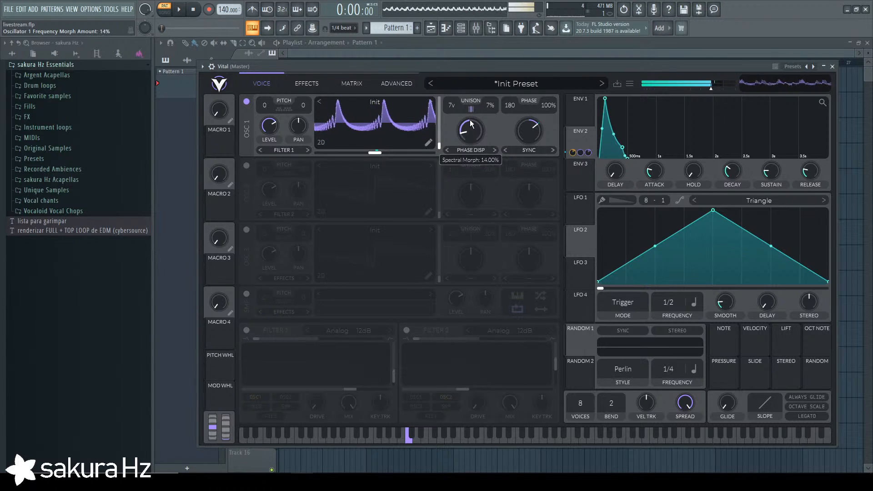
Audition Phase Disperse amounts between 50% and 0%, and assign envelope 2 to oscillator 1's spectral warp amount.
{"action": "double_click", "coordinate": [475, 135]}
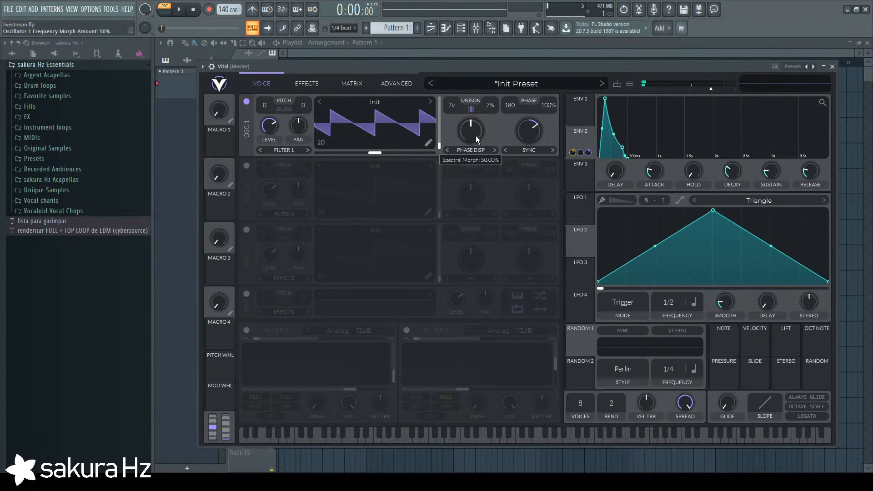
{"action": "mouse_move", "coordinate": [475, 135]}
{"action": "left_mouse_down"}
{"action": "mouse_move", "coordinate": [473, 78]}
{"action": "mouse_move", "coordinate": [476, 143]}
{"action": "left_mouse_up"}
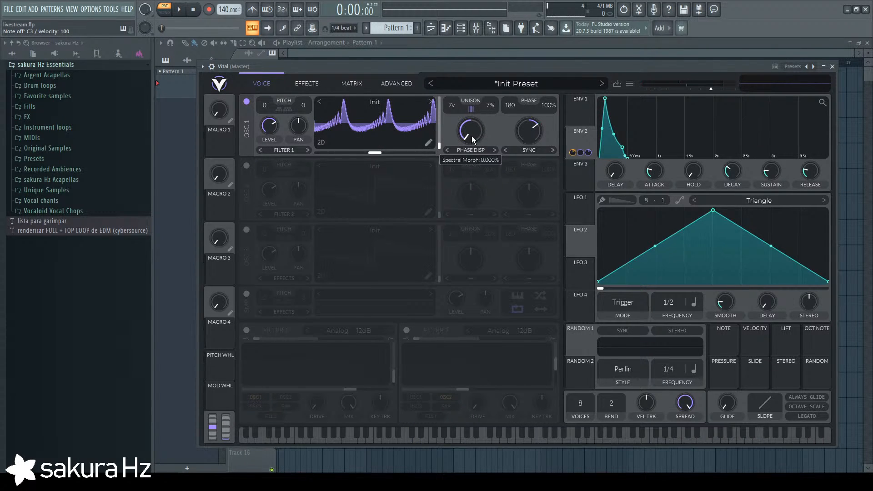
{"action": "double_click", "coordinate": [471, 135]}
{"action": "left_click_drag", "start_coordinate": [572, 152], "coordinate": [471, 161]}
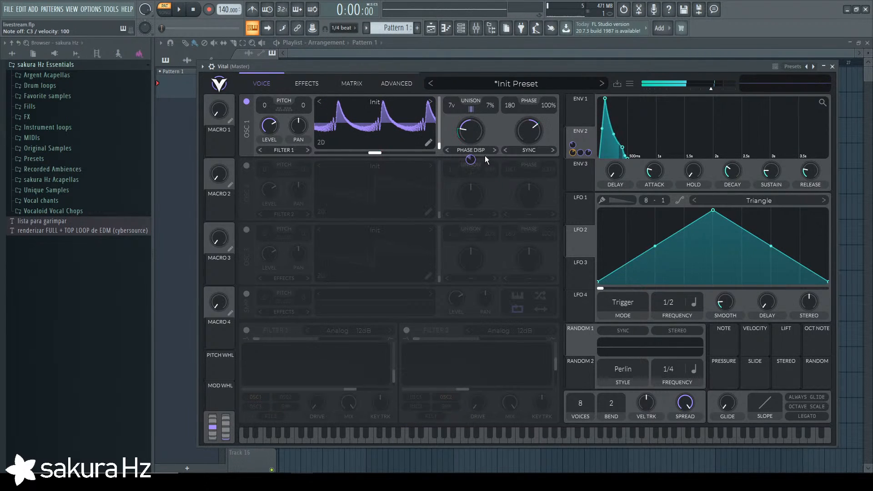
Try the Shepard Tone and Spectral Time Skew warp types on oscillator 1 and lower the amount to 24.5%.
{"action": "left_click", "coordinate": [495, 150]}
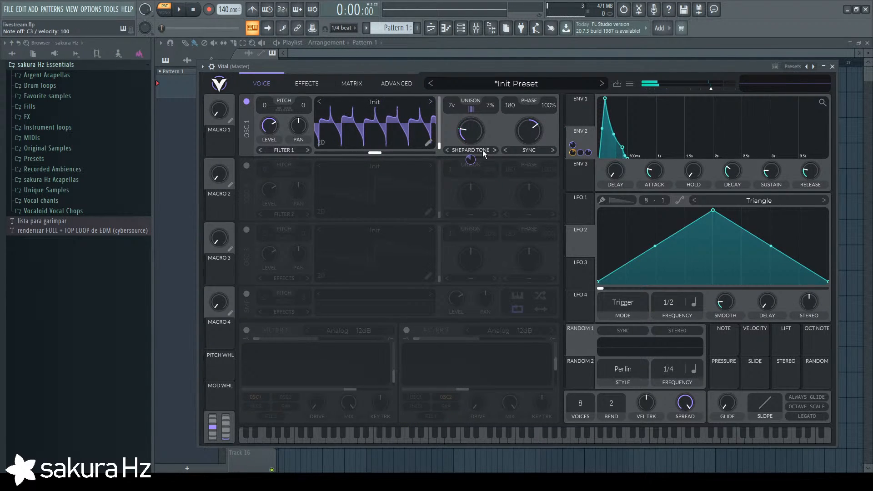
{"action": "left_click", "coordinate": [482, 150]}
{"action": "left_click", "coordinate": [483, 293]}
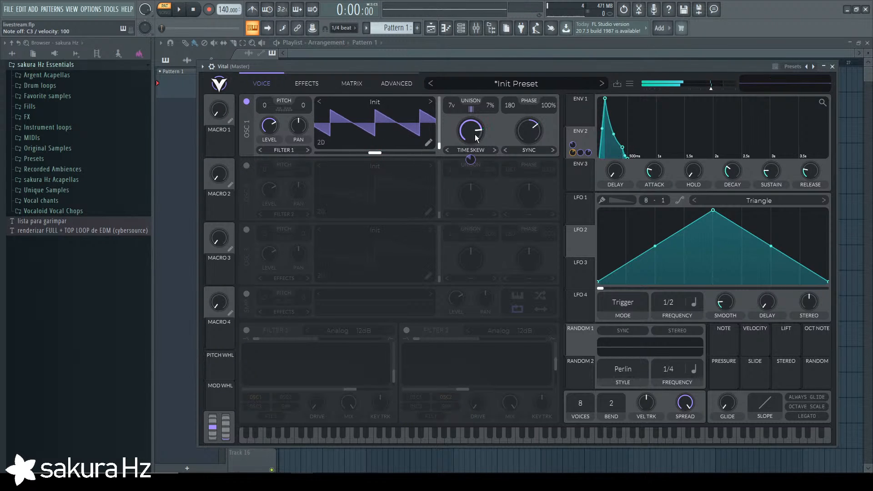
{"action": "left_click_drag", "start_coordinate": [475, 133], "coordinate": [462, 156]}
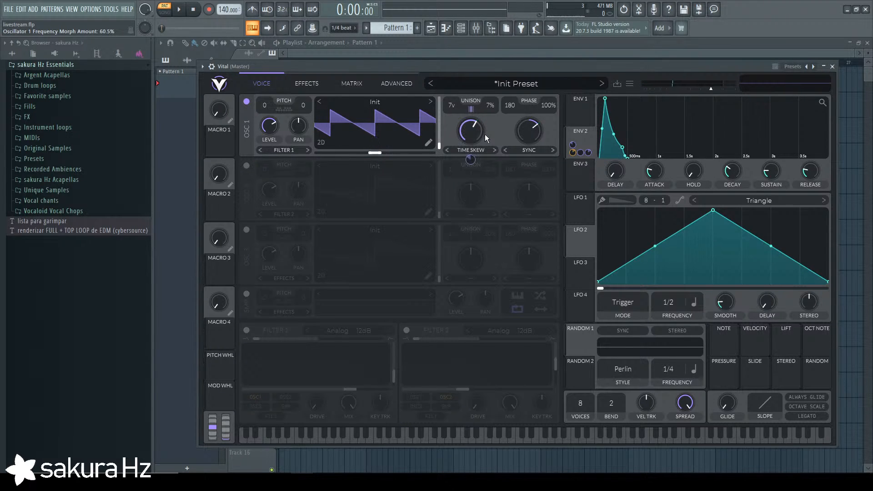
{"action": "left_click_drag", "start_coordinate": [480, 137], "coordinate": [473, 160]}
{"action": "mouse_move", "coordinate": [473, 158]}
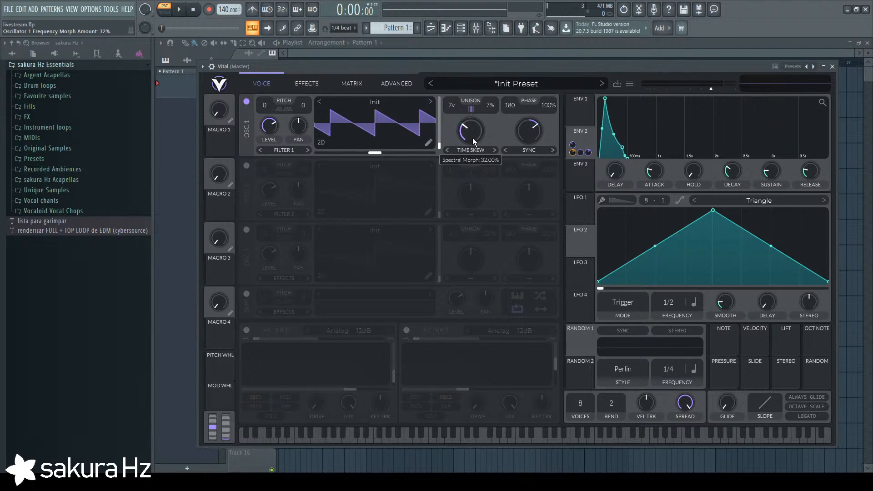
Set oscillator 1's spectral warp back to Phase Disperse and remove the envelope 2 modulation from its amount.
{"action": "left_click", "coordinate": [464, 150]}
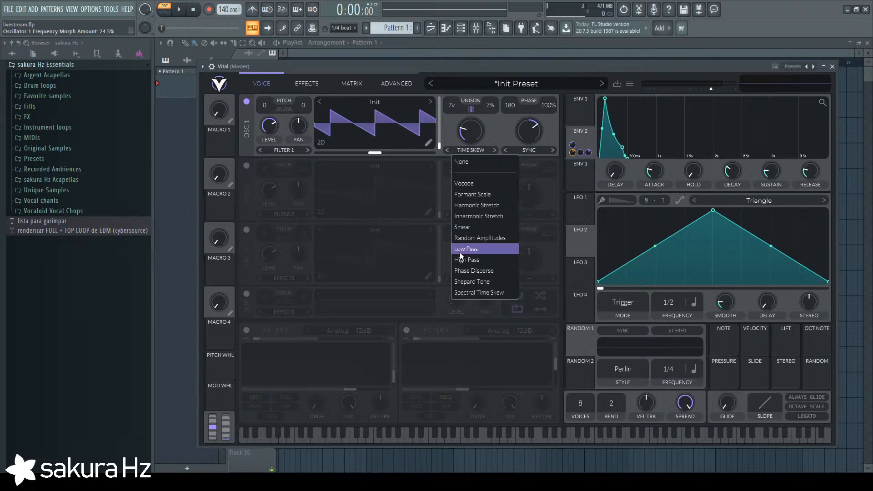
{"action": "left_click", "coordinate": [466, 271]}
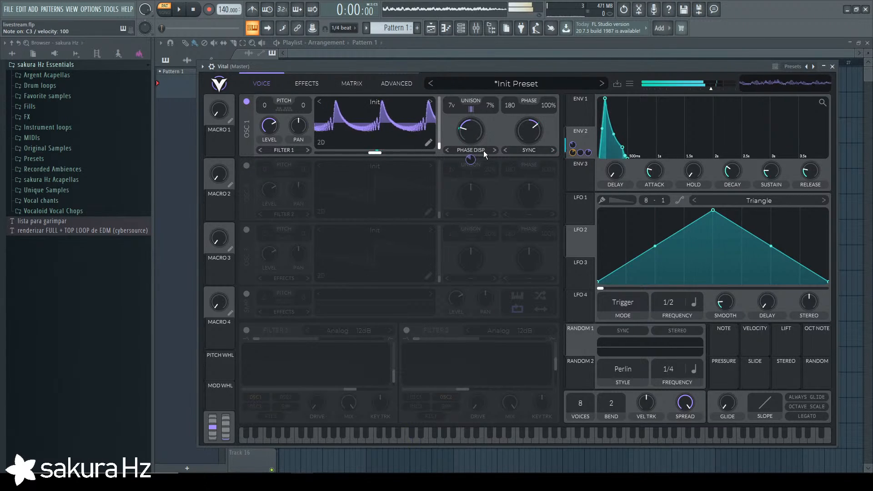
{"action": "left_click_drag", "start_coordinate": [471, 133], "coordinate": [476, 146]}
{"action": "key", "text": "z"}
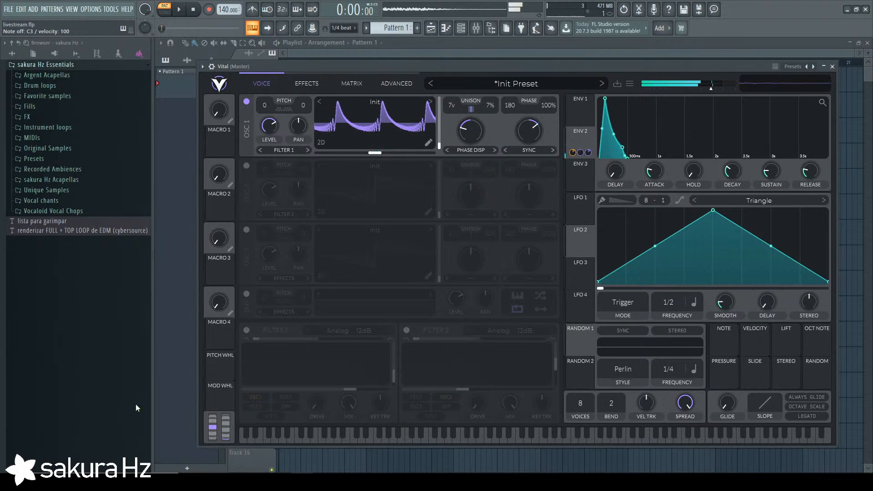
Switch Filter 1 on, raise its cutoff and play repeated test notes.
{"action": "left_click", "coordinate": [246, 330]}
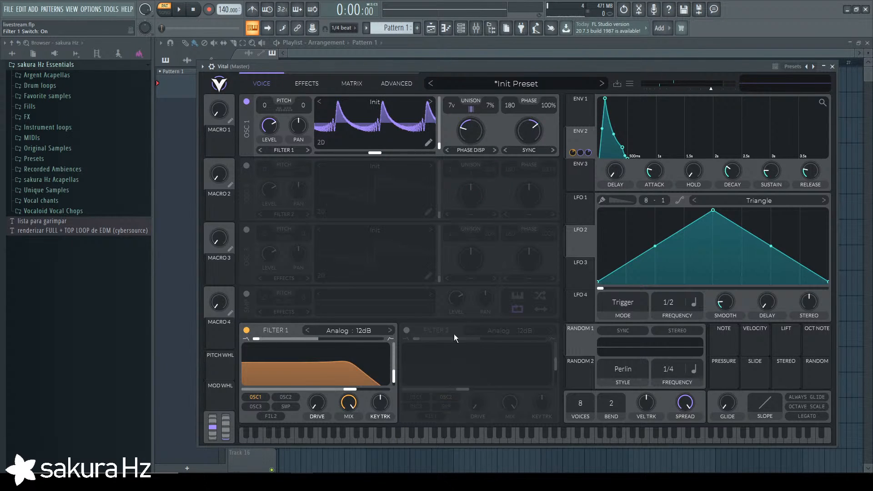
{"action": "key", "text": "z"}
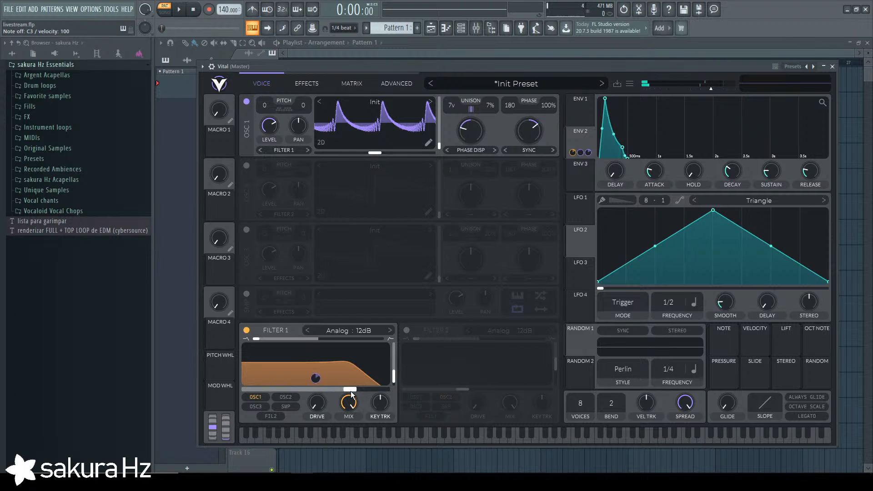
{"action": "left_click_drag", "start_coordinate": [351, 390], "coordinate": [394, 374]}
{"action": "key", "text": "z"}
{"action": "key", "text": "z"}
{"action": "key", "text": "z"}
{"action": "key", "text": "z"}
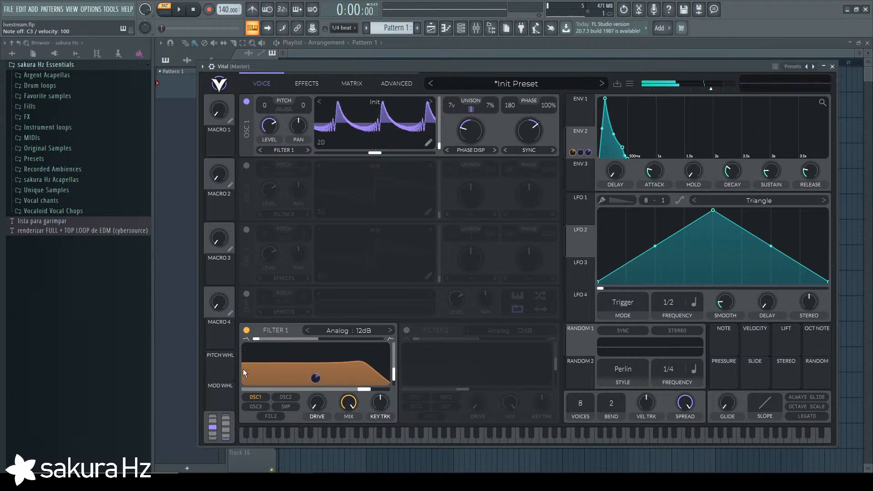
Raise Filter 1's drive to 2.6 dB and toggle the filter to compare the sound.
{"action": "left_click", "coordinate": [245, 330]}
{"action": "left_click", "coordinate": [245, 329]}
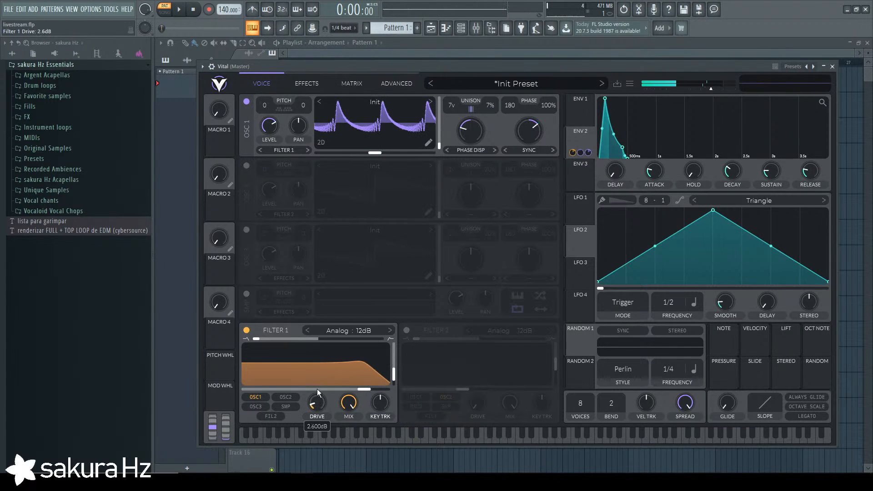
{"action": "left_click", "coordinate": [246, 331]}
{"action": "left_click", "coordinate": [247, 332]}
Raise Filter 1's cutoff further and switch the filter off.
{"action": "mouse_move", "coordinate": [257, 339]}
{"action": "left_mouse_down"}
{"action": "mouse_move", "coordinate": [424, 335]}
{"action": "mouse_move", "coordinate": [252, 340]}
{"action": "left_mouse_up"}
{"action": "mouse_move", "coordinate": [365, 389]}
{"action": "left_mouse_down"}
{"action": "mouse_move", "coordinate": [384, 390]}
{"action": "mouse_move", "coordinate": [399, 377]}
{"action": "mouse_move", "coordinate": [377, 386]}
{"action": "left_mouse_up"}
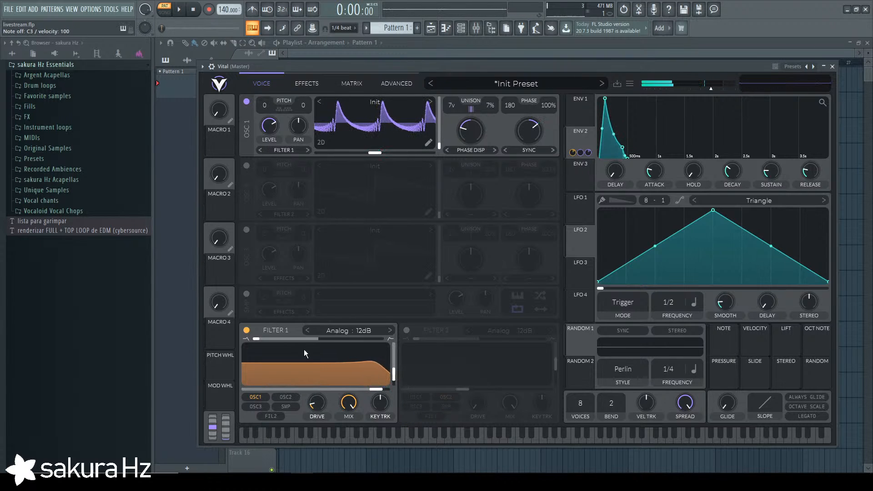
{"action": "left_click", "coordinate": [247, 330]}
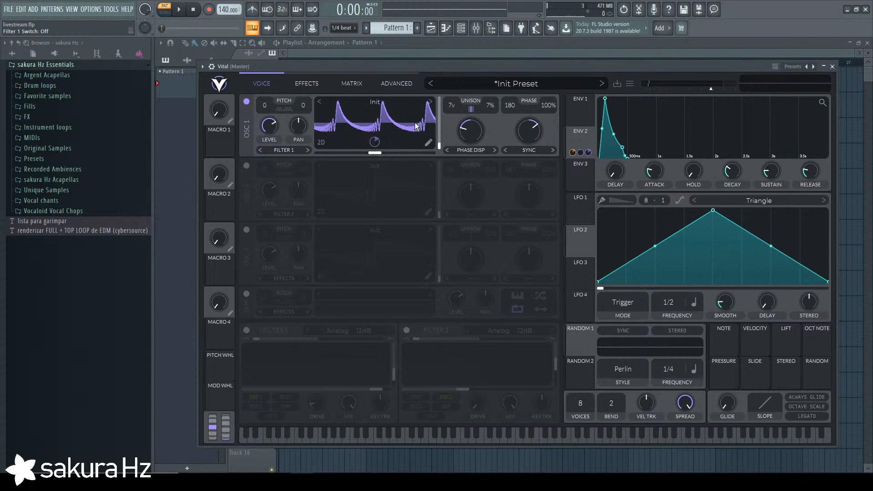
Audition oscillator 2 in place of oscillator 1, enable both together, and leave only oscillator 1 on.
{"action": "left_click", "coordinate": [306, 84]}
{"action": "left_click", "coordinate": [272, 88]}
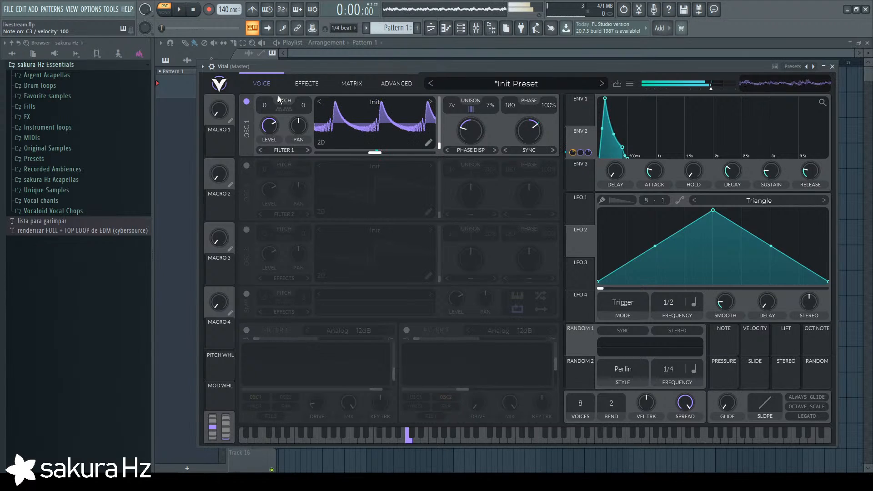
{"action": "left_click", "coordinate": [247, 101]}
{"action": "left_click", "coordinate": [247, 166]}
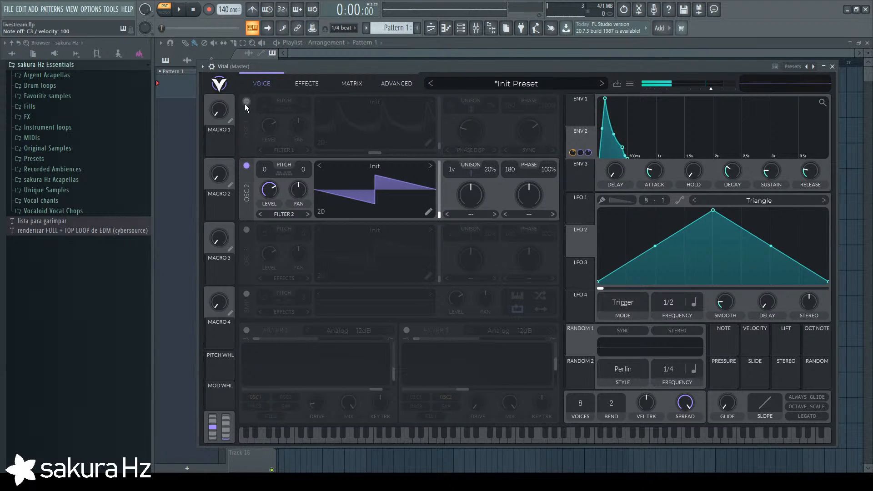
{"action": "left_click", "coordinate": [246, 102]}
{"action": "left_click", "coordinate": [246, 165]}
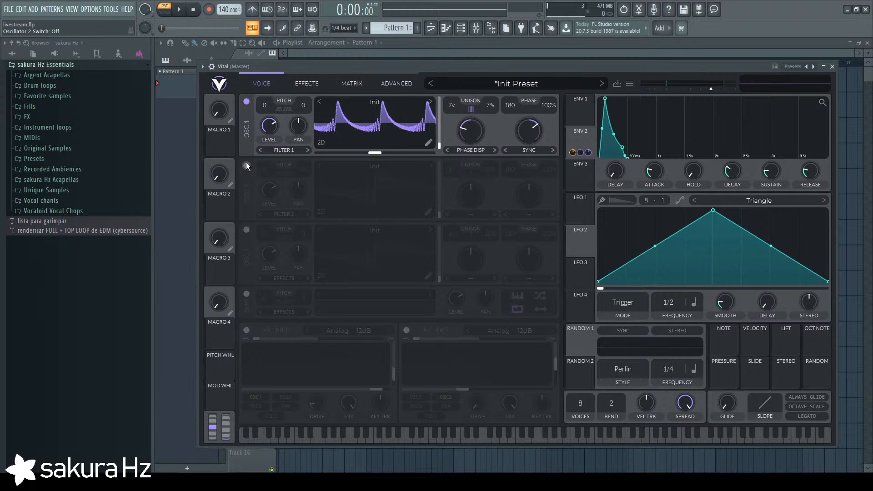
{"action": "left_click", "coordinate": [247, 165]}
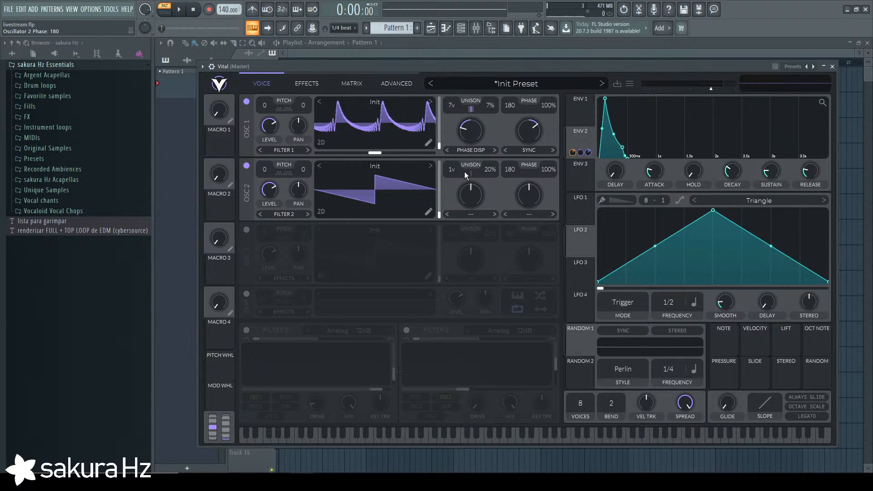
{"action": "left_click", "coordinate": [246, 165]}
Move Distortion directly after Chorus in the effects chain, switch it on and play a test note.
{"action": "left_click", "coordinate": [306, 83]}
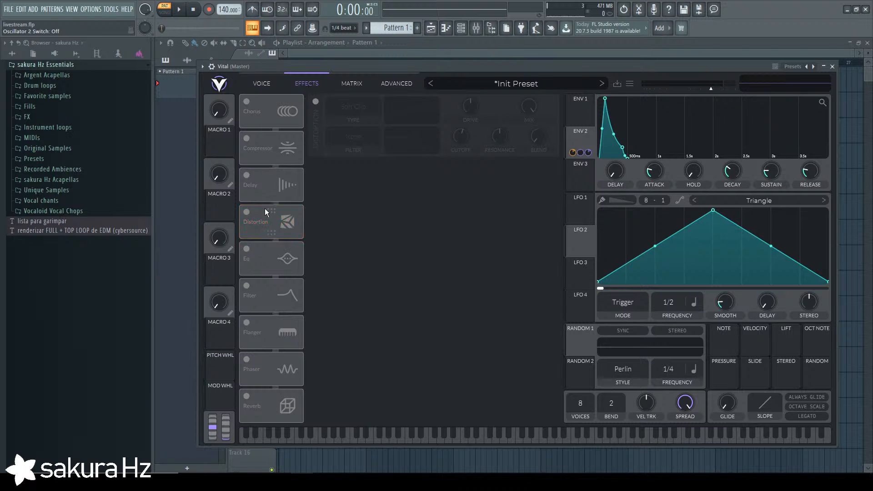
{"action": "left_click_drag", "start_coordinate": [265, 208], "coordinate": [271, 130]}
{"action": "left_click", "coordinate": [246, 138]}
{"action": "left_click", "coordinate": [408, 432]}
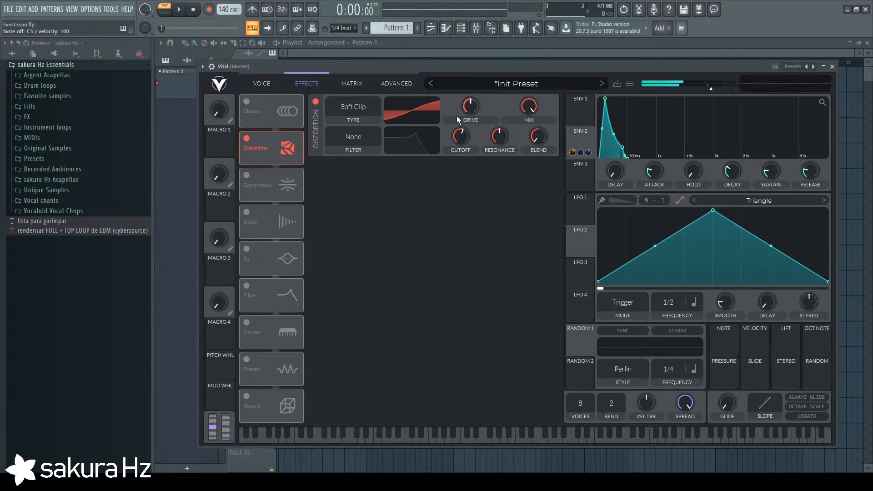
Set the distortion type to Down Sample and raise its drive to 10.5 dB.
{"action": "left_click", "coordinate": [331, 116]}
{"action": "left_click", "coordinate": [365, 185]}
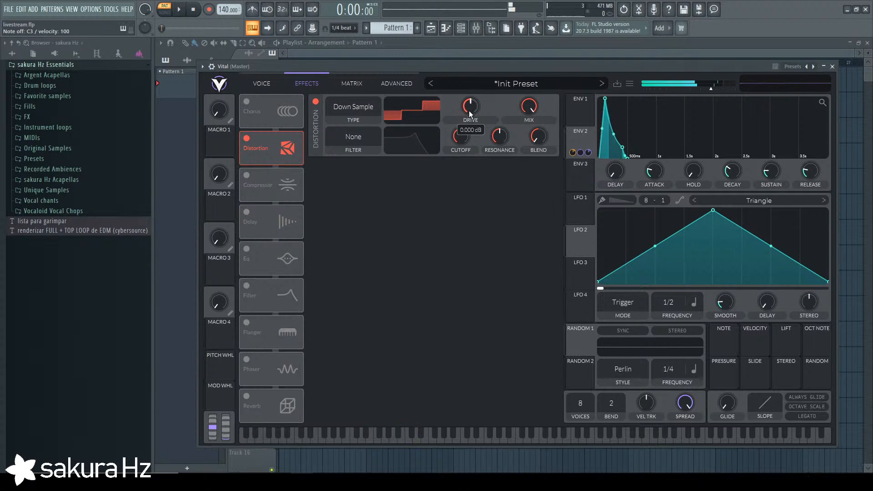
{"action": "left_click", "coordinate": [280, 85]}
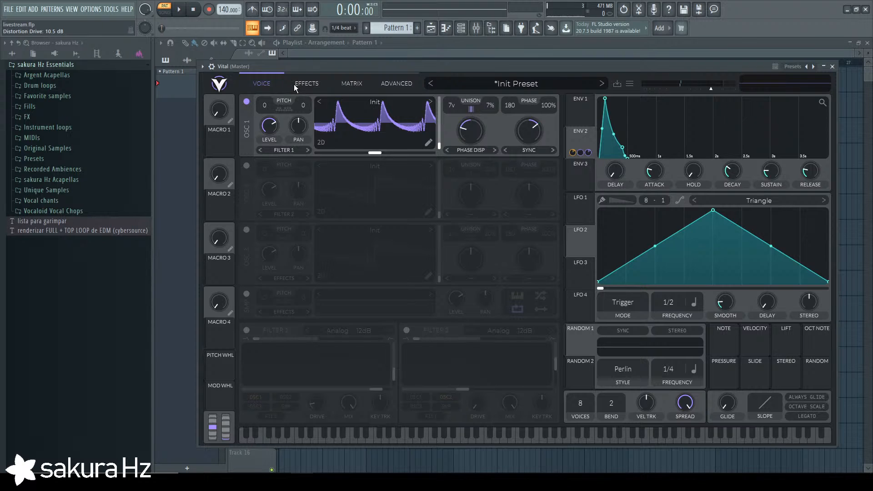
{"action": "left_click", "coordinate": [295, 85]}
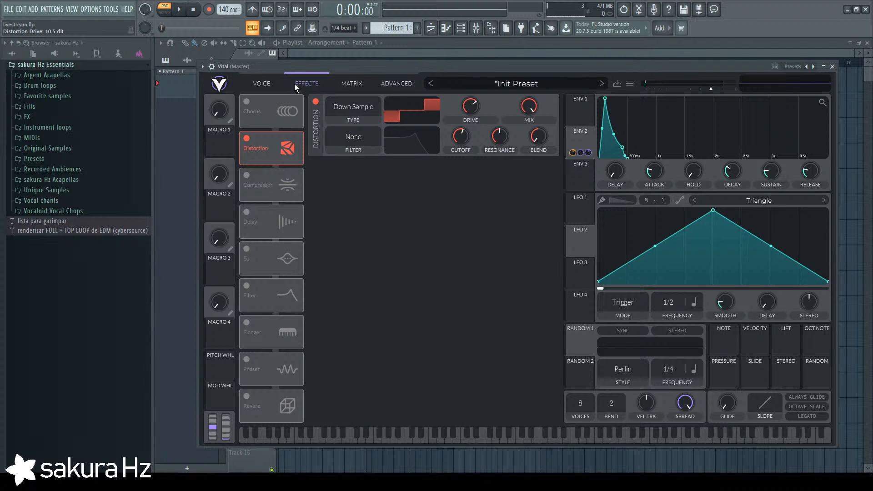
Enable the Filter effect, place it after Distortion, open its cutoff fully with low resonance, and switch it off.
{"action": "left_click", "coordinate": [246, 286]}
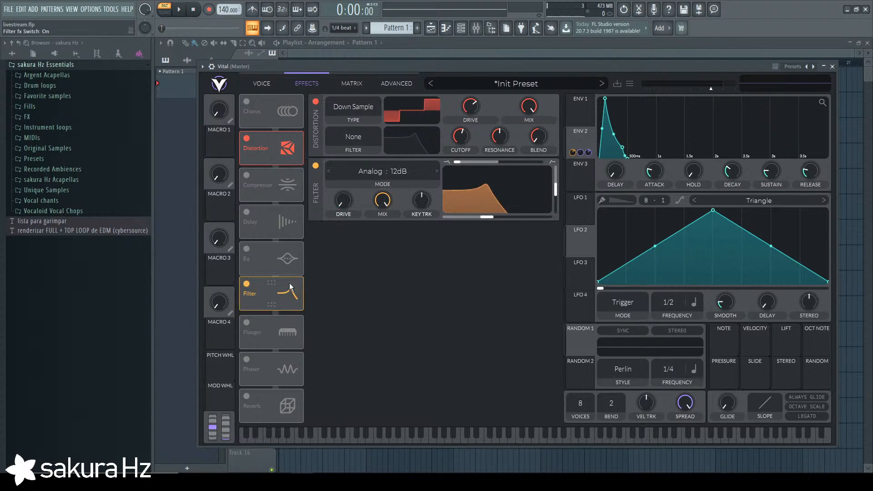
{"action": "left_click_drag", "start_coordinate": [291, 295], "coordinate": [302, 184]}
{"action": "left_click_drag", "start_coordinate": [482, 195], "coordinate": [637, 261]}
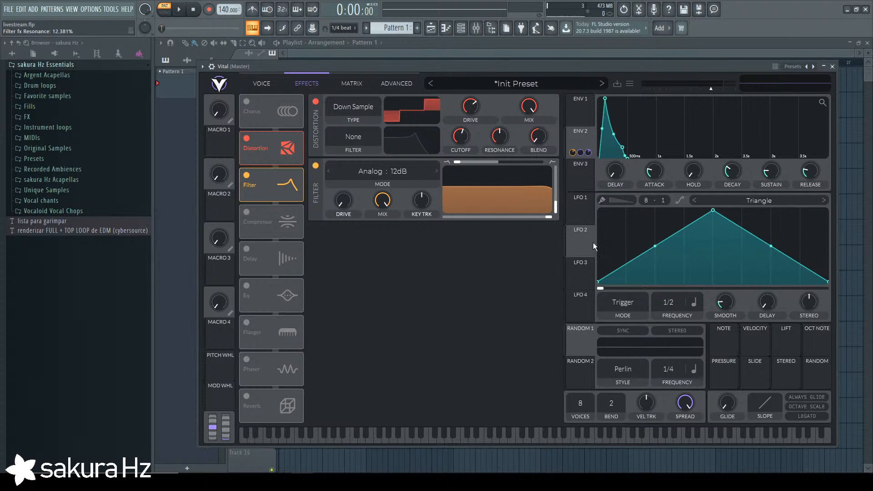
{"action": "left_click_drag", "start_coordinate": [456, 161], "coordinate": [365, 160]}
{"action": "left_click", "coordinate": [316, 166]}
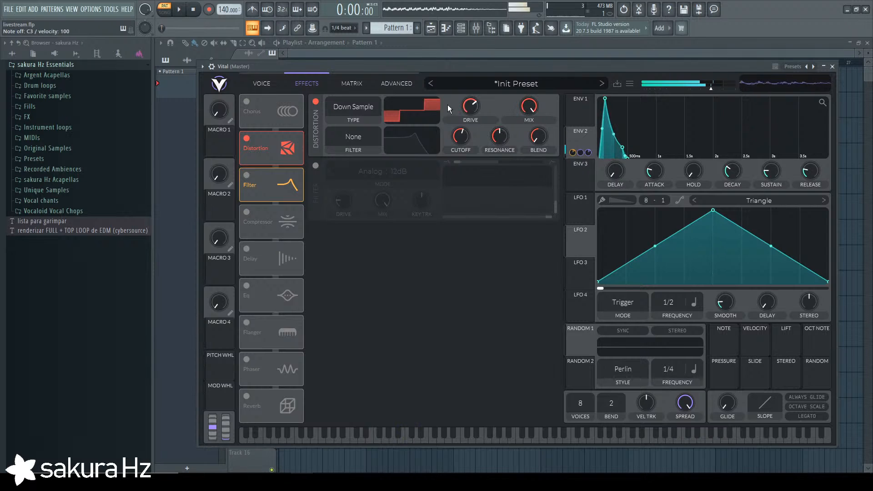
Lower the distortion drive while playing repeated test notes.
{"action": "left_click_drag", "start_coordinate": [467, 112], "coordinate": [468, 113]}
{"action": "key", "text": "z"}
{"action": "key", "text": "z"}
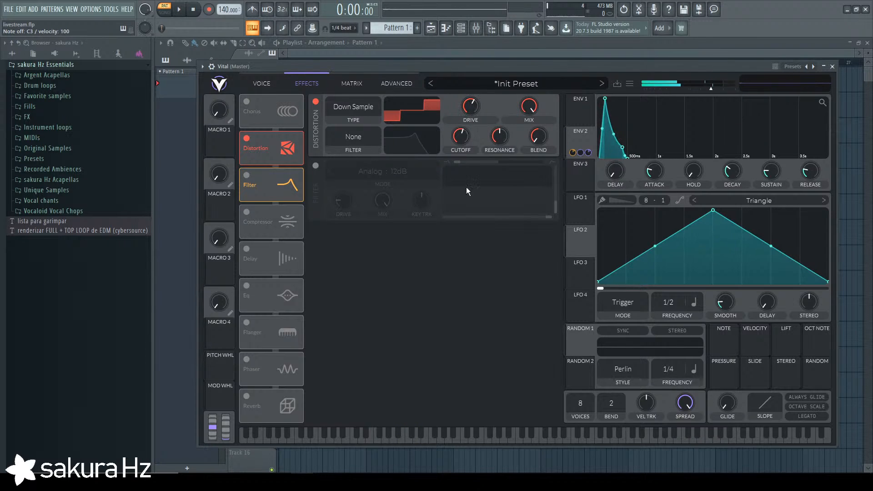
Compare the Bit Crush and Down Sample distortion types, leaving Bit Crush selected.
{"action": "left_click", "coordinate": [353, 109]}
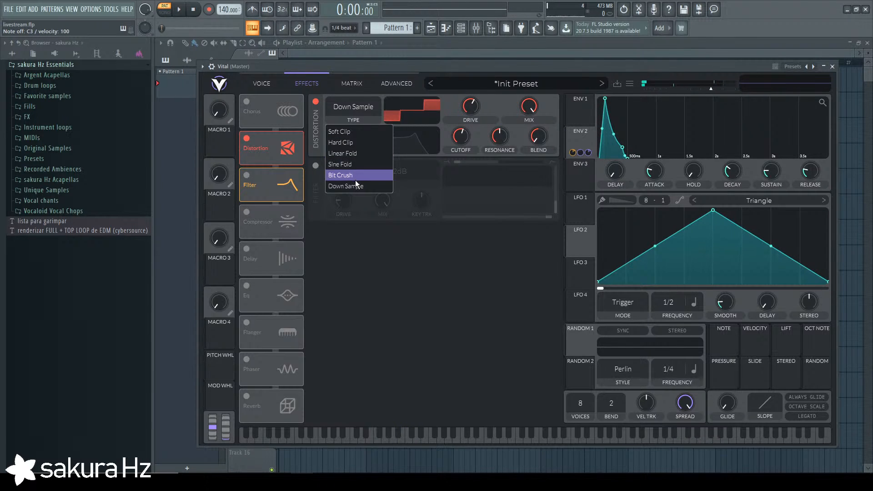
{"action": "left_click", "coordinate": [355, 177]}
{"action": "key", "text": "z"}
{"action": "left_click", "coordinate": [359, 108]}
{"action": "left_click", "coordinate": [353, 185]}
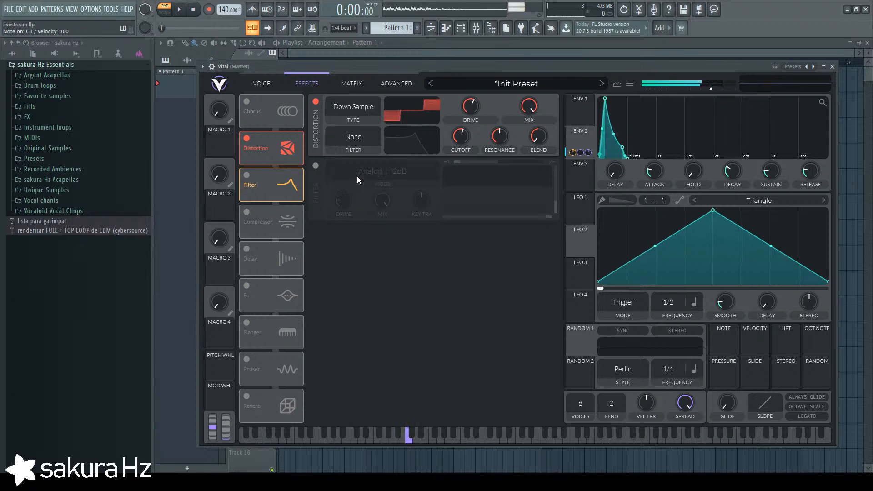
{"action": "left_click", "coordinate": [357, 109]}
{"action": "left_click", "coordinate": [361, 176]}
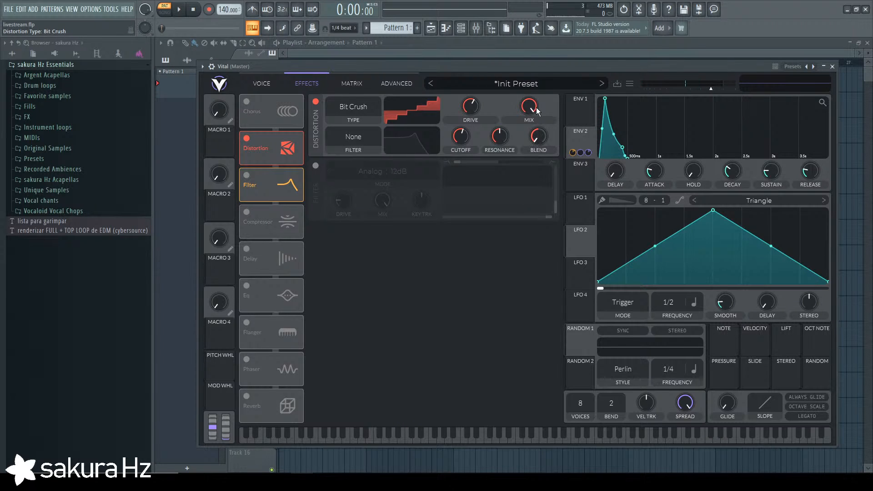
Play a test note, lower the distortion mix and assign Envelope 2 to modulate it.
{"action": "key", "text": "z"}
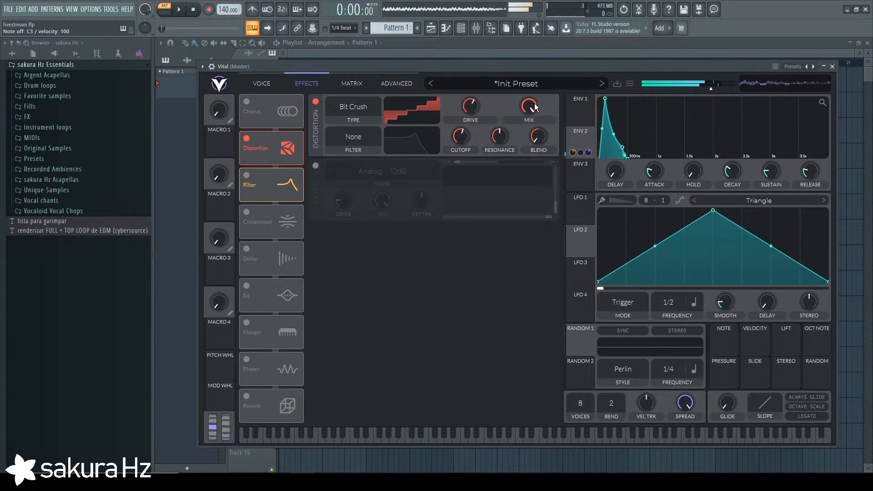
{"action": "mouse_move", "coordinate": [534, 103]}
{"action": "left_mouse_down"}
{"action": "mouse_move", "coordinate": [539, 135]}
{"action": "mouse_move", "coordinate": [528, 94]}
{"action": "left_mouse_up"}
{"action": "left_click_drag", "start_coordinate": [569, 154], "coordinate": [529, 127]}
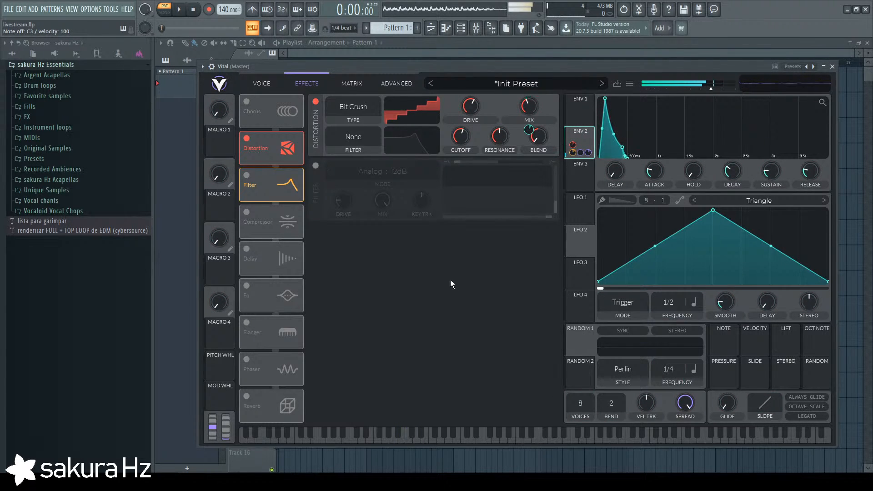
Switch the Filter effect back on and play repeated test notes through it.
{"action": "left_click", "coordinate": [316, 166]}
{"action": "key", "text": "z"}
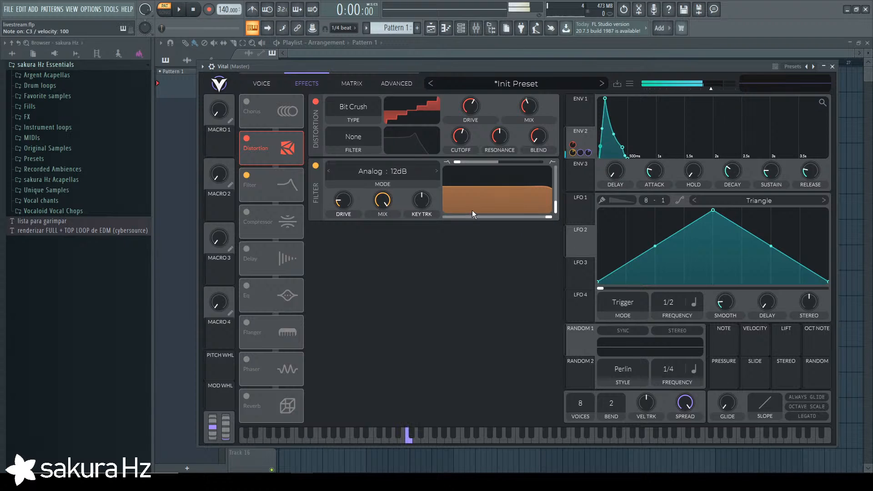
{"action": "mouse_move", "coordinate": [283, 183]}
{"action": "left_mouse_down"}
{"action": "mouse_move", "coordinate": [282, 150]}
{"action": "mouse_move", "coordinate": [289, 185]}
{"action": "left_mouse_up"}
{"action": "key", "text": "z"}
{"action": "key", "text": "z"}
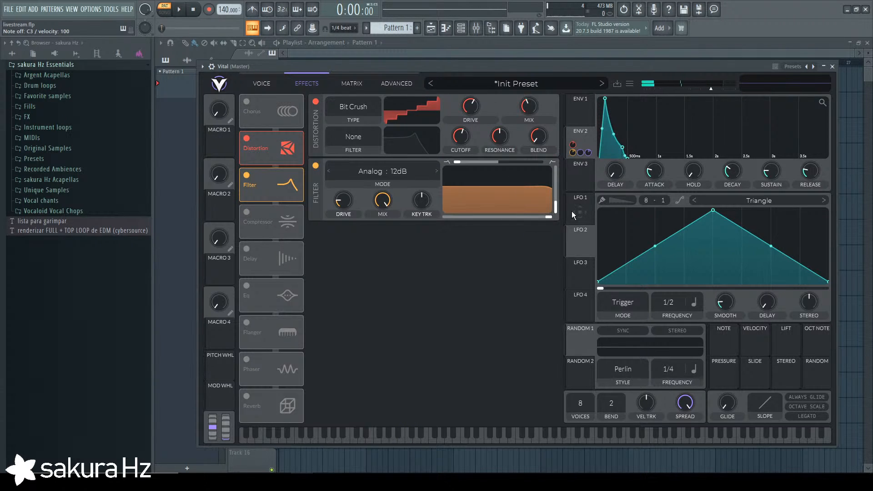
Toggle the EQ and Delay effects on and off again.
{"action": "left_click", "coordinate": [246, 286]}
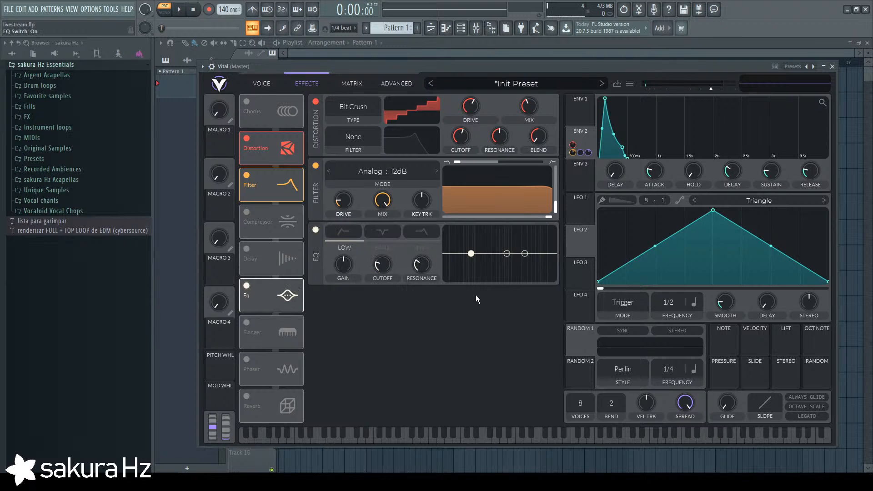
{"action": "left_click", "coordinate": [247, 286]}
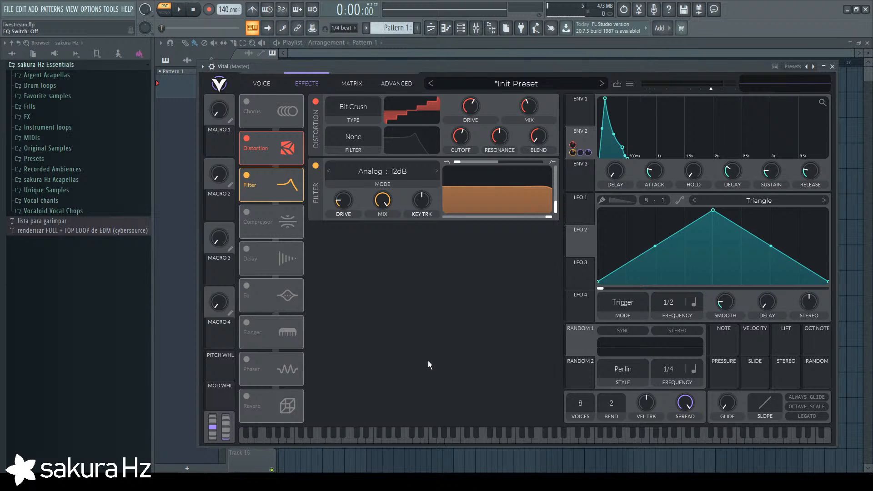
{"action": "left_click", "coordinate": [252, 252]}
{"action": "left_click", "coordinate": [253, 252]}
Enable the multiband Compressor and adjust its band thresholds while playing test notes.
{"action": "left_click", "coordinate": [241, 220]}
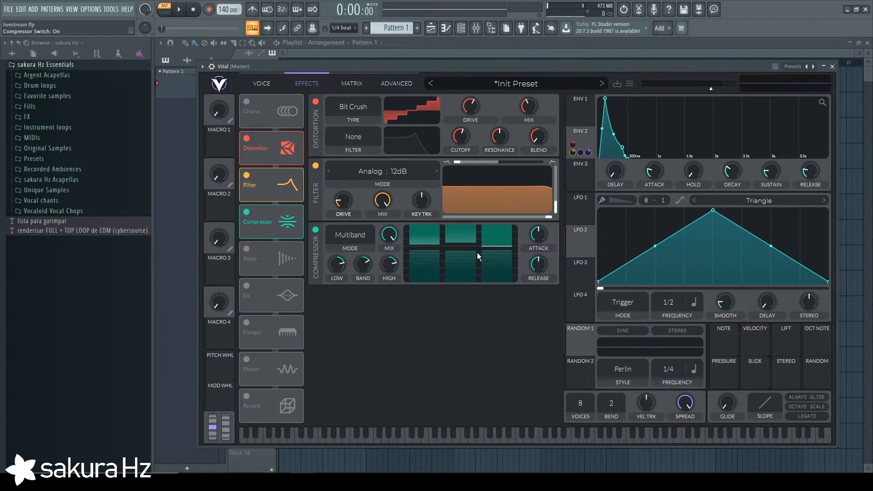
{"action": "key", "text": "z"}
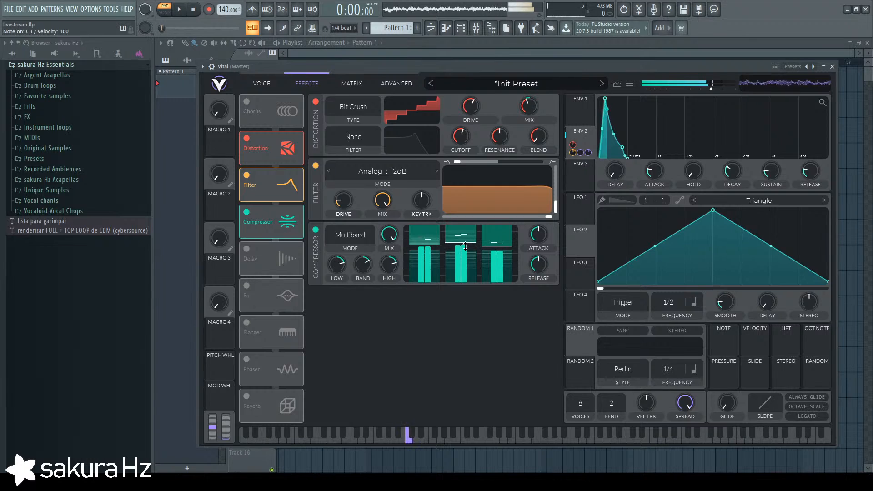
{"action": "left_click_drag", "start_coordinate": [466, 246], "coordinate": [467, 249]}
{"action": "key", "text": "z"}
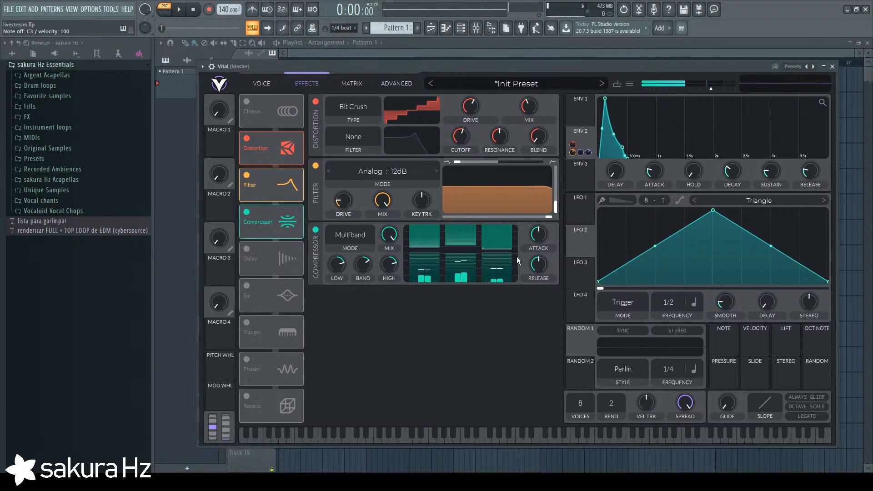
{"action": "key", "text": "z"}
Try a different compressor attack while playing a note, and reset it to 50%.
{"action": "mouse_move", "coordinate": [544, 247]}
{"action": "left_mouse_down"}
{"action": "mouse_move", "coordinate": [542, 236]}
{"action": "mouse_move", "coordinate": [544, 256]}
{"action": "left_mouse_up"}
{"action": "key", "text": "z"}
{"action": "double_click", "coordinate": [538, 234]}
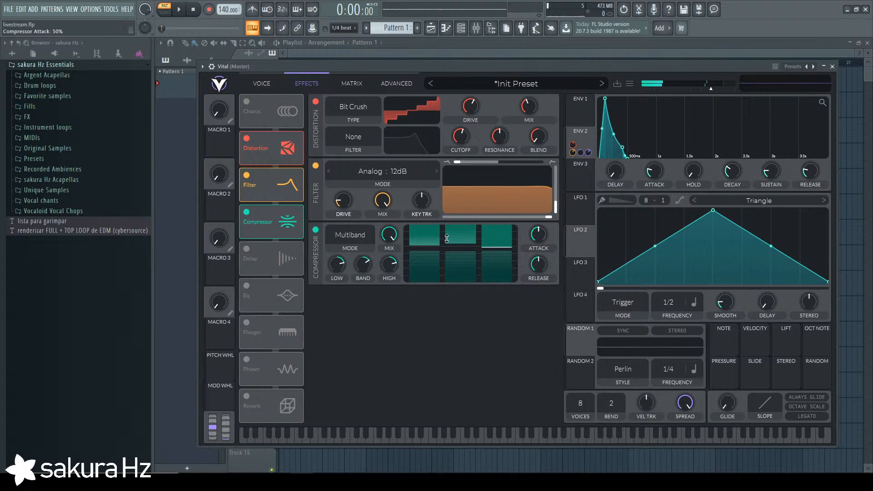
Lower the compressor mix to about 0.265, compare the sound with it on and off, and leave it off.
{"action": "key", "text": "z"}
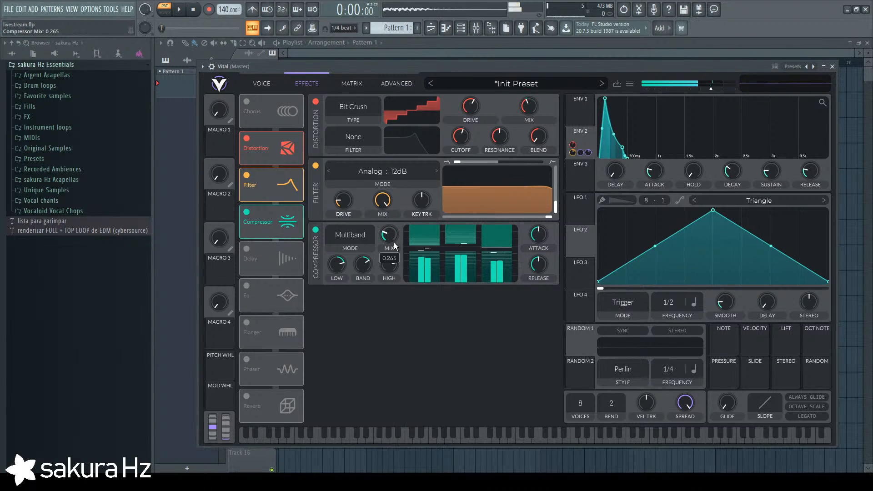
{"action": "left_click", "coordinate": [245, 212]}
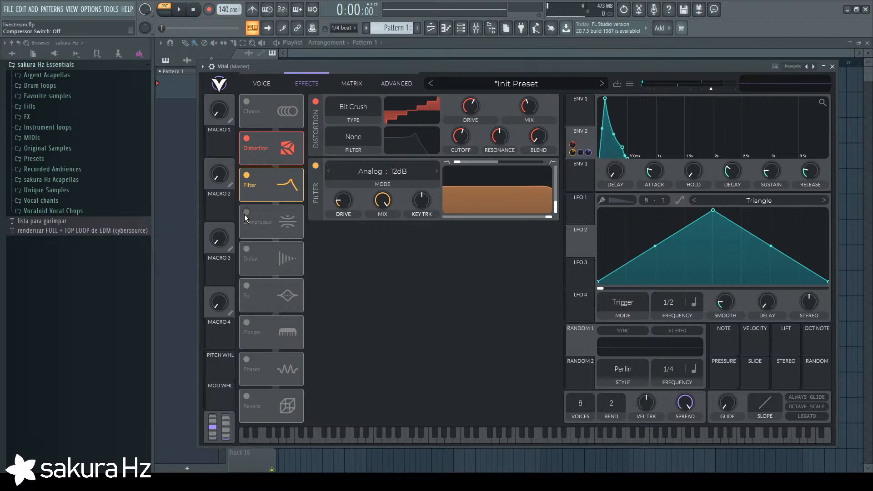
{"action": "left_click", "coordinate": [246, 212]}
{"action": "key", "text": "c"}
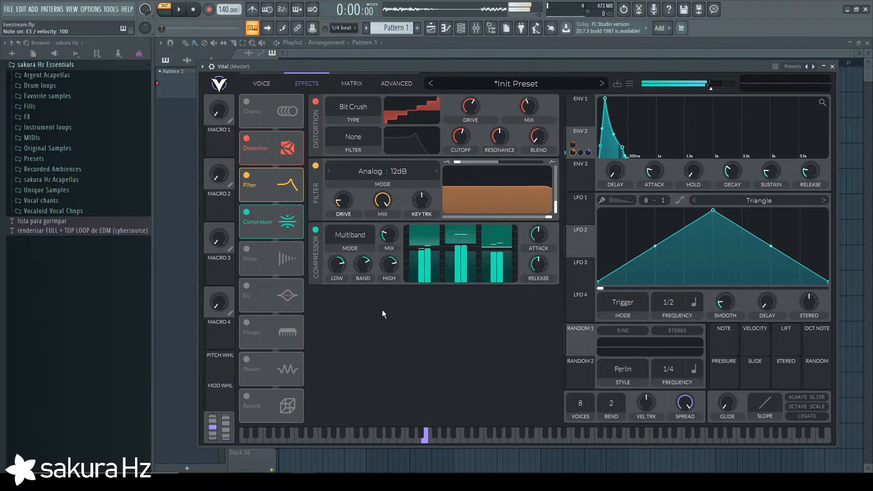
{"action": "left_click", "coordinate": [246, 212]}
{"action": "key", "text": "z"}
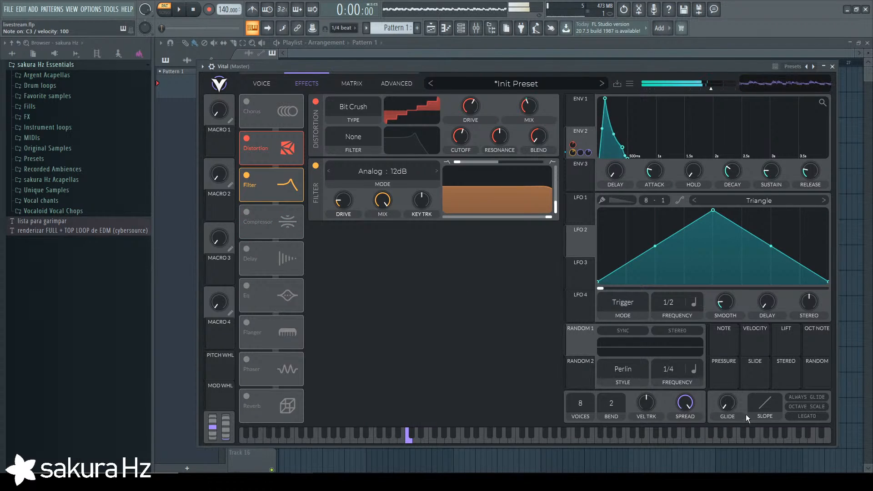
Set the voice count to 1, enable Legato and raise the glide, playing notes to hear the slide.
{"action": "left_click_drag", "start_coordinate": [582, 405], "coordinate": [582, 426]}
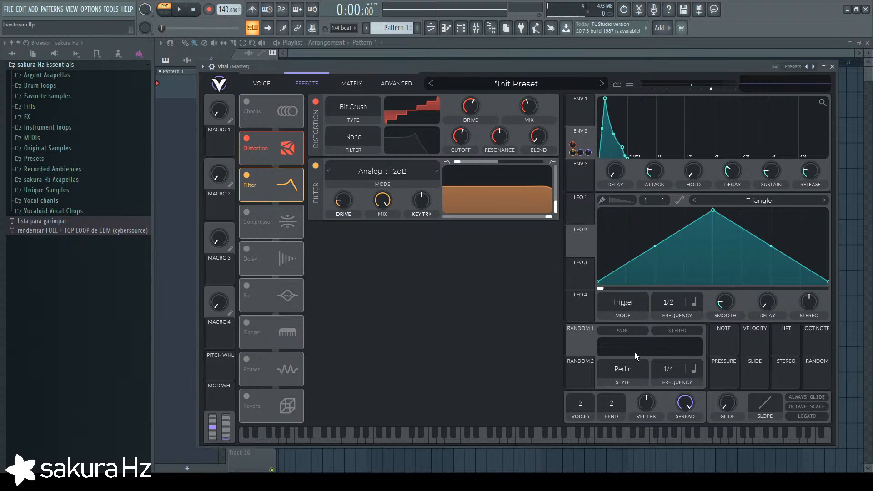
{"action": "left_click", "coordinate": [807, 416]}
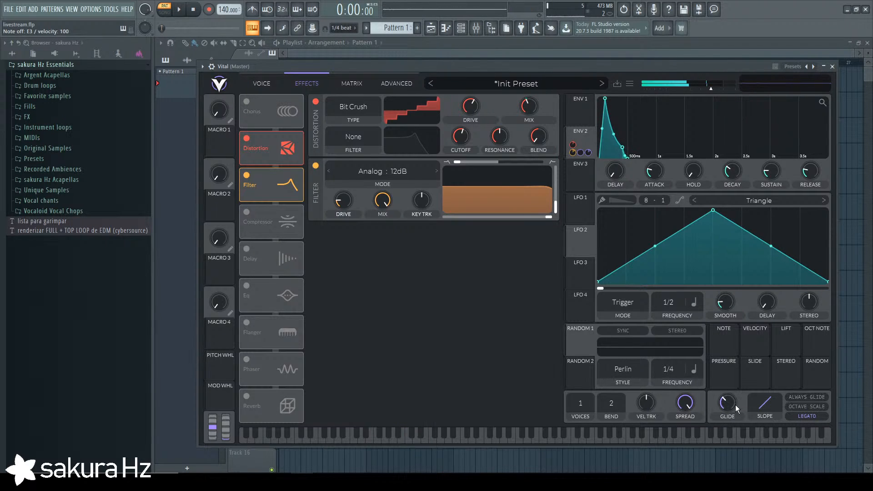
{"action": "left_click_drag", "start_coordinate": [735, 405], "coordinate": [730, 387]}
{"action": "key", "text": "z"}
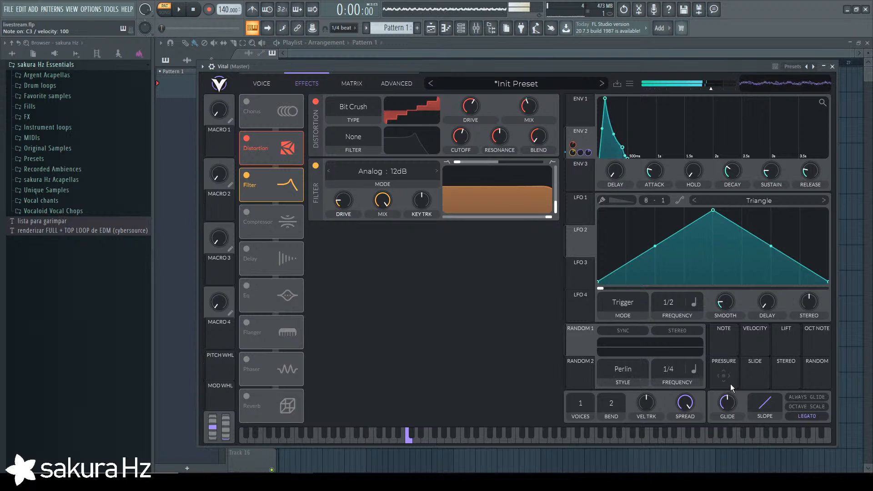
{"action": "key", "text": "c"}
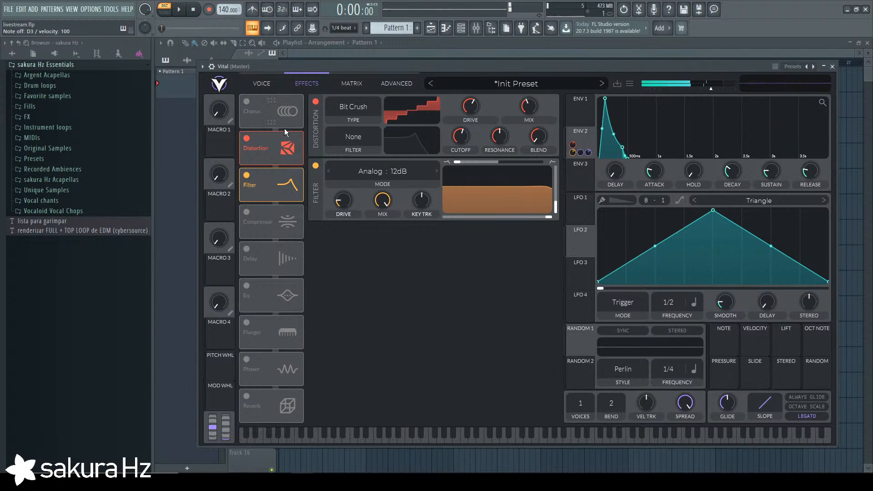
Reposition the synth window slightly higher in the workspace, keeping its effects page open.
{"action": "left_click", "coordinate": [282, 82]}
{"action": "left_click_drag", "start_coordinate": [313, 68], "coordinate": [300, 55]}
{"action": "left_click", "coordinate": [293, 69]}
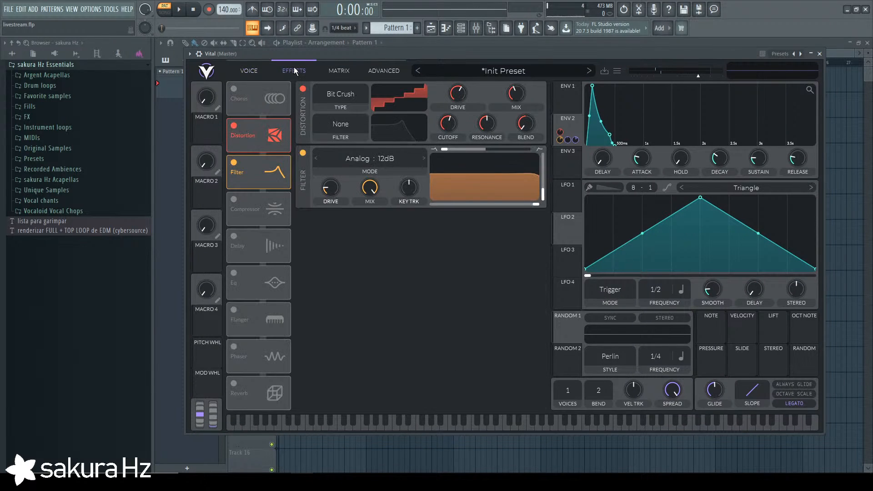
{"action": "mouse_move", "coordinate": [423, 59]}
{"action": "left_mouse_down"}
{"action": "mouse_move", "coordinate": [441, 90]}
{"action": "mouse_move", "coordinate": [434, 60]}
{"action": "left_mouse_up"}
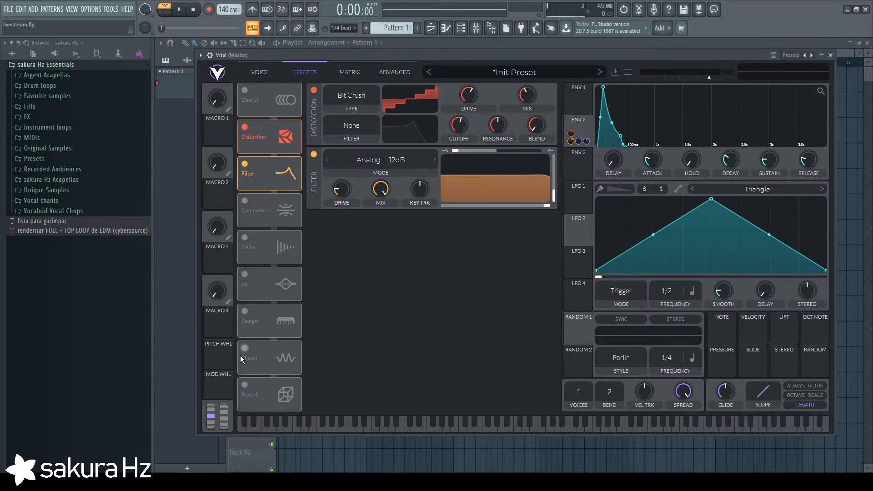
Enable the Delay effect, play a test note and try its frequency setting, ending at 1/8.
{"action": "left_click", "coordinate": [245, 236]}
{"action": "key", "text": "z"}
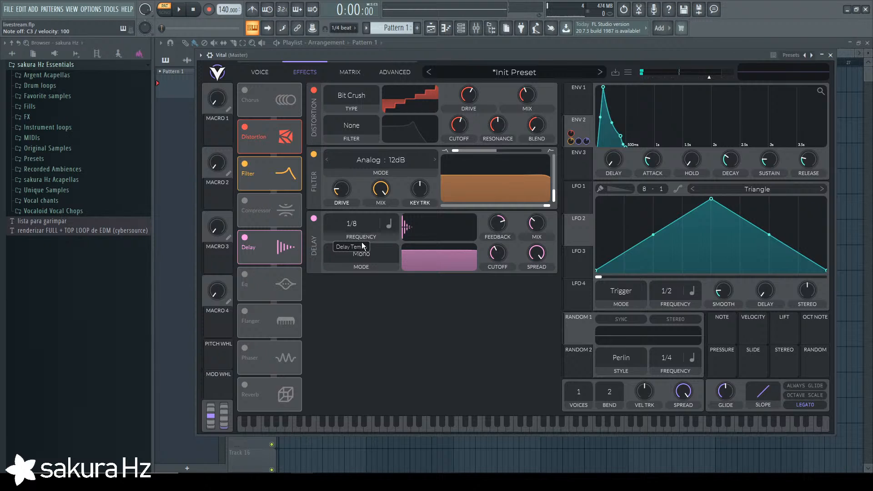
{"action": "left_click_drag", "start_coordinate": [362, 246], "coordinate": [362, 268]}
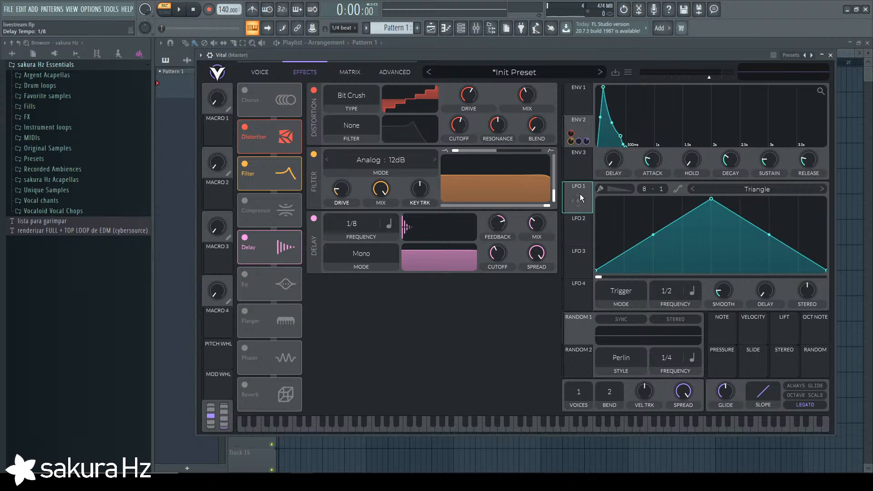
Try changing LFO 1's stereo amount and reset it to 0.
{"action": "left_click_drag", "start_coordinate": [810, 294], "coordinate": [810, 282]}
{"action": "double_click", "coordinate": [811, 296]}
Switch the Delay's frequency from tempo sync to seconds, set it to 0.063 secs and play test notes.
{"action": "mouse_move", "coordinate": [584, 132]}
{"action": "left_mouse_down"}
{"action": "mouse_move", "coordinate": [483, 336]}
{"action": "mouse_move", "coordinate": [385, 276]}
{"action": "mouse_move", "coordinate": [562, 348]}
{"action": "mouse_move", "coordinate": [587, 130]}
{"action": "left_mouse_up"}
{"action": "right_click", "coordinate": [364, 220]}
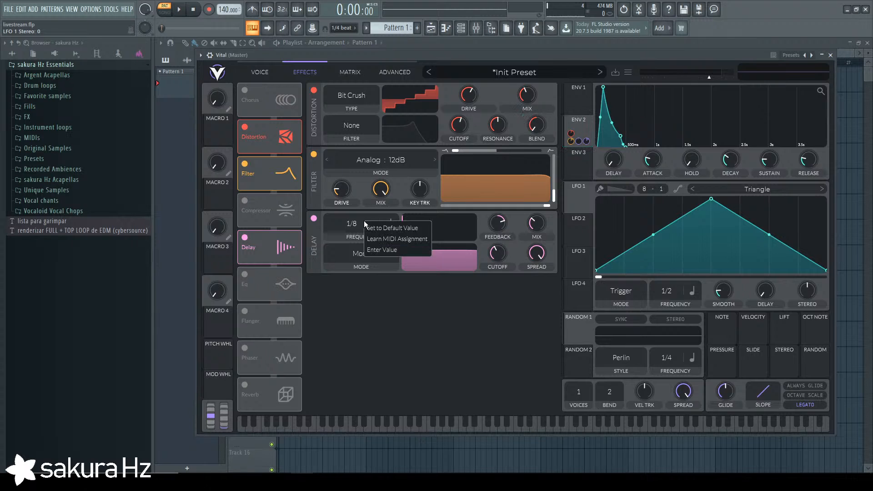
{"action": "left_click", "coordinate": [387, 227]}
{"action": "left_click", "coordinate": [387, 227]}
{"action": "left_click", "coordinate": [390, 239]}
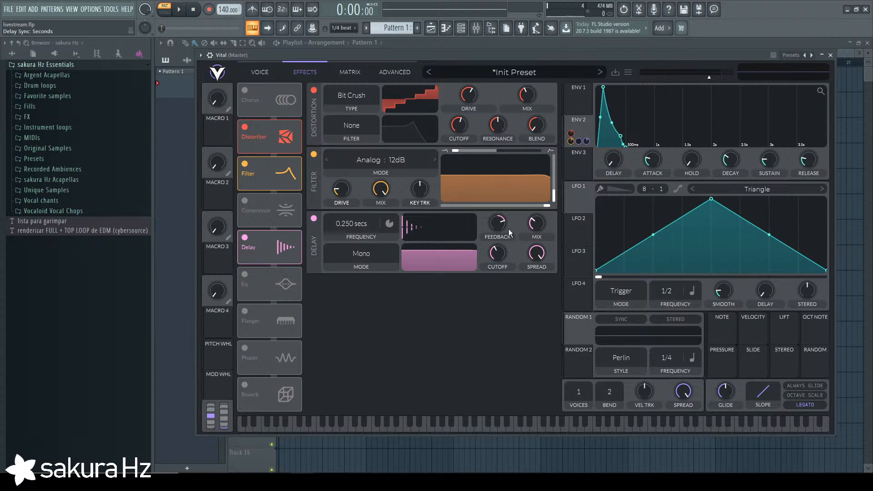
{"action": "left_click_drag", "start_coordinate": [356, 224], "coordinate": [362, 246]}
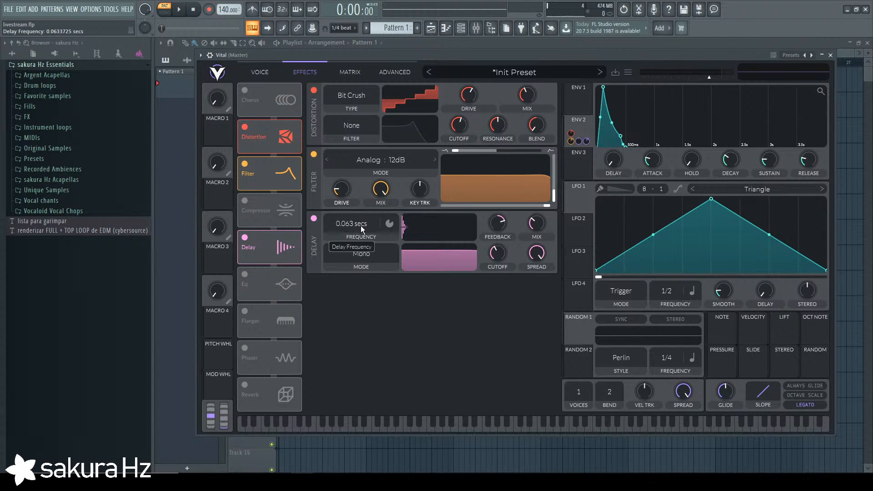
{"action": "key", "text": "z"}
{"action": "key", "text": "z"}
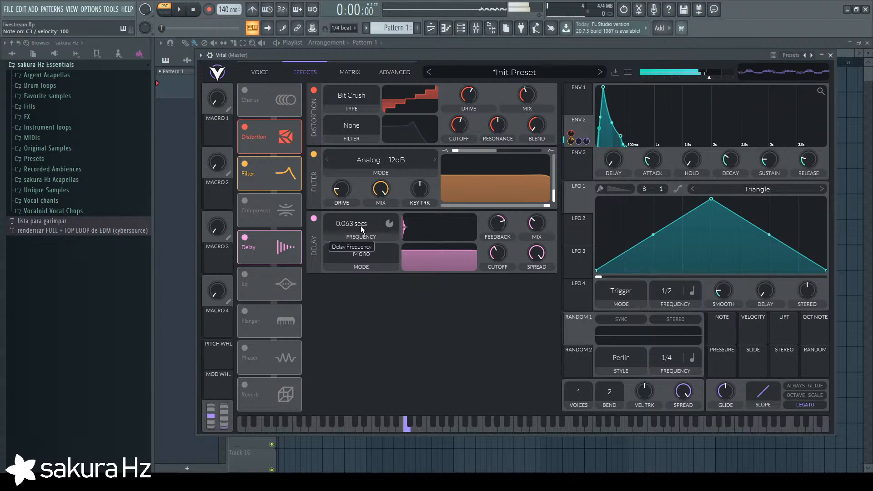
Move the Delay directly after the Filter in the effects chain and play test notes while trying its feedback and mix.
{"action": "left_click_drag", "start_coordinate": [282, 256], "coordinate": [286, 222]}
{"action": "key", "text": "z"}
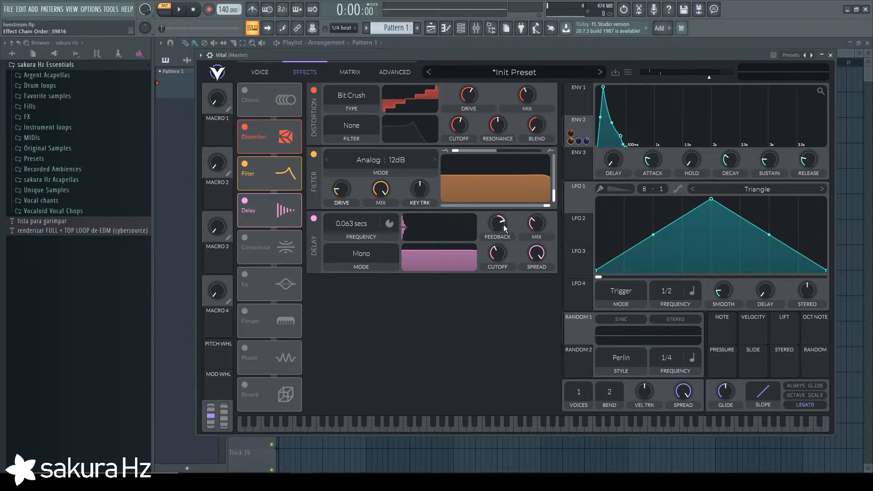
{"action": "mouse_move", "coordinate": [502, 226]}
{"action": "key", "text": "z"}
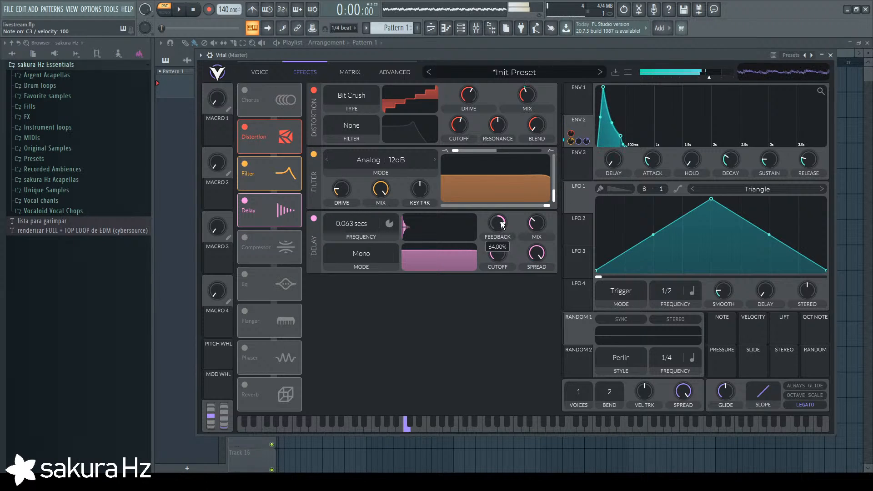
{"action": "key", "text": "z"}
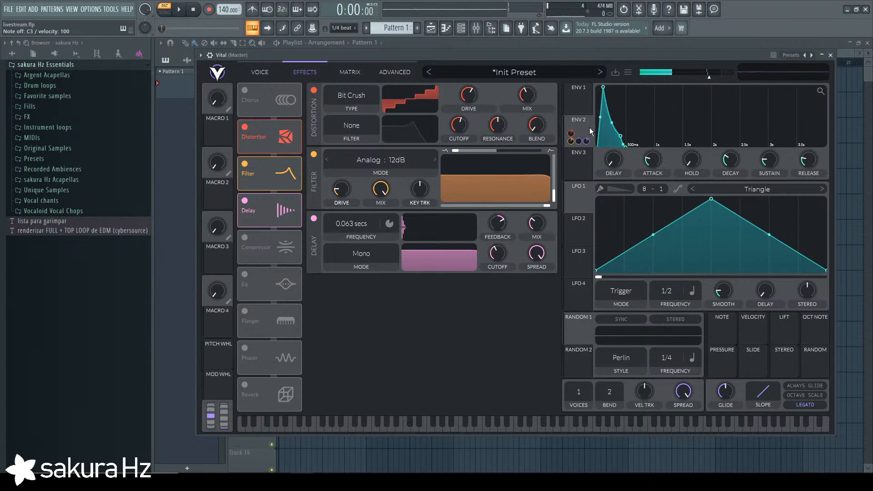
{"action": "key", "text": "z"}
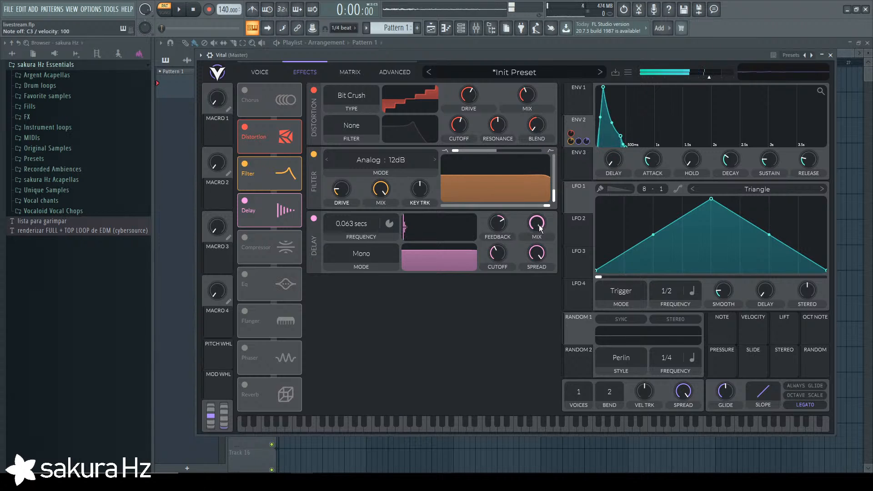
Try modulating the Delay's mix with Env 2 at an amount of 0.31, playing test notes.
{"action": "left_click_drag", "start_coordinate": [576, 133], "coordinate": [536, 253]}
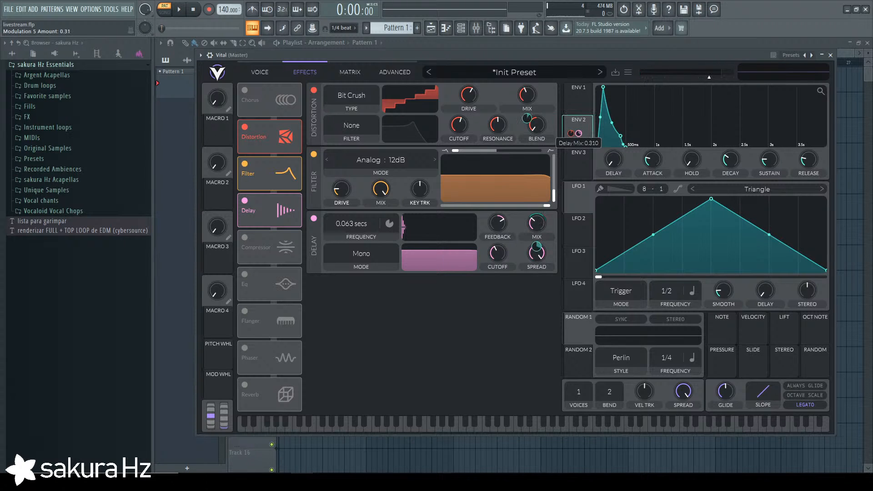
{"action": "key", "text": "z"}
{"action": "left_click_drag", "start_coordinate": [579, 137], "coordinate": [536, 253]}
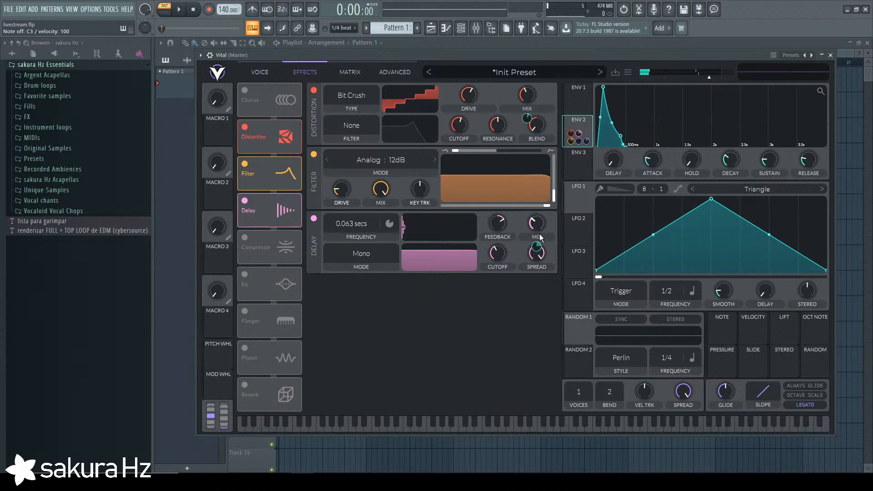
{"action": "key", "text": "z"}
Assign Env 2 to the Delay's frequency and adjust the modulation amount to 0.116, playing test notes.
{"action": "left_click_drag", "start_coordinate": [580, 136], "coordinate": [361, 228]}
{"action": "right_click", "coordinate": [352, 246]}
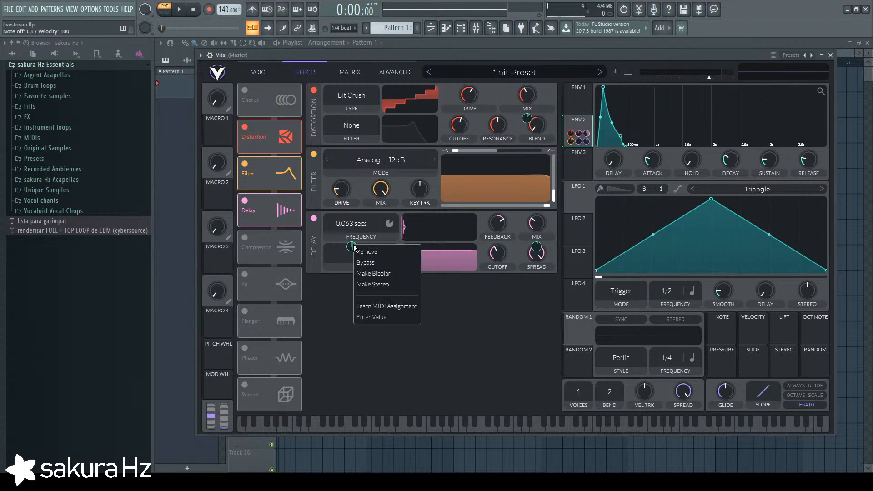
{"action": "left_click", "coordinate": [410, 285]}
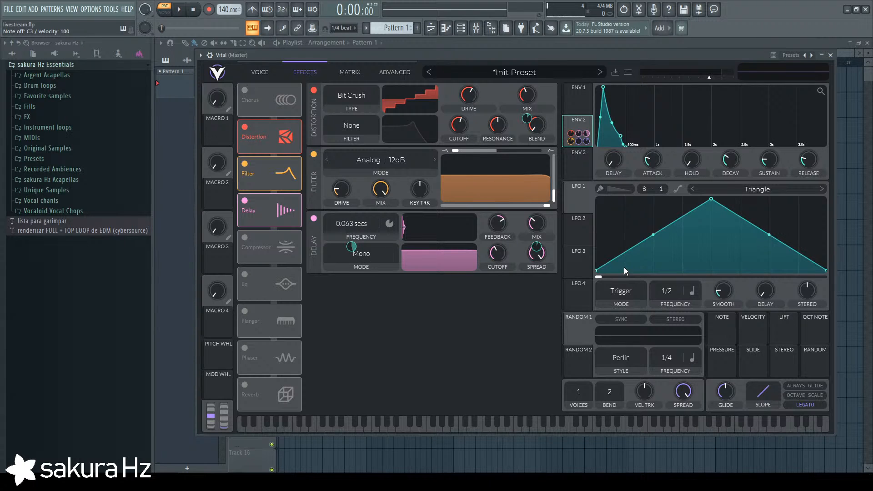
{"action": "left_click", "coordinate": [405, 419]}
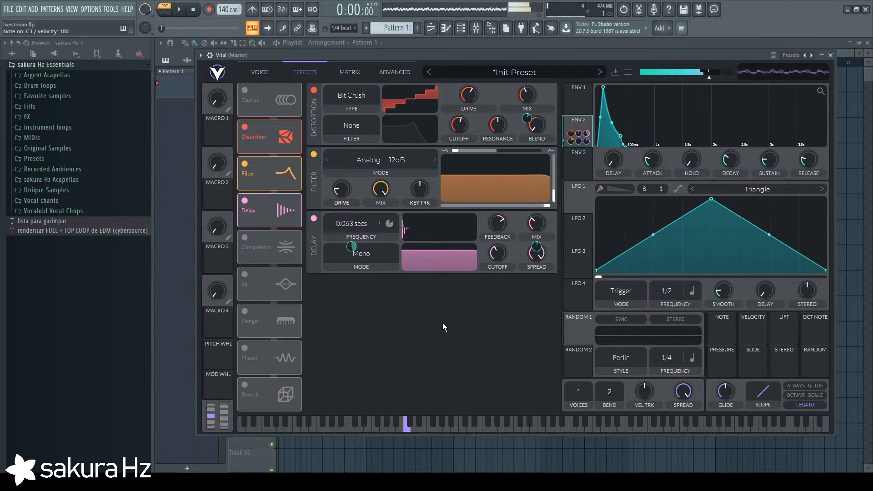
{"action": "mouse_move", "coordinate": [353, 247]}
{"action": "left_click_drag", "start_coordinate": [354, 248], "coordinate": [354, 223]}
{"action": "key", "text": "z"}
{"action": "key", "text": "z"}
{"action": "key", "text": "z"}
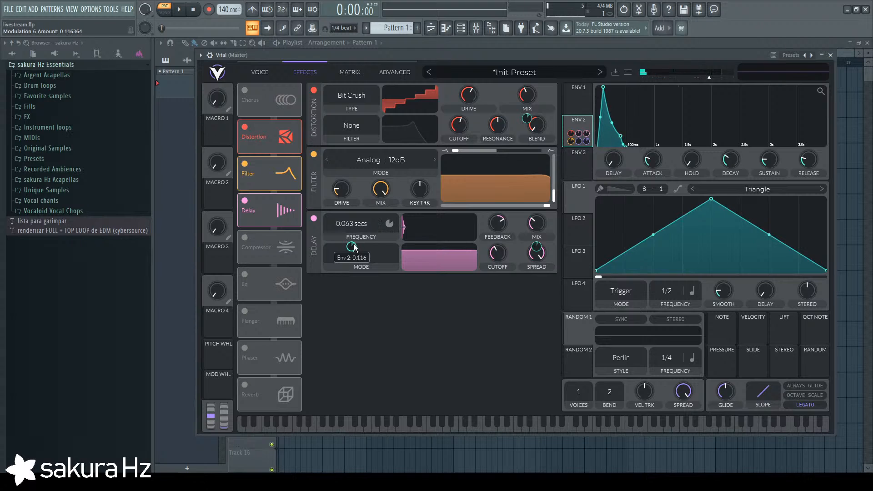
Disconnect the Delay's mix from Env 2 and play a test note.
{"action": "right_click", "coordinate": [542, 223]}
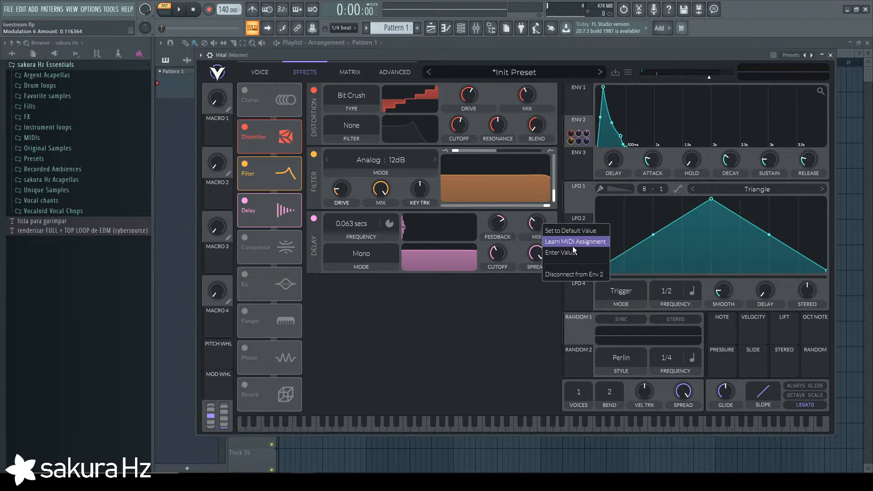
{"action": "left_click", "coordinate": [574, 274]}
{"action": "key", "text": "z"}
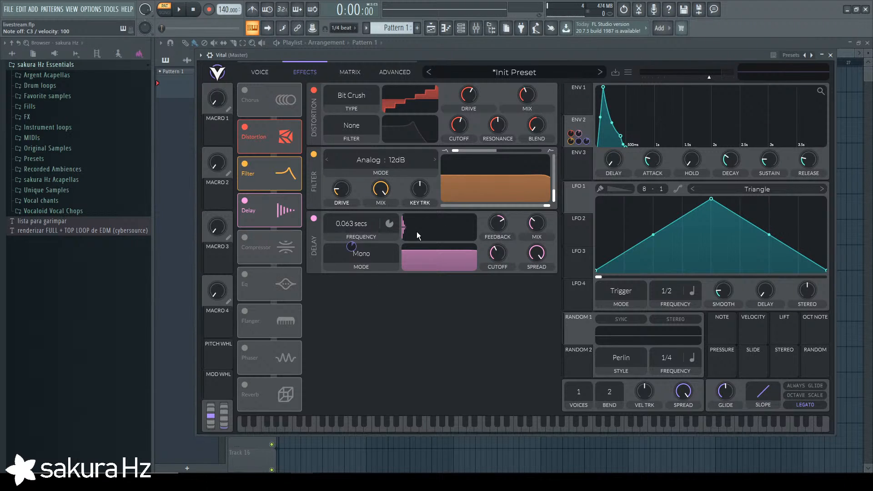
Try the Delay's Ping Pong and Stereo modes, then return it to Mono.
{"action": "left_click", "coordinate": [368, 252]}
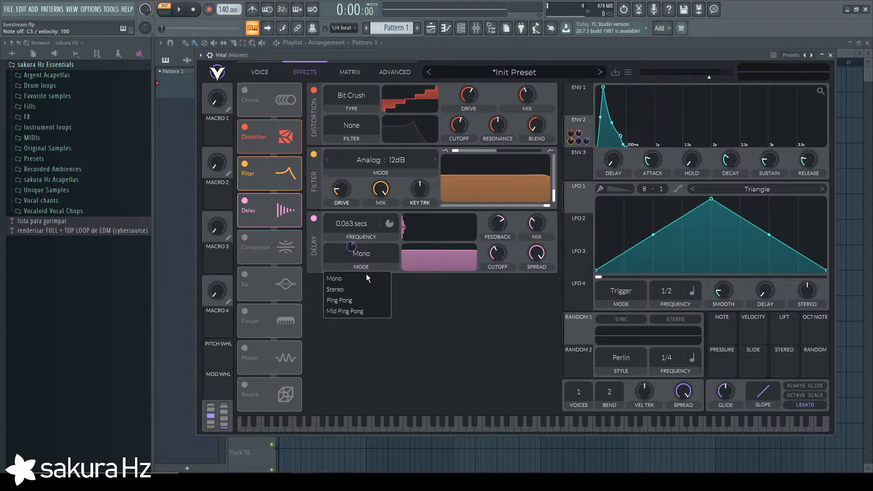
{"action": "left_click", "coordinate": [366, 300]}
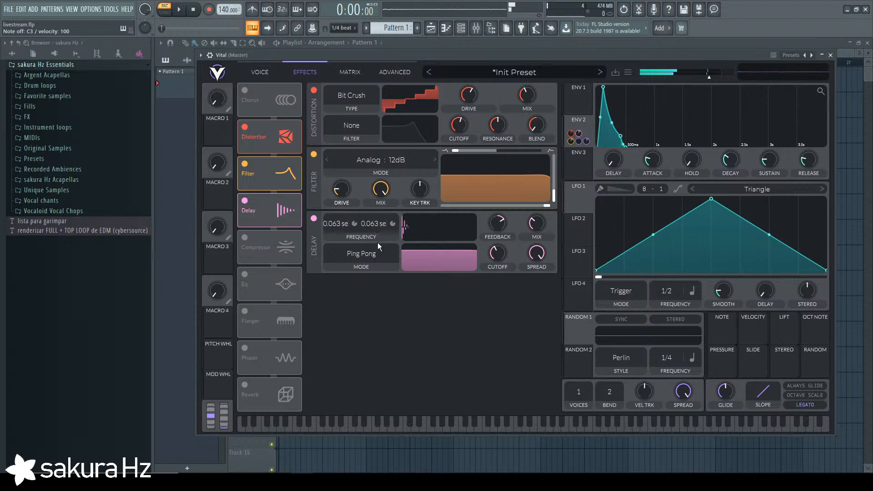
{"action": "left_click", "coordinate": [369, 254]}
{"action": "left_click", "coordinate": [360, 288]}
{"action": "left_click", "coordinate": [366, 259]}
{"action": "left_click", "coordinate": [334, 278]}
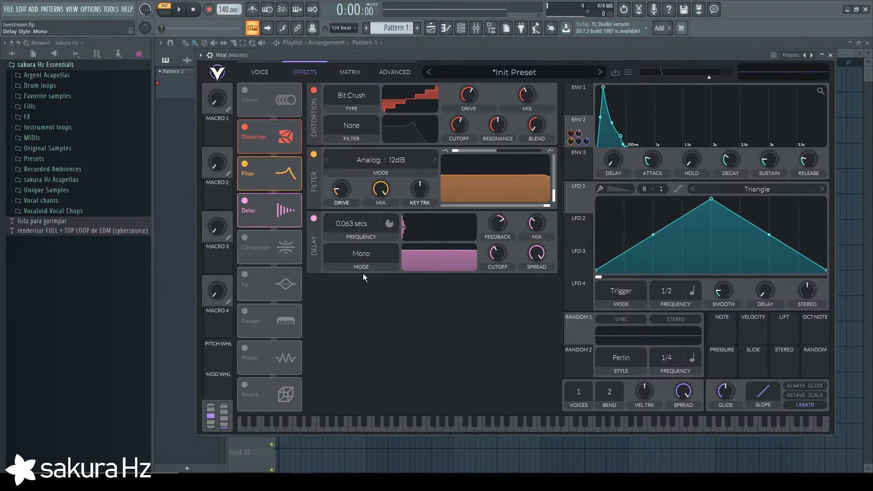
Set Env 2's modulation amount on the Delay's frequency to about -0.083 and play a few notes.
{"action": "left_click_drag", "start_coordinate": [355, 250], "coordinate": [354, 265]}
{"action": "key", "text": "z"}
{"action": "key", "text": "c"}
{"action": "key", "text": "c"}
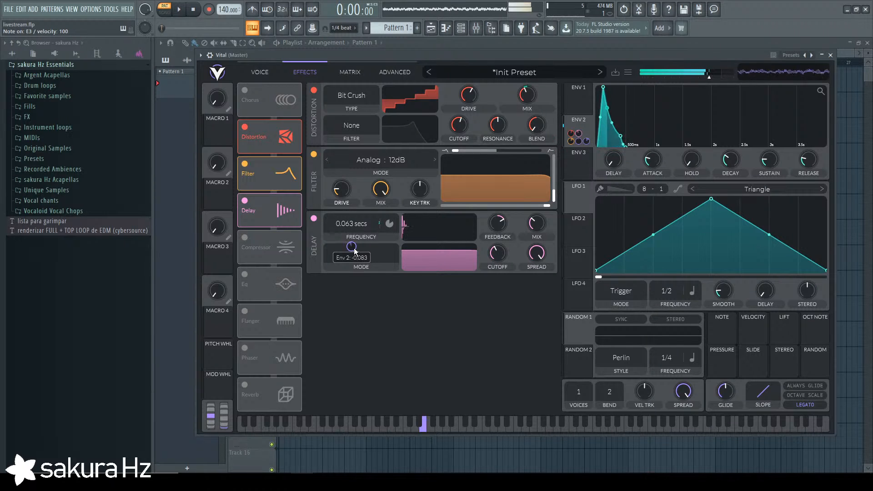
Try Delay frequencies of 0.314 secs and 0.116 secs, playing test notes with each.
{"action": "left_click_drag", "start_coordinate": [369, 219], "coordinate": [406, 239]}
{"action": "key", "text": "z"}
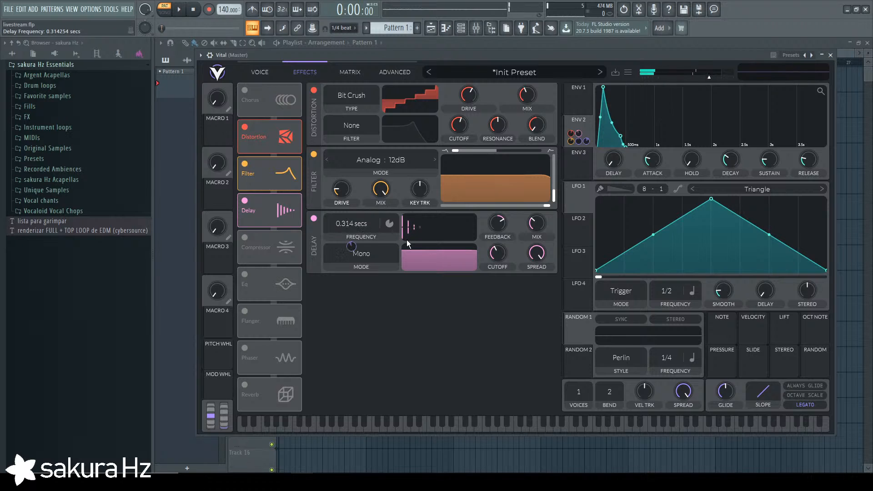
{"action": "key", "text": "z"}
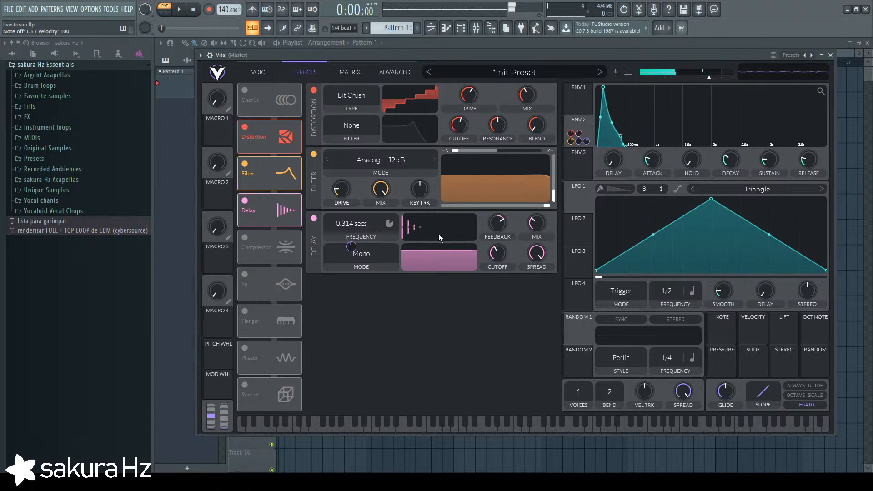
{"action": "key", "text": "c"}
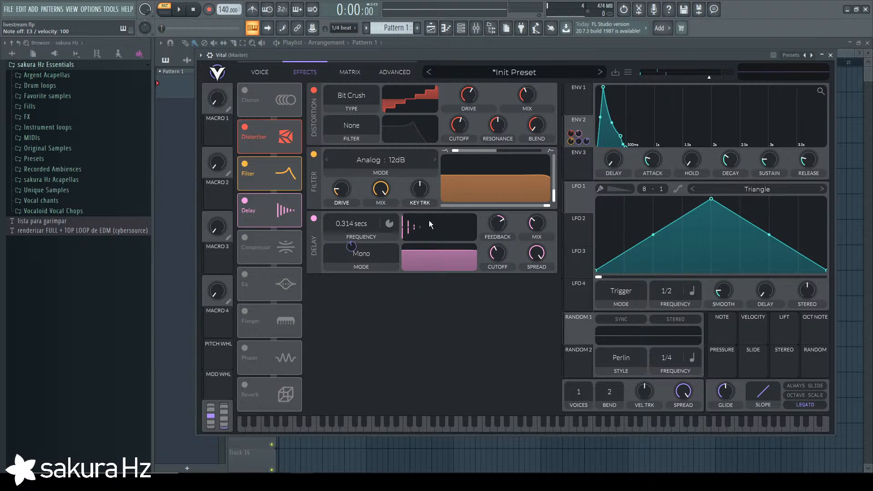
{"action": "key", "text": "z"}
{"action": "left_click_drag", "start_coordinate": [354, 246], "coordinate": [358, 226]}
{"action": "key", "text": "z"}
{"action": "key", "text": "z"}
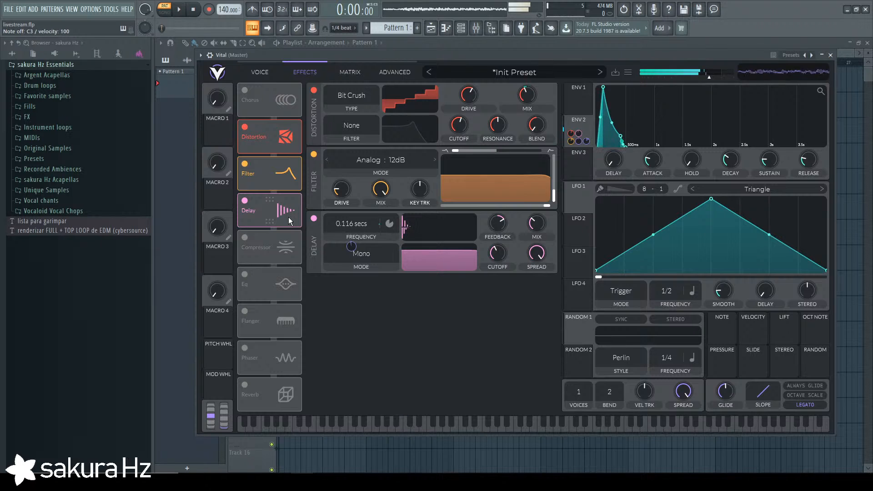
{"action": "key", "text": "z"}
Move the Delay ahead of the Filter in the effects chain and set its frequency to 0.085 secs, playing a test note.
{"action": "left_click_drag", "start_coordinate": [289, 217], "coordinate": [285, 178]}
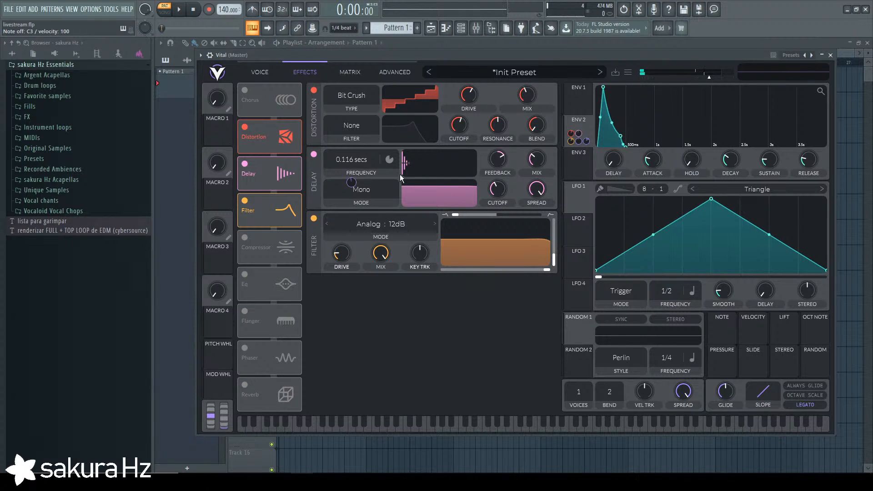
{"action": "left_click_drag", "start_coordinate": [356, 161], "coordinate": [356, 155]}
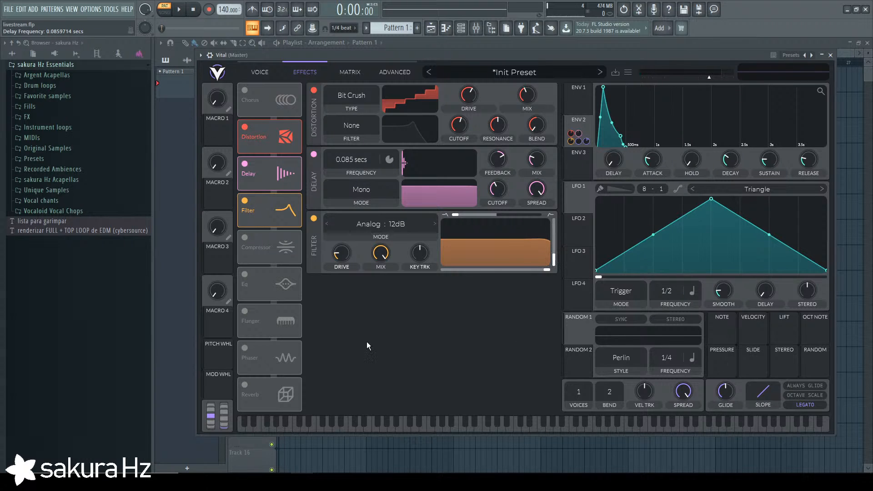
{"action": "key", "text": "z"}
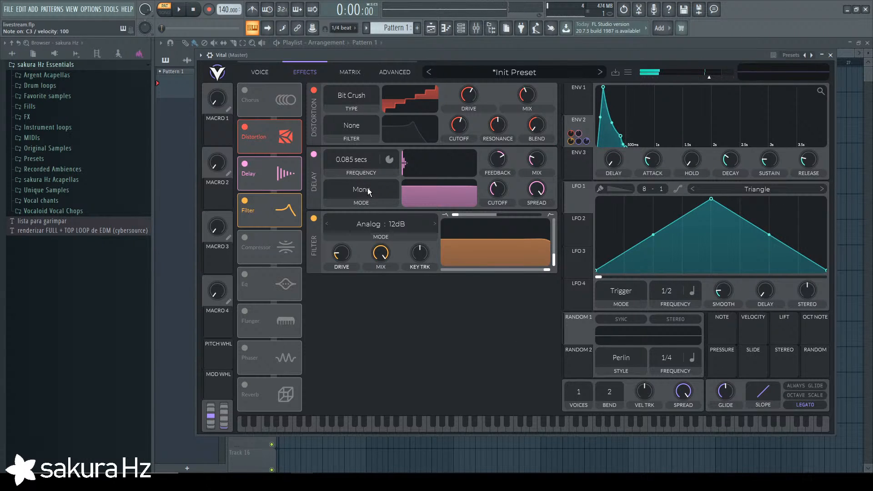
Try the Delay's feedback at 31% and reset it to the default 50%, playing test notes.
{"action": "left_click_drag", "start_coordinate": [503, 167], "coordinate": [503, 184]}
{"action": "key", "text": "z"}
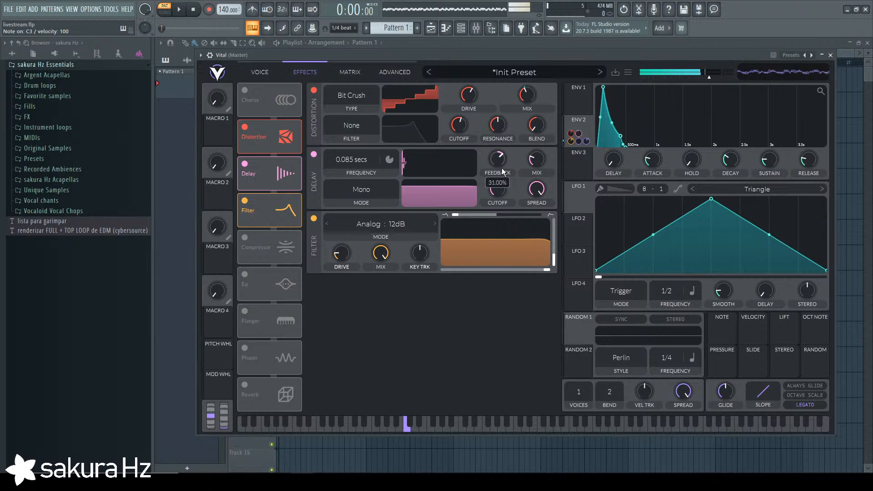
{"action": "double_click", "coordinate": [498, 164]}
{"action": "key", "text": "z"}
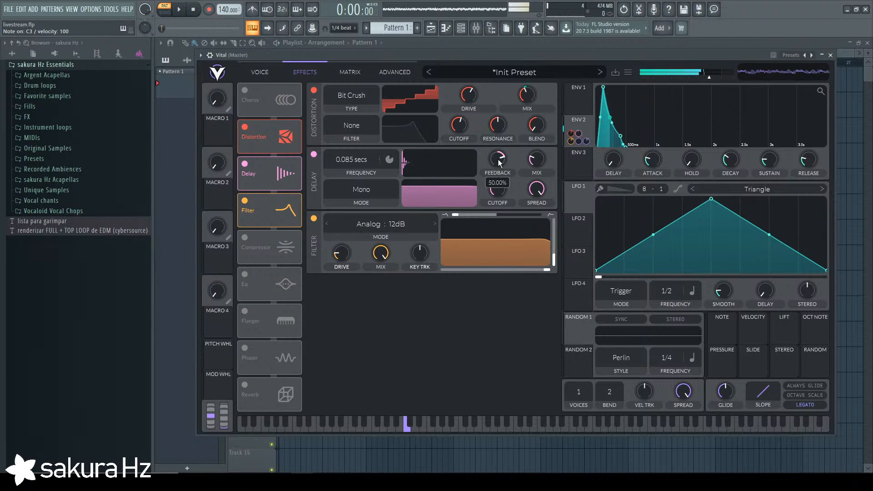
{"action": "key", "text": "z"}
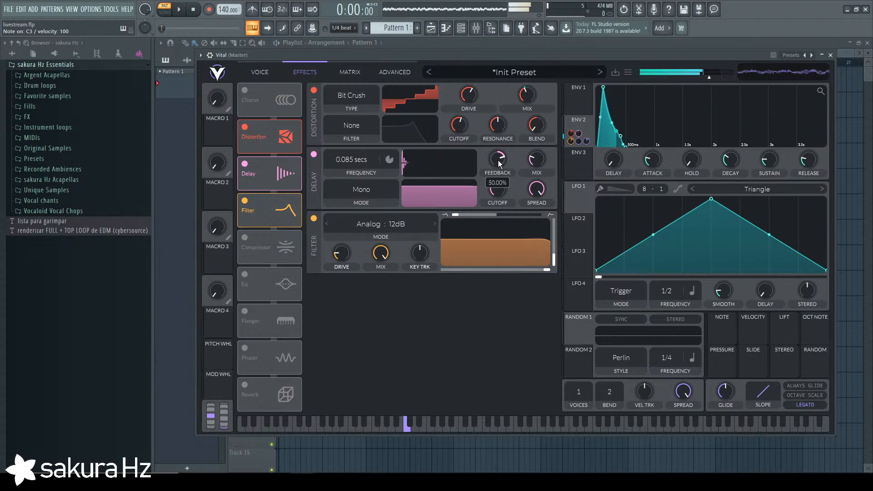
{"action": "key", "text": "z"}
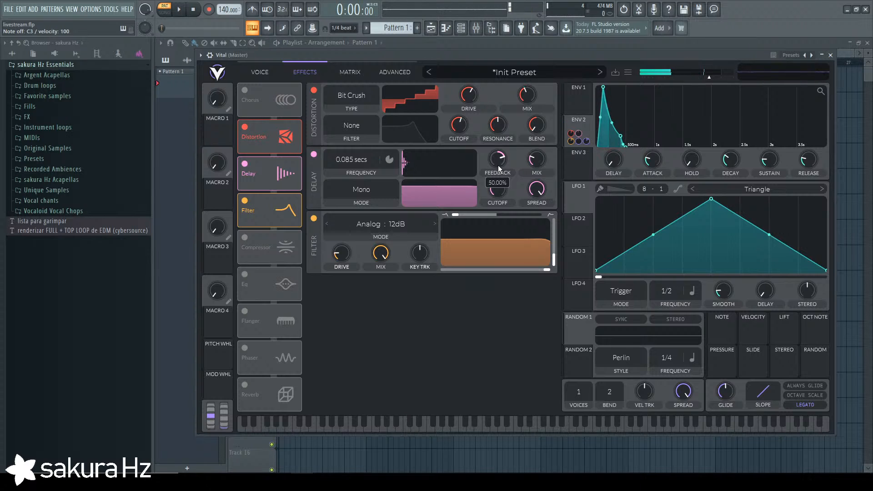
Enable the Reverb, place it directly after the Filter and view its high and low band settings.
{"action": "left_click", "coordinate": [246, 385]}
{"action": "left_click_drag", "start_coordinate": [254, 386], "coordinate": [254, 248]}
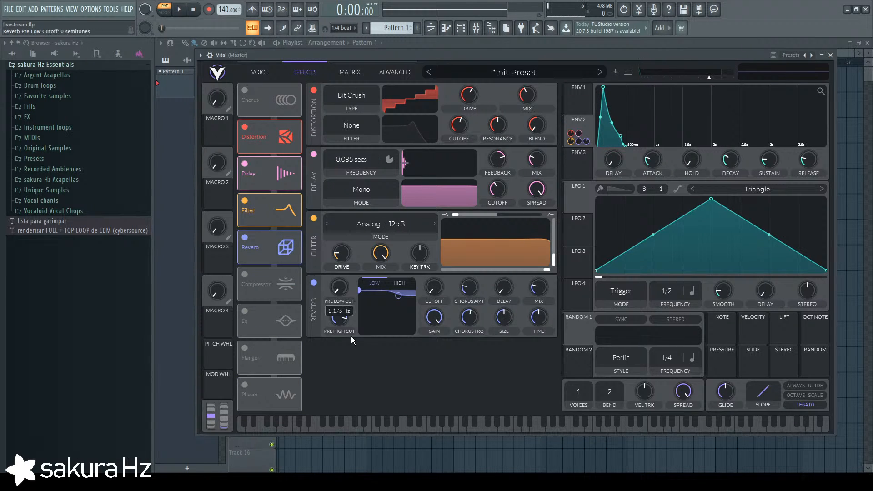
{"action": "left_click", "coordinate": [398, 283]}
{"action": "left_click", "coordinate": [381, 283]}
Raise the Reverb's pre low cut and play test notes.
{"action": "left_click_drag", "start_coordinate": [340, 287], "coordinate": [339, 255]}
{"action": "key", "text": "z"}
{"action": "key", "text": "z"}
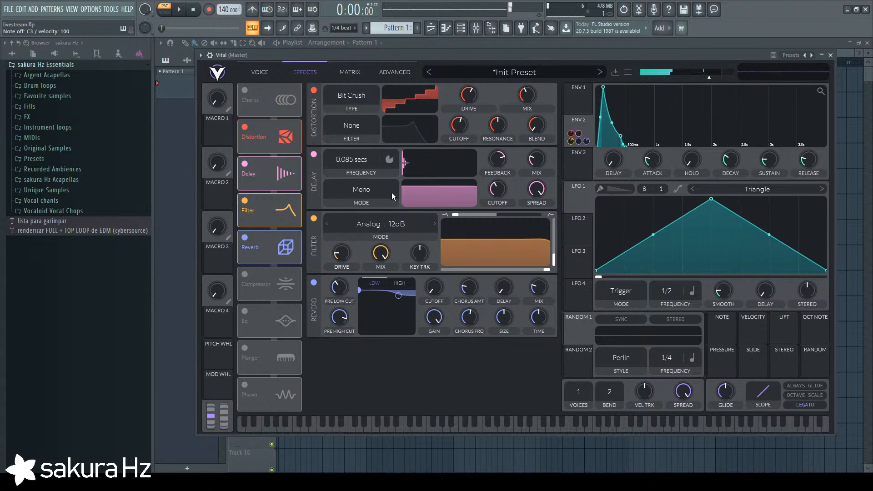
Lower the Delay's mix to 19.34% and play a test note.
{"action": "left_click_drag", "start_coordinate": [537, 159], "coordinate": [538, 164]}
{"action": "key", "text": "z"}
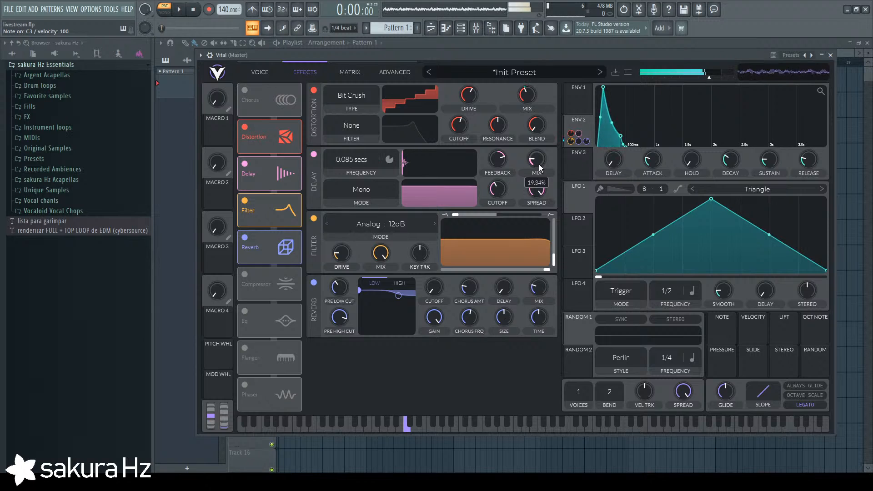
{"action": "mouse_move", "coordinate": [538, 165]}
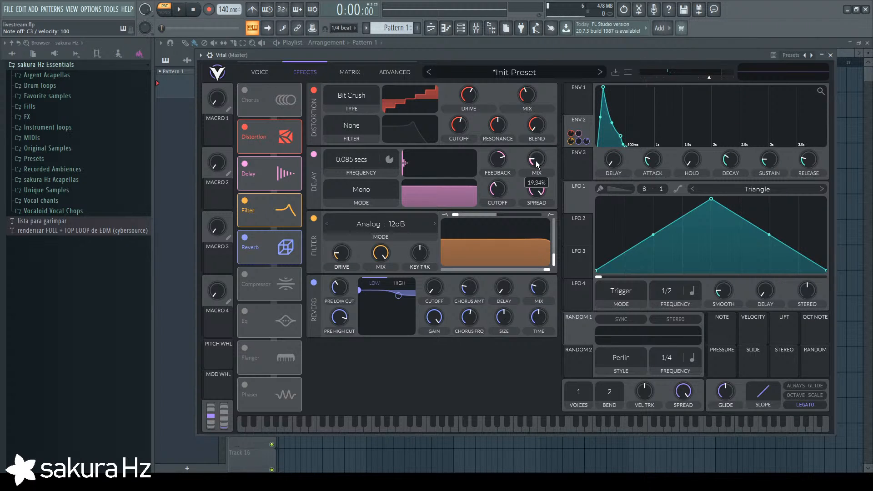
Set the Delay's feedback to 30%, raise its filter cutoff with a narrower spread, and play test notes.
{"action": "mouse_move", "coordinate": [497, 159]}
{"action": "key", "text": "z"}
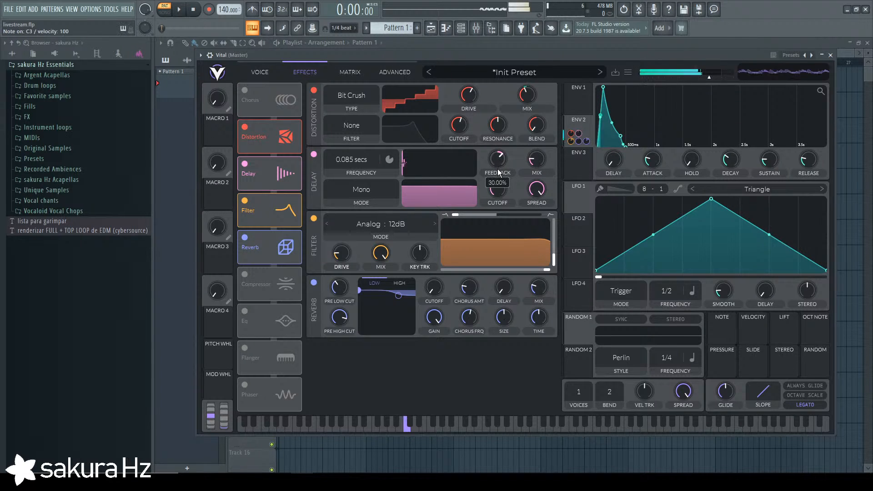
{"action": "left_click_drag", "start_coordinate": [435, 187], "coordinate": [441, 207]}
{"action": "key", "text": "z"}
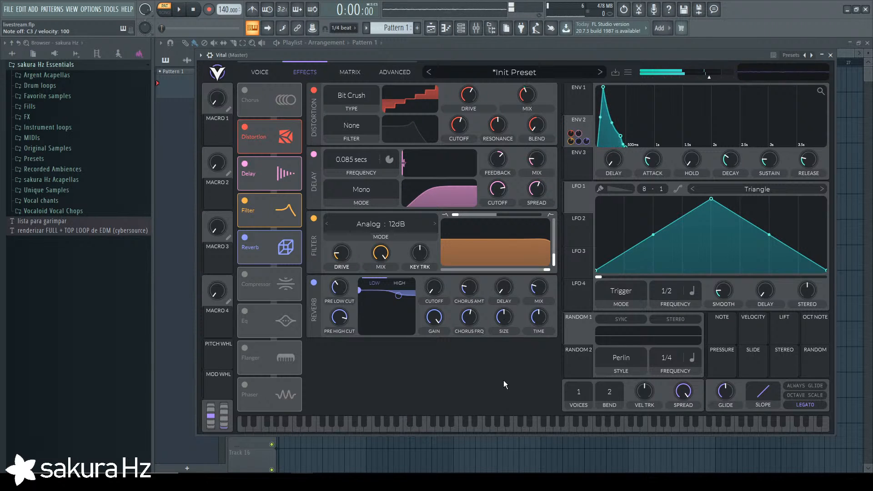
Set the Reverb's time to 2.027 secs and play test notes.
{"action": "mouse_move", "coordinate": [543, 314]}
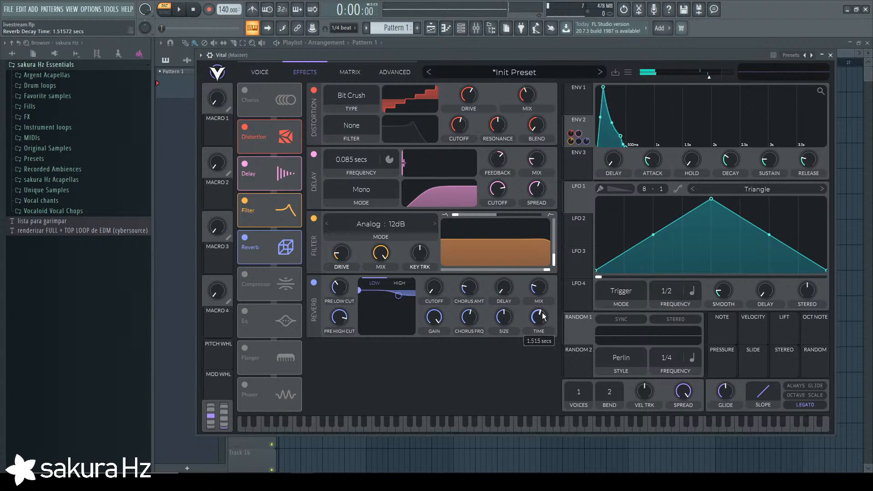
{"action": "scroll", "coordinate": [544, 313], "scroll_direction": "up", "scroll_amount": 2}
{"action": "key", "text": "z"}
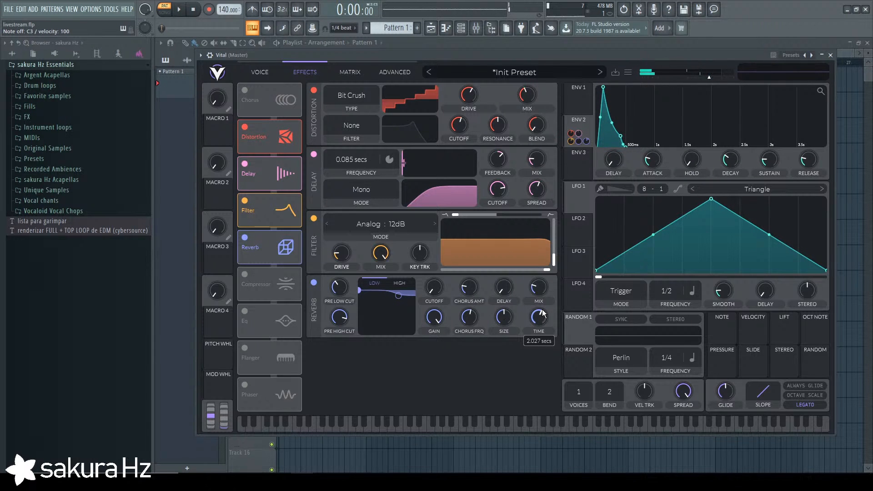
{"action": "right_click", "coordinate": [252, 28]}
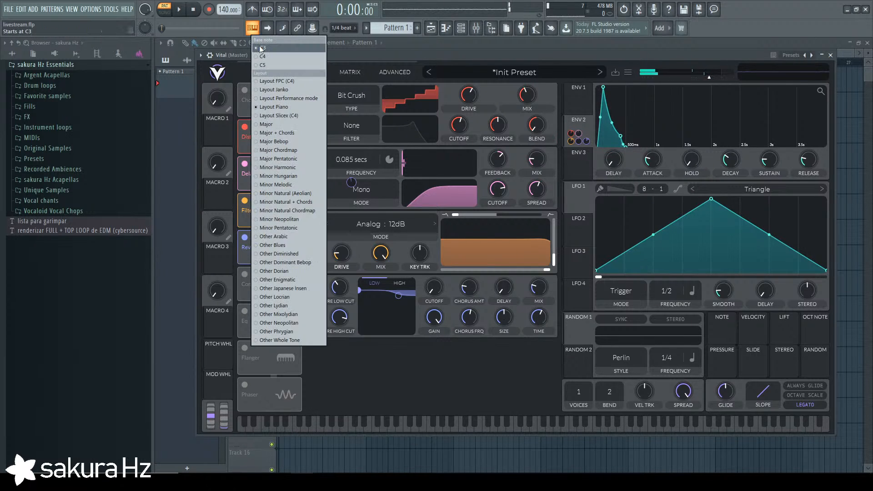
{"action": "left_click", "coordinate": [454, 391]}
{"action": "key", "text": "c"}
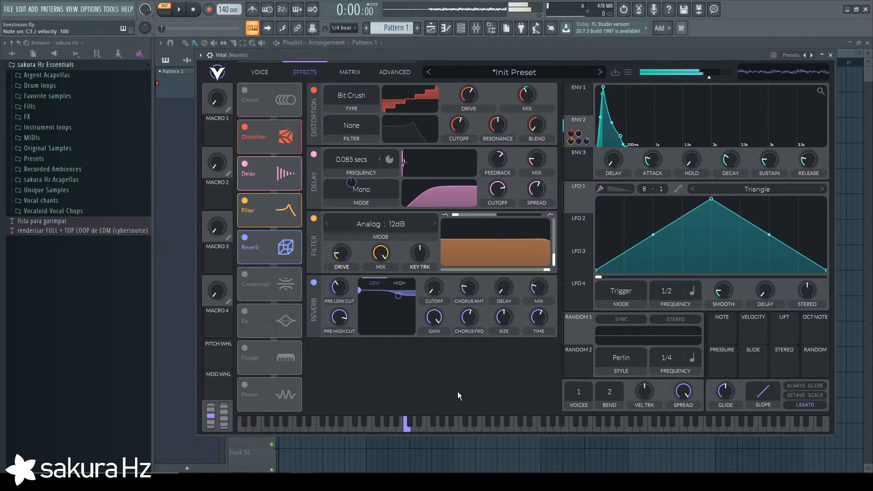
Look over the Matrix and Voice pages of the finished patch and play test notes.
{"action": "left_click", "coordinate": [260, 72]}
{"action": "left_click", "coordinate": [349, 72]}
{"action": "left_click", "coordinate": [274, 75]}
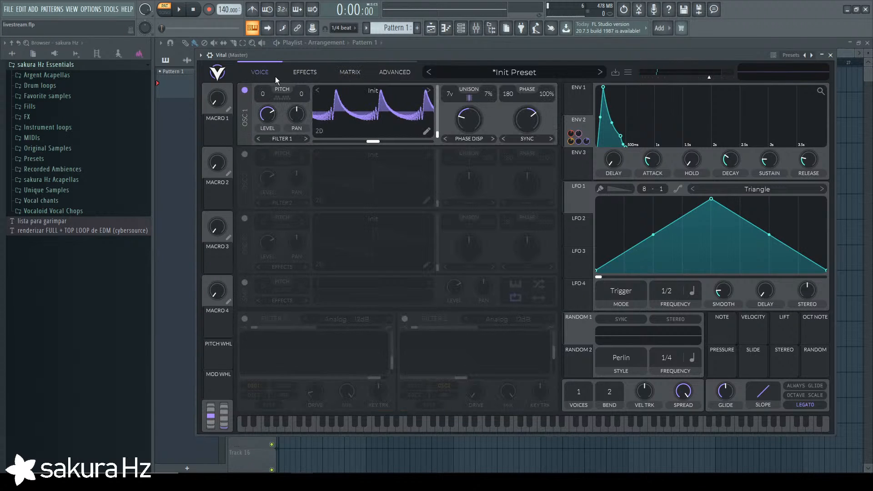
{"action": "mouse_move", "coordinate": [357, 55]}
{"action": "left_mouse_down"}
{"action": "mouse_move", "coordinate": [359, 81]}
{"action": "mouse_move", "coordinate": [341, 75]}
{"action": "mouse_move", "coordinate": [344, 66]}
{"action": "left_mouse_up"}
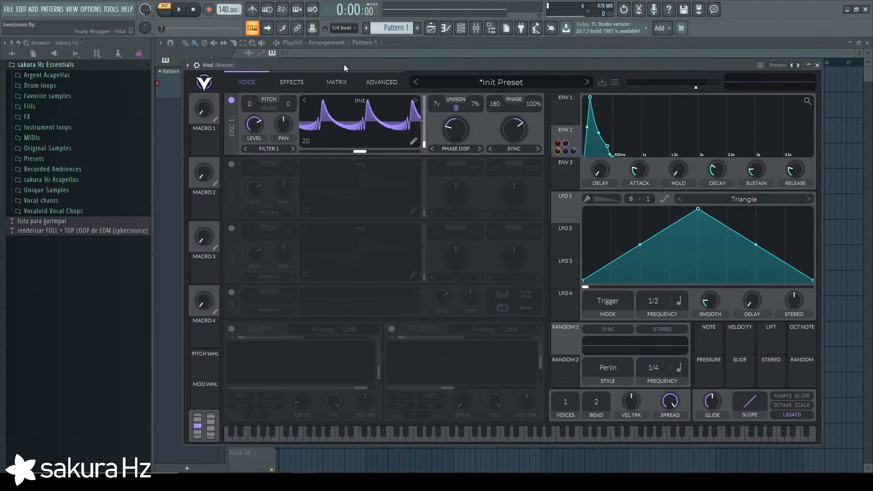
{"action": "key", "text": "c"}
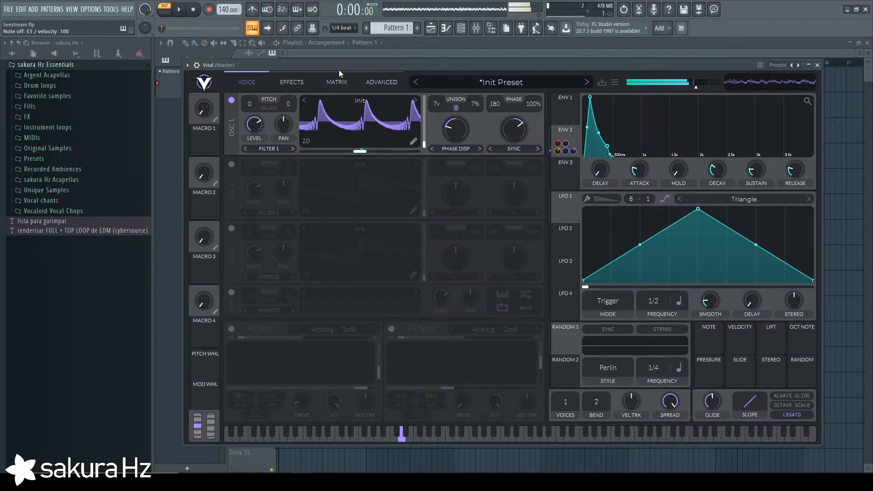
Close the Vital window, show the channel rack and clone the Vital channel.
{"action": "left_click", "coordinate": [817, 65]}
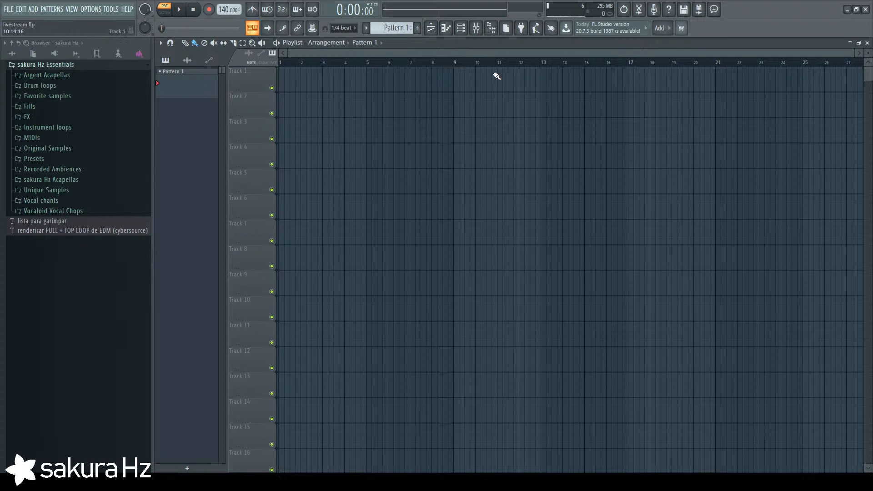
{"action": "left_click", "coordinate": [461, 28]}
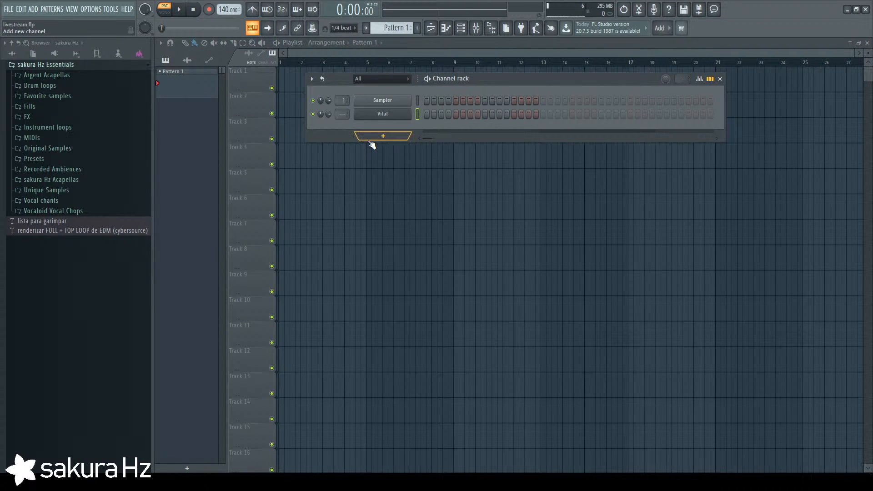
{"action": "right_click", "coordinate": [388, 117]}
{"action": "left_click", "coordinate": [423, 193]}
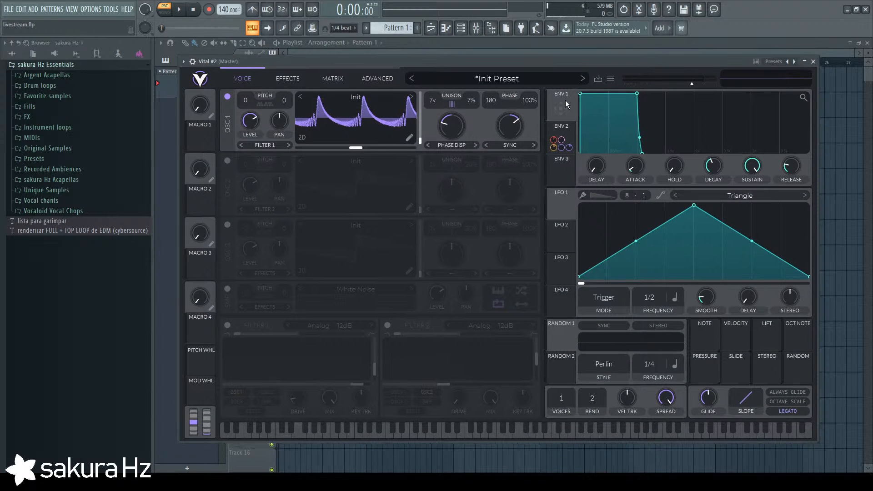
Initialize the preset in the cloned Vital instance.
{"action": "left_click", "coordinate": [512, 80]}
{"action": "left_click", "coordinate": [466, 84]}
{"action": "left_click", "coordinate": [612, 78]}
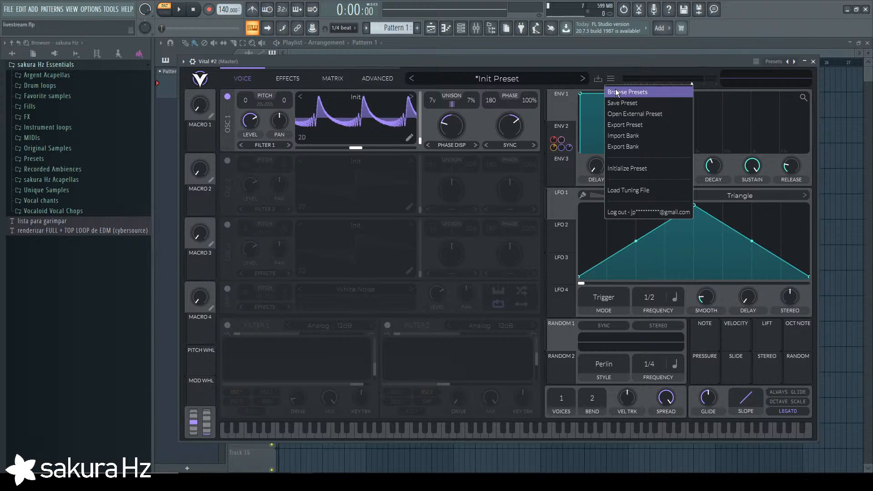
{"action": "left_click", "coordinate": [631, 169]}
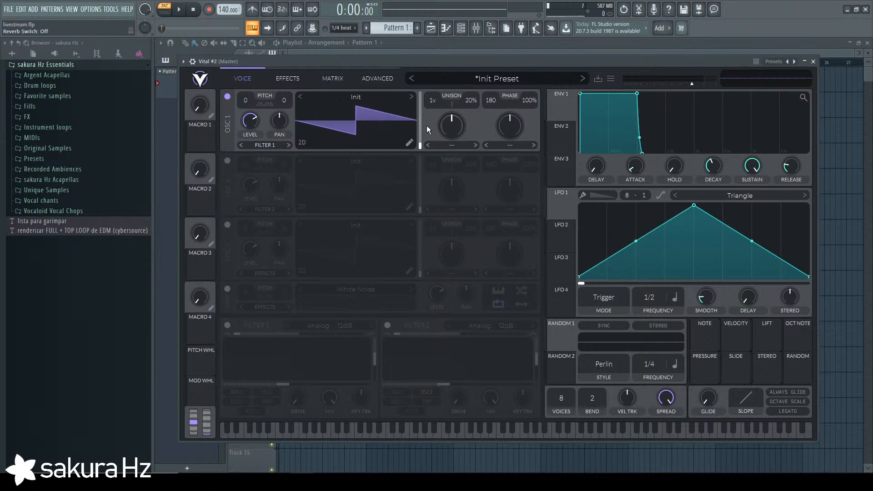
Set the typing keyboard's base note to C4 and move LFO 1's triangle peak toward the start, playing test notes.
{"action": "key", "text": "z"}
{"action": "right_click", "coordinate": [251, 28]}
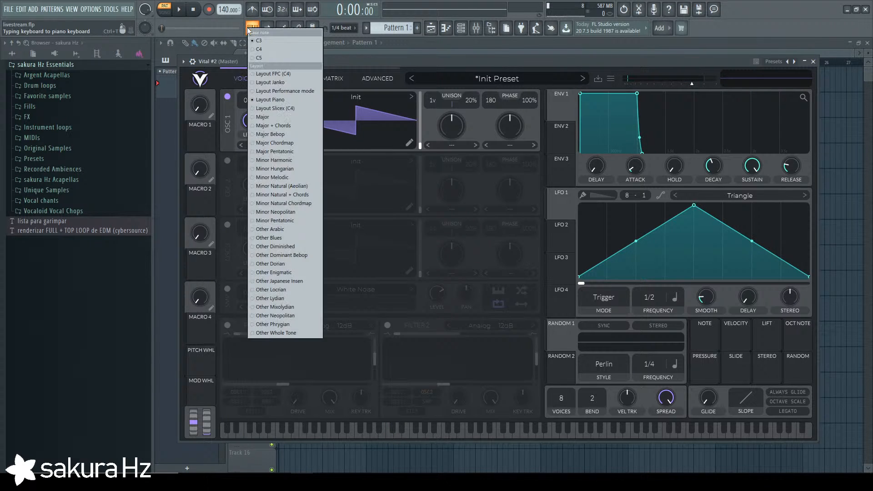
{"action": "left_click", "coordinate": [284, 53]}
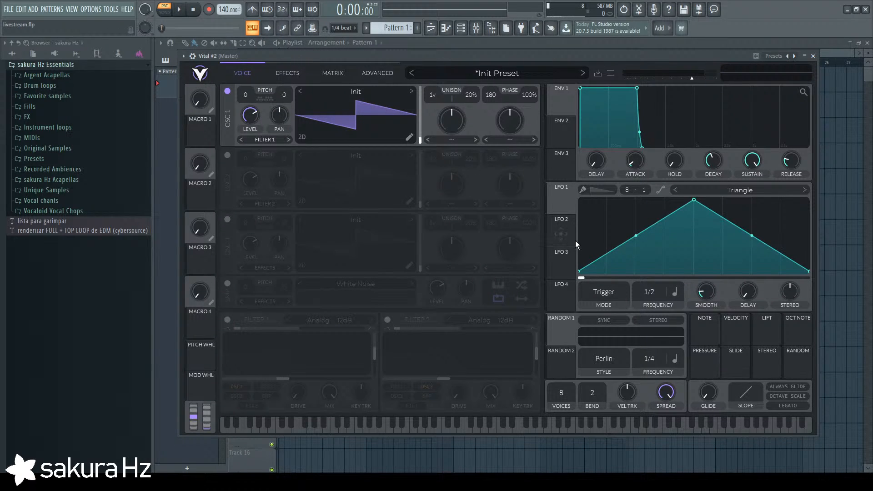
{"action": "key", "text": "c"}
{"action": "left_click_drag", "start_coordinate": [699, 203], "coordinate": [607, 178]}
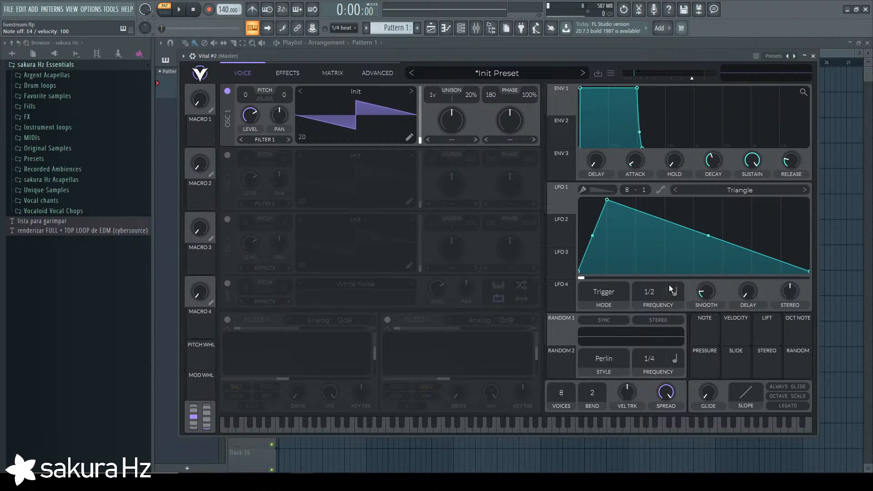
Load the Brown Noise wavetable in oscillator 1, adjust its wave frame and set its unison to 7 voices.
{"action": "left_click", "coordinate": [361, 93]}
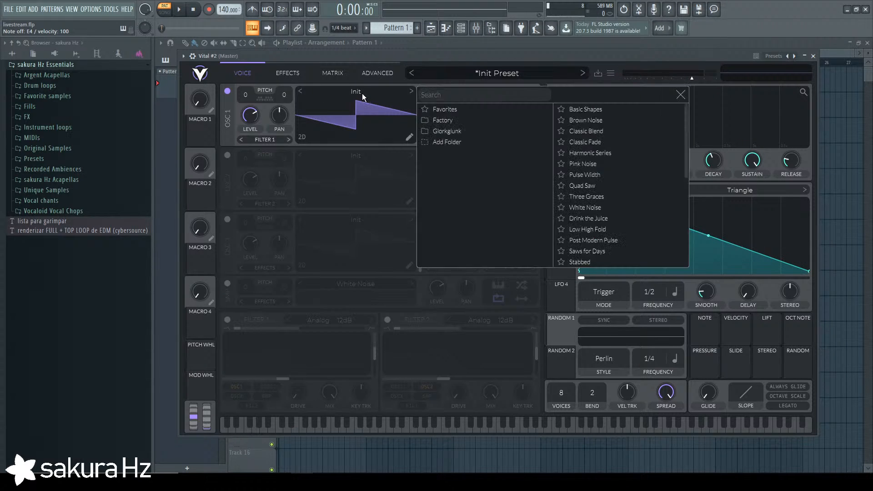
{"action": "left_click", "coordinate": [384, 96]}
{"action": "left_click", "coordinate": [412, 92]}
{"action": "left_click", "coordinate": [413, 91]}
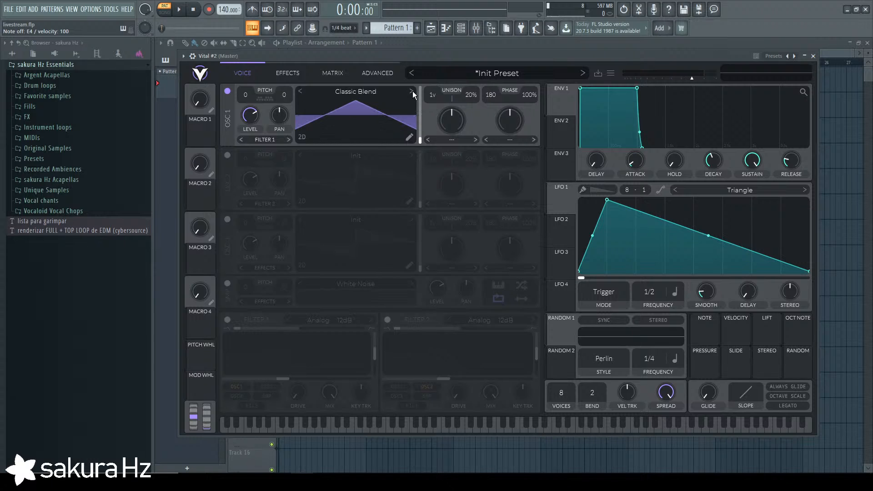
{"action": "left_click", "coordinate": [413, 91]}
{"action": "left_click", "coordinate": [301, 90]}
{"action": "left_click_drag", "start_coordinate": [359, 121], "coordinate": [359, 110]}
{"action": "left_click_drag", "start_coordinate": [432, 95], "coordinate": [435, 58]}
Enable oscillator 2 at level 0, transposed by 12, and make it modulate oscillator 1 through FM Osc 2.
{"action": "left_click", "coordinate": [227, 155]}
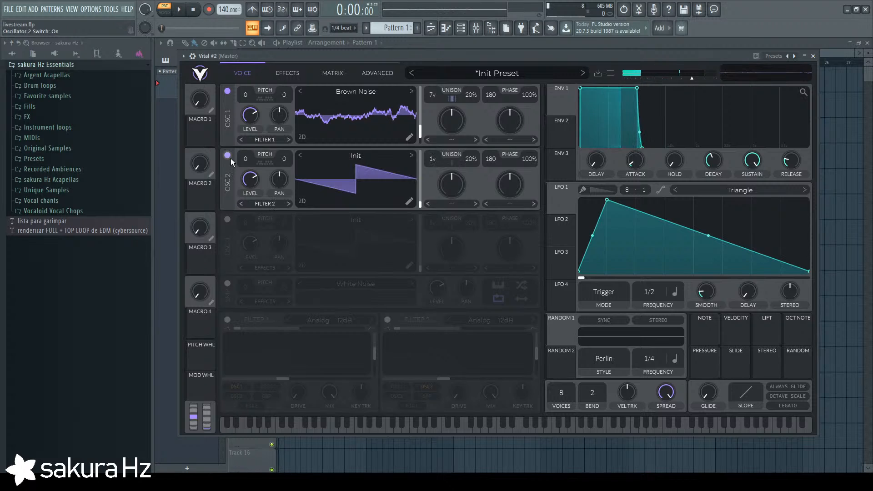
{"action": "left_click_drag", "start_coordinate": [255, 177], "coordinate": [542, 206]}
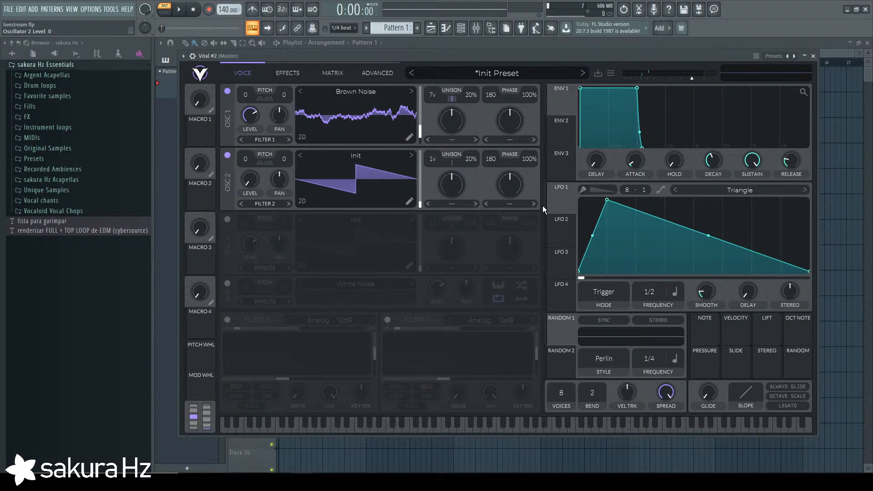
{"action": "left_click", "coordinate": [502, 140]}
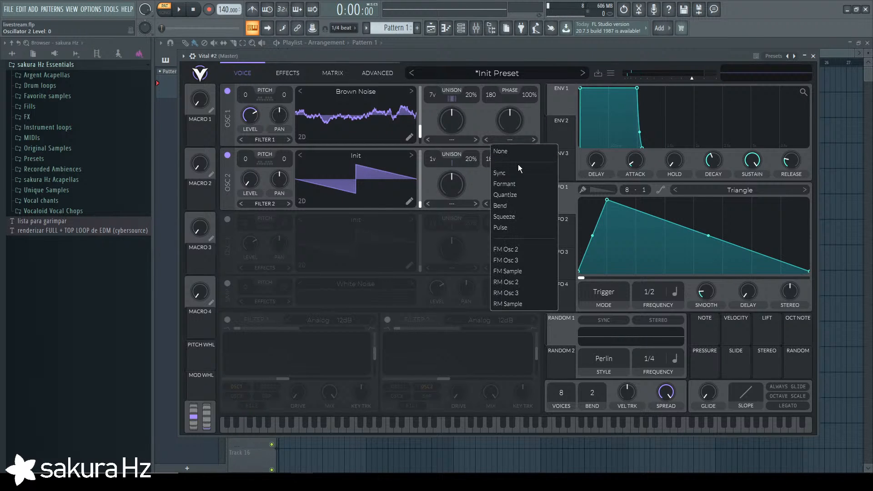
{"action": "left_click", "coordinate": [509, 250]}
{"action": "left_click_drag", "start_coordinate": [260, 161], "coordinate": [258, 111]}
Copy oscillator 1's Brown Noise wavetable and paste it into oscillator 2.
{"action": "right_click", "coordinate": [384, 117]}
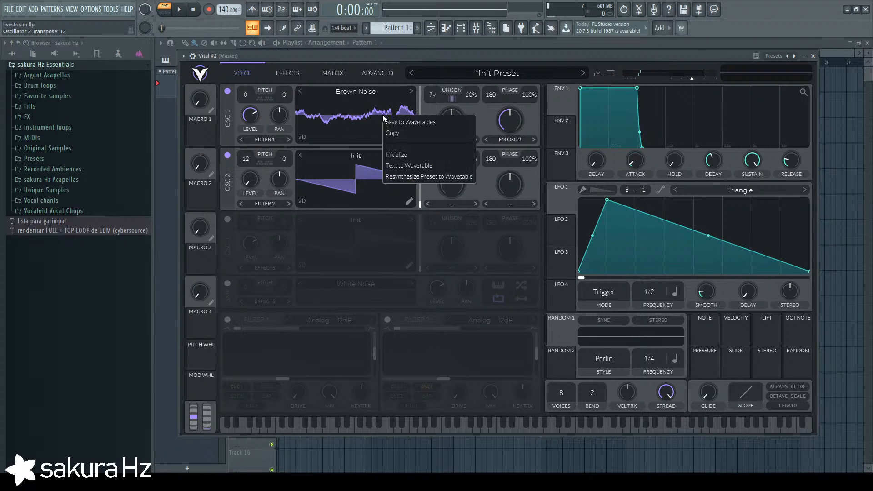
{"action": "left_click", "coordinate": [400, 133]}
{"action": "right_click", "coordinate": [367, 171]}
{"action": "left_click", "coordinate": [399, 196]}
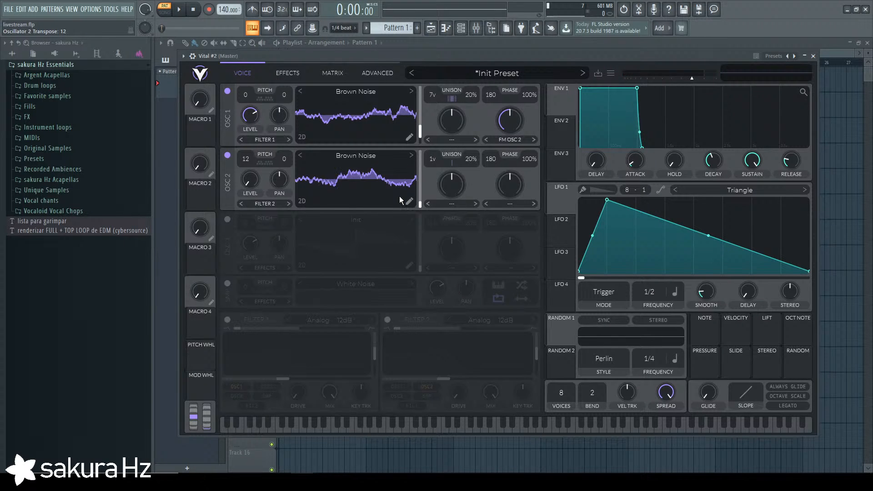
Set oscillator 2's unison to 7 voices and oscillator 1's FM amount to 12.50%, playing test notes.
{"action": "mouse_move", "coordinate": [515, 120]}
{"action": "left_mouse_down"}
{"action": "mouse_move", "coordinate": [511, 147]}
{"action": "mouse_move", "coordinate": [514, 102]}
{"action": "mouse_move", "coordinate": [512, 114]}
{"action": "left_mouse_up"}
{"action": "left_click_drag", "start_coordinate": [432, 159], "coordinate": [438, 127]}
{"action": "key", "text": "z"}
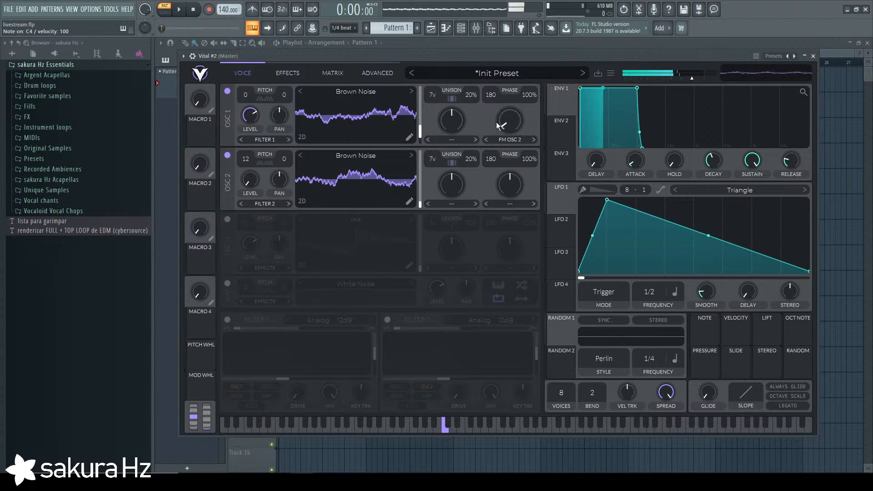
{"action": "mouse_move", "coordinate": [501, 122]}
{"action": "left_mouse_down"}
{"action": "mouse_move", "coordinate": [502, 109]}
{"action": "mouse_move", "coordinate": [509, 124]}
{"action": "left_mouse_up"}
{"action": "key", "text": "z"}
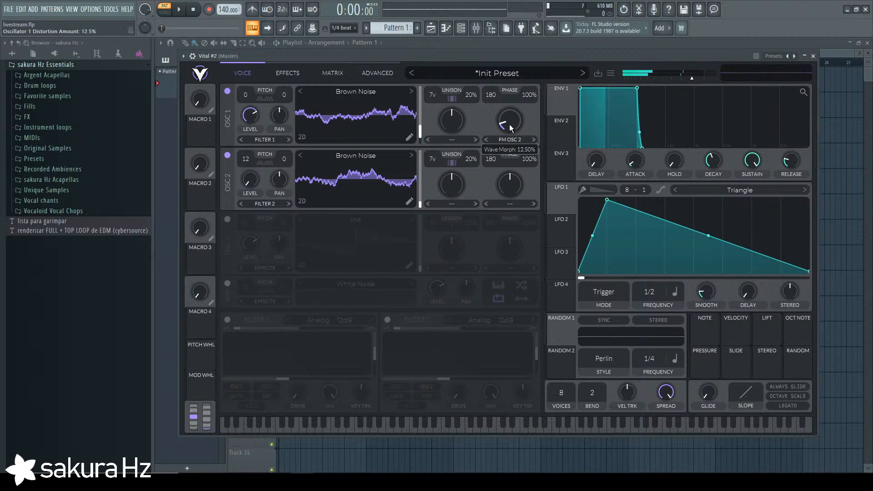
Load the Basic Shapes wavetable in oscillator 2 and raise oscillator 1's FM amount to 29.50% while playing a test note.
{"action": "left_click_drag", "start_coordinate": [354, 164], "coordinate": [354, 161]}
{"action": "left_click", "coordinate": [355, 164]}
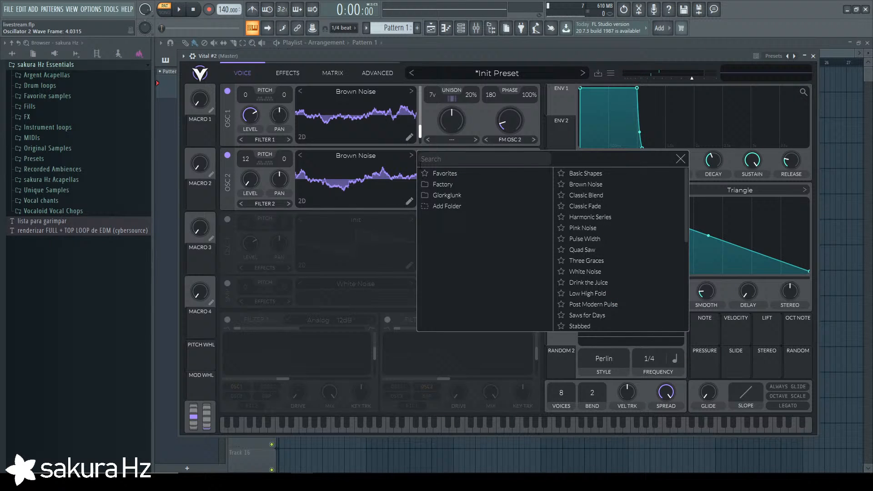
{"action": "left_click", "coordinate": [585, 172]}
{"action": "left_click", "coordinate": [465, 64]}
{"action": "key", "text": "z"}
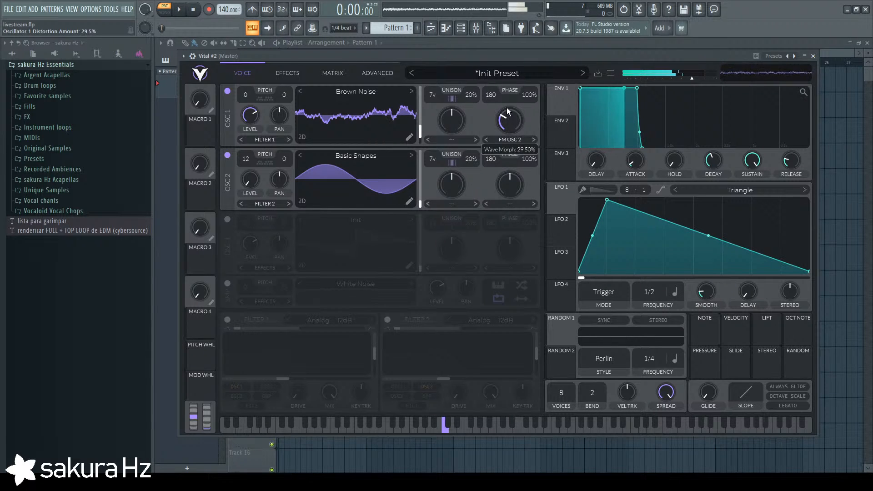
Bypass oscillator 2, play a test note without its FM modulation and re-enable it.
{"action": "left_click", "coordinate": [227, 155]}
{"action": "key", "text": "z"}
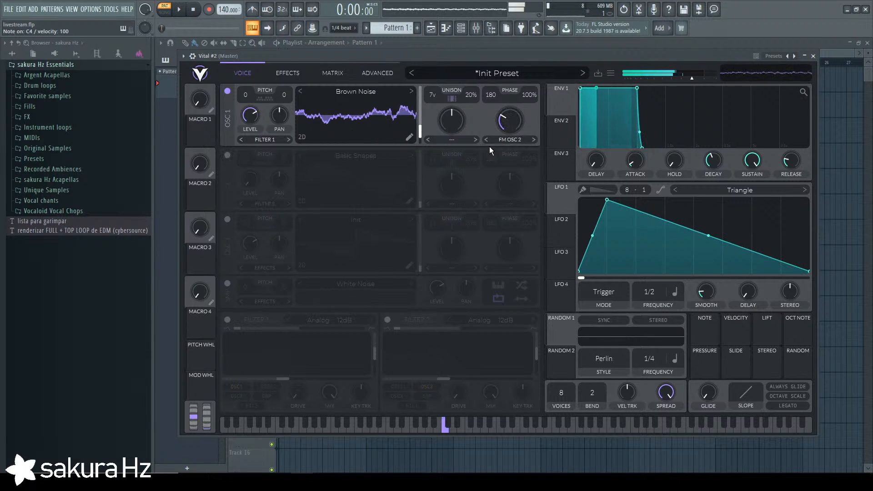
{"action": "left_click", "coordinate": [227, 155]}
Set oscillator 1's unison detune to 7%, its wave frame to 98.77 and its FM amount to about 30%.
{"action": "left_click_drag", "start_coordinate": [471, 94], "coordinate": [471, 105]}
{"action": "mouse_move", "coordinate": [380, 118]}
{"action": "left_mouse_down"}
{"action": "mouse_move", "coordinate": [378, 104]}
{"action": "mouse_move", "coordinate": [373, 112]}
{"action": "left_mouse_up"}
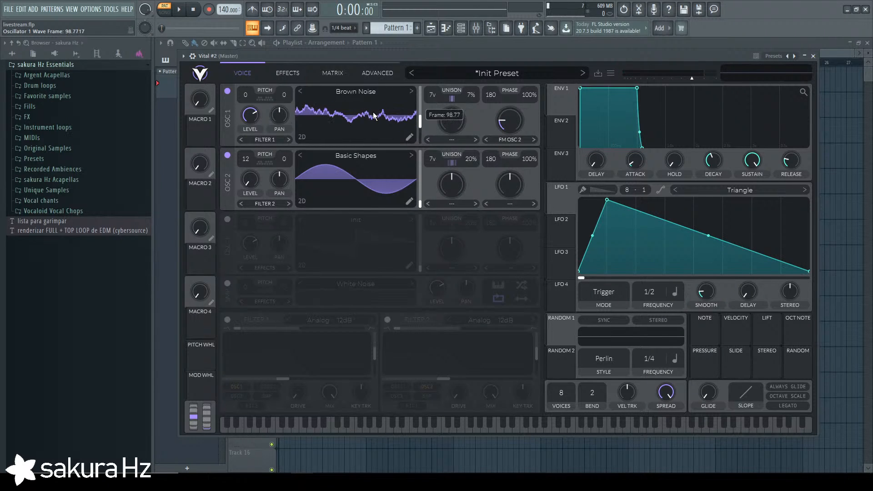
{"action": "key", "text": "z"}
{"action": "left_click_drag", "start_coordinate": [505, 126], "coordinate": [514, 114]}
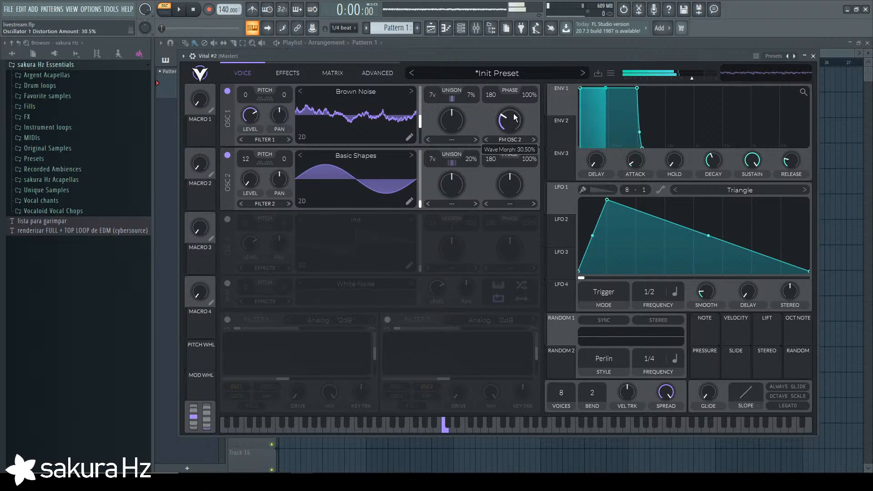
Turn off oscillator 2, enable Filter 1 and set its type to Comb with the Band Spread Flange+ style.
{"action": "left_click", "coordinate": [227, 155]}
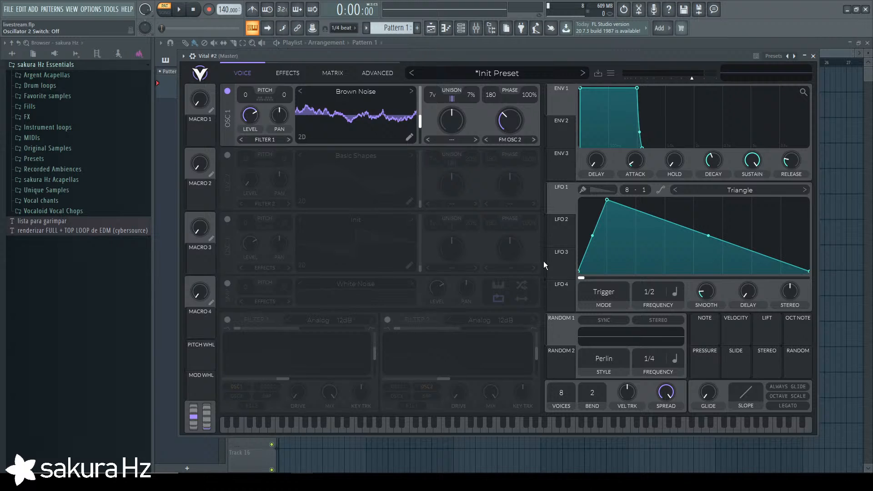
{"action": "left_click", "coordinate": [231, 321]}
{"action": "left_click", "coordinate": [323, 320]}
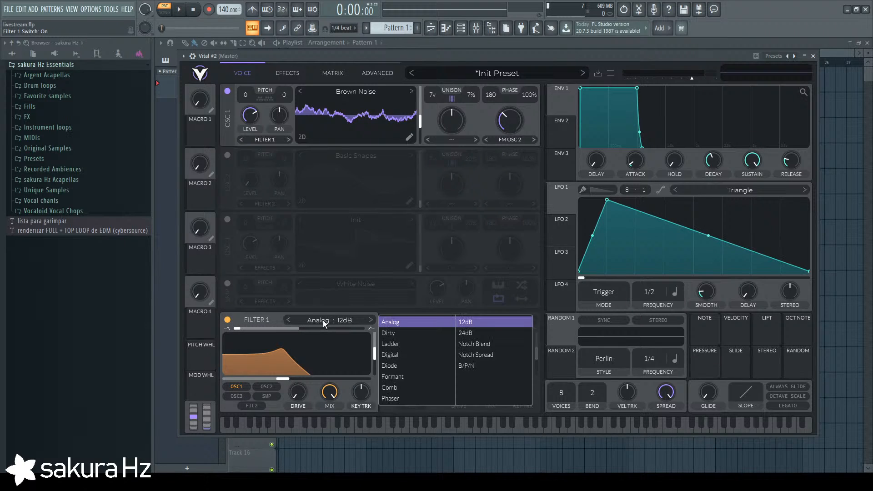
{"action": "left_click", "coordinate": [430, 396]}
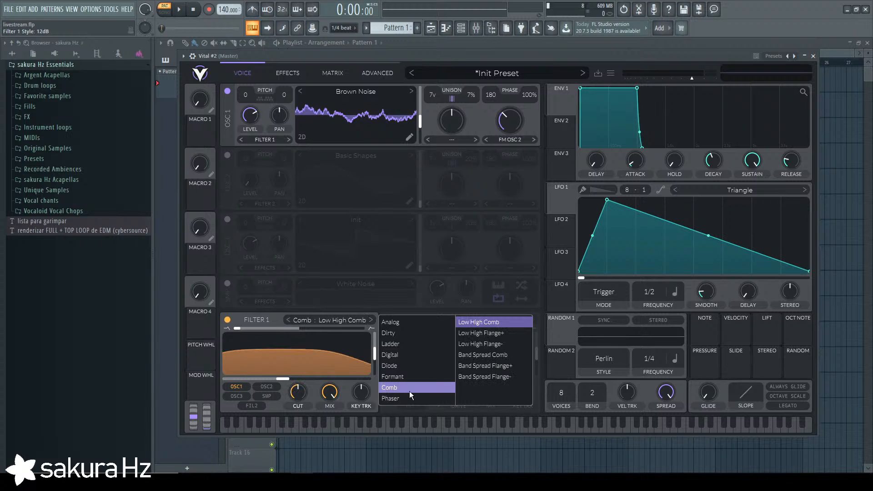
{"action": "left_click", "coordinate": [485, 366]}
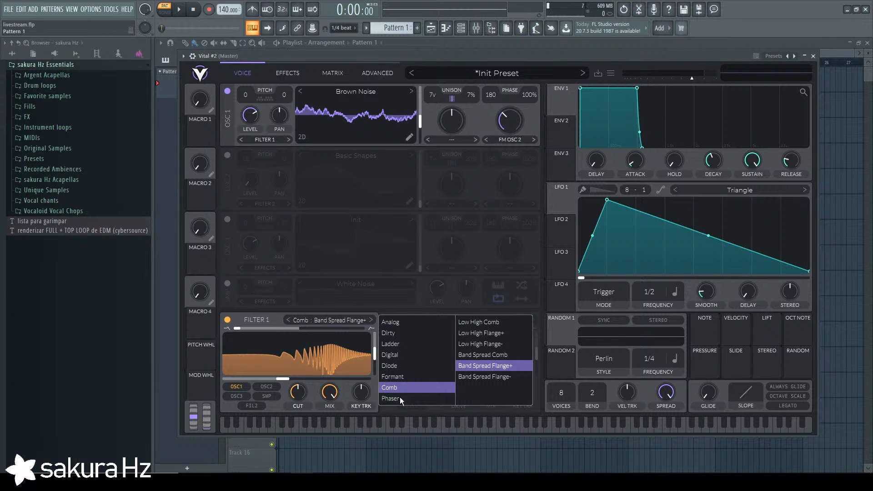
Try Filter 1's Formant type with the AOIE and AIUO styles, adjusting the formant position and spread.
{"action": "left_click", "coordinate": [413, 364]}
{"action": "left_click", "coordinate": [422, 376]}
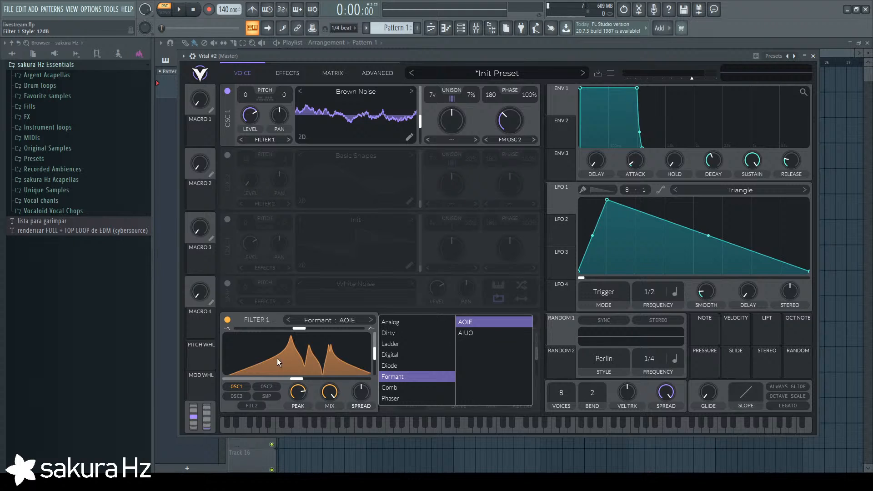
{"action": "left_click", "coordinate": [451, 56]}
{"action": "left_click_drag", "start_coordinate": [451, 57], "coordinate": [463, 54]}
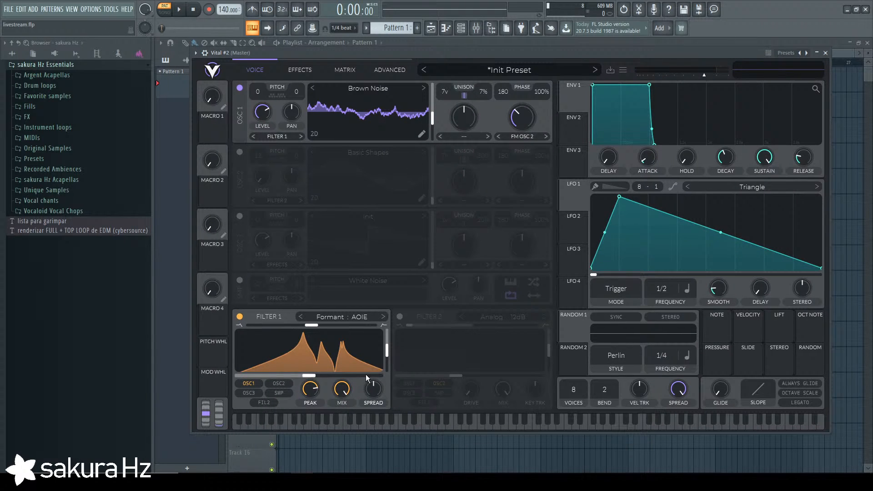
{"action": "left_click_drag", "start_coordinate": [312, 377], "coordinate": [371, 376]}
{"action": "left_click", "coordinate": [383, 319]}
{"action": "left_click_drag", "start_coordinate": [313, 325], "coordinate": [346, 324]}
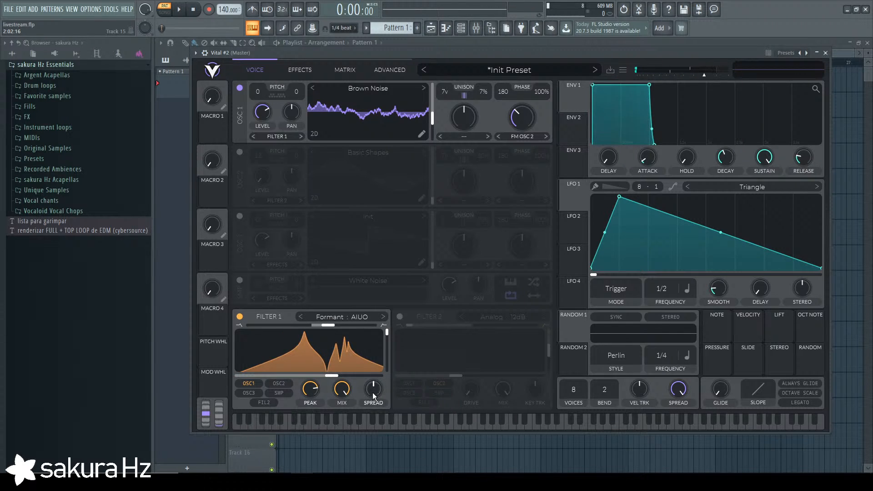
{"action": "mouse_move", "coordinate": [373, 392]}
{"action": "left_mouse_down"}
{"action": "mouse_move", "coordinate": [377, 443]}
{"action": "mouse_move", "coordinate": [375, 408]}
{"action": "left_mouse_up"}
Set Filter 1 back to Comb with Band Spread Flange+, raising its resonance to maximum and its key tracking to 100%.
{"action": "left_click", "coordinate": [341, 317]}
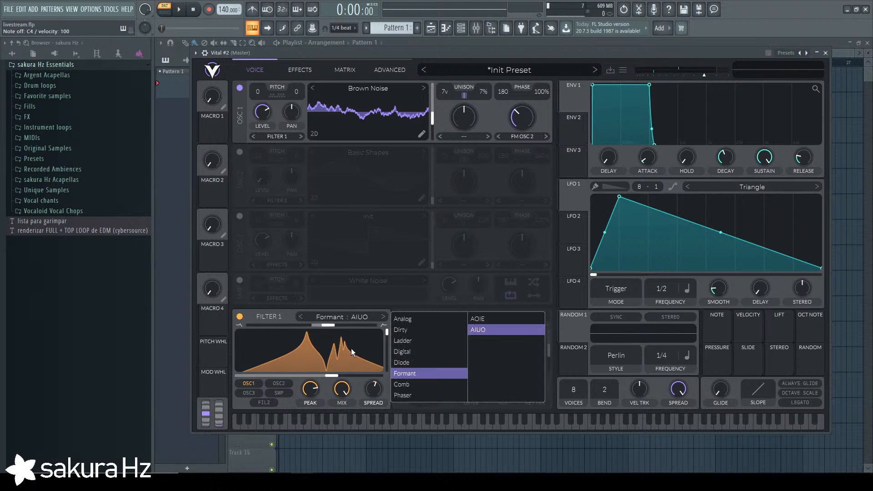
{"action": "left_click", "coordinate": [403, 385]}
{"action": "left_click", "coordinate": [493, 363]}
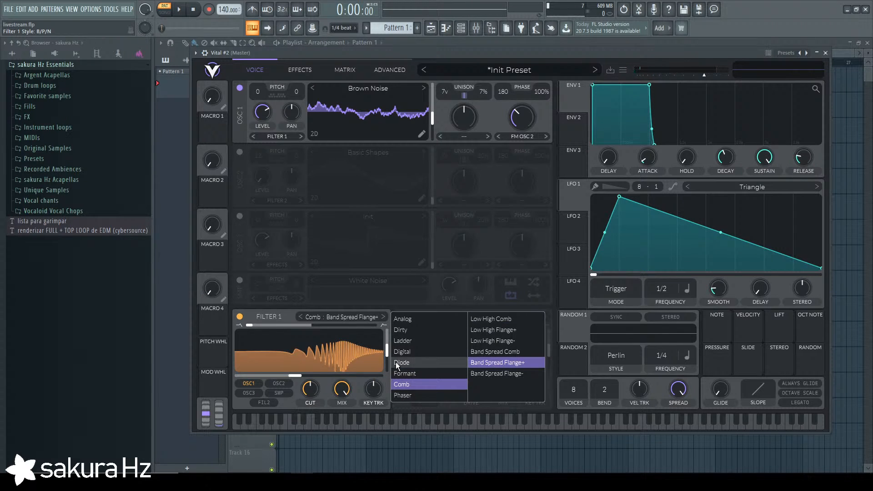
{"action": "left_click_drag", "start_coordinate": [386, 351], "coordinate": [386, 328]}
{"action": "left_click_drag", "start_coordinate": [374, 400], "coordinate": [357, 277]}
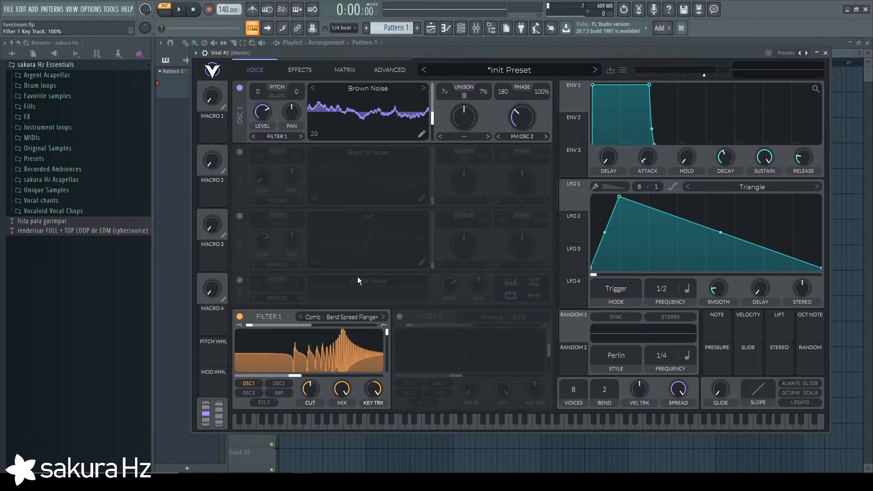
Reset Filter 1's cutoff to its default and raise the comb blend to near maximum.
{"action": "left_click_drag", "start_coordinate": [298, 376], "coordinate": [313, 376]}
{"action": "double_click", "coordinate": [313, 375]}
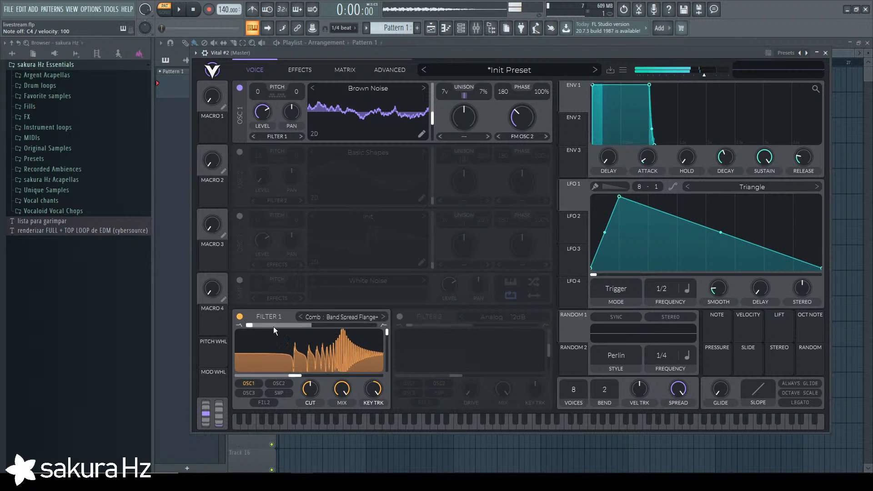
{"action": "left_click_drag", "start_coordinate": [251, 326], "coordinate": [372, 326]}
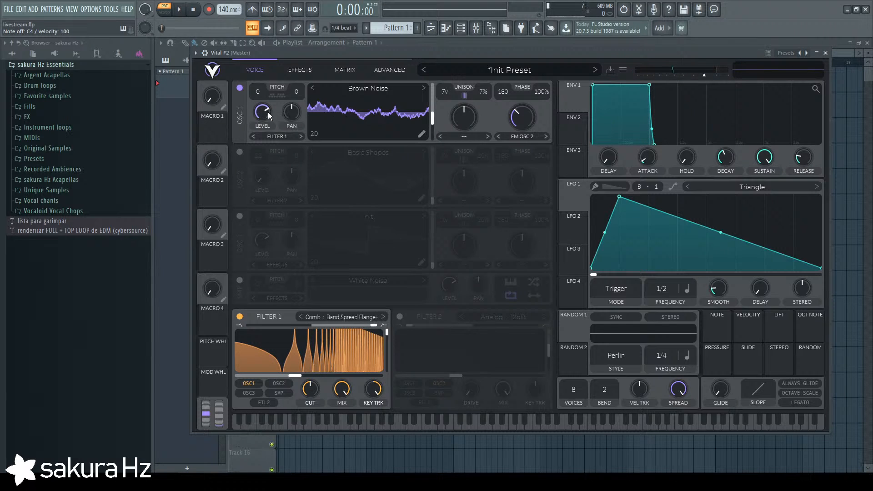
Lower oscillator 1's level and remove its FM modulation by setting that distortion type to none.
{"action": "left_click_drag", "start_coordinate": [268, 112], "coordinate": [268, 127]}
{"action": "left_click", "coordinate": [522, 136]}
{"action": "left_click", "coordinate": [525, 146]}
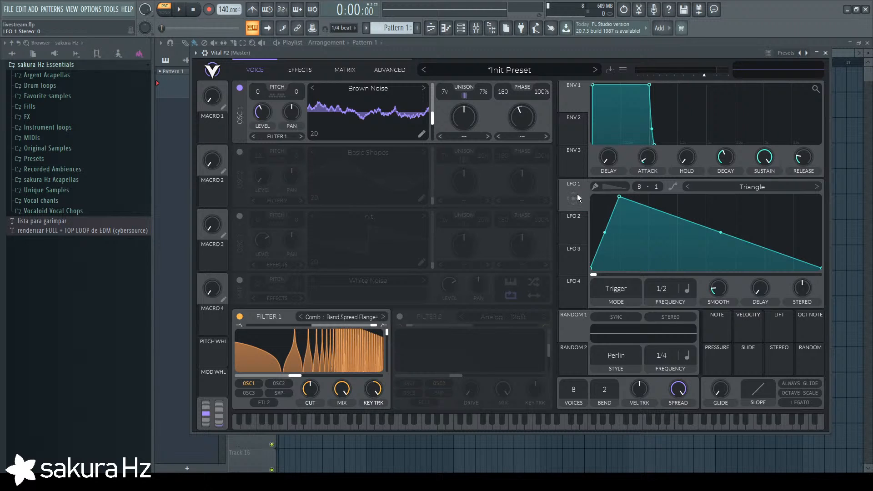
Assign LFO 1 to oscillator 1's wave frame and set the modulation amount to 11.30, playing a test note.
{"action": "left_click_drag", "start_coordinate": [577, 194], "coordinate": [421, 111]}
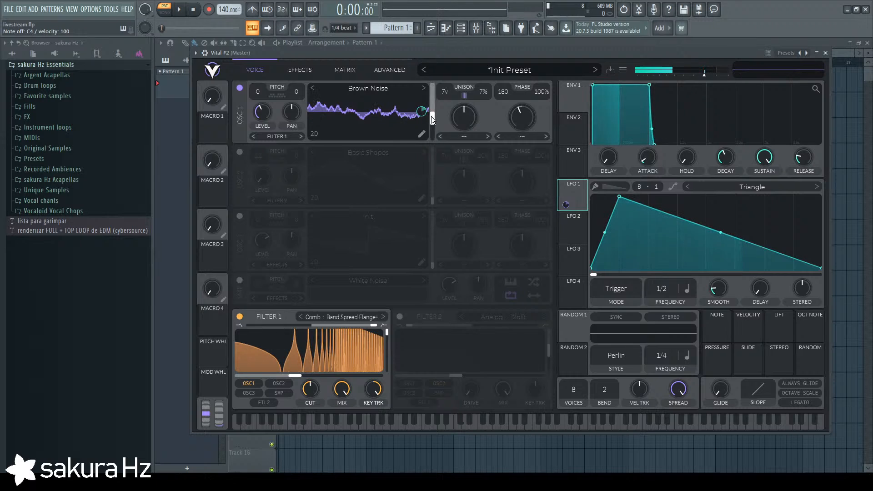
{"action": "scroll", "coordinate": [422, 114], "scroll_direction": "up", "scroll_amount": 2}
{"action": "scroll", "coordinate": [422, 114], "scroll_direction": "down", "scroll_amount": 5}
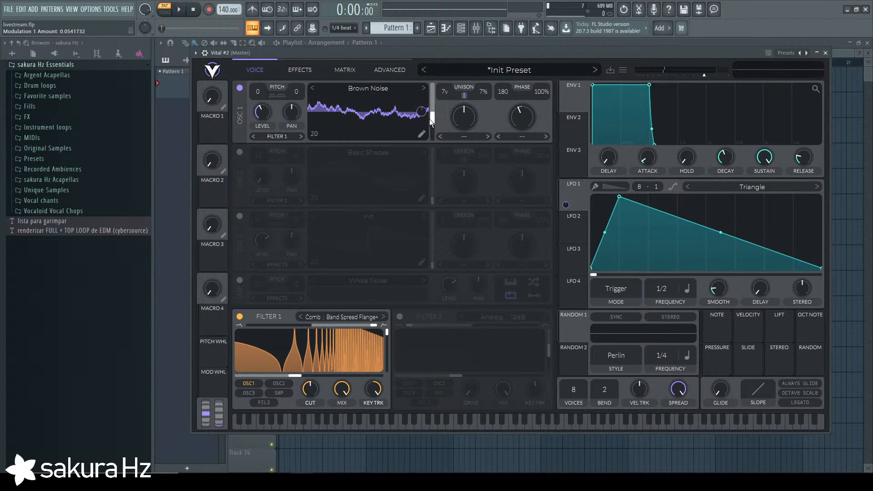
{"action": "scroll", "coordinate": [421, 111], "scroll_direction": "down", "scroll_amount": 1}
{"action": "key", "text": "z"}
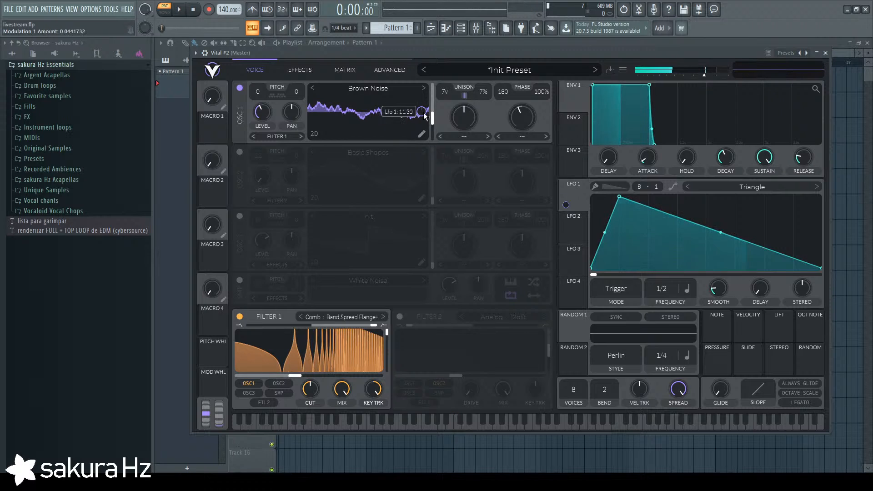
{"action": "key", "text": "z"}
Try smoothing LFO 1's triangle curve and varying Filter 1's mix while playing test notes.
{"action": "left_click", "coordinate": [672, 187]}
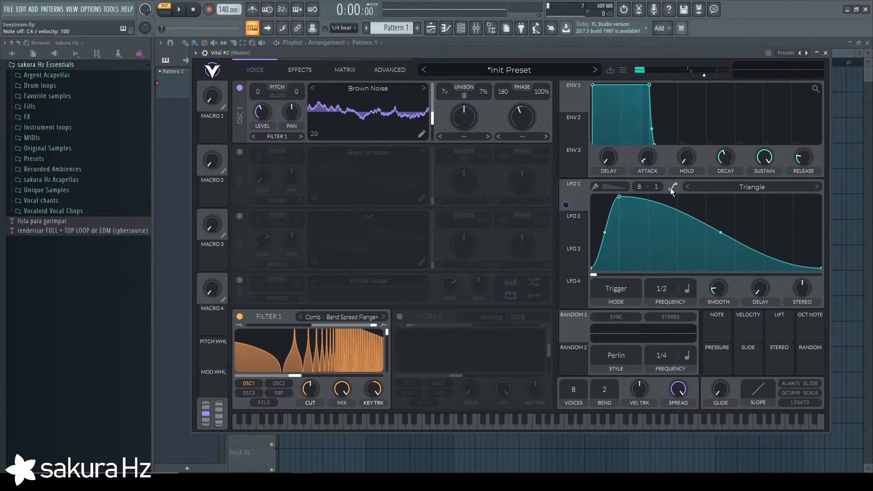
{"action": "key", "text": "z"}
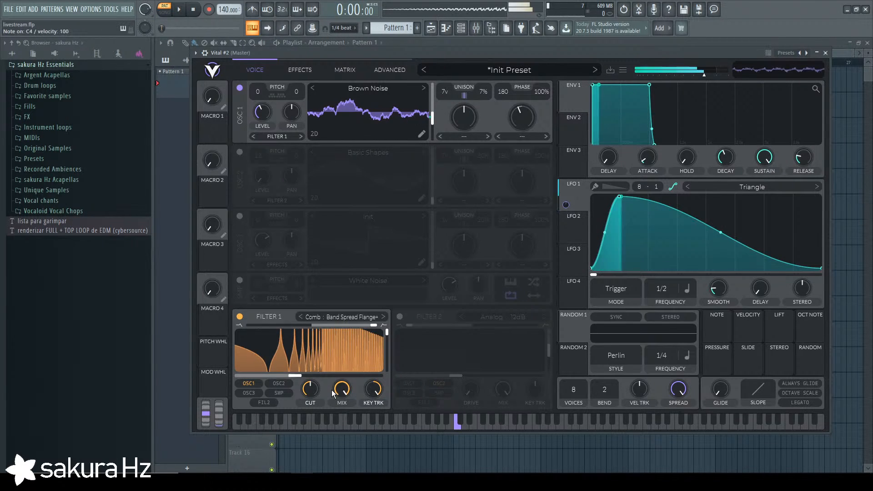
{"action": "mouse_move", "coordinate": [341, 390]}
{"action": "left_mouse_down"}
{"action": "mouse_move", "coordinate": [347, 438]}
{"action": "mouse_move", "coordinate": [342, 401]}
{"action": "left_mouse_up"}
{"action": "key", "text": "z"}
{"action": "key", "text": "z"}
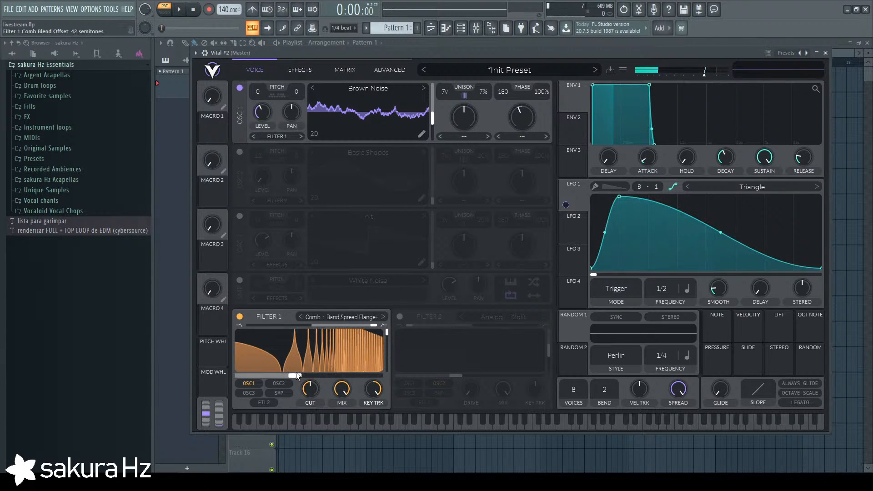
{"action": "key", "text": "z"}
Lower Filter 1's comb cutoff and play repeated test notes.
{"action": "left_click_drag", "start_coordinate": [298, 376], "coordinate": [254, 373]}
{"action": "key", "text": "z"}
{"action": "key", "text": "z"}
{"action": "key", "text": "z"}
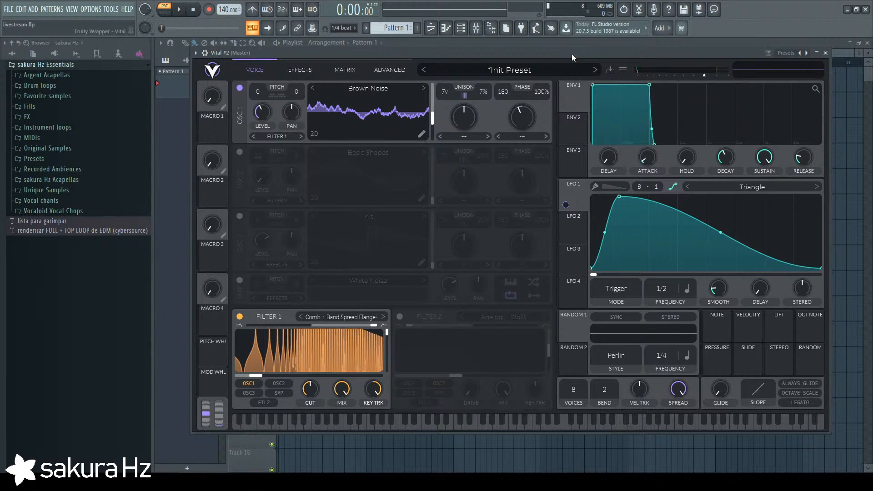
Sweep Filter 1's cutoff up to 76 semitones, back down to about -25.8 semitones, and partway up again.
{"action": "left_click_drag", "start_coordinate": [572, 53], "coordinate": [571, 57]}
{"action": "left_click_drag", "start_coordinate": [257, 378], "coordinate": [387, 407]}
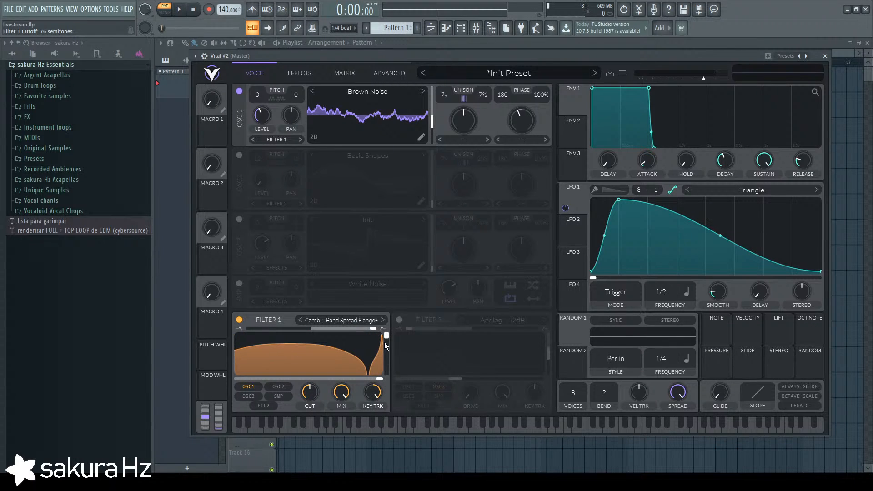
{"action": "left_click_drag", "start_coordinate": [385, 342], "coordinate": [259, 376]}
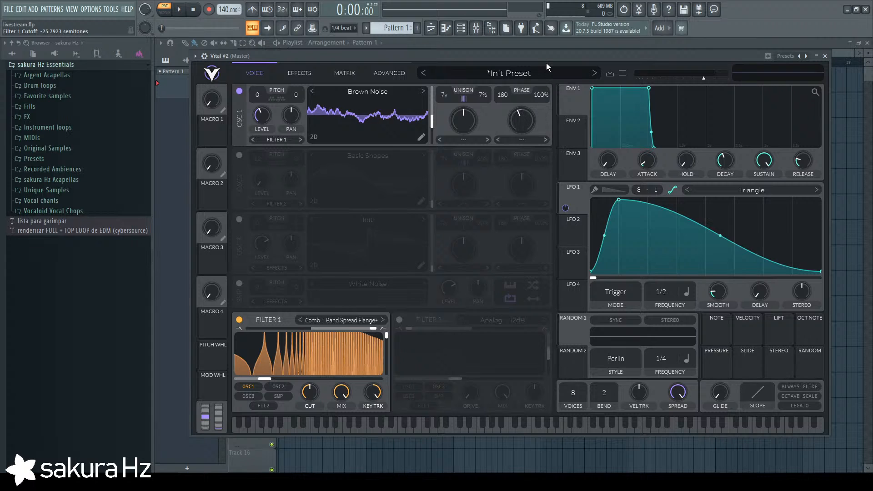
{"action": "left_click_drag", "start_coordinate": [546, 63], "coordinate": [550, 105]}
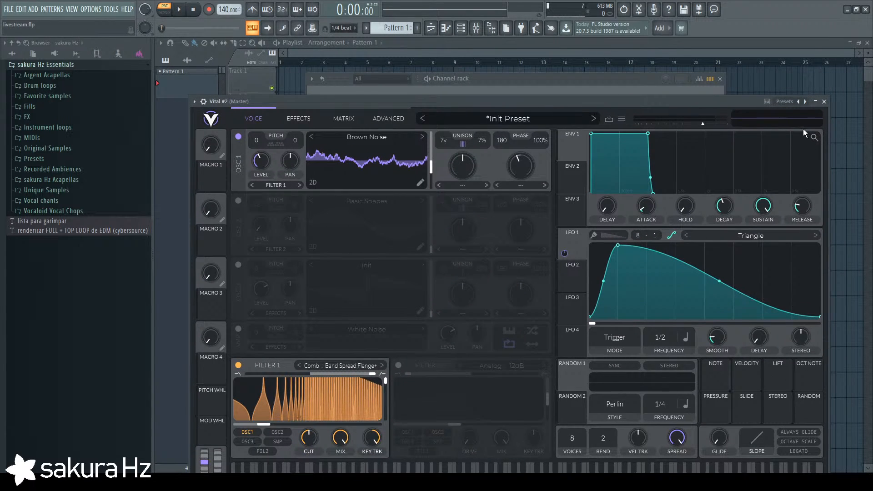
{"action": "left_click_drag", "start_coordinate": [693, 102], "coordinate": [698, 76]}
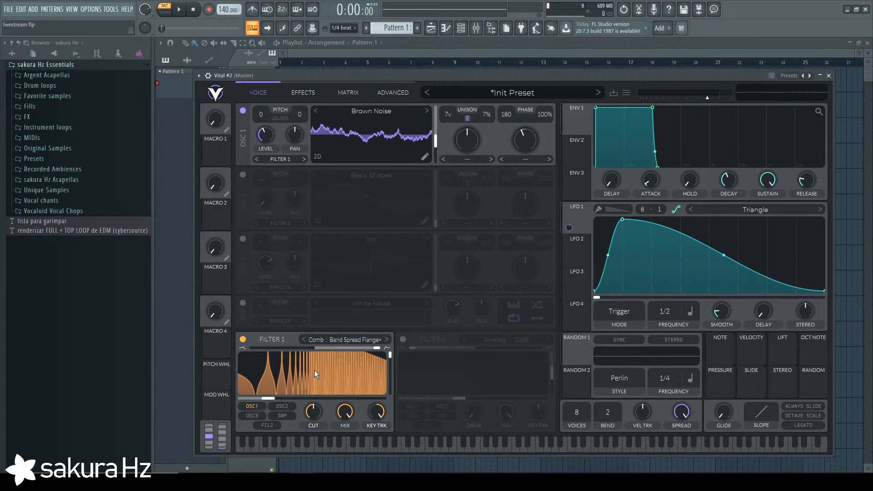
{"action": "left_click_drag", "start_coordinate": [269, 398], "coordinate": [288, 397]}
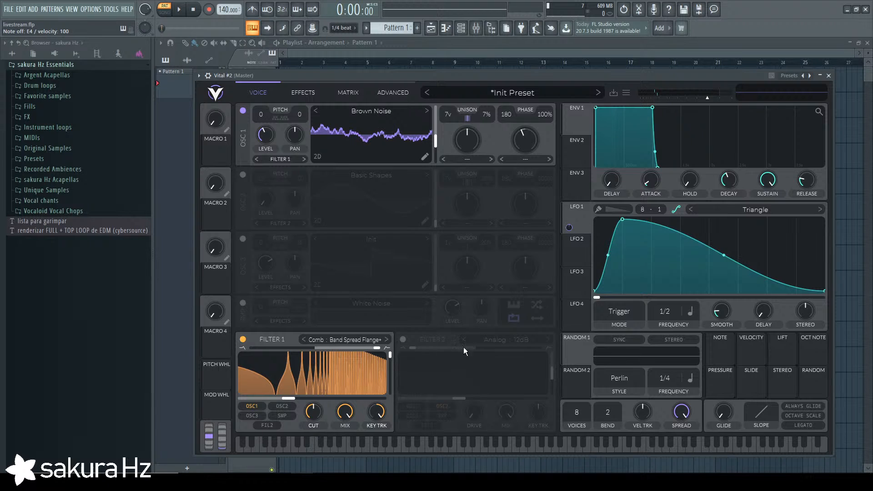
Turn off LFO 1's curve smoothing, try a slight stereo offset on it and reset the offset to 0.
{"action": "left_click", "coordinate": [677, 209]}
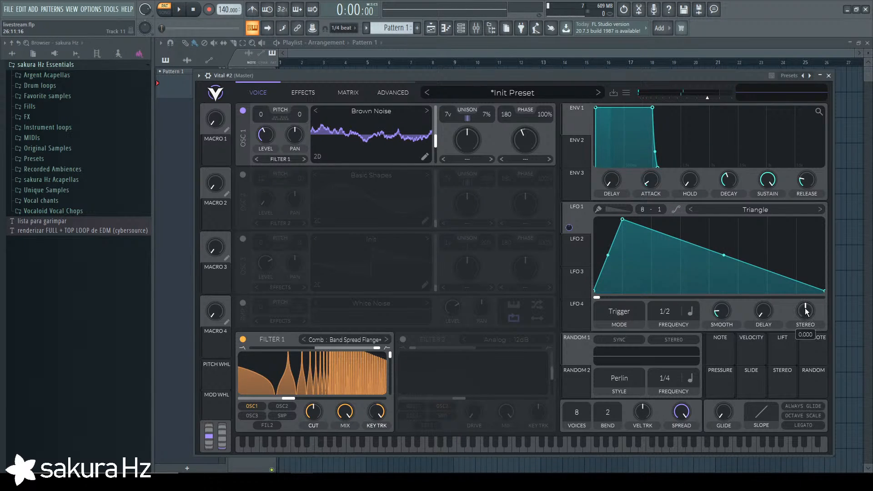
{"action": "key", "text": "z"}
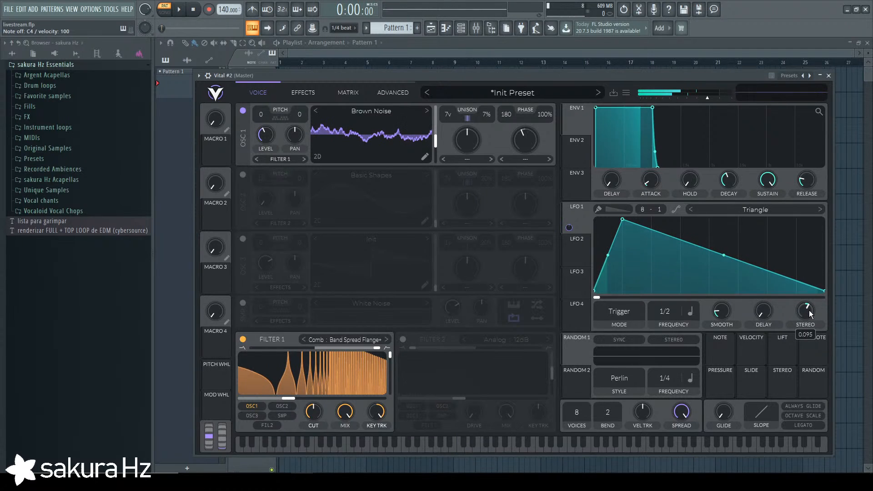
{"action": "left_click_drag", "start_coordinate": [807, 310], "coordinate": [808, 304]}
{"action": "key", "text": "z"}
{"action": "double_click", "coordinate": [811, 310]}
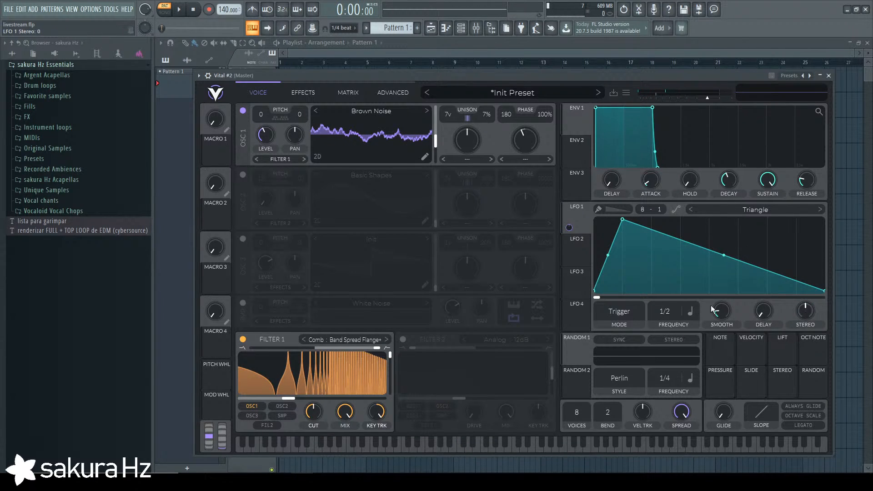
{"action": "left_click", "coordinate": [581, 252]}
{"action": "left_click", "coordinate": [582, 214]}
Play repeated test notes with Filter 1's mix at 100%.
{"action": "left_click_drag", "start_coordinate": [346, 413], "coordinate": [358, 326]}
{"action": "left_click_drag", "start_coordinate": [447, 77], "coordinate": [422, 86]}
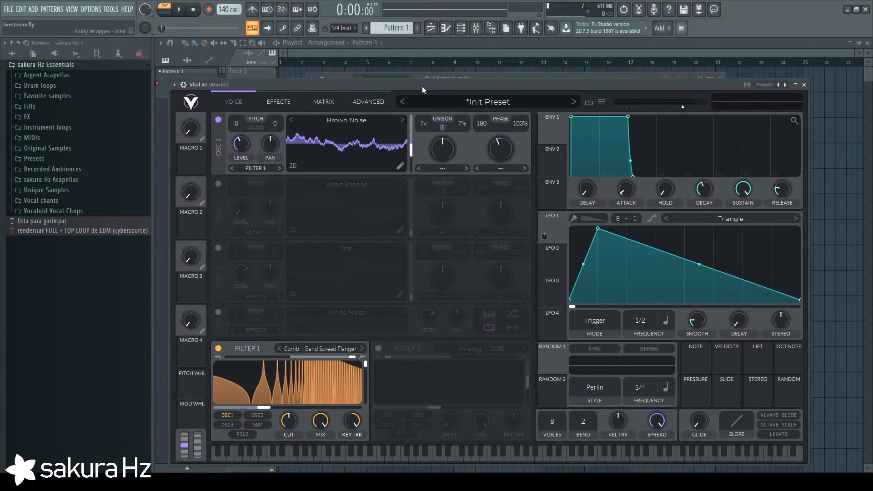
{"action": "key", "text": "z"}
{"action": "key", "text": "z"}
{"action": "key", "text": "z"}
{"action": "key", "text": "z"}
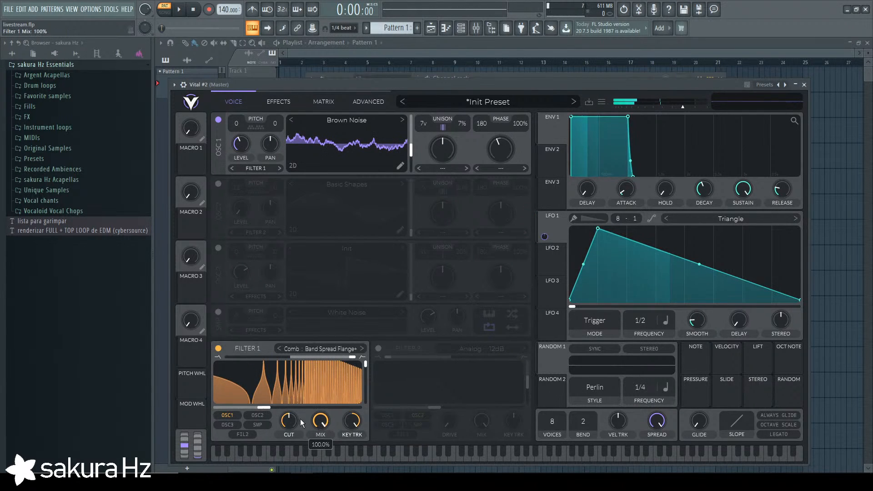
Raise Filter 1's Cut knob to its maximum while playing test notes.
{"action": "left_click_drag", "start_coordinate": [294, 416], "coordinate": [296, 298]}
{"action": "key", "text": "z"}
{"action": "key", "text": "z"}
{"action": "key", "text": "z"}
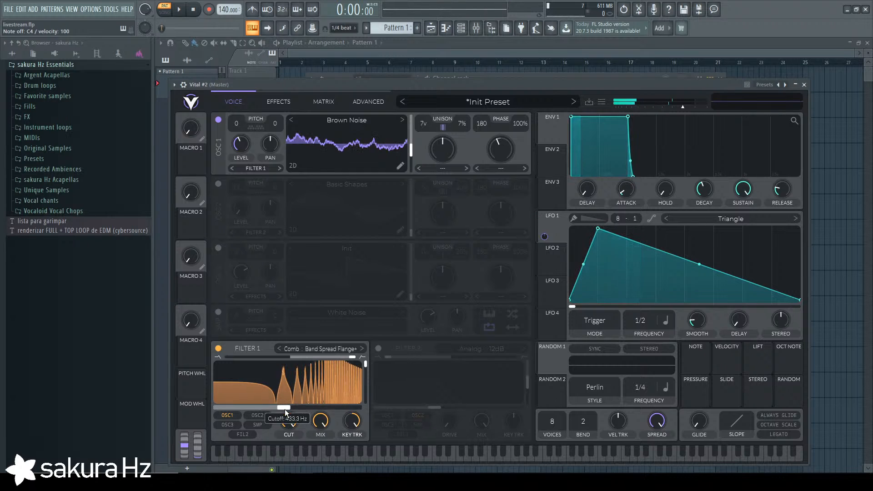
{"action": "key", "text": "z"}
Lower the cutoff under Filter 1's response graph while repeating the test note.
{"action": "left_click_drag", "start_coordinate": [284, 409], "coordinate": [250, 408]}
{"action": "key", "text": "z"}
{"action": "key", "text": "z"}
{"action": "key", "text": "z"}
{"action": "key", "text": "z"}
{"action": "key", "text": "z"}
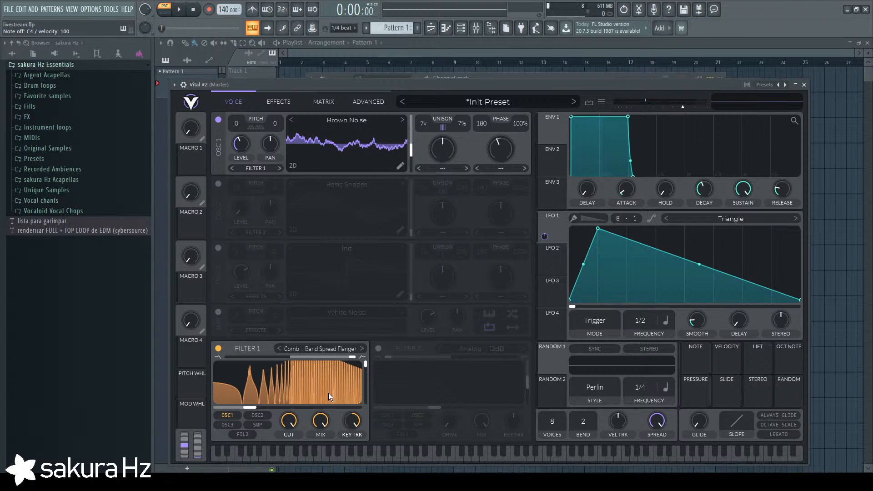
{"action": "key", "text": "z"}
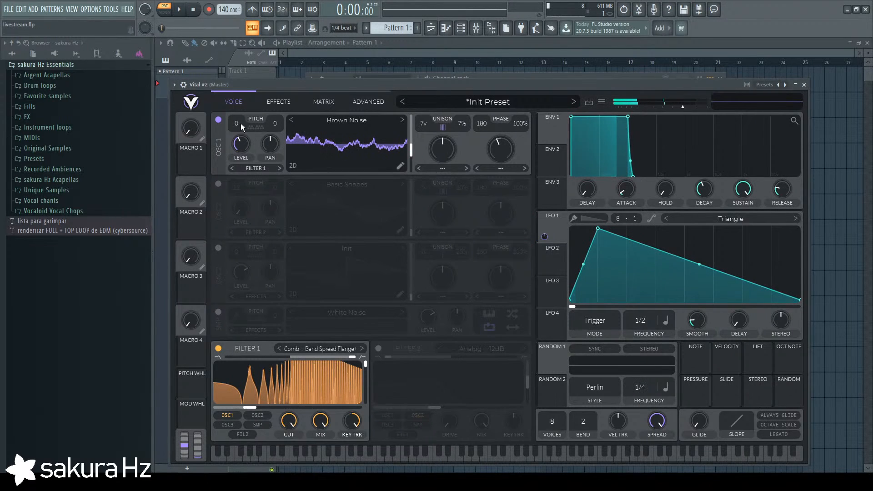
Turn off oscillator 1 and enable oscillator 2 with its Basic Shapes wavetable.
{"action": "left_click", "coordinate": [218, 120]}
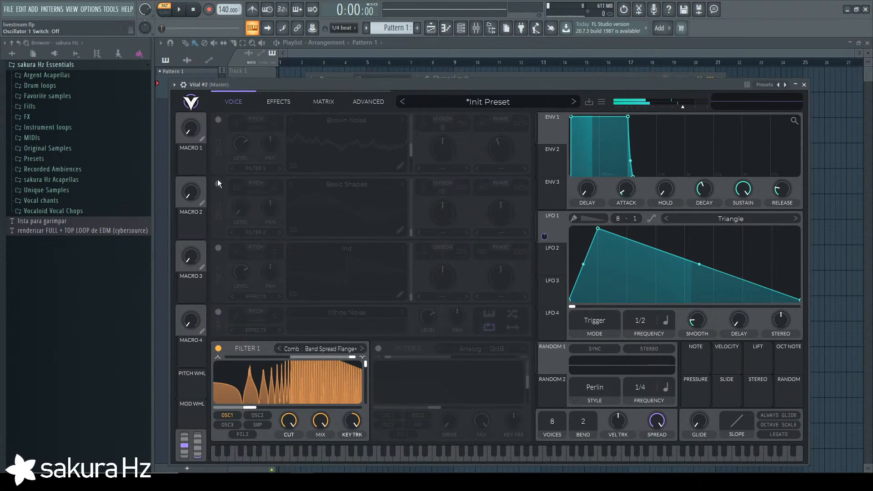
{"action": "left_click", "coordinate": [218, 183]}
{"action": "left_click", "coordinate": [353, 185]}
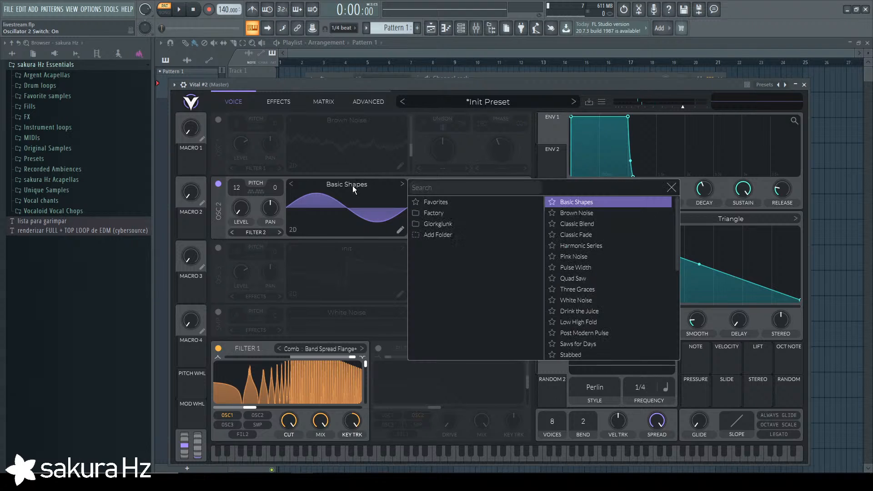
{"action": "left_click", "coordinate": [671, 187]}
{"action": "left_click", "coordinate": [219, 119]}
{"action": "left_click", "coordinate": [220, 119]}
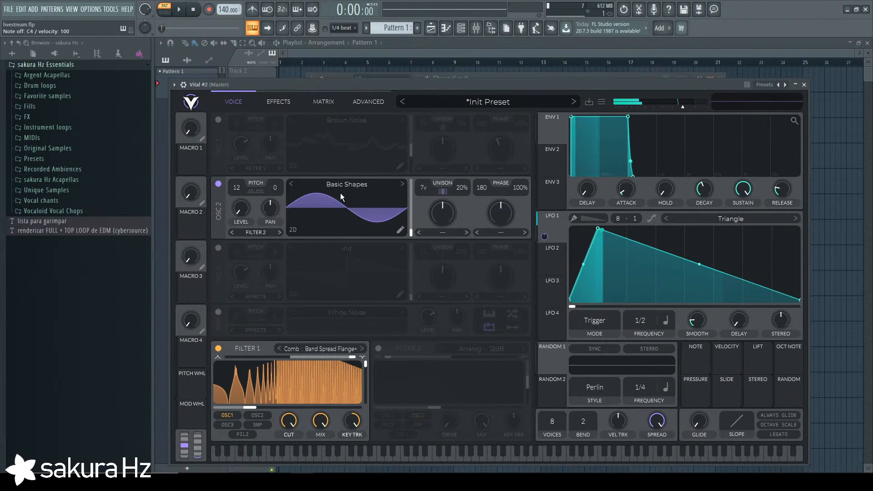
Reset oscillator 2's transposition to 0 and its level to default, and reduce its unison voices.
{"action": "double_click", "coordinate": [236, 188]}
{"action": "double_click", "coordinate": [238, 210]}
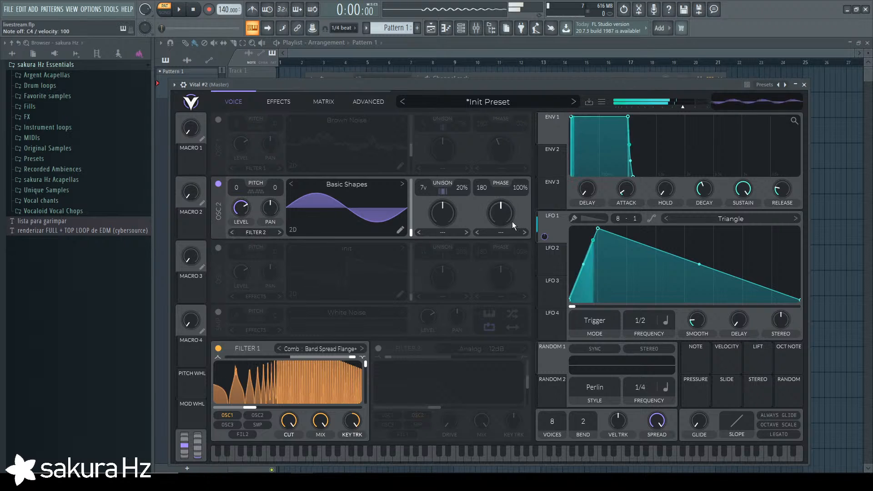
{"action": "left_click_drag", "start_coordinate": [423, 187], "coordinate": [421, 262]}
Load the Classic Blend wavetable in oscillator 2 after trying Brown Noise.
{"action": "left_click", "coordinate": [339, 183]}
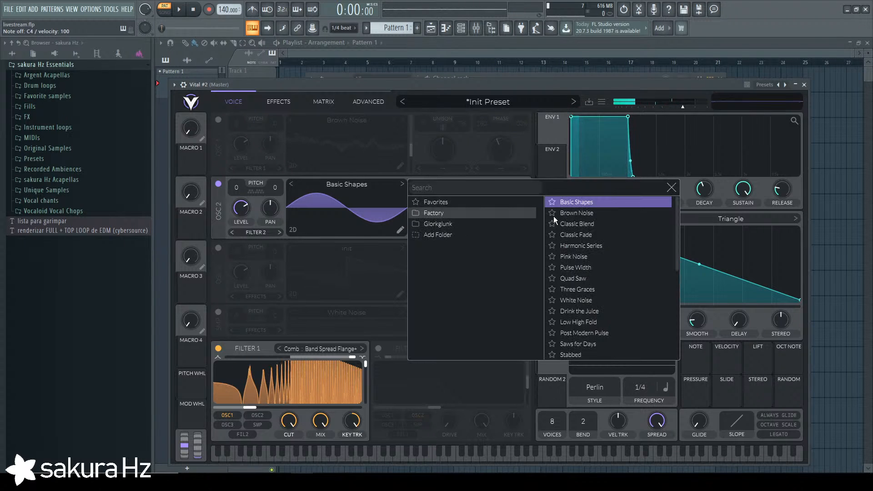
{"action": "left_click", "coordinate": [568, 213]}
{"action": "left_click", "coordinate": [578, 226]}
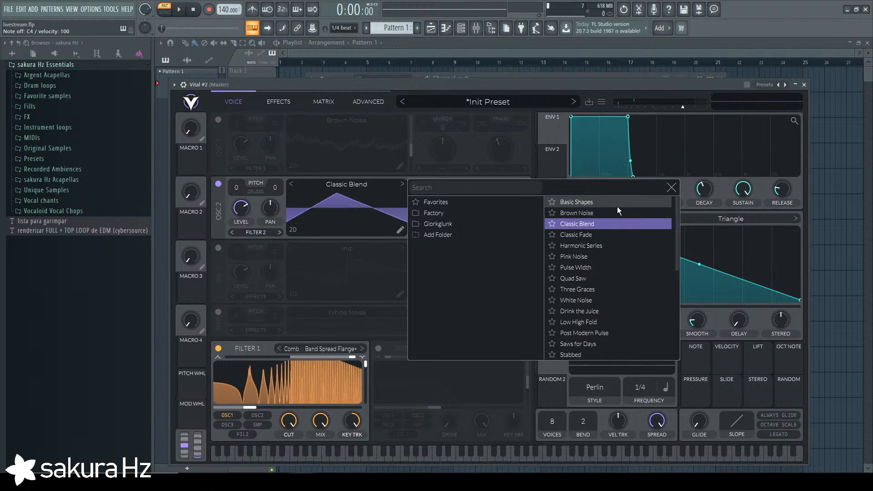
Raise oscillator 2's wavetable frame position and set its spectral morph to Low Pass after trying High Pass.
{"action": "left_click", "coordinate": [671, 188]}
{"action": "left_click_drag", "start_coordinate": [413, 230], "coordinate": [414, 203]}
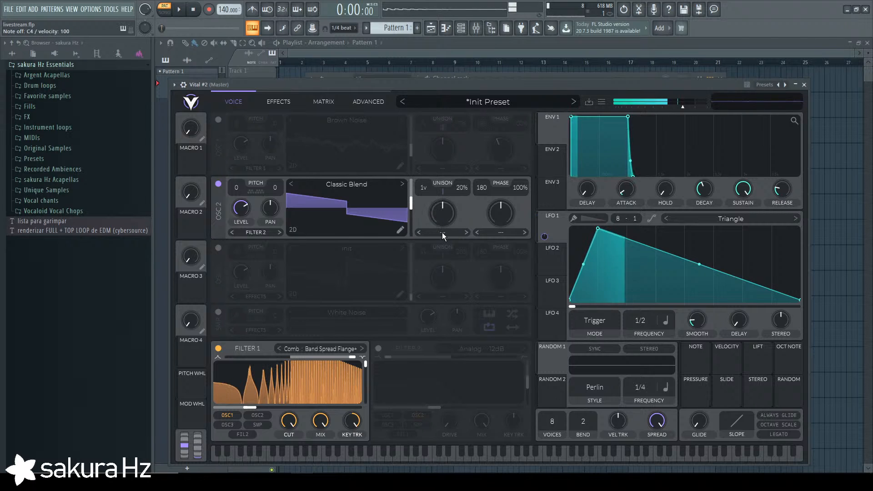
{"action": "left_click", "coordinate": [441, 232]}
{"action": "left_click", "coordinate": [473, 340]}
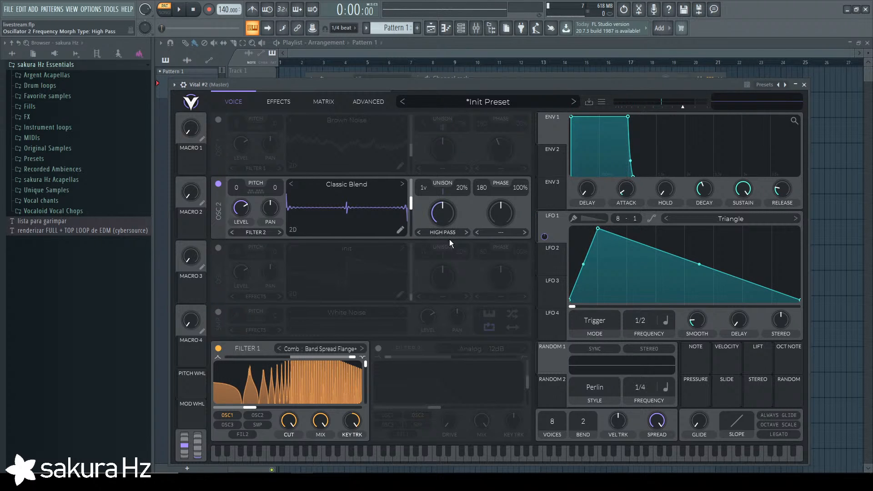
{"action": "left_click", "coordinate": [419, 233]}
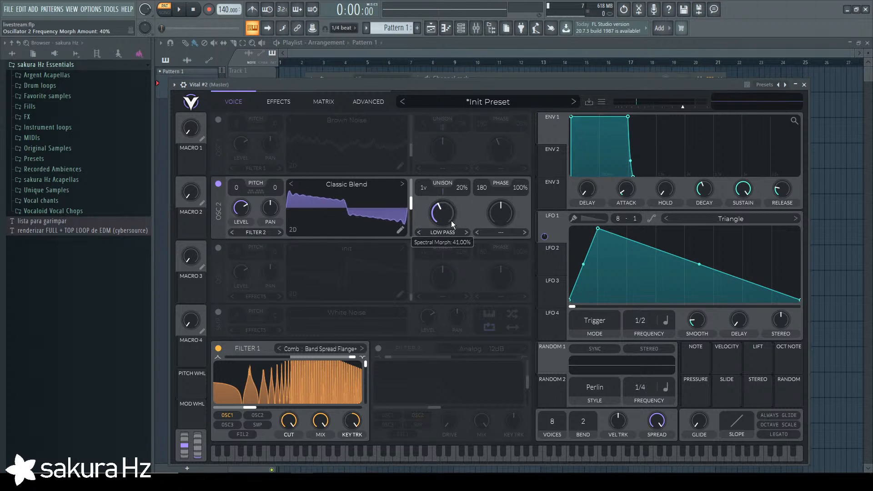
Transpose oscillator 2 to -12 semitones and turn oscillator 1 back on to hear both together.
{"action": "left_click", "coordinate": [218, 119]}
{"action": "left_click", "coordinate": [218, 120]}
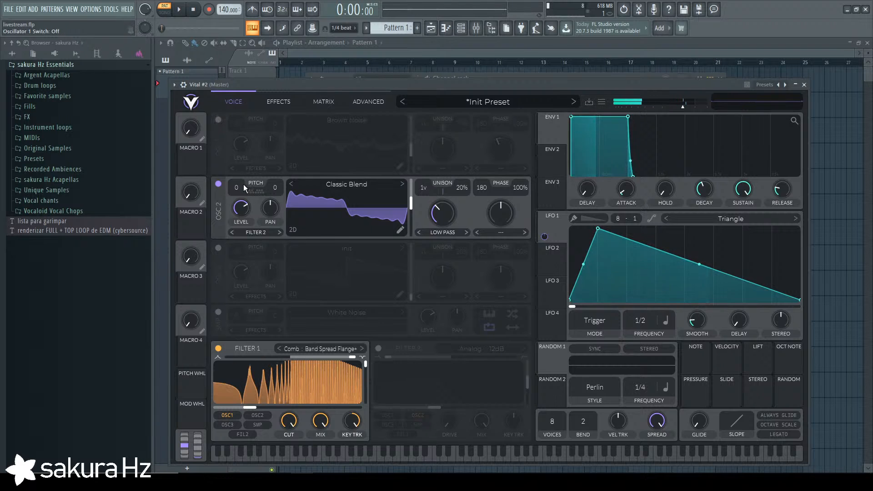
{"action": "left_click_drag", "start_coordinate": [244, 184], "coordinate": [249, 252]}
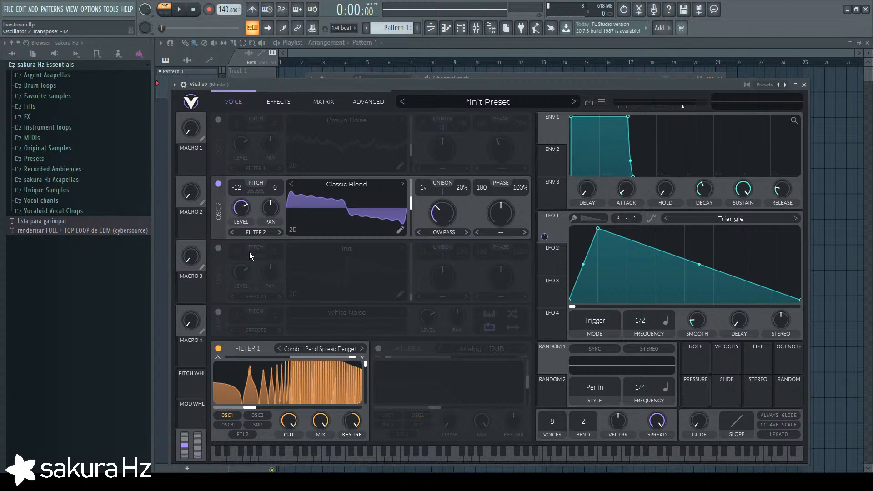
{"action": "left_click", "coordinate": [218, 120]}
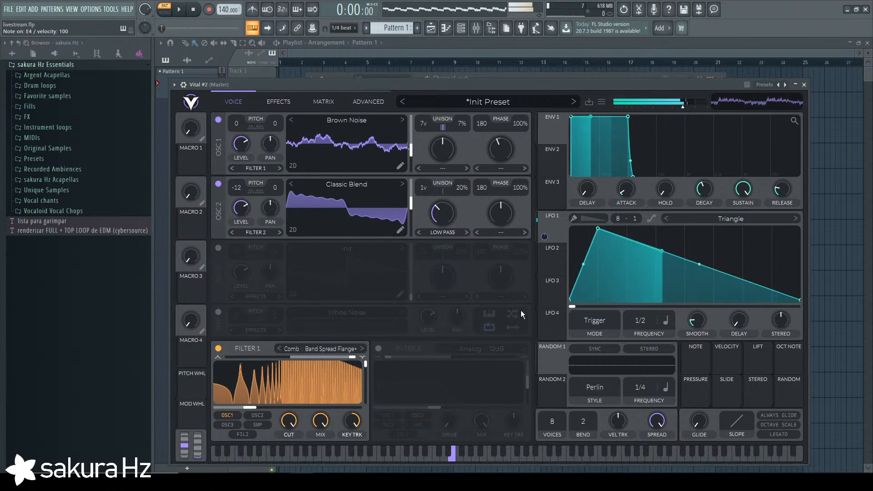
Turn off oscillator 2 and test oscillator 1 with the Vocode spectral morph at 76.5%.
{"action": "left_click", "coordinate": [218, 185]}
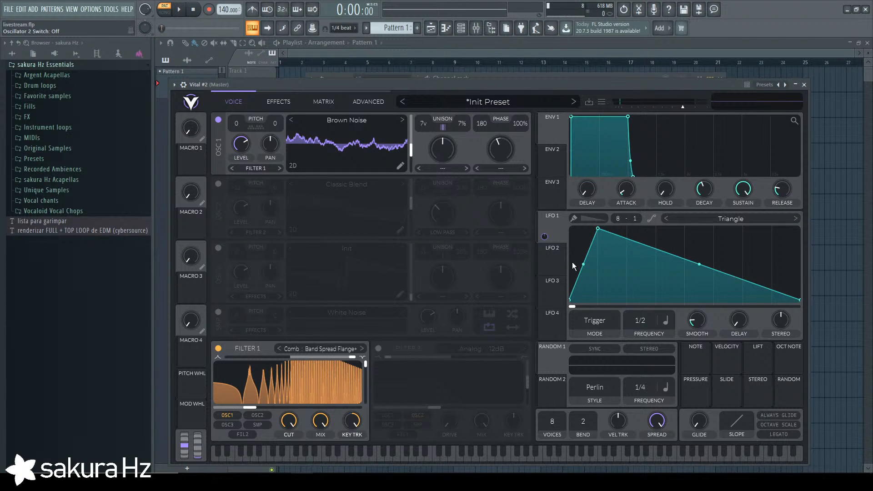
{"action": "key", "text": "z"}
{"action": "key", "text": "z"}
{"action": "key", "text": "z"}
{"action": "left_click", "coordinate": [442, 169]}
{"action": "left_click", "coordinate": [452, 200]}
{"action": "left_click_drag", "start_coordinate": [451, 154], "coordinate": [449, 146]}
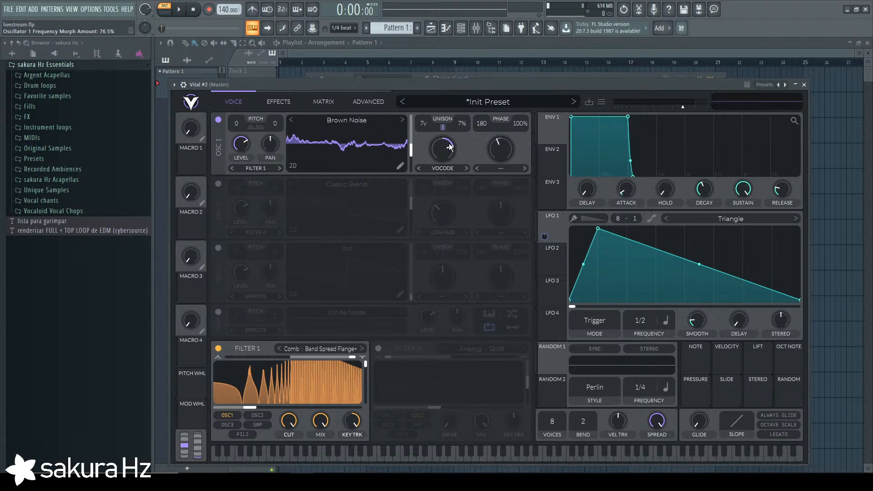
{"action": "key", "text": "z"}
{"action": "key", "text": "z"}
{"action": "key", "text": "z"}
{"action": "key", "text": "z"}
Try the Form Scale and Harm Stretch morphs on oscillator 1, lowering the Harm Stretch amount to 8%.
{"action": "left_click", "coordinate": [466, 168]}
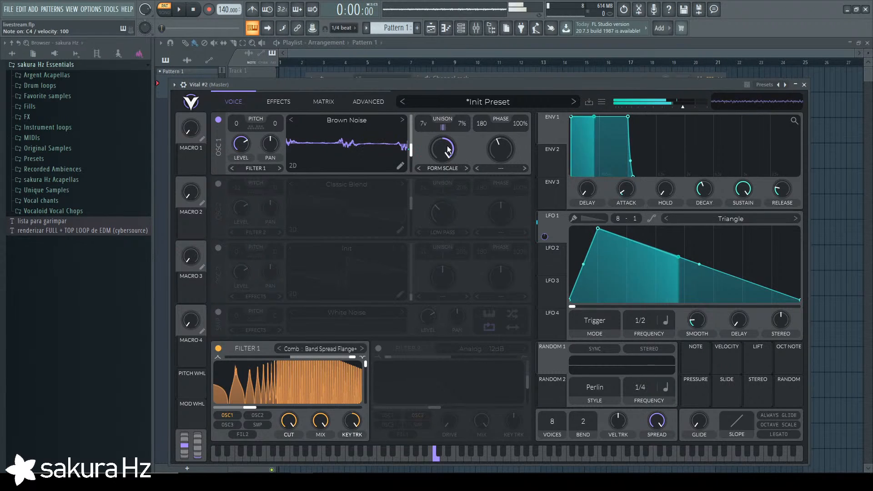
{"action": "key", "text": "z"}
{"action": "key", "text": "z"}
{"action": "key", "text": "z"}
{"action": "left_click", "coordinate": [466, 168]}
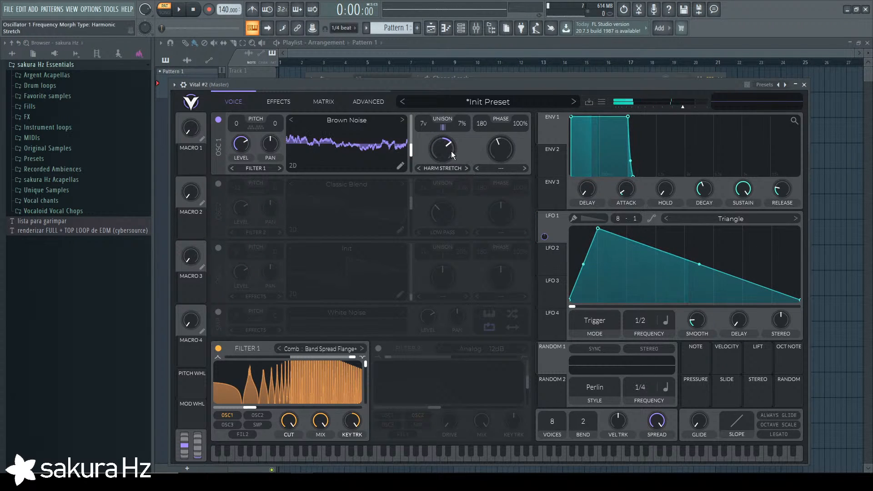
{"action": "left_click_drag", "start_coordinate": [451, 151], "coordinate": [454, 327]}
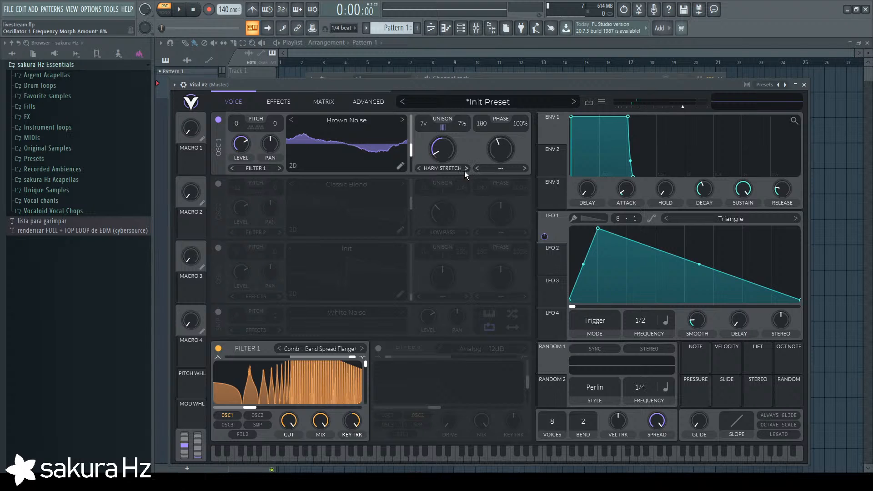
Try the Inharmonic morph on oscillator 1, varying its amount while playing test notes.
{"action": "left_click", "coordinate": [464, 170]}
{"action": "key", "text": "z"}
{"action": "left_click_drag", "start_coordinate": [444, 152], "coordinate": [446, 55]}
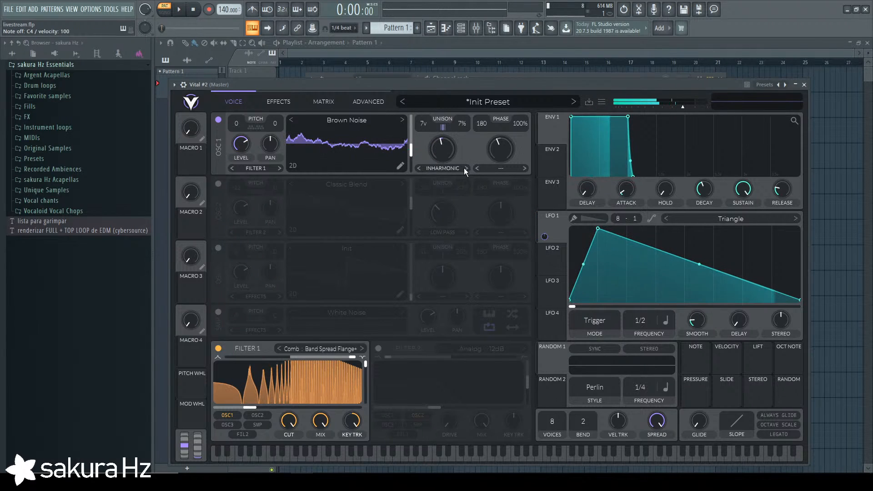
{"action": "key", "text": "z"}
{"action": "left_click_drag", "start_coordinate": [445, 147], "coordinate": [435, 180]}
{"action": "key", "text": "z"}
Return oscillator 1's spectral morph to Harm Stretch at 41.5% and modulate its amount with LFO 1.
{"action": "left_click", "coordinate": [420, 167]}
{"action": "left_click_drag", "start_coordinate": [444, 146], "coordinate": [444, 148]}
{"action": "key", "text": "z"}
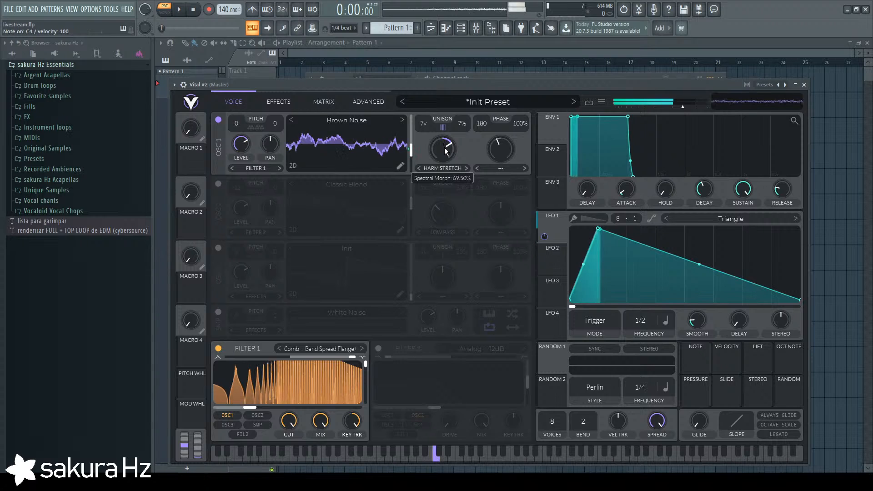
{"action": "left_click_drag", "start_coordinate": [553, 237], "coordinate": [443, 148]}
{"action": "left_click_drag", "start_coordinate": [443, 175], "coordinate": [443, 148]}
{"action": "key", "text": "z"}
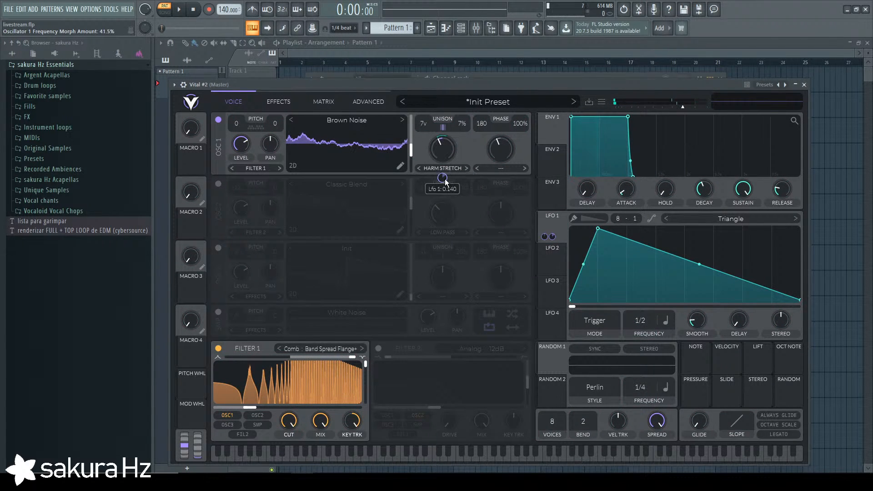
{"action": "key", "text": "z"}
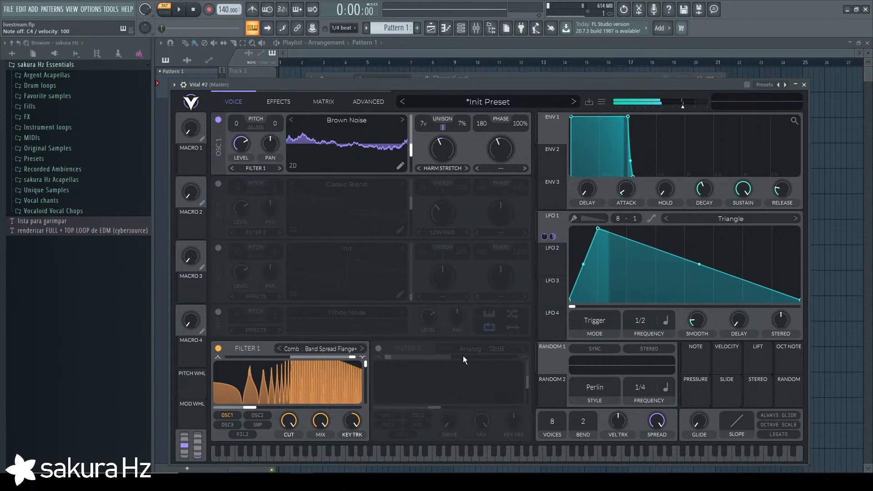
Try a later peak in LFO 1's shape, move it back, and adjust the falling curve between test notes.
{"action": "left_click_drag", "start_coordinate": [601, 231], "coordinate": [627, 229]}
{"action": "key", "text": "z"}
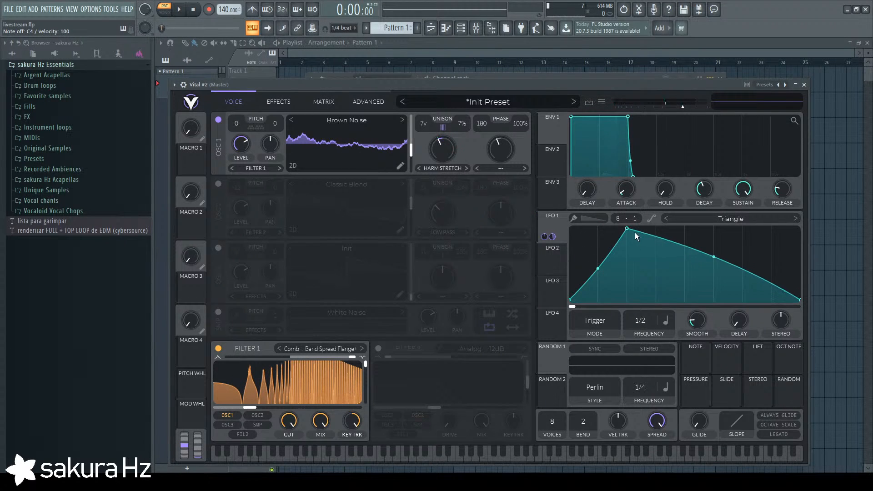
{"action": "left_click_drag", "start_coordinate": [627, 228], "coordinate": [599, 223]}
{"action": "key", "text": "z"}
{"action": "key", "text": "z"}
{"action": "left_click_drag", "start_coordinate": [701, 265], "coordinate": [700, 254]}
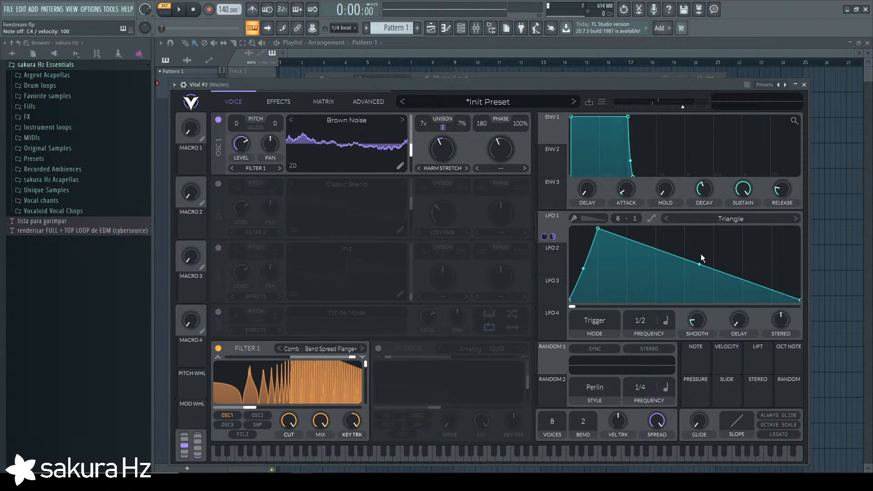
{"action": "key", "text": "z"}
Move LFO 1's peak closer to the middle of its cycle and set its frequency to 1/4.
{"action": "left_click", "coordinate": [549, 228]}
{"action": "left_click_drag", "start_coordinate": [598, 229], "coordinate": [655, 229]}
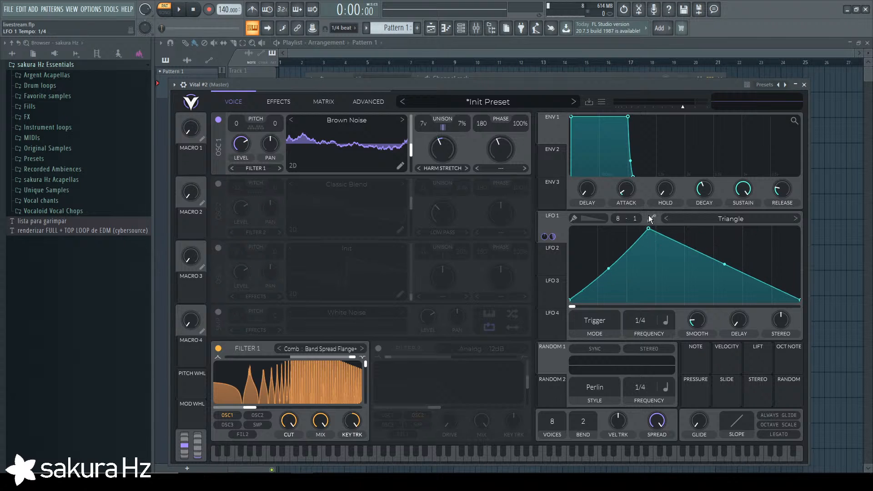
{"action": "key", "text": "z"}
Set LFO 1's mode to Envelope and raise its stereo offset to about 0.23 while playing test notes.
{"action": "left_click", "coordinate": [609, 324]}
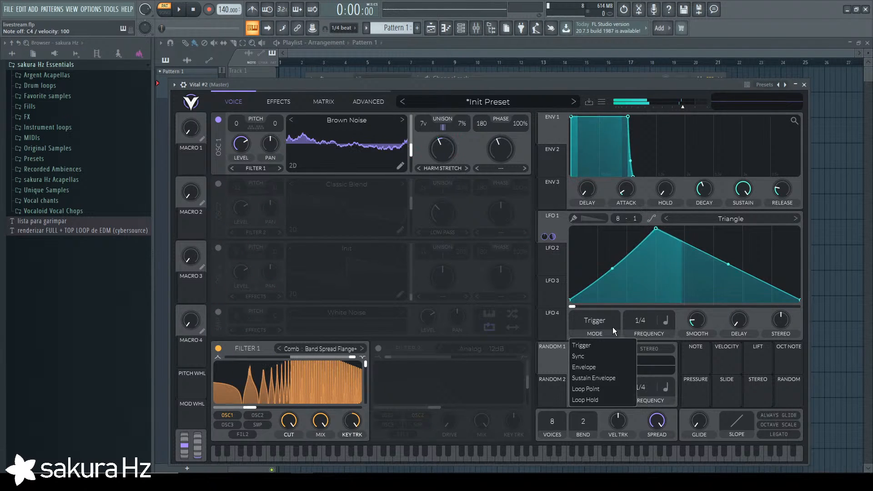
{"action": "left_click", "coordinate": [611, 362]}
{"action": "key", "text": "z"}
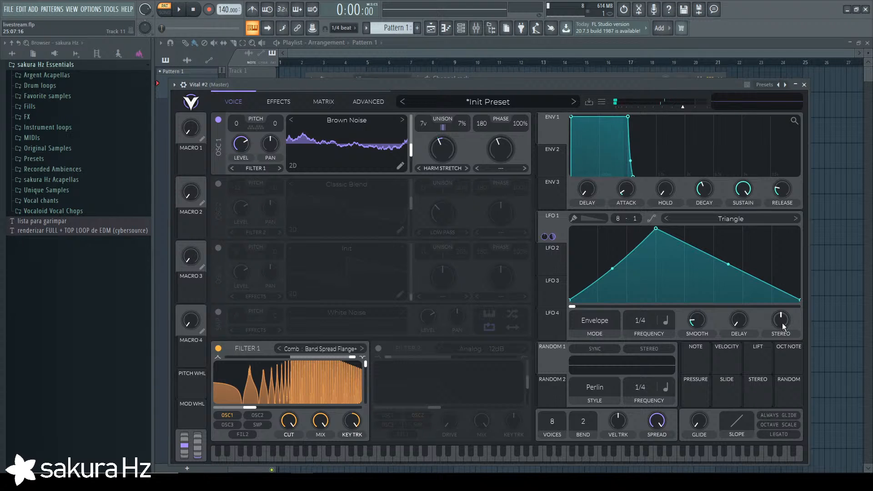
{"action": "key", "text": "z"}
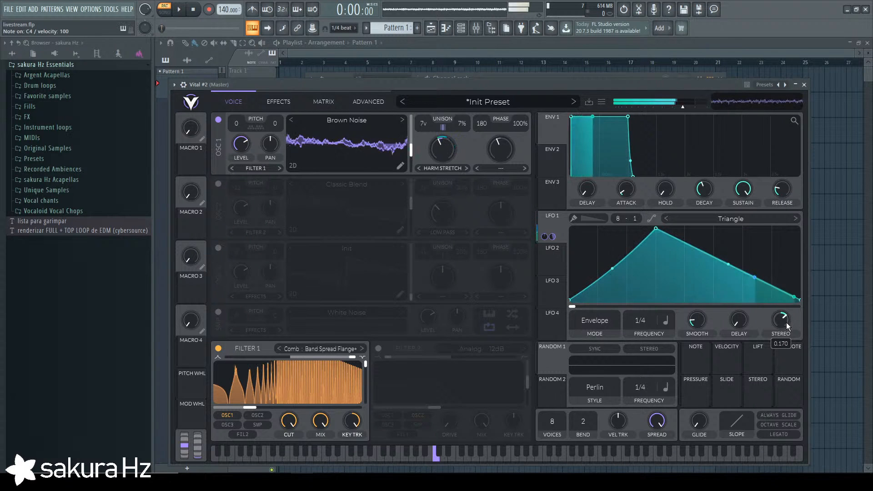
{"action": "left_click_drag", "start_coordinate": [784, 323], "coordinate": [784, 317]}
{"action": "key", "text": "z"}
{"action": "key", "text": "z"}
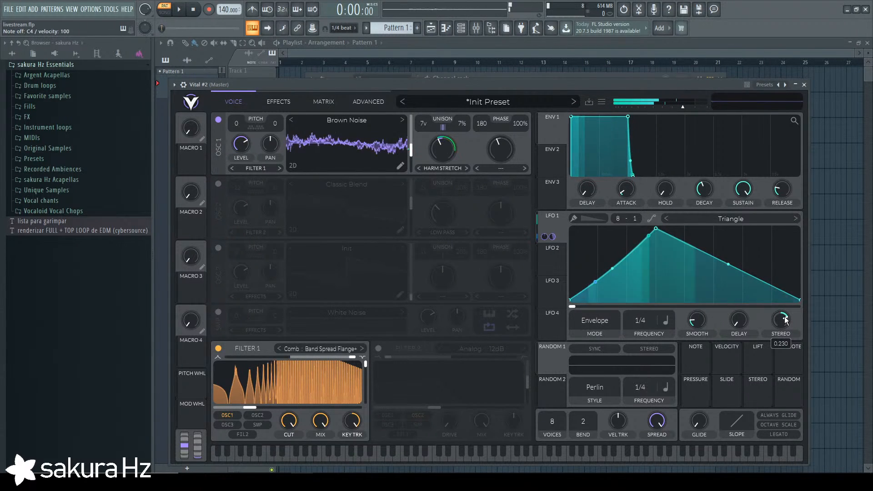
Try an LFO 1 frequency of 1/1 with test notes.
{"action": "key", "text": "z"}
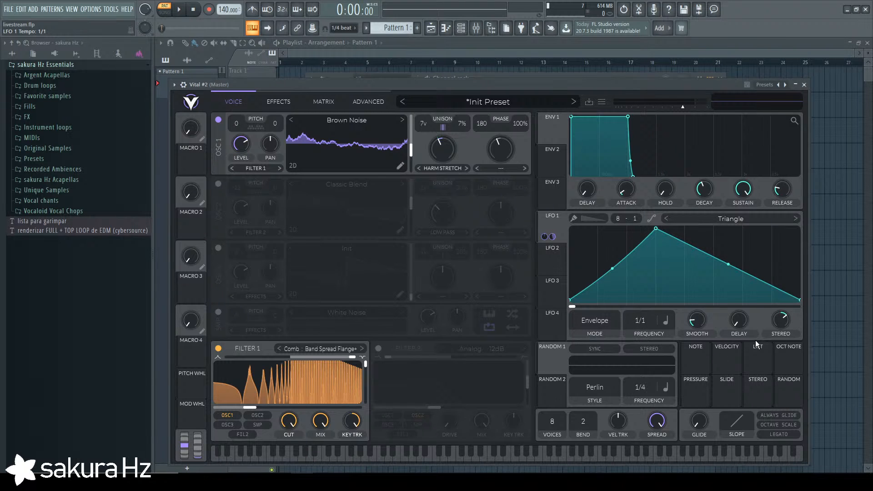
{"action": "key", "text": "z"}
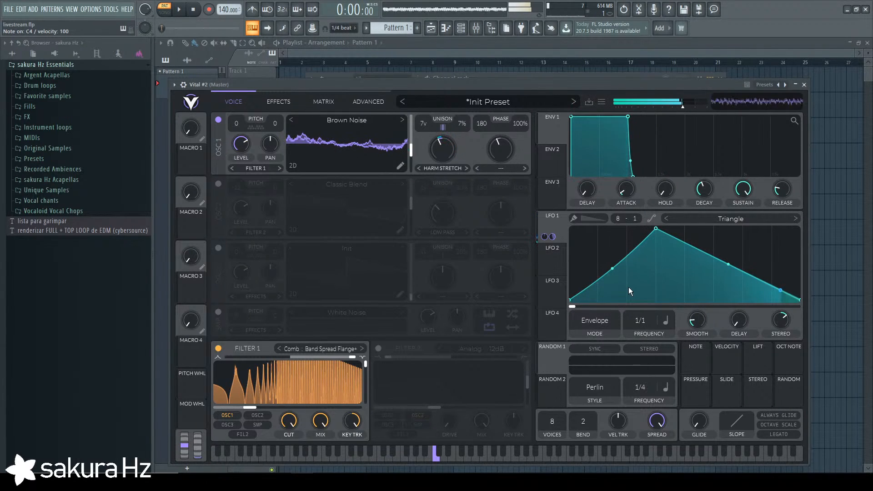
{"action": "key", "text": "z"}
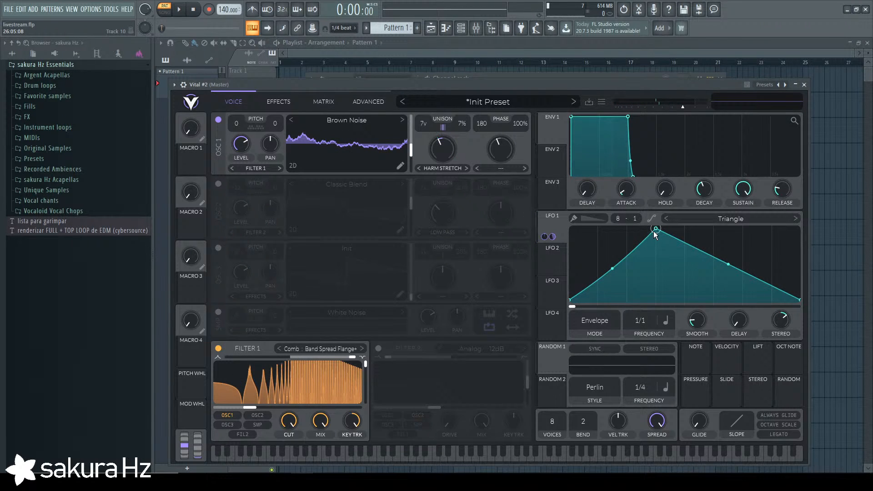
Straighten LFO 1's rising segment, reposition its peak just before the middle, and set its frequency to 1/4.
{"action": "left_click_drag", "start_coordinate": [613, 268], "coordinate": [614, 263]}
{"action": "left_click_drag", "start_coordinate": [656, 233], "coordinate": [629, 228]}
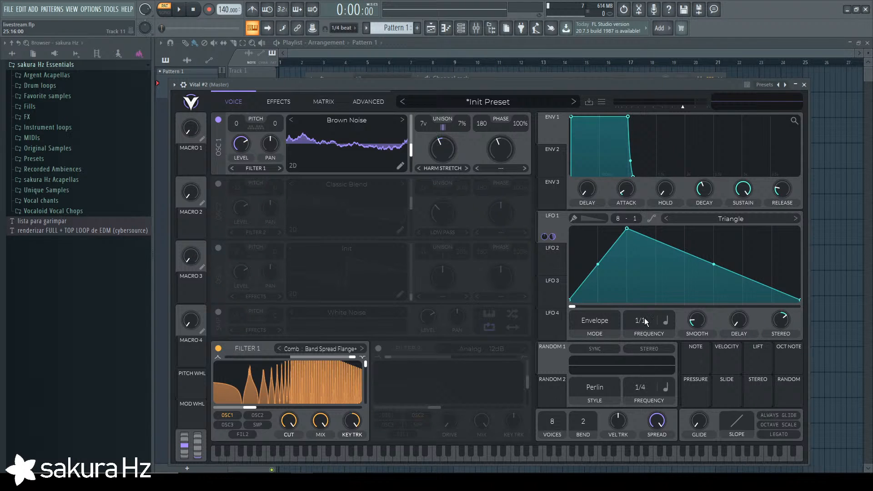
{"action": "scroll", "coordinate": [644, 320], "scroll_direction": "up", "scroll_amount": 1}
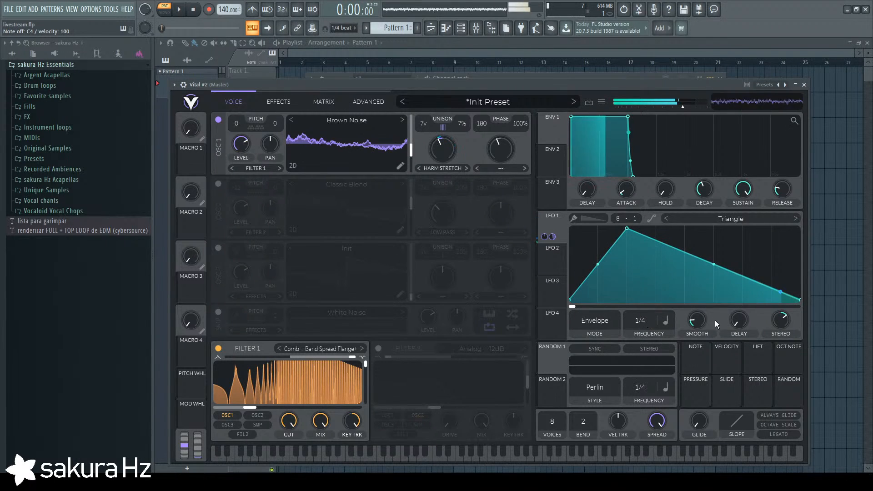
{"action": "left_click_drag", "start_coordinate": [629, 230], "coordinate": [655, 225]}
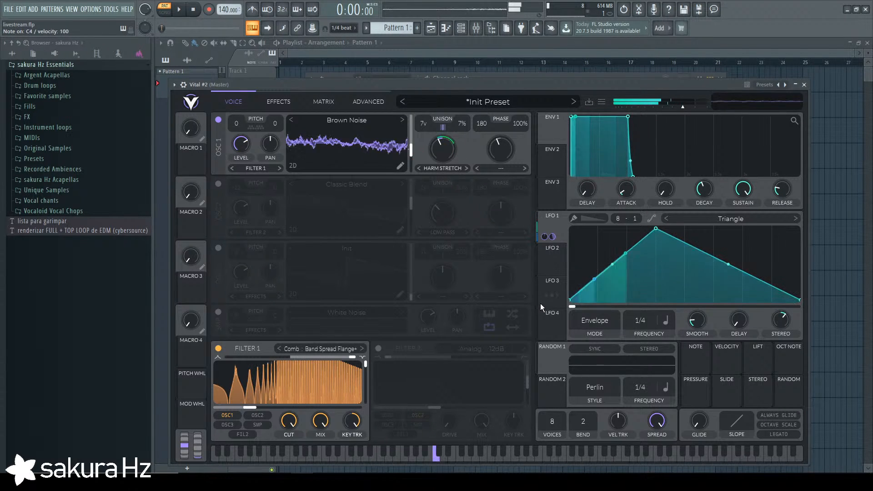
Turn on oscillator 2, lower its level to minimum, and modulate that level with LFO 1 at about 0.73.
{"action": "left_click", "coordinate": [218, 184]}
{"action": "left_click", "coordinate": [218, 184]}
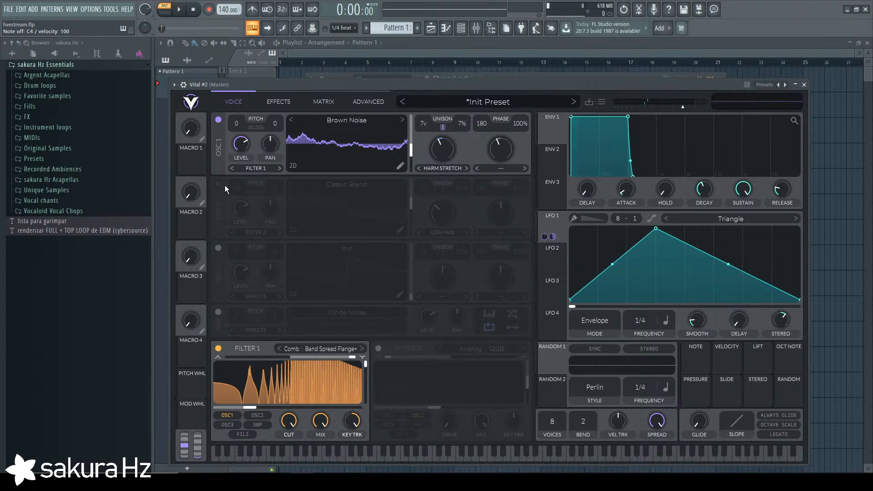
{"action": "left_click", "coordinate": [219, 184]}
{"action": "left_click_drag", "start_coordinate": [241, 207], "coordinate": [242, 248]}
{"action": "left_click_drag", "start_coordinate": [548, 221], "coordinate": [241, 211]}
{"action": "left_click_drag", "start_coordinate": [244, 231], "coordinate": [244, 242]}
{"action": "key", "text": "z"}
{"action": "key", "text": "z"}
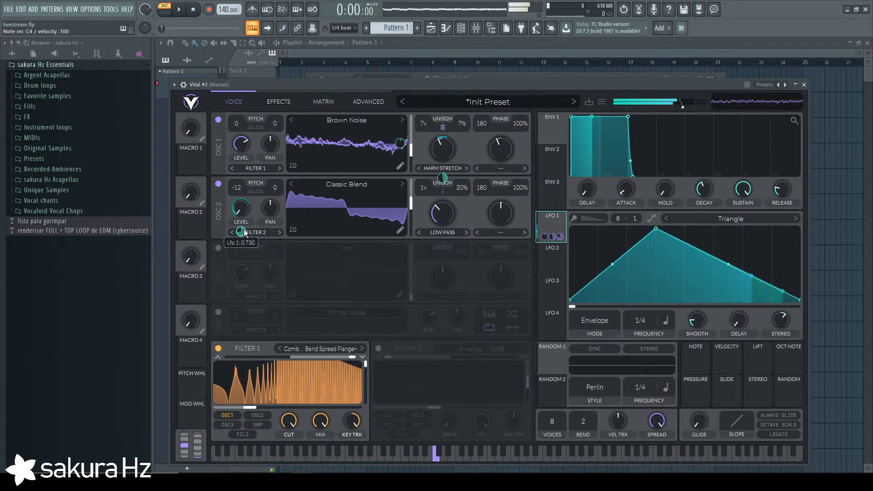
Compare oscillator 2 and oscillator 1 by playing each one alone.
{"action": "left_click", "coordinate": [218, 184]}
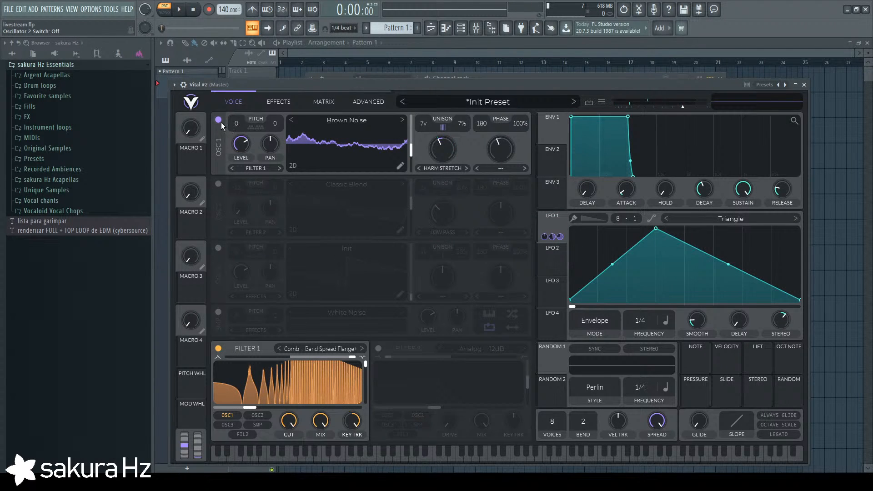
{"action": "left_click", "coordinate": [221, 122]}
{"action": "left_click", "coordinate": [221, 184]}
{"action": "key", "text": "z"}
{"action": "left_click", "coordinate": [221, 183]}
{"action": "left_click", "coordinate": [219, 121]}
{"action": "key", "text": "z"}
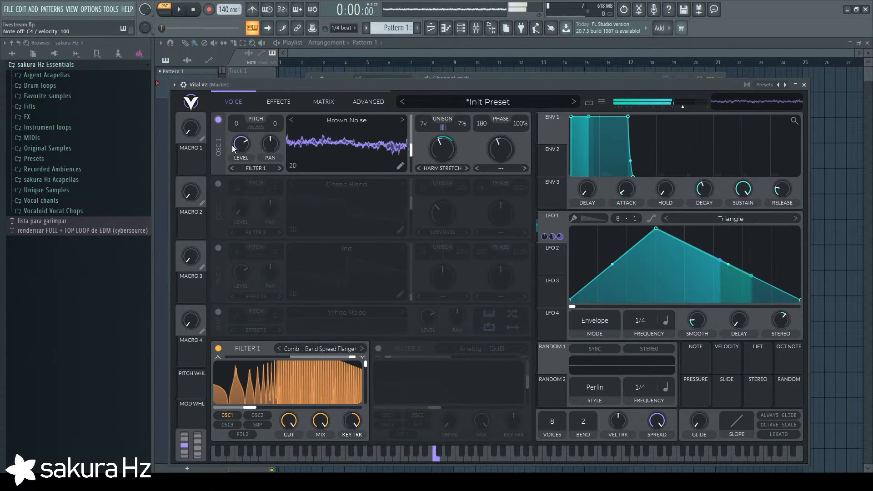
Lower oscillator 1's level to minimum and modulate it with LFO 1, testing alongside oscillator 2 before turning oscillator 2 off.
{"action": "left_click_drag", "start_coordinate": [232, 148], "coordinate": [449, 335]}
{"action": "left_click_drag", "start_coordinate": [551, 230], "coordinate": [242, 173]}
{"action": "left_click", "coordinate": [218, 183]}
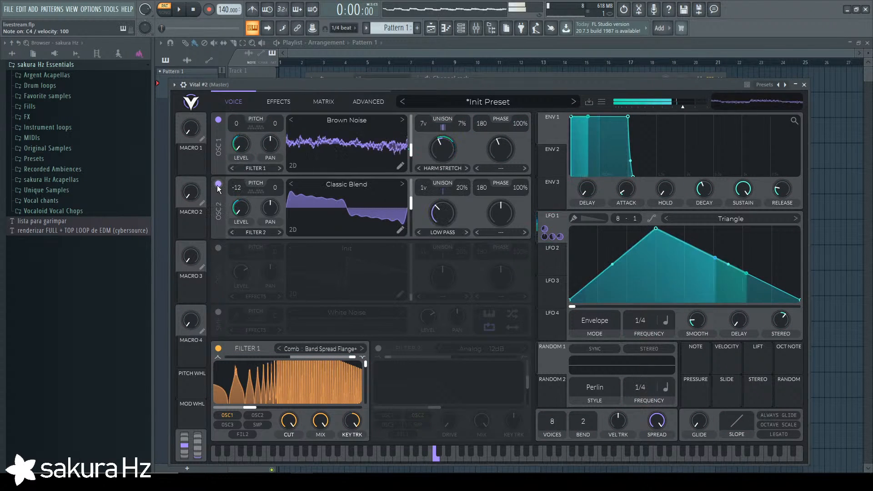
{"action": "key", "text": "z"}
{"action": "key", "text": "z"}
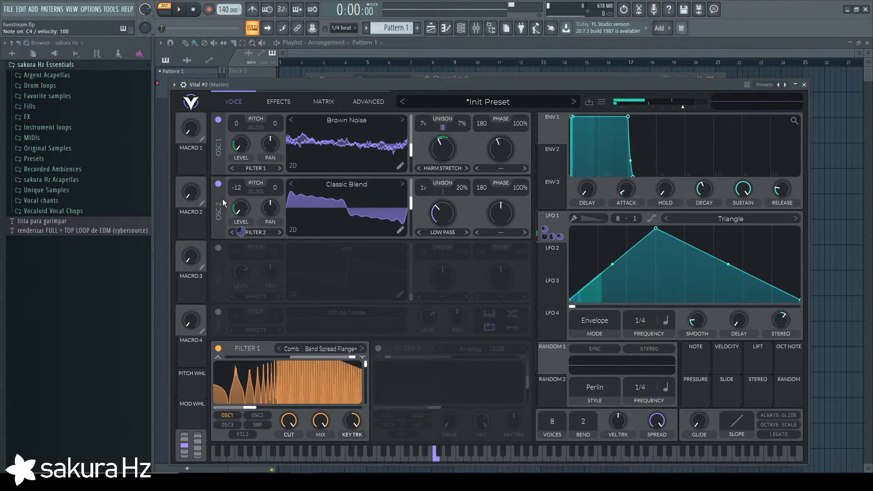
{"action": "left_click", "coordinate": [219, 184]}
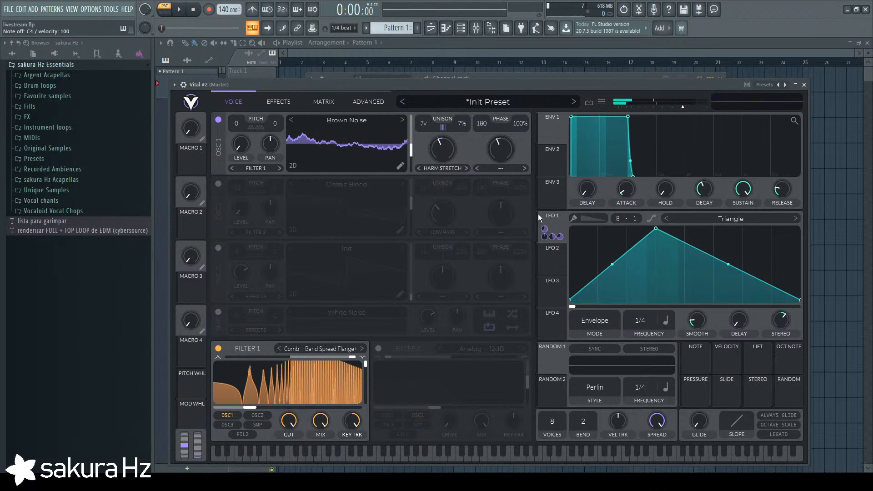
Reset oscillator 1's level to 0.5, disconnect LFO 1 from it, and play a test note.
{"action": "right_click", "coordinate": [245, 143]}
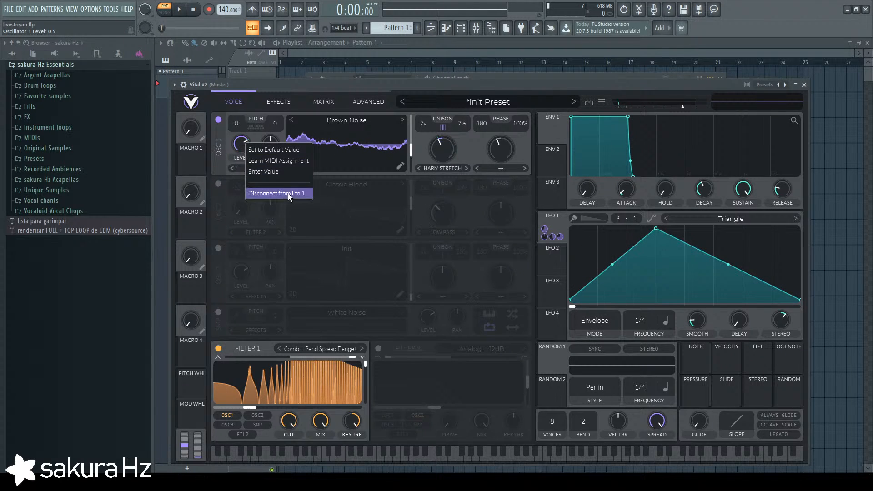
{"action": "left_click", "coordinate": [280, 191]}
{"action": "key", "text": "z"}
Turn on oscillator 2, raise its base level, set that level's LFO 1 modulation to 0.270, and switch the oscillator back off.
{"action": "left_click", "coordinate": [218, 183]}
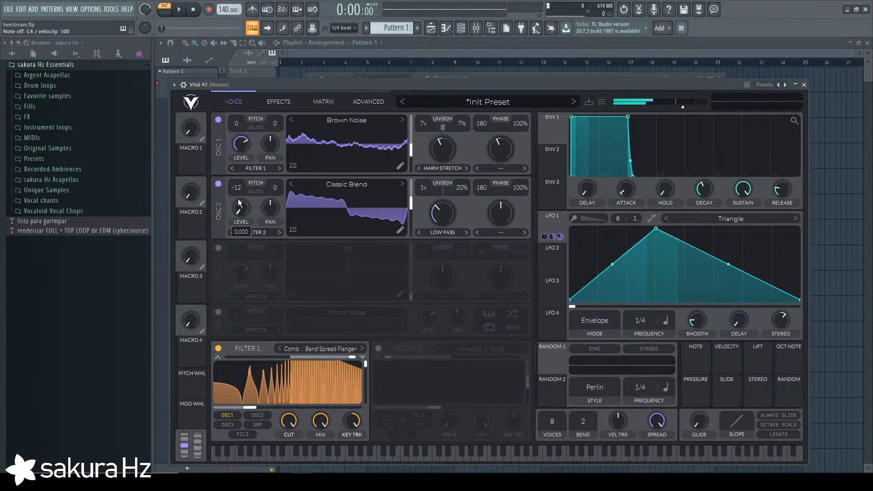
{"action": "double_click", "coordinate": [239, 203]}
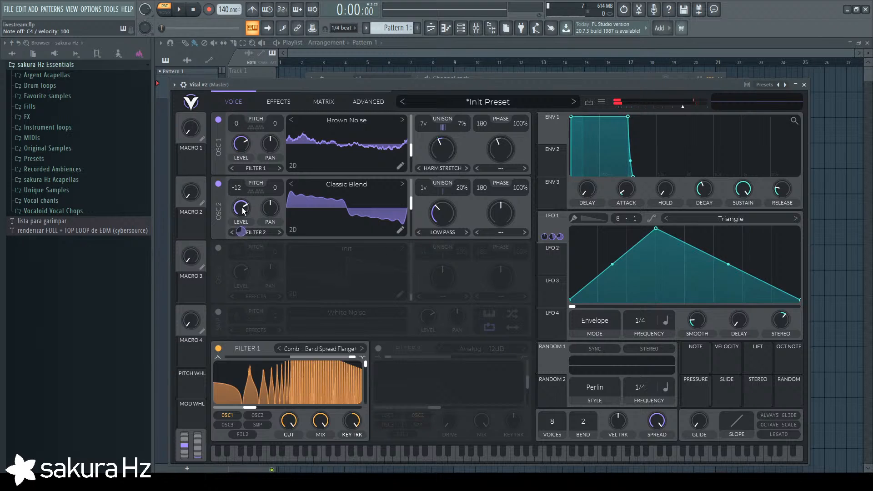
{"action": "mouse_move", "coordinate": [241, 232]}
{"action": "left_mouse_down"}
{"action": "mouse_move", "coordinate": [241, 223]}
{"action": "mouse_move", "coordinate": [245, 236]}
{"action": "left_mouse_up"}
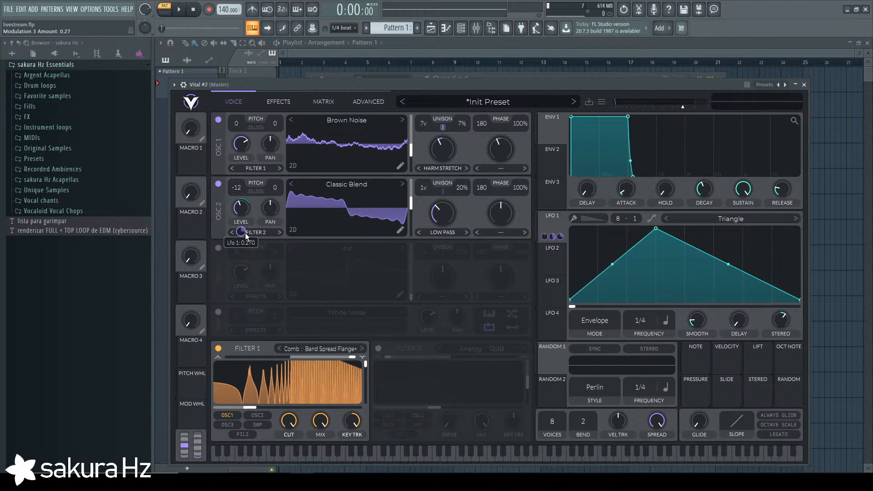
{"action": "left_click", "coordinate": [219, 183]}
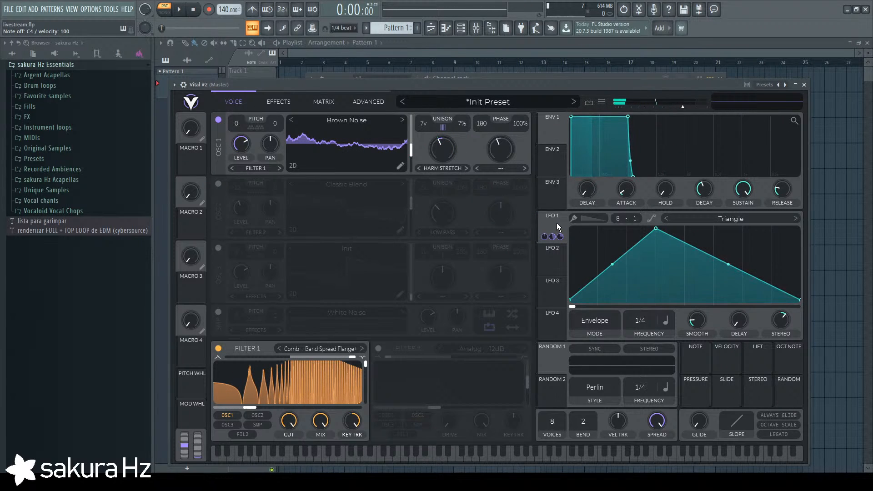
Modulate filter 1's resonance with LFO 1 at 0.190 and lower the base resonance, playing notes to test.
{"action": "left_click_drag", "start_coordinate": [556, 223], "coordinate": [333, 466]}
{"action": "mouse_move", "coordinate": [373, 382]}
{"action": "left_mouse_down"}
{"action": "mouse_move", "coordinate": [364, 369]}
{"action": "mouse_move", "coordinate": [366, 377]}
{"action": "left_mouse_up"}
{"action": "mouse_move", "coordinate": [355, 382]}
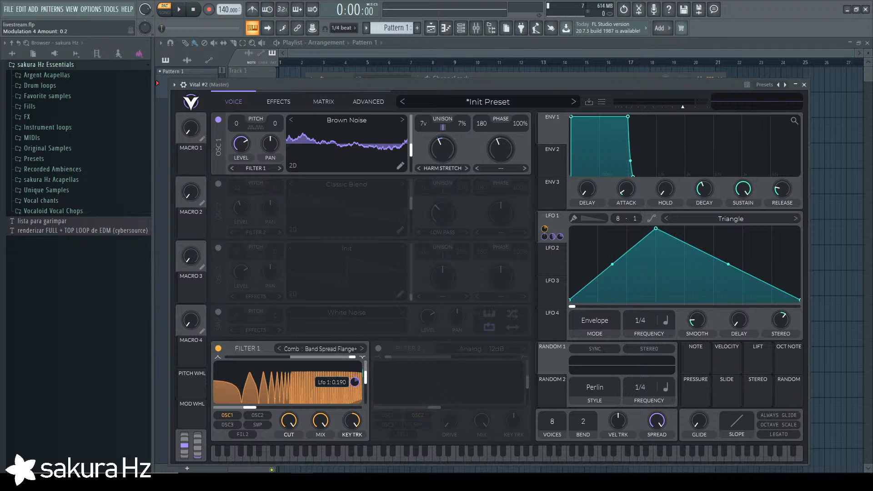
{"action": "key", "text": "z"}
{"action": "key", "text": "z"}
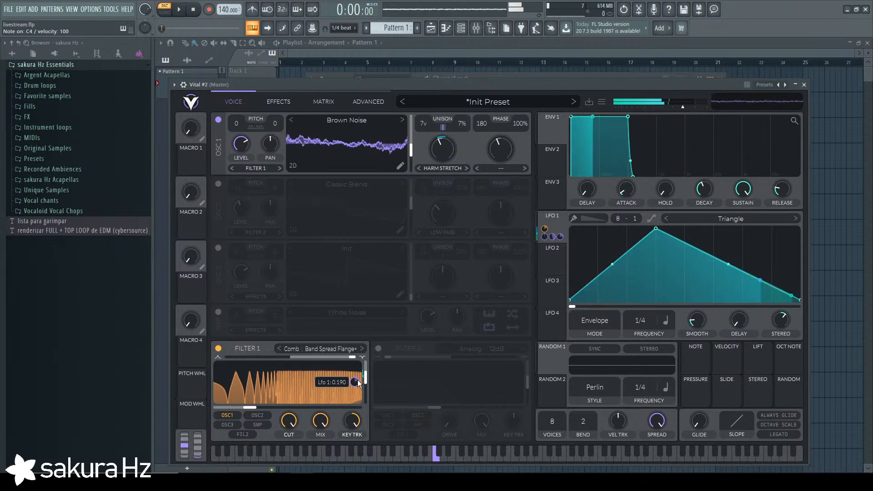
Raise filter 1's resonance to about 94% and set its LFO 1 modulation amount to 0.160 while playing notes.
{"action": "mouse_move", "coordinate": [368, 371]}
{"action": "left_mouse_down"}
{"action": "mouse_move", "coordinate": [364, 359]}
{"action": "mouse_move", "coordinate": [367, 370]}
{"action": "left_mouse_up"}
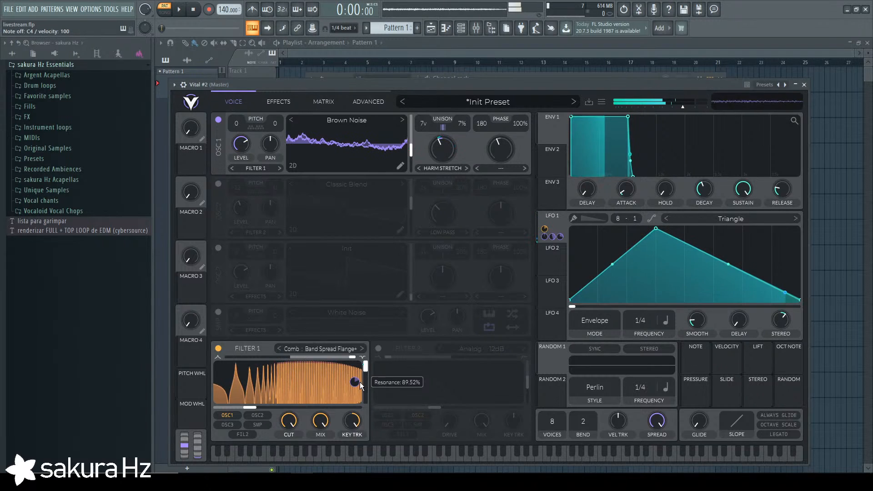
{"action": "mouse_move", "coordinate": [359, 382]}
{"action": "key", "text": "z"}
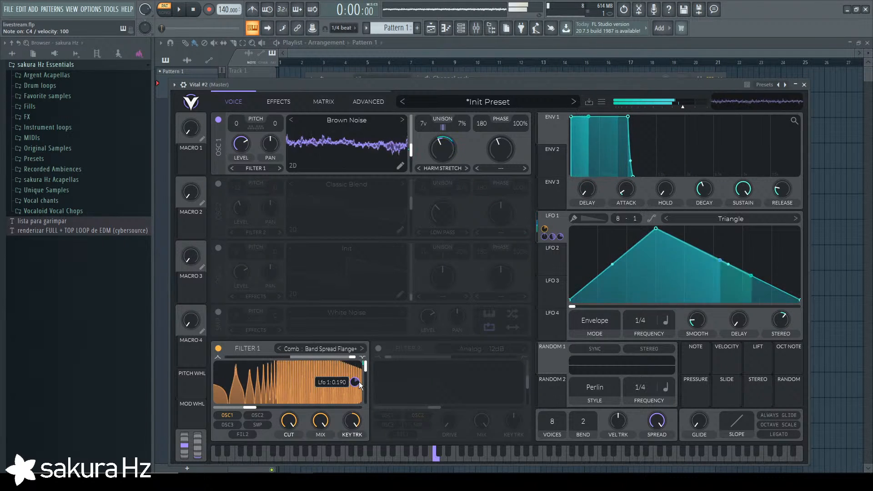
{"action": "key", "text": "z"}
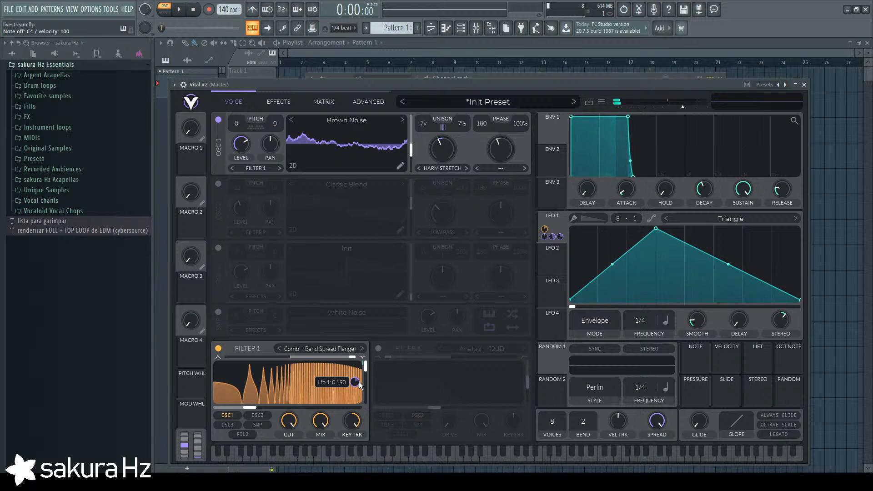
{"action": "key", "text": "z"}
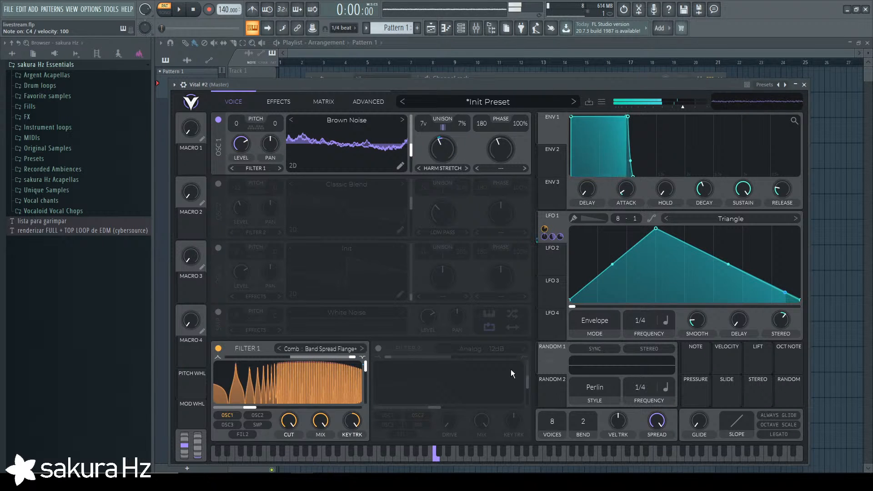
{"action": "key", "text": "z"}
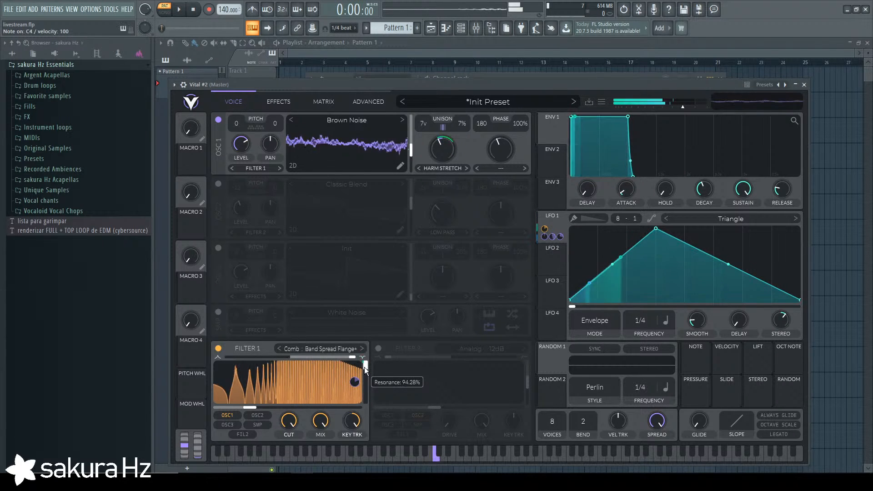
{"action": "left_click_drag", "start_coordinate": [354, 381], "coordinate": [355, 385]}
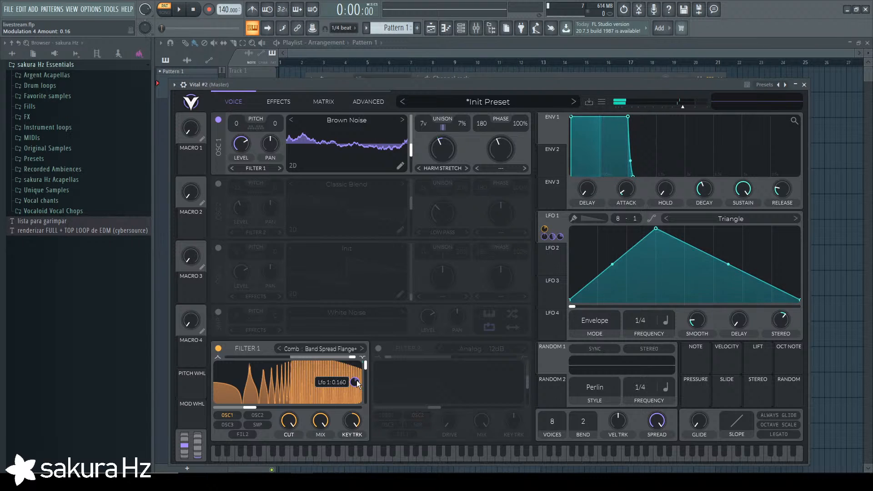
{"action": "key", "text": "z"}
Try modulating filter 1's cutoff with LFO 1 at about 1.790, bypass the modulation, and remove it.
{"action": "left_click_drag", "start_coordinate": [551, 225], "coordinate": [287, 398]}
{"action": "key", "text": "z"}
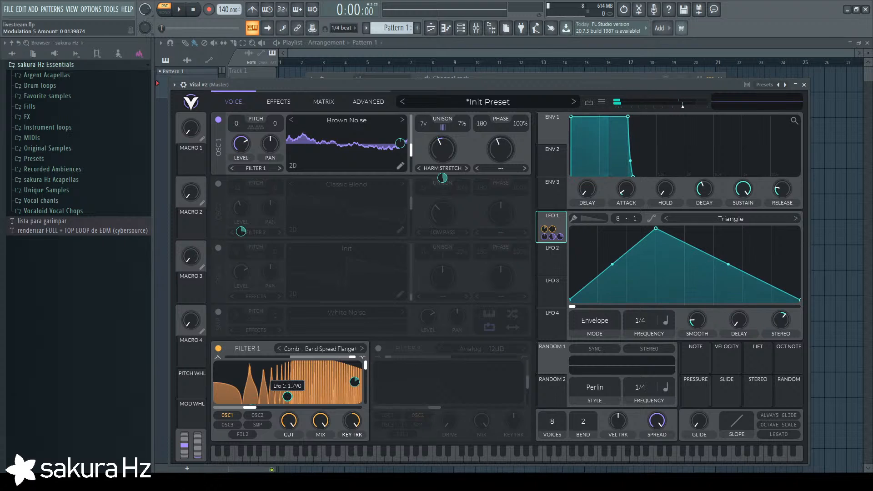
{"action": "key", "text": "z"}
{"action": "right_click", "coordinate": [288, 397]}
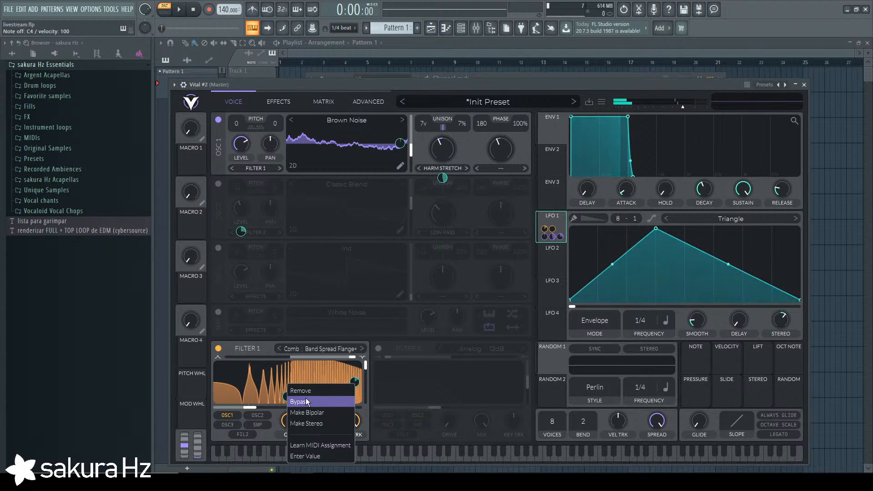
{"action": "left_click", "coordinate": [305, 401]}
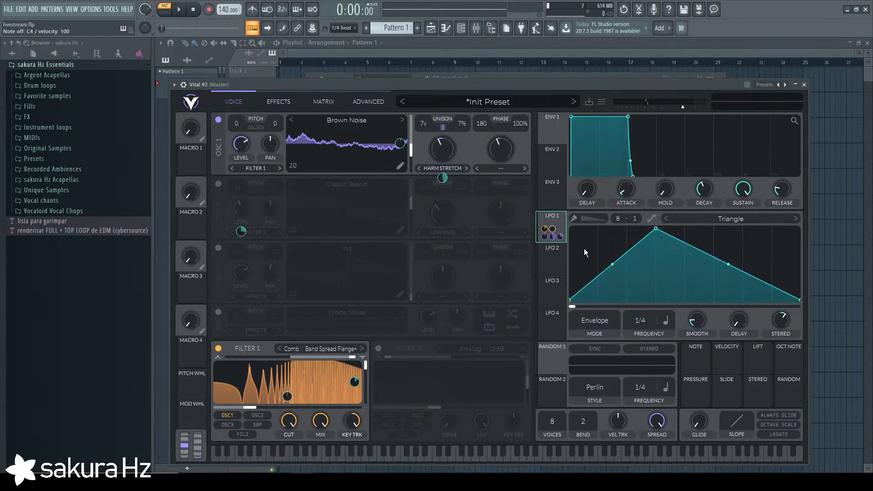
{"action": "right_click", "coordinate": [287, 399]}
{"action": "left_click", "coordinate": [300, 392]}
Try modulating filter 1's Cut control with LFO 1, play several notes, and remove the modulation.
{"action": "left_click_drag", "start_coordinate": [551, 228], "coordinate": [292, 460]}
{"action": "key", "text": "z"}
{"action": "key", "text": "z"}
{"action": "key", "text": "z"}
{"action": "key", "text": "z"}
{"action": "key", "text": "z"}
{"action": "right_click", "coordinate": [291, 445]}
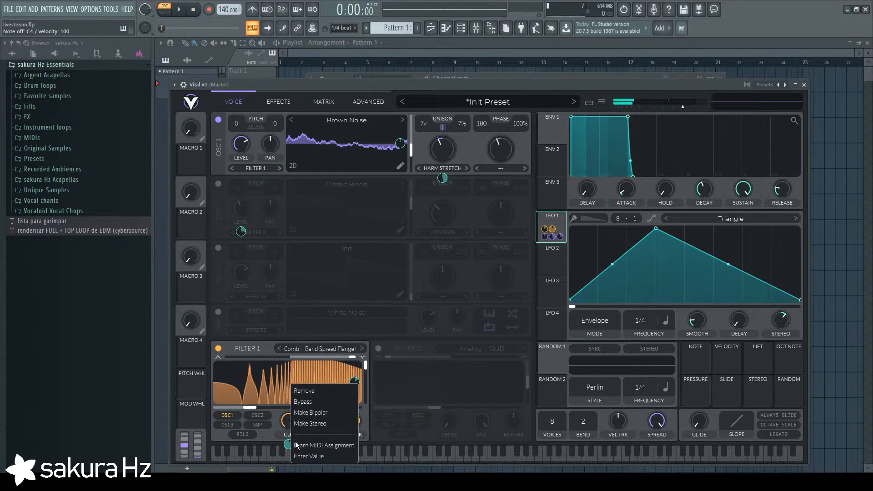
{"action": "left_click", "coordinate": [328, 398]}
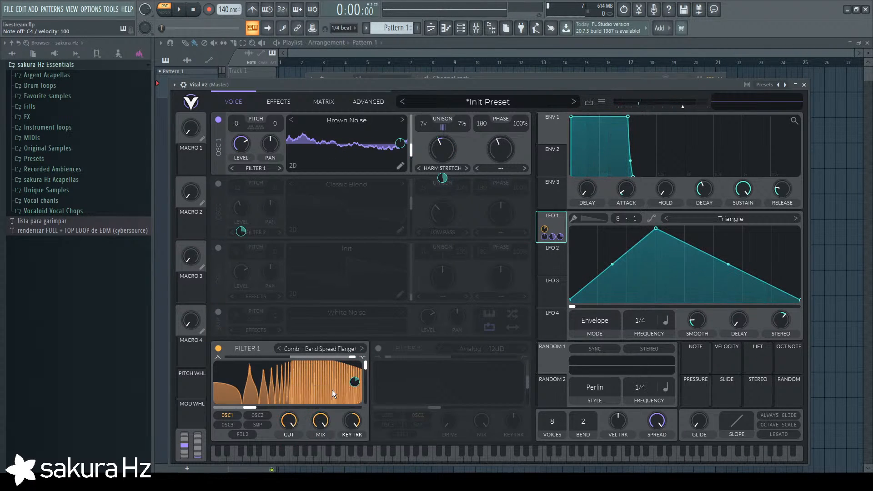
Glance at the effects page and try the Sync distortion type on oscillator 1 with an adjusted amount.
{"action": "left_click", "coordinate": [293, 98]}
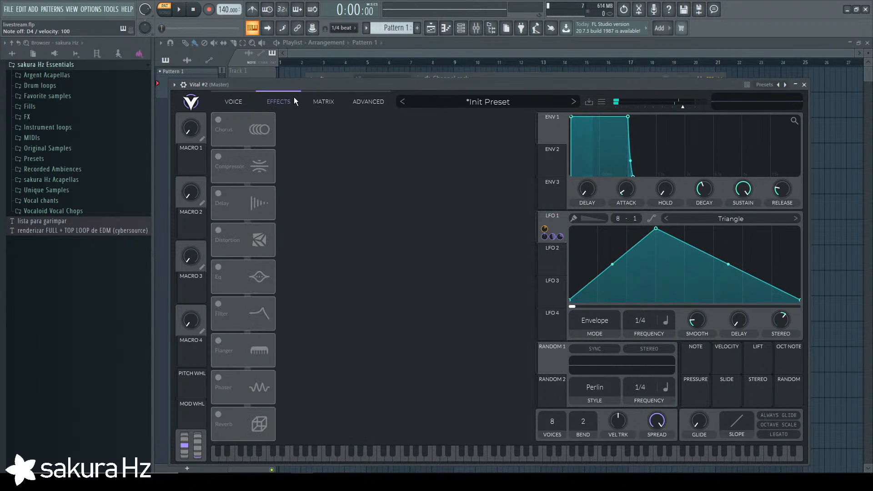
{"action": "left_click", "coordinate": [230, 99]}
{"action": "left_click", "coordinate": [503, 169]}
{"action": "left_click", "coordinate": [503, 201]}
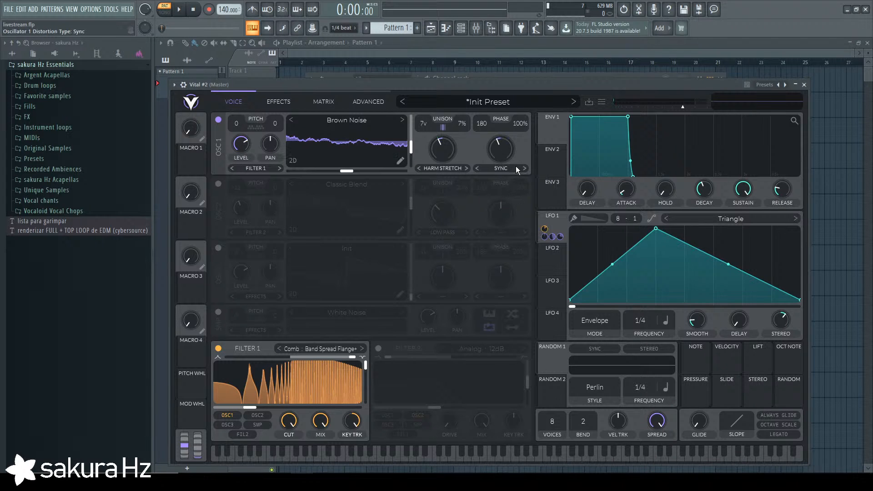
{"action": "mouse_move", "coordinate": [506, 154]}
{"action": "left_mouse_down"}
{"action": "mouse_move", "coordinate": [510, 101]}
{"action": "mouse_move", "coordinate": [511, 139]}
{"action": "left_mouse_up"}
Audition RM Osc 3, RM Osc 2 and Pulse as oscillator 1's distortion type, raising the distortion amount.
{"action": "left_click", "coordinate": [516, 169]}
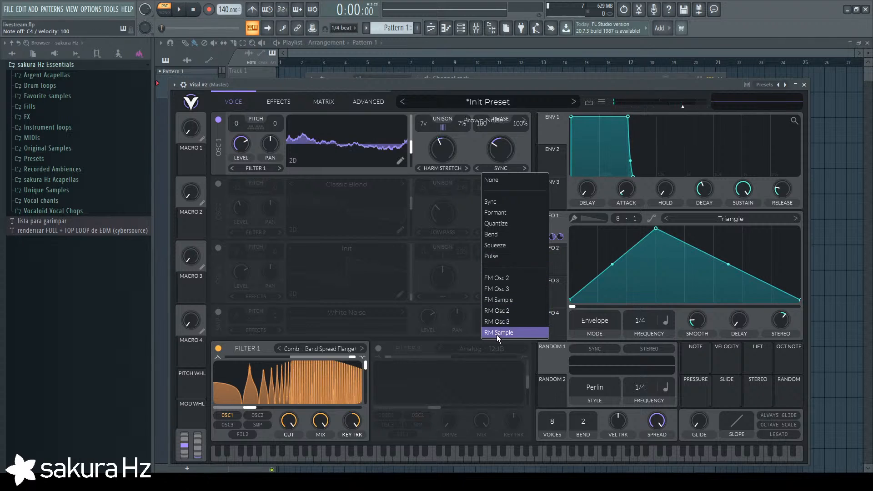
{"action": "left_click", "coordinate": [496, 321]}
{"action": "left_click", "coordinate": [477, 168]}
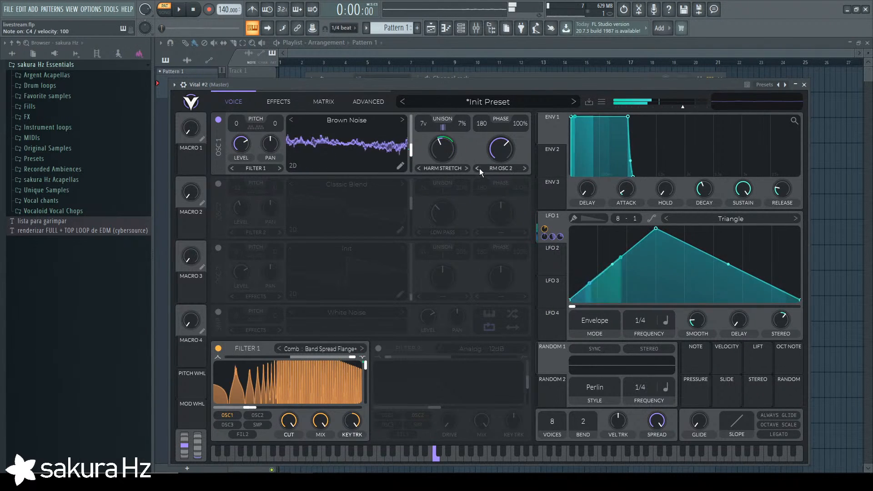
{"action": "left_click", "coordinate": [497, 167]}
{"action": "left_click", "coordinate": [499, 254]}
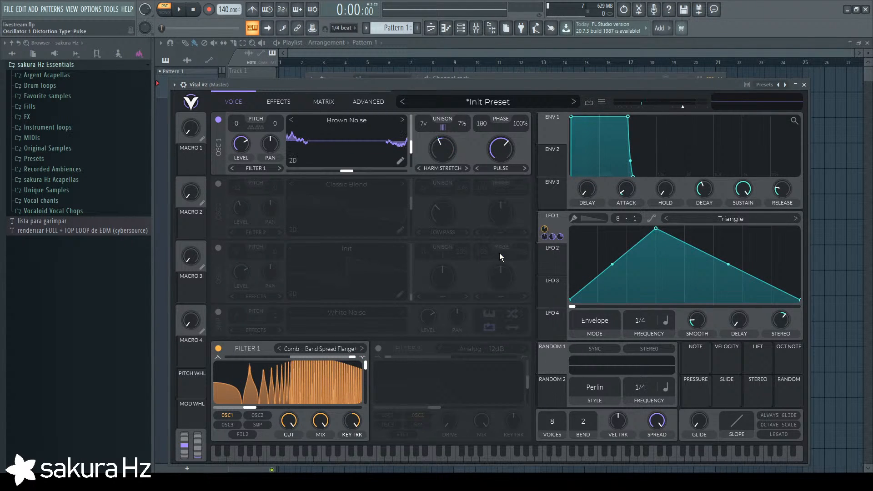
{"action": "left_click_drag", "start_coordinate": [500, 150], "coordinate": [504, 83]}
Audition the Squeeze, Bend and Quantize distortion types on oscillator 1, briefly trying the Inharmonic spectral morph before restoring Harmonic Stretch.
{"action": "left_click", "coordinate": [477, 168]}
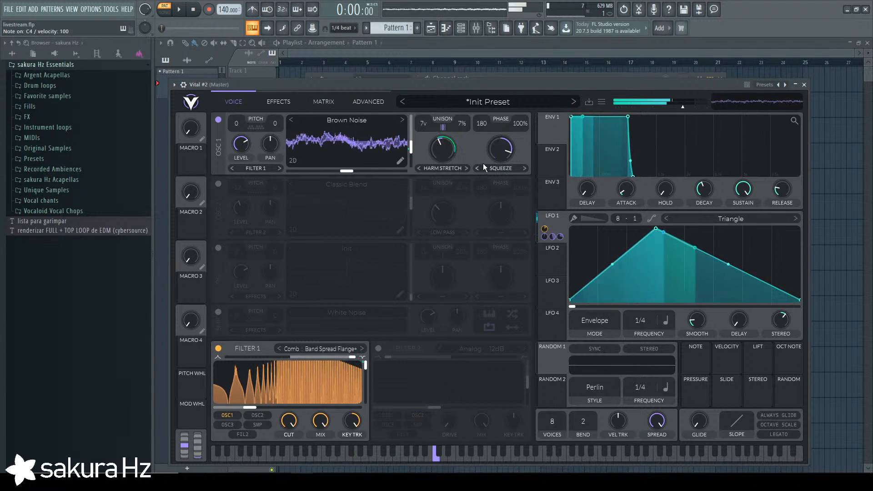
{"action": "left_click", "coordinate": [466, 168]}
{"action": "left_click", "coordinate": [478, 167]}
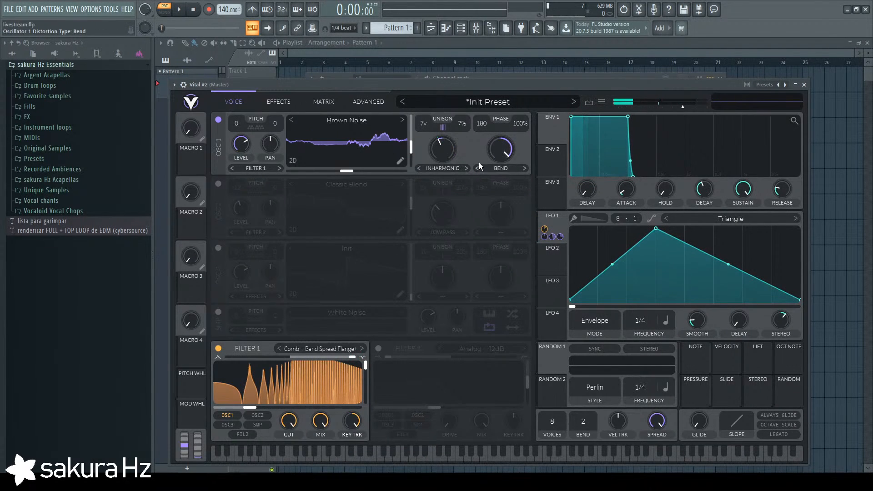
{"action": "left_click", "coordinate": [419, 168]}
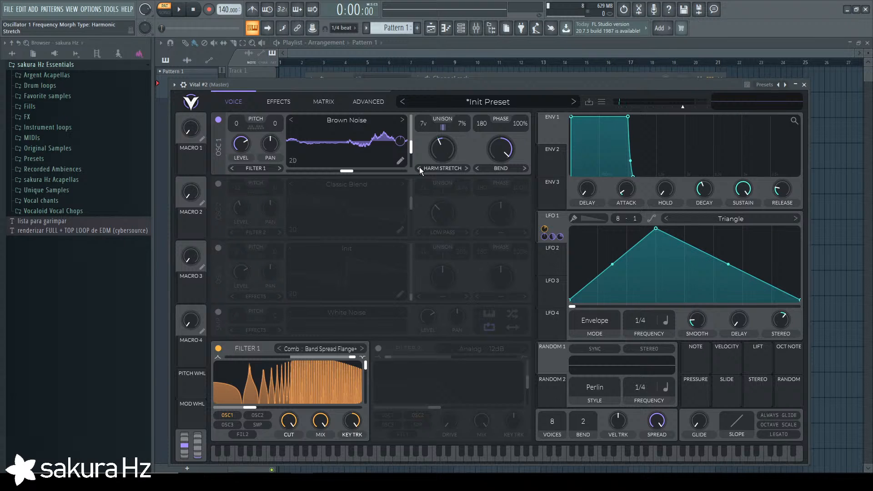
{"action": "double_click", "coordinate": [511, 153]}
{"action": "left_click_drag", "start_coordinate": [510, 156], "coordinate": [504, 68]}
{"action": "left_click", "coordinate": [476, 169]}
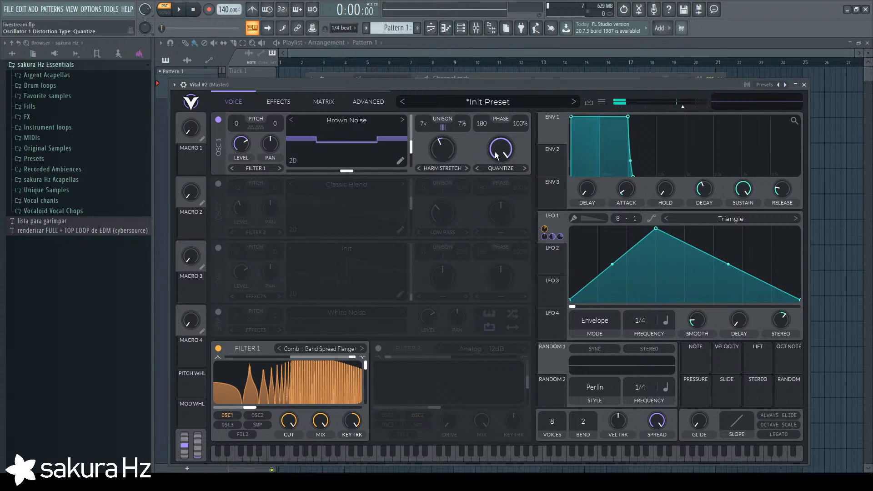
{"action": "mouse_move", "coordinate": [496, 152]}
{"action": "left_mouse_down"}
{"action": "mouse_move", "coordinate": [495, 228]}
{"action": "mouse_move", "coordinate": [504, 143]}
{"action": "left_mouse_up"}
Set oscillator 1's distortion type to Formant, sweep its amount, and reset the amount to 50%.
{"action": "left_click", "coordinate": [477, 168]}
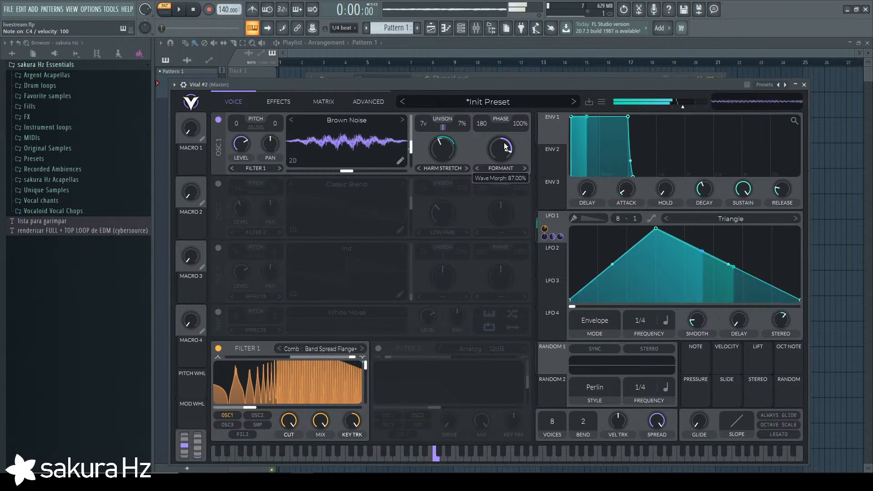
{"action": "double_click", "coordinate": [505, 144]}
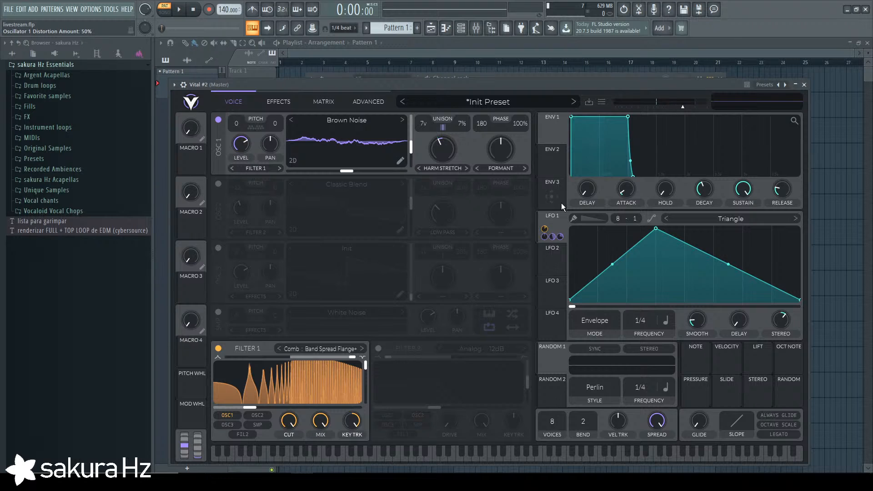
{"action": "mouse_move", "coordinate": [504, 142]}
{"action": "left_mouse_down"}
{"action": "mouse_move", "coordinate": [505, 122]}
{"action": "mouse_move", "coordinate": [506, 151]}
{"action": "left_mouse_up"}
{"action": "double_click", "coordinate": [505, 151]}
Assign Macro 1 to oscillator 1's Formant amount, raise the macro to 1.000, and move the Vital window slightly up.
{"action": "left_click_drag", "start_coordinate": [200, 152], "coordinate": [504, 194]}
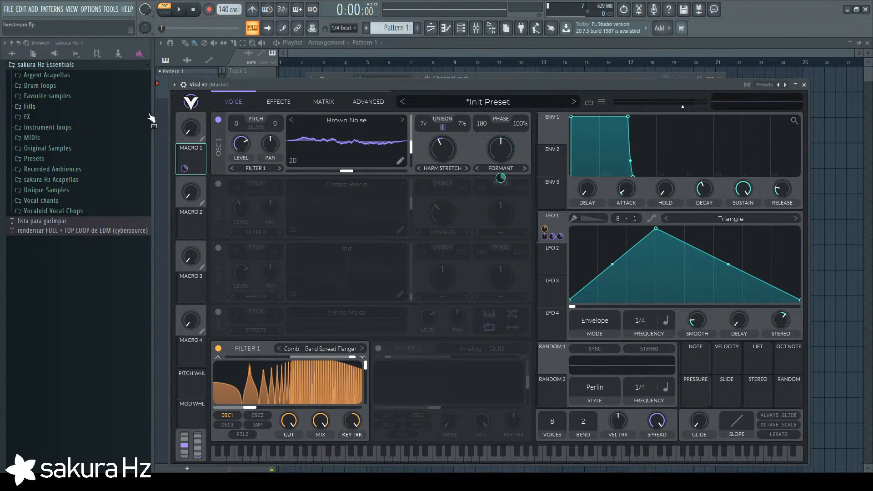
{"action": "left_click", "coordinate": [190, 128]}
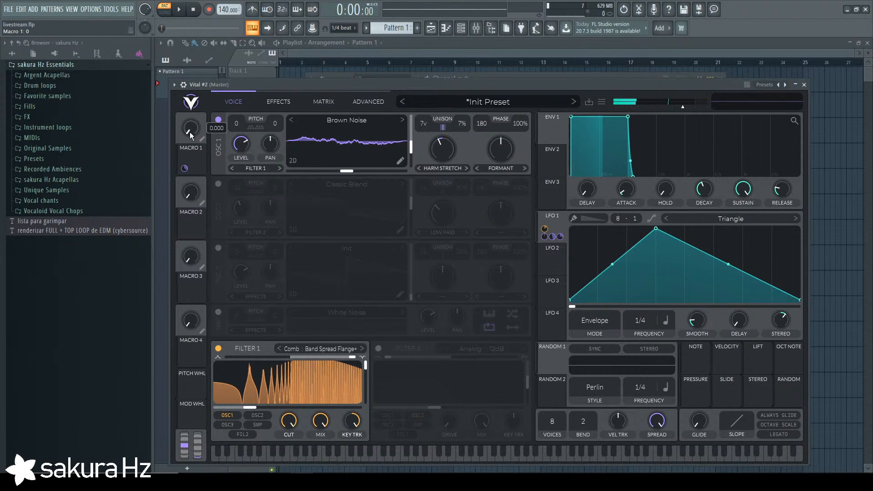
{"action": "left_click_drag", "start_coordinate": [193, 135], "coordinate": [195, 68]}
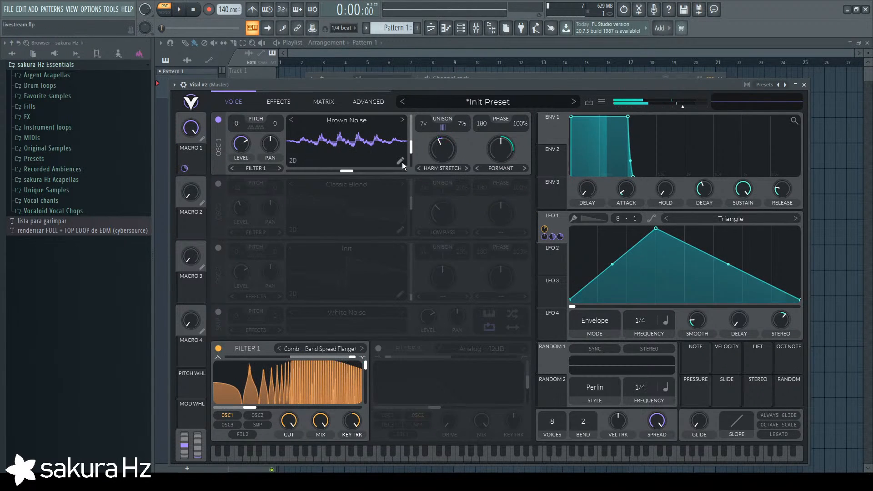
{"action": "left_click_drag", "start_coordinate": [195, 132], "coordinate": [195, 69]}
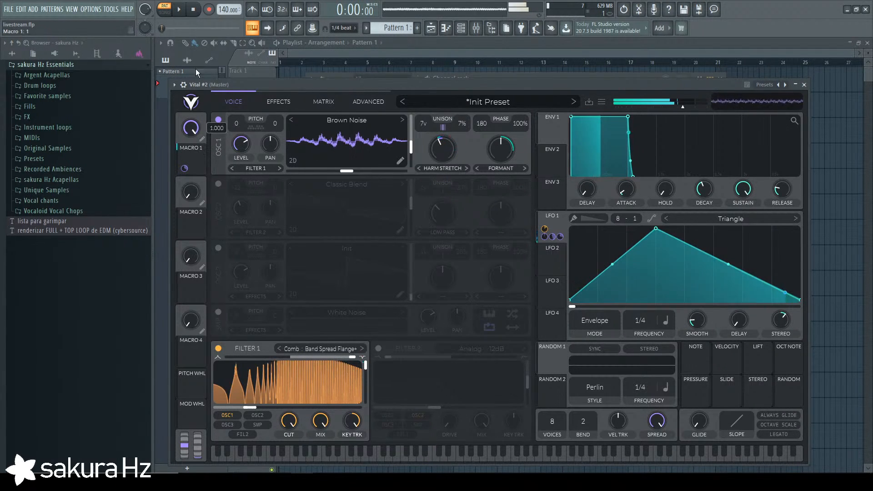
{"action": "mouse_move", "coordinate": [186, 170]}
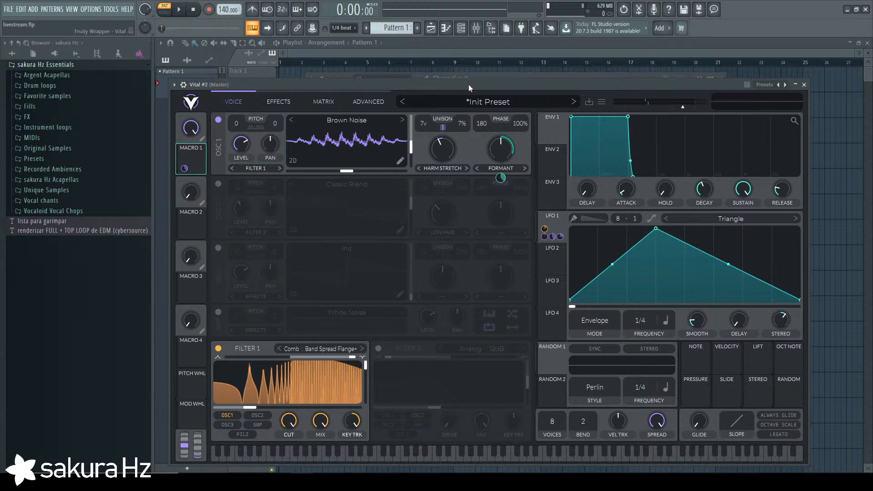
{"action": "left_click_drag", "start_coordinate": [468, 83], "coordinate": [470, 64]}
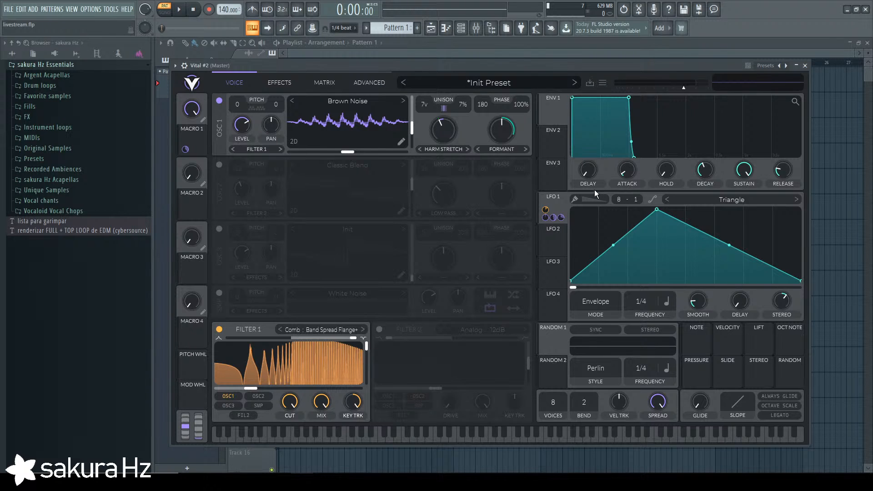
Set Macro 1's modulation of oscillator 1's Formant amount to 0.360 and audition the note.
{"action": "key", "text": "z"}
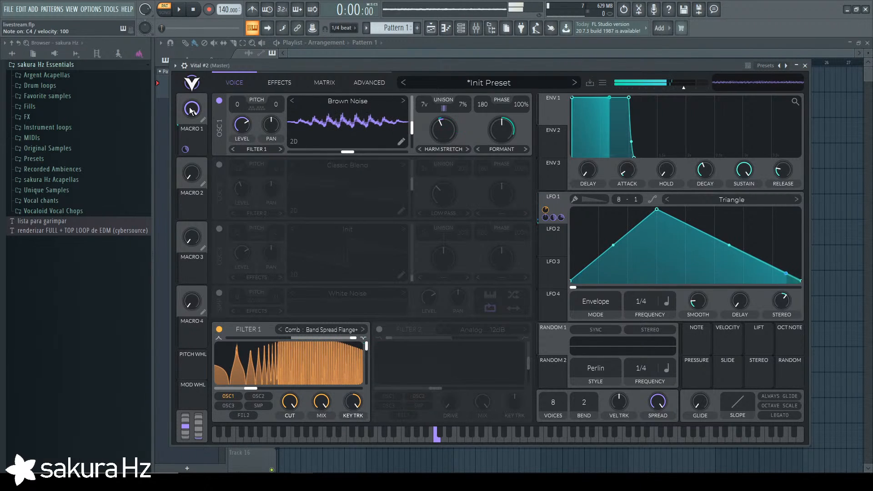
{"action": "key", "text": "z"}
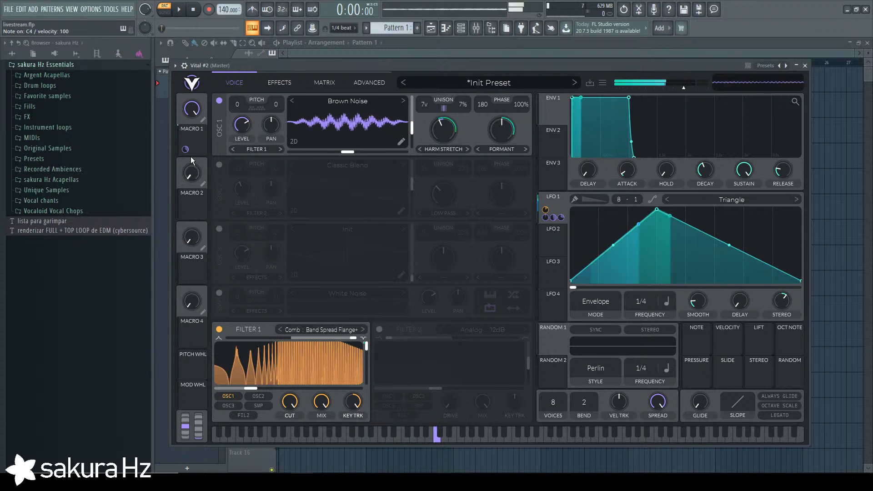
{"action": "left_click_drag", "start_coordinate": [185, 149], "coordinate": [184, 154]}
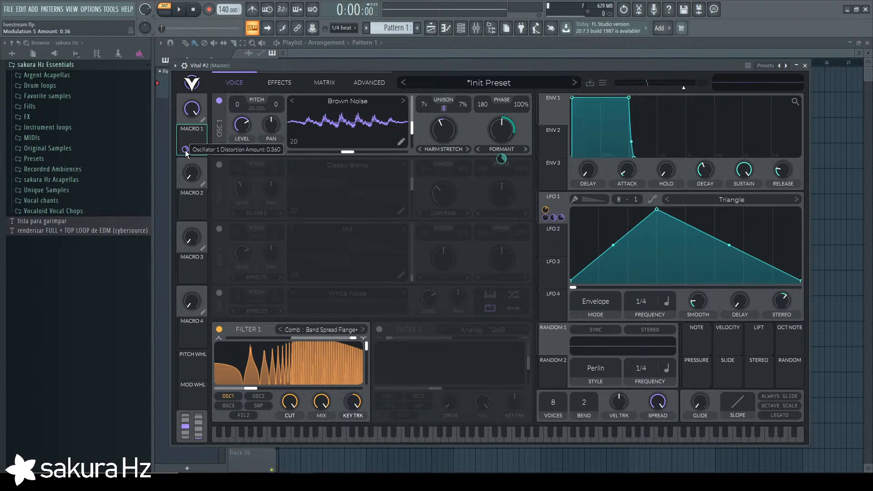
{"action": "key", "text": "z"}
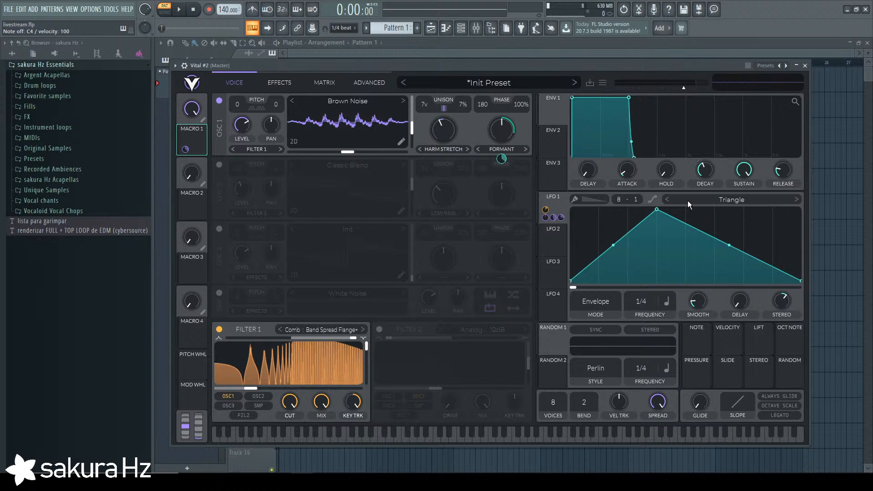
{"action": "key", "text": "z"}
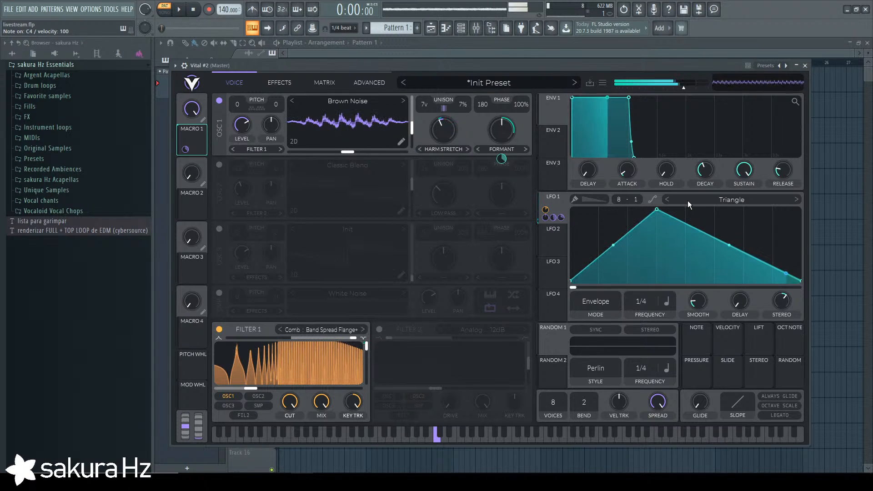
Enable oscillator 2 with its Classic Blend wavetable and turn oscillator 1 off to hear it alone.
{"action": "left_click", "coordinate": [219, 165]}
{"action": "key", "text": "z"}
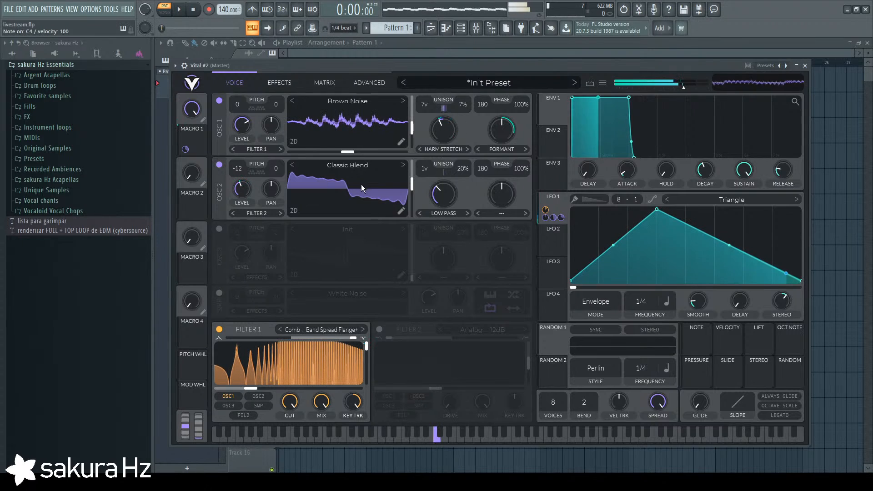
{"action": "left_click", "coordinate": [218, 100]}
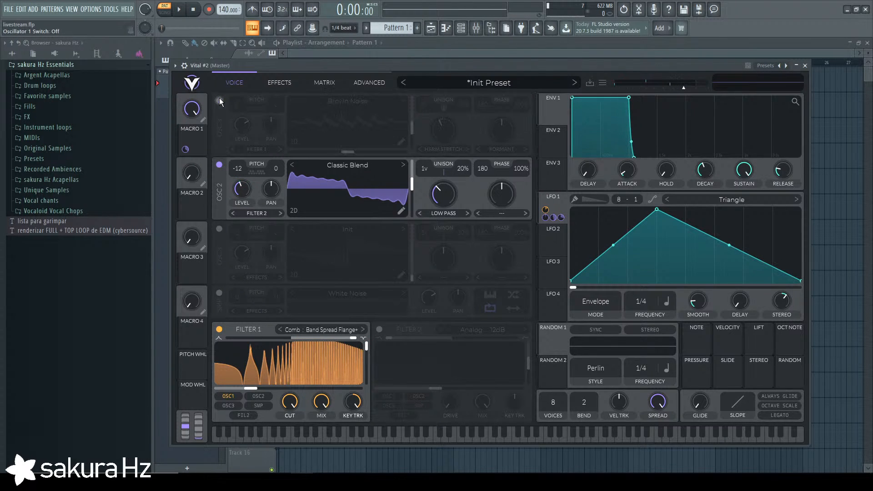
{"action": "key", "text": "z"}
Enable Filter 2 and set its cutoff to about 668.5 Hz with about 16.3% resonance while auditioning oscillator 2.
{"action": "left_click", "coordinate": [379, 329]}
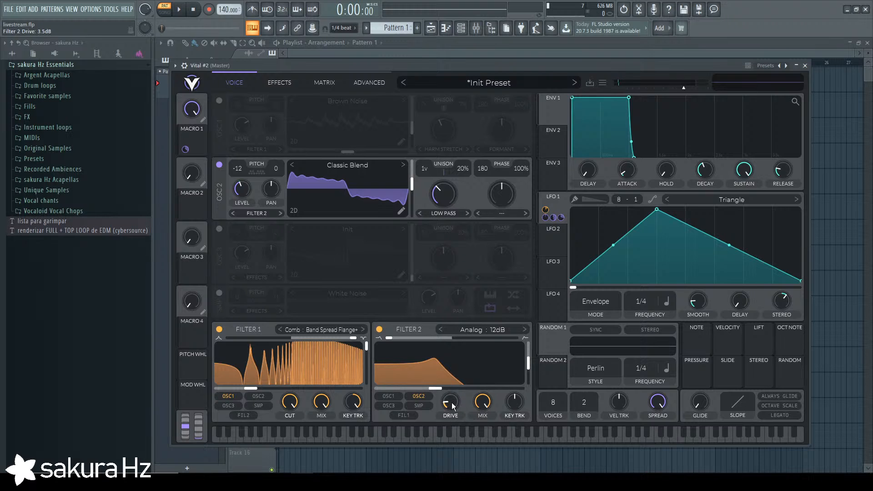
{"action": "key", "text": "z"}
{"action": "key", "text": "z"}
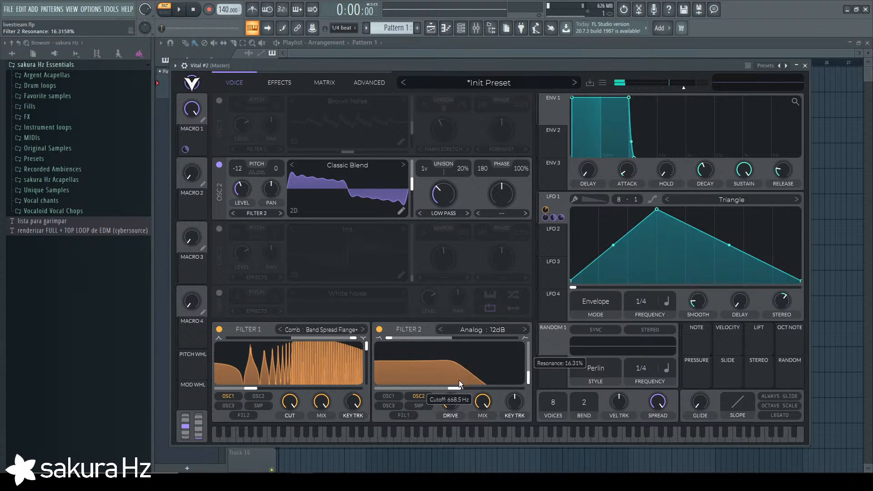
Lower oscillator 2's Low Pass morph to 17.5%, set LFO 1's modulation of its level to 0.260, and briefly compare with oscillator 1 on.
{"action": "left_click_drag", "start_coordinate": [441, 189], "coordinate": [456, 271]}
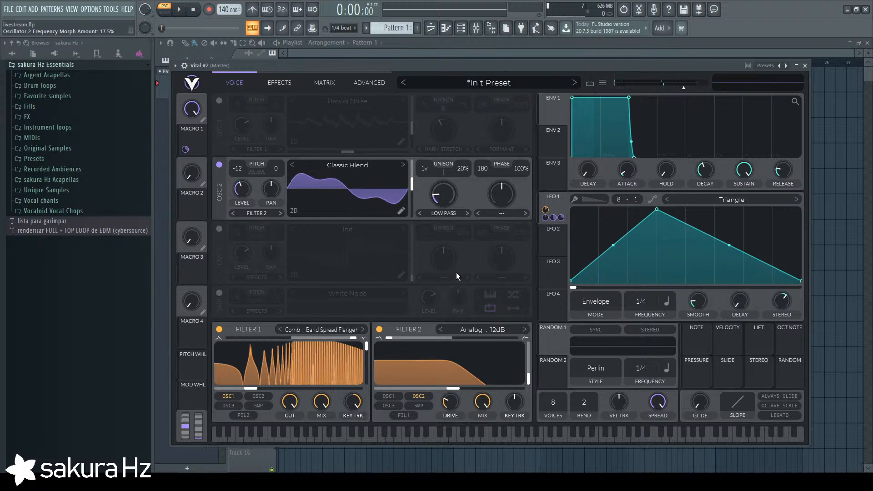
{"action": "key", "text": "z"}
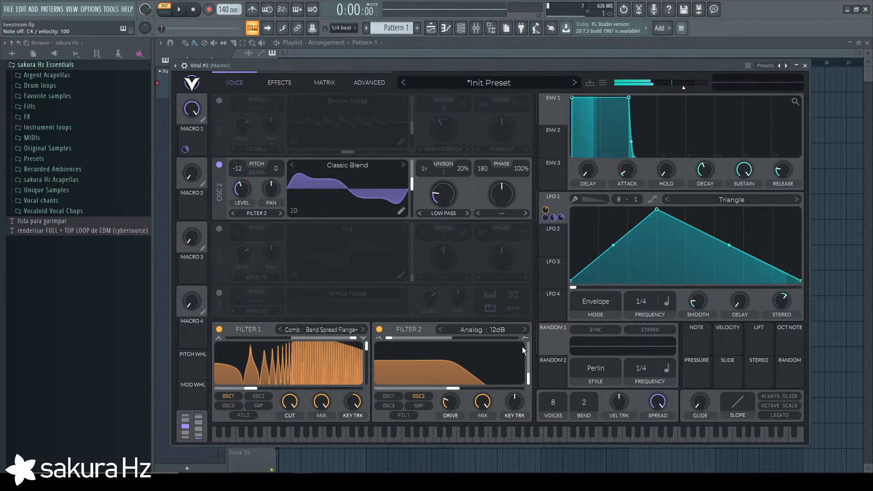
{"action": "left_click_drag", "start_coordinate": [236, 199], "coordinate": [236, 197]}
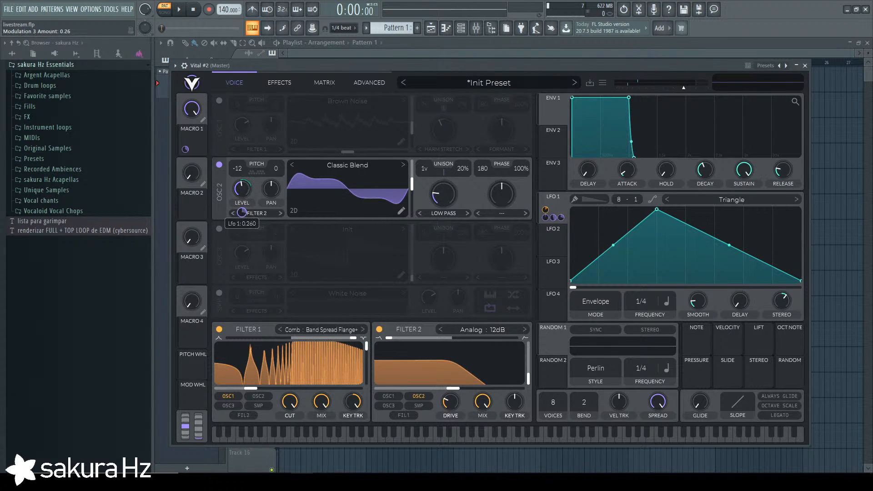
{"action": "left_click", "coordinate": [219, 100]}
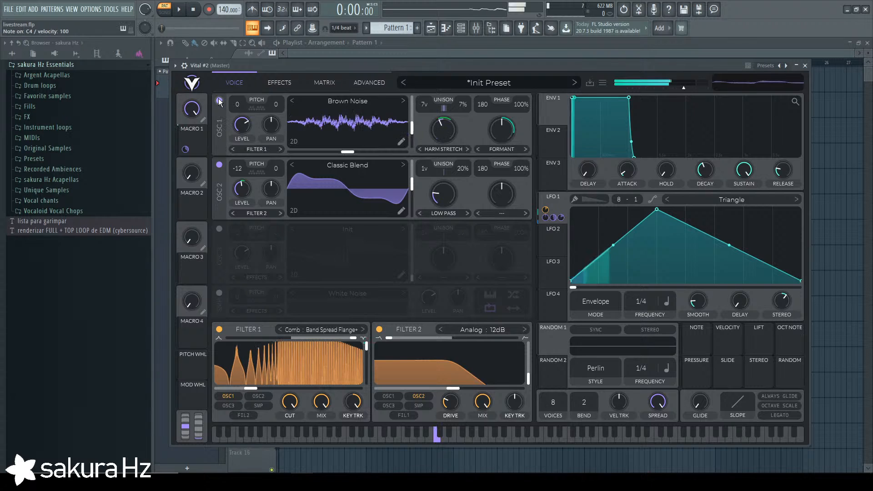
{"action": "left_click", "coordinate": [220, 100]}
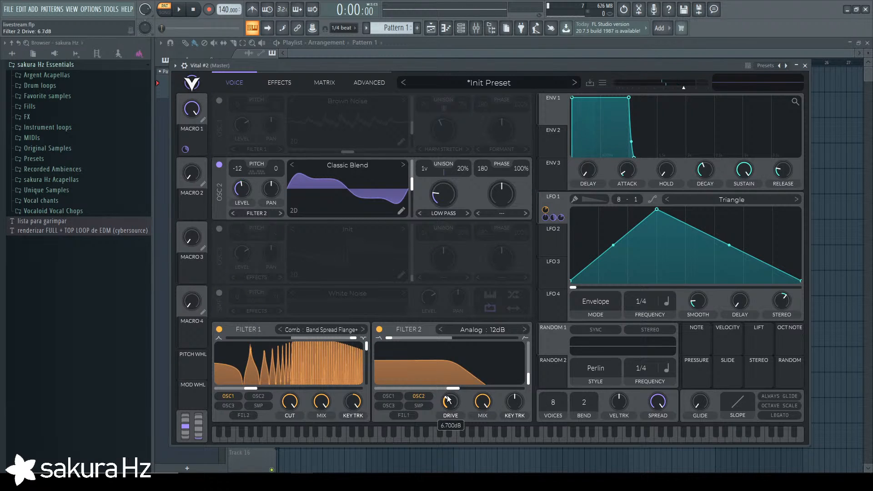
Try Filter 2's drive at 20 dB, lower it again, and compare the sound with oscillator 1 on and off.
{"action": "key", "text": "z"}
{"action": "left_click_drag", "start_coordinate": [448, 406], "coordinate": [451, 293]}
{"action": "key", "text": "z"}
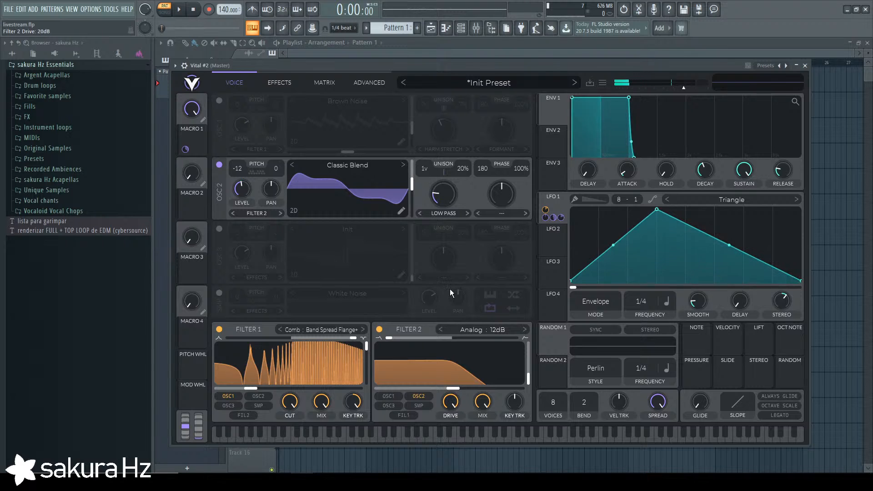
{"action": "key", "text": "z"}
{"action": "key", "text": "z"}
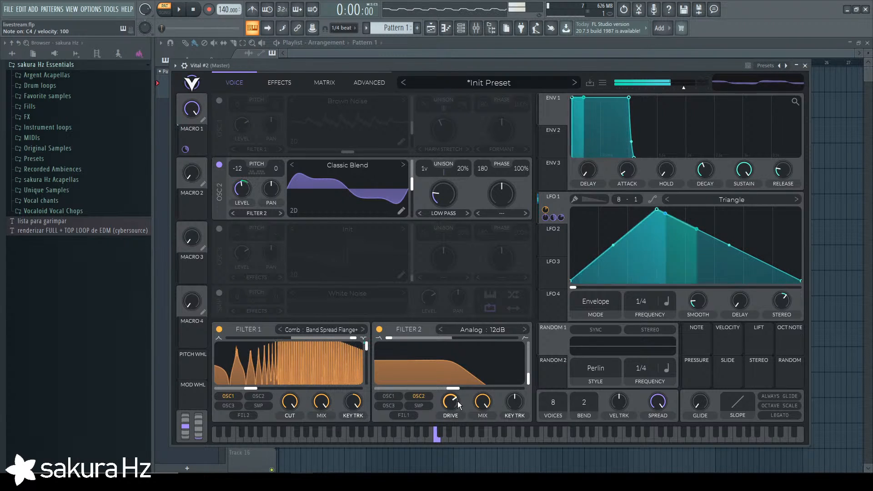
{"action": "left_click", "coordinate": [219, 101]}
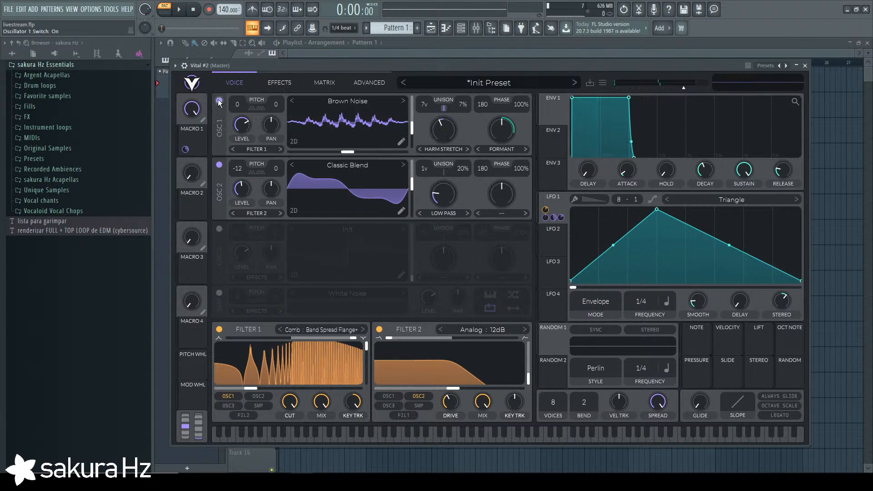
{"action": "key", "text": "z"}
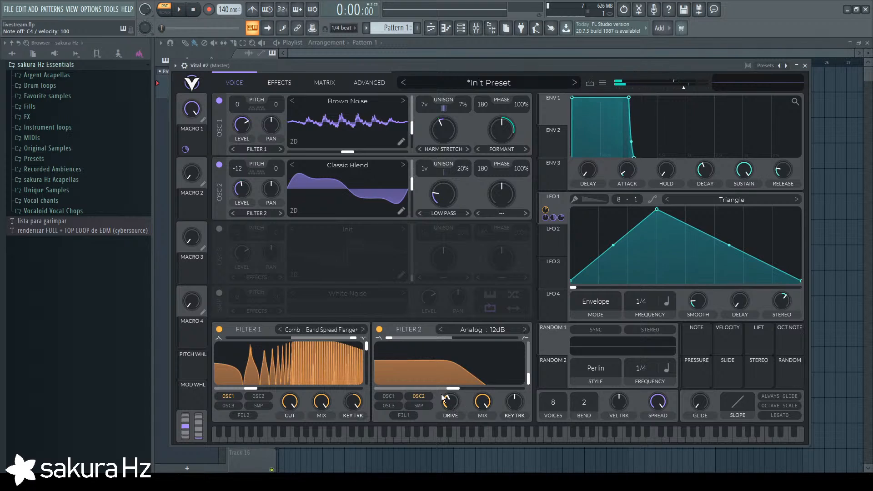
{"action": "left_click", "coordinate": [219, 100]}
Raise Filter 2's cutoff to 76 semitones, set its drive to 7.3 dB, and increase oscillator 2's Low Pass morph amount.
{"action": "left_click_drag", "start_coordinate": [475, 378], "coordinate": [514, 381]}
{"action": "key", "text": "z"}
{"action": "mouse_move", "coordinate": [456, 408]}
{"action": "left_mouse_down"}
{"action": "mouse_move", "coordinate": [456, 397]}
{"action": "mouse_move", "coordinate": [455, 412]}
{"action": "left_mouse_up"}
{"action": "key", "text": "z"}
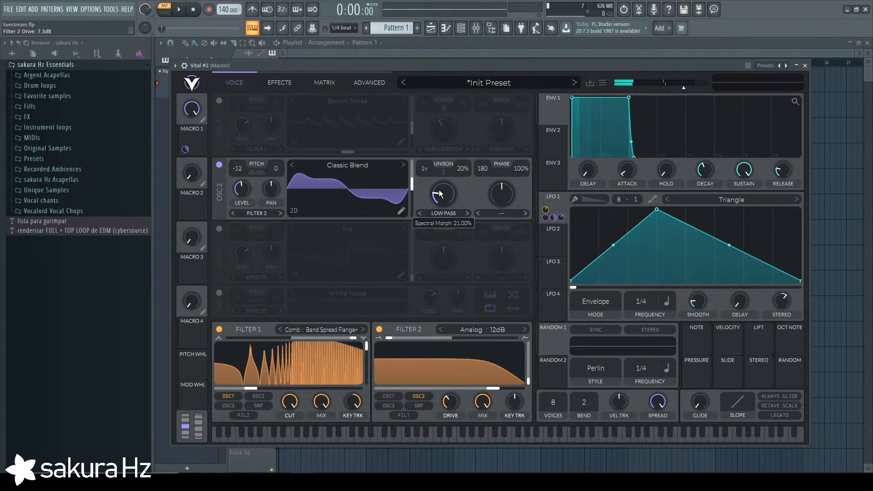
{"action": "key", "text": "z"}
{"action": "left_click_drag", "start_coordinate": [481, 373], "coordinate": [564, 388]}
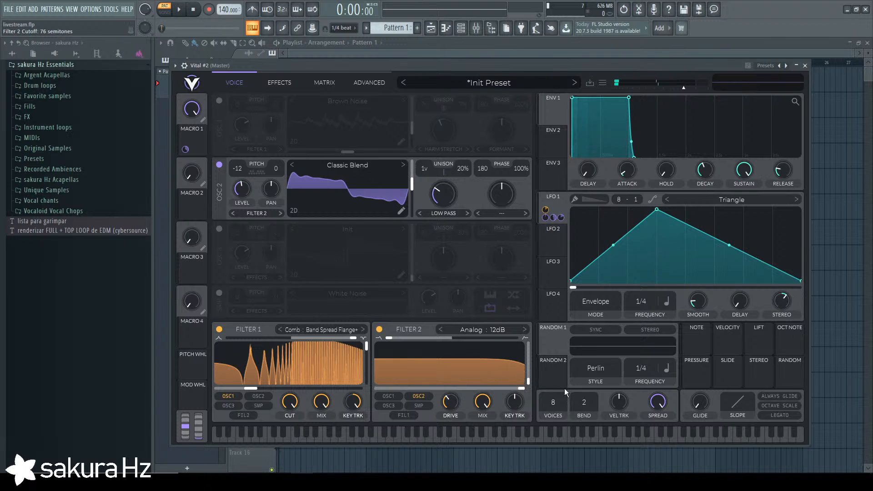
{"action": "key", "text": "z"}
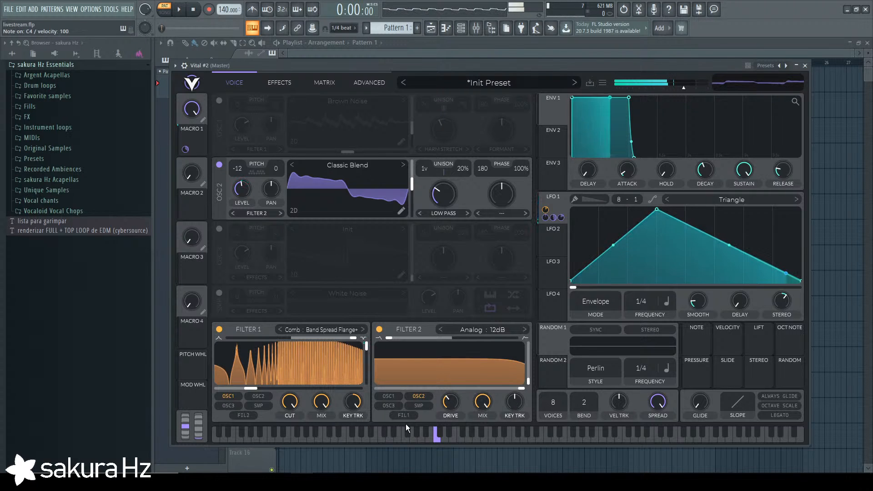
Turn oscillator 1 back on and assign LFO 1 to Filter 2's drive with a modulation amount of 9.100.
{"action": "left_click", "coordinate": [219, 101]}
{"action": "key", "text": "z"}
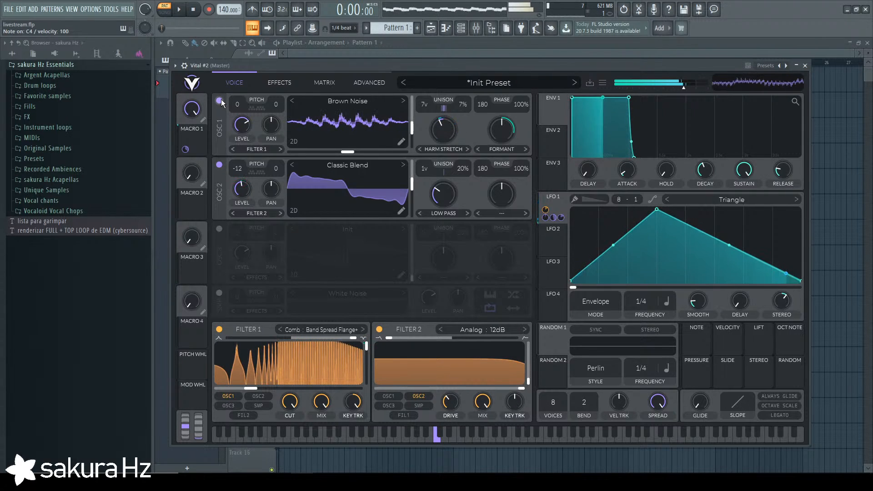
{"action": "left_click_drag", "start_coordinate": [564, 220], "coordinate": [458, 421]}
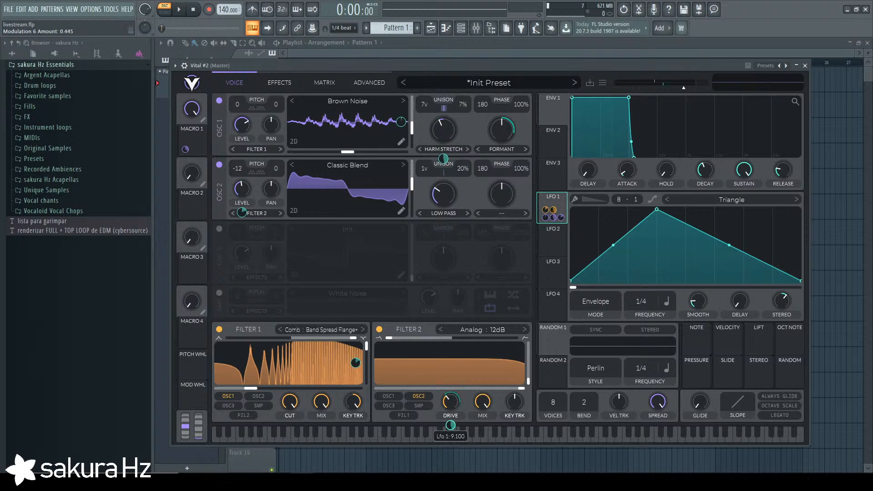
{"action": "key", "text": "z"}
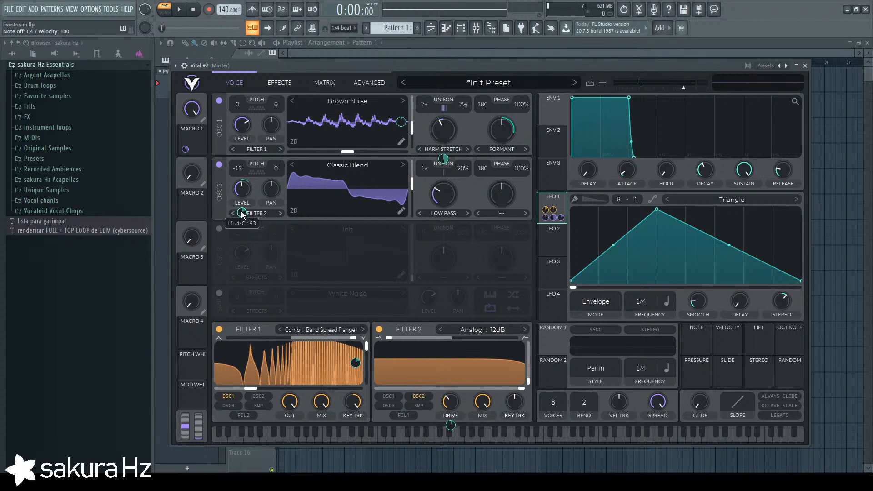
Lower oscillator 2's level, reduce LFO 1's modulation of it to 0.130, and switch oscillator 1 off to audition it alone.
{"action": "key", "text": "z"}
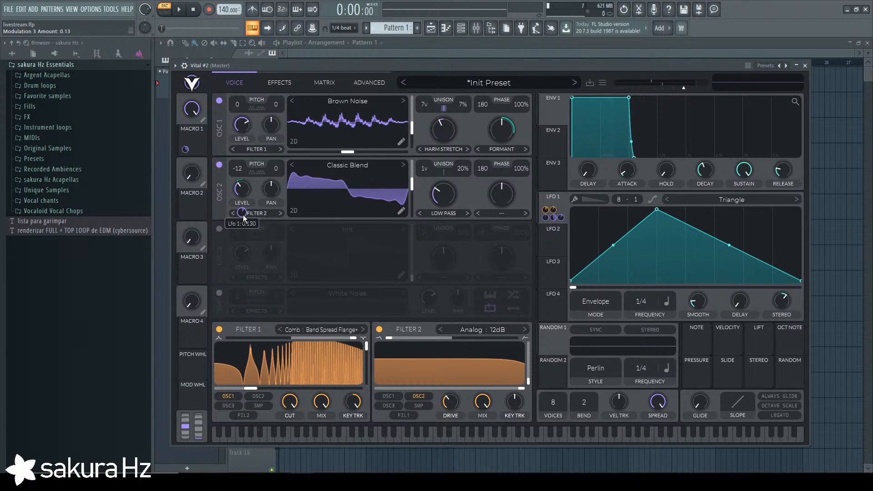
{"action": "key", "text": "z"}
{"action": "left_click", "coordinate": [219, 100]}
{"action": "key", "text": "z"}
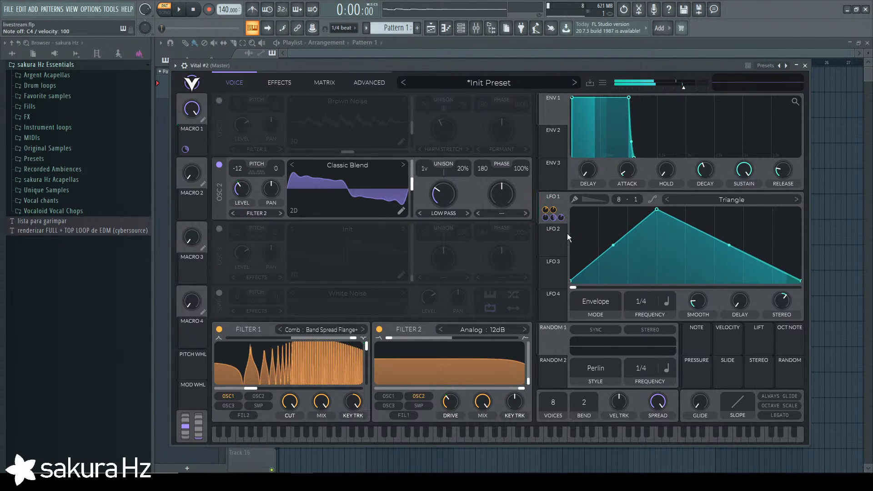
Set oscillator 2's spectral morph to 16.5% and modulate it with LFO 1, auditioning the note.
{"action": "mouse_move", "coordinate": [443, 188]}
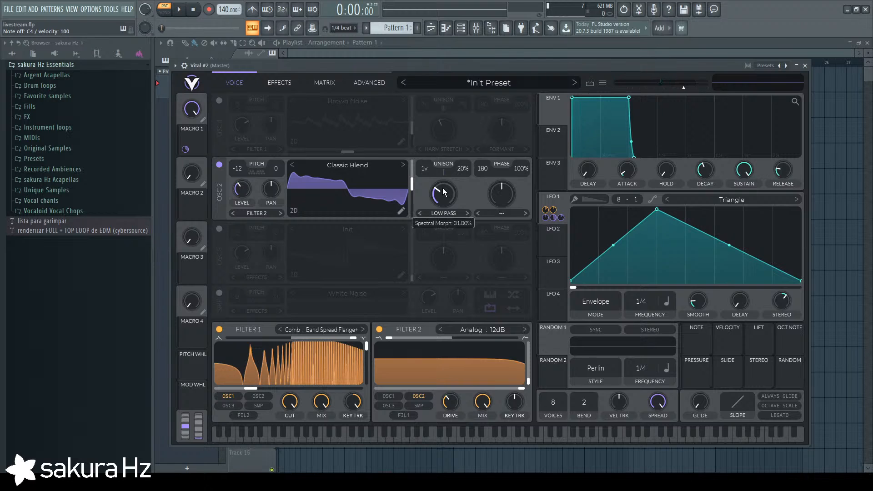
{"action": "left_click_drag", "start_coordinate": [558, 201], "coordinate": [443, 199]}
{"action": "key", "text": "z"}
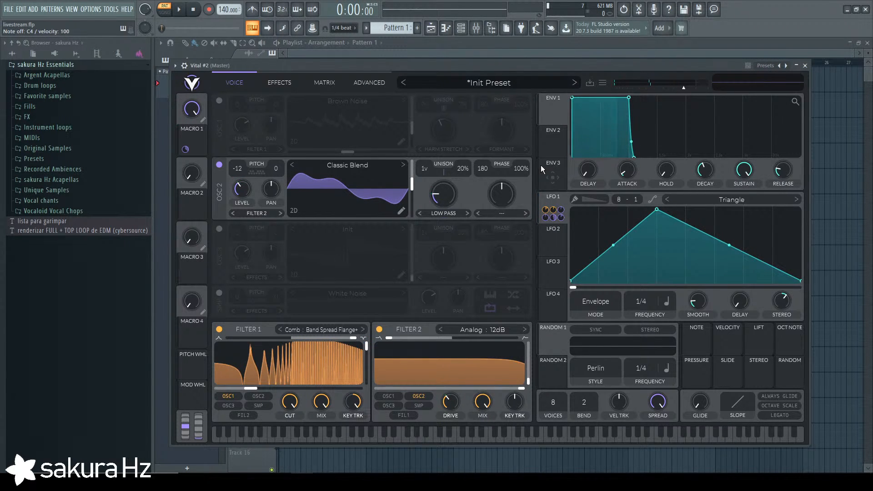
Disconnect LFO 1 from oscillator 2's spectral morph and level controls.
{"action": "right_click", "coordinate": [448, 204]}
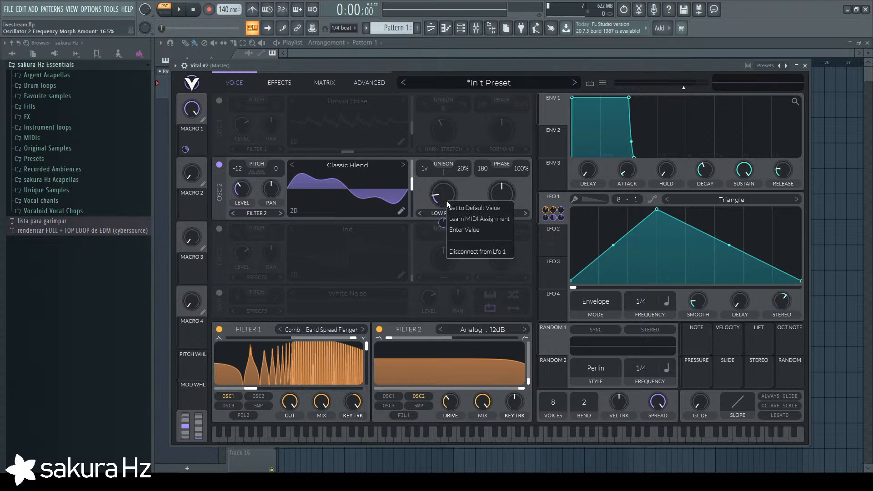
{"action": "left_click", "coordinate": [470, 251]}
{"action": "right_click", "coordinate": [248, 188]}
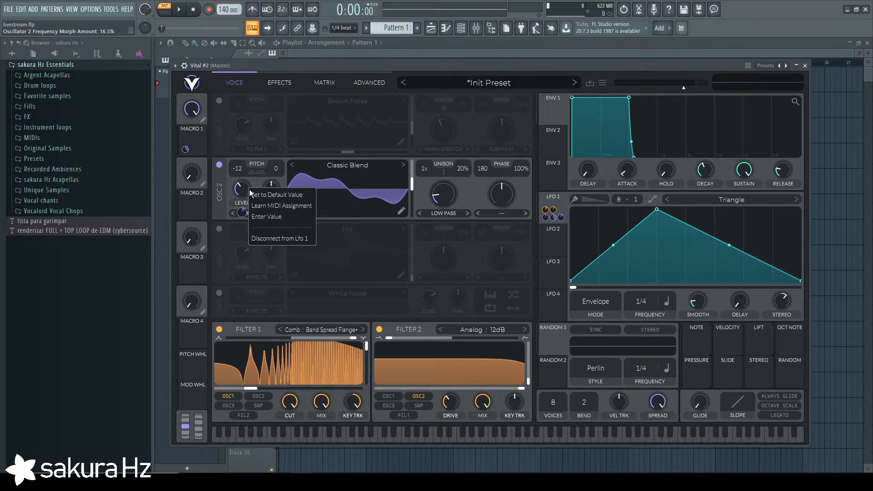
{"action": "left_click", "coordinate": [275, 242]}
Set LFO 2 to a 1/4 frequency in Envelope mode and audition the patch.
{"action": "left_click", "coordinate": [563, 237]}
{"action": "key", "text": "z"}
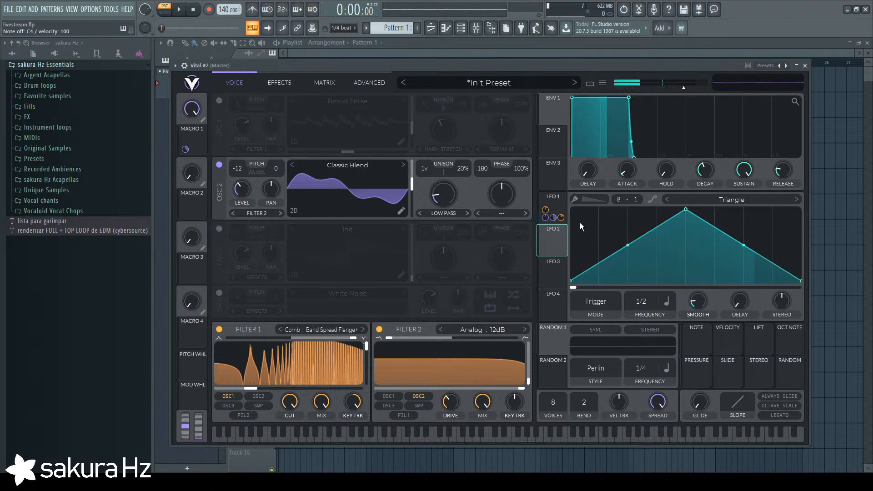
{"action": "left_click_drag", "start_coordinate": [623, 302], "coordinate": [640, 282]}
{"action": "left_click", "coordinate": [587, 302]}
{"action": "left_click", "coordinate": [602, 344]}
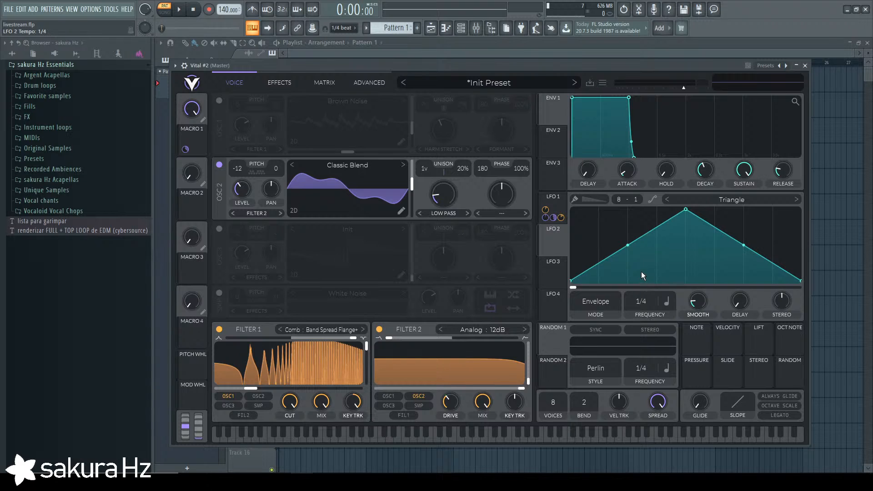
{"action": "key", "text": "z"}
Shift LFO 2's triangle peak earlier to the third of eight grid divisions and assign it to oscillator 2's spectral morph at about 0.095.
{"action": "left_click_drag", "start_coordinate": [685, 209], "coordinate": [657, 209]}
{"action": "left_click", "coordinate": [650, 201]}
{"action": "left_click", "coordinate": [653, 199]}
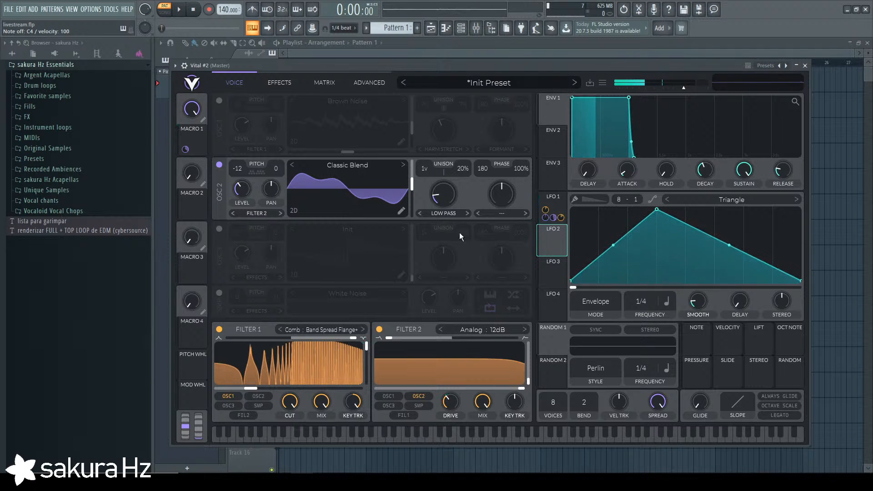
{"action": "left_click_drag", "start_coordinate": [564, 236], "coordinate": [455, 200]}
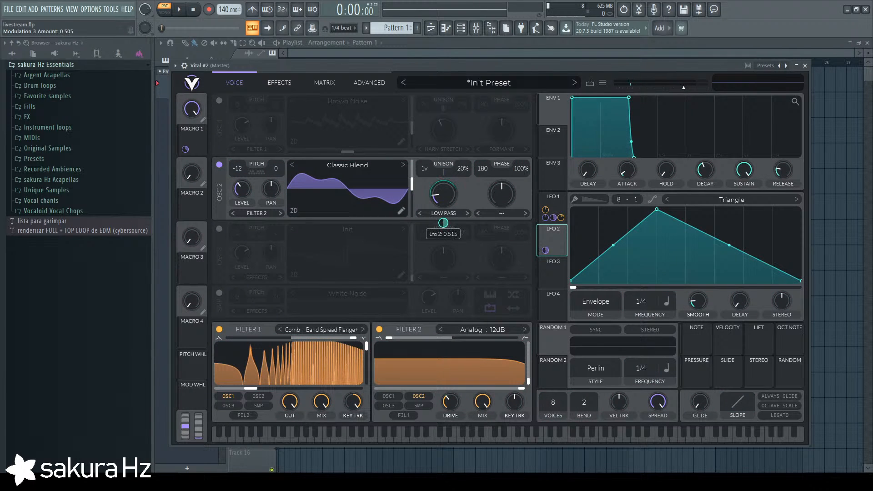
Disconnect Filter 2's drive from LFO 1 and check the spectral morph modulation by LFO 2.
{"action": "left_click_drag", "start_coordinate": [559, 208], "coordinate": [457, 404]}
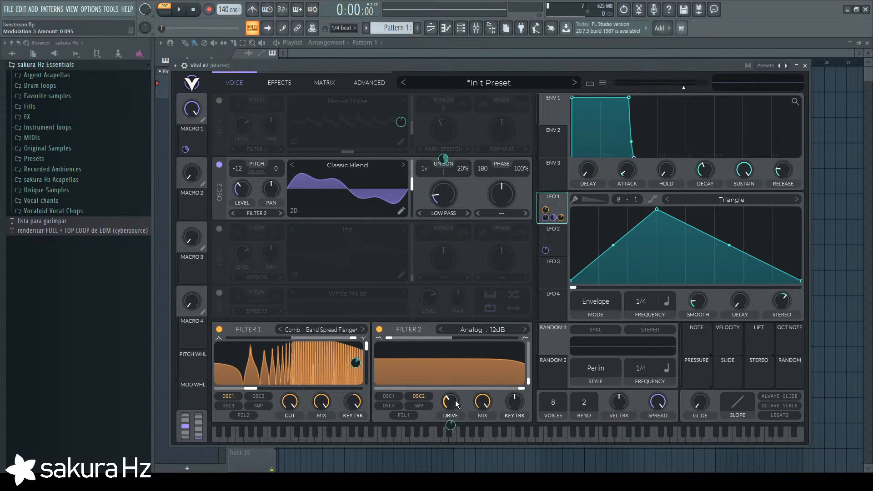
{"action": "right_click", "coordinate": [456, 411]}
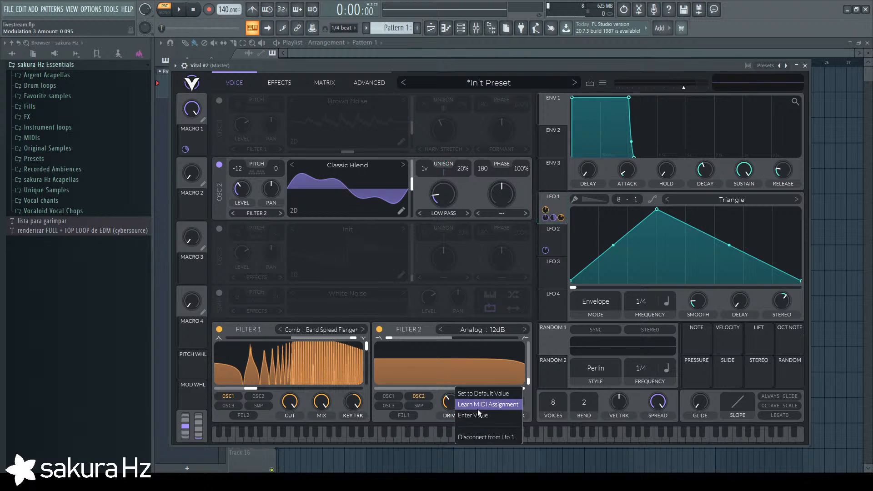
{"action": "left_click", "coordinate": [482, 435]}
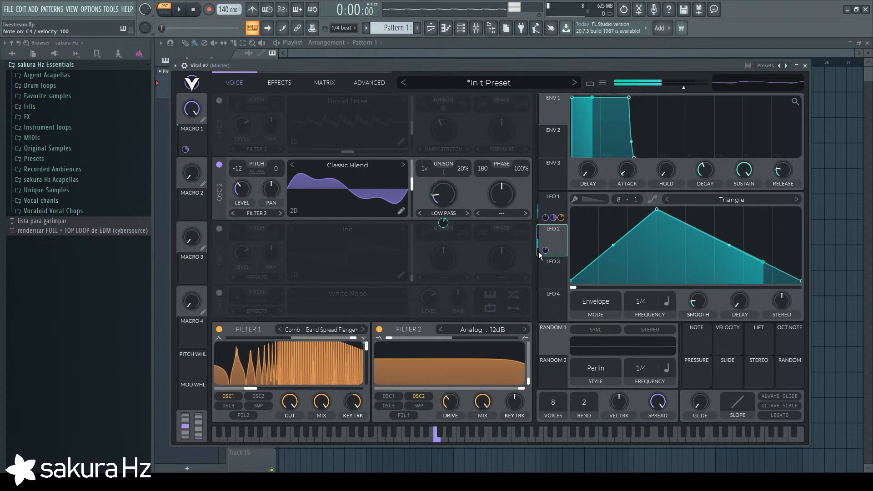
{"action": "mouse_move", "coordinate": [443, 223]}
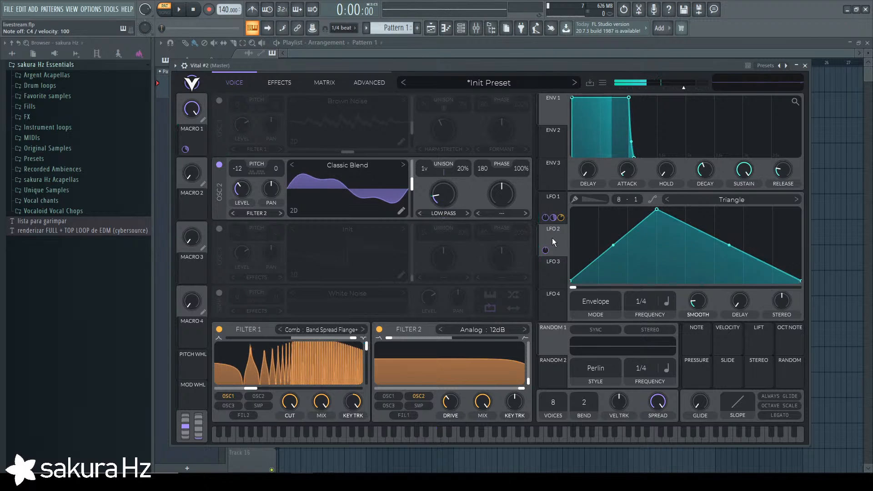
Modulate oscillator 2's level with LFO 2 at about 0.103 and assign LFO 2 to Filter 2's drive as well.
{"action": "left_click_drag", "start_coordinate": [545, 250], "coordinate": [242, 190]}
{"action": "mouse_move", "coordinate": [244, 217]}
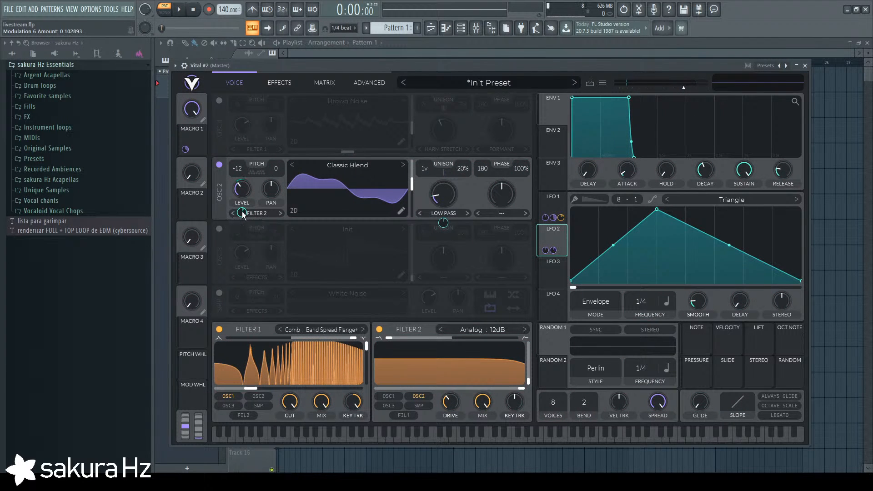
{"action": "left_click_drag", "start_coordinate": [545, 250], "coordinate": [448, 408]}
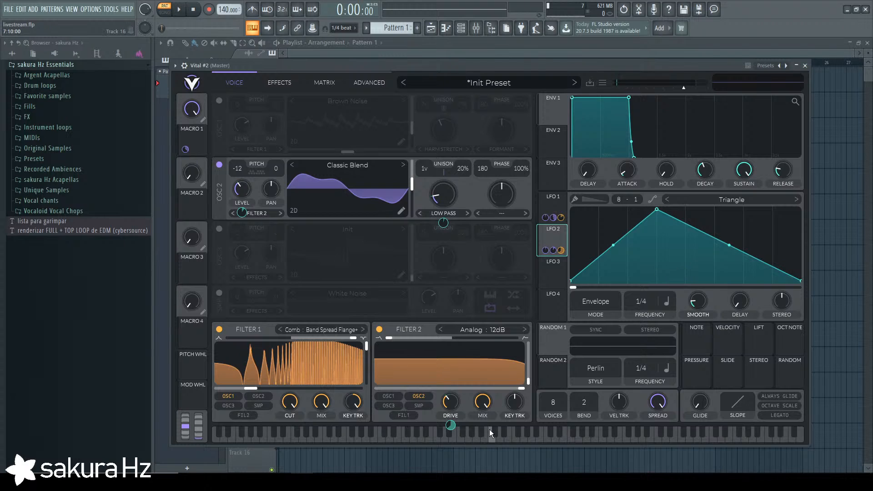
{"action": "mouse_move", "coordinate": [453, 427]}
{"action": "left_click_drag", "start_coordinate": [473, 75], "coordinate": [477, 69]}
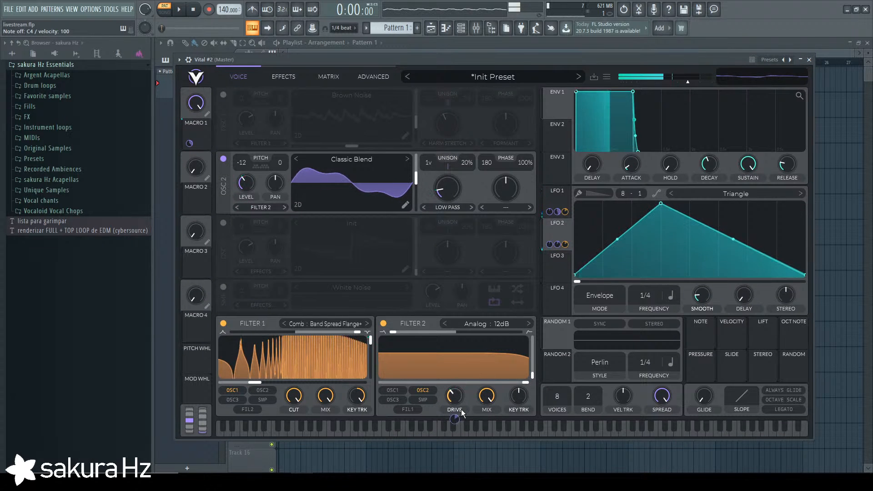
Turn oscillator 1 on to hear it together with oscillator 2, and turn it back off.
{"action": "left_click", "coordinate": [223, 95]}
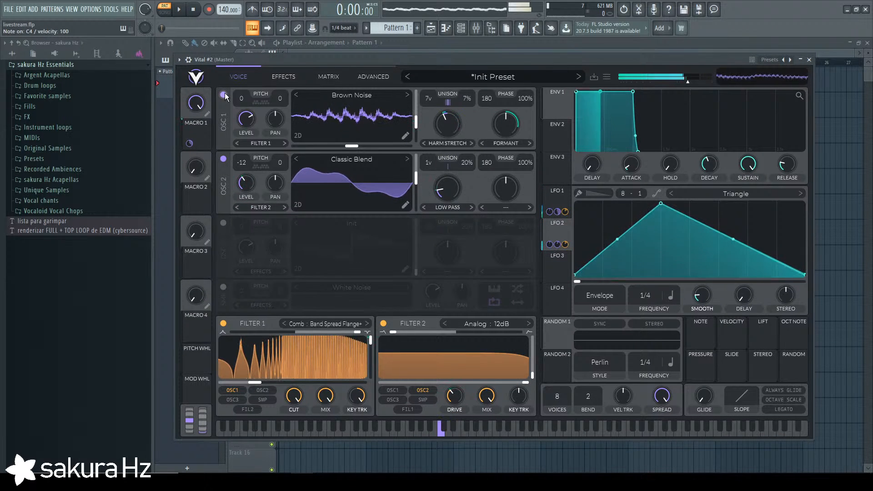
{"action": "key", "text": "x"}
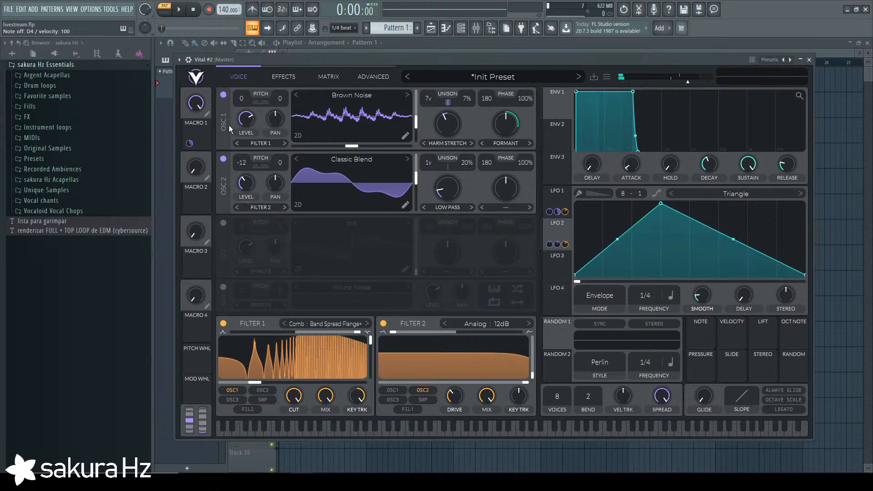
{"action": "left_click", "coordinate": [224, 96]}
Set oscillator 2's transpose to -24 and turn oscillator 1 on to audition both.
{"action": "left_click_drag", "start_coordinate": [242, 162], "coordinate": [249, 231]}
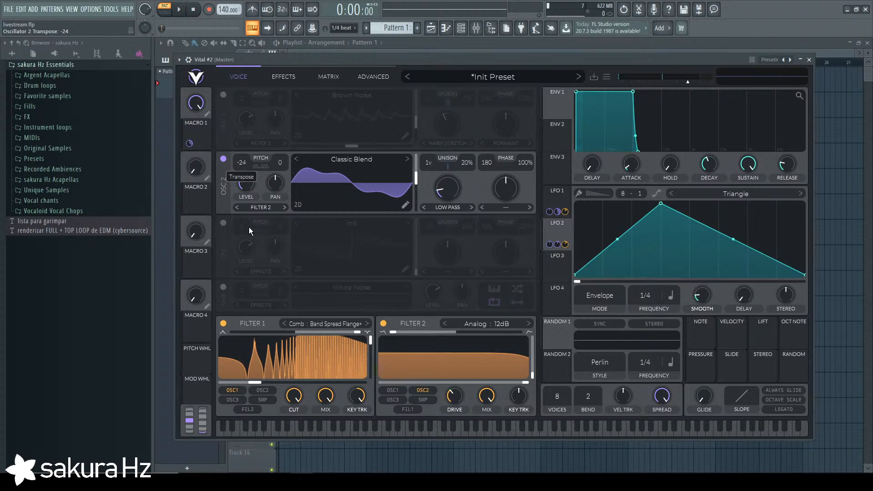
{"action": "key", "text": "z"}
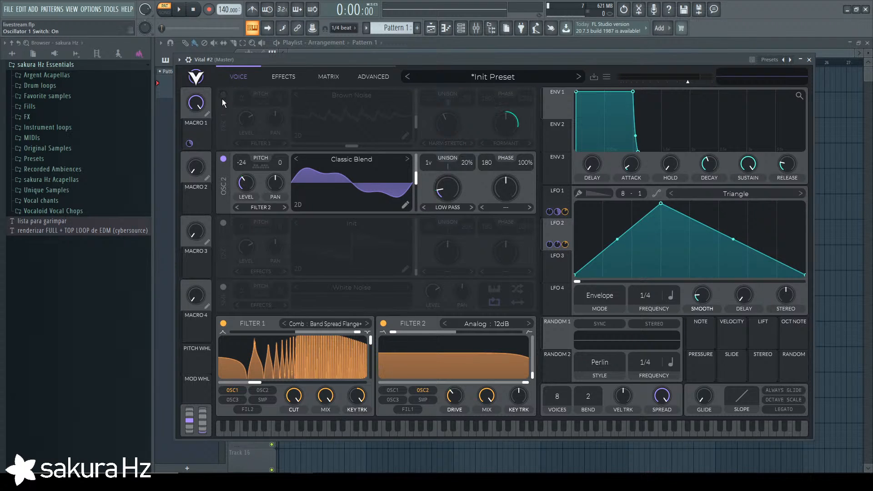
{"action": "left_click", "coordinate": [223, 95]}
{"action": "key", "text": "z"}
Turn off oscillator 2 and audition oscillator 1 alone with Macro 1 at zero and at maximum.
{"action": "left_click", "coordinate": [222, 159]}
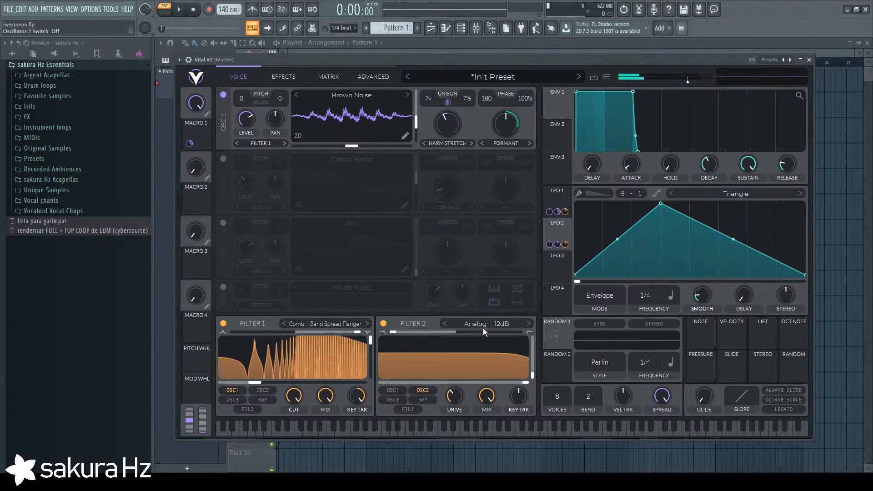
{"action": "key", "text": "z"}
{"action": "left_click_drag", "start_coordinate": [199, 101], "coordinate": [223, 325]}
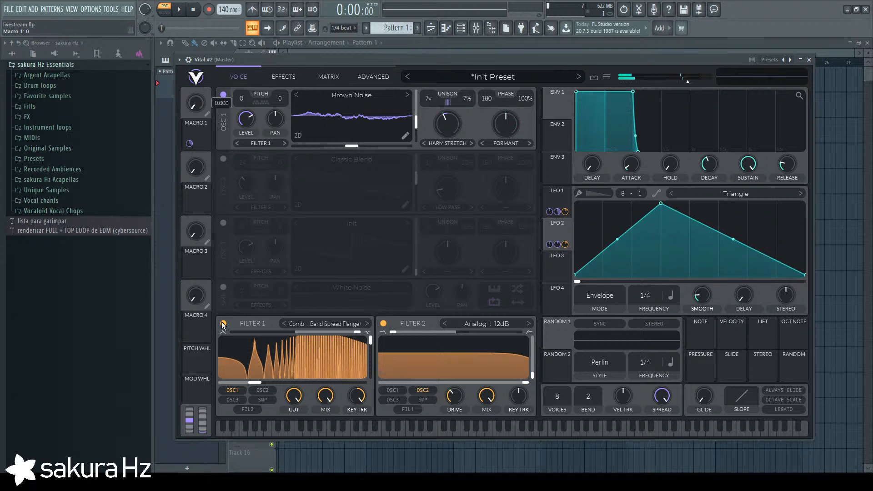
{"action": "key", "text": "z"}
{"action": "key", "text": "z"}
{"action": "left_click_drag", "start_coordinate": [195, 114], "coordinate": [201, 47]}
{"action": "key", "text": "z"}
{"action": "key", "text": "z"}
{"action": "left_click_drag", "start_coordinate": [195, 110], "coordinate": [201, 364]}
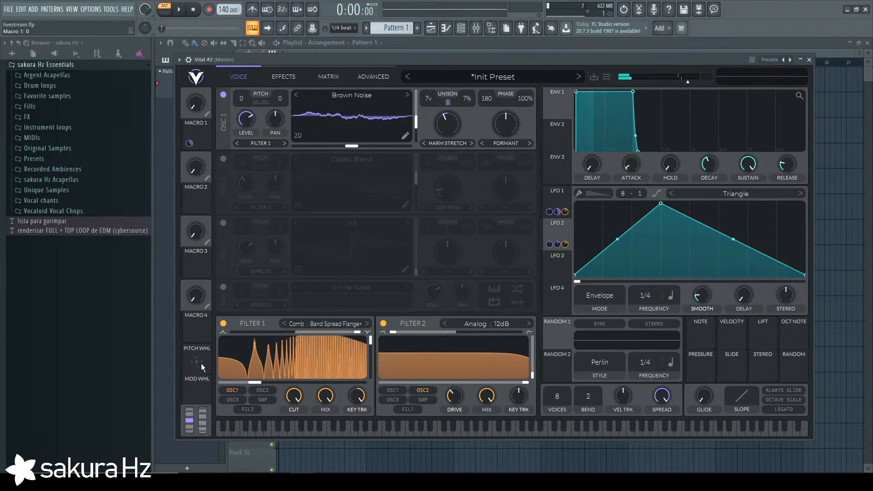
{"action": "key", "text": "z"}
{"action": "left_click_drag", "start_coordinate": [190, 111], "coordinate": [268, 68]}
Turn on the Compressor effect in Multiband mode and audition the sound.
{"action": "left_click", "coordinate": [278, 76]}
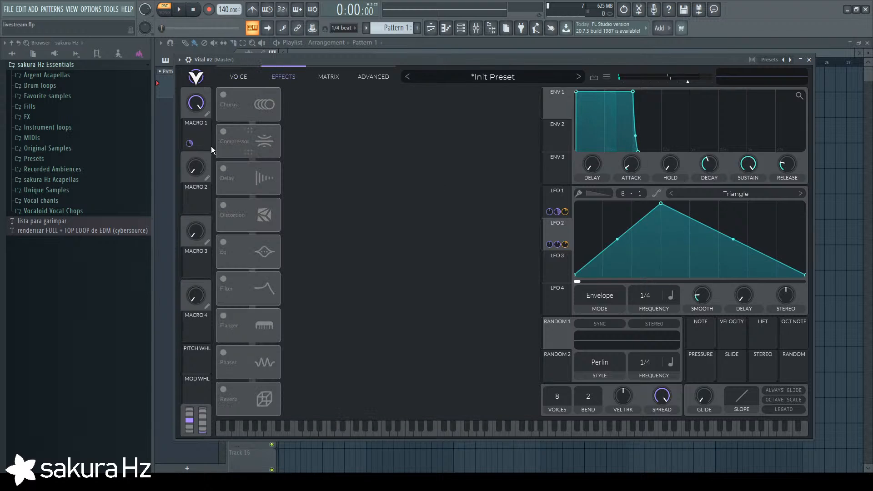
{"action": "left_click", "coordinate": [223, 131]}
{"action": "key", "text": "z"}
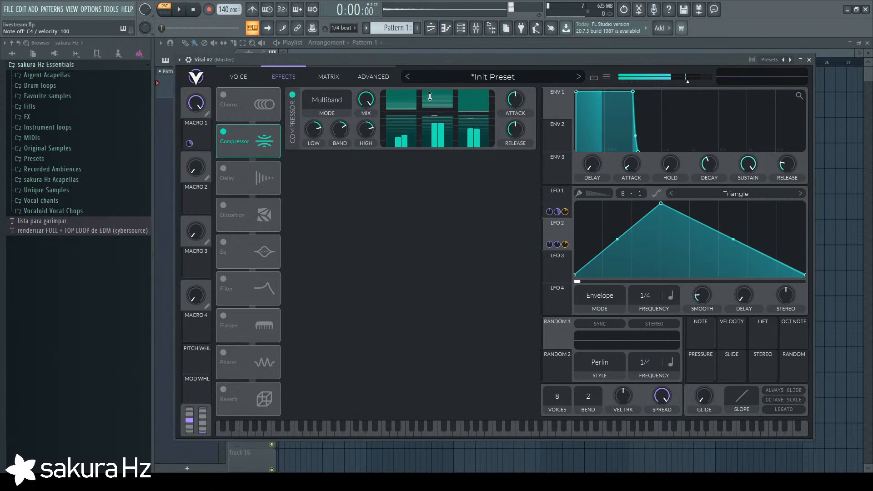
Adjust the compressor's middle-band thresholds and lower its mix to below 0.31.
{"action": "left_click_drag", "start_coordinate": [439, 113], "coordinate": [430, 117]}
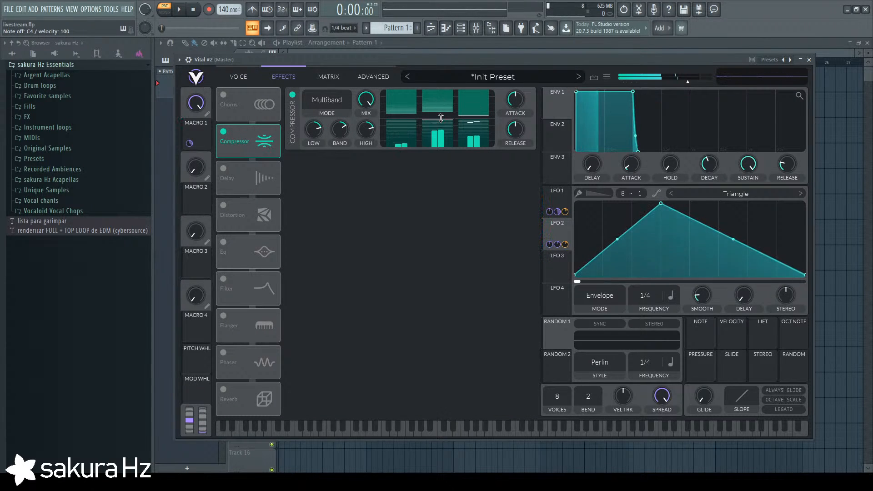
{"action": "key", "text": "z"}
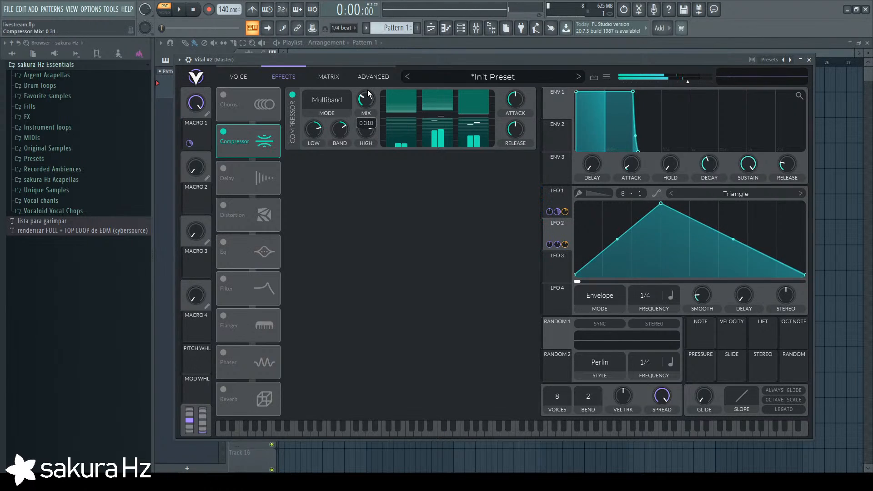
{"action": "left_click_drag", "start_coordinate": [368, 89], "coordinate": [367, 106]}
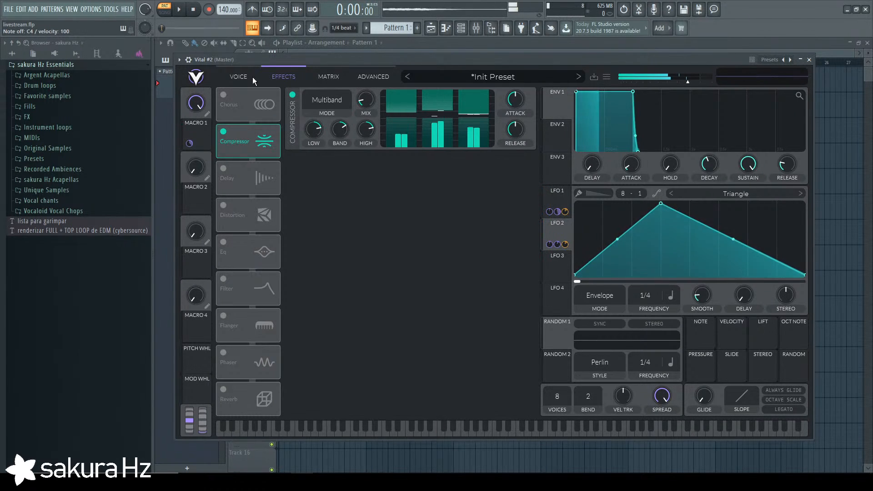
Set Macro 1 to zero and audition the patch before returning to the effects page.
{"action": "left_click", "coordinate": [240, 76]}
{"action": "key", "text": "z"}
{"action": "left_click", "coordinate": [291, 80]}
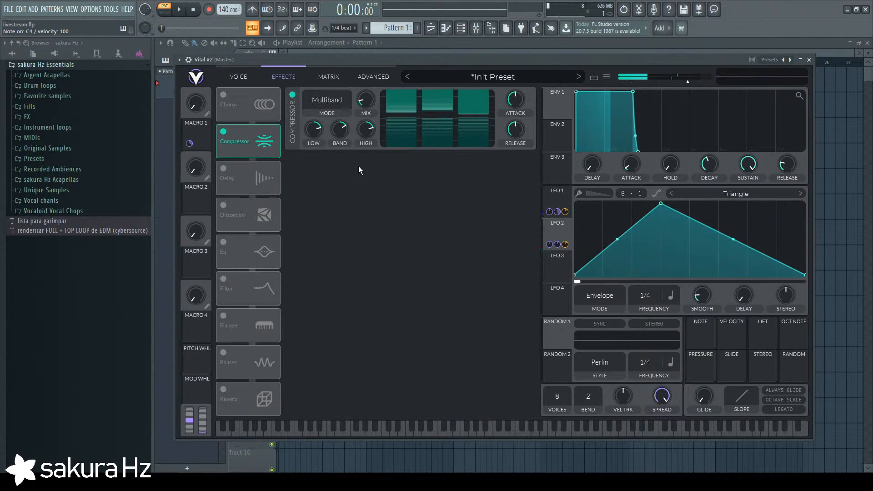
Compare the compressor off and on, and modulate its mix with LFO 1 at about 0.525.
{"action": "left_click", "coordinate": [294, 96]}
{"action": "left_click", "coordinate": [293, 96]}
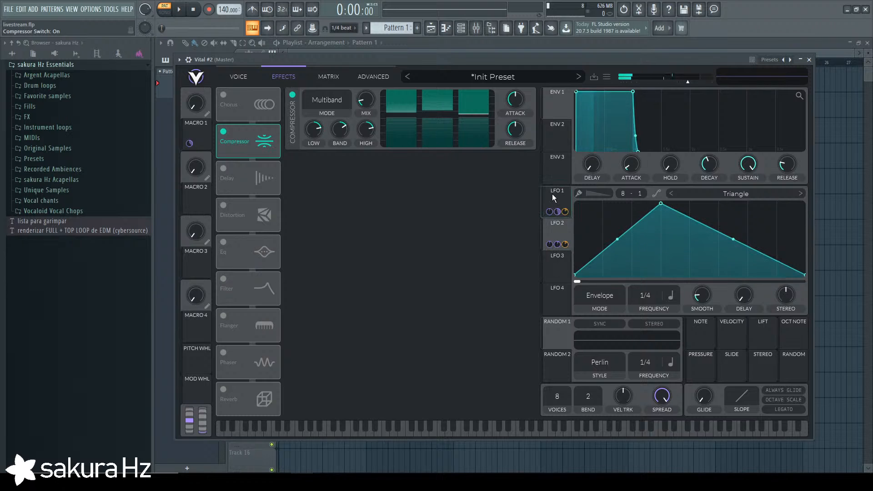
{"action": "left_click_drag", "start_coordinate": [552, 194], "coordinate": [367, 125]}
{"action": "key", "text": "z"}
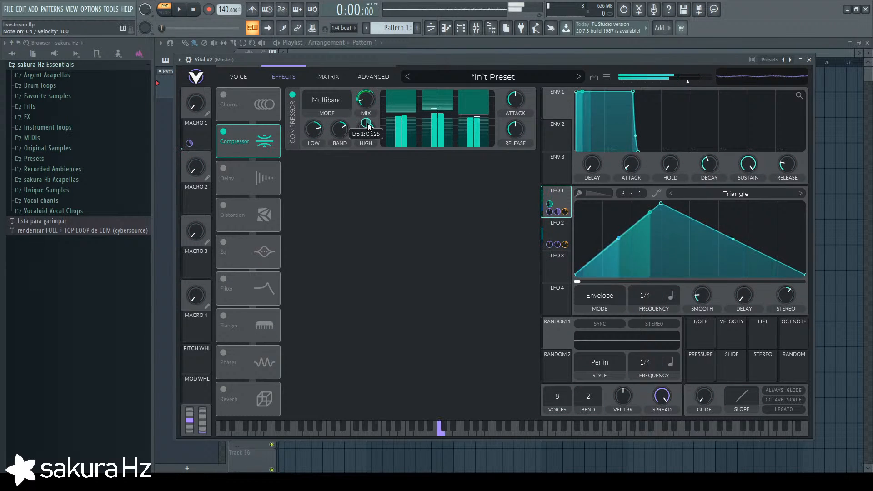
Enable the Soft Clip Distortion effect with its drive at about 8.4 dB and audition it.
{"action": "left_click", "coordinate": [222, 205]}
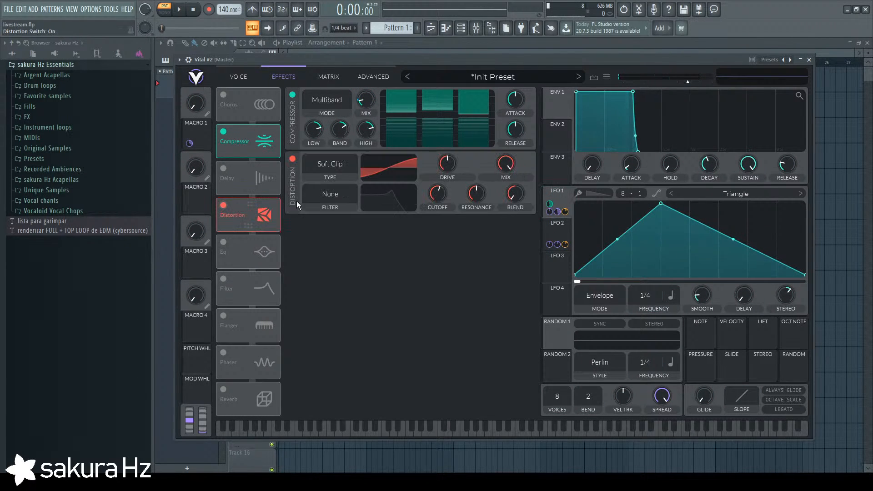
{"action": "left_click_drag", "start_coordinate": [440, 165], "coordinate": [443, 164]}
{"action": "key", "text": "z"}
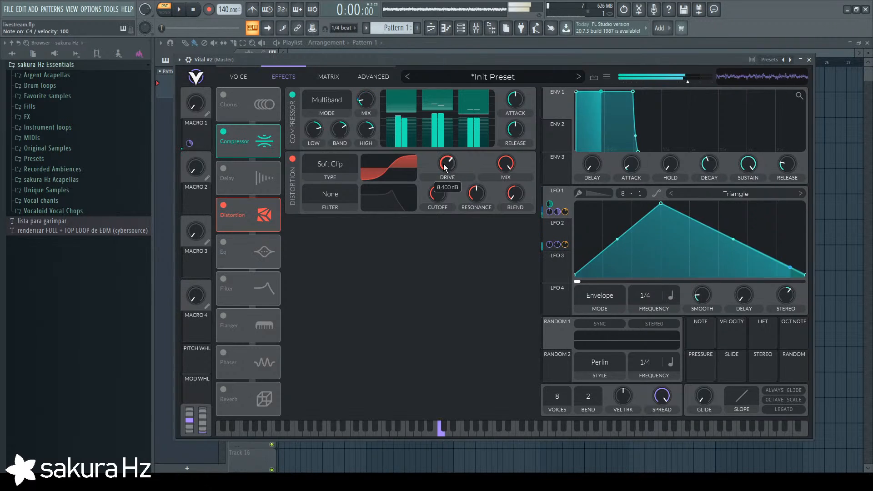
Move Distortion ahead of the Compressor in the effect chain and compare the sound with the compressor off and on.
{"action": "left_click_drag", "start_coordinate": [274, 217], "coordinate": [256, 121]}
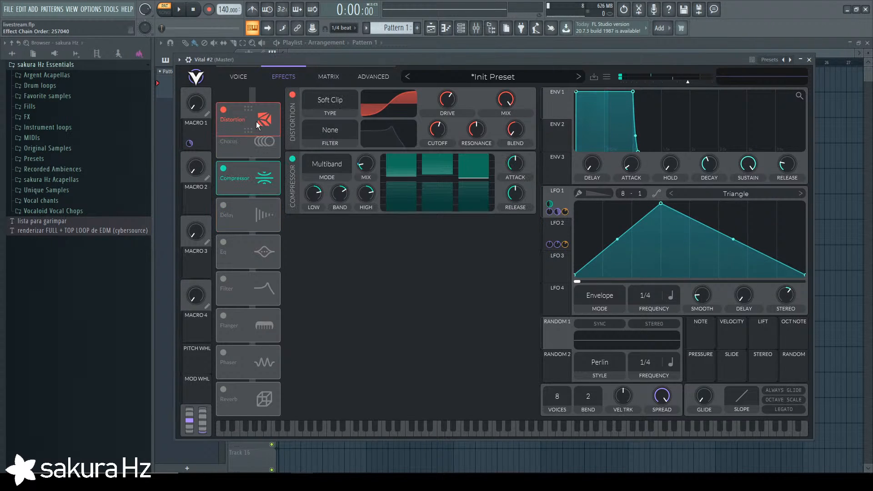
{"action": "left_click", "coordinate": [222, 173]}
{"action": "key", "text": "z"}
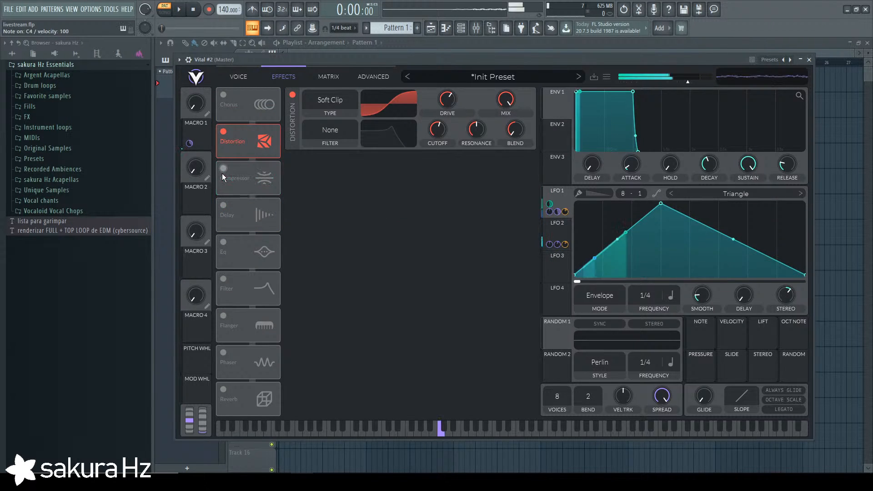
{"action": "left_click", "coordinate": [222, 173]}
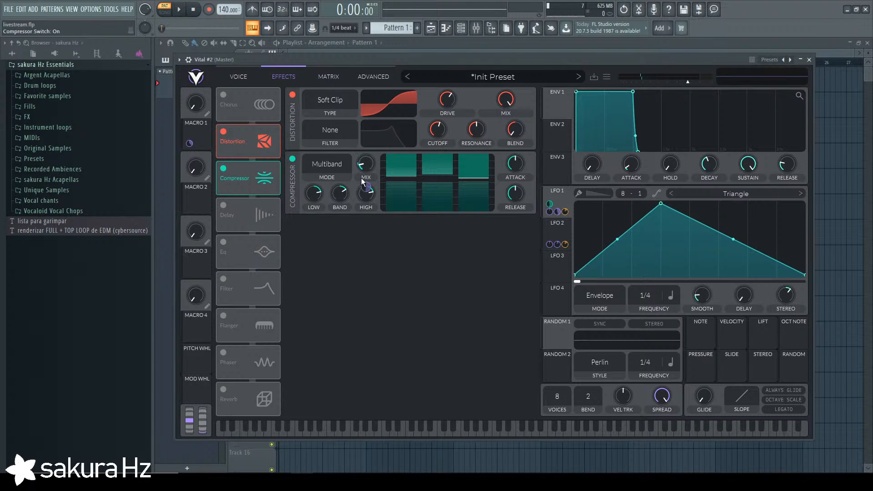
Reduce LFO 1's modulation of the compressor mix to about 0.235 and audition the patch.
{"action": "left_click_drag", "start_coordinate": [369, 177], "coordinate": [367, 185]}
{"action": "key", "text": "z"}
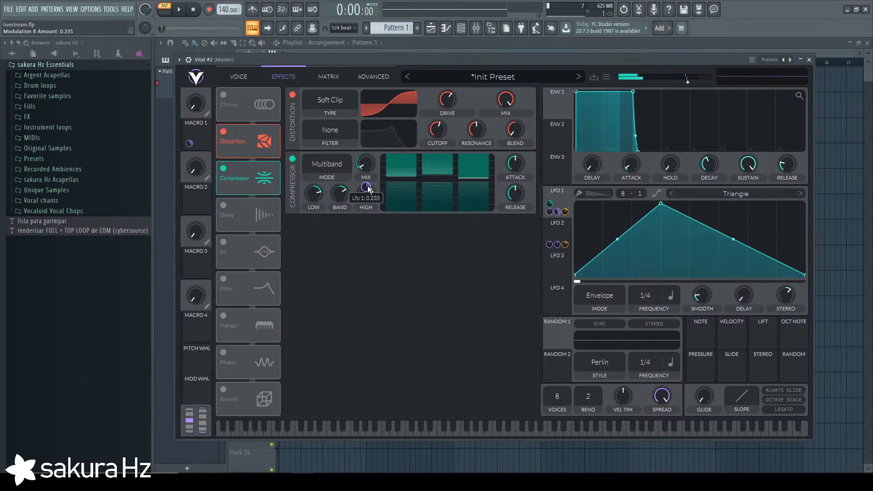
{"action": "key", "text": "z"}
Enable oscillator 2, set its transpose to -12 semitones and audition it together with oscillator 1.
{"action": "left_click", "coordinate": [242, 78]}
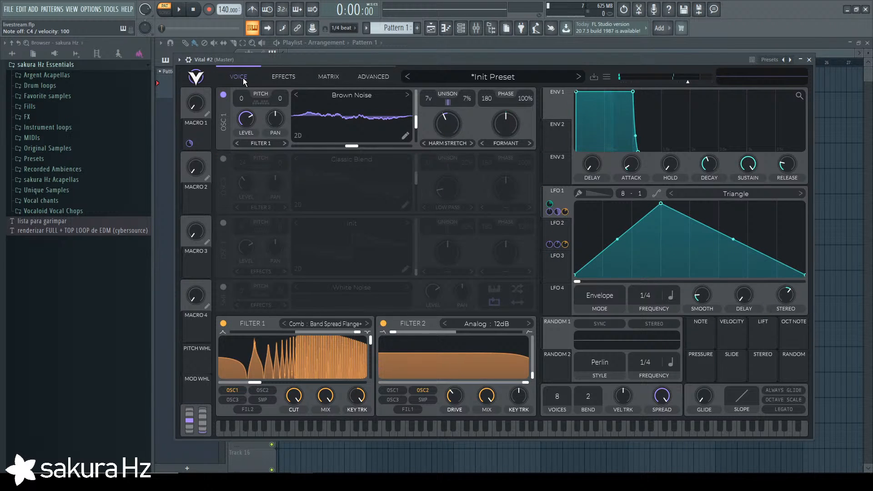
{"action": "left_click", "coordinate": [223, 158]}
{"action": "key", "text": "z"}
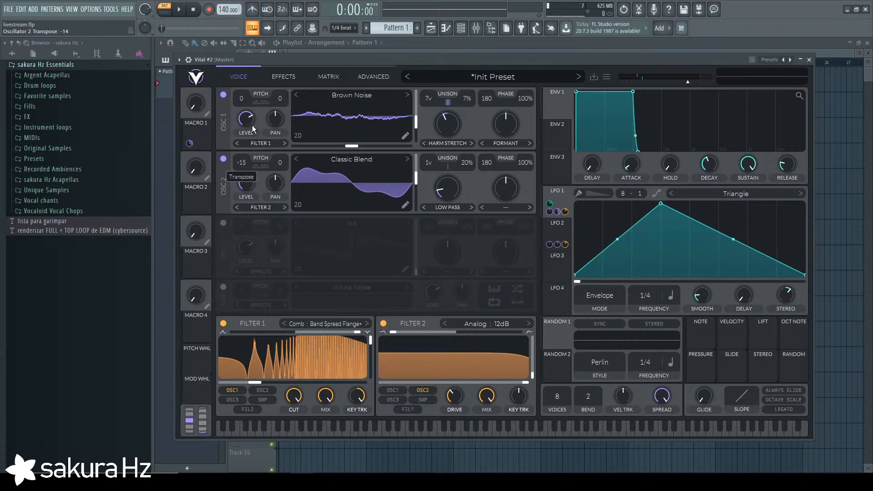
{"action": "key", "text": "z"}
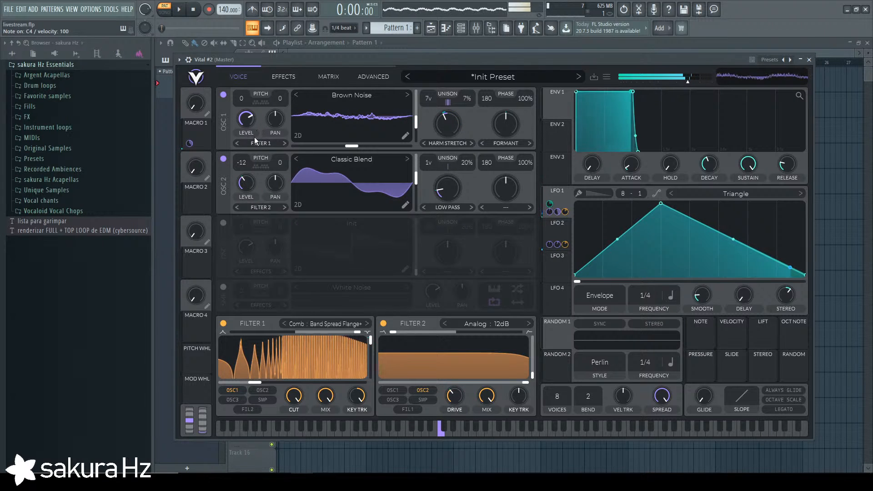
Turn off oscillator 2 and review oscillator 1 alone alongside the effects settings.
{"action": "left_click", "coordinate": [224, 158]}
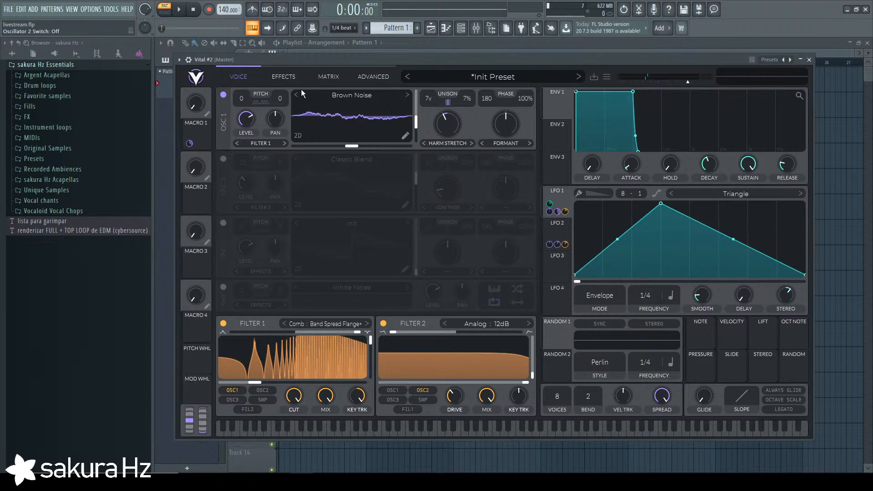
{"action": "left_click", "coordinate": [281, 80]}
{"action": "key", "text": "x"}
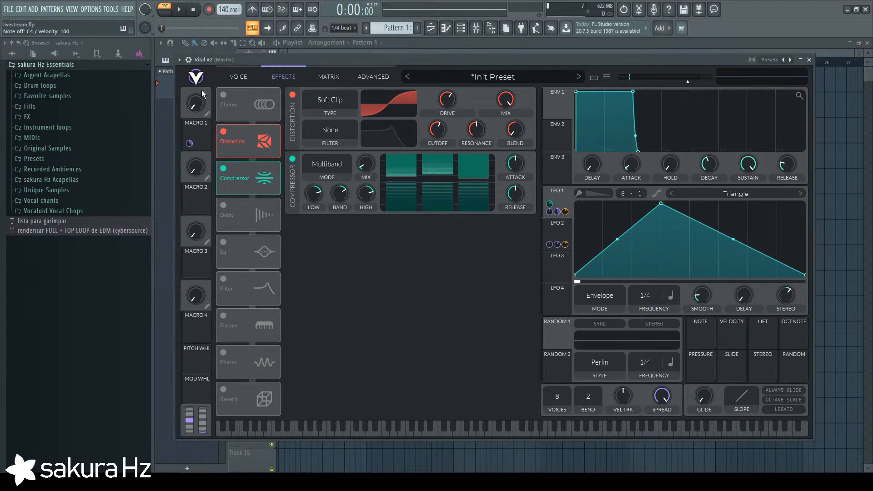
{"action": "left_click", "coordinate": [244, 79]}
{"action": "left_click", "coordinate": [287, 81]}
{"action": "left_click", "coordinate": [246, 81]}
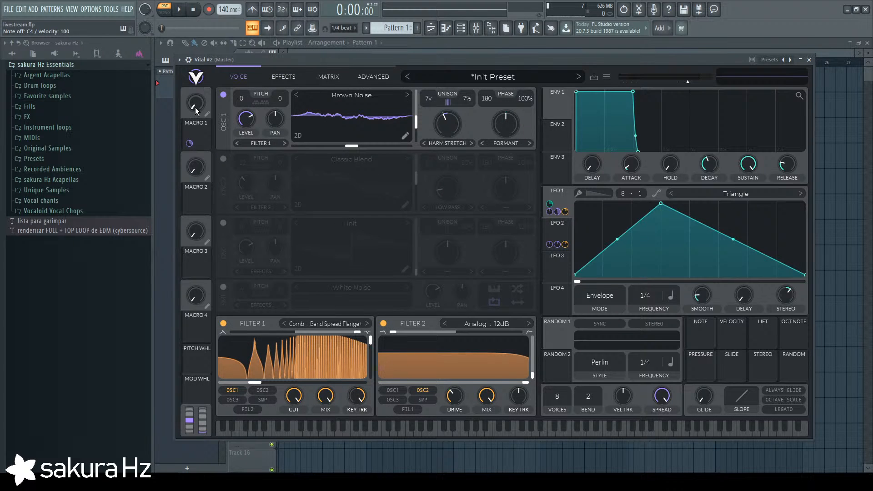
Raise Macro 1 to about 0.915 while auditioning oscillator 1.
{"action": "key", "text": "z"}
{"action": "key", "text": "z"}
{"action": "key", "text": "z"}
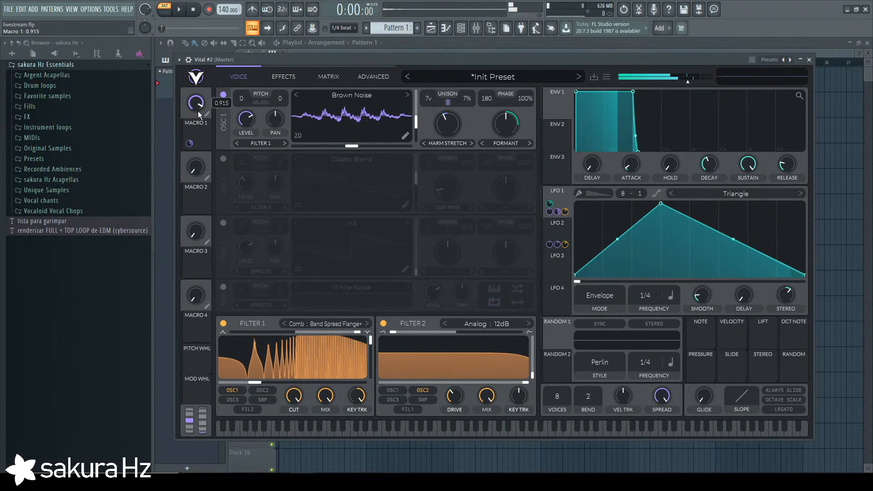
{"action": "left_click_drag", "start_coordinate": [199, 102], "coordinate": [199, 106]}
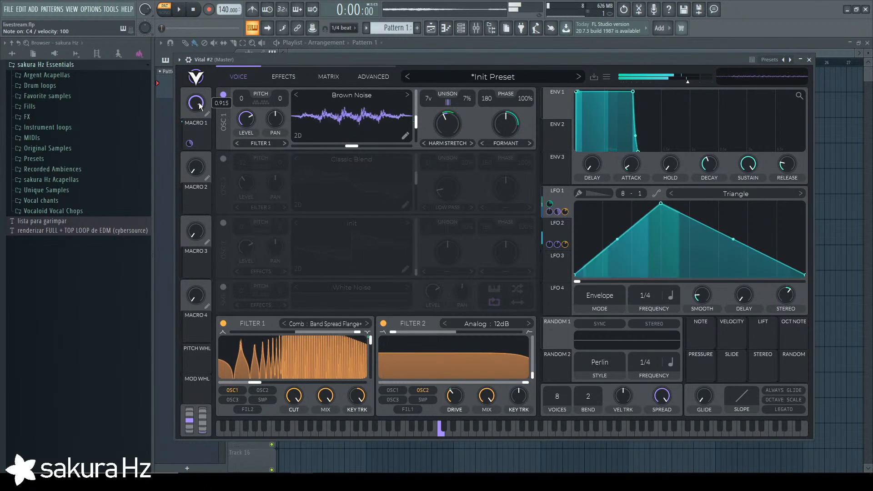
Shift LFO 3's triangle peak to a quarter of its cycle and route LFO 3 to the global Volume in the modulation matrix.
{"action": "left_click", "coordinate": [548, 265]}
{"action": "left_click_drag", "start_coordinate": [692, 206], "coordinate": [634, 179]}
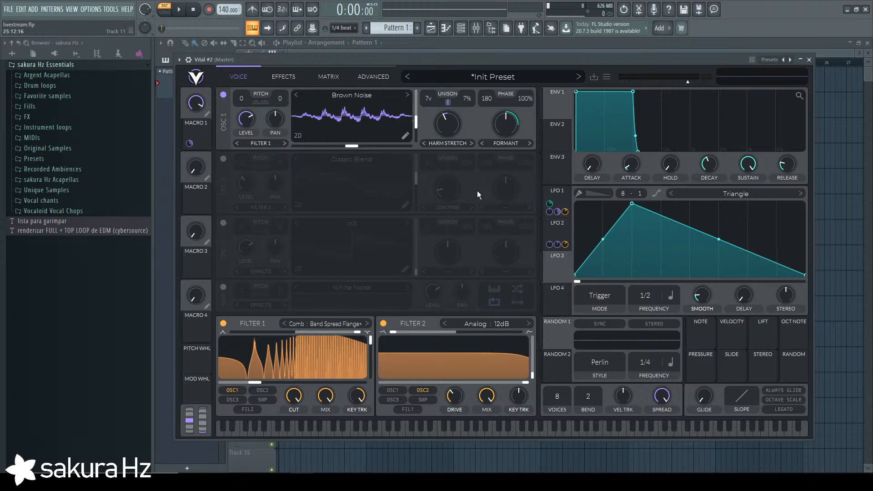
{"action": "left_click", "coordinate": [329, 77]}
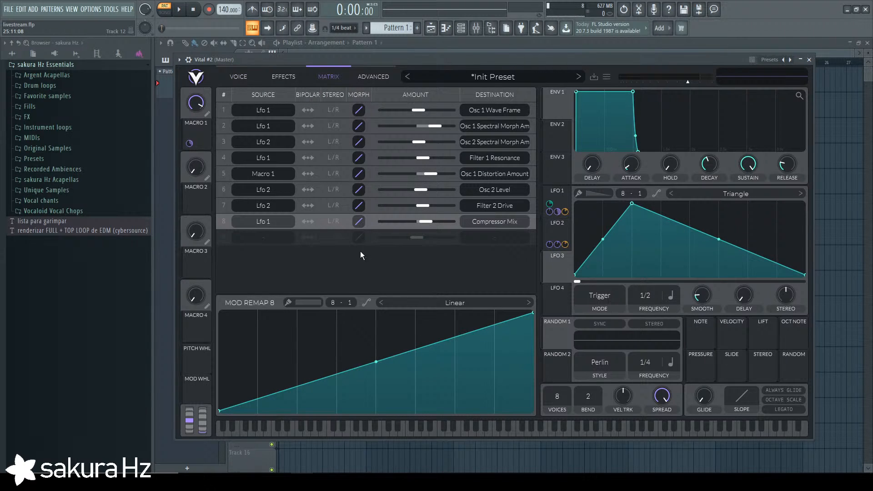
{"action": "left_click", "coordinate": [263, 241]}
{"action": "left_click", "coordinate": [252, 121]}
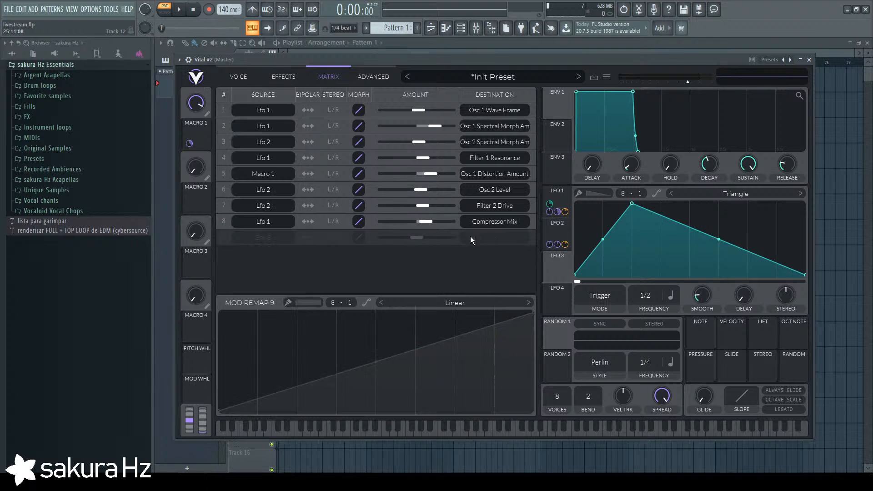
{"action": "left_click", "coordinate": [264, 237]}
{"action": "left_click", "coordinate": [249, 187]}
{"action": "left_click", "coordinate": [495, 237]}
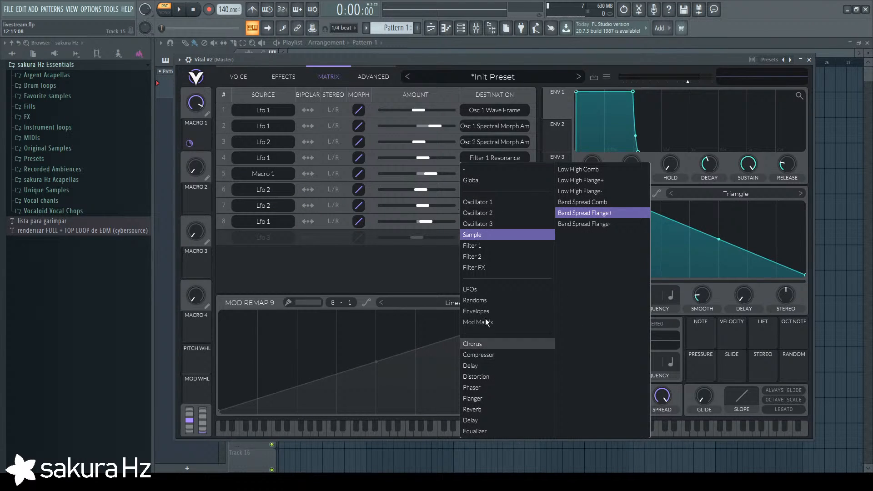
{"action": "mouse_move", "coordinate": [487, 180]}
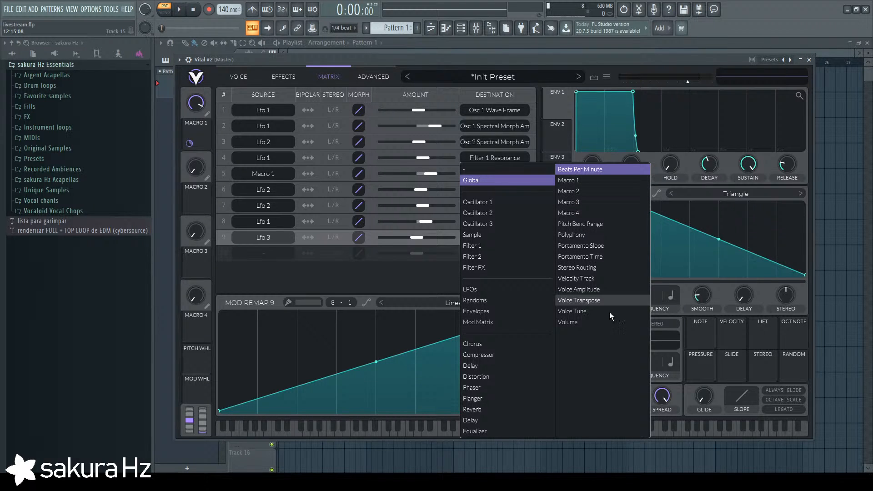
{"action": "left_click", "coordinate": [591, 322]}
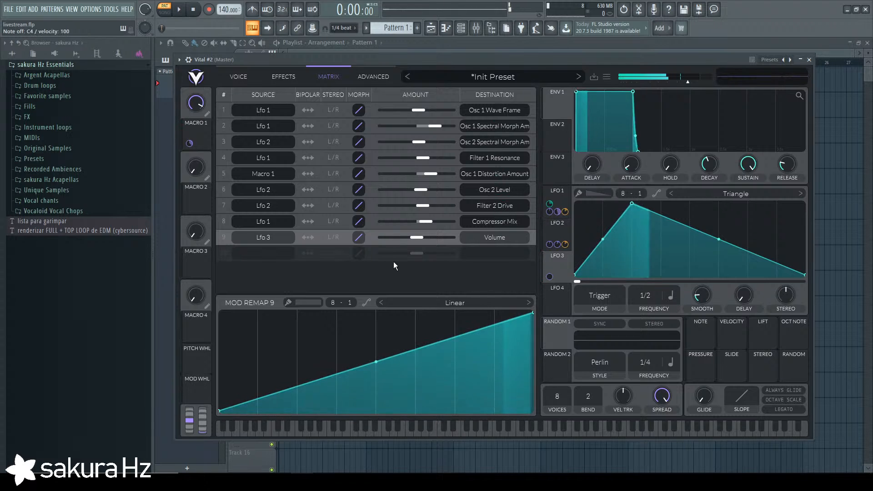
Increase LFO 3's modulation of Volume, lower the master volume to -80 dB and audition the patch.
{"action": "left_click_drag", "start_coordinate": [549, 276], "coordinate": [550, 246]}
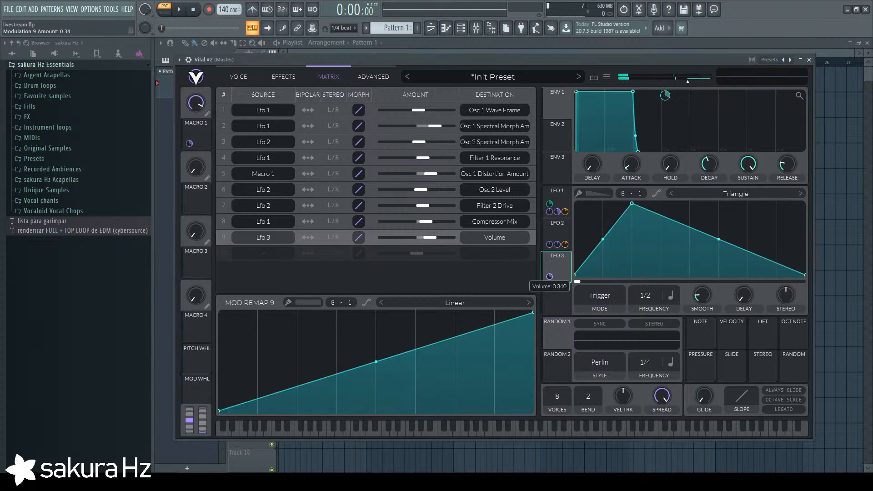
{"action": "key", "text": "z"}
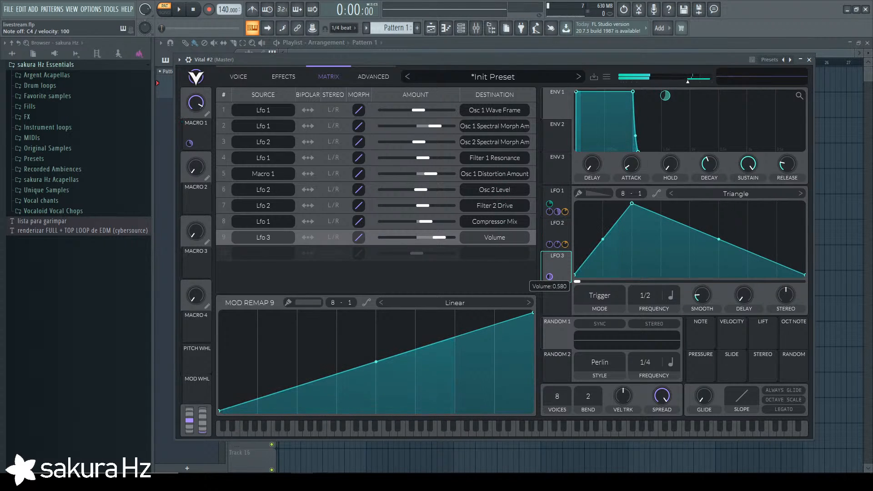
{"action": "left_click_drag", "start_coordinate": [688, 79], "coordinate": [533, 83]}
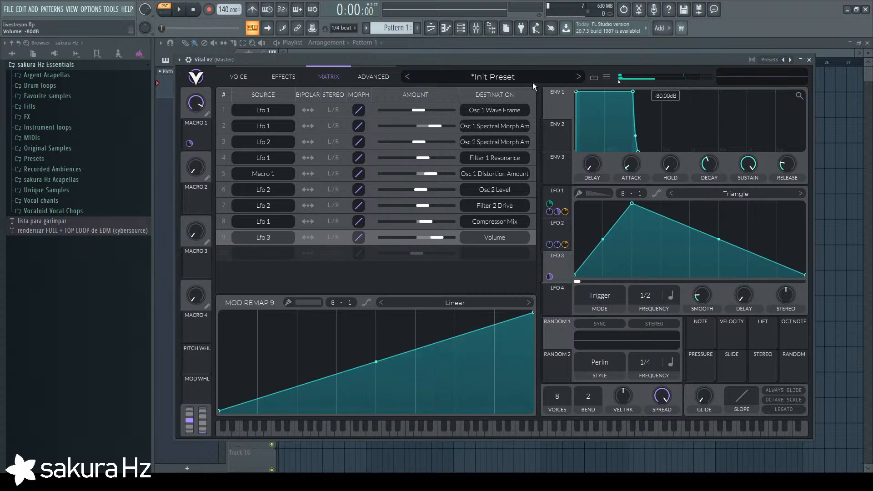
{"action": "key", "text": "z"}
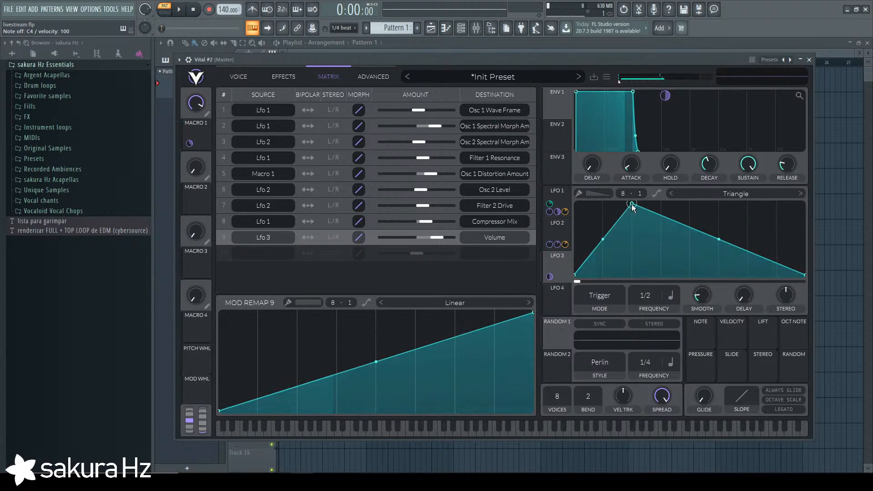
Move LFO 3's peak to about one eighth of its cycle and set its frequency to 1/4.
{"action": "left_click_drag", "start_coordinate": [632, 203], "coordinate": [605, 194]}
{"action": "key", "text": "z"}
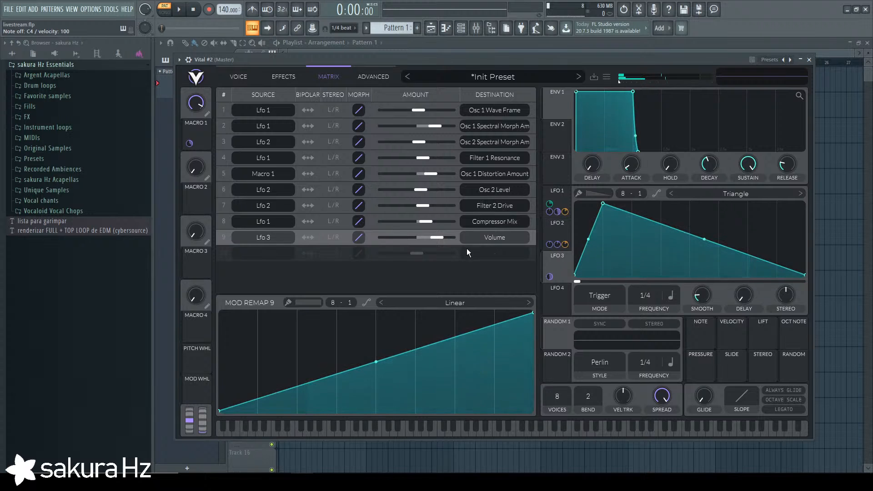
Set the LFO 3 to Volume modulation amount to about 0.723 while playing test notes.
{"action": "mouse_move", "coordinate": [426, 241]}
{"action": "left_mouse_down"}
{"action": "mouse_move", "coordinate": [485, 241]}
{"action": "mouse_move", "coordinate": [441, 237]}
{"action": "left_mouse_up"}
{"action": "key", "text": "z"}
{"action": "key", "text": "z"}
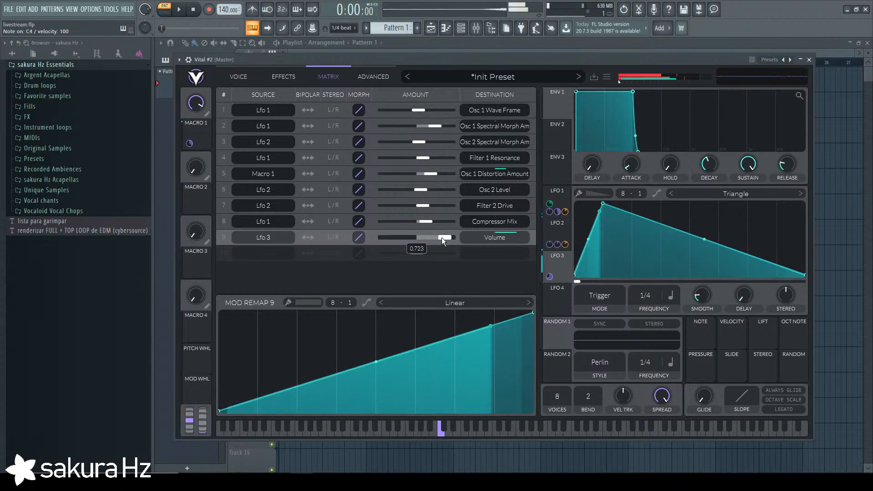
Reset LFO 3's curved falling slope to a straight line and lower its smoothing to minimum while auditioning.
{"action": "left_click_drag", "start_coordinate": [704, 239], "coordinate": [705, 234]}
{"action": "key", "text": "z"}
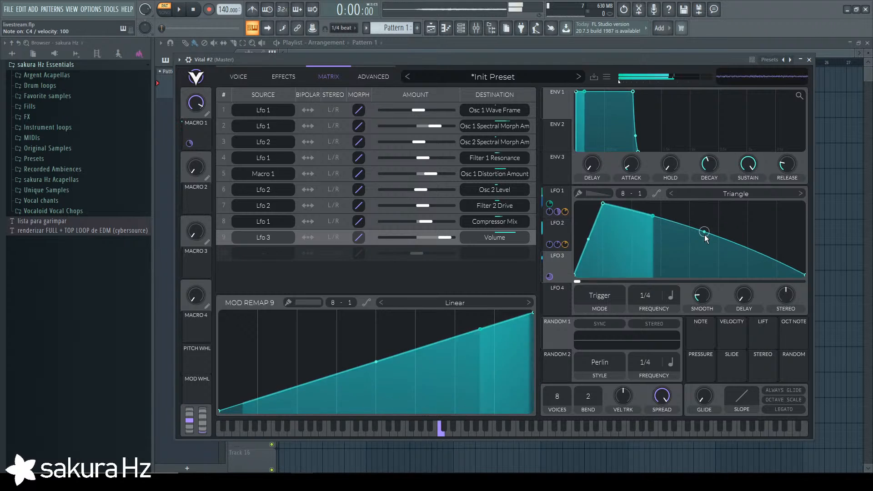
{"action": "double_click", "coordinate": [704, 235]}
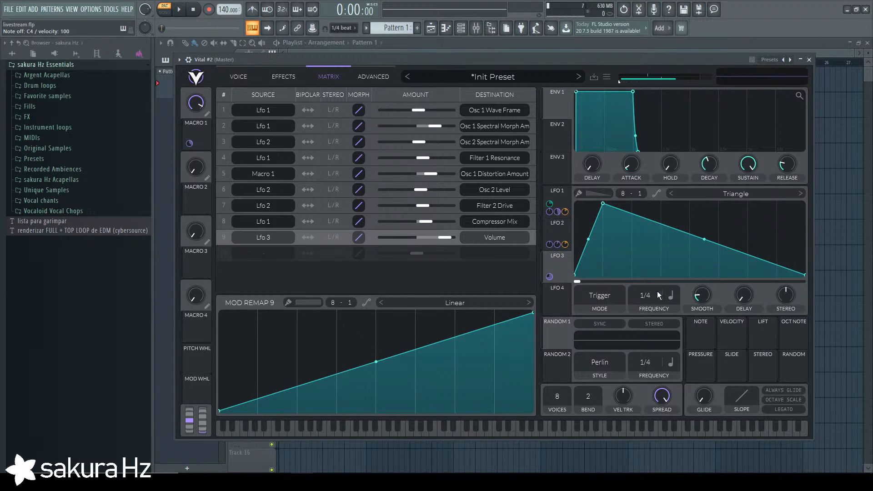
{"action": "key", "text": "z"}
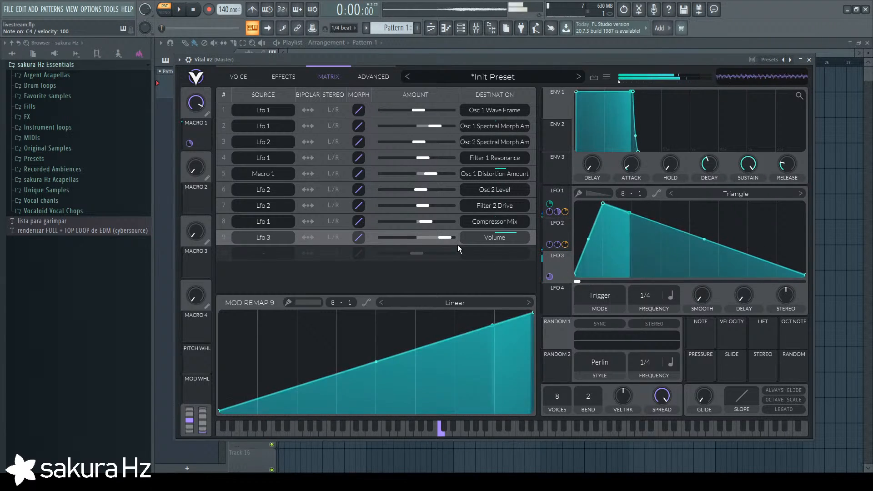
Turn oscillator 2 back on and adjust Macro 1 to about 0.9 while auditioning.
{"action": "left_click", "coordinate": [283, 78]}
{"action": "left_click", "coordinate": [239, 78]}
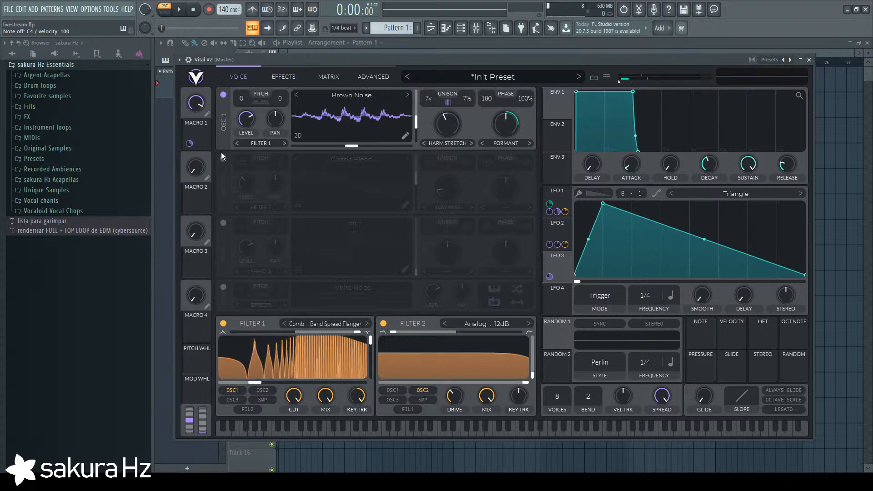
{"action": "key", "text": "z"}
{"action": "left_click_drag", "start_coordinate": [194, 103], "coordinate": [194, 108]}
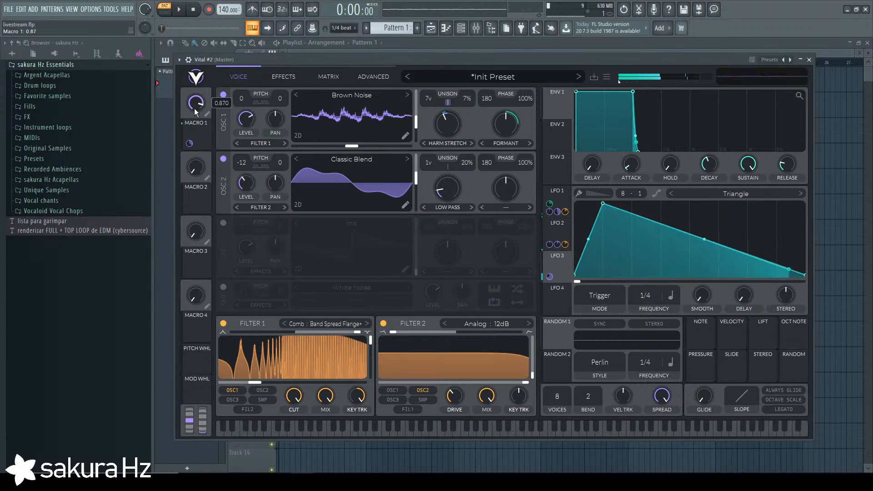
Remove the LFO 3 modulation from Volume and restore the master volume to its original level.
{"action": "left_click", "coordinate": [328, 74]}
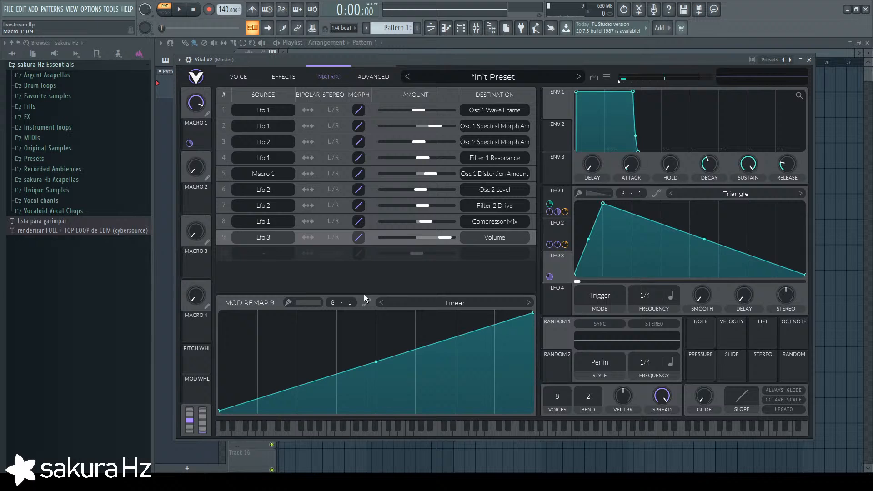
{"action": "left_click", "coordinate": [268, 227]}
{"action": "left_click", "coordinate": [241, 77]}
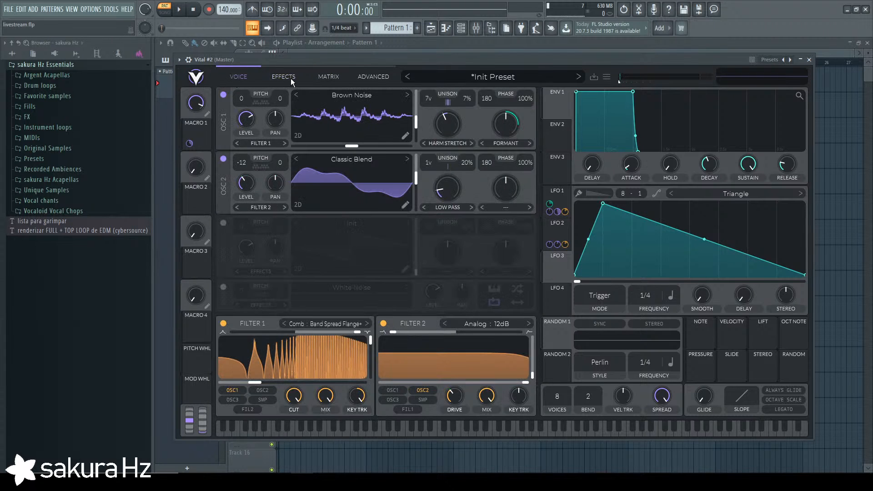
{"action": "left_click", "coordinate": [278, 78]}
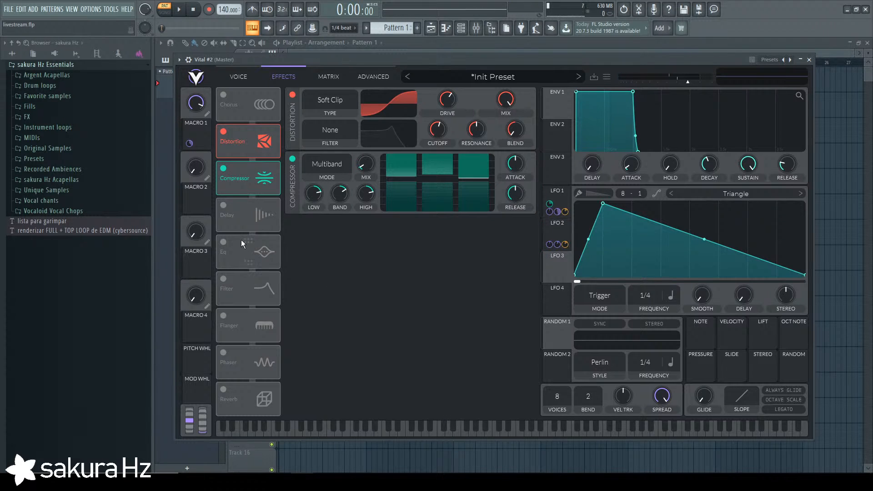
Enable the Delay effect, switch its time to Seconds and set it to about 0.089 secs.
{"action": "left_click", "coordinate": [224, 206]}
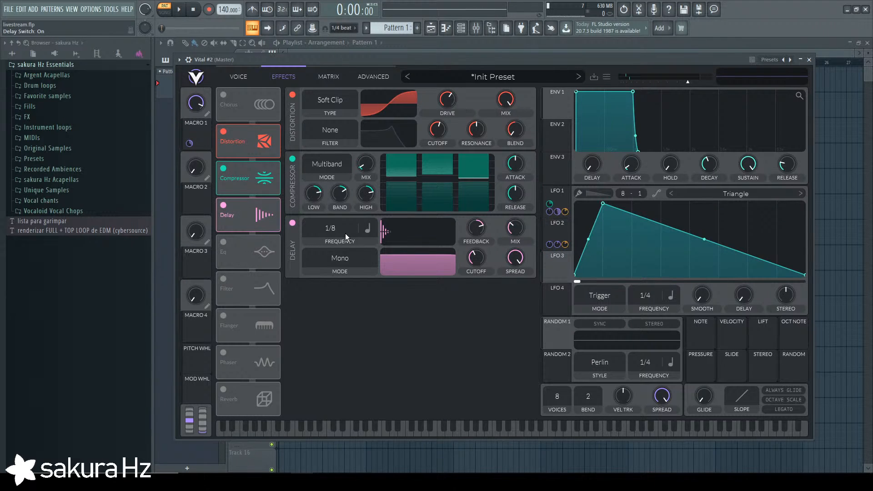
{"action": "left_click", "coordinate": [367, 229]}
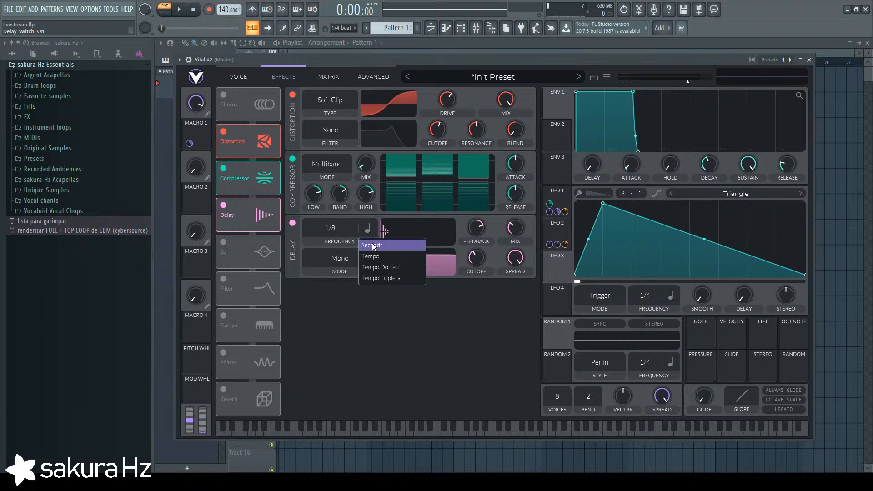
{"action": "left_click", "coordinate": [371, 243]}
{"action": "scroll", "coordinate": [331, 232], "scroll_direction": "up", "scroll_amount": 2}
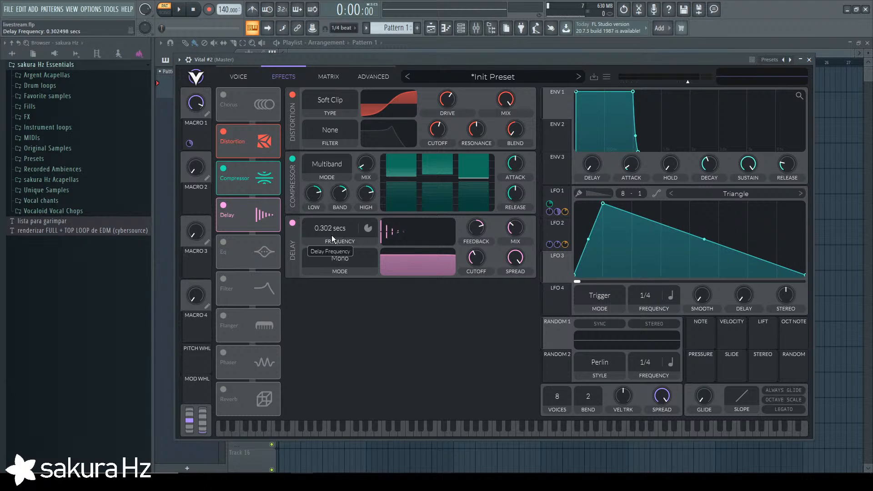
{"action": "scroll", "coordinate": [334, 226], "scroll_direction": "up", "scroll_amount": 10}
{"action": "scroll", "coordinate": [337, 230], "scroll_direction": "down", "scroll_amount": 2}
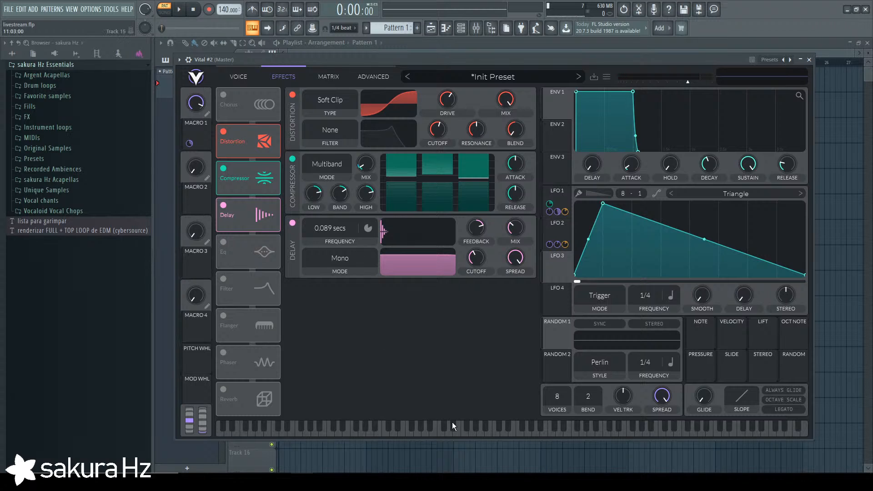
Shorten the delay time to about 0.079 secs and switch the Delay off to compare the sound.
{"action": "scroll", "coordinate": [335, 228], "scroll_direction": "up", "scroll_amount": 3}
{"action": "scroll", "coordinate": [334, 228], "scroll_direction": "down", "scroll_amount": 3}
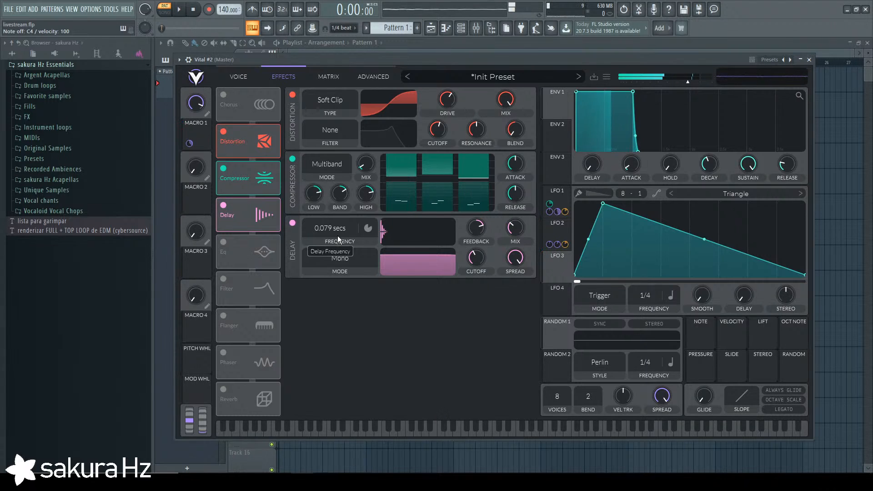
{"action": "left_click", "coordinate": [222, 206]}
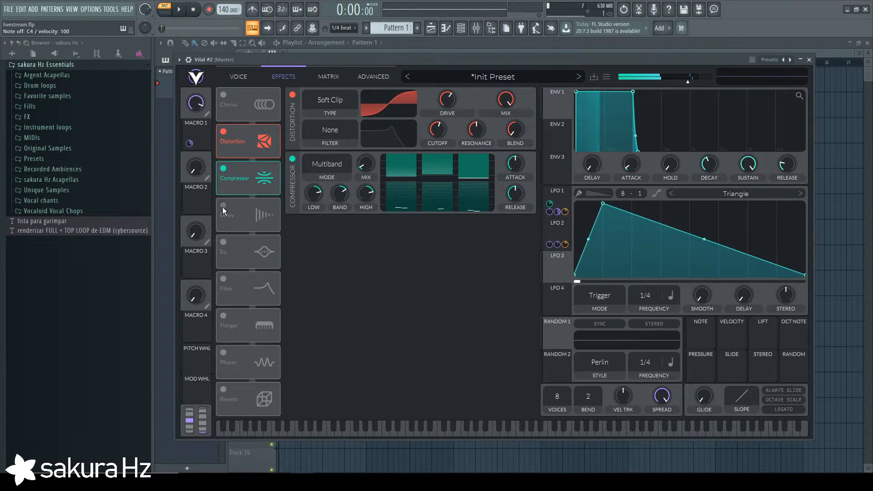
Turn the Delay back on, try LFO 1 as a modulator of its frequency and remove that modulation.
{"action": "left_click", "coordinate": [222, 207]}
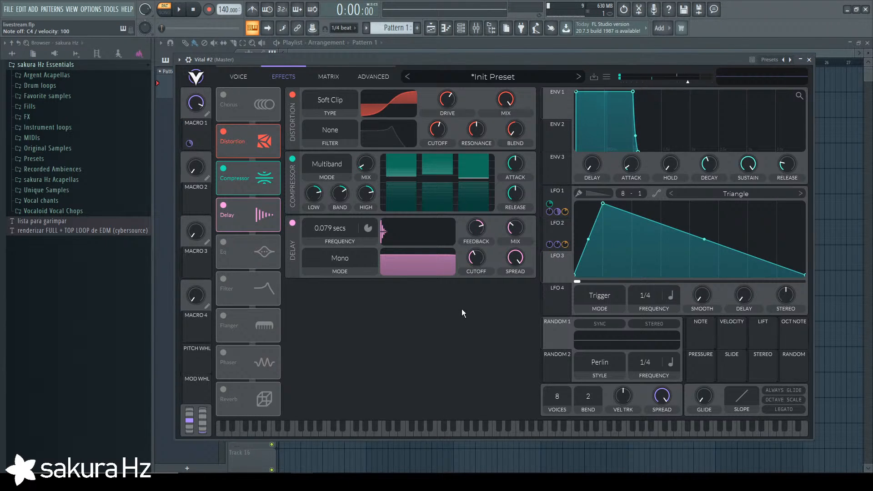
{"action": "left_click", "coordinate": [559, 228]}
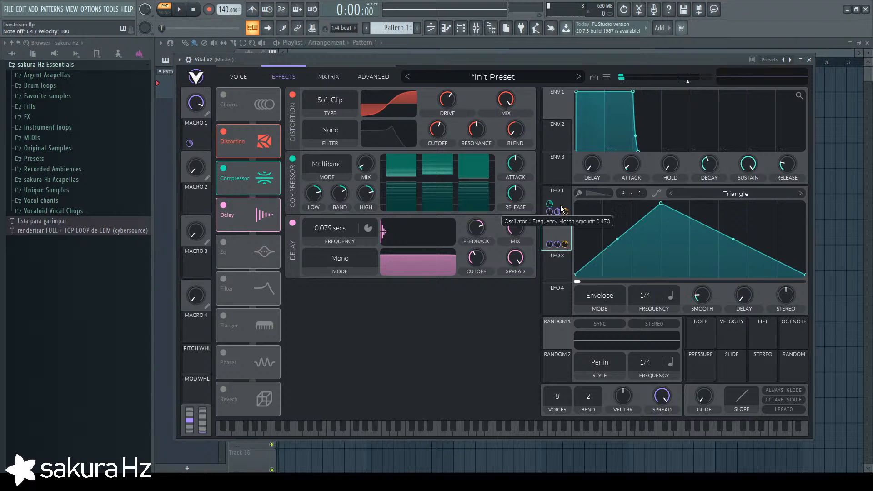
{"action": "left_click", "coordinate": [562, 200]}
{"action": "left_click_drag", "start_coordinate": [561, 200], "coordinate": [340, 230]}
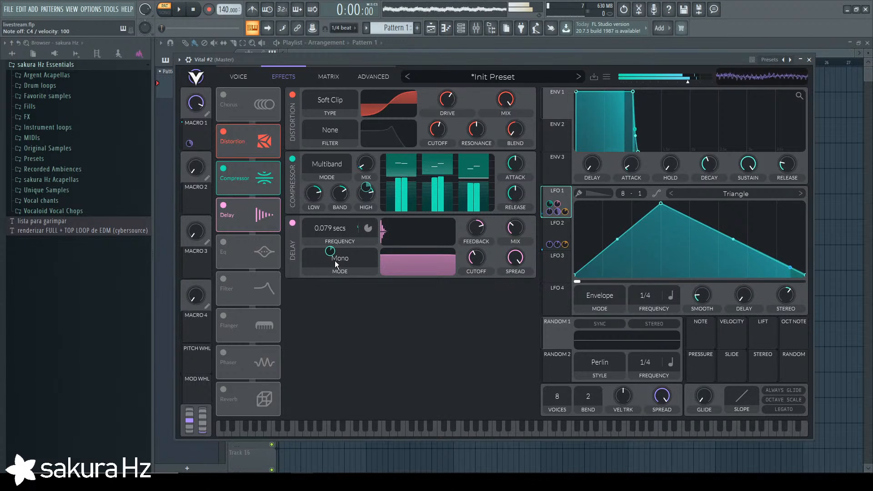
{"action": "left_click_drag", "start_coordinate": [333, 253], "coordinate": [331, 258]}
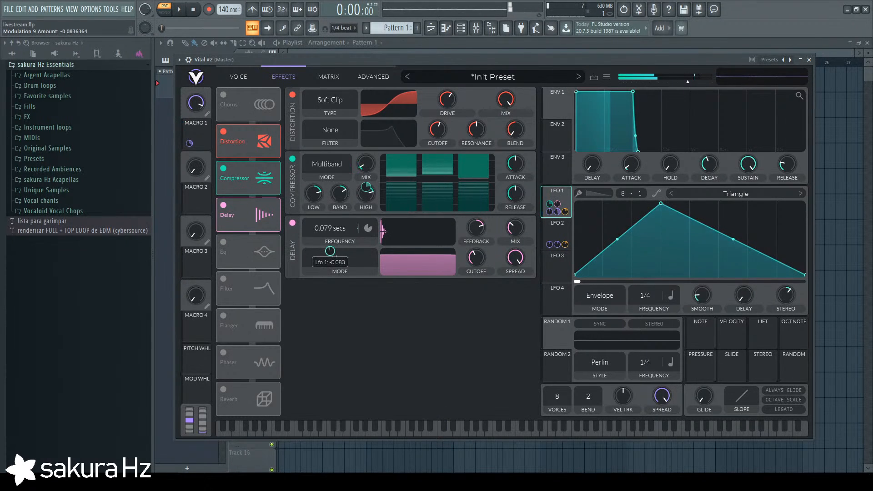
{"action": "right_click", "coordinate": [331, 253]}
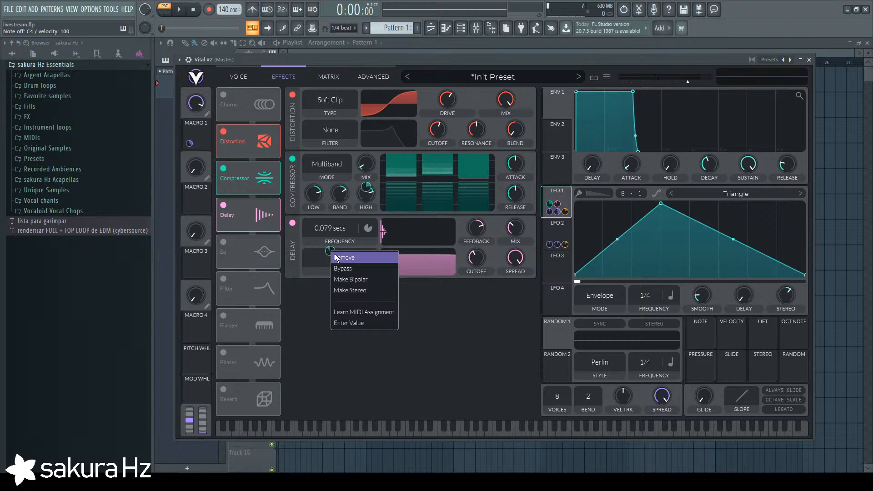
{"action": "left_click", "coordinate": [337, 257]}
Move the LFO 3 triangle's peak to the middle and assign LFO 3 to the Delay frequency at about 0.33.
{"action": "left_click", "coordinate": [559, 274]}
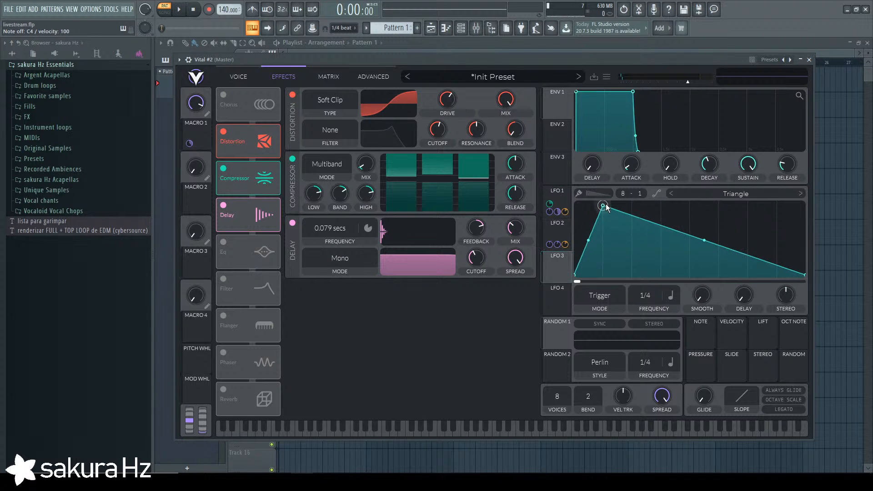
{"action": "left_click_drag", "start_coordinate": [604, 204], "coordinate": [689, 184]}
{"action": "left_click_drag", "start_coordinate": [558, 275], "coordinate": [330, 246]}
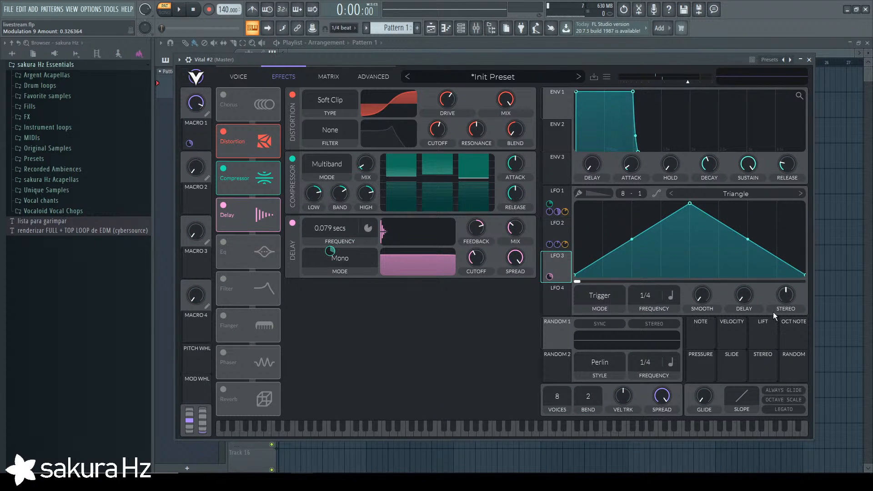
Raise LFO 3's Stereo setting and reduce its Delay frequency modulation to about 0.026 while auditioning.
{"action": "left_click_drag", "start_coordinate": [781, 298], "coordinate": [780, 284]}
{"action": "key", "text": "z"}
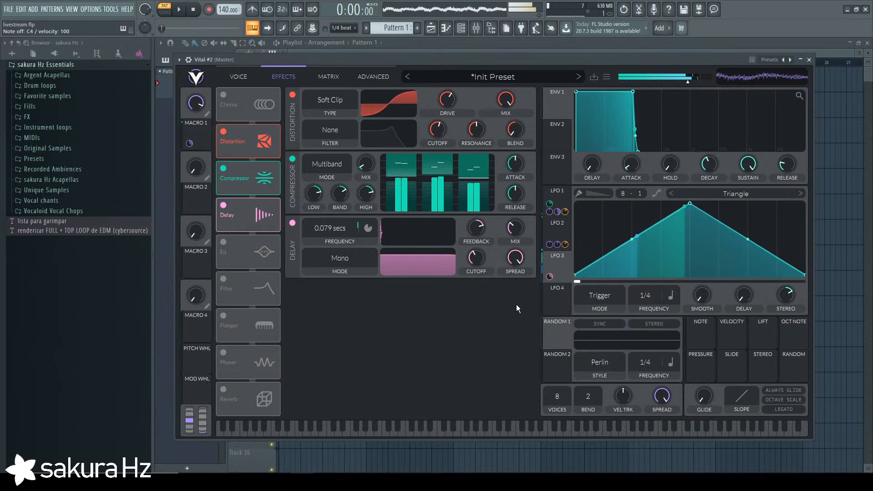
{"action": "left_click_drag", "start_coordinate": [549, 277], "coordinate": [549, 281]}
{"action": "key", "text": "z"}
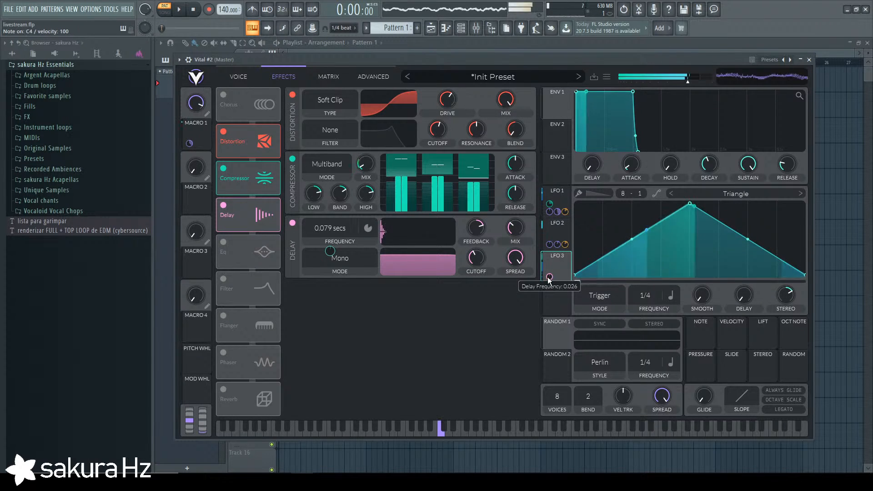
Clear LFO 3 from the Delay frequency, try it again at about 0.066 and remove it once more.
{"action": "double_click", "coordinate": [549, 278]}
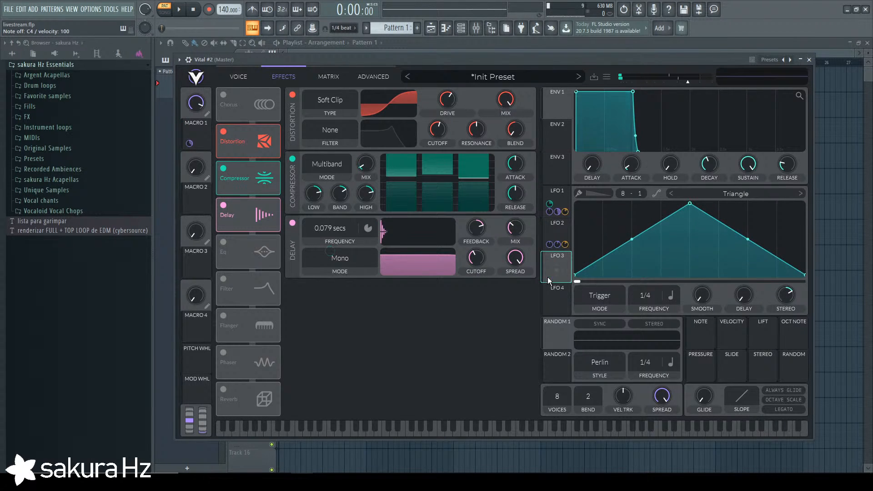
{"action": "left_click_drag", "start_coordinate": [563, 273], "coordinate": [330, 251]}
{"action": "left_click", "coordinate": [552, 199]}
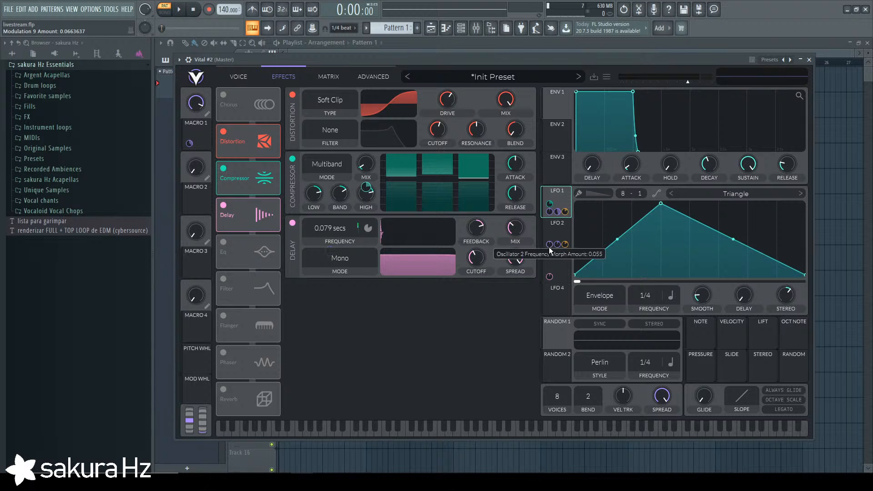
{"action": "left_click", "coordinate": [551, 270]}
{"action": "right_click", "coordinate": [331, 251]}
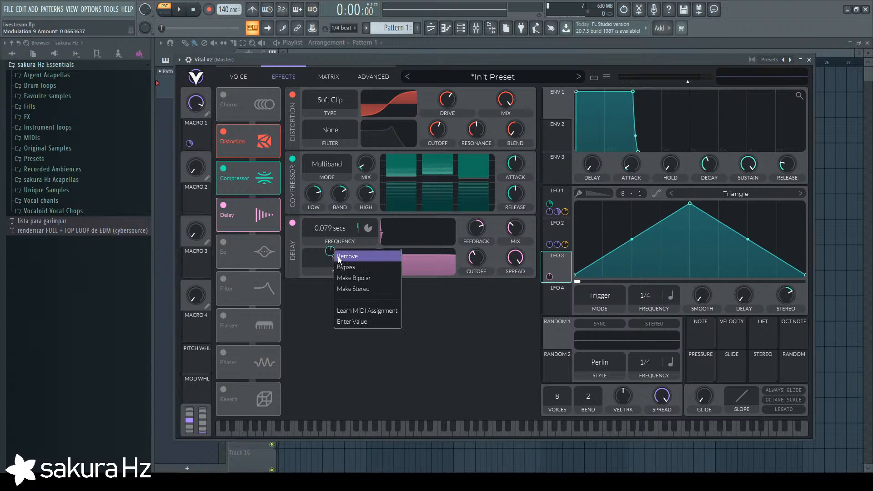
{"action": "left_click", "coordinate": [346, 255]}
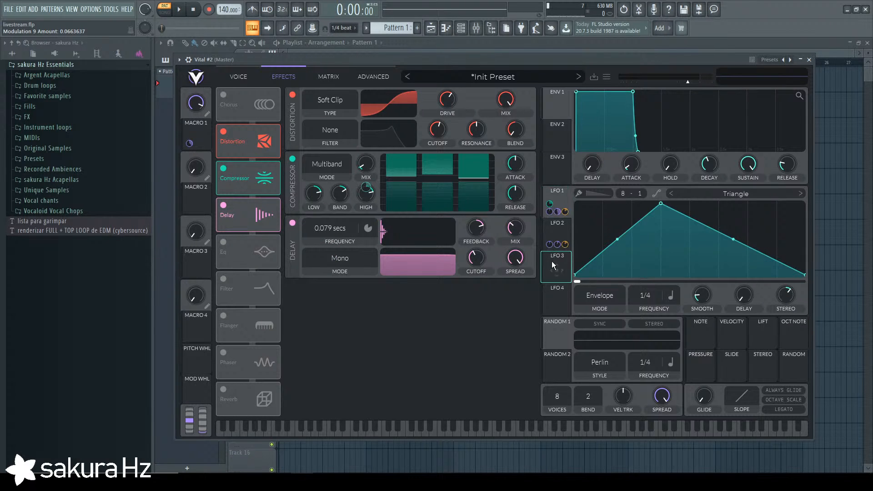
Reassign LFO 3 to the Delay frequency with a slightly negative amount, undoing the accidental delay time change.
{"action": "left_click_drag", "start_coordinate": [553, 264], "coordinate": [328, 229]}
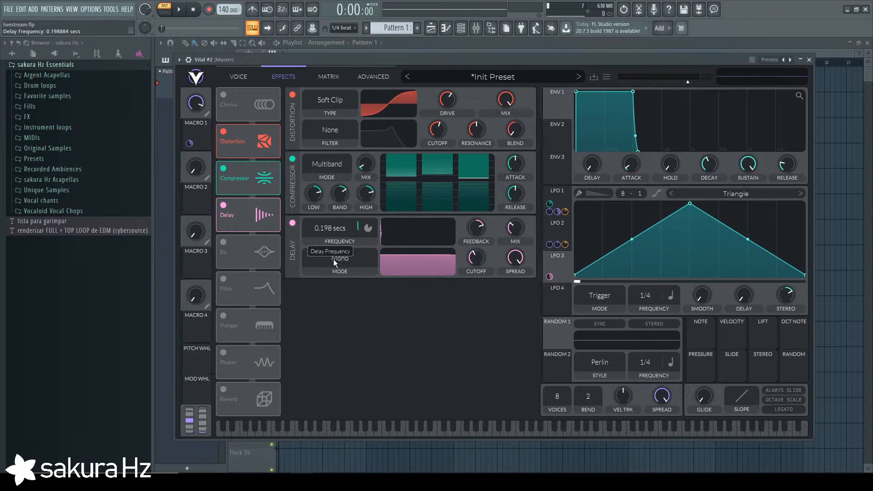
{"action": "key", "text": "ctrl+z"}
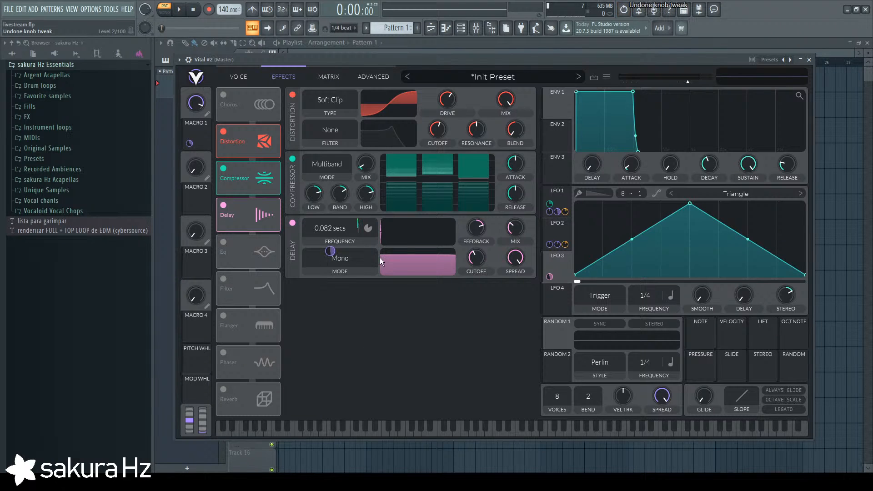
{"action": "left_click_drag", "start_coordinate": [331, 252], "coordinate": [331, 288]}
{"action": "left_click_drag", "start_coordinate": [407, 62], "coordinate": [429, 57]}
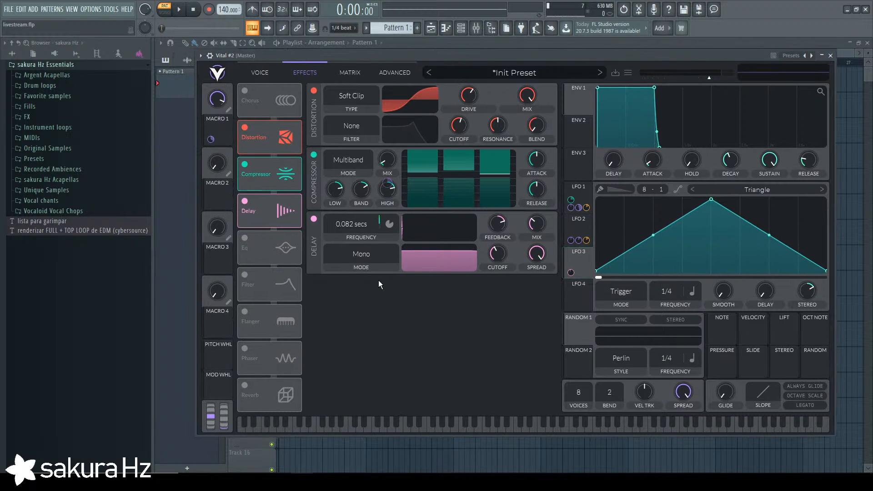
{"action": "key", "text": "z"}
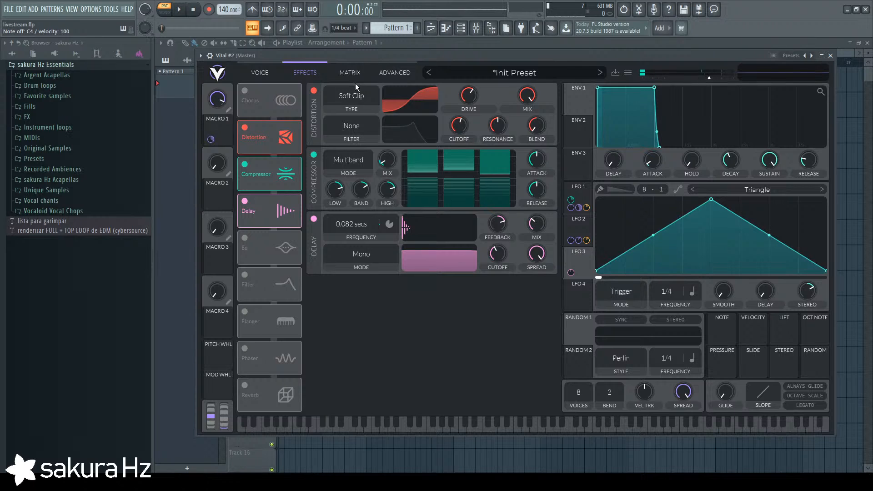
Check the LFO 3 to Delay Frequency routing in the modulation matrix and audition the patch.
{"action": "left_click", "coordinate": [344, 72]}
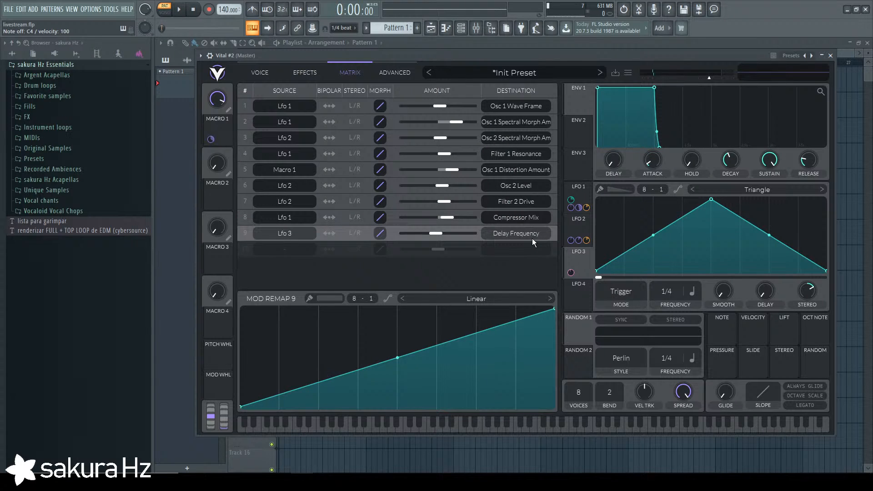
{"action": "left_click", "coordinate": [311, 72]}
{"action": "key", "text": "z"}
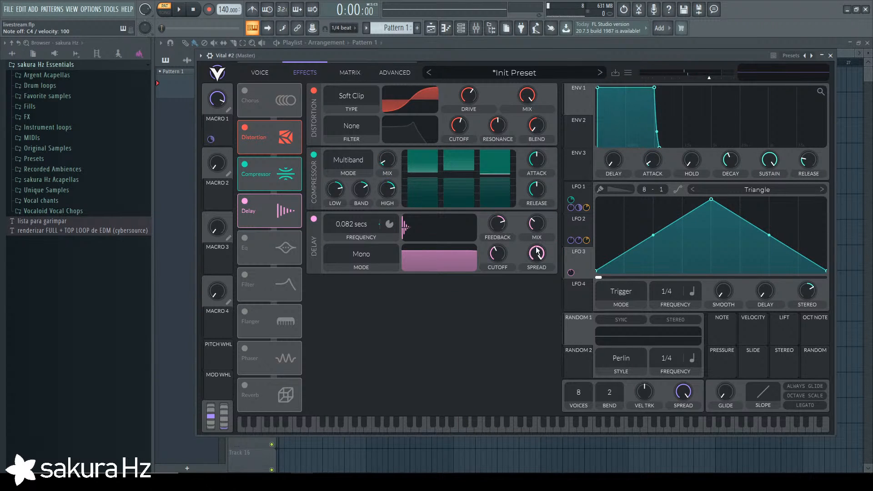
Compare a rising ramp with a peak just past the middle for LFO 3, with its Stereo set to 0.125.
{"action": "left_click_drag", "start_coordinate": [711, 200], "coordinate": [826, 200]}
{"action": "key", "text": "z"}
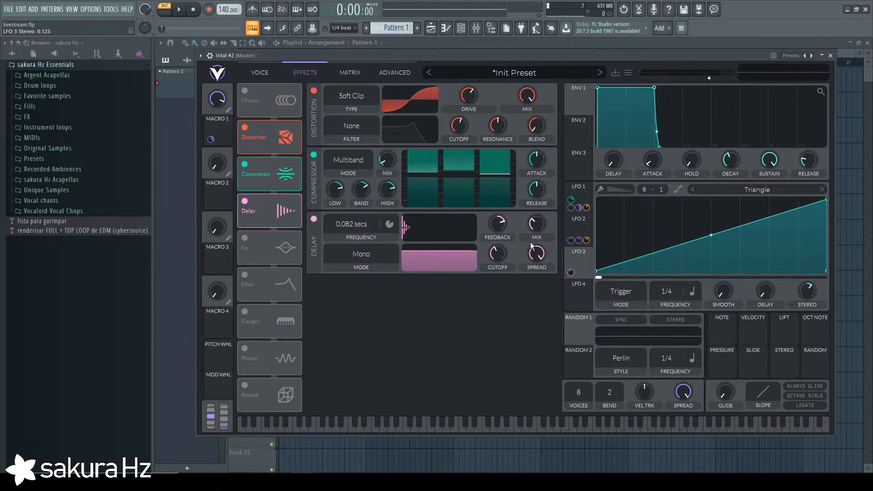
{"action": "left_click_drag", "start_coordinate": [825, 202], "coordinate": [726, 172]}
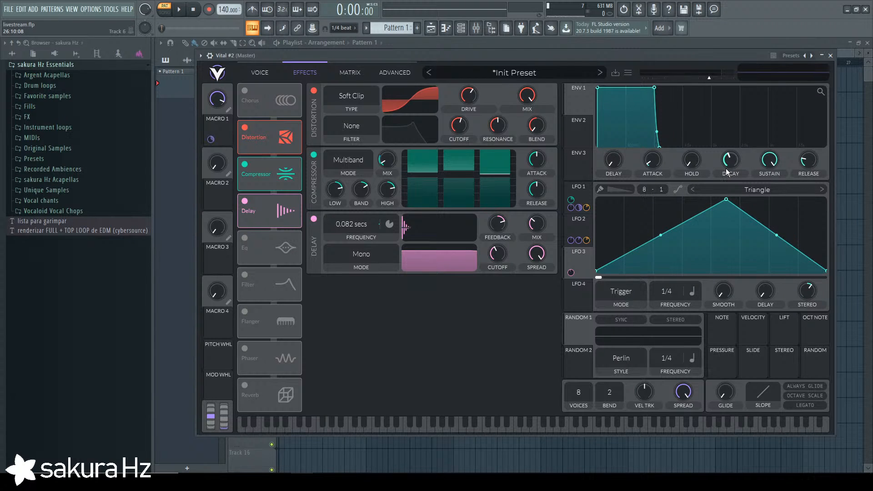
{"action": "key", "text": "z"}
{"action": "key", "text": "z"}
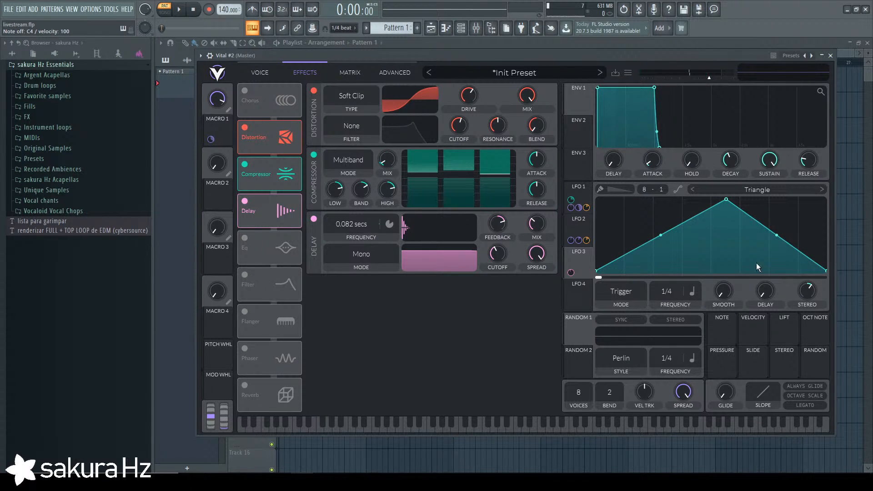
Reshape LFO 3 into a rising ramp in Envelope mode and slightly raise its Delay frequency modulation amount.
{"action": "left_click_drag", "start_coordinate": [726, 199], "coordinate": [826, 199]}
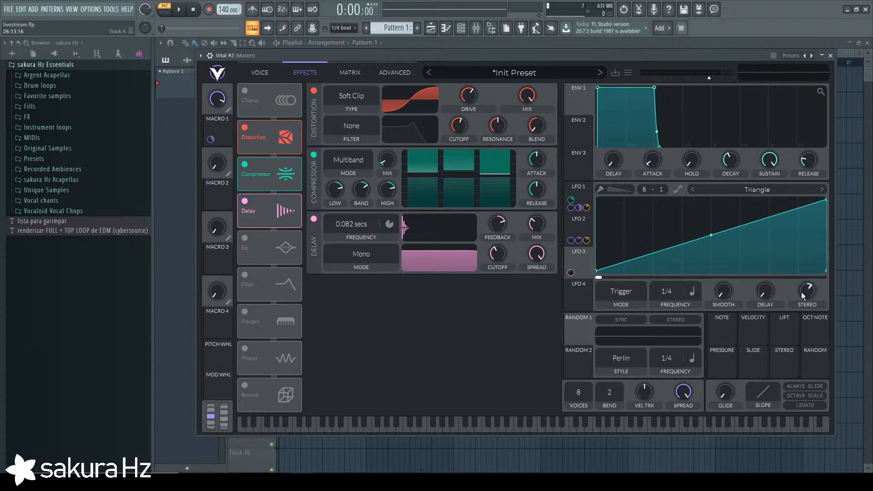
{"action": "left_click_drag", "start_coordinate": [354, 243], "coordinate": [355, 239]}
{"action": "key", "text": "z"}
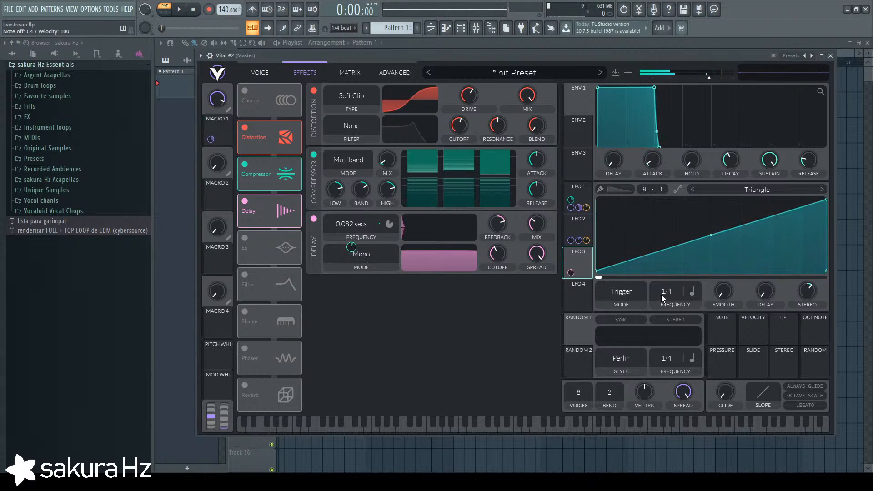
{"action": "left_click", "coordinate": [631, 290]}
{"action": "left_click", "coordinate": [624, 337]}
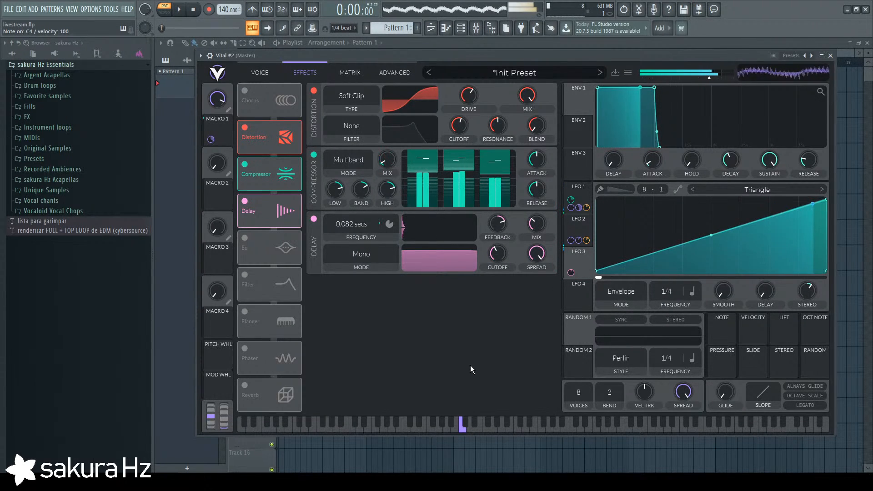
Try the LFO 3 modulation of the Delay frequency in stereo, return it to mono and audition the patch.
{"action": "right_click", "coordinate": [375, 226]}
{"action": "left_click", "coordinate": [372, 293]}
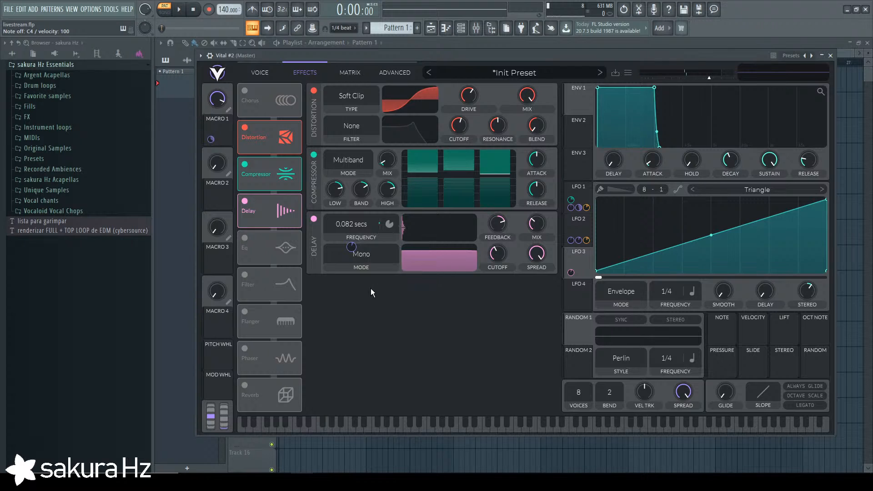
{"action": "right_click", "coordinate": [352, 248]}
{"action": "left_click", "coordinate": [393, 287]}
{"action": "right_click", "coordinate": [350, 248]}
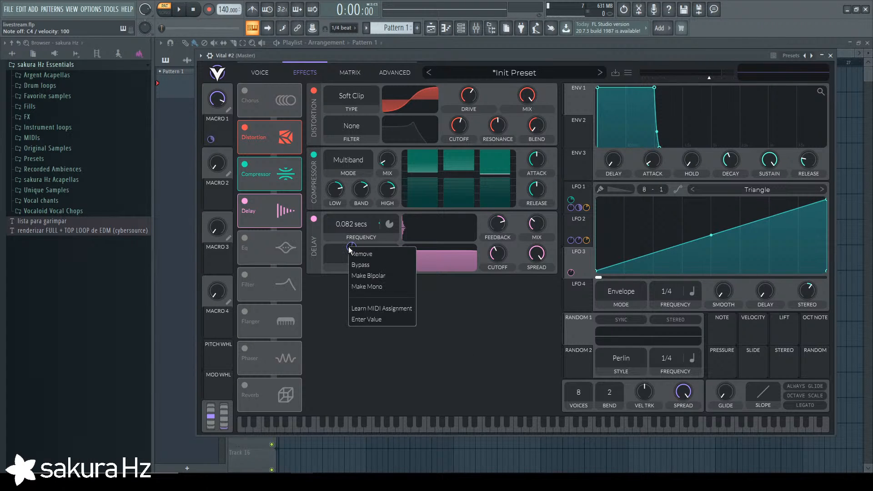
{"action": "left_click", "coordinate": [374, 286]}
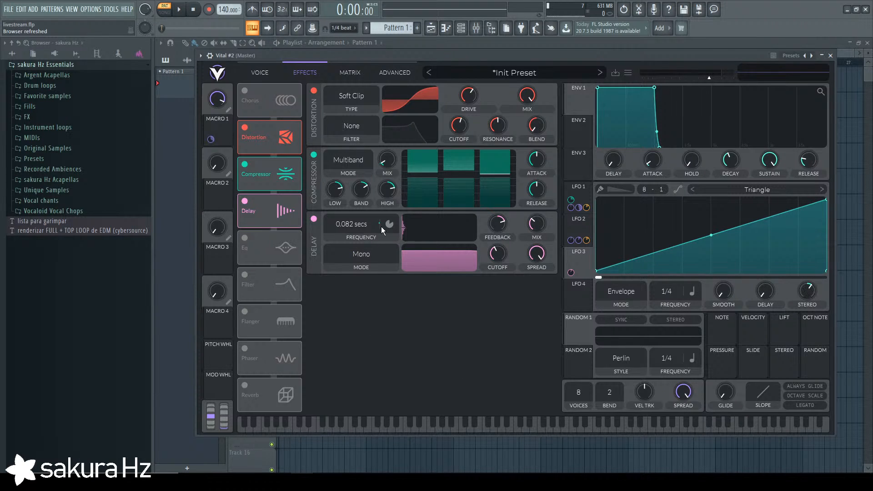
{"action": "right_click", "coordinate": [348, 225]}
{"action": "left_click", "coordinate": [357, 254]}
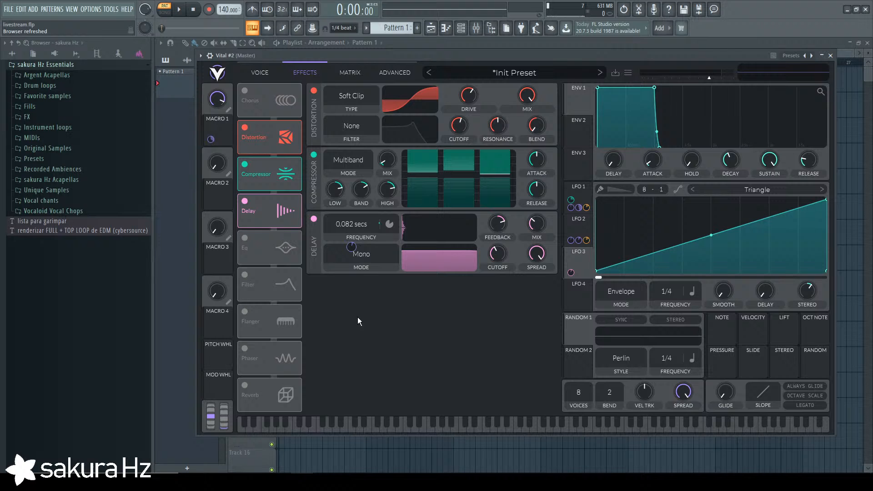
{"action": "right_click", "coordinate": [356, 245]}
{"action": "left_click", "coordinate": [370, 285]}
{"action": "right_click", "coordinate": [351, 246]}
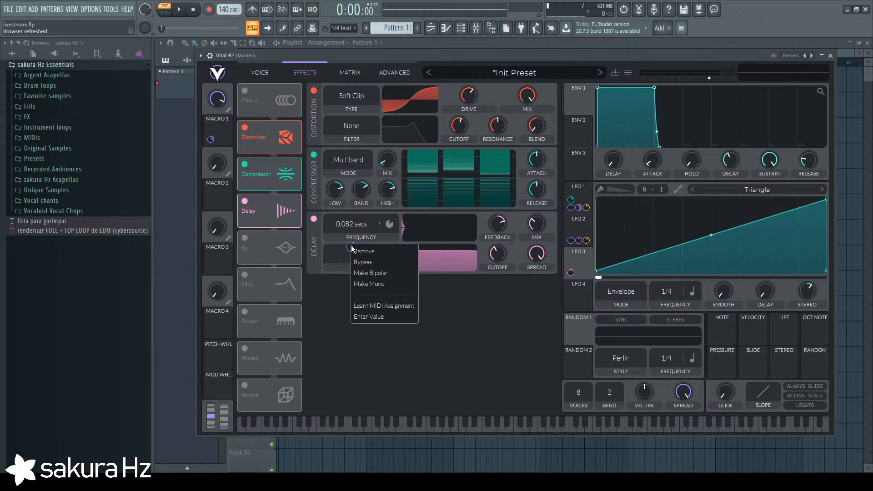
{"action": "left_click", "coordinate": [371, 285]}
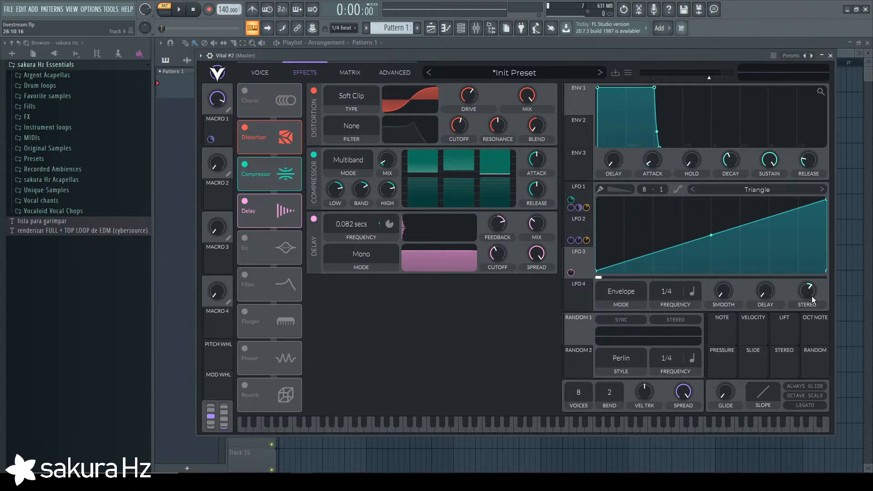
{"action": "key", "text": "z"}
Shape LFO 4 into a rising ramp at 1/1 frequency with raised Stereo, and lower the master volume to minimum.
{"action": "left_click", "coordinate": [582, 300]}
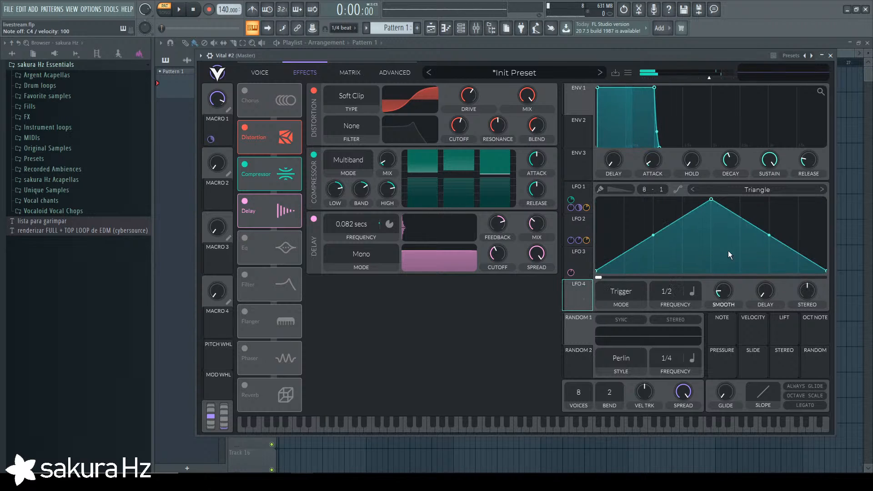
{"action": "left_click_drag", "start_coordinate": [711, 200], "coordinate": [827, 199]}
{"action": "mouse_move", "coordinate": [675, 292]}
{"action": "left_mouse_down"}
{"action": "mouse_move", "coordinate": [674, 264]}
{"action": "mouse_move", "coordinate": [669, 309]}
{"action": "left_mouse_up"}
{"action": "left_click_drag", "start_coordinate": [807, 291], "coordinate": [807, 257]}
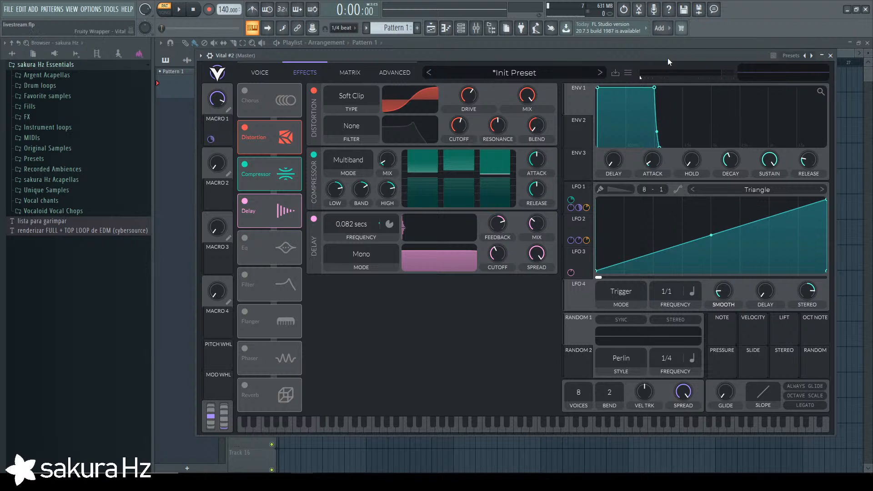
{"action": "left_click_drag", "start_coordinate": [667, 57], "coordinate": [671, 62]}
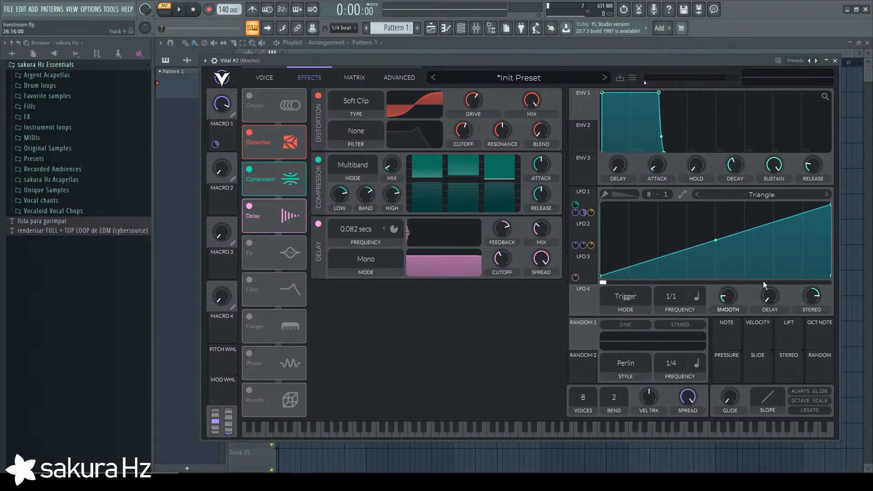
{"action": "key", "text": "z"}
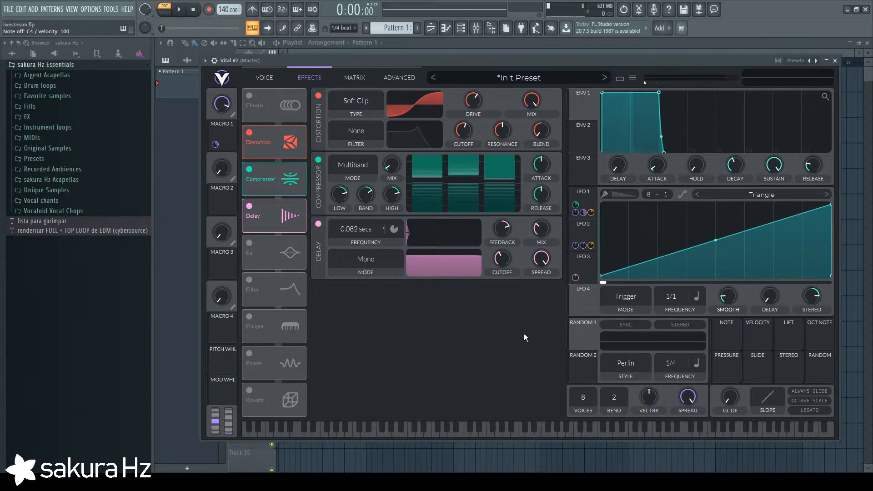
Assign LFO 4 to Env 1 Delay with an amount of 0.42, and reduce LFO 4's Stereo while auditioning the patch.
{"action": "left_click_drag", "start_coordinate": [586, 301], "coordinate": [618, 166]}
{"action": "key", "text": "z"}
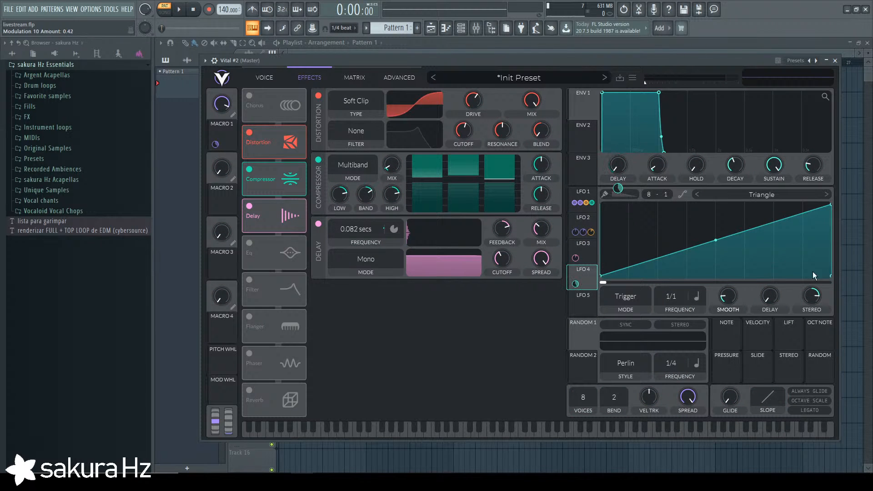
{"action": "left_click_drag", "start_coordinate": [819, 296], "coordinate": [817, 313]}
{"action": "key", "text": "z"}
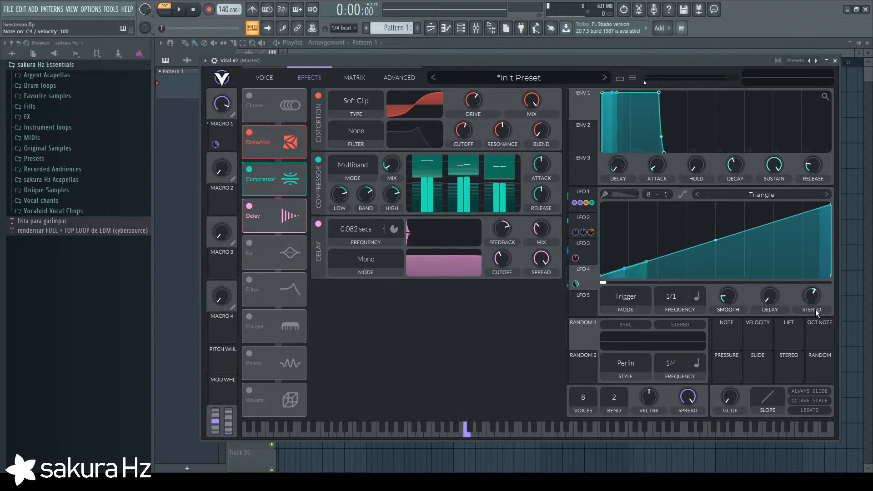
Audition LFO 4 with Stereo at 0 and at -0.42, and leave it at 0.
{"action": "double_click", "coordinate": [814, 308]}
{"action": "key", "text": "z"}
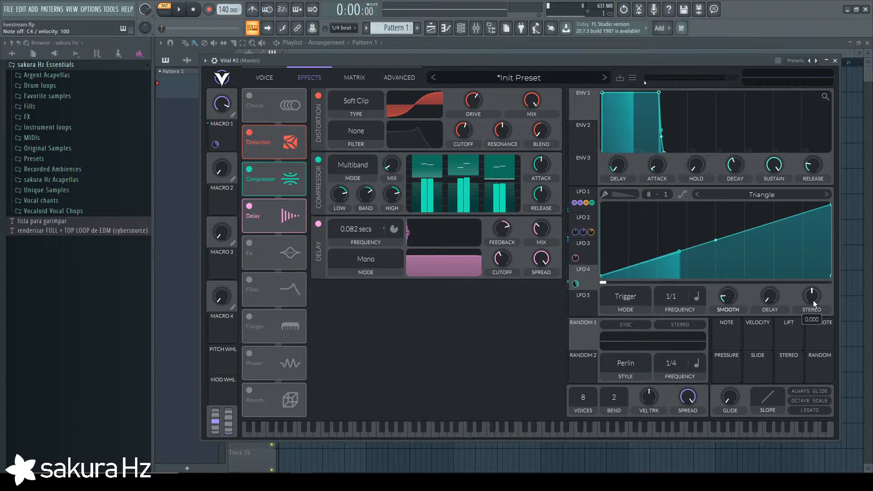
{"action": "key", "text": "z"}
{"action": "mouse_move", "coordinate": [814, 307]}
{"action": "left_mouse_down"}
{"action": "mouse_move", "coordinate": [816, 324]}
{"action": "mouse_move", "coordinate": [815, 306]}
{"action": "left_mouse_up"}
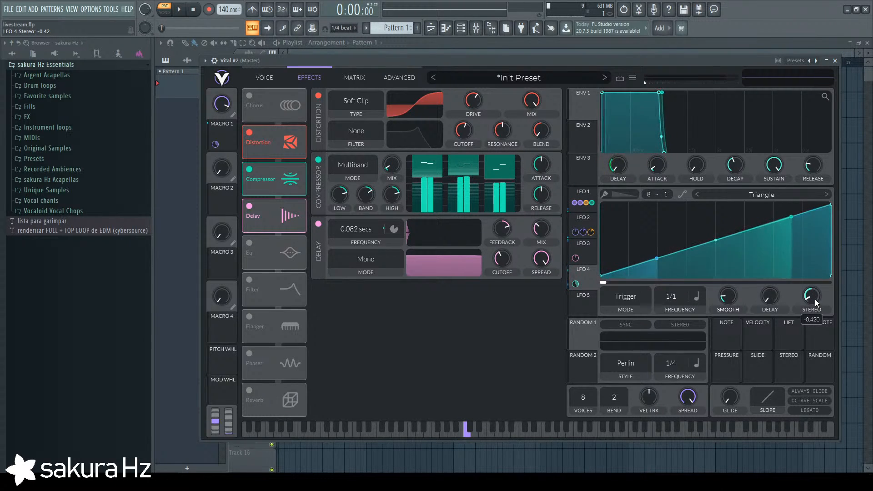
{"action": "double_click", "coordinate": [815, 303]}
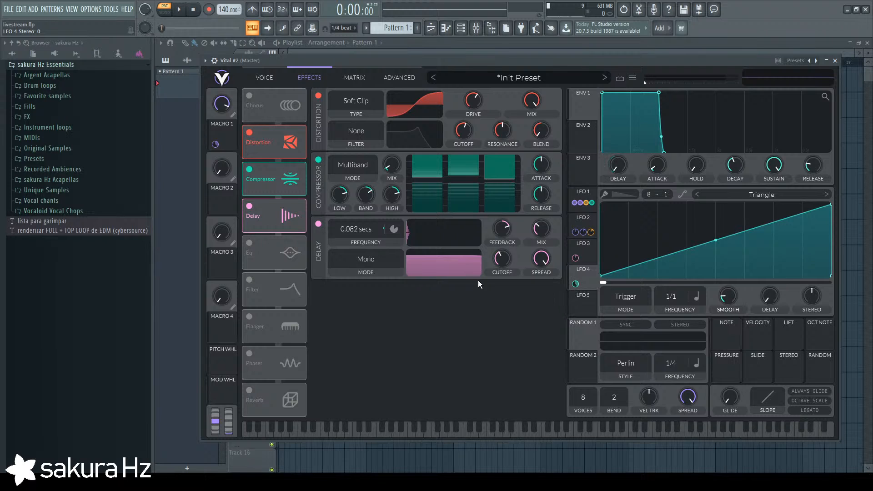
Turn on stereo for the LFO 4 modulation of Env 1 Delay in the modulation matrix.
{"action": "right_click", "coordinate": [376, 235]}
{"action": "left_click", "coordinate": [364, 277]}
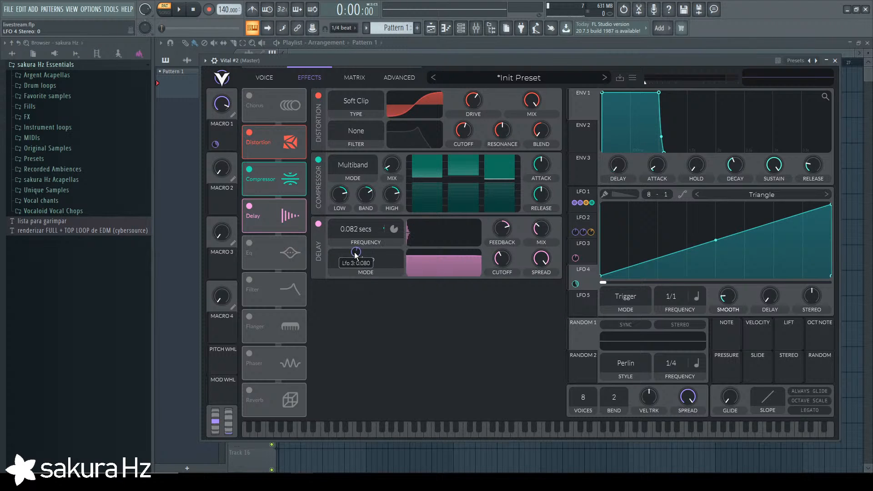
{"action": "left_click", "coordinate": [354, 77]}
{"action": "left_click", "coordinate": [362, 254]}
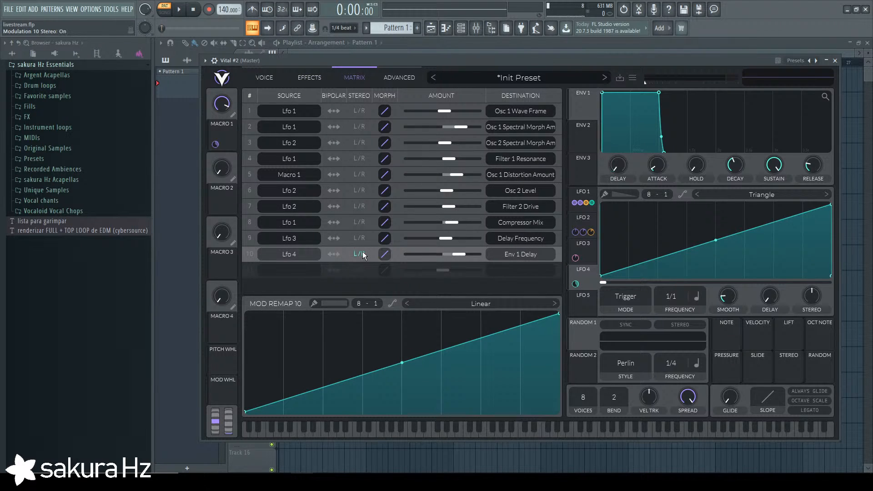
Make the LFO 3 modulation of the Delay frequency stereo and check it in the modulation matrix.
{"action": "left_click", "coordinate": [316, 78]}
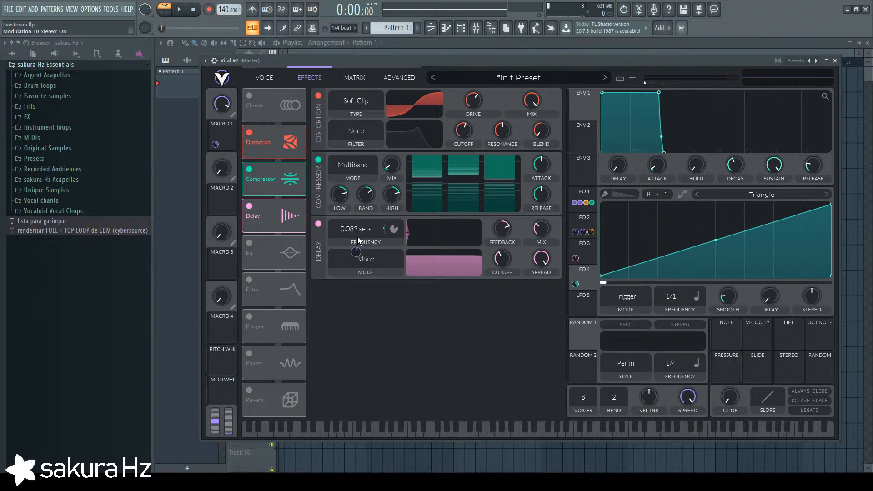
{"action": "right_click", "coordinate": [356, 252]}
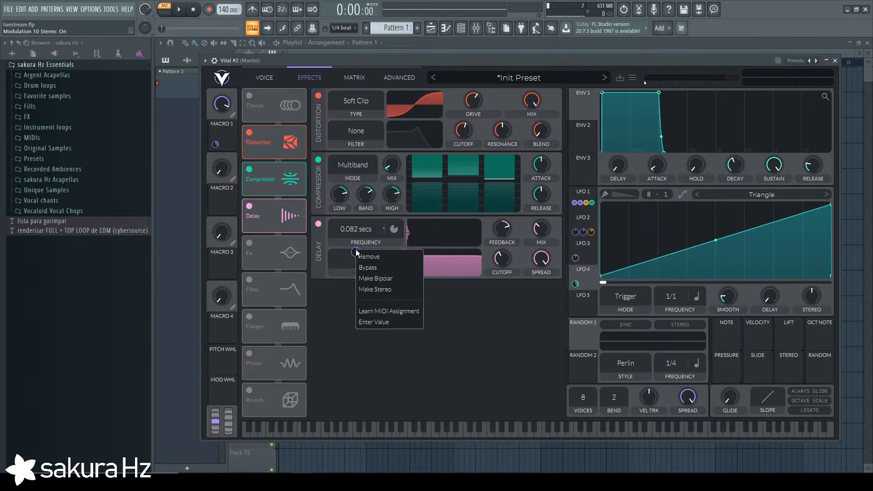
{"action": "left_click", "coordinate": [372, 289]}
{"action": "left_click", "coordinate": [352, 78]}
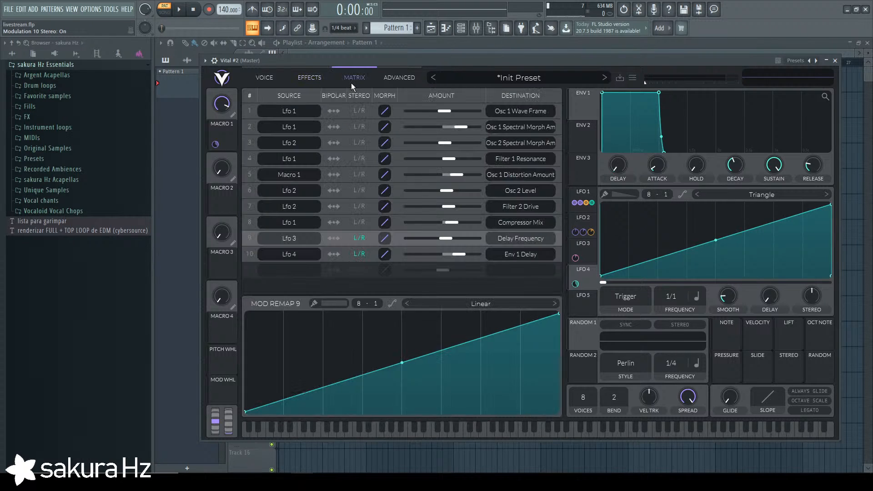
Bypass and remove the LFO 4 modulation of Env 1 Delay, and raise the master volume to -6.02 dB.
{"action": "left_click", "coordinate": [254, 256]}
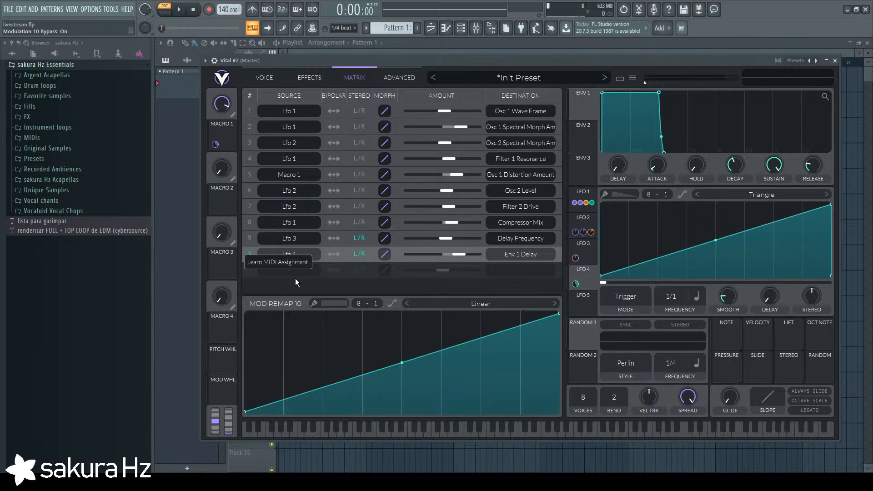
{"action": "right_click", "coordinate": [623, 193]}
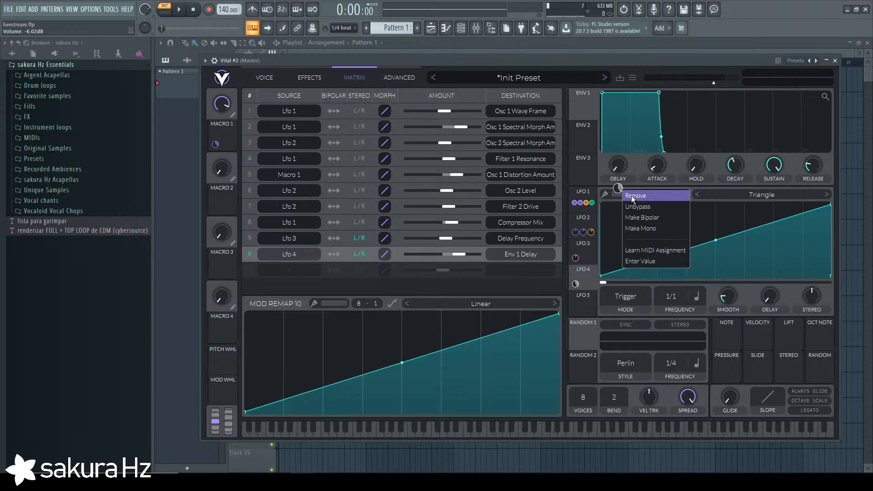
{"action": "left_click", "coordinate": [631, 196]}
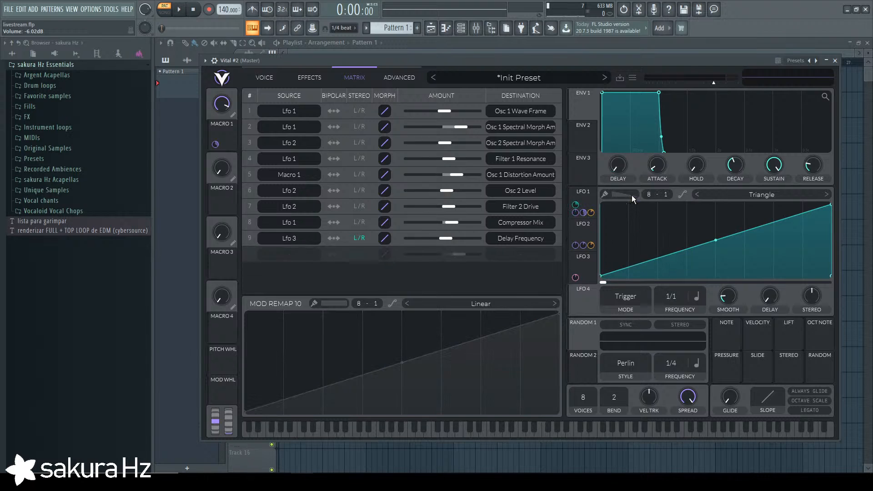
Compare the modulation matrix with the Delay settings and try the Bipolar option on the LFO 3 modulation of the Delay frequency.
{"action": "left_click", "coordinate": [313, 77]}
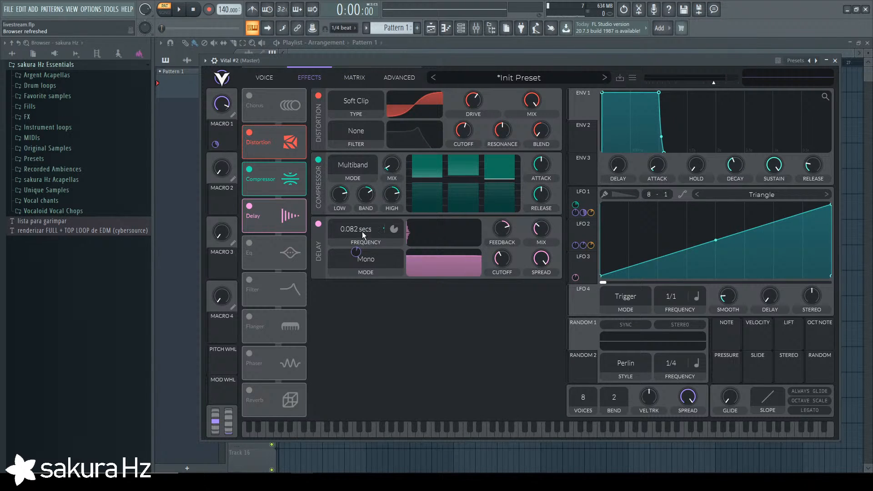
{"action": "left_click", "coordinate": [354, 78]}
{"action": "left_click", "coordinate": [313, 80]}
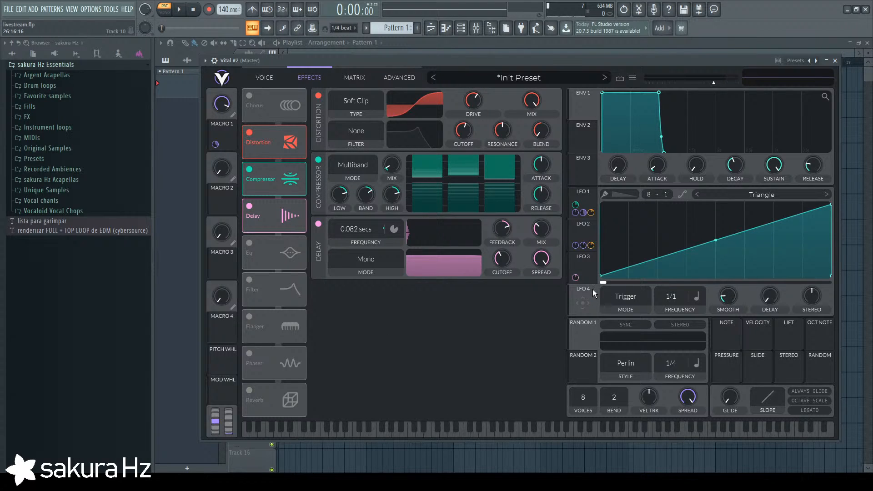
{"action": "left_click", "coordinate": [359, 79]}
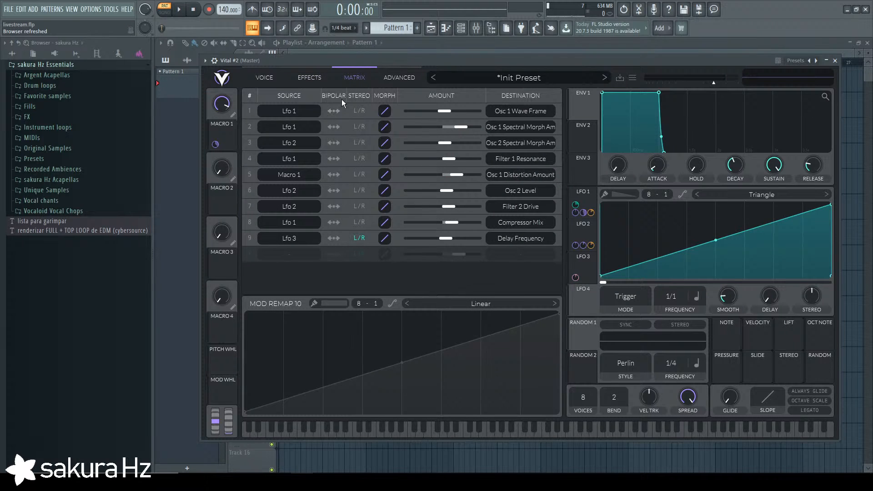
{"action": "left_click", "coordinate": [333, 237]}
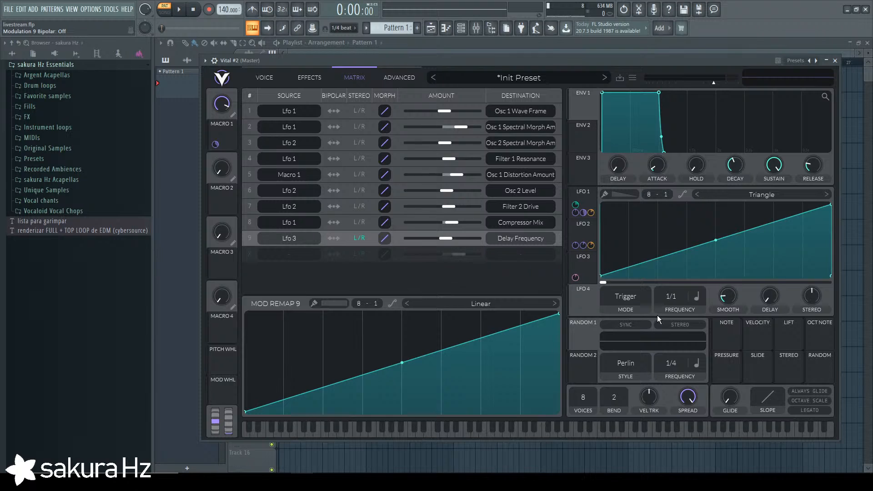
{"action": "left_click", "coordinate": [503, 299]}
{"action": "left_click", "coordinate": [506, 304]}
{"action": "left_click", "coordinate": [308, 77]}
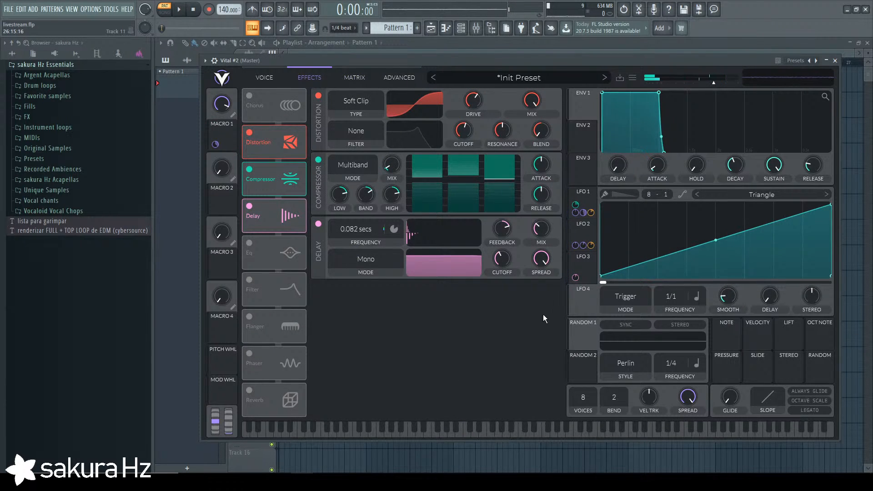
Try the LFO 3 modulation of the Delay frequency at 0.05 and 0.09, and switch it to mono for comparison.
{"action": "left_click", "coordinate": [586, 275]}
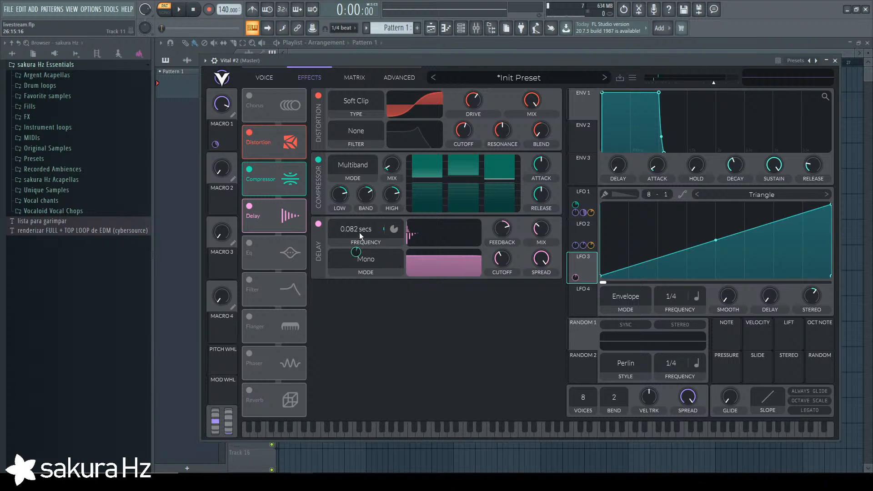
{"action": "mouse_move", "coordinate": [356, 252]}
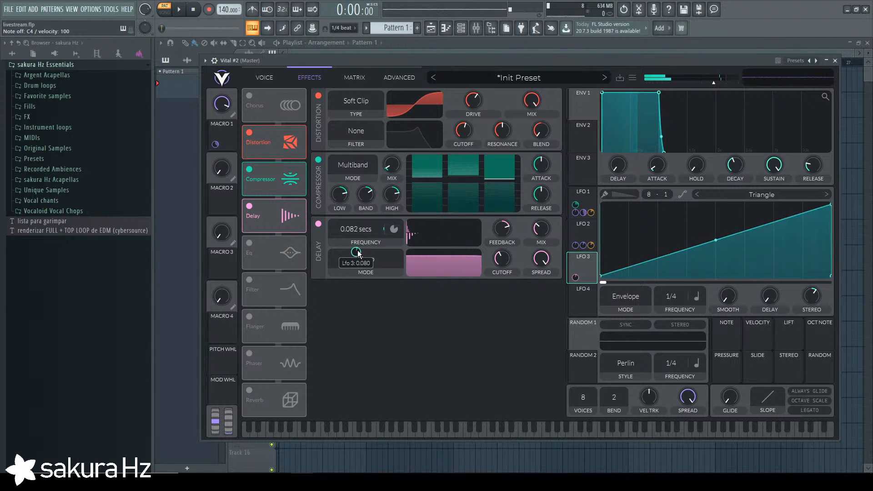
{"action": "left_click_drag", "start_coordinate": [358, 253], "coordinate": [358, 260]}
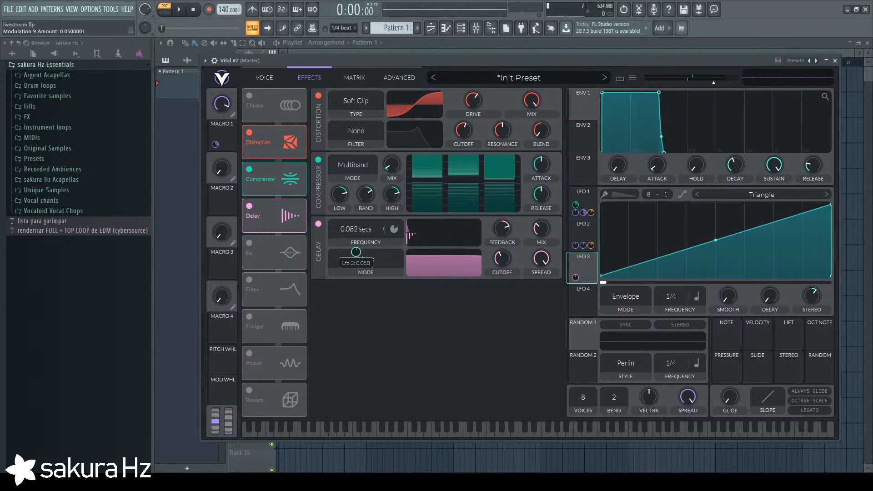
{"action": "right_click", "coordinate": [356, 251]}
{"action": "left_click", "coordinate": [386, 288]}
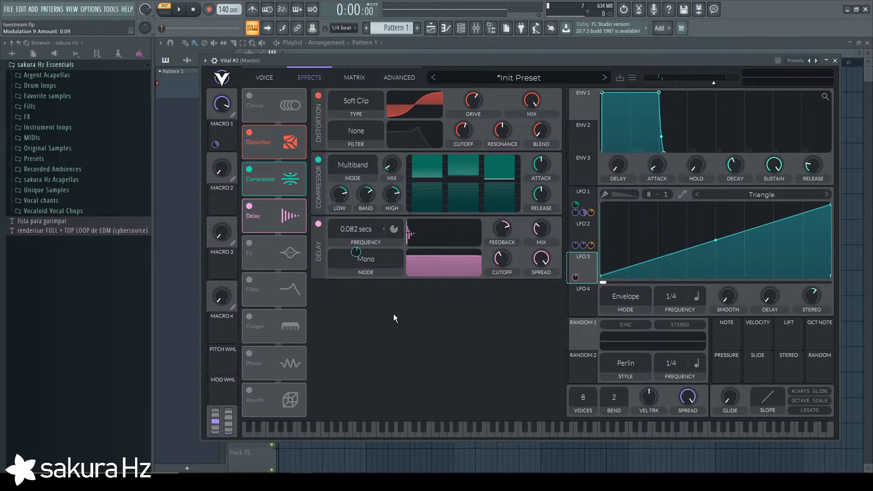
{"action": "right_click", "coordinate": [356, 252]}
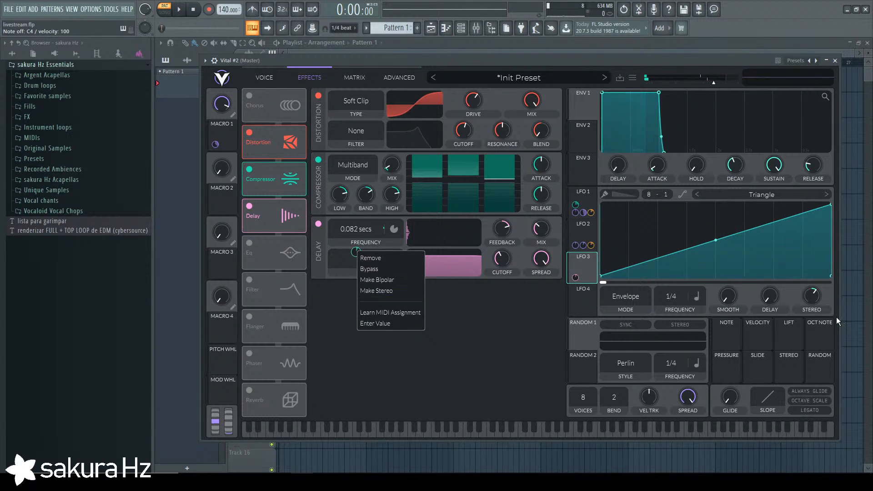
{"action": "left_click", "coordinate": [584, 266]}
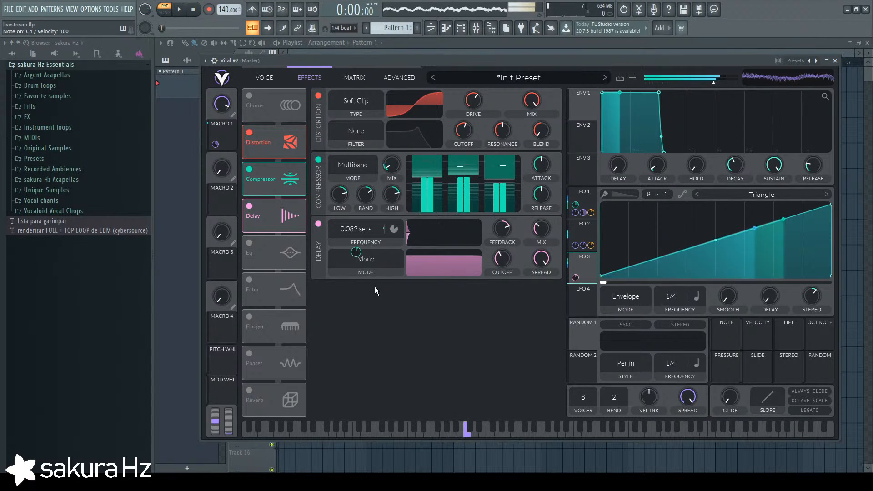
Return the LFO 3 modulation of the Delay frequency to stereo at 0.03, and compare the patch with the Delay off.
{"action": "right_click", "coordinate": [356, 253]}
{"action": "left_click", "coordinate": [374, 295]}
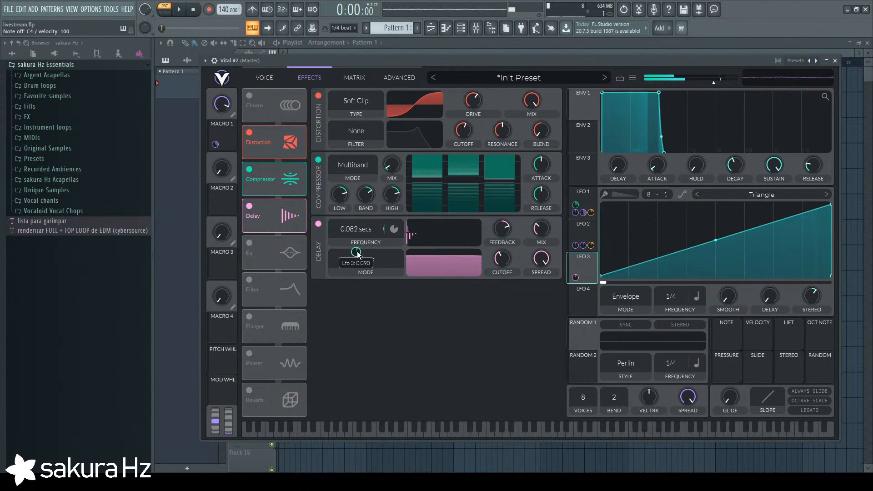
{"action": "left_click_drag", "start_coordinate": [357, 254], "coordinate": [357, 259]}
{"action": "key", "text": "z"}
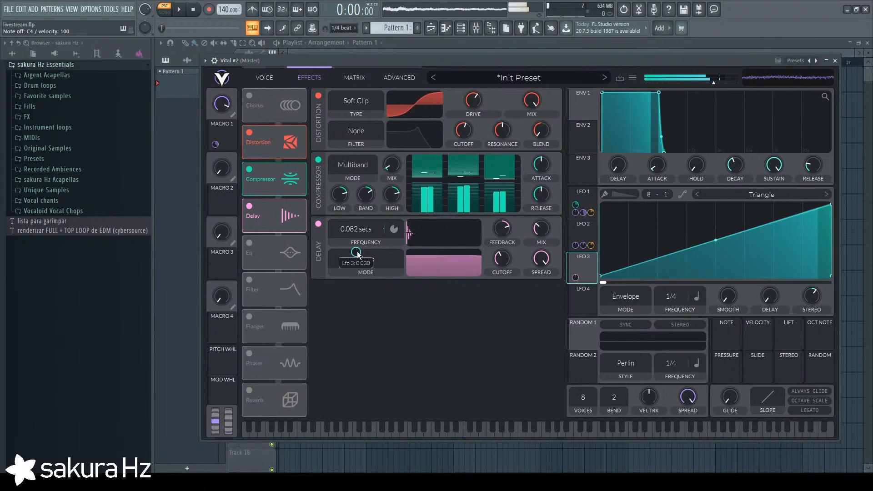
{"action": "left_click", "coordinate": [318, 226]}
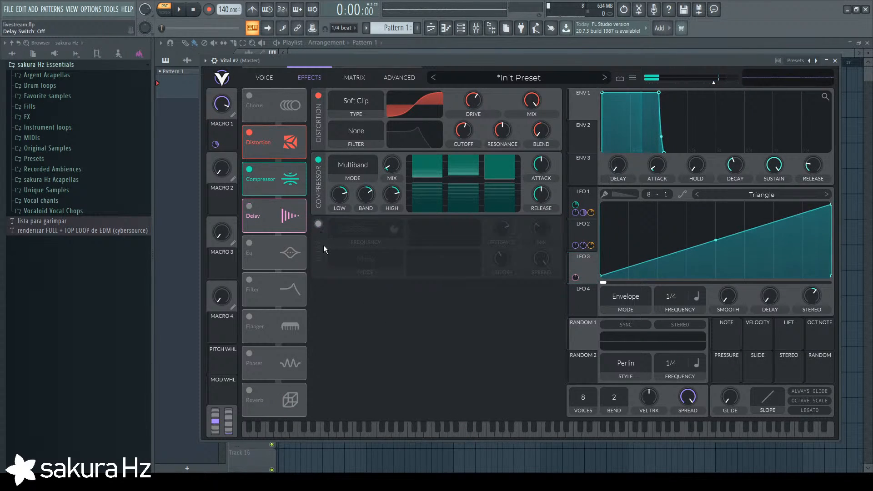
{"action": "left_click", "coordinate": [318, 229]}
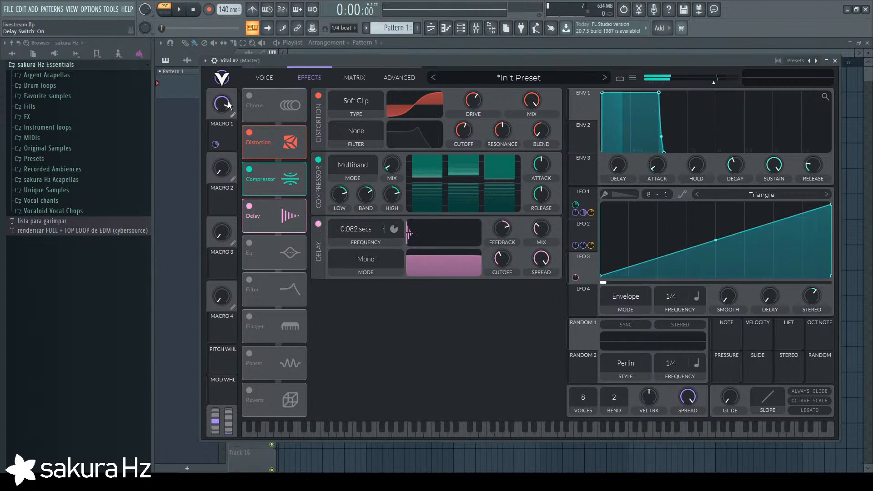
Sweep Macro 1 while playing notes and leave it slightly lower than before.
{"action": "key", "text": "z"}
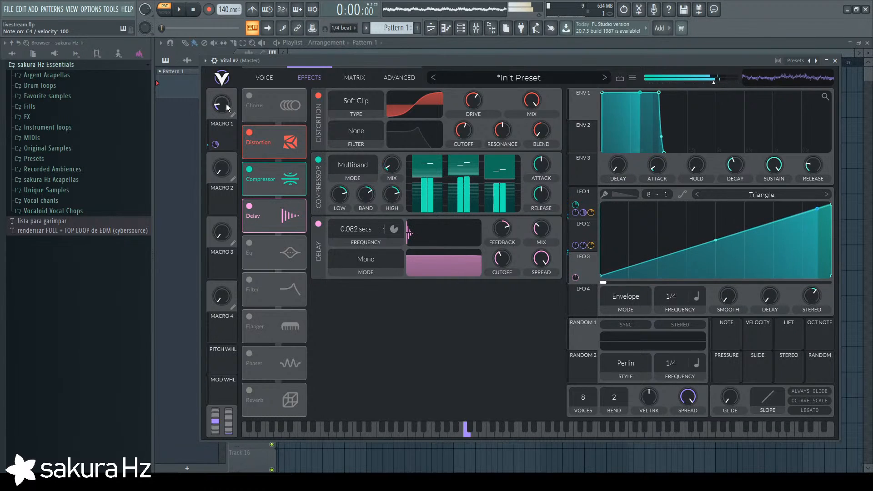
{"action": "left_click_drag", "start_coordinate": [226, 105], "coordinate": [221, 79]}
{"action": "left_click", "coordinate": [221, 79]}
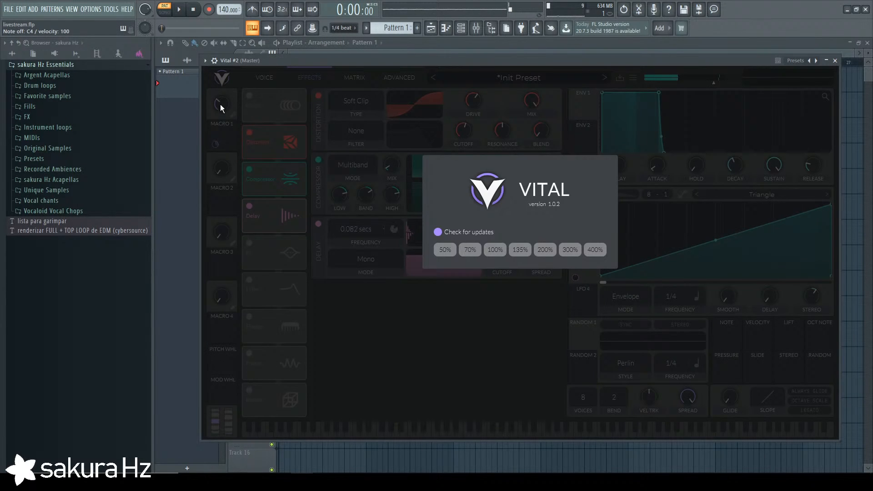
{"action": "left_click", "coordinate": [331, 165]}
{"action": "key", "text": "z"}
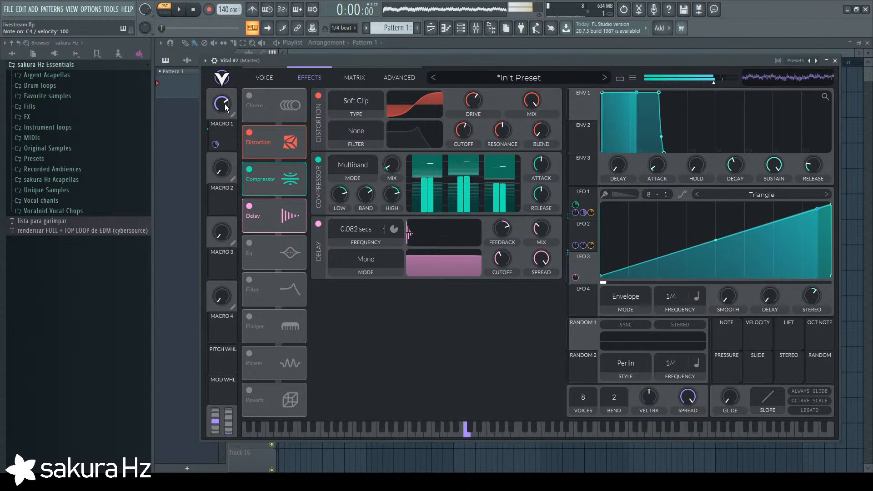
{"action": "key", "text": "v"}
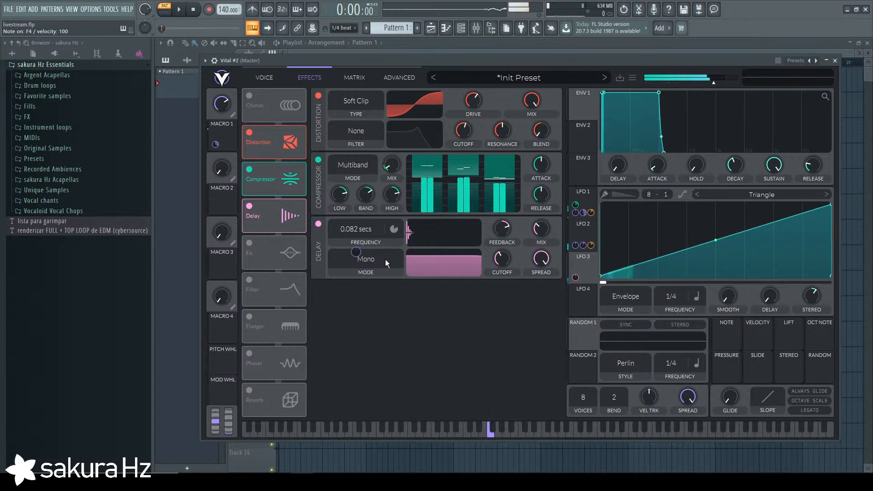
{"action": "key", "text": "z"}
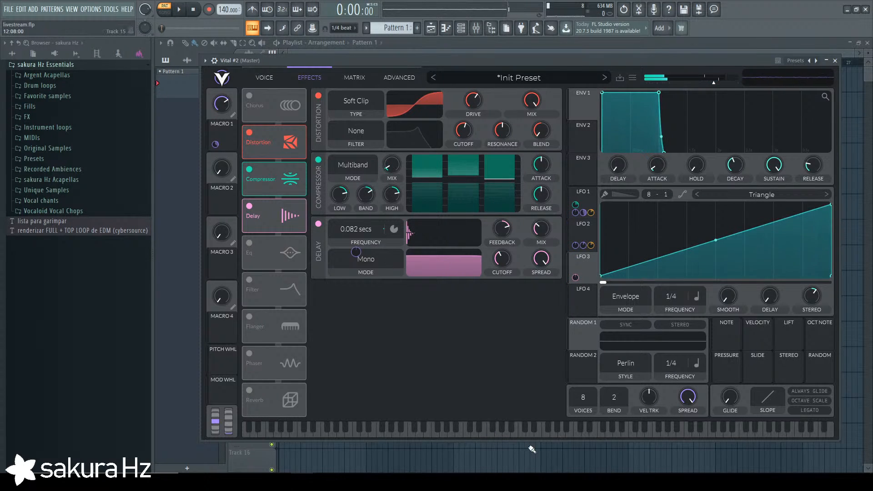
Compare the shapes of LFO 1 and LFO 2, and add a raised point late on LFO 1's falling slope while auditioning.
{"action": "left_click", "coordinate": [588, 197]}
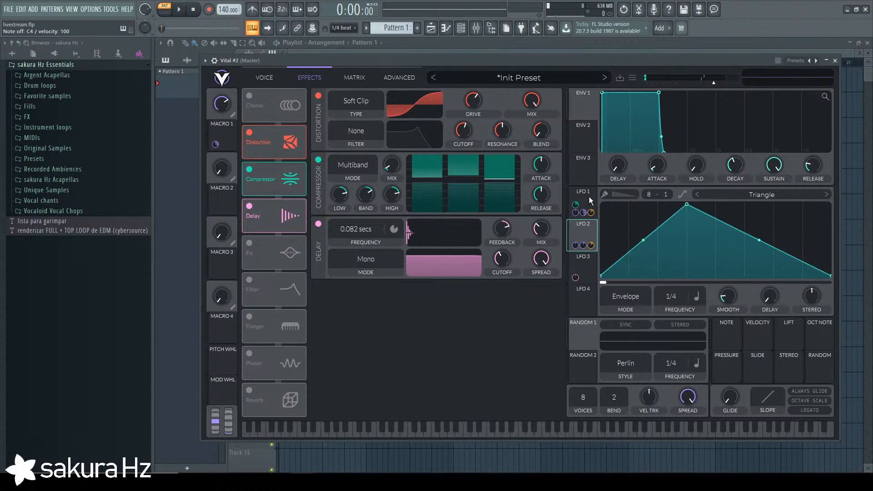
{"action": "left_click", "coordinate": [591, 229]}
{"action": "left_click_drag", "start_coordinate": [785, 246], "coordinate": [803, 216]}
{"action": "double_click", "coordinate": [803, 218]}
{"action": "left_click", "coordinate": [592, 197]}
{"action": "double_click", "coordinate": [785, 234]}
{"action": "key", "text": "z"}
{"action": "double_click", "coordinate": [803, 217]}
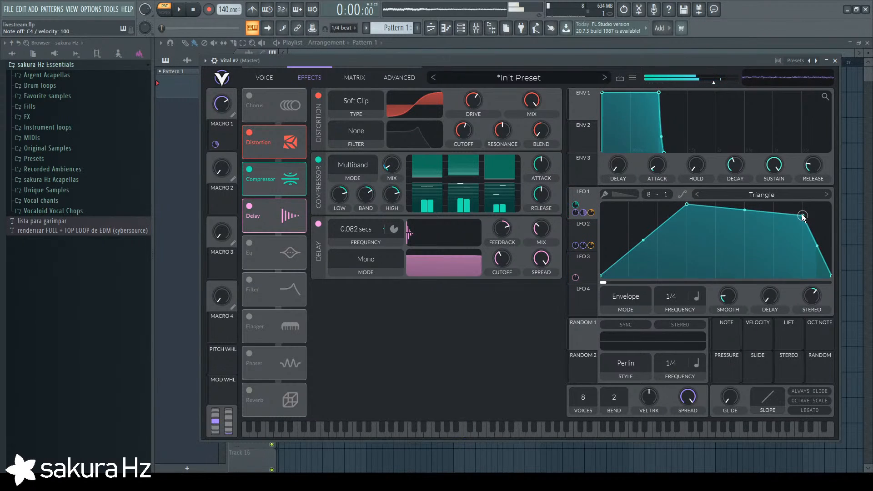
Restore LFO 1 to its plain triangle shape while auditioning, and return to the oscillator settings.
{"action": "key", "text": "c"}
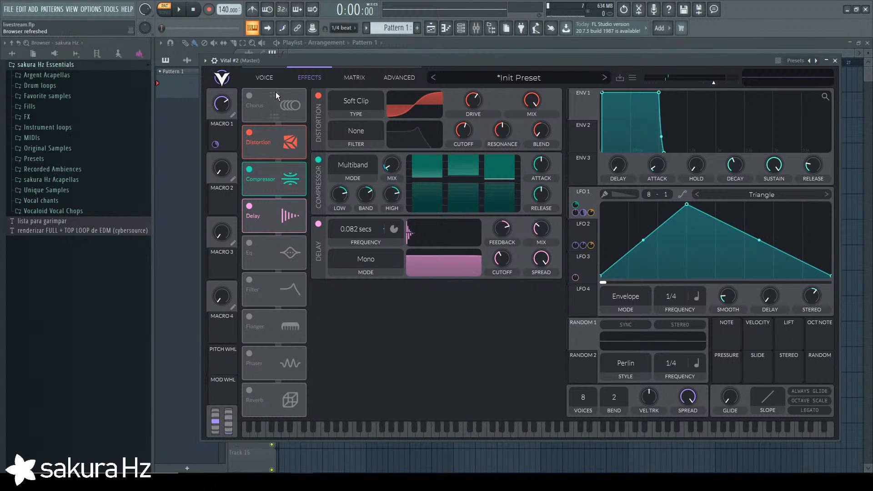
{"action": "left_click", "coordinate": [264, 77]}
{"action": "key", "text": "x"}
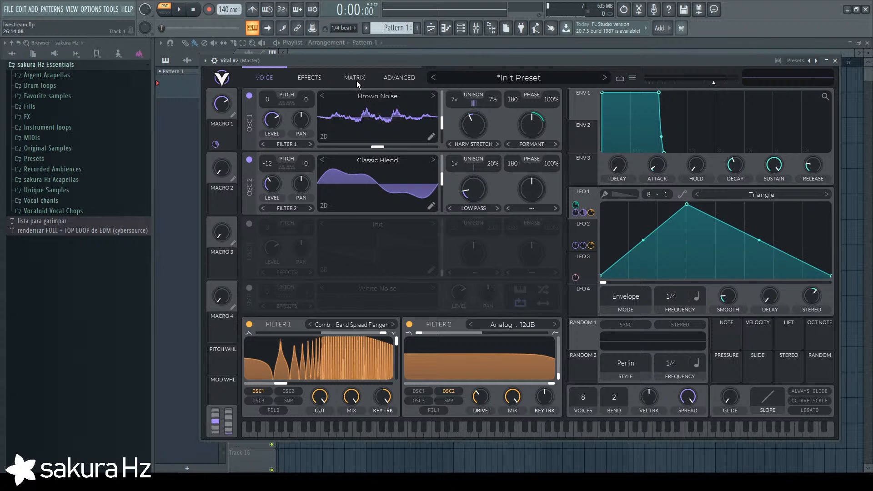
Examine Oscillator 1's advanced unison options alongside its main oscillator settings.
{"action": "mouse_move", "coordinate": [379, 62]}
{"action": "left_mouse_down"}
{"action": "mouse_move", "coordinate": [510, 257]}
{"action": "mouse_move", "coordinate": [369, 95]}
{"action": "mouse_move", "coordinate": [372, 51]}
{"action": "left_mouse_up"}
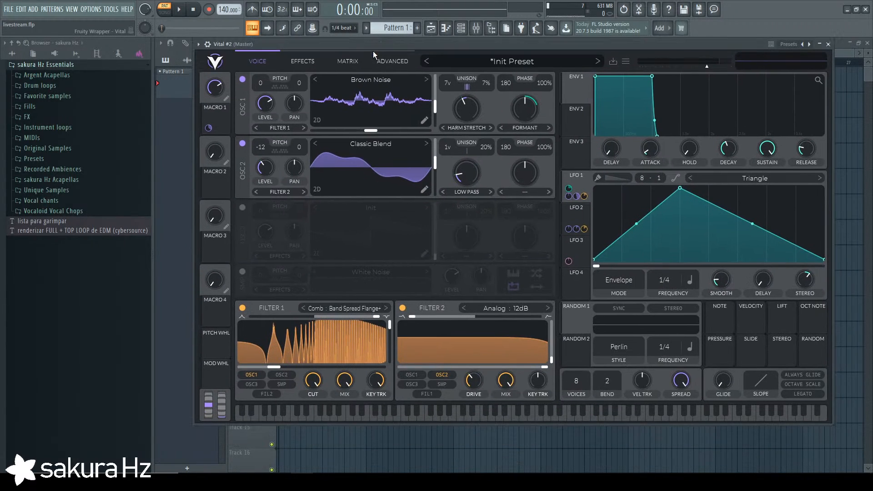
{"action": "left_click", "coordinate": [399, 60]}
{"action": "left_click", "coordinate": [347, 61]}
{"action": "left_click", "coordinate": [262, 63]}
{"action": "left_click", "coordinate": [394, 61]}
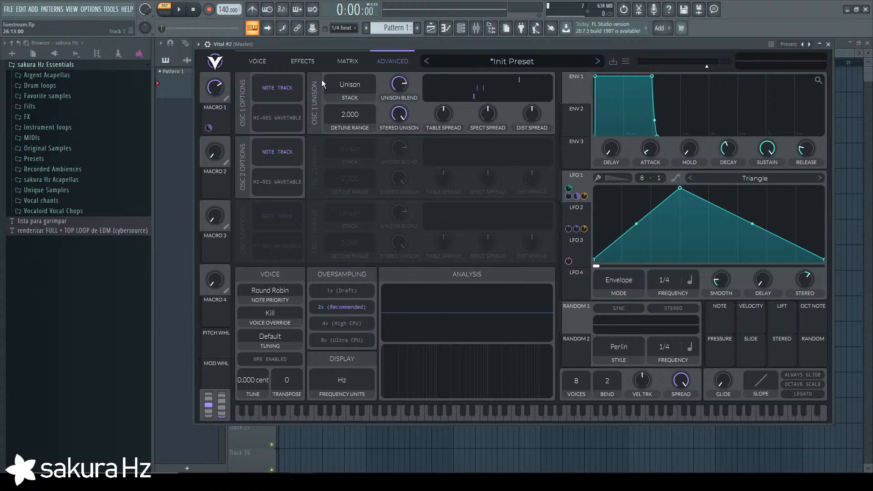
{"action": "left_click_drag", "start_coordinate": [478, 53], "coordinate": [480, 73]}
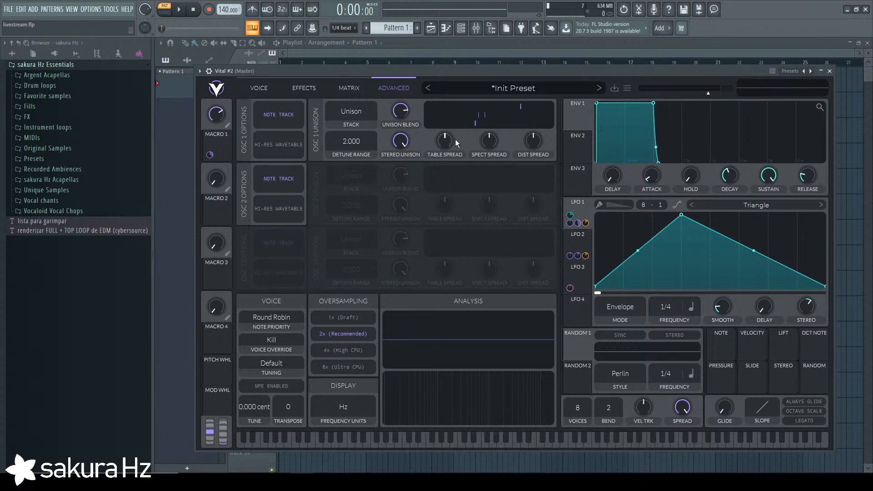
Compare Oscillator 1's wavetable, Harm Stretch and Formant settings with its unison Table, Spect and Dist Spread controls.
{"action": "left_click_drag", "start_coordinate": [498, 146], "coordinate": [498, 123]}
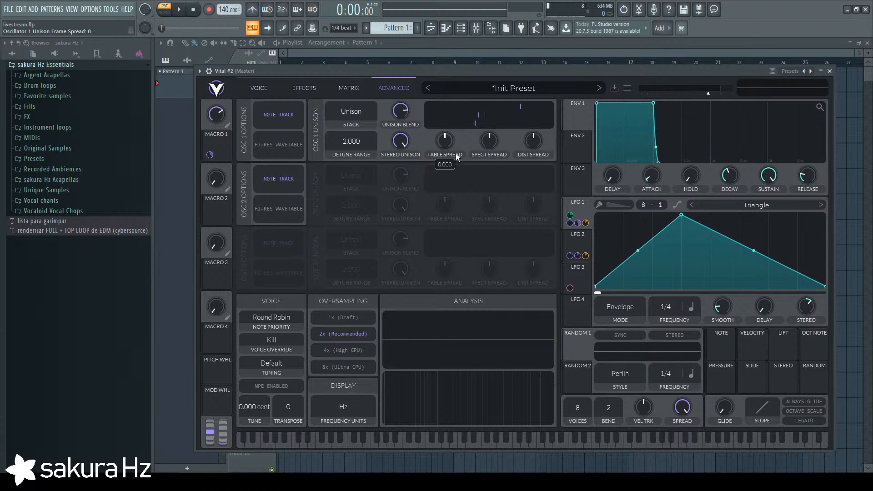
{"action": "left_click", "coordinate": [258, 88]}
{"action": "left_click", "coordinate": [384, 87]}
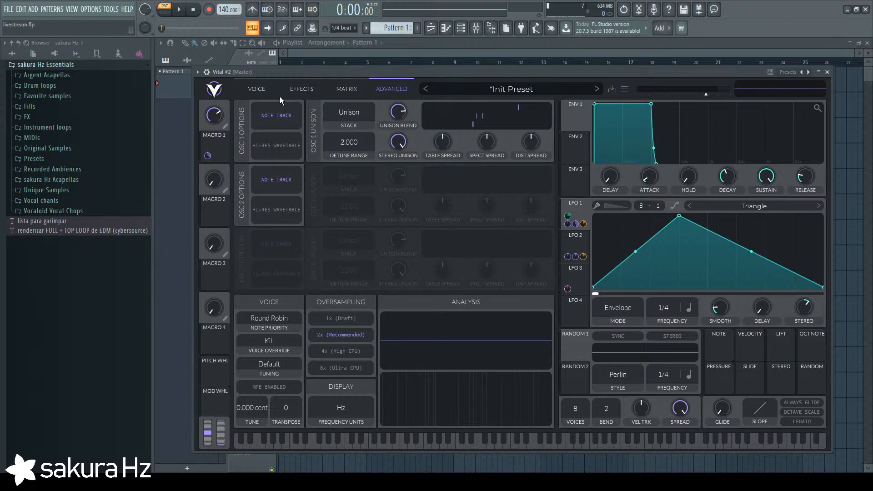
{"action": "left_click", "coordinate": [263, 89]}
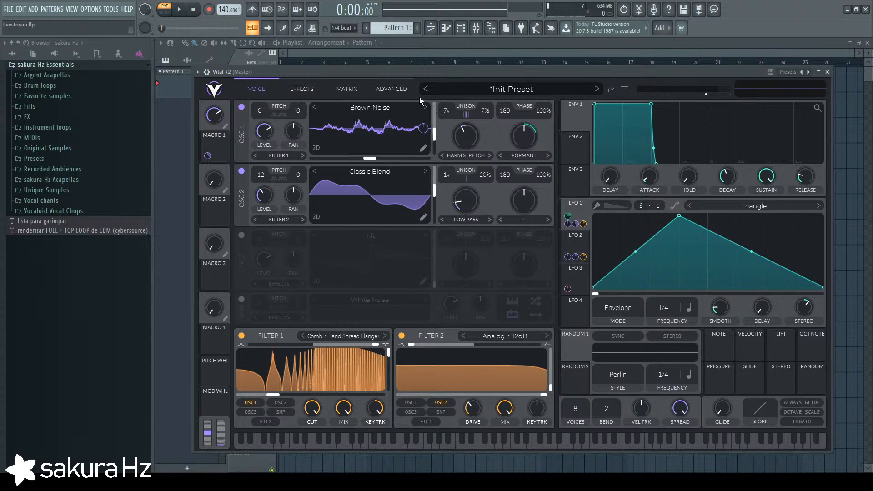
{"action": "left_click", "coordinate": [404, 91]}
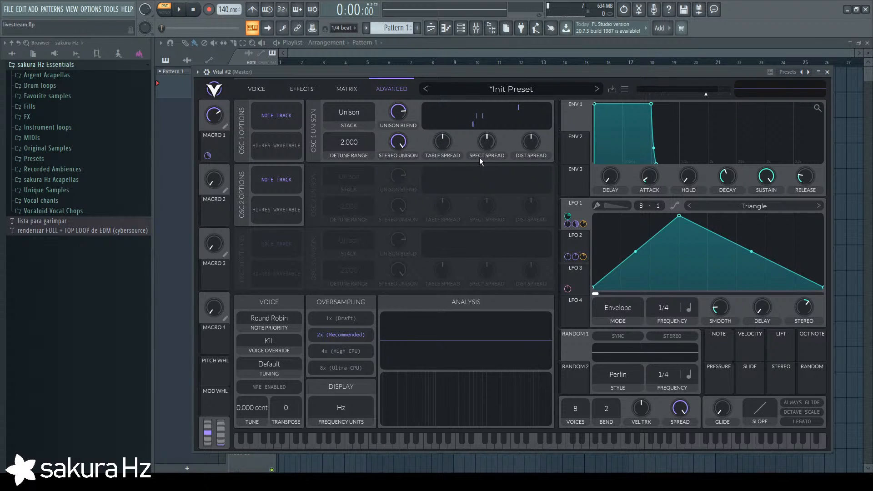
{"action": "left_click_drag", "start_coordinate": [493, 78], "coordinate": [488, 73]}
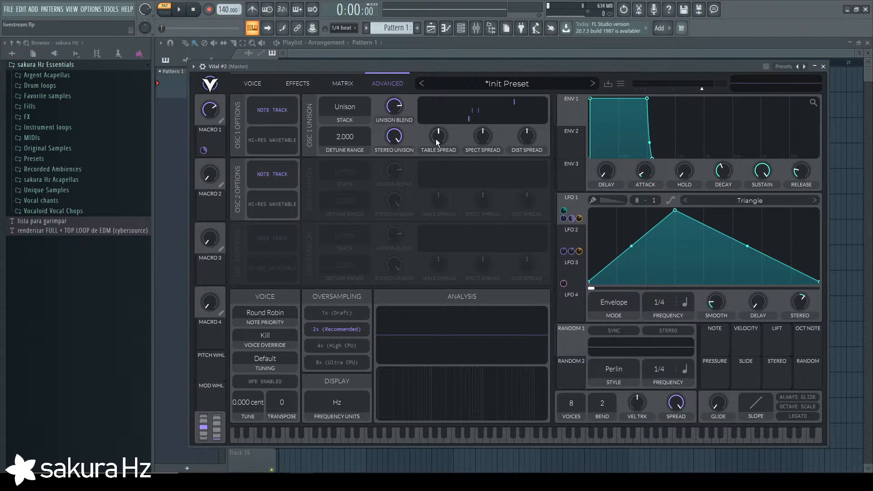
{"action": "left_click", "coordinate": [263, 86]}
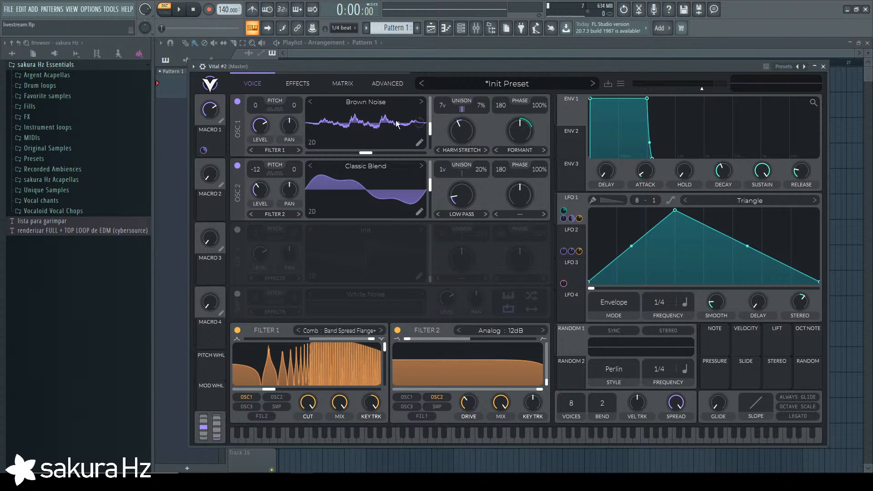
{"action": "left_click", "coordinate": [394, 90]}
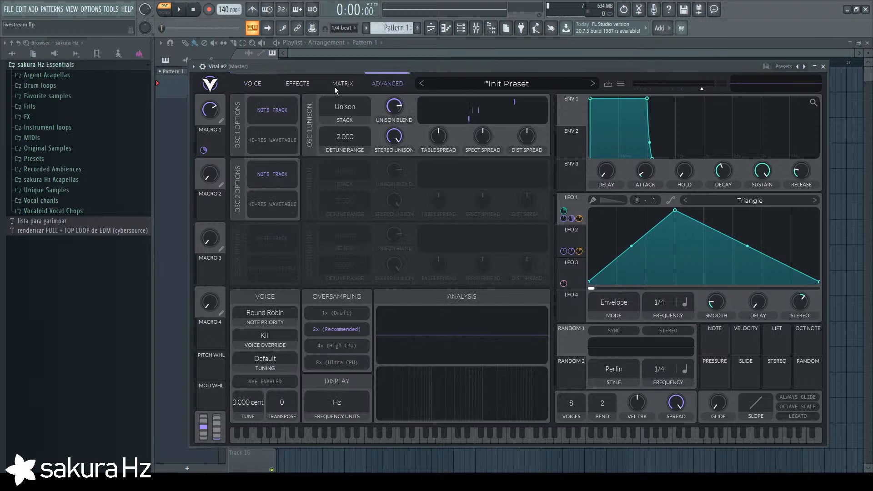
{"action": "left_click", "coordinate": [256, 86]}
Try a small change to Oscillator 1's Spect Spread, reset it to 0%, and review the oscillator settings again.
{"action": "left_click", "coordinate": [385, 83]}
{"action": "left_click_drag", "start_coordinate": [484, 137], "coordinate": [485, 133]}
{"action": "double_click", "coordinate": [485, 134]}
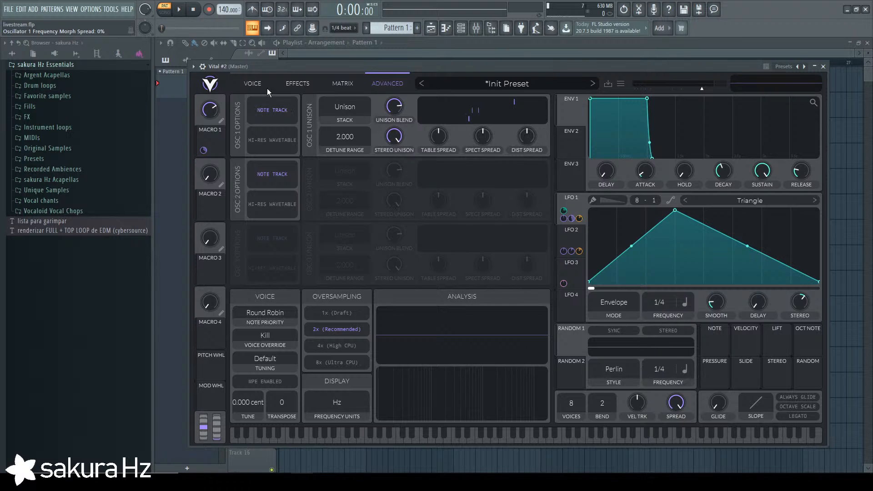
{"action": "left_click", "coordinate": [253, 84]}
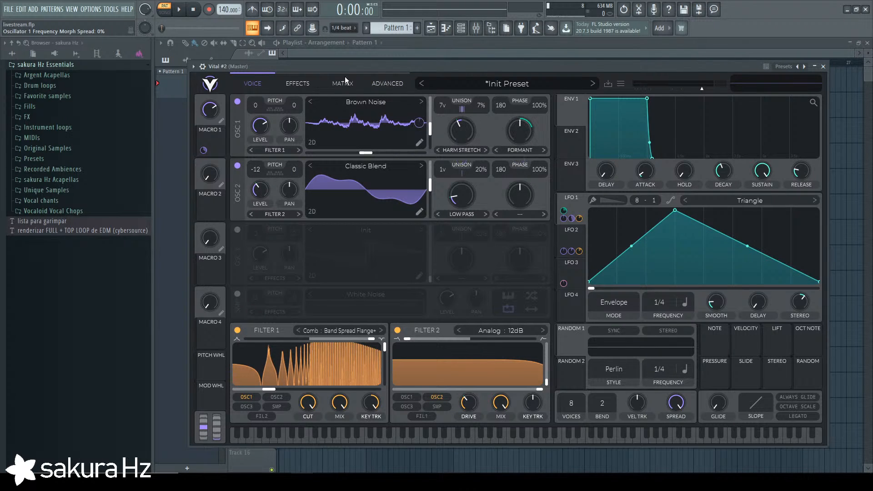
{"action": "left_click", "coordinate": [389, 83]}
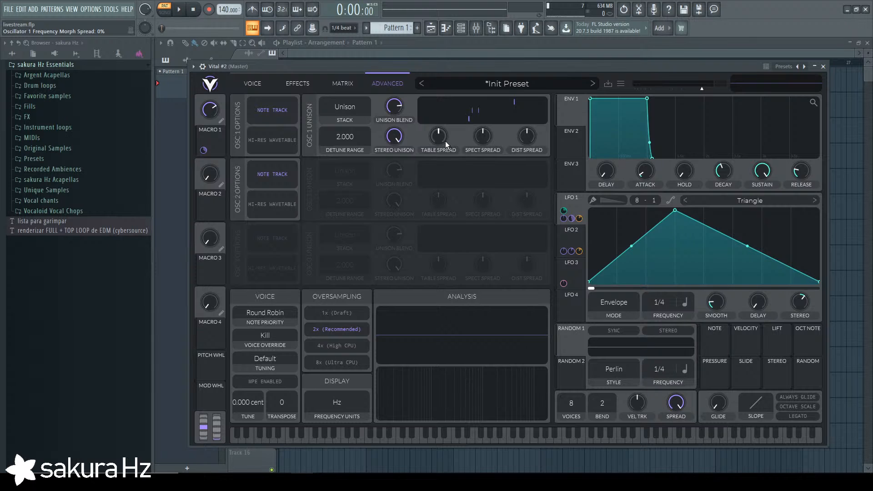
{"action": "left_click", "coordinate": [258, 85]}
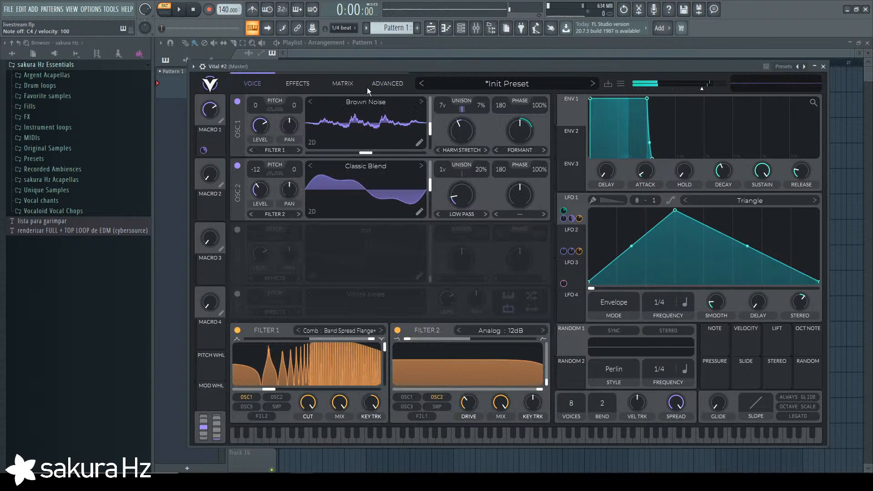
Raise Oscillator 1's unison Table Spread slightly, and audition it while cycling the wavetable display back to 2D.
{"action": "left_click", "coordinate": [402, 91]}
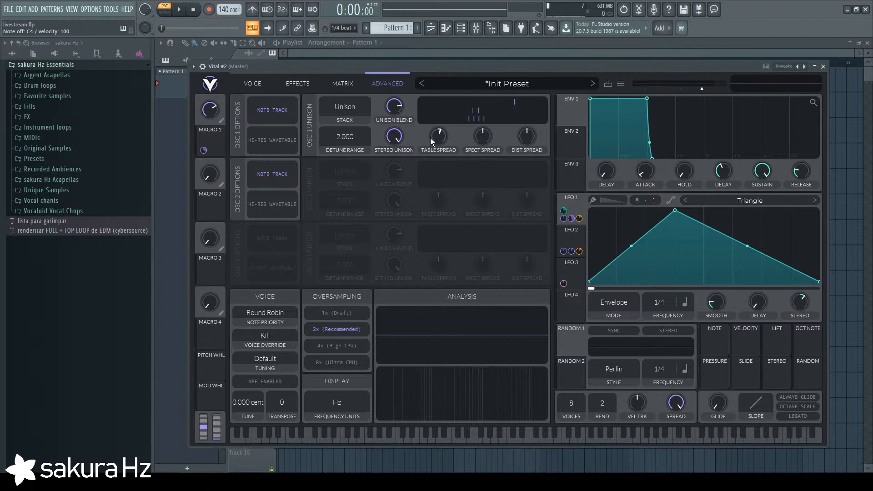
{"action": "left_click", "coordinate": [255, 84]}
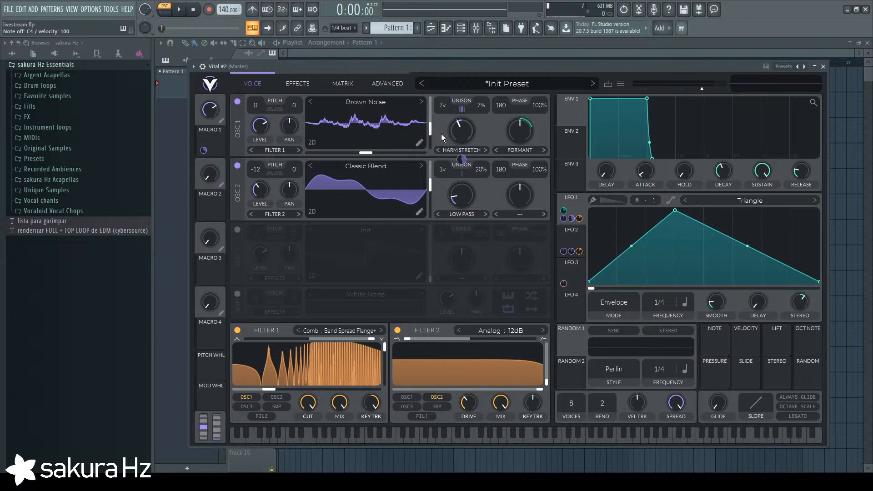
{"action": "key", "text": "z"}
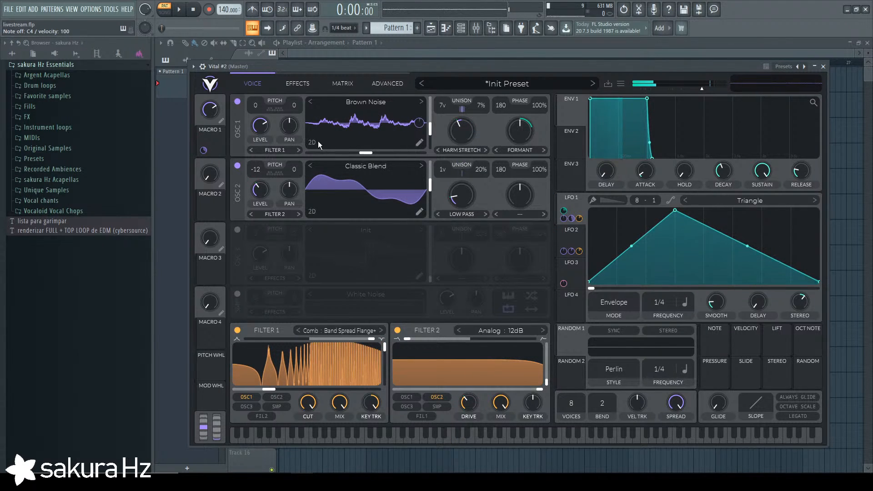
{"action": "left_click", "coordinate": [316, 143]}
{"action": "left_click", "coordinate": [315, 144]}
{"action": "left_click", "coordinate": [315, 144]}
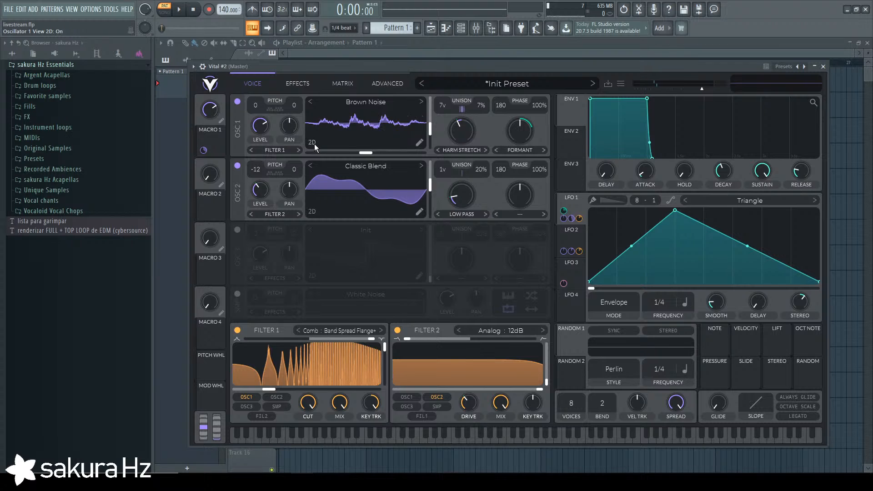
Try Oscillator 1's Spect Spread at values up to 12% while auditioning, and reset it to 0%.
{"action": "key", "text": "z"}
{"action": "left_click", "coordinate": [396, 86]}
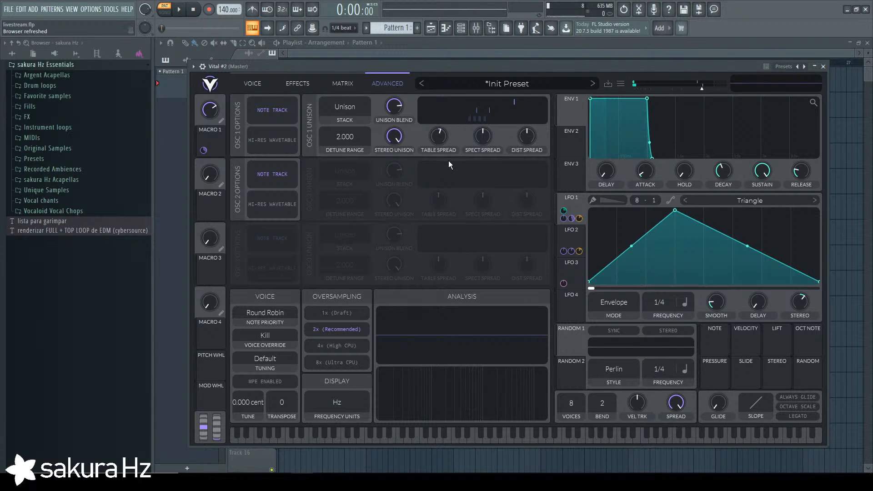
{"action": "left_click", "coordinate": [254, 86]}
{"action": "key", "text": "z"}
{"action": "left_click", "coordinate": [393, 83]}
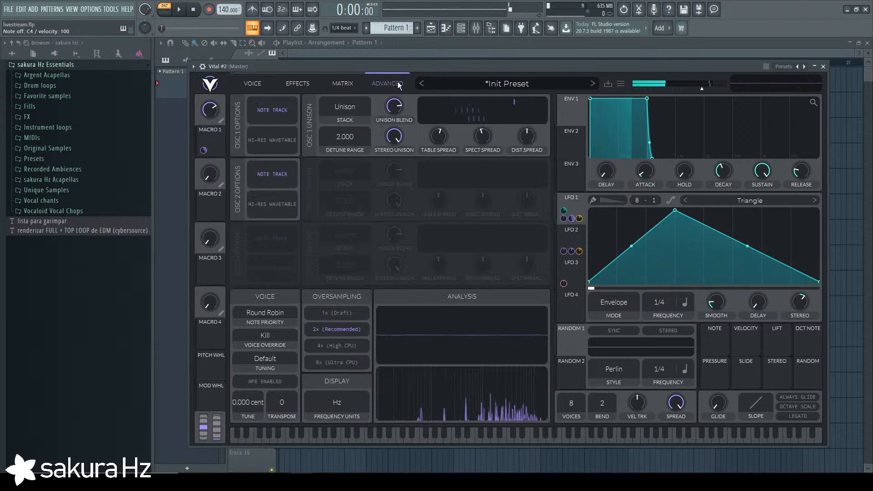
{"action": "left_click_drag", "start_coordinate": [486, 143], "coordinate": [486, 133]}
{"action": "key", "text": "z"}
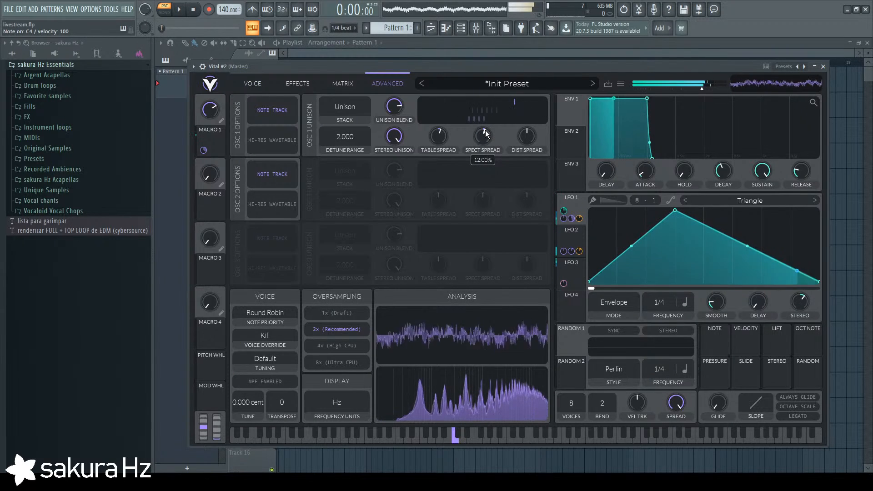
{"action": "left_click", "coordinate": [243, 80]}
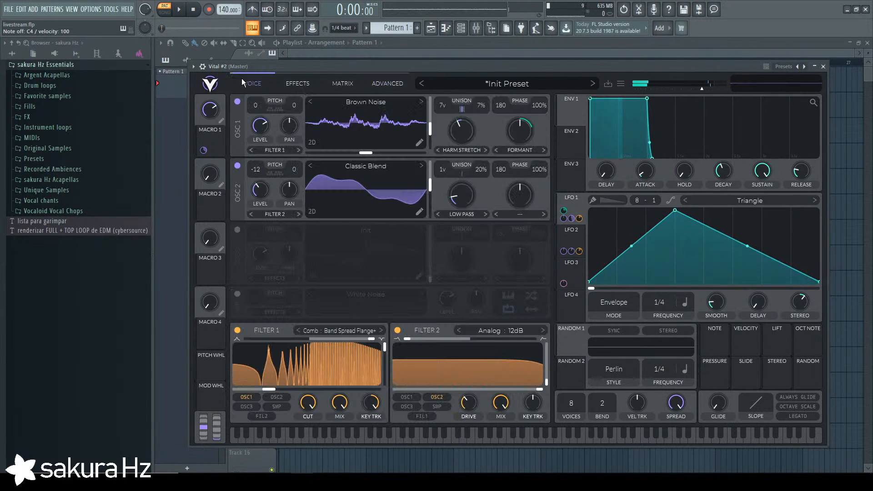
{"action": "left_click", "coordinate": [387, 83]}
{"action": "double_click", "coordinate": [484, 138]}
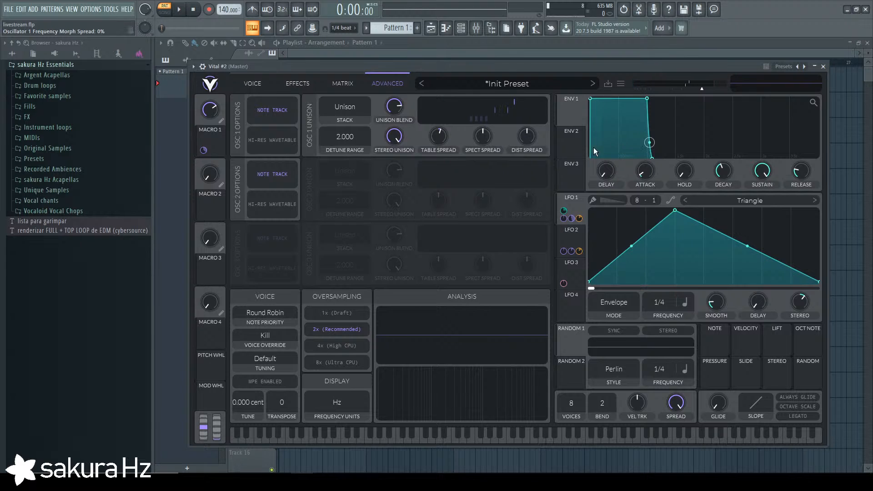
Try Oscillator 1's Spect Spread at 8% and -86% while playing notes.
{"action": "left_click", "coordinate": [253, 83]}
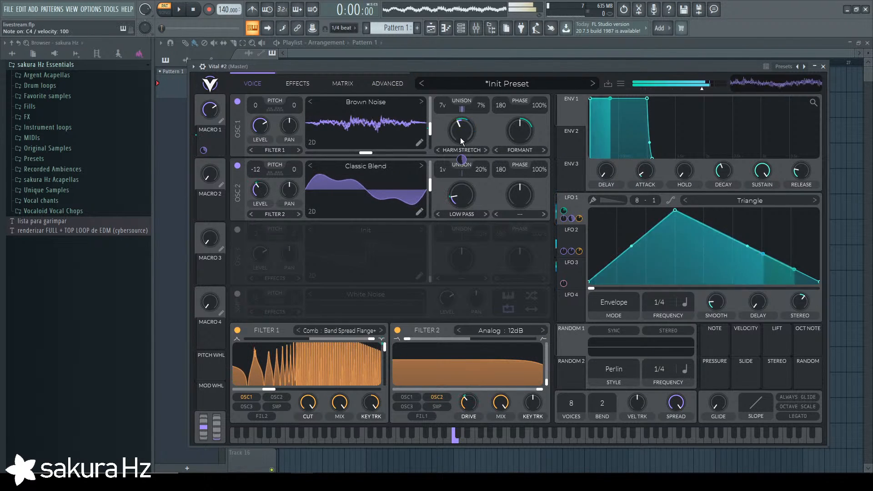
{"action": "left_click", "coordinate": [399, 84]}
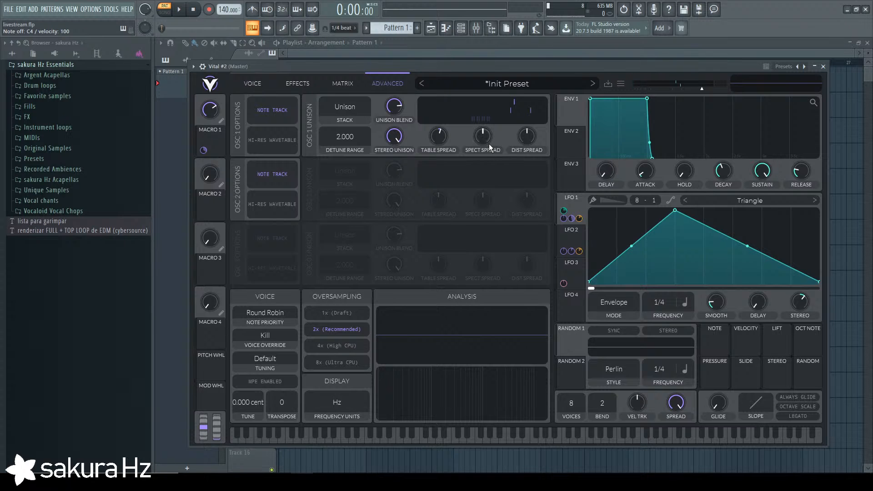
{"action": "left_click_drag", "start_coordinate": [489, 144], "coordinate": [487, 137]}
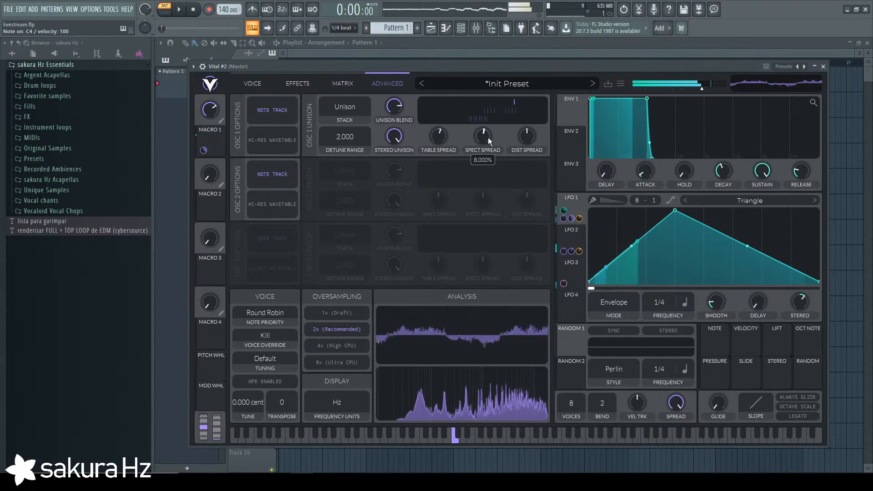
{"action": "left_click_drag", "start_coordinate": [487, 138], "coordinate": [493, 201]}
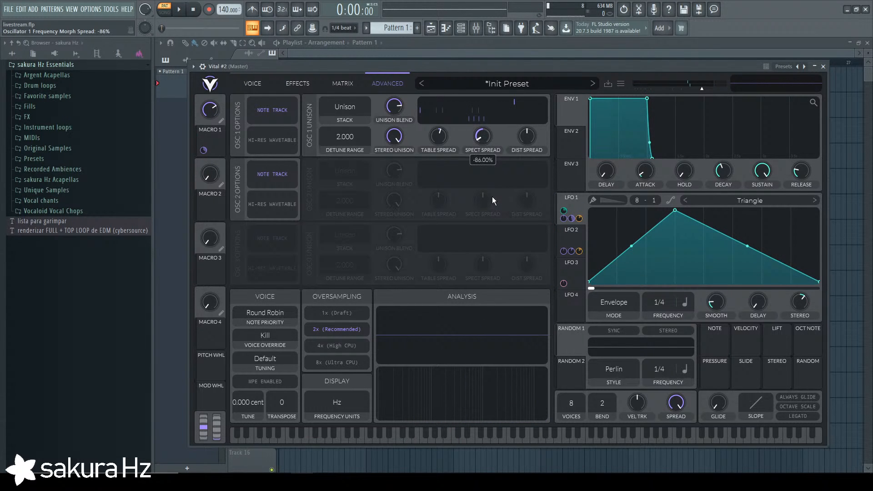
Reset Oscillator 1's Spect Spread to its default, and try its Dist Spread at 15% before resetting that too.
{"action": "left_click_drag", "start_coordinate": [487, 144], "coordinate": [532, 132]}
{"action": "double_click", "coordinate": [484, 138]}
{"action": "key", "text": "z"}
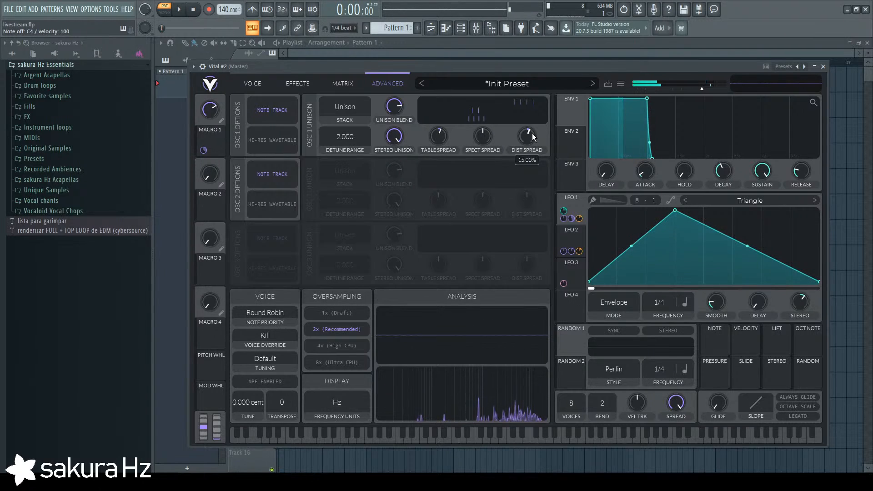
{"action": "double_click", "coordinate": [531, 136]}
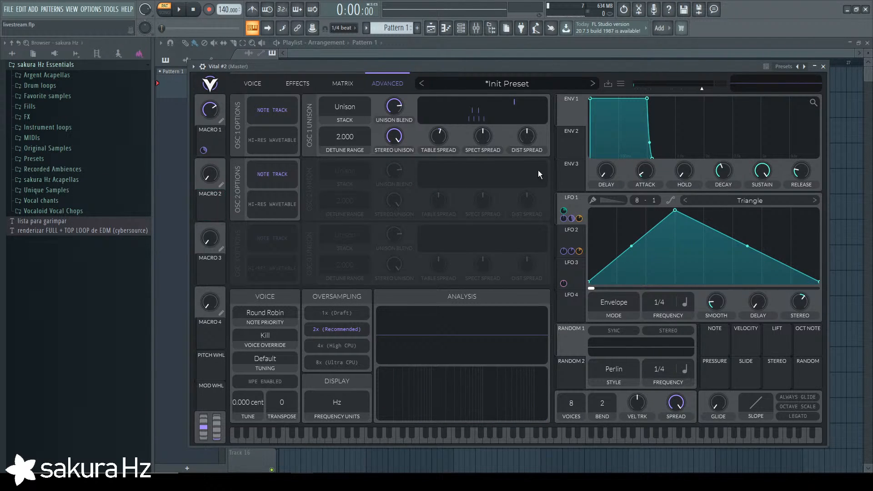
Modulate Oscillator 1's Table Spread with Macro 2 at an amount of 0.11, and audition Macro 2 at 1.000 before returning it to minimum.
{"action": "left_click_drag", "start_coordinate": [210, 207], "coordinate": [440, 141]}
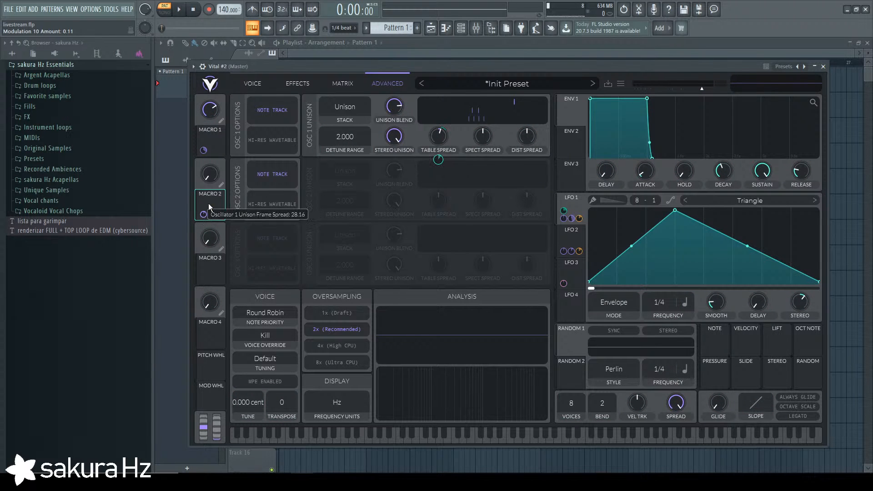
{"action": "key", "text": "z"}
{"action": "left_click_drag", "start_coordinate": [214, 176], "coordinate": [214, 91]}
{"action": "key", "text": "z"}
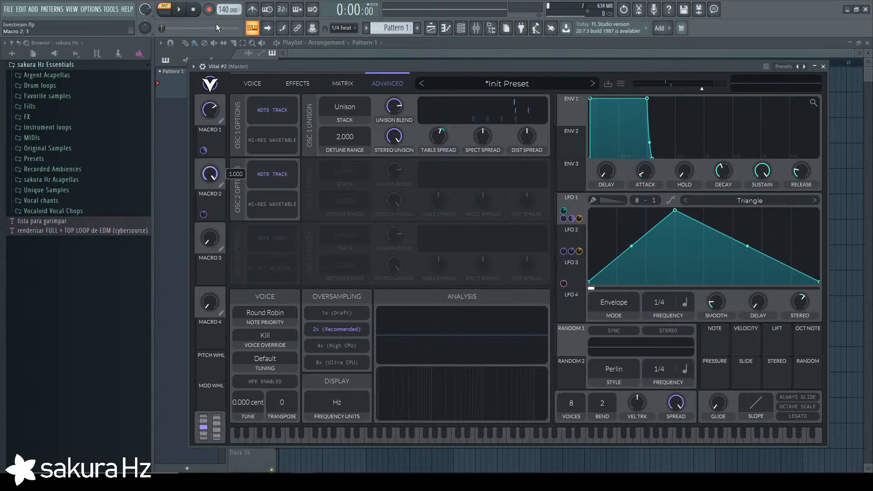
{"action": "key", "text": "z"}
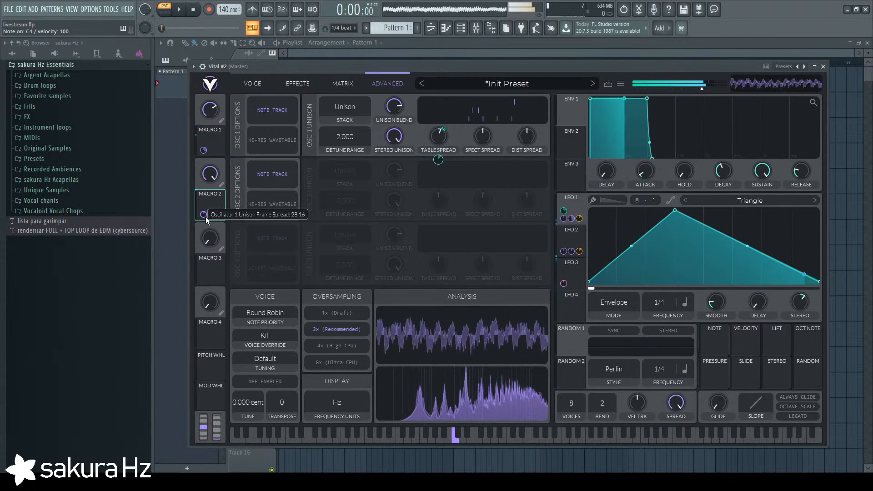
{"action": "key", "text": "z"}
{"action": "left_click_drag", "start_coordinate": [208, 175], "coordinate": [219, 229]}
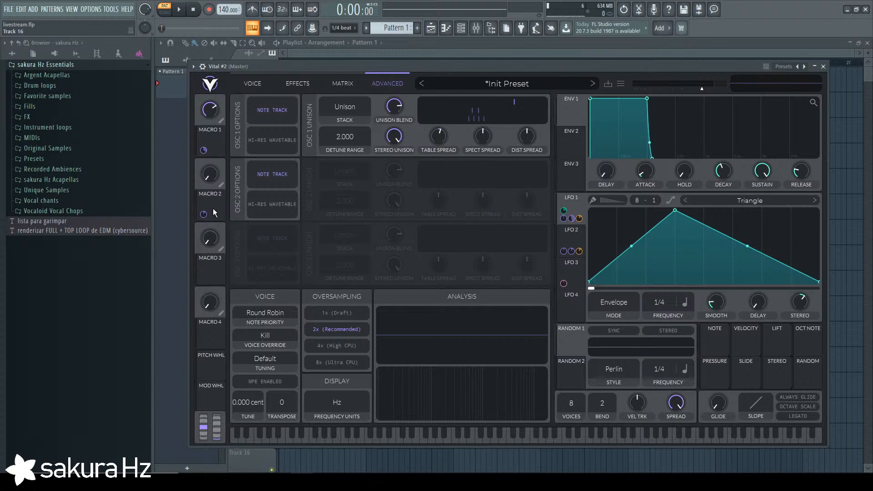
Modulate Oscillator 1's Dist Spread with Macro 2, and audition the effect while bringing Macro 2 to about 0.365.
{"action": "left_click_drag", "start_coordinate": [204, 214], "coordinate": [528, 140]}
{"action": "key", "text": "z"}
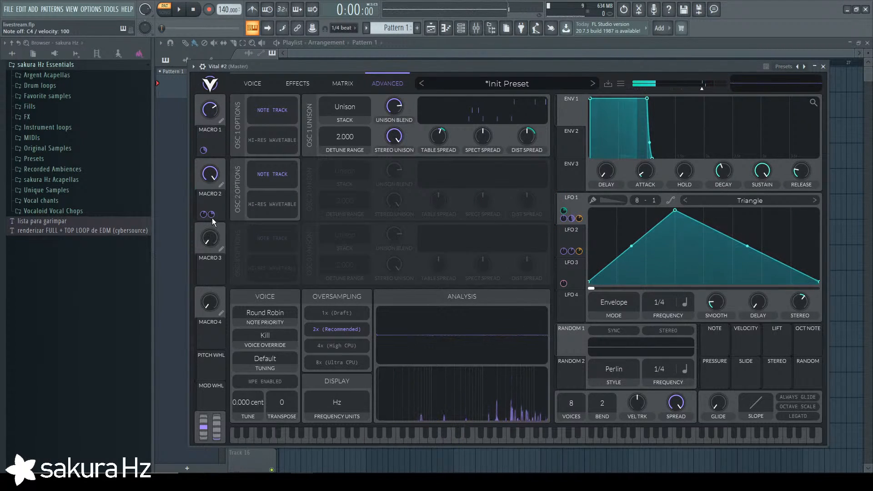
{"action": "mouse_move", "coordinate": [212, 200]}
{"action": "left_click_drag", "start_coordinate": [212, 173], "coordinate": [211, 200]}
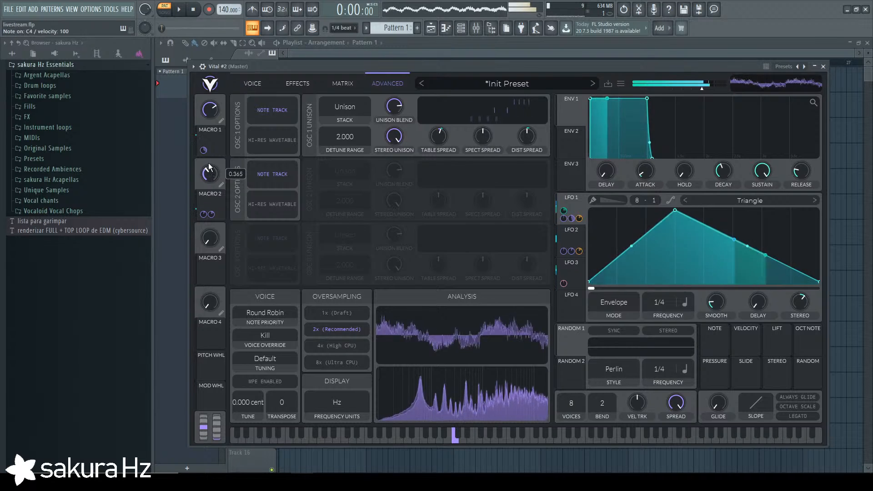
Close the Vital #2 editor from its Voice page and clone the Vital #2 channel in the channel rack.
{"action": "left_click", "coordinate": [257, 83]}
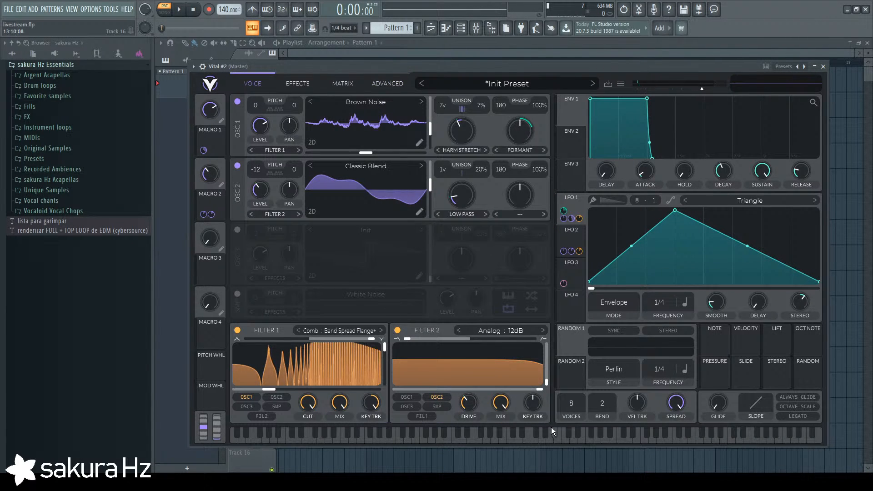
{"action": "left_click_drag", "start_coordinate": [705, 67], "coordinate": [708, 78]}
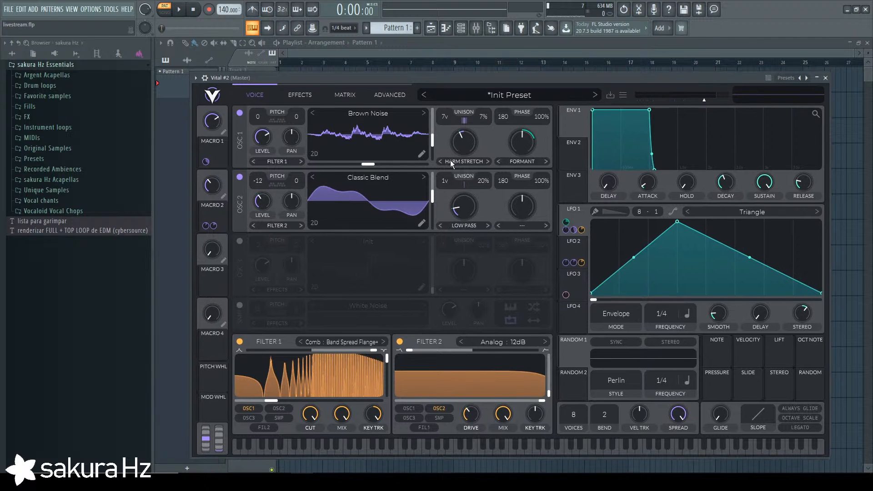
{"action": "left_click", "coordinate": [825, 78]}
{"action": "right_click", "coordinate": [385, 129]}
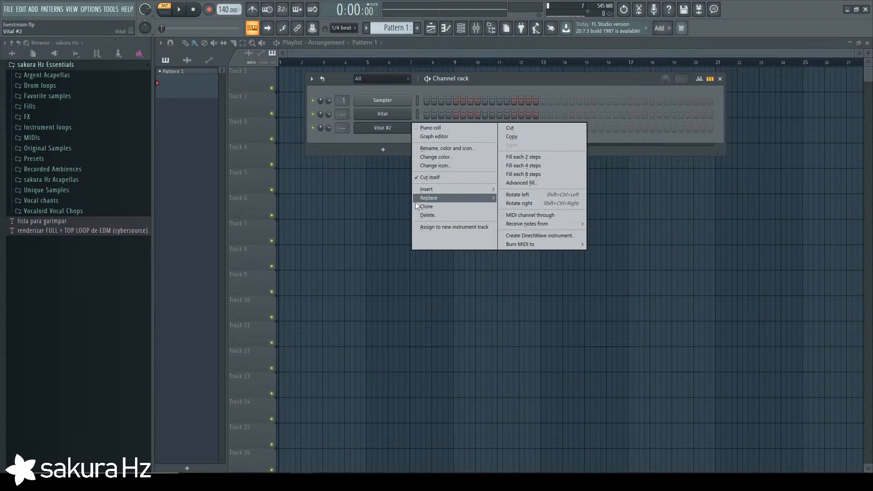
{"action": "left_click", "coordinate": [423, 206]}
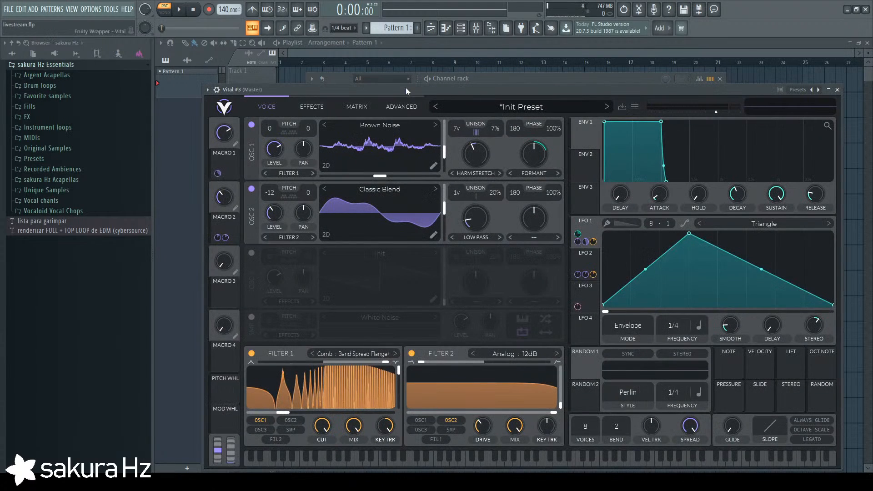
Initialize the preset in the cloned Vital #3 and return to its Voice page.
{"action": "left_click_drag", "start_coordinate": [405, 88], "coordinate": [407, 62]}
{"action": "left_click", "coordinate": [510, 82]}
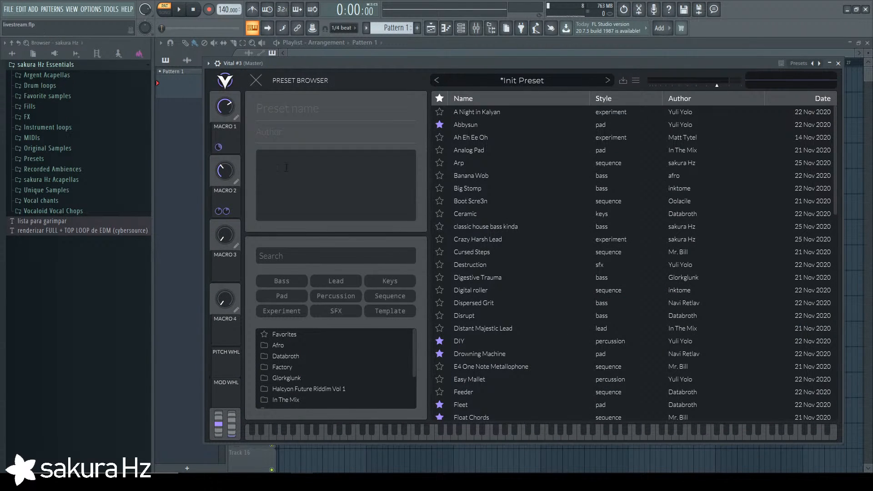
{"action": "left_click", "coordinate": [635, 80]}
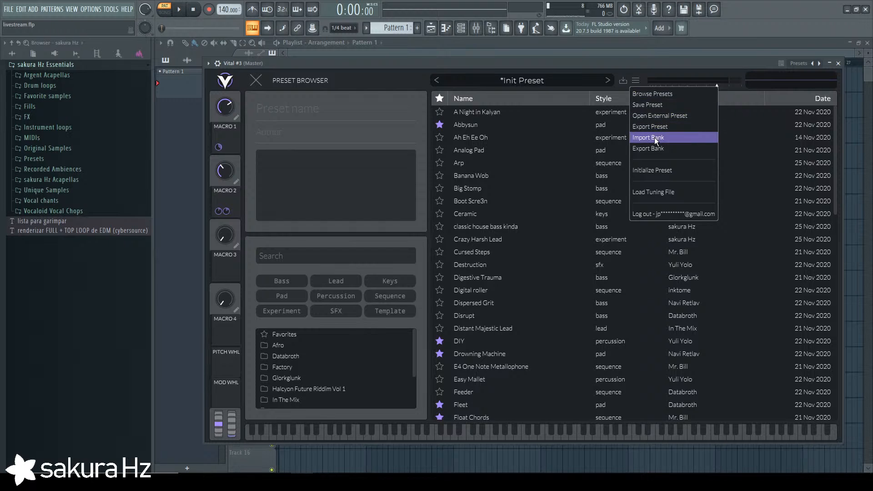
{"action": "left_click", "coordinate": [650, 168]}
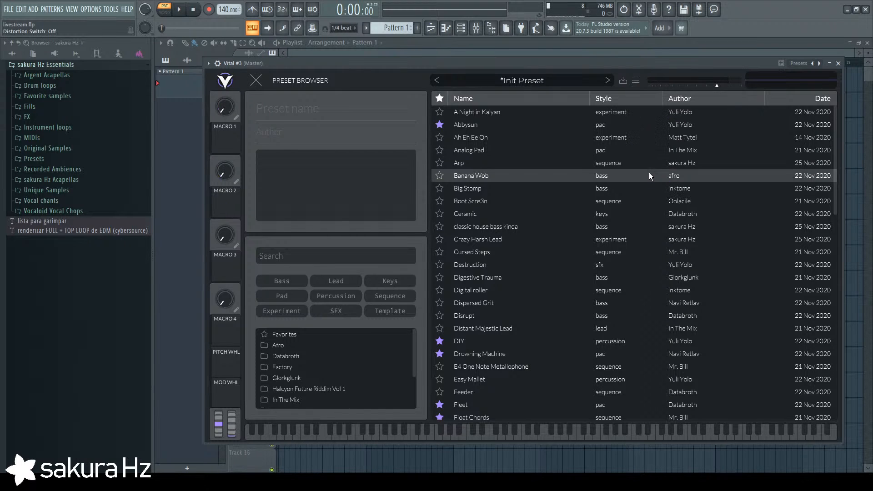
{"action": "left_click", "coordinate": [256, 82]}
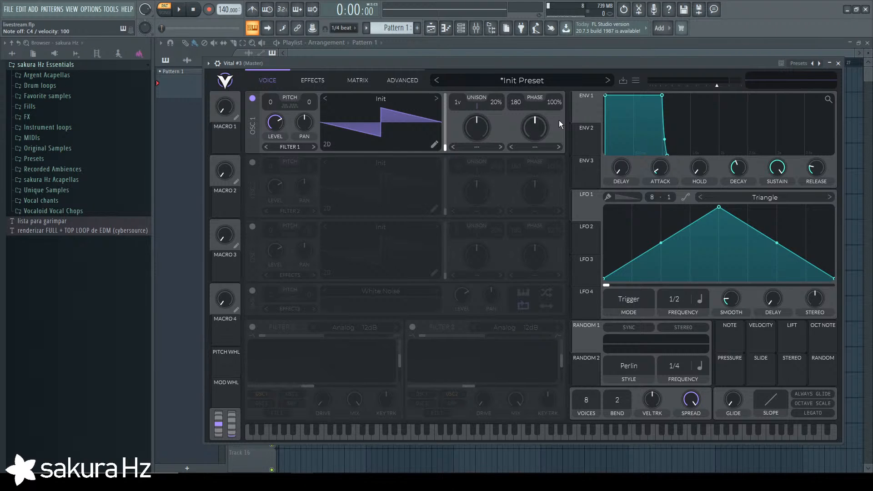
Try the initialized saw patch with the typing keyboard an octave lower, and restore the original octave.
{"action": "key", "text": "z"}
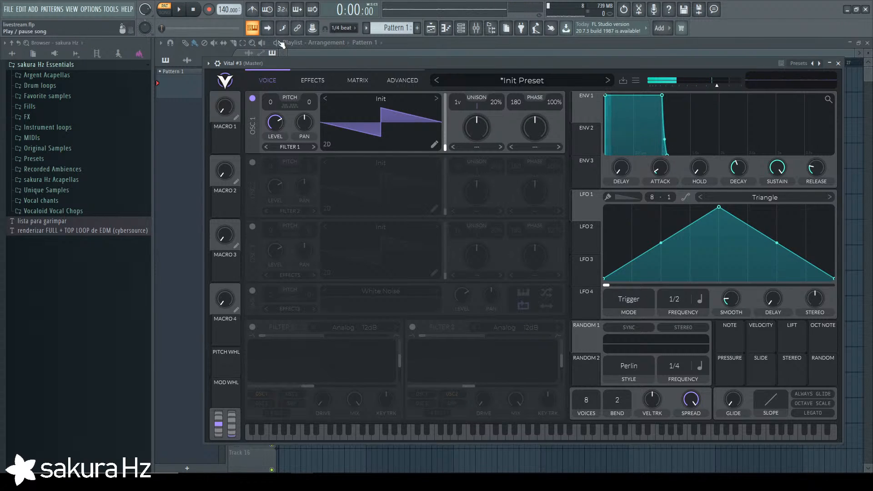
{"action": "right_click", "coordinate": [250, 29]}
{"action": "left_click", "coordinate": [256, 43]}
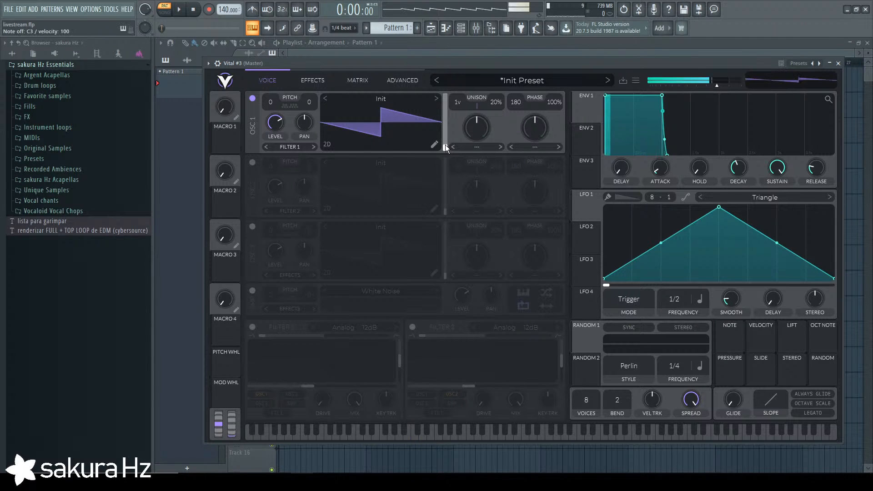
{"action": "right_click", "coordinate": [253, 29]}
{"action": "left_click", "coordinate": [267, 43]}
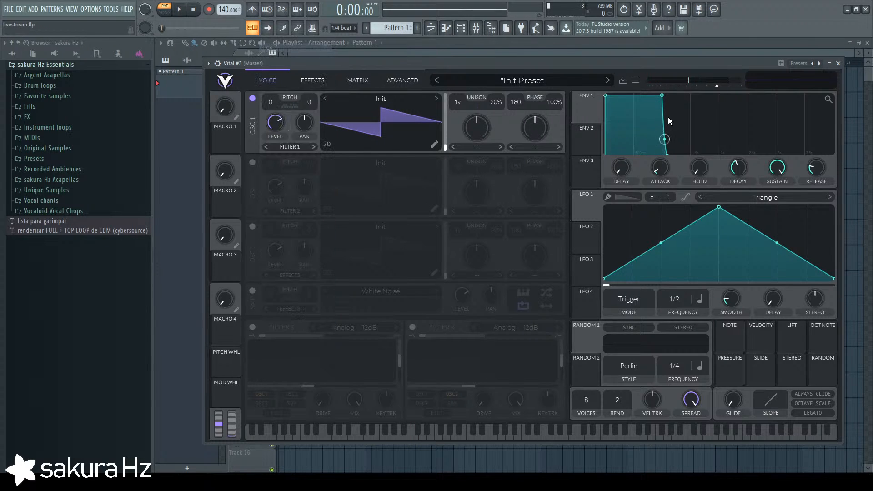
Give Vital #3's Envelope 1 a short decay with reduced sustain, and audition the patch against the Vital #2 and Vital channels.
{"action": "left_click_drag", "start_coordinate": [662, 95], "coordinate": [622, 141]}
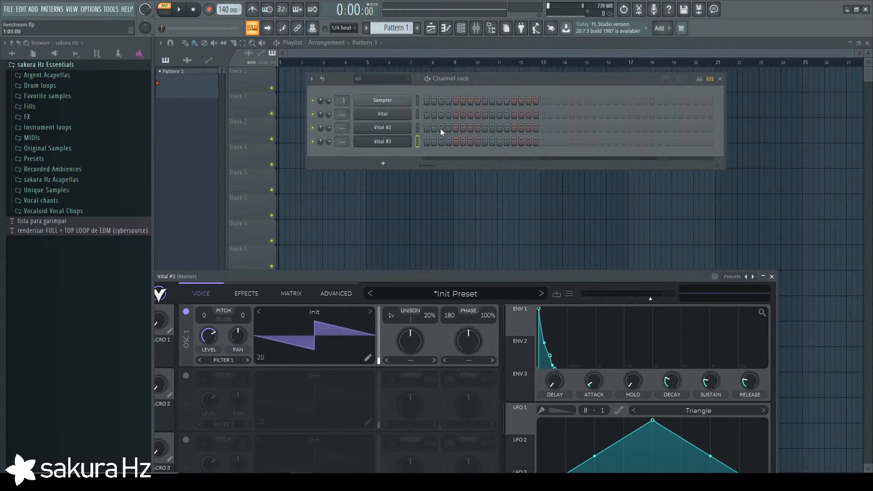
{"action": "left_click", "coordinate": [418, 127]}
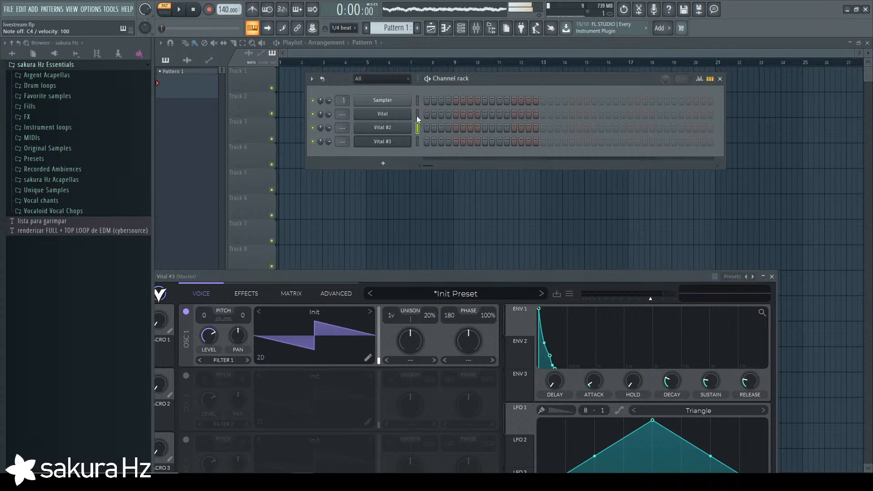
{"action": "left_click", "coordinate": [416, 116]}
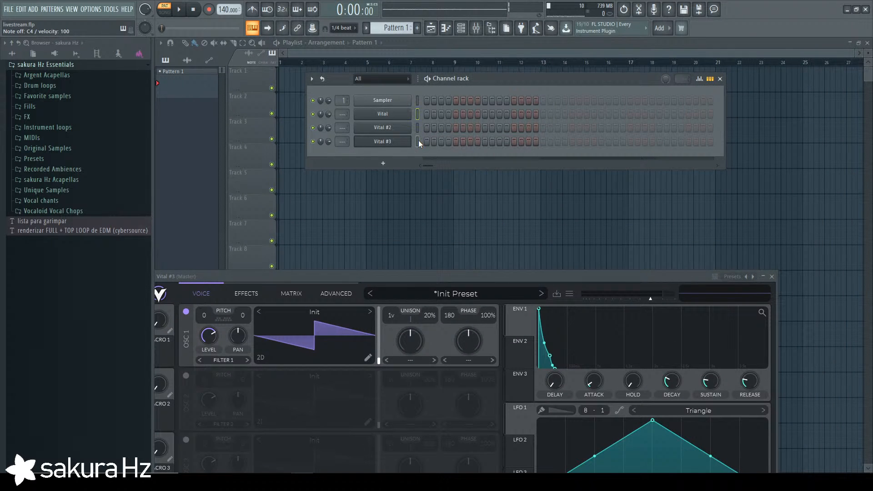
{"action": "left_click_drag", "start_coordinate": [531, 275], "coordinate": [555, 65]}
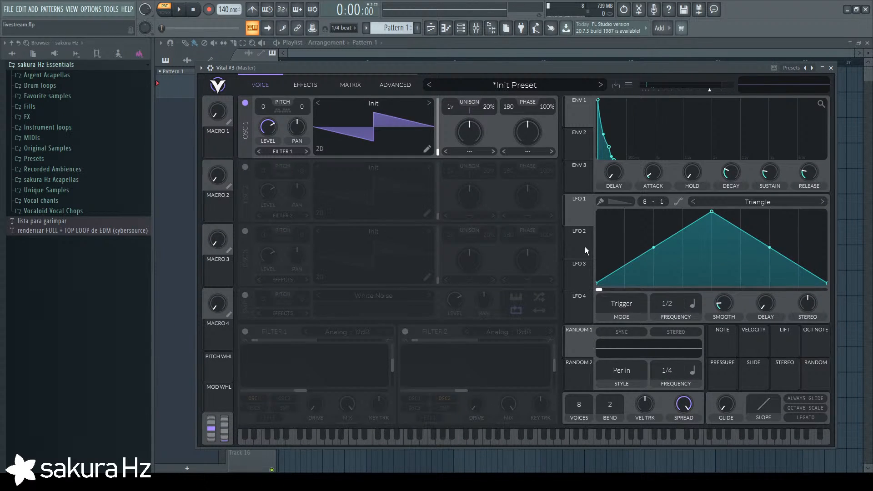
{"action": "key", "text": "z"}
{"action": "key", "text": "x"}
{"action": "key", "text": "c"}
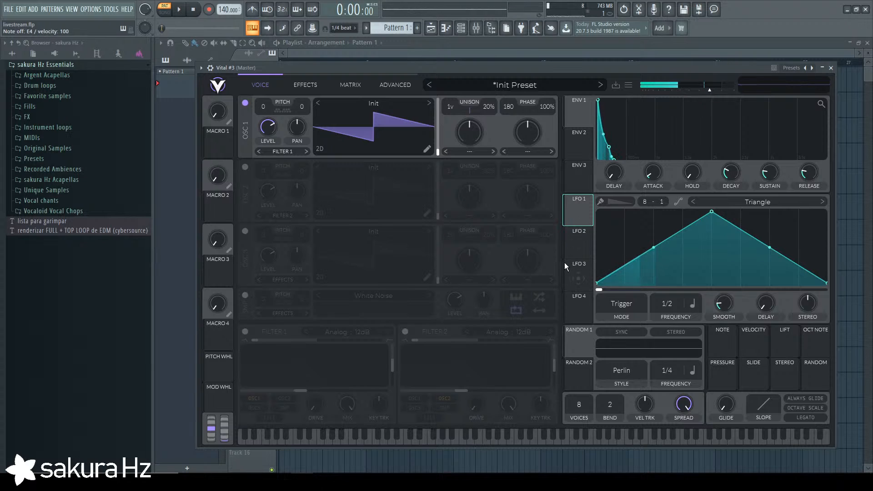
Try the Harmonic Series wavetable in Oscillator 1, load Pink Noise instead, and audition its wavetable position up to the last frame.
{"action": "left_click", "coordinate": [381, 104]}
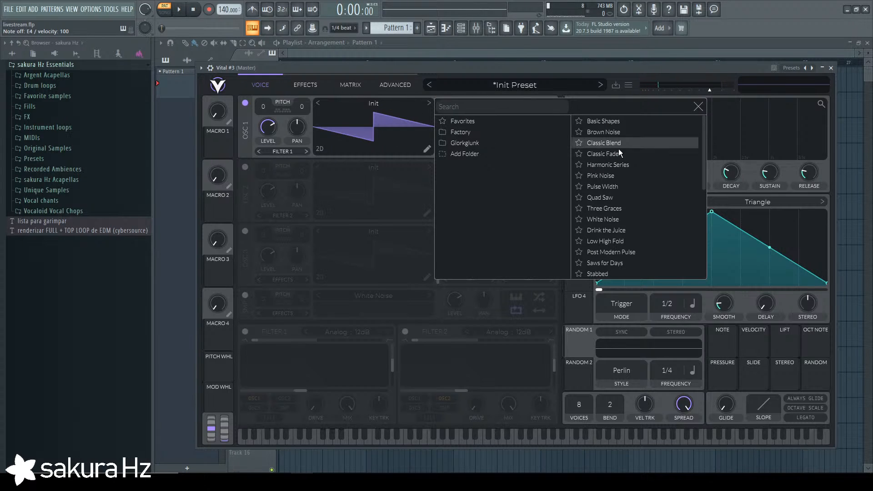
{"action": "left_click", "coordinate": [593, 165]}
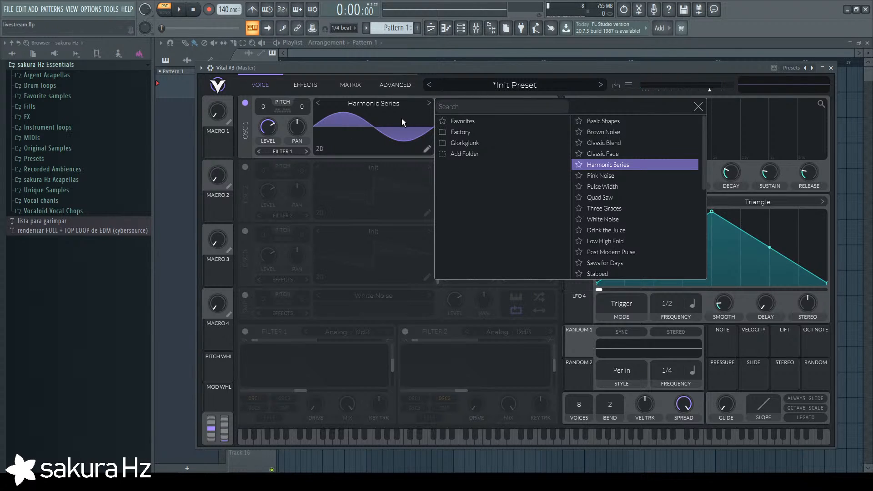
{"action": "left_click", "coordinate": [591, 176]}
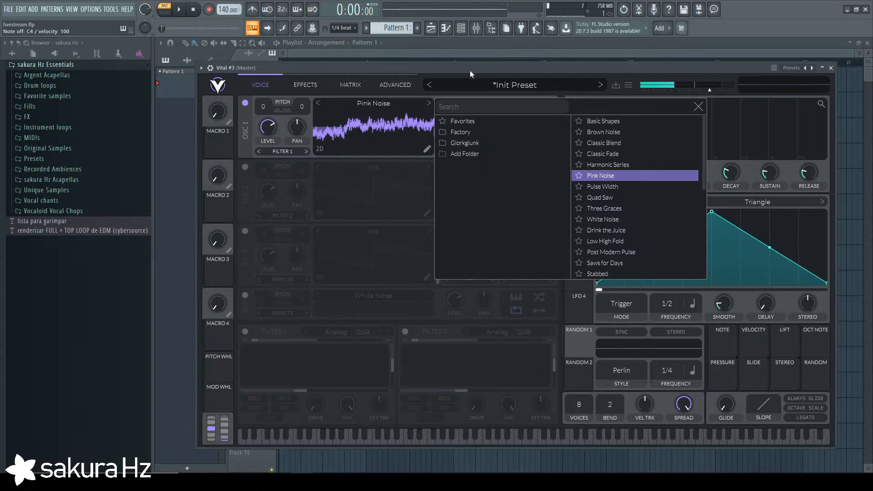
{"action": "left_click", "coordinate": [697, 107]}
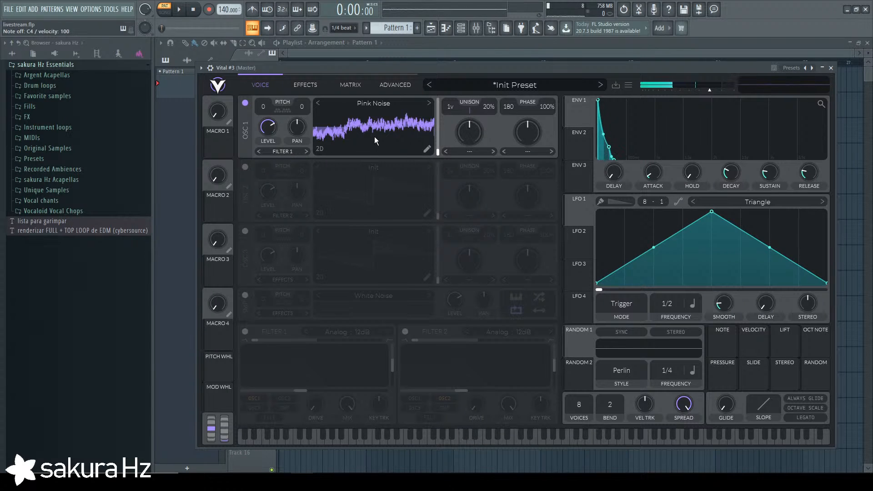
{"action": "left_click_drag", "start_coordinate": [378, 123], "coordinate": [383, 165]}
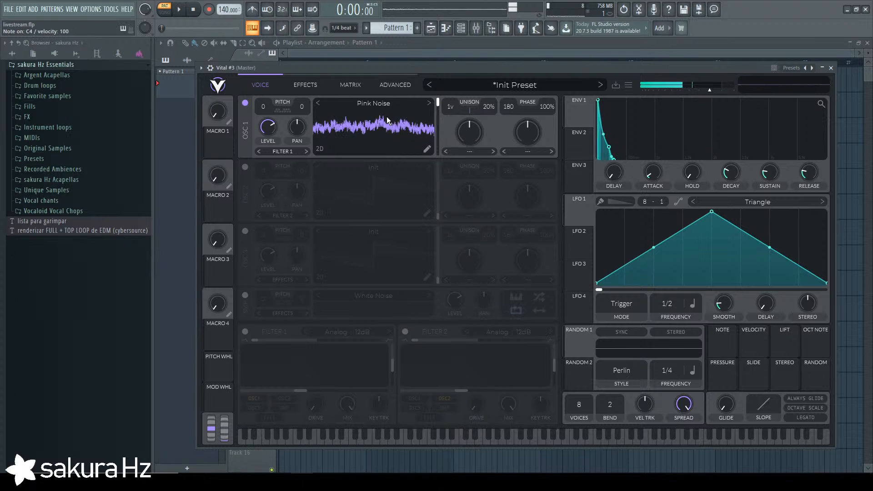
{"action": "key", "text": "z"}
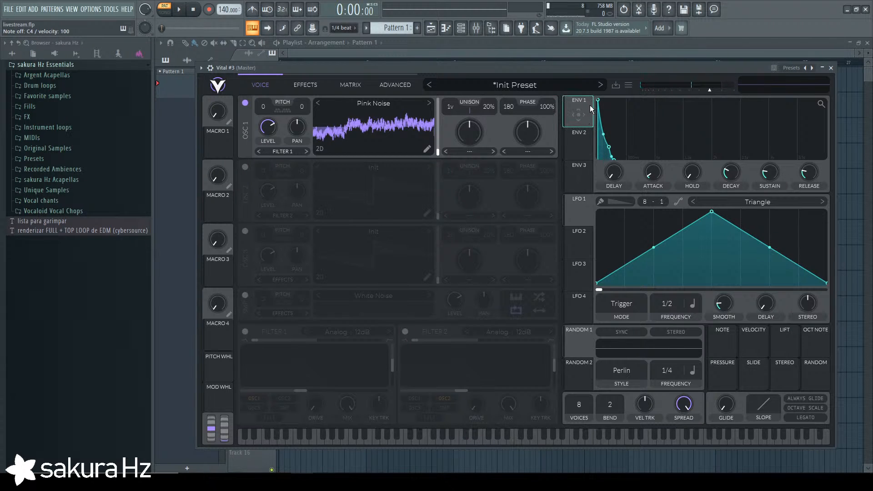
Modulate Oscillator 1's wavetable position with Envelope 1 at an amount of 35.84, and audition the result.
{"action": "left_click_drag", "start_coordinate": [585, 115], "coordinate": [428, 132]}
{"action": "key", "text": "z"}
{"action": "key", "text": "z"}
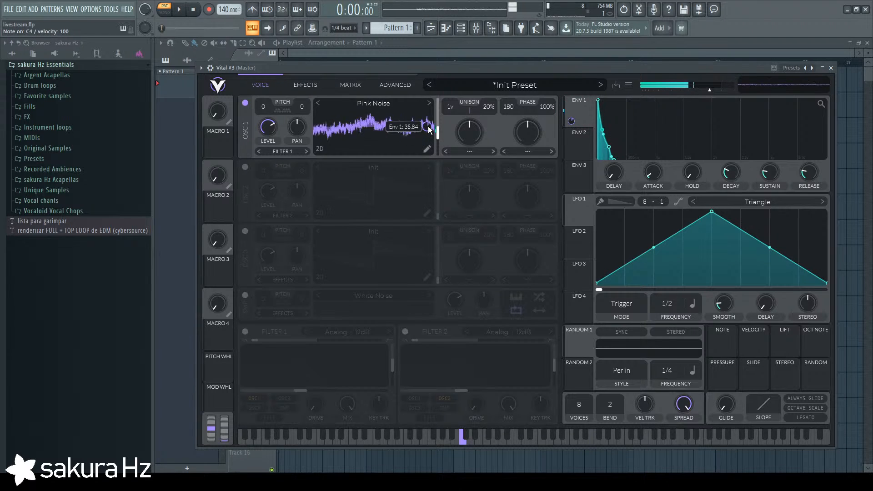
{"action": "key", "text": "z"}
{"action": "key", "text": "c"}
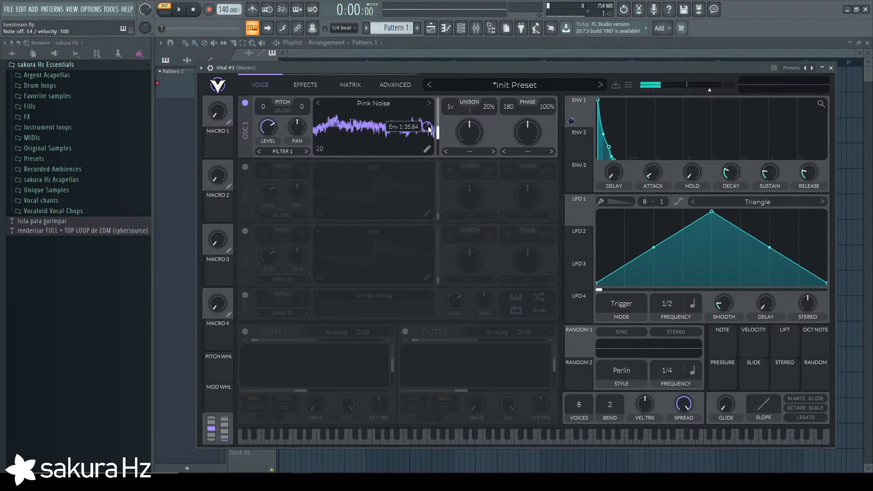
Enable Filter 1 as Phaser : Positive with raised blend, resonance and key tracking, and audition it.
{"action": "left_click", "coordinate": [245, 332]}
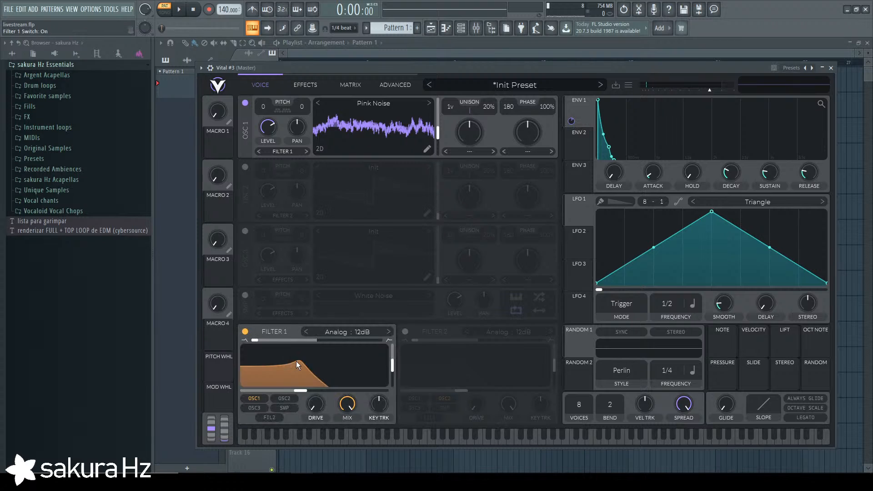
{"action": "key", "text": "z"}
{"action": "left_click", "coordinate": [341, 331]}
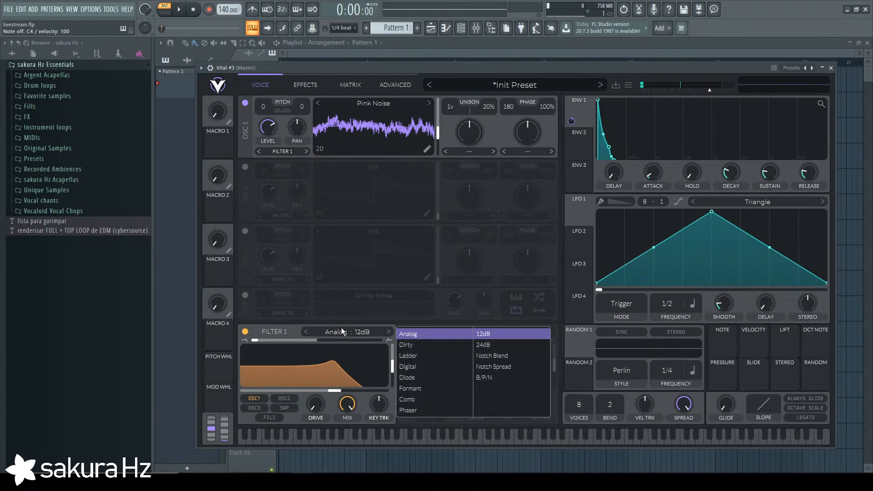
{"action": "left_click", "coordinate": [429, 410]}
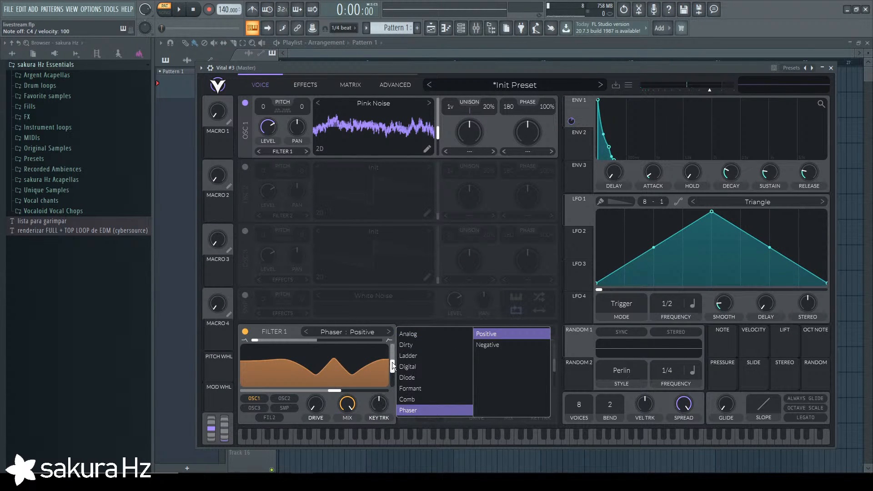
{"action": "left_click", "coordinate": [287, 343]}
{"action": "left_click_drag", "start_coordinate": [288, 340], "coordinate": [386, 265]}
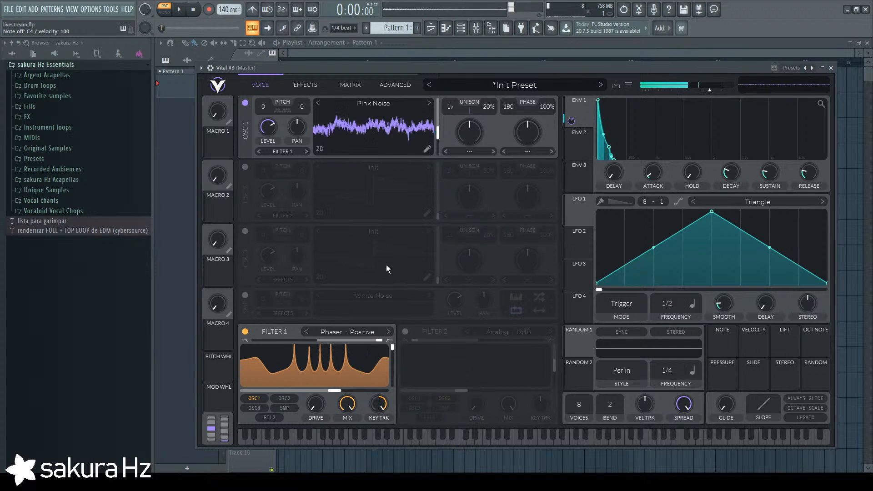
{"action": "key", "text": "c"}
{"action": "key", "text": "z"}
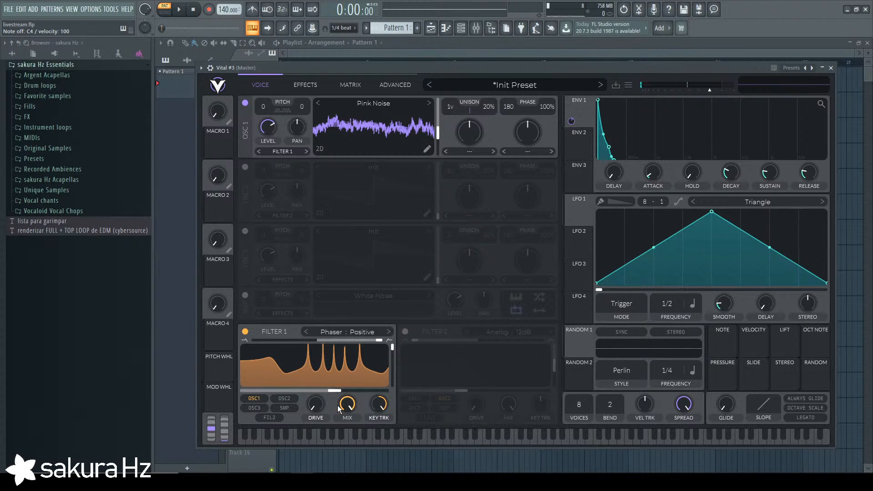
{"action": "key", "text": "z"}
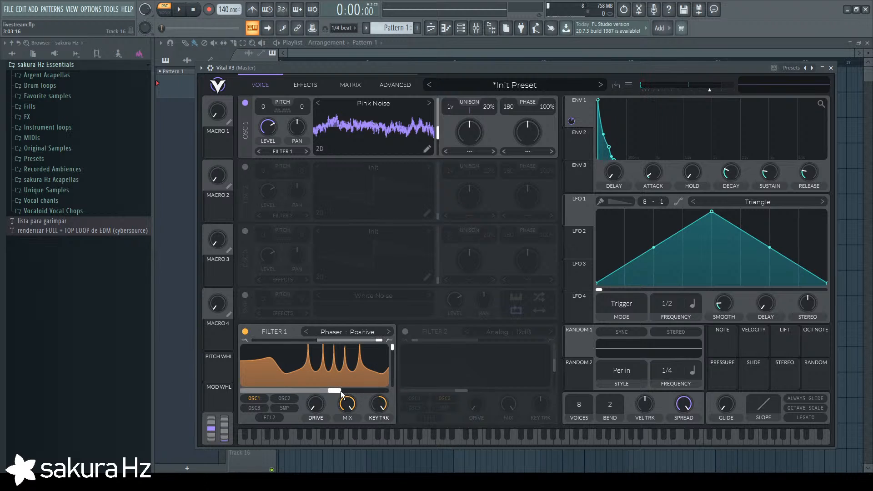
Lower Filter 1's cutoff while playing notes, and keep its resonance at 100%.
{"action": "left_click_drag", "start_coordinate": [341, 390], "coordinate": [307, 390]}
{"action": "key", "text": "z"}
{"action": "left_click_drag", "start_coordinate": [392, 350], "coordinate": [393, 353]}
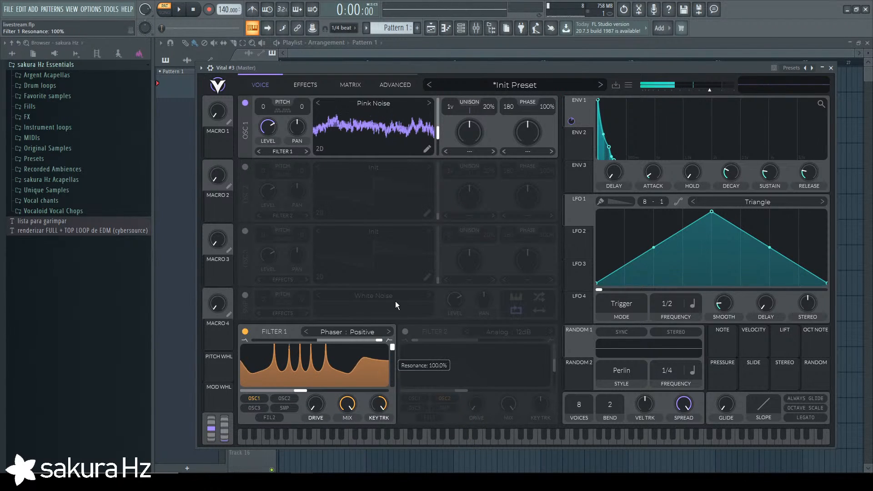
Switch Filter 1 to Comb : Band Spread Flange+, trying Band Spread Flange- on the way, and audition it with notes.
{"action": "left_click", "coordinate": [306, 331]}
{"action": "key", "text": "x"}
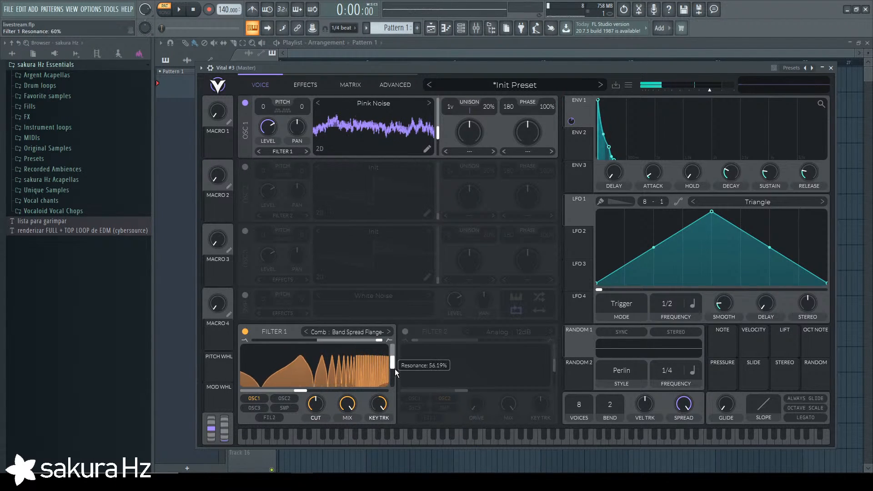
{"action": "left_click", "coordinate": [306, 333]}
{"action": "key", "text": "z"}
{"action": "key", "text": "c"}
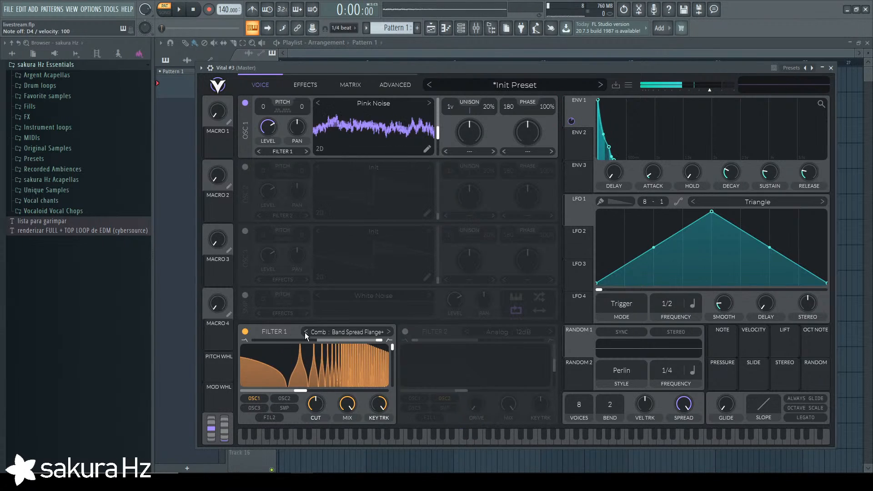
Modulate Filter 1's mix with Envelope 1 from a minimum base value, and audition the result with notes.
{"action": "key", "text": "c"}
{"action": "key", "text": "z"}
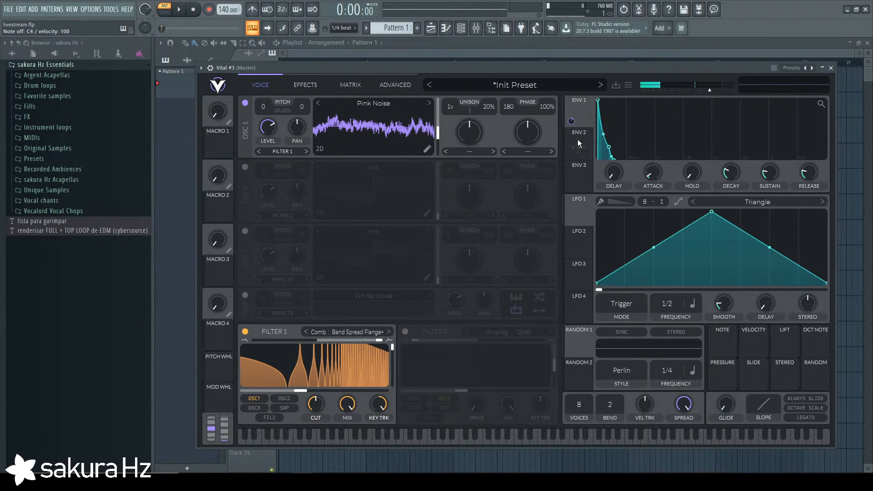
{"action": "left_click_drag", "start_coordinate": [346, 404], "coordinate": [347, 414]}
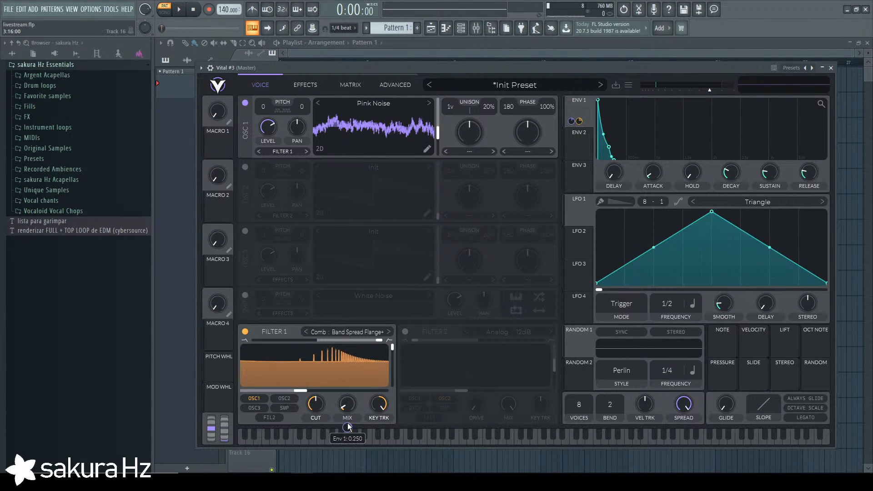
{"action": "key", "text": "z"}
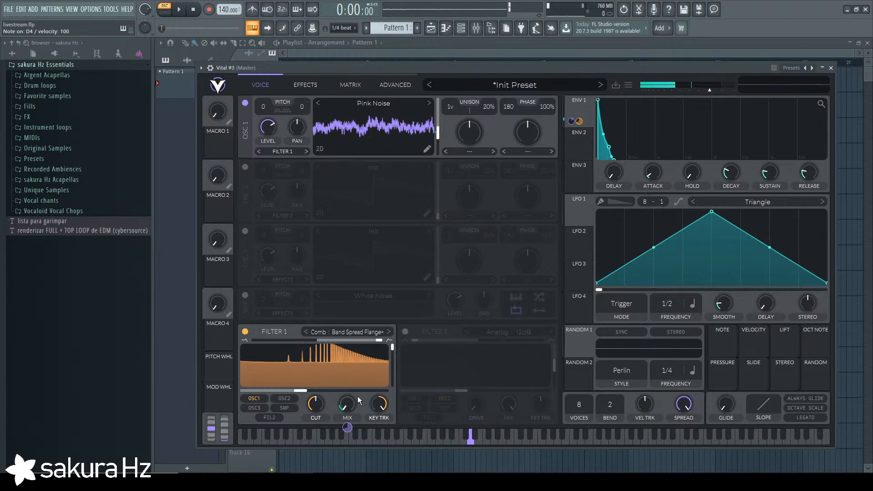
{"action": "key", "text": "z"}
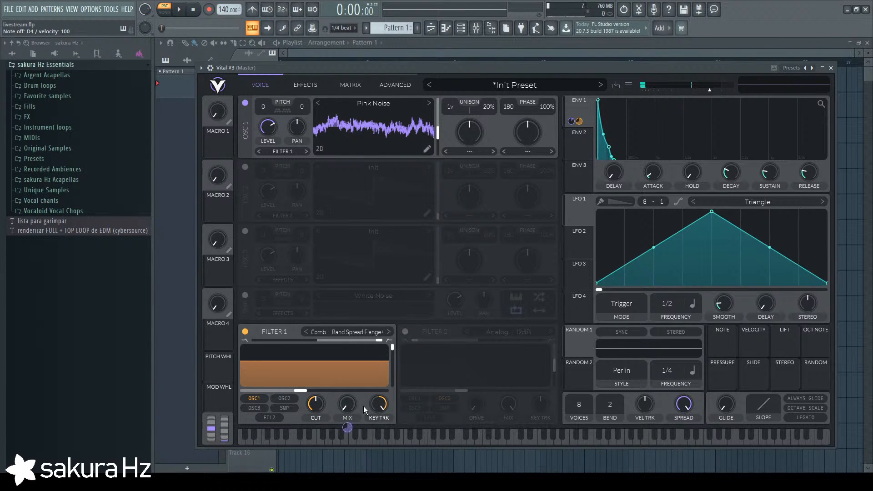
{"action": "mouse_move", "coordinate": [378, 404]}
{"action": "left_mouse_down"}
{"action": "mouse_move", "coordinate": [379, 464]}
{"action": "mouse_move", "coordinate": [378, 404]}
{"action": "left_mouse_up"}
{"action": "key", "text": "z"}
{"action": "key", "text": "z"}
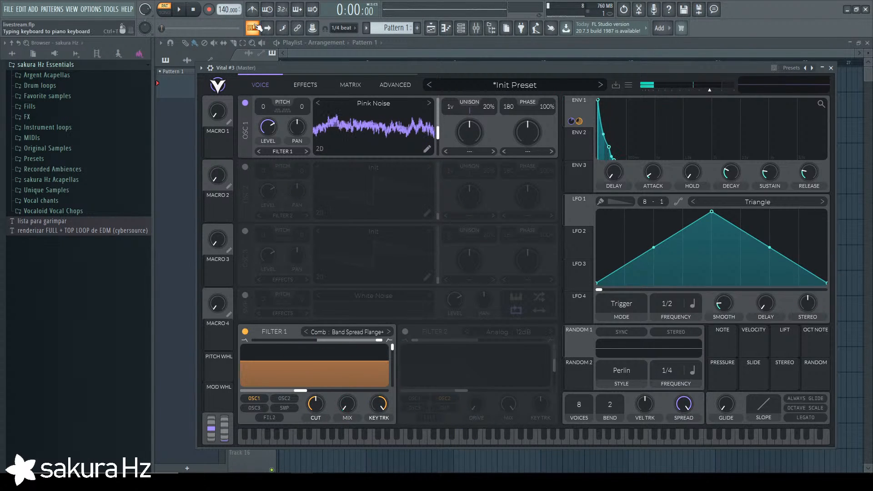
Lower the typing keyboard's note range to start from C3, and audition the patch in that range.
{"action": "right_click", "coordinate": [255, 28]}
{"action": "left_click", "coordinate": [261, 40]}
{"action": "key", "text": "c"}
{"action": "key", "text": "c"}
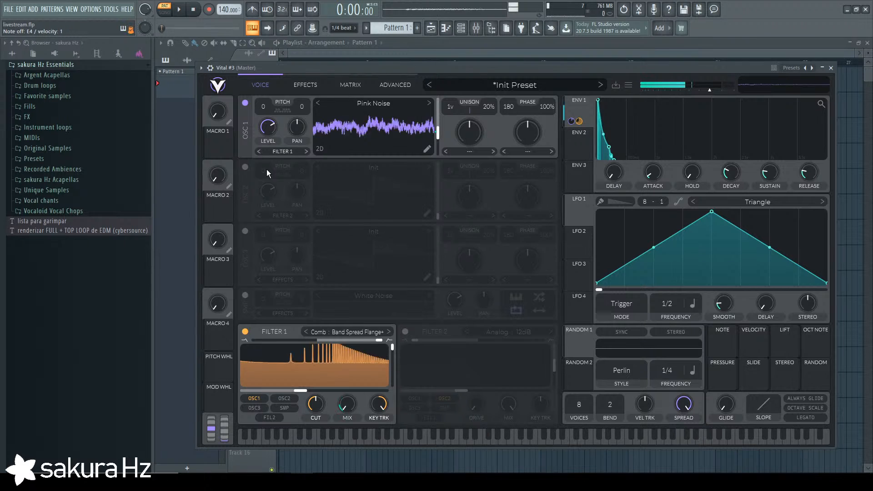
{"action": "key", "text": "z"}
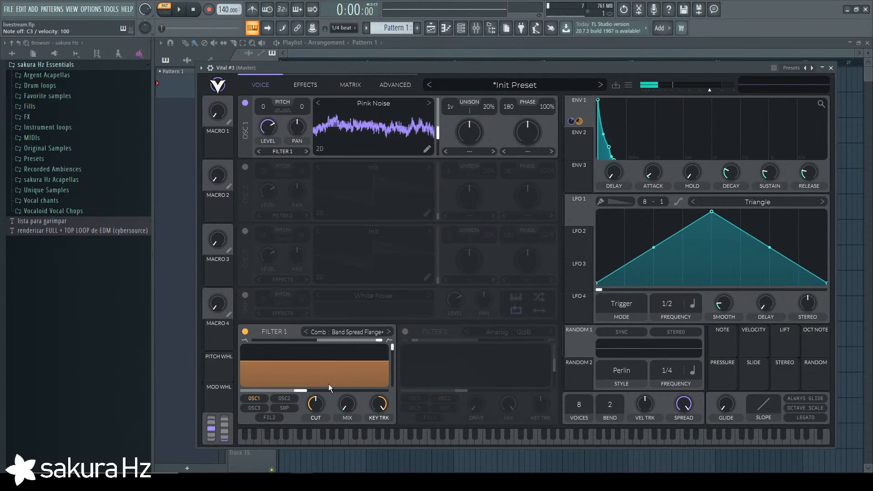
{"action": "key", "text": "z"}
{"action": "key", "text": "c"}
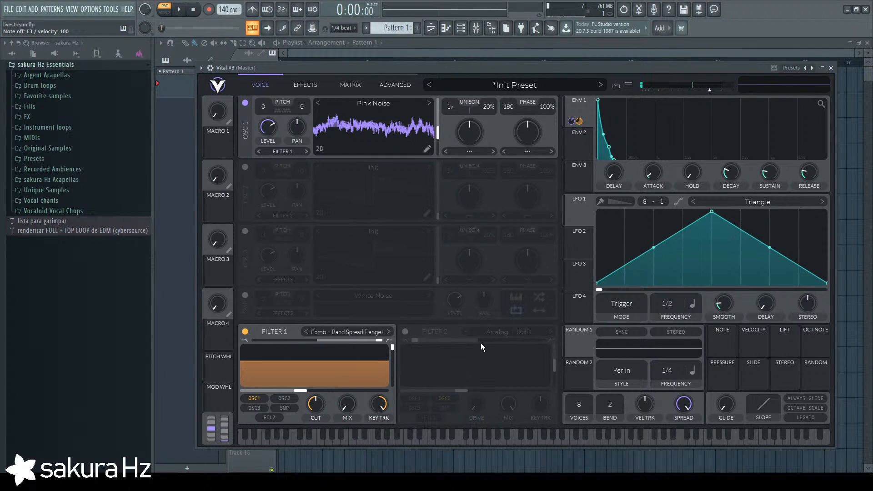
{"action": "key", "text": "z"}
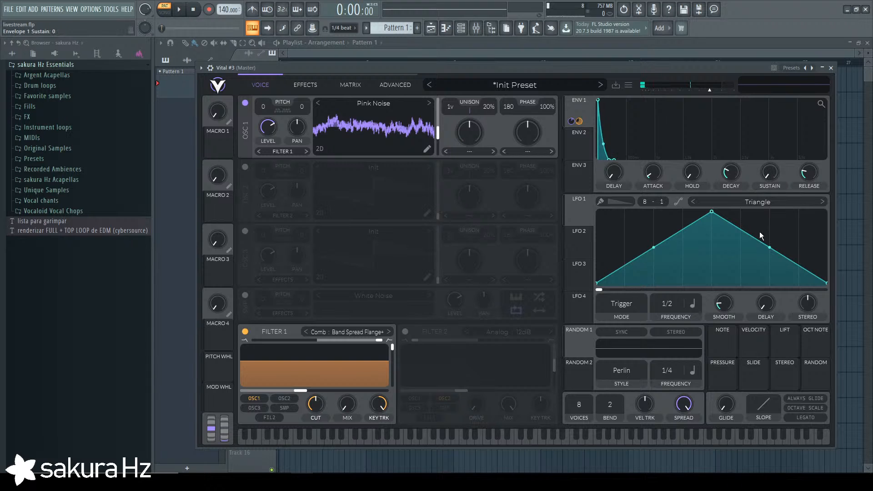
Lengthen Envelope 1's decay and set its sustain to 0.09 while auditioning notes.
{"action": "left_click_drag", "start_coordinate": [733, 177], "coordinate": [772, 166]}
{"action": "key", "text": "z"}
{"action": "key", "text": "c"}
{"action": "key", "text": "z"}
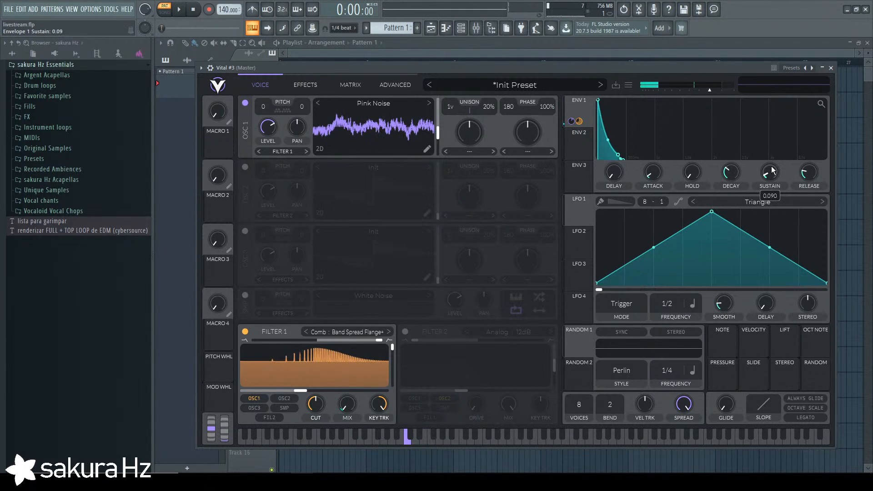
{"action": "key", "text": "x"}
{"action": "key", "text": "z"}
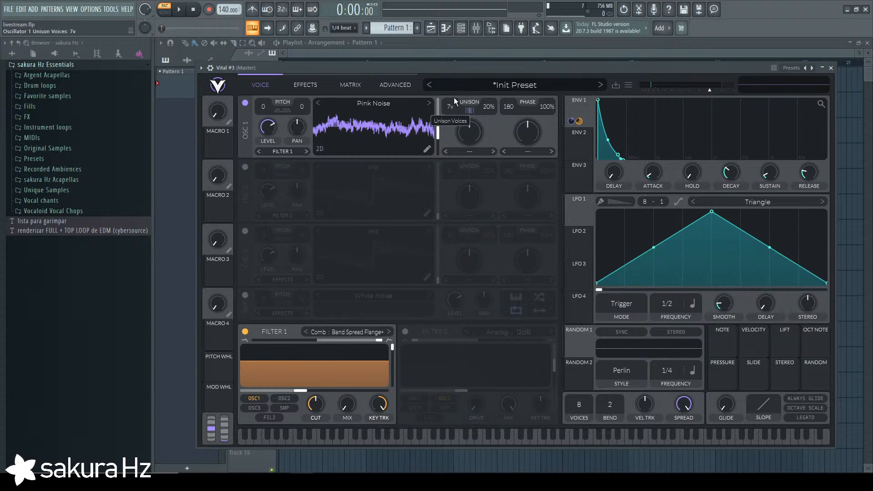
Set Oscillator 1's unison to 7 voices and enable Oscillator 2 with 1 unison voice, auditioning both.
{"action": "left_click", "coordinate": [245, 166]}
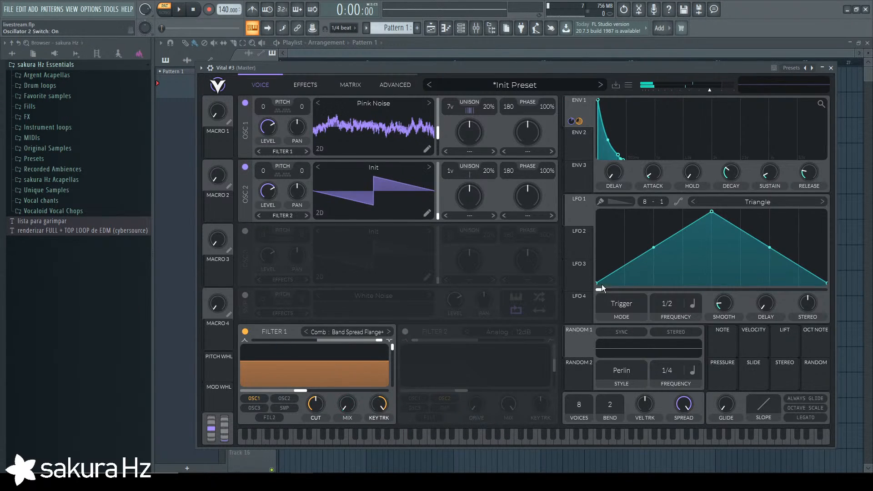
{"action": "key", "text": "z"}
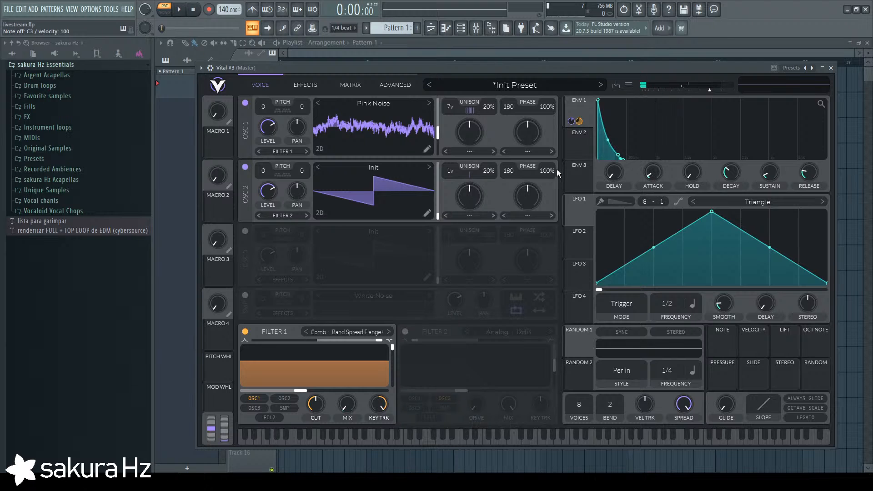
{"action": "key", "text": "z"}
{"action": "key", "text": "x"}
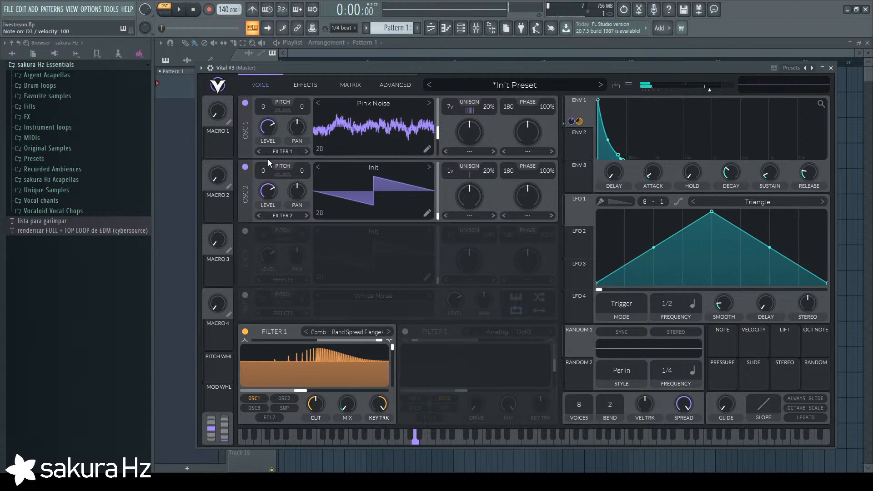
{"action": "left_click", "coordinate": [245, 167]}
{"action": "left_click", "coordinate": [244, 167]}
{"action": "scroll", "coordinate": [450, 168], "scroll_direction": "up", "scroll_amount": 2}
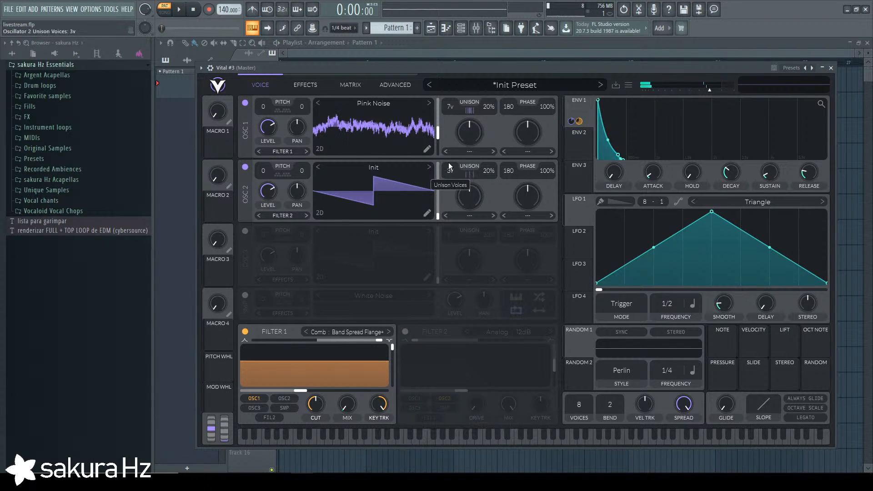
{"action": "scroll", "coordinate": [448, 169], "scroll_direction": "down", "scroll_amount": 2}
{"action": "key", "text": "z"}
Try the Vocode and Formant Scale morphs on Oscillator 1 with Oscillator 2 switched off.
{"action": "left_click", "coordinate": [470, 151]}
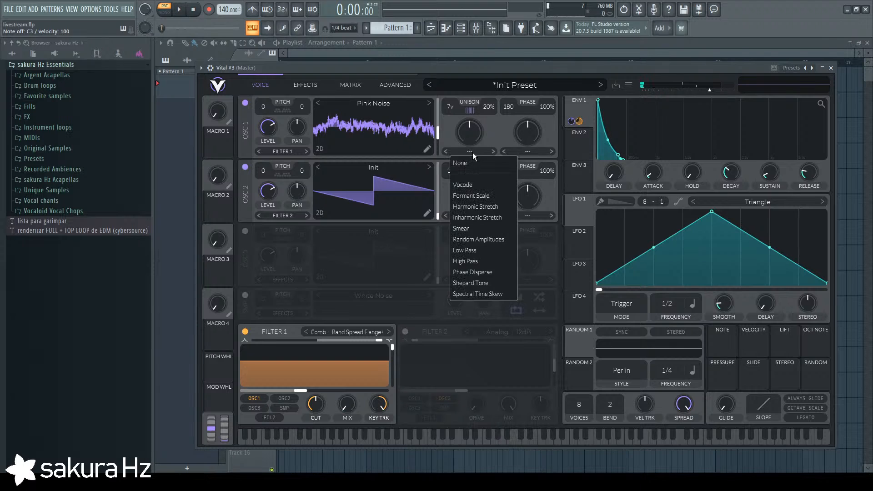
{"action": "left_click", "coordinate": [471, 185]}
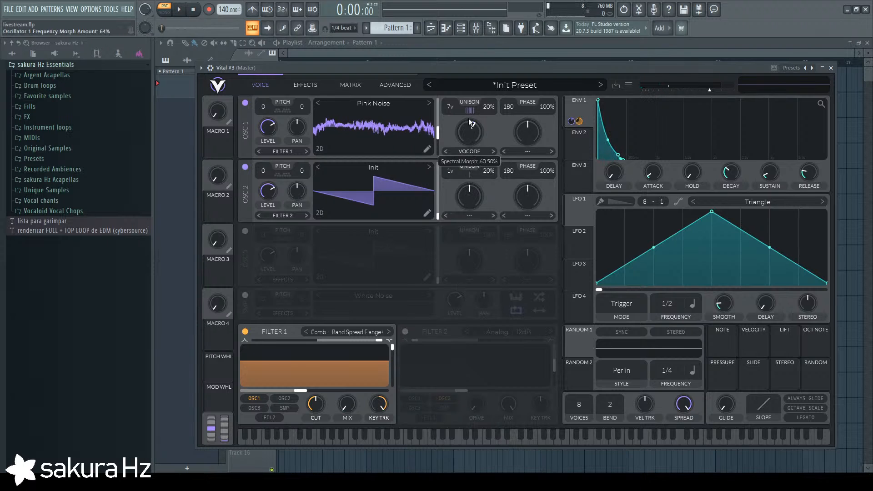
{"action": "left_click", "coordinate": [245, 167]}
{"action": "mouse_move", "coordinate": [468, 132]}
{"action": "left_mouse_down"}
{"action": "mouse_move", "coordinate": [473, 153]}
{"action": "mouse_move", "coordinate": [475, 121]}
{"action": "left_mouse_up"}
{"action": "left_click", "coordinate": [492, 151]}
{"action": "key", "text": "z"}
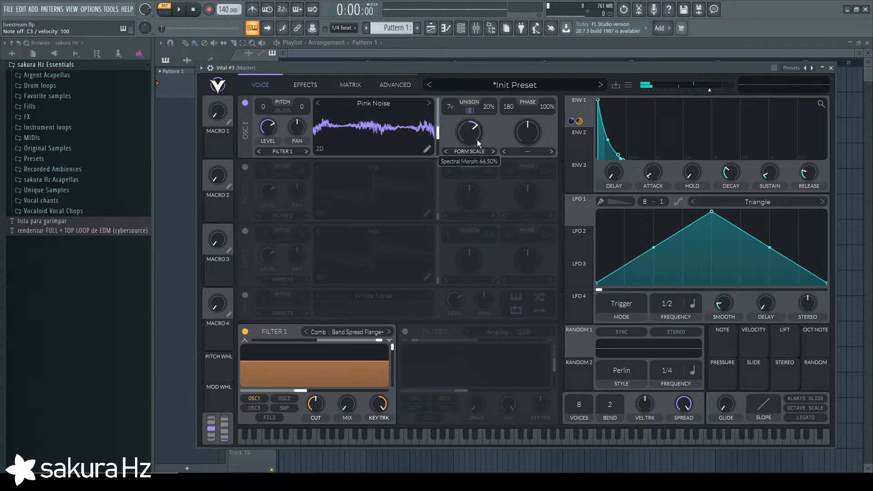
Try Inharmonic Stretch on Oscillator 1 with its morph amount modulated by Envelope 1, and remove that modulation.
{"action": "left_click", "coordinate": [492, 151]}
{"action": "key", "text": "z"}
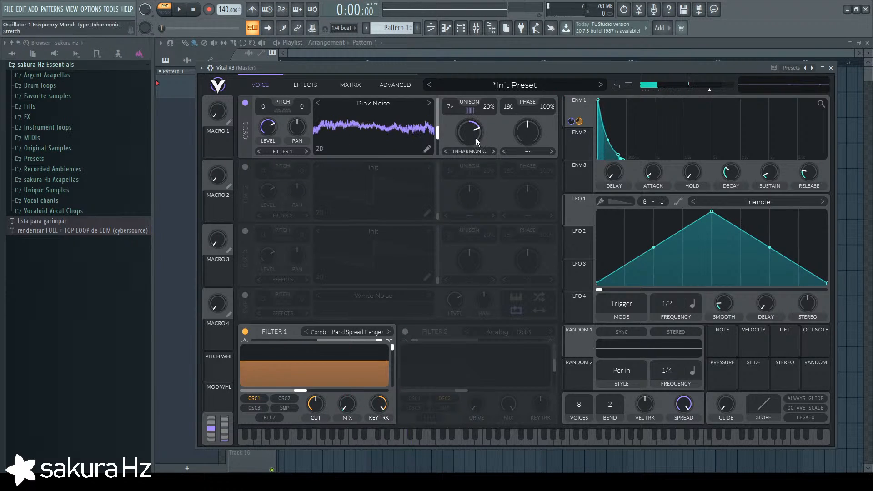
{"action": "left_click_drag", "start_coordinate": [476, 134], "coordinate": [472, 106]}
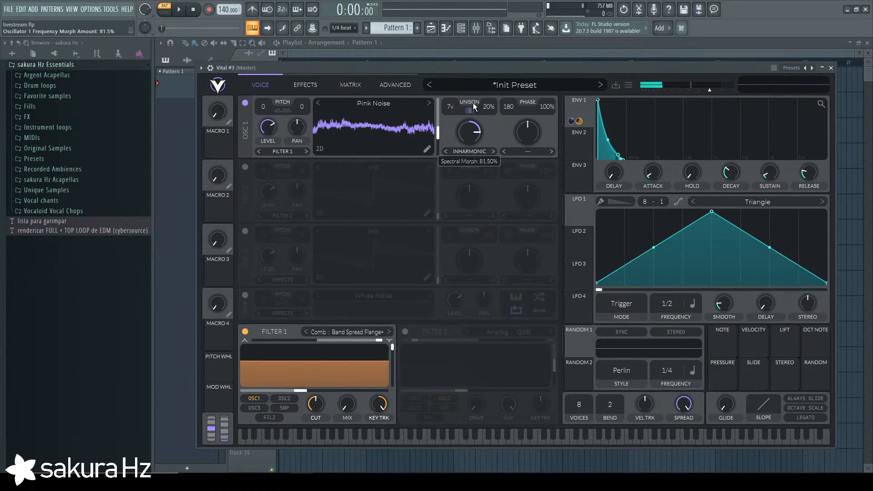
{"action": "key", "text": "z"}
{"action": "left_click_drag", "start_coordinate": [570, 111], "coordinate": [471, 169]}
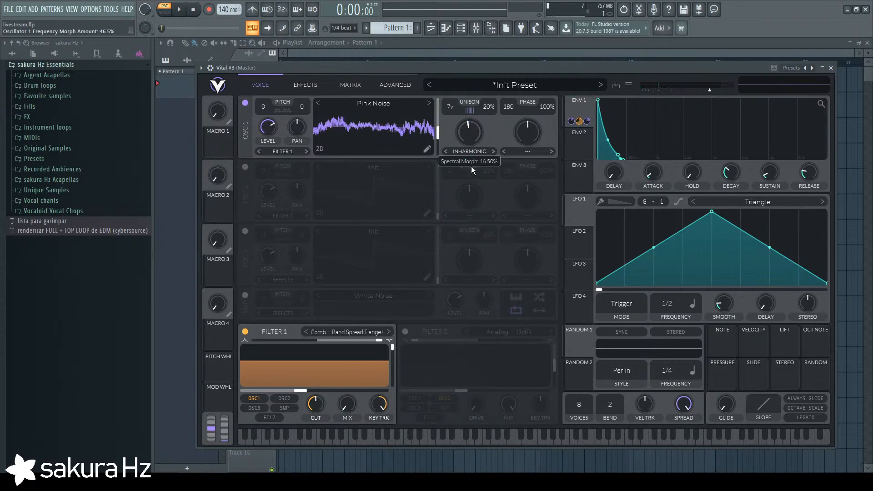
{"action": "key", "text": "z"}
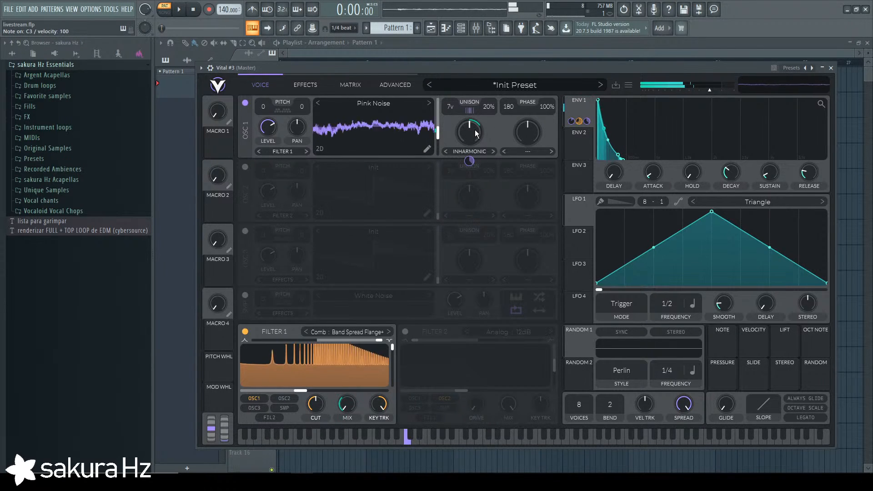
{"action": "right_click", "coordinate": [474, 130]}
{"action": "left_click", "coordinate": [483, 178]}
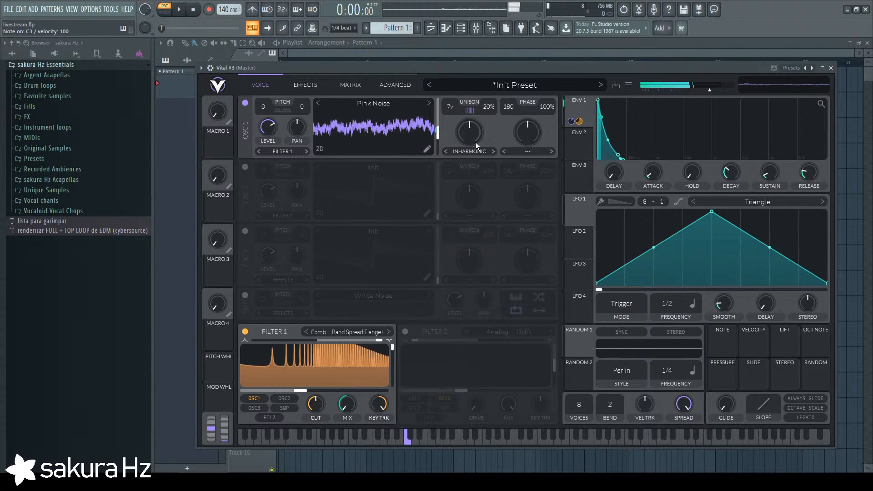
Try the Smear morph on Oscillator 1 at up to 100%, audition it, and reset the morph type to None.
{"action": "left_click", "coordinate": [494, 150]}
{"action": "key", "text": "z"}
{"action": "key", "text": "z"}
{"action": "key", "text": "z"}
{"action": "mouse_move", "coordinate": [472, 137]}
{"action": "left_mouse_down"}
{"action": "mouse_move", "coordinate": [474, 129]}
{"action": "mouse_move", "coordinate": [471, 196]}
{"action": "mouse_move", "coordinate": [468, 50]}
{"action": "left_mouse_up"}
{"action": "key", "text": "z"}
{"action": "key", "text": "z"}
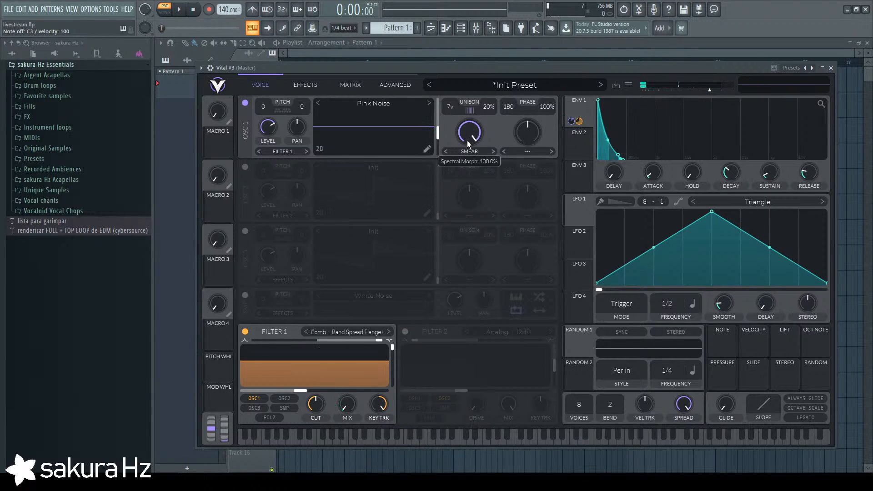
{"action": "left_click", "coordinate": [479, 150]}
{"action": "left_click", "coordinate": [489, 164]}
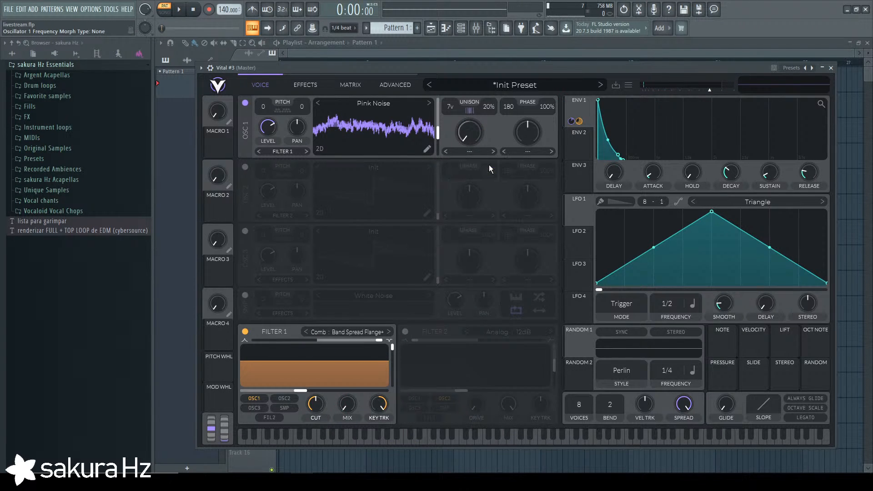
Try Spectral Time Skew on Oscillator 1 with a raised morph amount, audition it, and return the type to None.
{"action": "left_click", "coordinate": [482, 151]}
{"action": "left_click", "coordinate": [500, 273]}
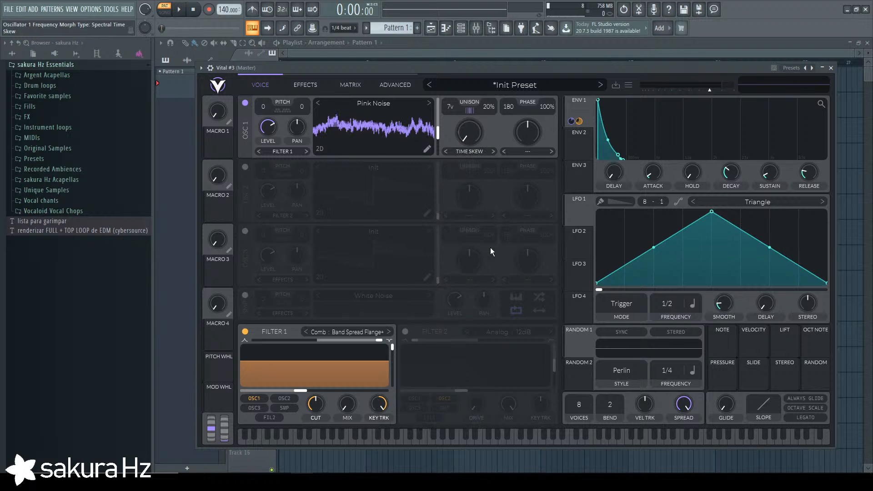
{"action": "key", "text": "z"}
{"action": "key", "text": "z"}
{"action": "left_click_drag", "start_coordinate": [471, 130], "coordinate": [476, 102]}
{"action": "key", "text": "z"}
{"action": "key", "text": "z"}
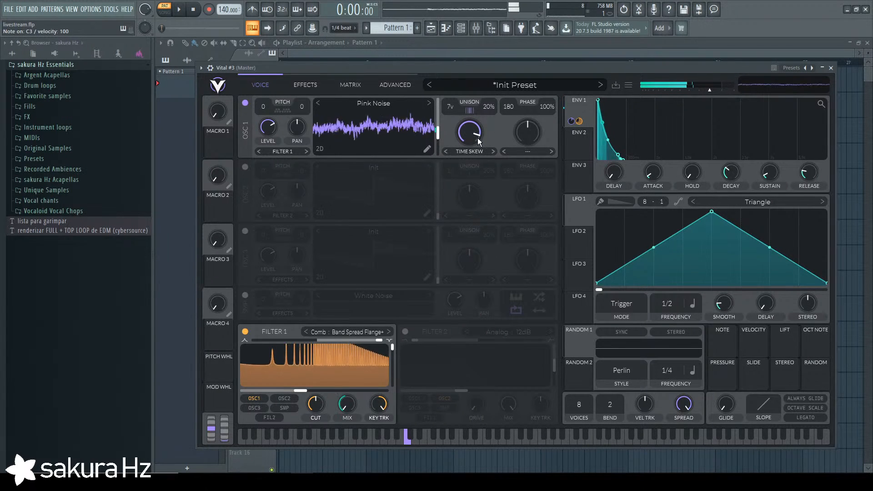
{"action": "left_click", "coordinate": [472, 154]}
{"action": "left_click", "coordinate": [473, 164]}
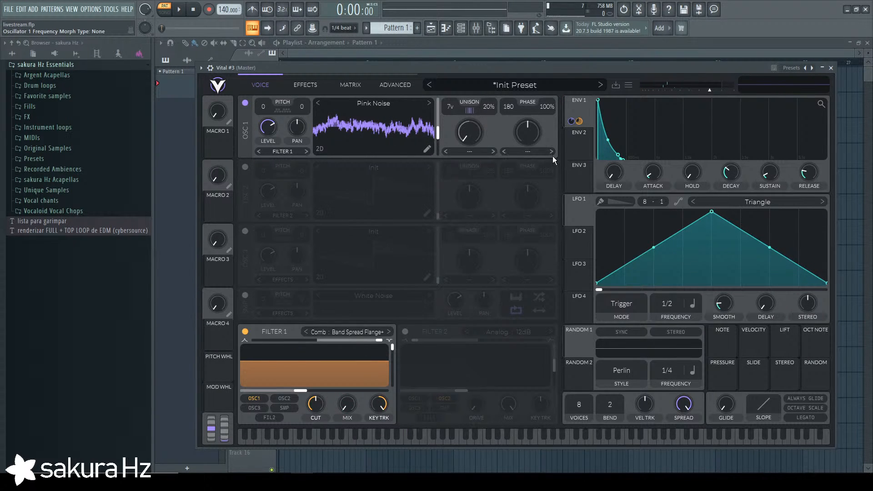
Switch Oscillator 2 back on and audition it together with Oscillator 1's noise.
{"action": "key", "text": "z"}
{"action": "left_click", "coordinate": [245, 167]}
{"action": "key", "text": "z"}
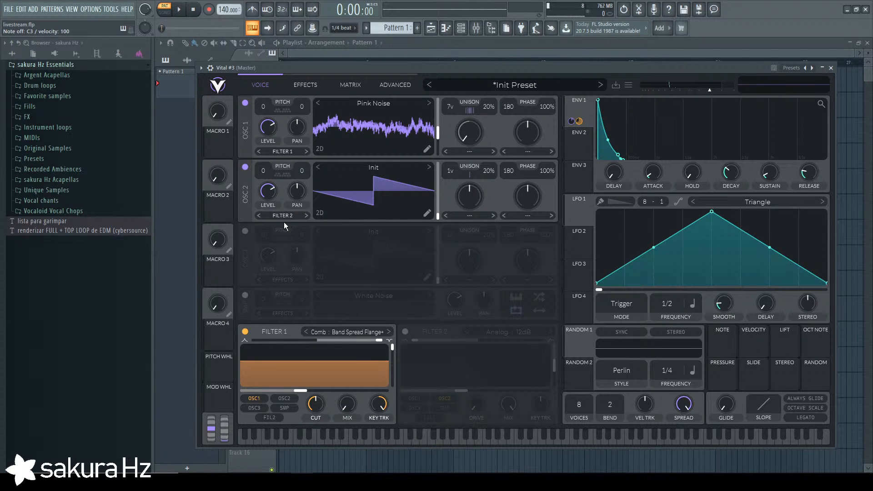
{"action": "key", "text": "z"}
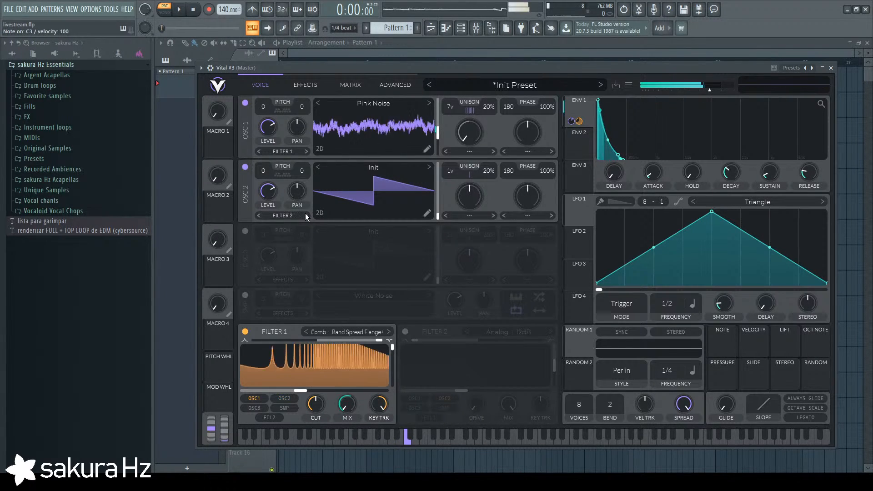
Enable the Chorus effect and adjust its mix, trying the Multiband Compressor first and switching it off, while auditioning notes.
{"action": "left_click", "coordinate": [304, 85]}
{"action": "left_click", "coordinate": [247, 141]}
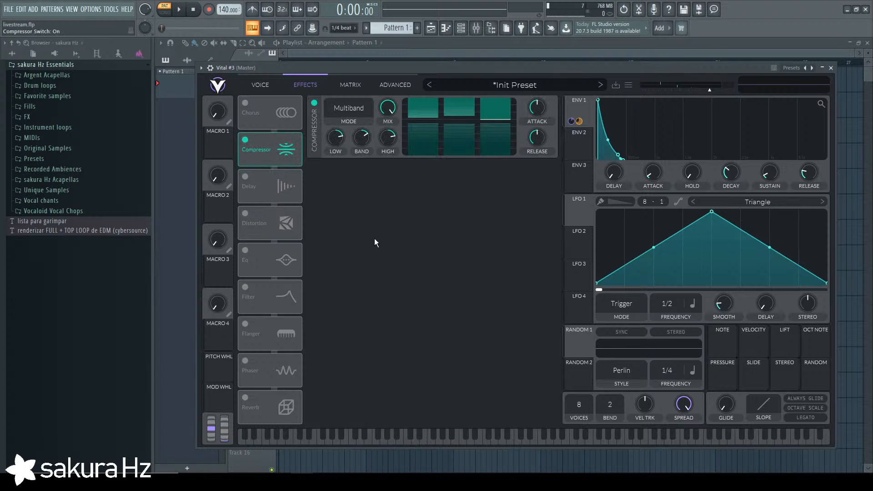
{"action": "key", "text": "z"}
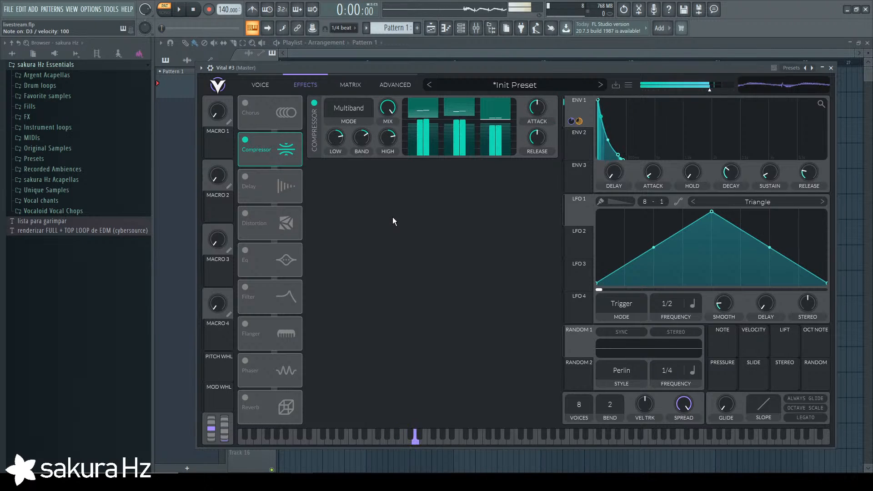
{"action": "left_click", "coordinate": [245, 103]}
{"action": "left_click", "coordinate": [245, 139]}
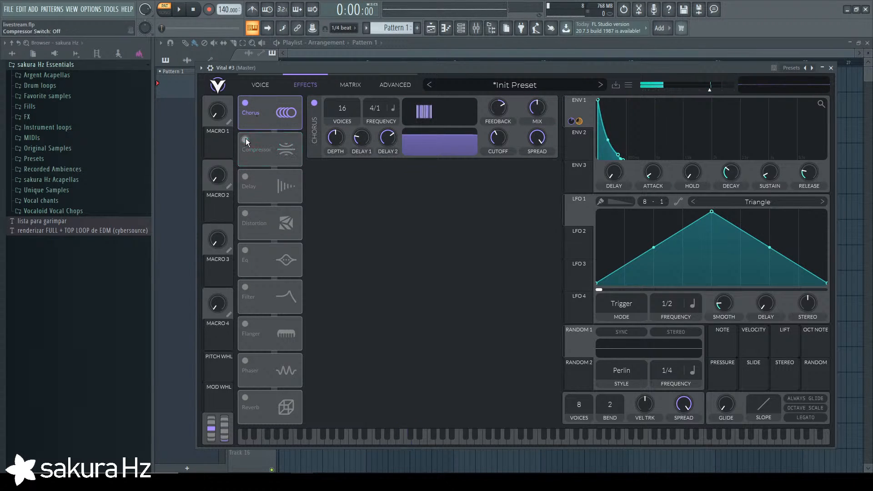
{"action": "key", "text": "x"}
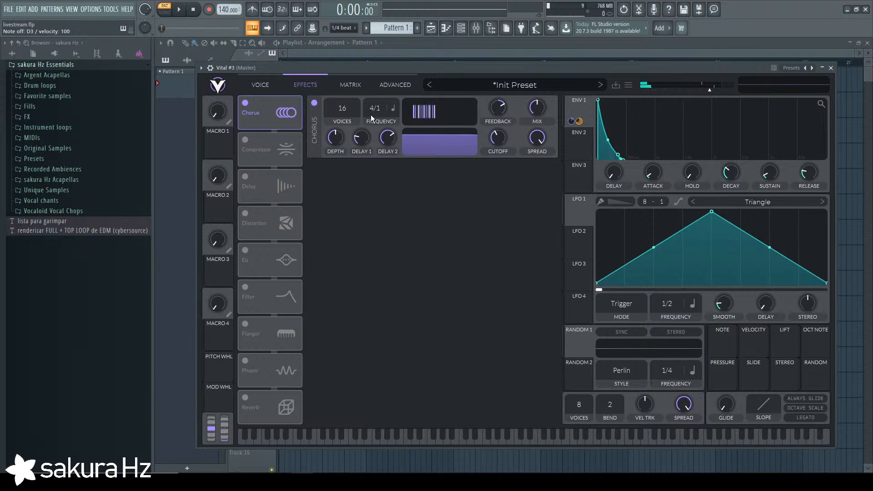
{"action": "left_click_drag", "start_coordinate": [441, 70], "coordinate": [448, 75]}
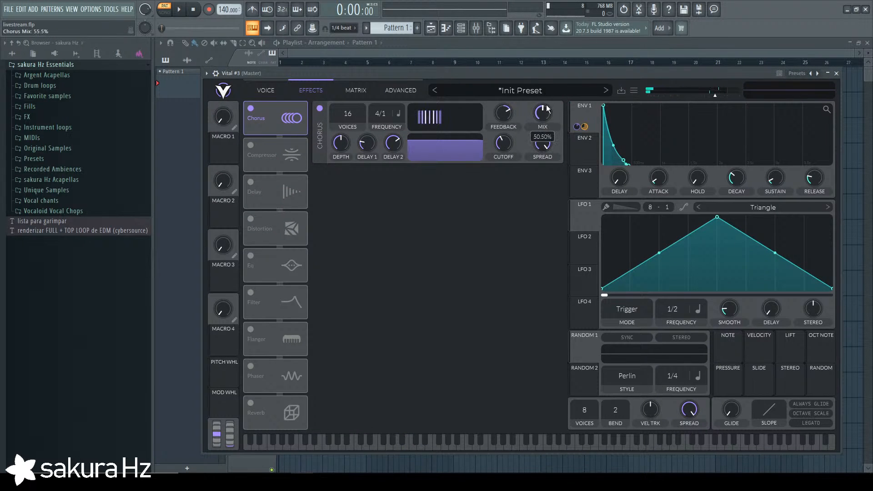
Set the Chorus frequency to Freeze, trying an envelope modulation on its depth and resetting depth to 50%.
{"action": "key", "text": "z"}
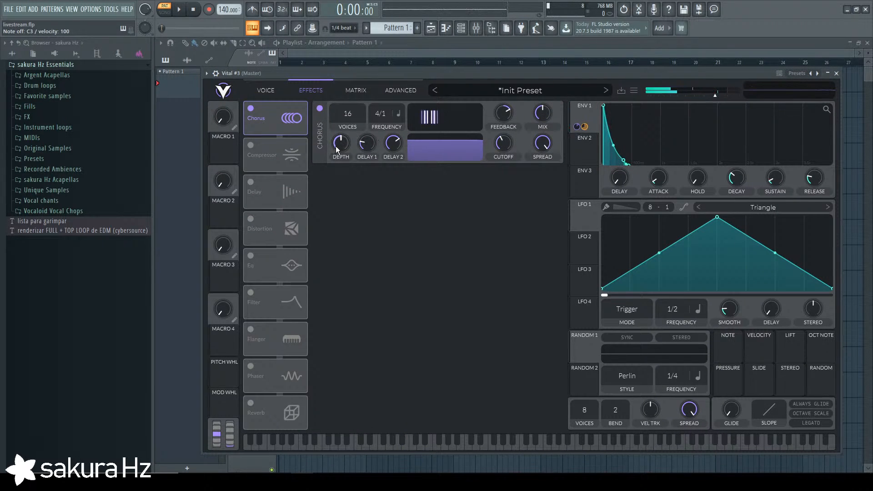
{"action": "left_click_drag", "start_coordinate": [340, 143], "coordinate": [346, 166]}
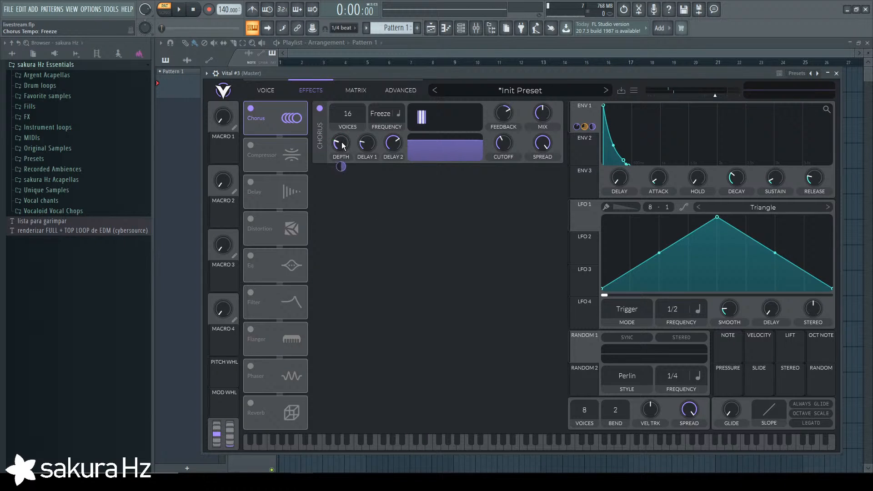
{"action": "right_click", "coordinate": [341, 163]}
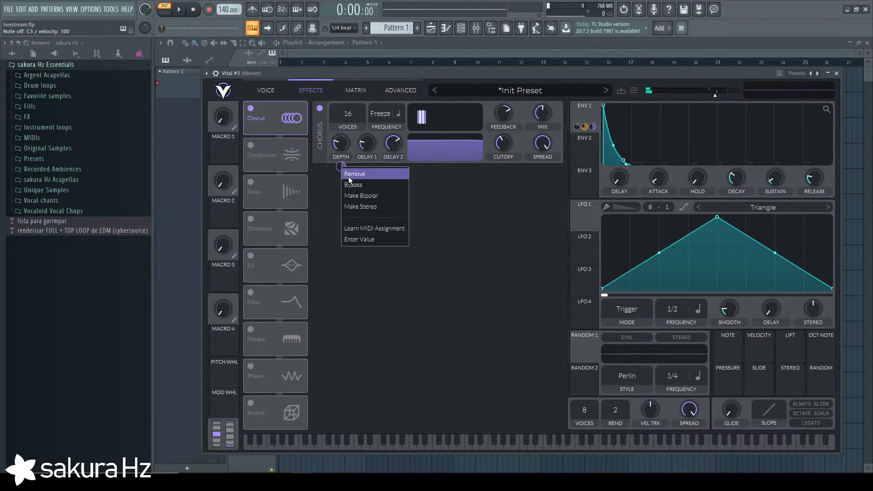
{"action": "left_click", "coordinate": [340, 144]}
{"action": "double_click", "coordinate": [343, 144]}
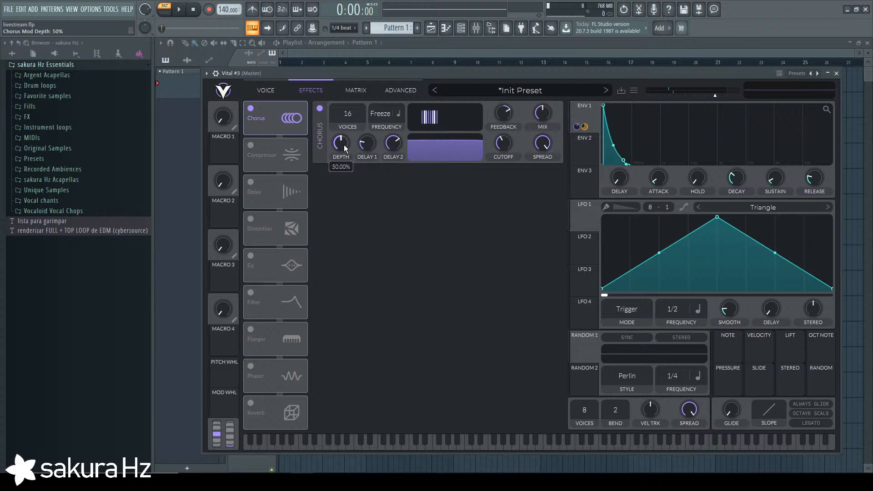
{"action": "double_click", "coordinate": [373, 142]}
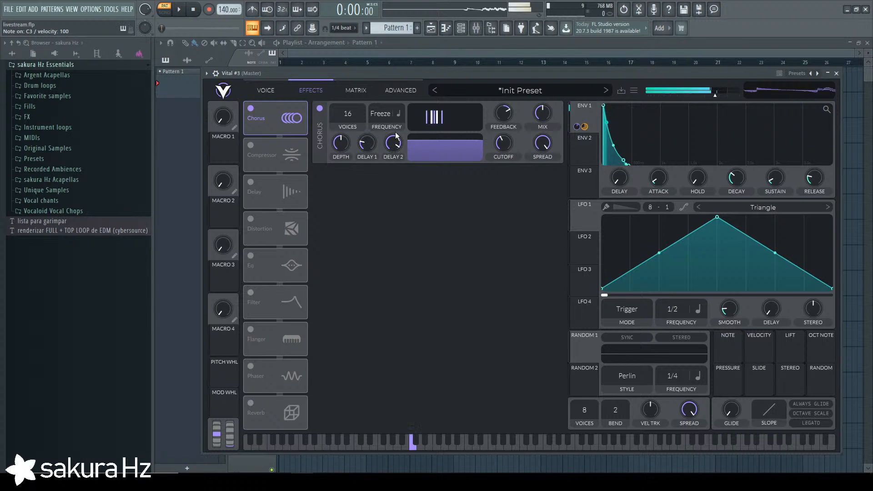
Modulate the Chorus feedback with Envelope 1 from a base of about 20% and raise the filter cutoff, auditioning notes.
{"action": "mouse_move", "coordinate": [506, 114]}
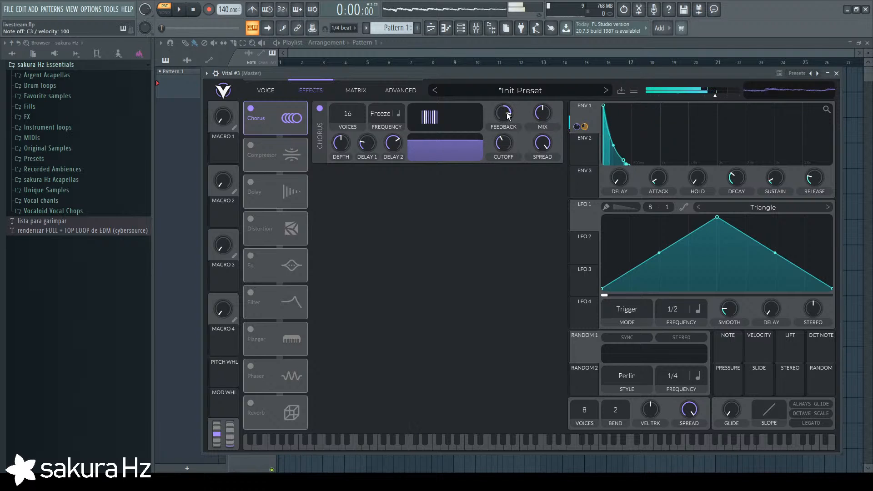
{"action": "left_click_drag", "start_coordinate": [576, 126], "coordinate": [503, 136]}
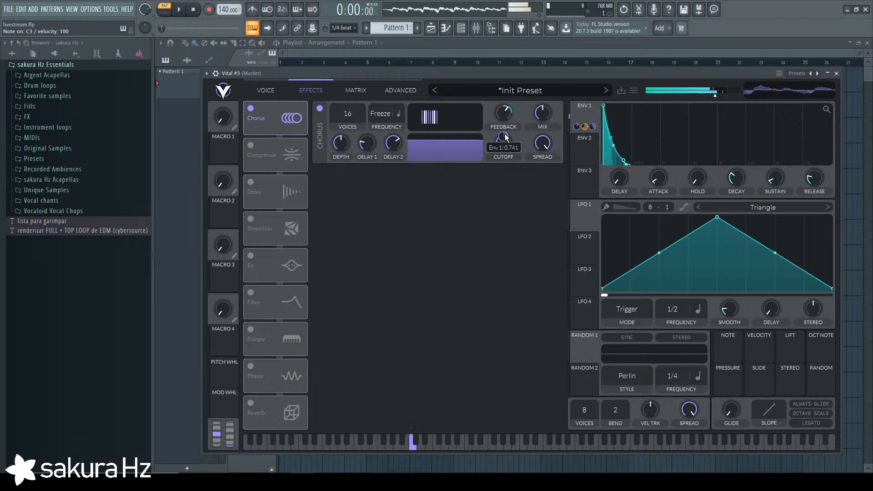
{"action": "left_click_drag", "start_coordinate": [503, 136], "coordinate": [502, 132]}
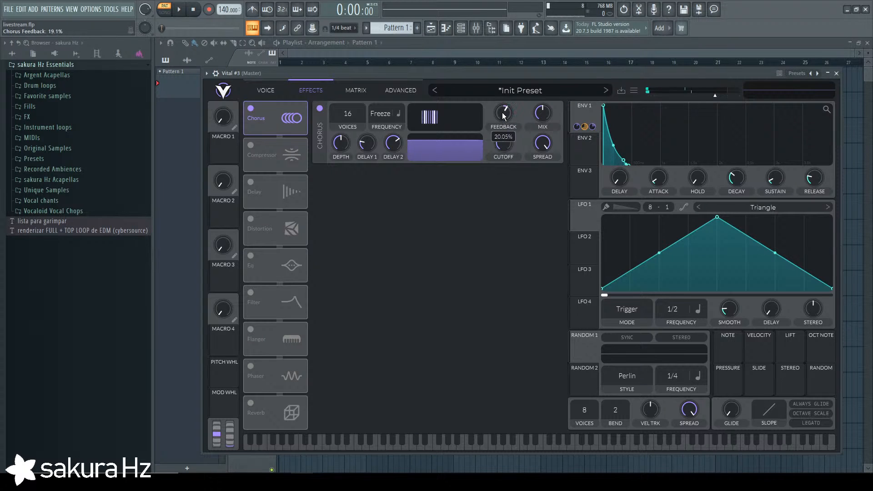
{"action": "key", "text": "z"}
{"action": "key", "text": "z"}
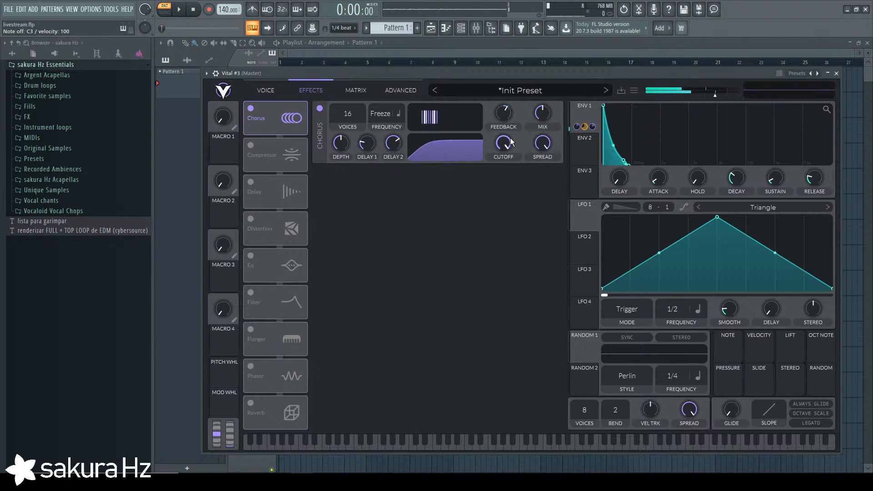
Try 4 voices on the Chorus, audition it, and return to 16 voices.
{"action": "left_click_drag", "start_coordinate": [343, 114], "coordinate": [365, 312]}
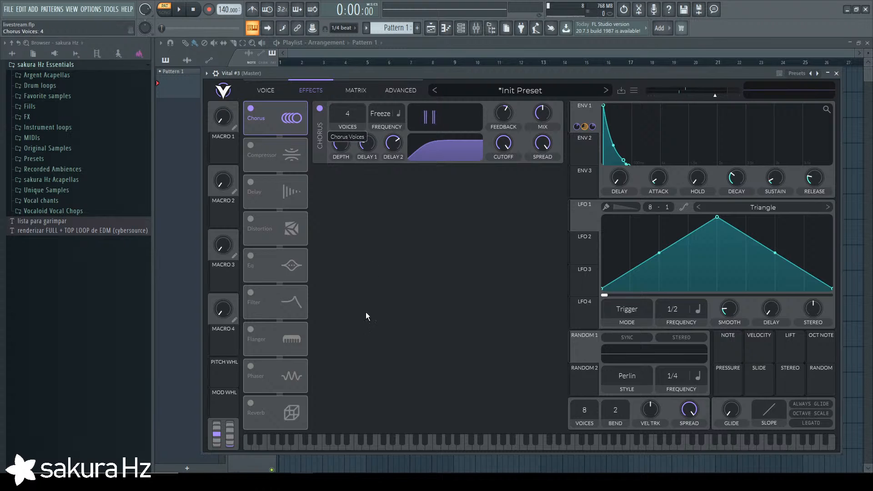
{"action": "key", "text": "z"}
{"action": "left_click_drag", "start_coordinate": [348, 117], "coordinate": [364, 0]}
{"action": "key", "text": "z"}
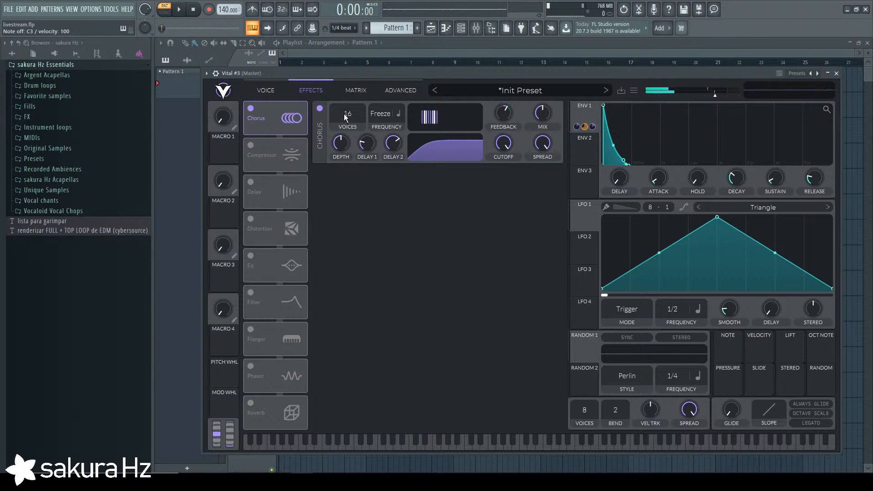
Lower the Chorus mix and modulate it with Envelope 1 while auditioning notes.
{"action": "left_click_drag", "start_coordinate": [550, 115], "coordinate": [538, 139]}
{"action": "key", "text": "z"}
{"action": "left_click_drag", "start_coordinate": [583, 115], "coordinate": [545, 137]}
{"action": "key", "text": "z"}
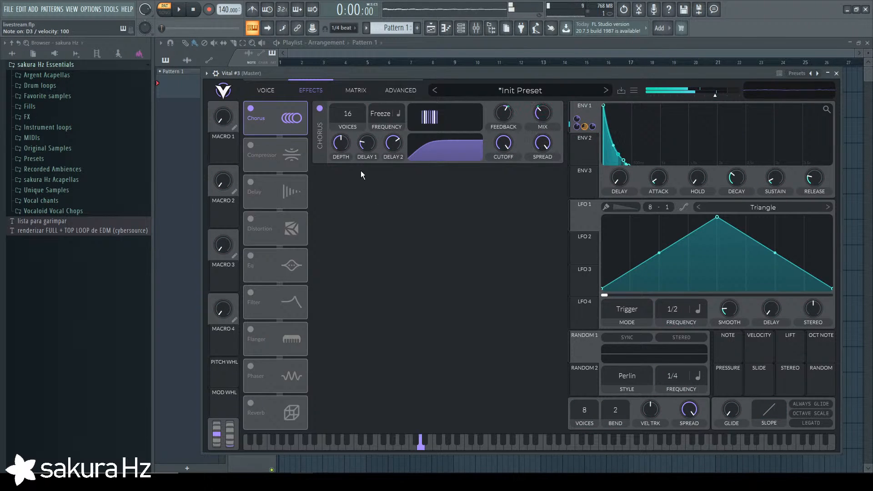
{"action": "key", "text": "z"}
Modulate the Chorus depth with Envelope 1, lower the base depth to about 8%, and audition notes.
{"action": "double_click", "coordinate": [344, 143]}
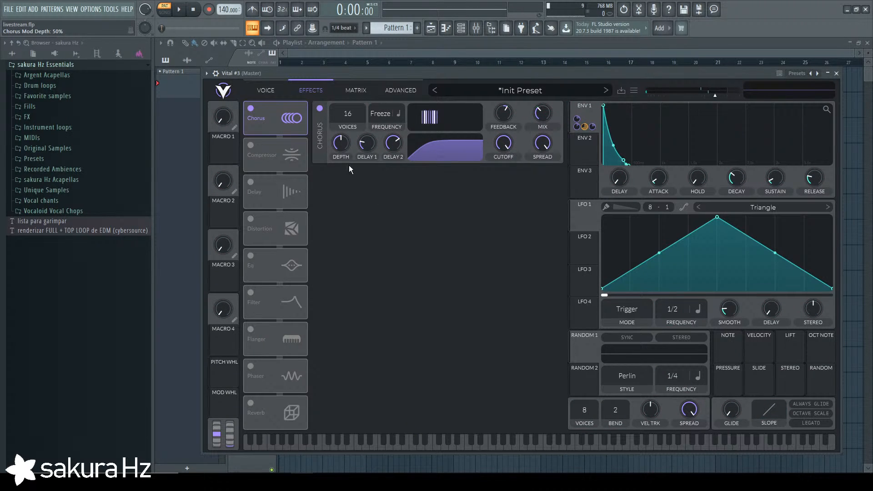
{"action": "left_click_drag", "start_coordinate": [584, 115], "coordinate": [341, 147]}
{"action": "mouse_move", "coordinate": [341, 170]}
{"action": "left_mouse_down"}
{"action": "mouse_move", "coordinate": [342, 153]}
{"action": "mouse_move", "coordinate": [342, 165]}
{"action": "left_mouse_up"}
{"action": "key", "text": "z"}
{"action": "key", "text": "x"}
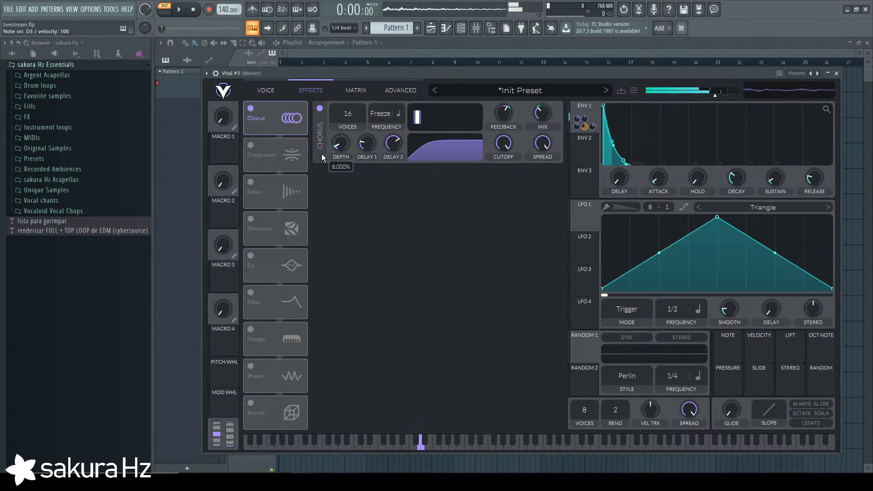
Enable the Multiband Compressor, set Envelope 1's sustain to 0, and compare the sound with the compressor off.
{"action": "left_click", "coordinate": [255, 149]}
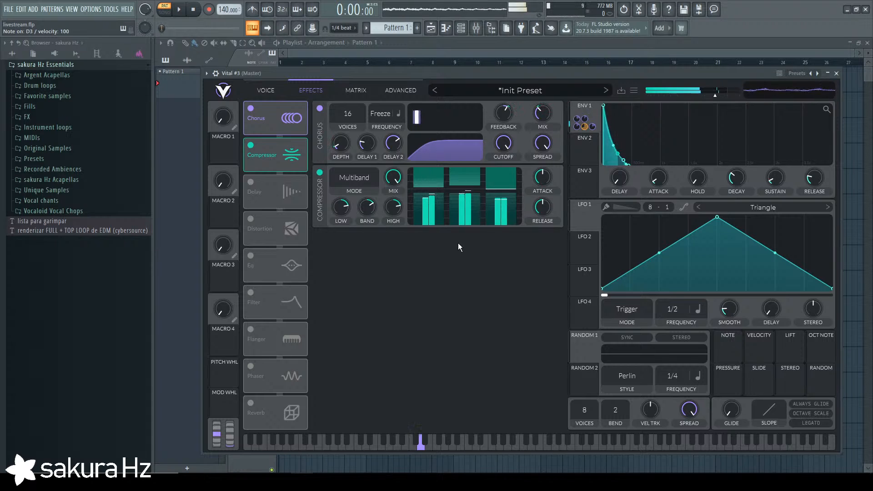
{"action": "key", "text": "x"}
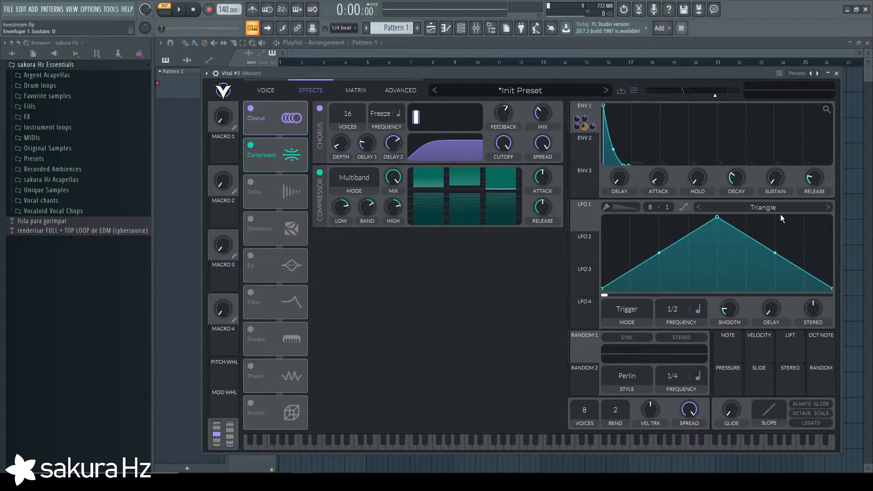
{"action": "key", "text": "z"}
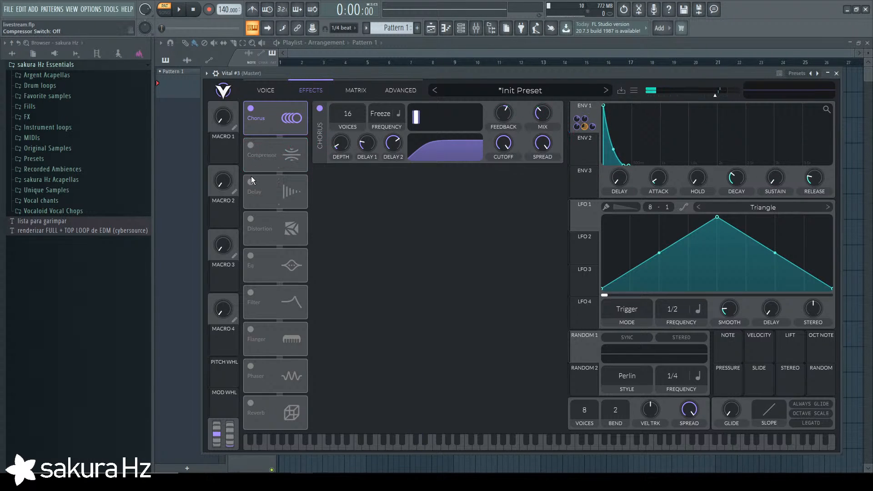
Switch the Compressor back on and enable the Delay in Ping Pong mode.
{"action": "left_click", "coordinate": [251, 179]}
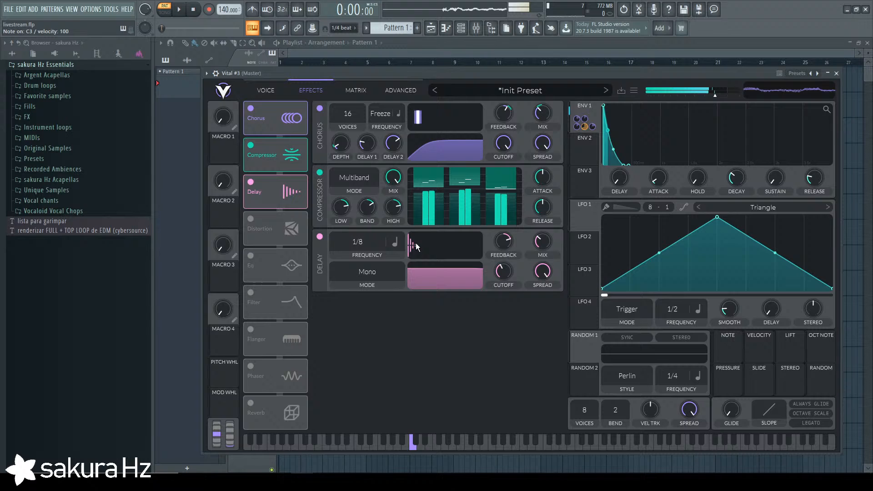
{"action": "left_click", "coordinate": [359, 271]}
{"action": "left_click", "coordinate": [374, 315]}
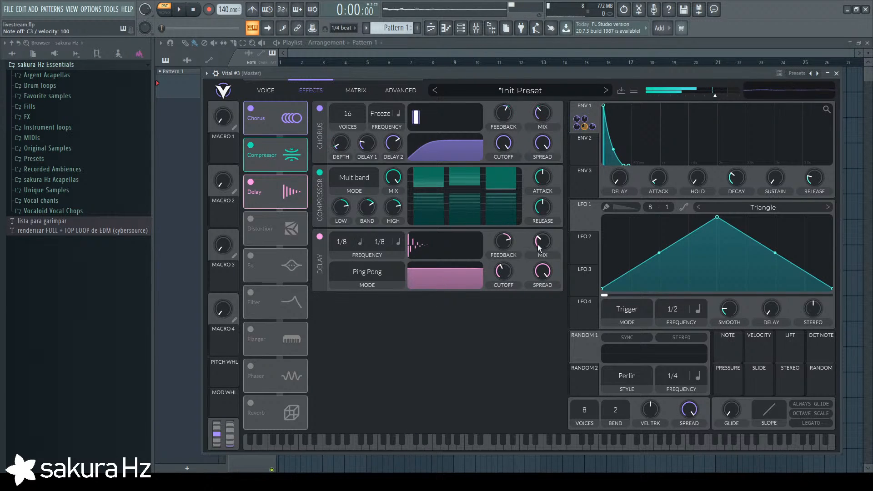
Lower the Delay mix to about 8% and thin its filter with cutoff 136 and a reduced spread, auditioning notes.
{"action": "left_click_drag", "start_coordinate": [538, 243], "coordinate": [543, 246]}
{"action": "key", "text": "z"}
{"action": "left_click_drag", "start_coordinate": [461, 263], "coordinate": [552, 256]}
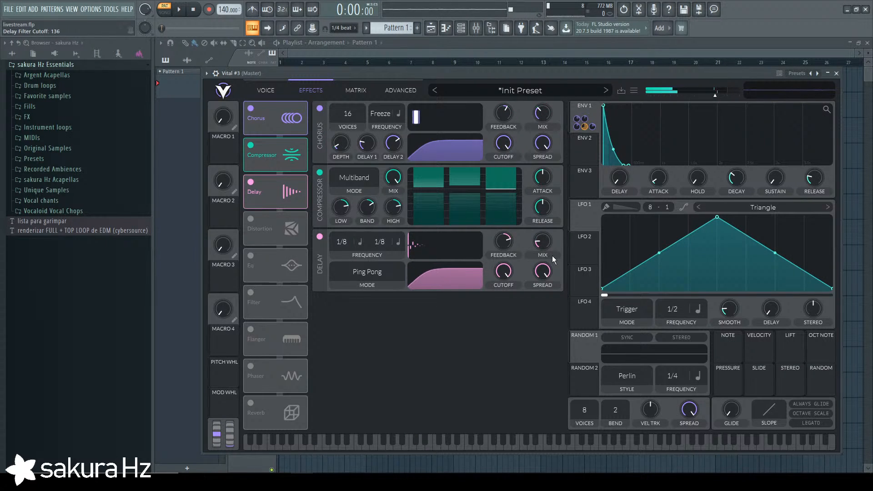
{"action": "key", "text": "z"}
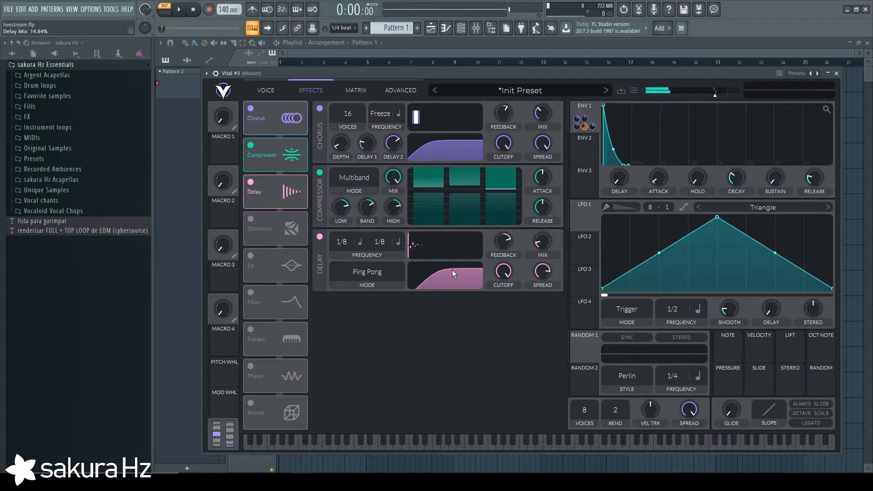
{"action": "key", "text": "z"}
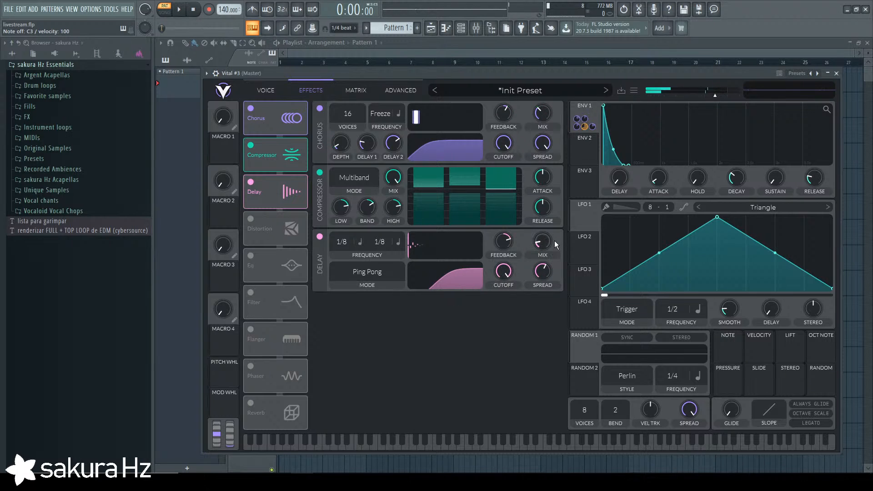
{"action": "key", "text": "z"}
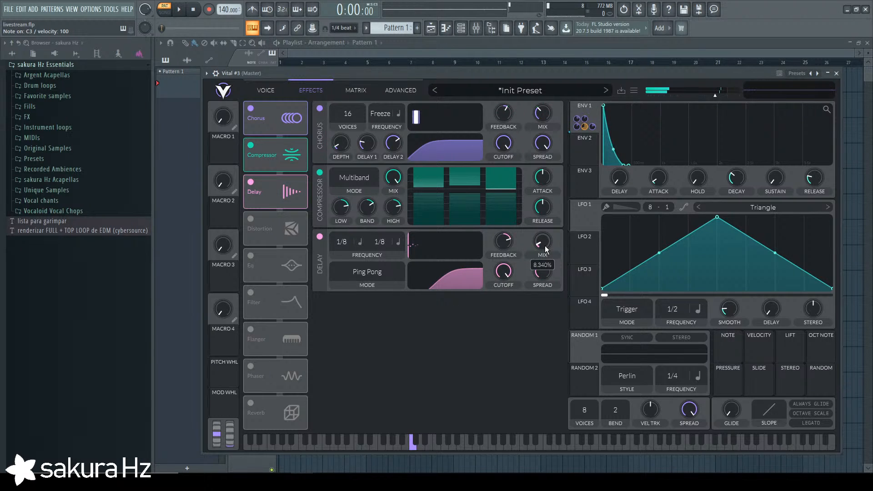
{"action": "key", "text": "z"}
Try the Delay in Stereo mode, audition it, and switch the mode to Mono.
{"action": "left_click", "coordinate": [373, 272]}
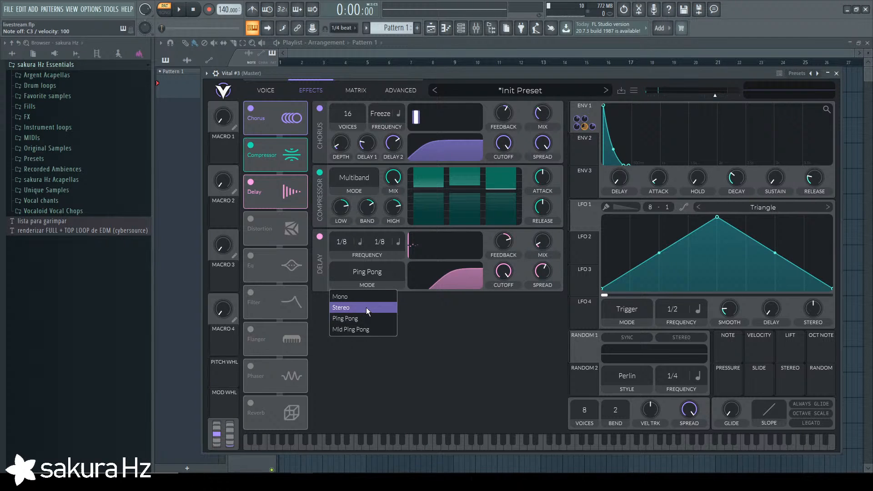
{"action": "left_click", "coordinate": [366, 307]}
{"action": "key", "text": "z"}
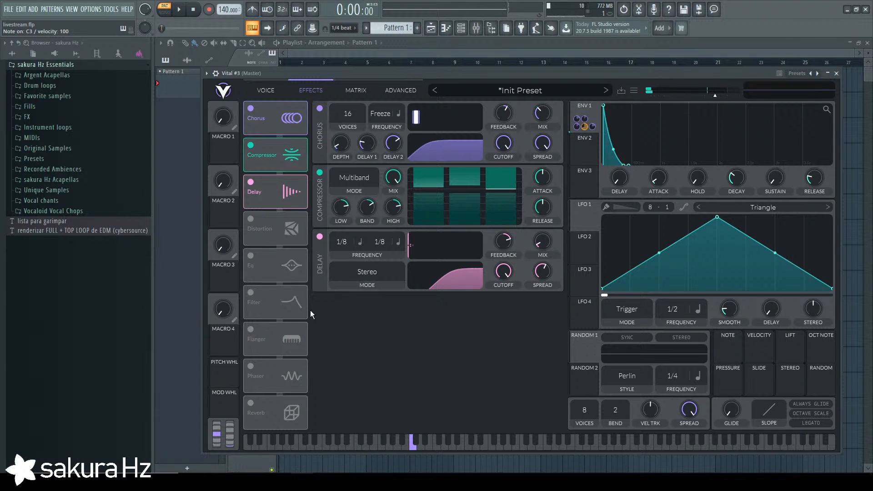
{"action": "left_click", "coordinate": [377, 279]}
{"action": "left_click", "coordinate": [359, 296]}
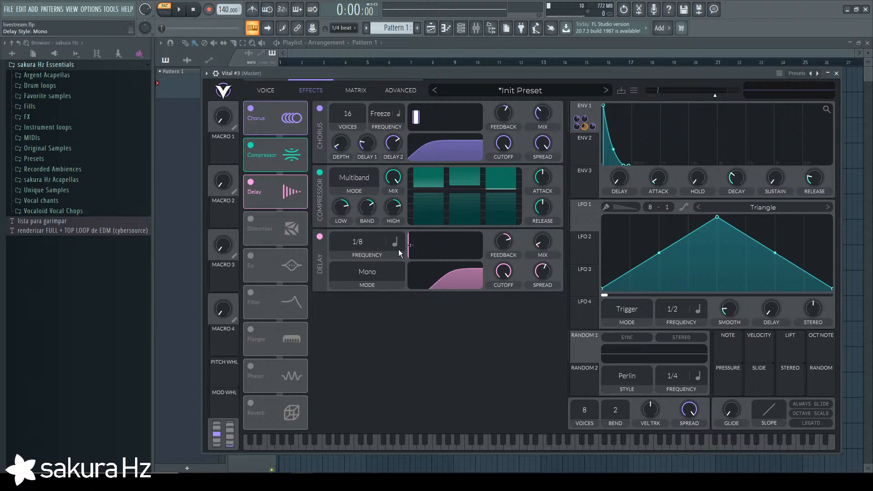
Try the Delay frequency in seconds, audition it, and return to the tempo-synced 1/8 setting.
{"action": "left_click", "coordinate": [399, 246]}
{"action": "left_click", "coordinate": [409, 269]}
{"action": "key", "text": "z"}
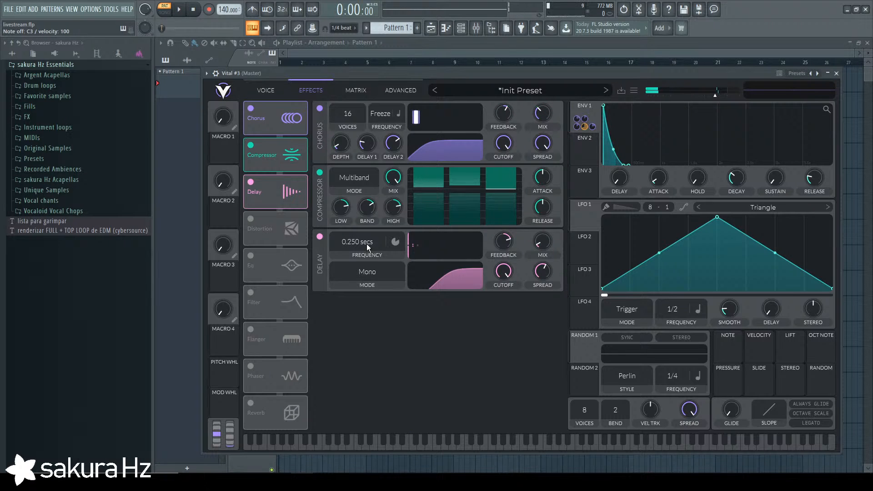
{"action": "left_click", "coordinate": [396, 241]}
{"action": "left_click", "coordinate": [397, 262]}
{"action": "key", "text": "z"}
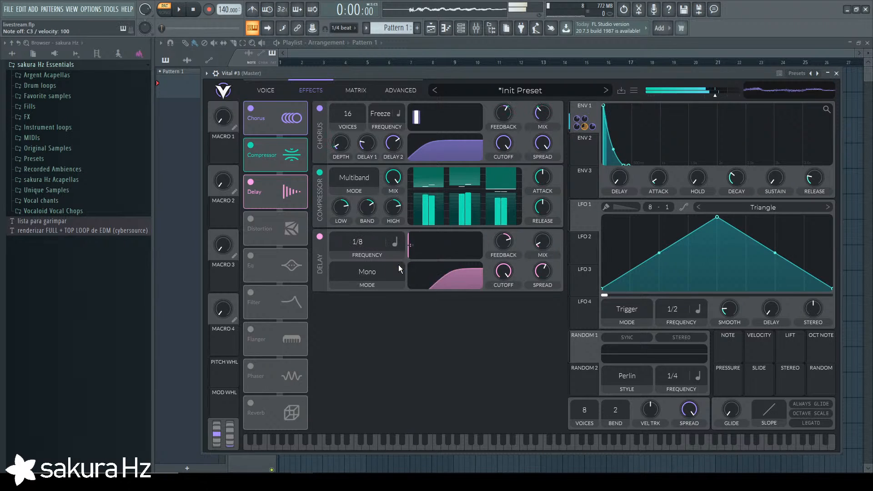
Enable the Reverb and raise its mix, chorus amount and pre low cut while auditioning notes.
{"action": "left_click", "coordinate": [250, 403]}
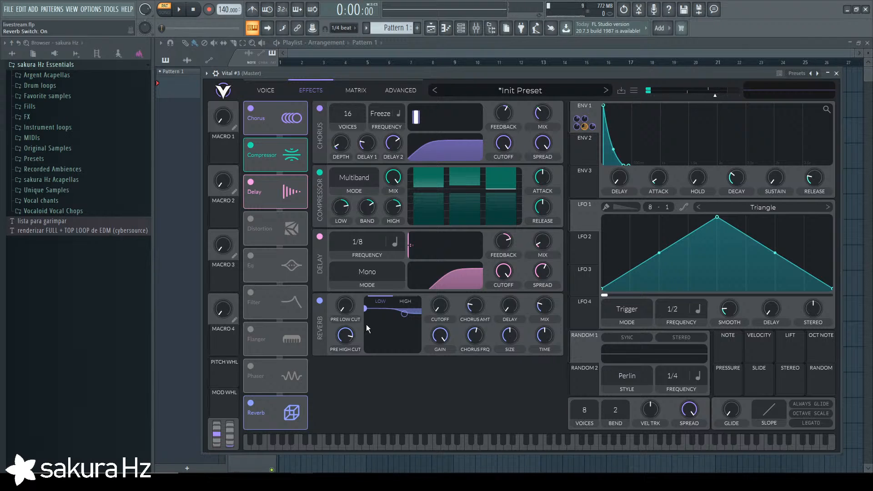
{"action": "key", "text": "z"}
{"action": "left_click_drag", "start_coordinate": [480, 320], "coordinate": [542, 285]}
{"action": "key", "text": "x"}
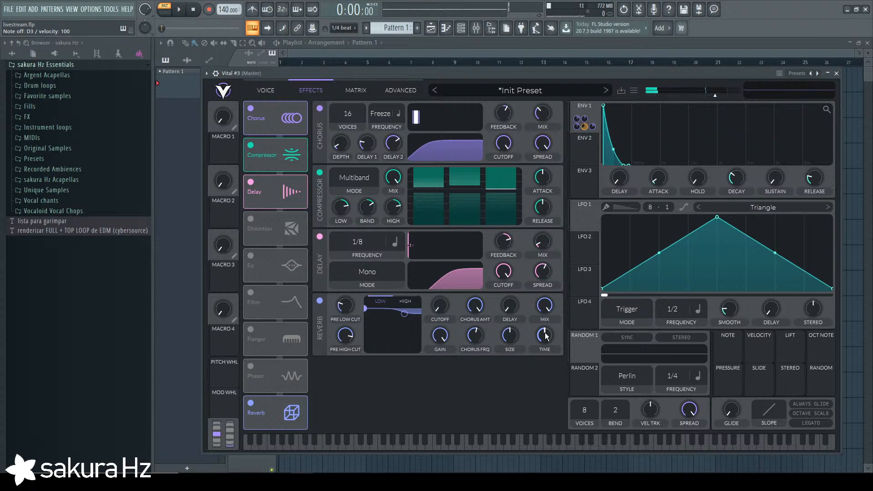
{"action": "key", "text": "z"}
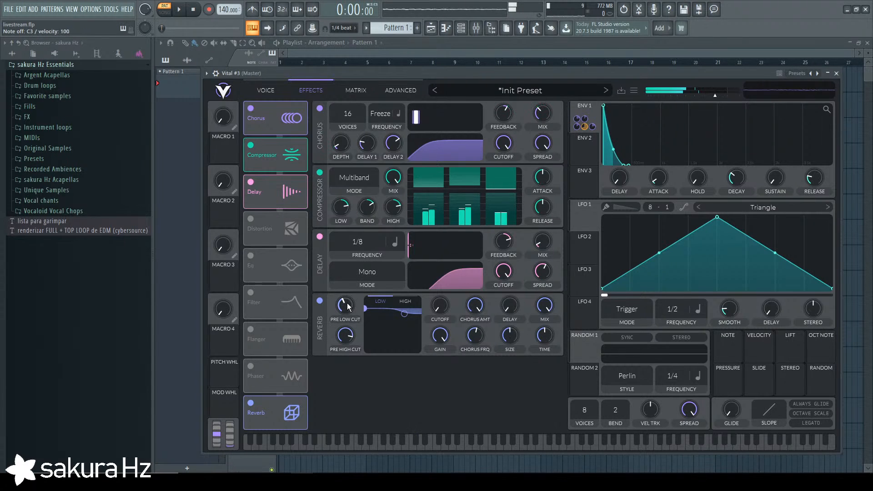
Flatten the Reverb's high shelf and try a higher low-shelf cutoff, resetting that cutoff to its default, auditioning notes.
{"action": "left_click_drag", "start_coordinate": [437, 314], "coordinate": [442, 137]}
{"action": "double_click", "coordinate": [439, 306]}
{"action": "key", "text": "z"}
{"action": "key", "text": "z"}
{"action": "left_click", "coordinate": [382, 303]}
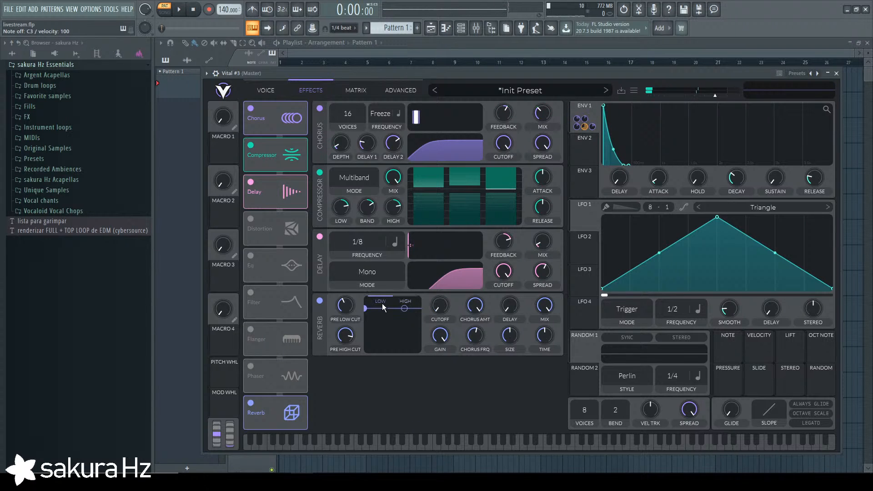
{"action": "key", "text": "z"}
Adjust the Reverb's chorus amount, trying a chorus frequency of 8 Hz and resetting it, while auditioning notes.
{"action": "mouse_move", "coordinate": [478, 306]}
{"action": "left_mouse_down"}
{"action": "mouse_move", "coordinate": [480, 318]}
{"action": "mouse_move", "coordinate": [474, 291]}
{"action": "left_mouse_up"}
{"action": "key", "text": "z"}
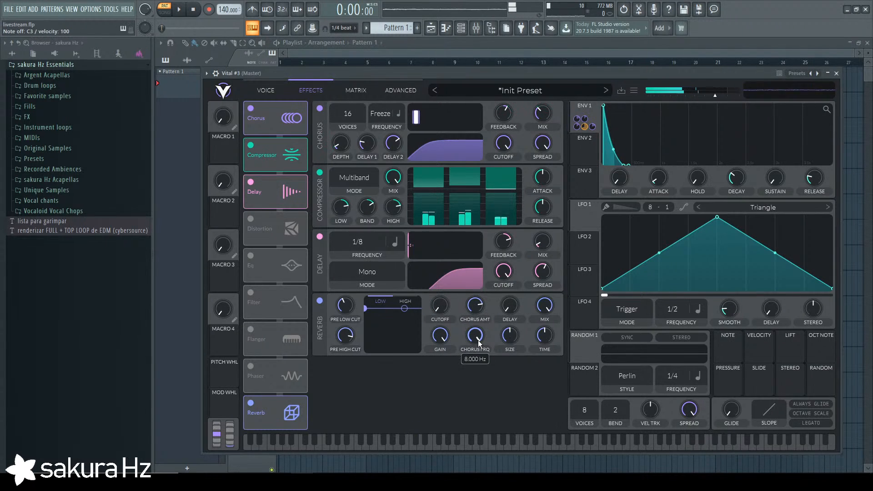
{"action": "double_click", "coordinate": [478, 340]}
{"action": "key", "text": "z"}
Compare small and large Reverb sizes by ear and leave the size high.
{"action": "left_click_drag", "start_coordinate": [509, 336], "coordinate": [514, 304]}
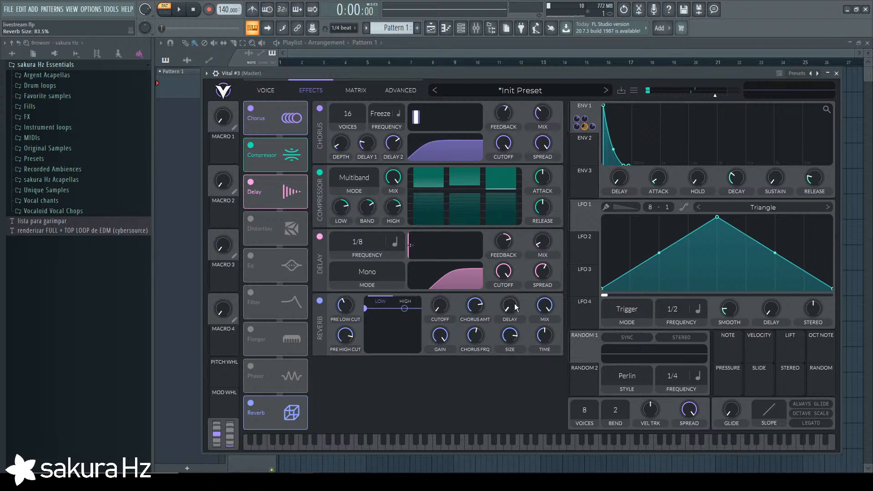
{"action": "key", "text": "z"}
{"action": "left_click_drag", "start_coordinate": [513, 336], "coordinate": [509, 393]}
{"action": "key", "text": "z"}
{"action": "left_click_drag", "start_coordinate": [509, 338], "coordinate": [503, 279]}
{"action": "key", "text": "z"}
{"action": "key", "text": "z"}
Bring up the Reverb's high shelf settings, test the decay time, and lower the Reverb mix while auditioning notes.
{"action": "left_click", "coordinate": [405, 302]}
{"action": "key", "text": "z"}
{"action": "left_click_drag", "start_coordinate": [546, 338], "coordinate": [548, 338]}
{"action": "key", "text": "z"}
{"action": "key", "text": "z"}
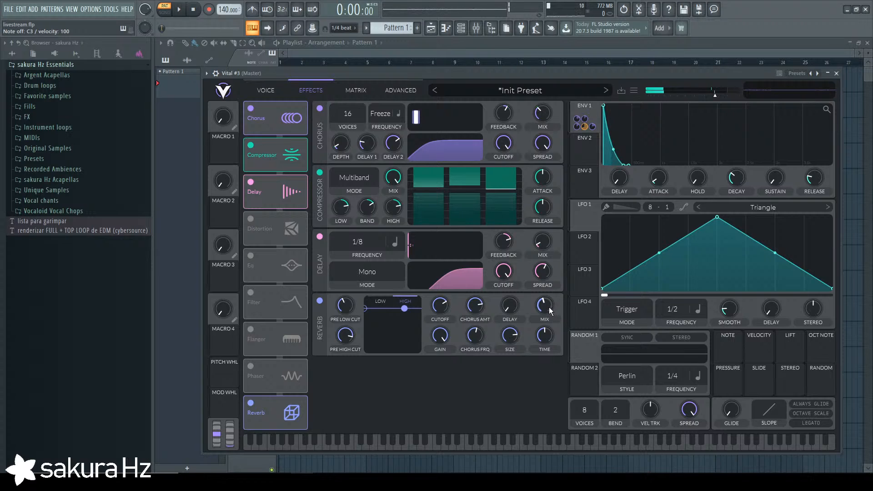
Reset the Reverb mix to 25% and compare the sound with the Reverb switched off and on.
{"action": "key", "text": "z"}
{"action": "double_click", "coordinate": [547, 312]}
{"action": "key", "text": "z"}
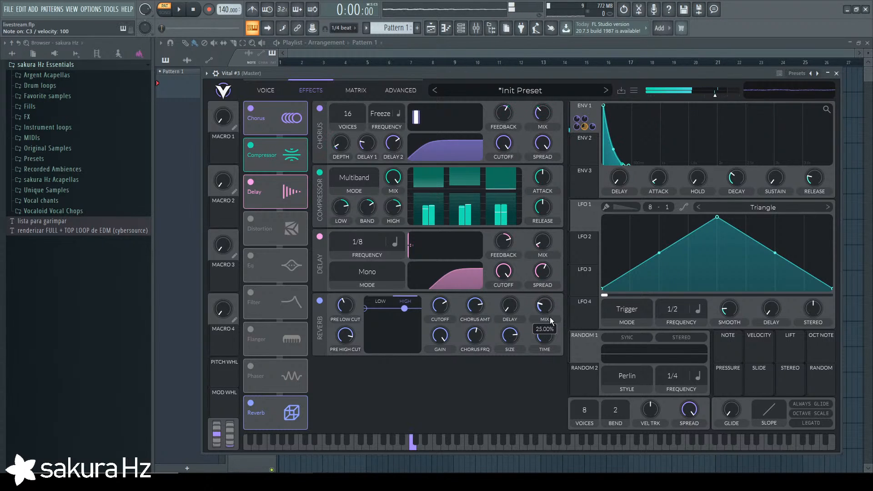
{"action": "key", "text": "x"}
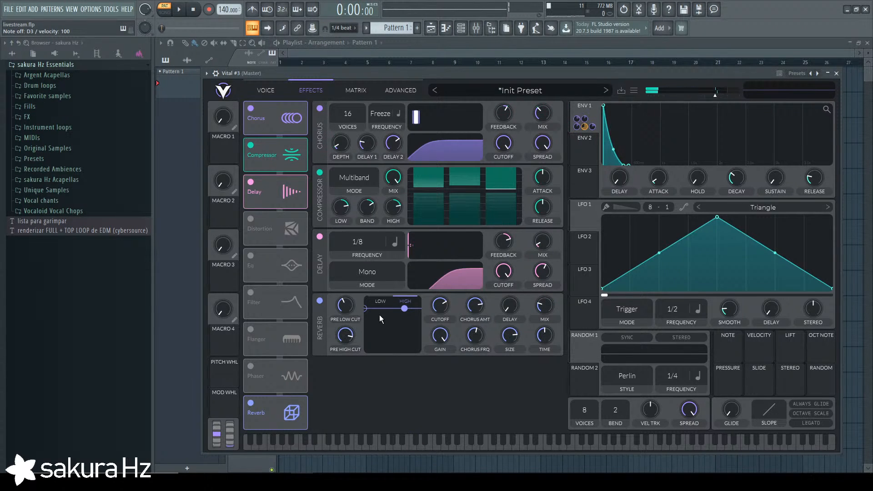
{"action": "left_click", "coordinate": [320, 301]}
{"action": "key", "text": "z"}
{"action": "left_click", "coordinate": [320, 301]}
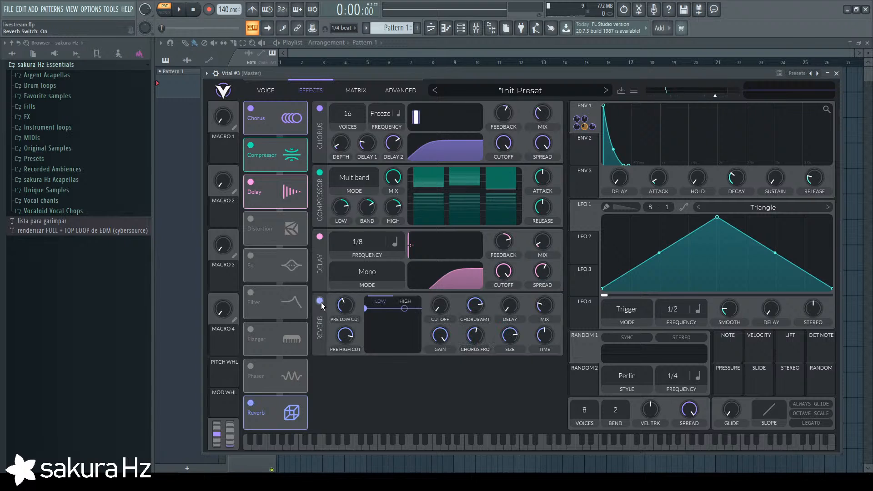
Audition the patch with the typing keyboard's base note at C4, and return the base note to C3.
{"action": "left_click", "coordinate": [272, 92]}
{"action": "key", "text": "z"}
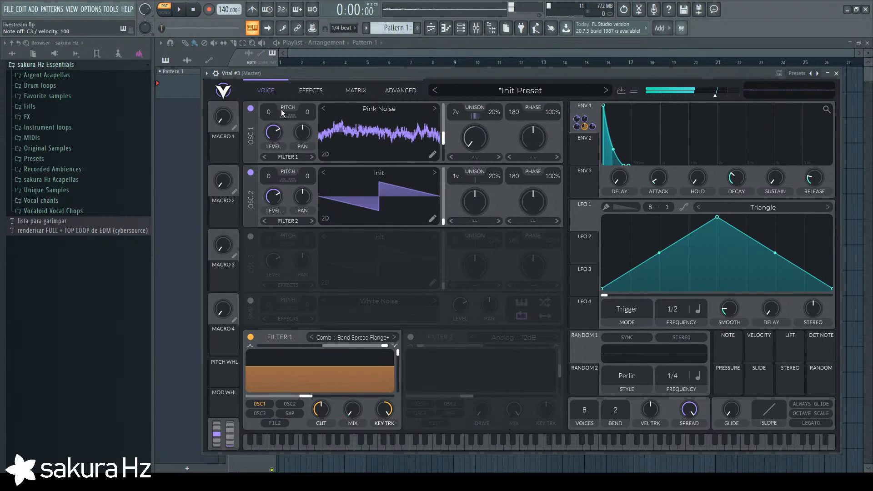
{"action": "right_click", "coordinate": [254, 33]}
{"action": "left_click", "coordinate": [265, 56]}
{"action": "key", "text": "z"}
{"action": "right_click", "coordinate": [257, 31]}
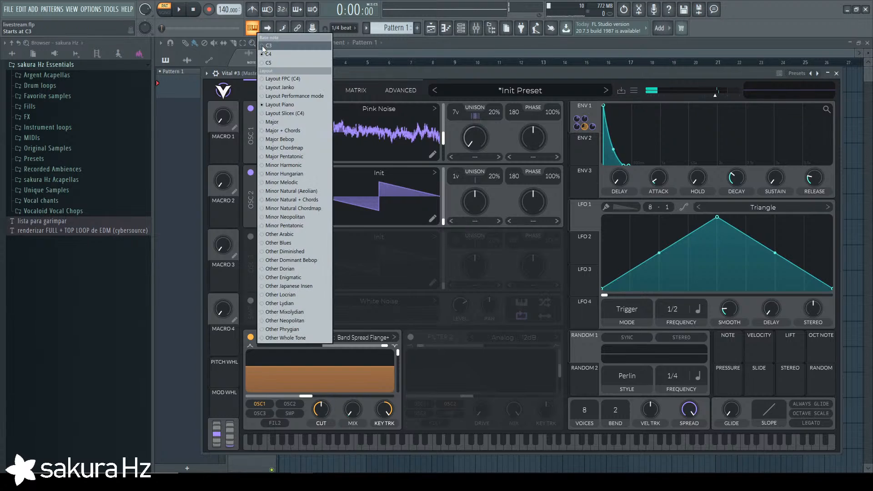
{"action": "left_click", "coordinate": [264, 46]}
{"action": "key", "text": "z"}
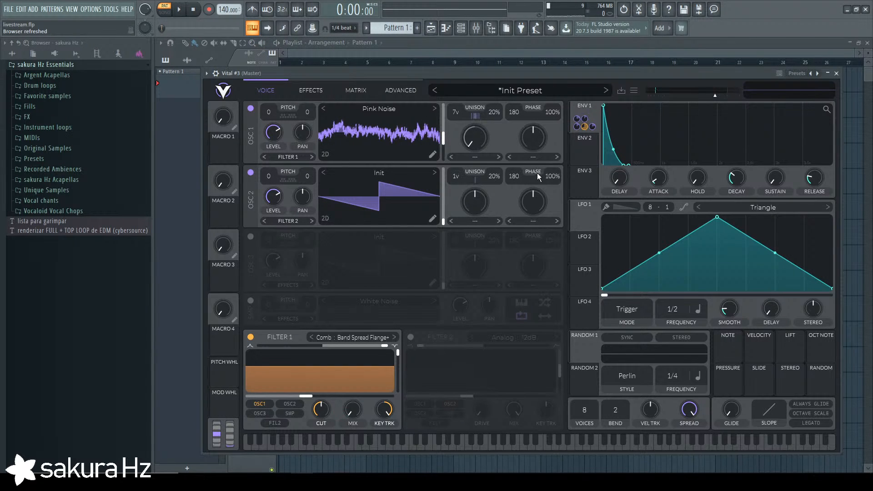
Try Sync, Formant, FM Sample and Squeeze distortion on Oscillator 1 by ear, and set the distortion back to None.
{"action": "left_click", "coordinate": [537, 158]}
{"action": "left_click", "coordinate": [541, 201]}
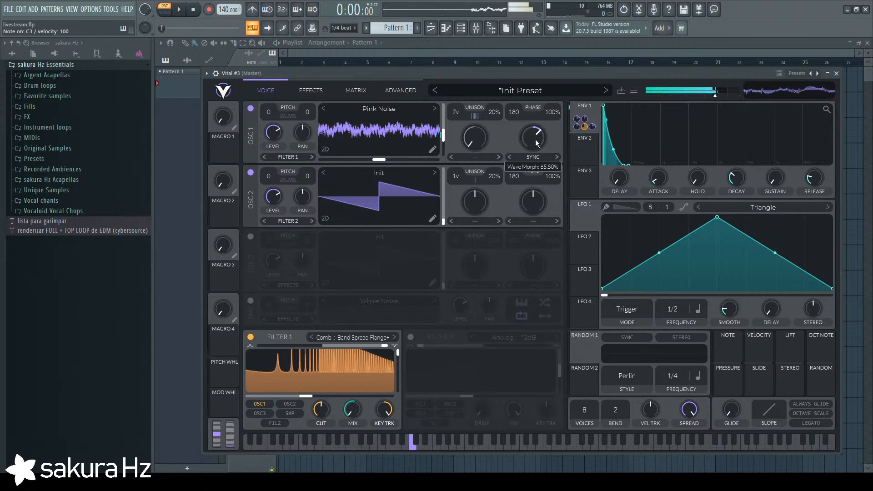
{"action": "left_click", "coordinate": [536, 158]}
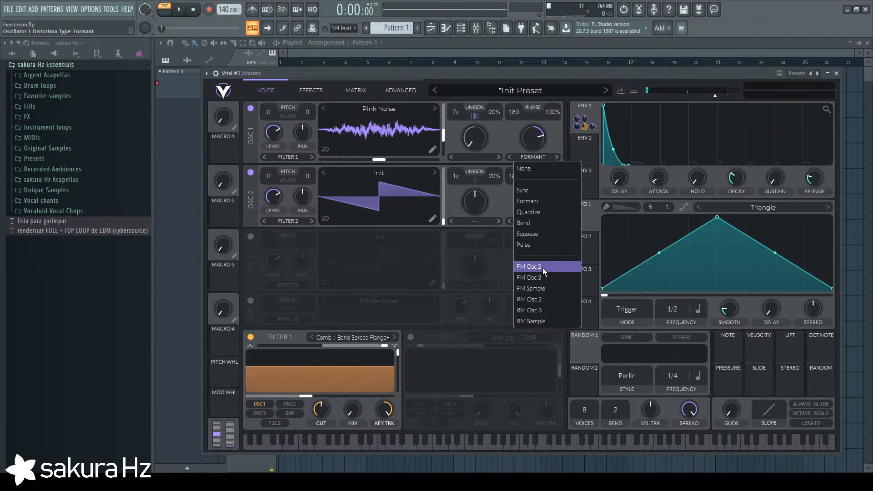
{"action": "left_click", "coordinate": [547, 285]}
{"action": "left_click_drag", "start_coordinate": [537, 144], "coordinate": [532, 180]}
{"action": "left_click", "coordinate": [534, 157]}
{"action": "left_click", "coordinate": [544, 234]}
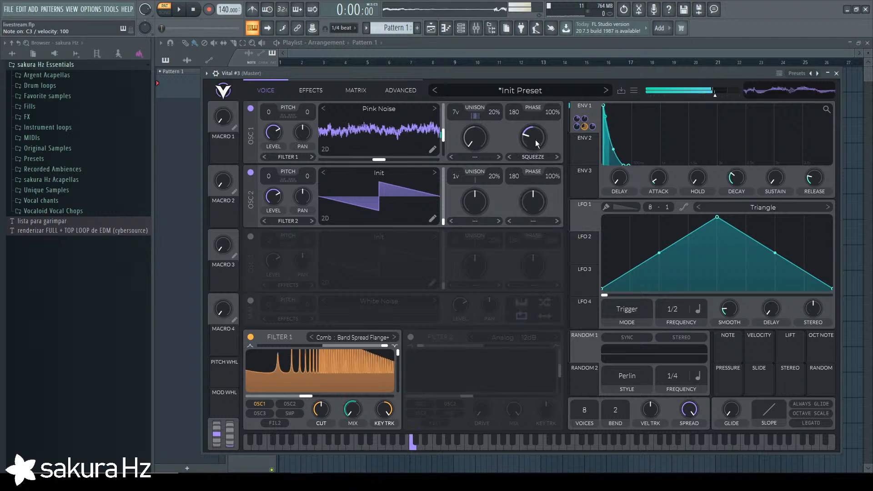
{"action": "left_click", "coordinate": [535, 157]}
{"action": "left_click", "coordinate": [536, 165]}
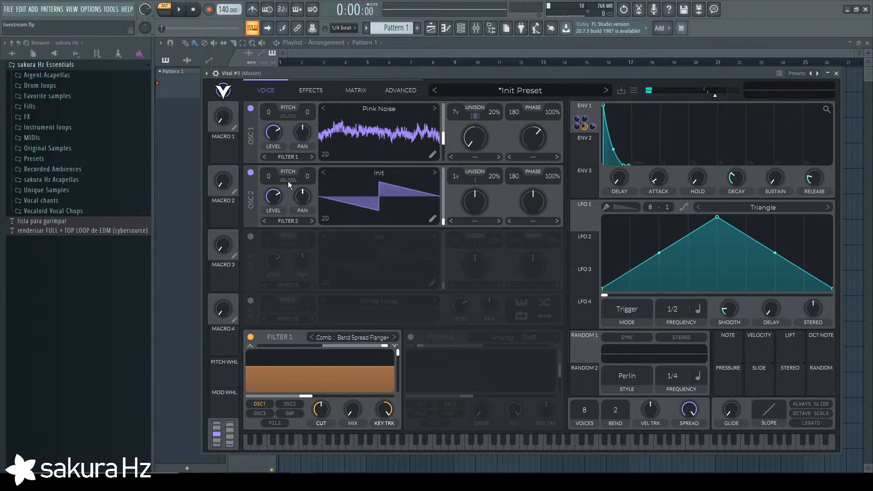
Try FM Osc 3 distortion on Oscillator 1 with Oscillator 2 switched off.
{"action": "left_click", "coordinate": [251, 172]}
{"action": "left_click", "coordinate": [534, 157]}
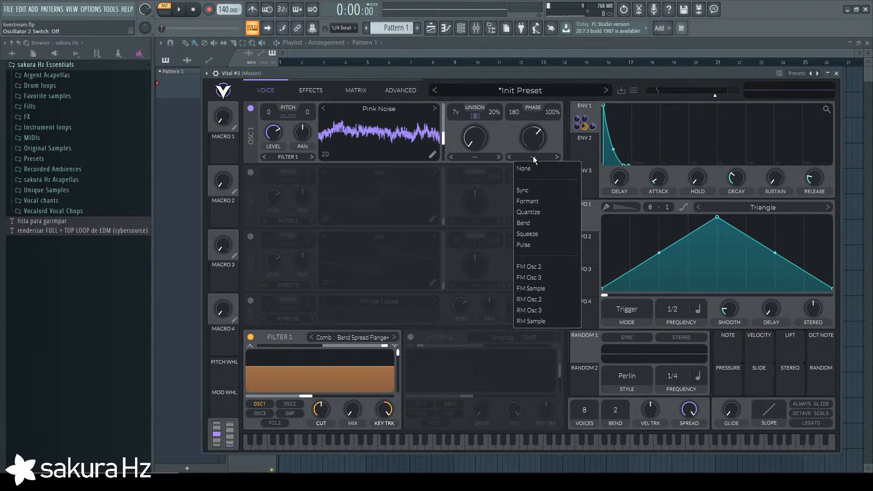
{"action": "left_click", "coordinate": [566, 277]}
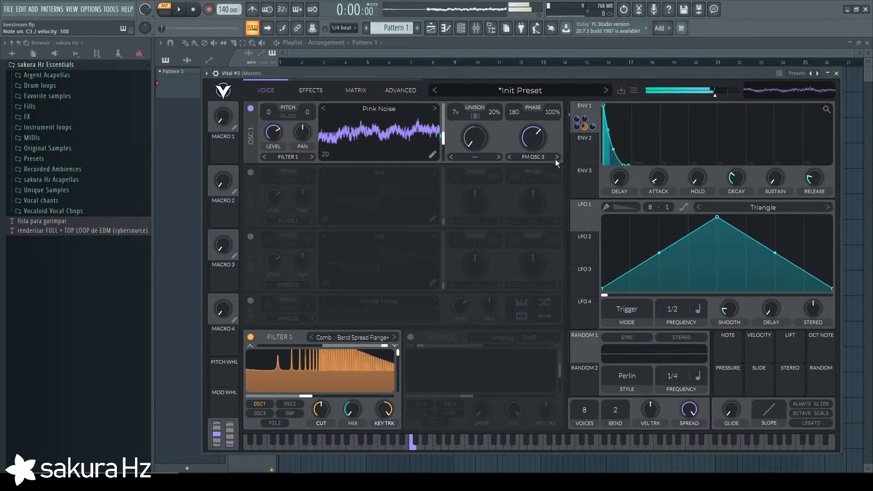
Apply Quantize distortion to Oscillator 1 with its amount set around the middle, and switch Oscillator 2 back on.
{"action": "left_click", "coordinate": [540, 158]}
{"action": "left_click", "coordinate": [550, 214]}
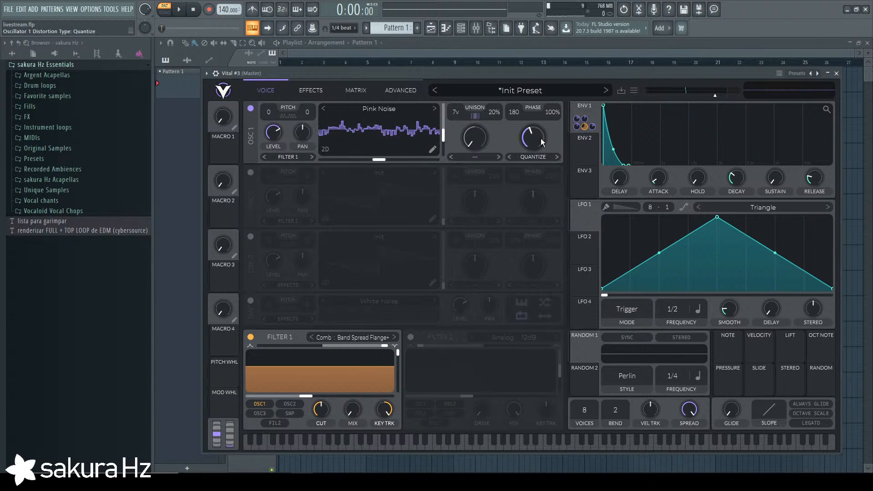
{"action": "left_click", "coordinate": [539, 156]}
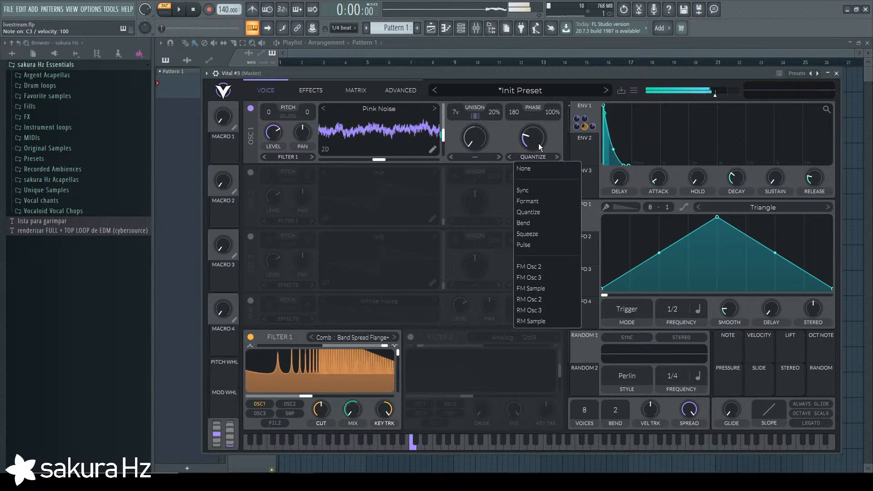
{"action": "left_click_drag", "start_coordinate": [539, 144], "coordinate": [536, 123]}
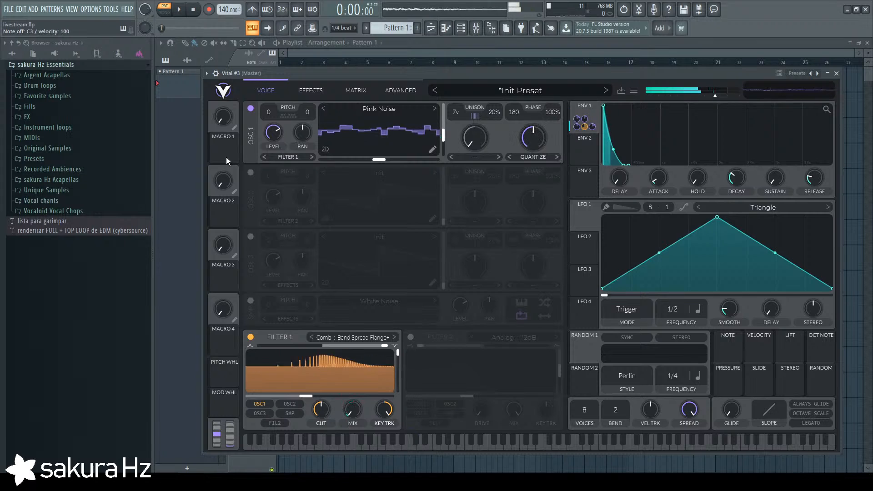
{"action": "left_click", "coordinate": [251, 173]}
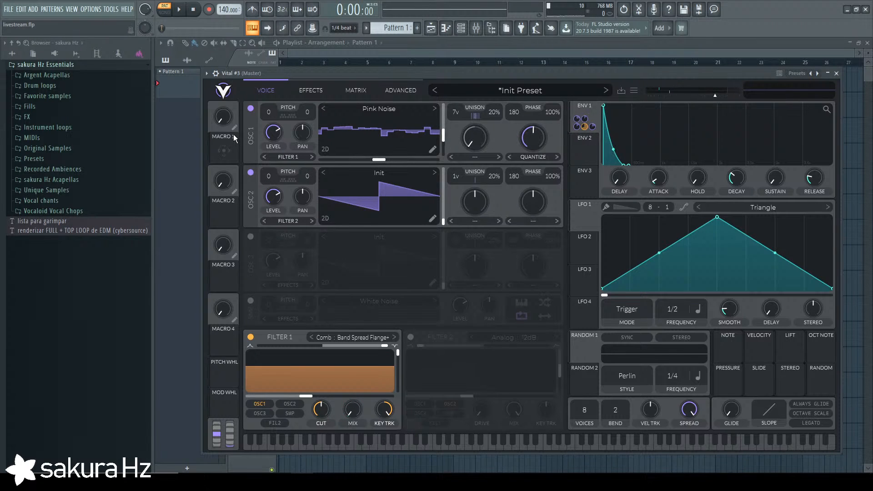
Assign Macro 1 to Oscillator 1's distortion amount with a modulation depth of -0.525, and raise Macro 1 to maximum.
{"action": "left_click_drag", "start_coordinate": [228, 157], "coordinate": [471, 315]}
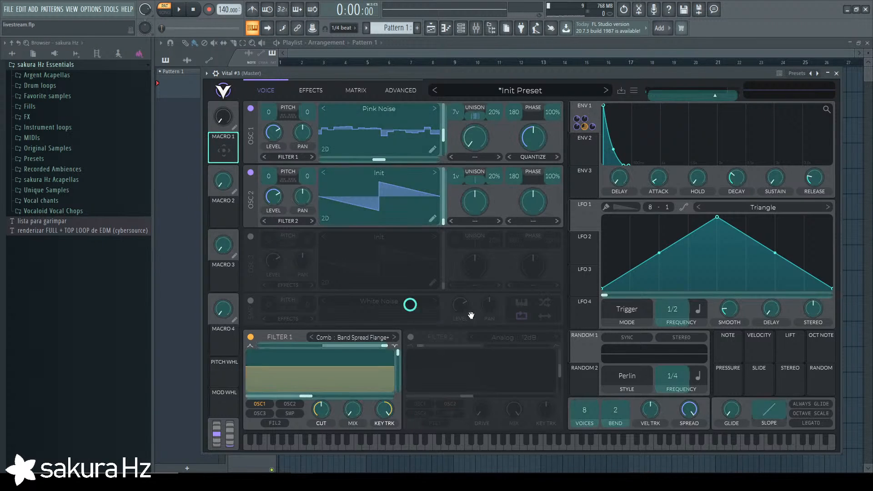
{"action": "left_click_drag", "start_coordinate": [609, 316], "coordinate": [532, 137]}
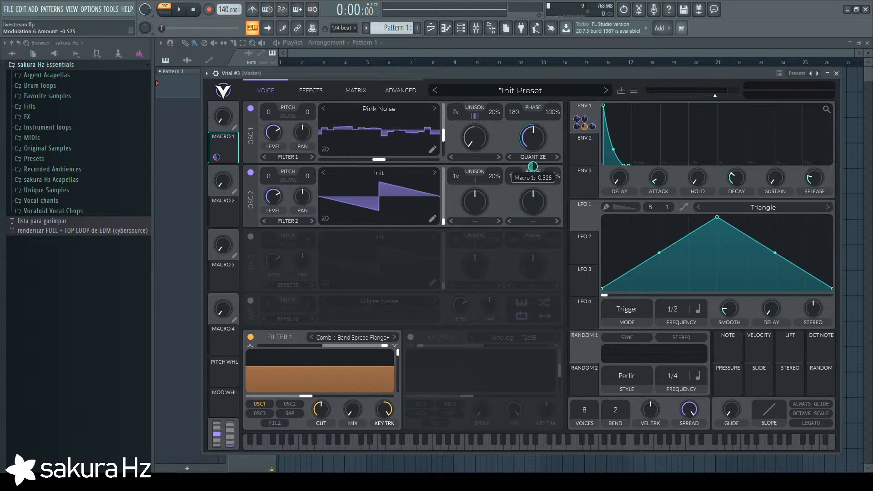
{"action": "left_click_drag", "start_coordinate": [222, 118], "coordinate": [222, 50]}
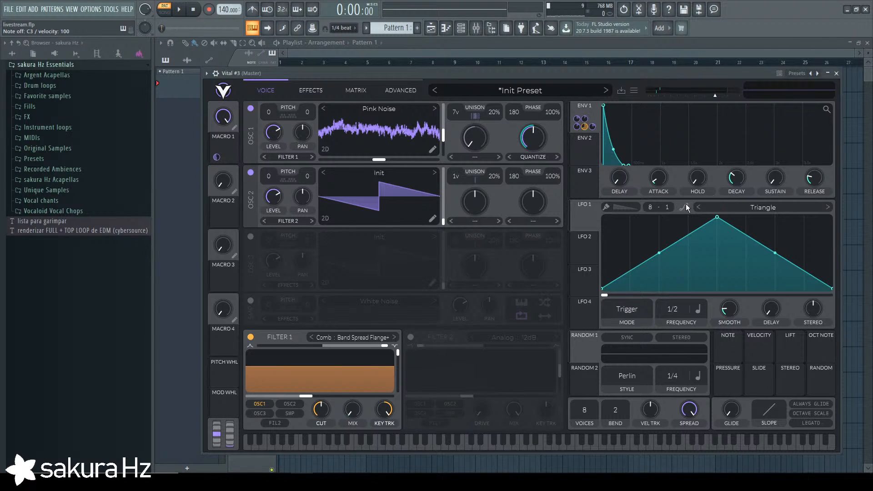
Examine the modulation matrix routings and look over the effects and advanced voice settings.
{"action": "mouse_move", "coordinate": [586, 119]}
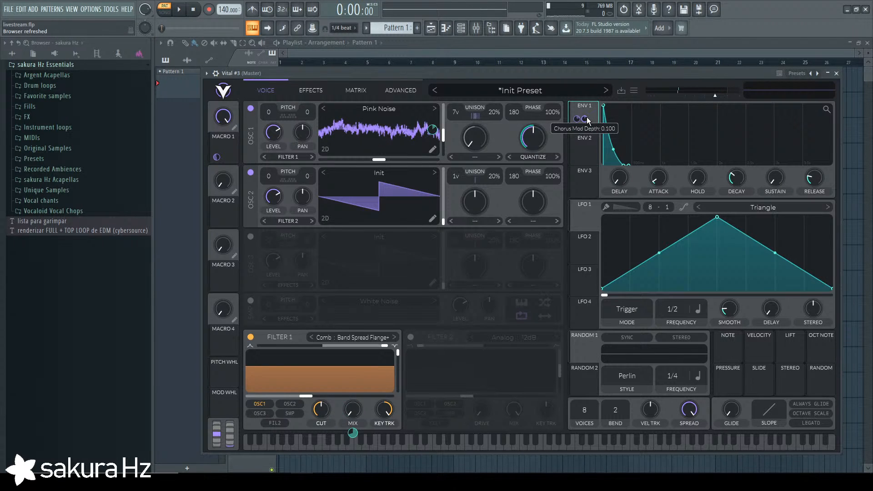
{"action": "left_click", "coordinate": [359, 90]}
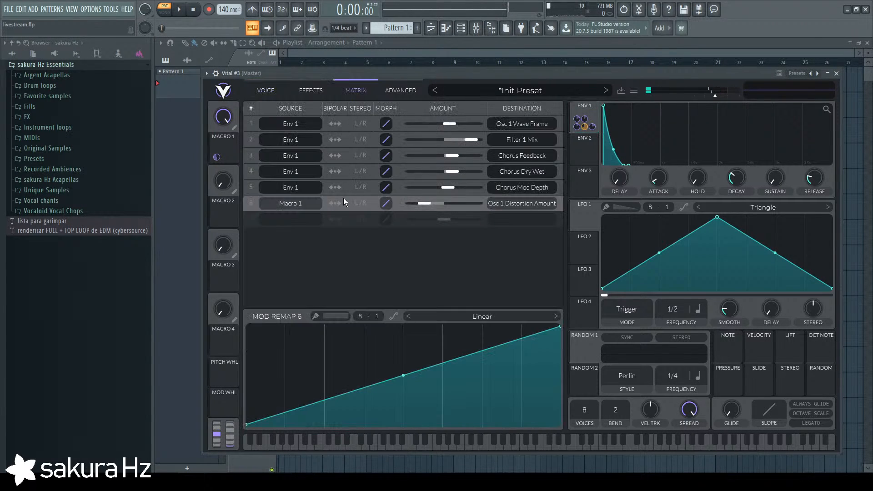
{"action": "left_click", "coordinate": [317, 92]}
{"action": "left_click", "coordinate": [391, 86]}
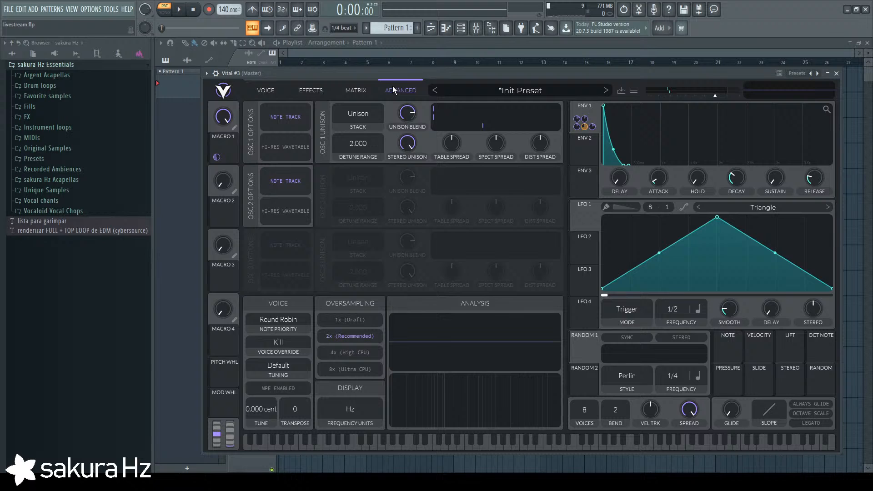
{"action": "left_click", "coordinate": [285, 92]}
{"action": "left_click", "coordinate": [365, 87]}
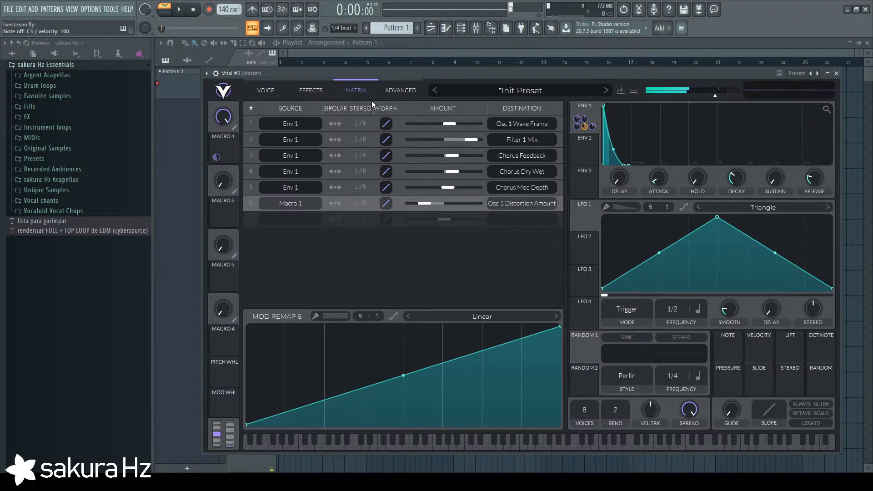
Try different distortion, spectral and table spreads for Oscillator 1's unison by ear, resetting each one.
{"action": "left_click", "coordinate": [400, 90]}
{"action": "left_click", "coordinate": [540, 140]}
{"action": "key", "text": "z"}
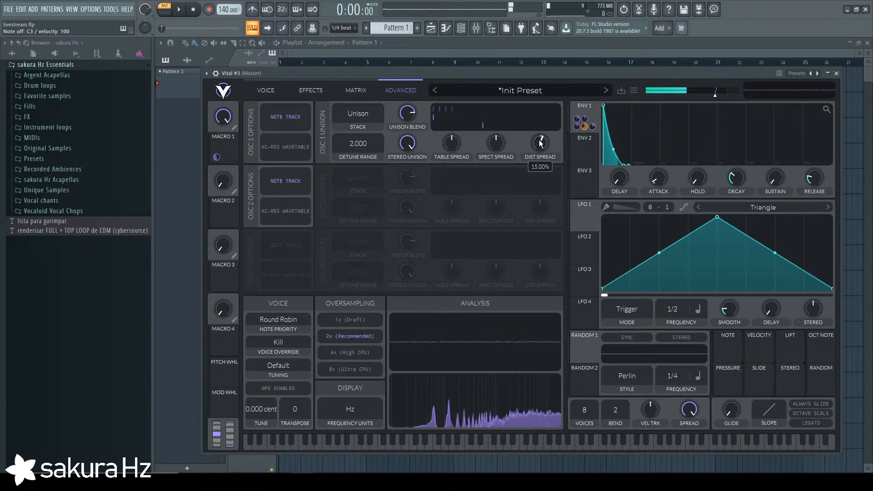
{"action": "key", "text": "z"}
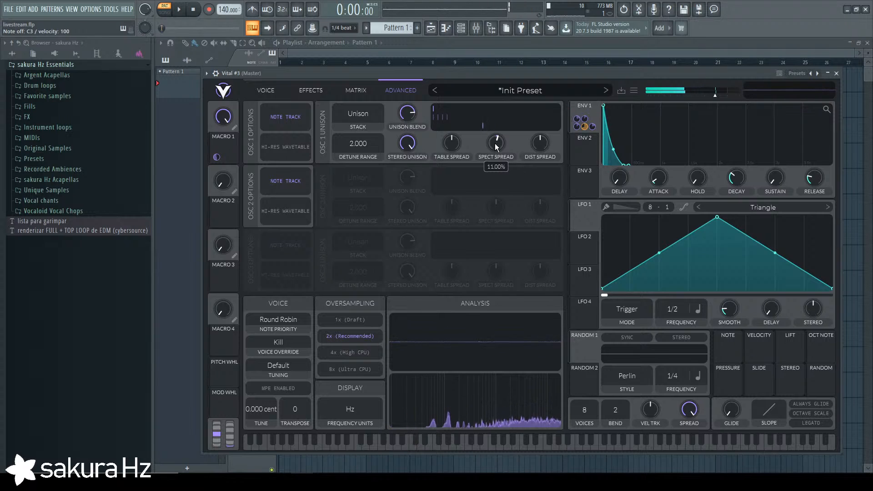
{"action": "left_click_drag", "start_coordinate": [450, 152], "coordinate": [454, 195]}
{"action": "key", "text": "z"}
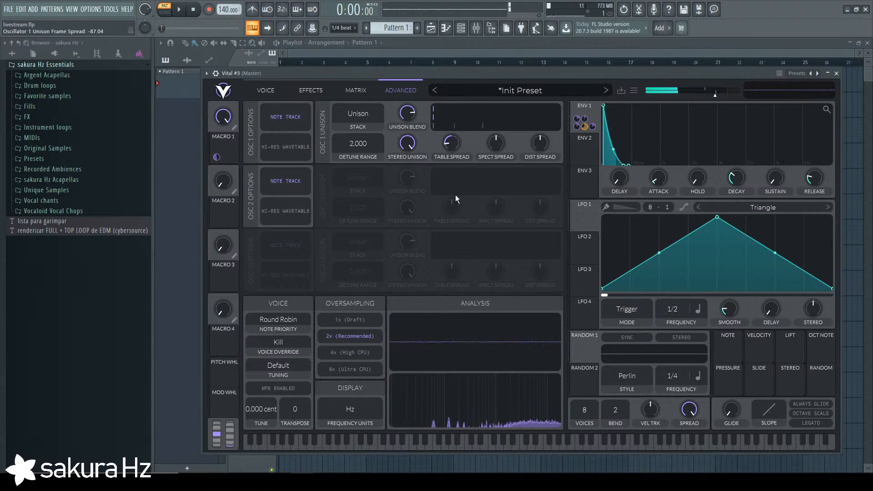
{"action": "key", "text": "z"}
{"action": "double_click", "coordinate": [451, 147]}
Enable the Distortion effect in the effects chain and audition a note.
{"action": "left_click", "coordinate": [310, 90]}
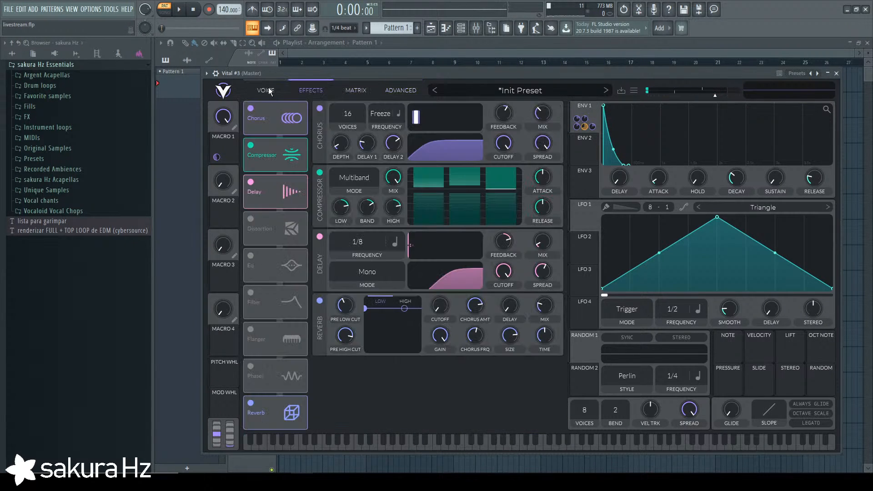
{"action": "left_click", "coordinate": [264, 89]}
{"action": "left_click", "coordinate": [305, 89]}
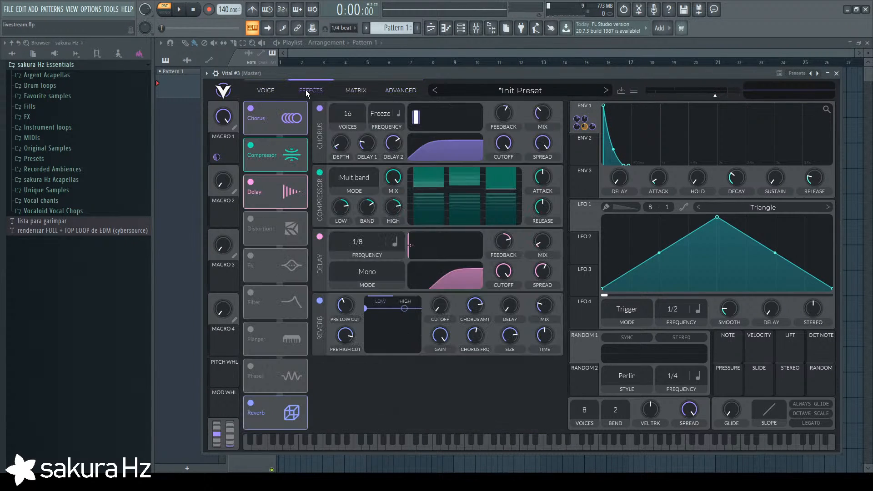
{"action": "left_click", "coordinate": [251, 219]}
{"action": "left_click_drag", "start_coordinate": [255, 221], "coordinate": [311, 221]}
{"action": "key", "text": "z"}
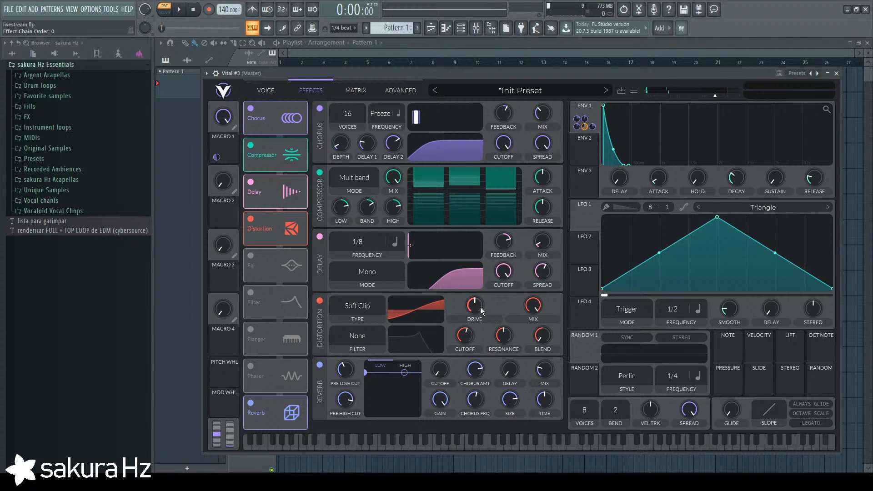
Lower the Distortion drive to -2.7 dB and modulate it with Envelope 1 by about 32.70.
{"action": "mouse_move", "coordinate": [480, 307]}
{"action": "left_mouse_down"}
{"action": "mouse_move", "coordinate": [480, 295]}
{"action": "mouse_move", "coordinate": [477, 322]}
{"action": "left_mouse_up"}
{"action": "key", "text": "z"}
{"action": "left_click_drag", "start_coordinate": [578, 111], "coordinate": [477, 307]}
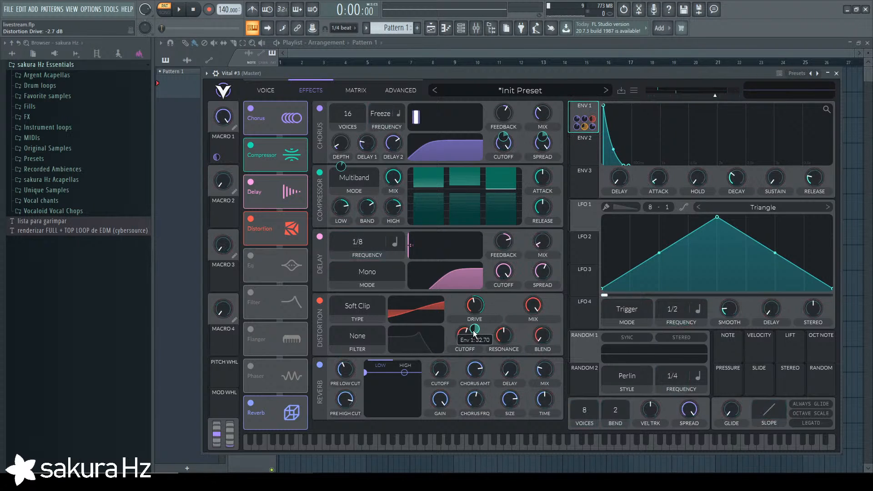
Try the Hard Clip distortion type and change it to Linear Fold.
{"action": "left_click", "coordinate": [336, 315]}
{"action": "left_click", "coordinate": [344, 341]}
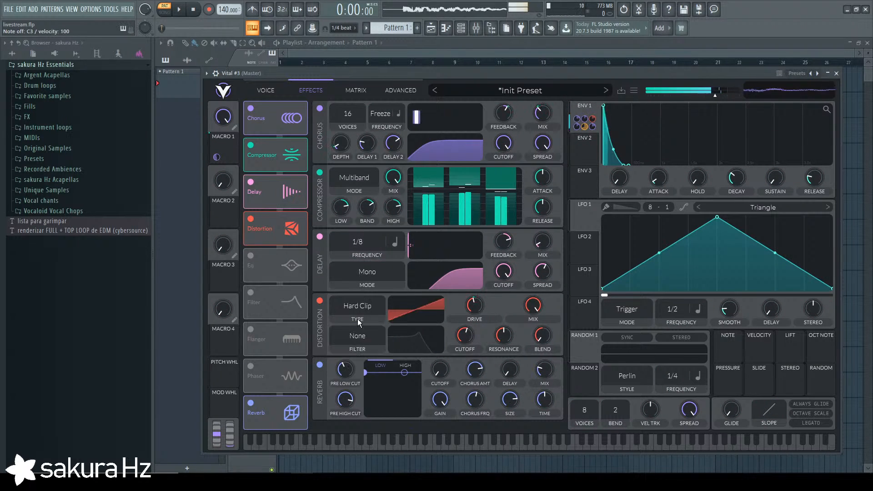
{"action": "left_click", "coordinate": [358, 318]}
{"action": "left_click", "coordinate": [362, 352]}
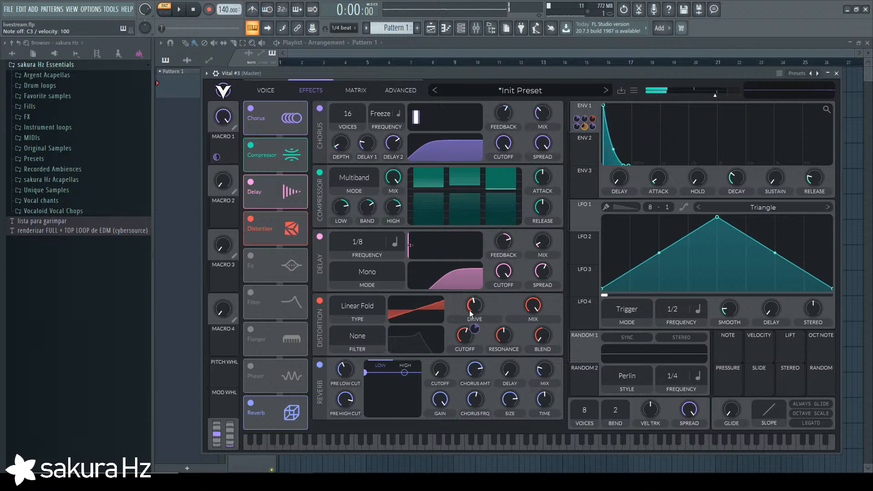
Test the Distortion drive at 6.9 dB, reset it, and raise it again while auditioning notes.
{"action": "left_click_drag", "start_coordinate": [475, 315], "coordinate": [476, 309]}
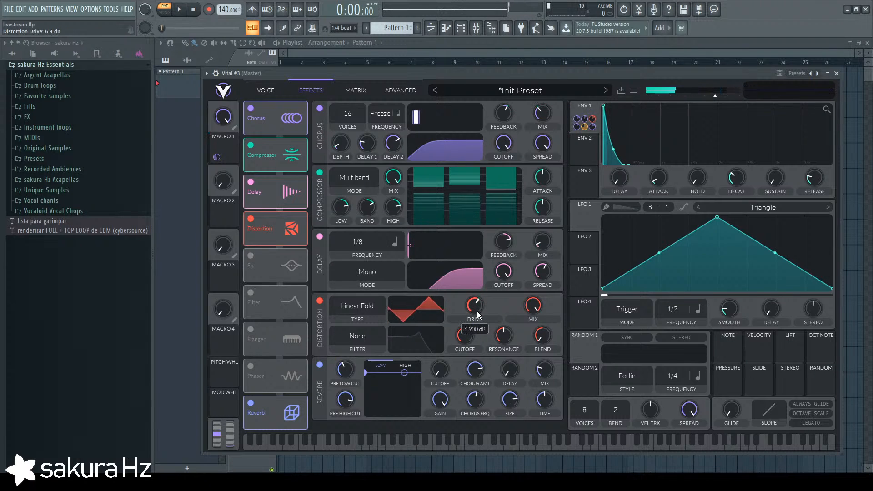
{"action": "double_click", "coordinate": [477, 311]}
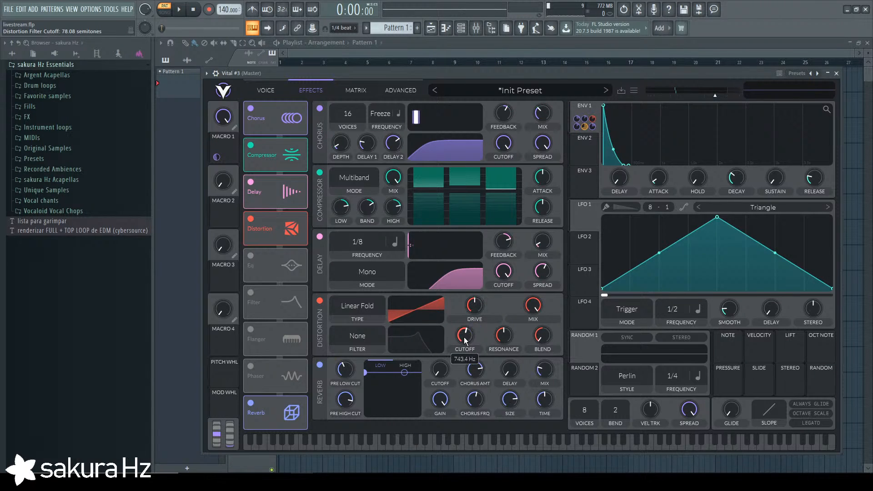
{"action": "left_click_drag", "start_coordinate": [477, 315], "coordinate": [479, 312]}
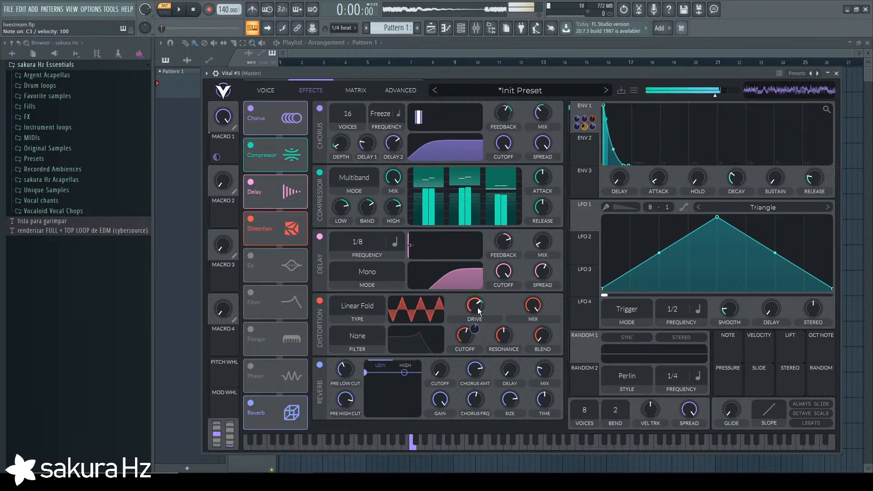
Change the Distortion type to Soft Clip and lower its drive to about -6.9 dB while auditioning a note.
{"action": "left_click", "coordinate": [366, 305]}
{"action": "left_click", "coordinate": [359, 332]}
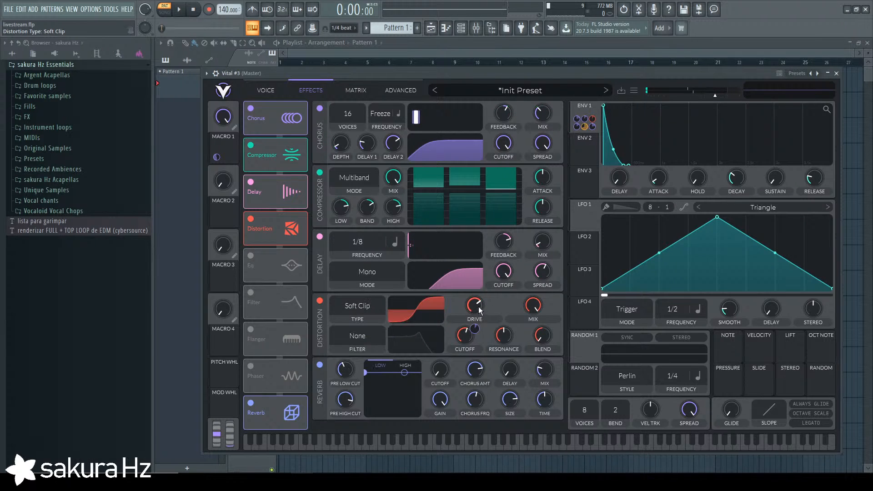
{"action": "left_click_drag", "start_coordinate": [474, 329], "coordinate": [477, 328]}
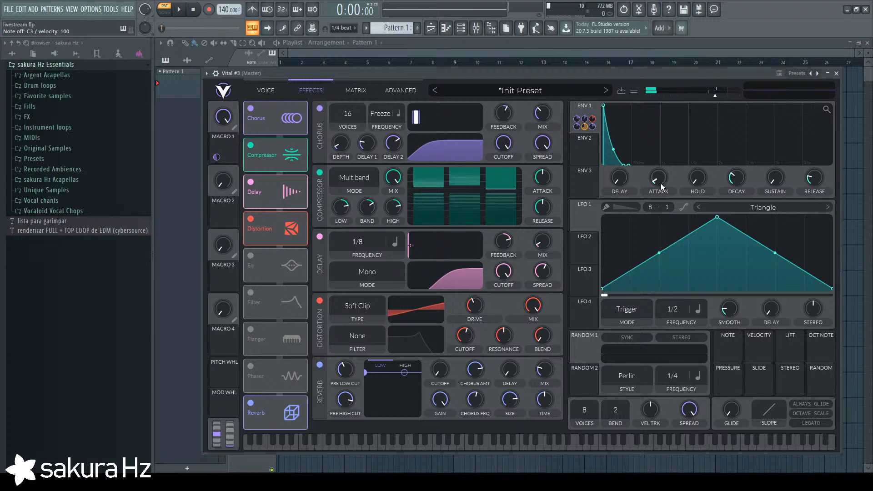
{"action": "mouse_move", "coordinate": [475, 305]}
{"action": "left_mouse_down"}
{"action": "mouse_move", "coordinate": [480, 333]}
{"action": "mouse_move", "coordinate": [476, 312]}
{"action": "left_mouse_up"}
{"action": "mouse_move", "coordinate": [478, 334]}
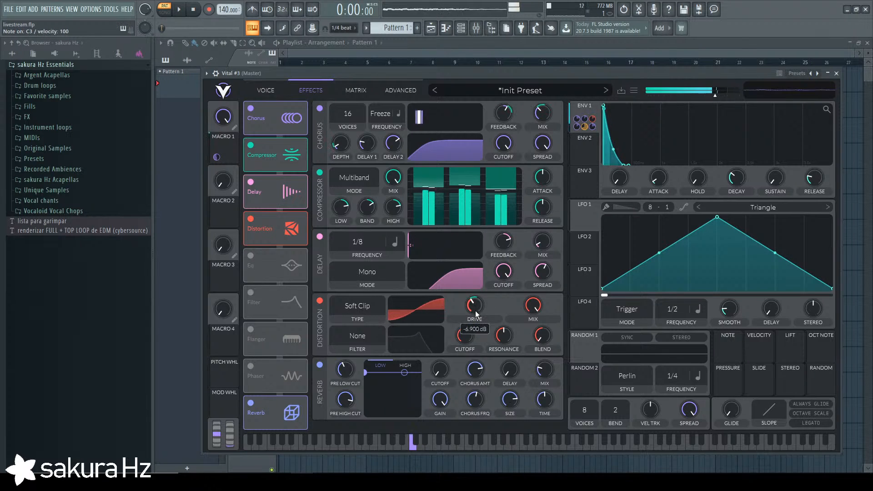
Bypass and re-enable Distortion to compare the sound, and set Envelope 1's modulation of the drive to about 11.10.
{"action": "left_click", "coordinate": [320, 301]}
{"action": "left_click", "coordinate": [320, 301]}
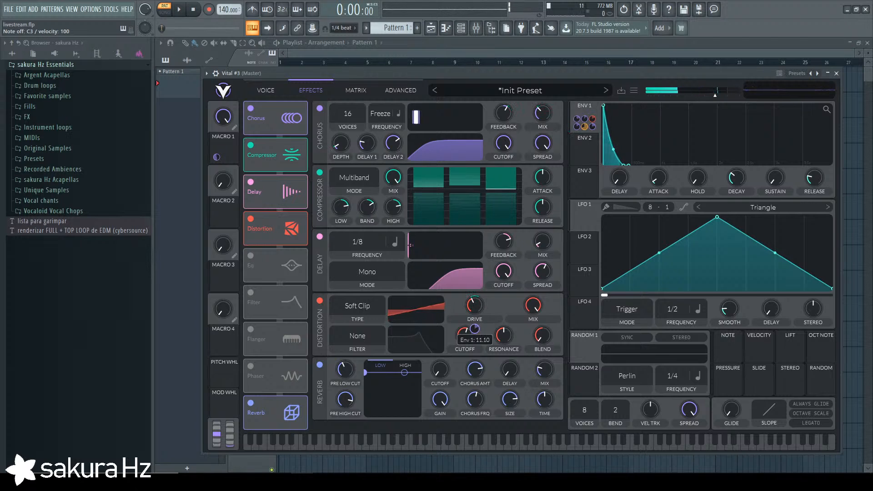
{"action": "mouse_move", "coordinate": [476, 332]}
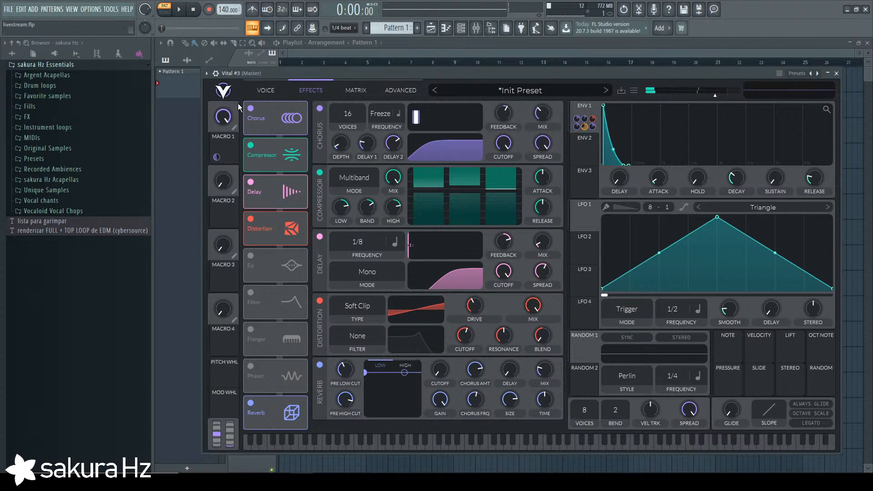
Assign Macro 2 to Envelope 1's attack with an amount of about 0.207, and raise Macro 2 to its maximum.
{"action": "left_click", "coordinate": [283, 86]}
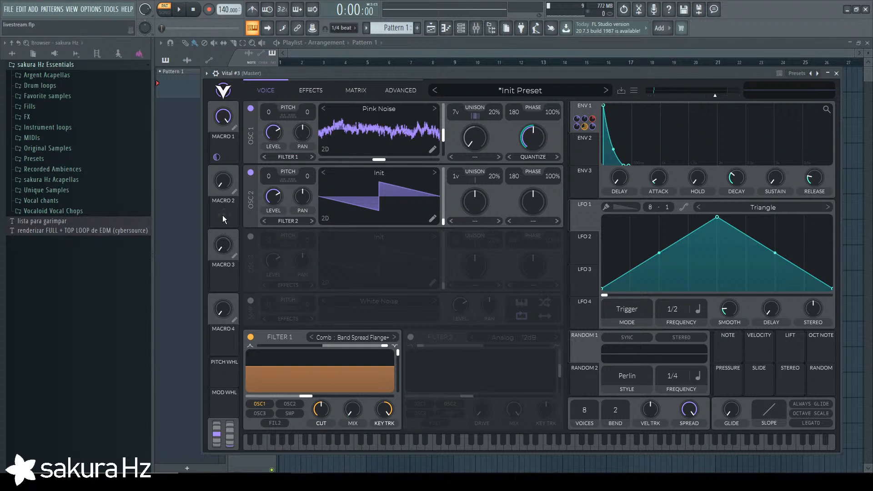
{"action": "left_click_drag", "start_coordinate": [223, 215], "coordinate": [655, 181]}
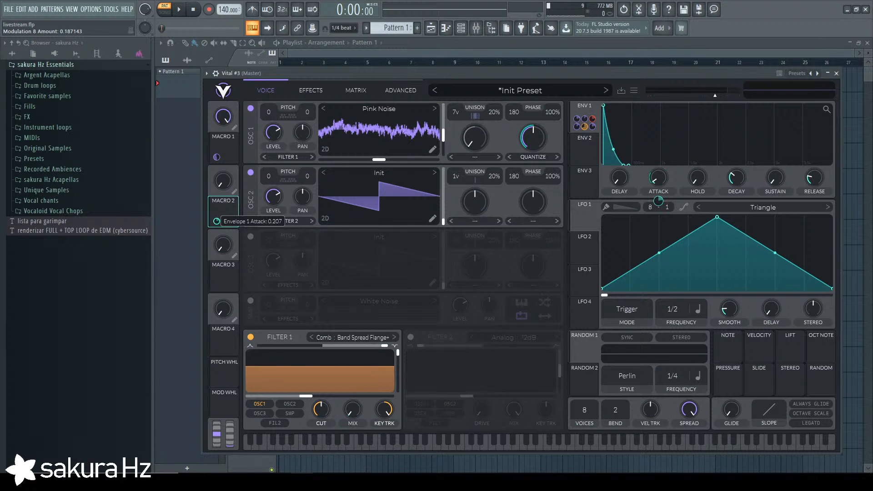
{"action": "left_click_drag", "start_coordinate": [222, 182], "coordinate": [227, 144]}
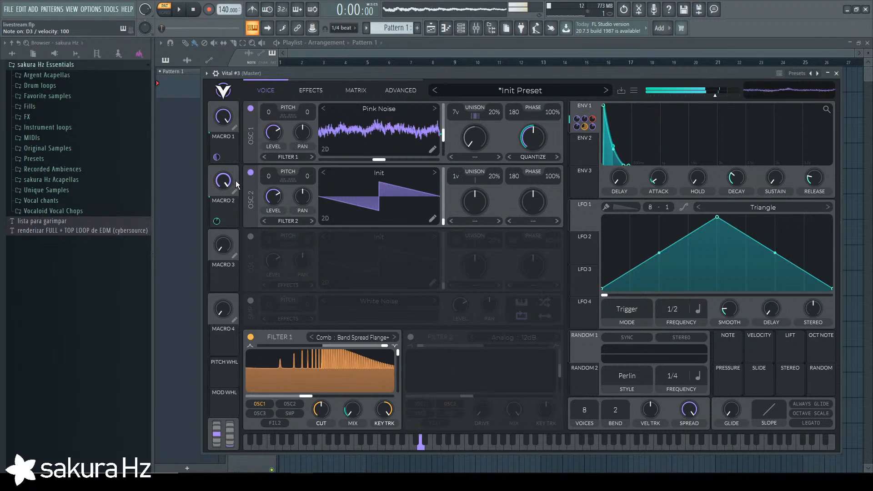
{"action": "mouse_move", "coordinate": [231, 196]}
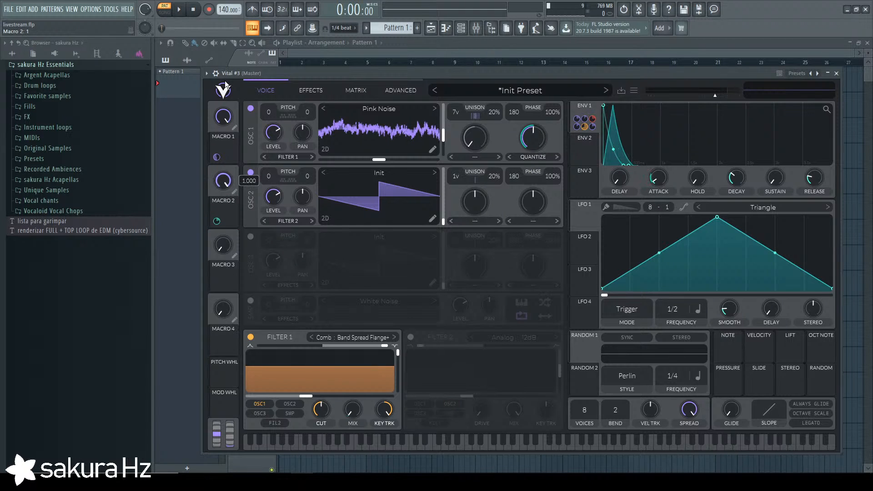
Audition notes with Macro 2 at full, at zero and at full again to compare the attack.
{"action": "key", "text": "z"}
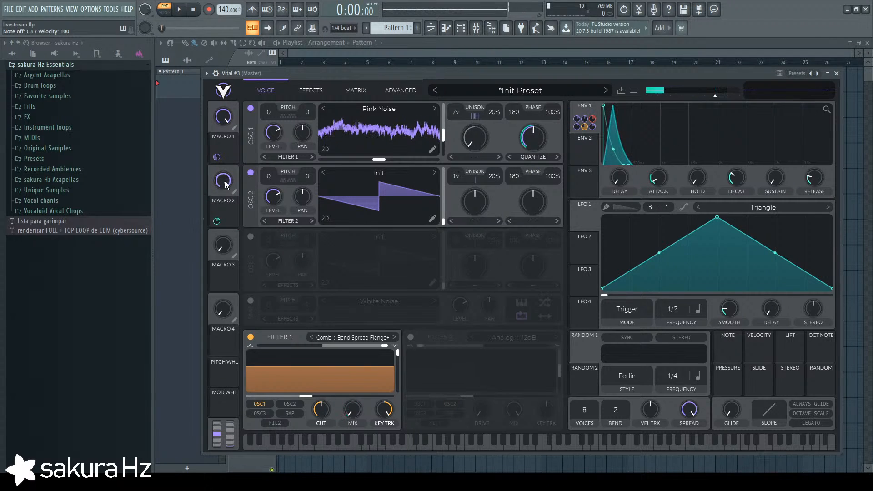
{"action": "left_click_drag", "start_coordinate": [226, 181], "coordinate": [227, 100]}
{"action": "key", "text": "z"}
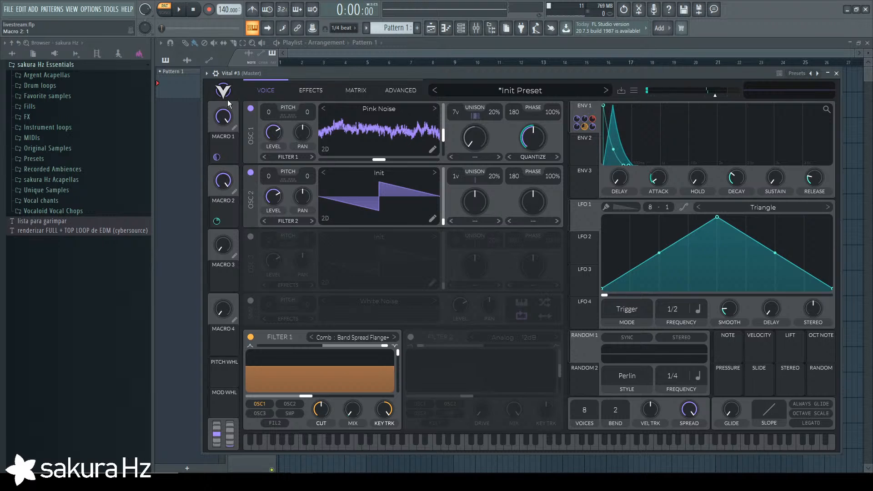
{"action": "key", "text": "z"}
{"action": "left_click_drag", "start_coordinate": [223, 181], "coordinate": [221, 251]}
{"action": "key", "text": "z"}
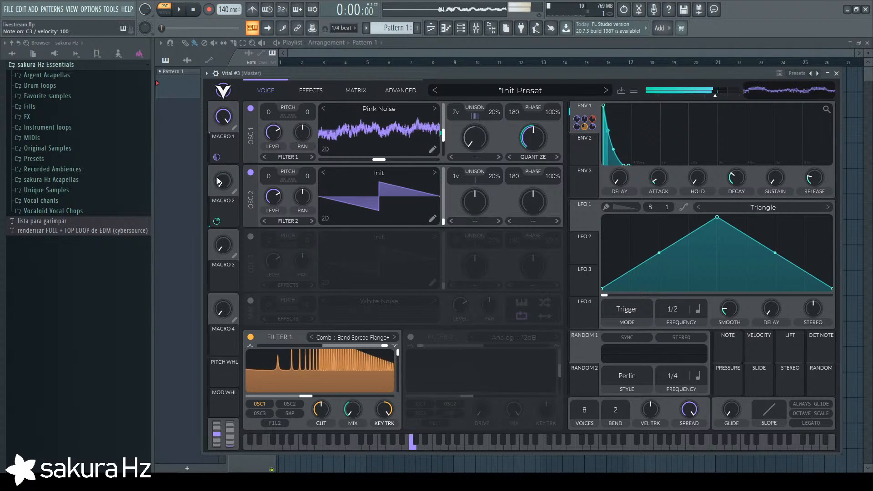
{"action": "left_click_drag", "start_coordinate": [222, 181], "coordinate": [220, 58]}
{"action": "key", "text": "z"}
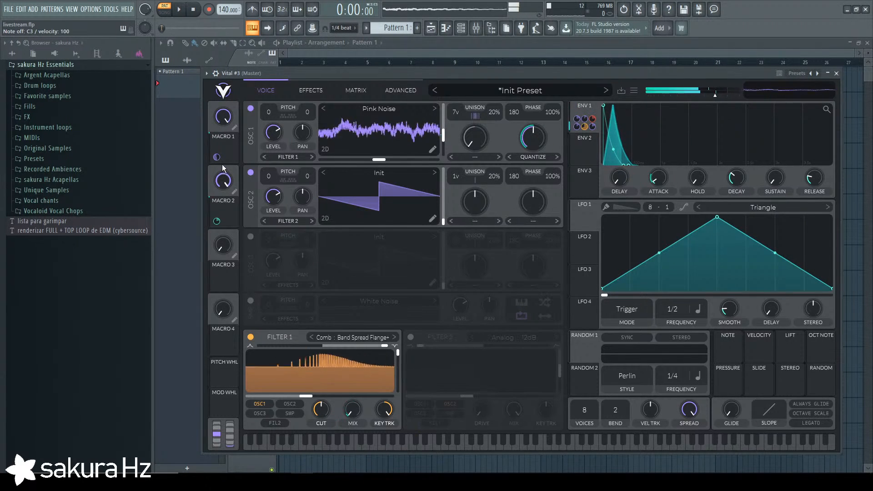
{"action": "key", "text": "c"}
Close the current synth window and add a fourth Vital instance to the channel rack.
{"action": "left_click", "coordinate": [836, 74]}
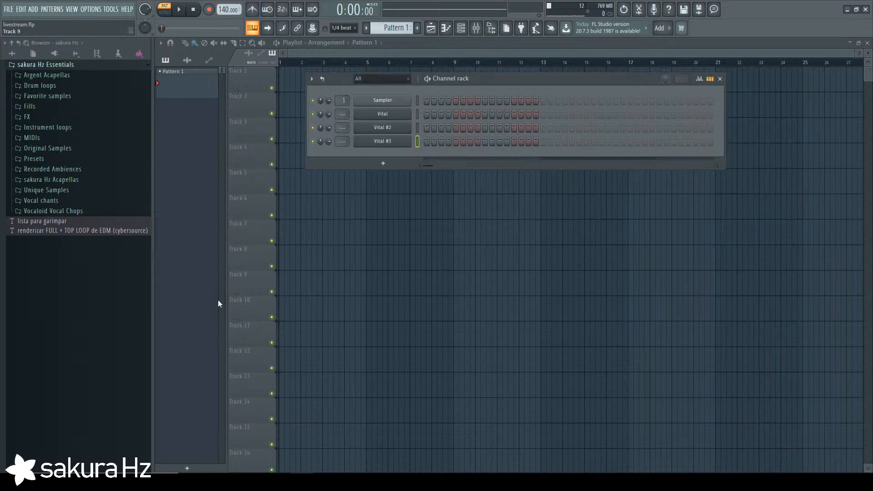
{"action": "right_click", "coordinate": [383, 164]}
{"action": "left_click", "coordinate": [434, 221]}
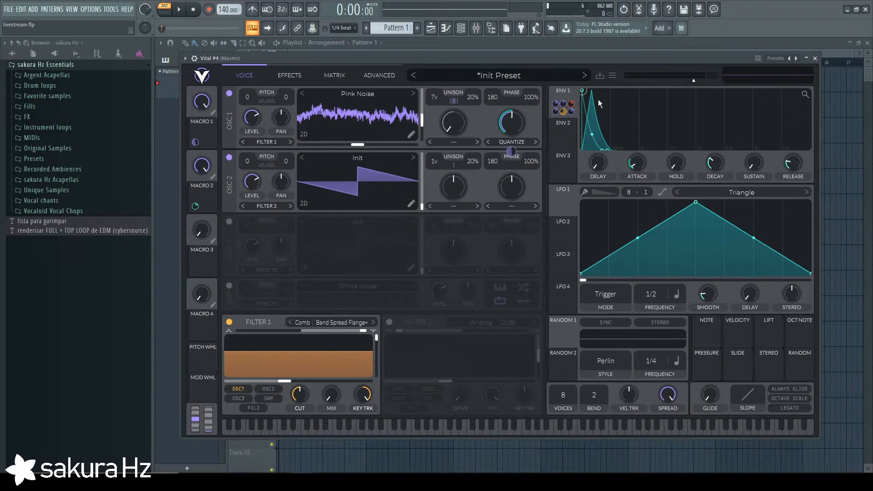
Look through the new Vital instance's pages, reposition its window slightly, and initialize its preset.
{"action": "left_click", "coordinate": [478, 77]}
{"action": "left_click", "coordinate": [478, 77]}
{"action": "left_click", "coordinate": [334, 77]}
{"action": "left_click", "coordinate": [304, 80]}
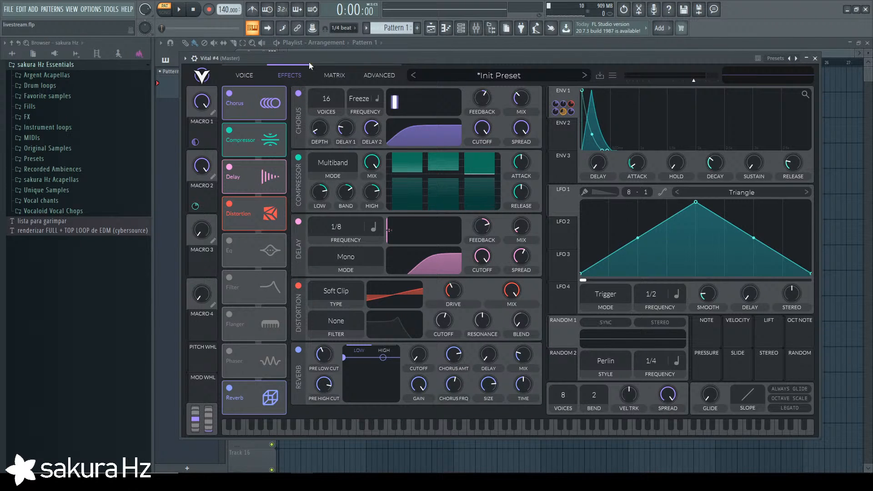
{"action": "left_click_drag", "start_coordinate": [309, 62], "coordinate": [318, 64]}
{"action": "left_click", "coordinate": [253, 77]}
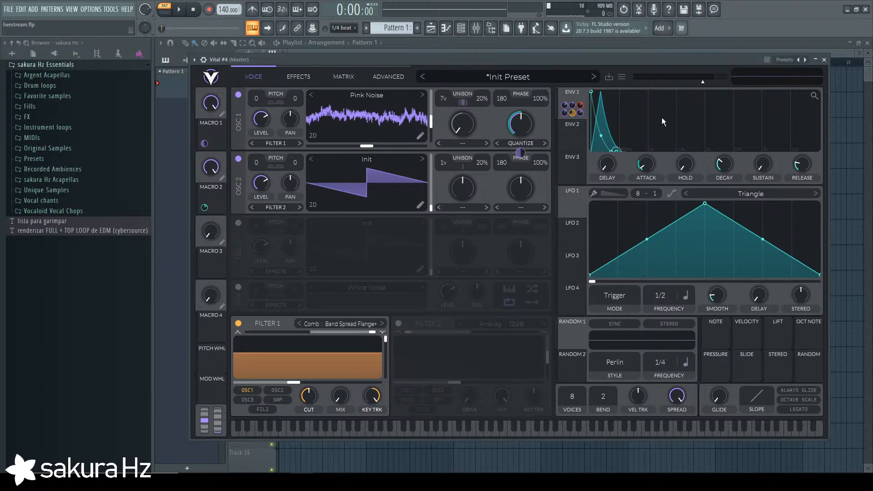
{"action": "left_click", "coordinate": [620, 76]}
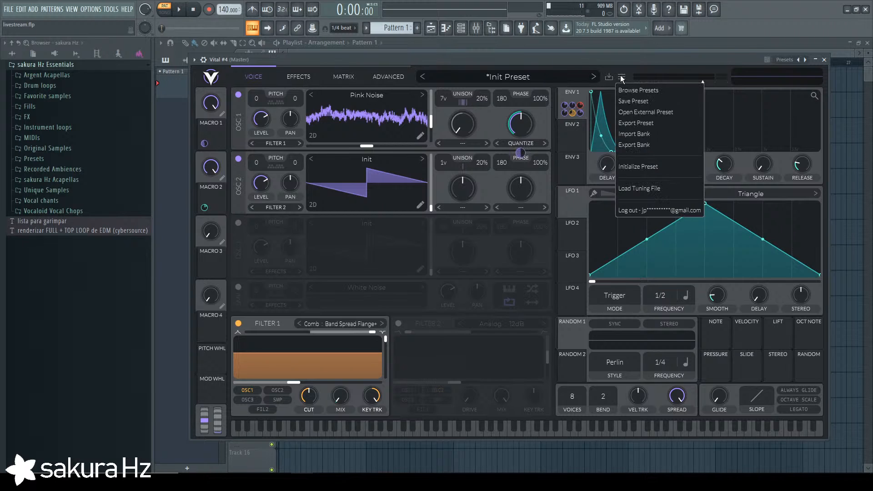
{"action": "left_click", "coordinate": [639, 170]}
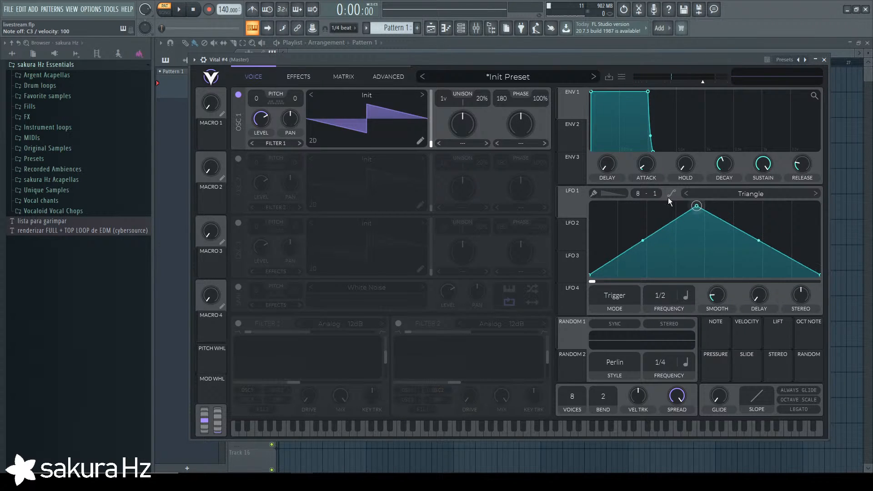
Move the peak of LFO 1's triangle to the first eighth of its cycle and assign LFO 1 to Oscillator 1's level.
{"action": "left_click_drag", "start_coordinate": [696, 206], "coordinate": [614, 184]}
{"action": "key", "text": "z"}
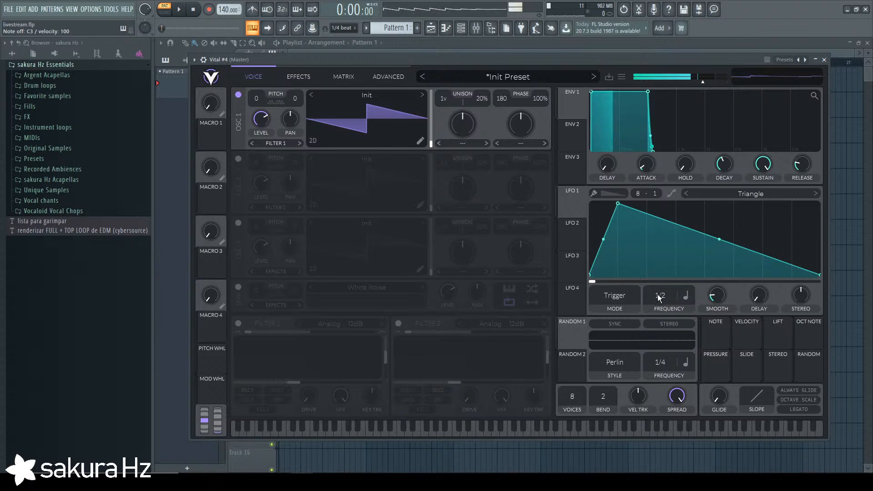
{"action": "left_click", "coordinate": [616, 296]}
{"action": "left_click", "coordinate": [576, 203]}
{"action": "left_click_drag", "start_coordinate": [576, 203], "coordinate": [263, 143]}
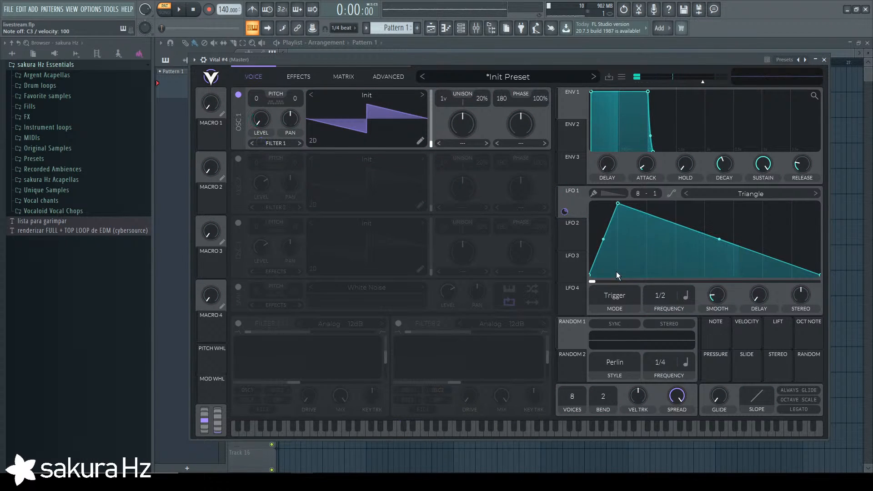
Set LFO 1's frequency to 1/8 and raise Oscillator 1's unison to 7 voices while auditioning a note.
{"action": "scroll", "coordinate": [664, 296], "scroll_direction": "up", "scroll_amount": 1}
{"action": "key", "text": "z"}
{"action": "scroll", "coordinate": [659, 291], "scroll_direction": "up", "scroll_amount": 1}
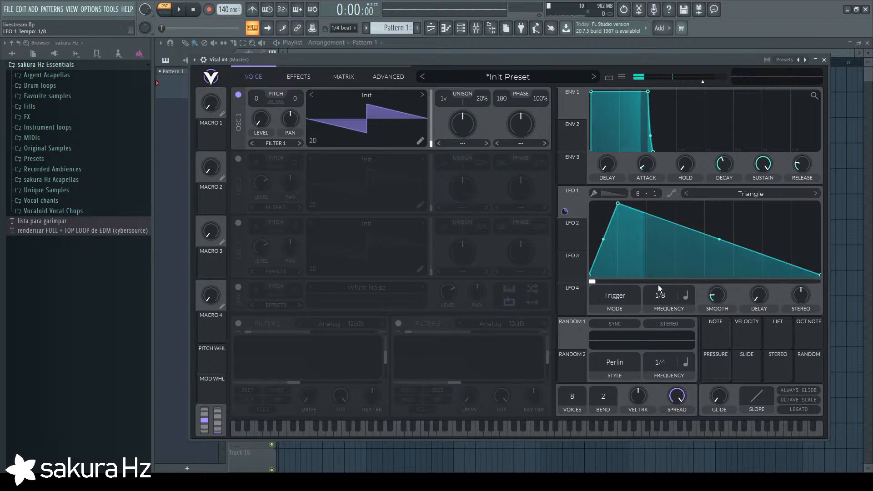
{"action": "key", "text": "z"}
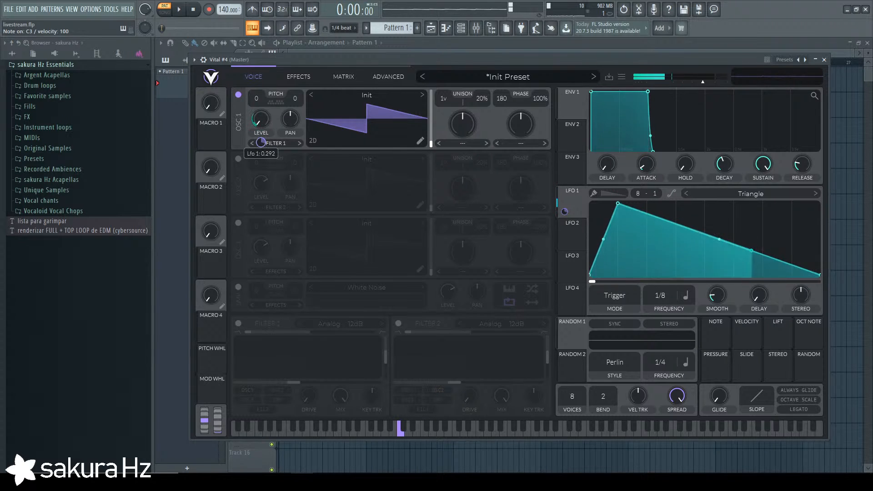
{"action": "scroll", "coordinate": [448, 94], "scroll_direction": "up", "scroll_amount": 4}
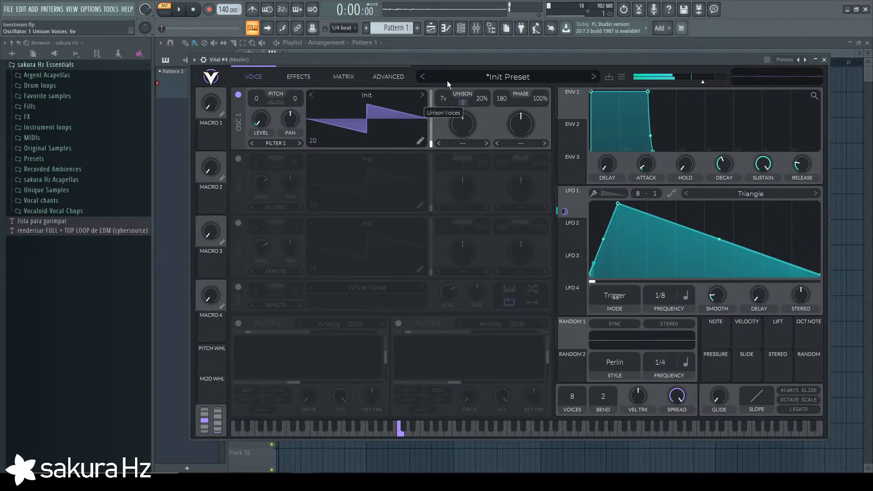
Audition the initial sound and switch oscillator 1's wavetable to Classic Blend.
{"action": "key", "text": "z"}
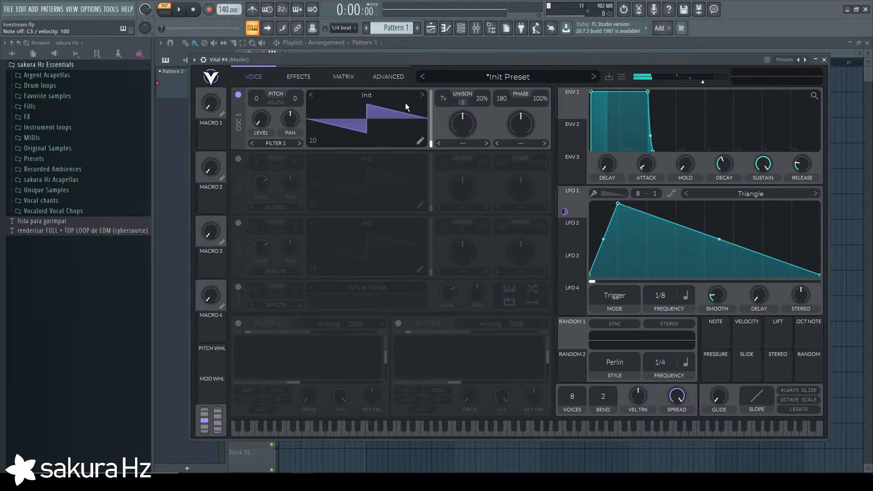
{"action": "left_click", "coordinate": [421, 93]}
{"action": "key", "text": "z"}
{"action": "left_click", "coordinate": [422, 93]}
{"action": "key", "text": "z"}
{"action": "left_click", "coordinate": [421, 94]}
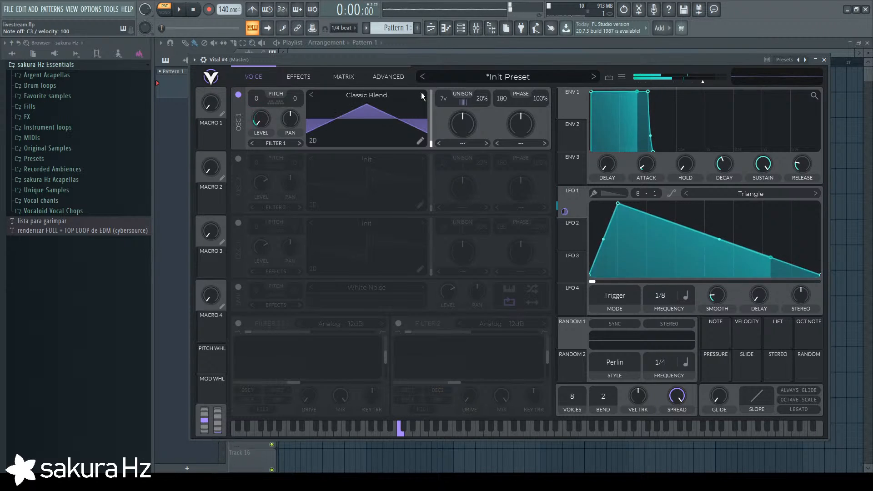
Set oscillator 1's wave frame to about 125 and modulate it with LFO 1.
{"action": "left_click_drag", "start_coordinate": [430, 136], "coordinate": [435, 106]}
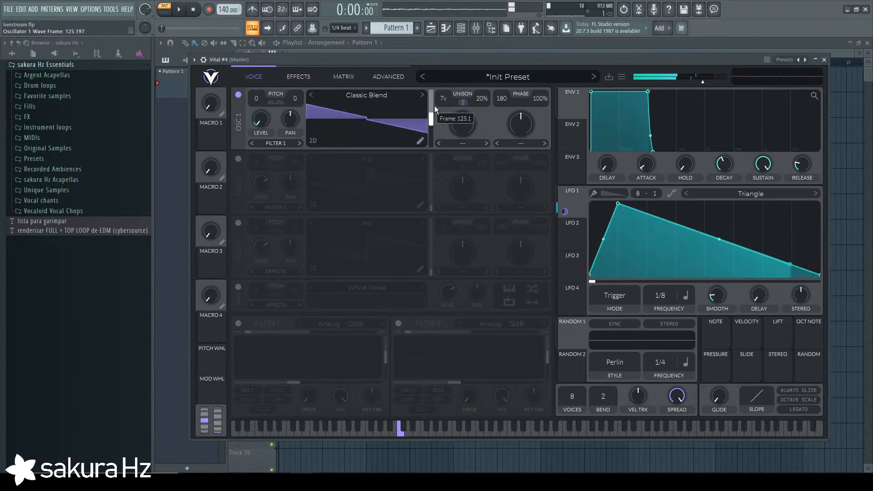
{"action": "left_click_drag", "start_coordinate": [565, 211], "coordinate": [431, 117]}
{"action": "key", "text": "z"}
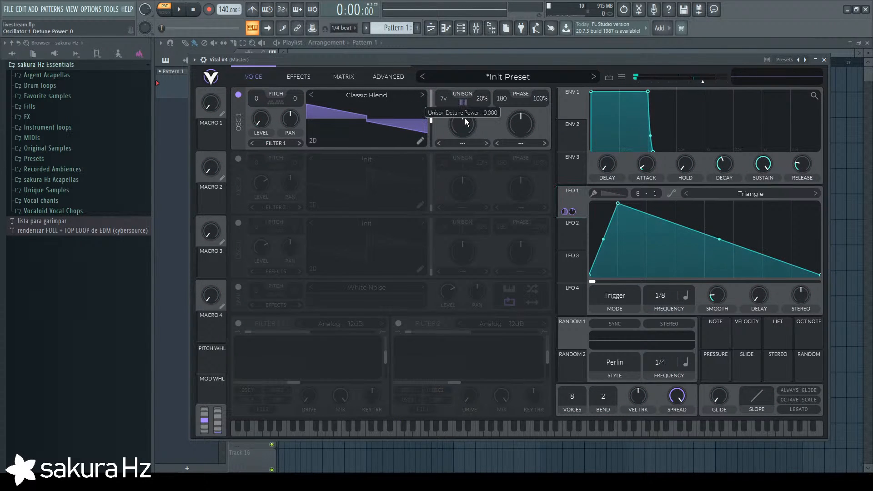
Reset oscillator 1's unison detune power and set its unison detune to 7%.
{"action": "double_click", "coordinate": [465, 102]}
{"action": "key", "text": "z"}
{"action": "left_click_drag", "start_coordinate": [482, 98], "coordinate": [483, 116]}
Enable Filter 1, set its cutoff to about 49.7 semitones with minimum resonance, and compare the sound with the filter off.
{"action": "left_click", "coordinate": [237, 324]}
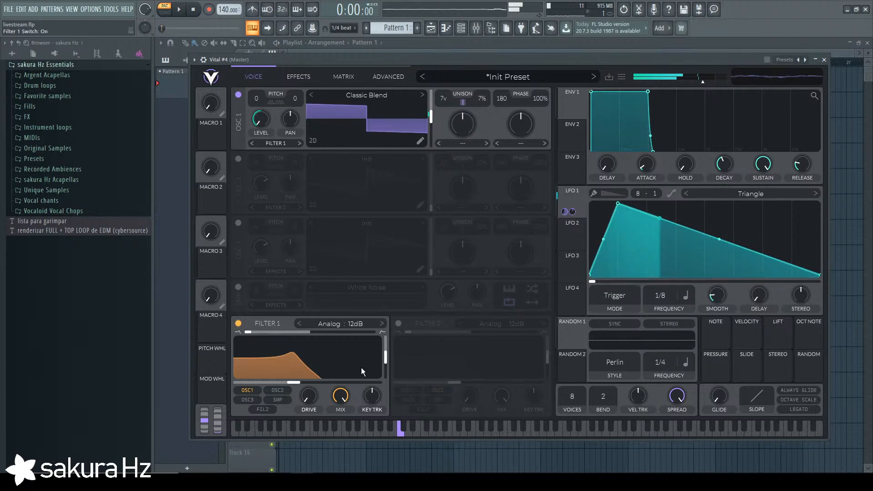
{"action": "left_click_drag", "start_coordinate": [355, 370], "coordinate": [335, 369]}
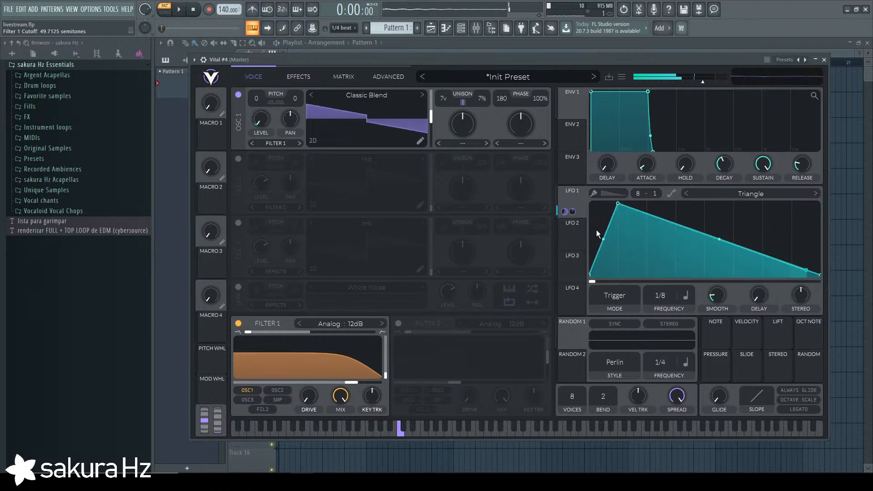
{"action": "left_click", "coordinate": [237, 323]}
{"action": "left_click", "coordinate": [237, 324]}
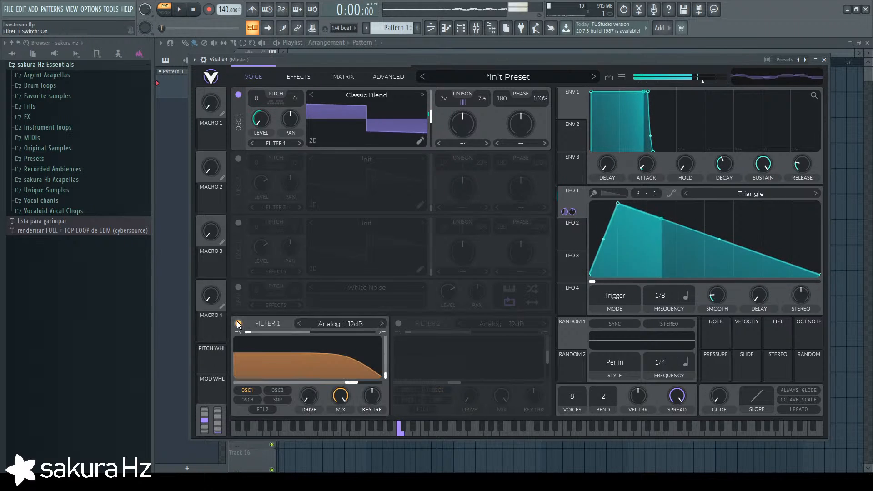
Try a stereo offset of about 0.175 on LFO 1 and reset it.
{"action": "left_click_drag", "start_coordinate": [803, 298], "coordinate": [803, 291]}
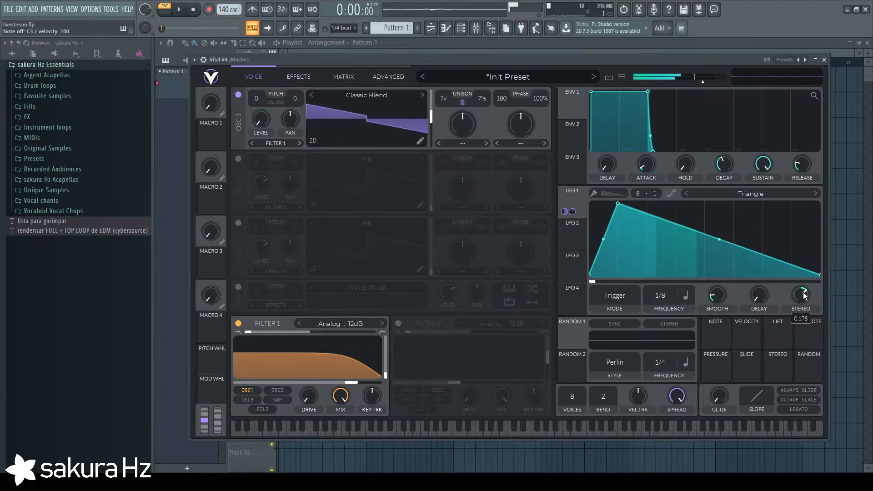
{"action": "double_click", "coordinate": [803, 292]}
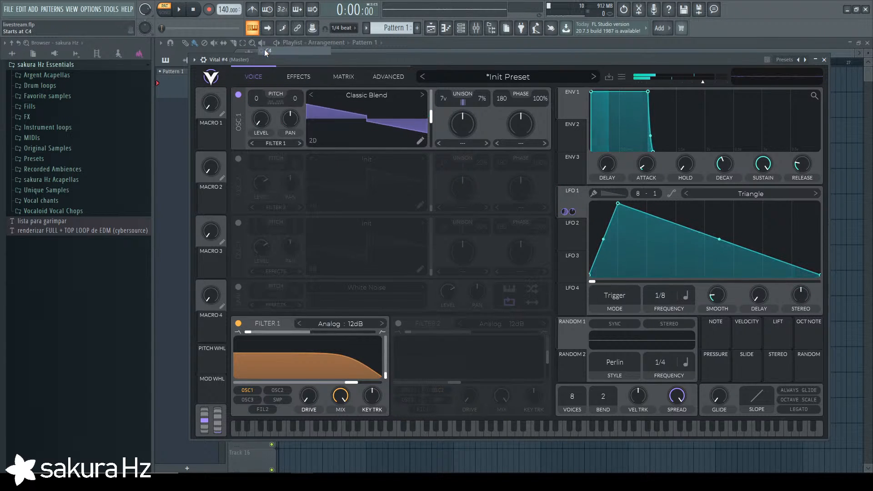
Try spectral morph types on oscillator 1, including Smear and Shepard Tone, while varying the morph amount.
{"action": "left_click", "coordinate": [463, 144]}
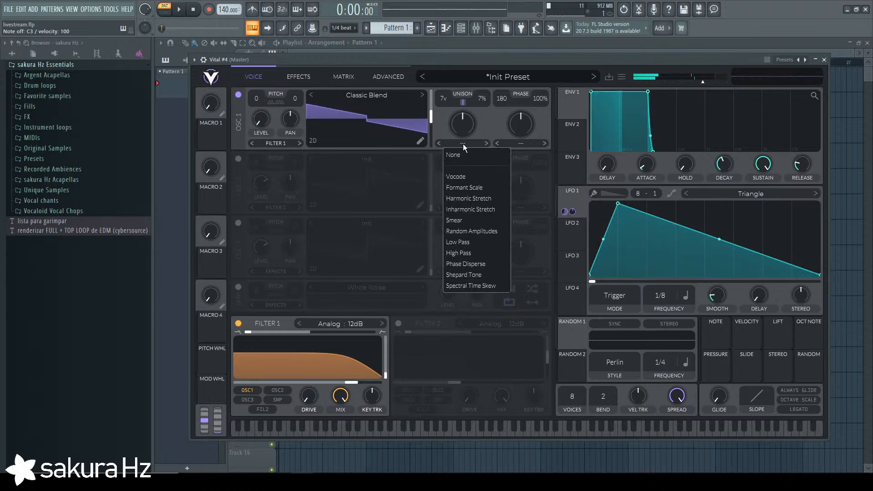
{"action": "left_click", "coordinate": [477, 221]}
{"action": "mouse_move", "coordinate": [468, 130]}
{"action": "left_mouse_down"}
{"action": "mouse_move", "coordinate": [470, 108]}
{"action": "mouse_move", "coordinate": [478, 149]}
{"action": "mouse_move", "coordinate": [456, 58]}
{"action": "left_mouse_up"}
{"action": "left_click", "coordinate": [481, 143]}
{"action": "left_click", "coordinate": [485, 143]}
{"action": "left_click", "coordinate": [466, 144]}
{"action": "left_click", "coordinate": [476, 267]}
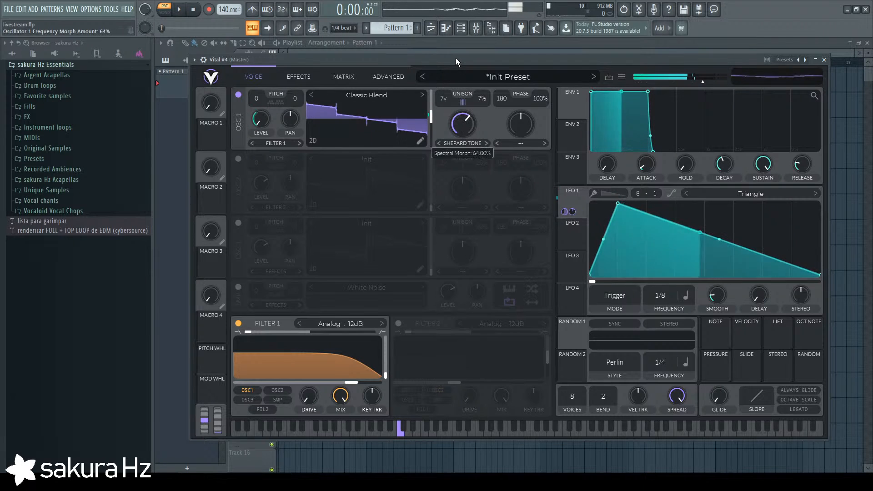
Try the Phase Disperse, Formant Scale and Inharmonic Stretch spectral morphs on oscillator 1.
{"action": "left_click", "coordinate": [460, 144]}
{"action": "left_click", "coordinate": [439, 144]}
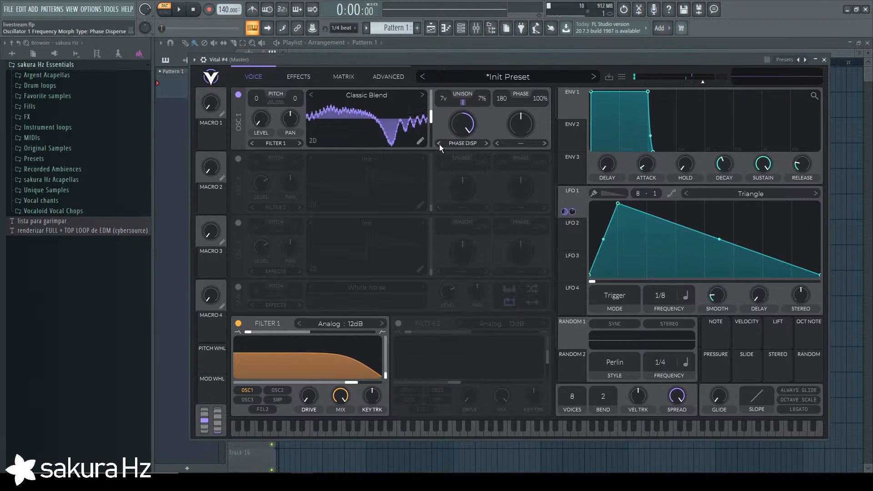
{"action": "left_click_drag", "start_coordinate": [468, 127], "coordinate": [476, 235]}
{"action": "left_click", "coordinate": [456, 143]}
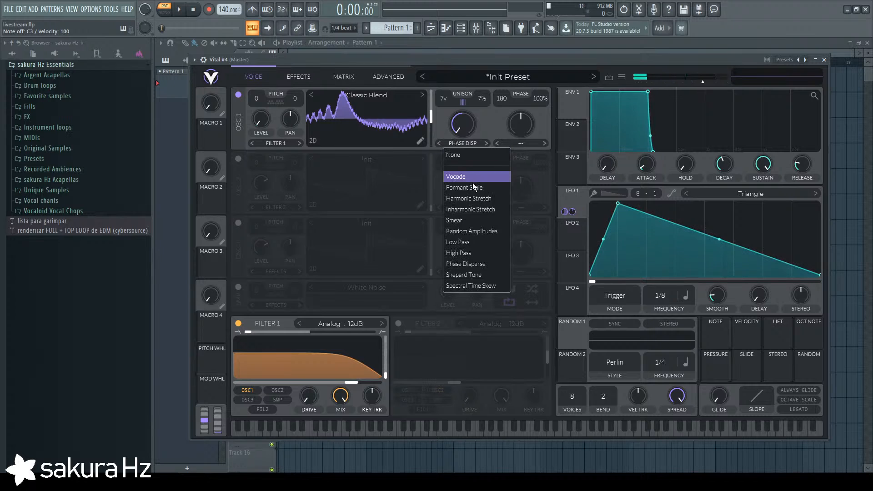
{"action": "left_click", "coordinate": [473, 187]}
{"action": "left_click_drag", "start_coordinate": [462, 124], "coordinate": [474, 148]}
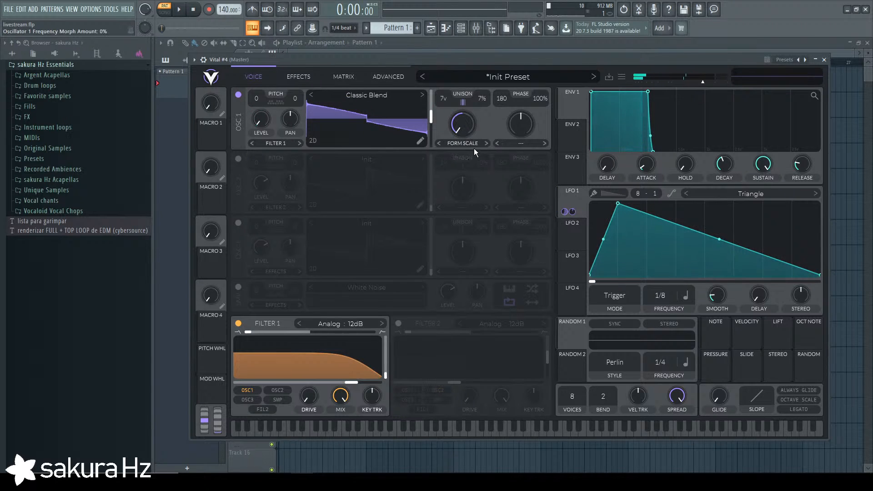
{"action": "left_click", "coordinate": [473, 146]}
{"action": "left_click", "coordinate": [472, 194]}
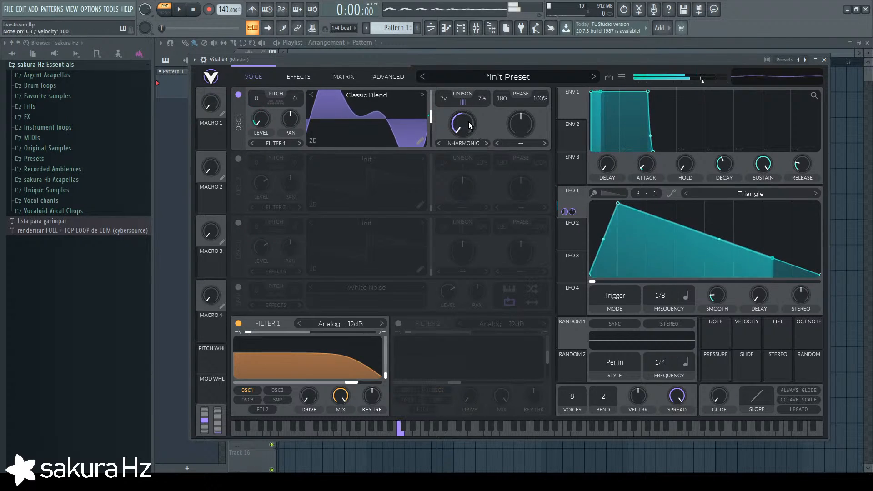
Set oscillator 1's spectral morph to Smear and modulate its amount with LFO 1.
{"action": "left_click", "coordinate": [485, 143]}
{"action": "mouse_move", "coordinate": [466, 121]}
{"action": "left_mouse_down"}
{"action": "mouse_move", "coordinate": [468, 84]}
{"action": "mouse_move", "coordinate": [467, 127]}
{"action": "left_mouse_up"}
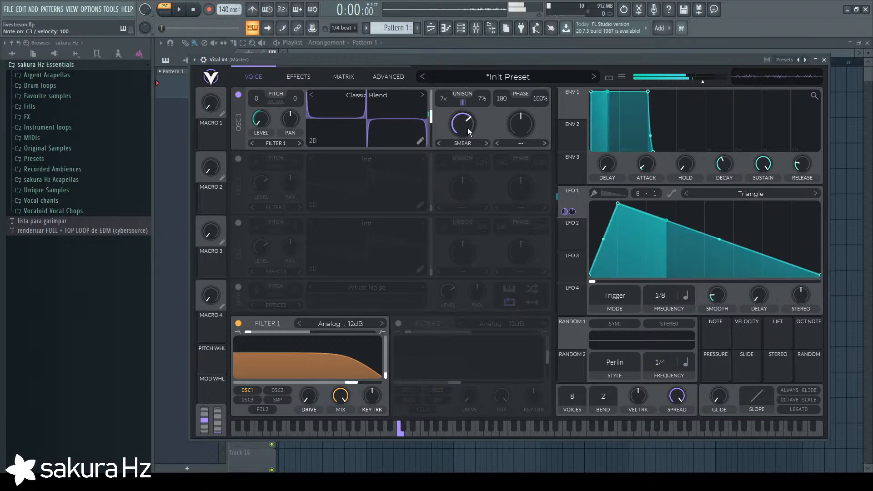
{"action": "mouse_move", "coordinate": [568, 211]}
{"action": "left_mouse_down"}
{"action": "mouse_move", "coordinate": [502, 148]}
{"action": "mouse_move", "coordinate": [465, 128]}
{"action": "left_mouse_up"}
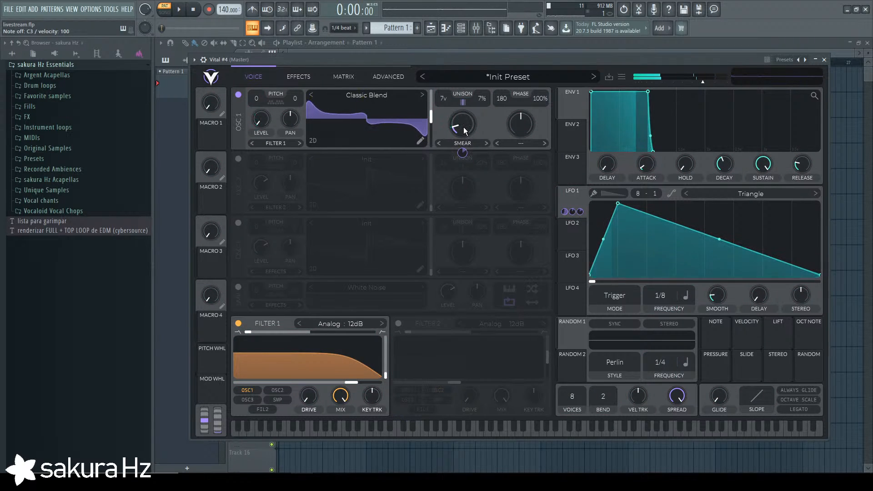
{"action": "right_click", "coordinate": [465, 156]}
{"action": "left_click", "coordinate": [473, 159]}
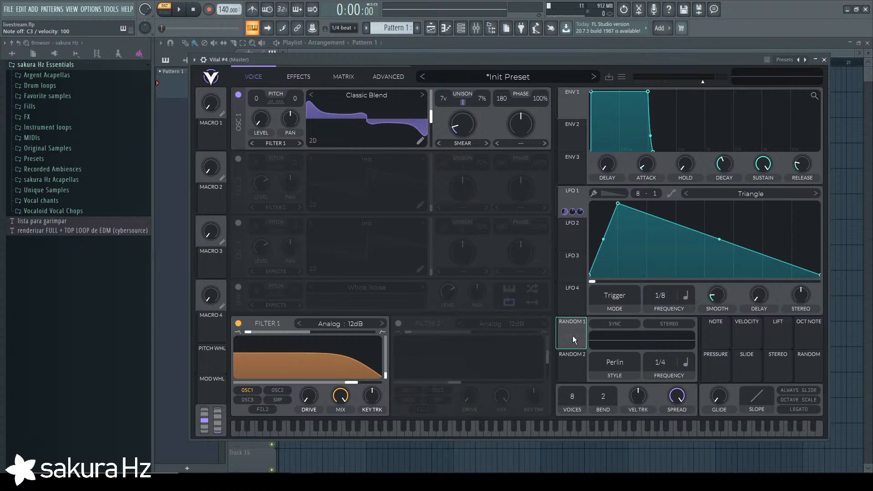
Modulate oscillator 1's Smear amount with Random 1, using stereo mode and a 1/2 frequency.
{"action": "mouse_move", "coordinate": [572, 338]}
{"action": "left_mouse_down"}
{"action": "mouse_move", "coordinate": [409, 218]}
{"action": "mouse_move", "coordinate": [465, 130]}
{"action": "mouse_move", "coordinate": [465, 172]}
{"action": "mouse_move", "coordinate": [464, 141]}
{"action": "left_mouse_up"}
{"action": "key", "text": "z"}
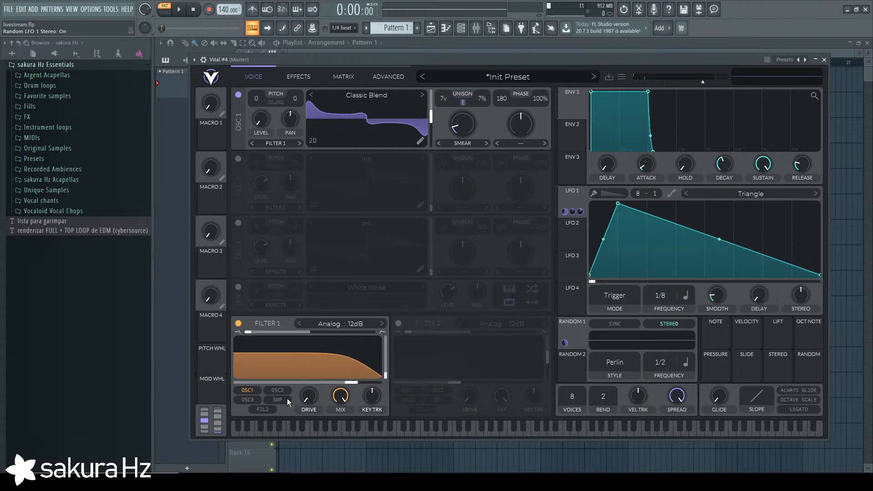
{"action": "key", "text": "z"}
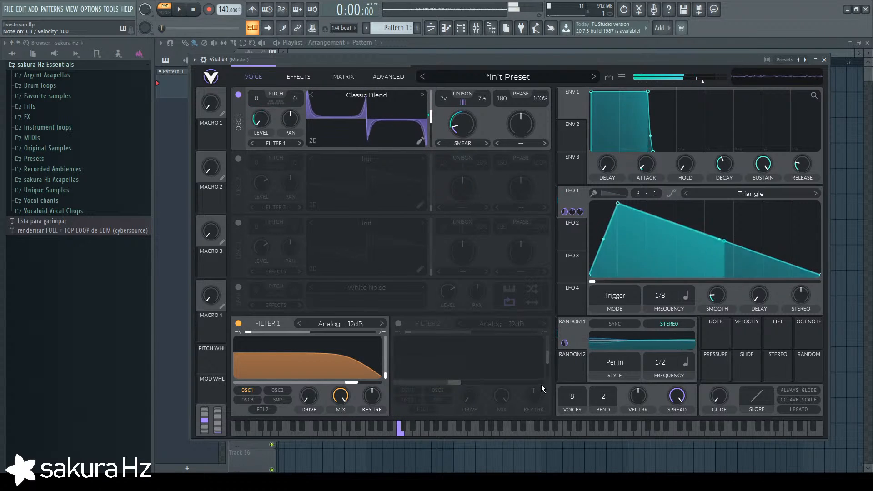
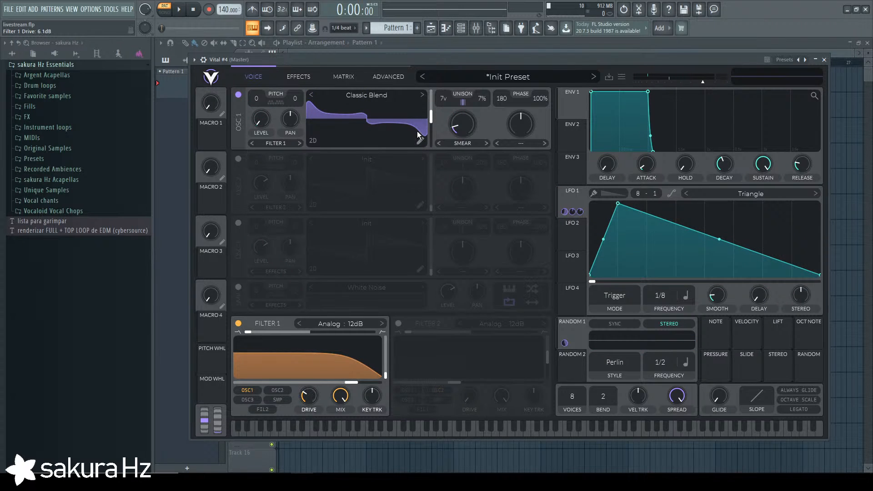
Reduce Filter 1's drive and modulate it with LFO 1.
{"action": "left_click_drag", "start_coordinate": [410, 60], "coordinate": [413, 58]}
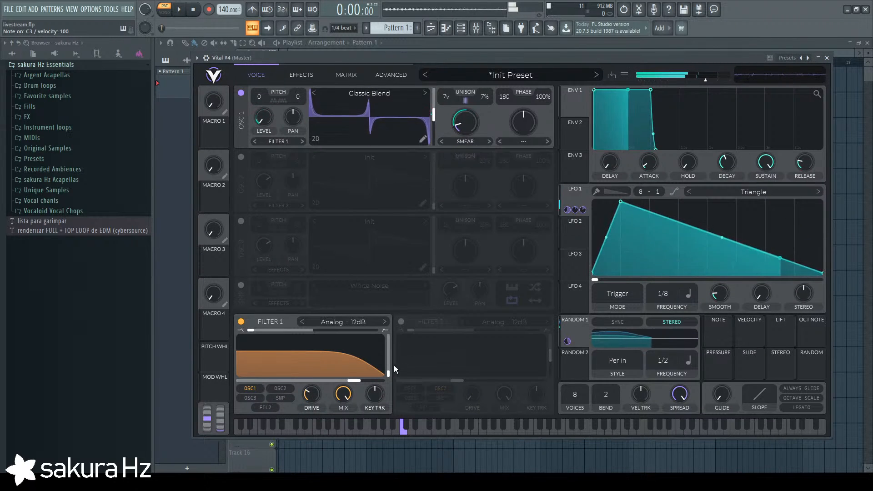
{"action": "mouse_move", "coordinate": [312, 392]}
{"action": "left_mouse_down"}
{"action": "mouse_move", "coordinate": [312, 375]}
{"action": "mouse_move", "coordinate": [308, 395]}
{"action": "left_mouse_up"}
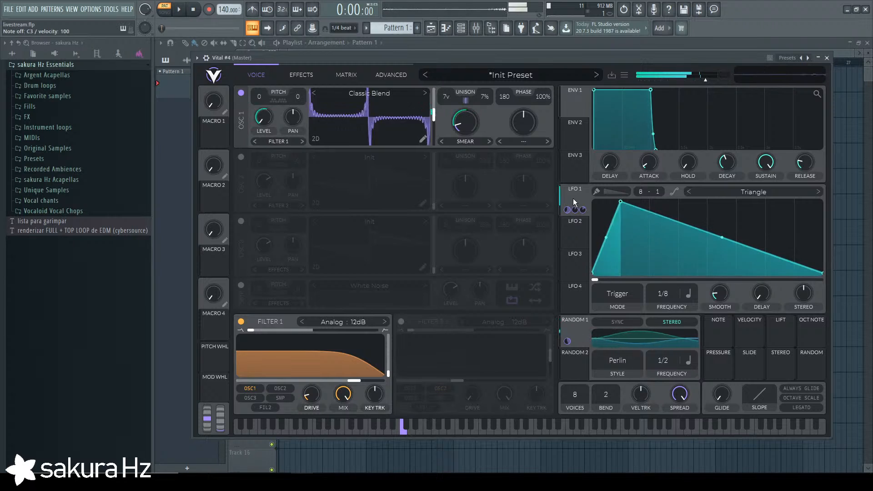
{"action": "left_click_drag", "start_coordinate": [573, 198], "coordinate": [311, 395]}
{"action": "key", "text": "z"}
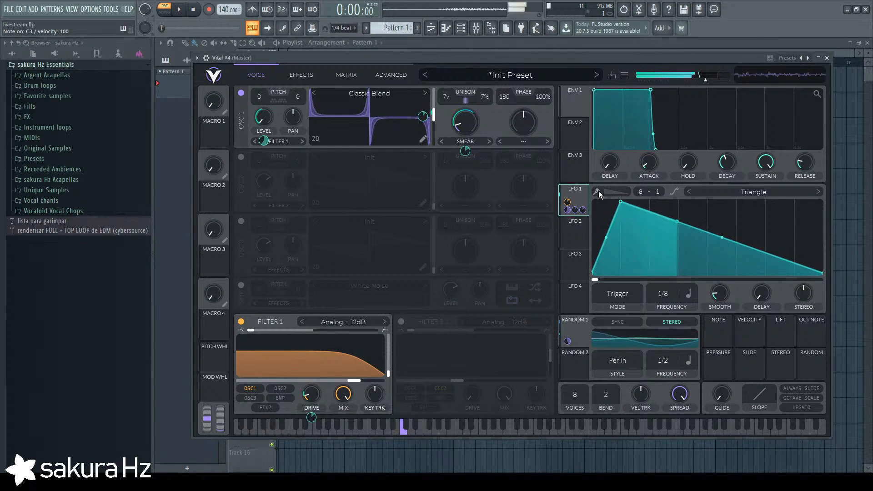
Try smooth curves on the LFO 1 shape and revert to straight segments.
{"action": "left_click", "coordinate": [674, 191]}
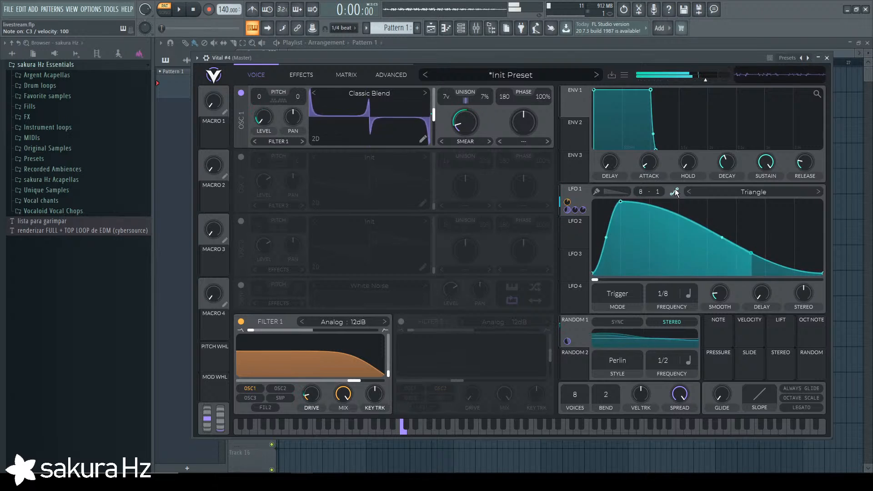
{"action": "left_click", "coordinate": [674, 191]}
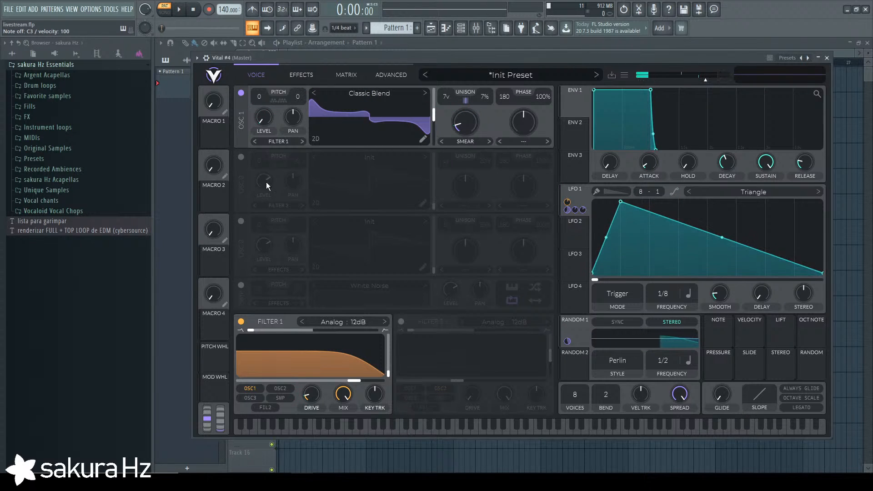
Try the Sync wave morph on oscillator 1 at varying amounts.
{"action": "left_click", "coordinate": [521, 139]}
{"action": "key", "text": "z"}
{"action": "left_click", "coordinate": [528, 171]}
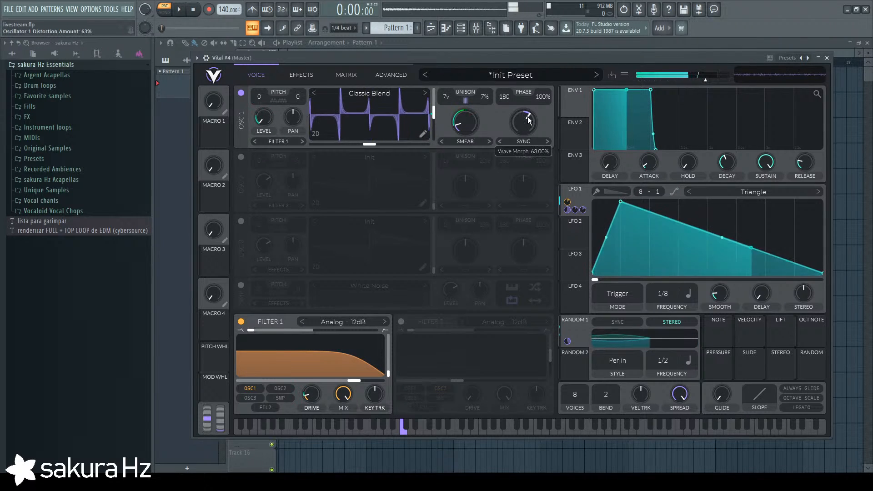
{"action": "mouse_move", "coordinate": [527, 131]}
{"action": "left_mouse_down"}
{"action": "mouse_move", "coordinate": [529, 122]}
{"action": "mouse_move", "coordinate": [529, 150]}
{"action": "mouse_move", "coordinate": [532, 136]}
{"action": "left_mouse_up"}
Try the Formant wave morph on oscillator 1 with amounts around 80 to 85%, and reset the amount.
{"action": "left_click", "coordinate": [548, 140]}
{"action": "key", "text": "z"}
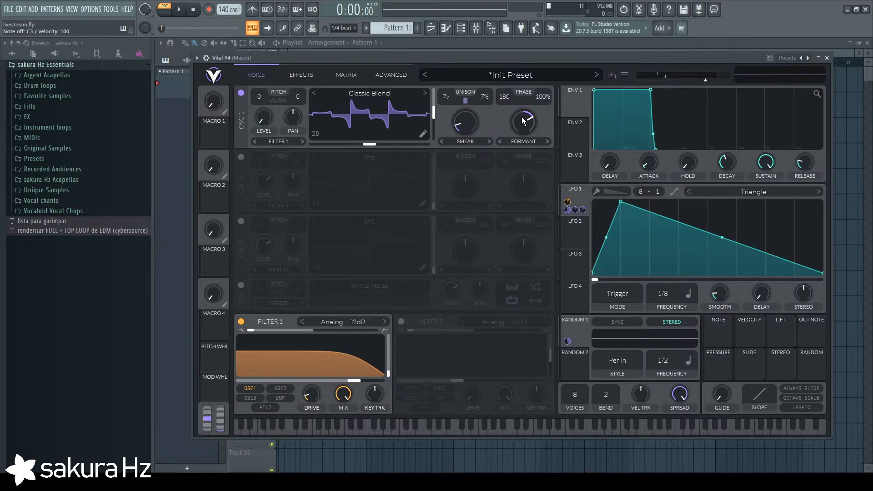
{"action": "scroll", "coordinate": [526, 119], "scroll_direction": "up", "scroll_amount": 3}
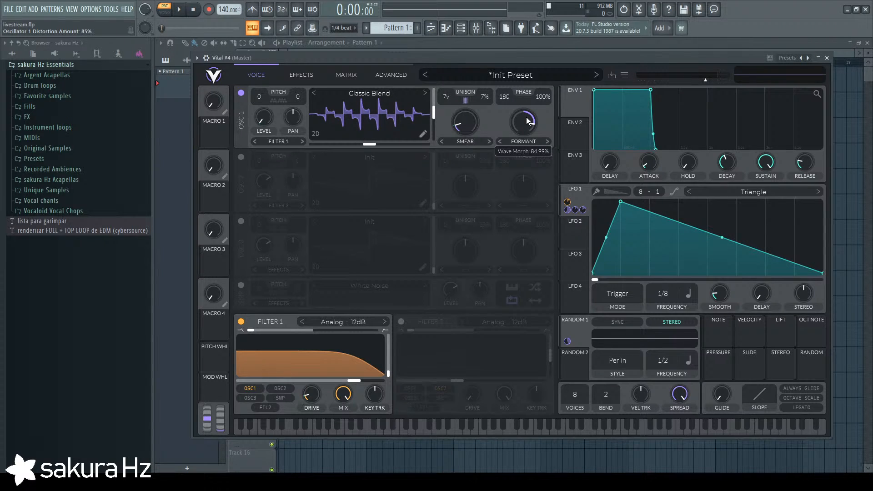
{"action": "scroll", "coordinate": [521, 122], "scroll_direction": "down", "scroll_amount": 5}
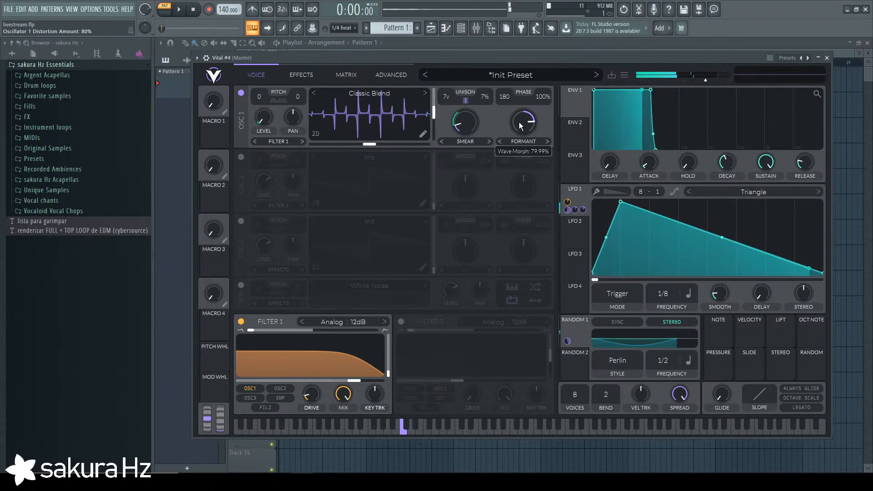
{"action": "double_click", "coordinate": [521, 123]}
Set oscillator 1's wave distortion type to FM Osc 2.
{"action": "left_click", "coordinate": [524, 140]}
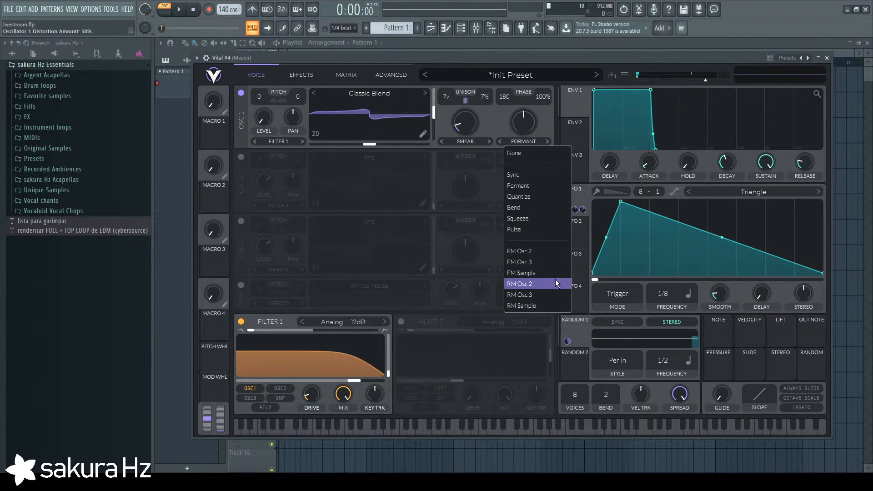
{"action": "left_click", "coordinate": [554, 250]}
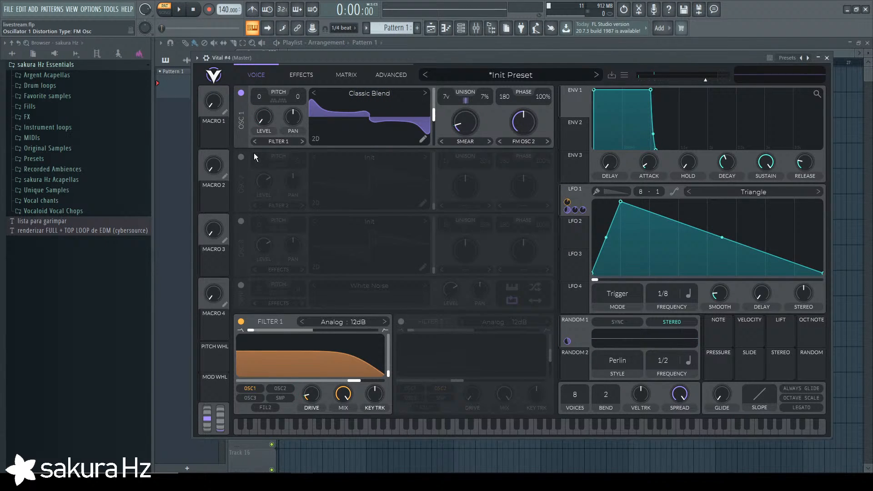
{"action": "left_click", "coordinate": [533, 142]}
{"action": "left_click", "coordinate": [533, 252]}
Enable oscillator 2, transpose it up 12 semitones, and lower oscillator 1's FM Osc 2 amount.
{"action": "left_click", "coordinate": [241, 157]}
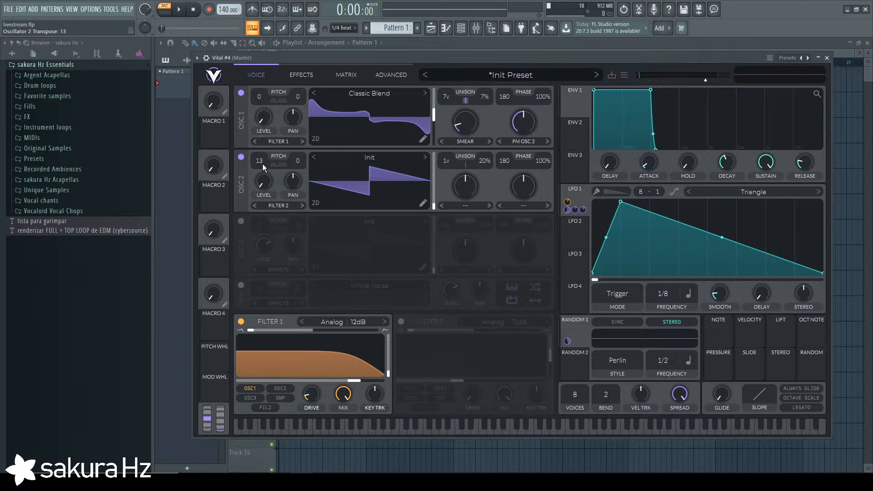
{"action": "scroll", "coordinate": [262, 166], "scroll_direction": "down", "scroll_amount": 1}
{"action": "left_click_drag", "start_coordinate": [523, 122], "coordinate": [527, 146]}
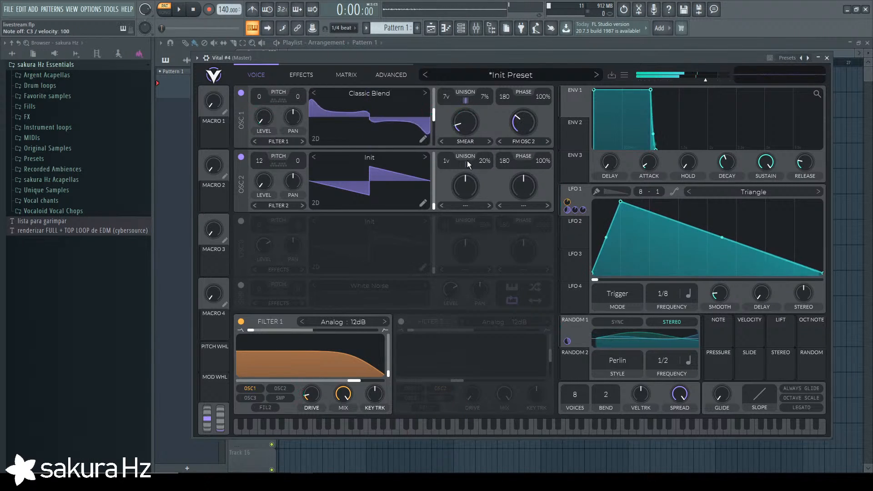
{"action": "left_click_drag", "start_coordinate": [467, 160], "coordinate": [457, 137]}
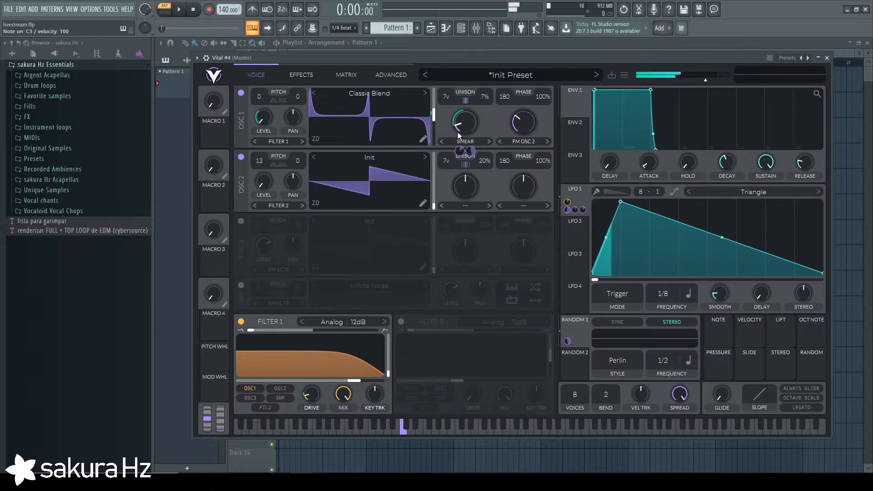
Lower oscillator 1's FM Osc 2 amount to zero and switch off oscillator 2.
{"action": "left_click_drag", "start_coordinate": [525, 124], "coordinate": [247, 171]}
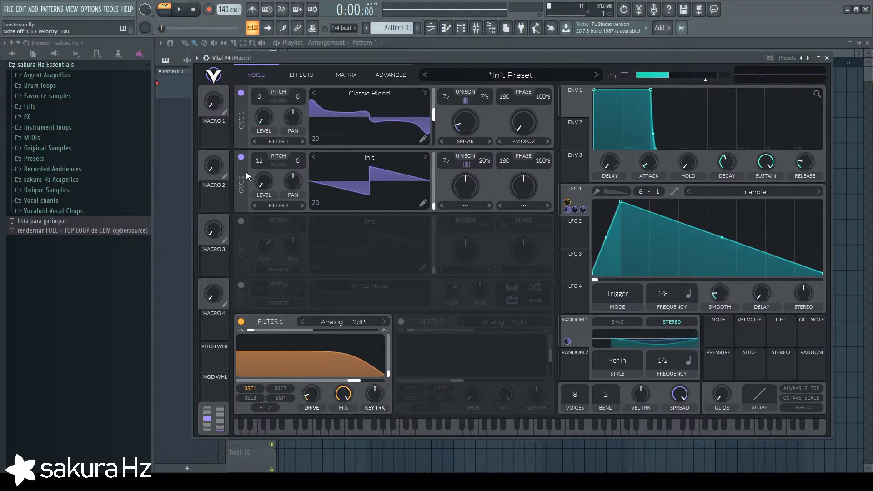
{"action": "left_click", "coordinate": [241, 157]}
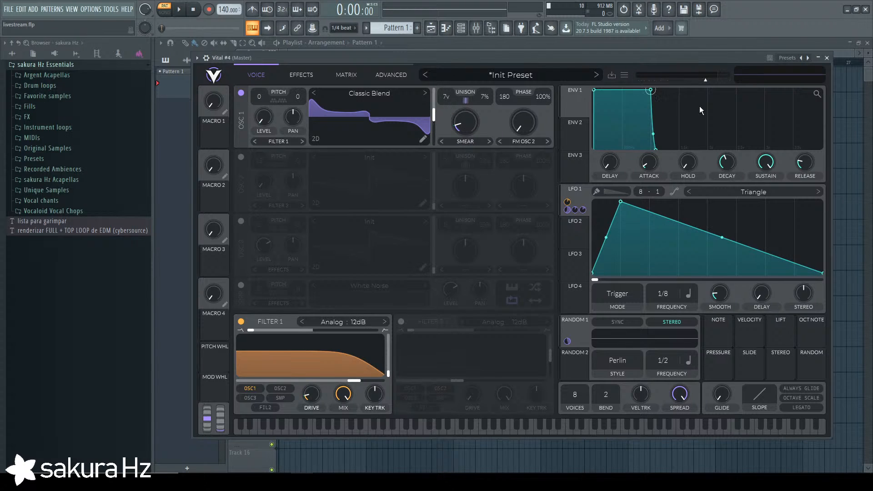
{"action": "left_click_drag", "start_coordinate": [607, 54], "coordinate": [604, 53]}
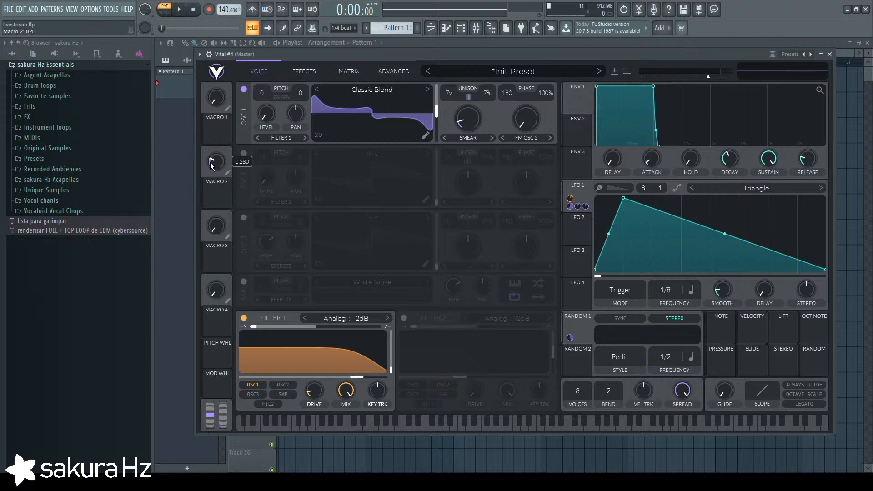
Try the Quantize wave distortion on oscillator 1 with a raised amount, and return the distortion type to none.
{"action": "left_click", "coordinate": [525, 137]}
{"action": "left_click", "coordinate": [527, 191]}
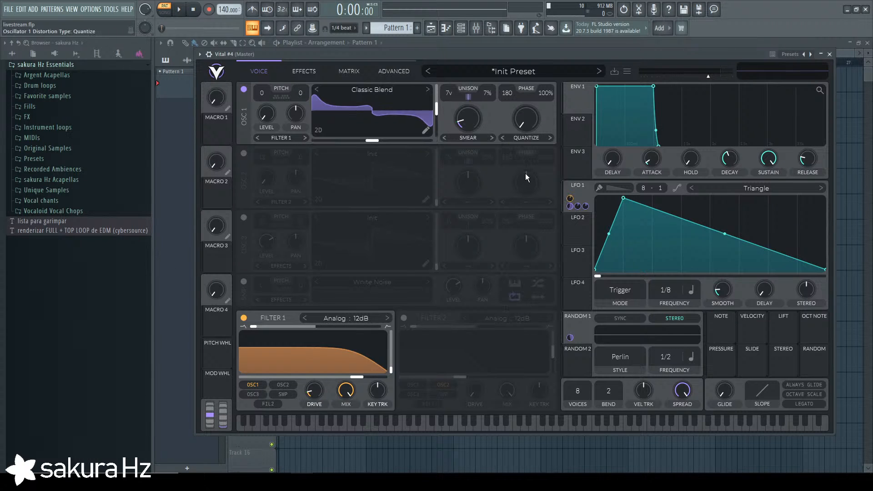
{"action": "mouse_move", "coordinate": [526, 119]}
{"action": "left_mouse_down"}
{"action": "mouse_move", "coordinate": [528, 83]}
{"action": "mouse_move", "coordinate": [524, 151]}
{"action": "mouse_move", "coordinate": [535, 109]}
{"action": "left_mouse_up"}
{"action": "left_click", "coordinate": [503, 137]}
{"action": "left_click", "coordinate": [502, 137]}
{"action": "left_click", "coordinate": [503, 138]}
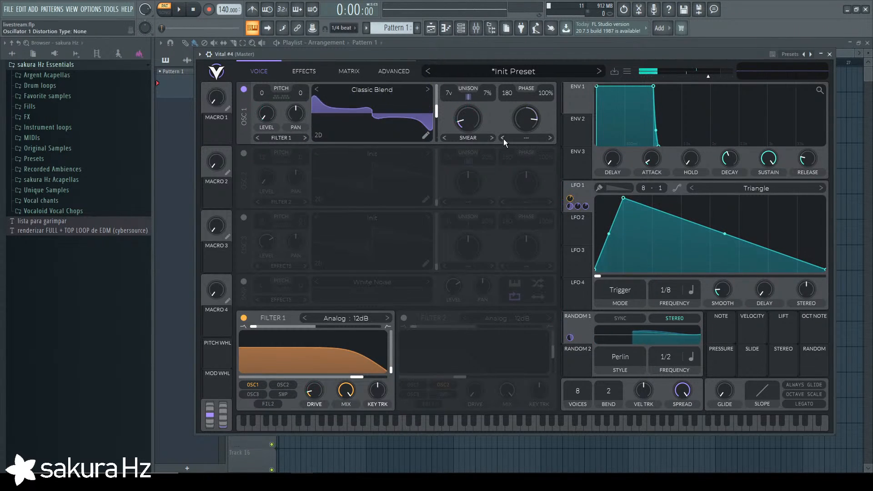
Try the Squeeze distortion on oscillator 1, and settle on Formant with its amount modulated by LFO 1.
{"action": "left_click", "coordinate": [528, 137]}
{"action": "left_click", "coordinate": [525, 212]}
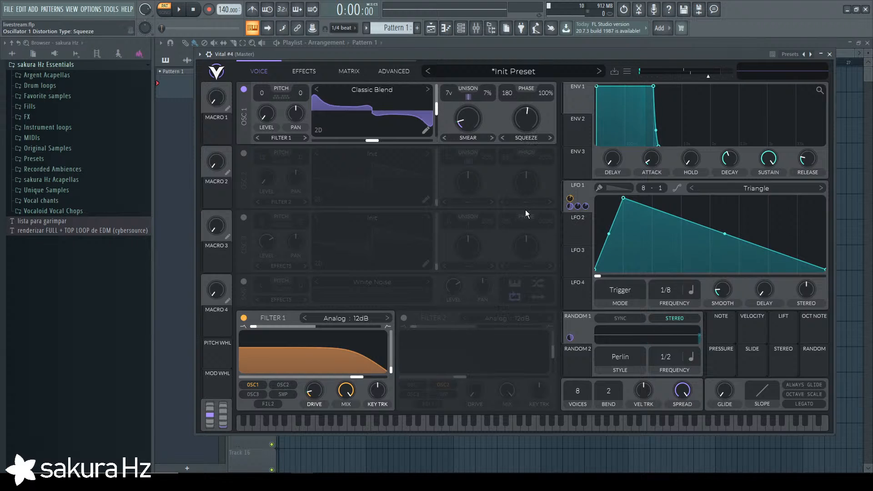
{"action": "mouse_move", "coordinate": [517, 124]}
{"action": "left_mouse_down"}
{"action": "mouse_move", "coordinate": [526, 113]}
{"action": "mouse_move", "coordinate": [527, 132]}
{"action": "mouse_move", "coordinate": [531, 125]}
{"action": "left_mouse_up"}
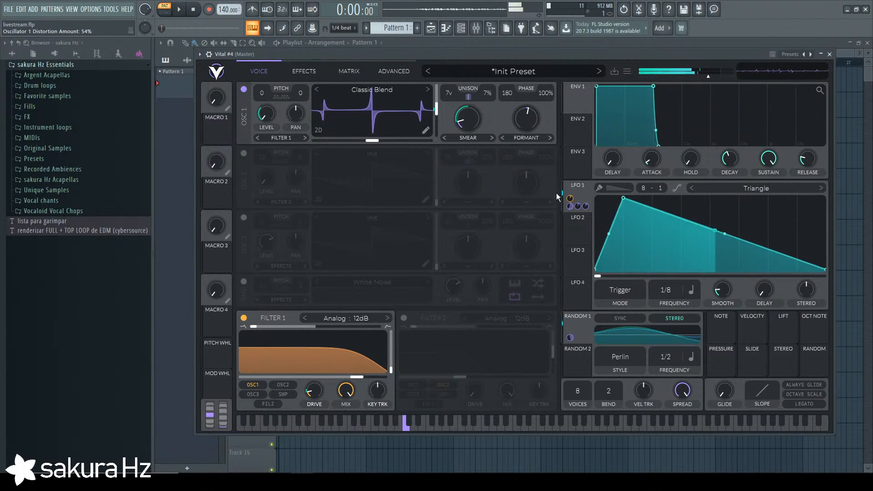
{"action": "left_click_drag", "start_coordinate": [572, 186], "coordinate": [529, 151]}
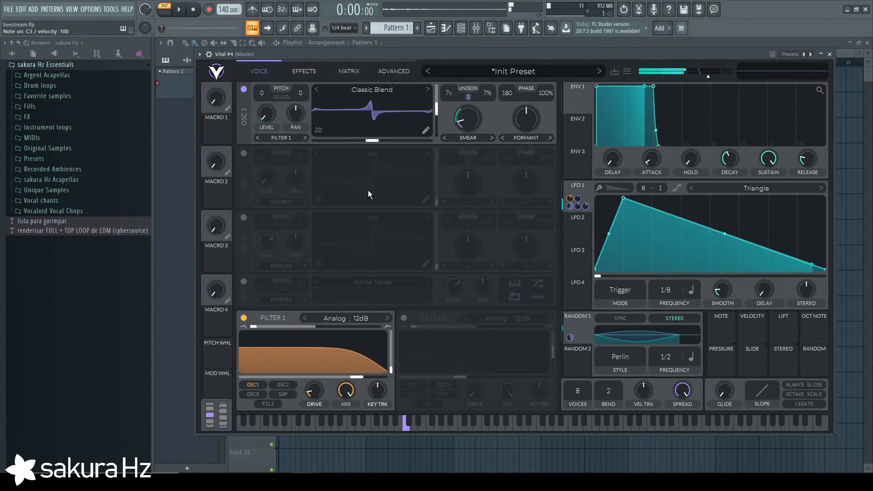
Enable the Multiband compressor effect and set the typing keyboard's base note to C3.
{"action": "left_click", "coordinate": [313, 69]}
{"action": "left_click", "coordinate": [244, 126]}
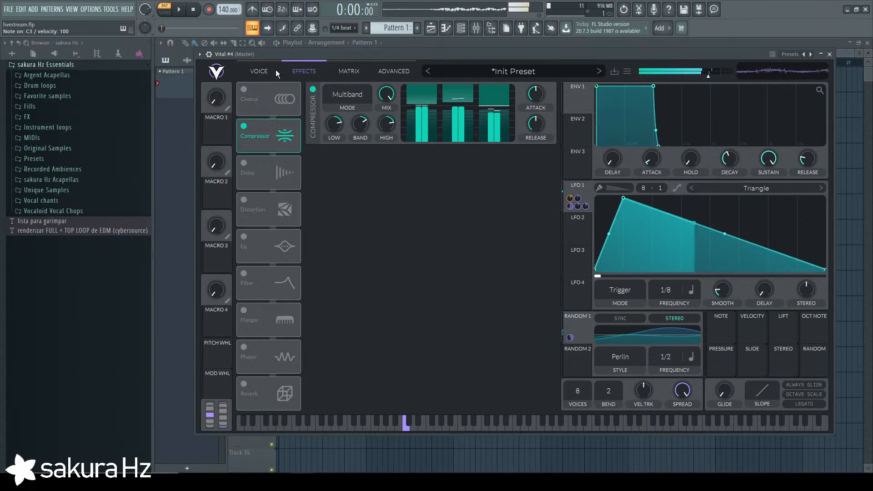
{"action": "right_click", "coordinate": [251, 28]}
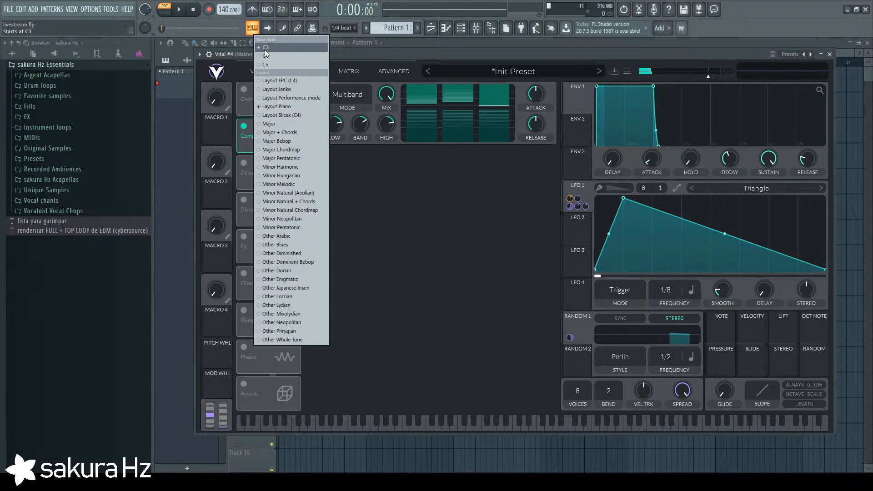
{"action": "left_click", "coordinate": [264, 50]}
Raise oscillator 1's unison voices to 16 while auditioning the sound.
{"action": "left_click", "coordinate": [258, 71]}
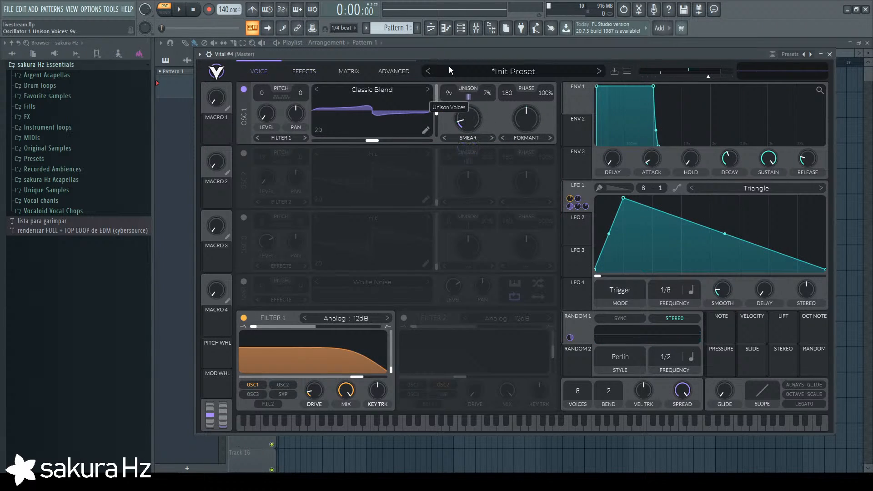
{"action": "key", "text": "z"}
{"action": "left_click_drag", "start_coordinate": [449, 92], "coordinate": [452, 20]}
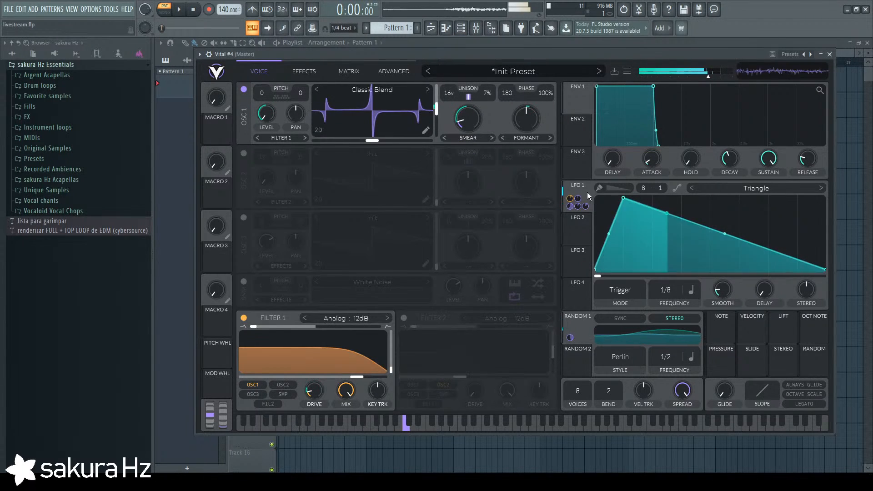
Lower LFO 1's modulation amount on oscillator 1's level to about 0.56.
{"action": "double_click", "coordinate": [805, 285]}
{"action": "key", "text": "x"}
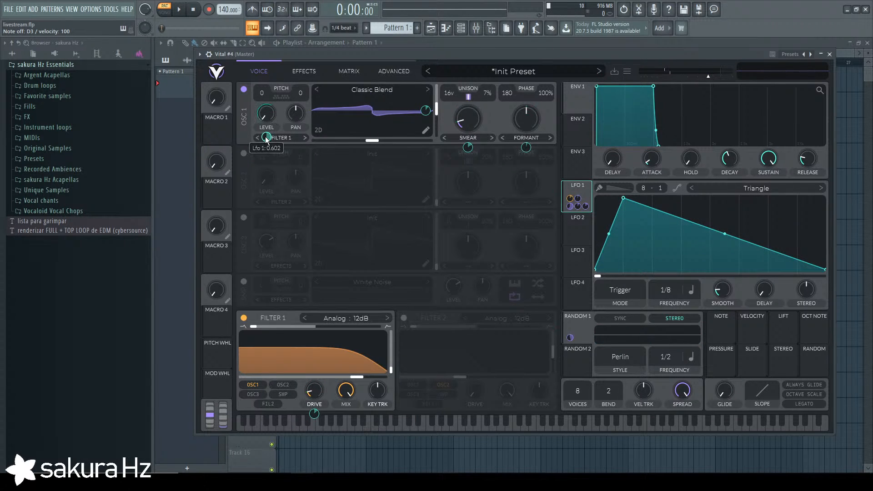
{"action": "key", "text": "z"}
{"action": "left_click_drag", "start_coordinate": [266, 138], "coordinate": [266, 141]}
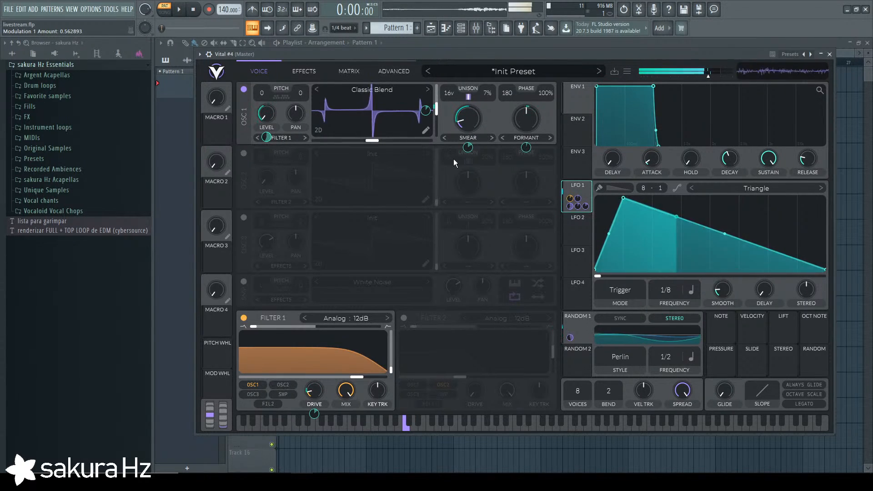
Solo the sampler by enabling it and switching off oscillator 1, and modulate the sampler's level with LFO 1 at 0.55.
{"action": "left_click", "coordinate": [244, 281]}
{"action": "left_click", "coordinate": [244, 89]}
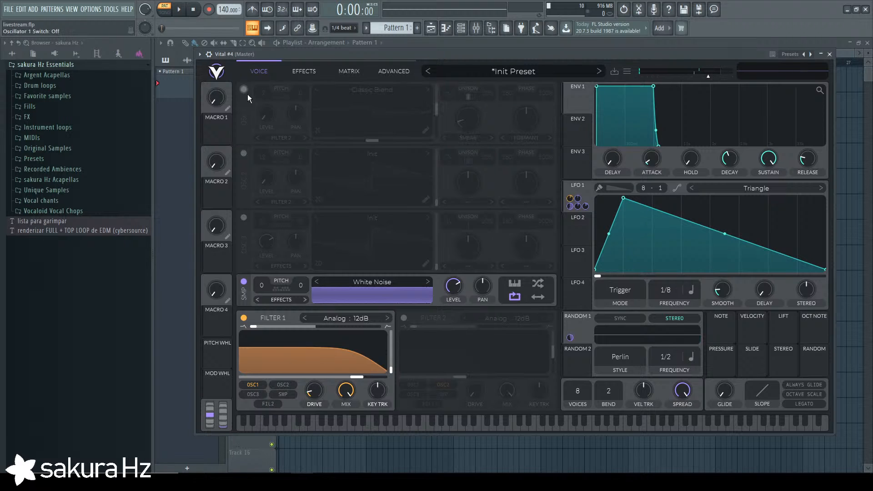
{"action": "key", "text": "z"}
{"action": "left_click_drag", "start_coordinate": [584, 210], "coordinate": [454, 289]}
{"action": "key", "text": "z"}
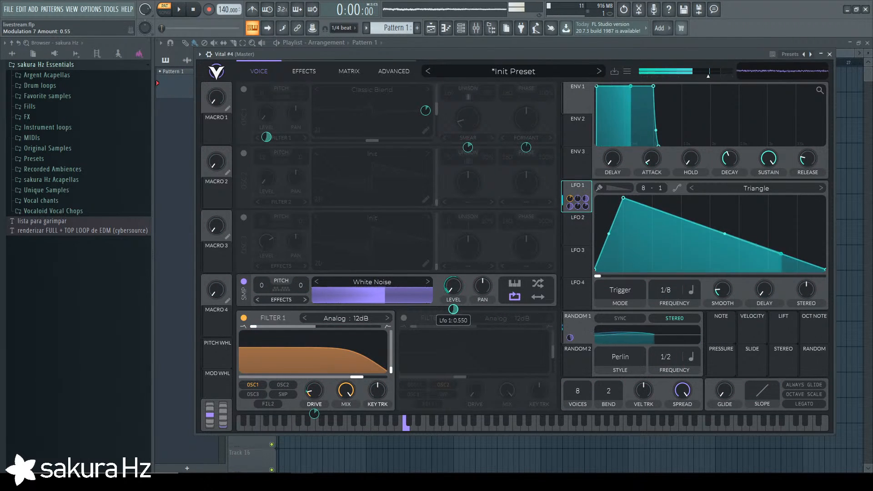
Audition the River and Brown Noise samples in the sampler.
{"action": "left_click", "coordinate": [404, 283]}
{"action": "left_click", "coordinate": [578, 353]}
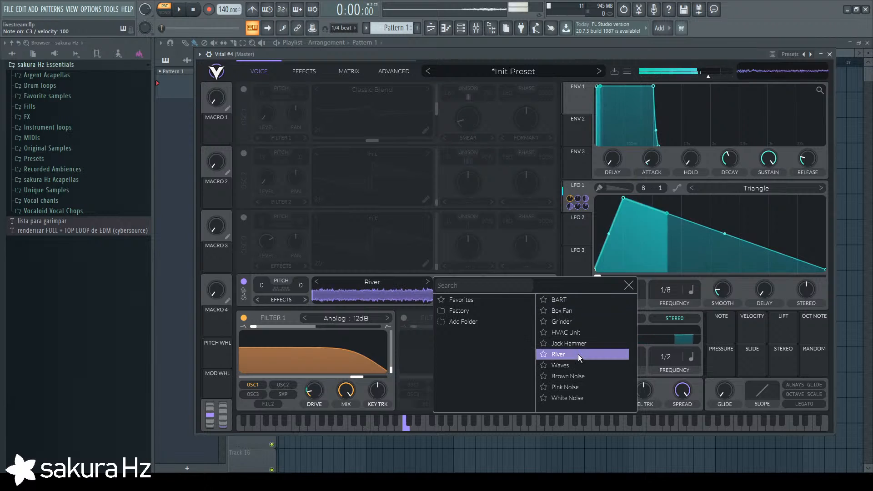
{"action": "left_click", "coordinate": [411, 282]}
{"action": "left_click", "coordinate": [422, 282]}
{"action": "left_click", "coordinate": [427, 281]}
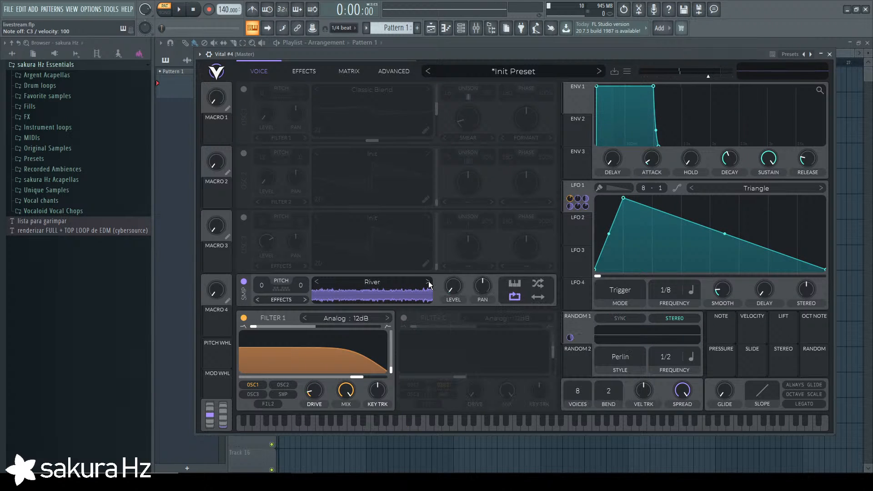
{"action": "left_click", "coordinate": [428, 282]}
{"action": "key", "text": "z"}
{"action": "left_click", "coordinate": [428, 282]}
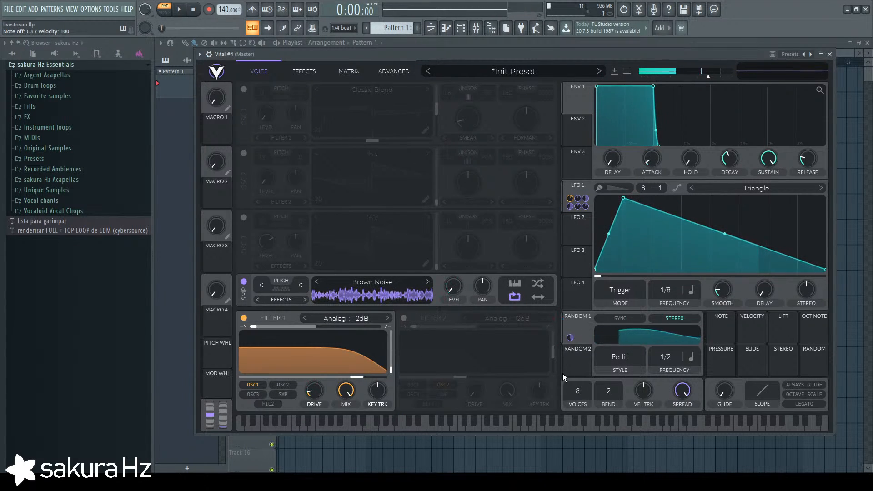
Route the sampler to Filter 2, enable Filter 2 and switch off Filter 1.
{"action": "left_click", "coordinate": [296, 299]}
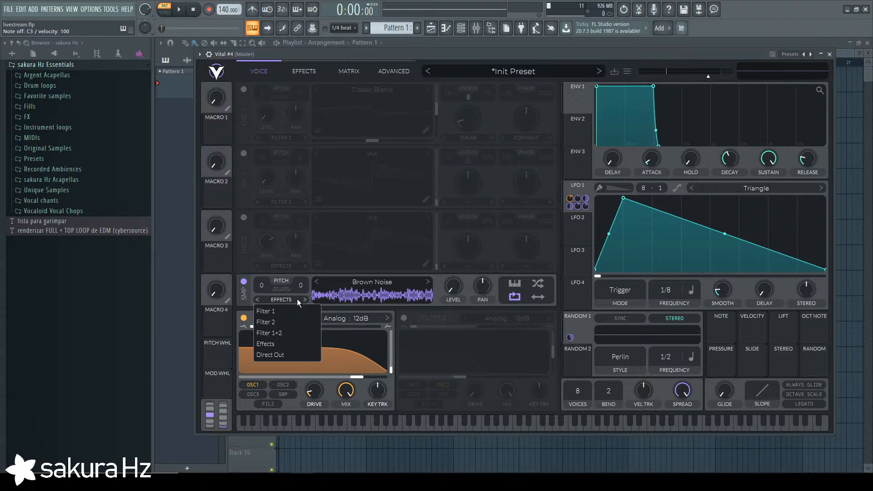
{"action": "left_click", "coordinate": [300, 324]}
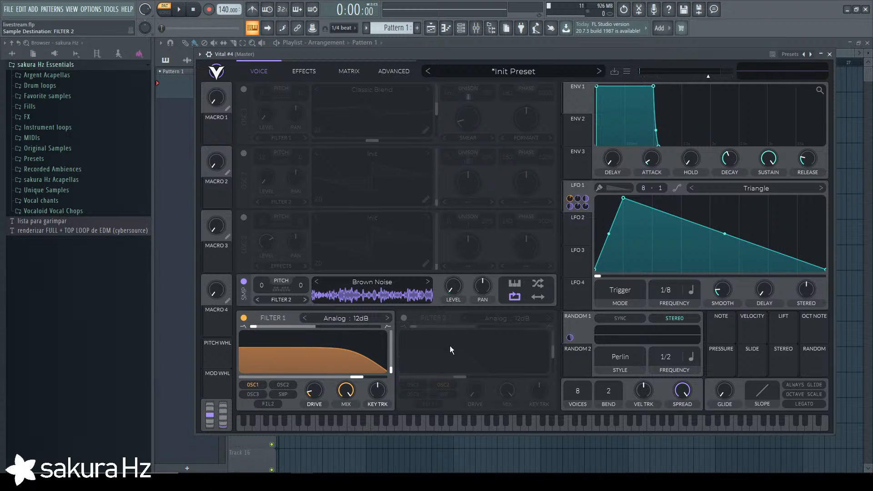
{"action": "left_click", "coordinate": [403, 318]}
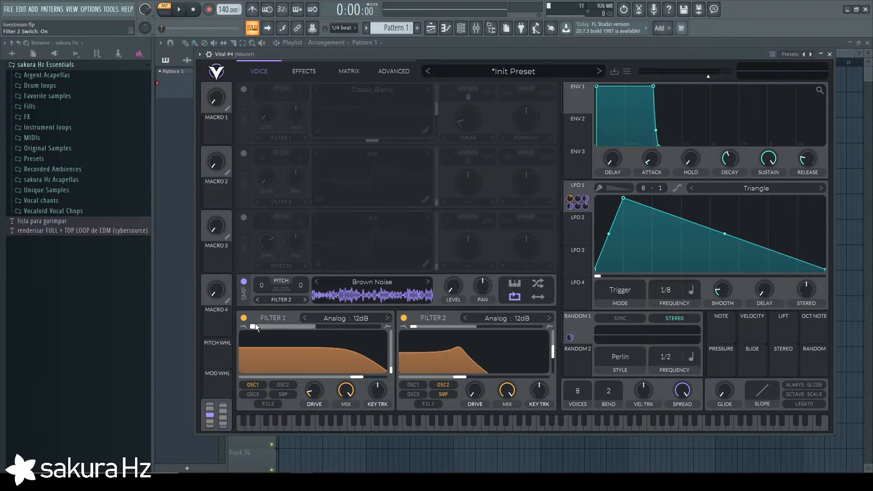
{"action": "left_click", "coordinate": [243, 318]}
Raise Filter 2's key tracking and try the Formant filter type with the AOIE style.
{"action": "left_click", "coordinate": [525, 317]}
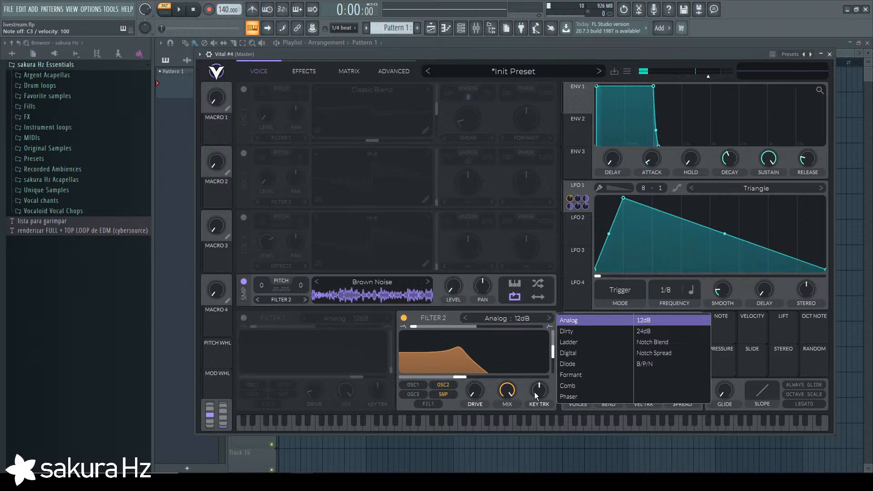
{"action": "left_click_drag", "start_coordinate": [536, 393], "coordinate": [531, 301]}
{"action": "left_click", "coordinate": [519, 318]}
{"action": "left_click", "coordinate": [573, 374]}
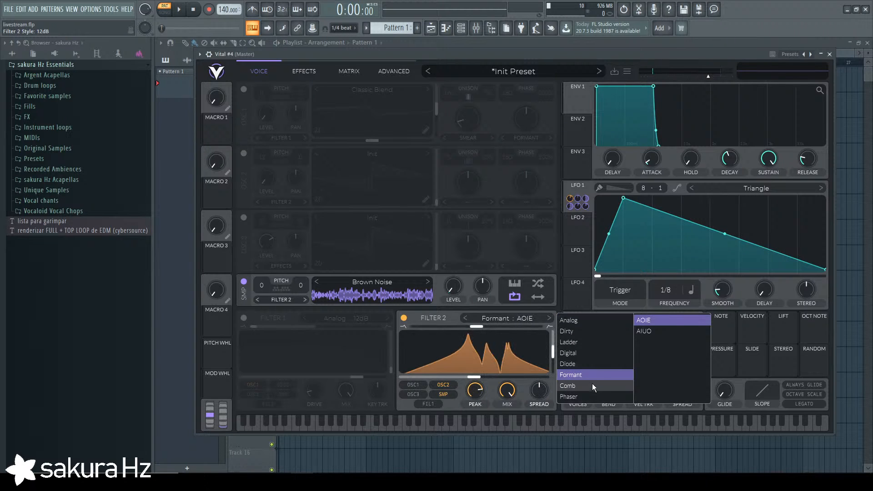
Set Filter 2 to the Comb type with the Low High Flange- style and push its blend to maximum.
{"action": "left_click", "coordinate": [591, 385]}
{"action": "left_click", "coordinate": [681, 364]}
{"action": "left_click", "coordinate": [679, 353]}
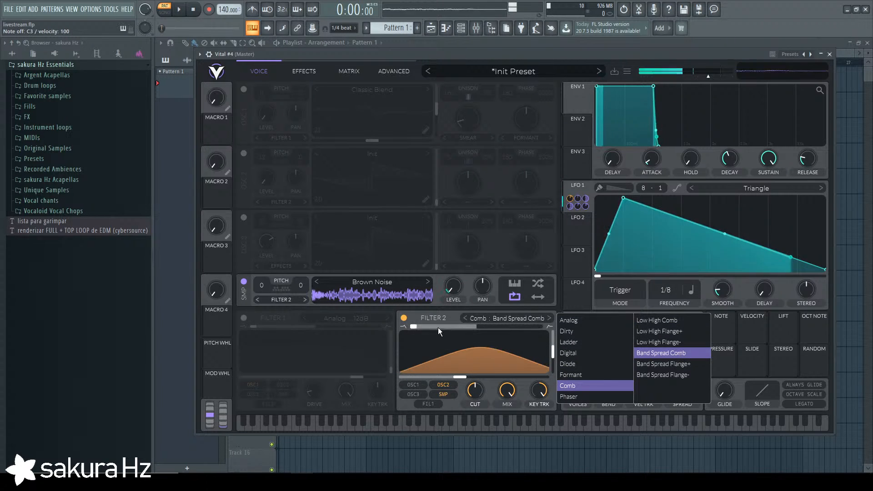
{"action": "left_click_drag", "start_coordinate": [438, 327], "coordinate": [676, 327]}
{"action": "left_click", "coordinate": [465, 317]}
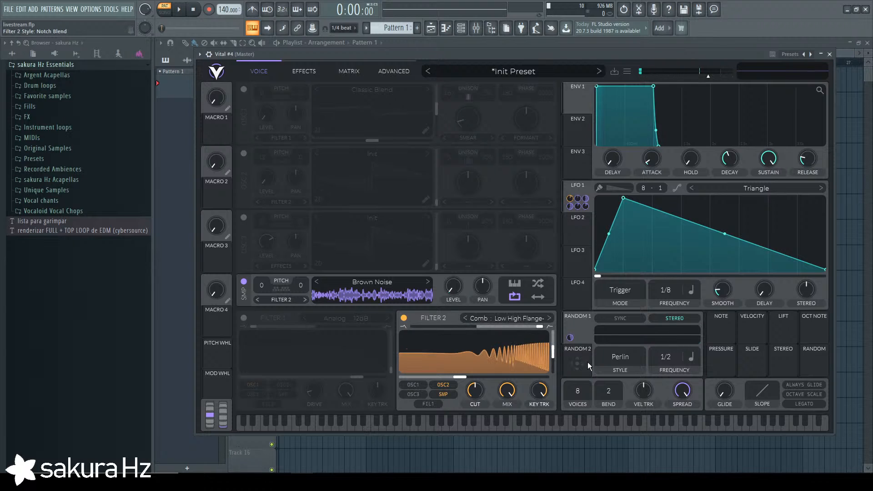
Load the Pink Noise sample into the sampler and audition it.
{"action": "left_click", "coordinate": [386, 286]}
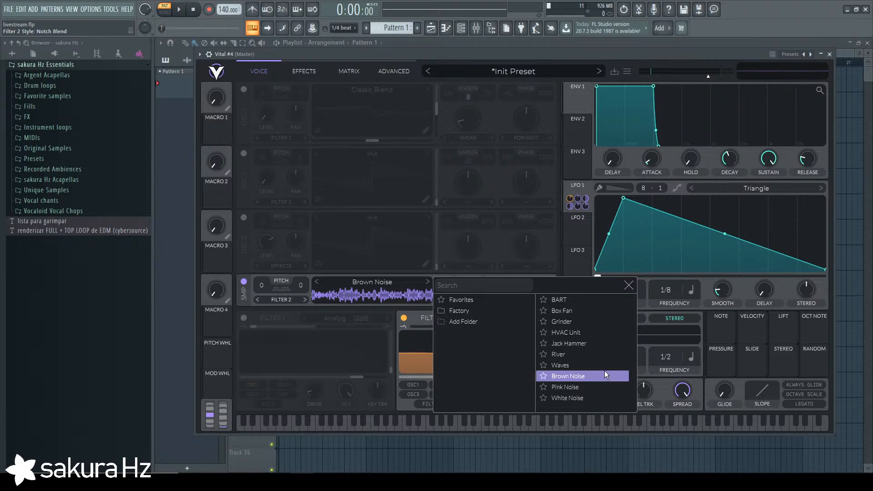
{"action": "left_click", "coordinate": [596, 386]}
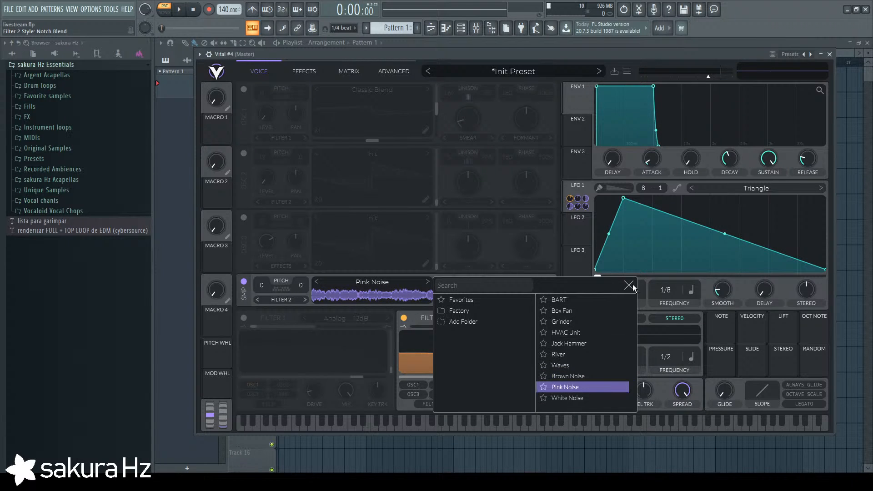
{"action": "key", "text": "z"}
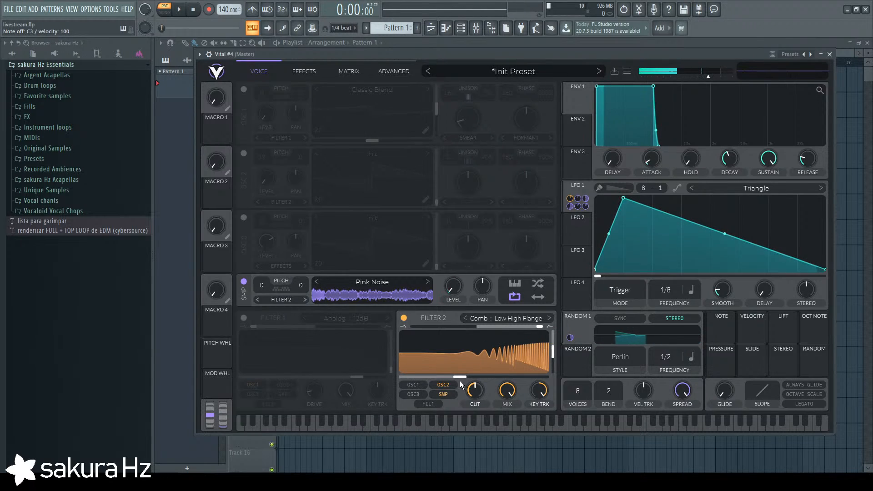
Switch Filter 2 to Low High Flange+ with maximum resonance, and try a cutoff of about 62.5 Hz before resetting it.
{"action": "key", "text": "z"}
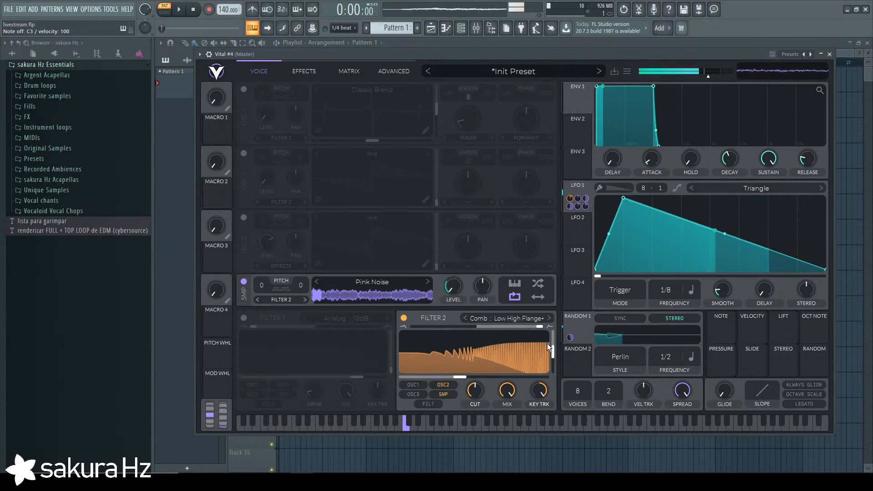
{"action": "key", "text": "z"}
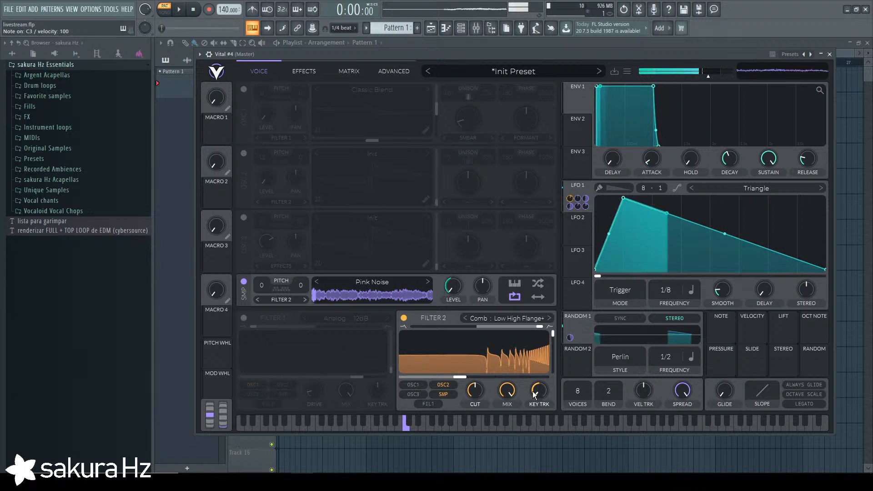
{"action": "left_click_drag", "start_coordinate": [458, 376], "coordinate": [419, 377]}
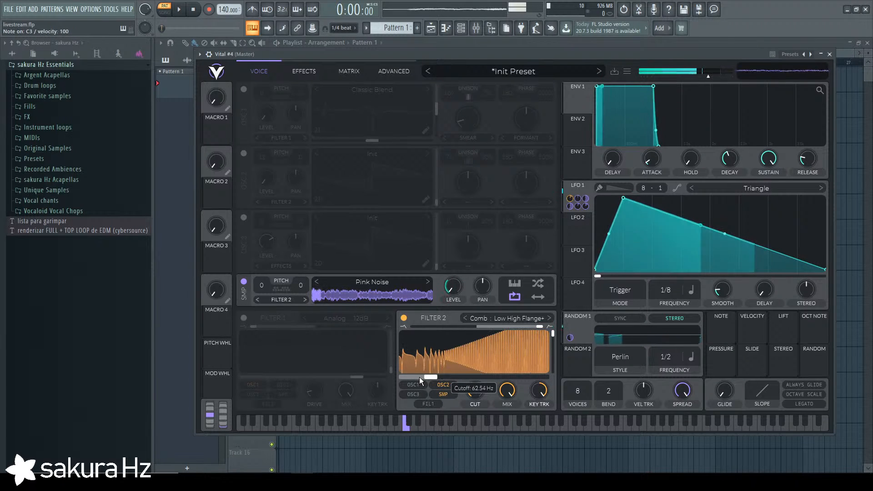
{"action": "double_click", "coordinate": [419, 377]}
Set Filter 2's blend to about 1.549 and briefly switch oscillator 1 on and off to compare.
{"action": "left_click", "coordinate": [525, 320]}
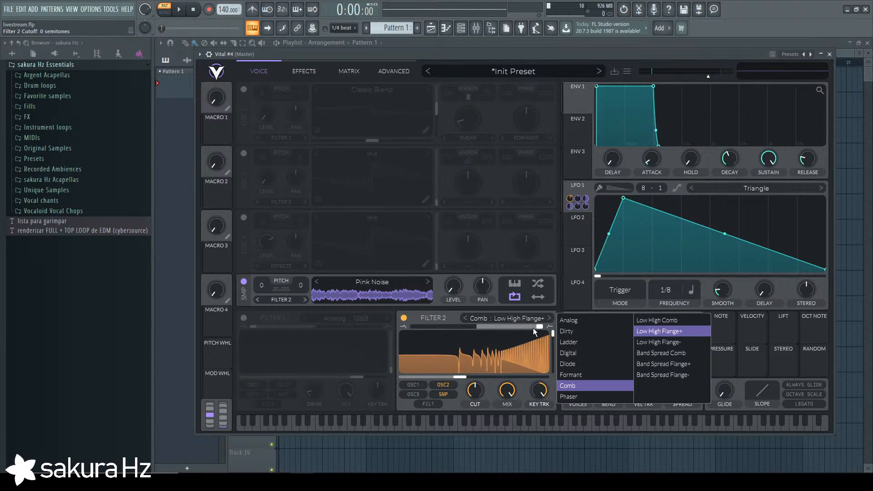
{"action": "left_click_drag", "start_coordinate": [533, 328], "coordinate": [505, 330]}
{"action": "key", "text": "z"}
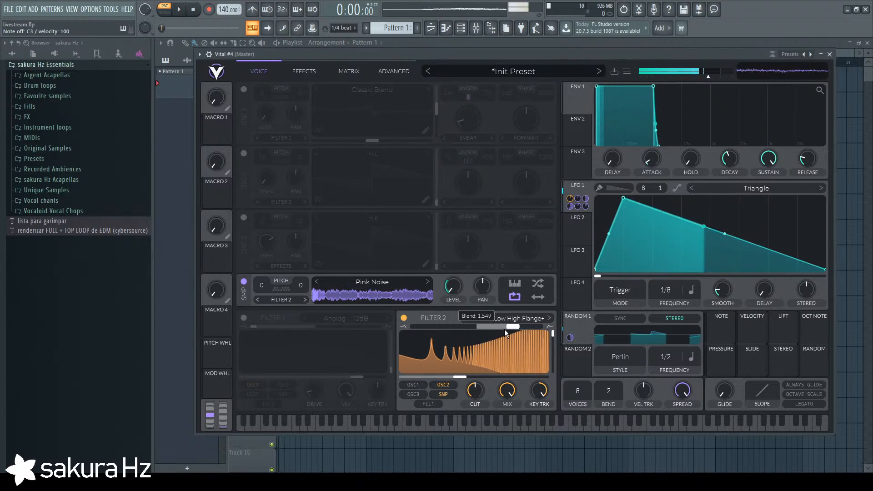
{"action": "left_click", "coordinate": [243, 90]}
{"action": "left_click", "coordinate": [243, 90]}
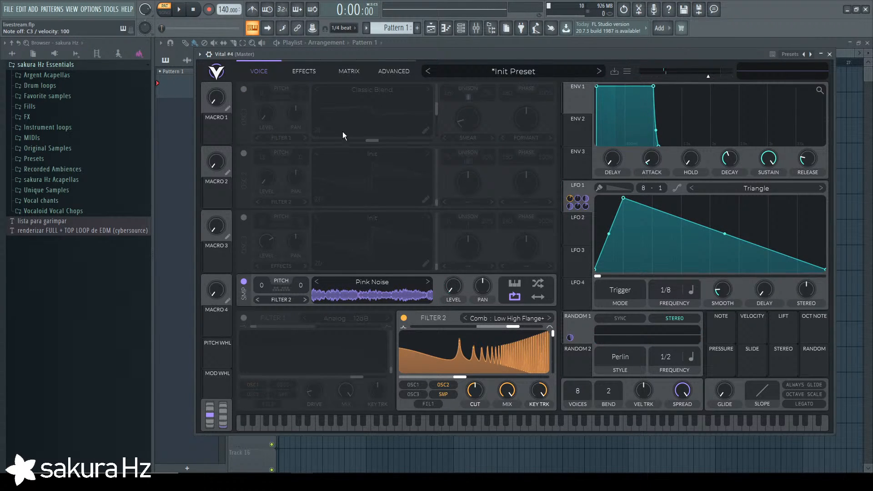
Assign LFO 1 to Filter 2's mix, lower the base mix to minimum, and audition the sound.
{"action": "mouse_move", "coordinate": [580, 189]}
{"action": "key", "text": "z"}
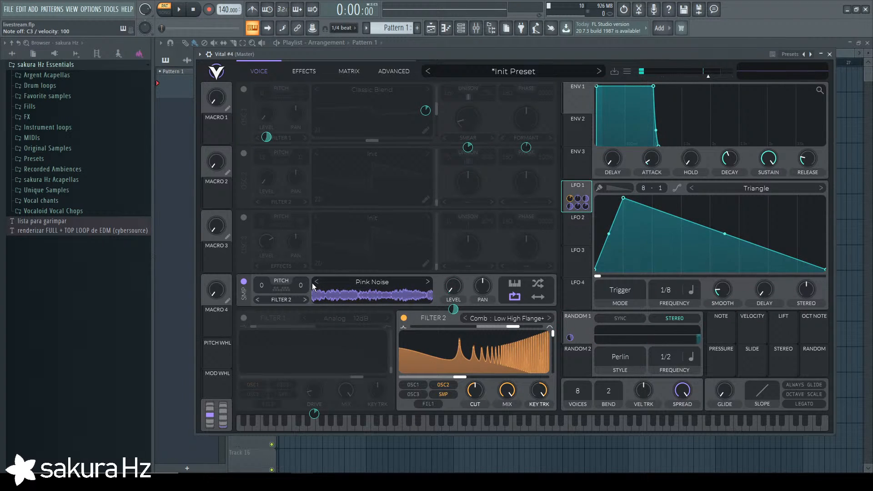
{"action": "left_click", "coordinate": [429, 283]}
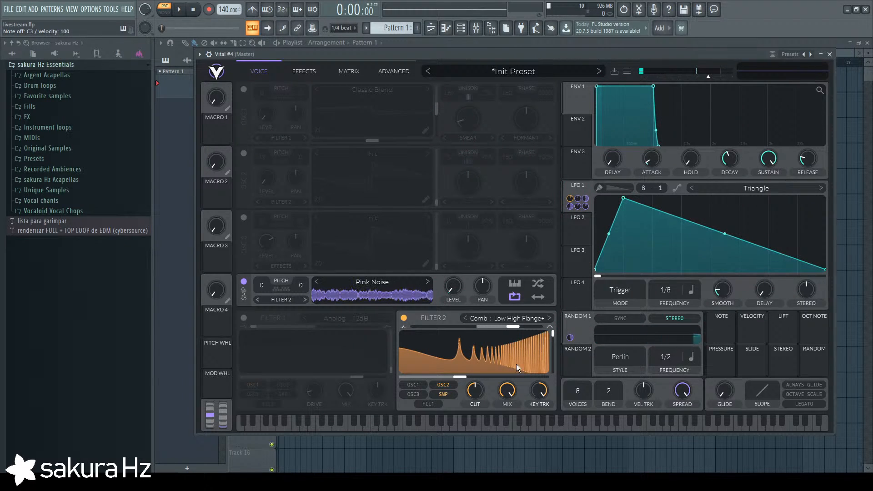
{"action": "left_click_drag", "start_coordinate": [573, 192], "coordinate": [507, 390]}
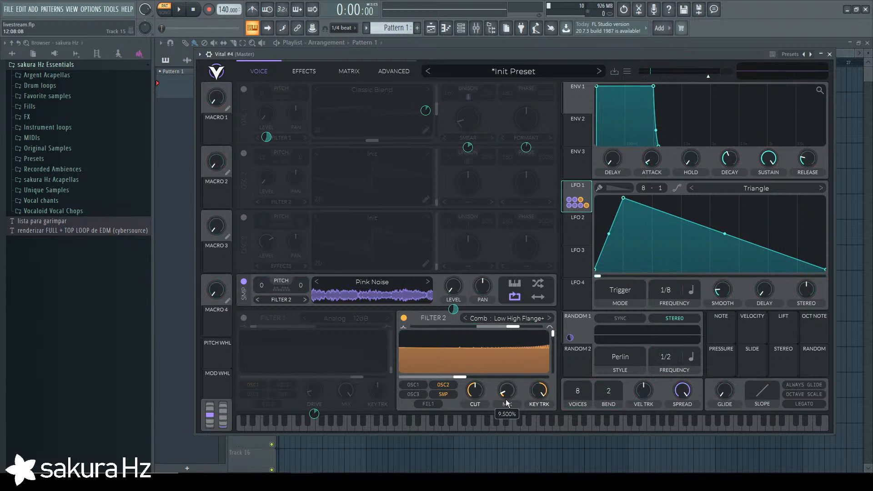
{"action": "key", "text": "z"}
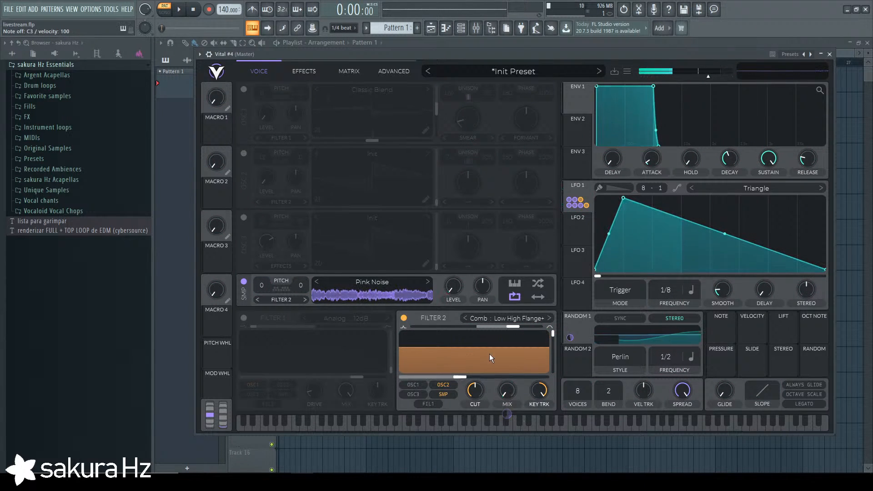
Switch Filter 2 to the Band Spread Comb style, raise its blend to nearly maximum, and audition it.
{"action": "left_click_drag", "start_coordinate": [510, 326], "coordinate": [500, 326]}
{"action": "left_click", "coordinate": [510, 318]}
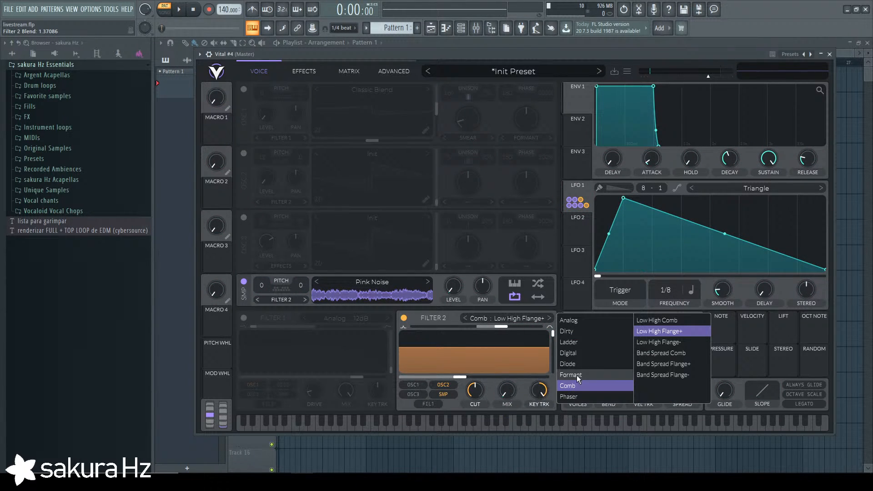
{"action": "left_click", "coordinate": [676, 352]}
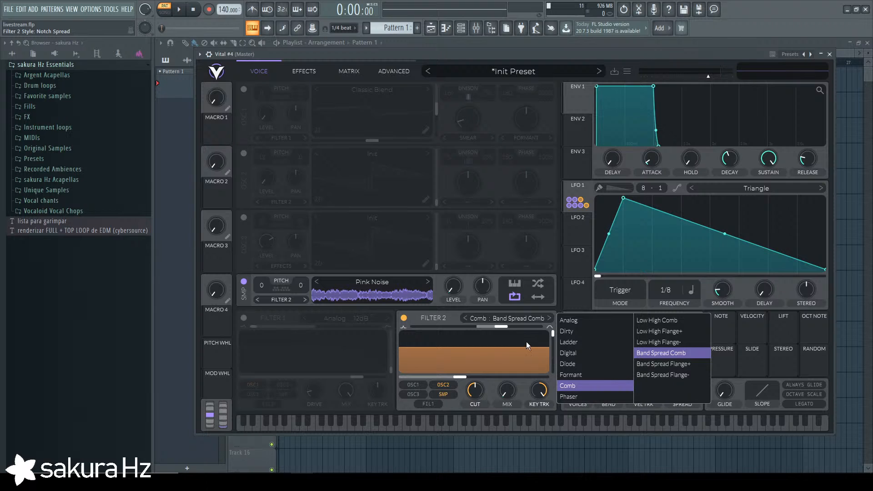
{"action": "left_click_drag", "start_coordinate": [503, 326], "coordinate": [529, 326]}
{"action": "key", "text": "z"}
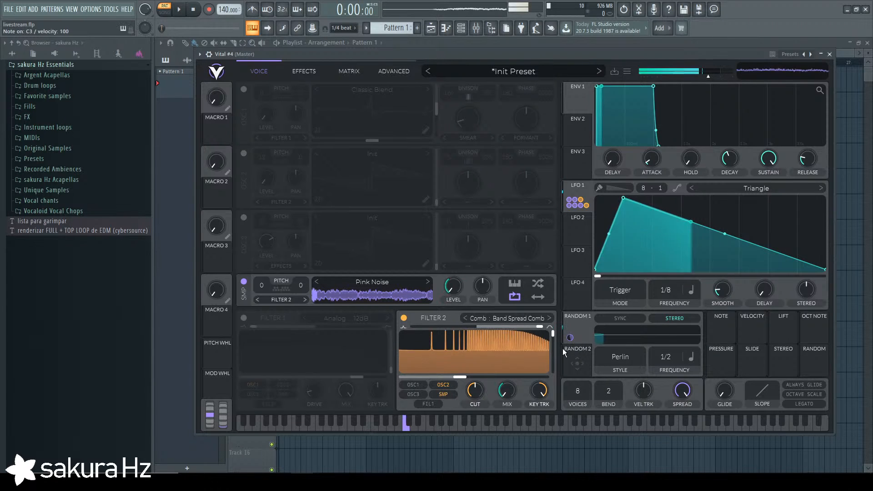
Set Filter 2's base mix to about halfway and audition several different notes.
{"action": "double_click", "coordinate": [509, 394]}
{"action": "key", "text": "z"}
{"action": "left_click_drag", "start_coordinate": [509, 394], "coordinate": [508, 439]}
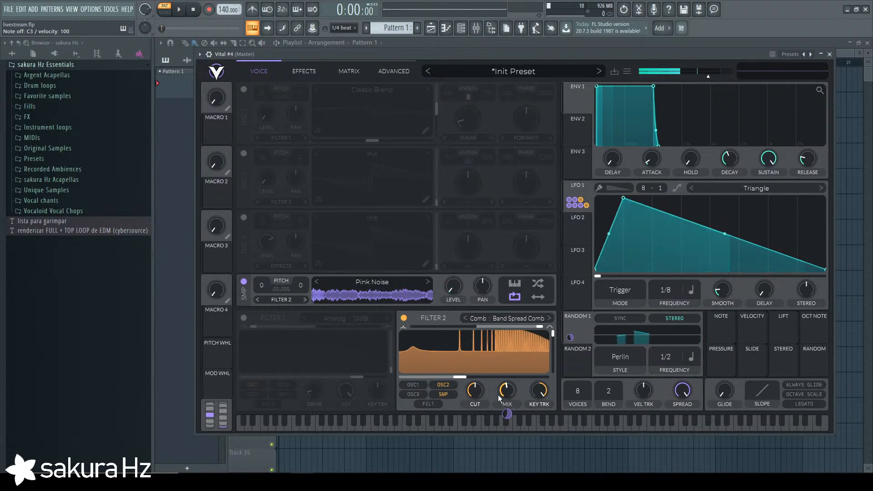
{"action": "left_click", "coordinate": [441, 428]}
{"action": "left_click", "coordinate": [345, 428]}
{"action": "left_click", "coordinate": [402, 427]}
{"action": "left_click", "coordinate": [432, 429]}
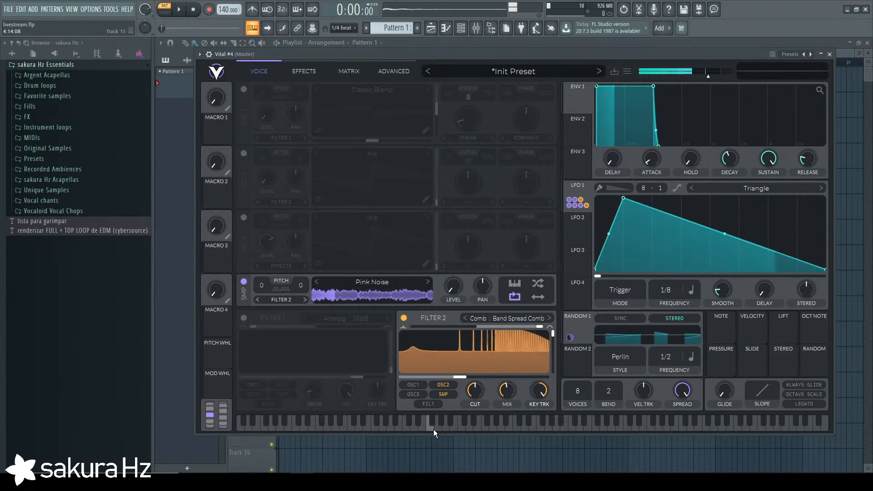
Turn off the Pink Noise sampler, enable oscillator 1, and audition it alone.
{"action": "left_click", "coordinate": [244, 282]}
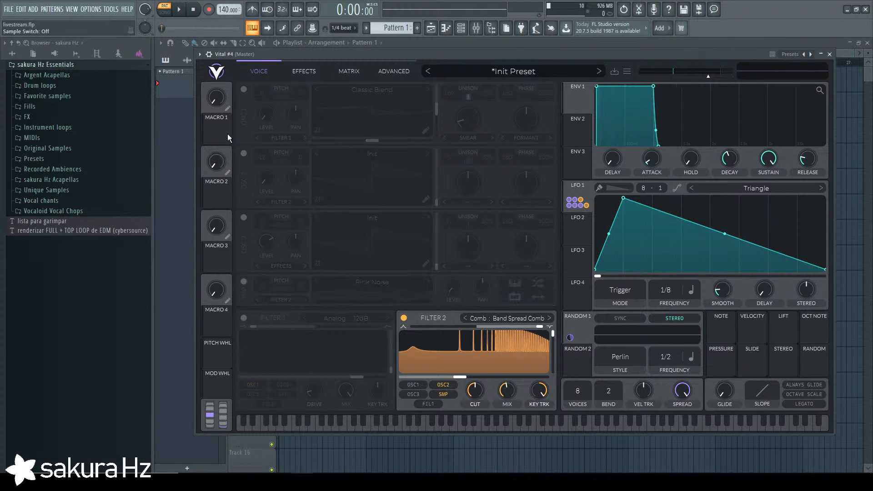
{"action": "left_click", "coordinate": [244, 89]}
{"action": "key", "text": "z"}
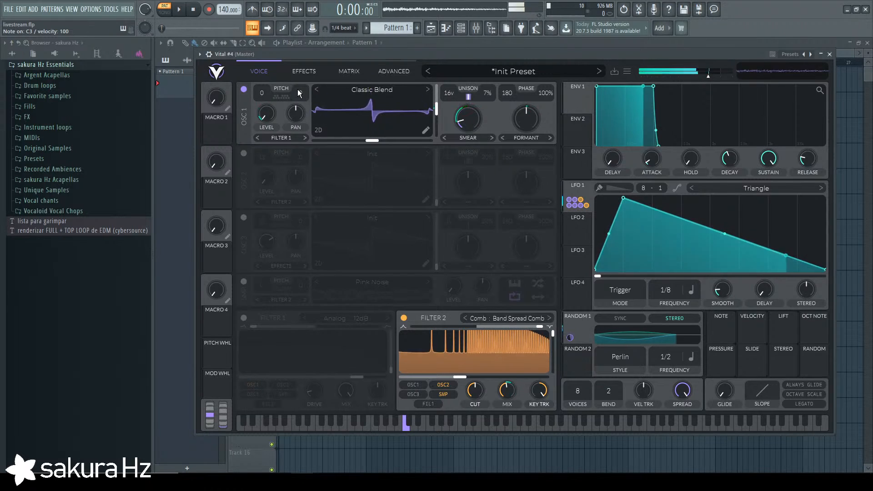
Lower oscillator 1's unison table spread and try a raised spectral spread before resetting it.
{"action": "left_click", "coordinate": [388, 72]}
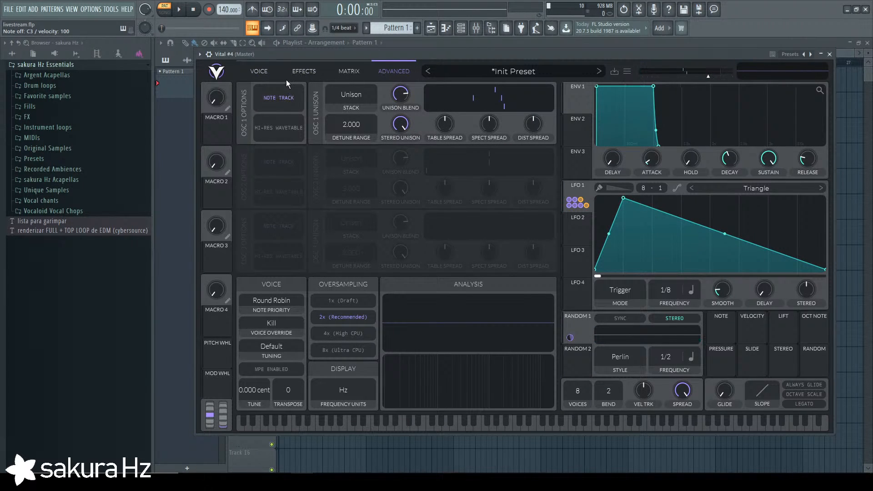
{"action": "left_click", "coordinate": [259, 72]}
{"action": "left_click", "coordinate": [303, 71]}
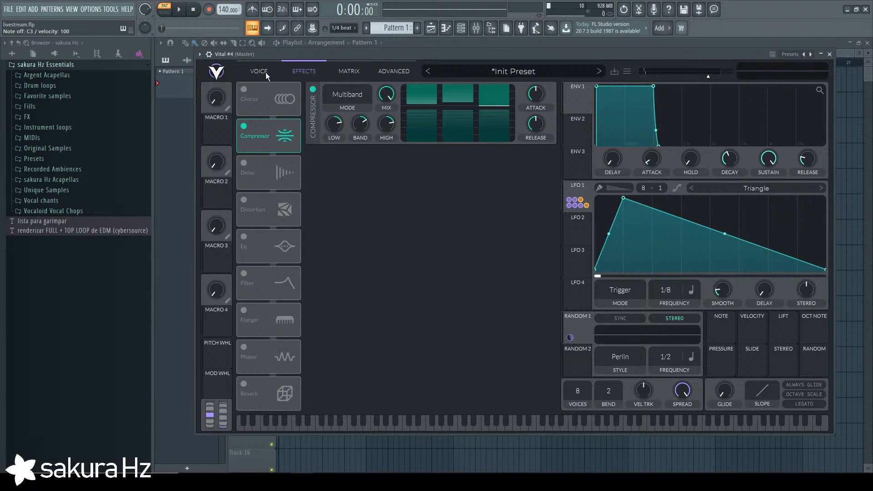
{"action": "left_click", "coordinate": [266, 72]}
{"action": "left_click", "coordinate": [394, 71]}
{"action": "key", "text": "z"}
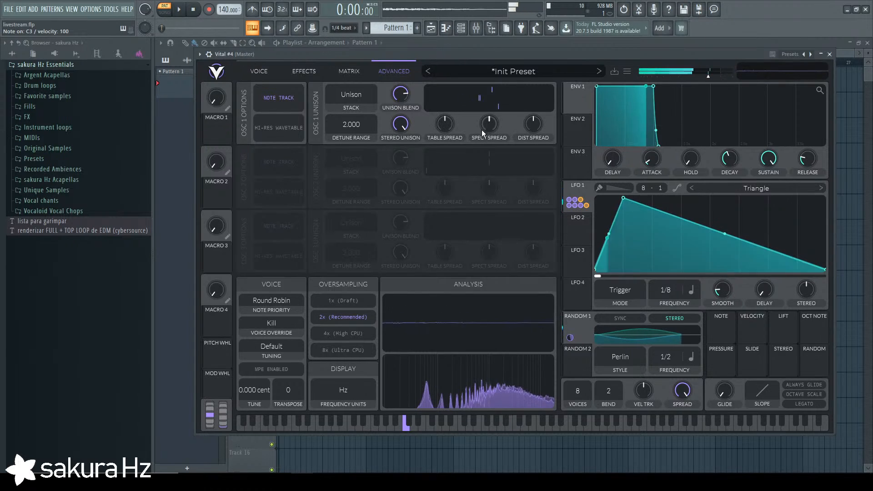
{"action": "left_click_drag", "start_coordinate": [444, 124], "coordinate": [484, 119]}
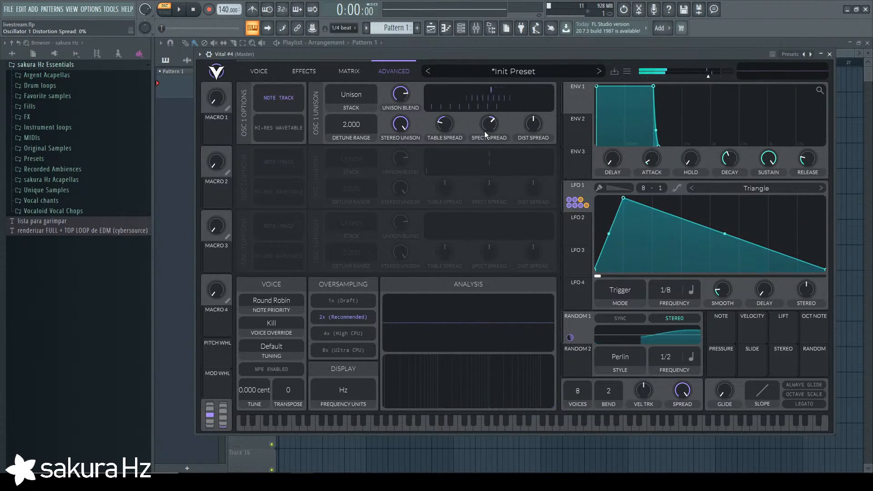
{"action": "double_click", "coordinate": [484, 129]}
Close the current synth window and add another Vital channel to the channel rack.
{"action": "left_click", "coordinate": [830, 54]}
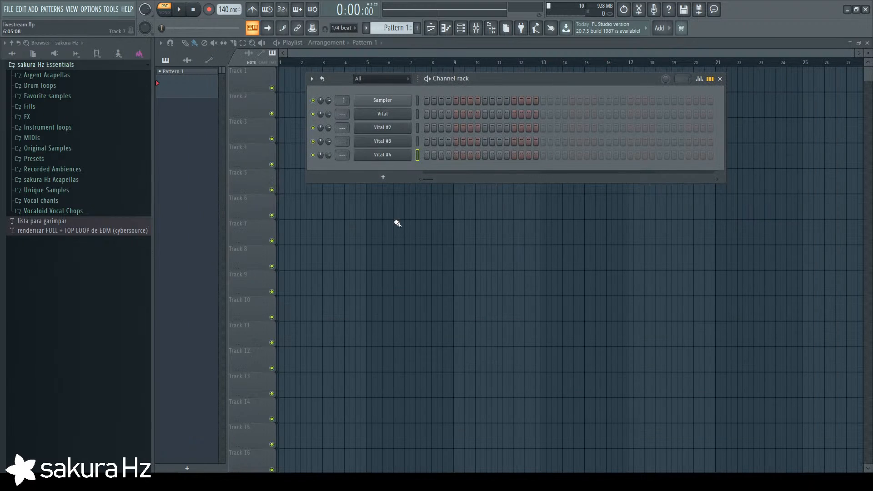
{"action": "left_click", "coordinate": [382, 177]}
{"action": "left_click", "coordinate": [431, 234]}
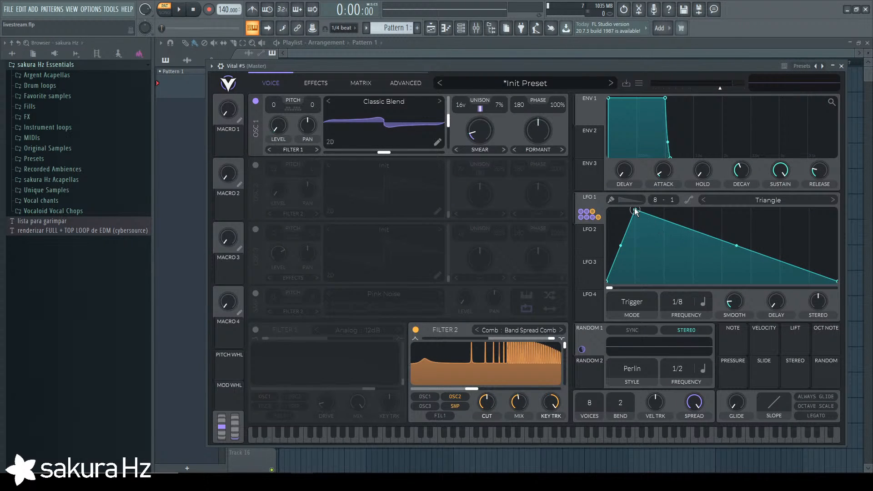
Try reshaping LFO 1 into a curved rise peaking at its end, and toggle the compressor off and on to compare.
{"action": "left_click_drag", "start_coordinate": [635, 210], "coordinate": [837, 211]}
{"action": "left_click_drag", "start_coordinate": [722, 245], "coordinate": [722, 234]}
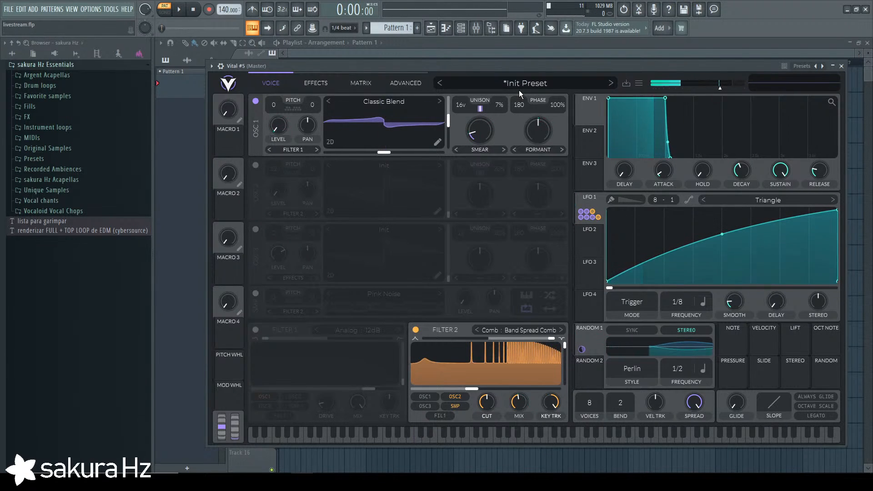
{"action": "left_click", "coordinate": [317, 86]}
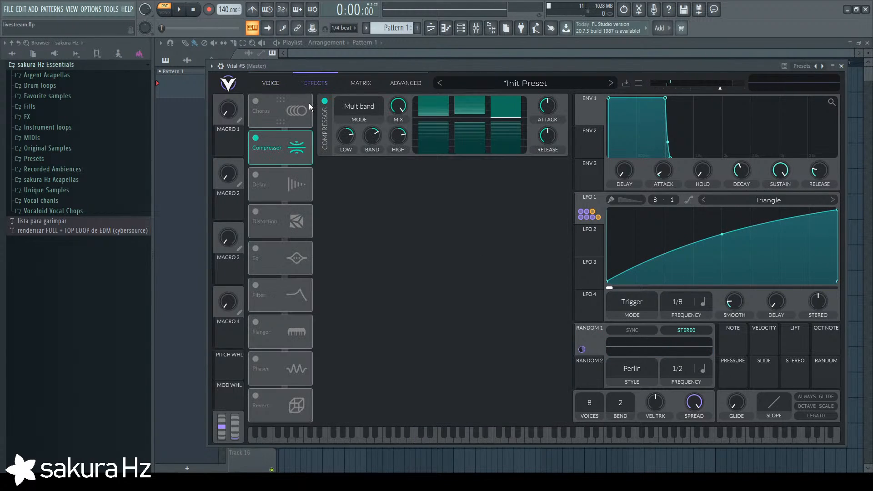
{"action": "left_click", "coordinate": [256, 138]}
{"action": "left_click", "coordinate": [255, 138]}
{"action": "left_click", "coordinate": [290, 84]}
Initialize the new Vital instance to its default preset and move its window higher on the screen.
{"action": "left_click", "coordinate": [523, 82]}
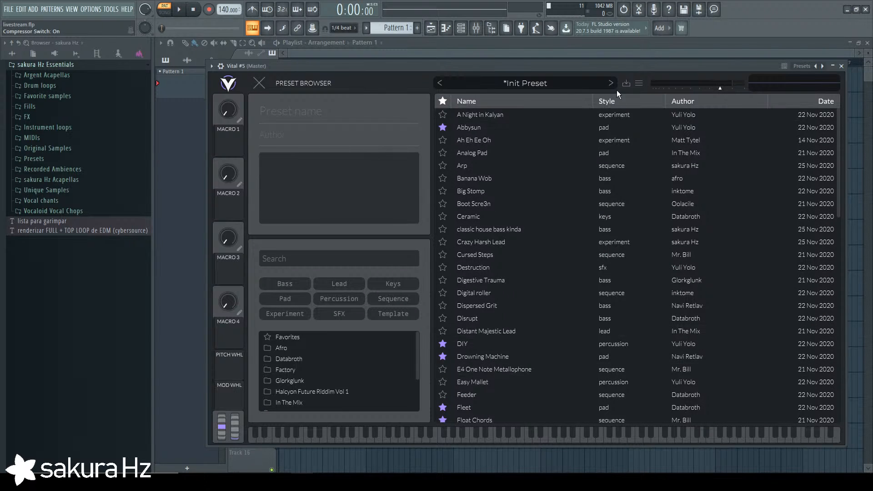
{"action": "left_click", "coordinate": [639, 83]}
{"action": "left_click", "coordinate": [664, 174]}
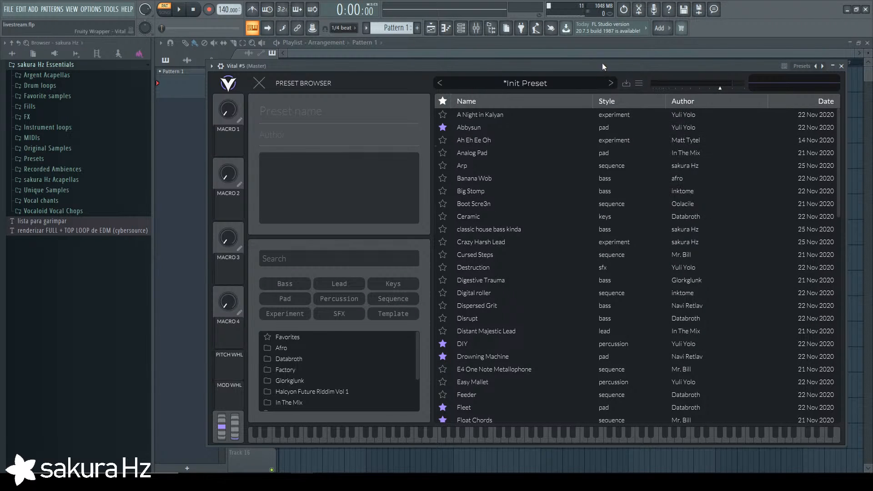
{"action": "left_click_drag", "start_coordinate": [601, 66], "coordinate": [568, 37]}
{"action": "left_click", "coordinate": [502, 54]}
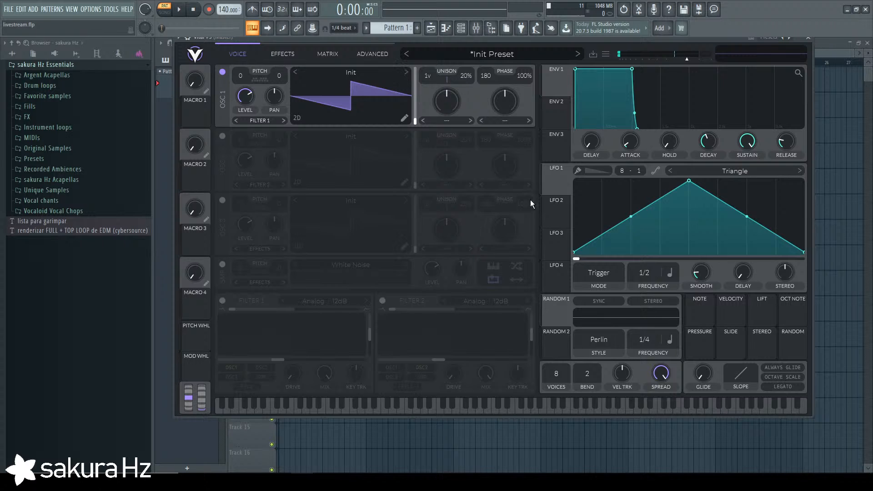
Shape LFO 1 as a curved rise peaking at its end and assign it to oscillator 1's level.
{"action": "left_click_drag", "start_coordinate": [688, 181], "coordinate": [818, 164]}
{"action": "left_click_drag", "start_coordinate": [688, 218], "coordinate": [688, 203]}
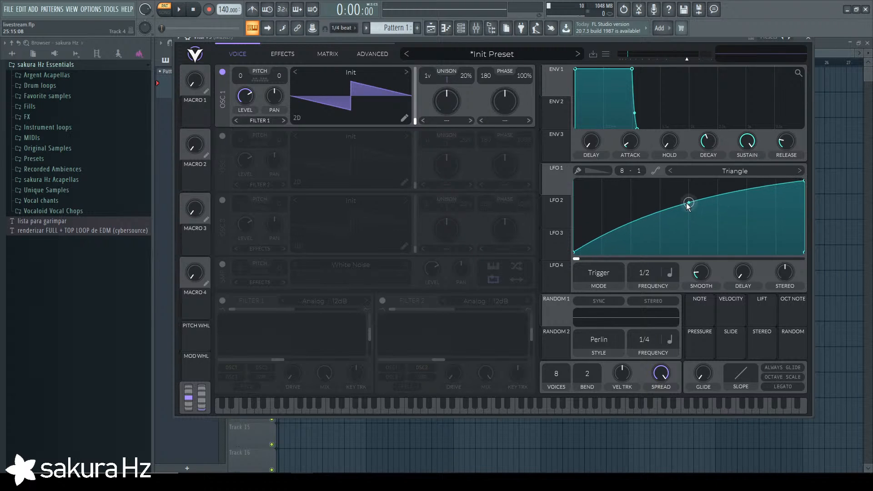
{"action": "key", "text": "z"}
{"action": "left_click_drag", "start_coordinate": [562, 190], "coordinate": [245, 97]}
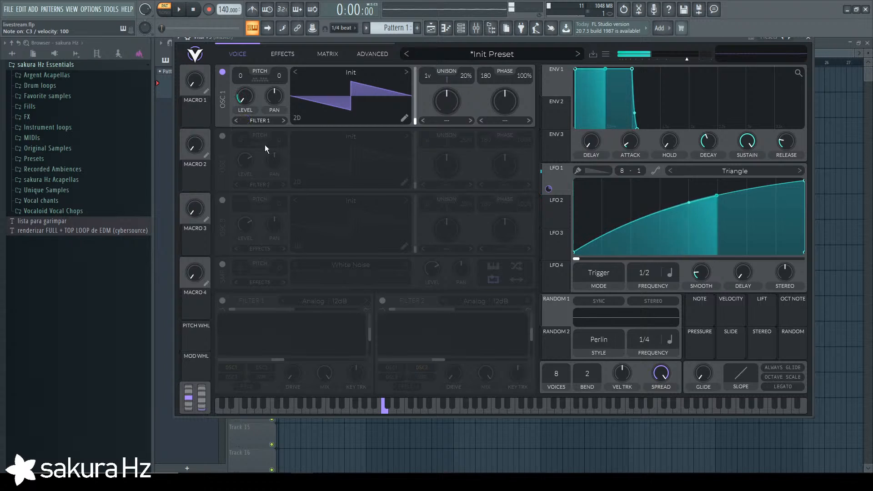
Set LFO 1's frequency to 1/4 and move its peak slightly earlier to create a short fall at the end.
{"action": "key", "text": "z"}
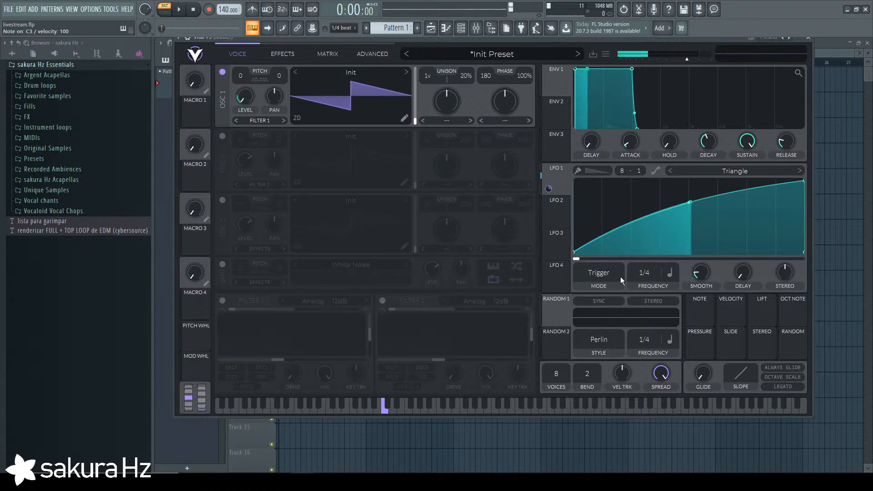
{"action": "left_click", "coordinate": [616, 275]}
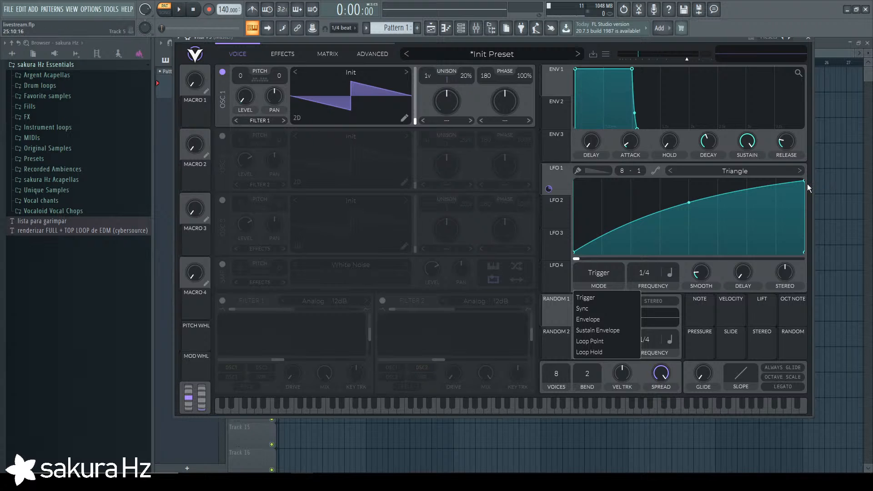
{"action": "left_click_drag", "start_coordinate": [805, 181], "coordinate": [783, 169]}
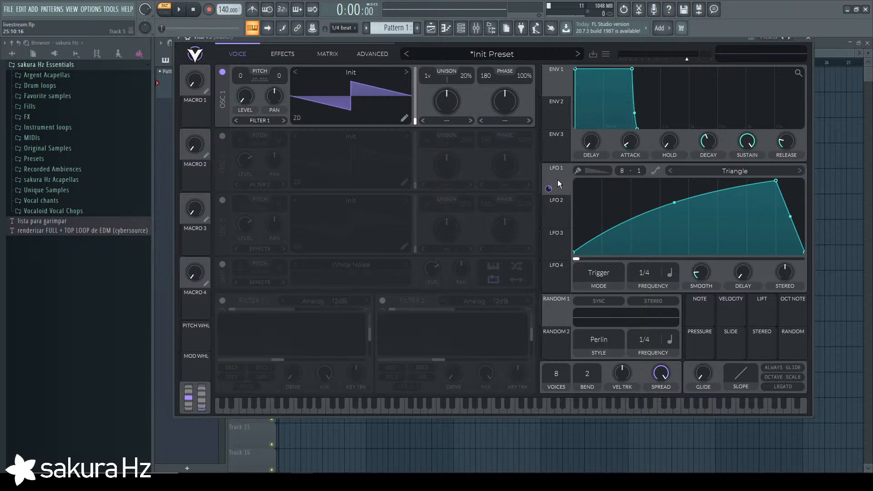
{"action": "key", "text": "z"}
Enable oscillator 2 with pitch 12 and level 0, and try FM Osc 1 distortion before returning it to None.
{"action": "left_click", "coordinate": [222, 136]}
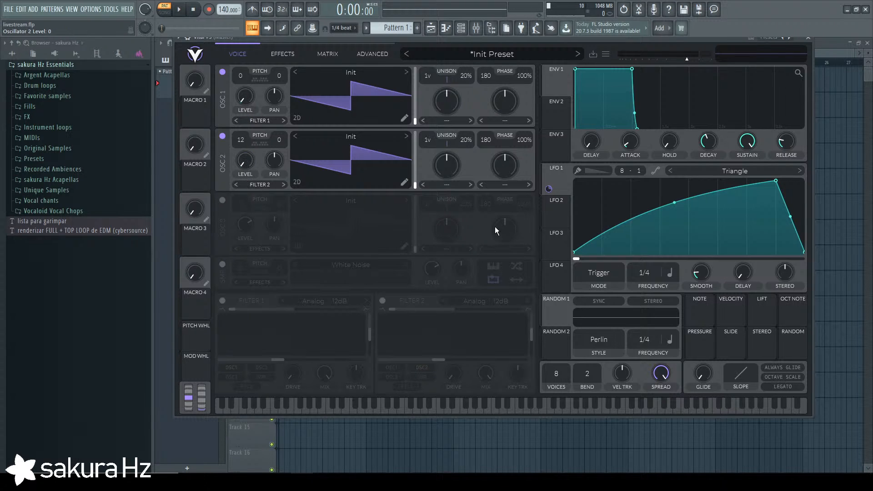
{"action": "left_click", "coordinate": [511, 185]}
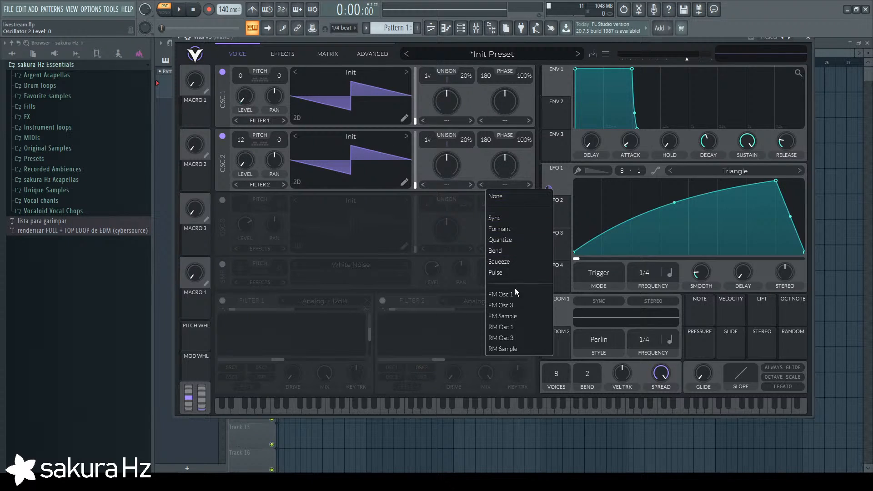
{"action": "left_click", "coordinate": [513, 295]}
{"action": "left_click", "coordinate": [508, 186]}
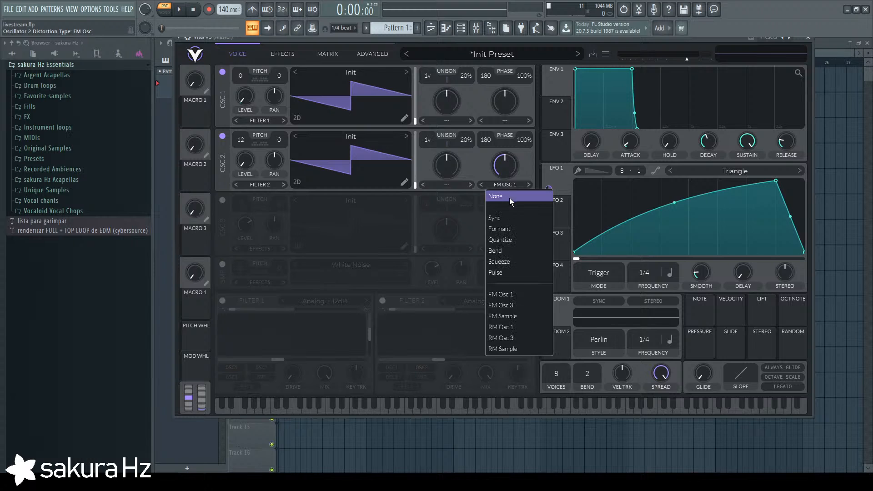
{"action": "left_click", "coordinate": [509, 198]}
Set oscillator 1's distortion type to FM Osc 2 with an amount of 31%.
{"action": "left_click", "coordinate": [506, 121]}
{"action": "left_click", "coordinate": [500, 230]}
{"action": "left_click_drag", "start_coordinate": [501, 117], "coordinate": [504, 77]}
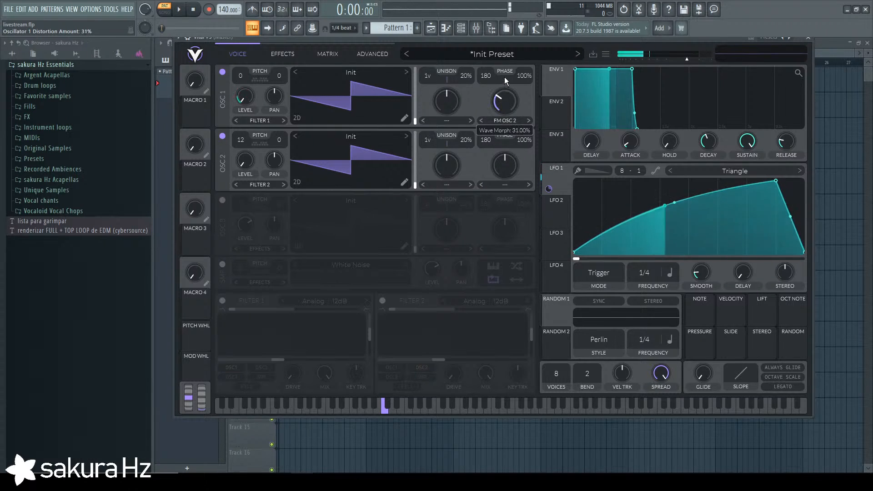
Load the Basic Shapes wavetable into oscillators 2 and 1.
{"action": "left_click", "coordinate": [334, 138]}
{"action": "left_click", "coordinate": [581, 154]}
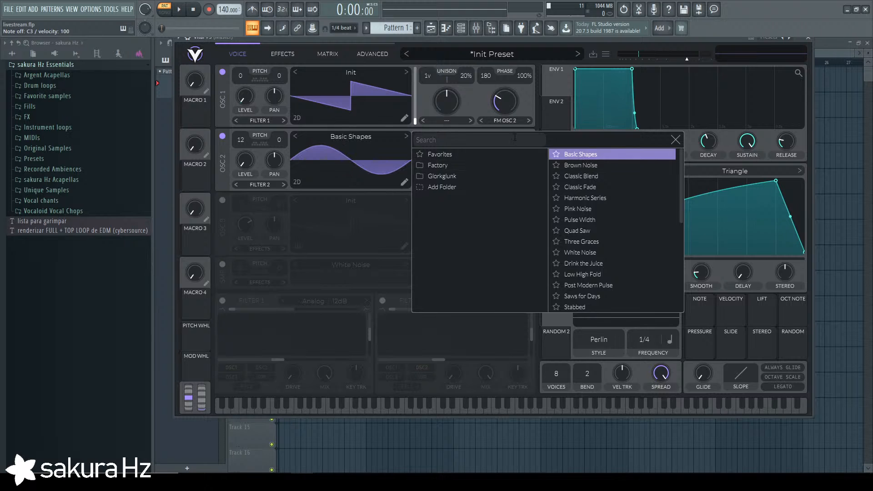
{"action": "left_click", "coordinate": [351, 73]}
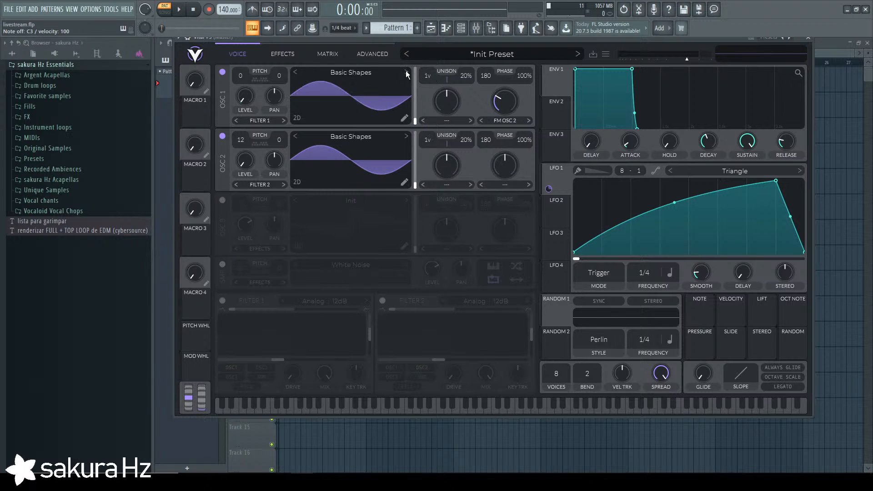
Reduce oscillator 1's FM amount and remove the LFO 1 modulation from its level.
{"action": "scroll", "coordinate": [505, 97], "scroll_direction": "up", "scroll_amount": 3}
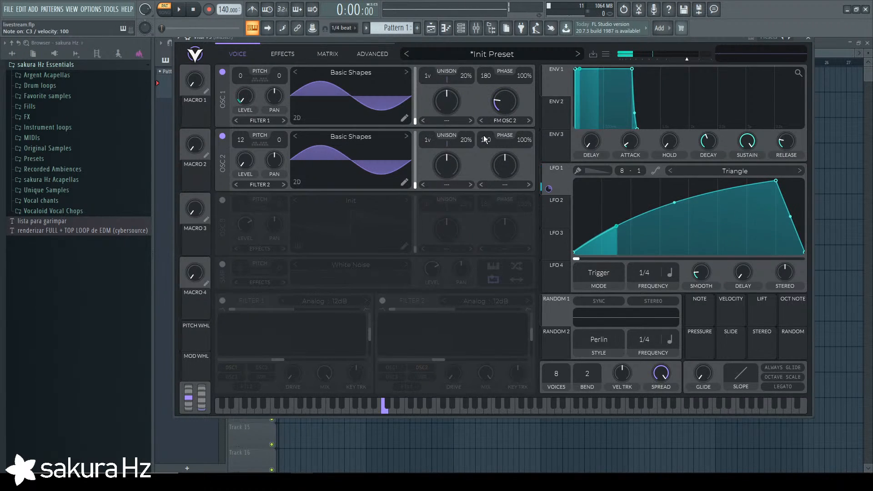
{"action": "right_click", "coordinate": [245, 101]}
{"action": "left_click", "coordinate": [254, 152]}
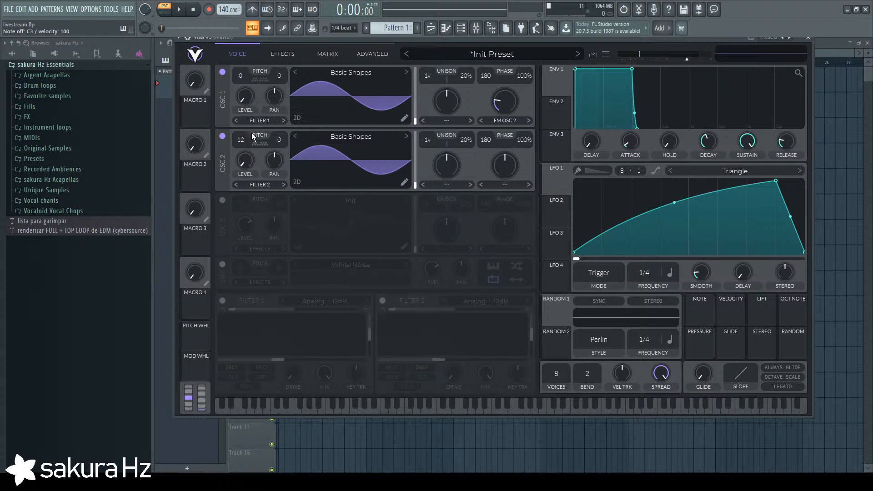
Raise oscillator 1's level and modulate its FM Osc 2 amount with LFO 1 at 0.400.
{"action": "scroll", "coordinate": [245, 96], "scroll_direction": "up", "scroll_amount": 5}
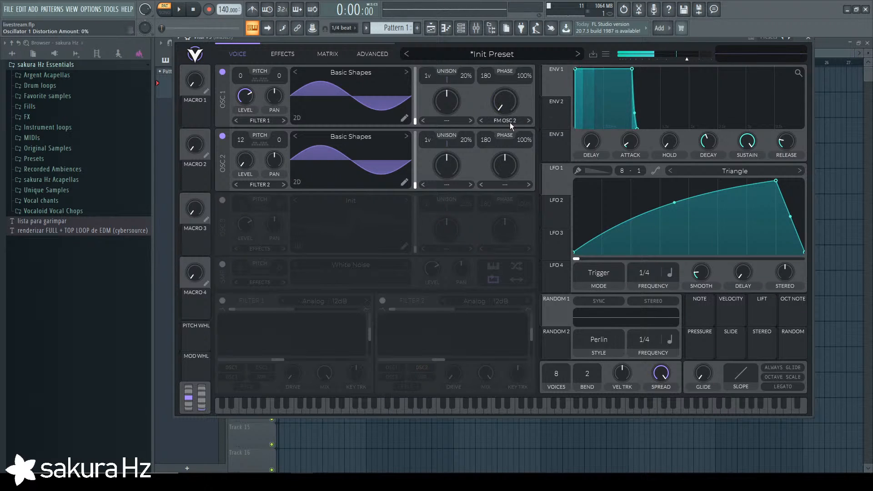
{"action": "left_click_drag", "start_coordinate": [548, 188], "coordinate": [505, 131]}
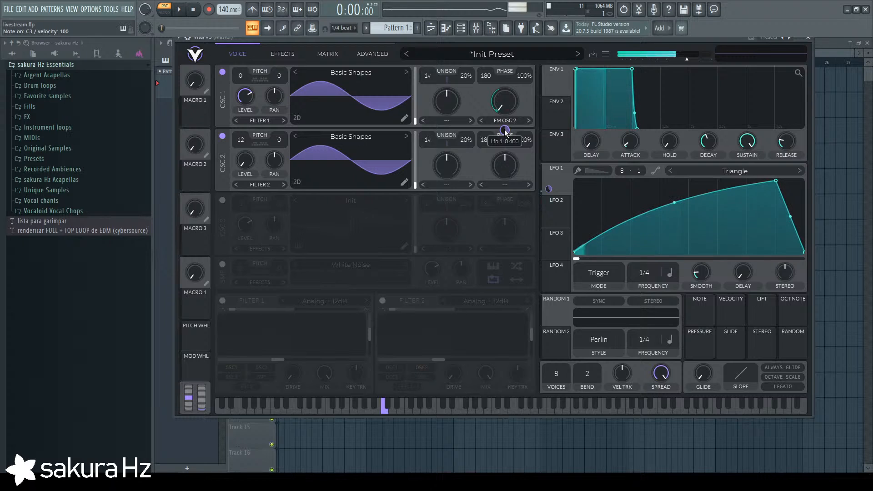
Audition the patch at typing-keyboard root notes C4 and C3, and shift LFO 1's peak almost to the end of its cycle.
{"action": "left_click", "coordinate": [258, 36]}
{"action": "left_click", "coordinate": [257, 53]}
{"action": "left_click", "coordinate": [258, 36]}
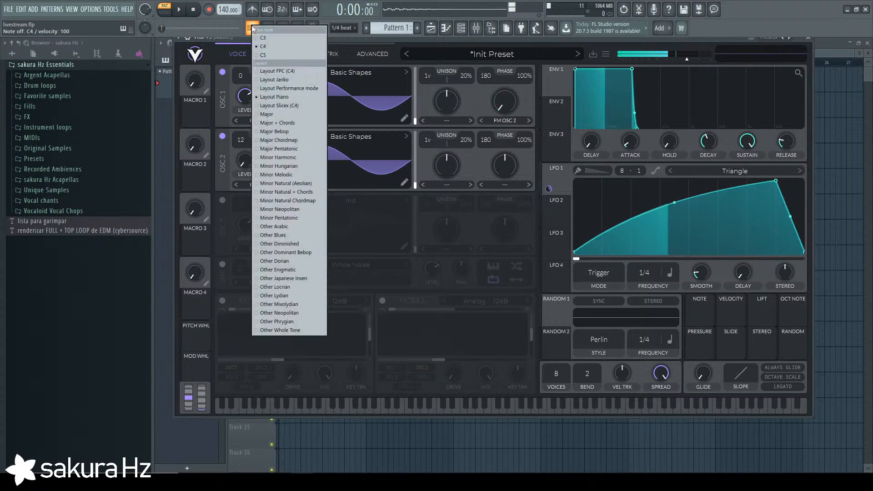
{"action": "left_click", "coordinate": [257, 36]}
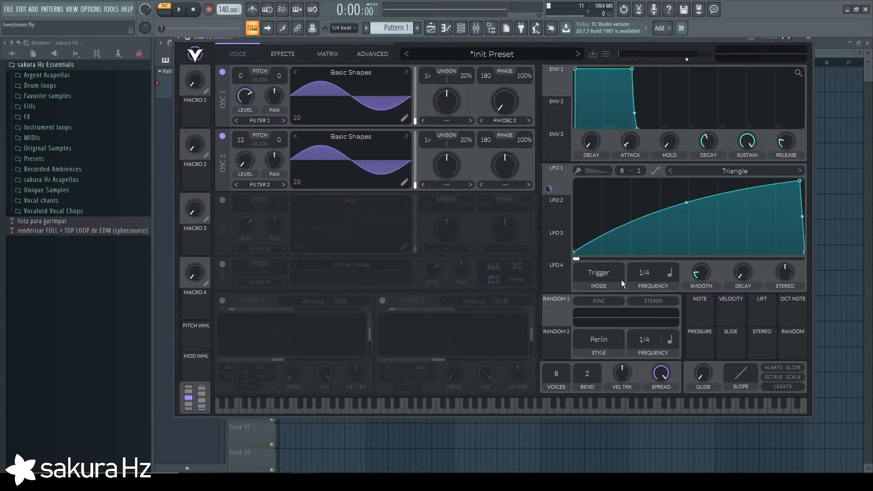
{"action": "key", "text": "z"}
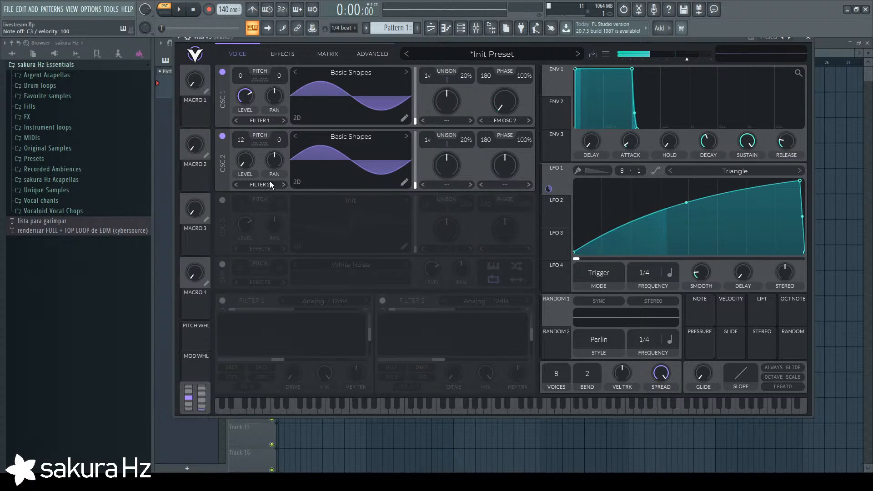
Compare the patch with oscillator 2 disabled and enabled, playing test notes at root notes C4 and C3.
{"action": "left_click", "coordinate": [223, 136]}
{"action": "key", "text": "x"}
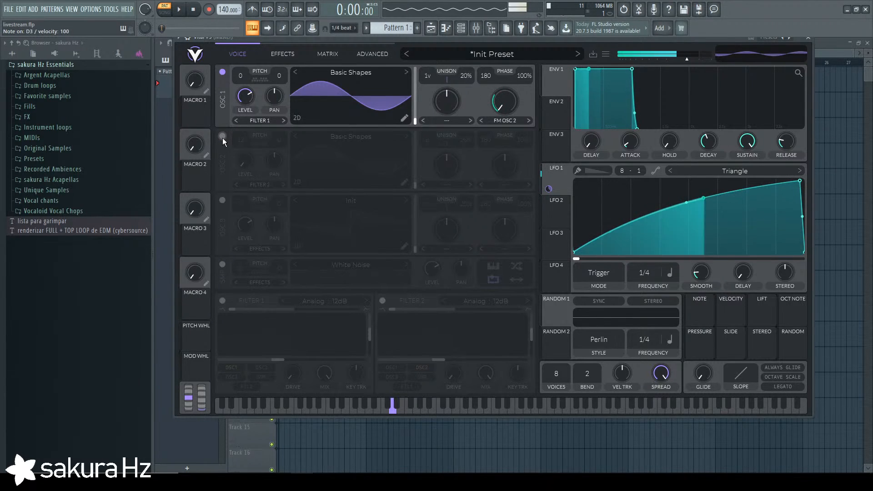
{"action": "right_click", "coordinate": [253, 29]}
{"action": "left_click", "coordinate": [265, 49]}
{"action": "key", "text": "z"}
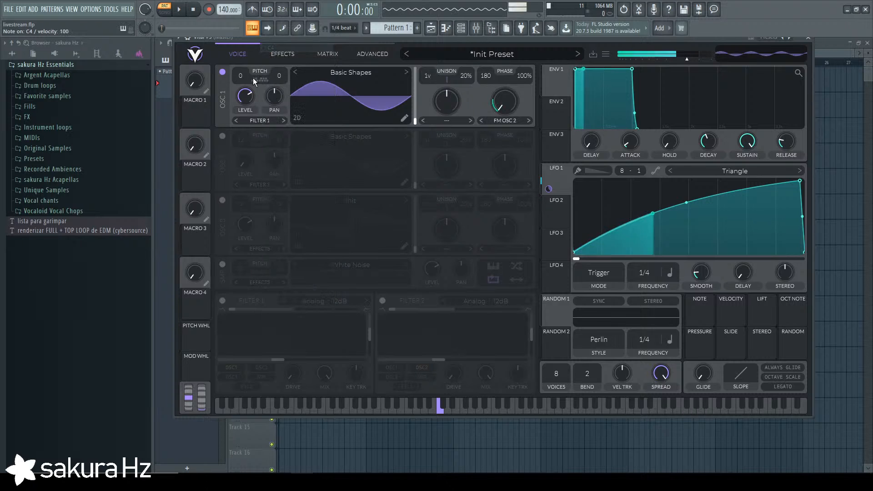
{"action": "left_click", "coordinate": [224, 136]}
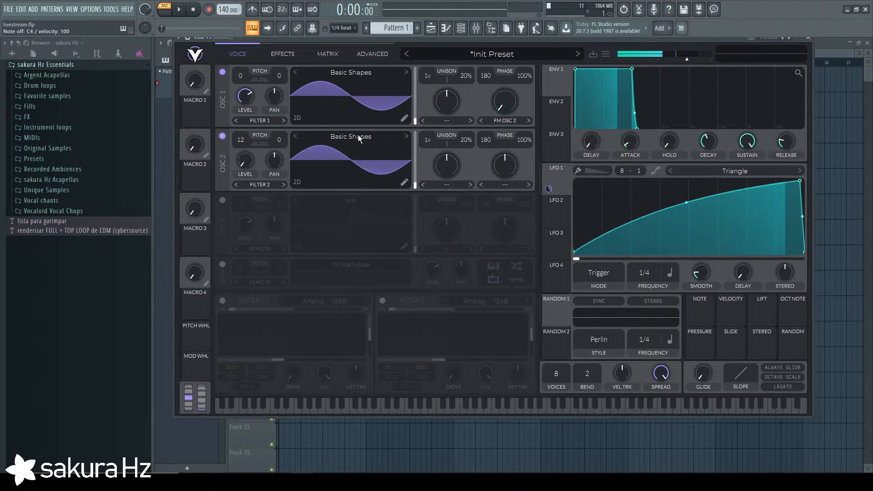
{"action": "key", "text": "z"}
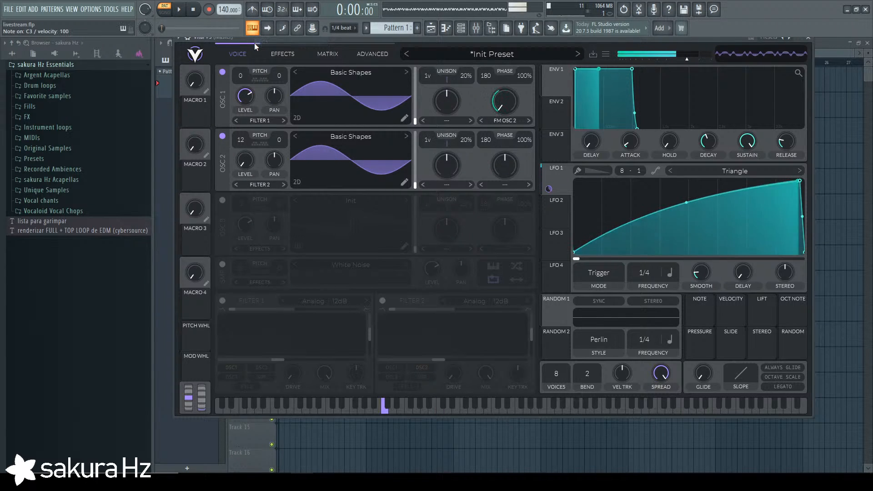
Set LFO 1 to Envelope mode with a frequency of 1/2.
{"action": "left_click", "coordinate": [616, 272]}
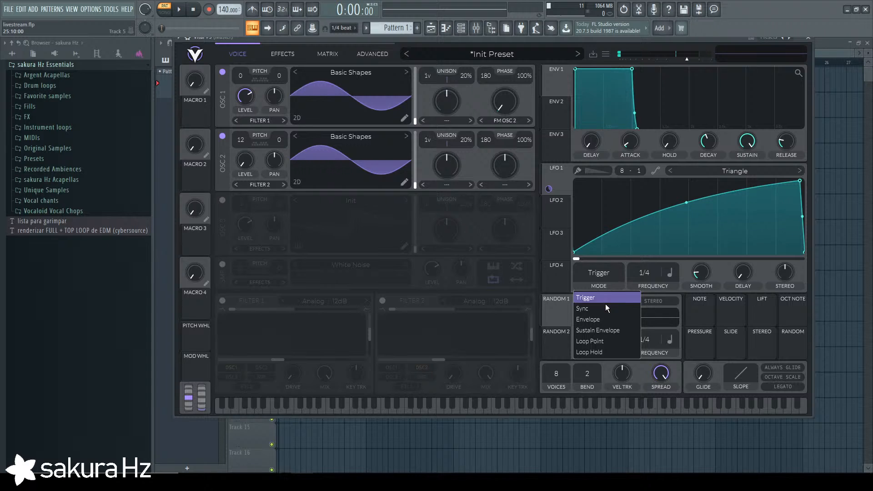
{"action": "left_click", "coordinate": [635, 279]}
{"action": "scroll", "coordinate": [642, 272], "scroll_direction": "up", "scroll_amount": 1}
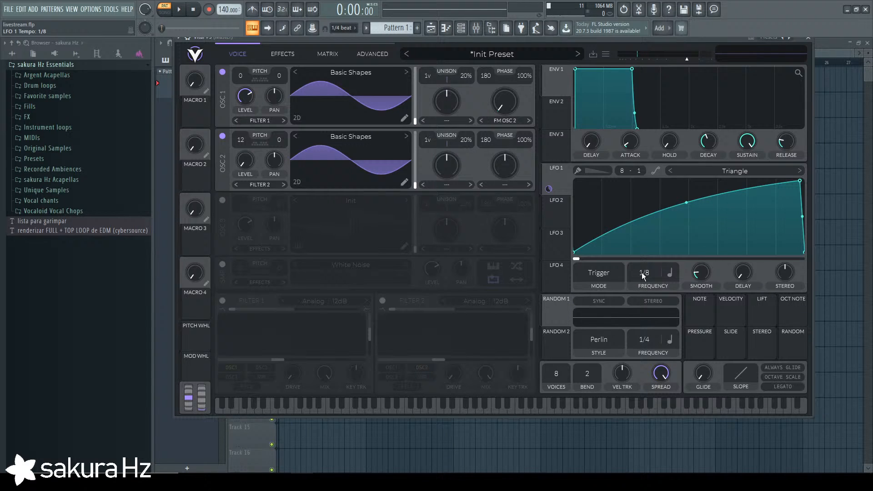
{"action": "left_click", "coordinate": [618, 282]}
{"action": "left_click", "coordinate": [596, 320]}
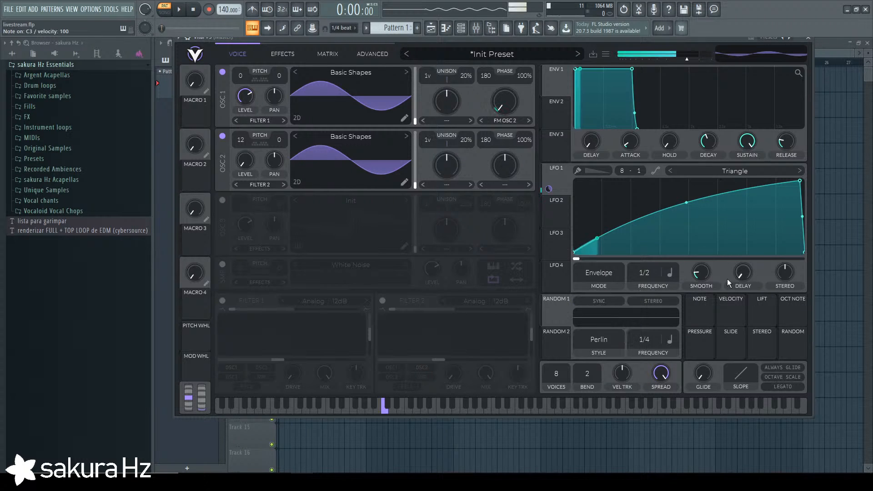
Increase LFO 1's stereo offset slightly and move its peak point to the very end of the cycle.
{"action": "left_click_drag", "start_coordinate": [786, 274], "coordinate": [787, 272]}
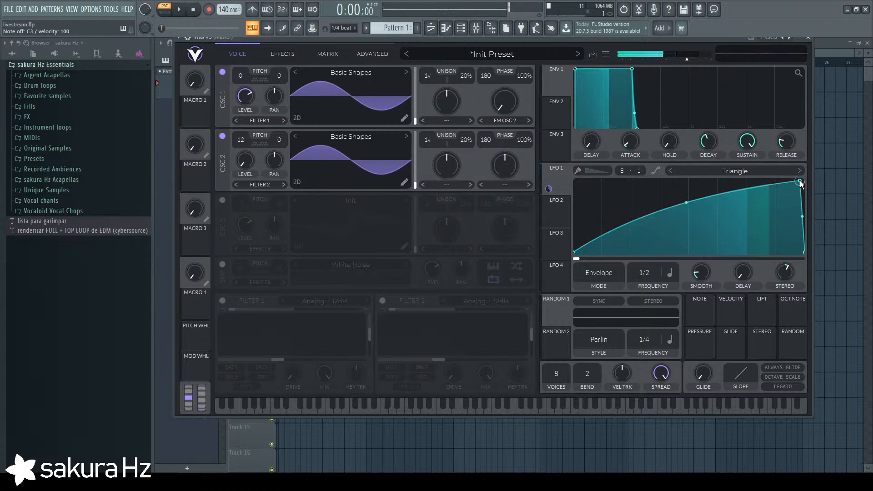
{"action": "left_click_drag", "start_coordinate": [799, 181], "coordinate": [808, 161]}
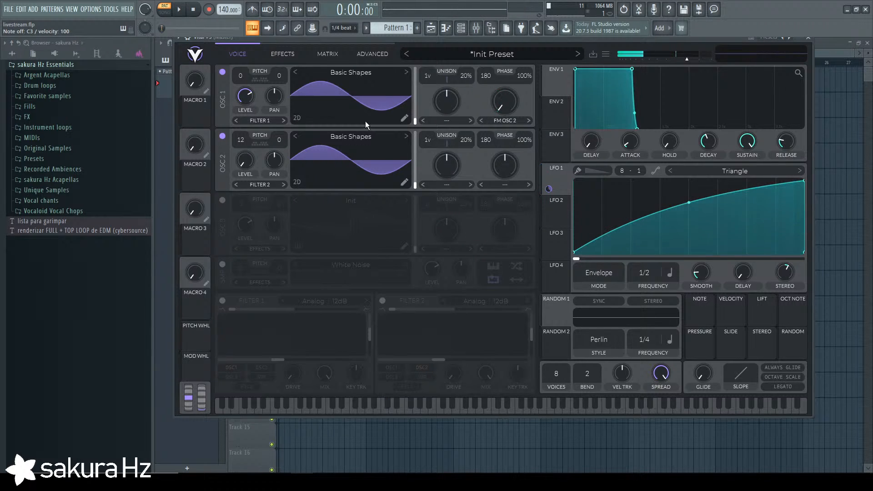
{"action": "left_click", "coordinate": [290, 56]}
{"action": "left_click", "coordinate": [235, 56]}
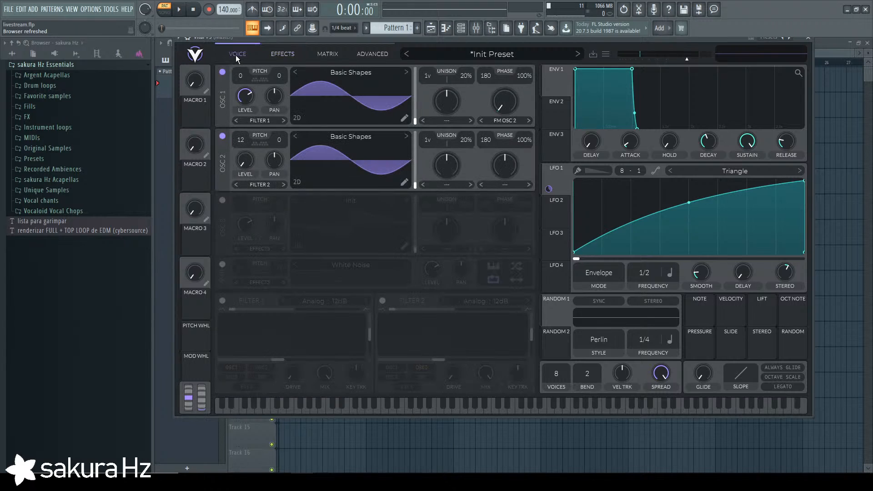
Adjust the LFO 1 modulation amount on oscillator 1's FM Osc 2 distortion and play a test note.
{"action": "left_click_drag", "start_coordinate": [549, 189], "coordinate": [508, 131]}
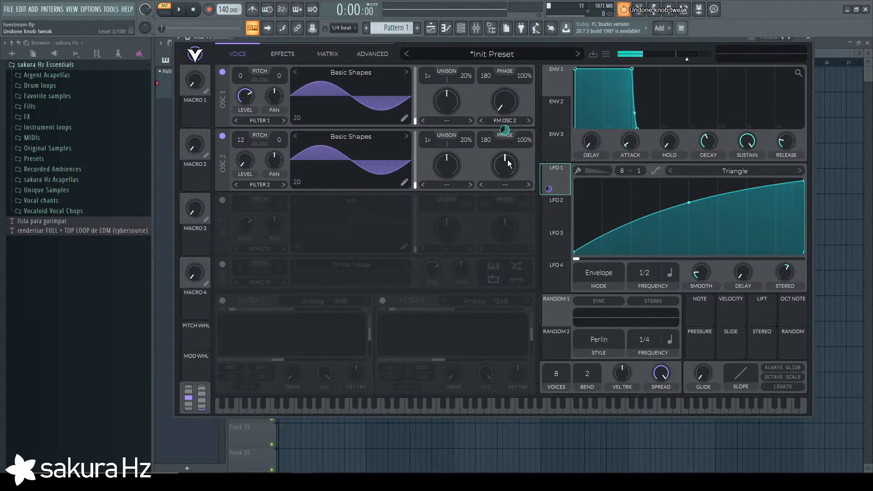
{"action": "key", "text": "ctrl+z"}
{"action": "left_click_drag", "start_coordinate": [504, 133], "coordinate": [503, 119]}
{"action": "key", "text": "z"}
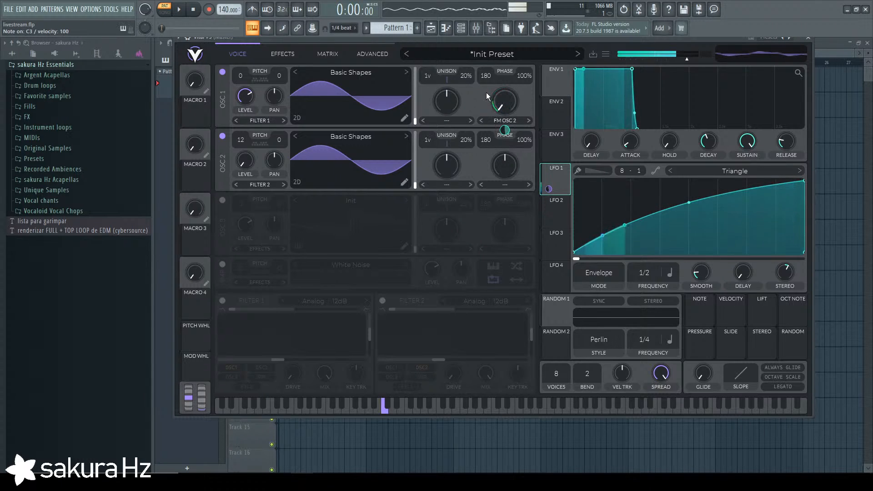
Try 7 unison voices on oscillator 1 and 8 on oscillator 2, and reset both to 1 voice.
{"action": "left_click_drag", "start_coordinate": [429, 76], "coordinate": [432, 45]}
{"action": "key", "text": "z"}
{"action": "left_click_drag", "start_coordinate": [427, 139], "coordinate": [427, 51]}
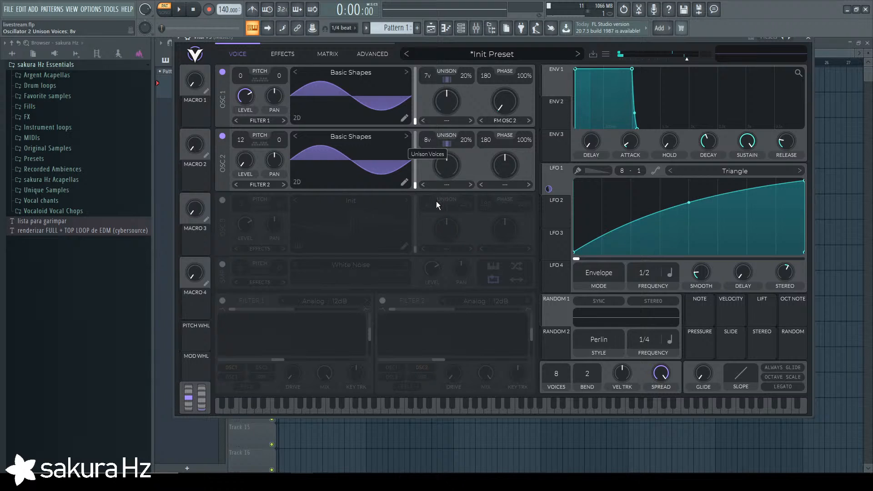
{"action": "key", "text": "z"}
{"action": "double_click", "coordinate": [427, 140]}
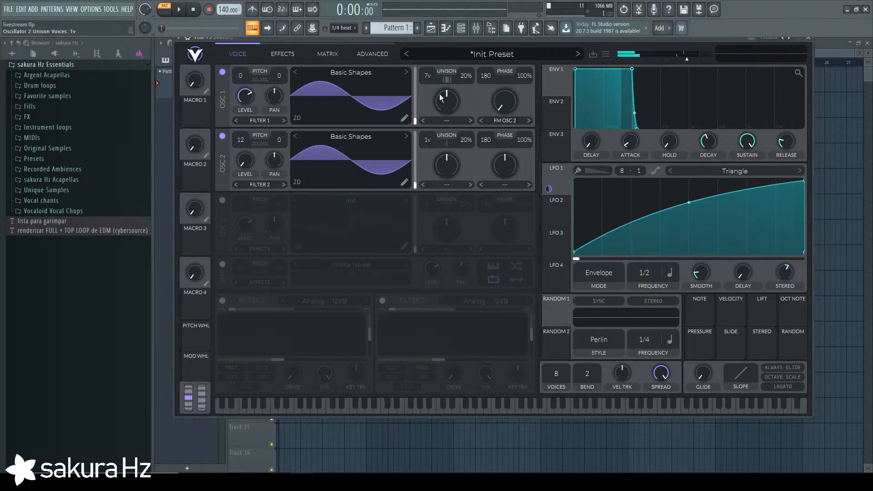
{"action": "key", "text": "z"}
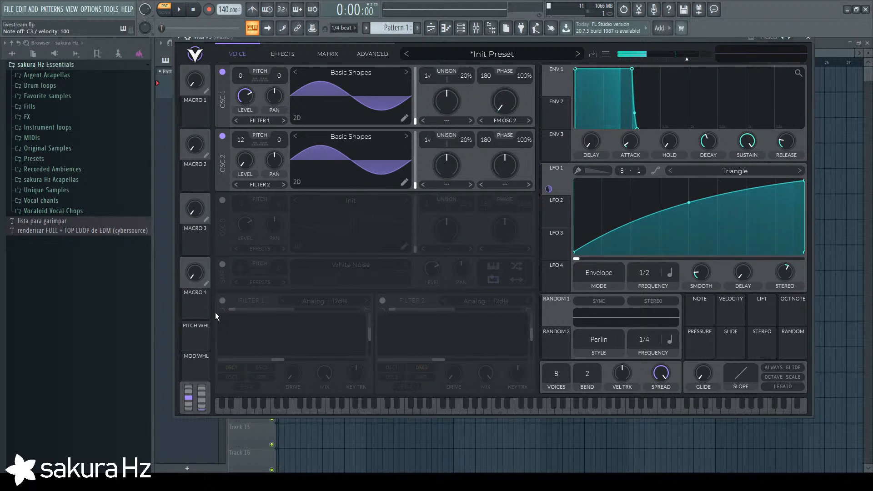
Enable filter 1 for oscillator 1, adjust its Analog 12dB low-pass curve and modulate the cutoff with LFO 1.
{"action": "left_click", "coordinate": [222, 300]}
{"action": "left_click_drag", "start_coordinate": [234, 319], "coordinate": [295, 358]}
{"action": "key", "text": "z"}
{"action": "key", "text": "z"}
{"action": "key", "text": "z"}
{"action": "left_click_drag", "start_coordinate": [549, 189], "coordinate": [292, 350]}
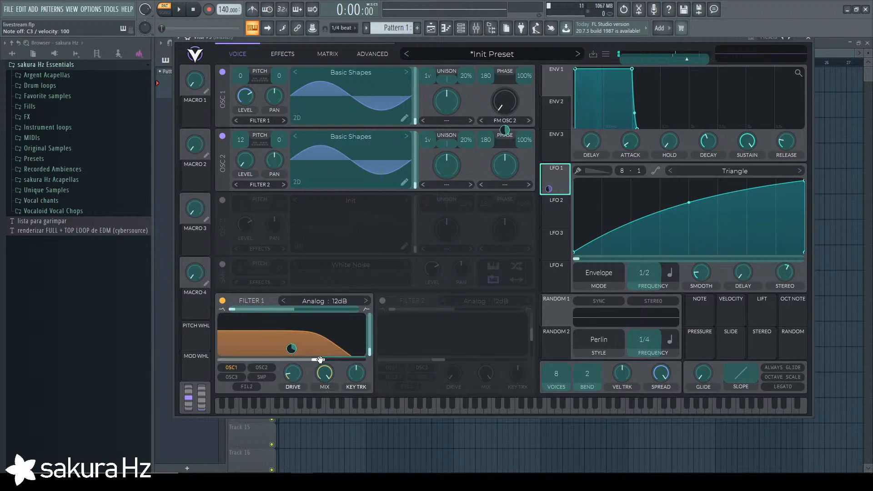
{"action": "key", "text": "z"}
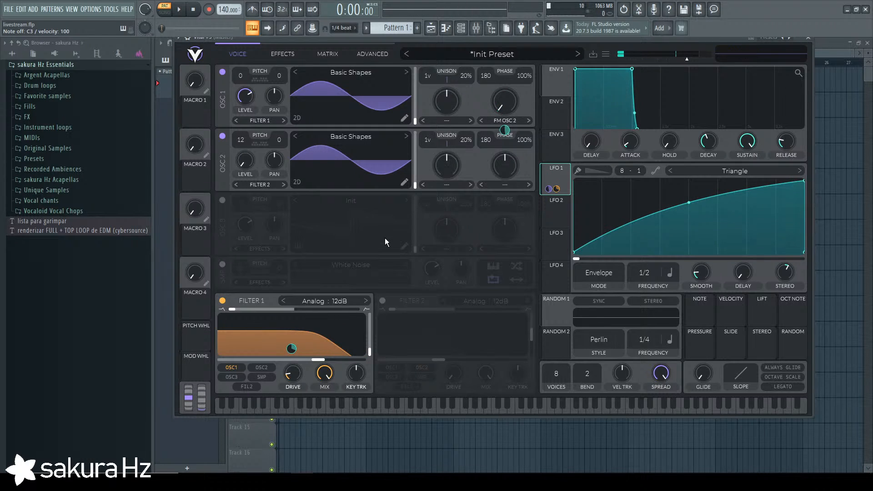
Try the Vocode and Formant Scale spectral morphs on oscillator 1 while varying the morph amount.
{"action": "left_click", "coordinate": [446, 120]}
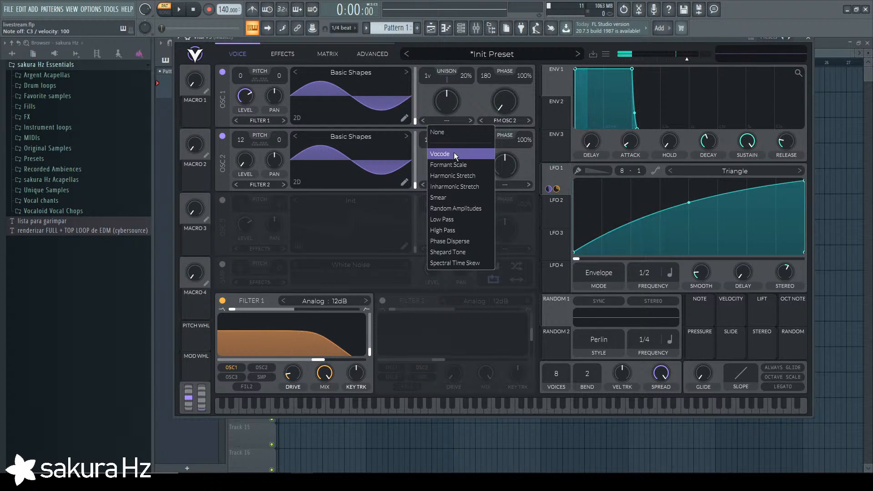
{"action": "left_click", "coordinate": [454, 152]}
{"action": "left_click_drag", "start_coordinate": [457, 111], "coordinate": [453, 130]}
{"action": "key", "text": "z"}
{"action": "left_click", "coordinate": [469, 120]}
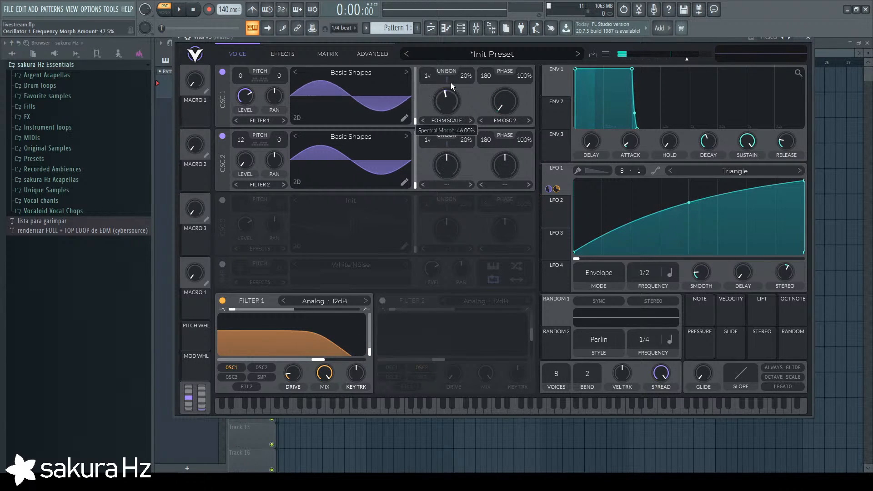
{"action": "key", "text": "z"}
{"action": "left_click_drag", "start_coordinate": [451, 83], "coordinate": [451, 95]}
Try Harmonic Stretch and Inharmonic Stretch on oscillator 1, and set its spectral morph back to None.
{"action": "left_click", "coordinate": [470, 120]}
{"action": "key", "text": "z"}
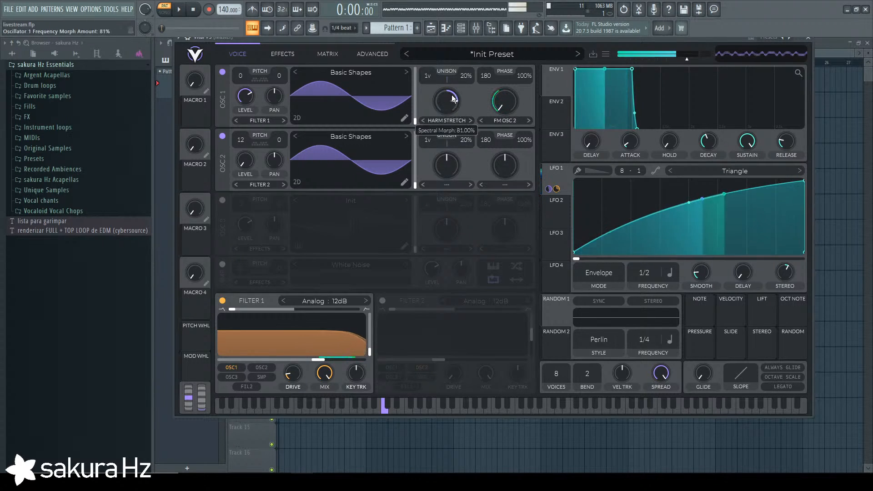
{"action": "key", "text": "z"}
{"action": "left_click", "coordinate": [470, 120]}
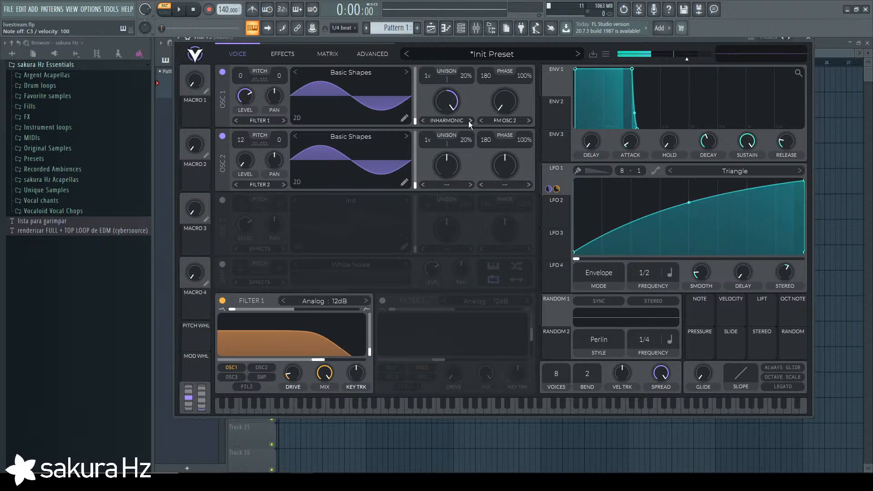
{"action": "key", "text": "z"}
{"action": "left_click", "coordinate": [451, 120]}
{"action": "left_click", "coordinate": [454, 128]}
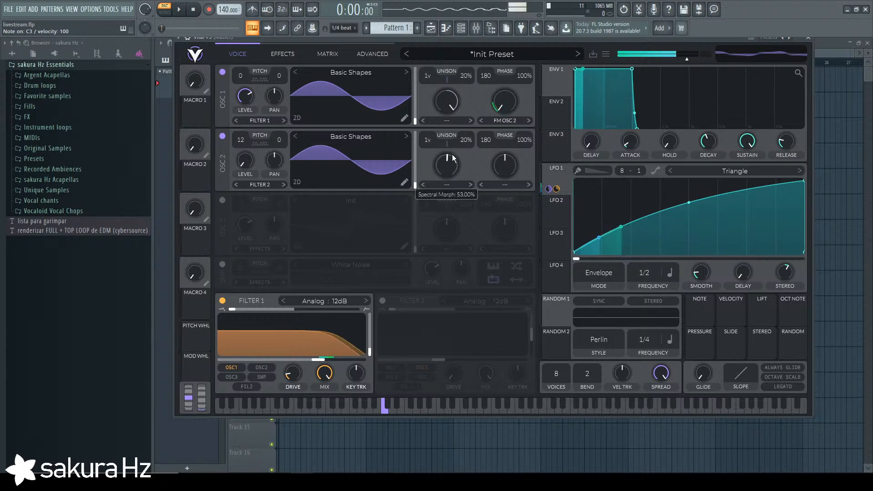
Audition Harmonic Stretch and Inharmonic Stretch on oscillator 2 and settle on Smear as its spectral morph.
{"action": "left_click", "coordinate": [469, 184]}
{"action": "key", "text": "z"}
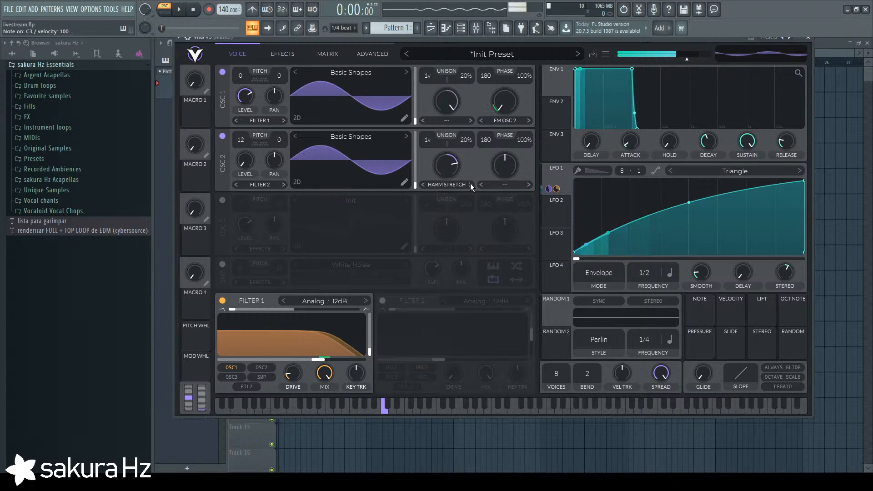
{"action": "left_click", "coordinate": [470, 184]}
{"action": "key", "text": "z"}
{"action": "left_click", "coordinate": [470, 184]}
{"action": "key", "text": "z"}
Lower oscillator 2's Smear amount to near zero and modulate it with LFO 1.
{"action": "left_click_drag", "start_coordinate": [446, 170], "coordinate": [448, 167]}
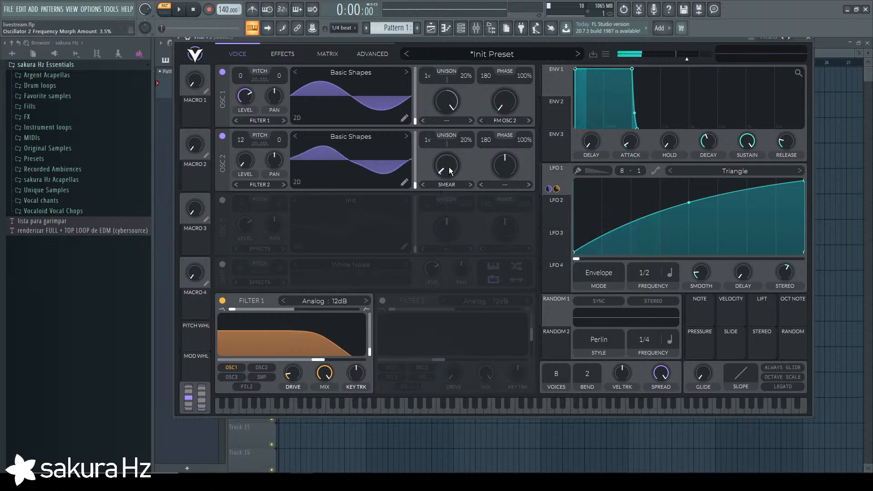
{"action": "mouse_move", "coordinate": [549, 189]}
{"action": "left_mouse_down"}
{"action": "mouse_move", "coordinate": [519, 298]}
{"action": "mouse_move", "coordinate": [446, 168]}
{"action": "left_mouse_up"}
{"action": "key", "text": "z"}
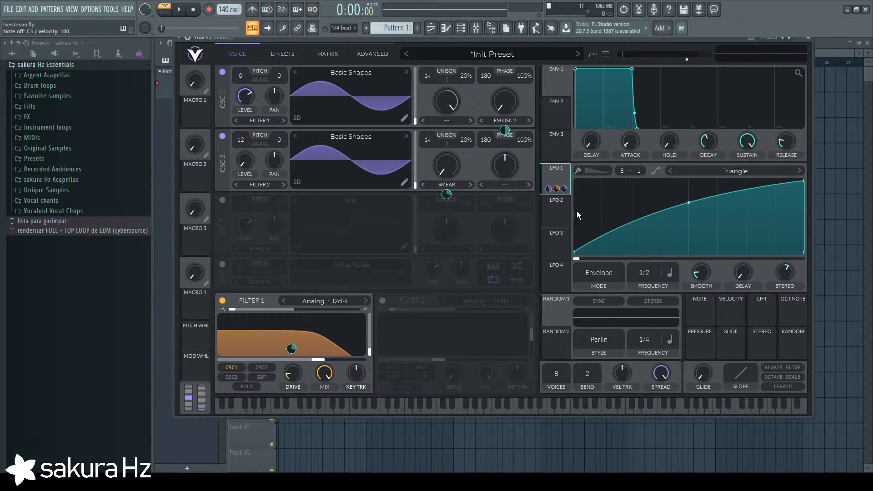
Bypass and unbypass the LFO 1 modulation on oscillator 2's Smear amount, comparing the sound with test notes.
{"action": "right_click", "coordinate": [446, 193]}
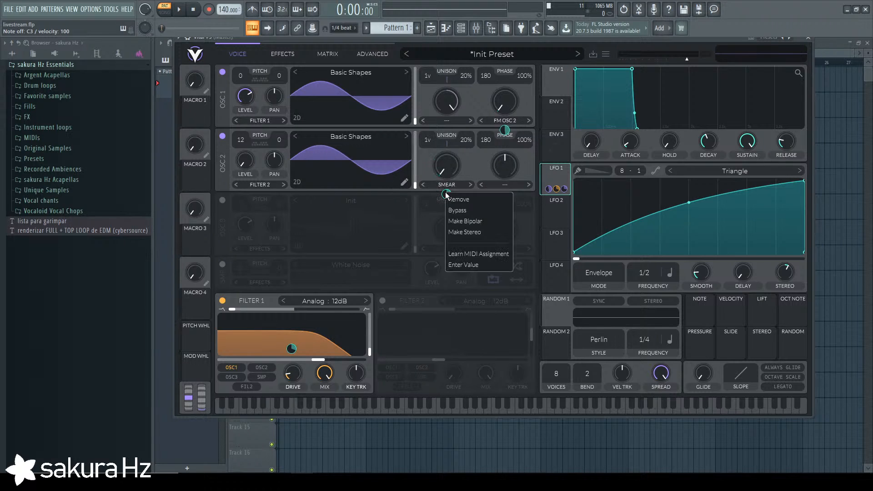
{"action": "left_click", "coordinate": [467, 209]}
{"action": "key", "text": "z"}
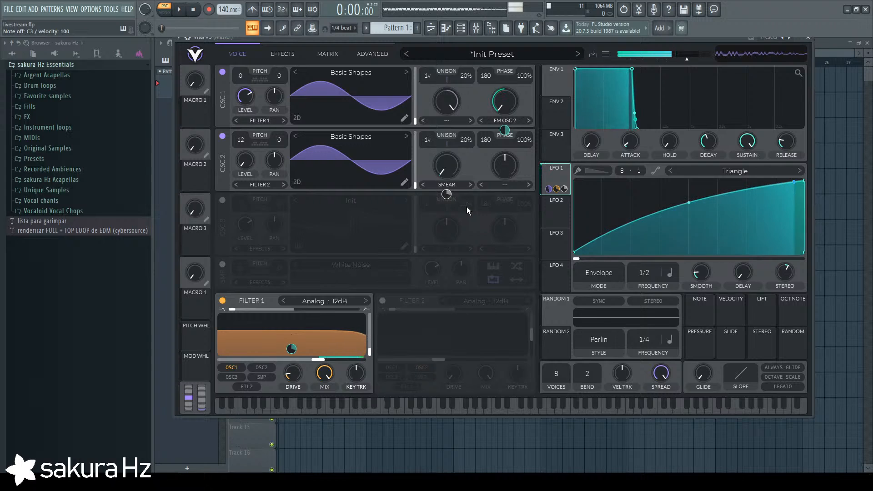
{"action": "right_click", "coordinate": [451, 196]}
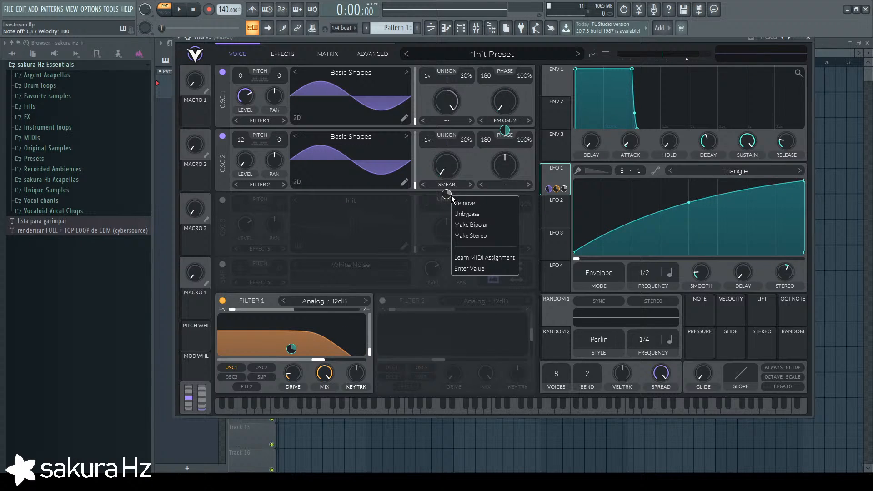
{"action": "left_click", "coordinate": [473, 214]}
{"action": "key", "text": "z"}
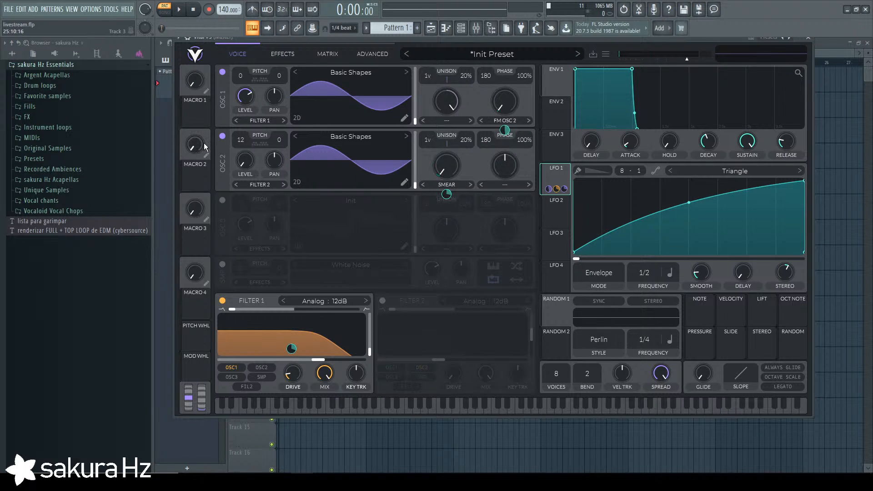
Assign Macro 1 to control the LFO 1 modulation amount on oscillator 2's Smear, and audition the macro with test notes.
{"action": "mouse_move", "coordinate": [197, 114]}
{"action": "left_mouse_down"}
{"action": "mouse_move", "coordinate": [245, 239]}
{"action": "mouse_move", "coordinate": [450, 181]}
{"action": "mouse_move", "coordinate": [435, 195]}
{"action": "left_mouse_up"}
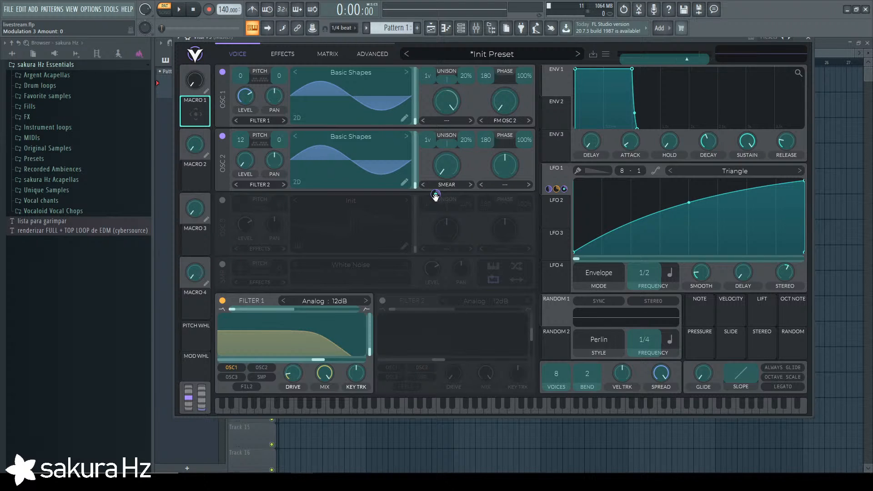
{"action": "left_click_drag", "start_coordinate": [435, 195], "coordinate": [436, 195]}
{"action": "key", "text": "z"}
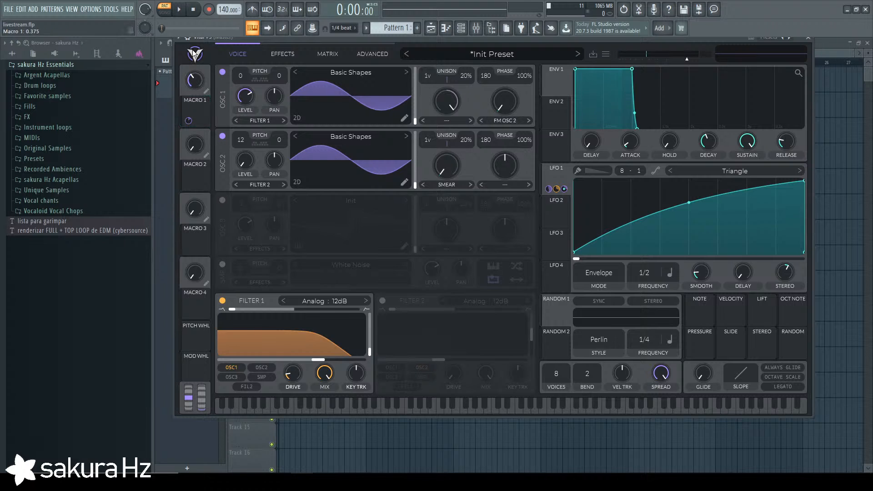
{"action": "key", "text": "z"}
{"action": "key", "text": "z"}
Try Formant distortion on oscillator 2 at about 69.5% and shift its distortion phase slider while playing a test note.
{"action": "left_click", "coordinate": [498, 186]}
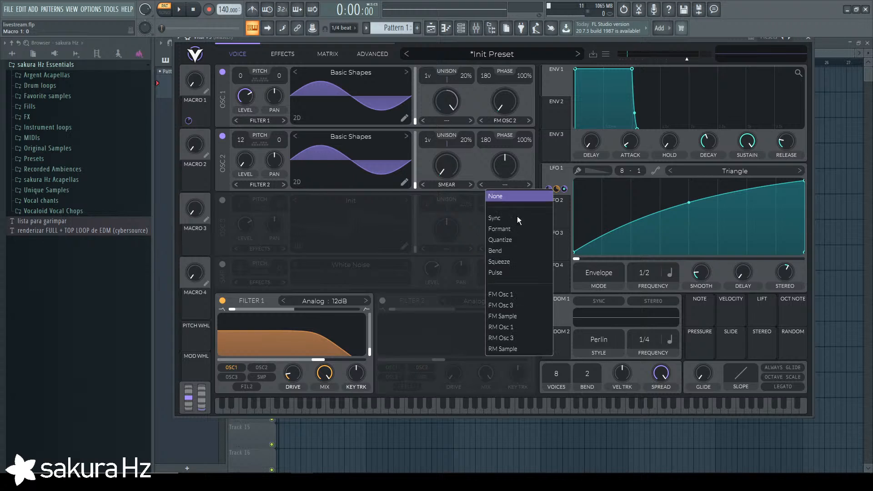
{"action": "left_click", "coordinate": [523, 228]}
{"action": "key", "text": "z"}
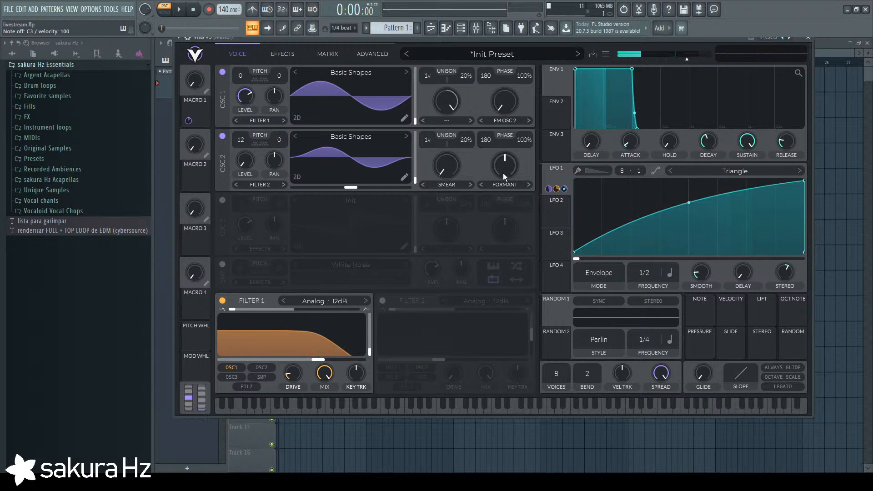
{"action": "left_click_drag", "start_coordinate": [503, 172], "coordinate": [497, 156]}
{"action": "key", "text": "z"}
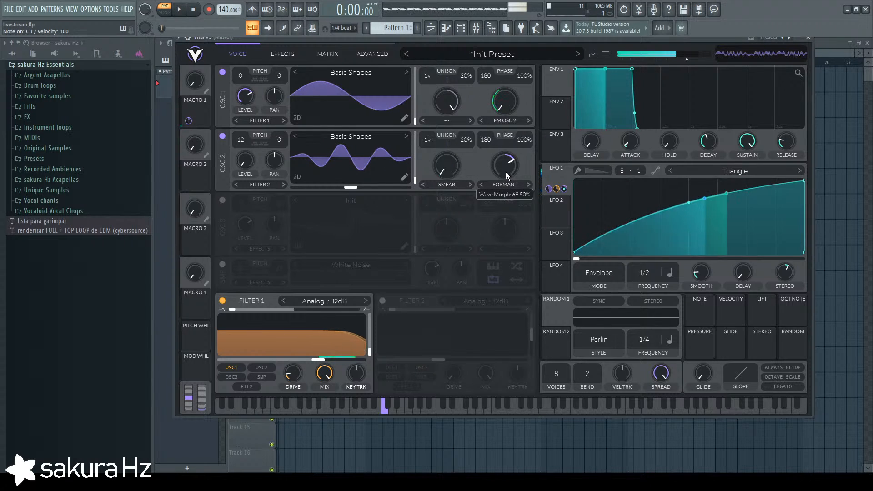
{"action": "left_click_drag", "start_coordinate": [353, 186], "coordinate": [379, 187]}
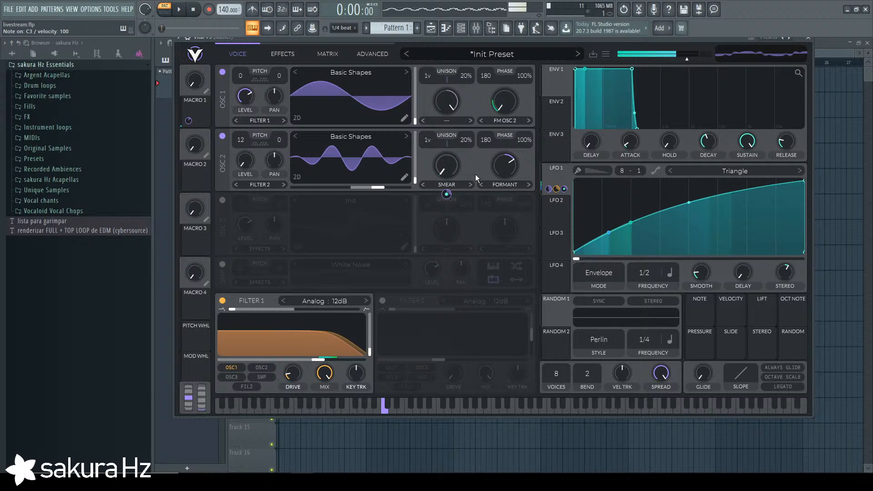
Switch oscillator 2's distortion type to Quantize, lower its amount to slightly under half, and audition it against the neighbouring type.
{"action": "left_click", "coordinate": [528, 185]}
{"action": "mouse_move", "coordinate": [513, 177]}
{"action": "left_mouse_down"}
{"action": "mouse_move", "coordinate": [507, 168]}
{"action": "mouse_move", "coordinate": [514, 193]}
{"action": "left_mouse_up"}
{"action": "key", "text": "z"}
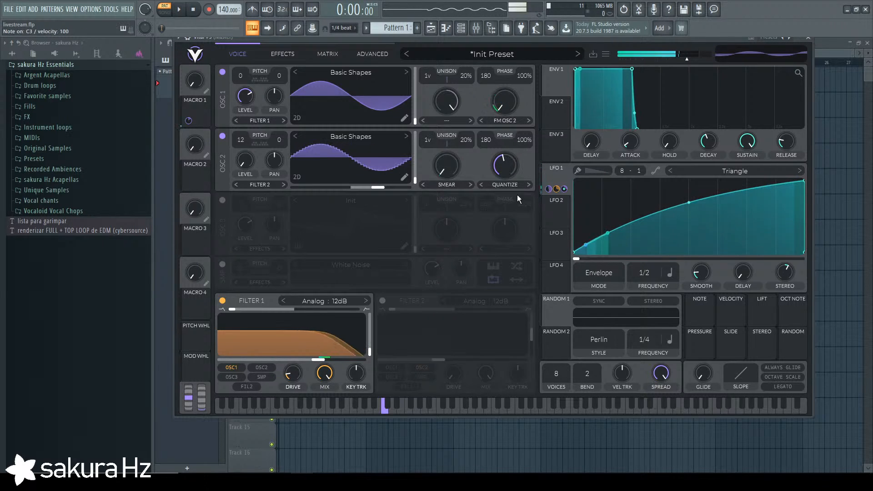
{"action": "left_click", "coordinate": [527, 184]}
{"action": "key", "text": "z"}
{"action": "left_click", "coordinate": [481, 185]}
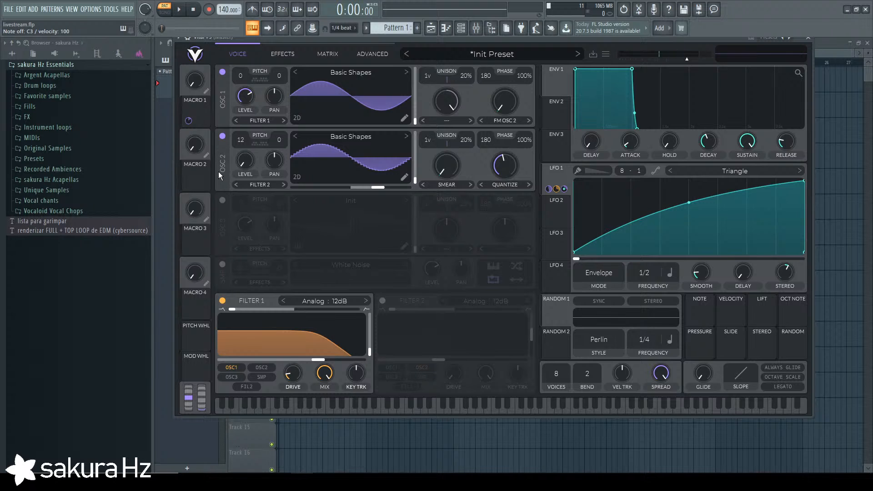
Try modulating oscillator 2's Quantize amount with Macro 2 at 0.115, and remove that assignment.
{"action": "left_click_drag", "start_coordinate": [196, 178], "coordinate": [503, 183]}
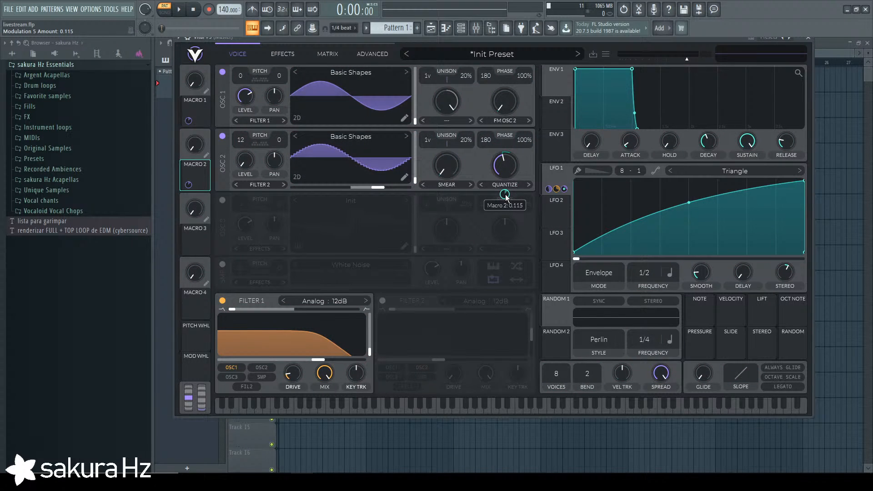
{"action": "mouse_move", "coordinate": [193, 153]}
{"action": "left_mouse_down"}
{"action": "mouse_move", "coordinate": [195, 86]}
{"action": "mouse_move", "coordinate": [193, 165]}
{"action": "left_mouse_up"}
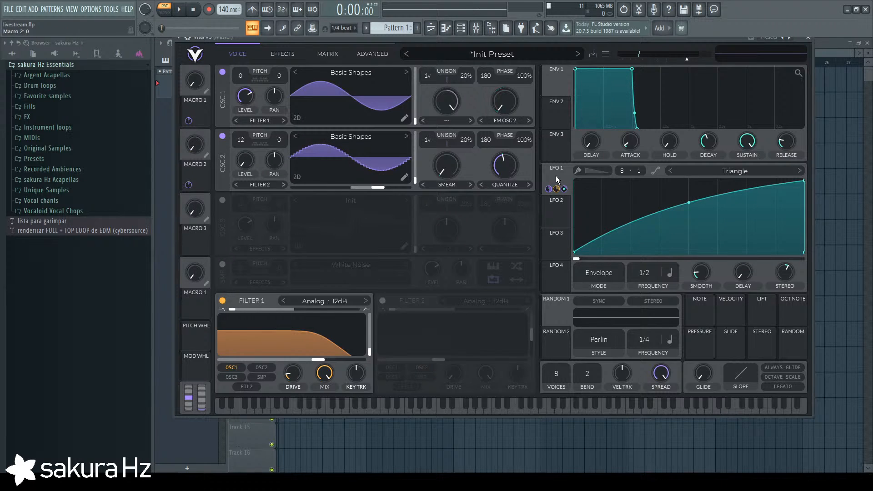
{"action": "right_click", "coordinate": [193, 188]}
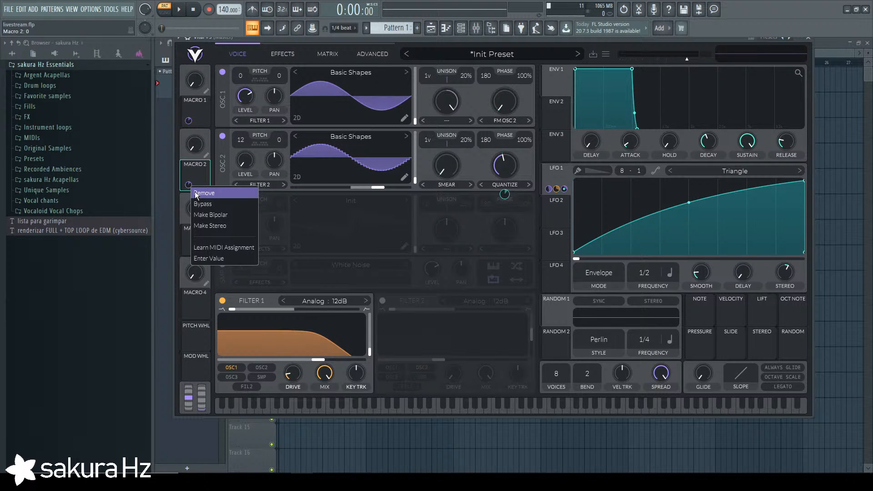
{"action": "left_click", "coordinate": [202, 193]}
Modulate oscillator 2's Quantize amount with LFO 1, set the modulation depth to 0.085, and audition it with test notes.
{"action": "left_click_drag", "start_coordinate": [535, 183], "coordinate": [508, 195]}
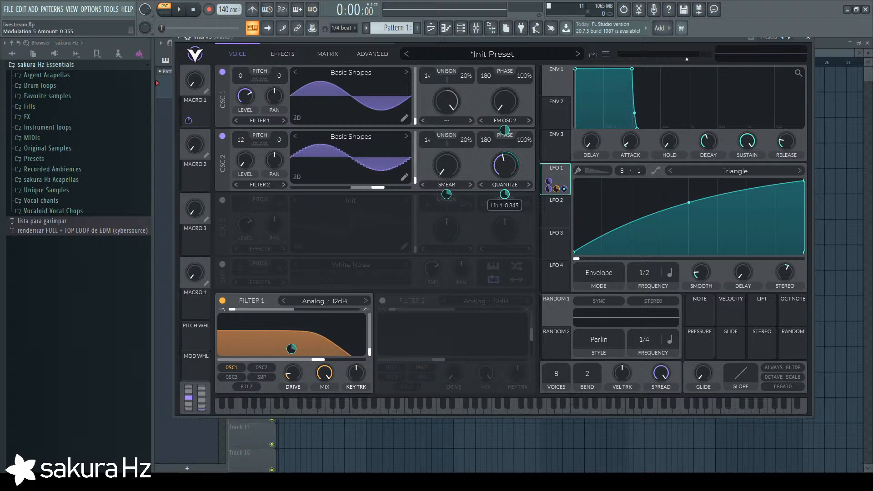
{"action": "key", "text": "z"}
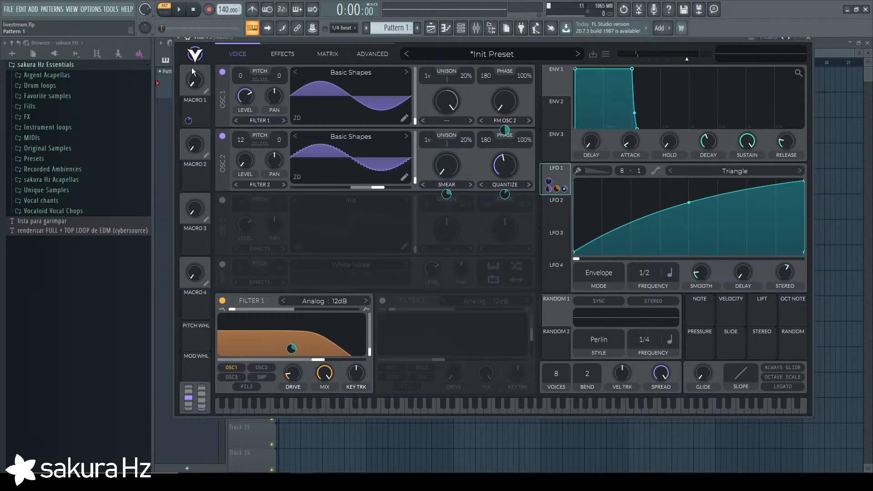
{"action": "key", "text": "z"}
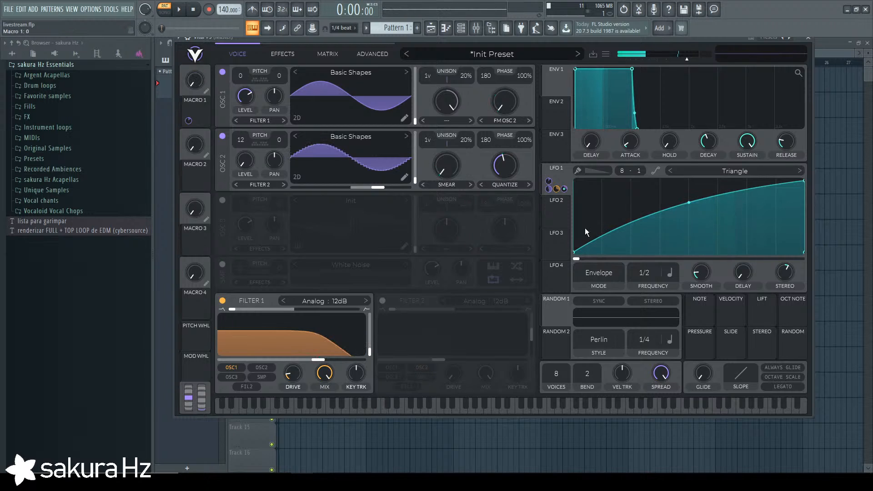
{"action": "mouse_move", "coordinate": [550, 184]}
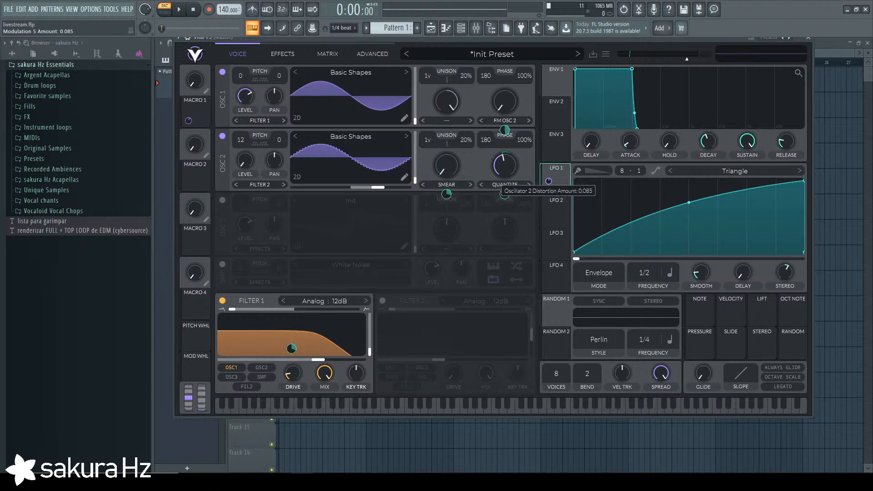
{"action": "key", "text": "z"}
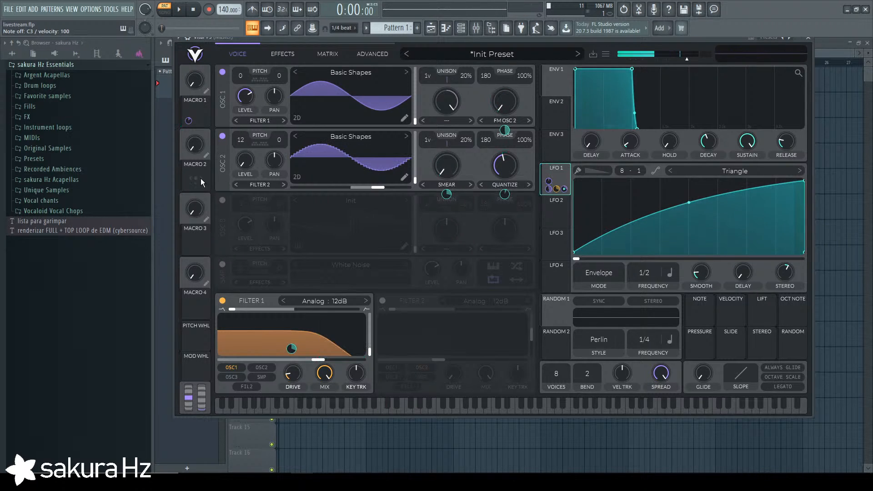
Assign Macro 2 to the LFO 1 modulation amount on Quantize, audition the macro at raised settings, and return it to 0.
{"action": "left_click_drag", "start_coordinate": [194, 175], "coordinate": [493, 194]}
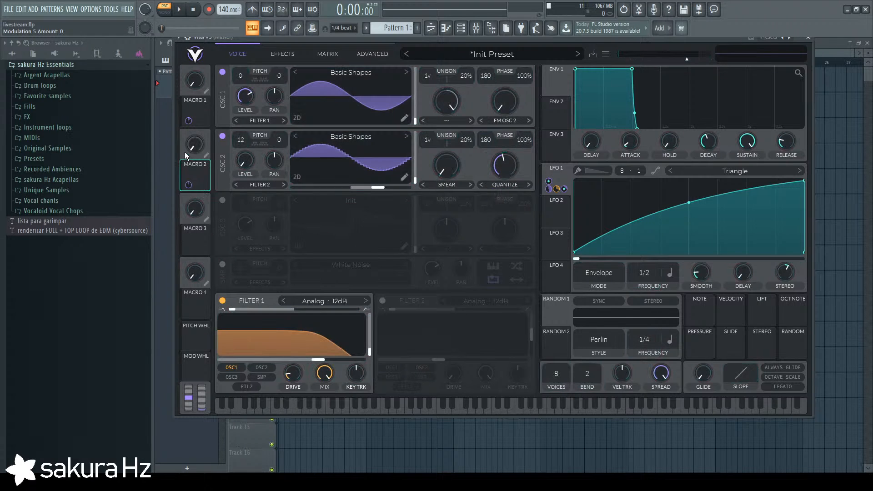
{"action": "key", "text": "z"}
{"action": "left_click_drag", "start_coordinate": [196, 117], "coordinate": [197, 109]}
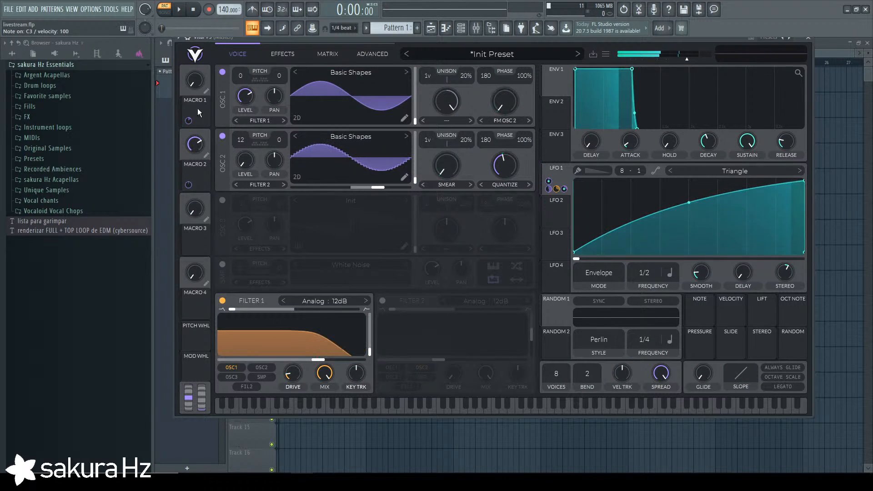
{"action": "key", "text": "z"}
{"action": "key", "text": "z"}
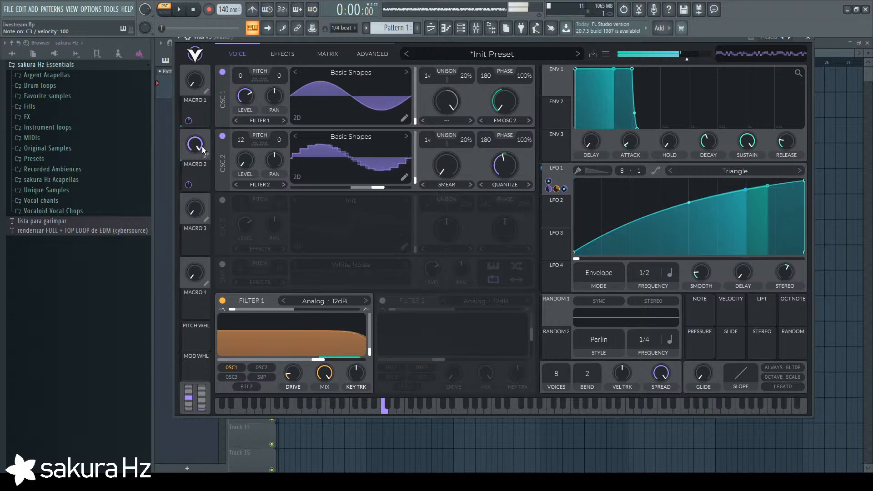
{"action": "key", "text": "z"}
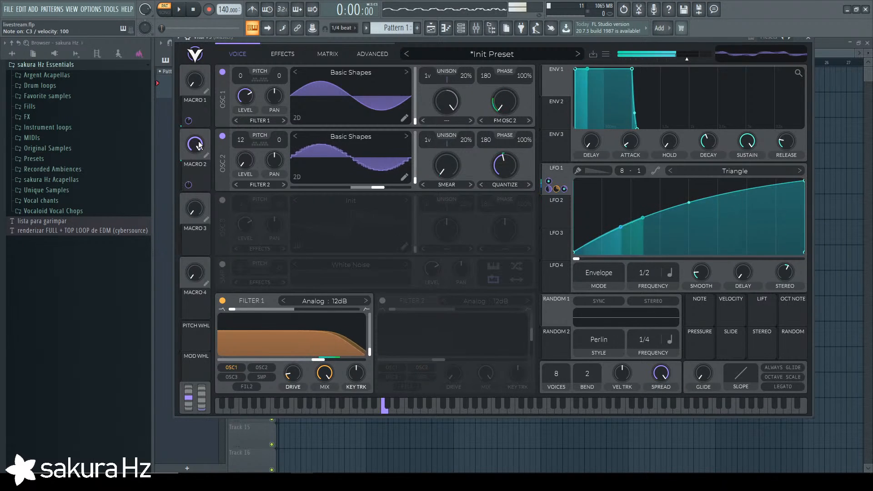
{"action": "left_click_drag", "start_coordinate": [202, 148], "coordinate": [209, 340]}
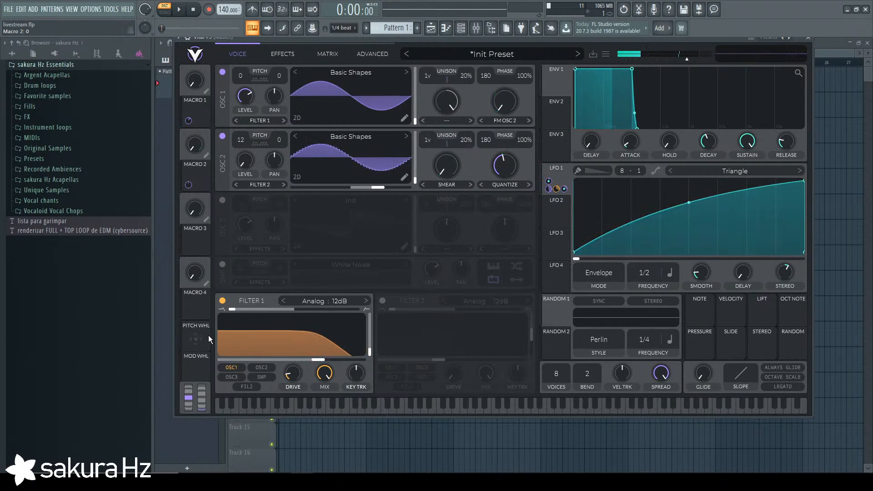
Examine the modulation connections of oscillator 2's Quantize amount, including the modulation matrix, with Macro 2 raised to maximum.
{"action": "right_click", "coordinate": [512, 166]}
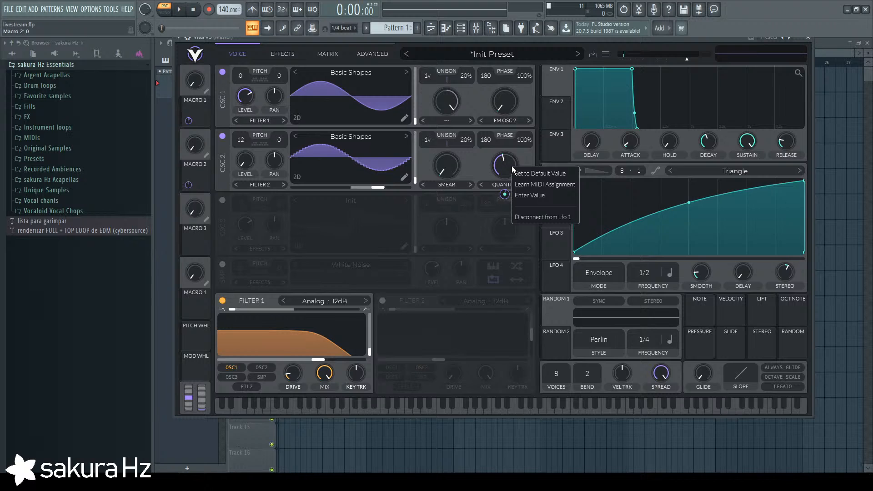
{"action": "left_click", "coordinate": [499, 43]}
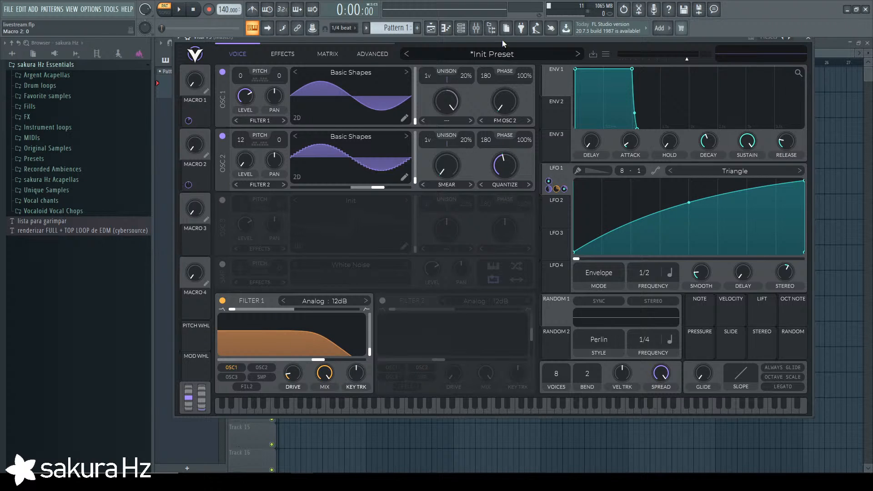
{"action": "left_click_drag", "start_coordinate": [502, 40], "coordinate": [507, 75]}
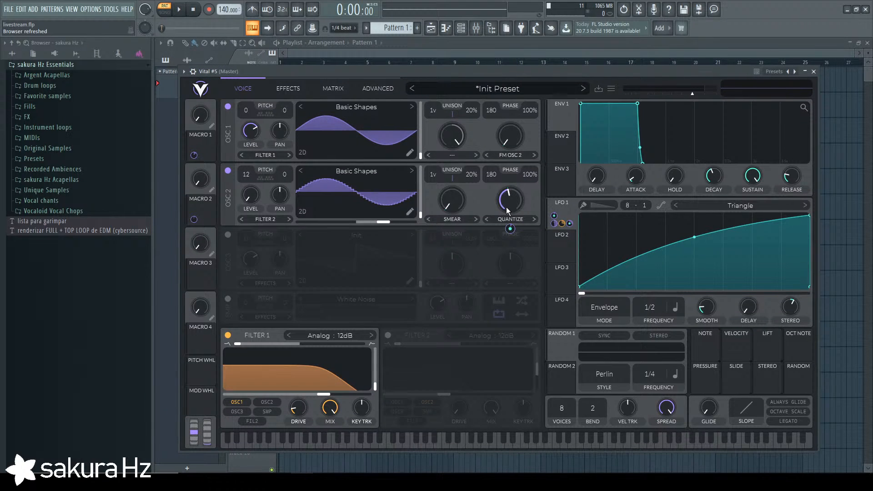
{"action": "left_click_drag", "start_coordinate": [204, 179], "coordinate": [205, 51]}
{"action": "key", "text": "z"}
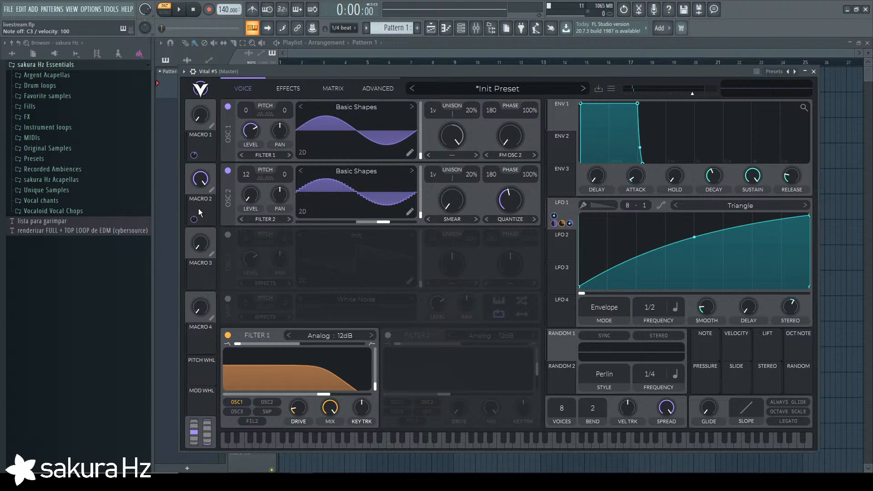
{"action": "right_click", "coordinate": [511, 201]}
{"action": "left_click", "coordinate": [340, 87]}
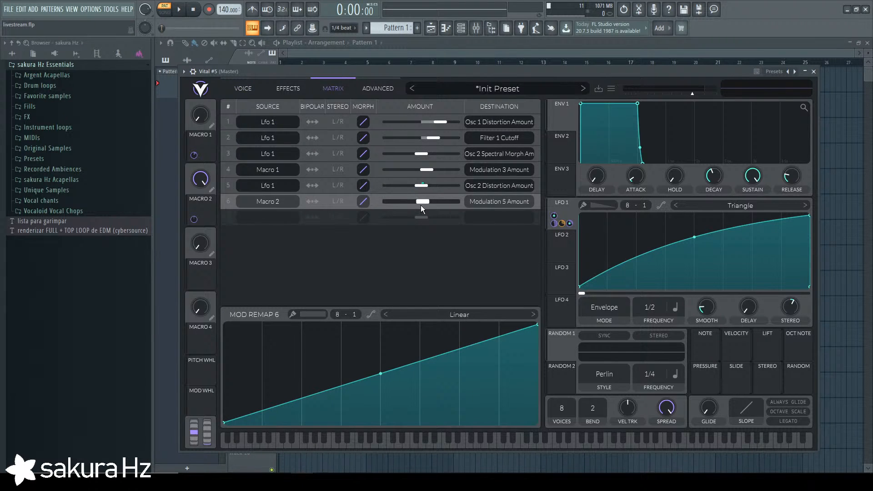
{"action": "left_click", "coordinate": [241, 89]}
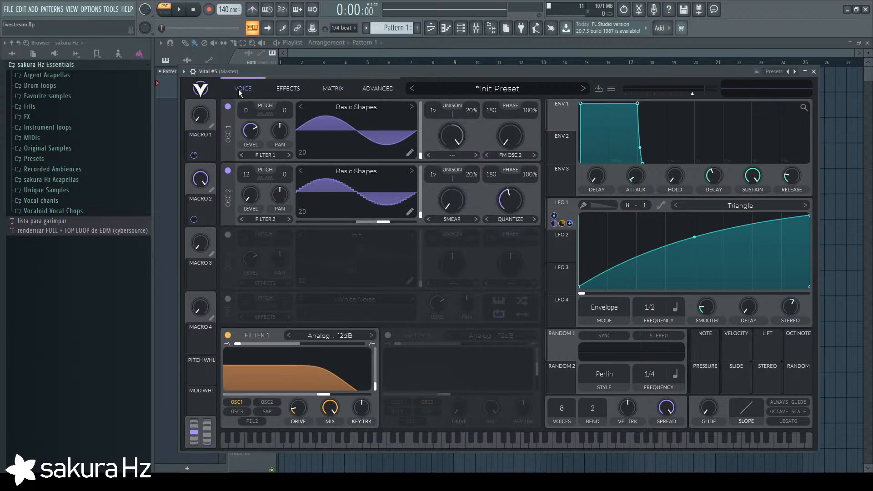
Reset Macro 2 and oscillator 2's Quantize amount to 0, and modulate the Quantize amount directly with Macro 2 at 0.35.
{"action": "left_click_drag", "start_coordinate": [206, 201], "coordinate": [208, 237]}
{"action": "left_click_drag", "start_coordinate": [521, 204], "coordinate": [511, 266]}
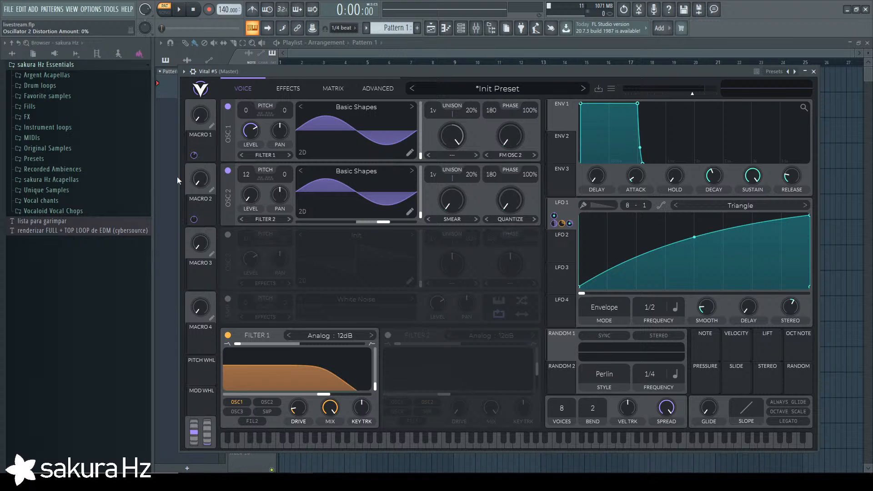
{"action": "left_click_drag", "start_coordinate": [194, 219], "coordinate": [510, 201]}
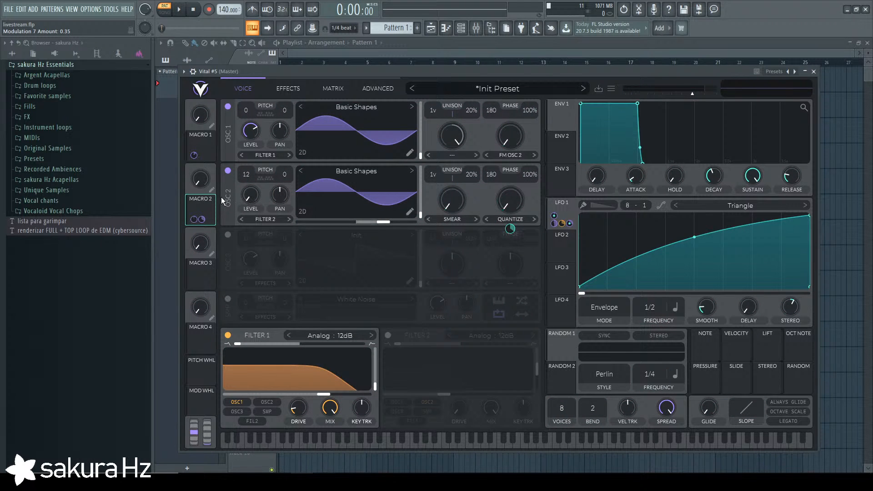
Fine-tune Macro 2's modulation of Quantize to about 0.43 while auditioning with the macro fully raised, and return Macro 2 to 0.
{"action": "key", "text": "z"}
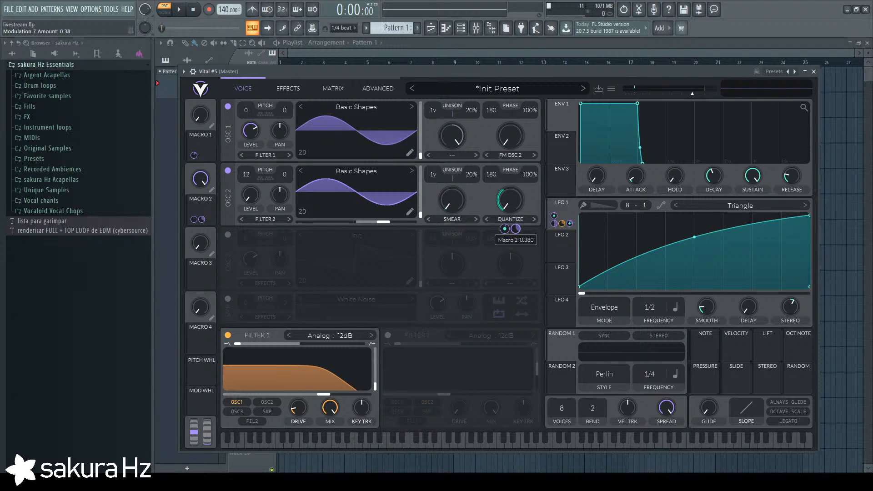
{"action": "key", "text": "z"}
{"action": "left_click_drag", "start_coordinate": [515, 228], "coordinate": [515, 226]}
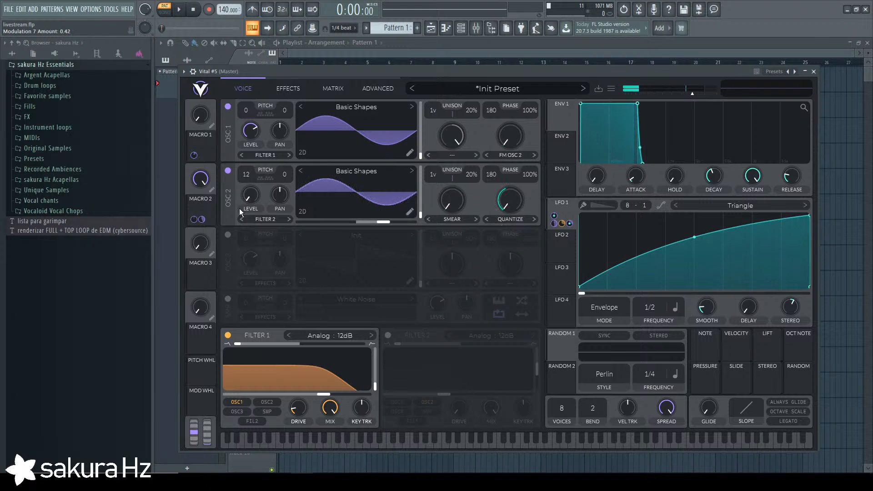
{"action": "key", "text": "z"}
{"action": "mouse_move", "coordinate": [519, 223]}
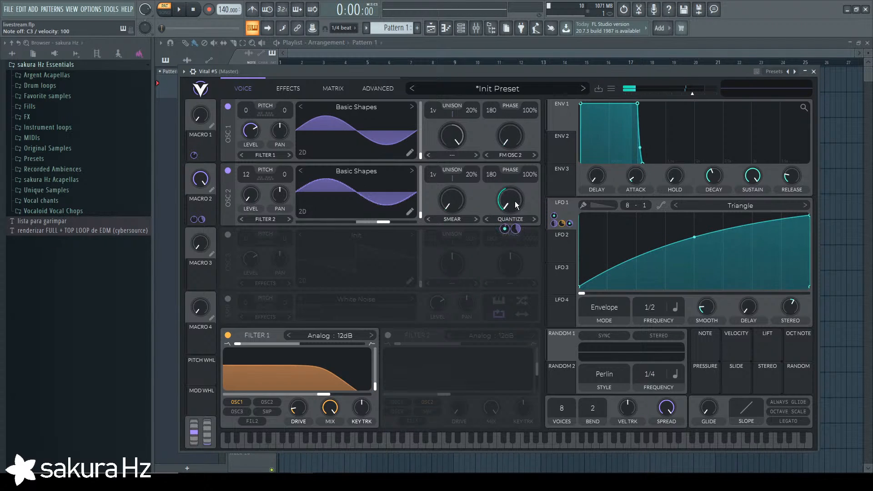
{"action": "key", "text": "z"}
{"action": "left_click_drag", "start_coordinate": [519, 232], "coordinate": [519, 235]}
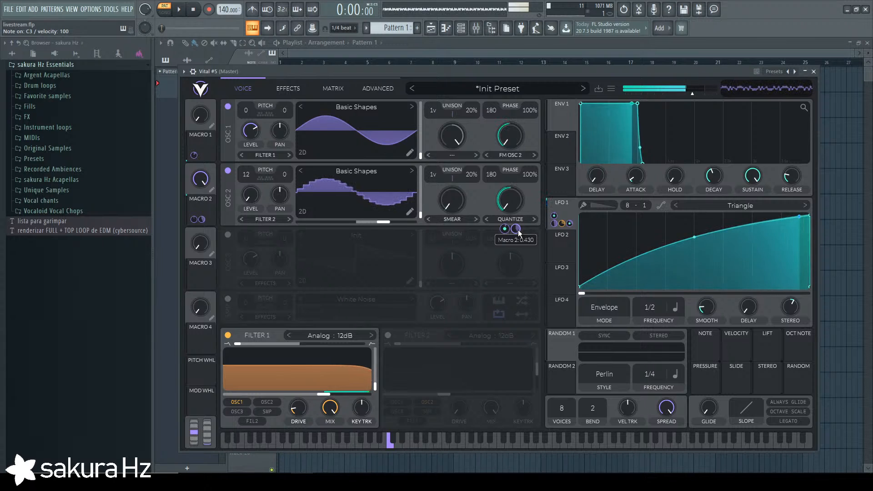
{"action": "key", "text": "z"}
{"action": "left_click_drag", "start_coordinate": [208, 188], "coordinate": [218, 371]}
Look over the effects list and the modulation matrix, and shift the plugin window slightly upward.
{"action": "left_click", "coordinate": [289, 91]}
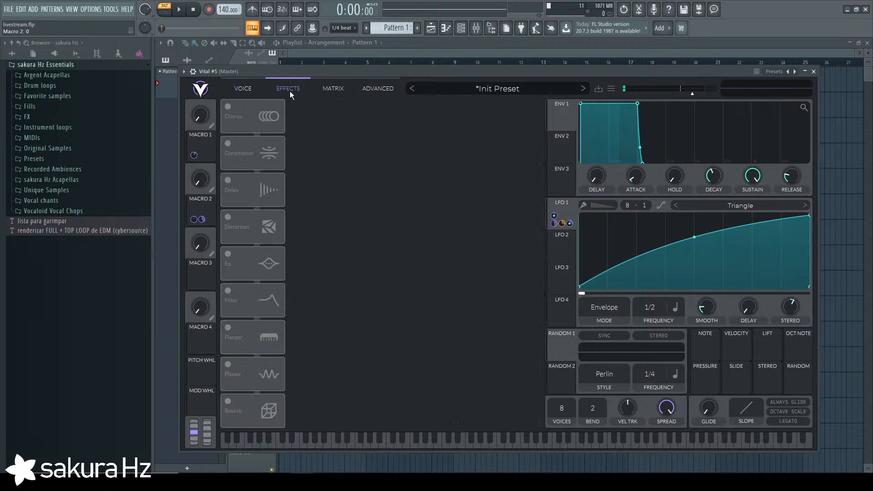
{"action": "left_click", "coordinate": [333, 87]}
{"action": "left_click_drag", "start_coordinate": [340, 72], "coordinate": [342, 64]}
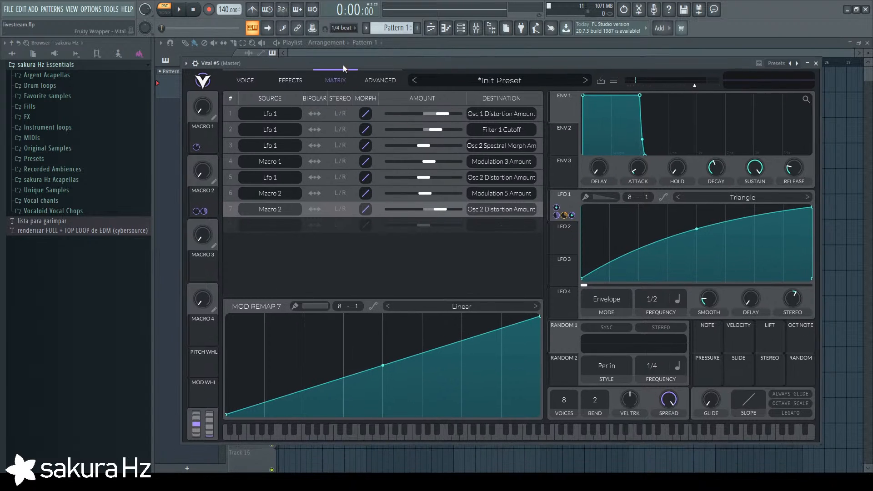
Audition the patch while raising Macro 2 partway, and look through the effects and voice views before returning to the modulation matrix.
{"action": "left_click", "coordinate": [283, 81]}
{"action": "double_click", "coordinate": [203, 170]}
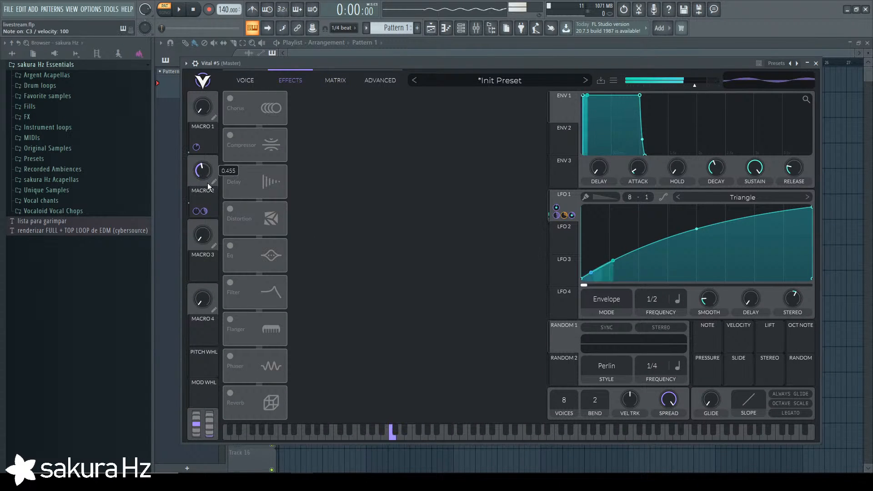
{"action": "left_click_drag", "start_coordinate": [203, 171], "coordinate": [203, 136]}
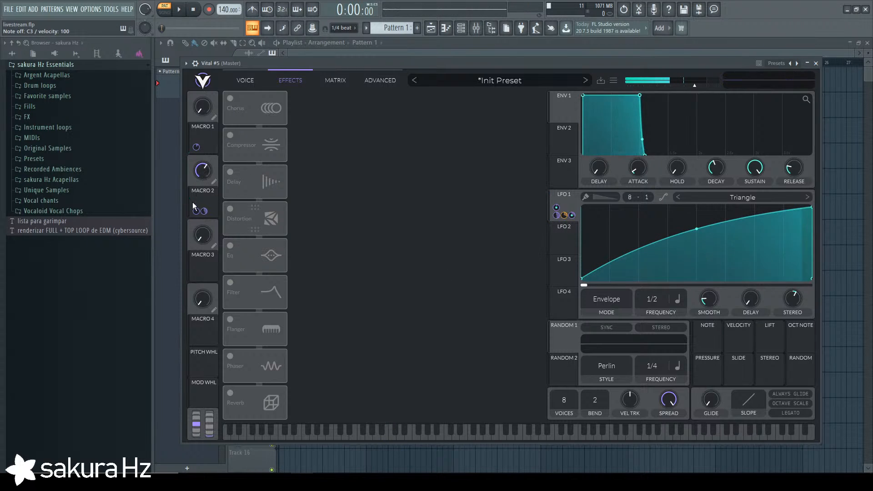
{"action": "mouse_move", "coordinate": [204, 173]}
{"action": "left_click", "coordinate": [267, 80]}
{"action": "left_click_drag", "start_coordinate": [272, 68], "coordinate": [277, 66]}
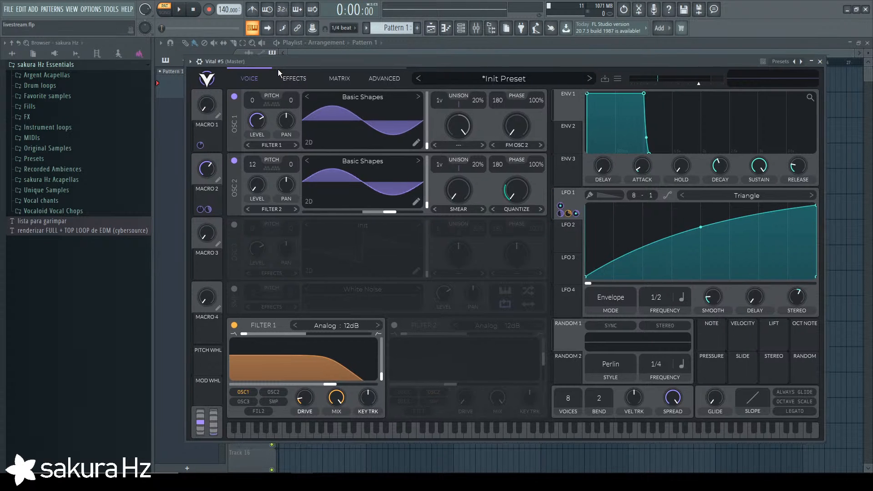
{"action": "left_click", "coordinate": [290, 78]}
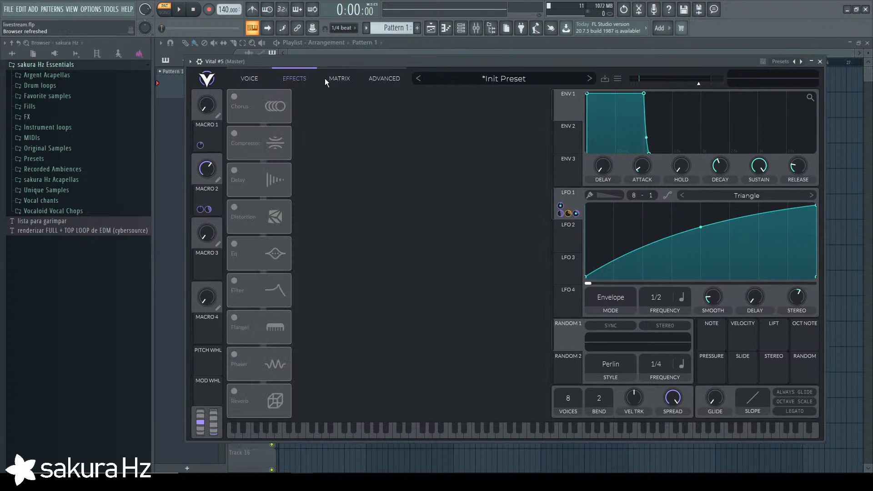
{"action": "left_click", "coordinate": [357, 76]}
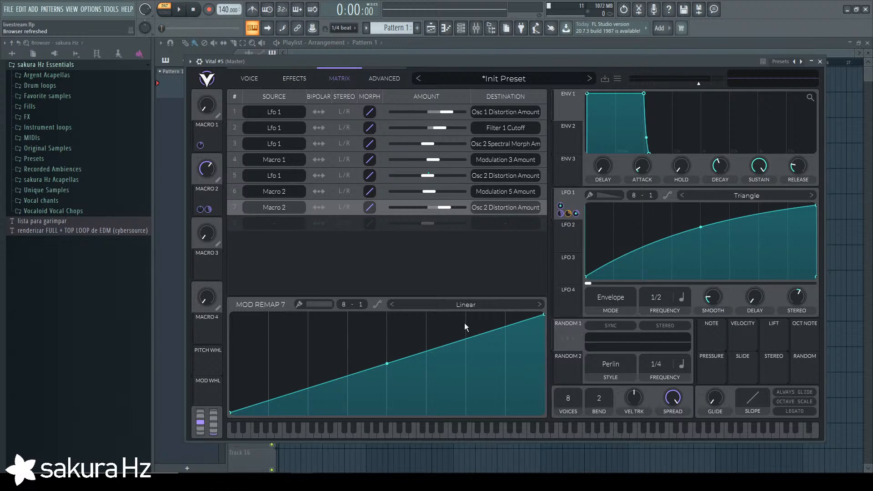
Try a morph power of -3.9 on Macro 2's modulation of oscillator 2's distortion amount, and reset it to 0.
{"action": "left_click", "coordinate": [236, 190]}
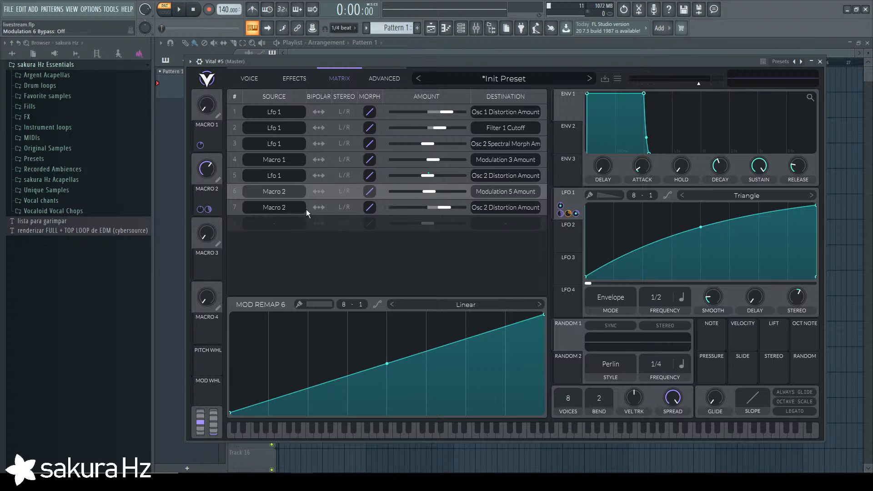
{"action": "left_click_drag", "start_coordinate": [370, 209], "coordinate": [381, 238]}
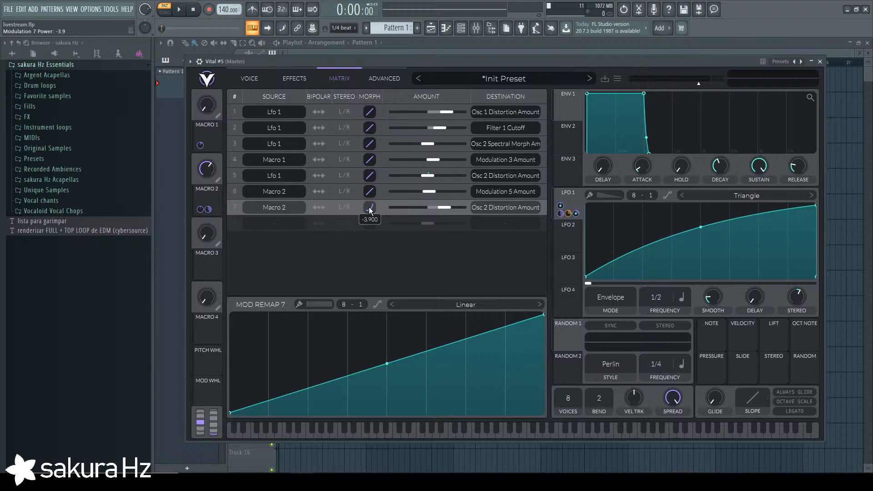
{"action": "left_click_drag", "start_coordinate": [369, 209], "coordinate": [372, 206]}
Examine the available modulation sources and Macro 2's two connections in the modulation matrix, leaving their sources as they are.
{"action": "left_click", "coordinate": [266, 222]}
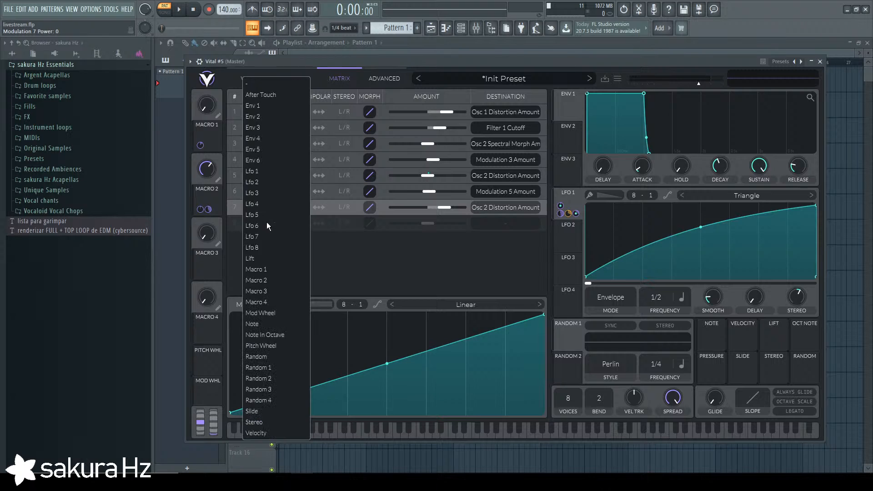
{"action": "left_click", "coordinate": [386, 274]}
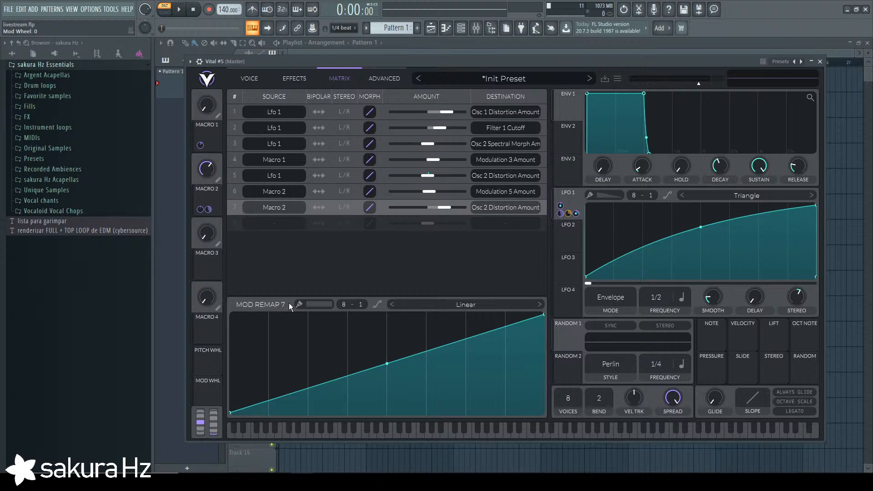
{"action": "left_click", "coordinate": [274, 192]}
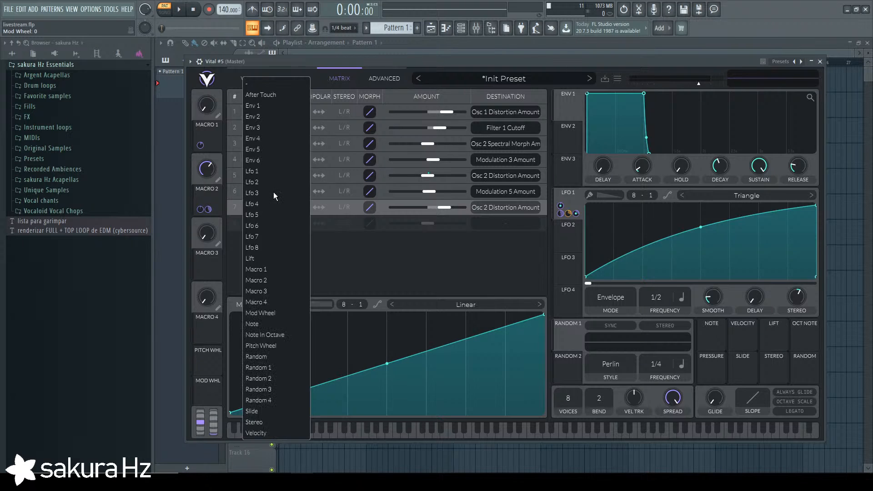
{"action": "left_click", "coordinate": [334, 253]}
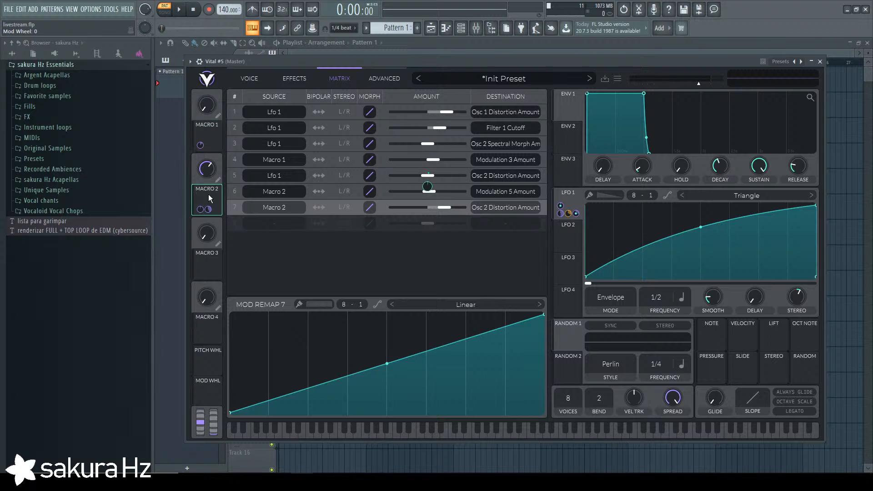
{"action": "left_click", "coordinate": [235, 191]}
{"action": "left_click", "coordinate": [273, 207]}
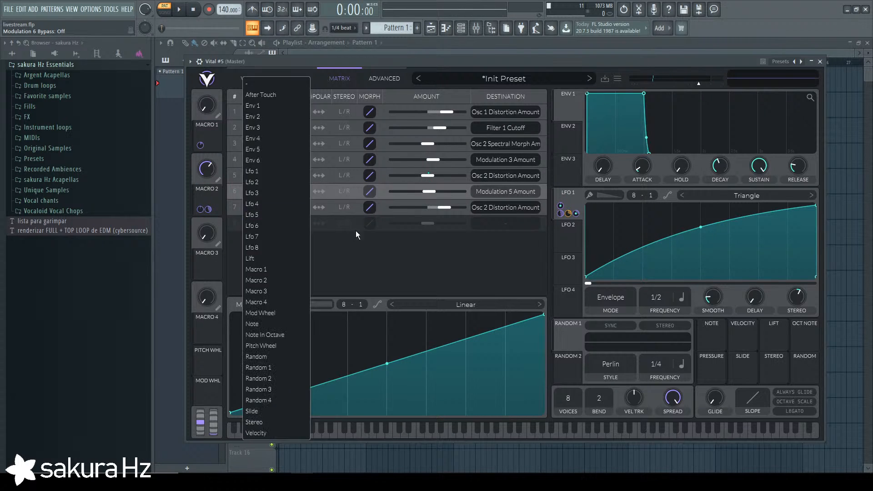
{"action": "left_click", "coordinate": [356, 231]}
Reshape the remap curve of Macro 2's Osc 2 Distortion Amount modulation to stay at zero until the fifth grid division and reach maximum at the sixth.
{"action": "left_click", "coordinate": [234, 207]}
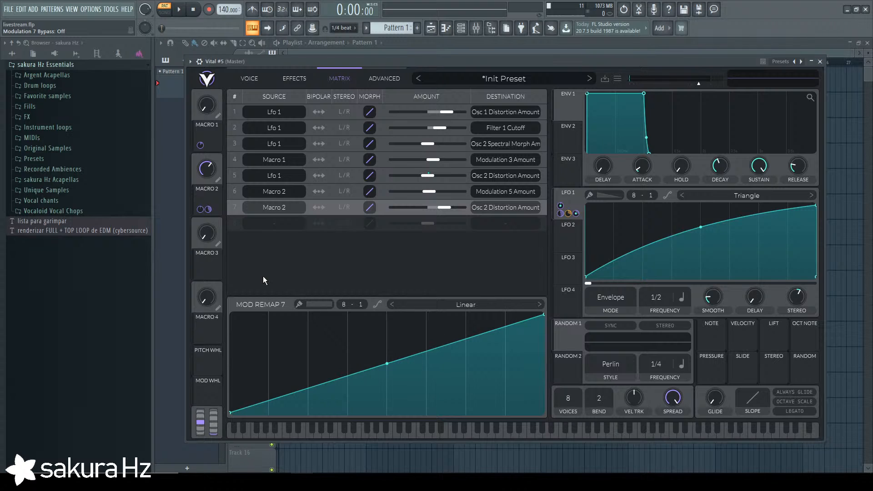
{"action": "left_click_drag", "start_coordinate": [392, 346], "coordinate": [390, 328]}
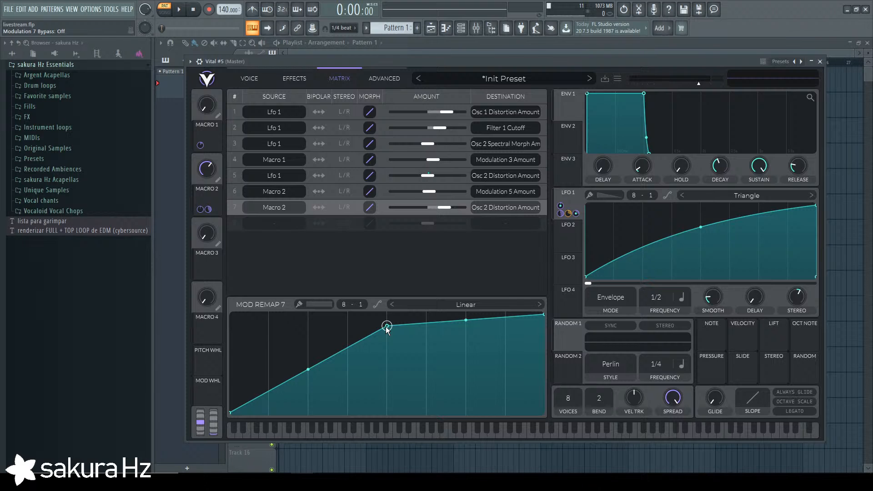
{"action": "left_click_drag", "start_coordinate": [387, 330], "coordinate": [427, 440]}
{"action": "double_click", "coordinate": [392, 388]}
{"action": "double_click", "coordinate": [391, 387]}
{"action": "left_click_drag", "start_coordinate": [505, 345], "coordinate": [466, 288]}
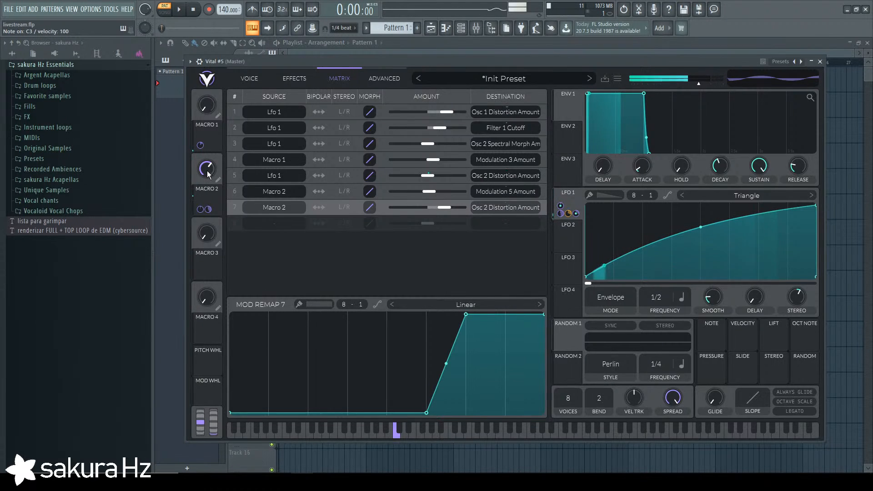
Audition the Quantize modulation while sweeping Macro 2 between 0 and its upper range, and shift the plugin window slightly upward.
{"action": "left_click", "coordinate": [255, 80]}
{"action": "left_click", "coordinate": [296, 80]}
{"action": "left_click", "coordinate": [250, 78]}
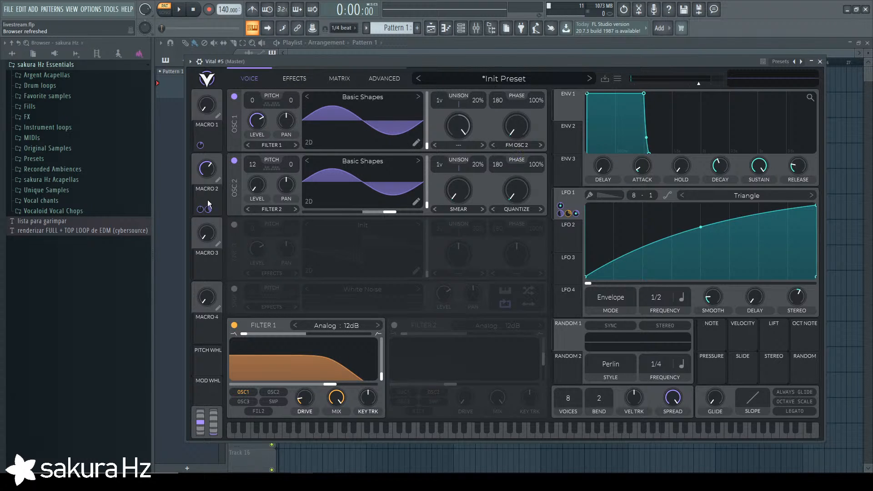
{"action": "left_click_drag", "start_coordinate": [206, 169], "coordinate": [209, 127]}
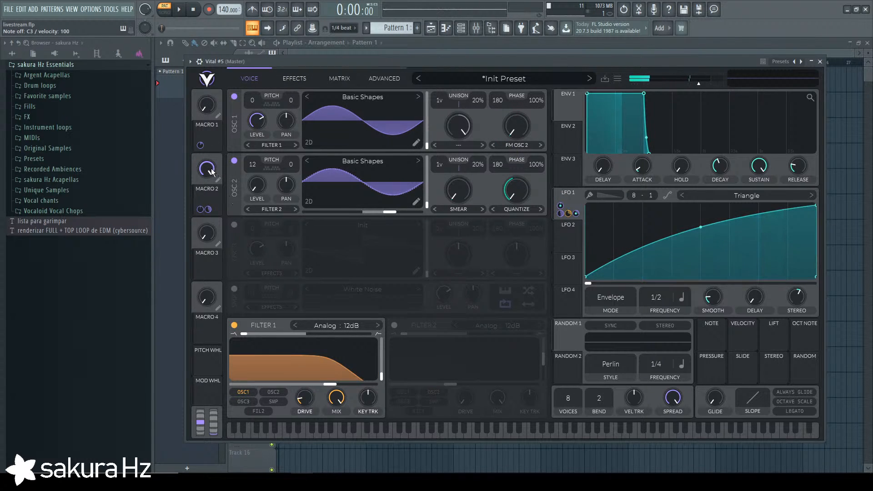
{"action": "left_click_drag", "start_coordinate": [211, 168], "coordinate": [216, 211]}
{"action": "scroll", "coordinate": [213, 170], "scroll_direction": "up", "scroll_amount": 2}
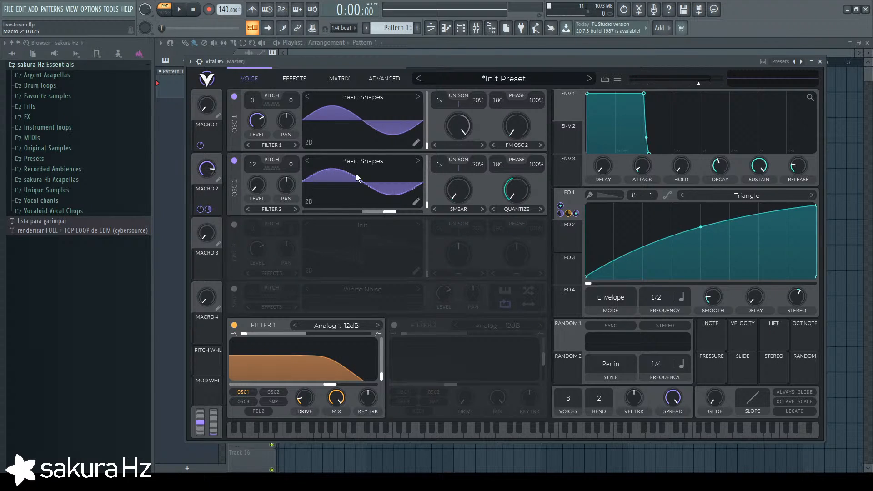
{"action": "left_click_drag", "start_coordinate": [426, 61], "coordinate": [427, 52]}
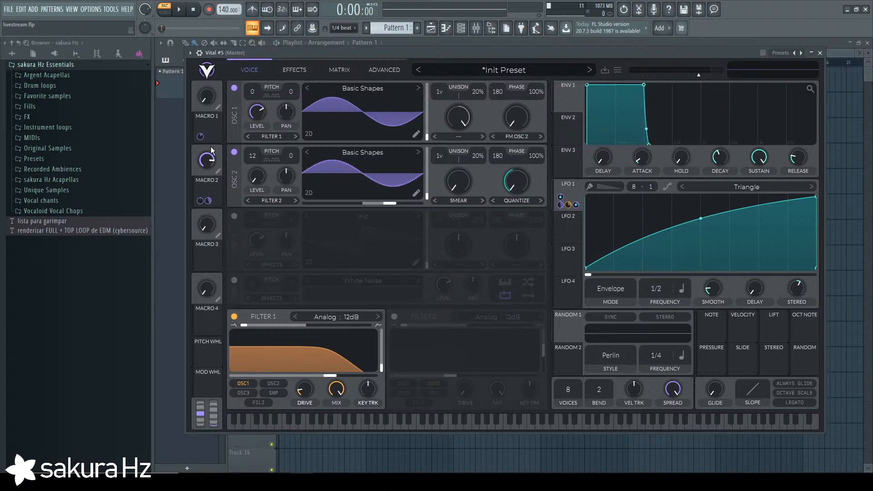
{"action": "left_click_drag", "start_coordinate": [209, 158], "coordinate": [210, 213]}
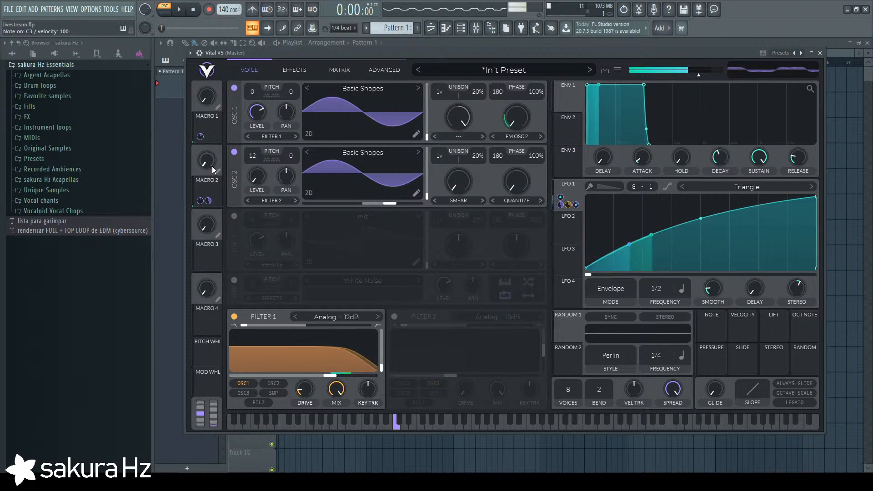
{"action": "left_click_drag", "start_coordinate": [212, 167], "coordinate": [214, 87]}
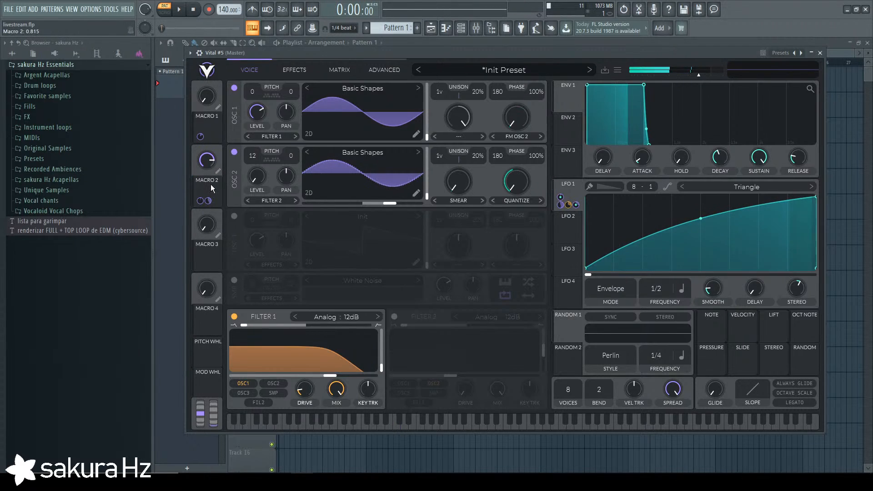
{"action": "mouse_move", "coordinate": [210, 156]}
{"action": "left_mouse_down"}
{"action": "mouse_move", "coordinate": [211, 175]}
{"action": "mouse_move", "coordinate": [211, 167]}
{"action": "left_mouse_up"}
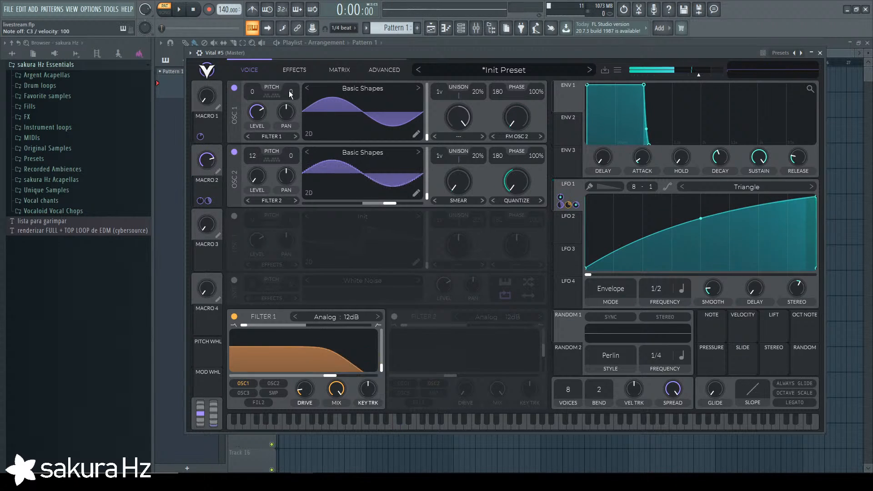
Move the lower point of modulation 7's remap curve to the sixth grid division, forming a vertical step from zero to maximum.
{"action": "left_click", "coordinate": [294, 69]}
{"action": "left_click", "coordinate": [339, 70]}
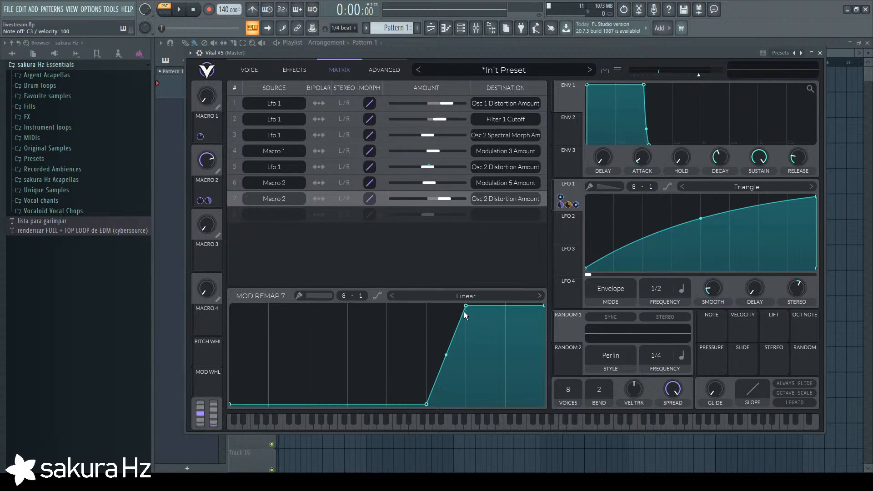
{"action": "left_click_drag", "start_coordinate": [429, 401], "coordinate": [473, 418]}
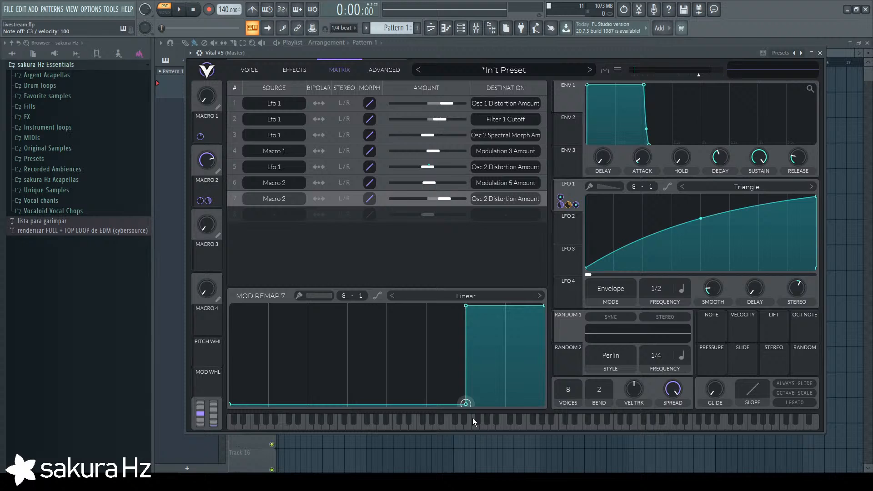
Audition the stepped Quantize modulation from Macro 2 at 0 up to 1, and save the project.
{"action": "left_click", "coordinate": [237, 71]}
{"action": "key", "text": "z"}
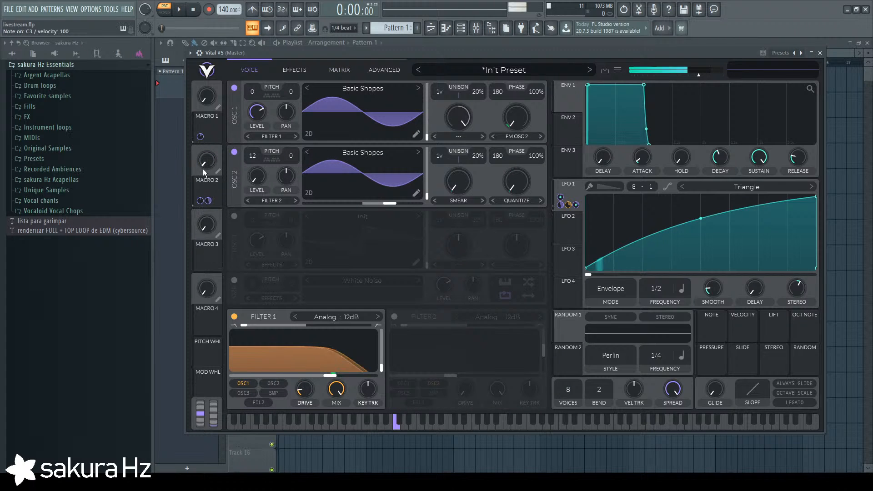
{"action": "left_click_drag", "start_coordinate": [204, 165], "coordinate": [206, 112]}
{"action": "key", "text": "z"}
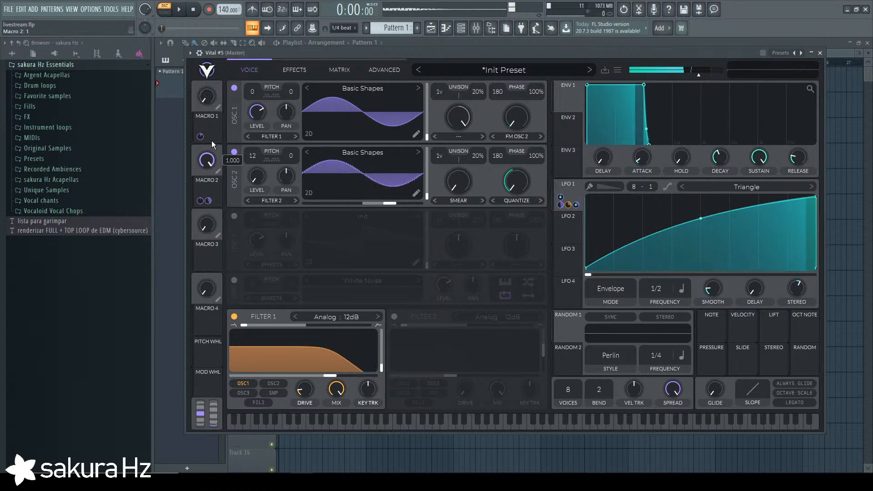
{"action": "key", "text": "ctrl+s"}
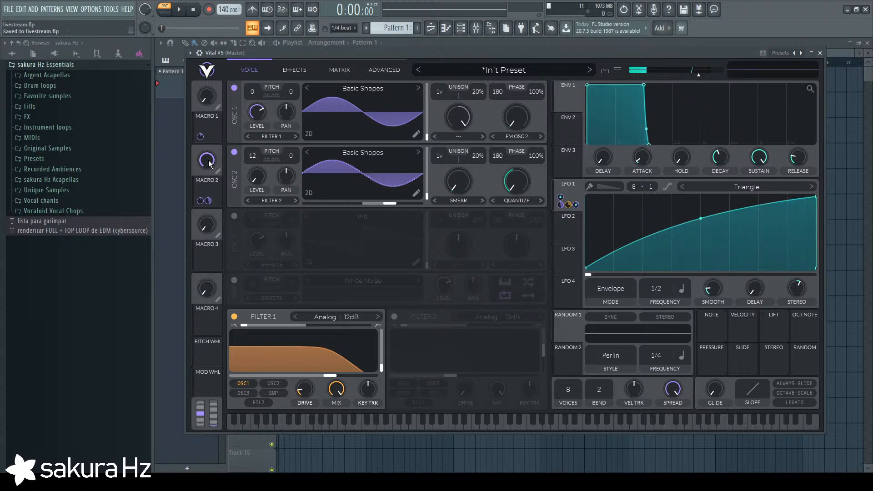
Return Macro 2 to 0 and rename it YOI.
{"action": "left_click_drag", "start_coordinate": [210, 162], "coordinate": [235, 320]}
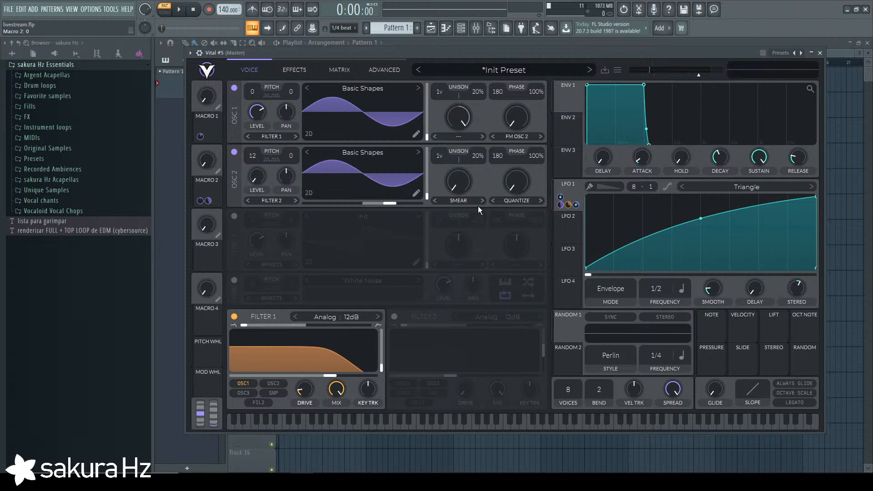
{"action": "key", "text": "z"}
{"action": "left_click", "coordinate": [215, 165]}
{"action": "double_click", "coordinate": [206, 178]}
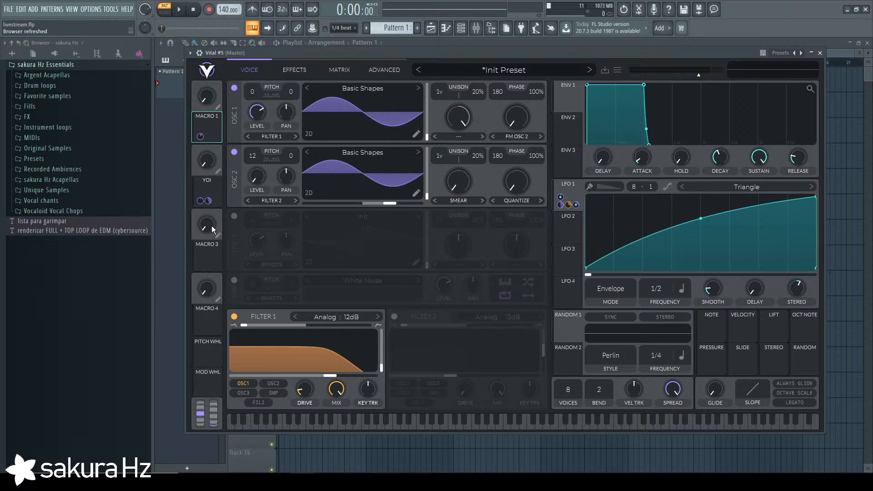
Audition the patch while raising Macro 1 past 0.5, and reset the macro to 0.
{"action": "scroll", "coordinate": [213, 100], "scroll_direction": "up", "scroll_amount": 3}
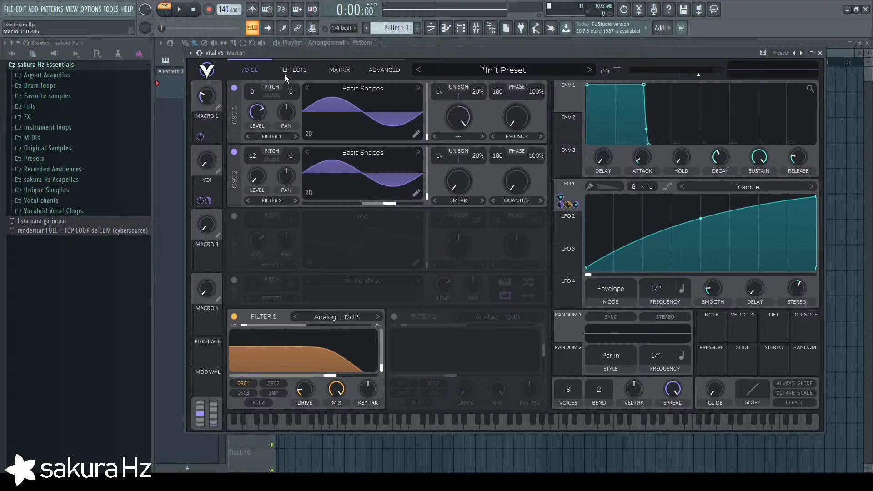
{"action": "left_click_drag", "start_coordinate": [284, 53], "coordinate": [293, 49]}
{"action": "left_click_drag", "start_coordinate": [220, 90], "coordinate": [219, 45]}
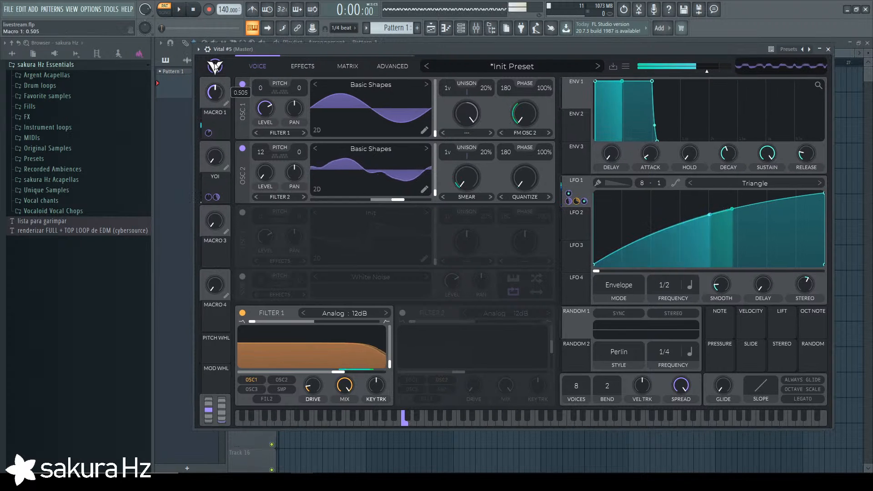
{"action": "double_click", "coordinate": [219, 98]}
Try raising oscillator 2's Smear amount while auditioning, and reset it to 0%.
{"action": "left_click_drag", "start_coordinate": [465, 191], "coordinate": [465, 182]}
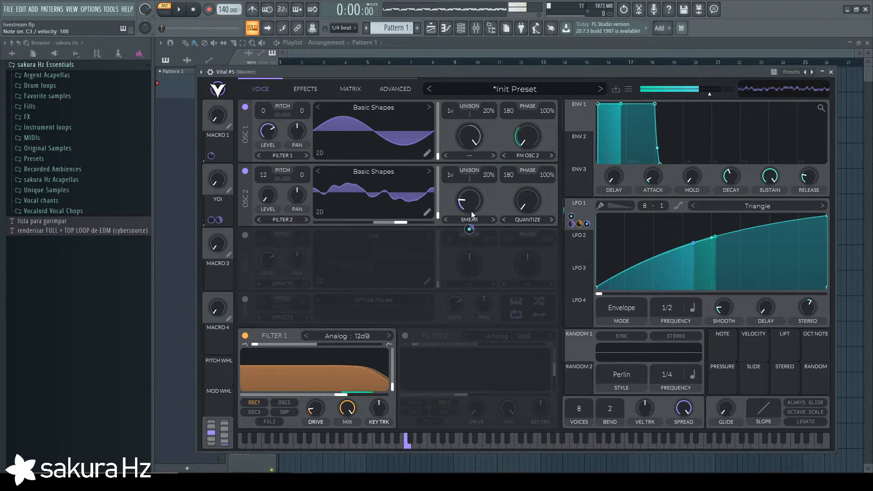
{"action": "left_click_drag", "start_coordinate": [471, 211], "coordinate": [474, 210]}
{"action": "double_click", "coordinate": [473, 210]}
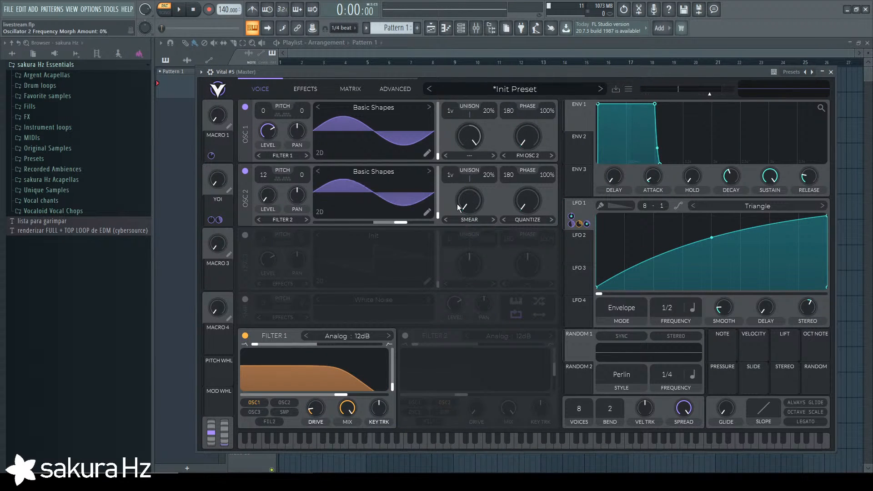
Raise Macro 1 to maximum, shift the plugin window upward, and audition the patch.
{"action": "left_click_drag", "start_coordinate": [226, 122], "coordinate": [217, 4]}
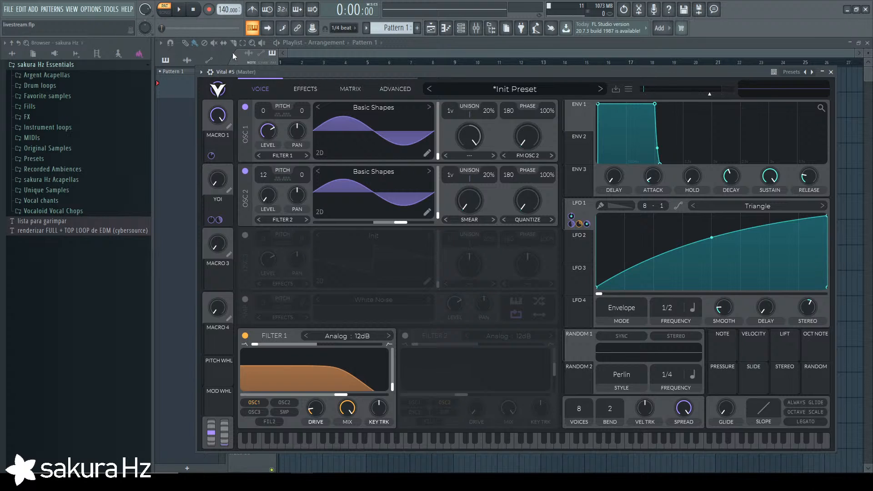
{"action": "left_click_drag", "start_coordinate": [282, 72], "coordinate": [272, 44]}
{"action": "key", "text": "z"}
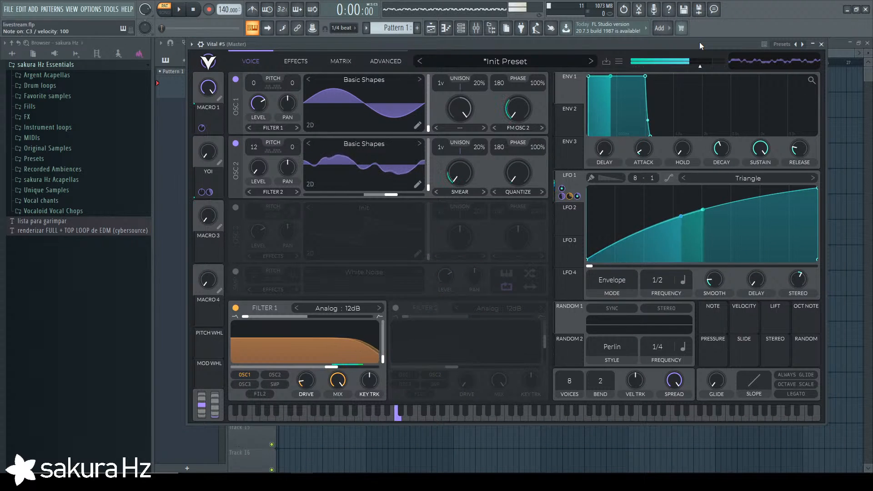
Reset Macro 1 to 0, and audition oscillator 1 with the Vocode spectral morph.
{"action": "double_click", "coordinate": [209, 88]}
{"action": "key", "text": "z"}
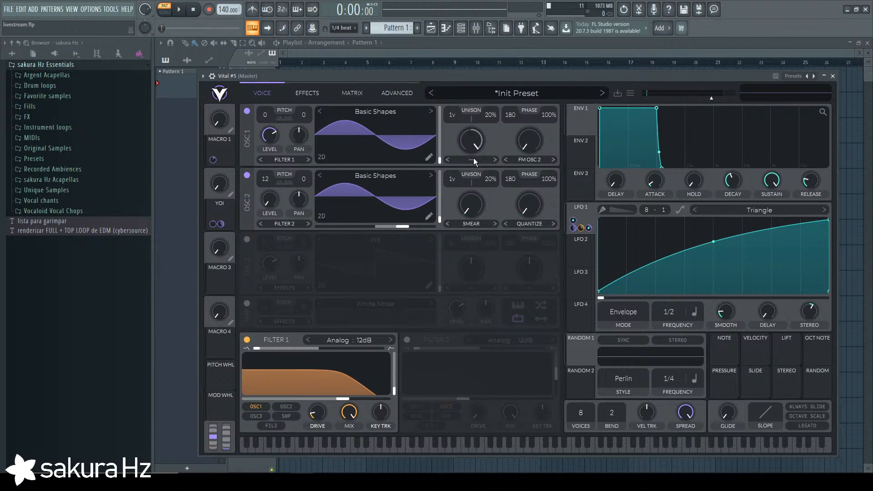
{"action": "left_click", "coordinate": [473, 158]}
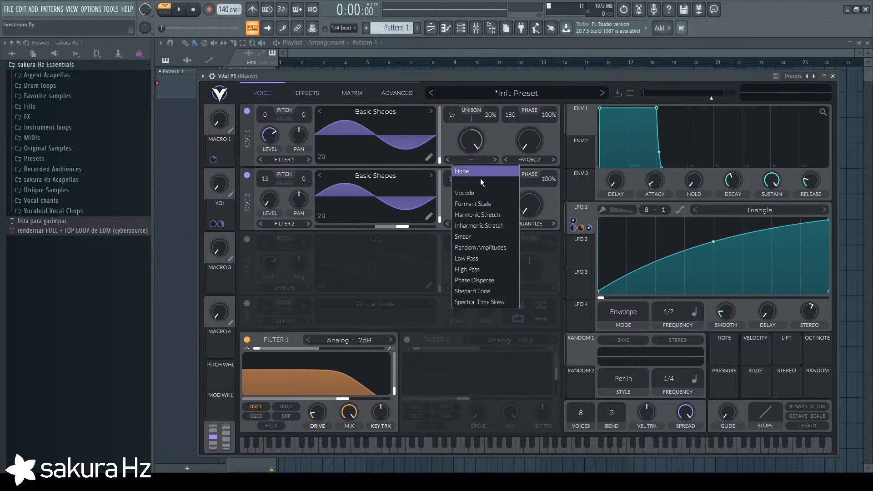
{"action": "left_click", "coordinate": [466, 193]}
{"action": "key", "text": "z"}
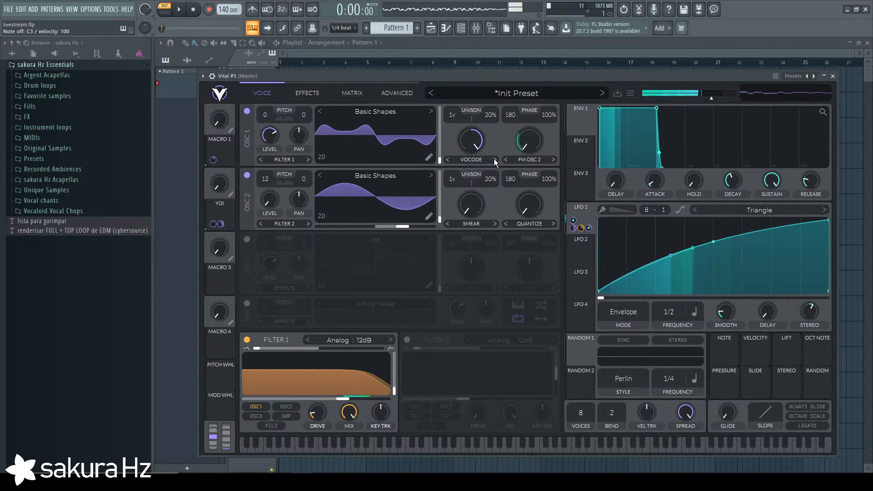
Try the Formant Scale and Harmonic Stretch spectral morphs on oscillator 1 while auditioning.
{"action": "left_click", "coordinate": [494, 159]}
{"action": "key", "text": "z"}
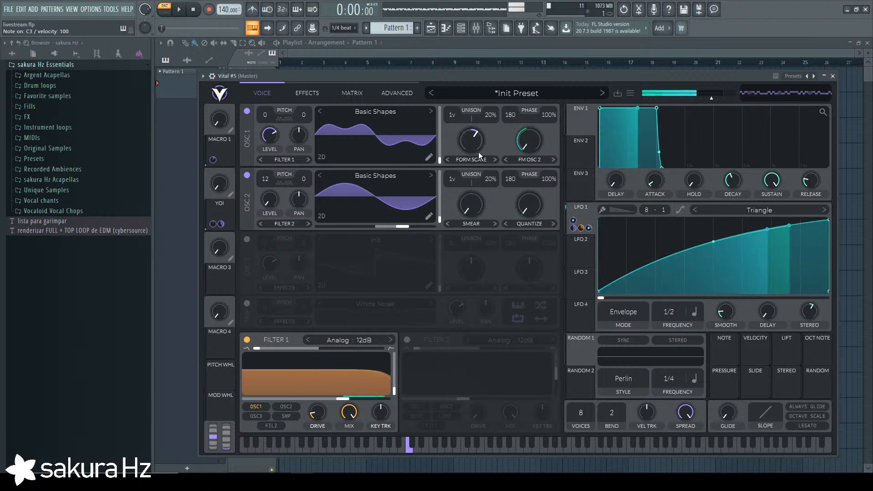
{"action": "mouse_move", "coordinate": [478, 152]}
{"action": "left_mouse_down"}
{"action": "mouse_move", "coordinate": [484, 188]}
{"action": "mouse_move", "coordinate": [474, 123]}
{"action": "mouse_move", "coordinate": [471, 142]}
{"action": "mouse_move", "coordinate": [493, 165]}
{"action": "mouse_move", "coordinate": [489, 158]}
{"action": "left_mouse_up"}
{"action": "key", "text": "z"}
{"action": "left_click", "coordinate": [494, 159]}
{"action": "key", "text": "z"}
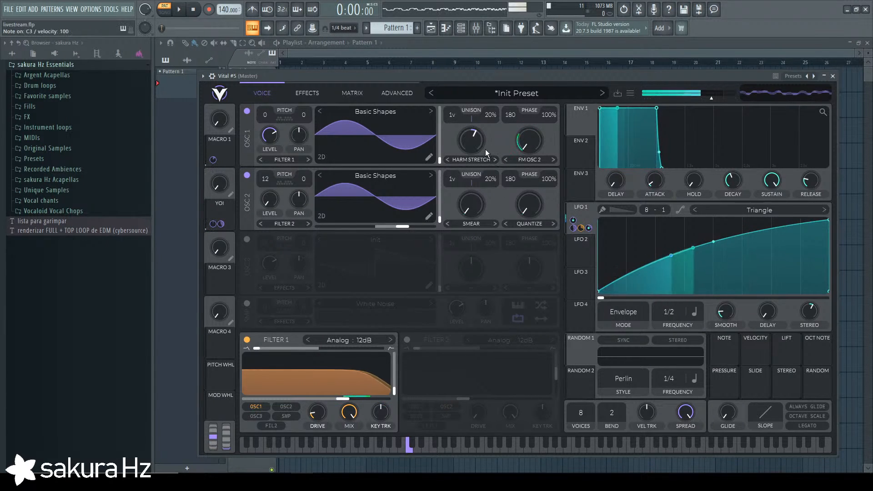
Try the Shepard Tone spectral morph on oscillator 1 and audition it.
{"action": "left_click", "coordinate": [485, 159]}
{"action": "left_click", "coordinate": [497, 291]}
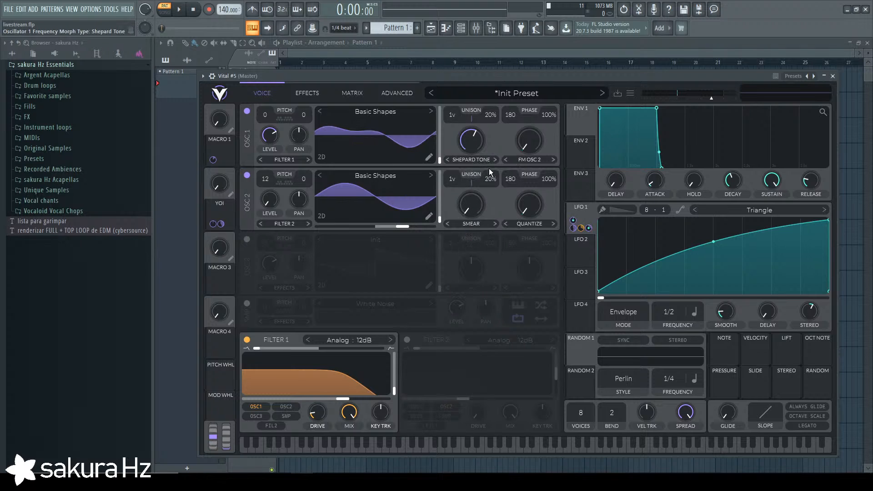
{"action": "key", "text": "z"}
Try Spectral Time Skew on oscillator 1 at about 33%, auditioning it with oscillator 2 briefly switched off and on.
{"action": "left_click", "coordinate": [494, 160]}
{"action": "key", "text": "z"}
{"action": "left_click_drag", "start_coordinate": [467, 143], "coordinate": [470, 207]}
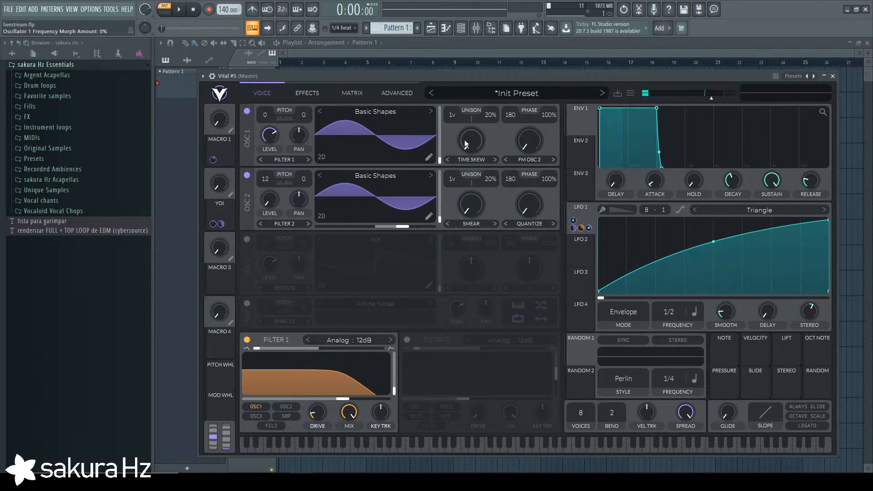
{"action": "left_click_drag", "start_coordinate": [466, 144], "coordinate": [473, 124]}
{"action": "key", "text": "z"}
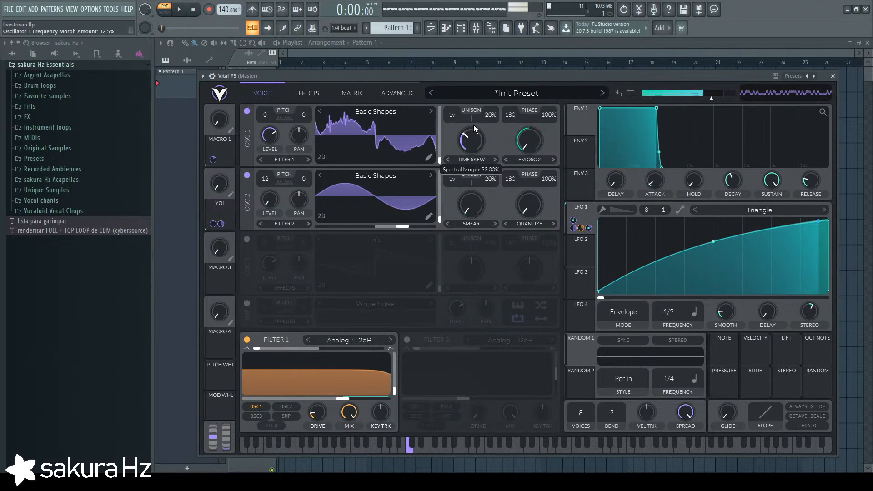
{"action": "left_click", "coordinate": [246, 175]}
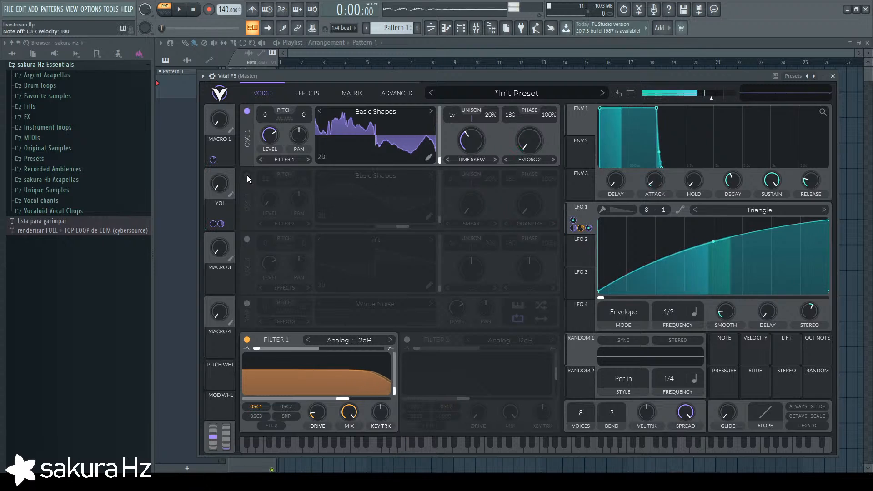
{"action": "left_click", "coordinate": [246, 176]}
Switch oscillator 1 back to Shepard Tone and audition it while sweeping its amount between 0% and about 60%.
{"action": "left_click", "coordinate": [447, 160]}
{"action": "key", "text": "z"}
{"action": "left_click_drag", "start_coordinate": [468, 149], "coordinate": [484, 234]}
{"action": "key", "text": "z"}
{"action": "key", "text": "z"}
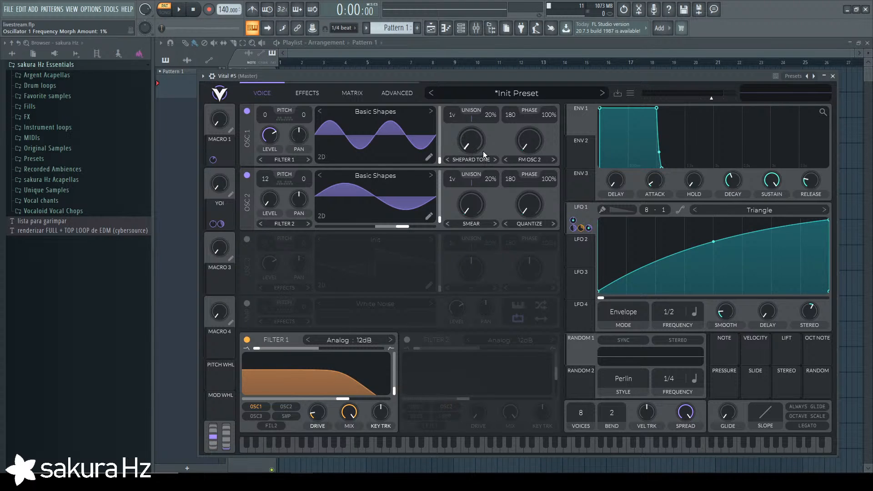
{"action": "left_click_drag", "start_coordinate": [483, 151], "coordinate": [475, 94]}
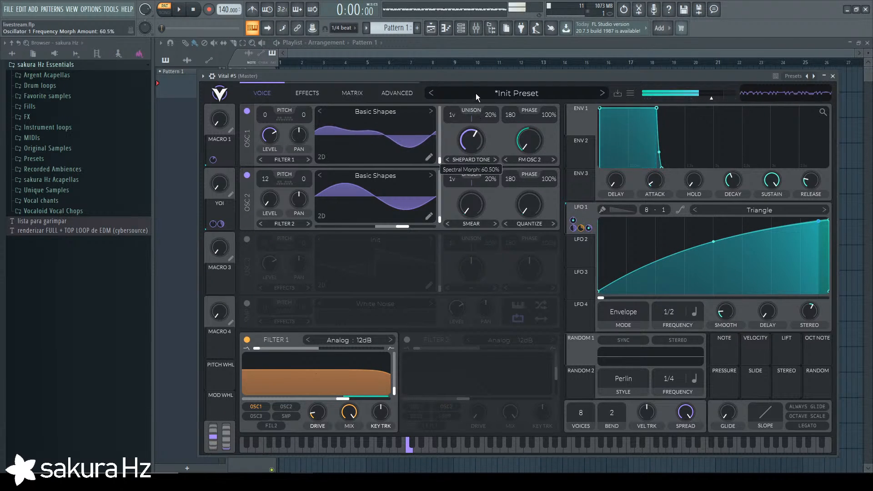
{"action": "left_click_drag", "start_coordinate": [468, 138], "coordinate": [468, 204]}
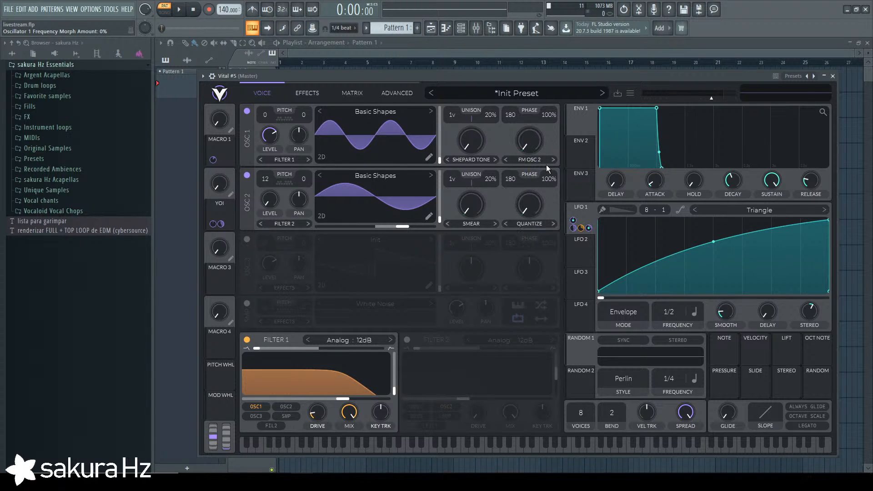
Try the Phase Disperse, High Pass, Low Pass and Random Amplitudes morphs on oscillator 1.
{"action": "left_click", "coordinate": [448, 160]}
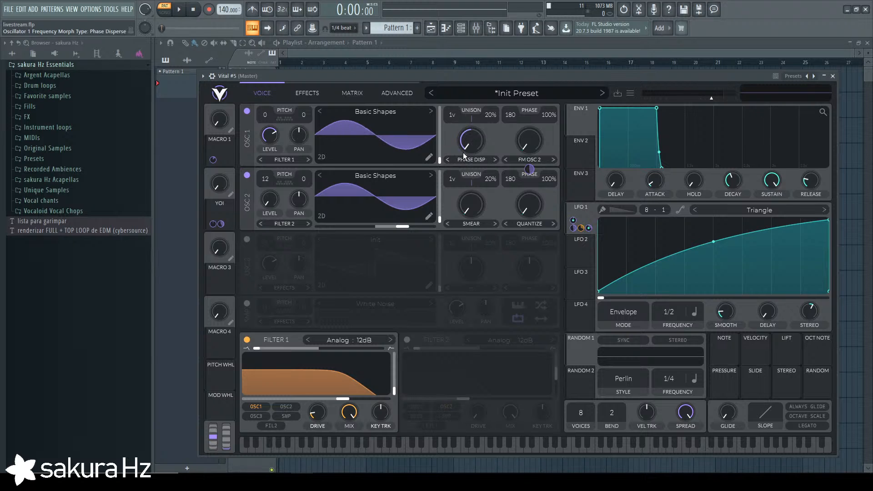
{"action": "left_click_drag", "start_coordinate": [467, 146], "coordinate": [467, 107]}
{"action": "left_click", "coordinate": [448, 160]}
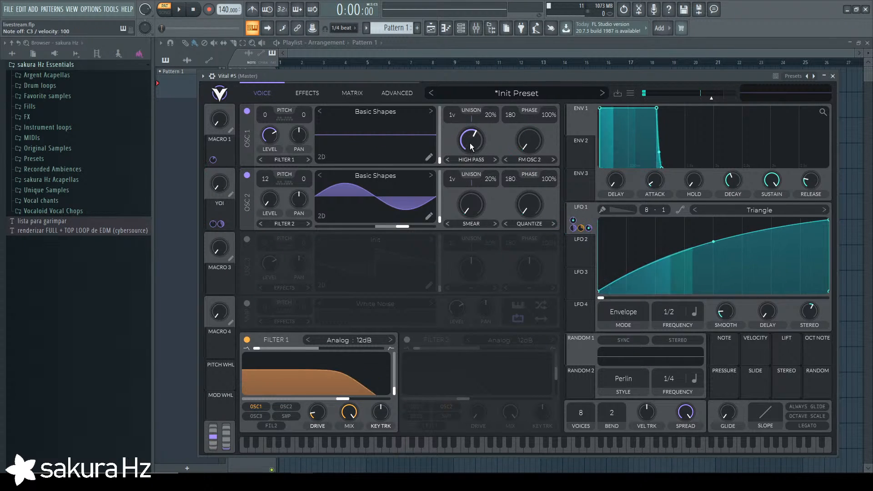
{"action": "left_click", "coordinate": [448, 160]}
{"action": "left_click", "coordinate": [449, 160]}
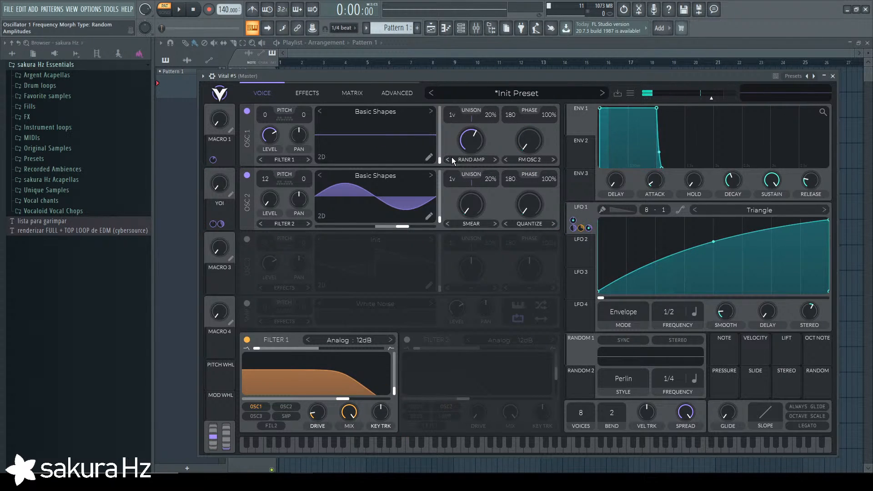
Set oscillator 1's spectral morph to Smear with its amount at 0%.
{"action": "left_click", "coordinate": [448, 160]}
{"action": "mouse_move", "coordinate": [468, 142]}
{"action": "left_mouse_down"}
{"action": "mouse_move", "coordinate": [468, 170]}
{"action": "mouse_move", "coordinate": [473, 155]}
{"action": "left_mouse_up"}
{"action": "left_click", "coordinate": [452, 159]}
{"action": "left_click", "coordinate": [451, 159]}
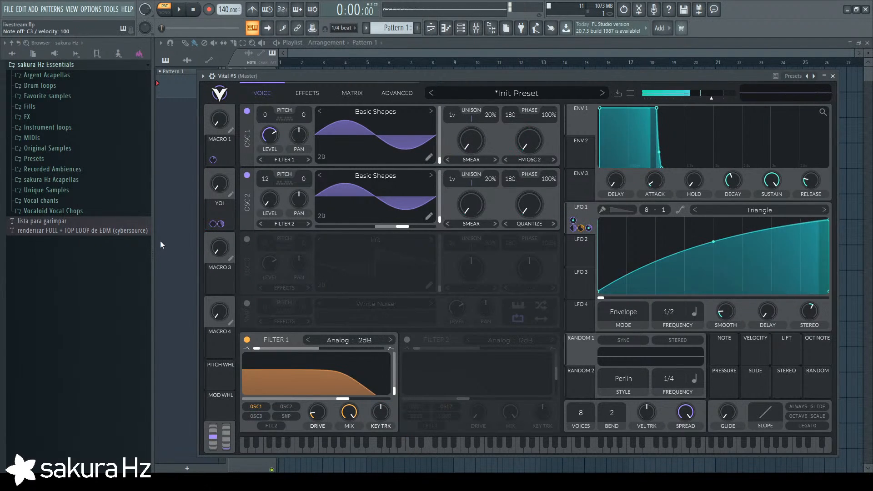
Assign Macro 3 to oscillator 1's Smear amount with a modulation depth of 0.12, and raise Macro 3 to 1.
{"action": "mouse_move", "coordinate": [218, 281]}
{"action": "left_mouse_down"}
{"action": "mouse_move", "coordinate": [467, 193]}
{"action": "mouse_move", "coordinate": [471, 143]}
{"action": "mouse_move", "coordinate": [471, 167]}
{"action": "left_mouse_up"}
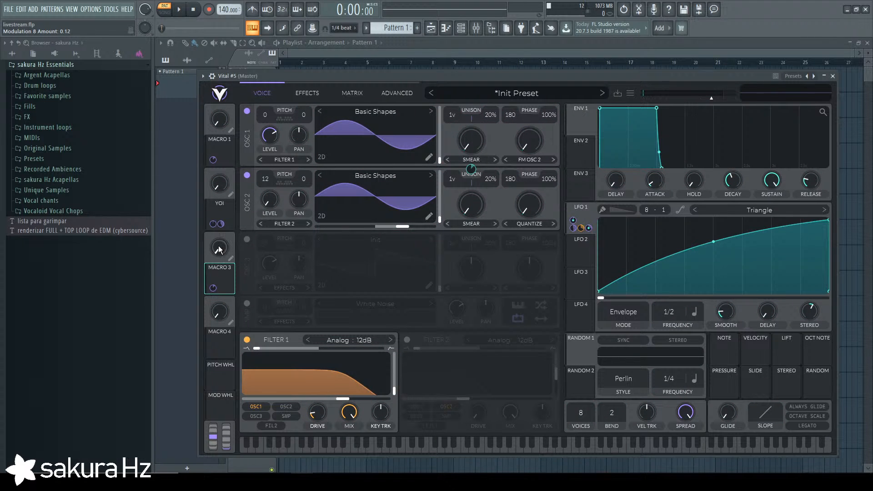
{"action": "left_click_drag", "start_coordinate": [219, 249], "coordinate": [209, 144]}
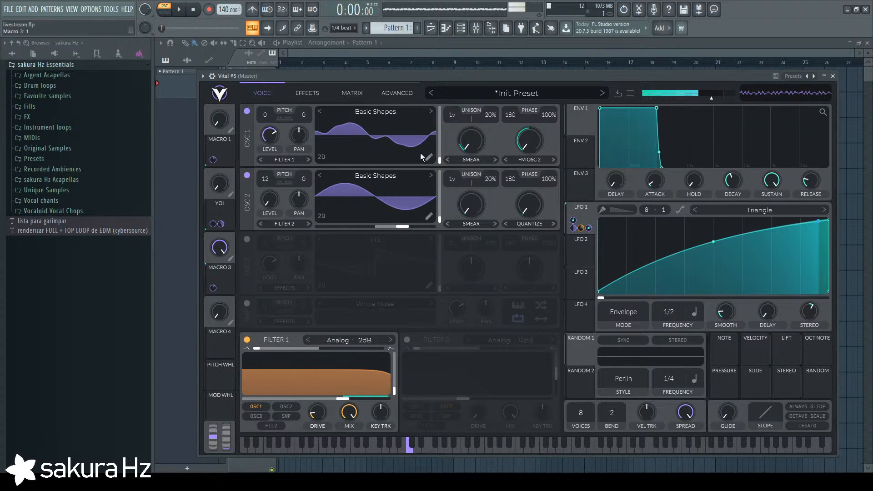
{"action": "mouse_move", "coordinate": [213, 288]}
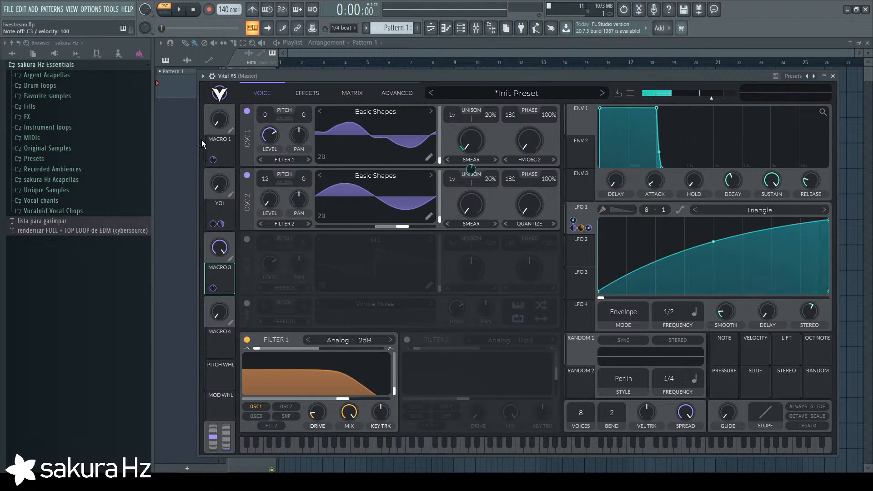
Lower Macro 3 to 0.24 and audition the patch while moving Macro 1, leaving Macro 1 slightly raised.
{"action": "left_click_drag", "start_coordinate": [220, 124], "coordinate": [219, 50]}
{"action": "key", "text": "z"}
{"action": "left_click_drag", "start_coordinate": [223, 130], "coordinate": [225, 288]}
{"action": "key", "text": "z"}
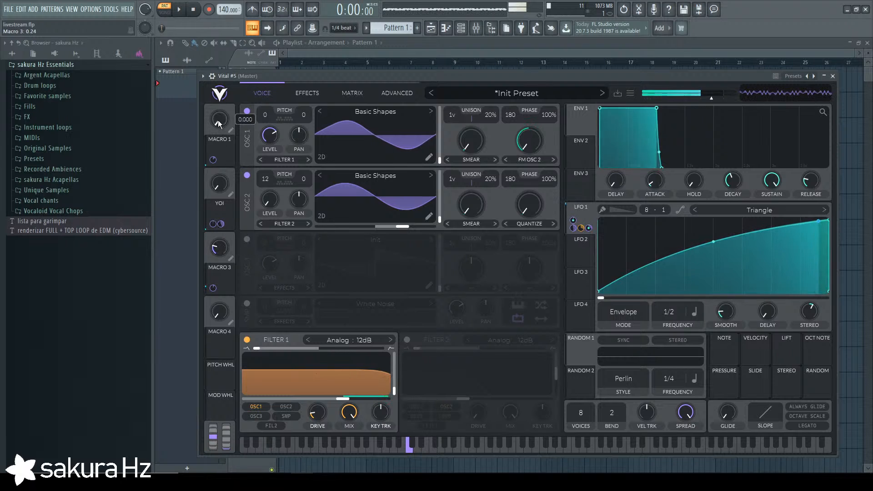
{"action": "key", "text": "z"}
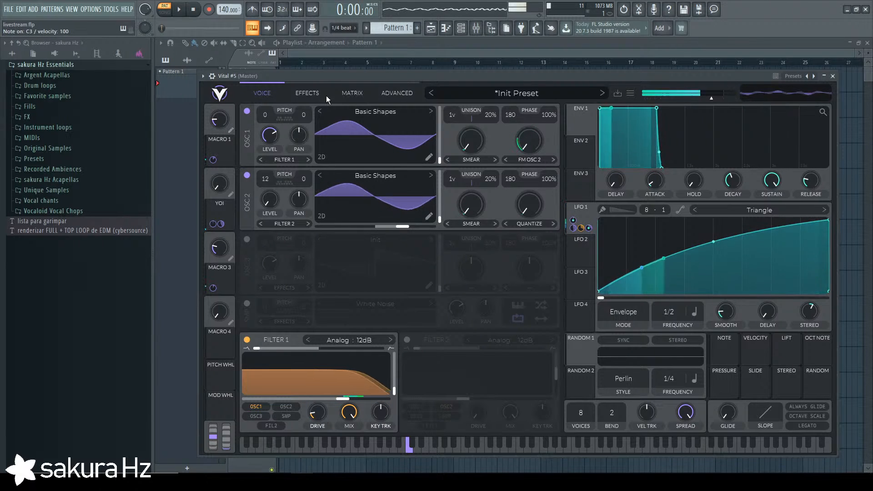
Try the Multiband Compressor effect on the patch, comparing the sound with it on and off.
{"action": "left_click_drag", "start_coordinate": [331, 76], "coordinate": [328, 64]}
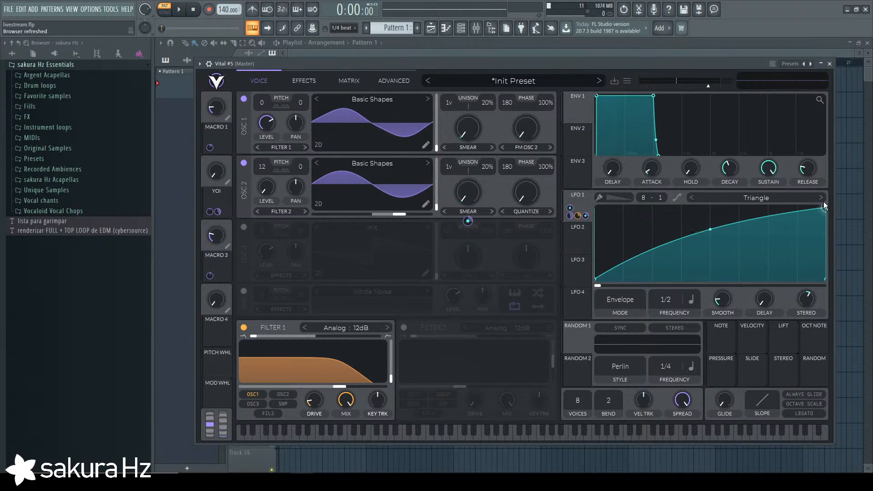
{"action": "left_click_drag", "start_coordinate": [824, 204], "coordinate": [825, 207]}
{"action": "left_click", "coordinate": [304, 81]}
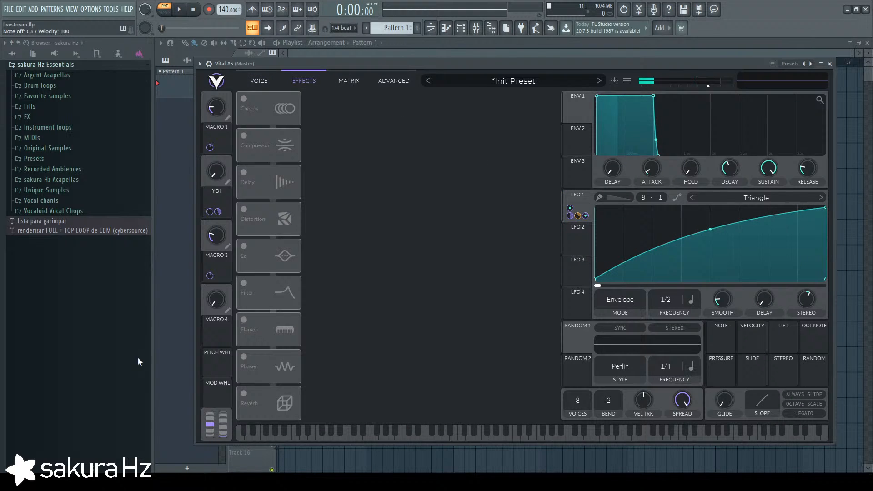
{"action": "left_click", "coordinate": [244, 137]}
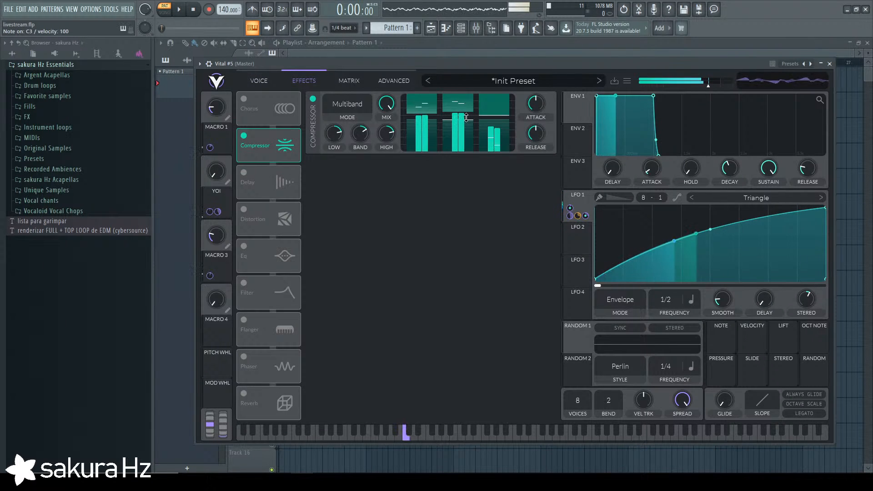
{"action": "left_click", "coordinate": [245, 136]}
{"action": "left_click", "coordinate": [245, 135]}
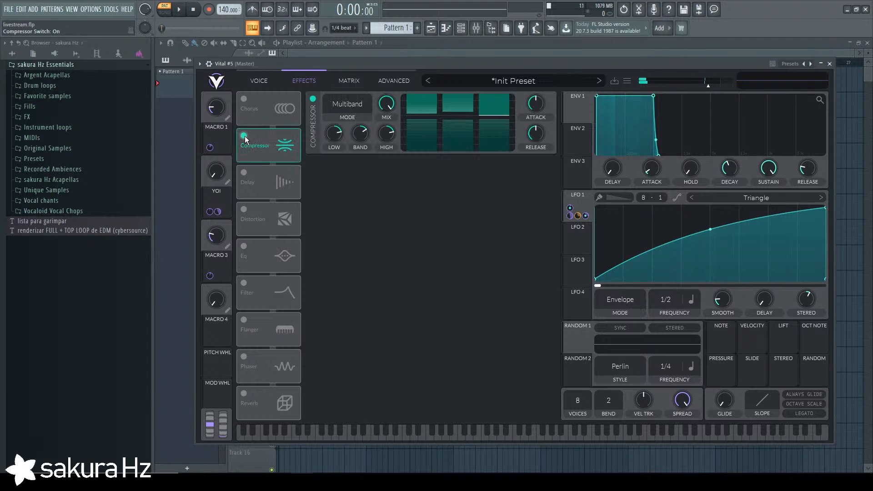
{"action": "left_click", "coordinate": [245, 135]}
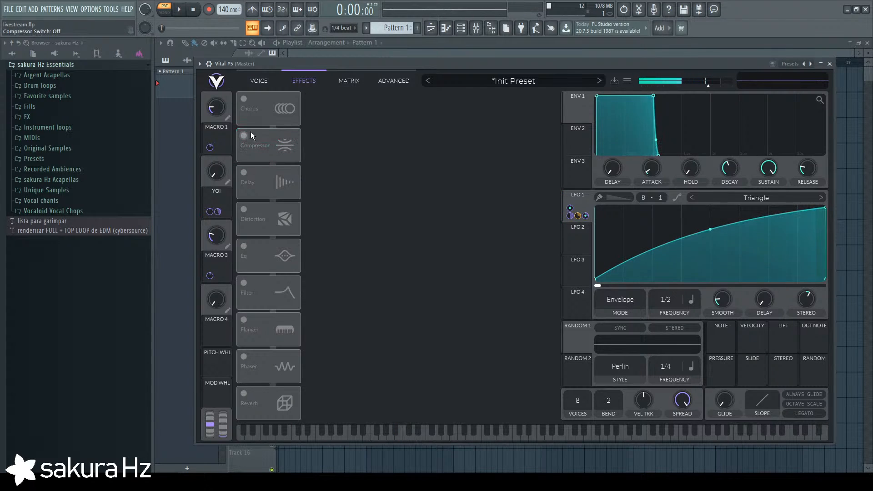
Enable the Chorus effect with its mix at maximum, depth at 50% and frequency at Freeze.
{"action": "left_click", "coordinate": [246, 100]}
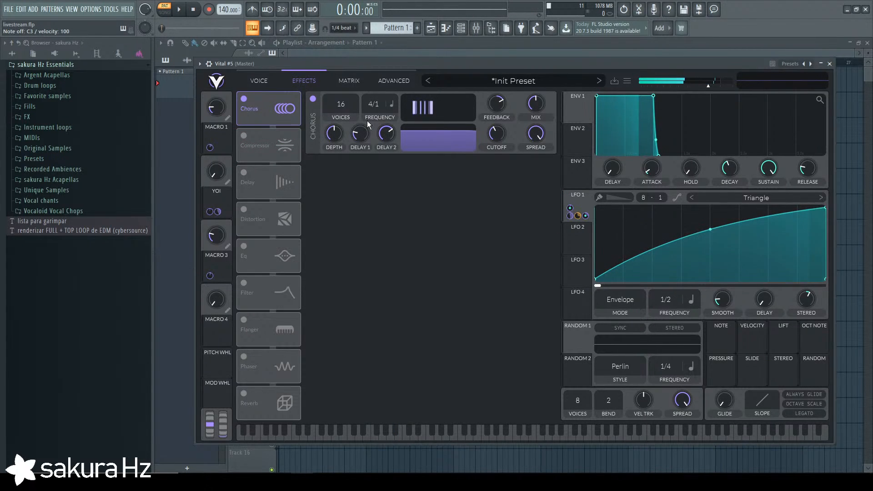
{"action": "left_click", "coordinate": [538, 101]}
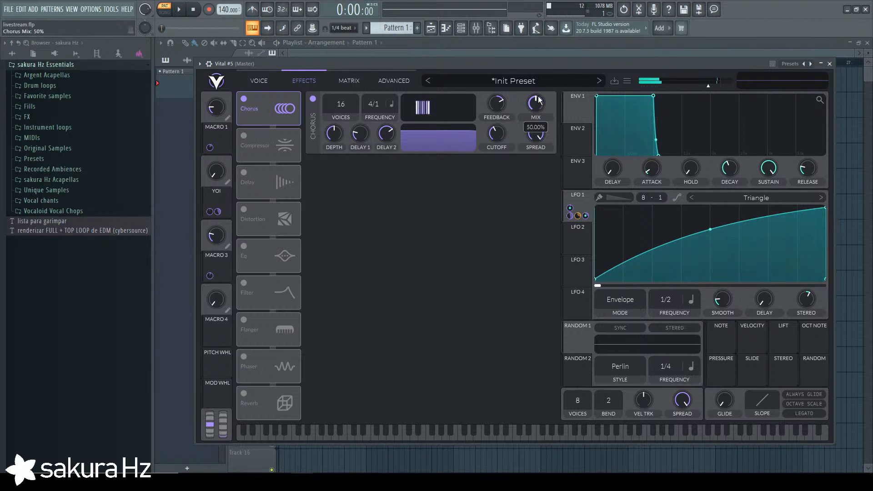
{"action": "left_click_drag", "start_coordinate": [339, 135], "coordinate": [332, 298]}
{"action": "double_click", "coordinate": [331, 143]}
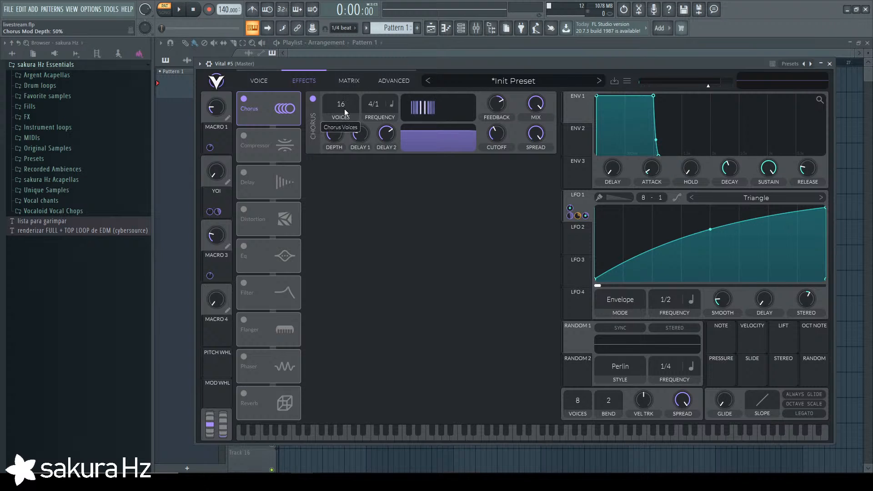
{"action": "left_click_drag", "start_coordinate": [379, 125], "coordinate": [384, 321]}
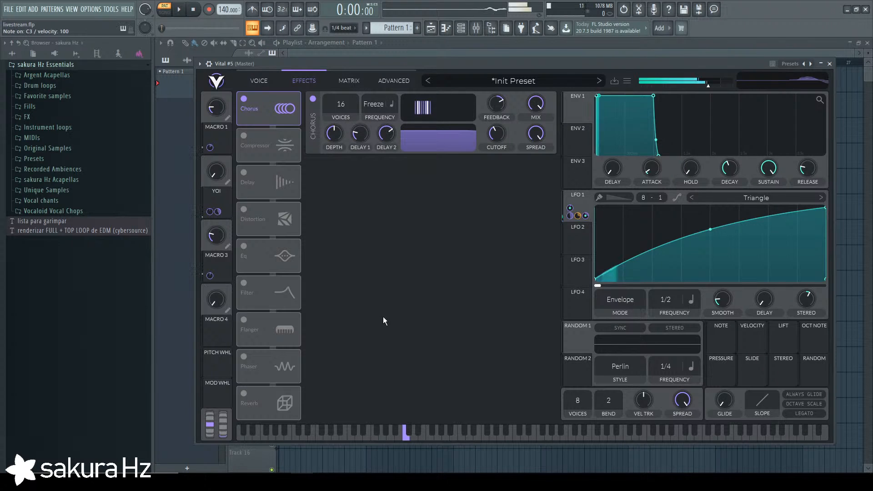
Lower the chorus Delay 2 and reduce the synth's output volume while auditioning the patch.
{"action": "left_click_drag", "start_coordinate": [385, 135], "coordinate": [388, 200]}
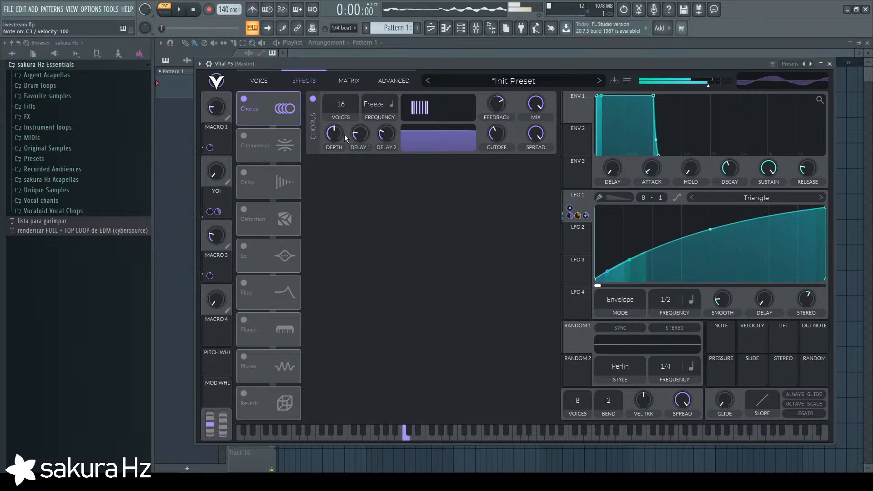
{"action": "scroll", "coordinate": [329, 134], "scroll_direction": "down", "scroll_amount": 5}
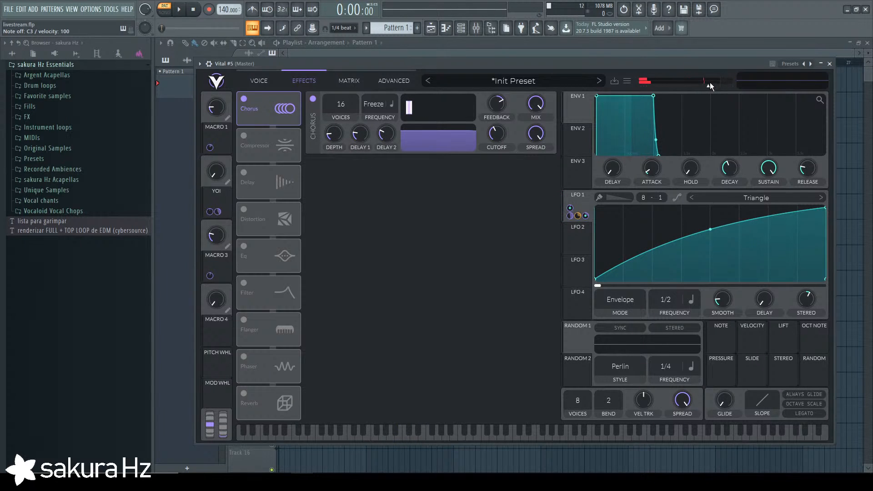
{"action": "key", "text": "z"}
Raise the chorus Depth past halfway, adjust both chorus delays while auditioning, and reset the chorus filter cutoff to 60.
{"action": "left_click_drag", "start_coordinate": [338, 133], "coordinate": [338, 104]}
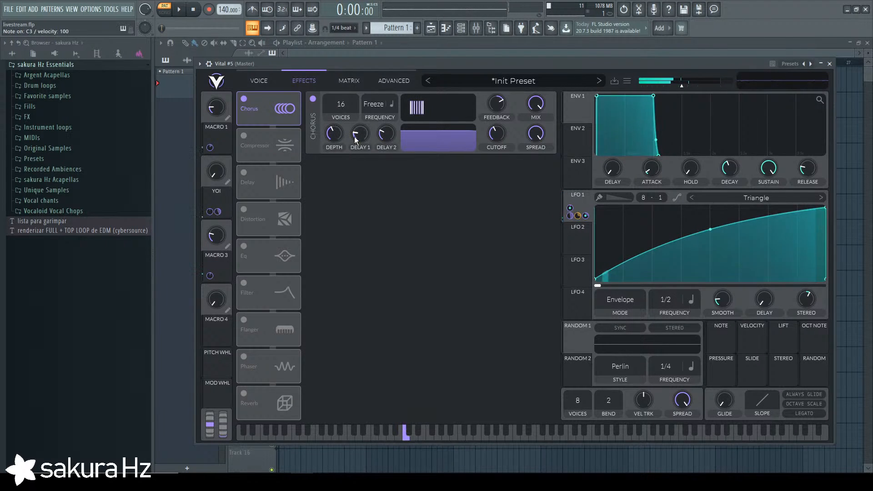
{"action": "left_click_drag", "start_coordinate": [338, 135], "coordinate": [341, 107]}
{"action": "key", "text": "z"}
{"action": "mouse_move", "coordinate": [379, 132]}
{"action": "left_mouse_down"}
{"action": "mouse_move", "coordinate": [381, 117]}
{"action": "mouse_move", "coordinate": [367, 128]}
{"action": "left_mouse_up"}
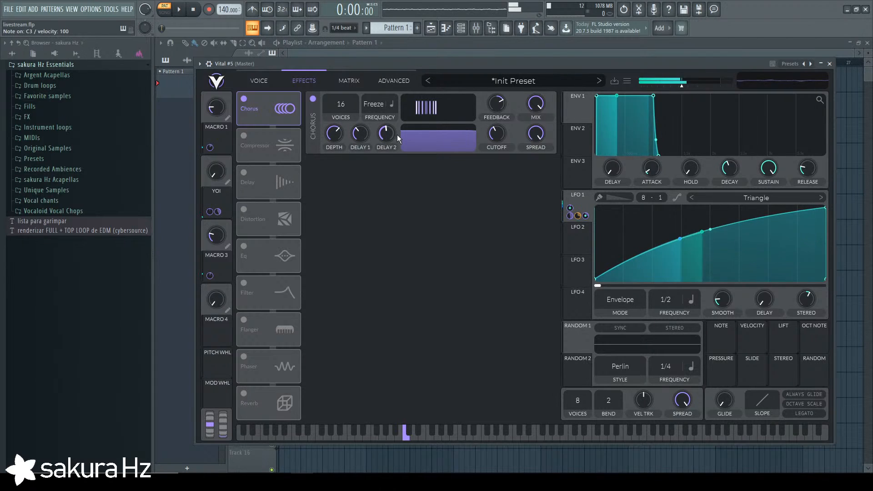
{"action": "double_click", "coordinate": [502, 126]}
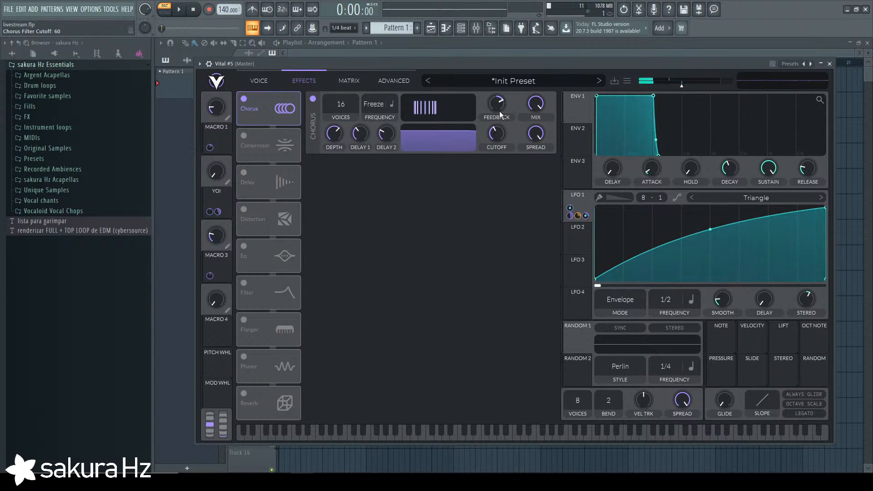
Compare the chorus mix at 50% and at 100% while auditioning the patch.
{"action": "double_click", "coordinate": [542, 106]}
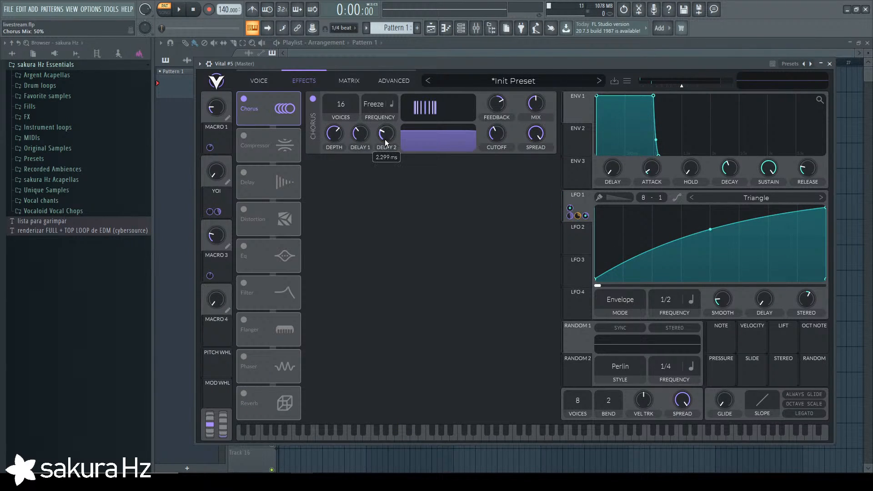
{"action": "key", "text": "z"}
{"action": "left_click_drag", "start_coordinate": [534, 103], "coordinate": [507, 42]}
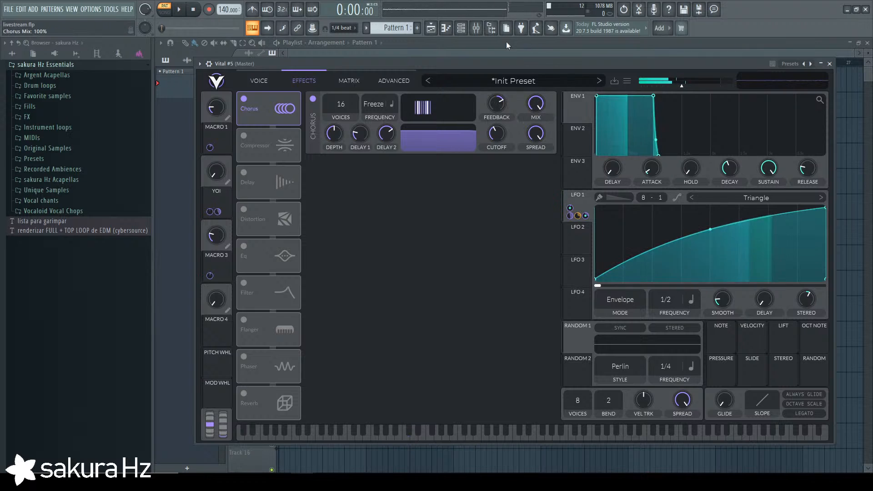
Adjust both chorus delays while auditioning, setting Delay 1 to about 2.05 ms and Delay 2 higher.
{"action": "key", "text": "z"}
{"action": "left_click_drag", "start_coordinate": [359, 138], "coordinate": [391, 200]}
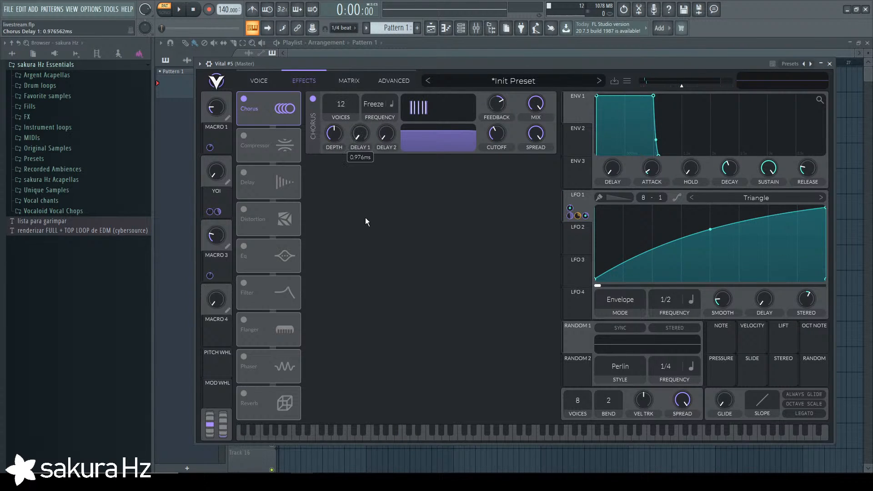
{"action": "key", "text": "z"}
{"action": "left_click_drag", "start_coordinate": [384, 139], "coordinate": [369, 116]}
{"action": "key", "text": "z"}
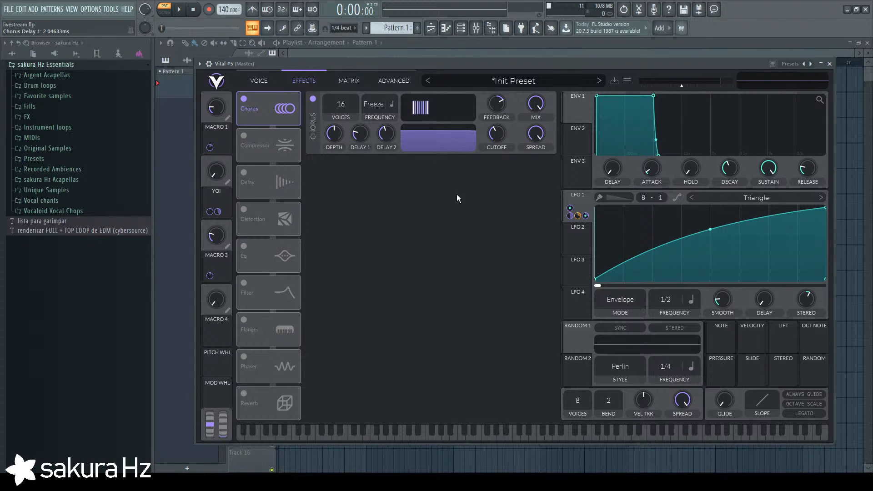
{"action": "key", "text": "z"}
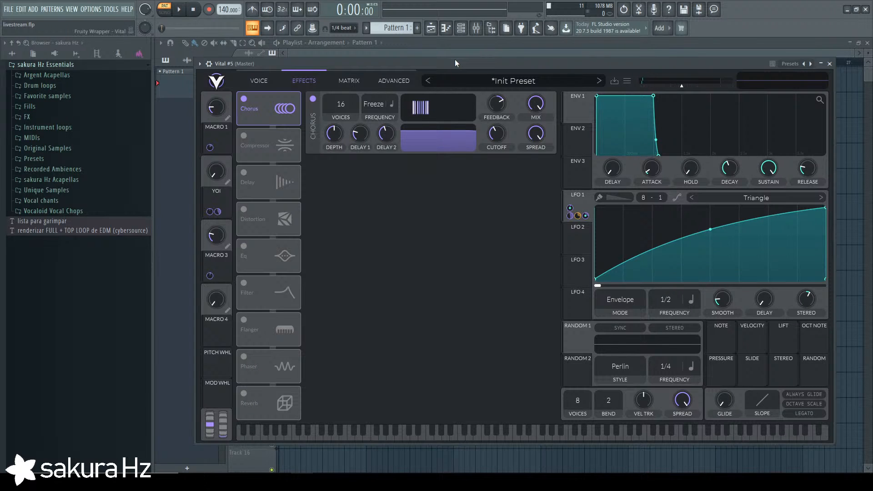
{"action": "left_click", "coordinate": [502, 482]}
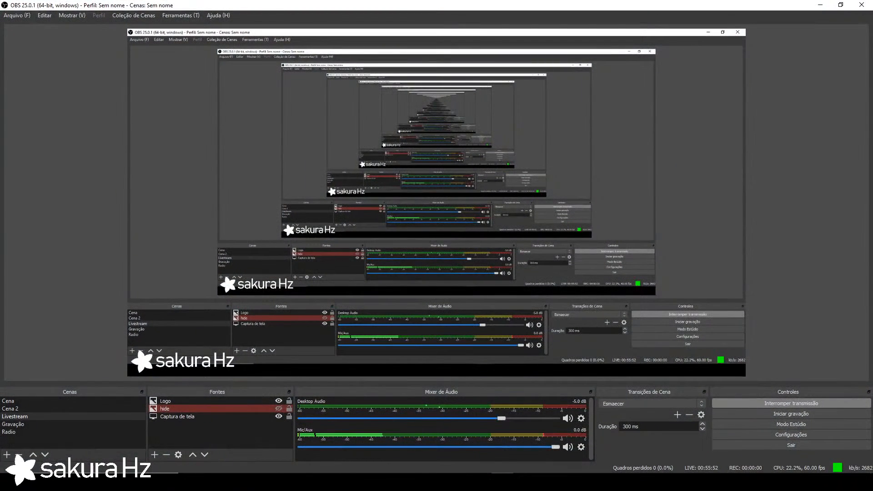
{"action": "left_click", "coordinate": [501, 482]}
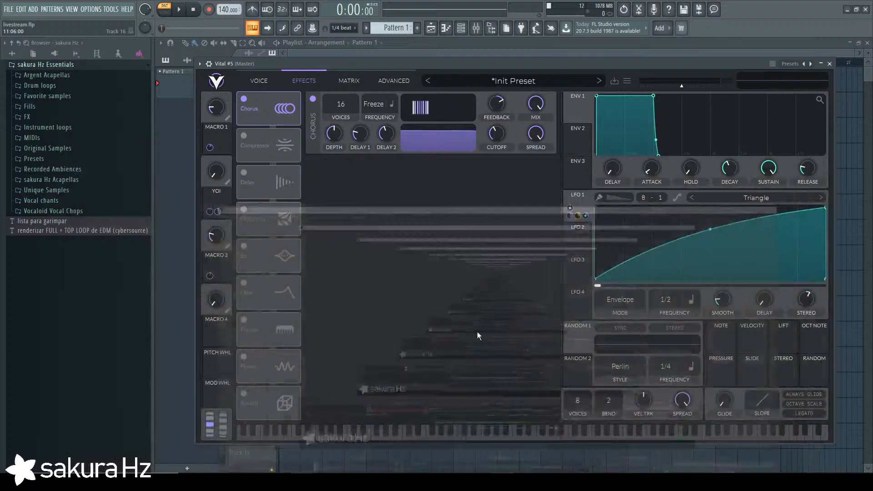
{"action": "left_click", "coordinate": [403, 76]}
{"action": "left_click", "coordinate": [266, 80]}
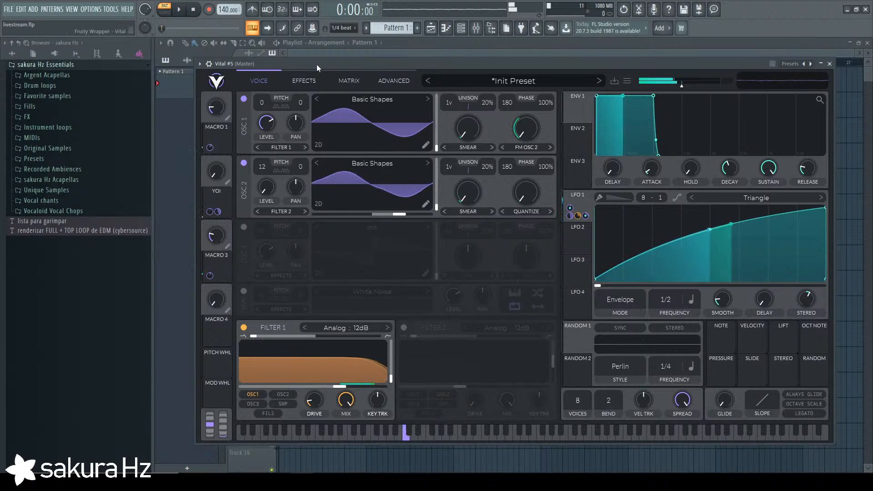
{"action": "left_click", "coordinate": [313, 78]}
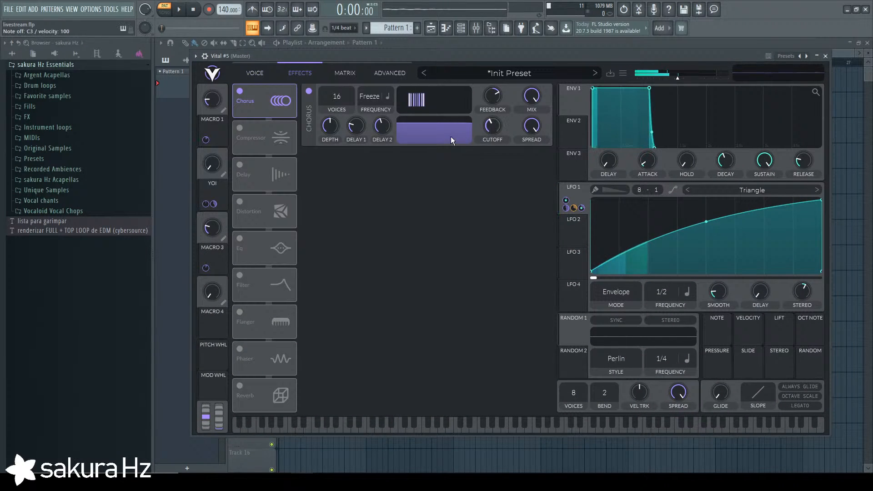
Turn off the Chorus effect, enable a Soft Clip Distortion instead and raise its drive.
{"action": "left_click_drag", "start_coordinate": [383, 129], "coordinate": [353, 100]}
{"action": "left_click", "coordinate": [239, 91]}
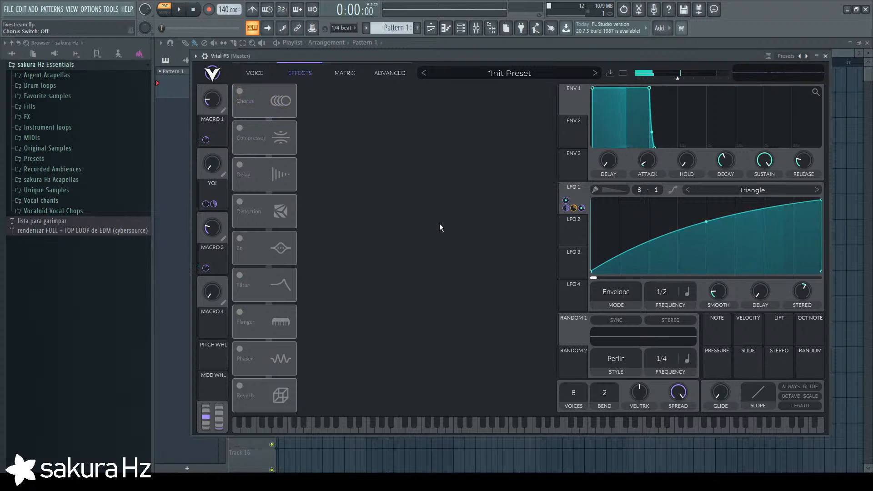
{"action": "left_click", "coordinate": [240, 201]}
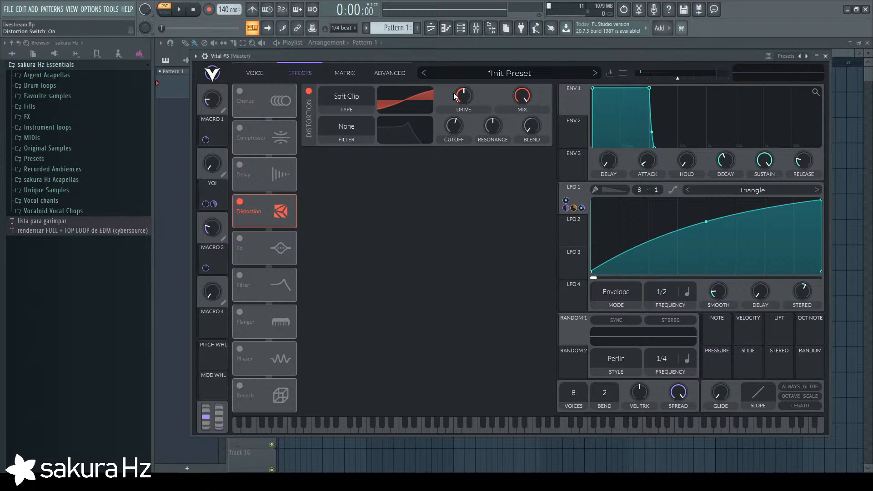
{"action": "left_click_drag", "start_coordinate": [463, 98], "coordinate": [467, 93]}
{"action": "left_click_drag", "start_coordinate": [505, 56], "coordinate": [505, 51]}
Reset the synth's output volume to -6.02 dB with the distortion bypassed, and re-enable the distortion.
{"action": "left_click", "coordinate": [256, 69]}
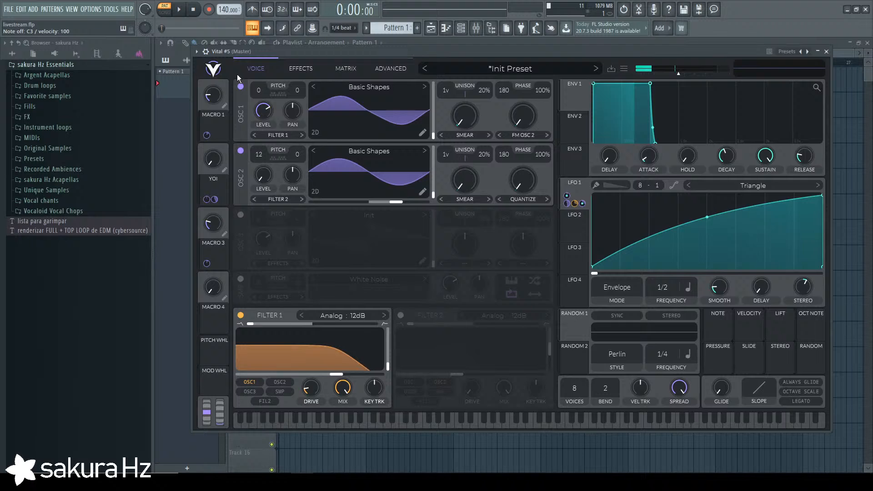
{"action": "left_click", "coordinate": [291, 70]}
{"action": "left_click", "coordinate": [310, 86]}
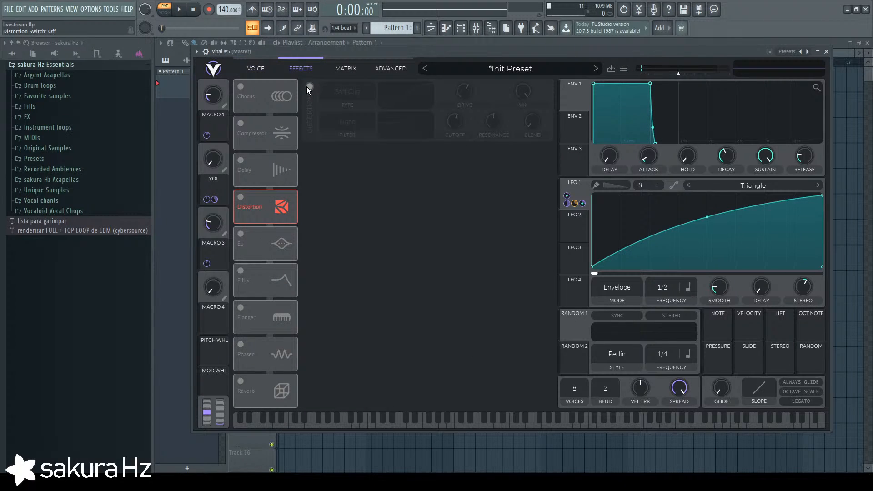
{"action": "double_click", "coordinate": [675, 72]}
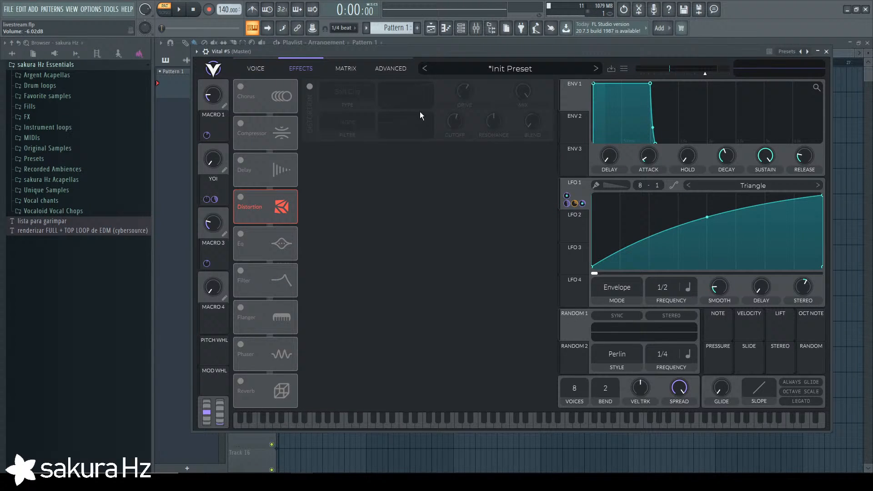
{"action": "left_click", "coordinate": [308, 87]}
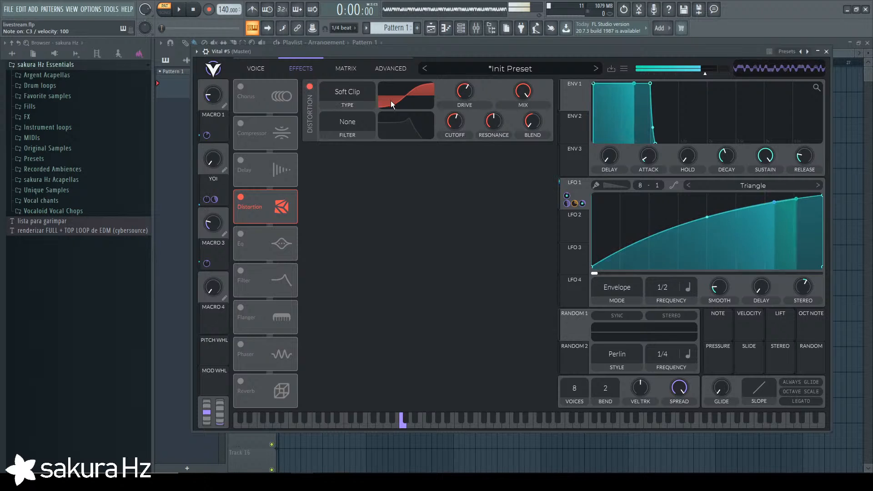
Try the Hard Clip, Linear Fold and Sine Fold distortion types while auditioning the patch.
{"action": "left_click", "coordinate": [362, 96]}
{"action": "left_click", "coordinate": [366, 124]}
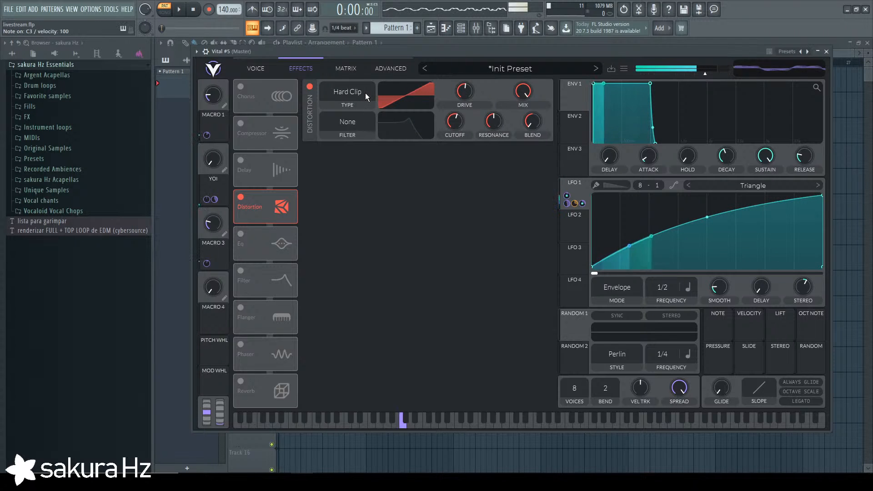
{"action": "scroll", "coordinate": [362, 96], "scroll_direction": "up", "scroll_amount": 1}
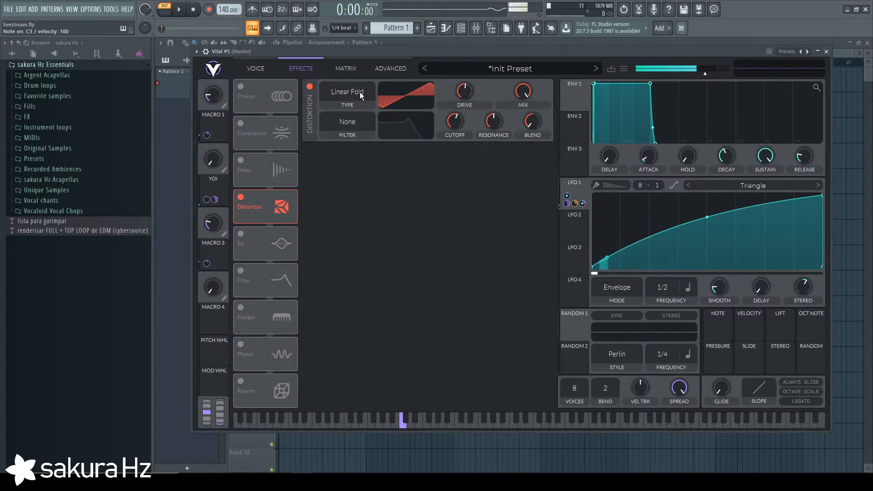
{"action": "scroll", "coordinate": [470, 90], "scroll_direction": "up", "scroll_amount": 3}
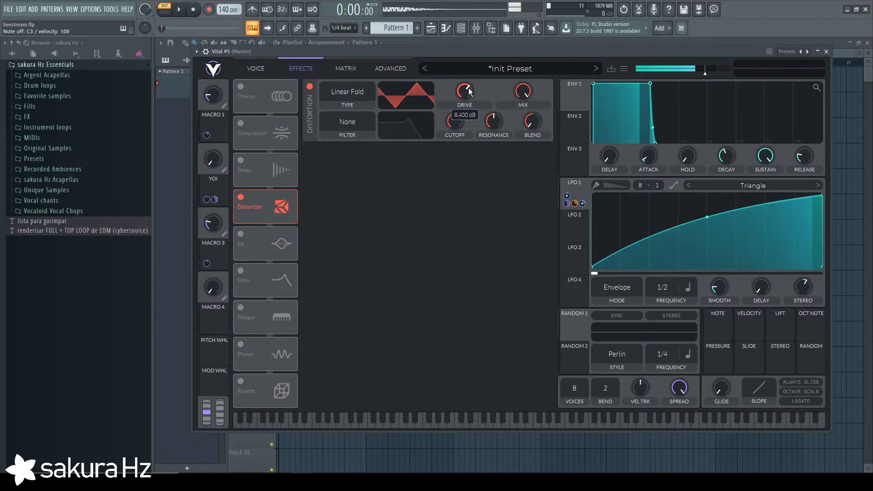
{"action": "scroll", "coordinate": [355, 93], "scroll_direction": "up", "scroll_amount": 1}
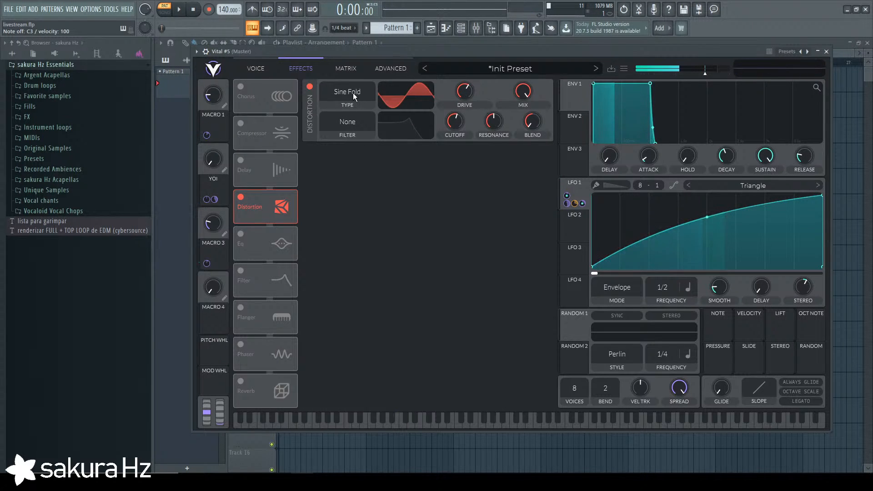
{"action": "scroll", "coordinate": [353, 93], "scroll_direction": "down", "scroll_amount": 1}
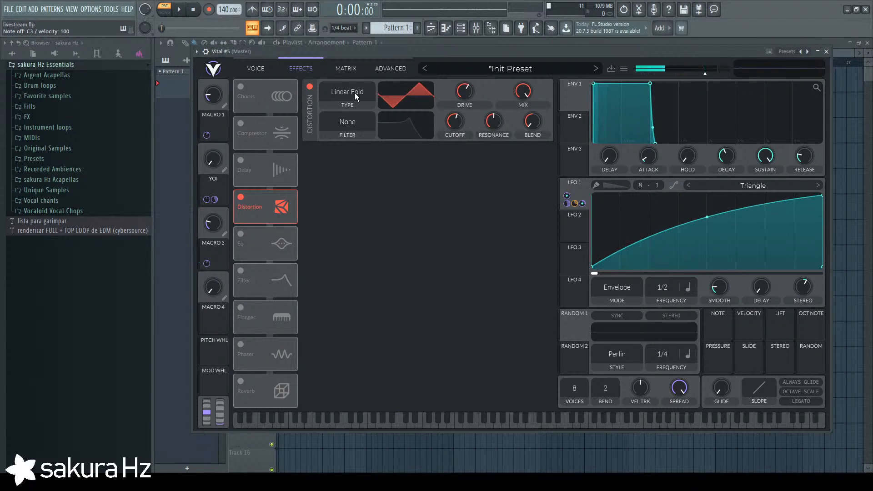
{"action": "scroll", "coordinate": [355, 93], "scroll_direction": "up", "scroll_amount": 1}
Try Sine Fold at a lower mix and higher drive with LFO 1 modulating the drive, and remove the modulation.
{"action": "left_click_drag", "start_coordinate": [524, 93], "coordinate": [508, 152]}
{"action": "left_click_drag", "start_coordinate": [467, 91], "coordinate": [472, 87]}
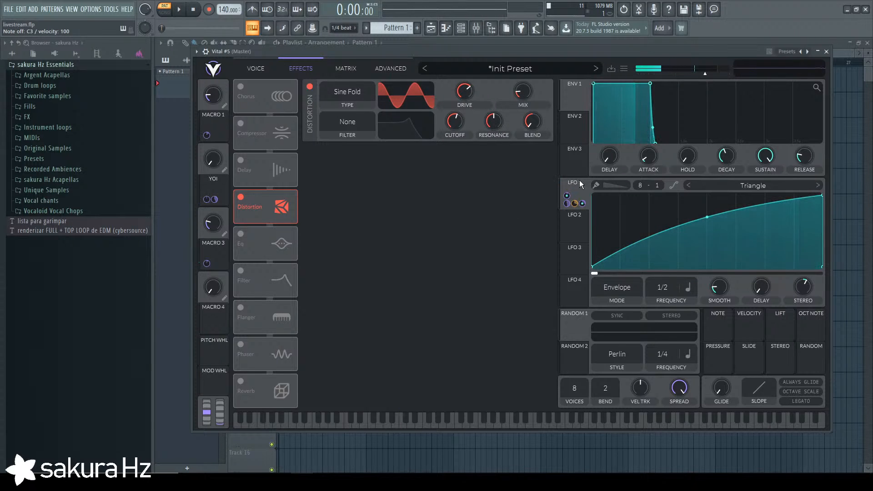
{"action": "left_click_drag", "start_coordinate": [575, 191], "coordinate": [464, 124]}
{"action": "scroll", "coordinate": [465, 118], "scroll_direction": "down", "scroll_amount": 2}
{"action": "key", "text": "z"}
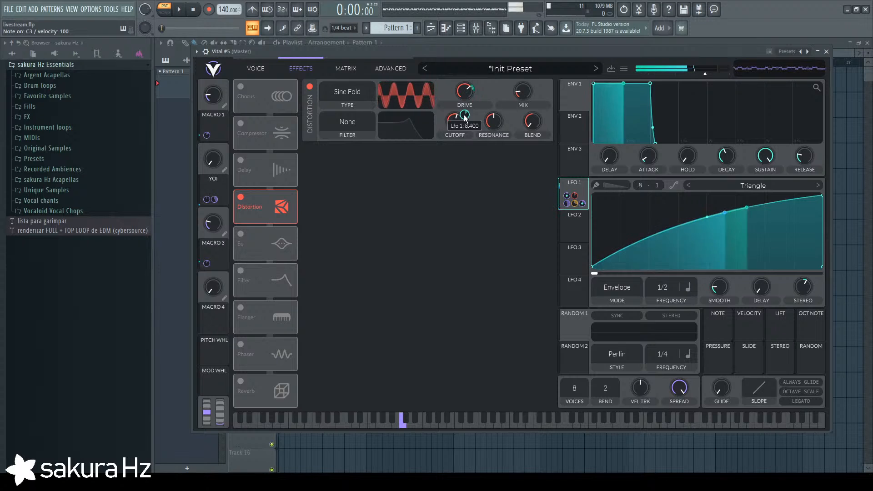
{"action": "right_click", "coordinate": [464, 114]}
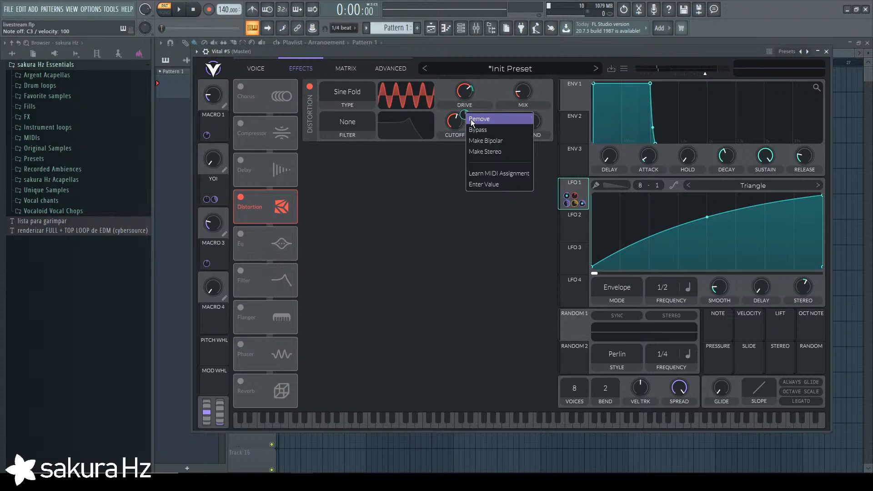
{"action": "left_click", "coordinate": [472, 120]}
Set the distortion type to Soft Clip with its mix at maximum, and lower the drive while auditioning.
{"action": "left_click", "coordinate": [360, 100]}
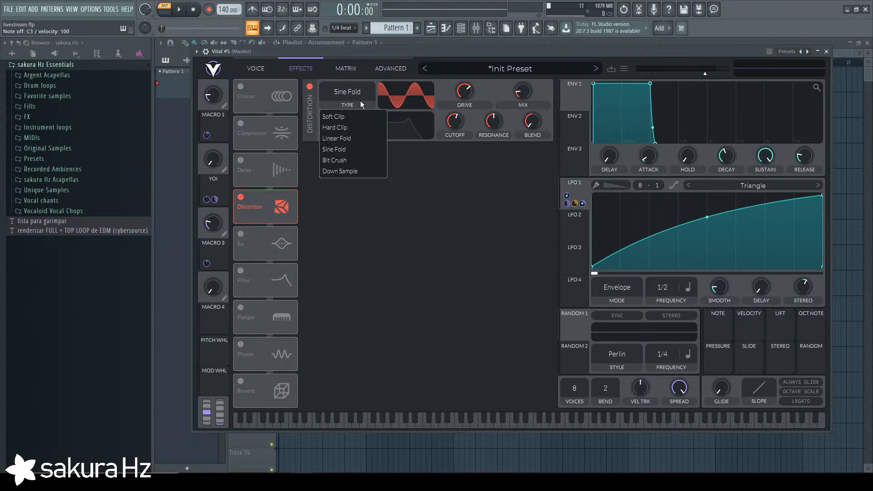
{"action": "left_click", "coordinate": [337, 116]}
{"action": "key", "text": "z"}
{"action": "left_click_drag", "start_coordinate": [526, 92], "coordinate": [522, 49]}
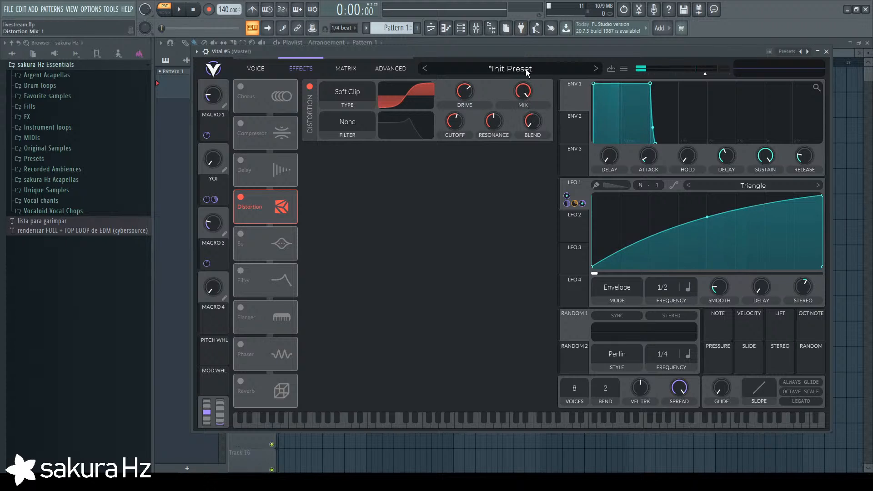
{"action": "key", "text": "z"}
{"action": "key", "text": "z"}
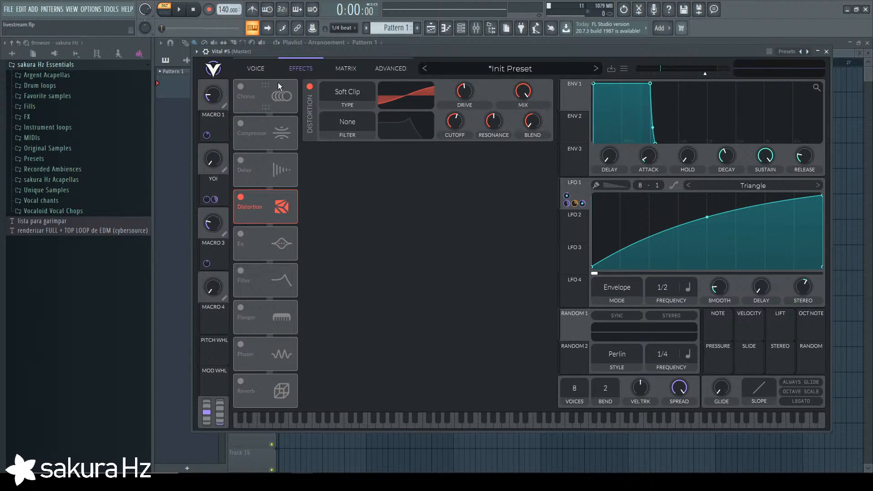
Audition the Phaser, Compressor, Filter and Flanger effects one at a time, switching each off again.
{"action": "left_click", "coordinate": [263, 69]}
{"action": "left_click", "coordinate": [301, 67]}
{"action": "key", "text": "z"}
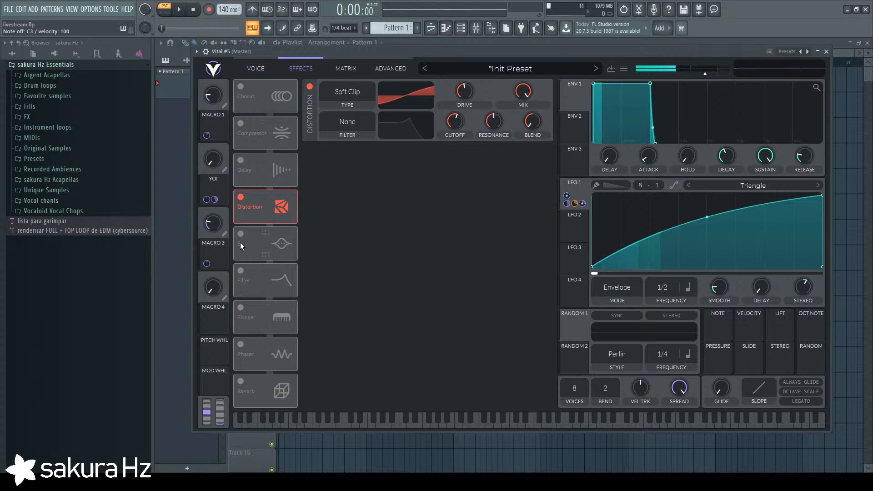
{"action": "left_click", "coordinate": [241, 344]}
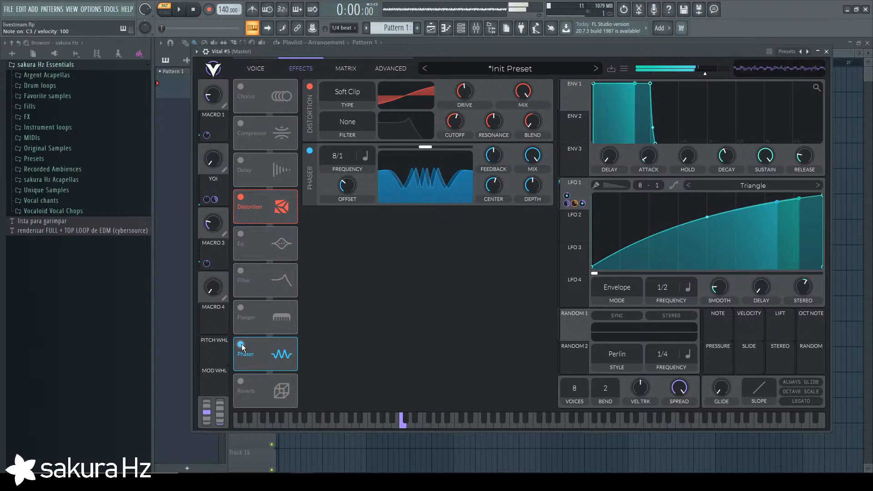
{"action": "left_click", "coordinate": [241, 344]}
{"action": "left_click", "coordinate": [241, 124]}
{"action": "left_click", "coordinate": [240, 123]}
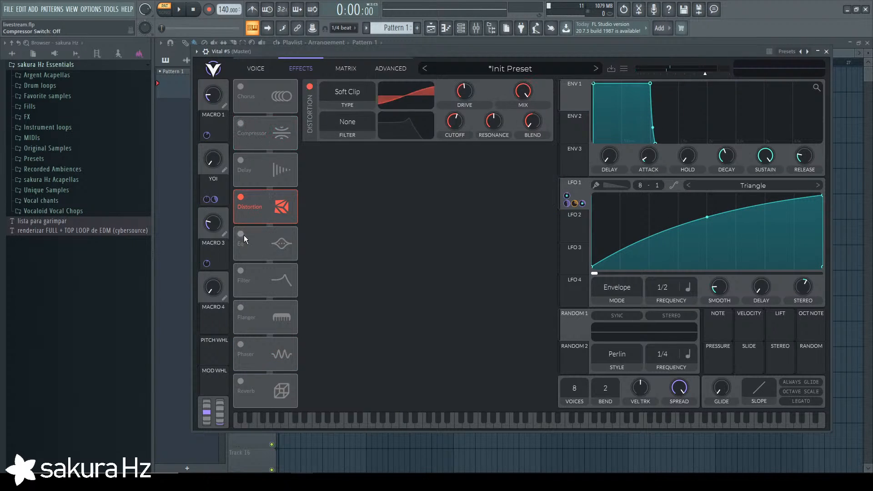
{"action": "left_click", "coordinate": [242, 271]}
{"action": "key", "text": "z"}
{"action": "left_click", "coordinate": [241, 271]}
{"action": "left_click", "coordinate": [240, 307]}
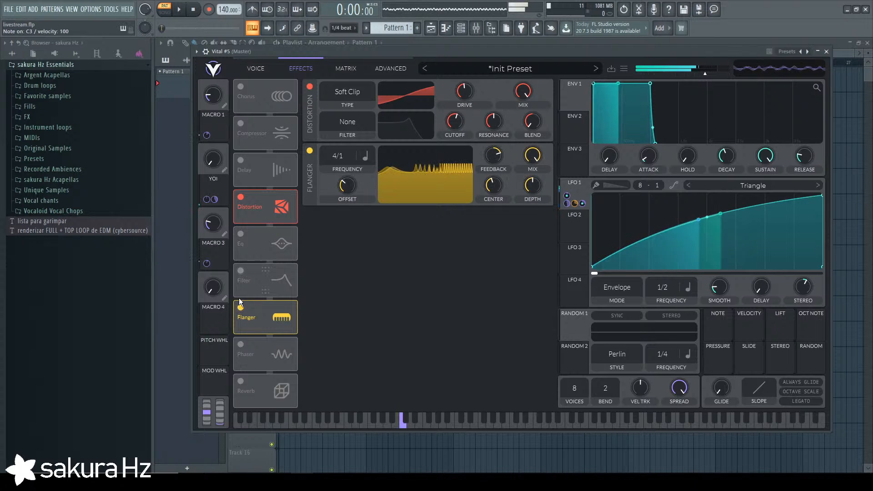
{"action": "left_click", "coordinate": [238, 302]}
Look over the advanced oscillator options, try more unison voices on oscillator 2 and return it to 1 voice.
{"action": "left_click", "coordinate": [402, 72]}
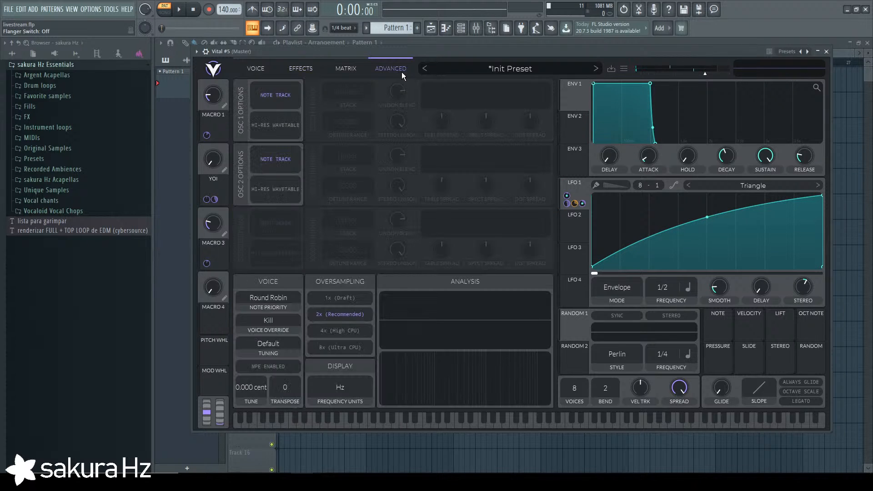
{"action": "left_click", "coordinate": [256, 69]}
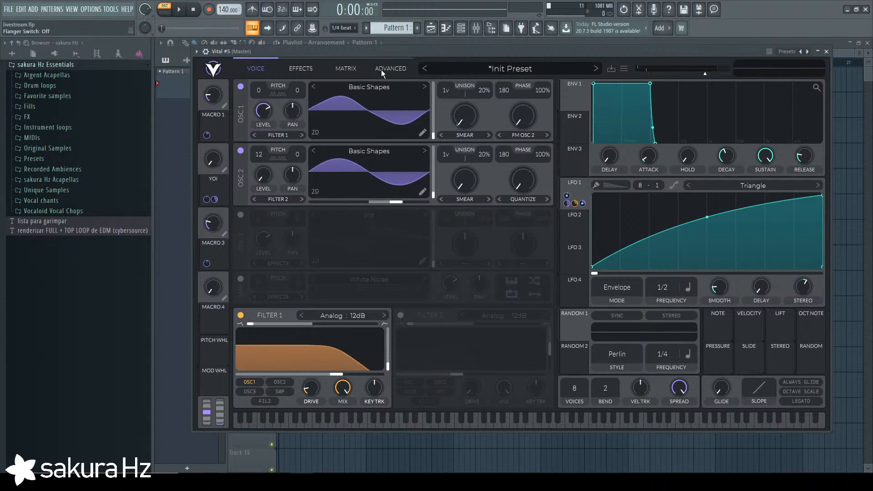
{"action": "left_click", "coordinate": [401, 72]}
{"action": "left_click", "coordinate": [256, 69]}
{"action": "left_click_drag", "start_coordinate": [445, 155], "coordinate": [447, 118]}
{"action": "left_click_drag", "start_coordinate": [444, 152], "coordinate": [438, 245]}
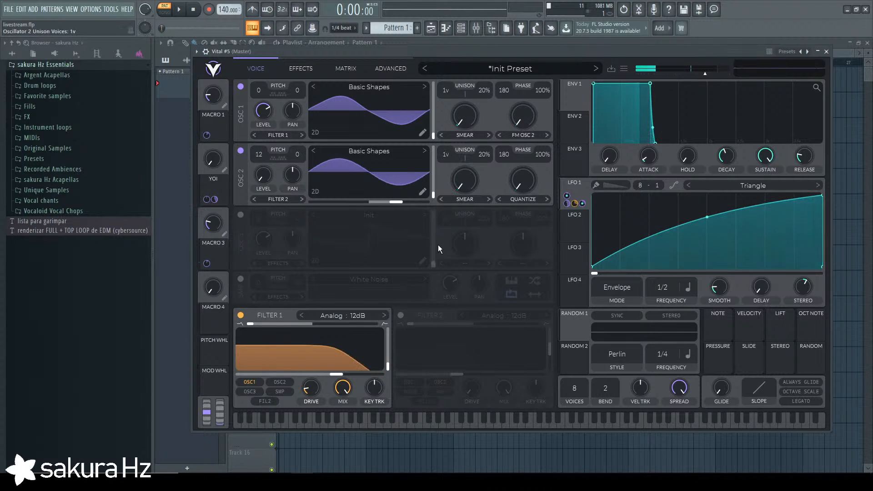
Enable the Delay effect, place it after the Distortion, and set its delay time to 0.073 seconds.
{"action": "left_click", "coordinate": [309, 64]}
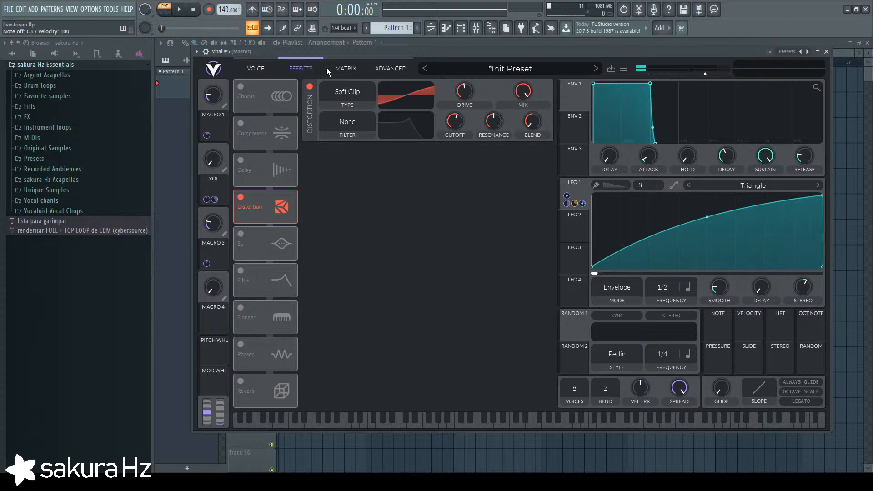
{"action": "left_click", "coordinate": [240, 160]}
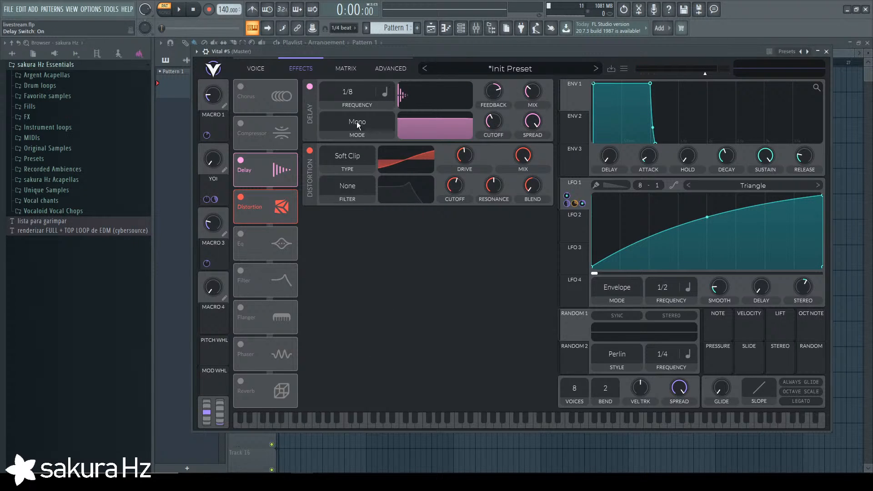
{"action": "left_click_drag", "start_coordinate": [273, 178], "coordinate": [272, 212]}
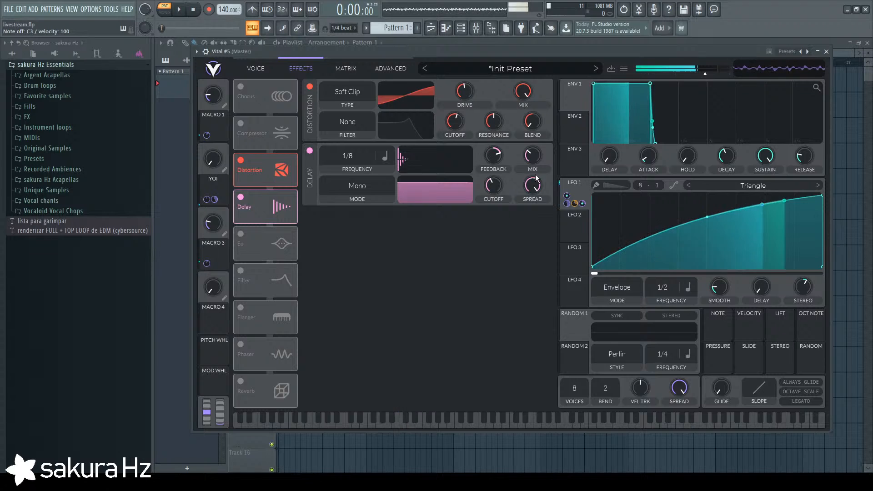
{"action": "left_click", "coordinate": [384, 157]}
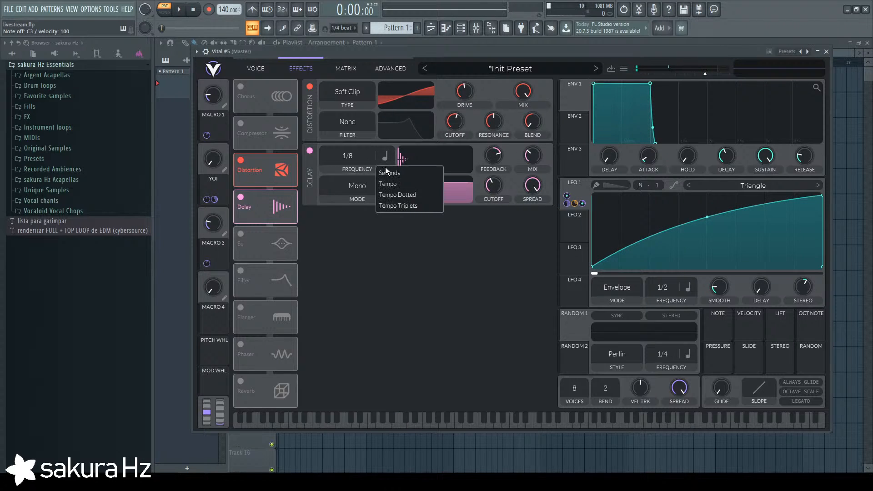
{"action": "left_click", "coordinate": [388, 173]}
{"action": "left_click_drag", "start_coordinate": [345, 158], "coordinate": [350, 150]}
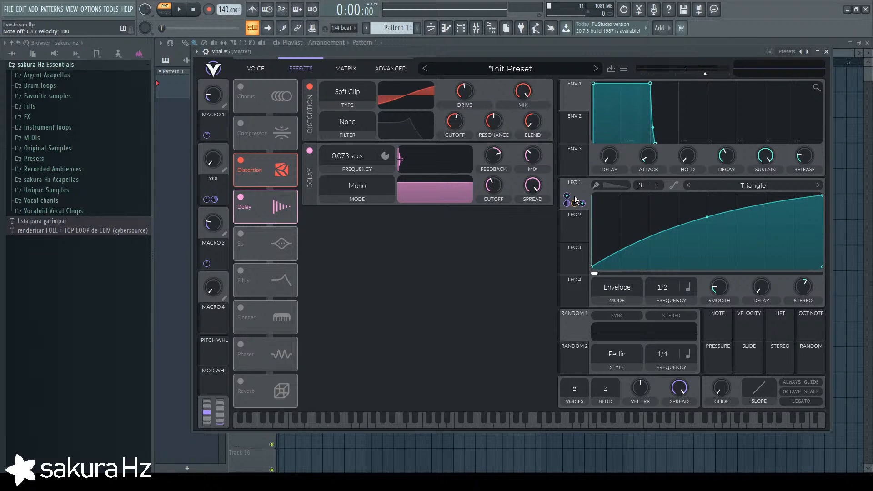
Assign LFO 1 to the delay frequency, trying the modulation in stereo before returning it to mono.
{"action": "left_click_drag", "start_coordinate": [575, 200], "coordinate": [382, 157]}
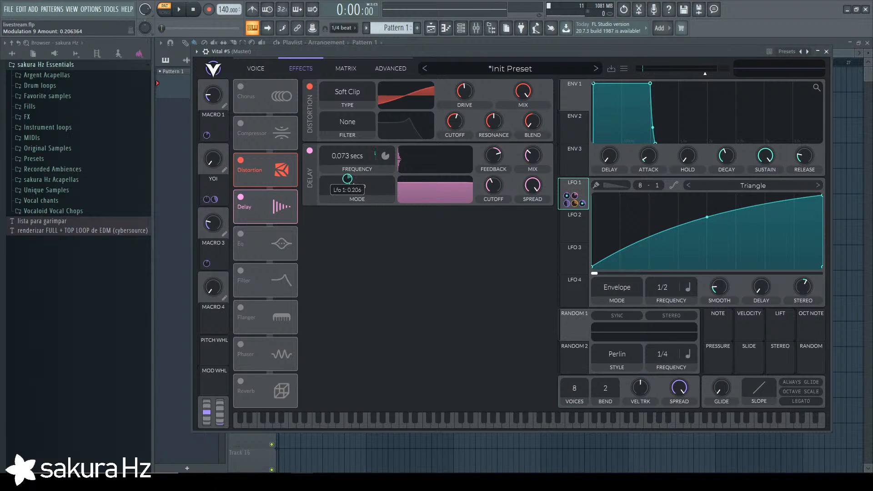
{"action": "right_click", "coordinate": [347, 179]}
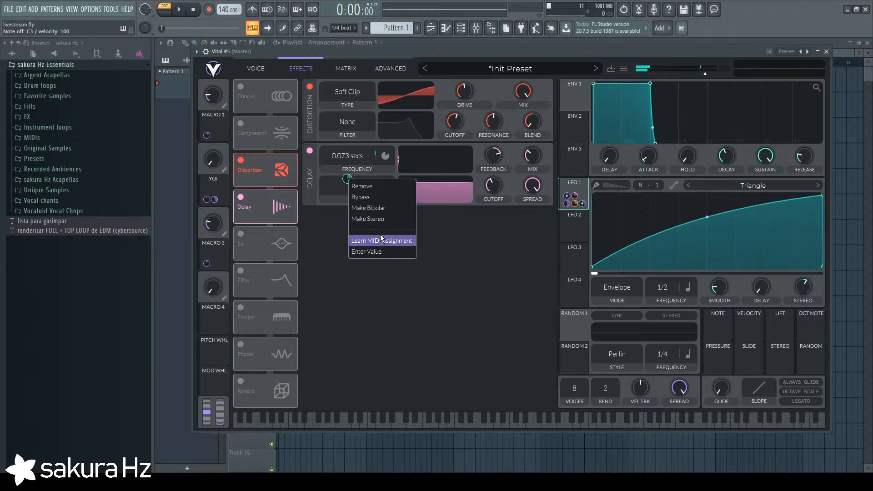
{"action": "left_click", "coordinate": [386, 216]}
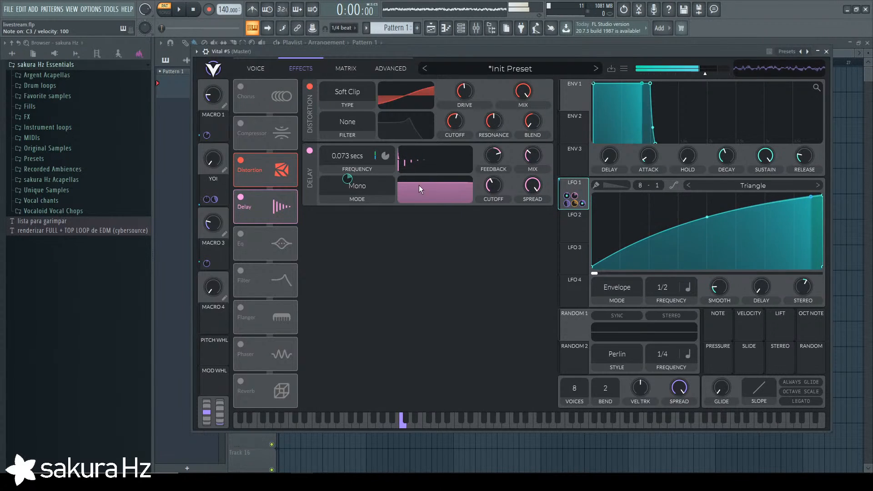
{"action": "right_click", "coordinate": [348, 178]}
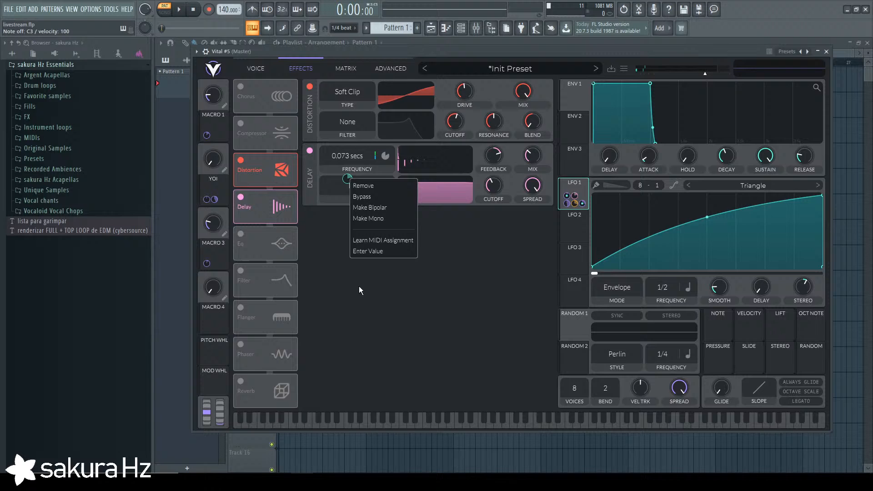
{"action": "left_click", "coordinate": [369, 219]}
Reduce the LFO 1 modulation amount on the delay frequency to about -0.04 while auditioning the patch.
{"action": "key", "text": "z"}
{"action": "mouse_move", "coordinate": [347, 179]}
{"action": "left_mouse_down"}
{"action": "mouse_move", "coordinate": [347, 196]}
{"action": "mouse_move", "coordinate": [347, 183]}
{"action": "left_mouse_up"}
{"action": "key", "text": "z"}
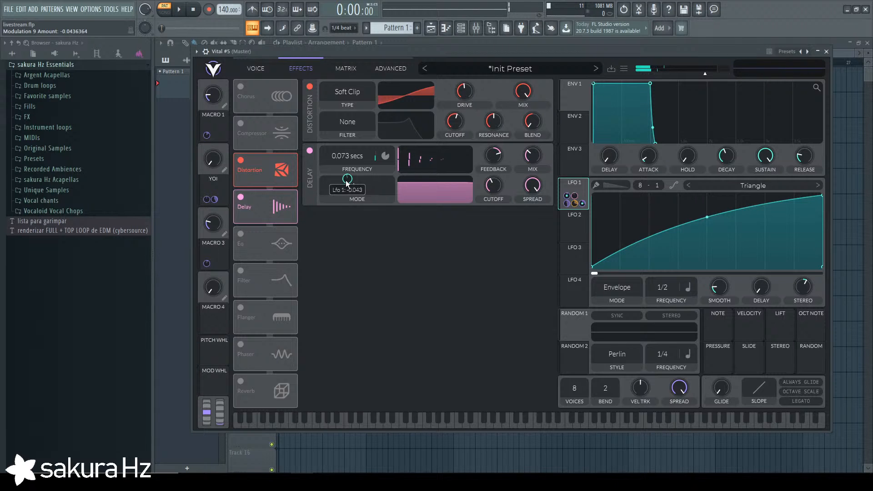
{"action": "key", "text": "z"}
Lower the delay mix to 9% and modulate it with LFO 1 at an amount of about 0.37.
{"action": "scroll", "coordinate": [535, 155], "scroll_direction": "down", "scroll_amount": 5}
{"action": "key", "text": "z"}
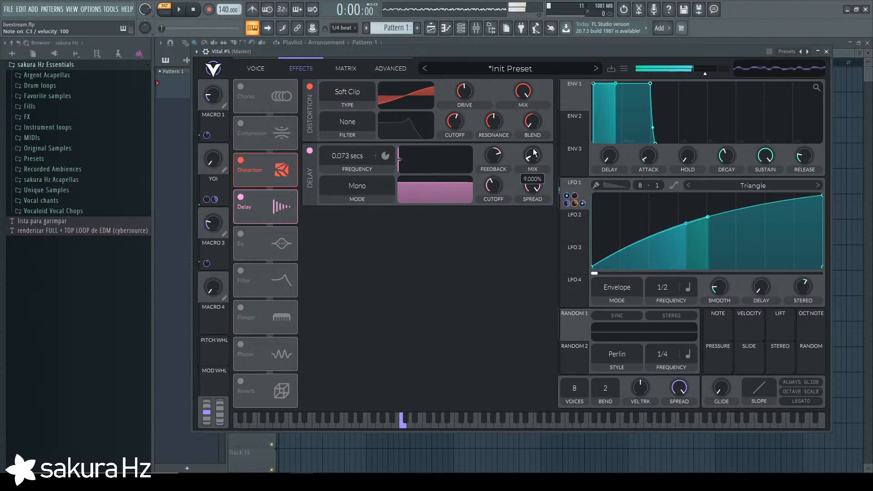
{"action": "left_click_drag", "start_coordinate": [561, 182], "coordinate": [532, 174]}
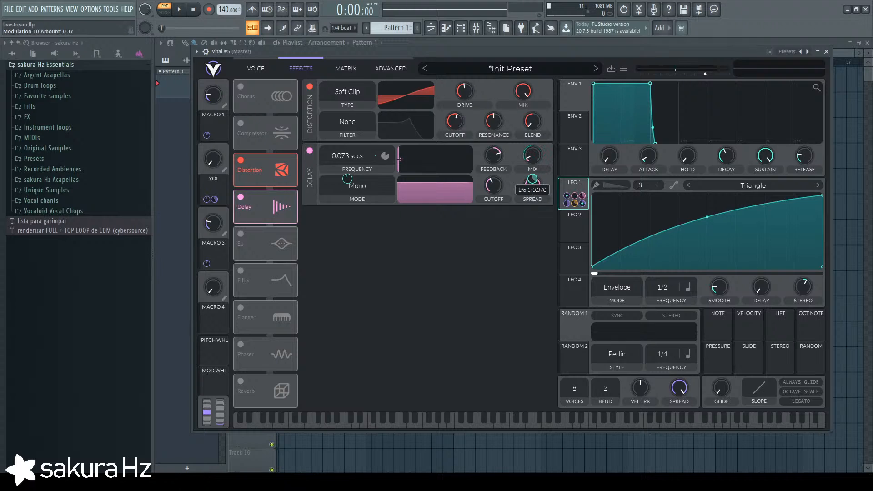
Lower the delay's filter cutoff to about 36 and reduce its spread, auditioning the result.
{"action": "key", "text": "z"}
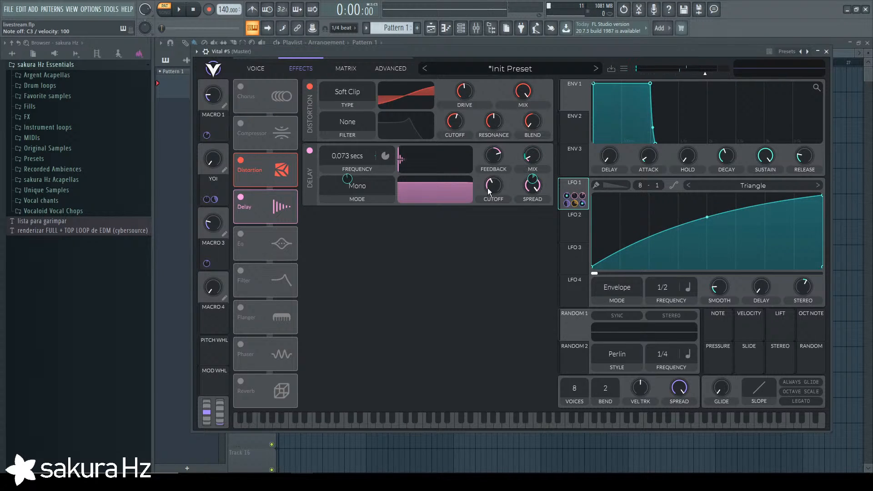
{"action": "left_click_drag", "start_coordinate": [459, 190], "coordinate": [448, 203]}
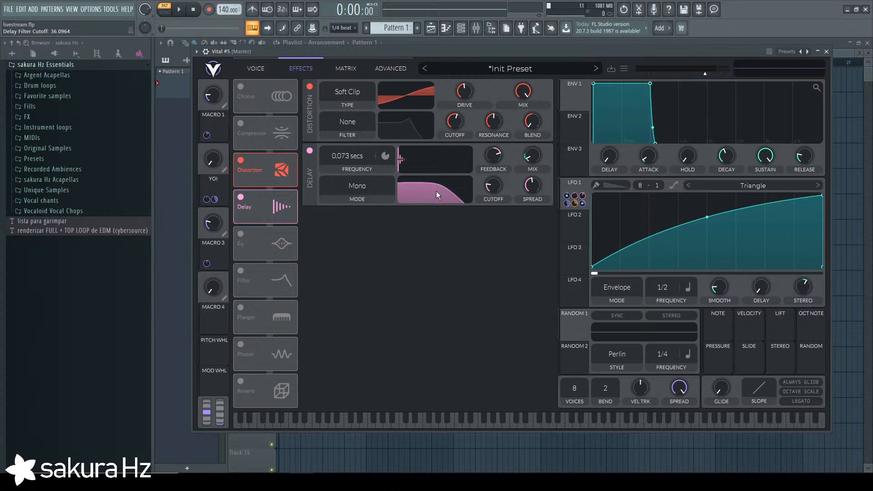
{"action": "key", "text": "z"}
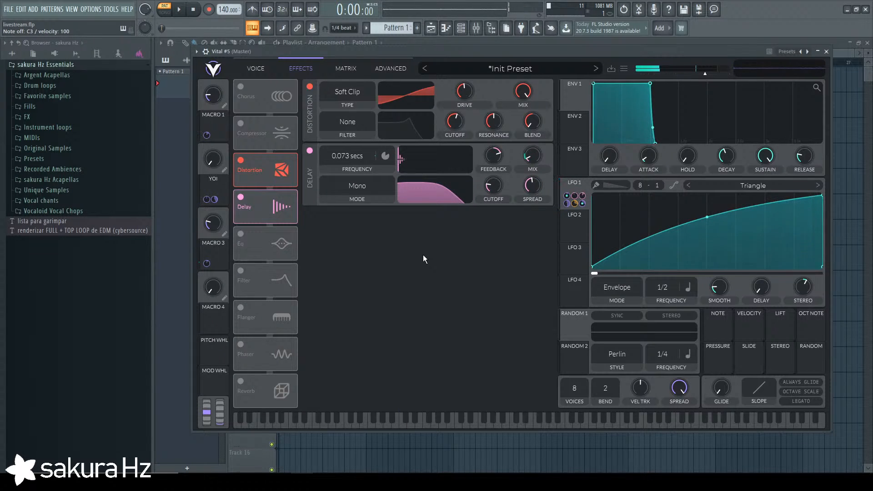
Enable the Reverb effect, place it directly after the Delay, and audition the patch.
{"action": "left_click", "coordinate": [237, 383]}
{"action": "left_click_drag", "start_coordinate": [267, 386], "coordinate": [272, 250]}
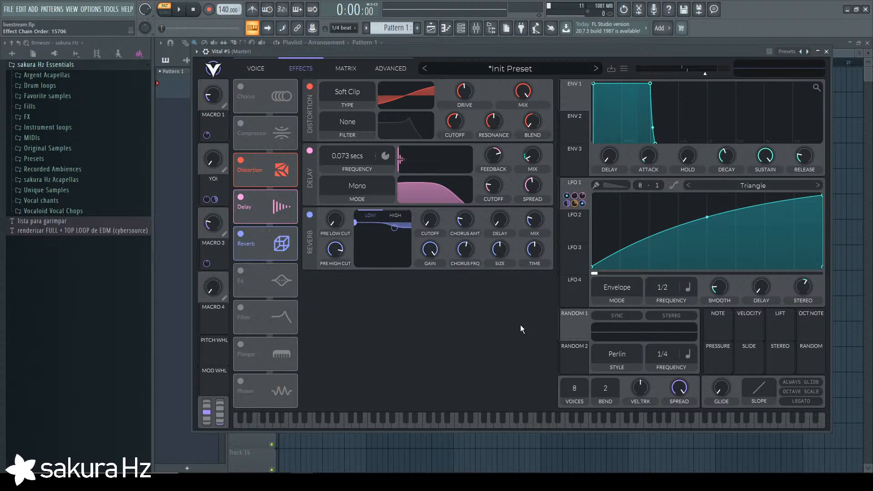
{"action": "key", "text": "z"}
{"action": "key", "text": "z"}
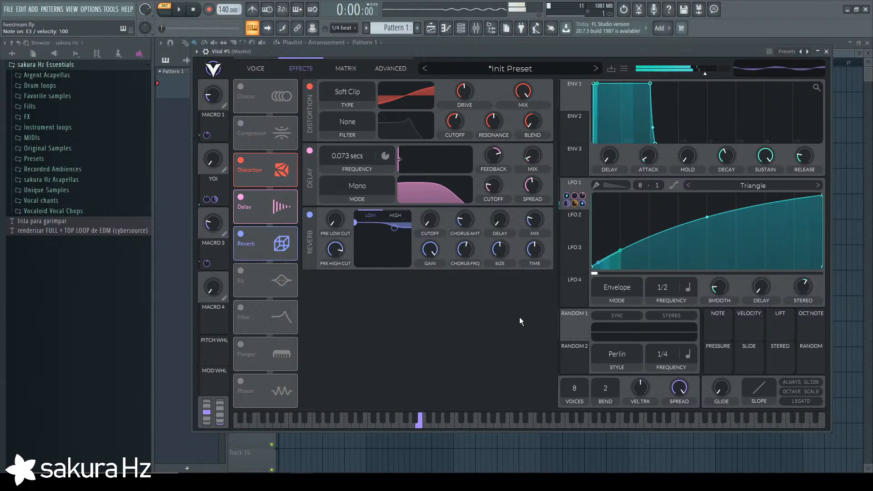
Raise the reverb's pre low cut above 30 Hz and audition the patch.
{"action": "left_click", "coordinate": [334, 217]}
{"action": "scroll", "coordinate": [335, 218], "scroll_direction": "up", "scroll_amount": 3}
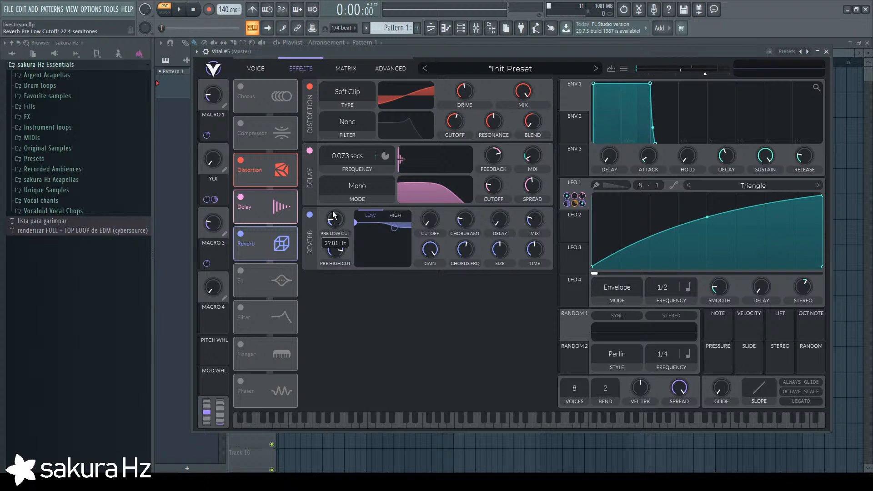
{"action": "scroll", "coordinate": [335, 222], "scroll_direction": "up", "scroll_amount": 2}
{"action": "key", "text": "z"}
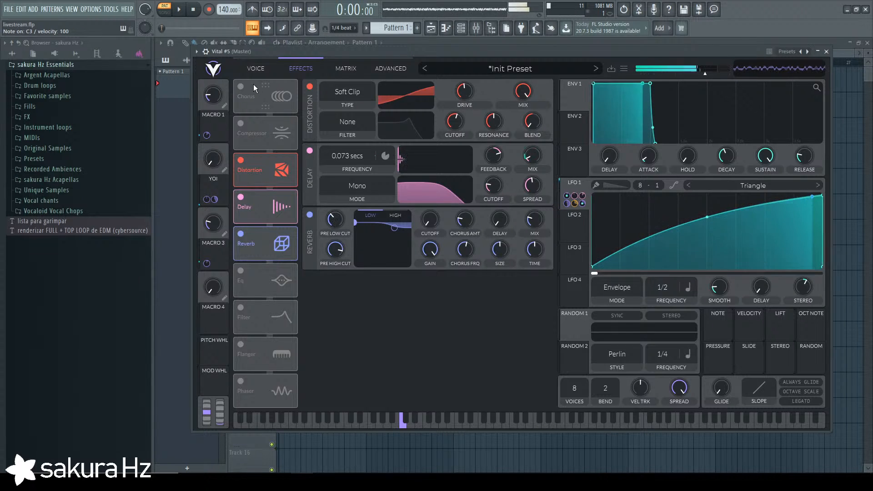
Save the project and play a note to check the patch with its effects.
{"action": "left_click", "coordinate": [255, 68]}
{"action": "key", "text": "ctrl+s"}
{"action": "left_click", "coordinate": [300, 68]}
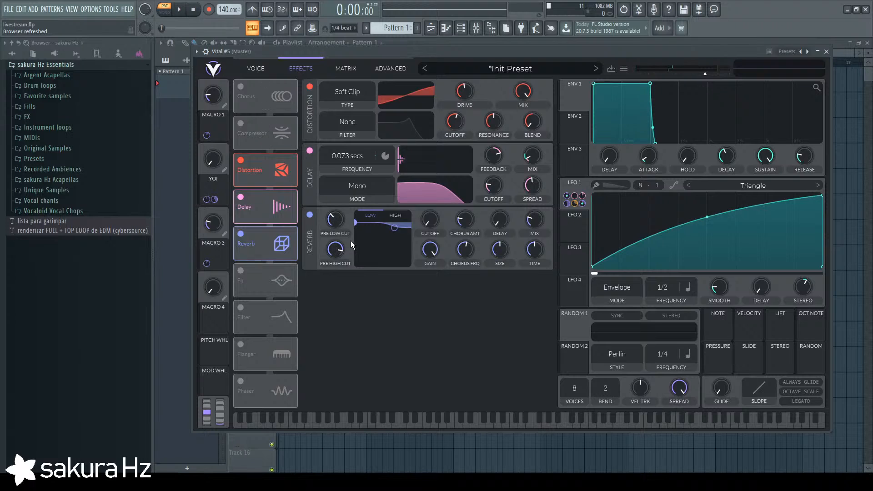
{"action": "key", "text": "z"}
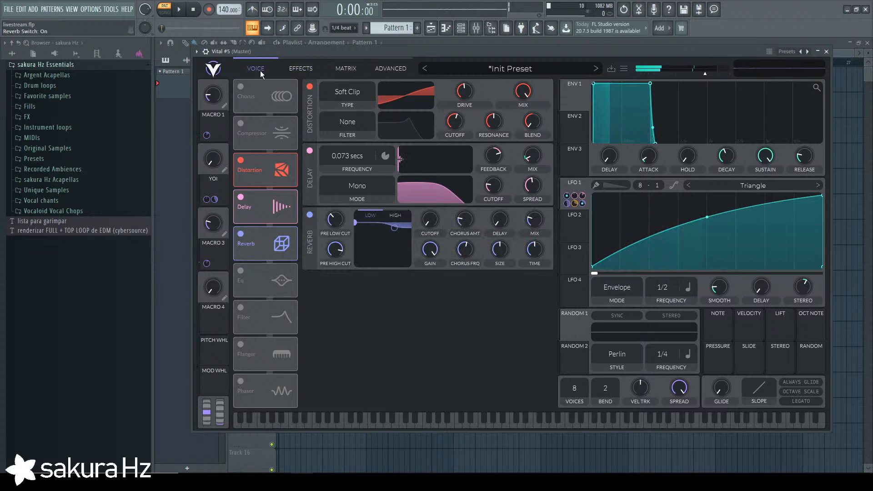
Raise Macro 3 and the YOI macro while auditioning the patch from the oscillator view.
{"action": "left_click", "coordinate": [255, 69]}
{"action": "right_click", "coordinate": [252, 28]}
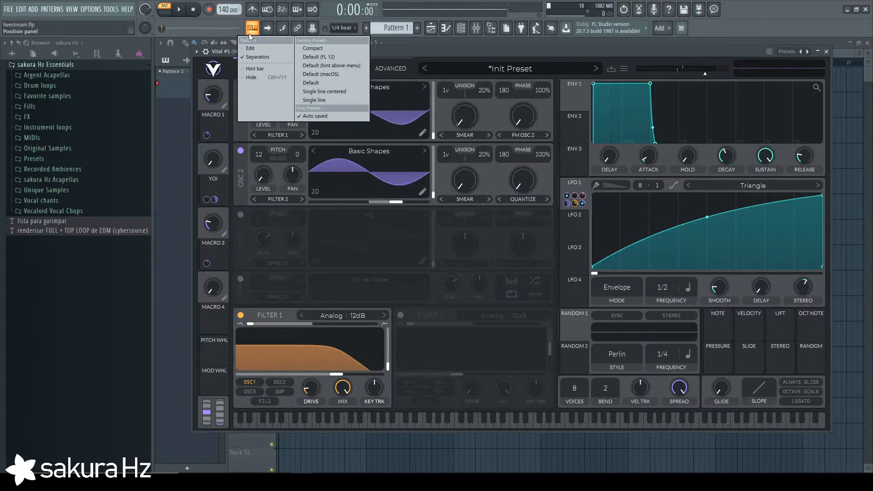
{"action": "left_click", "coordinate": [407, 56]}
{"action": "key", "text": "z"}
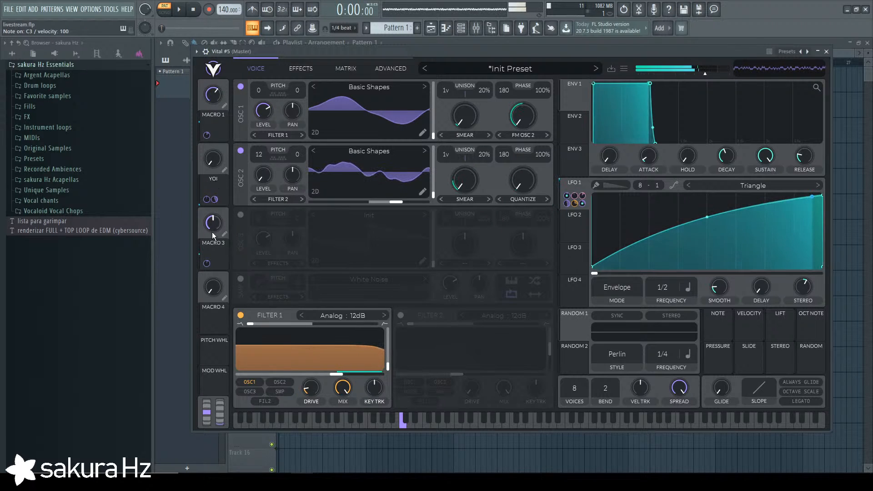
{"action": "left_click_drag", "start_coordinate": [211, 233], "coordinate": [224, 132]}
{"action": "left_click_drag", "start_coordinate": [216, 162], "coordinate": [216, 136]}
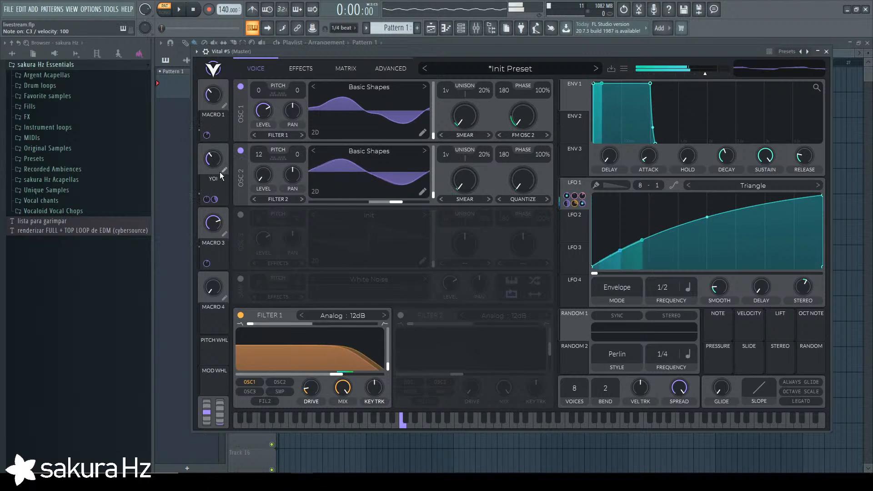
Clone the Vital #5 channel and initialize the preset in the cloned instance.
{"action": "left_click", "coordinate": [826, 51]}
{"action": "right_click", "coordinate": [388, 171]}
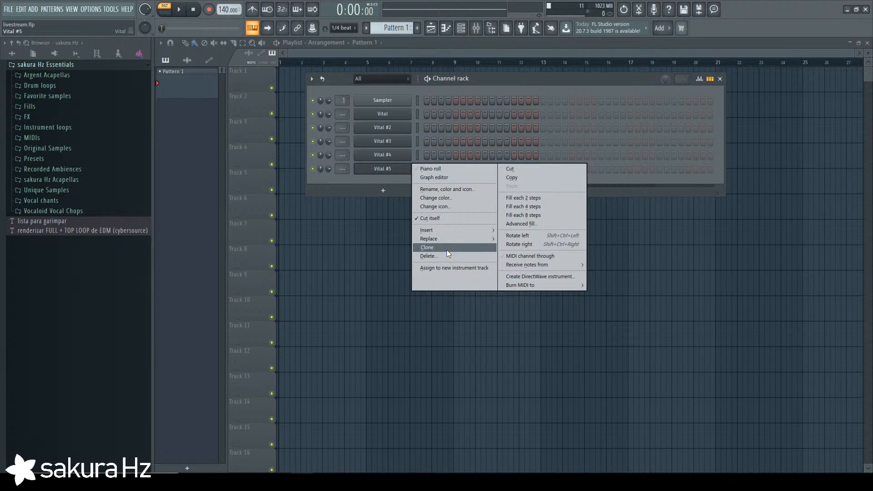
{"action": "left_click", "coordinate": [447, 246]}
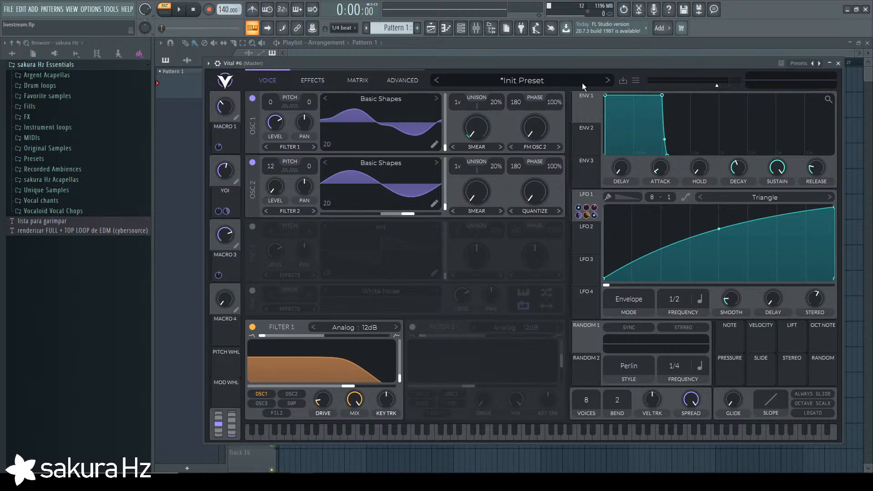
{"action": "left_click", "coordinate": [638, 82]}
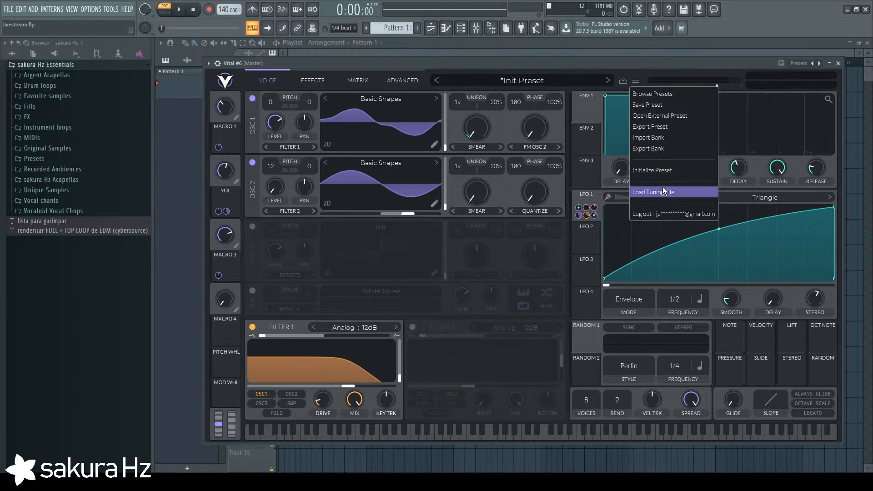
{"action": "left_click", "coordinate": [661, 171]}
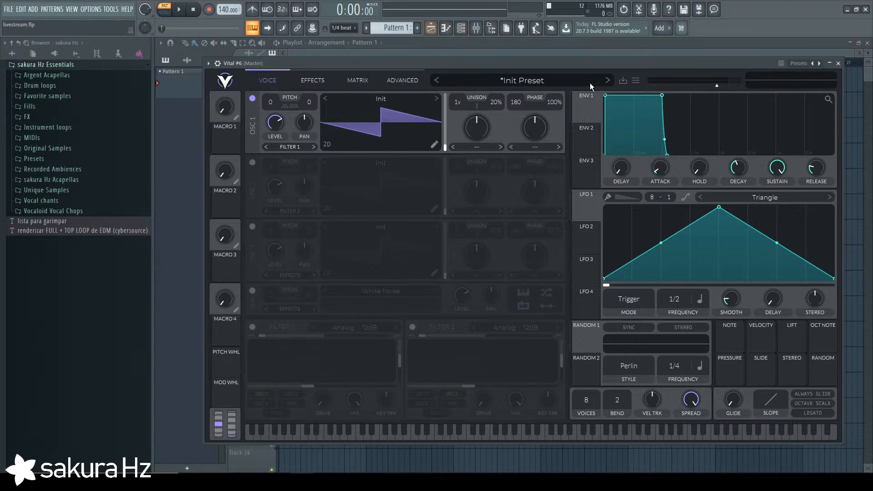
Set oscillator 1 to 7 unison voices and audition it with a four-note chord.
{"action": "mouse_move", "coordinate": [568, 64]}
{"action": "left_mouse_down"}
{"action": "mouse_move", "coordinate": [560, 260]}
{"action": "mouse_move", "coordinate": [549, 108]}
{"action": "mouse_move", "coordinate": [560, 58]}
{"action": "mouse_move", "coordinate": [556, 68]}
{"action": "left_mouse_up"}
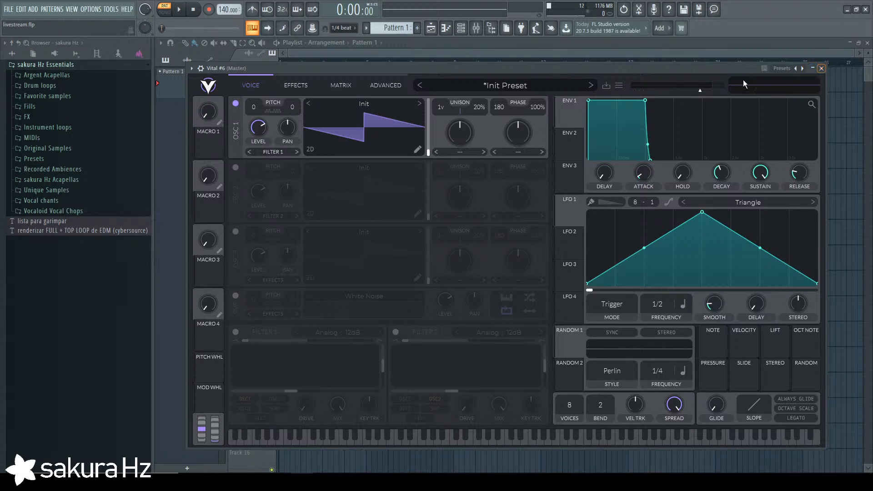
{"action": "mouse_move", "coordinate": [617, 69]}
{"action": "left_mouse_down"}
{"action": "mouse_move", "coordinate": [585, 158]}
{"action": "mouse_move", "coordinate": [574, 235]}
{"action": "mouse_move", "coordinate": [588, 90]}
{"action": "mouse_move", "coordinate": [612, 67]}
{"action": "left_mouse_up"}
{"action": "left_click_drag", "start_coordinate": [435, 104], "coordinate": [440, 96]}
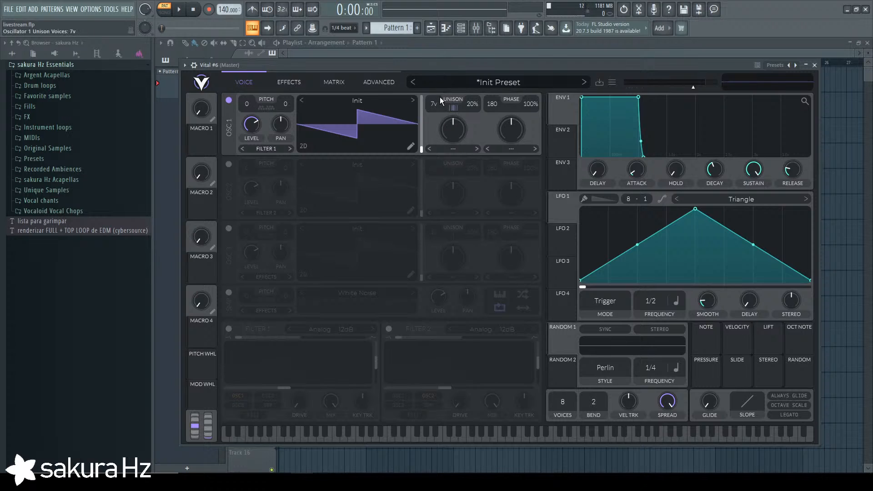
{"action": "key", "text": "z"}
{"action": "key", "text": "b"}
{"action": "key", "text": "q"}
{"action": "key", "text": "e"}
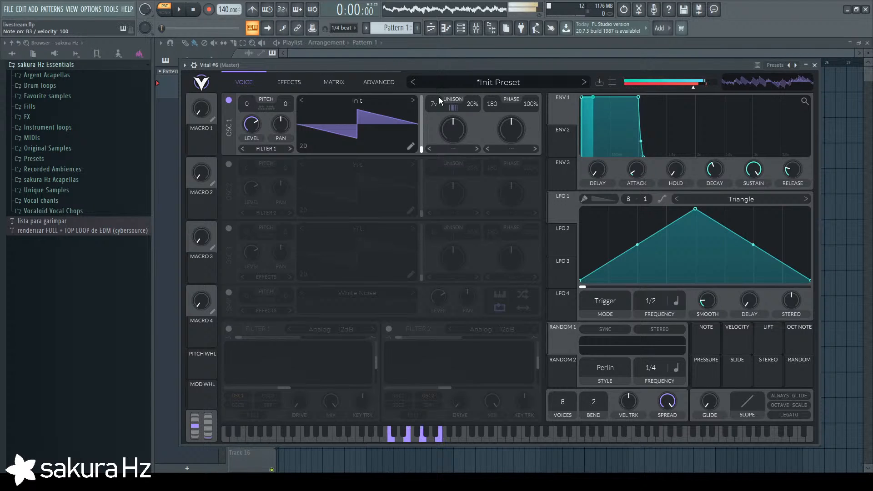
Set the typing keyboard's base note to C5 and play a chord with the synth volume lowered to about -20.78 dB.
{"action": "right_click", "coordinate": [255, 31]}
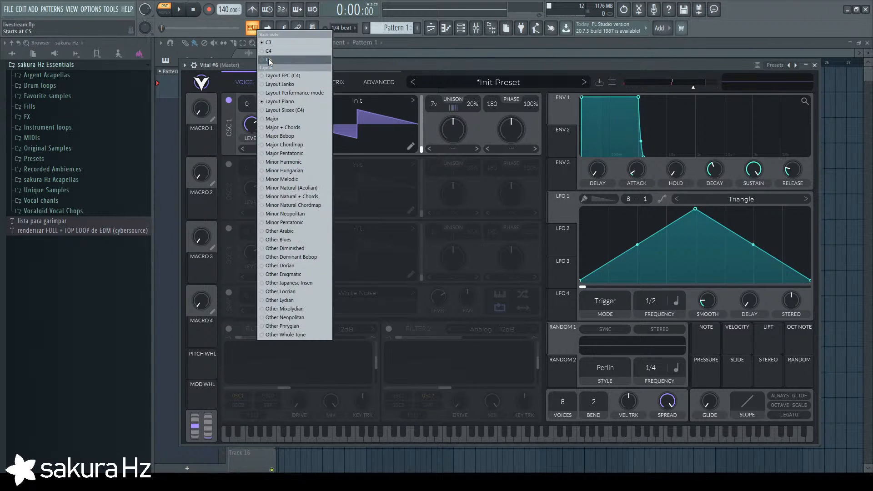
{"action": "left_click", "coordinate": [323, 58]}
{"action": "left_click_drag", "start_coordinate": [693, 85], "coordinate": [669, 83]}
{"action": "key", "text": "z"}
{"action": "key", "text": "c"}
{"action": "key", "text": "b"}
{"action": "key", "text": "m"}
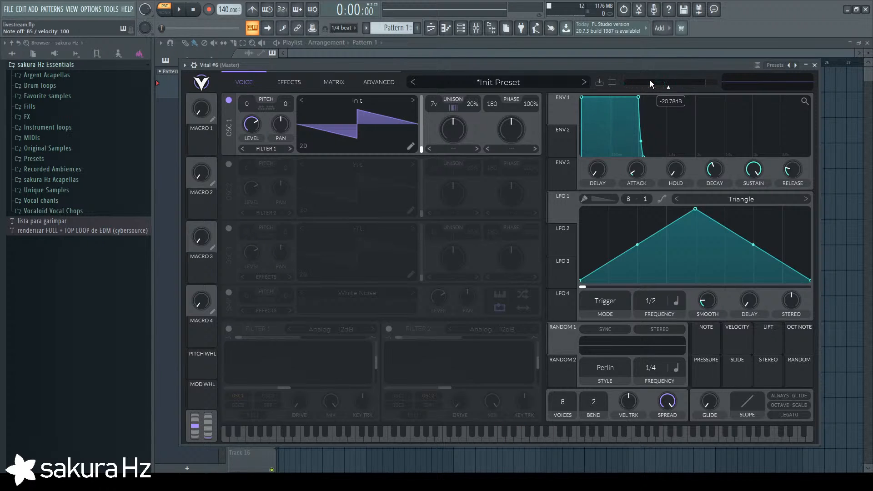
Turn off the typing keyboard's note input and open the synth's preset browser.
{"action": "left_click_drag", "start_coordinate": [580, 67], "coordinate": [555, 82]}
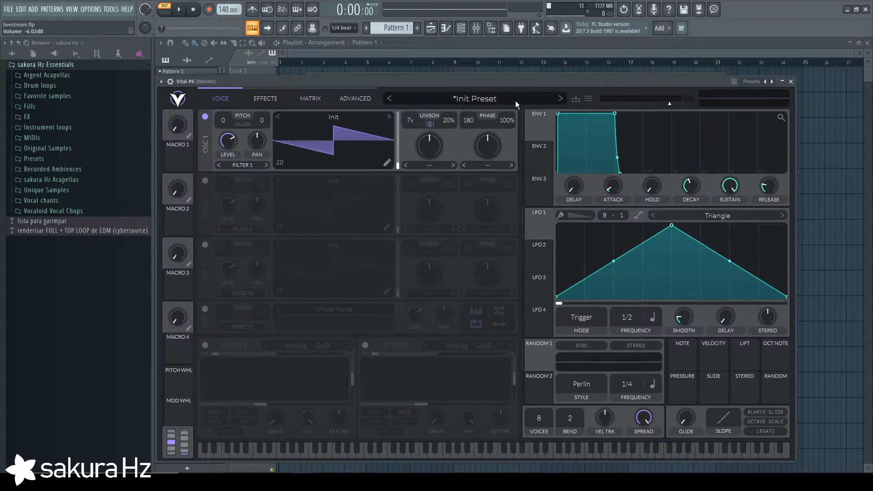
{"action": "left_click", "coordinate": [253, 28]}
{"action": "left_click", "coordinate": [482, 100]}
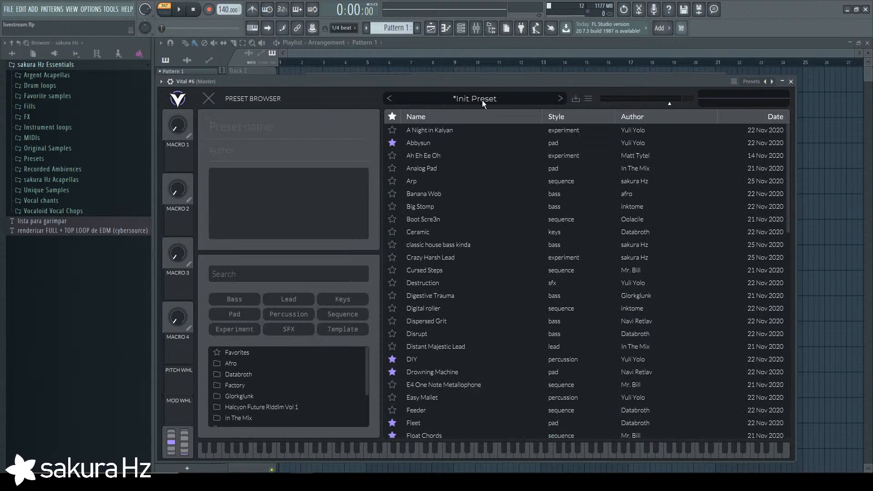
Load the Arp preset from the User folder, audition it, and close the preset browser.
{"action": "scroll", "coordinate": [255, 400], "scroll_direction": "down", "scroll_amount": 2}
{"action": "left_click", "coordinate": [241, 410]}
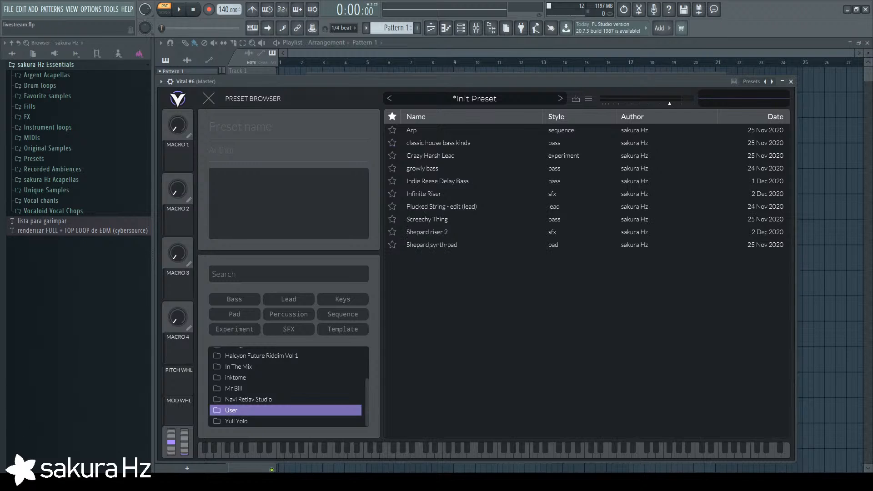
{"action": "left_click", "coordinate": [440, 127]}
{"action": "left_click_drag", "start_coordinate": [557, 80], "coordinate": [571, 64]}
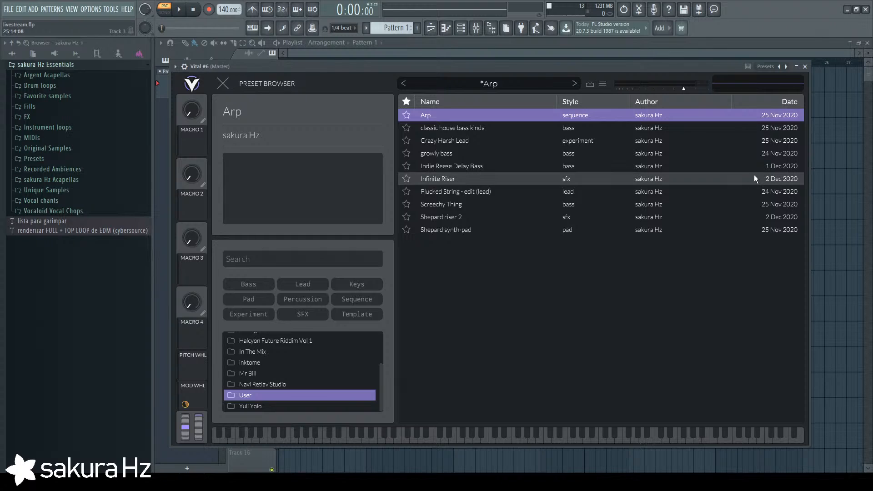
{"action": "left_click_drag", "start_coordinate": [558, 67], "coordinate": [571, 66]}
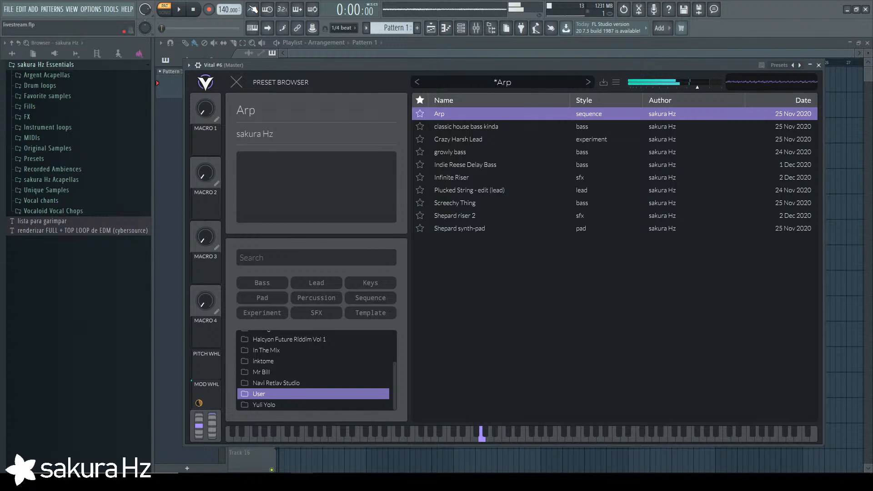
{"action": "left_click", "coordinate": [233, 83]}
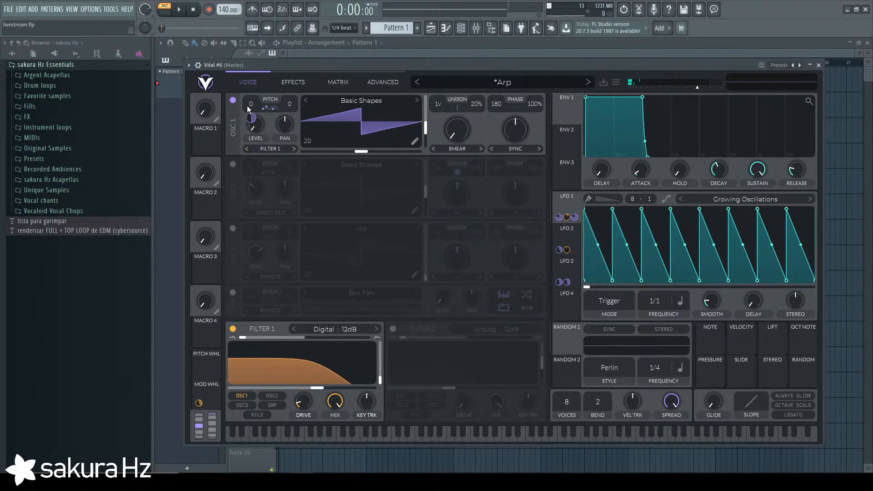
Examine the Arp preset's oscillator 1 transpose snap and the shapes of LFOs 1 to 3 while playing a note.
{"action": "left_click", "coordinate": [262, 107]}
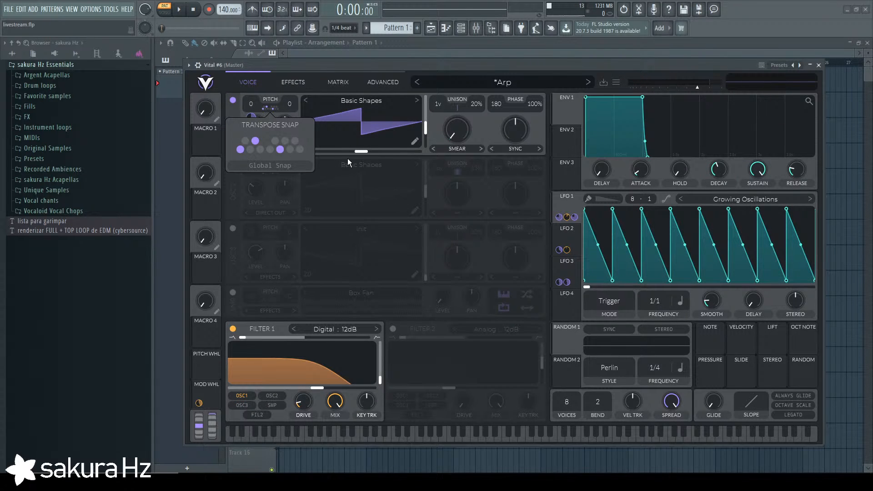
{"action": "left_click", "coordinate": [567, 234]}
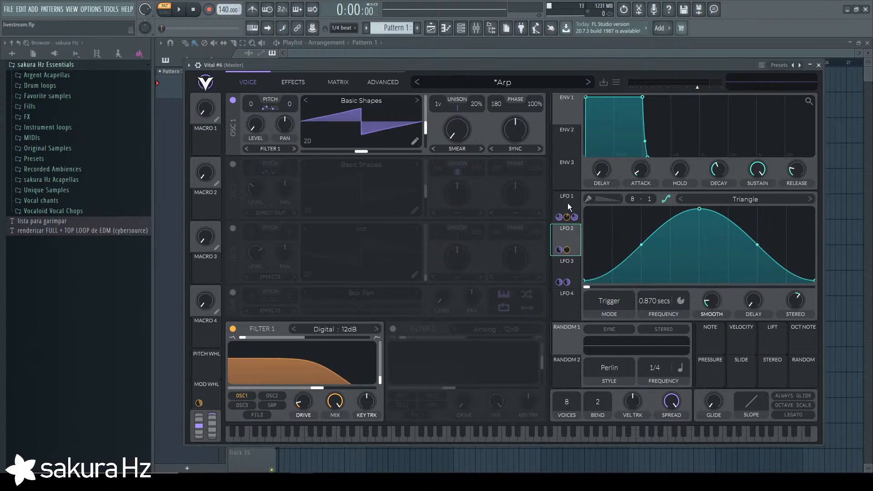
{"action": "left_click", "coordinate": [567, 203]}
{"action": "left_click", "coordinate": [568, 264]}
{"action": "left_click", "coordinate": [568, 238]}
{"action": "key", "text": "b"}
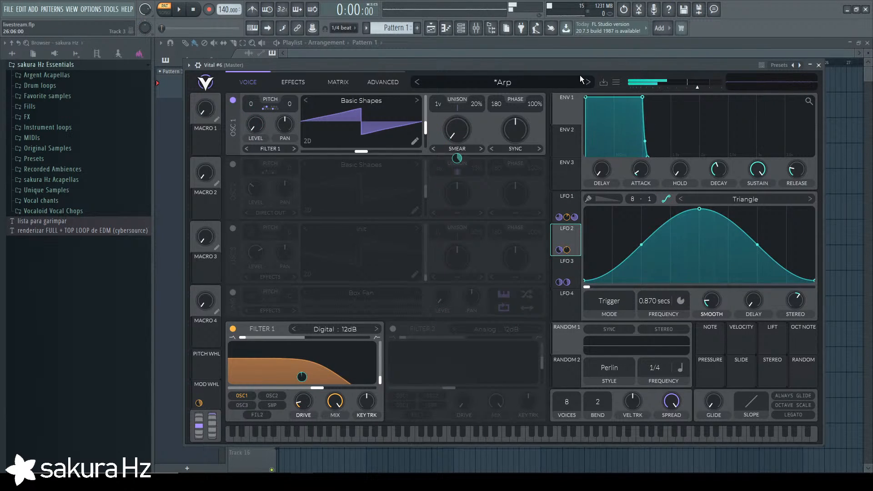
Load the classic house bass kinda preset and audition it with a few single notes.
{"action": "left_click", "coordinate": [589, 82]}
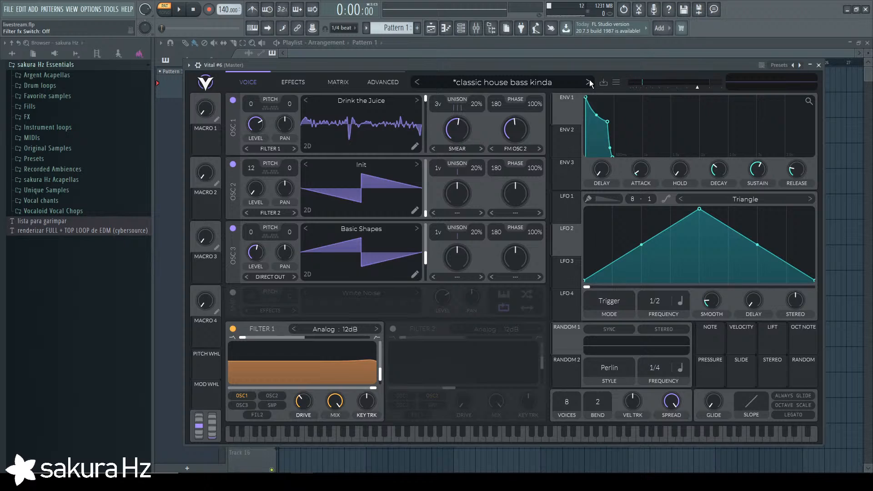
{"action": "key", "text": "b"}
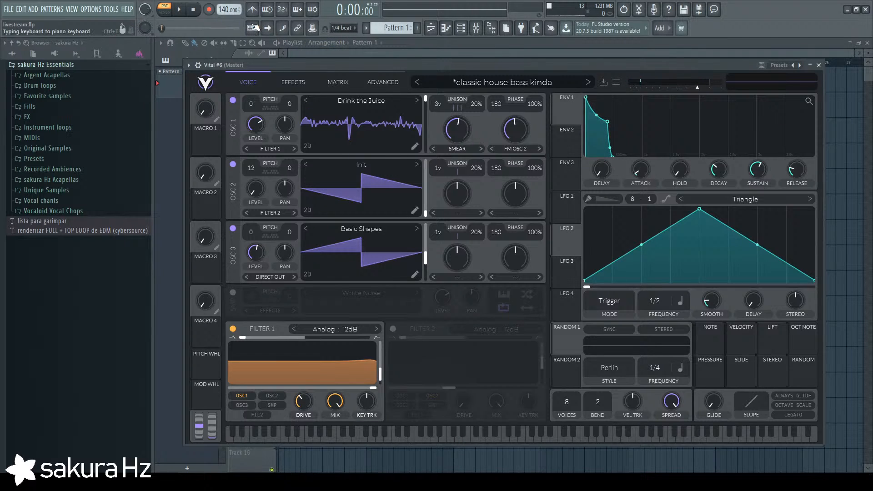
{"action": "key", "text": "x"}
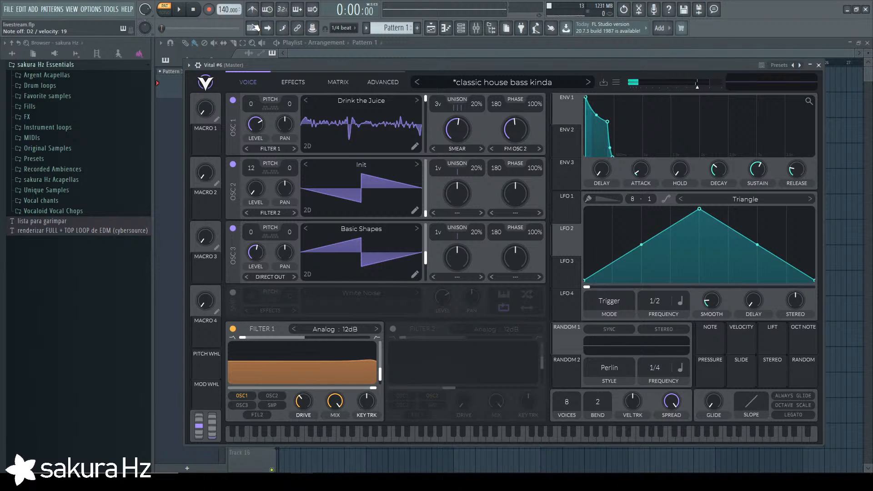
{"action": "key", "text": "x"}
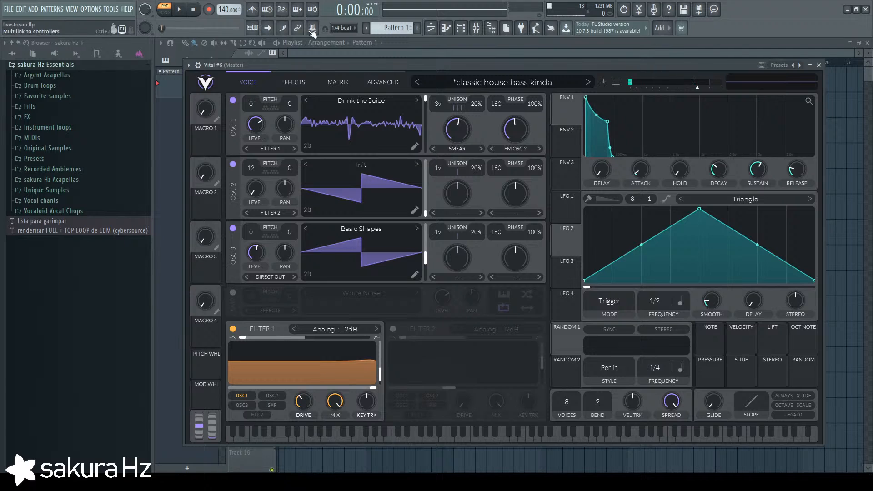
Load the Crazy Harsh Lead preset and look through its effects, modulation matrix and advanced settings.
{"action": "left_click", "coordinate": [588, 82]}
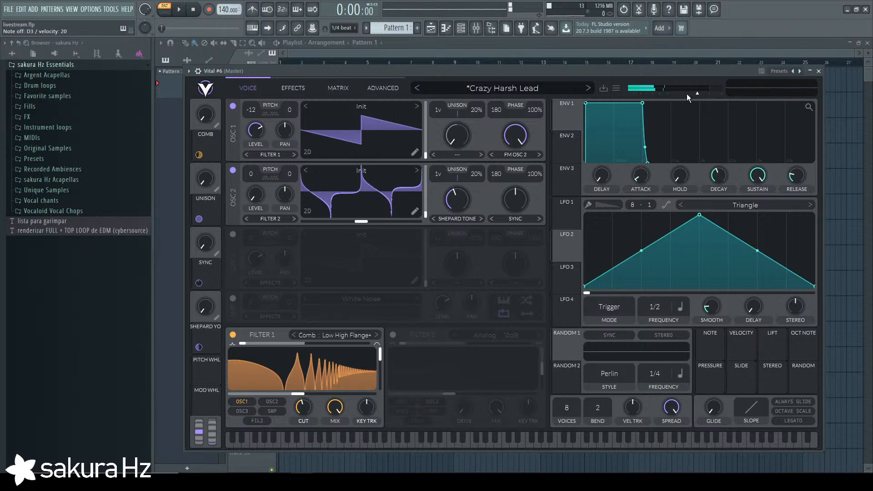
{"action": "left_click", "coordinate": [291, 88]}
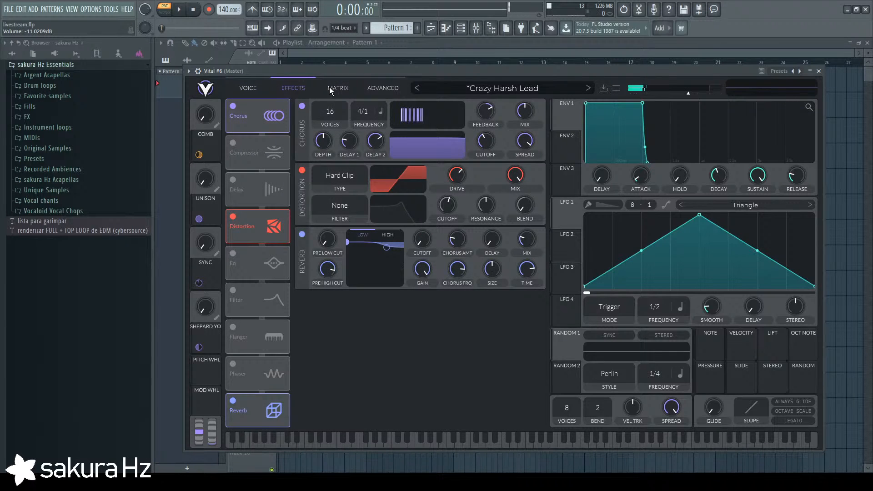
{"action": "left_click", "coordinate": [331, 89]}
{"action": "left_click", "coordinate": [383, 88]}
{"action": "left_click", "coordinate": [266, 87]}
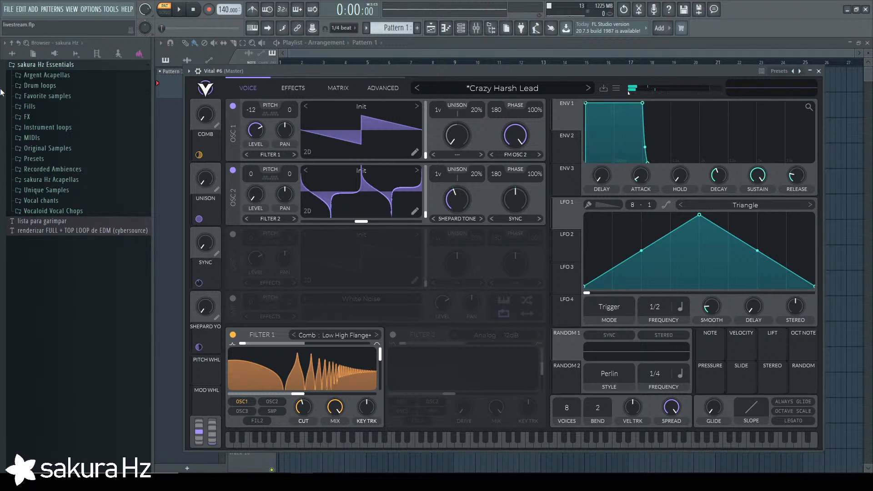
Compare the Crazy Harsh Lead preset's voice settings with its modulation matrix, effects and advanced options.
{"action": "left_click", "coordinate": [337, 86]}
{"action": "left_click", "coordinate": [254, 88]}
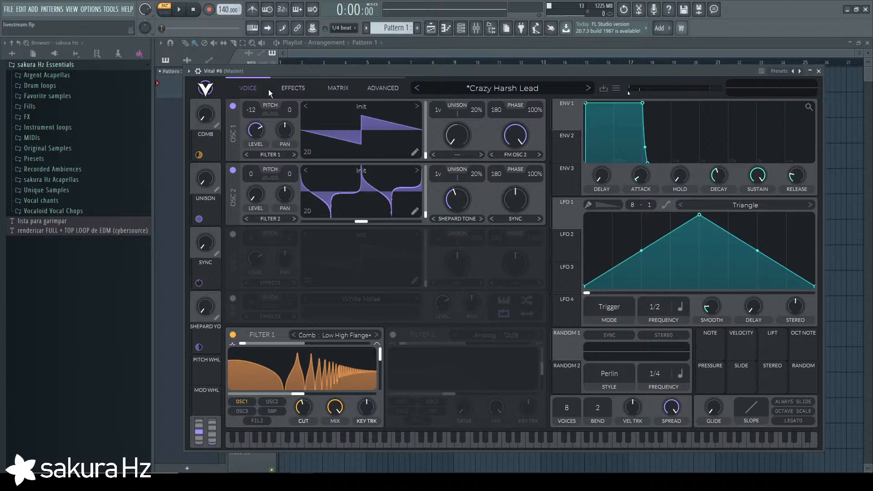
{"action": "left_click", "coordinate": [293, 88]}
{"action": "left_click", "coordinate": [337, 88]}
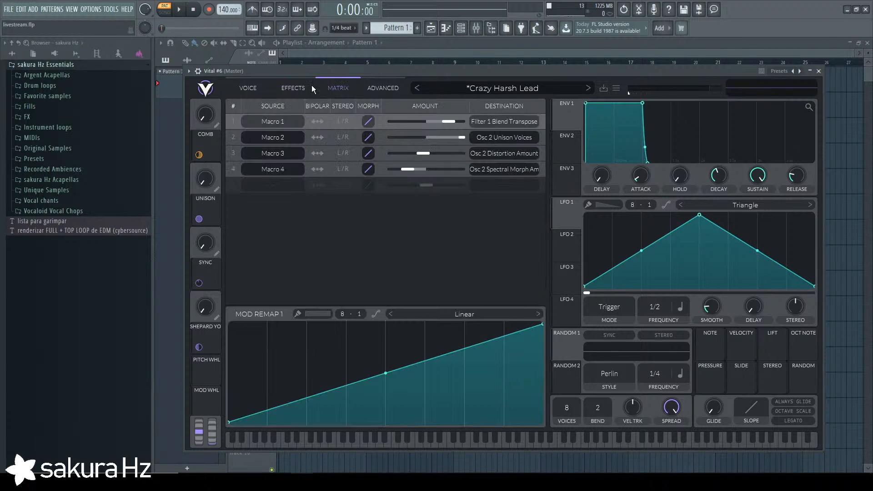
{"action": "left_click", "coordinate": [284, 88]}
{"action": "left_click", "coordinate": [249, 88]}
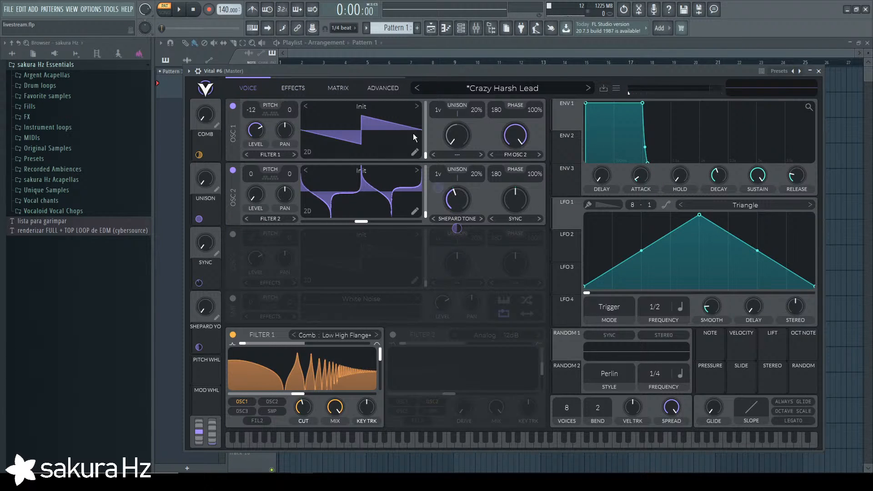
{"action": "left_click", "coordinate": [377, 88]}
{"action": "left_click", "coordinate": [249, 87]}
Try out the Sync, Unison, Comb and Shepard macros and check the macro modulation on oscillator 2's Shepard Tone amount.
{"action": "left_click_drag", "start_coordinate": [208, 246], "coordinate": [197, 272]}
{"action": "left_click_drag", "start_coordinate": [202, 179], "coordinate": [198, 211]}
{"action": "mouse_move", "coordinate": [203, 243]}
{"action": "left_mouse_down"}
{"action": "mouse_move", "coordinate": [204, 219]}
{"action": "mouse_move", "coordinate": [203, 248]}
{"action": "left_mouse_up"}
{"action": "mouse_move", "coordinate": [203, 122]}
{"action": "left_mouse_down"}
{"action": "mouse_move", "coordinate": [204, 80]}
{"action": "mouse_move", "coordinate": [204, 121]}
{"action": "left_mouse_up"}
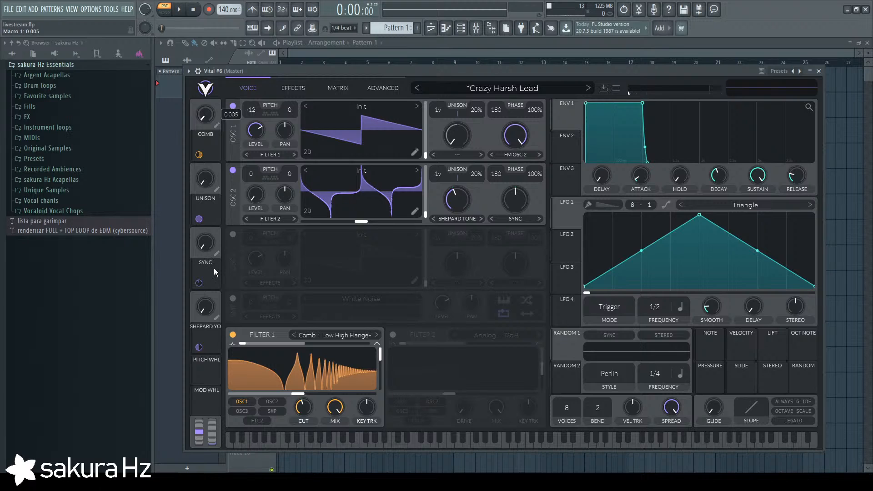
{"action": "mouse_move", "coordinate": [457, 226]}
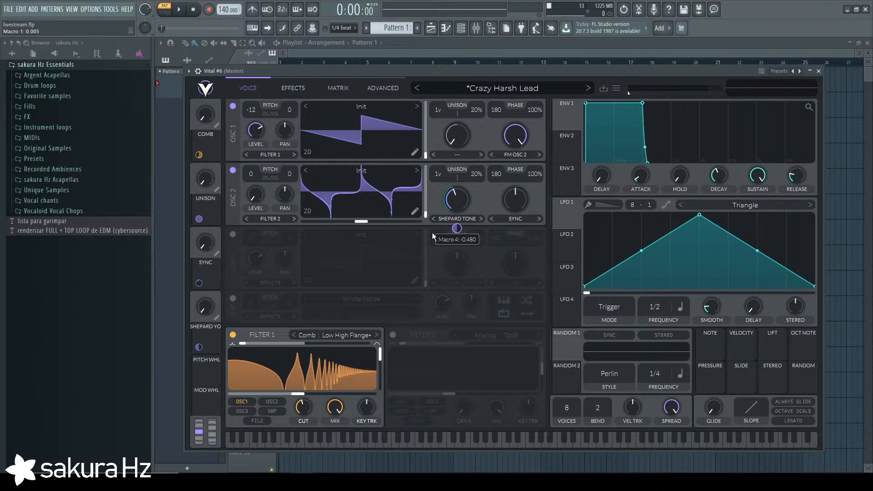
{"action": "left_click_drag", "start_coordinate": [204, 313], "coordinate": [187, 304]}
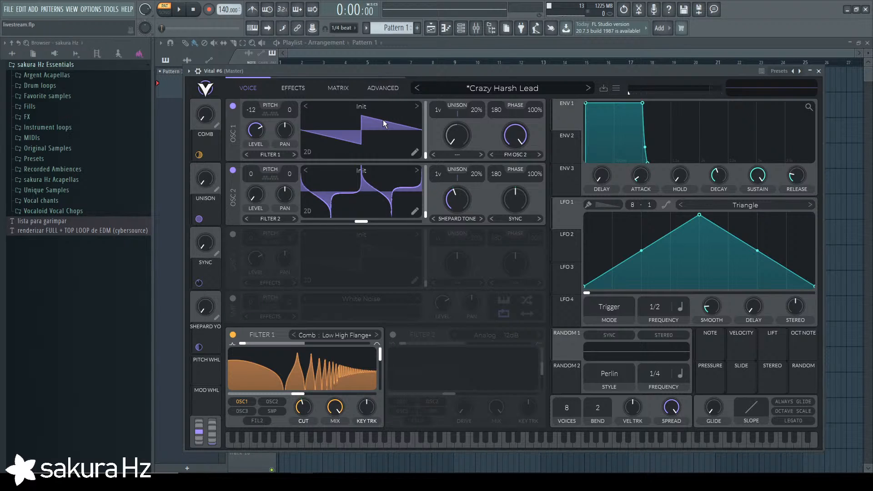
Reset the synth's output volume, turn it fully down, and move the plugin window slightly higher.
{"action": "double_click", "coordinate": [656, 92]}
{"action": "left_click_drag", "start_coordinate": [672, 92], "coordinate": [151, 201]}
{"action": "left_click_drag", "start_coordinate": [418, 72], "coordinate": [418, 57]}
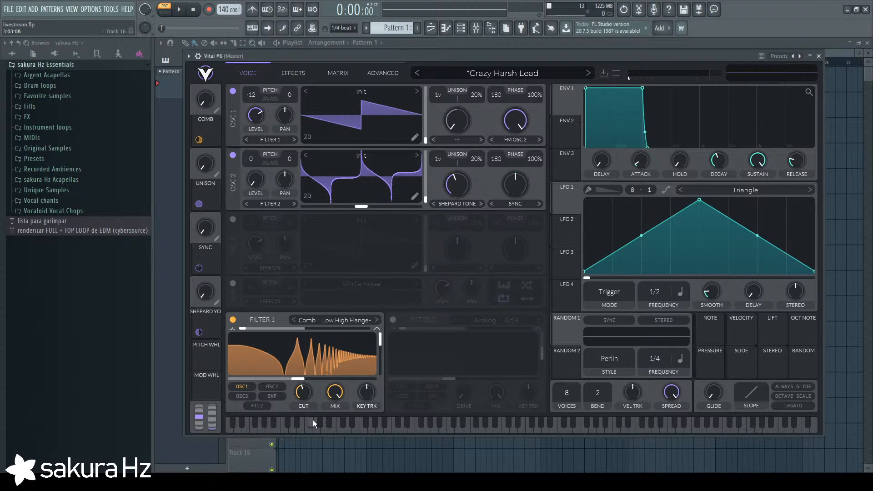
Check the advanced and matrix settings, close and reopen the Vital #6 synth, and review its matrix and voice settings again.
{"action": "left_click", "coordinate": [383, 71]}
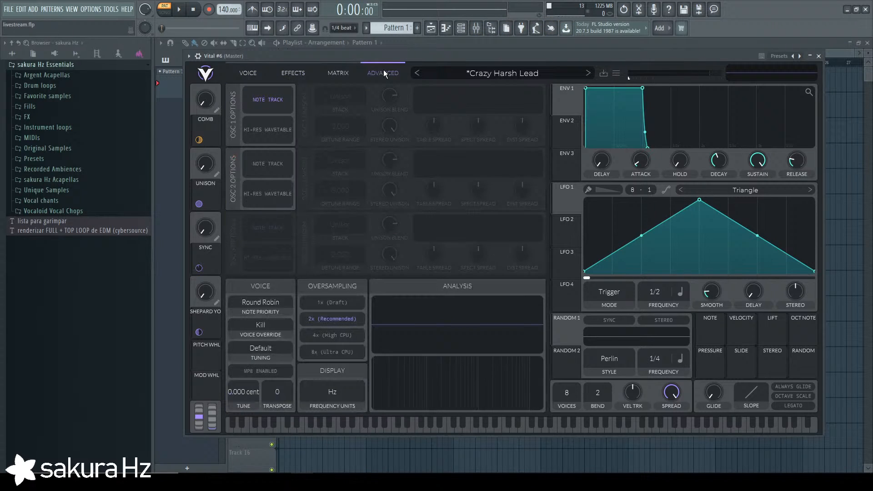
{"action": "left_click", "coordinate": [331, 70]}
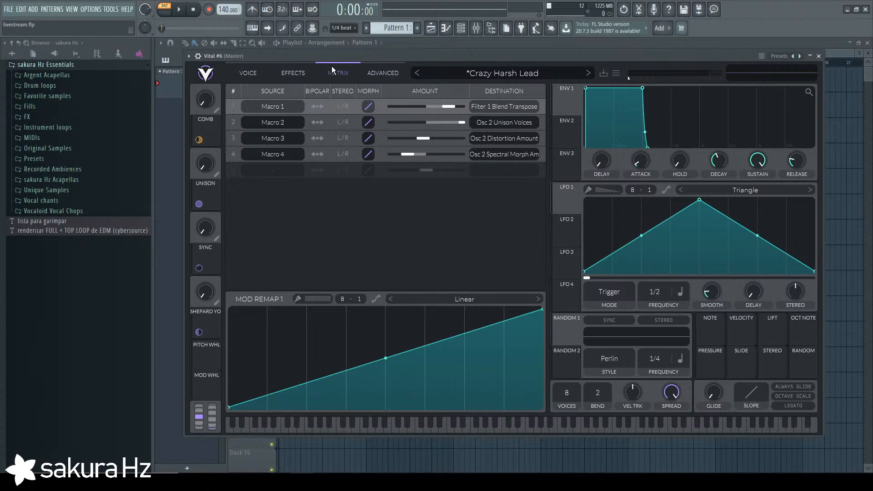
{"action": "key", "text": "Escape"}
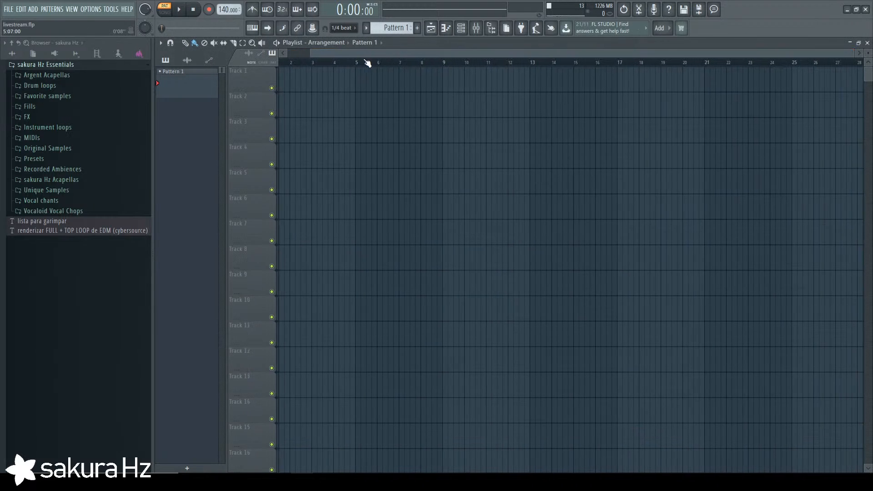
{"action": "left_click", "coordinate": [462, 29]}
{"action": "left_click", "coordinate": [397, 185]}
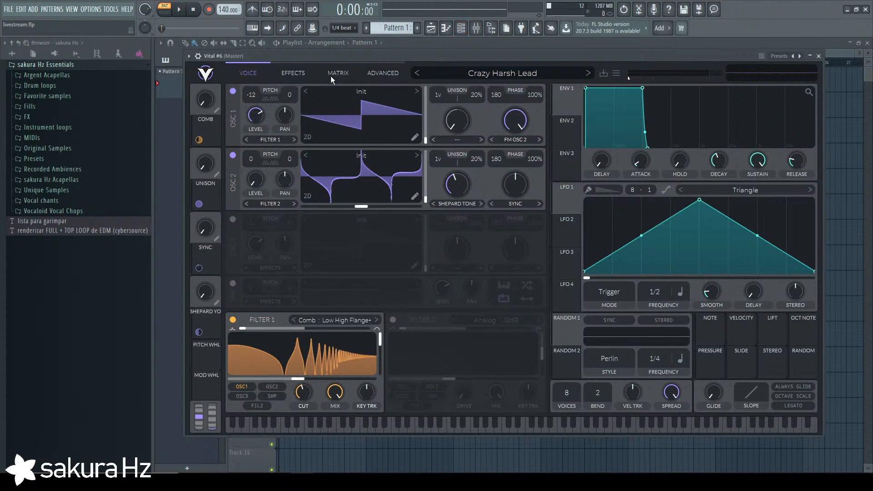
{"action": "left_click", "coordinate": [329, 73]}
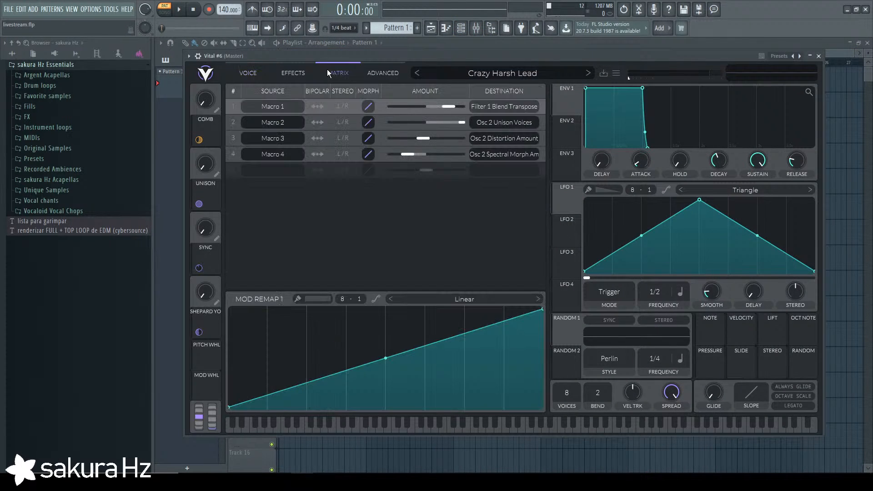
{"action": "left_click", "coordinate": [249, 73]}
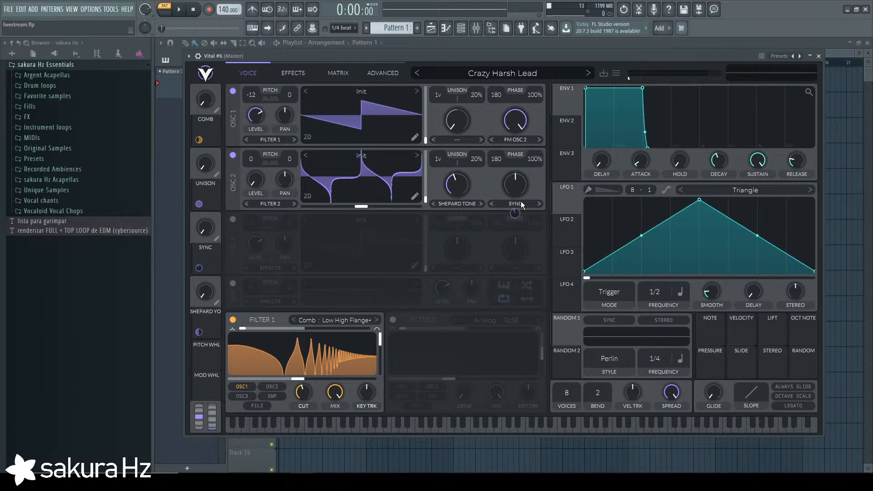
Raise the Shepard tone macro to maximum, adjust the output volume, and return the macro to minimum.
{"action": "left_click_drag", "start_coordinate": [205, 291], "coordinate": [213, 16]}
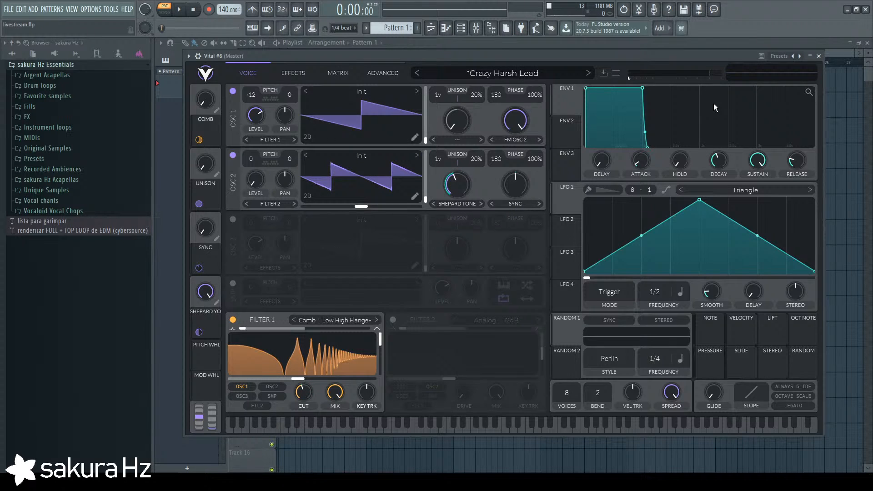
{"action": "left_click_drag", "start_coordinate": [639, 75], "coordinate": [683, 74]}
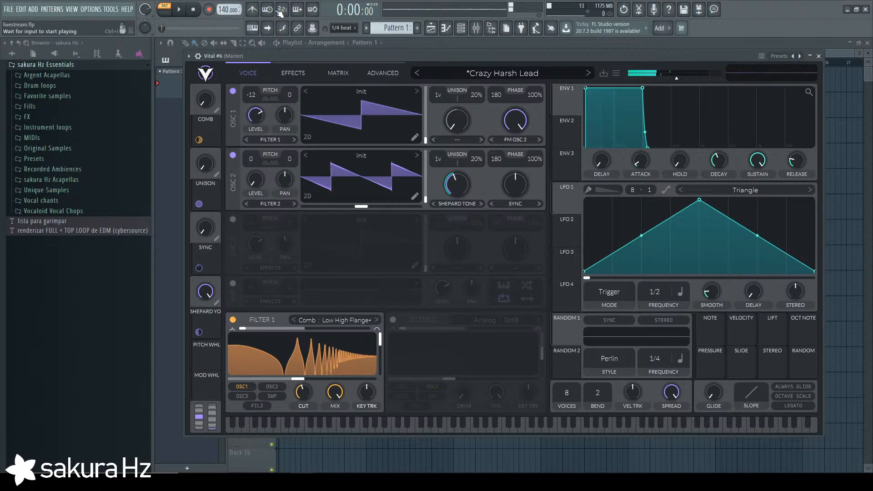
{"action": "left_click_drag", "start_coordinate": [205, 291], "coordinate": [205, 309]}
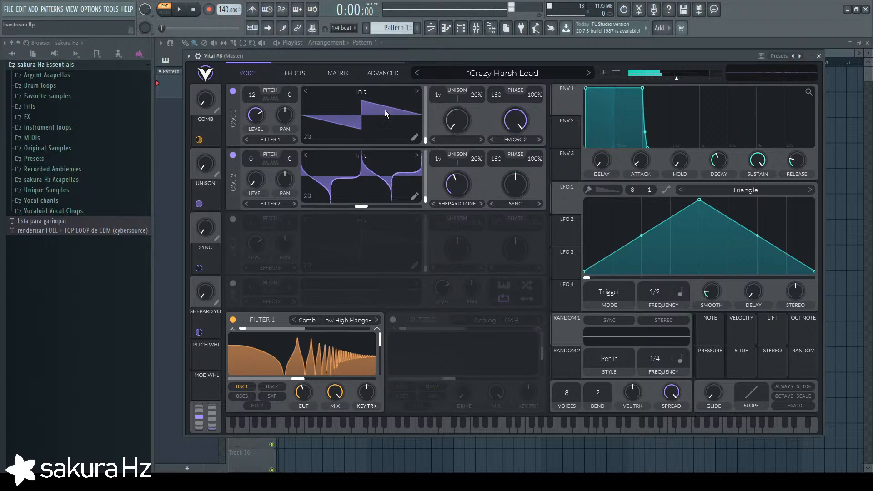
Load the preset A Night in Kalyan and filter the preset browser to the User folder.
{"action": "left_click", "coordinate": [595, 76]}
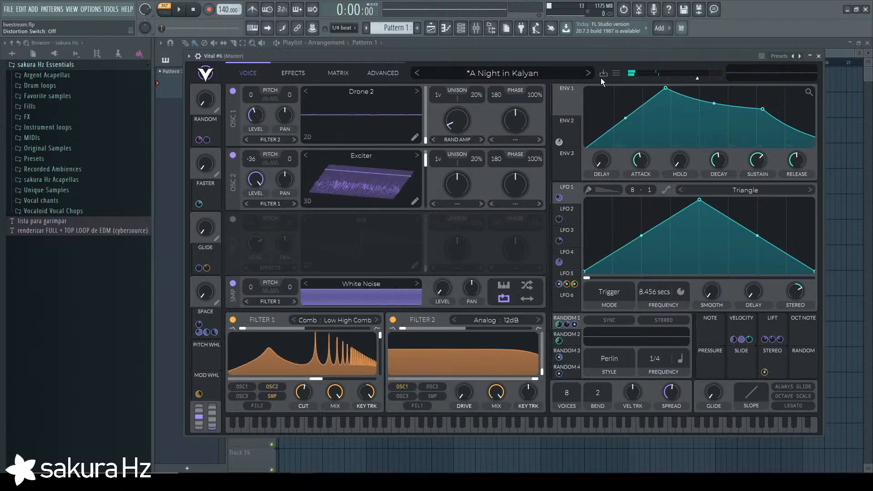
{"action": "left_click", "coordinate": [570, 79]}
{"action": "scroll", "coordinate": [634, 227], "scroll_direction": "down", "scroll_amount": 8}
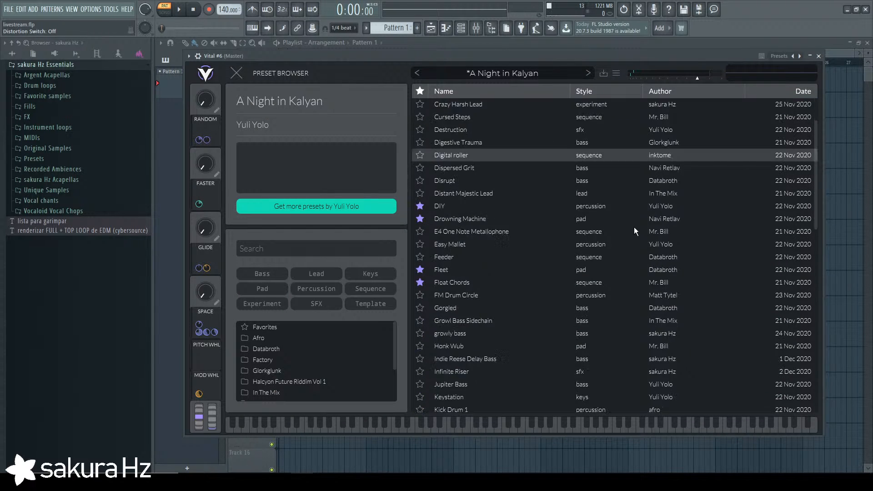
{"action": "scroll", "coordinate": [298, 403], "scroll_direction": "down", "scroll_amount": 3}
{"action": "left_click", "coordinate": [298, 385]}
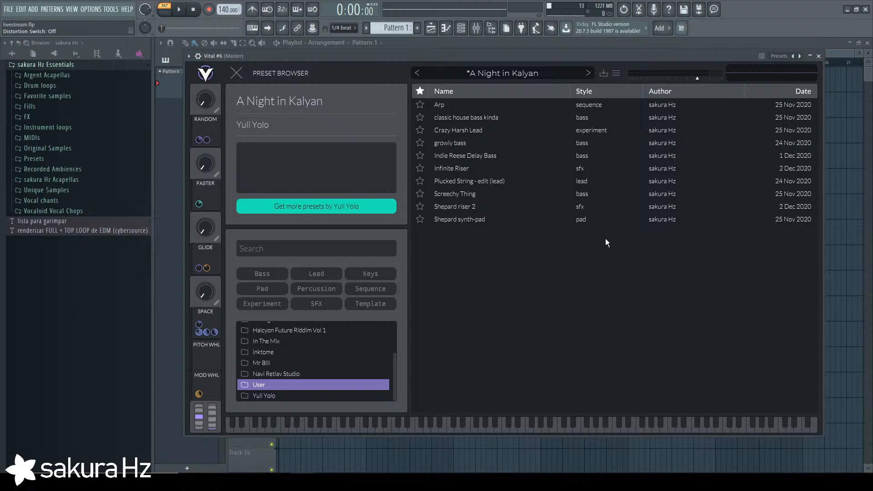
Audition the User presets Indie Reese Delay Bass, growly bass and Screechy Thing.
{"action": "left_click", "coordinate": [514, 142]}
{"action": "left_click", "coordinate": [517, 156]}
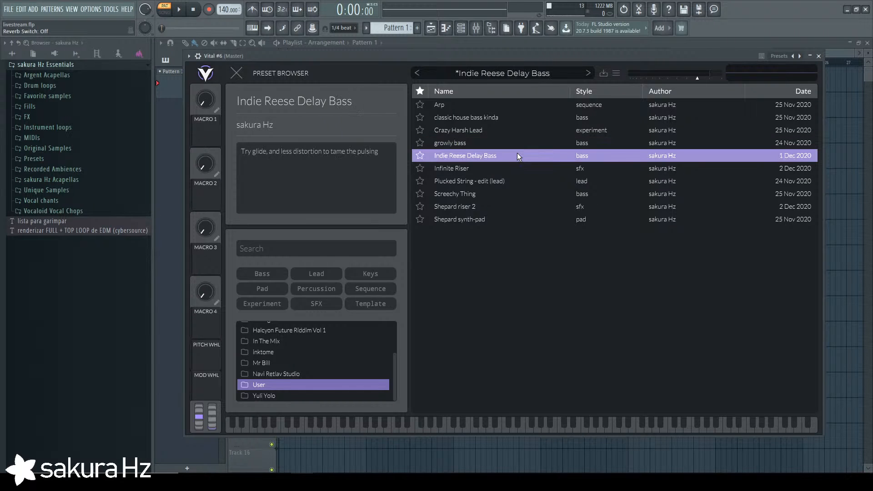
{"action": "left_click", "coordinate": [515, 148]}
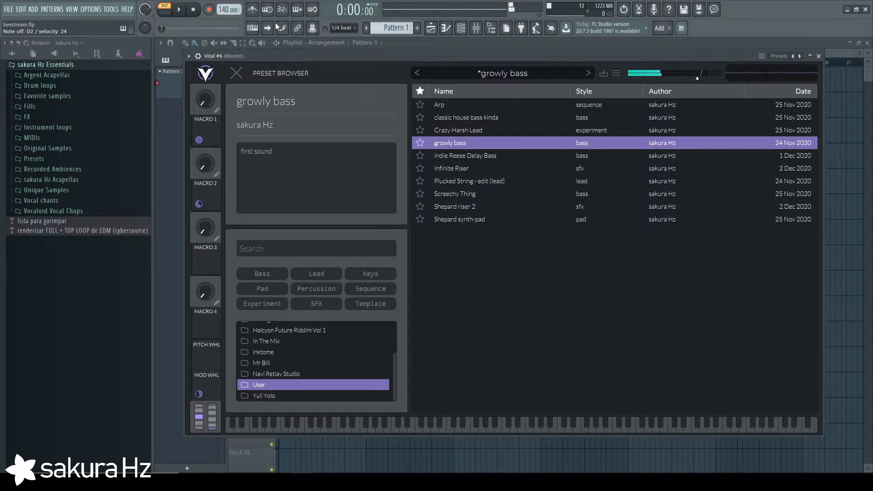
{"action": "left_click", "coordinate": [475, 195]}
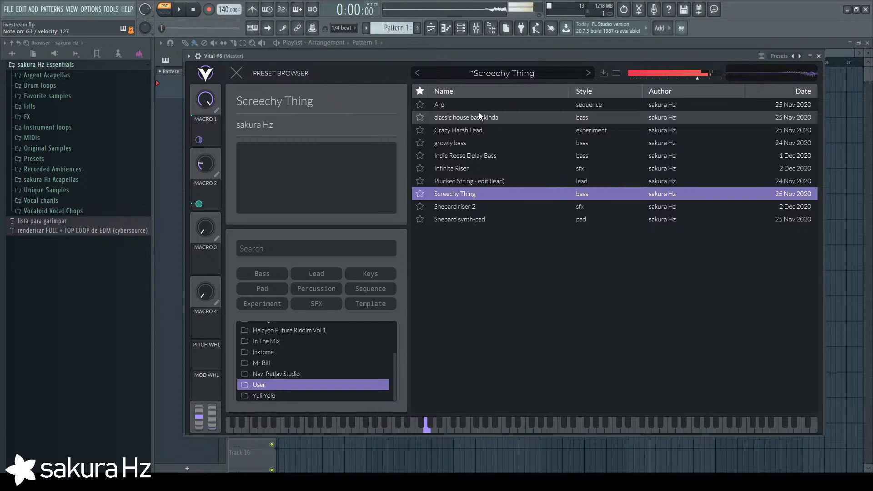
Close the preset browser and examine what LFO 1 modulates in the Screechy Thing preset.
{"action": "left_click", "coordinate": [236, 74]}
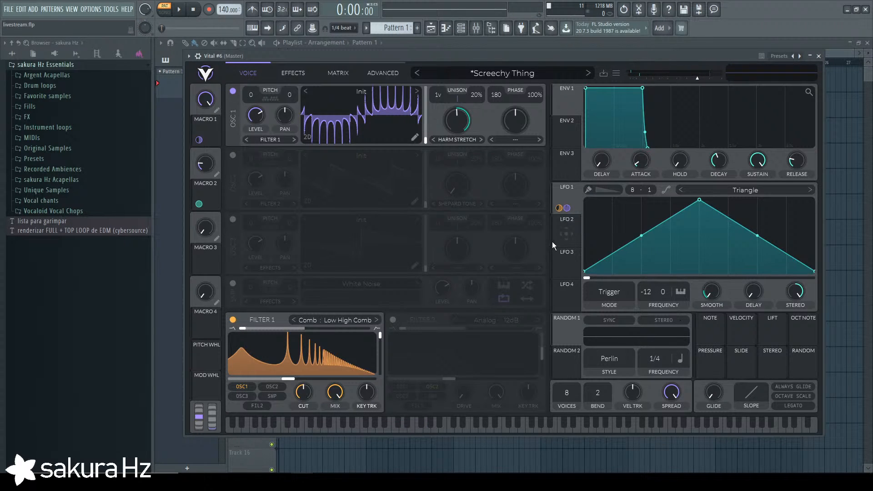
{"action": "left_click", "coordinate": [574, 233]}
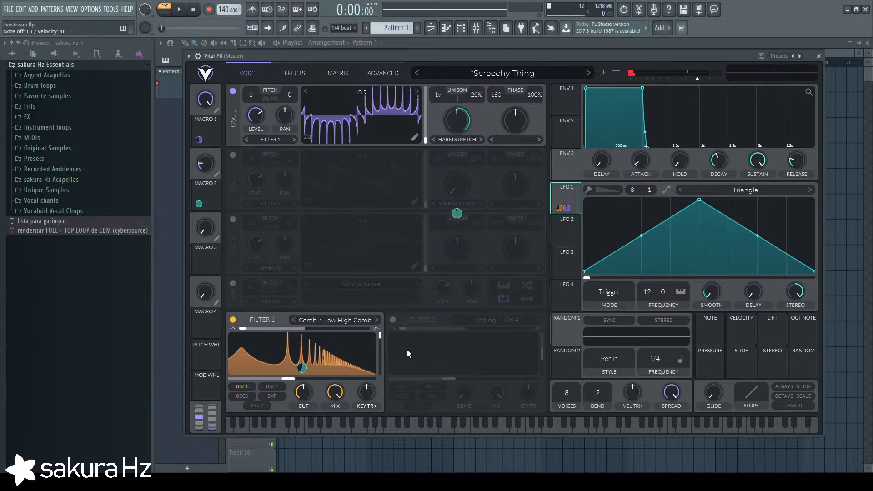
{"action": "mouse_move", "coordinate": [304, 367]}
{"action": "left_click", "coordinate": [514, 73]}
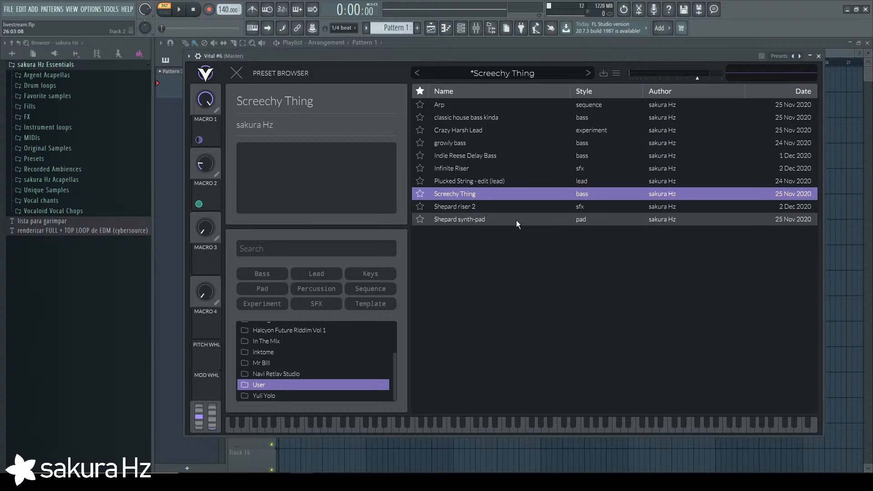
{"action": "left_click", "coordinate": [237, 73]}
{"action": "left_click", "coordinate": [503, 74]}
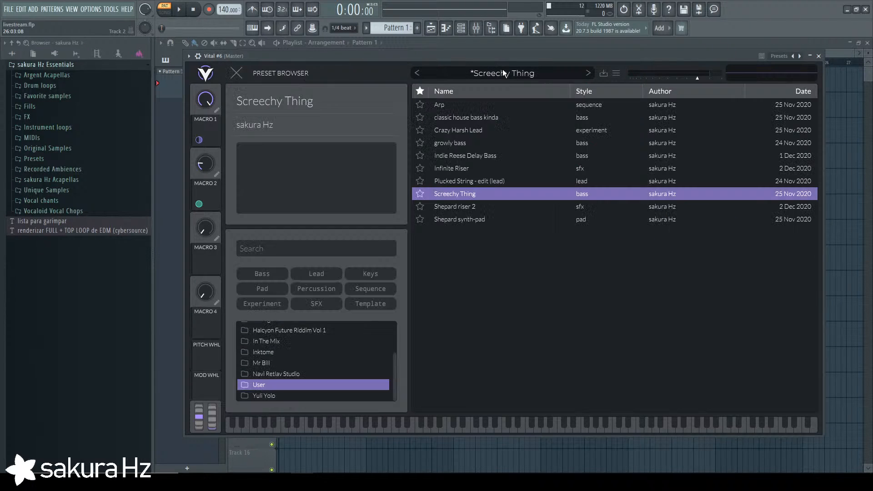
{"action": "mouse_move", "coordinate": [500, 55]}
{"action": "left_mouse_down"}
{"action": "mouse_move", "coordinate": [496, 72]}
{"action": "mouse_move", "coordinate": [506, 59]}
{"action": "left_mouse_up"}
{"action": "left_click", "coordinate": [242, 77]}
{"action": "left_click", "coordinate": [489, 73]}
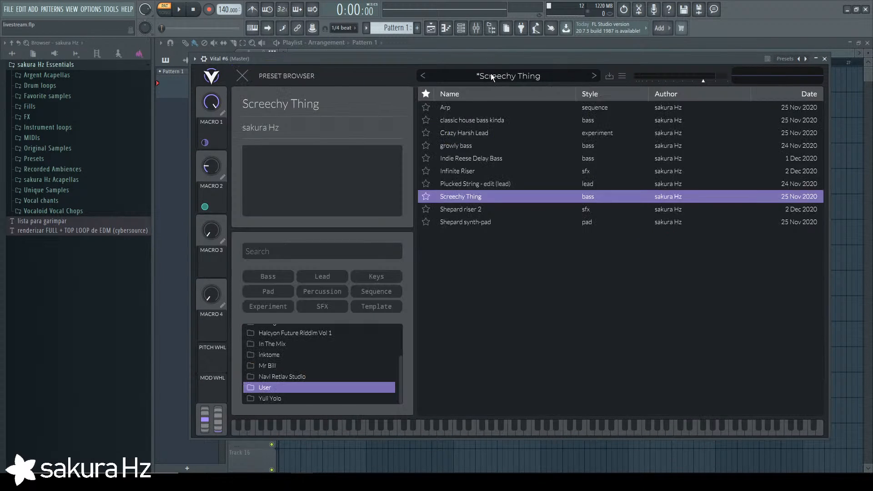
Close the Vital #6 window and select the other Vital channels in the channel rack one after another to audition them.
{"action": "left_click_drag", "start_coordinate": [676, 55], "coordinate": [707, 229]}
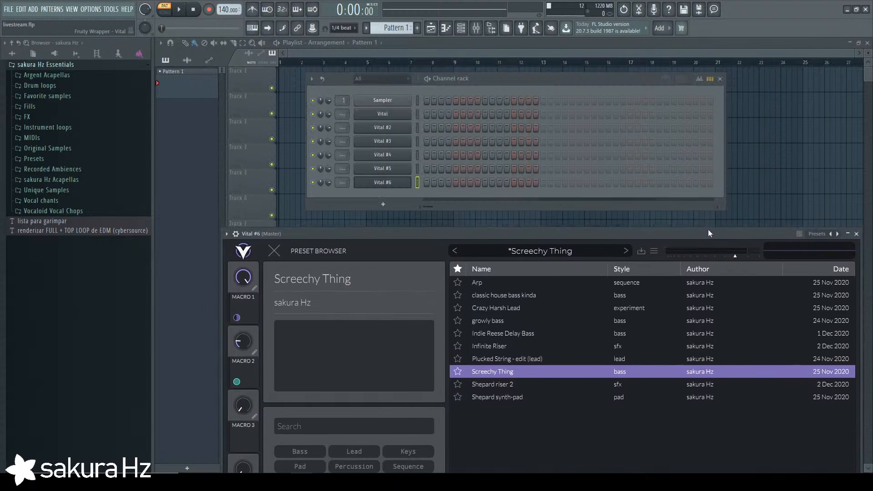
{"action": "left_click", "coordinate": [818, 230]}
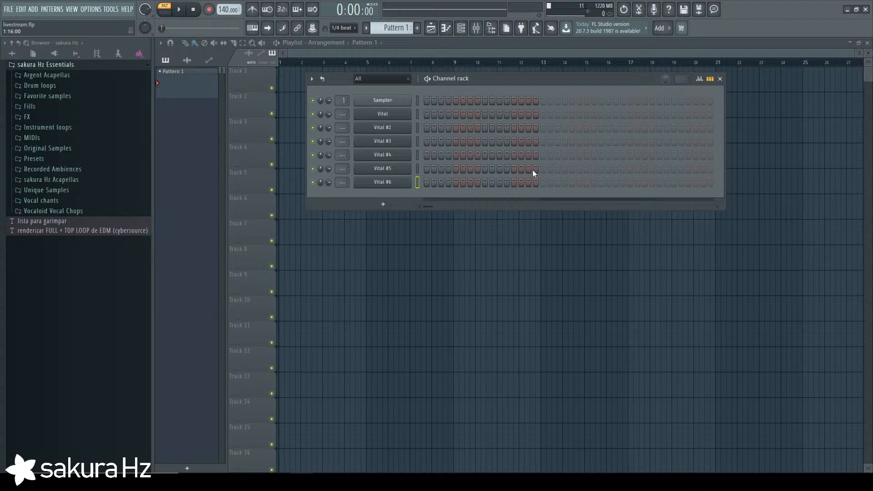
{"action": "left_click", "coordinate": [421, 155]}
{"action": "left_click", "coordinate": [418, 168]}
{"action": "left_click", "coordinate": [417, 143]}
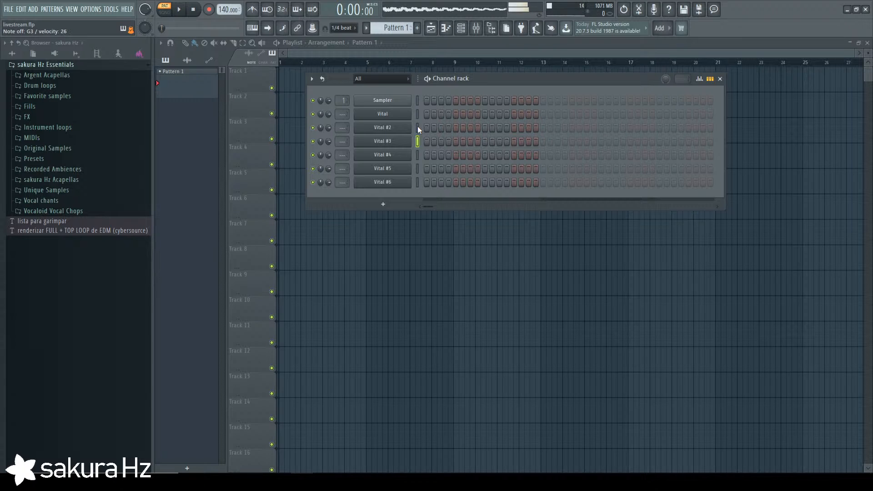
{"action": "left_click", "coordinate": [418, 127]}
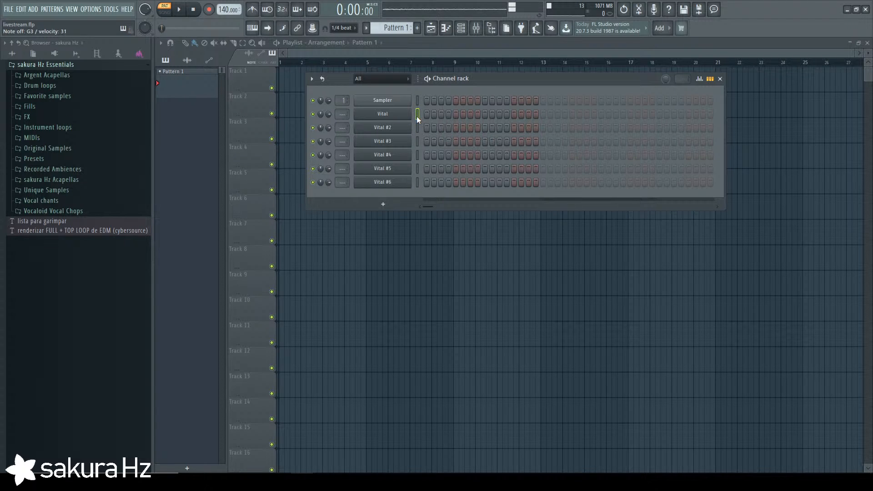
Reopen Vital #6, initialize its preset, and set oscillator 1's unison to 7 voices.
{"action": "left_click", "coordinate": [386, 184]}
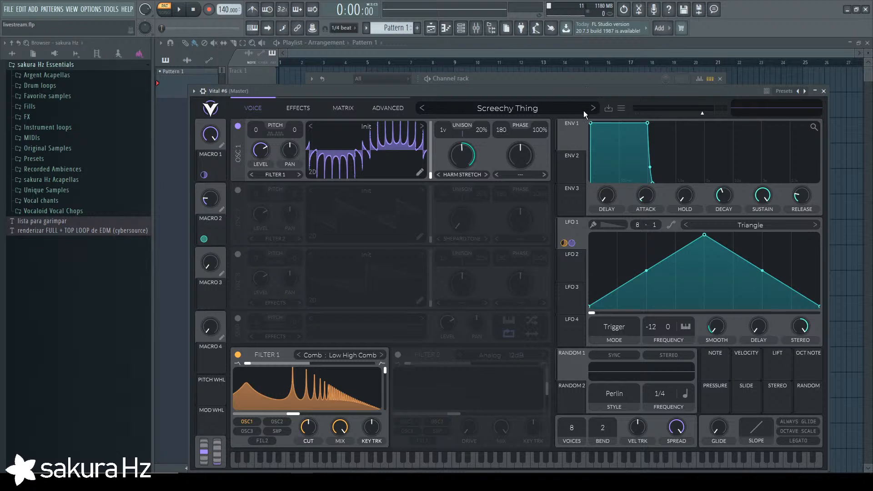
{"action": "left_click", "coordinate": [456, 150]}
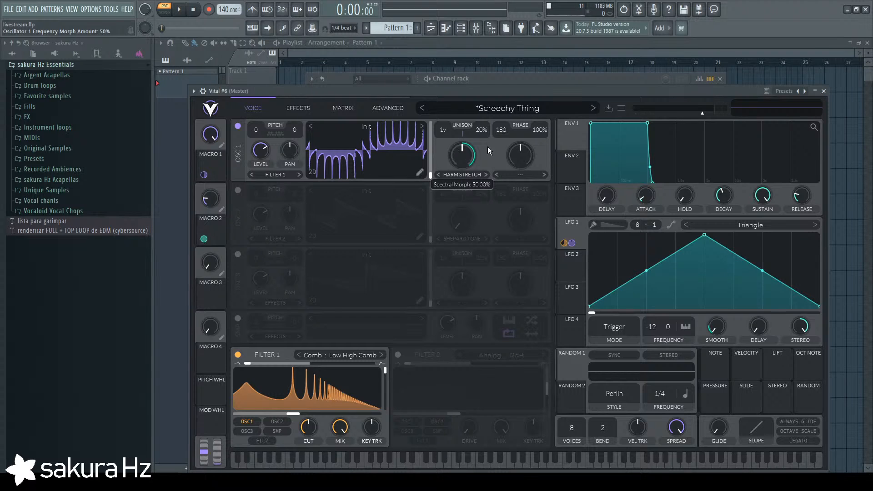
{"action": "mouse_move", "coordinate": [606, 91]}
{"action": "left_mouse_down"}
{"action": "mouse_move", "coordinate": [606, 373]}
{"action": "mouse_move", "coordinate": [620, 102]}
{"action": "mouse_move", "coordinate": [595, 101]}
{"action": "left_mouse_up"}
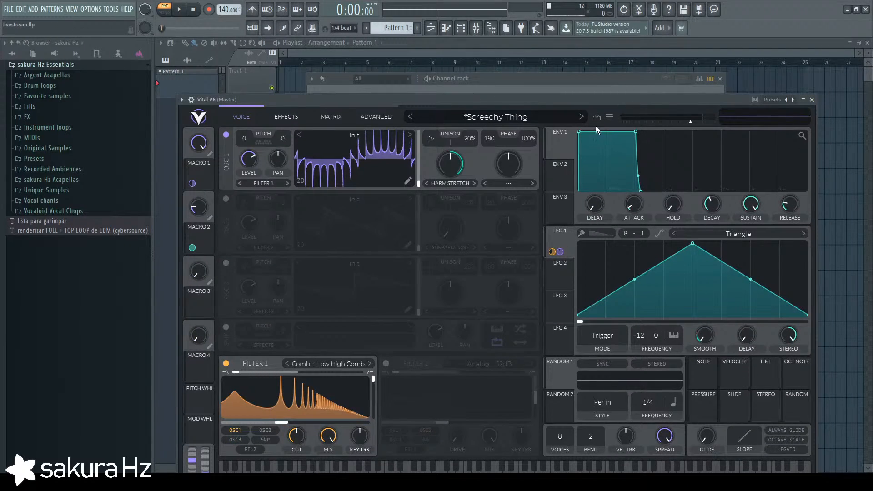
{"action": "left_click", "coordinate": [609, 117]}
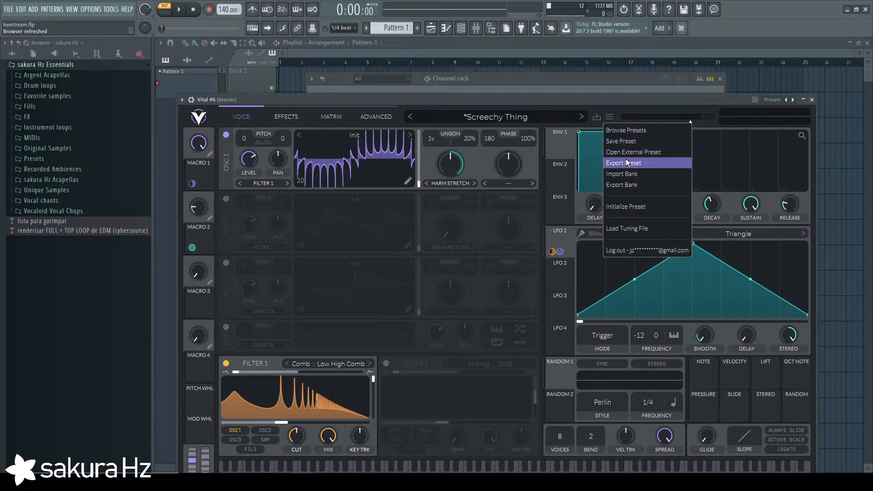
{"action": "left_click", "coordinate": [631, 207]}
{"action": "left_click_drag", "start_coordinate": [544, 99], "coordinate": [552, 69]}
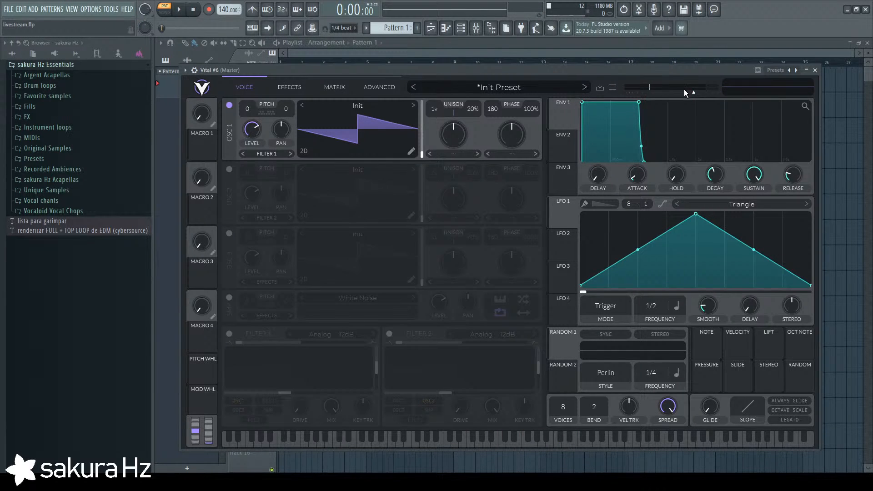
{"action": "left_click_drag", "start_coordinate": [436, 111], "coordinate": [442, 81]}
Move LFO 1's triangle peak to a quarter of the cycle and assign LFO 1 to oscillator 1's lowered level.
{"action": "mouse_move", "coordinate": [791, 307]}
{"action": "left_click_drag", "start_coordinate": [697, 214], "coordinate": [637, 213]}
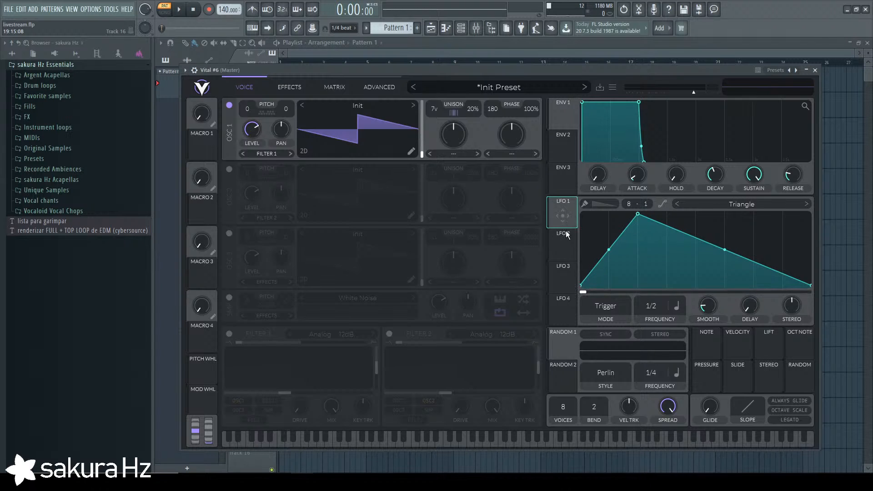
{"action": "left_click_drag", "start_coordinate": [562, 214], "coordinate": [251, 143]}
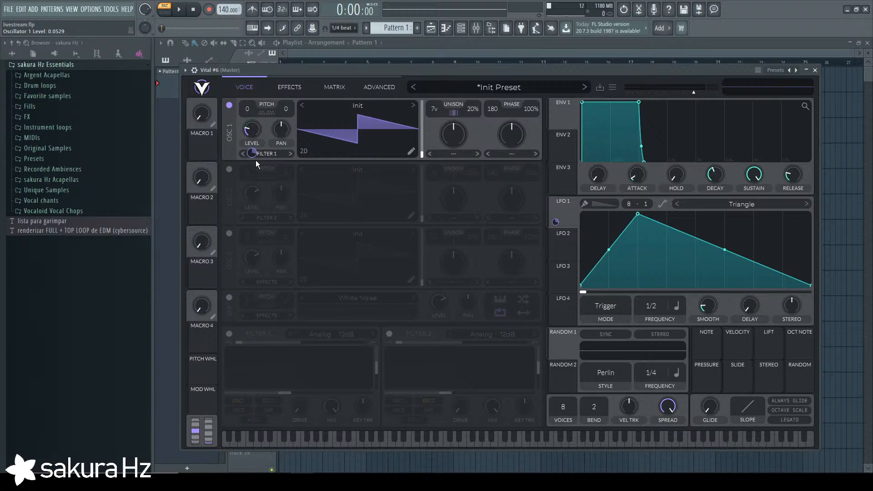
{"action": "left_click_drag", "start_coordinate": [252, 154], "coordinate": [253, 155]}
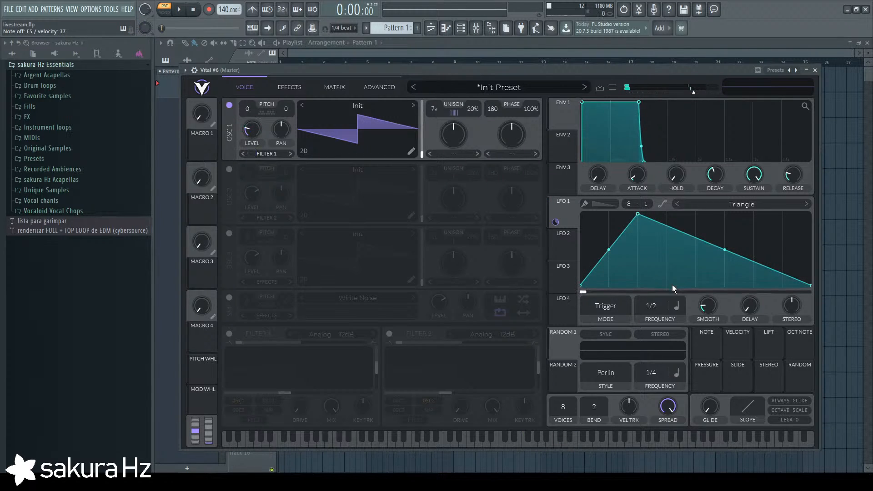
Set LFO 1's frequency to 1/8 and shift its peak to an eighth of the cycle, leaving stereo at its default.
{"action": "left_click_drag", "start_coordinate": [652, 305], "coordinate": [653, 297]}
{"action": "left_click_drag", "start_coordinate": [639, 217], "coordinate": [612, 203]}
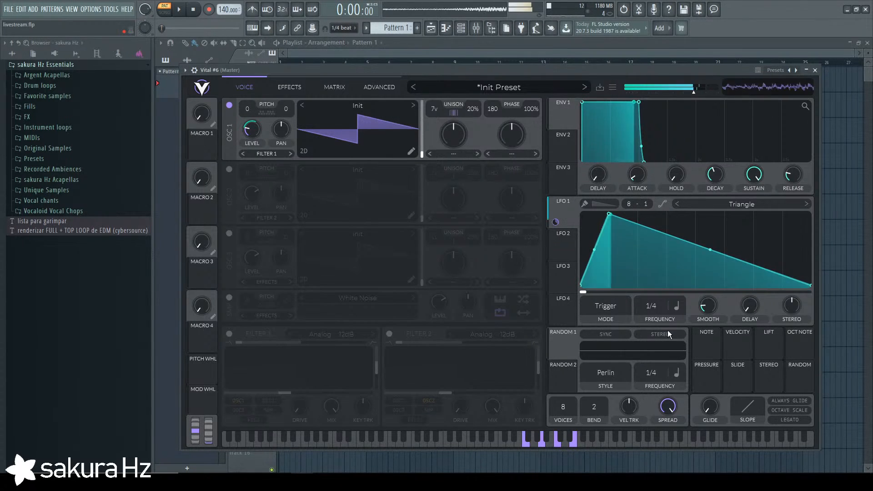
{"action": "left_click_drag", "start_coordinate": [653, 306], "coordinate": [653, 297]}
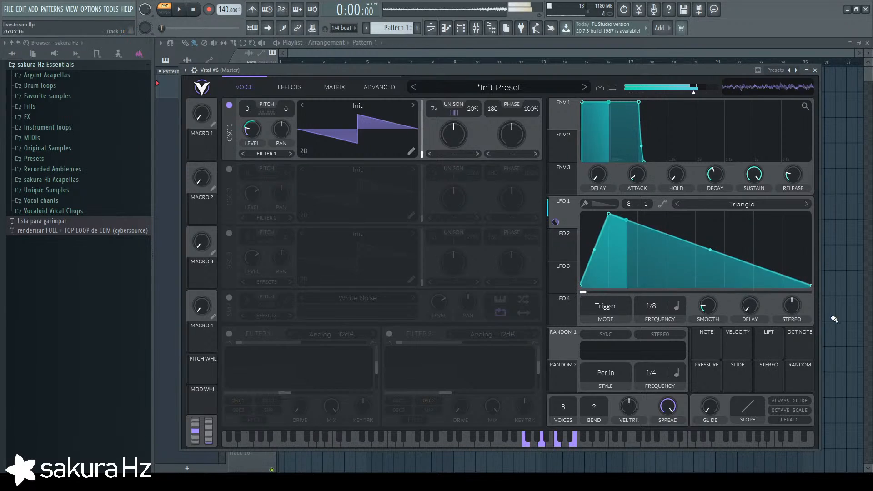
{"action": "left_click_drag", "start_coordinate": [791, 305], "coordinate": [795, 303]}
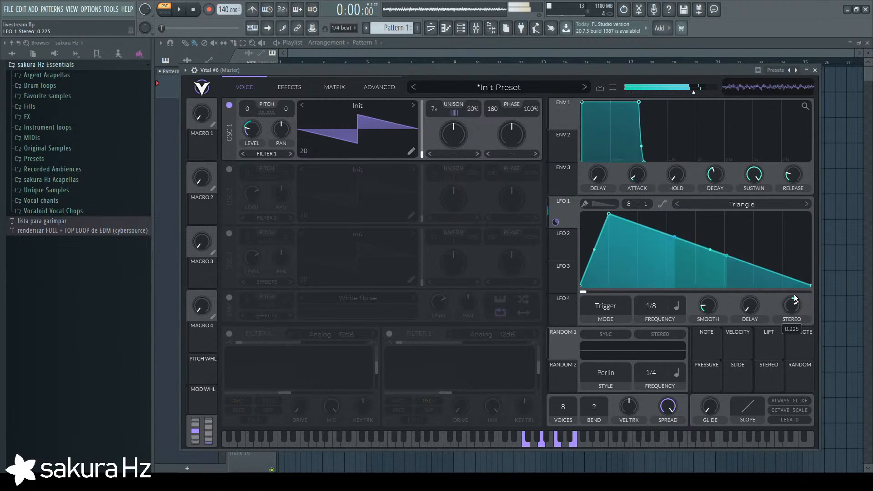
{"action": "double_click", "coordinate": [792, 305]}
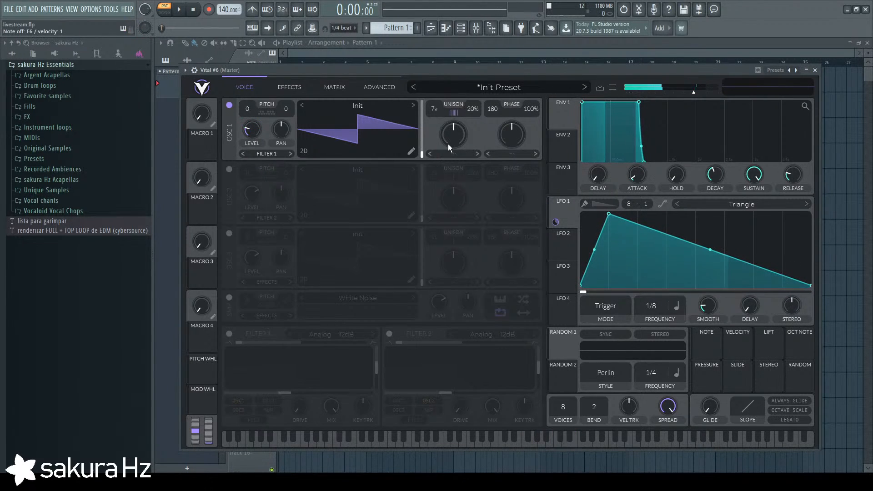
Load the Classic Blend wavetable into oscillator 1 and raise its wavetable position to about the middle.
{"action": "left_click", "coordinate": [413, 104]}
{"action": "left_click", "coordinate": [413, 105]}
{"action": "left_click", "coordinate": [413, 105]}
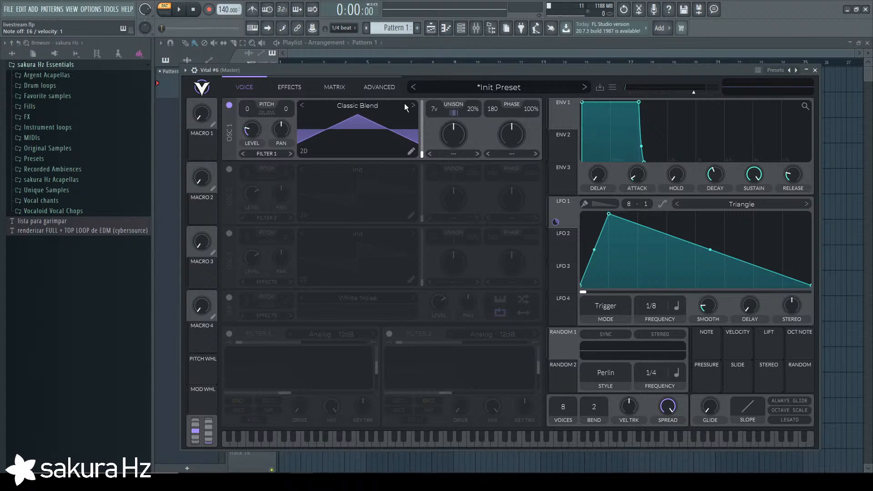
{"action": "left_click_drag", "start_coordinate": [395, 136], "coordinate": [395, 95]}
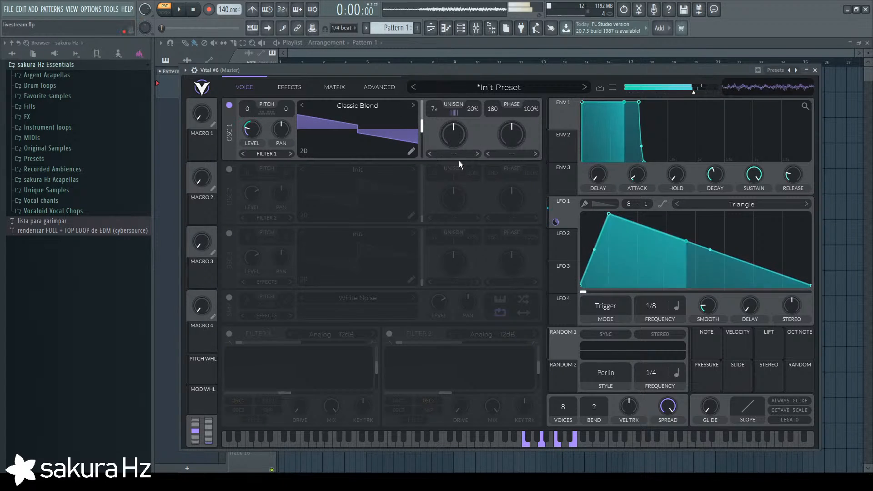
Assign LFO 1 to oscillator 1's wavetable position with a modulation amount of about -18.22.
{"action": "left_click_drag", "start_coordinate": [556, 222], "coordinate": [416, 130]}
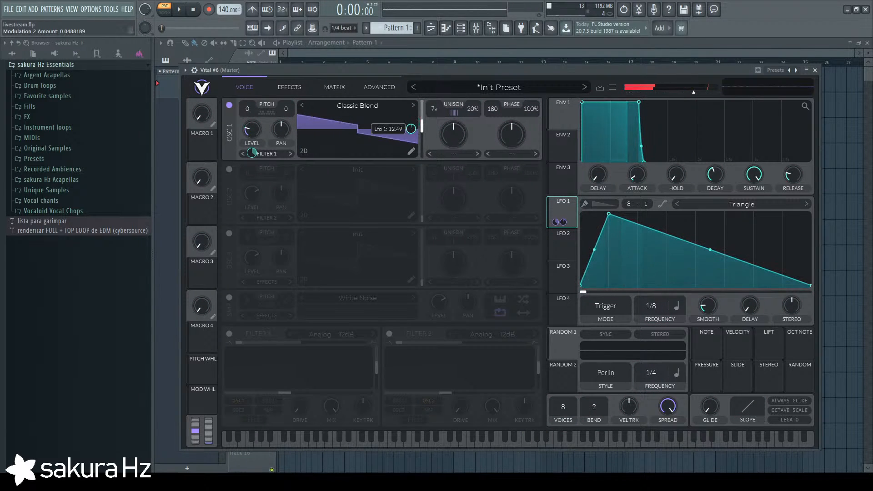
{"action": "left_click_drag", "start_coordinate": [412, 129], "coordinate": [412, 135]}
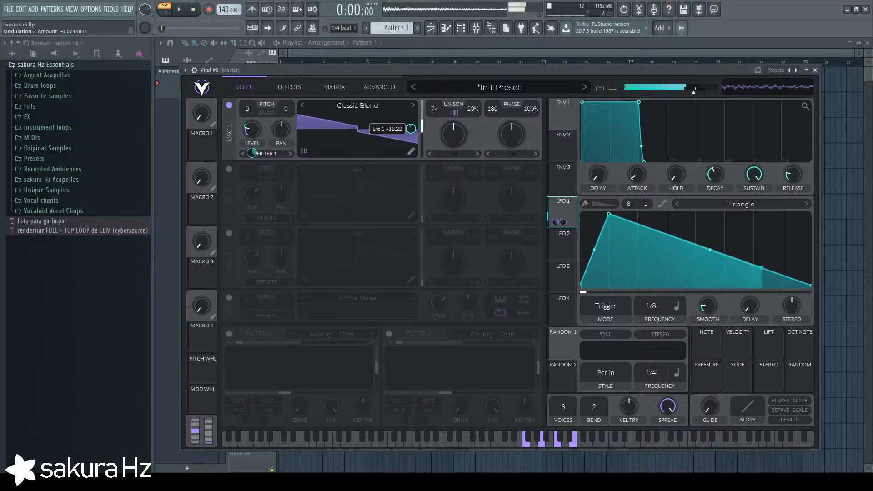
Try Vocode as oscillator 1's spectral morph with its amount at 0%, and switch the morph type to Form Scale.
{"action": "left_click", "coordinate": [476, 154]}
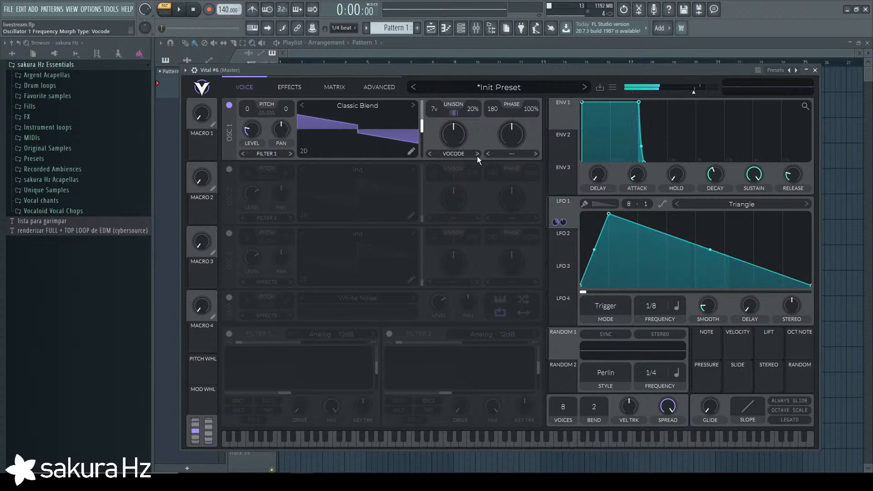
{"action": "left_click_drag", "start_coordinate": [460, 135], "coordinate": [457, 227]}
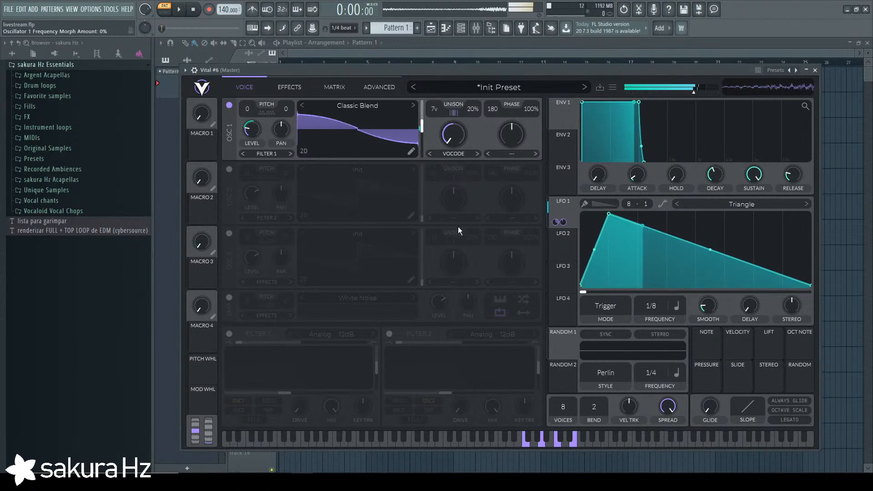
{"action": "left_click", "coordinate": [477, 154]}
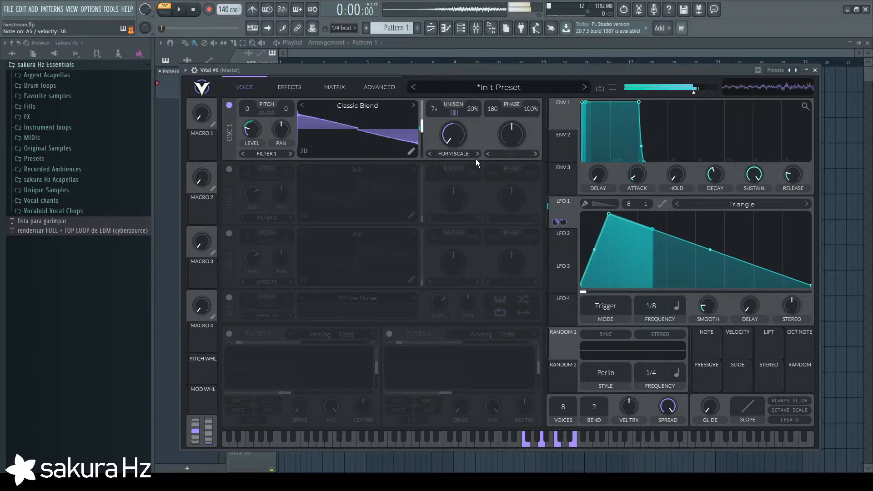
Open the piano roll for the Vital #6 channel, showing the octaves around C5.
{"action": "left_click", "coordinate": [815, 70]}
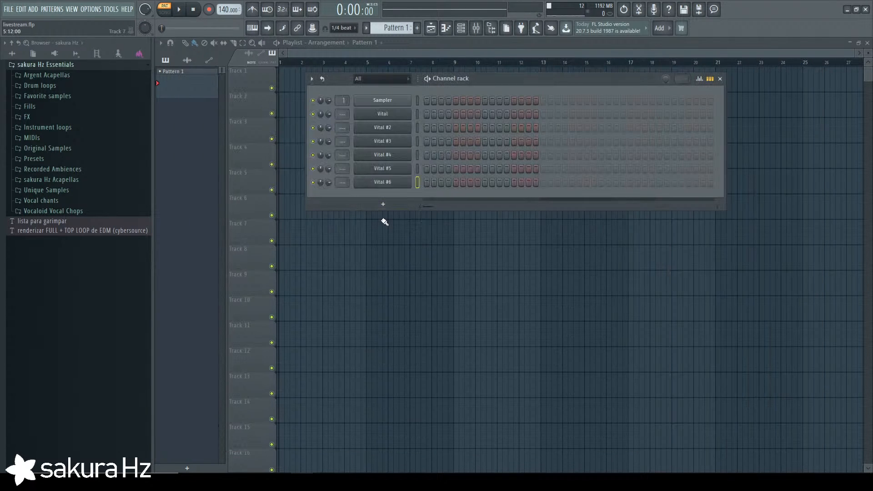
{"action": "left_click", "coordinate": [710, 79]}
{"action": "left_click", "coordinate": [466, 182]}
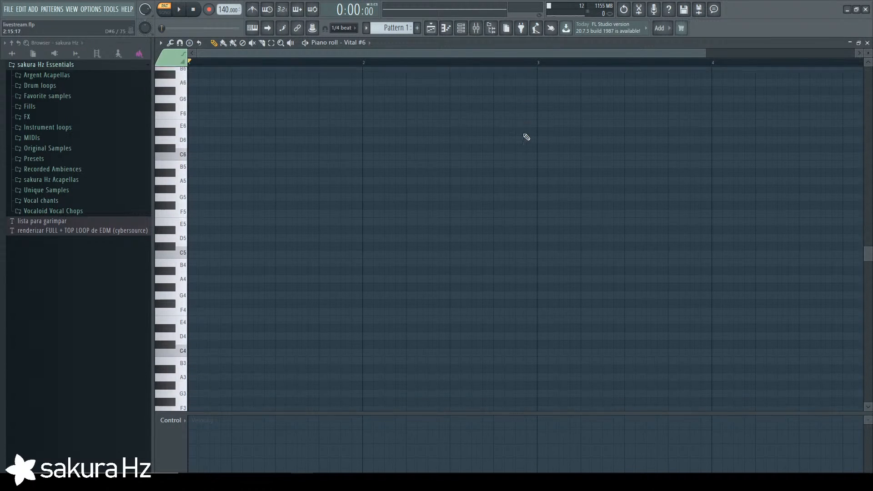
{"action": "scroll", "coordinate": [526, 137], "scroll_direction": "down", "scroll_amount": 3}
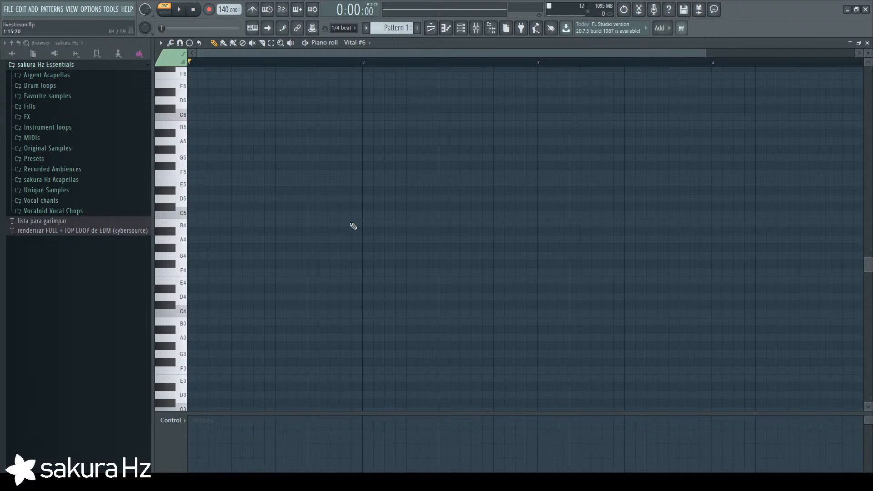
Audition a chord of F5, A5, C6 and E6 on Vital #6.
{"action": "key", "text": "v"}
{"action": "key", "text": "n"}
{"action": "key", "text": "comma"}
{"action": "key", "text": "v"}
{"action": "key", "text": "n"}
{"action": "key", "text": "comma"}
{"action": "key", "text": "slash"}
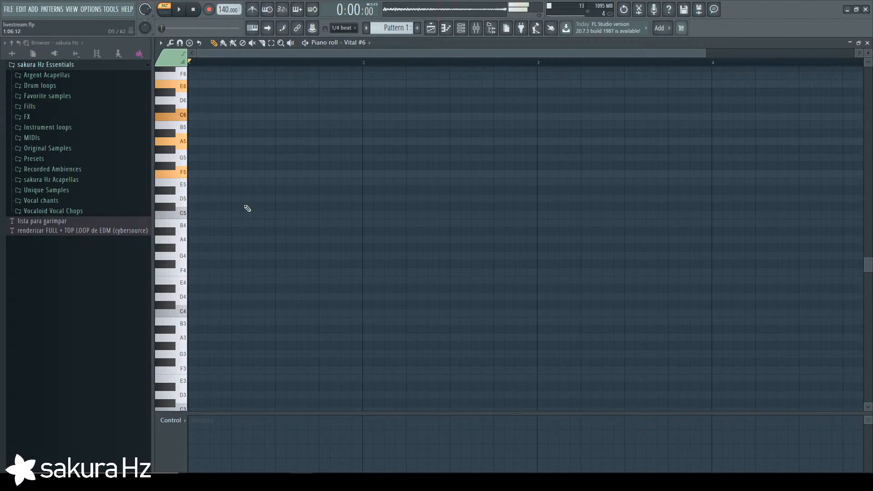
Enter notes at F5, A5, C6 and E6 at the start of bar 1 and replay the chord to compare.
{"action": "left_click", "coordinate": [200, 173]}
{"action": "left_click", "coordinate": [194, 141]}
{"action": "left_click", "coordinate": [194, 116]}
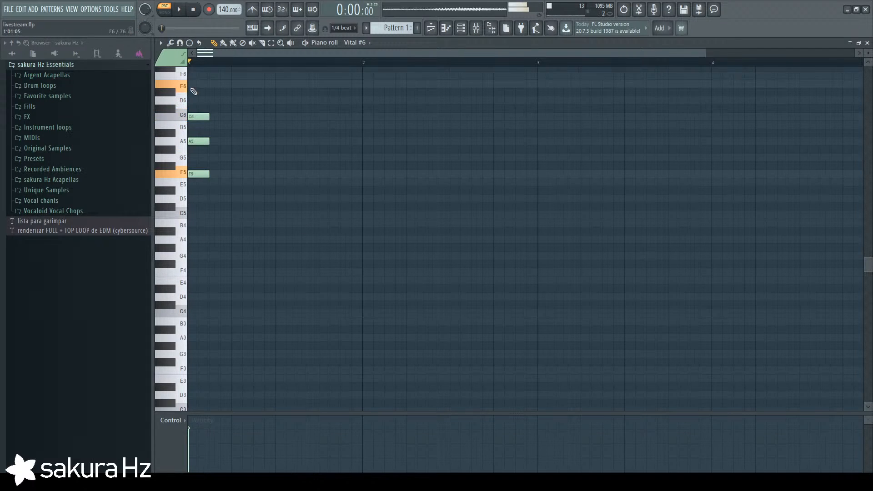
{"action": "left_click", "coordinate": [192, 86]}
{"action": "key", "text": "v"}
{"action": "key", "text": "n"}
{"action": "key", "text": "comma"}
{"action": "key", "text": "slash"}
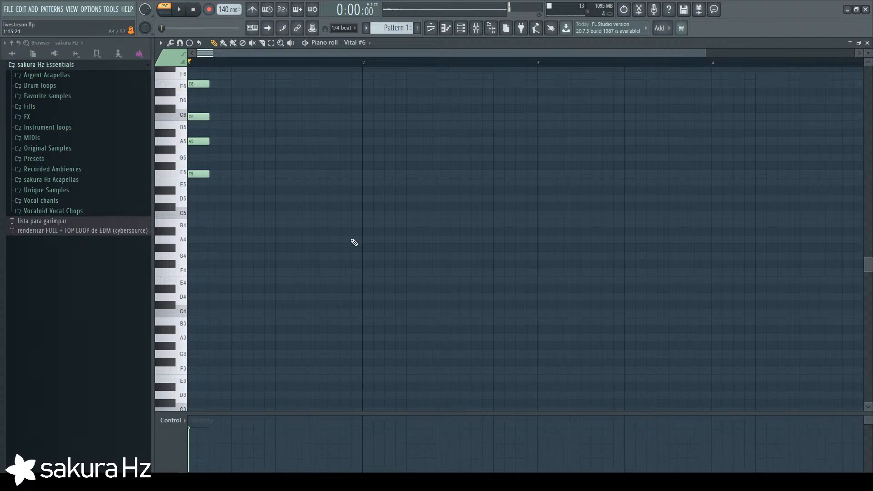
Lengthen all four chord notes to fill one full bar.
{"action": "scroll", "coordinate": [220, 170], "scroll_direction": "up", "scroll_amount": 3}
{"action": "key", "text": "ctrl+a"}
{"action": "left_click_drag", "start_coordinate": [207, 156], "coordinate": [358, 168]}
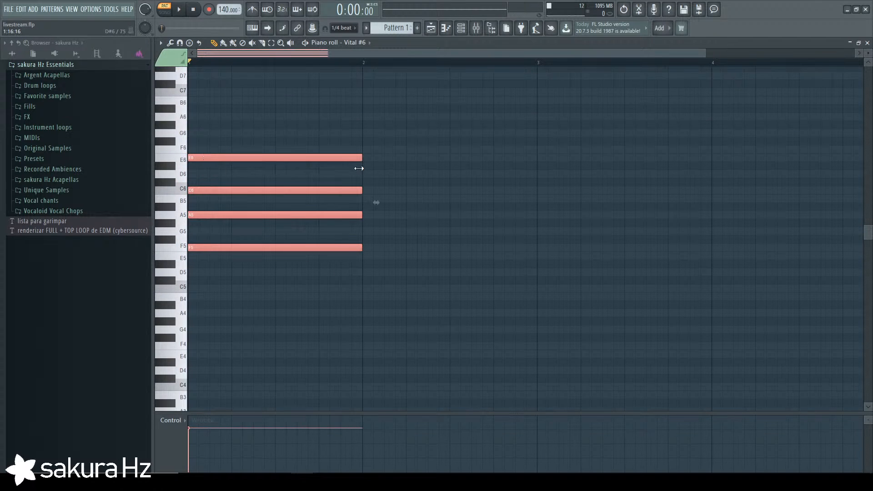
Return to Vital #6, enable filter 1 for oscillator 1 and raise its cutoff while the chord plays.
{"action": "key", "text": "F6"}
{"action": "key", "text": "space"}
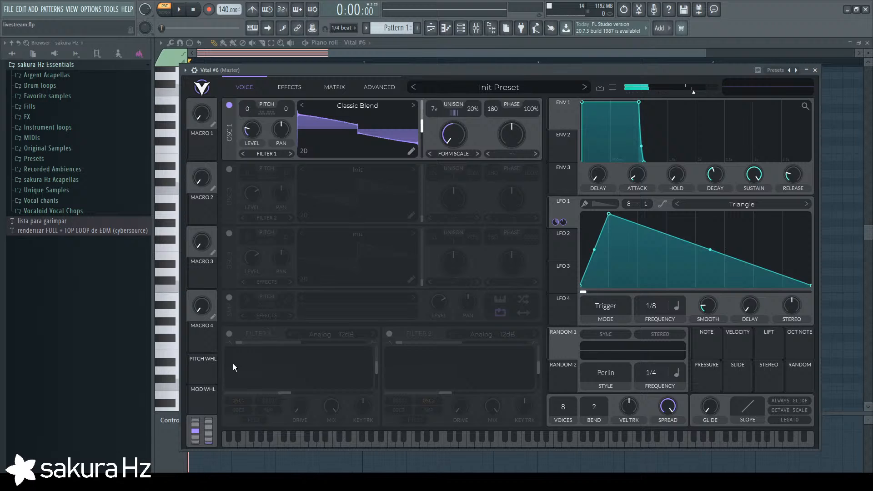
{"action": "left_click", "coordinate": [229, 334]}
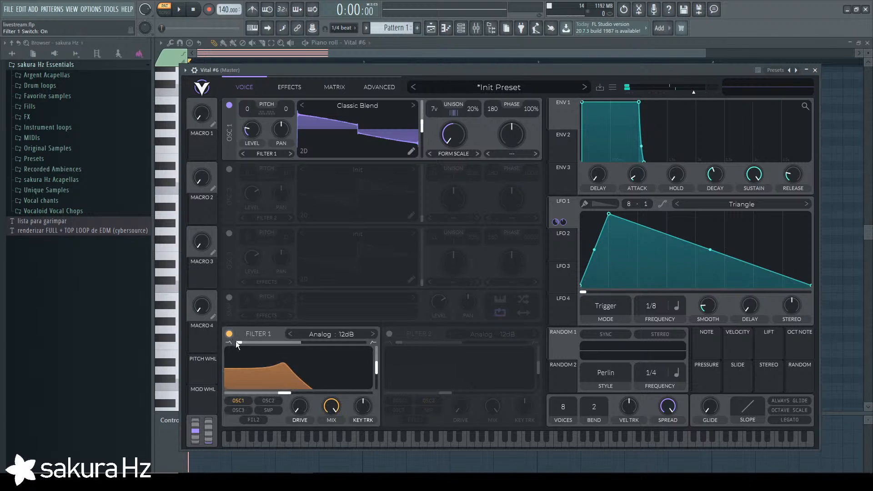
{"action": "left_click_drag", "start_coordinate": [319, 386], "coordinate": [335, 366]}
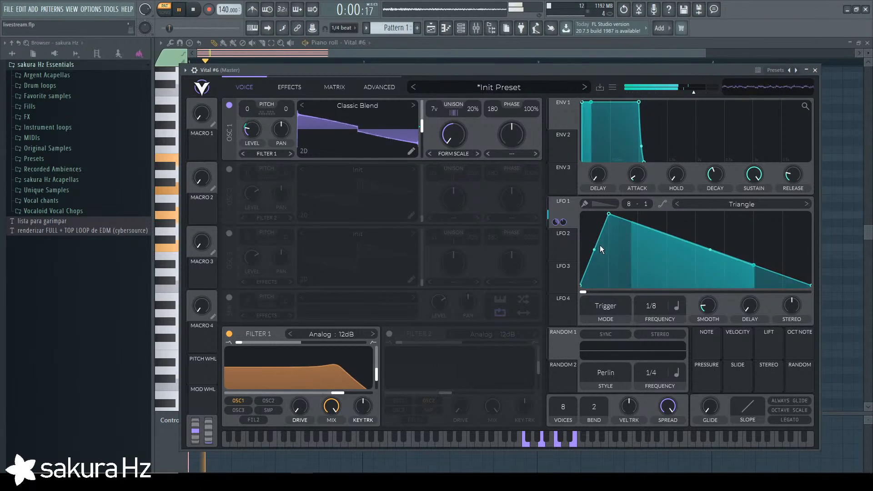
{"action": "key", "text": "space"}
Assign LFO 1 to filter 1's cutoff with an amount of about 0.07, and lower the filter's resonance while raising its cutoff slightly.
{"action": "left_click_drag", "start_coordinate": [556, 221], "coordinate": [298, 382]}
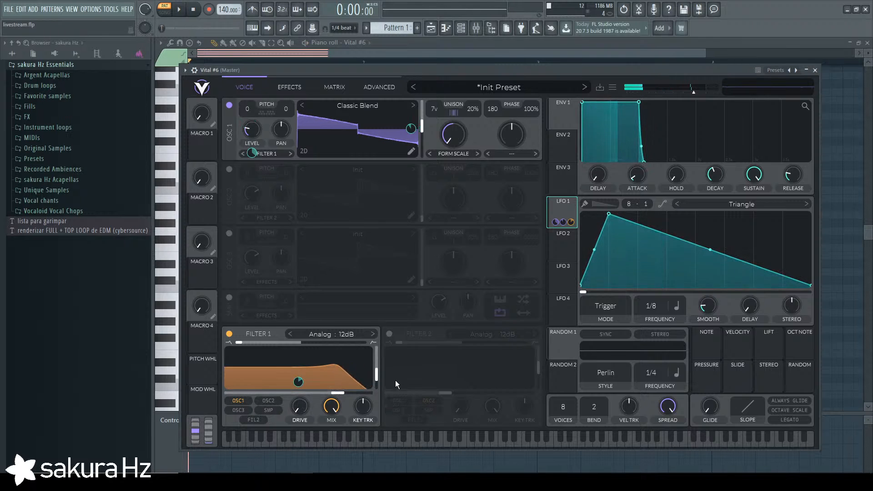
{"action": "left_click_drag", "start_coordinate": [376, 373], "coordinate": [349, 391]}
{"action": "key", "text": "space"}
{"action": "left_click_drag", "start_coordinate": [298, 383], "coordinate": [298, 392]}
{"action": "key", "text": "space"}
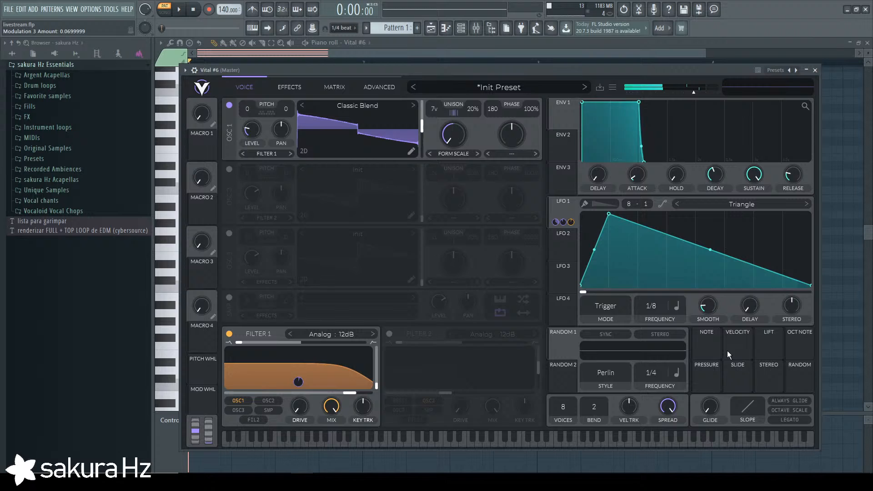
Load the Growing Oscillations shape into LFO 2.
{"action": "left_click", "coordinate": [569, 238]}
{"action": "left_click", "coordinate": [772, 205]}
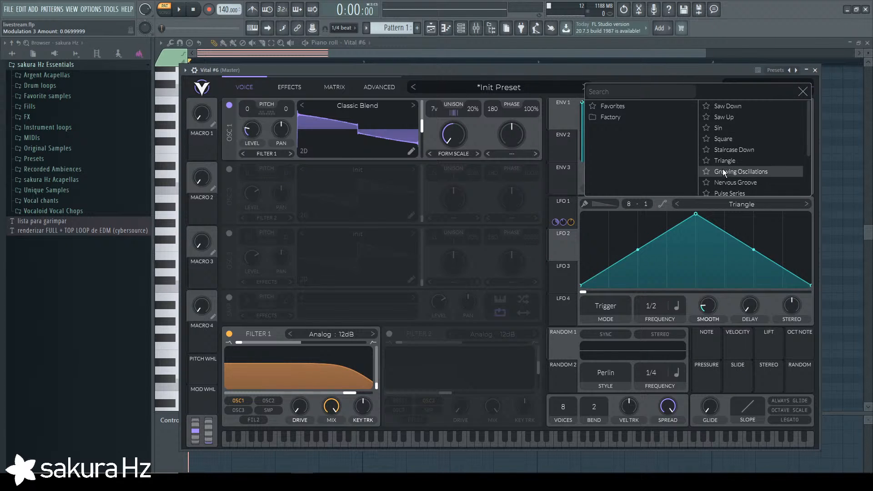
{"action": "left_click", "coordinate": [770, 175]}
{"action": "left_click", "coordinate": [802, 93]}
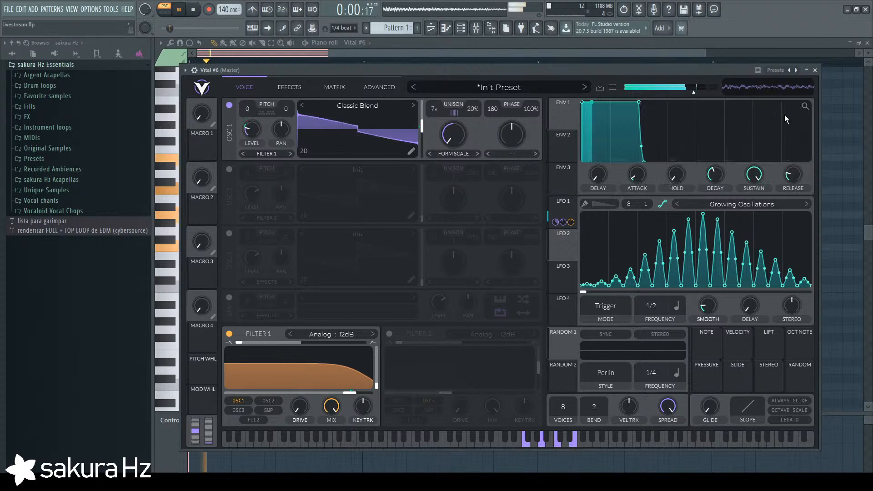
Assign LFO 2 to filter 1's cutoff as a bipolar modulation with an amount of about 26.87.
{"action": "left_click_drag", "start_coordinate": [562, 247], "coordinate": [350, 394]}
{"action": "right_click", "coordinate": [350, 394]}
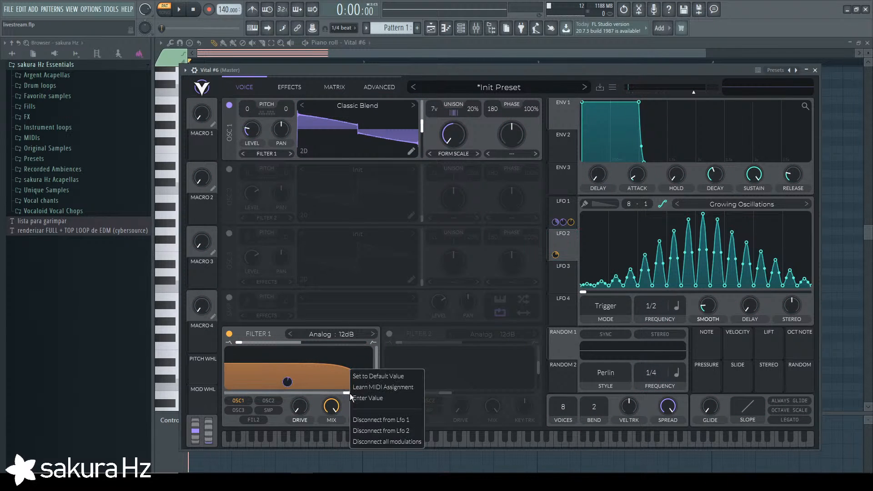
{"action": "left_click", "coordinate": [558, 244]}
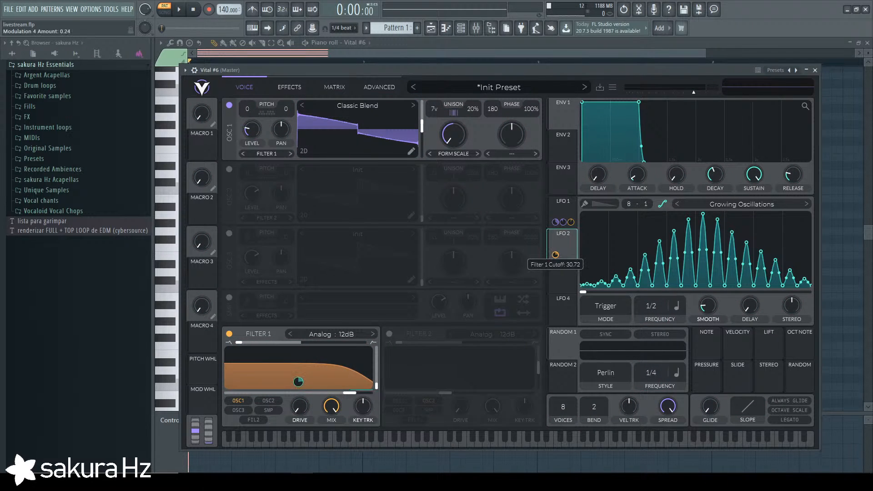
{"action": "right_click", "coordinate": [555, 255]}
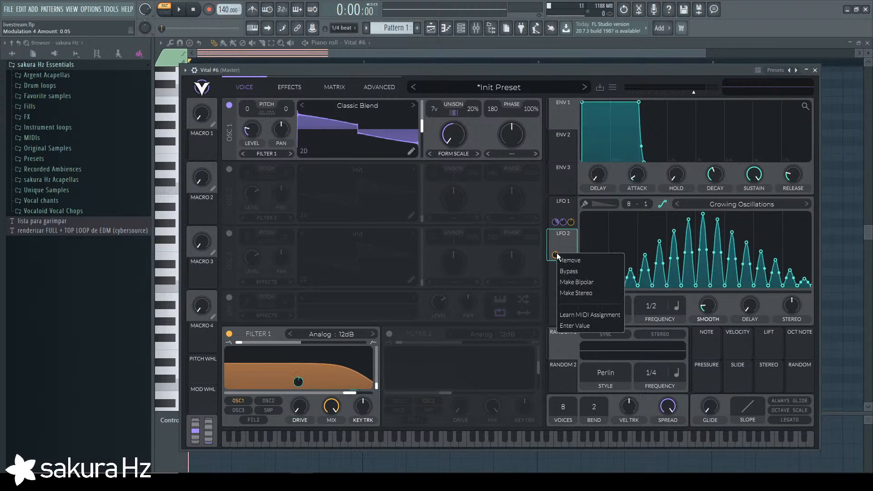
{"action": "left_click", "coordinate": [576, 282]}
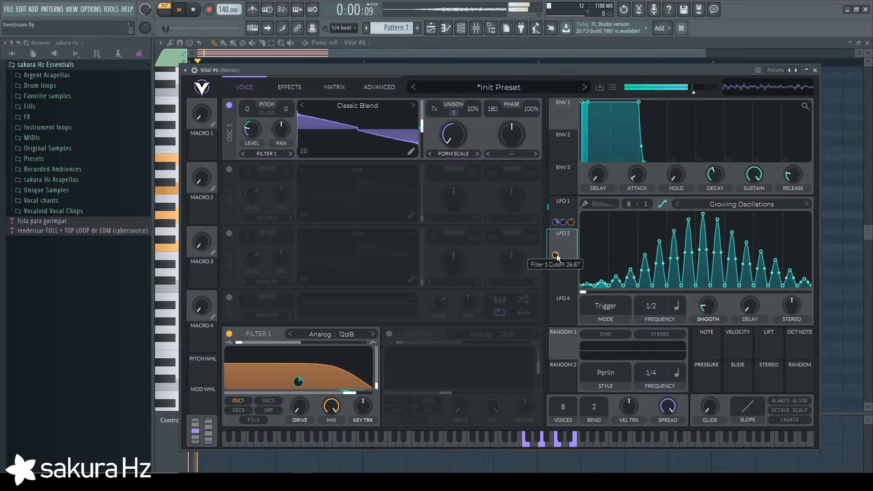
Set LFO 2's frequency to 2/1 and audition the chord.
{"action": "left_click_drag", "start_coordinate": [650, 303], "coordinate": [654, 310]}
{"action": "key", "text": "space"}
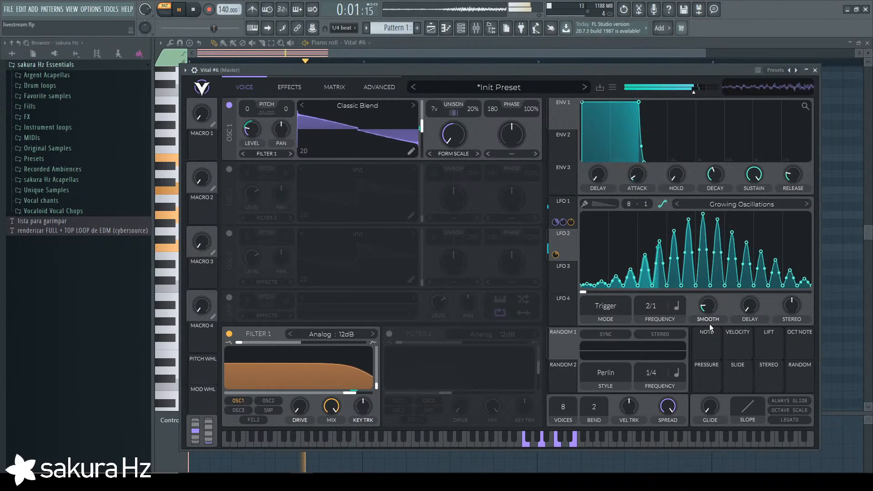
{"action": "key", "text": "space"}
Extend all four chord notes to four bars in the piano roll, start playback and reopen Vital #6.
{"action": "key", "text": "Escape"}
{"action": "key", "text": "F6"}
{"action": "scroll", "coordinate": [370, 152], "scroll_direction": "down", "scroll_amount": 2}
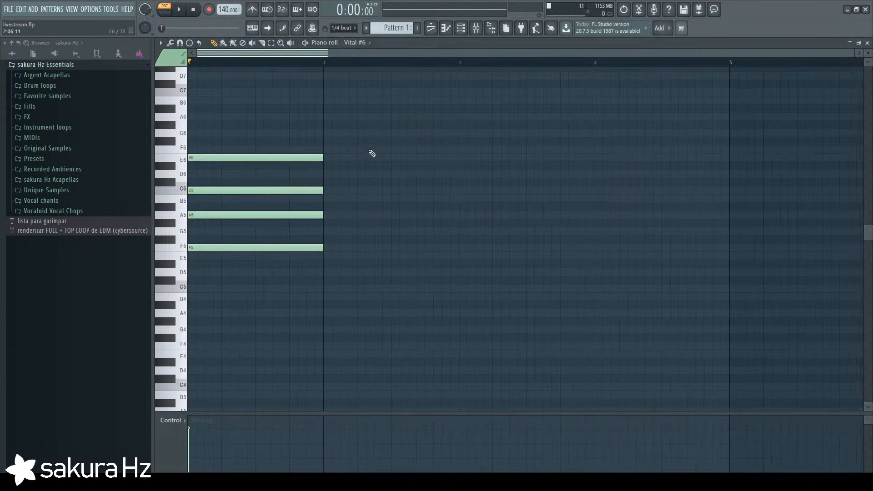
{"action": "key", "text": "ctrl+d"}
{"action": "key", "text": "ctrl+a"}
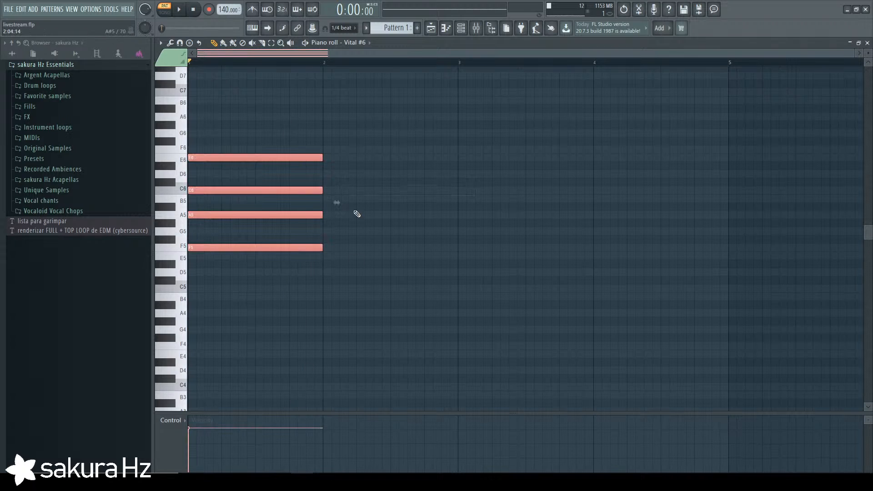
{"action": "left_click_drag", "start_coordinate": [334, 197], "coordinate": [728, 191]}
{"action": "left_click", "coordinate": [722, 198]}
{"action": "right_click", "coordinate": [723, 199]}
{"action": "key", "text": "ctrl+a"}
{"action": "key", "text": "space"}
{"action": "left_click", "coordinate": [467, 27]}
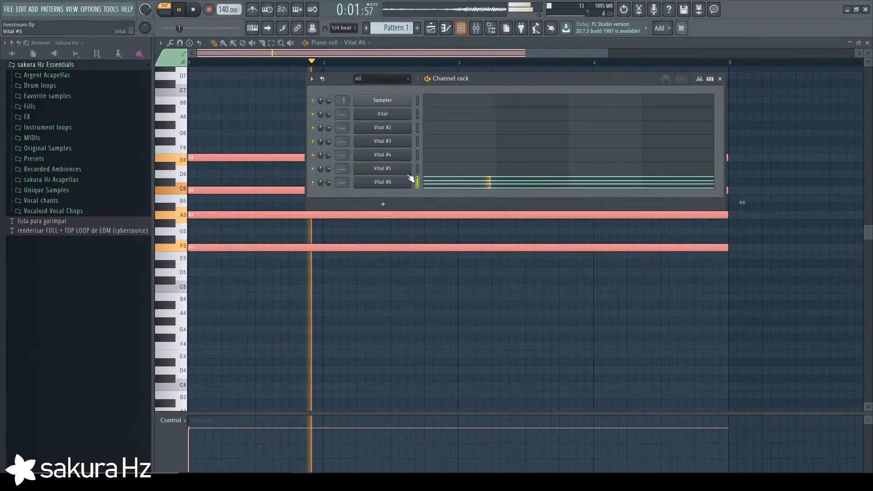
{"action": "left_click", "coordinate": [407, 179]}
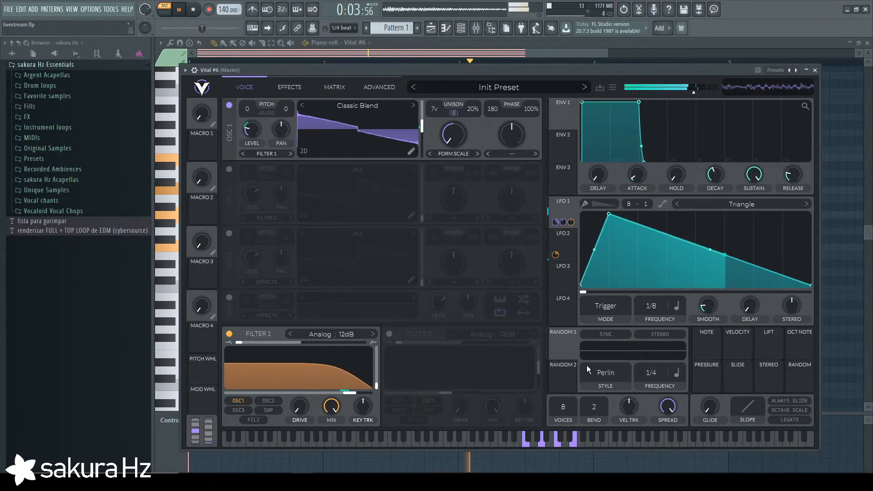
Try a positive stereo offset on LFO 1 during playback and reset it to default.
{"action": "left_click_drag", "start_coordinate": [789, 301], "coordinate": [794, 296]}
{"action": "key", "text": "space"}
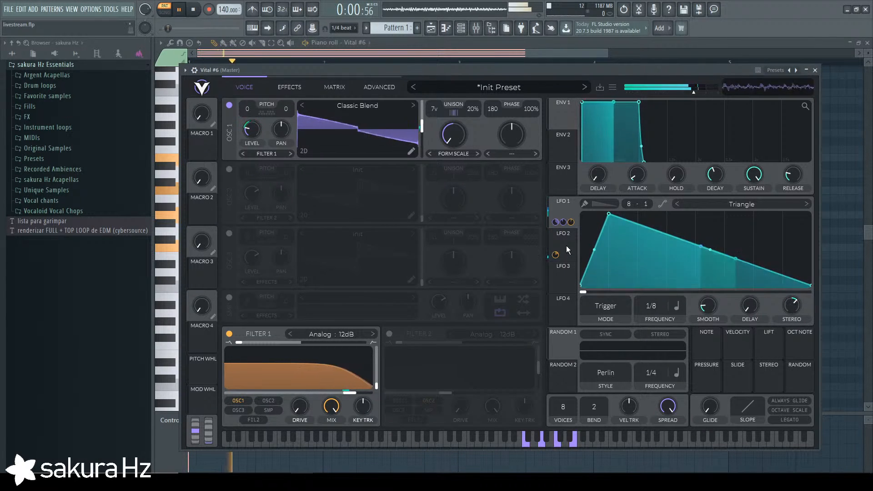
{"action": "key", "text": "space"}
{"action": "double_click", "coordinate": [800, 307]}
Try positive stereo offsets of about 0.085 and 0.065 on LFO 2, resetting to 0 between them for comparison.
{"action": "left_click", "coordinate": [564, 245]}
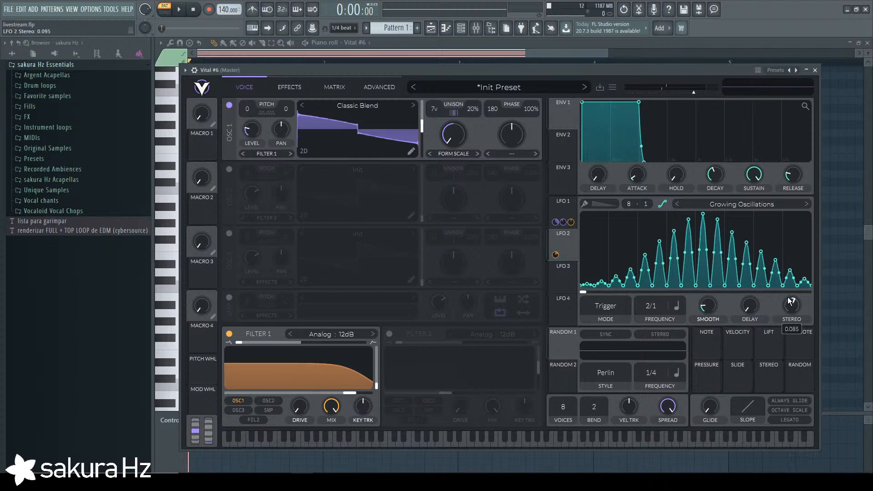
{"action": "key", "text": "space"}
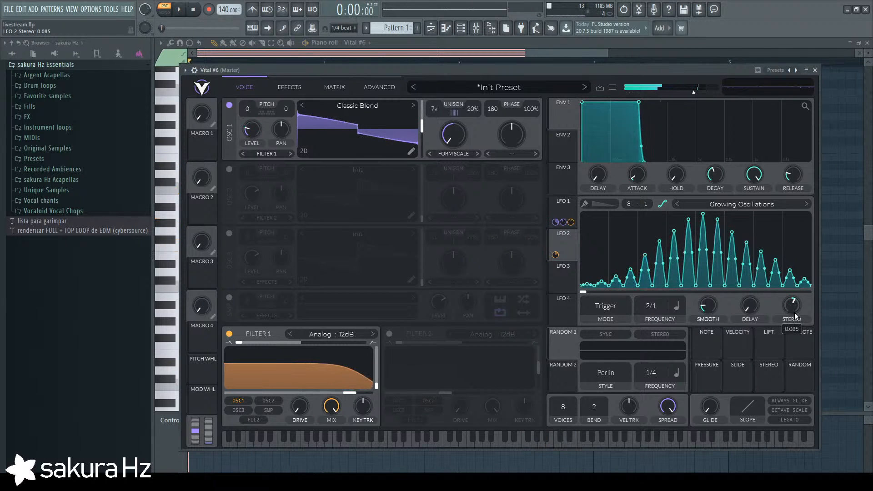
{"action": "key", "text": "space"}
{"action": "double_click", "coordinate": [792, 305]}
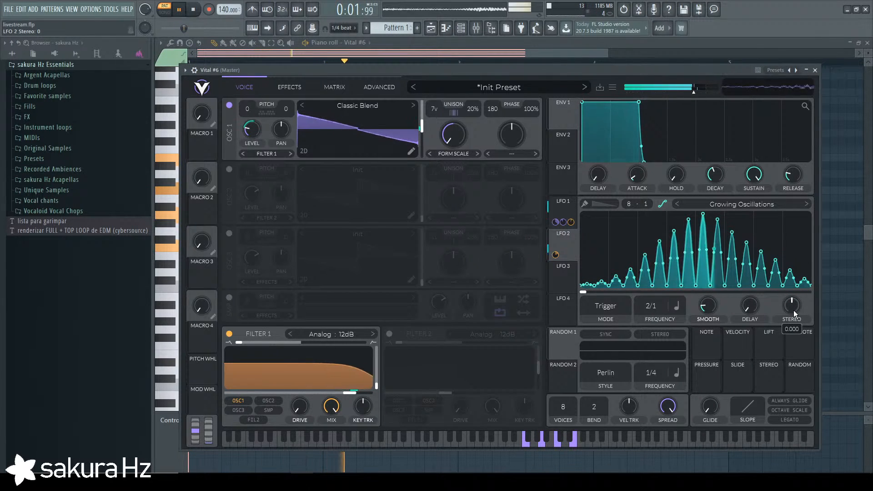
{"action": "left_click_drag", "start_coordinate": [793, 310], "coordinate": [793, 303]}
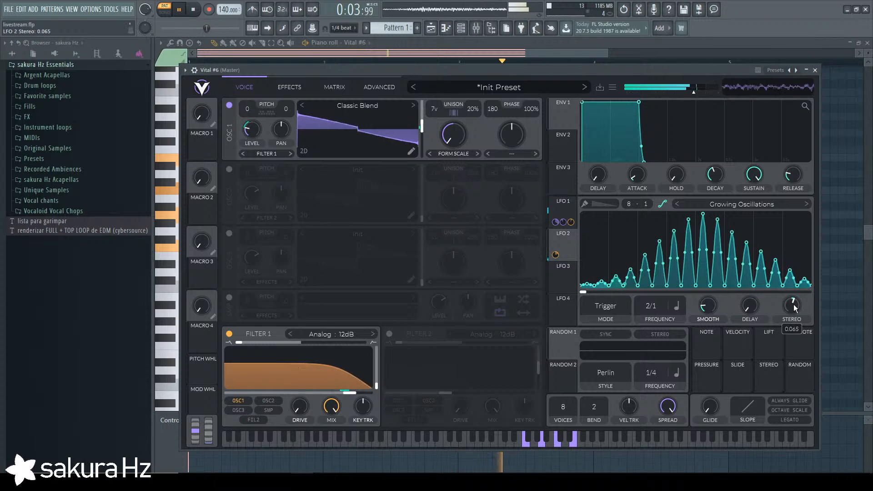
Raise LFO 1's stereo offset to about 0.08.
{"action": "left_click", "coordinate": [566, 225]}
{"action": "key", "text": "space"}
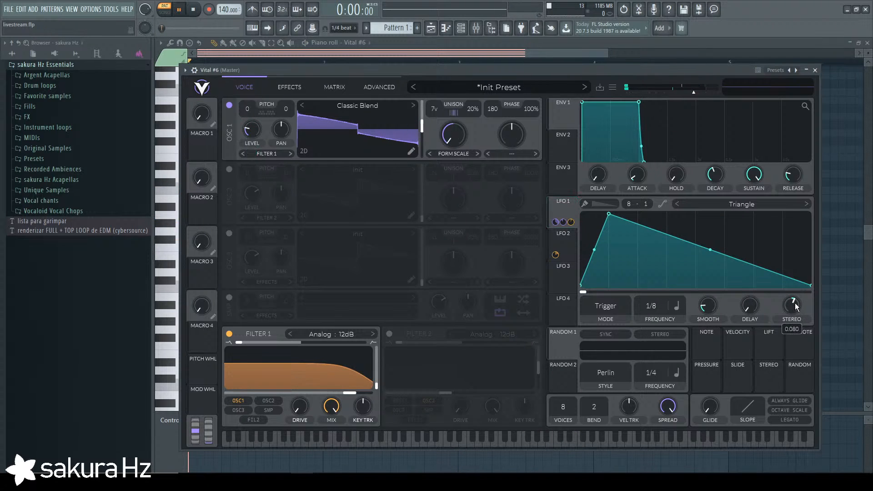
{"action": "mouse_move", "coordinate": [795, 304]}
{"action": "left_mouse_down"}
{"action": "mouse_move", "coordinate": [795, 316]}
{"action": "mouse_move", "coordinate": [794, 298]}
{"action": "left_mouse_up"}
Adjust LFO 2's stereo to a slightly negative offset of about -0.01, auditioning the chord between changes.
{"action": "left_click", "coordinate": [567, 246]}
{"action": "key", "text": "space"}
{"action": "key", "text": "space"}
{"action": "key", "text": "space"}
{"action": "double_click", "coordinate": [793, 304]}
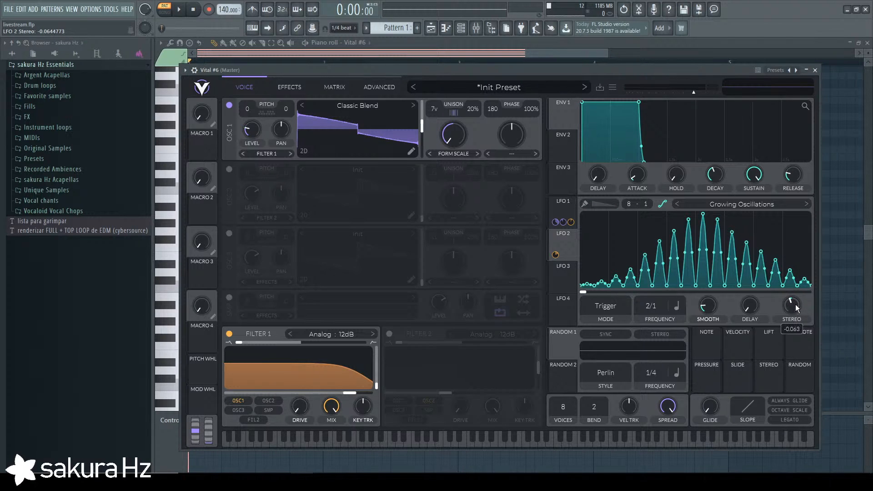
{"action": "left_click_drag", "start_coordinate": [795, 304], "coordinate": [795, 286]}
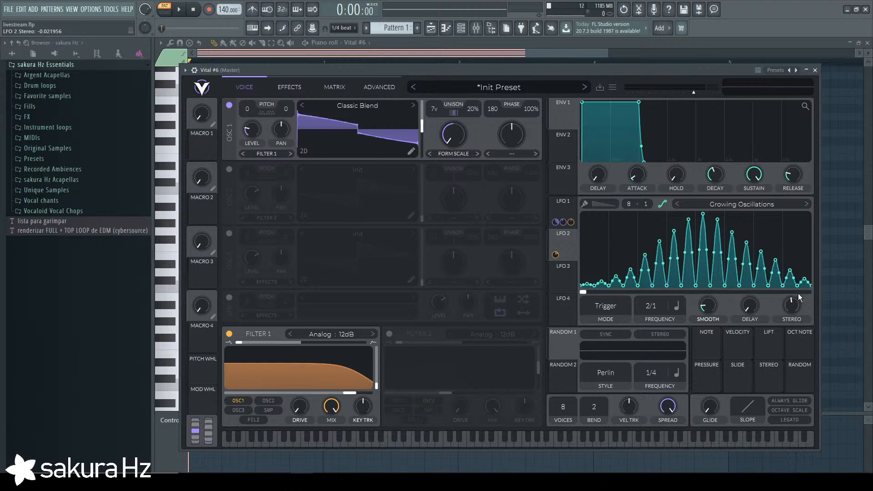
{"action": "key", "text": "space"}
{"action": "key", "text": "space"}
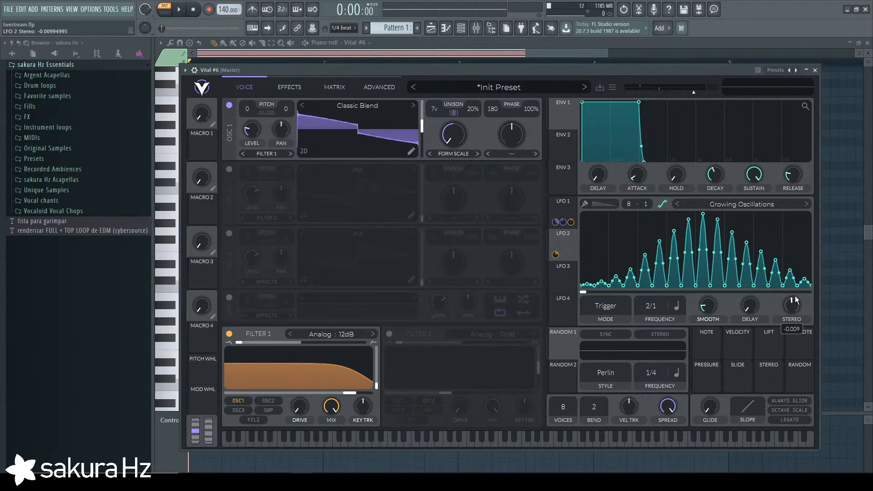
Audition the four-note chord several times to judge the LFO 2 stereo setting.
{"action": "key", "text": "space"}
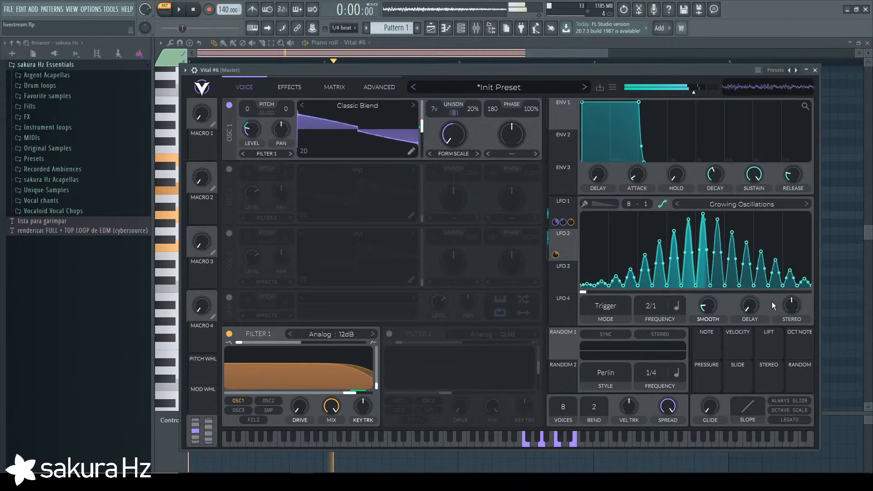
{"action": "key", "text": "space"}
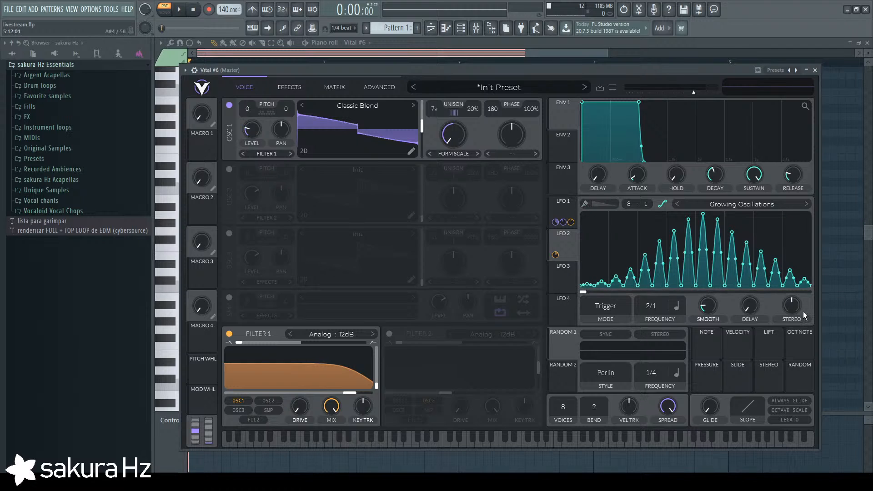
{"action": "key", "text": "space"}
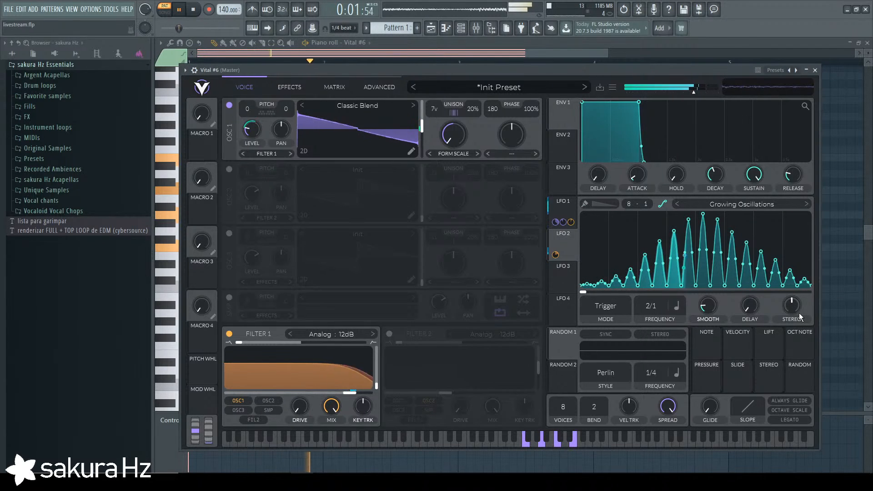
{"action": "key", "text": "space"}
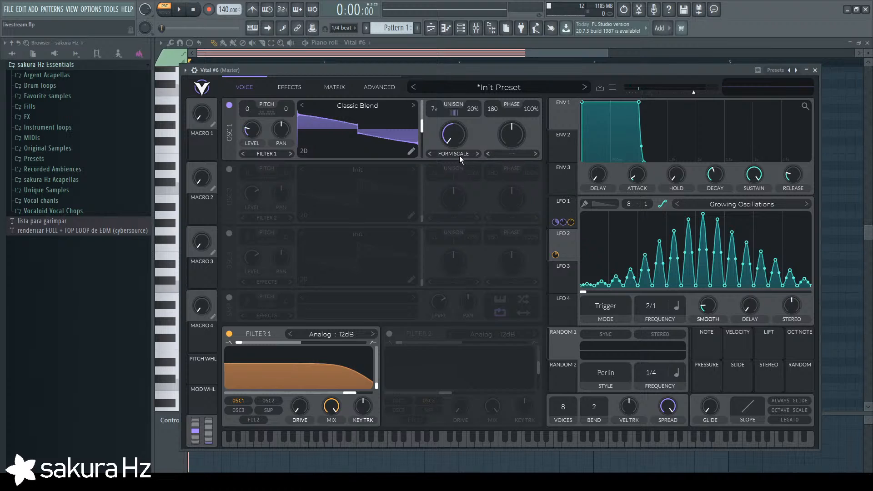
{"action": "key", "text": "space"}
{"action": "key", "text": "space"}
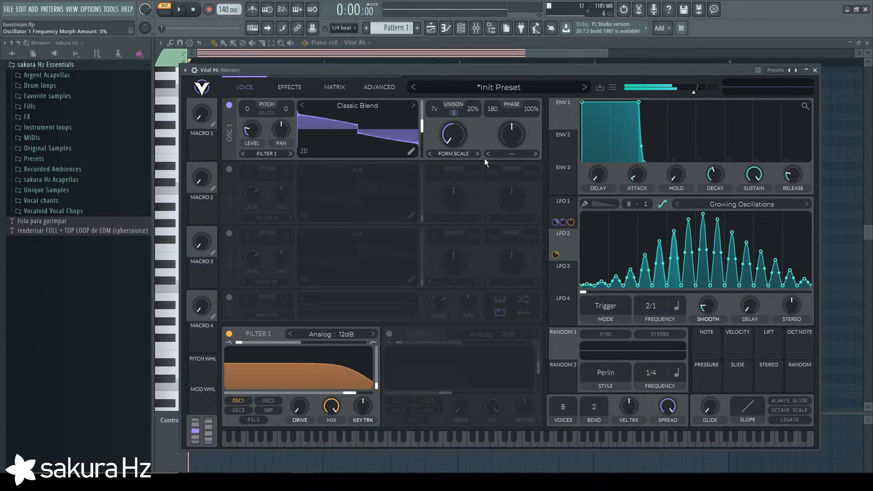
Change oscillator 1's spectral morph to Harm Stretch and set its amount to 66.5%, auditioning the chord.
{"action": "left_click", "coordinate": [477, 154]}
{"action": "key", "text": "space"}
{"action": "left_click_drag", "start_coordinate": [457, 145], "coordinate": [455, 55]}
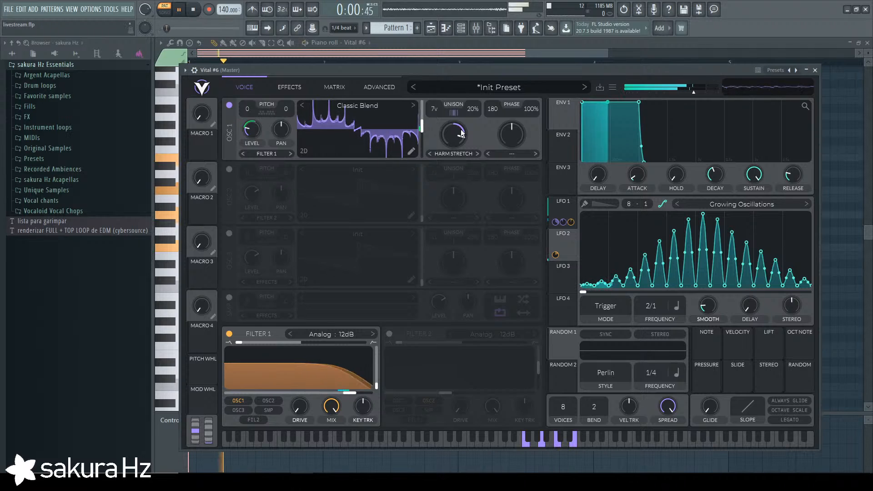
{"action": "mouse_move", "coordinate": [461, 133]}
{"action": "left_mouse_down"}
{"action": "mouse_move", "coordinate": [460, 149]}
{"action": "mouse_move", "coordinate": [457, 138]}
{"action": "left_mouse_up"}
{"action": "key", "text": "space"}
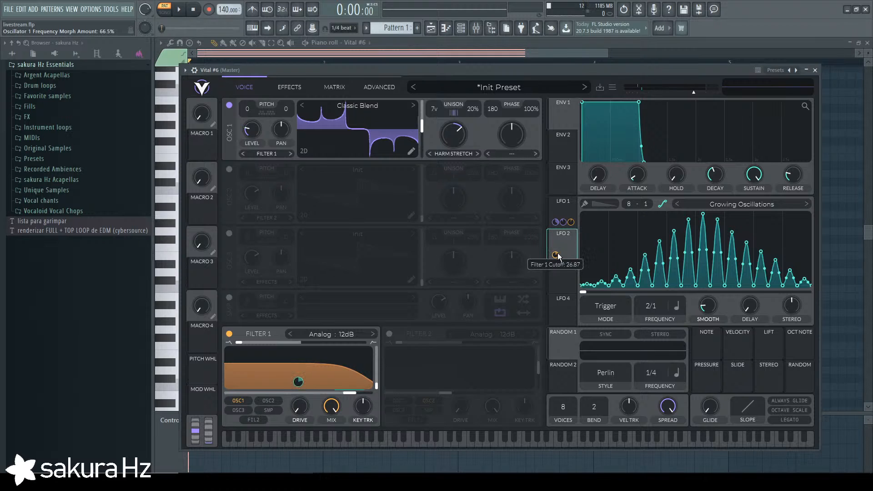
{"action": "key", "text": "space"}
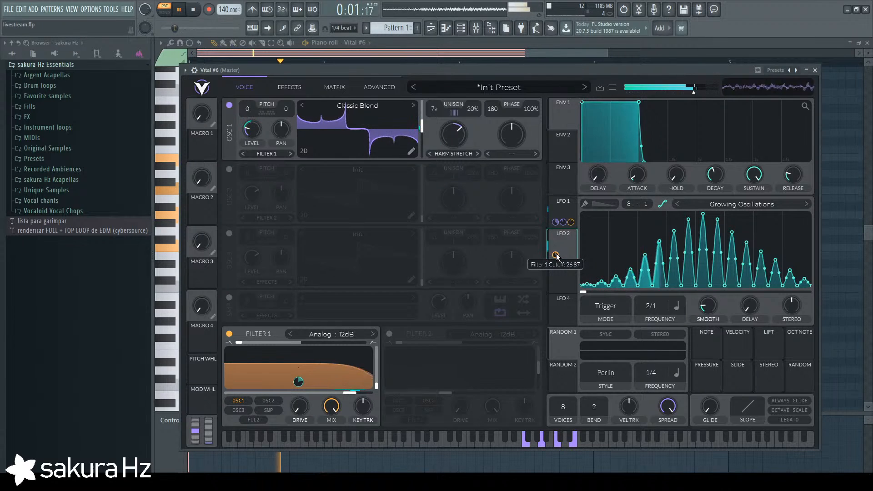
{"action": "key", "text": "space"}
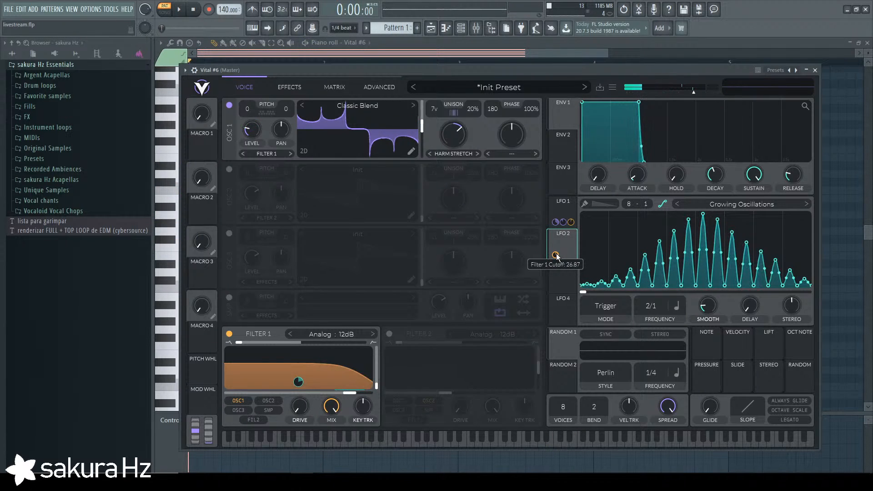
Enable the Filter effect as an Analog 12dB low-pass and set its cutoff to about 68 semitones during playback.
{"action": "left_click", "coordinate": [289, 89]}
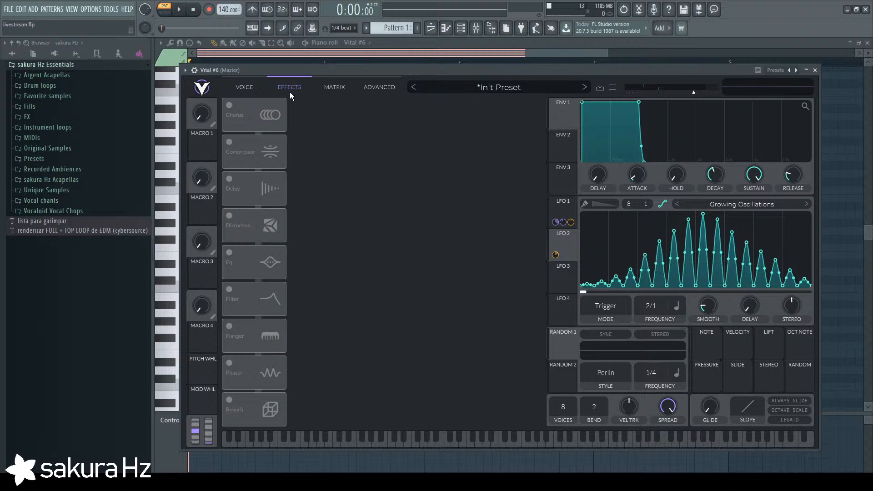
{"action": "left_click", "coordinate": [229, 289]}
{"action": "left_click_drag", "start_coordinate": [486, 156], "coordinate": [538, 176]}
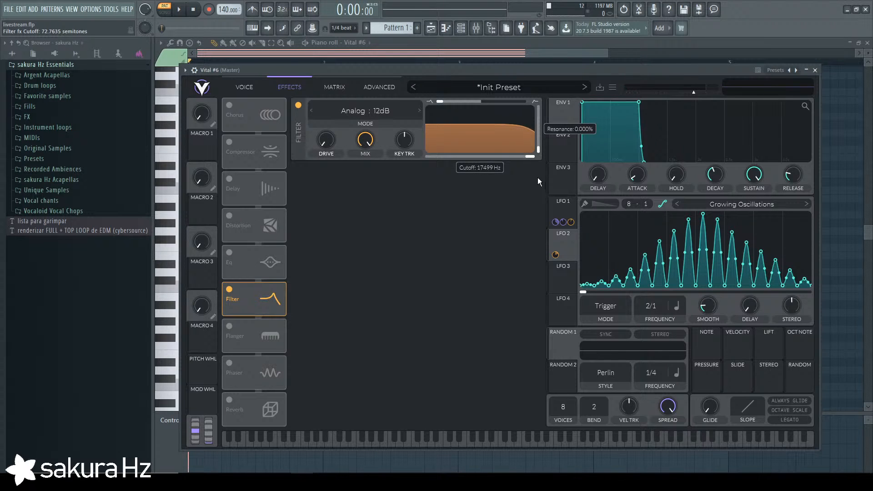
{"action": "key", "text": "space"}
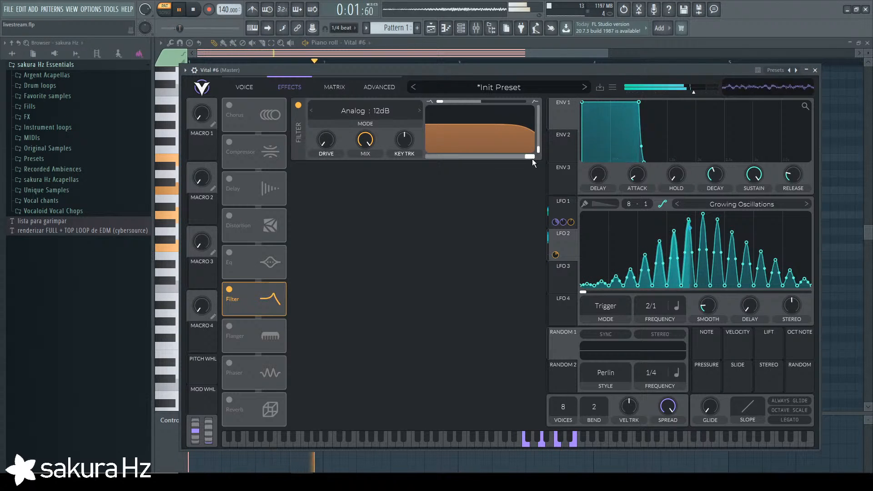
{"action": "left_click_drag", "start_coordinate": [531, 158], "coordinate": [527, 157]}
{"action": "left_click", "coordinate": [244, 87]}
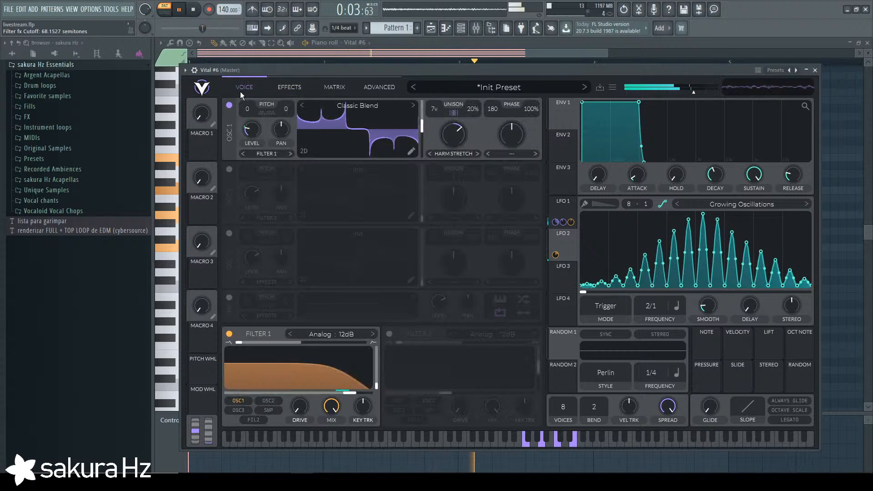
{"action": "key", "text": "space"}
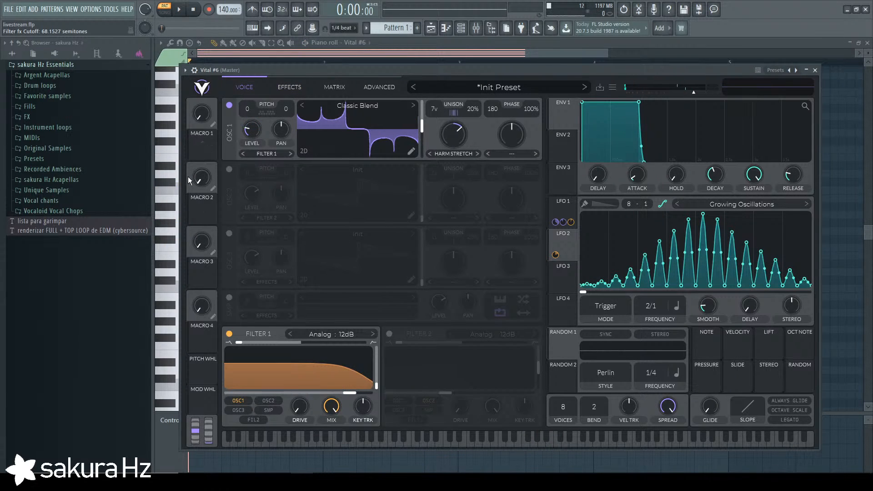
Try modulating oscillator 1's Harm Stretch amount with Macro 1 while playing the chord, and remove the modulation.
{"action": "left_click_drag", "start_coordinate": [204, 154], "coordinate": [453, 135]}
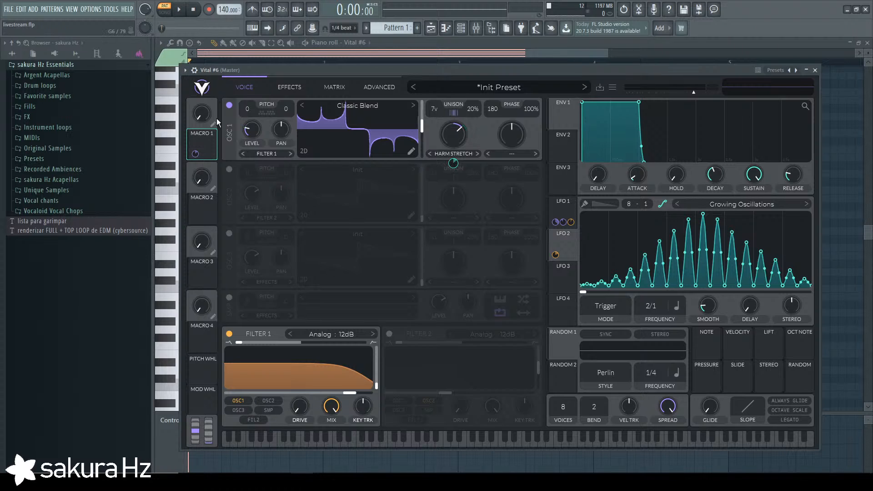
{"action": "key", "text": "space"}
{"action": "left_click_drag", "start_coordinate": [203, 116], "coordinate": [214, 186]}
{"action": "key", "text": "space"}
{"action": "key", "text": "space"}
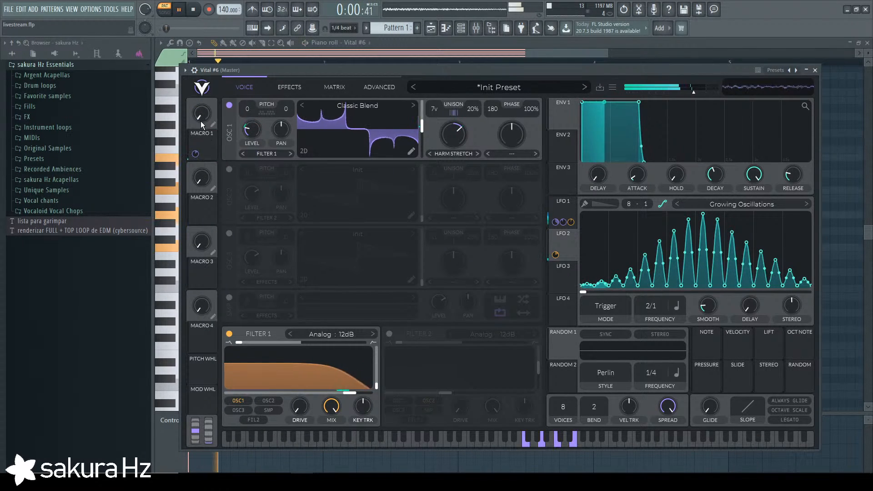
{"action": "left_click_drag", "start_coordinate": [200, 121], "coordinate": [200, 113]}
{"action": "key", "text": "space"}
{"action": "left_click_drag", "start_coordinate": [195, 155], "coordinate": [196, 160]}
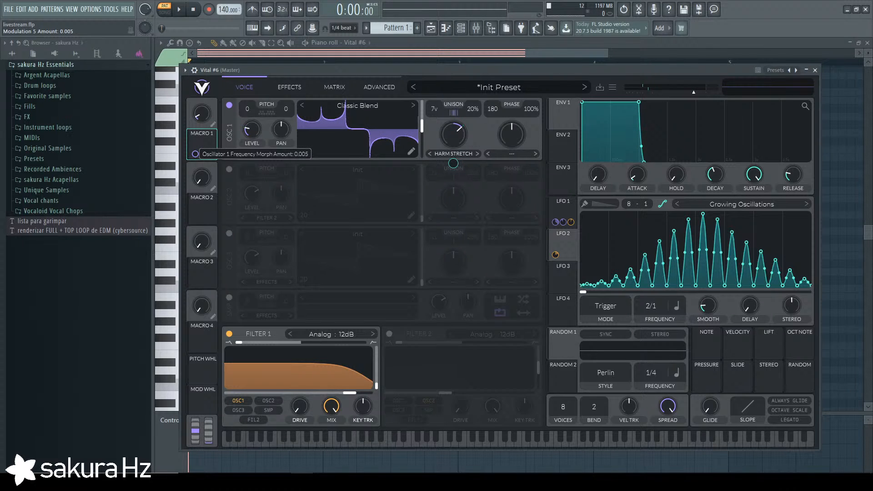
{"action": "double_click", "coordinate": [195, 154]}
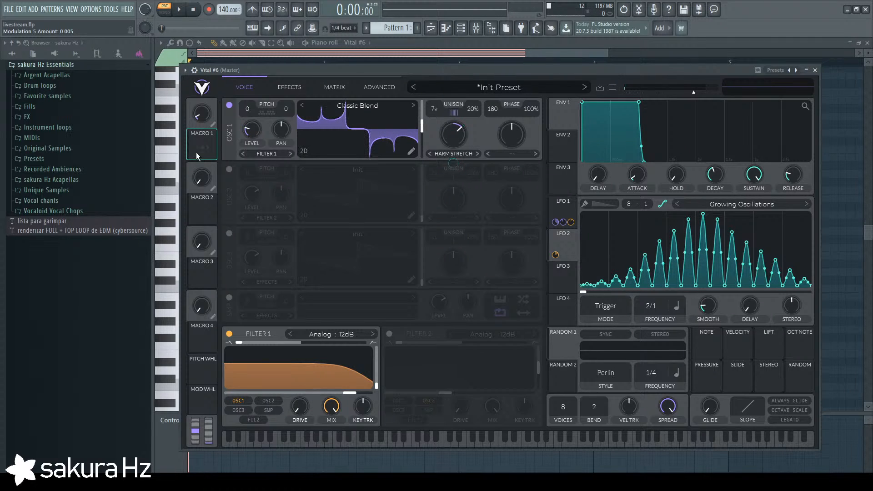
Turn Macro 1 up to full and assign it to oscillator 1's Harm Stretch amount with a depth of about 0.19.
{"action": "key", "text": "space"}
{"action": "key", "text": "space"}
{"action": "left_click_drag", "start_coordinate": [198, 118], "coordinate": [212, 127]}
{"action": "key", "text": "space"}
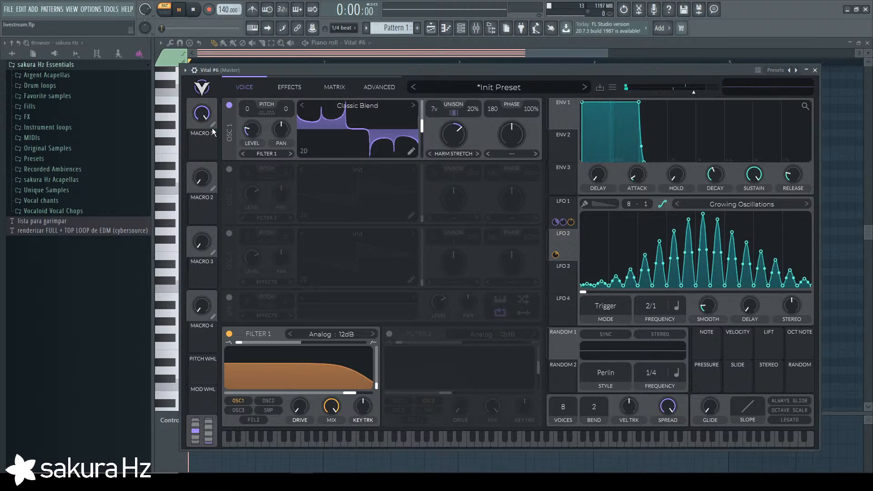
{"action": "key", "text": "space"}
{"action": "left_click_drag", "start_coordinate": [203, 146], "coordinate": [452, 135]}
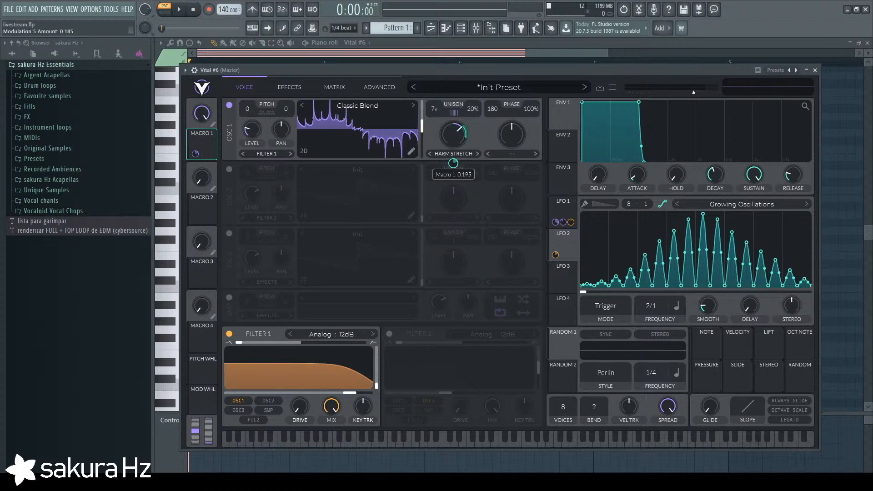
Lower Macro 1 from full to 0, auditioning the chord at both settings.
{"action": "key", "text": "space"}
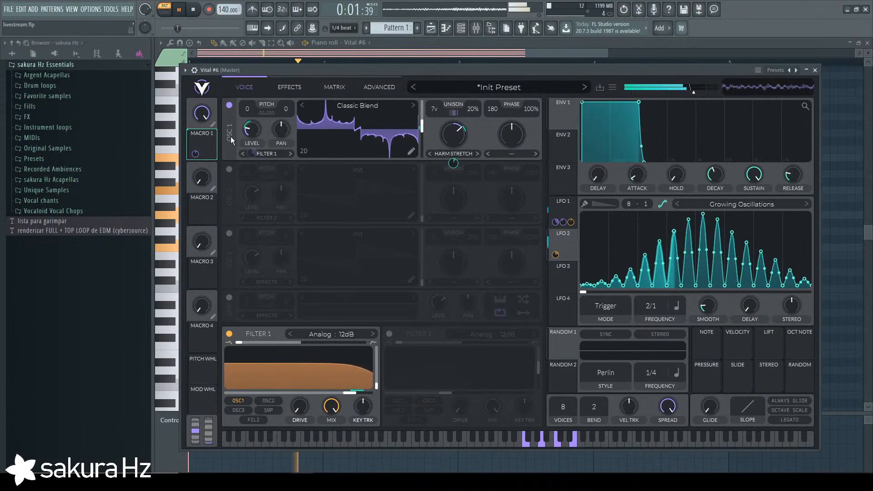
{"action": "key", "text": "space"}
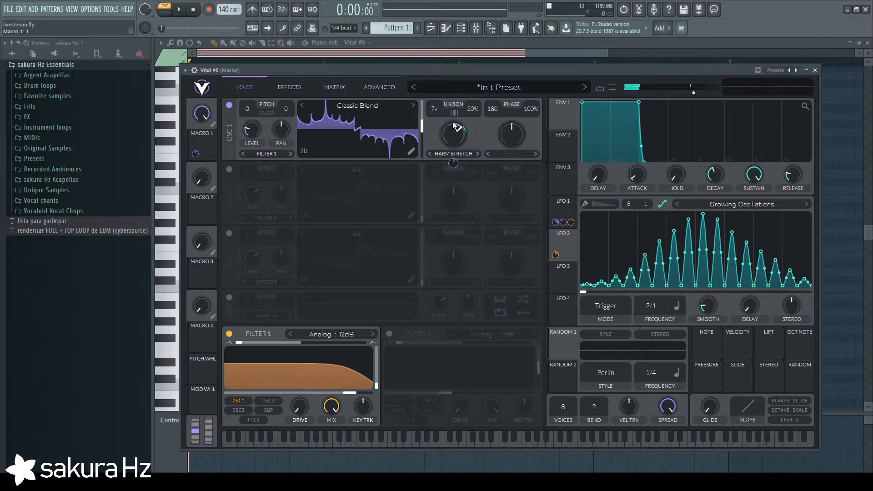
{"action": "scroll", "coordinate": [453, 163], "scroll_direction": "down", "scroll_amount": 3}
{"action": "key", "text": "space"}
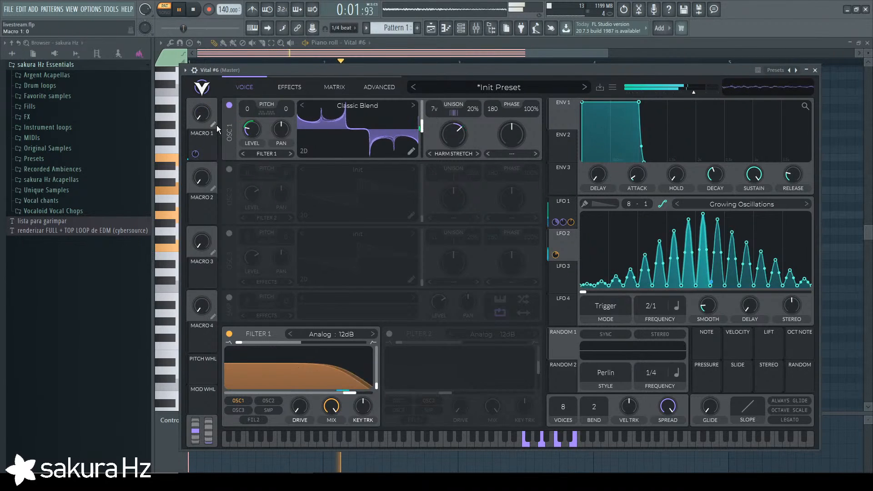
{"action": "key", "text": "space"}
{"action": "key", "text": "space"}
{"action": "key", "text": "space"}
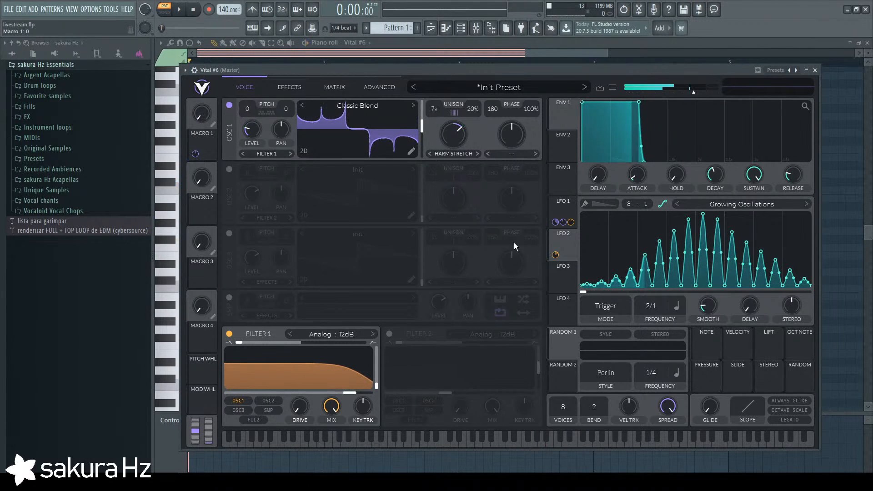
Try the Formant and Quantize distortion types on oscillator 1, with Quantize lowered to about 7.5%, auditioning the chord.
{"action": "left_click", "coordinate": [534, 153]}
{"action": "left_click", "coordinate": [535, 153]}
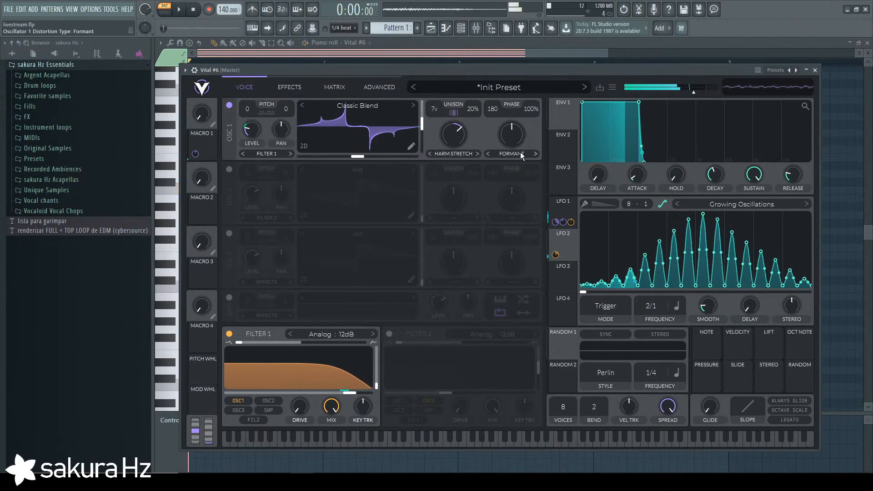
{"action": "left_click", "coordinate": [488, 153]}
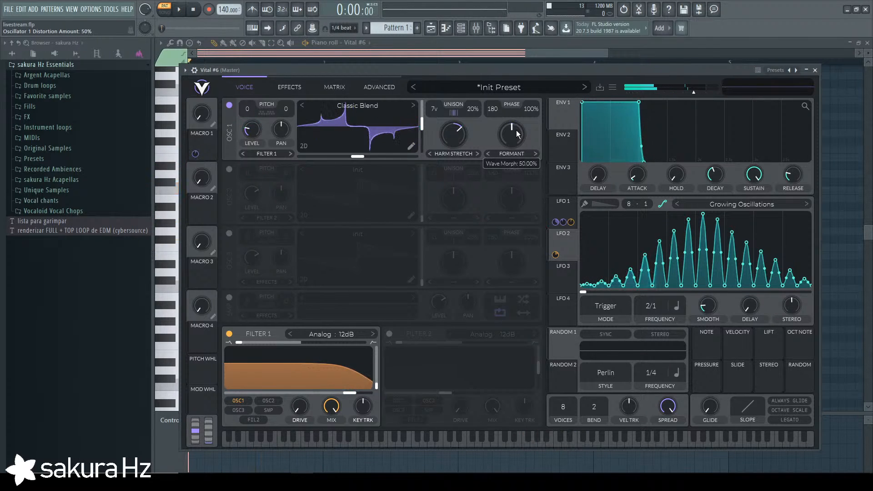
{"action": "left_click", "coordinate": [535, 154]}
{"action": "left_click", "coordinate": [536, 154]}
{"action": "key", "text": "space"}
{"action": "left_click_drag", "start_coordinate": [514, 135], "coordinate": [513, 175]}
{"action": "key", "text": "space"}
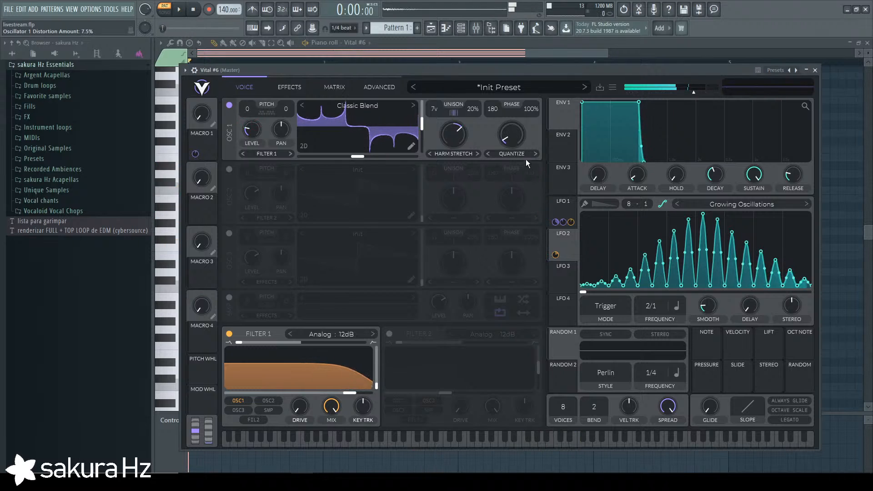
Try the Bend, Squeeze and Pulse distortions on oscillator 1 during playback, and set the distortion type back to None.
{"action": "left_click", "coordinate": [534, 153]}
{"action": "key", "text": "space"}
{"action": "left_click", "coordinate": [534, 153]}
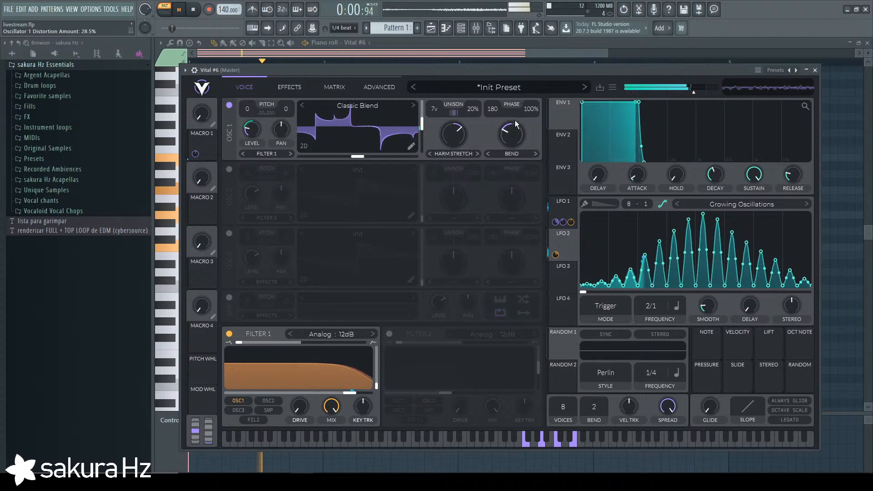
{"action": "mouse_move", "coordinate": [527, 146]}
{"action": "left_mouse_down"}
{"action": "mouse_move", "coordinate": [517, 106]}
{"action": "mouse_move", "coordinate": [520, 137]}
{"action": "left_mouse_up"}
{"action": "left_click", "coordinate": [534, 154]}
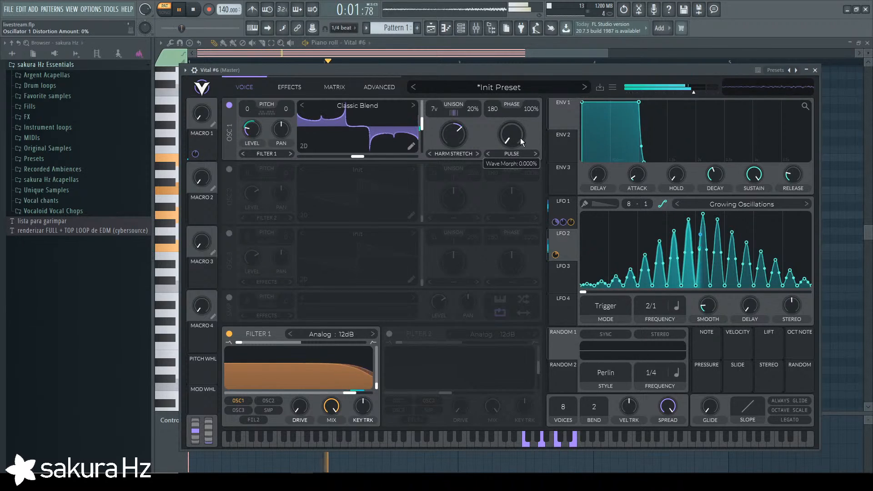
{"action": "left_click", "coordinate": [535, 154]}
{"action": "key", "text": "space"}
{"action": "left_click", "coordinate": [518, 154]}
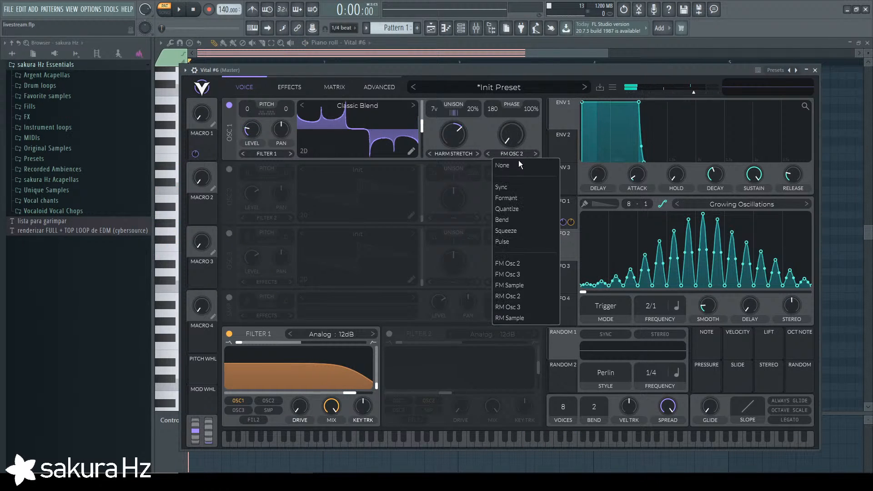
{"action": "left_click", "coordinate": [518, 167]}
Enable the EQ effect and make its low band a low cut at about 115 Hz with about -6.9 dB gain.
{"action": "left_click", "coordinate": [381, 86]}
{"action": "left_click", "coordinate": [255, 87]}
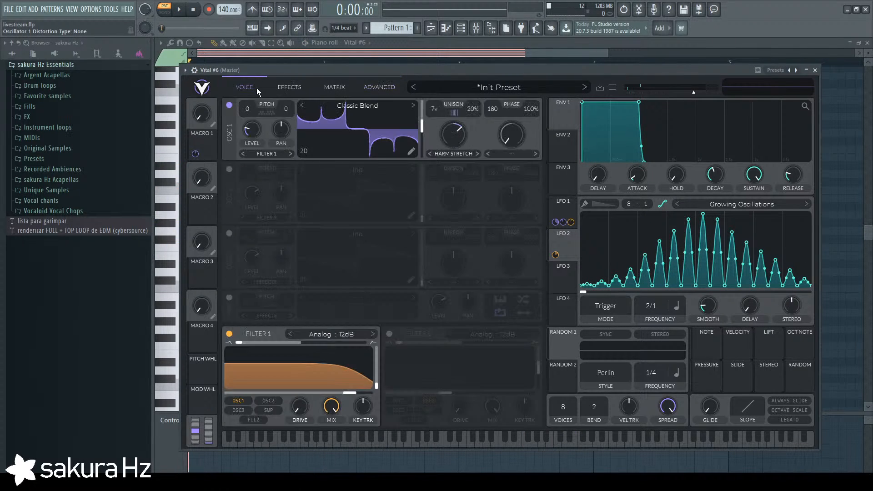
{"action": "left_click", "coordinate": [279, 89]}
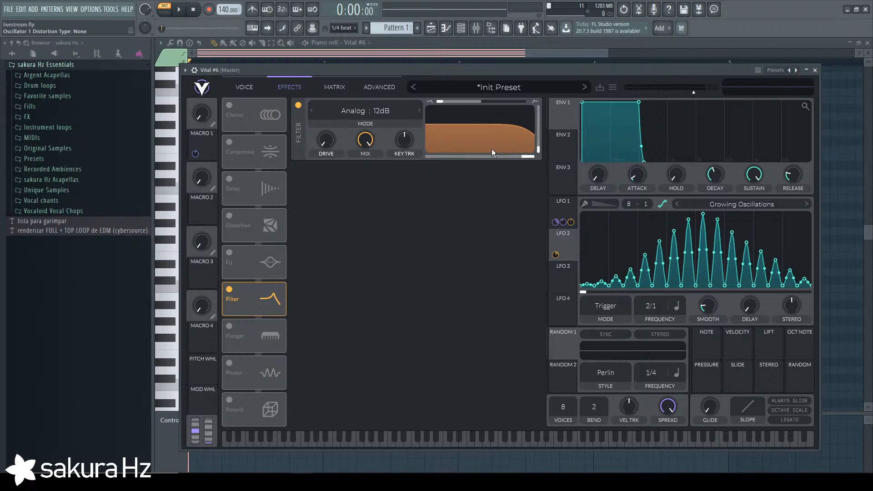
{"action": "left_click", "coordinate": [229, 252]}
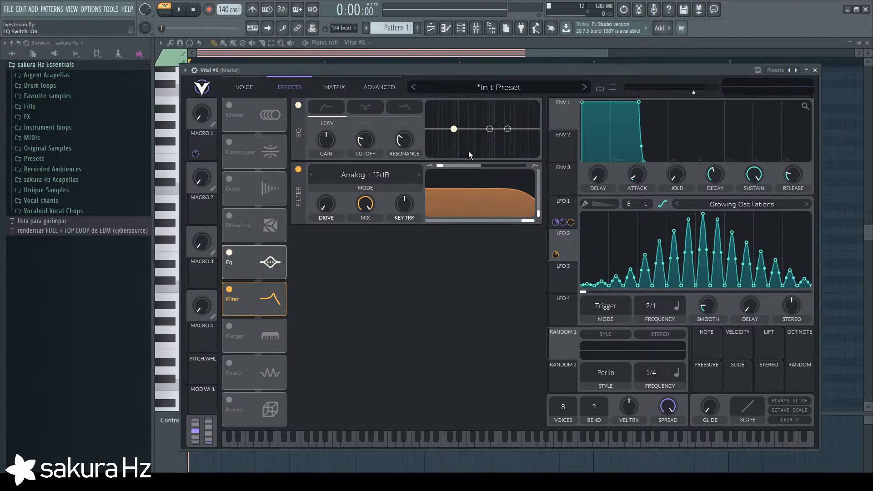
{"action": "left_click", "coordinate": [327, 107]}
{"action": "left_click_drag", "start_coordinate": [454, 129], "coordinate": [456, 139]}
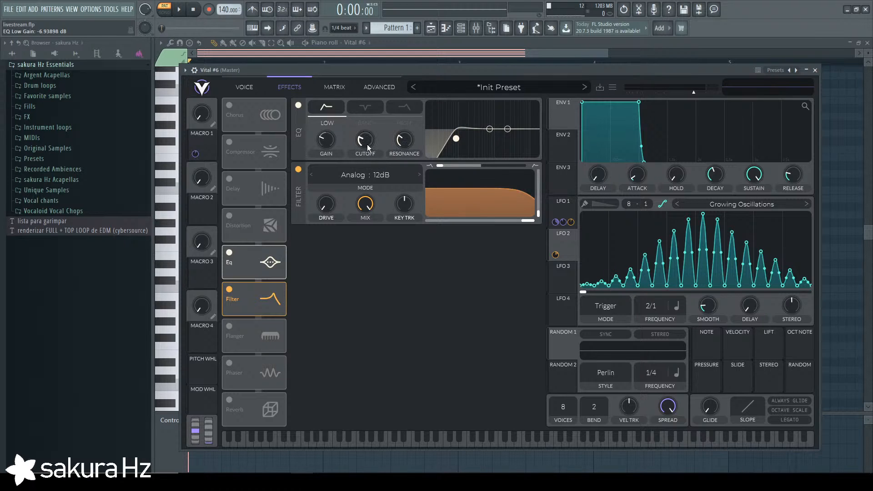
{"action": "left_click", "coordinate": [413, 146]}
{"action": "left_click_drag", "start_coordinate": [583, 70], "coordinate": [584, 63]}
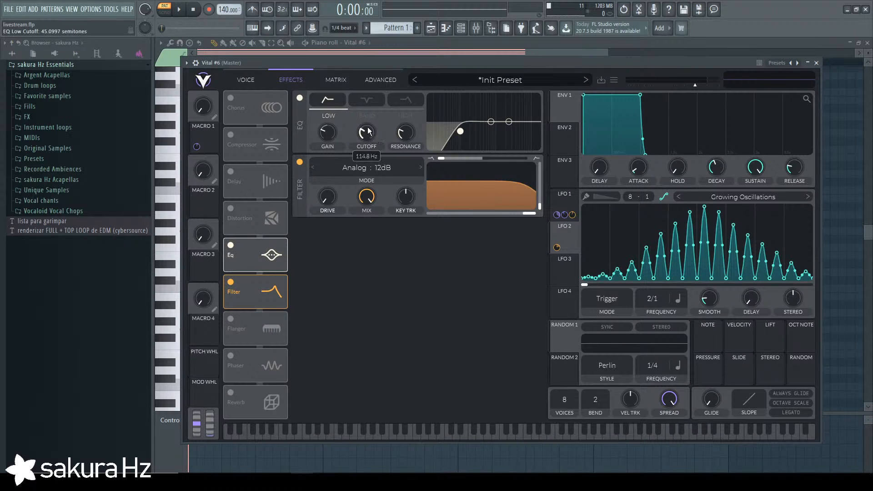
Raise the EQ low cut's cutoff to about 606 Hz during playback, and try the Filter effect ahead of the EQ.
{"action": "key", "text": "space"}
{"action": "mouse_move", "coordinate": [368, 132]}
{"action": "left_mouse_down"}
{"action": "mouse_move", "coordinate": [372, 118]}
{"action": "mouse_move", "coordinate": [367, 135]}
{"action": "left_mouse_up"}
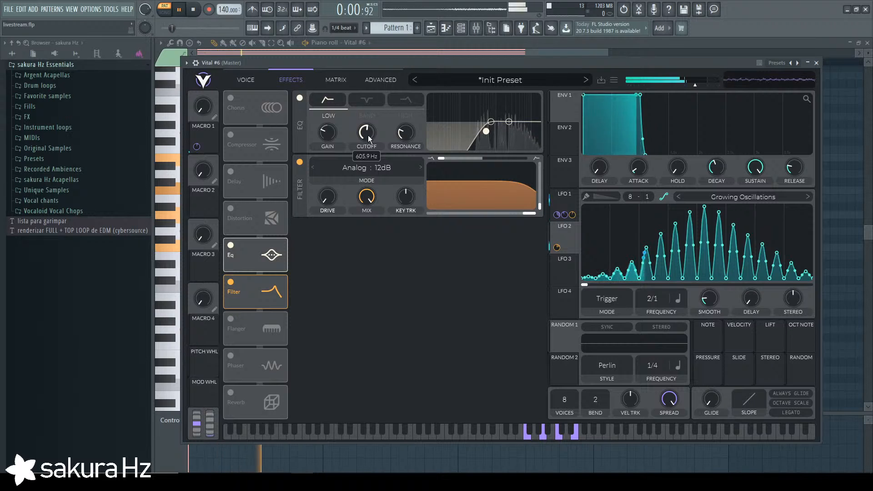
{"action": "key", "text": "space"}
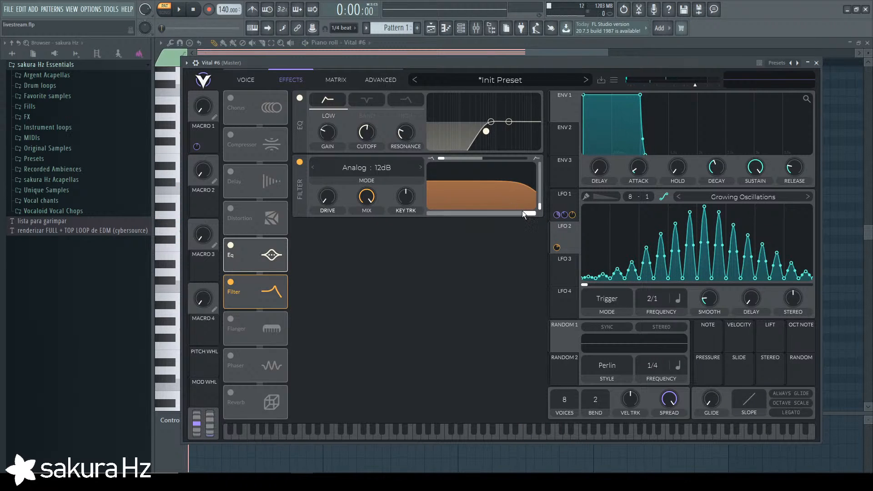
{"action": "left_click_drag", "start_coordinate": [264, 275], "coordinate": [265, 255]}
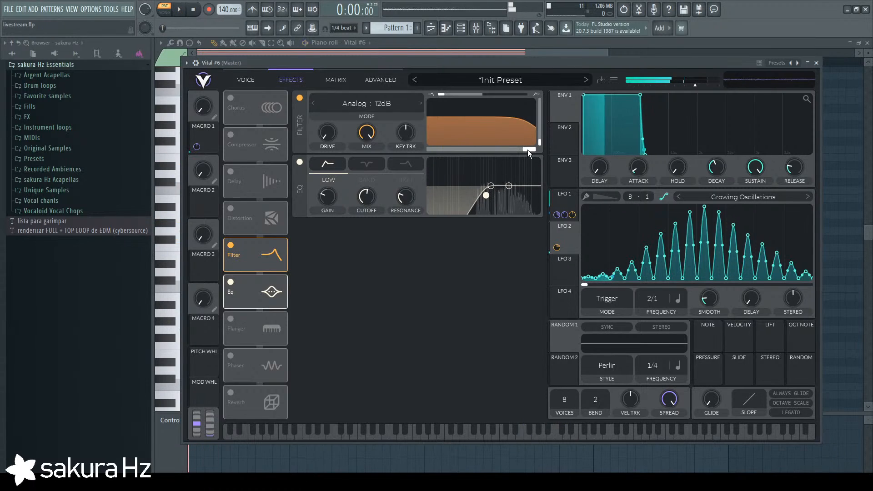
{"action": "left_click_drag", "start_coordinate": [266, 257], "coordinate": [261, 292]}
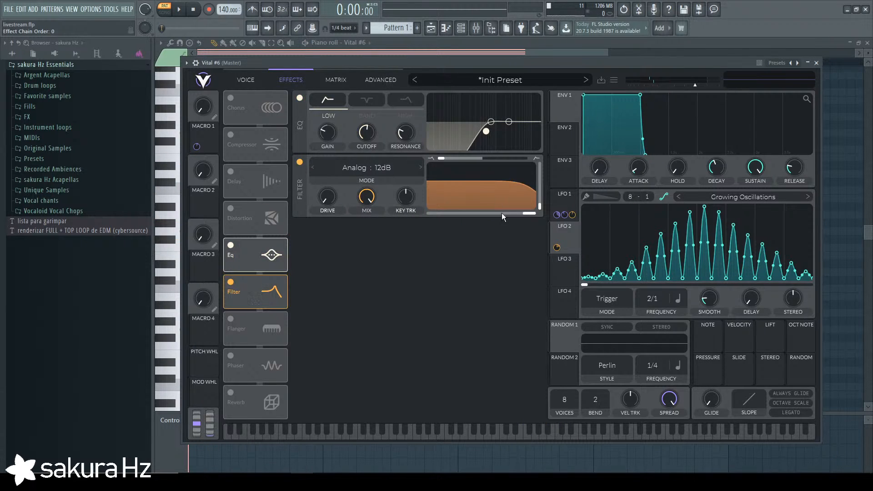
Switch off the Filter effect and make the EQ's high band a low pass, lowering its gain and adjusting its cutoff during playback.
{"action": "left_click", "coordinate": [411, 99]}
{"action": "left_click", "coordinate": [299, 161]}
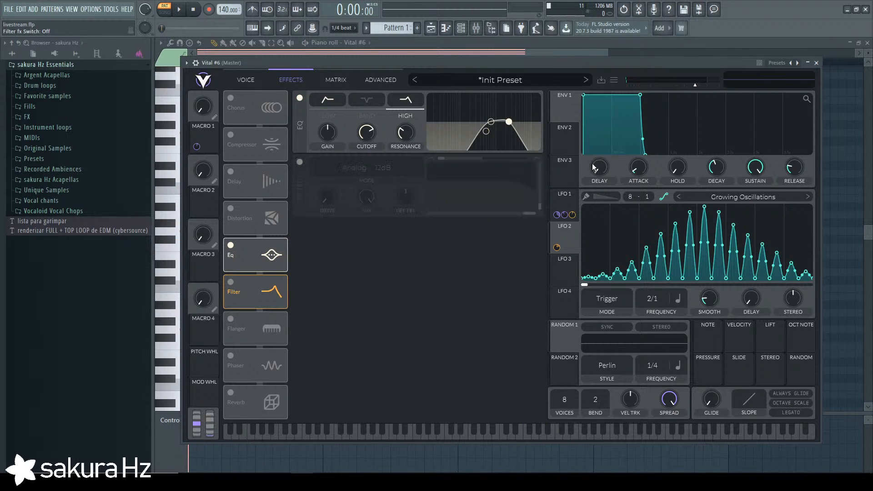
{"action": "key", "text": "space"}
{"action": "left_click_drag", "start_coordinate": [509, 122], "coordinate": [526, 138]}
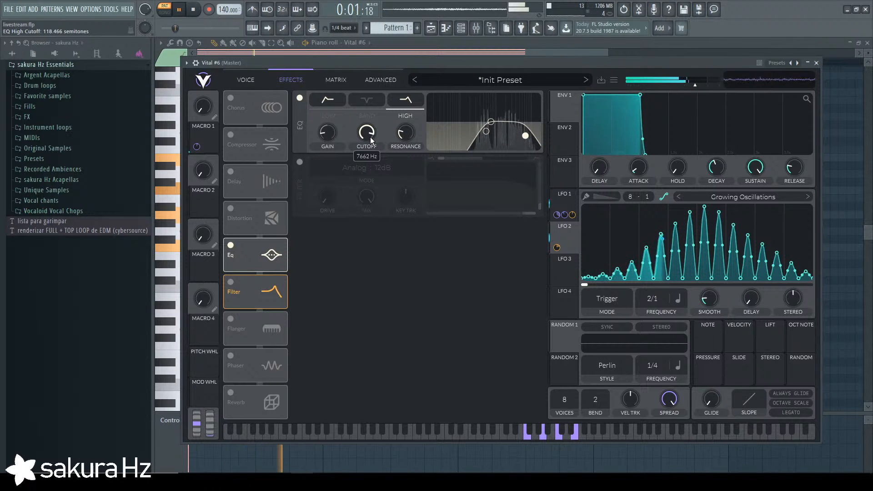
{"action": "left_click_drag", "start_coordinate": [370, 137], "coordinate": [370, 139]}
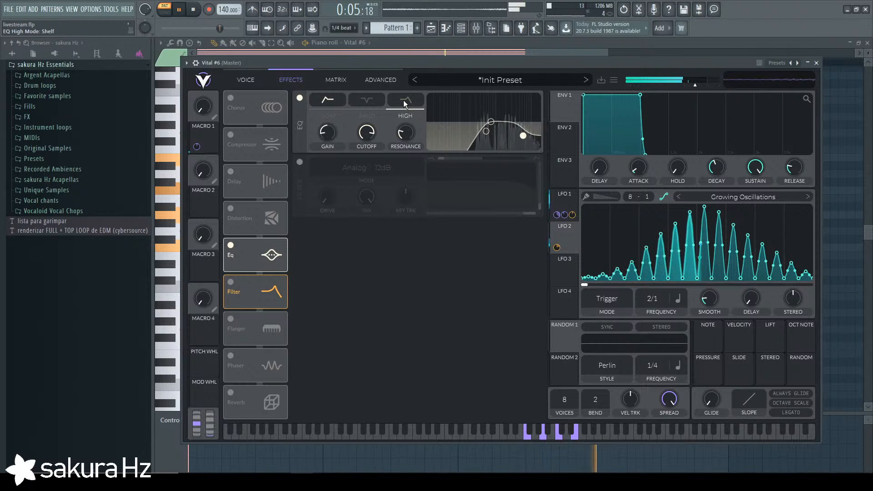
{"action": "key", "text": "space"}
Audition the sound with Macro 1 at full, and reset Macro 1 to 0.
{"action": "left_click", "coordinate": [247, 81]}
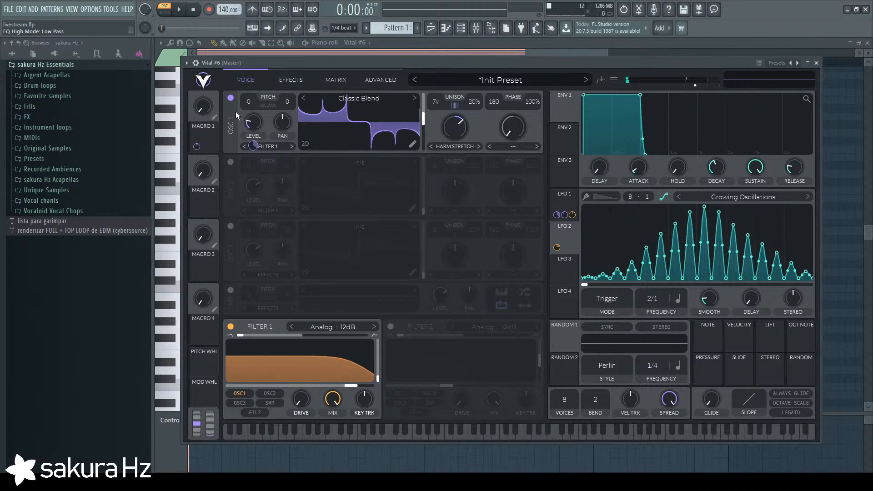
{"action": "left_click_drag", "start_coordinate": [202, 106], "coordinate": [208, 116]}
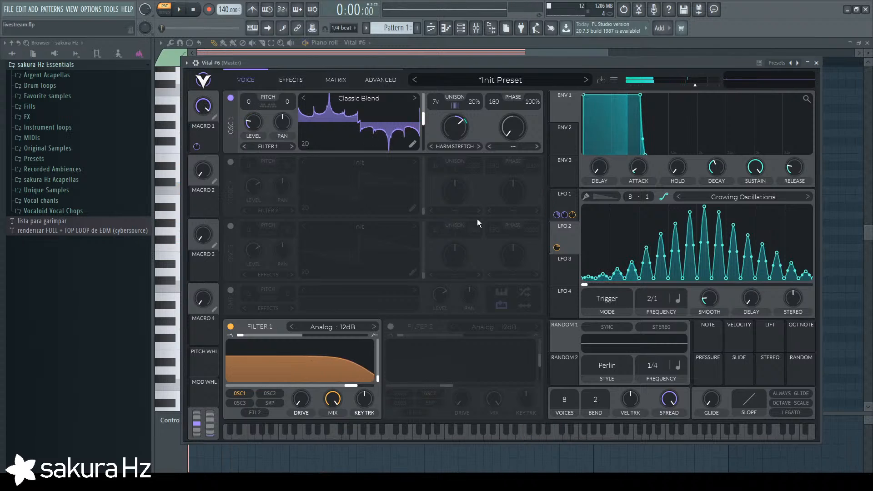
{"action": "double_click", "coordinate": [204, 108]}
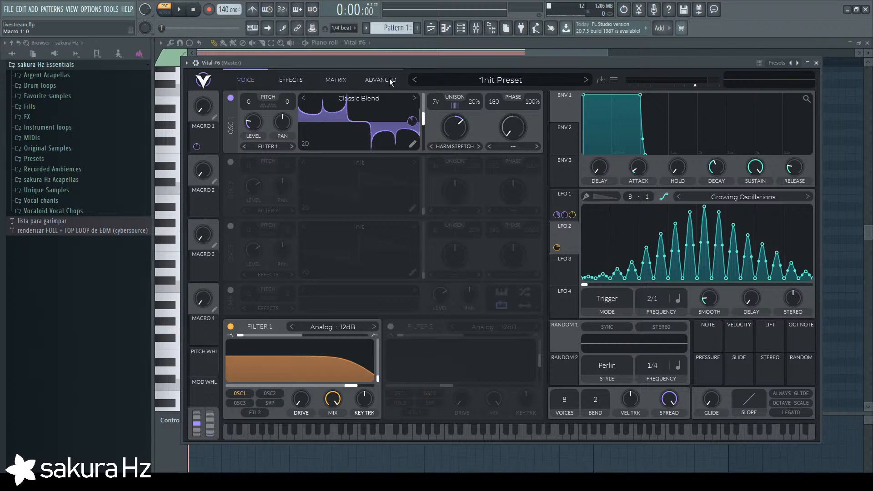
Enable playing notes from the computer keyboard and audition the sound with a chord.
{"action": "left_click", "coordinate": [252, 28]}
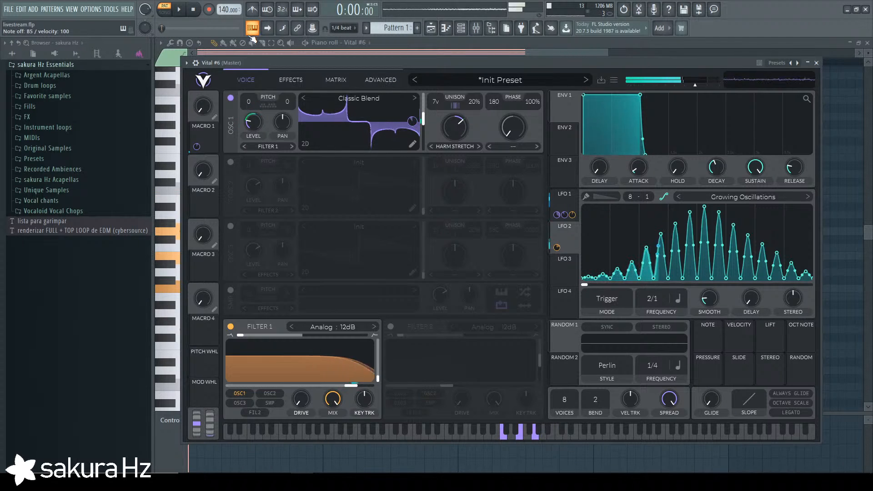
{"action": "left_click", "coordinate": [569, 228]}
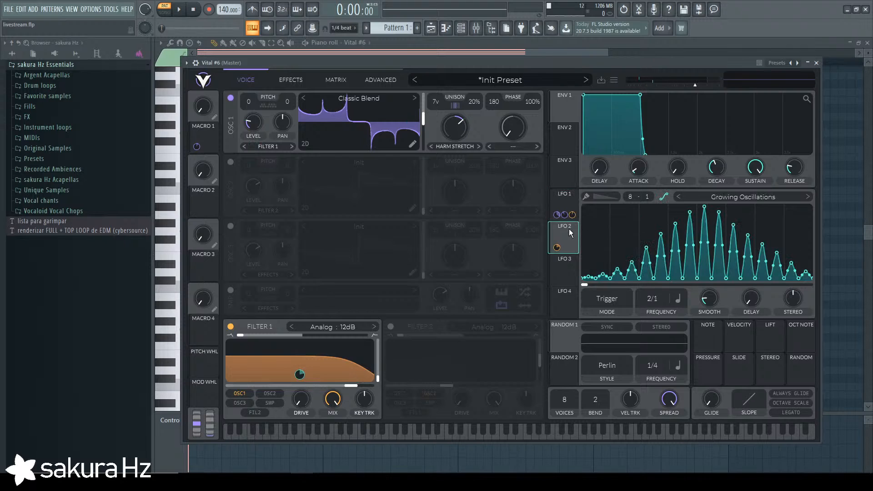
{"action": "left_click", "coordinate": [279, 81]}
{"action": "left_click", "coordinate": [256, 81]}
Enable oscillator 2 with 7 unison voices, routed to Filter 1 and with its level at 0.
{"action": "left_click", "coordinate": [230, 162]}
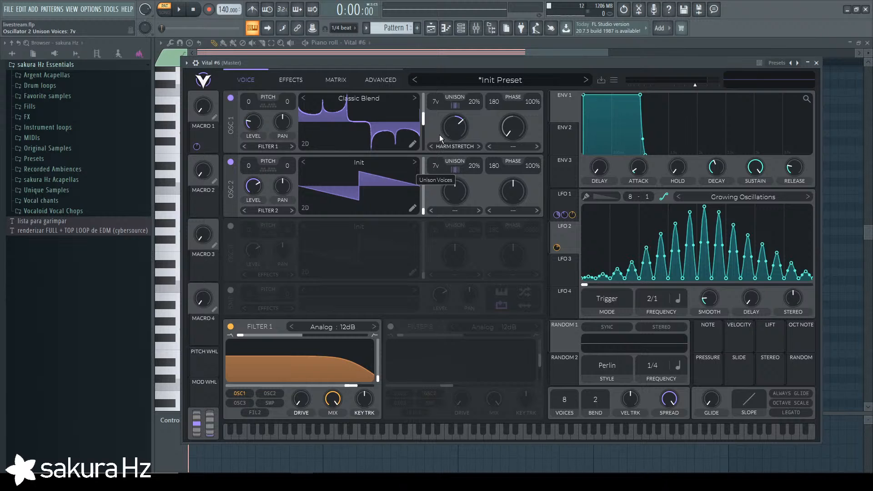
{"action": "key", "text": "z"}
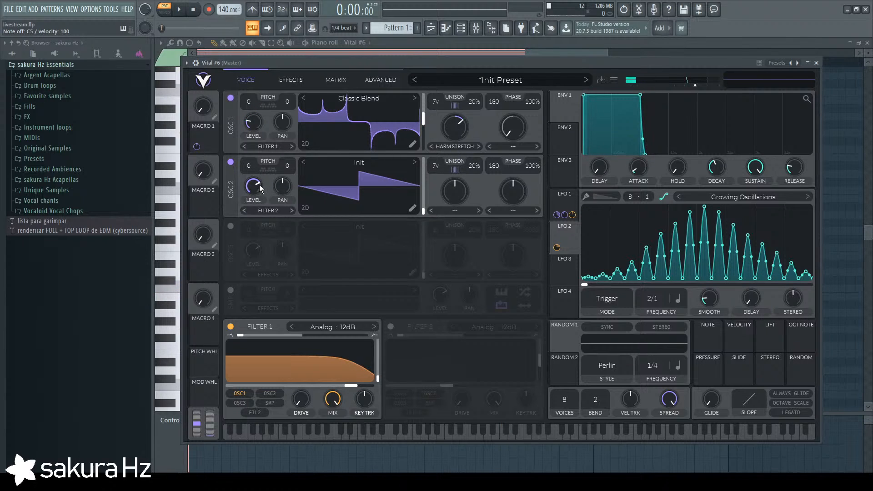
{"action": "left_click", "coordinate": [242, 212]}
{"action": "key", "text": "z"}
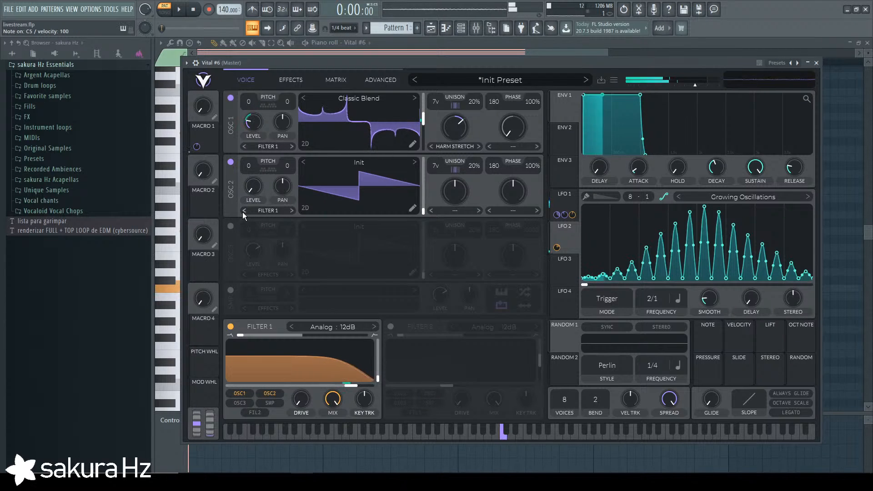
{"action": "left_click_drag", "start_coordinate": [255, 185], "coordinate": [262, 156]}
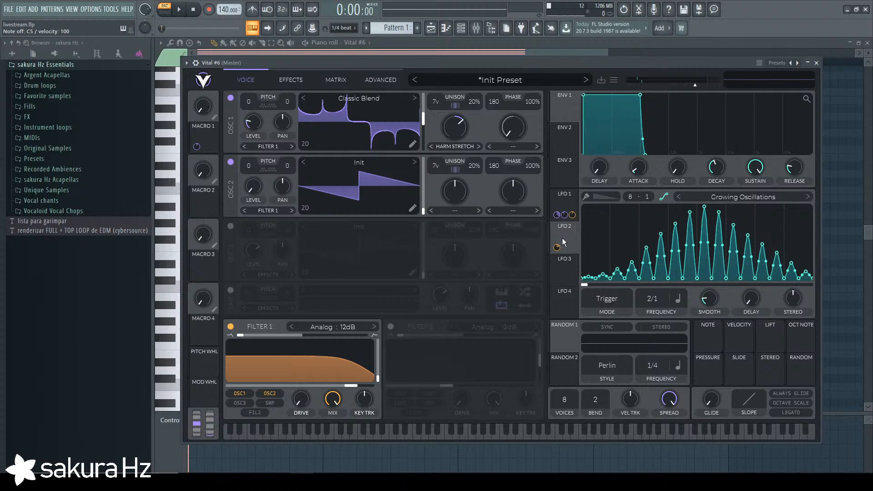
Modulate oscillator 2's level with LFO 2 at an amount of 0.450 and audition the chord.
{"action": "left_click_drag", "start_coordinate": [556, 246], "coordinate": [253, 196]}
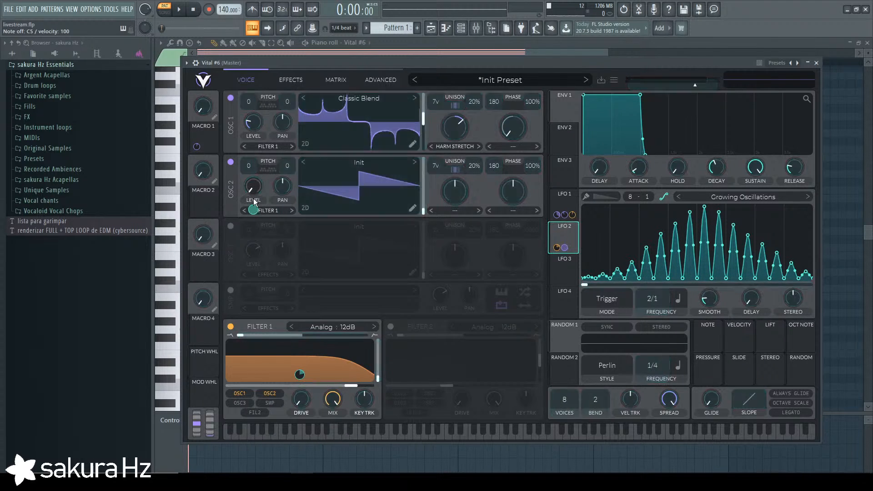
{"action": "key", "text": "space"}
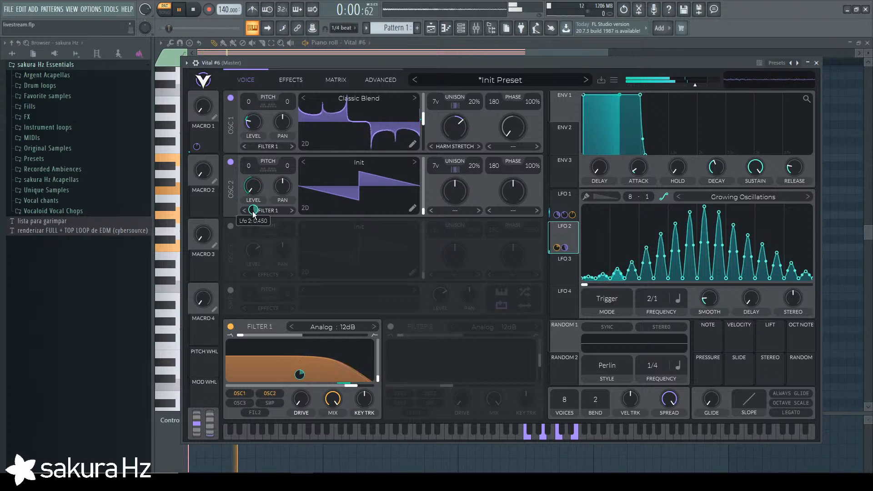
{"action": "left_click_drag", "start_coordinate": [255, 195], "coordinate": [256, 184]}
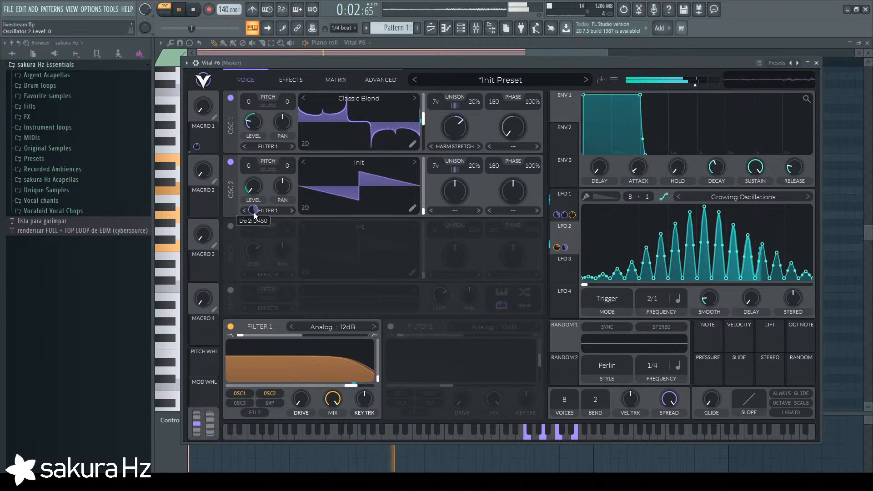
{"action": "key", "text": "space"}
Try Formant Scale and other frequency morphs on oscillator 2 with oscillator 1 off, and set the morph type back to None.
{"action": "left_click", "coordinate": [230, 98]}
{"action": "key", "text": "space"}
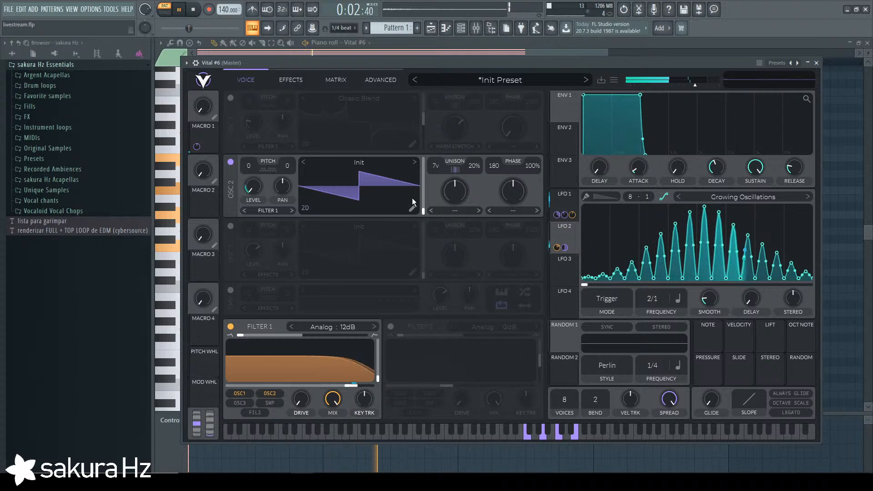
{"action": "left_click_drag", "start_coordinate": [422, 202], "coordinate": [461, 142]}
{"action": "left_click", "coordinate": [478, 211]}
{"action": "left_click", "coordinate": [477, 210]}
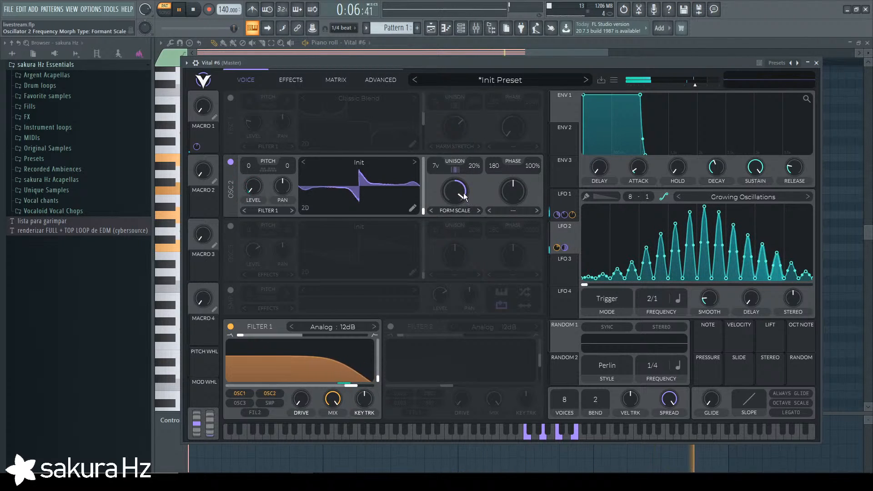
{"action": "mouse_move", "coordinate": [461, 192]}
{"action": "left_mouse_down"}
{"action": "mouse_move", "coordinate": [467, 225]}
{"action": "mouse_move", "coordinate": [461, 190]}
{"action": "left_mouse_up"}
{"action": "left_click", "coordinate": [478, 211]}
{"action": "key", "text": "space"}
{"action": "left_click", "coordinate": [465, 211]}
{"action": "left_click", "coordinate": [464, 224]}
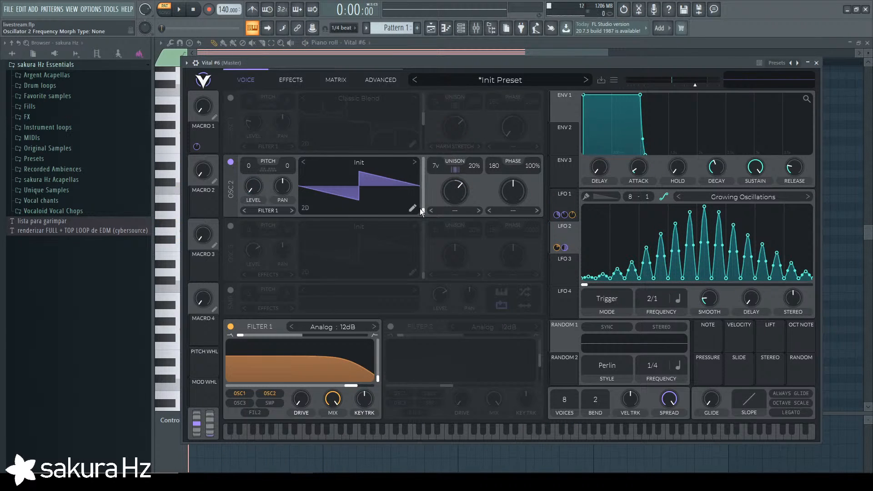
Set oscillator 2's distortion type to Sync and adjust its amount during playback.
{"action": "left_click", "coordinate": [513, 211]}
{"action": "left_click", "coordinate": [514, 223]}
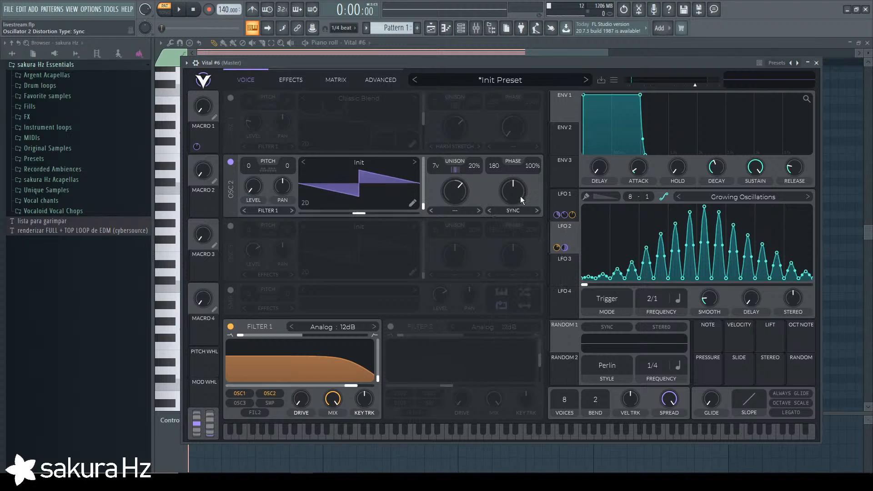
{"action": "key", "text": "space"}
{"action": "mouse_move", "coordinate": [520, 196]}
{"action": "left_mouse_down"}
{"action": "mouse_move", "coordinate": [519, 184]}
{"action": "mouse_move", "coordinate": [520, 194]}
{"action": "left_mouse_up"}
Try oscillator 2 transposed up 12 semitones with and without oscillator 1, and reset its transpose to 0.
{"action": "left_click_drag", "start_coordinate": [248, 167], "coordinate": [254, 118]}
{"action": "left_click", "coordinate": [230, 99]}
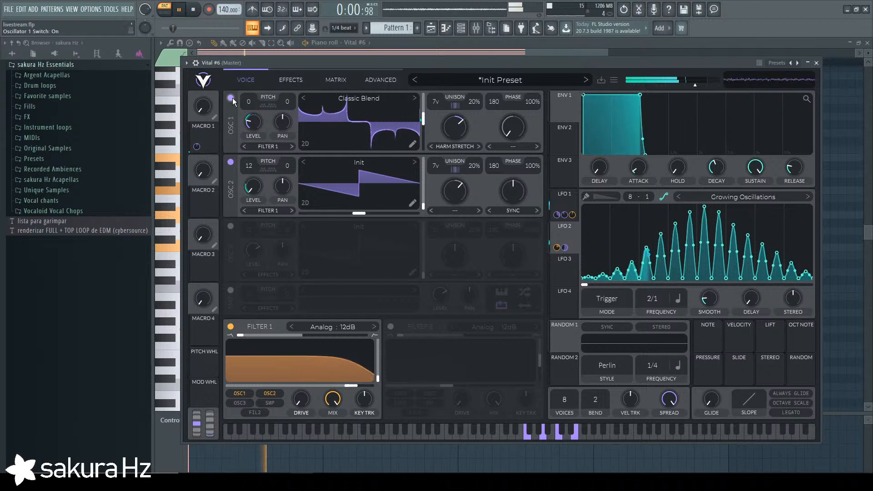
{"action": "left_click", "coordinate": [232, 99]}
{"action": "double_click", "coordinate": [248, 167]}
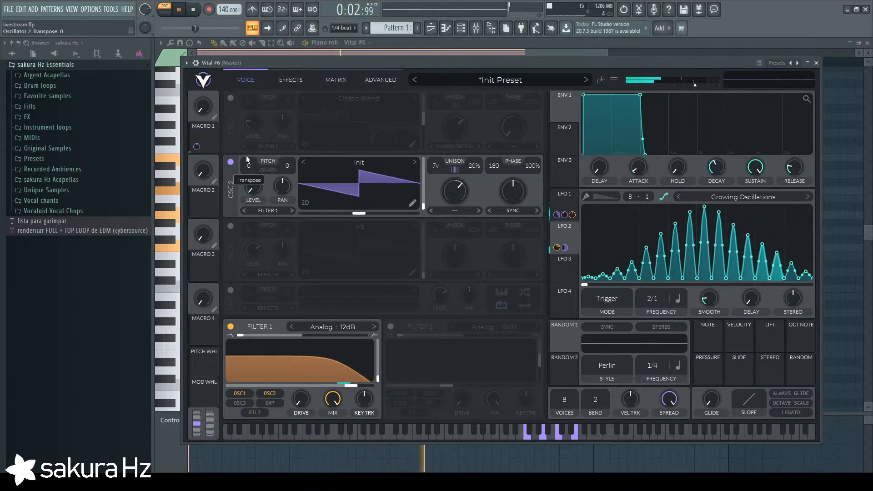
Turn oscillator 1 back on, adjust LFO 2's amount on oscillator 2's level, and switch oscillator 2 off.
{"action": "left_click", "coordinate": [231, 98]}
{"action": "left_click_drag", "start_coordinate": [254, 210], "coordinate": [255, 219]}
{"action": "left_click", "coordinate": [230, 162]}
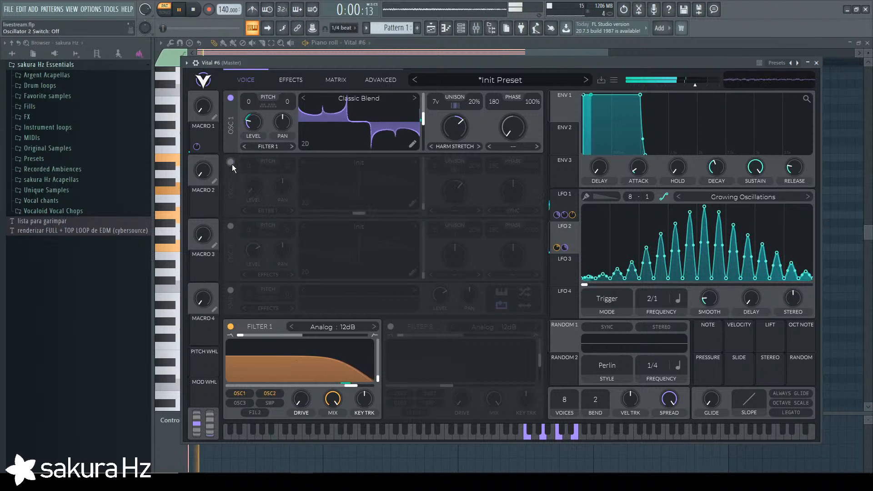
{"action": "key", "text": "space"}
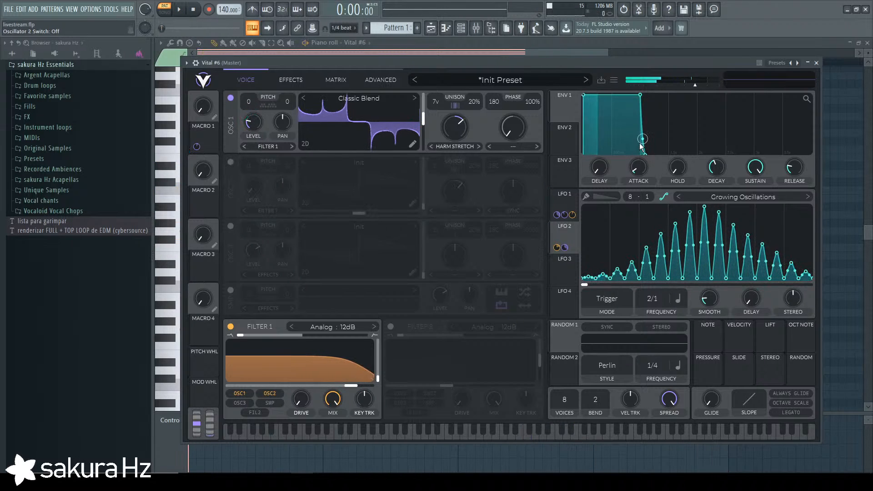
Enable the Distortion effect as Soft Clip with about 3.9 dB drive, and audition it with single notes.
{"action": "left_click", "coordinate": [301, 81]}
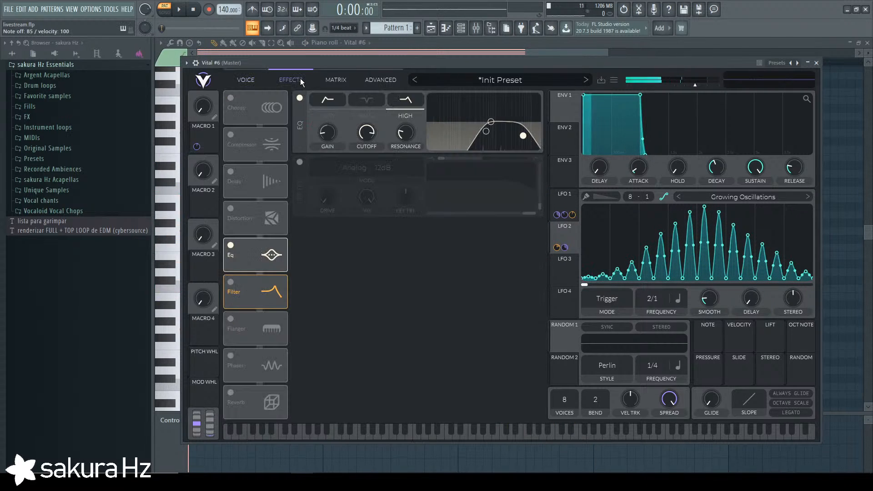
{"action": "left_click", "coordinate": [231, 208]}
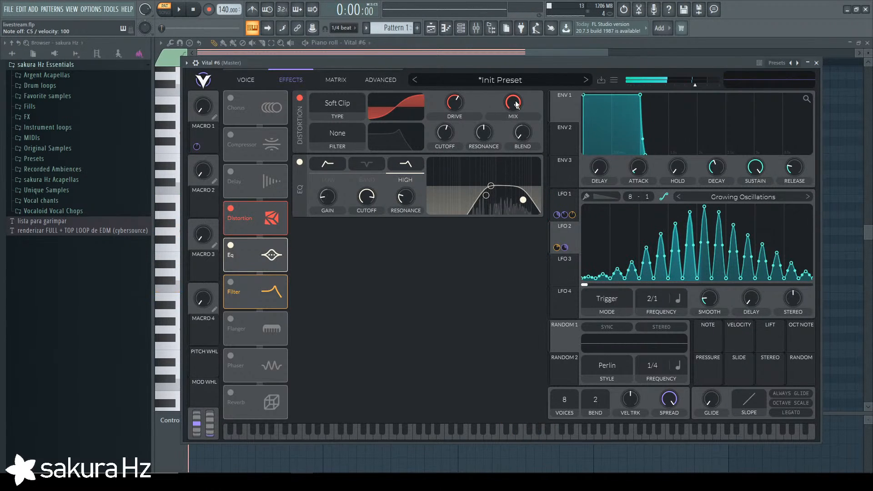
{"action": "left_click_drag", "start_coordinate": [465, 105], "coordinate": [463, 110]}
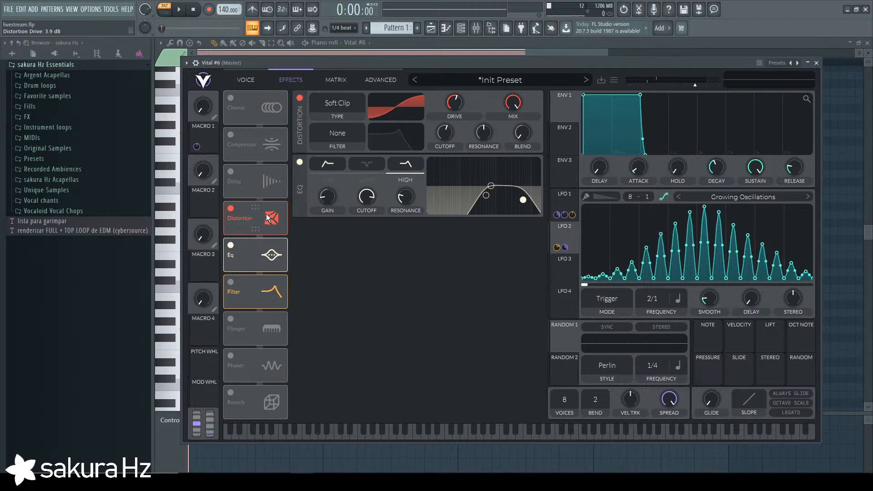
{"action": "key", "text": "z"}
{"action": "key", "text": "c"}
{"action": "key", "text": "b"}
{"action": "key", "text": "m"}
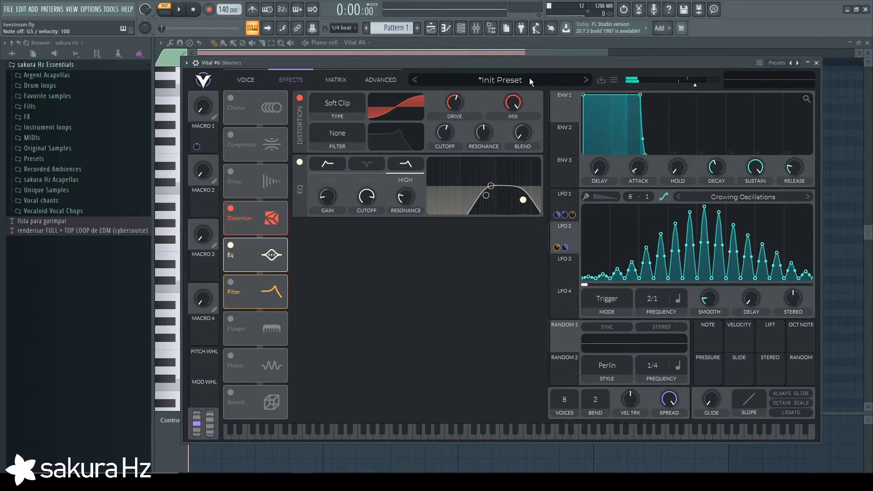
Compare the playing chord with the Distortion effect off and on.
{"action": "left_click_drag", "start_coordinate": [489, 60], "coordinate": [500, 100]}
{"action": "left_click", "coordinate": [259, 118]}
{"action": "left_click_drag", "start_coordinate": [335, 101], "coordinate": [332, 69]}
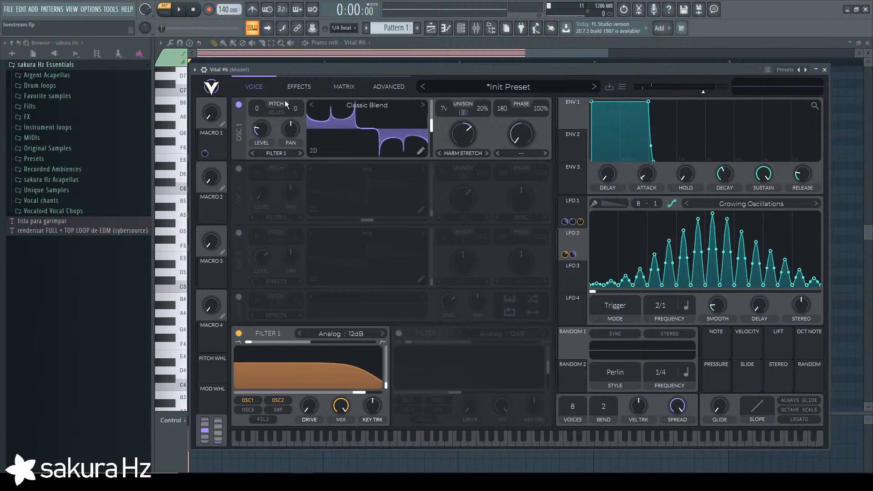
{"action": "left_click", "coordinate": [299, 86]}
{"action": "key", "text": "space"}
{"action": "left_click", "coordinate": [237, 215]}
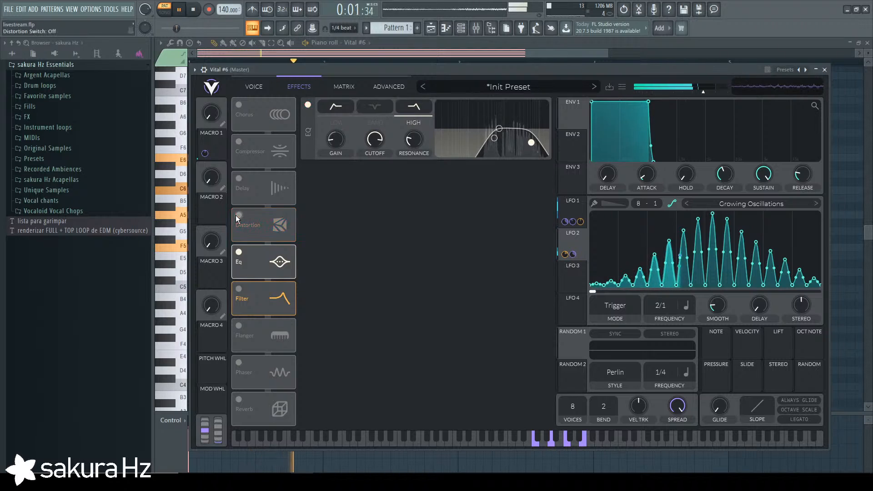
{"action": "left_click", "coordinate": [236, 214]}
{"action": "key", "text": "space"}
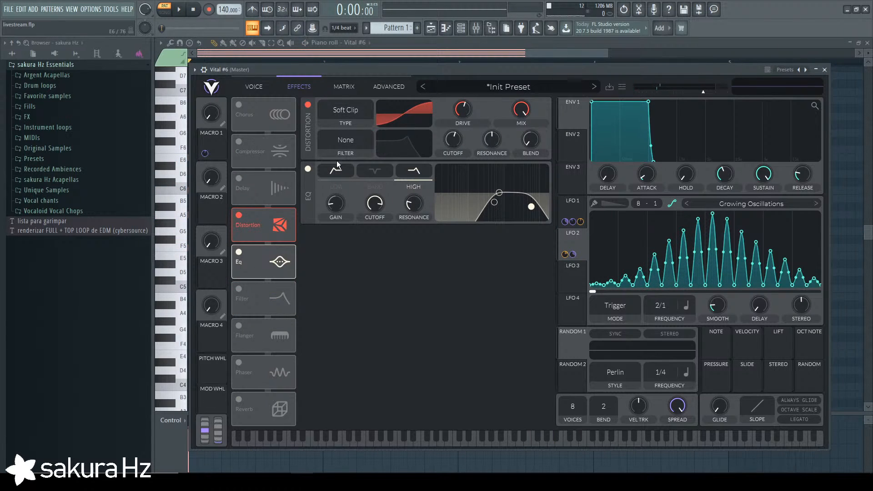
Enable the Compressor effect and move it after the EQ in the effects chain.
{"action": "left_click", "coordinate": [235, 144]}
{"action": "left_click_drag", "start_coordinate": [261, 146], "coordinate": [266, 259]}
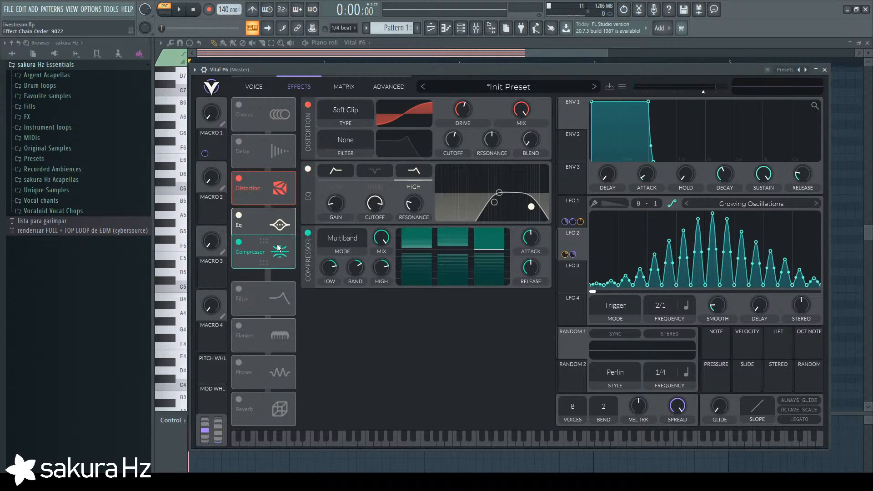
Adjust the band thresholds of the multiband Compressor, auditioning the sound with notes.
{"action": "key", "text": "space"}
{"action": "key", "text": "space"}
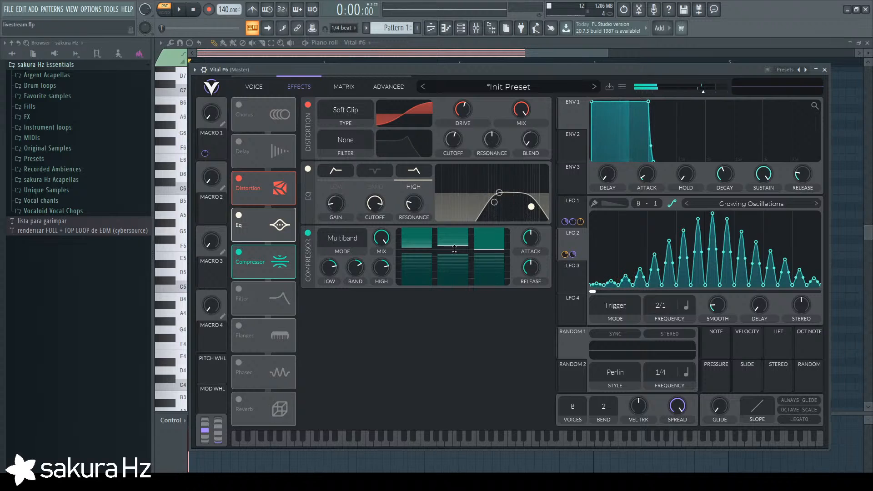
{"action": "left_click_drag", "start_coordinate": [455, 249], "coordinate": [455, 256]}
{"action": "key", "text": "space"}
{"action": "key", "text": "space"}
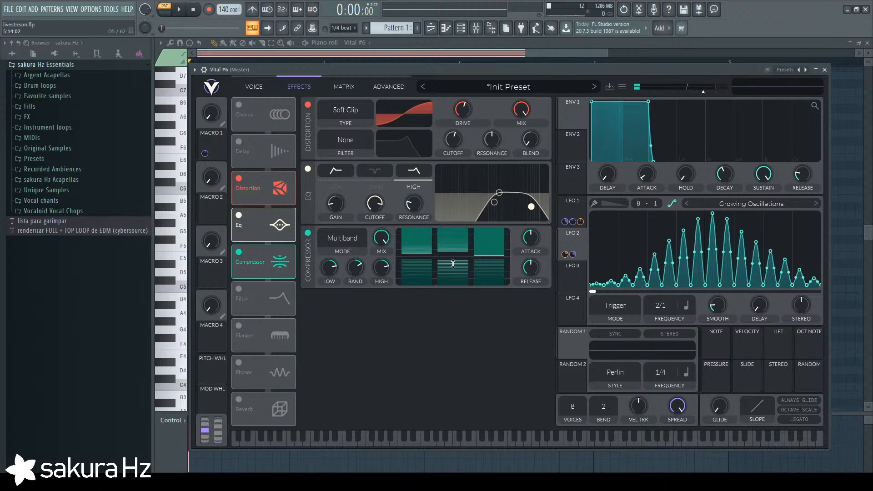
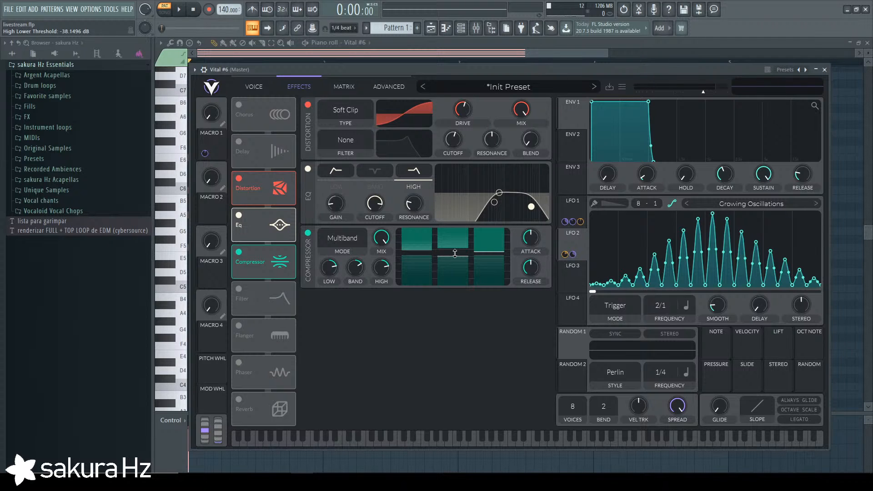
Reduce the Compressor's mix to a small amount just above zero while the chord plays.
{"action": "key", "text": "space"}
{"action": "left_click_drag", "start_coordinate": [382, 239], "coordinate": [398, 348]}
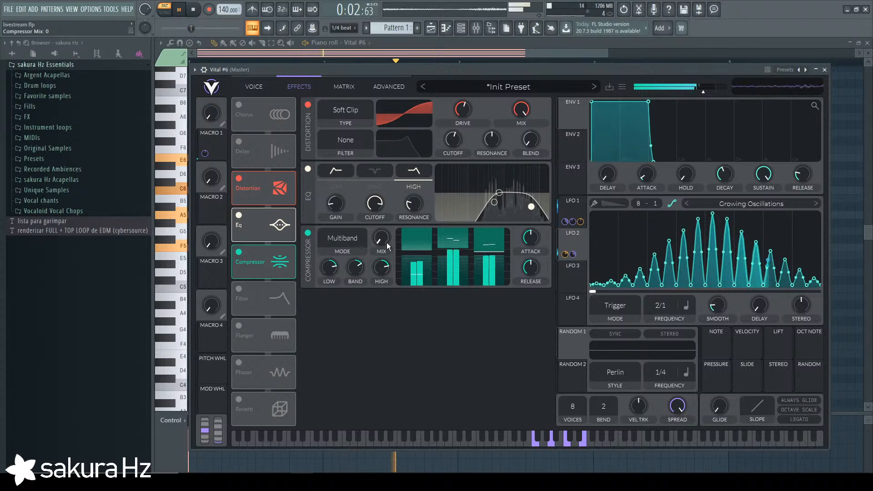
{"action": "left_click_drag", "start_coordinate": [386, 239], "coordinate": [388, 247]}
{"action": "key", "text": "space"}
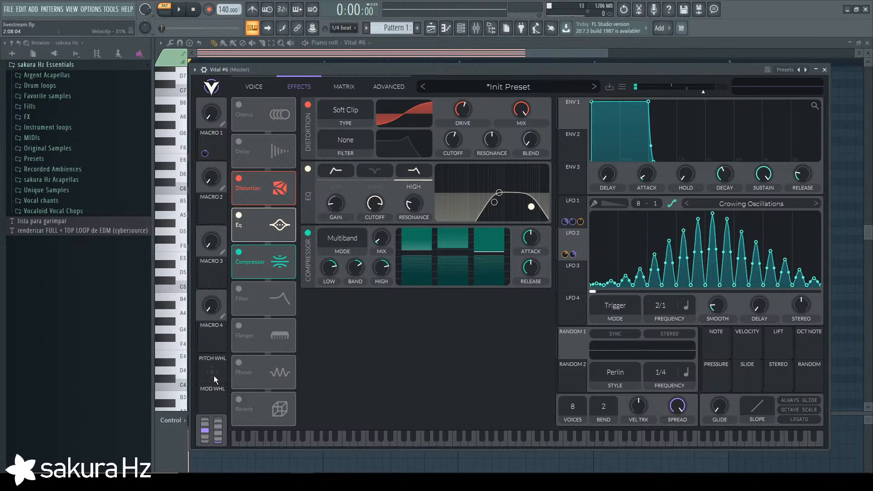
Enable the Reverb effect with a 29% mix and move it directly after the Compressor in the effects chain.
{"action": "left_click", "coordinate": [239, 400]}
{"action": "key", "text": "space"}
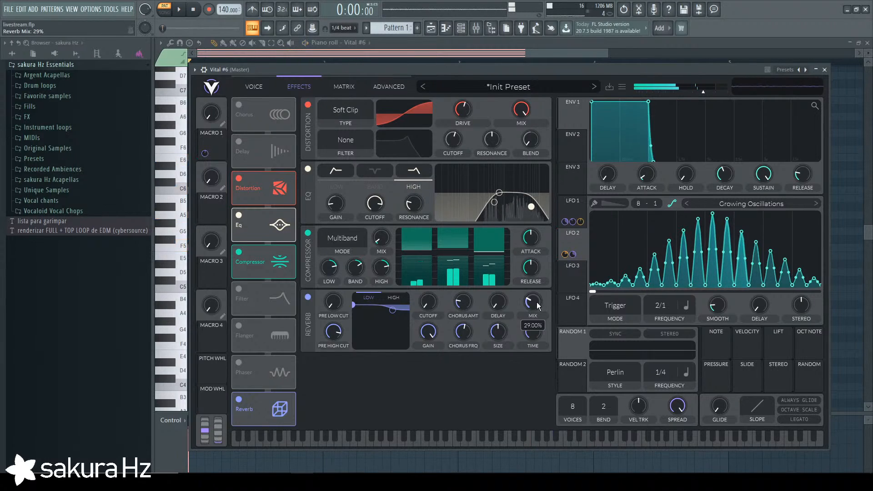
{"action": "key", "text": "space"}
{"action": "left_click_drag", "start_coordinate": [285, 399], "coordinate": [277, 302]}
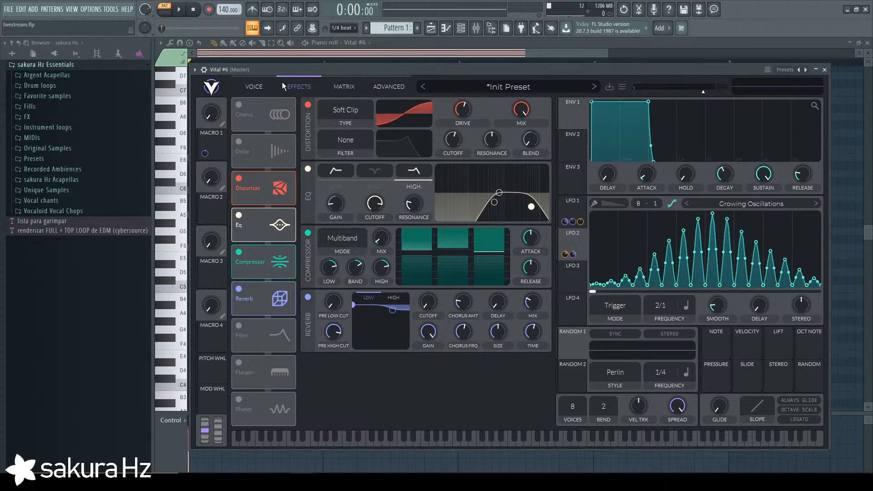
Switch oscillator 2 back on and show the advanced oscillator settings.
{"action": "left_click", "coordinate": [273, 88]}
{"action": "left_click", "coordinate": [385, 90]}
{"action": "left_click", "coordinate": [239, 91]}
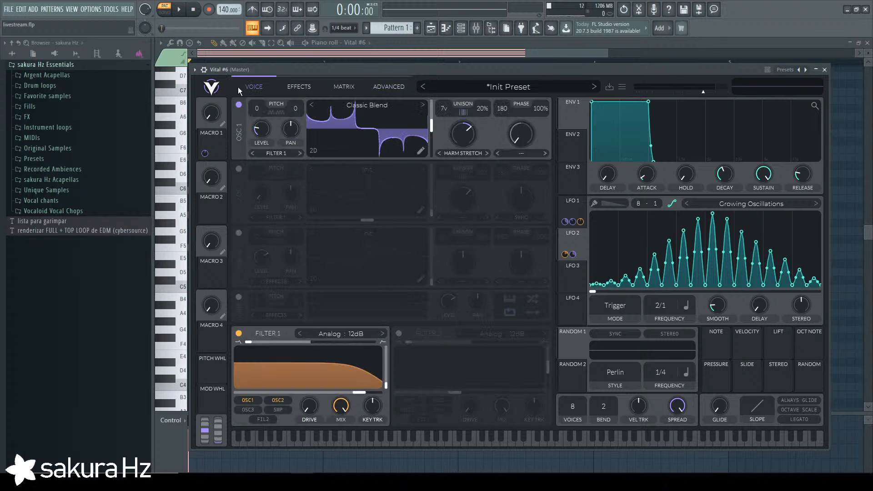
{"action": "left_click", "coordinate": [239, 168]}
{"action": "left_click", "coordinate": [390, 87]}
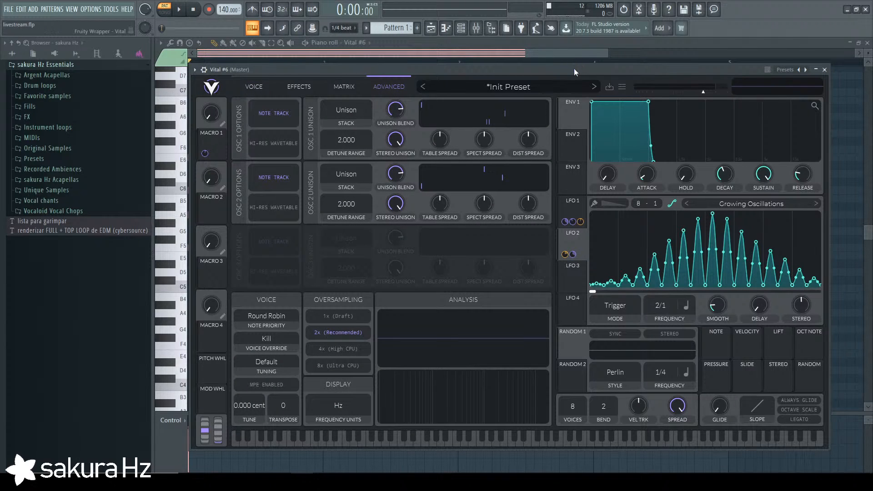
Try a negative spectral spread on oscillator 1 with notes playing, and reset it.
{"action": "left_click_drag", "start_coordinate": [487, 144], "coordinate": [487, 151]}
{"action": "key", "text": "space"}
{"action": "key", "text": "space"}
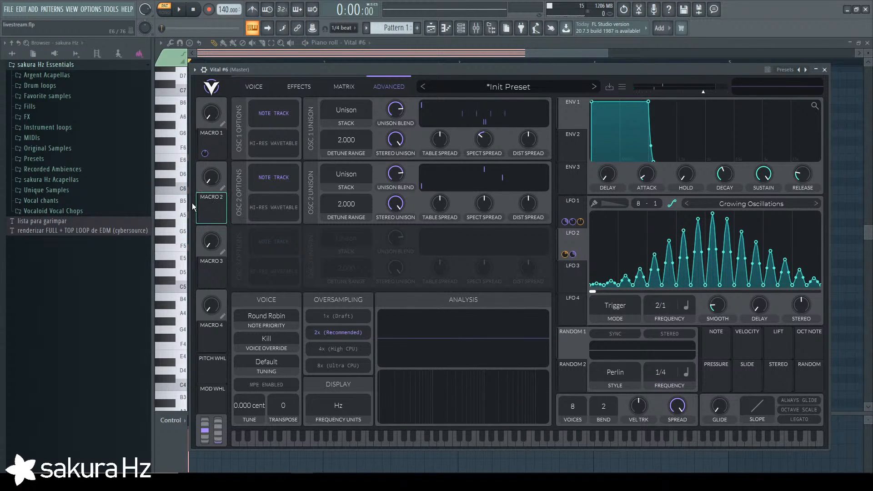
{"action": "double_click", "coordinate": [484, 150]}
Assign macro 2 to oscillator 1's spectral spread and raise macro 2 to 0.75 while the chord plays.
{"action": "left_click_drag", "start_coordinate": [210, 213], "coordinate": [489, 165]}
{"action": "key", "text": "space"}
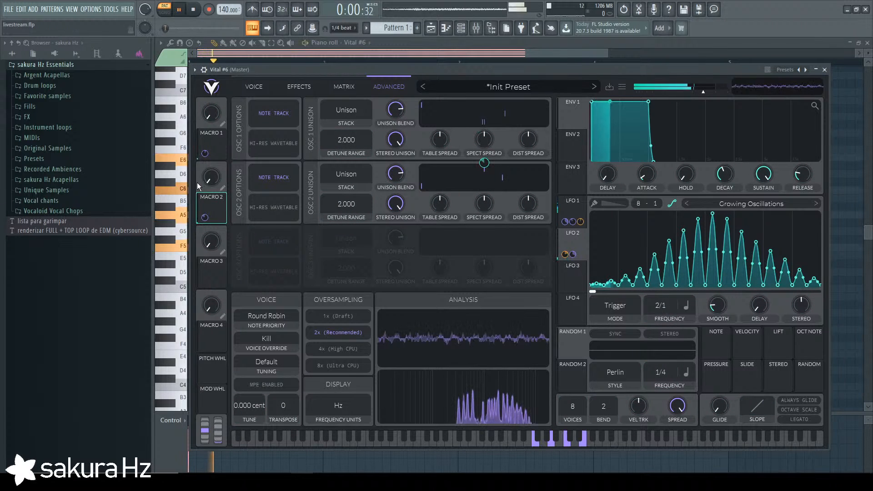
{"action": "left_click_drag", "start_coordinate": [208, 176], "coordinate": [199, 86]}
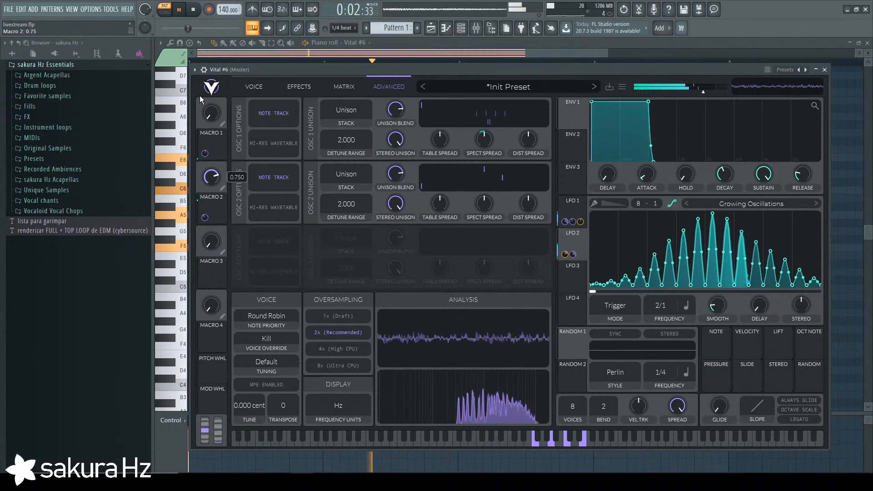
Try oscillator 1's distortion spread at 70% and its table spread at about 73, resetting each one.
{"action": "left_click_drag", "start_coordinate": [527, 137], "coordinate": [524, 131]}
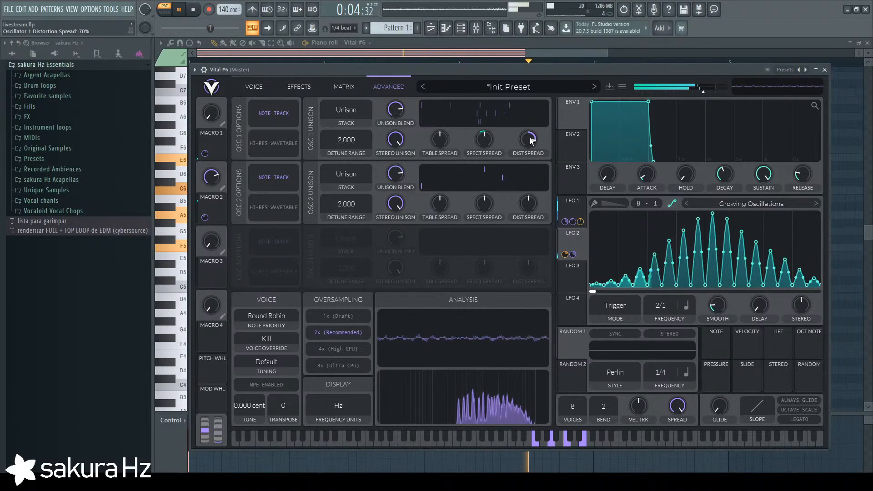
{"action": "double_click", "coordinate": [530, 138]}
{"action": "left_click_drag", "start_coordinate": [444, 140], "coordinate": [441, 115]}
{"action": "key", "text": "space"}
{"action": "key", "text": "space"}
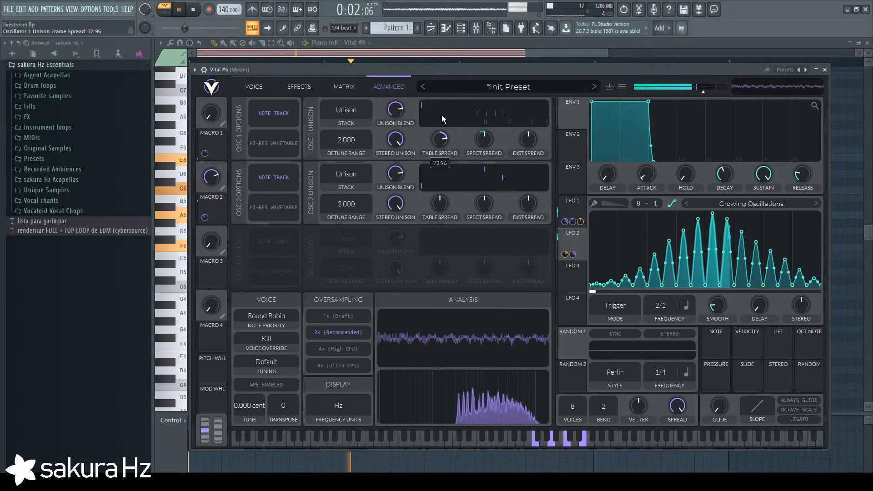
{"action": "double_click", "coordinate": [438, 145]}
Audition the chord, try oscillator 1's table spread at about -24, and reset it to 0.
{"action": "key", "text": "space"}
{"action": "key", "text": "space"}
{"action": "key", "text": "space"}
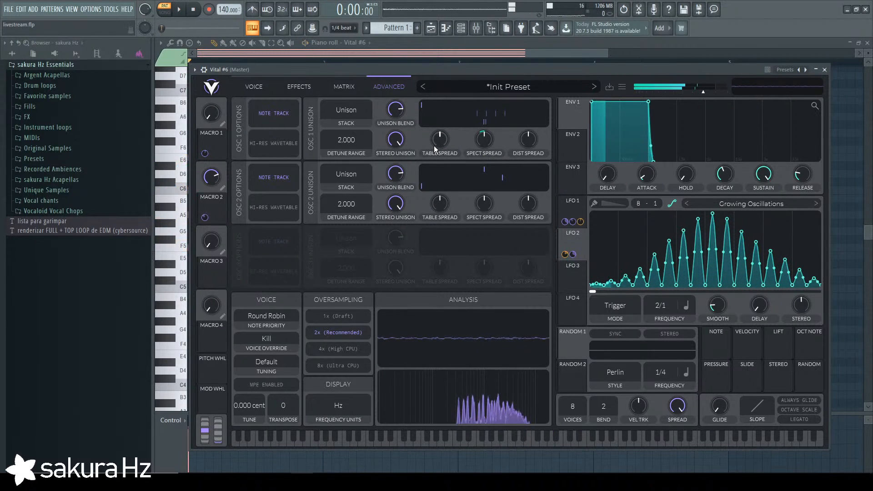
{"action": "key", "text": "space"}
{"action": "key", "text": "space"}
{"action": "left_click_drag", "start_coordinate": [436, 144], "coordinate": [438, 156]}
{"action": "key", "text": "space"}
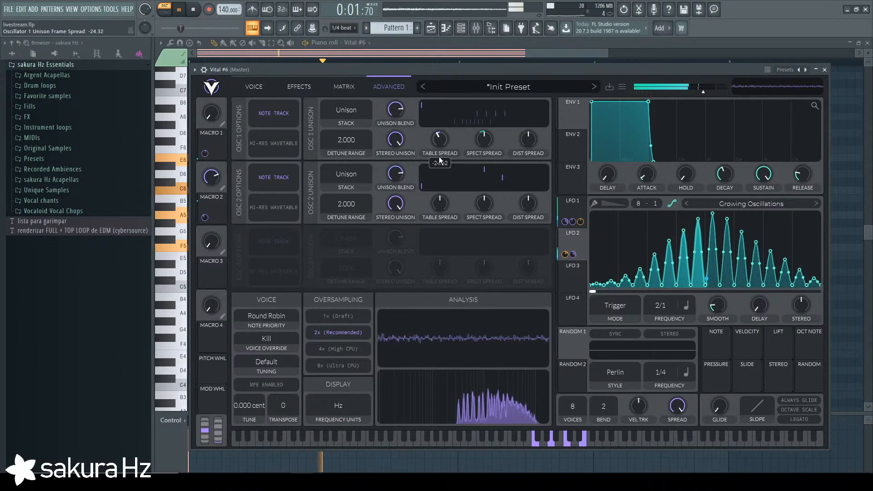
{"action": "left_click", "coordinate": [256, 86]}
{"action": "left_click", "coordinate": [389, 89]}
{"action": "key", "text": "space"}
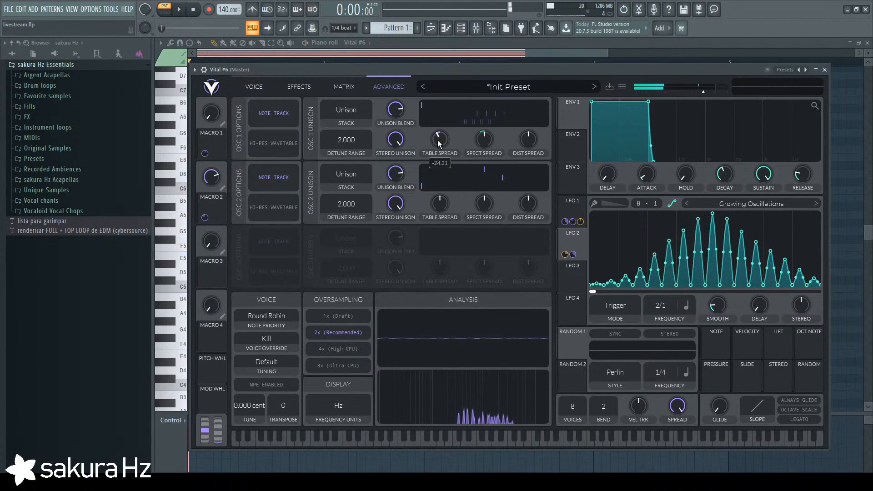
{"action": "double_click", "coordinate": [438, 140]}
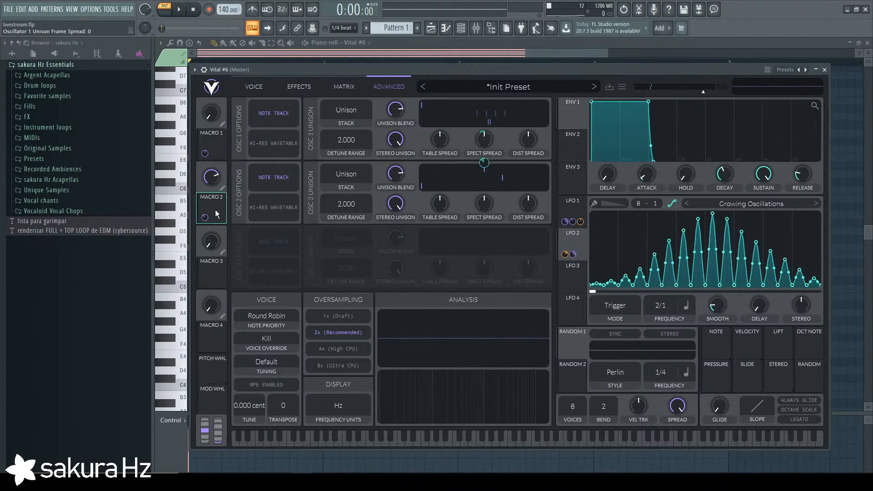
Assign macro 2 to oscillator 1's table spread with an amount of -0.14, and audition macro 2 down to up at about 0.73.
{"action": "key", "text": "space"}
{"action": "key", "text": "space"}
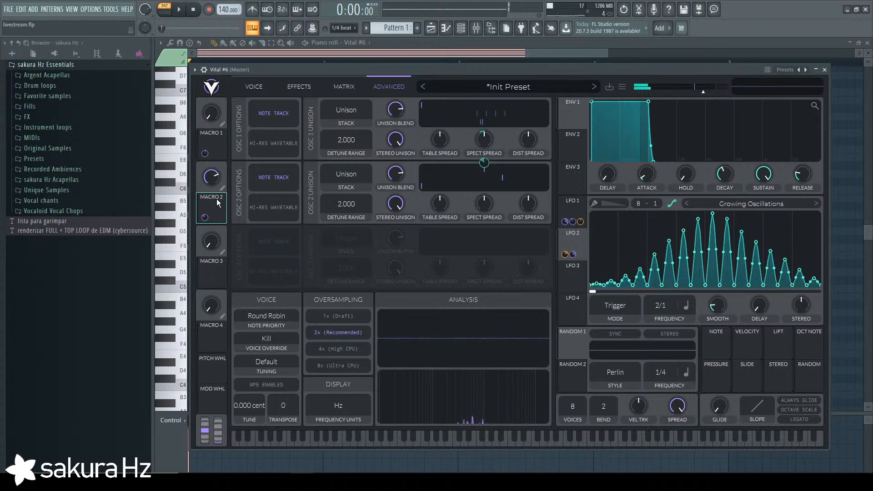
{"action": "left_click_drag", "start_coordinate": [216, 198], "coordinate": [513, 184]}
{"action": "left_click_drag", "start_coordinate": [442, 147], "coordinate": [441, 145]}
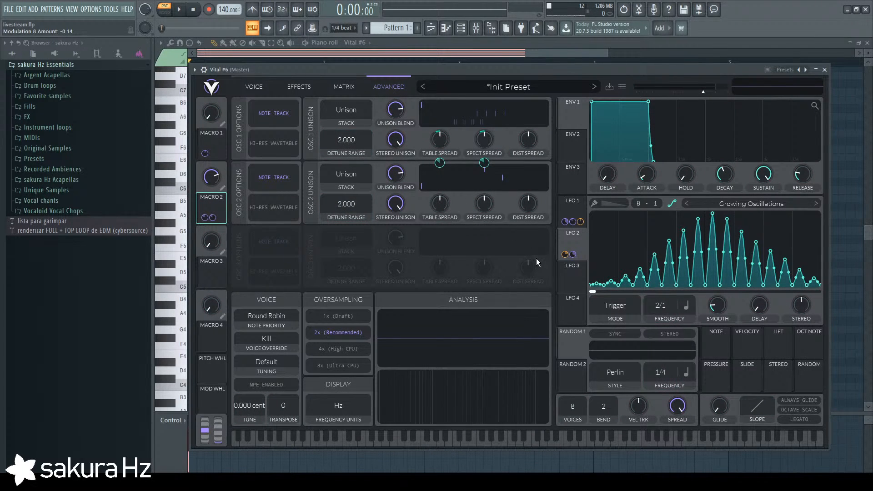
{"action": "key", "text": "space"}
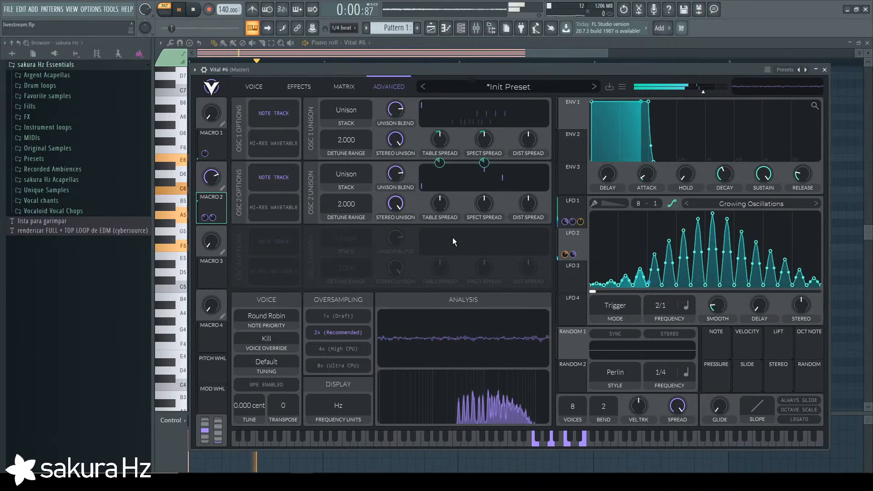
{"action": "left_click_drag", "start_coordinate": [213, 190], "coordinate": [219, 255]}
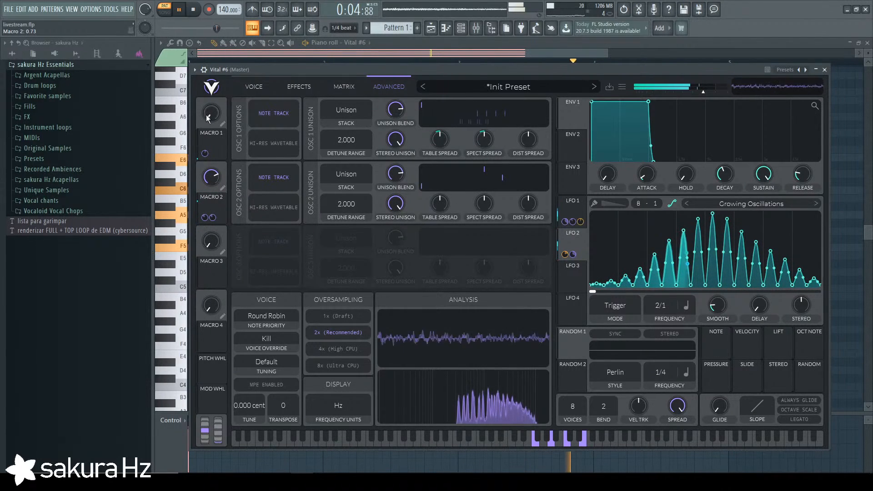
Raise macro 1 to about 0.355 while the chord plays, checking the oscillators.
{"action": "mouse_move", "coordinate": [206, 115]}
{"action": "left_mouse_down"}
{"action": "mouse_move", "coordinate": [211, 70]}
{"action": "mouse_move", "coordinate": [211, 114]}
{"action": "left_mouse_up"}
{"action": "left_click", "coordinate": [257, 87]}
{"action": "key", "text": "space"}
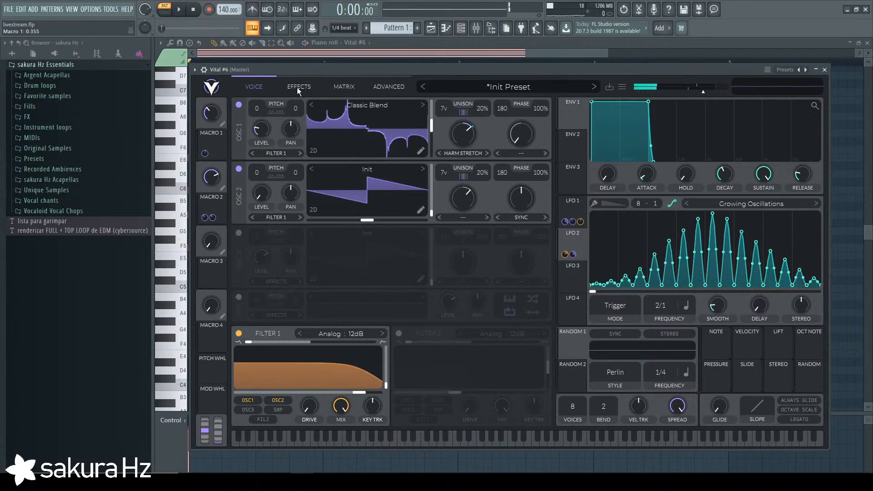
Review the effects chain, close the Vital #6 window, and open the channel's notes in the piano roll.
{"action": "left_click", "coordinate": [299, 87]}
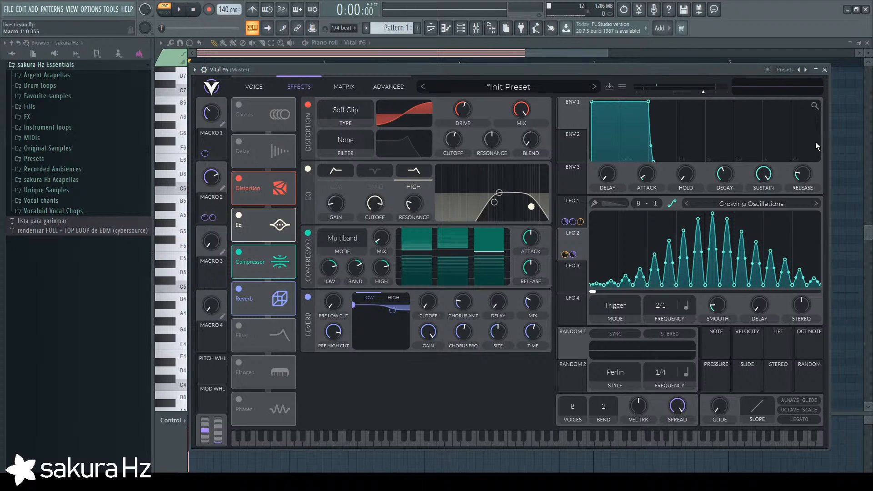
{"action": "left_click", "coordinate": [827, 69]}
{"action": "key", "text": "Escape"}
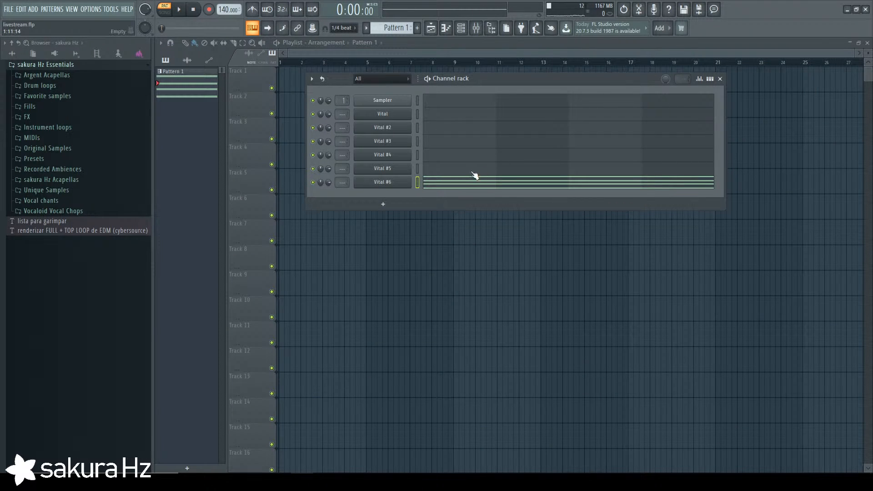
{"action": "left_click", "coordinate": [476, 180]}
{"action": "scroll", "coordinate": [480, 203], "scroll_direction": "down", "scroll_amount": 3}
Try a copy of the chord transposed down to D5 at bar 5, audition it, and delete it.
{"action": "key", "text": "ctrl+a"}
{"action": "left_click_drag", "start_coordinate": [207, 246], "coordinate": [543, 266]}
{"action": "left_click", "coordinate": [489, 63]}
{"action": "key", "text": "space"}
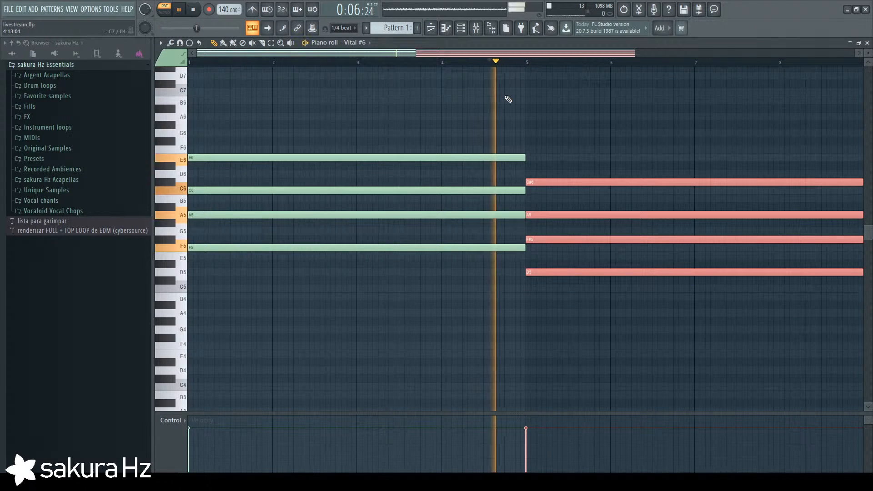
{"action": "key", "text": "space"}
{"action": "key", "text": "Delete"}
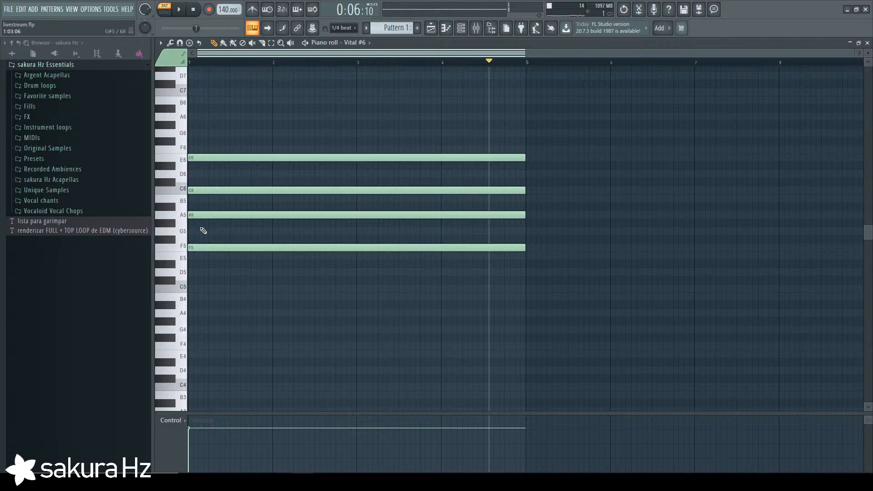
{"action": "key", "text": "space"}
{"action": "key", "text": "space"}
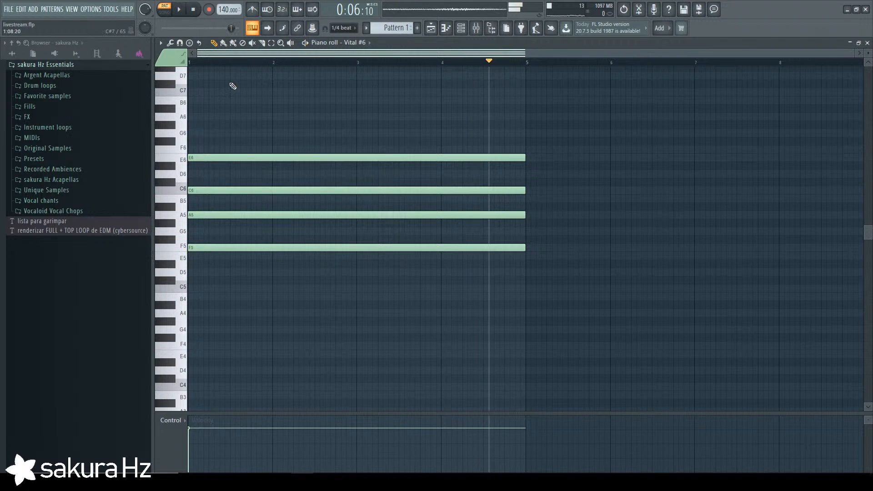
Copy the chord to bar 5 starting on D5, lower its F#5 and C#6 notes to F5 and C6, and audition it.
{"action": "key", "text": "ctrl+a"}
{"action": "left_click_drag", "start_coordinate": [211, 248], "coordinate": [545, 274]}
{"action": "key", "text": "ctrl+d"}
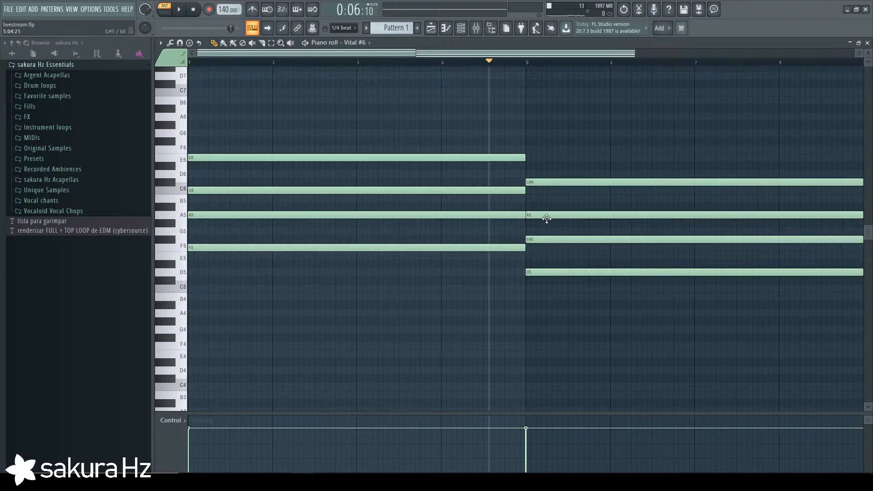
{"action": "left_click_drag", "start_coordinate": [542, 239], "coordinate": [542, 248]}
{"action": "left_click_drag", "start_coordinate": [541, 183], "coordinate": [541, 190]}
{"action": "key", "text": "space"}
{"action": "scroll", "coordinate": [545, 191], "scroll_direction": "down", "scroll_amount": 3}
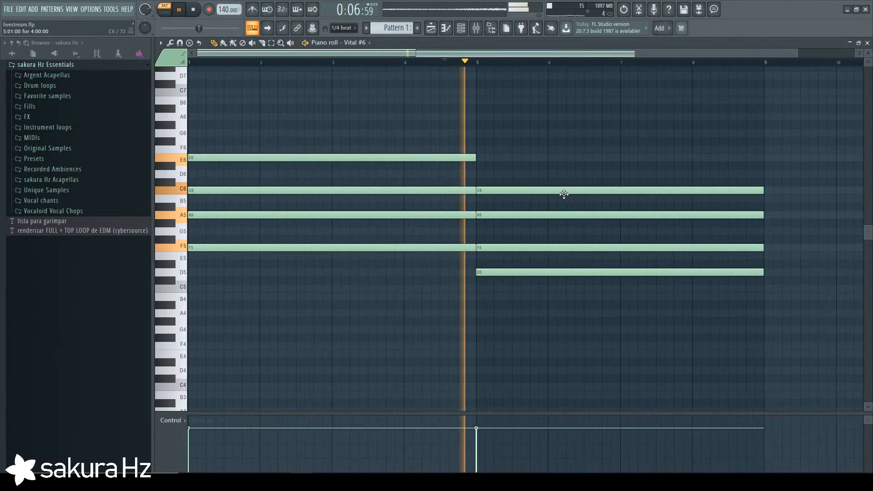
{"action": "key", "text": "space"}
{"action": "key", "text": "space"}
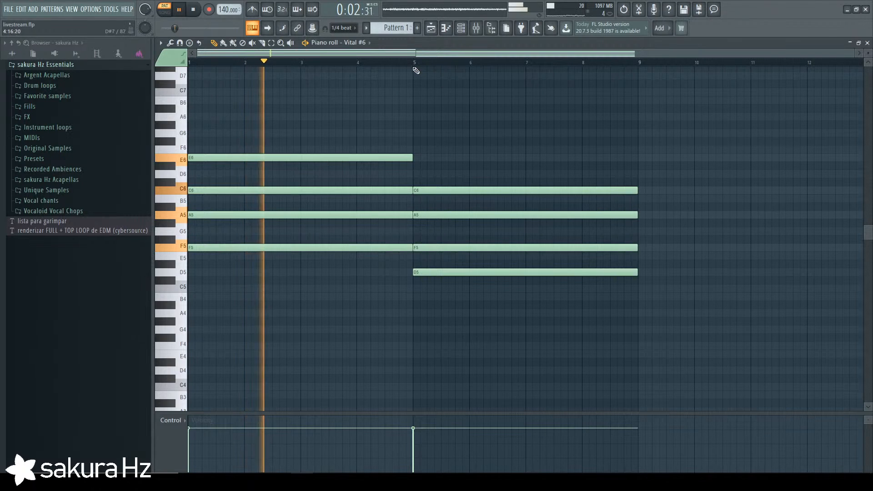
{"action": "key", "text": "space"}
Shorten all notes to two bars, move the second chord to start at bar 3, and play the progression.
{"action": "key", "text": "ctrl+a"}
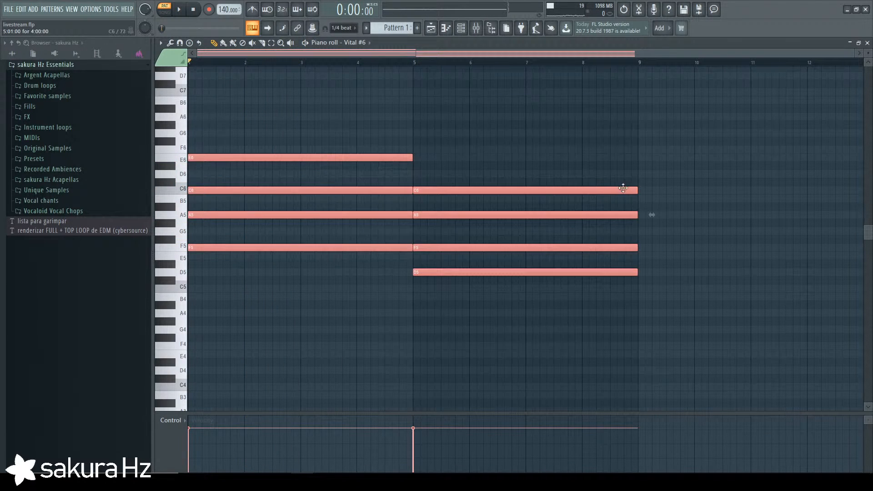
{"action": "left_click_drag", "start_coordinate": [622, 188], "coordinate": [524, 197]}
{"action": "left_click_drag", "start_coordinate": [500, 144], "coordinate": [335, 275]}
{"action": "key", "text": "space"}
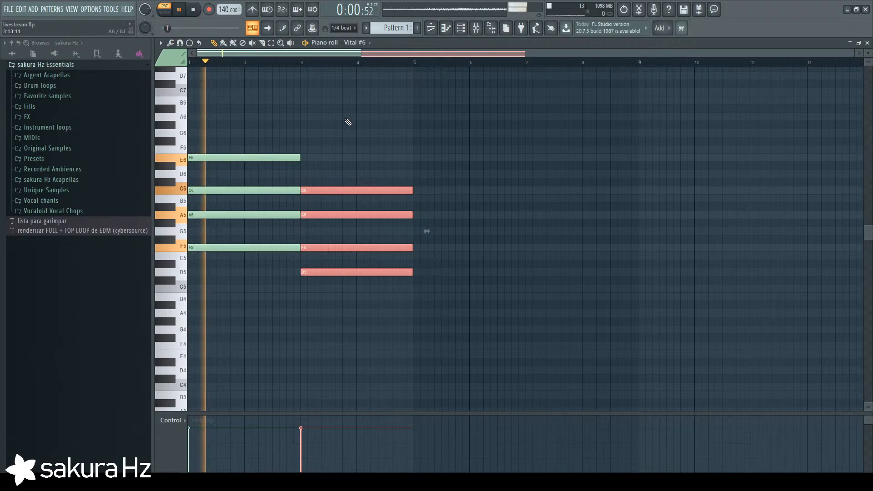
{"action": "key", "text": "ctrl+d"}
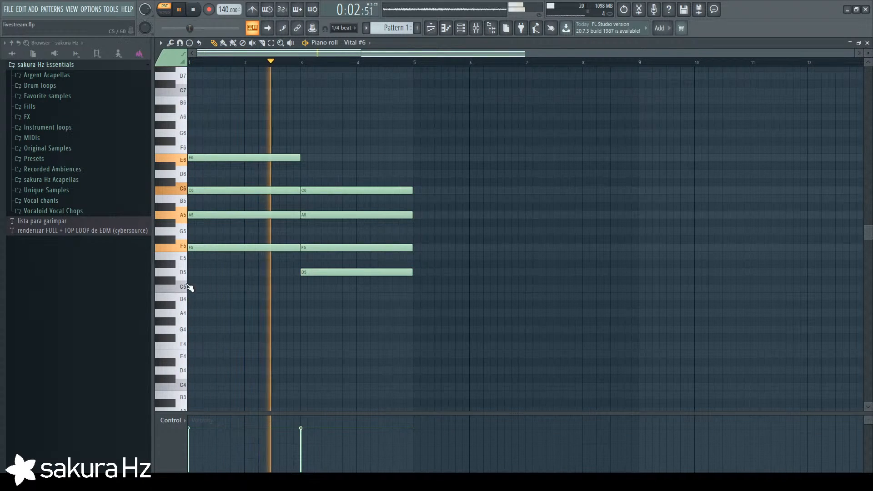
{"action": "scroll", "coordinate": [189, 287], "scroll_direction": "down", "scroll_amount": 1}
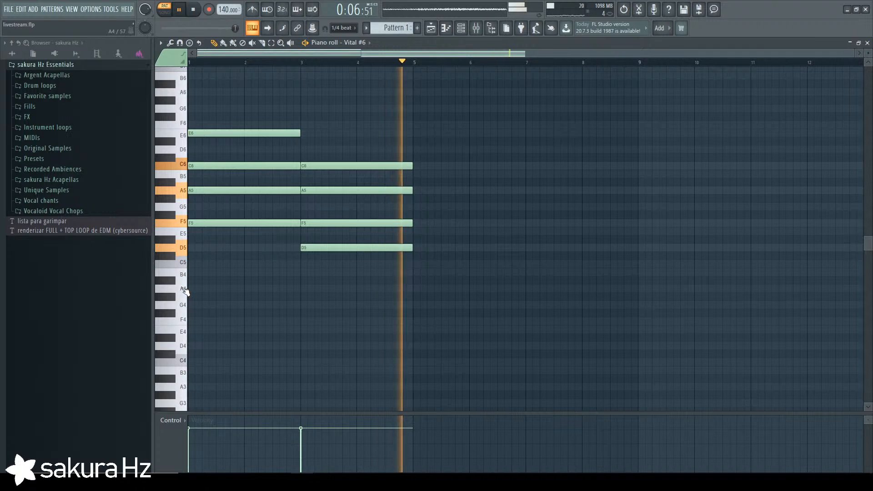
Copy the second chord to bar 5, transposed down to start on A4, and audition the new chord.
{"action": "key", "text": "space"}
{"action": "left_click", "coordinate": [185, 289]}
{"action": "left_click_drag", "start_coordinate": [338, 155], "coordinate": [443, 281]}
{"action": "left_click", "coordinate": [443, 281]}
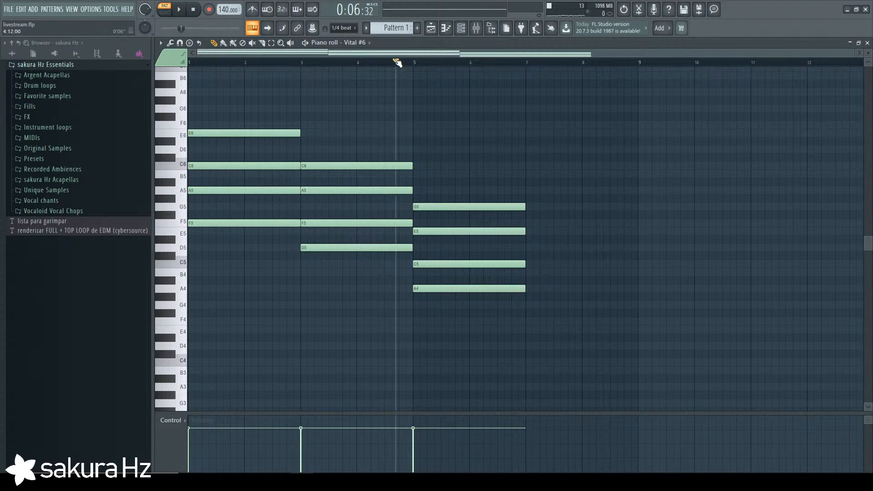
{"action": "key", "text": "space"}
{"action": "key", "text": "space"}
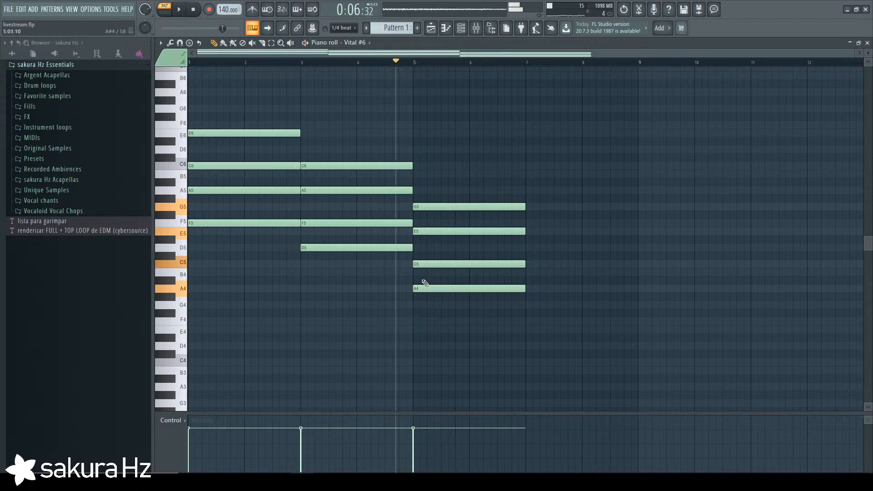
Try the third chord's C5 note an octave higher at C6, audition it from bar 3, and return it to C5.
{"action": "left_click", "coordinate": [424, 264]}
{"action": "key", "text": "ctrl+Up"}
{"action": "key", "text": "space"}
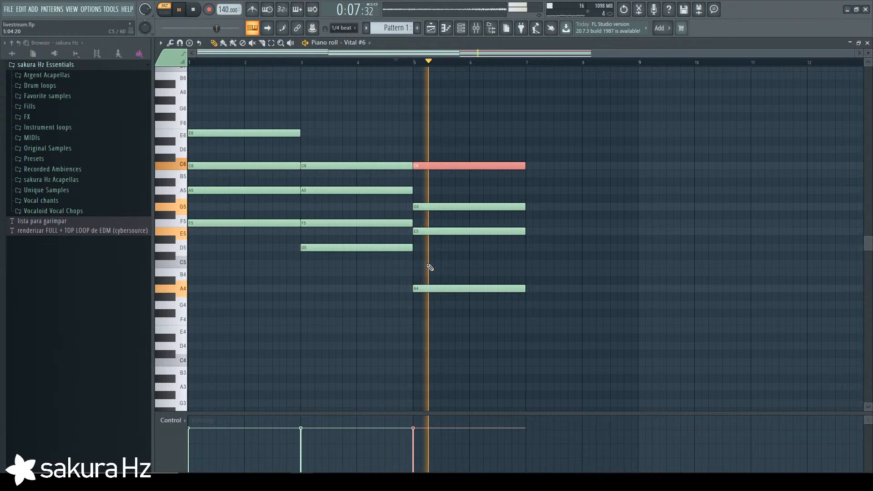
{"action": "key", "text": "space"}
{"action": "left_click", "coordinate": [303, 66]}
{"action": "key", "text": "space"}
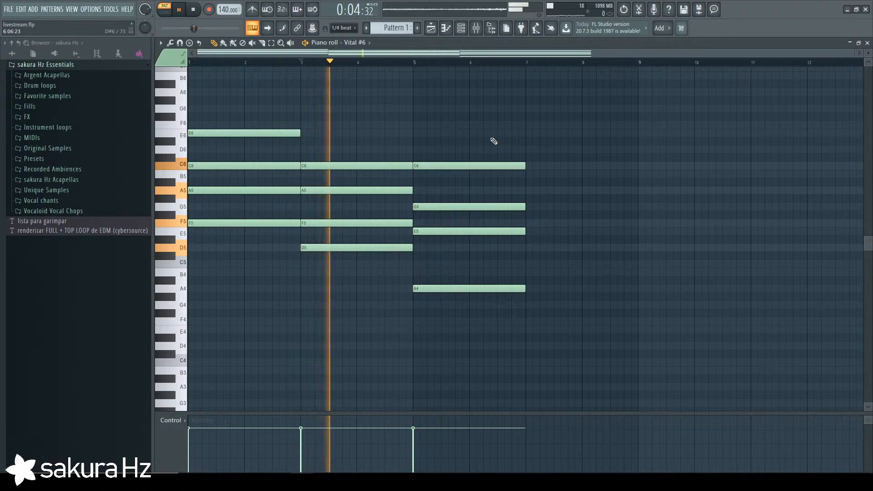
{"action": "key", "text": "ctrl+Down"}
{"action": "key", "text": "ctrl+d"}
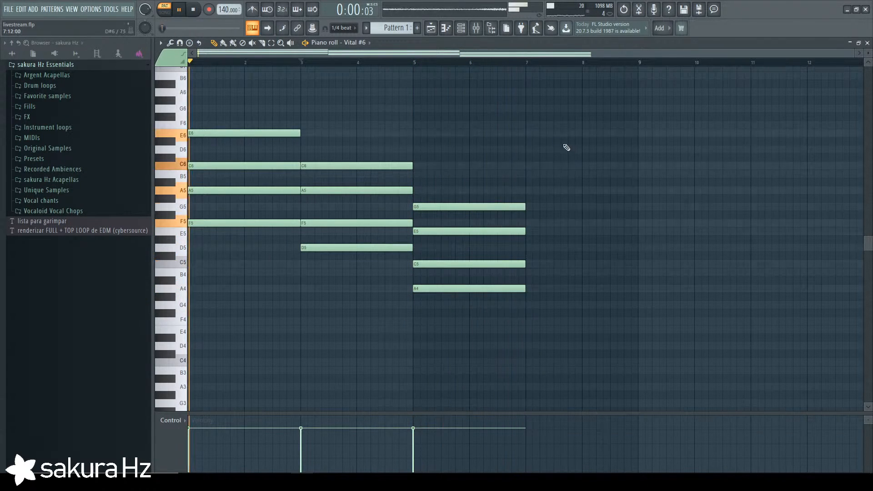
{"action": "key", "text": "space"}
Place the Pattern 1 clip at the start of Track 1 in the playlist.
{"action": "key", "text": "F7"}
{"action": "key", "text": "F6"}
{"action": "left_click", "coordinate": [291, 78]}
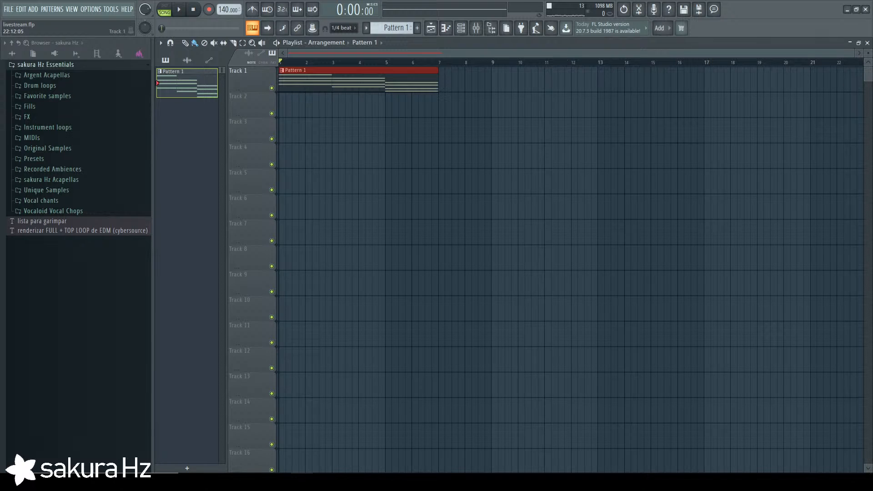
{"action": "scroll", "coordinate": [318, 133], "scroll_direction": "up", "scroll_amount": 2}
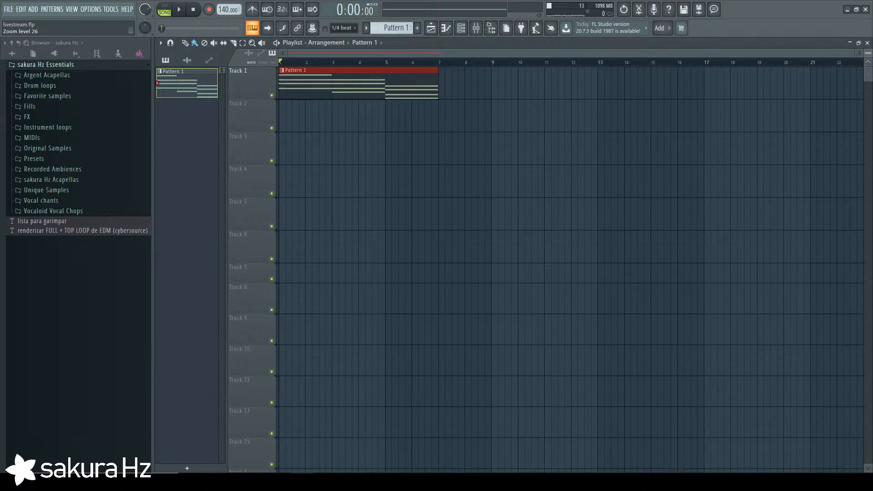
{"action": "left_click", "coordinate": [462, 31]}
{"action": "left_click", "coordinate": [721, 78]}
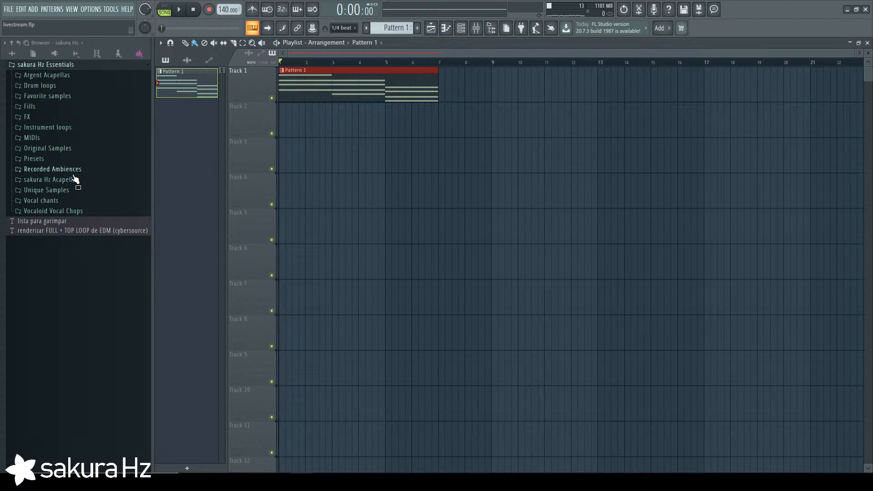
Open the Drums folder under Favorite samples and audition its snare and kick samples.
{"action": "left_click", "coordinate": [78, 96]}
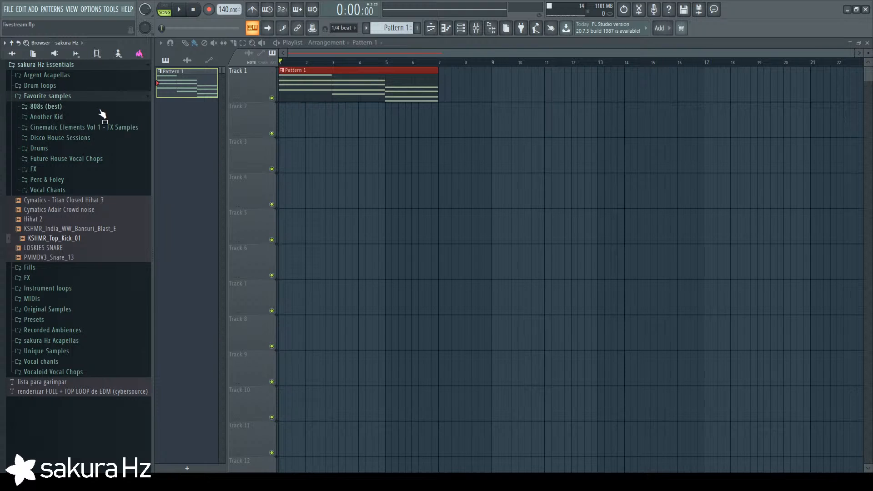
{"action": "left_click", "coordinate": [41, 148]}
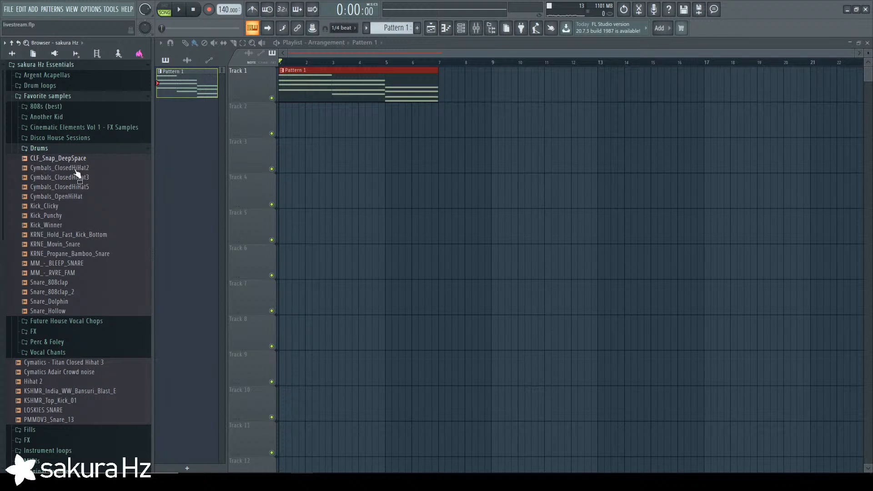
{"action": "left_click", "coordinate": [96, 257]}
{"action": "left_click", "coordinate": [86, 282]}
{"action": "left_click", "coordinate": [86, 293]}
{"action": "left_click", "coordinate": [77, 302]}
{"action": "left_click", "coordinate": [70, 266]}
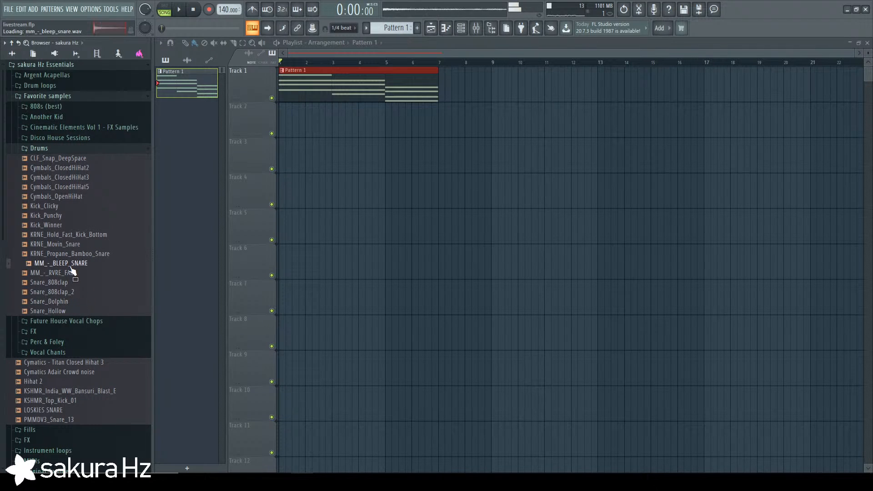
{"action": "left_click", "coordinate": [87, 254]}
{"action": "left_click", "coordinate": [68, 234]}
{"action": "left_click", "coordinate": [65, 226]}
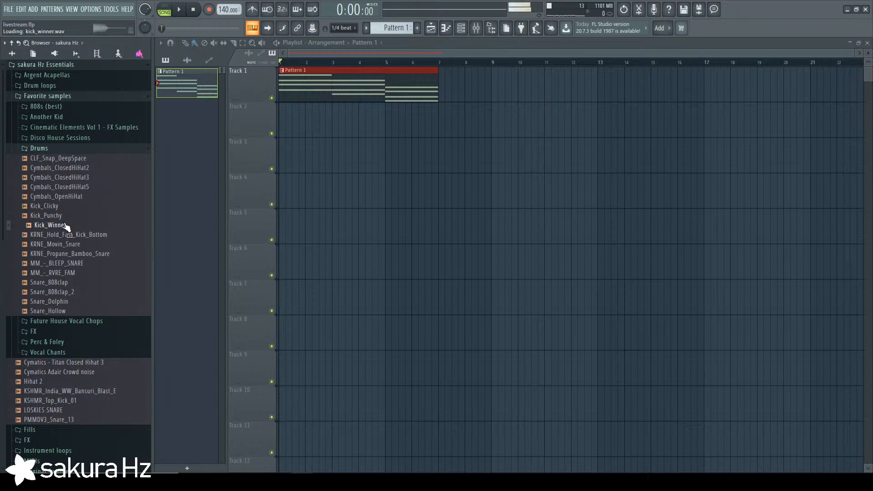
{"action": "left_click", "coordinate": [57, 216]}
{"action": "left_click", "coordinate": [54, 207]}
Place the Kick_Winner sample at the start of Track 2.
{"action": "left_click_drag", "start_coordinate": [53, 227], "coordinate": [289, 118]}
{"action": "scroll", "coordinate": [313, 118], "scroll_direction": "up", "scroll_amount": 3}
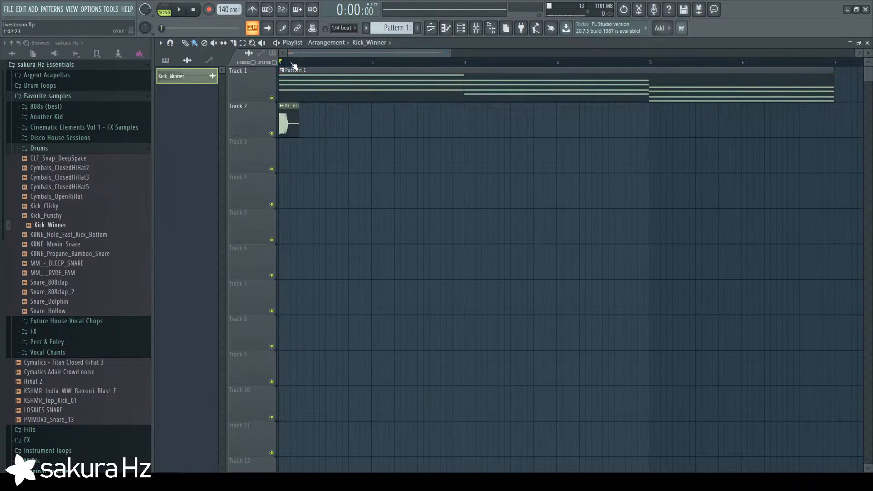
{"action": "key", "text": "space"}
Audition more drum samples and place MM_-_BLEEP_SNARE on Track 3 at beat 3 of bar 1.
{"action": "left_click", "coordinate": [80, 264]}
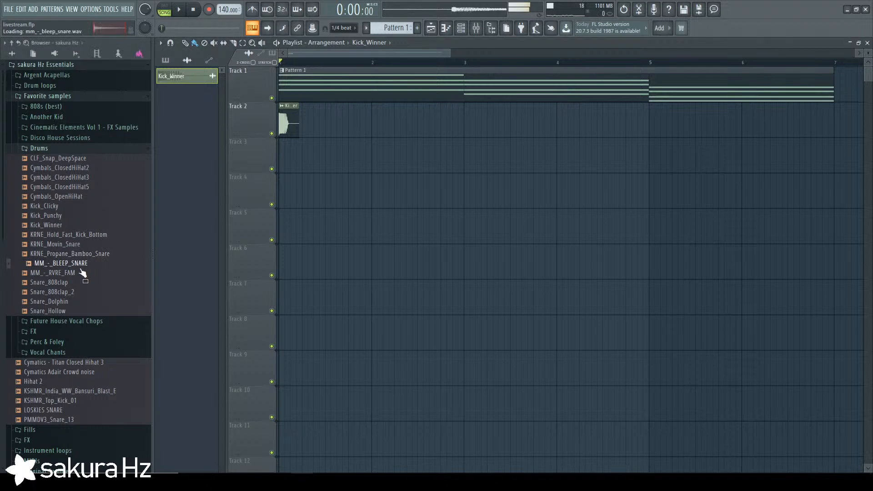
{"action": "left_click", "coordinate": [85, 272]}
{"action": "left_click", "coordinate": [77, 235]}
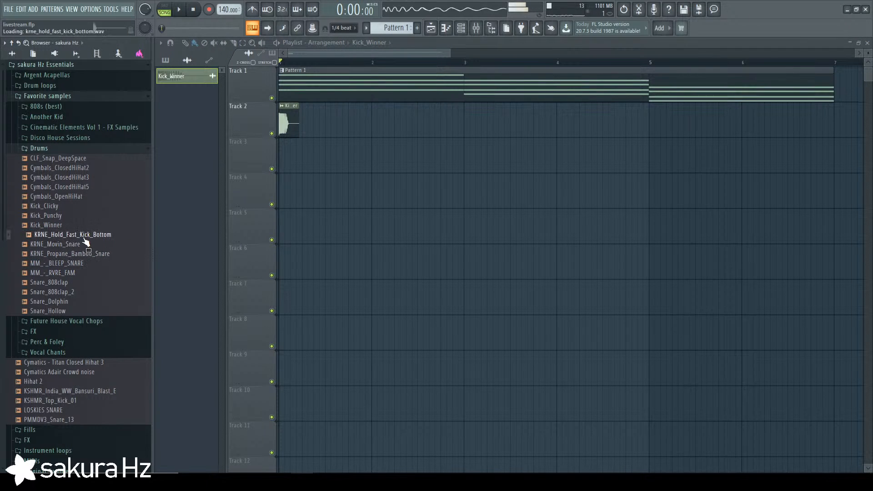
{"action": "left_click", "coordinate": [85, 255]}
{"action": "left_click", "coordinate": [83, 263]}
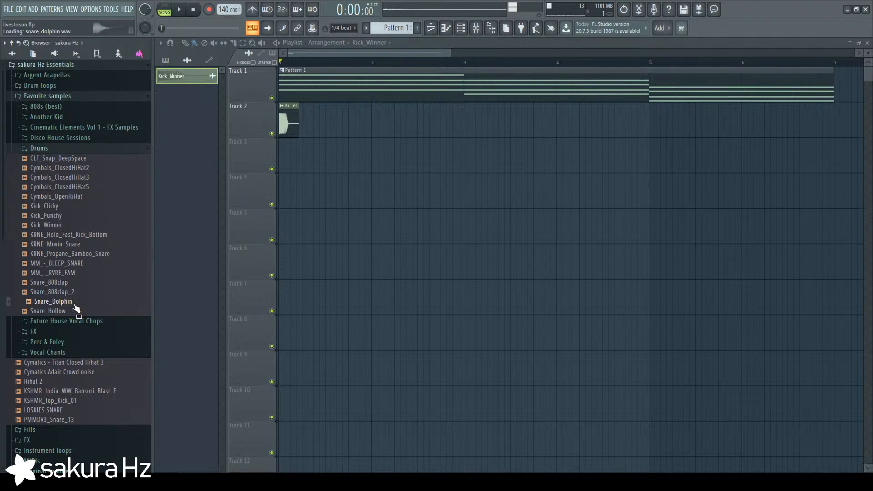
{"action": "left_click_drag", "start_coordinate": [64, 266], "coordinate": [328, 155]}
Route the Vital #6, Kick_Winner and MM_-_BLEEP_SNARE channels to mixer tracks 2 to 4.
{"action": "left_click", "coordinate": [462, 29]}
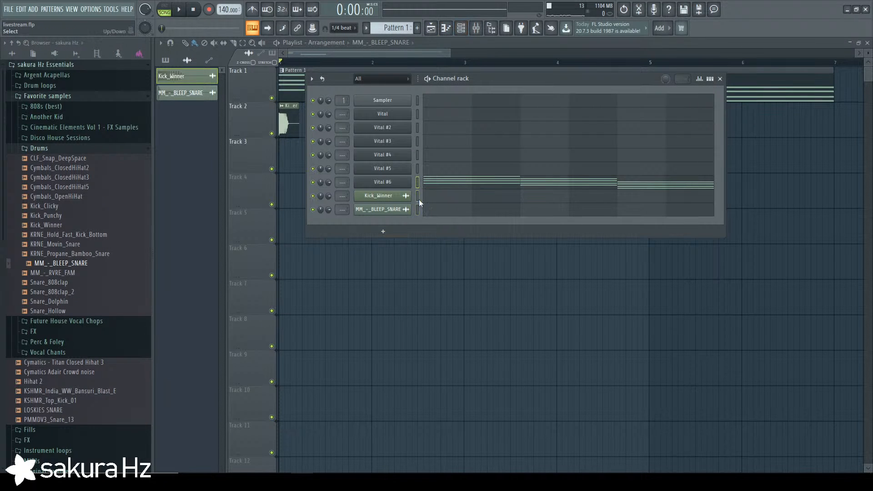
{"action": "key", "text": "ctrl+l"}
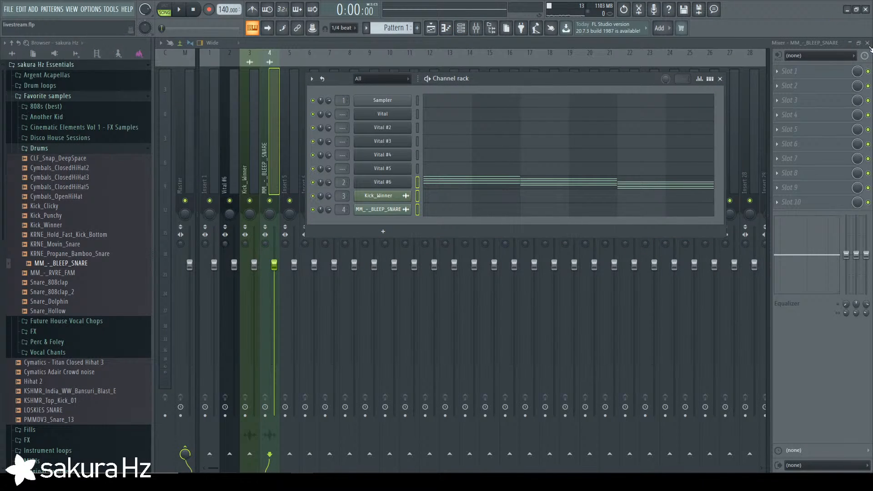
{"action": "key", "text": "F9"}
{"action": "left_click", "coordinate": [720, 78]}
Play the arrangement and place a second kick clip on Track 2 at beat 2 of bar 2.
{"action": "key", "text": "space"}
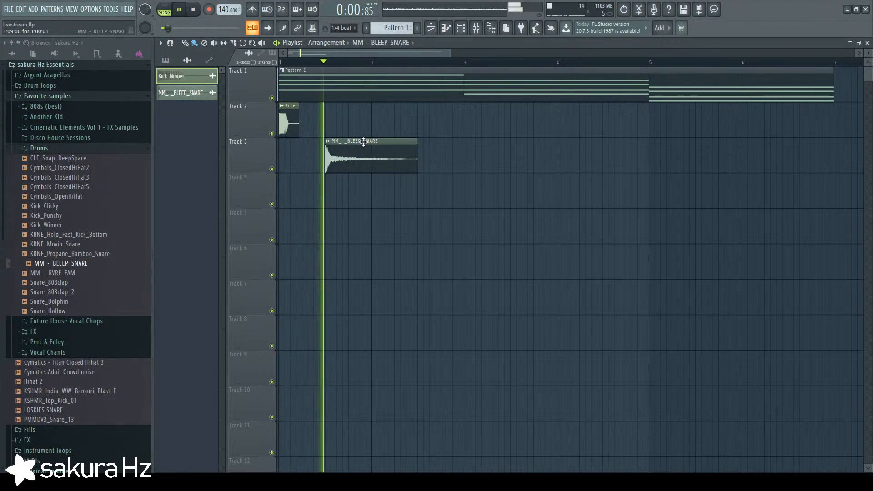
{"action": "key", "text": "space"}
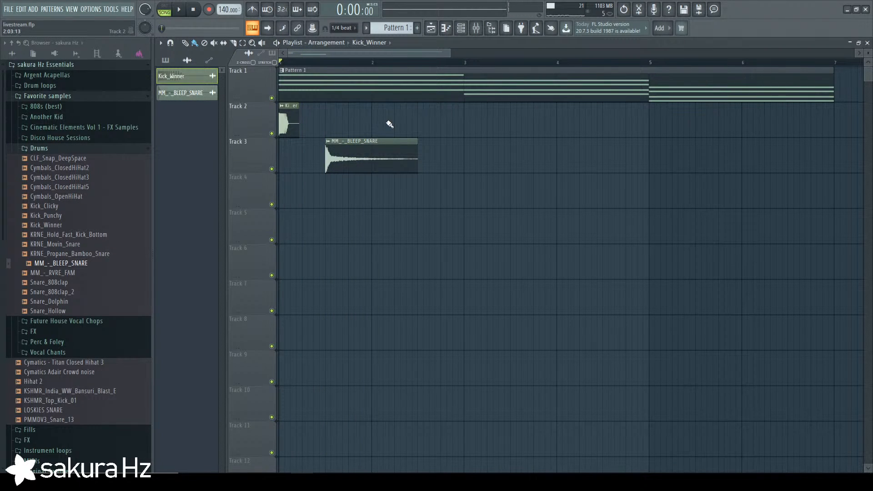
{"action": "key", "text": "space"}
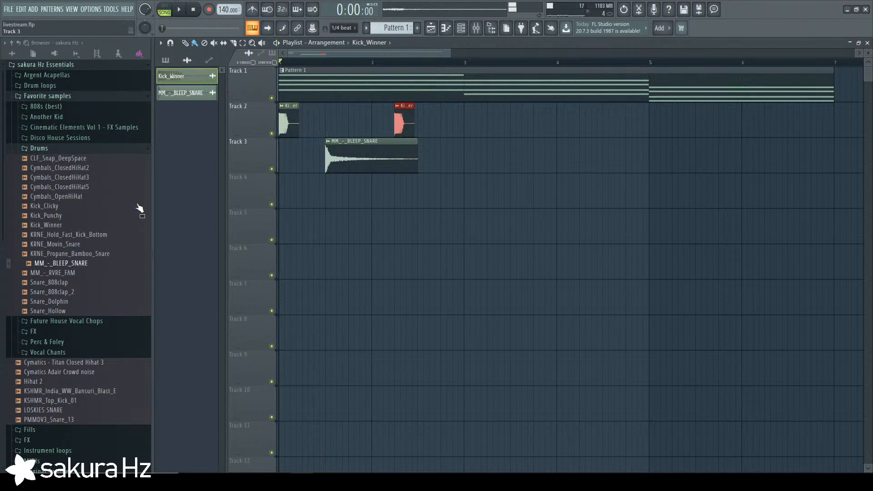
Audition other drum samples, replace the Kick_Winner sample with Kick_Clicky, and play the arrangement.
{"action": "key", "text": "Up"}
{"action": "key", "text": "Up"}
{"action": "key", "text": "Up"}
{"action": "key", "text": "Up"}
{"action": "key", "text": "Up"}
{"action": "key", "text": "Up"}
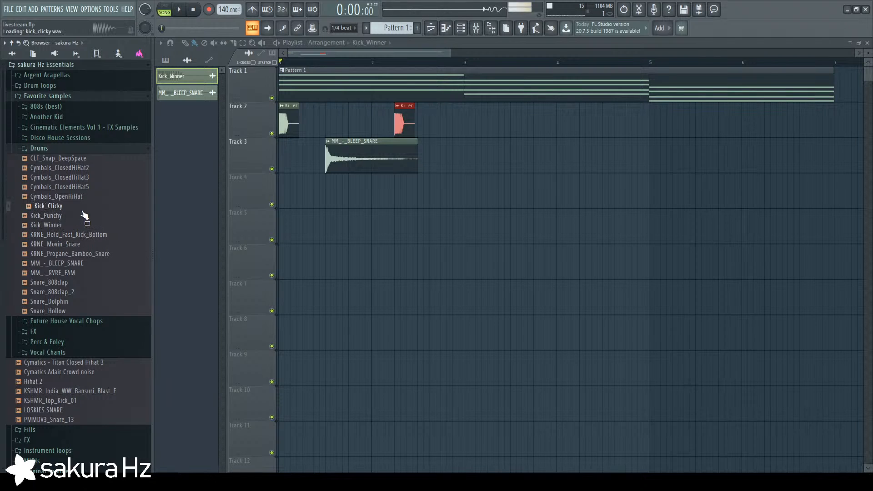
{"action": "left_click_drag", "start_coordinate": [255, 155], "coordinate": [401, 124]}
{"action": "key", "text": "space"}
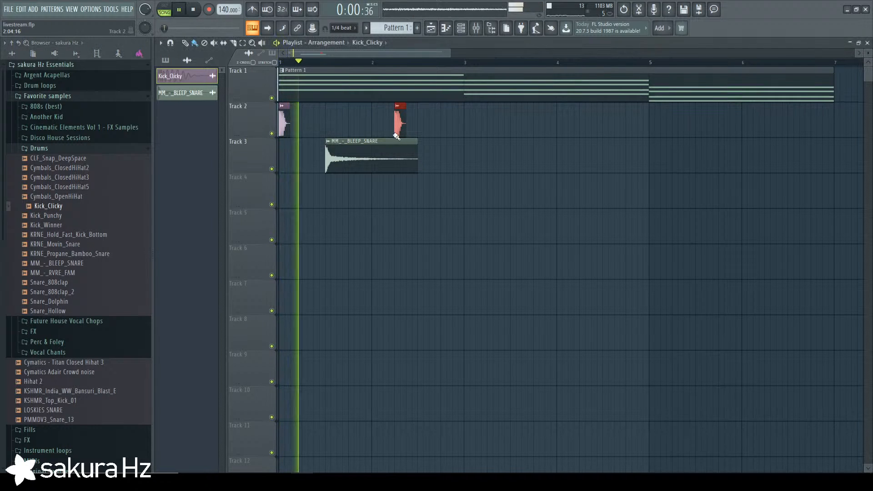
{"action": "key", "text": "space"}
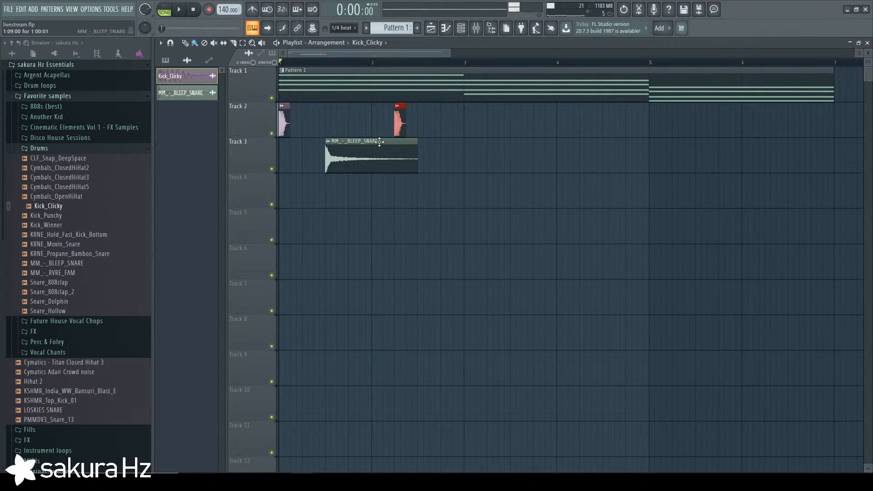
Add another Kick_Clicky clip half a beat before the bar 2 kick on Track 2 and play from bar 2.
{"action": "scroll", "coordinate": [387, 125], "scroll_direction": "up", "scroll_amount": 3}
{"action": "left_click", "coordinate": [354, 63]}
{"action": "key", "text": "space"}
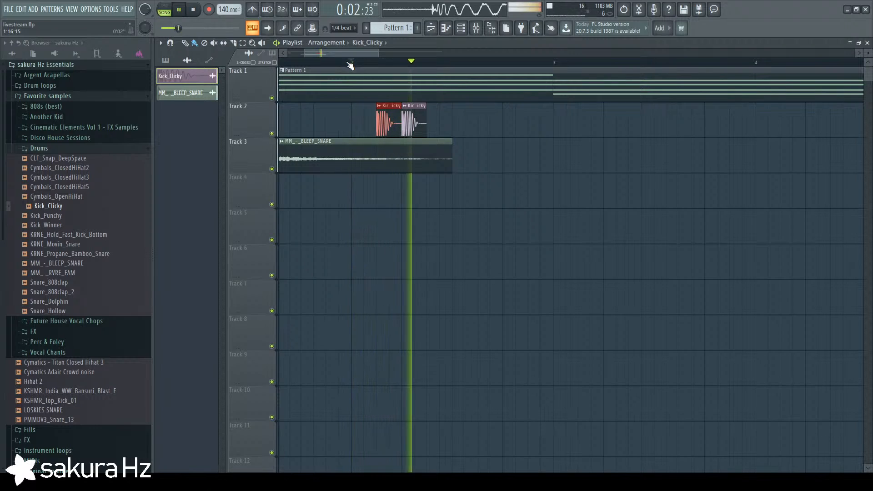
{"action": "key", "text": "space"}
Place a second MM_-_BLEEP_SNARE clip on Track 3 at beat 3 of bar 2.
{"action": "left_click", "coordinate": [427, 140]}
{"action": "scroll", "coordinate": [447, 178], "scroll_direction": "down", "scroll_amount": 3}
{"action": "left_click_drag", "start_coordinate": [465, 165], "coordinate": [444, 162]}
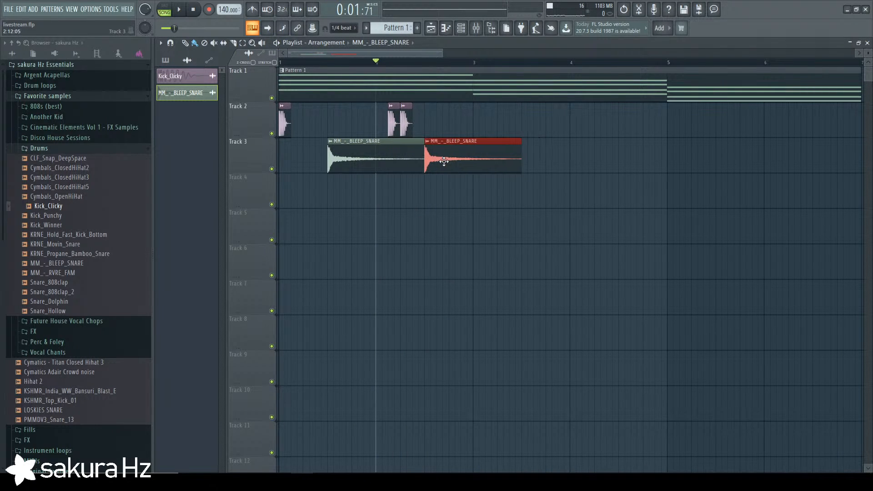
{"action": "scroll", "coordinate": [563, 188], "scroll_direction": "down", "scroll_amount": 1}
Lower the kick's mixer volume and set the snare's to about -3.7 dB while the arrangement plays.
{"action": "left_click", "coordinate": [476, 28]}
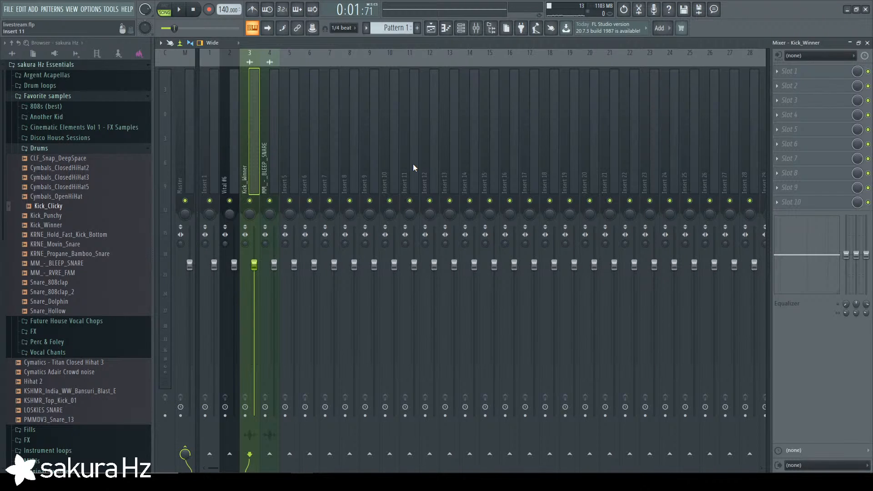
{"action": "key", "text": "space"}
{"action": "left_click_drag", "start_coordinate": [254, 264], "coordinate": [254, 294]}
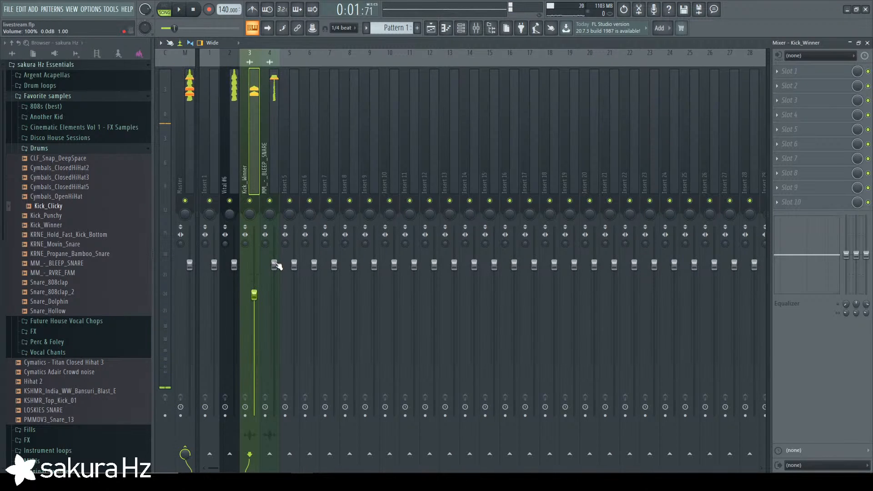
{"action": "left_click_drag", "start_coordinate": [274, 264], "coordinate": [278, 287]}
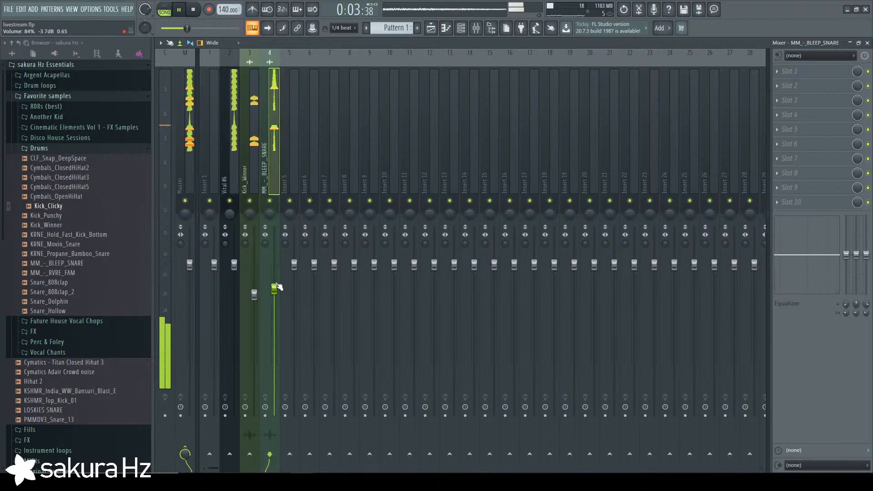
{"action": "key", "text": "space"}
Route the Kick_Winner mixer track to the Vital #6 track and load Fruity Limiter in Vital #6's first effect slot.
{"action": "left_click", "coordinate": [249, 165]}
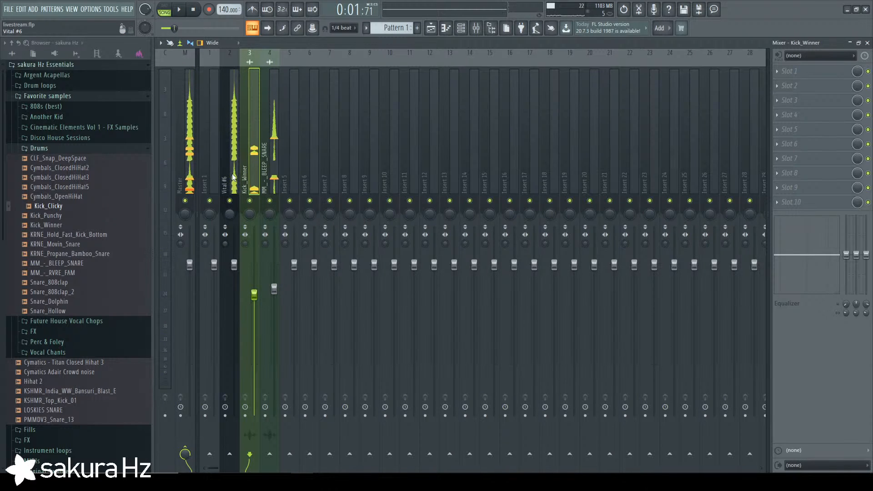
{"action": "left_click", "coordinate": [230, 452]}
{"action": "left_click", "coordinate": [231, 168]}
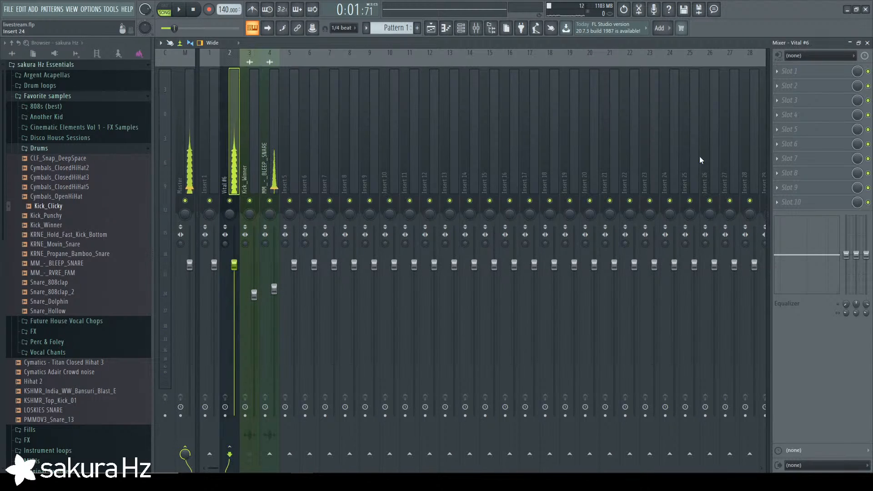
{"action": "left_click", "coordinate": [790, 73]}
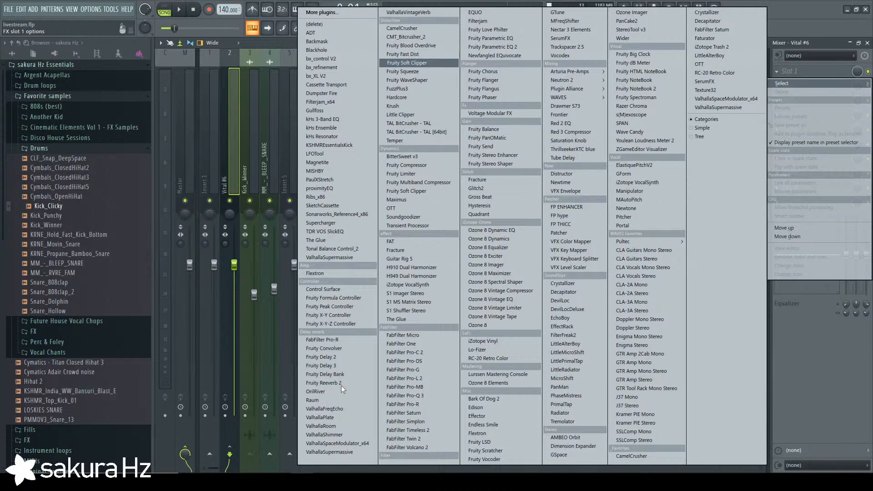
{"action": "left_click", "coordinate": [432, 175]}
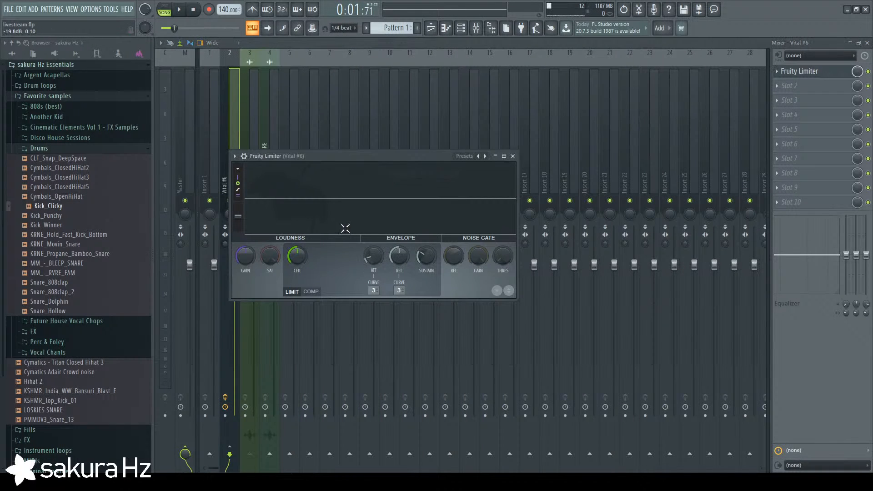
Switch Fruity Limiter to compressor mode with sidechain input 1, a lowered threshold and a ratio of about 1.4:1.
{"action": "left_click", "coordinate": [312, 292]}
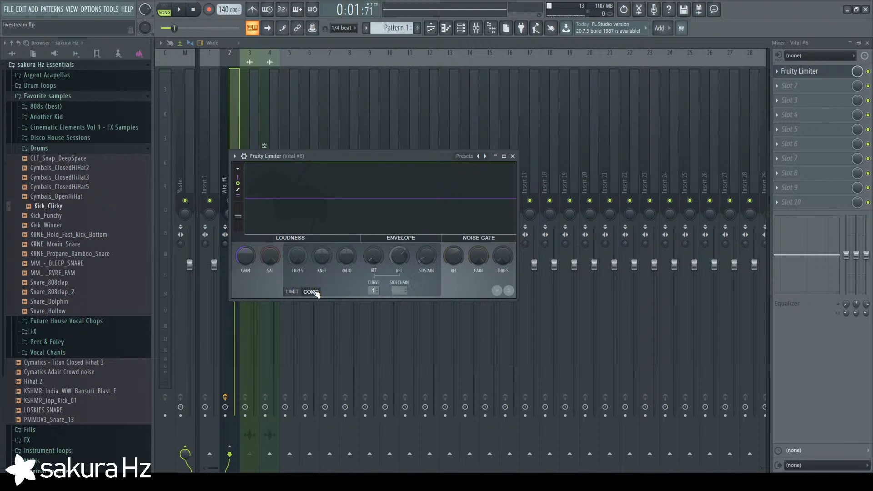
{"action": "left_click_drag", "start_coordinate": [351, 264], "coordinate": [352, 258]}
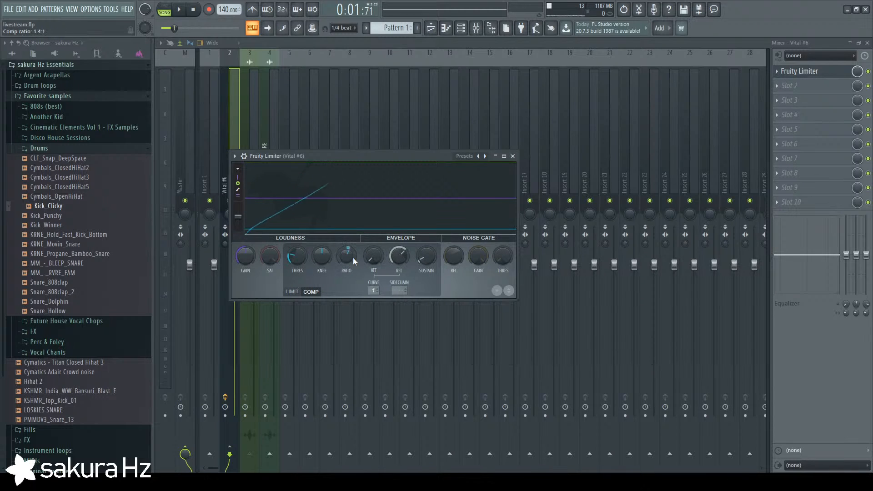
{"action": "key", "text": "space"}
{"action": "key", "text": "space"}
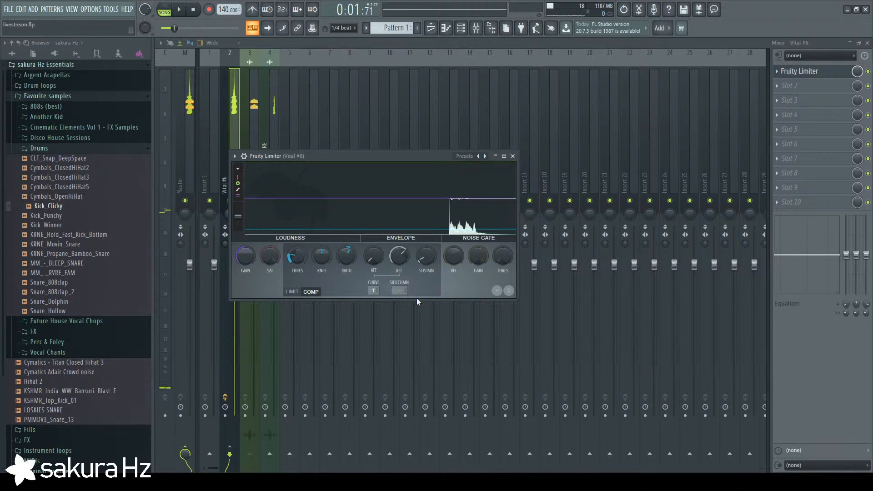
{"action": "key", "text": "space"}
{"action": "key", "text": "space"}
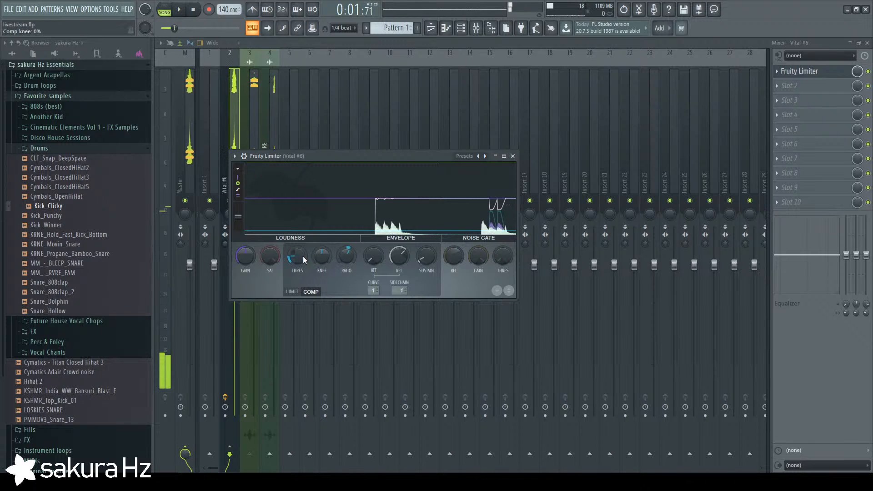
Replay the arrangement from the start and examine how the kick ducks the Vital #6 signal in the limiter display.
{"action": "left_click_drag", "start_coordinate": [176, 29], "coordinate": [160, 29]}
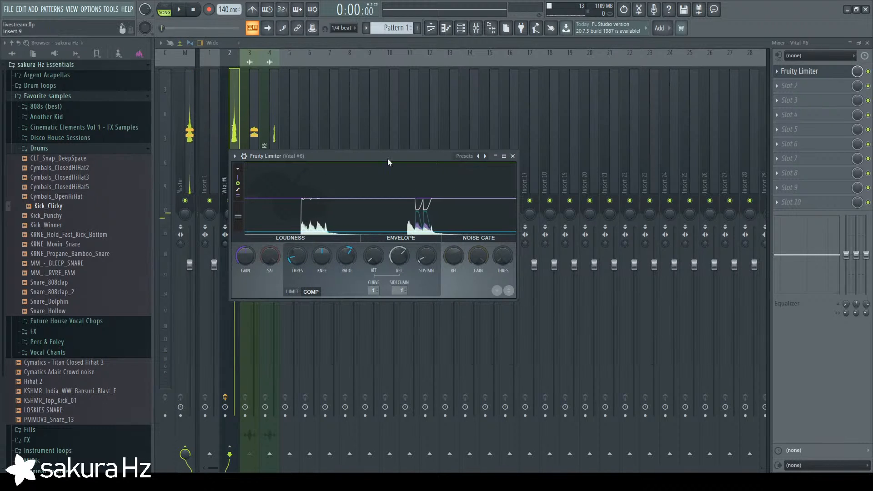
{"action": "key", "text": "space"}
{"action": "key", "text": "space"}
{"action": "left_click_drag", "start_coordinate": [422, 159], "coordinate": [476, 152]}
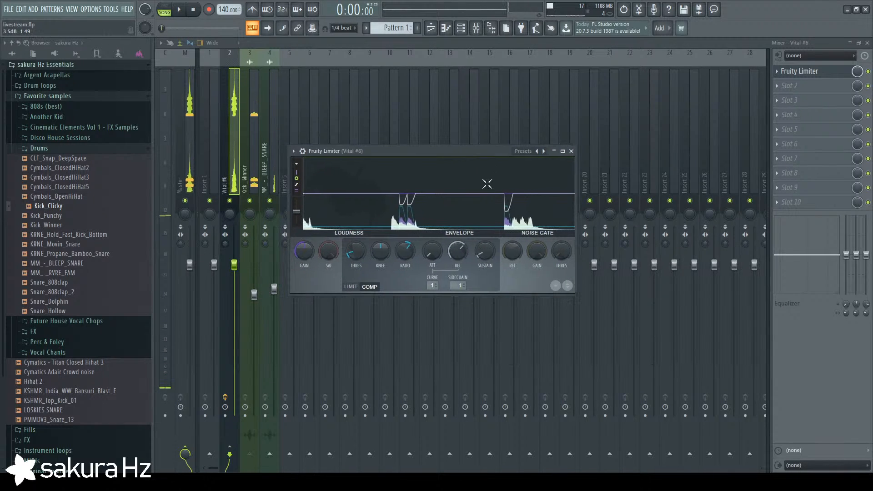
Raise the compression ratio to at least 2.2:1 and lower the threshold in Vital #6's Fruity Limiter, auditioning the ducking.
{"action": "left_click", "coordinate": [253, 180]}
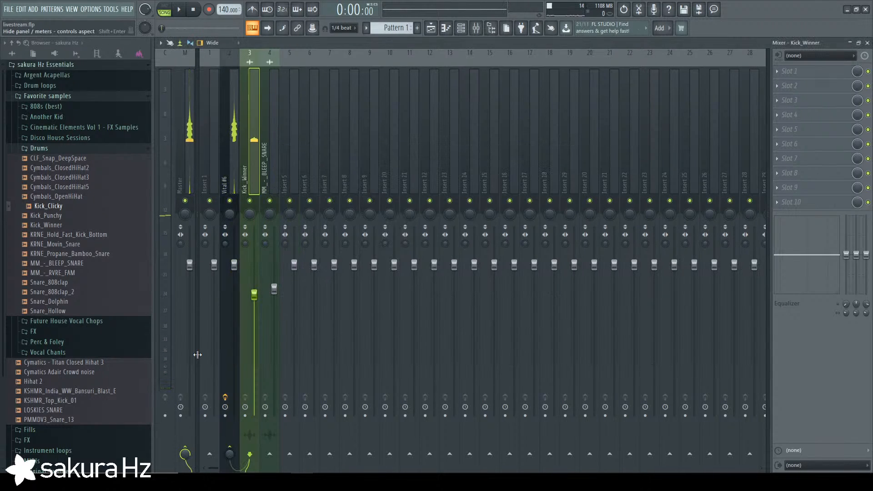
{"action": "left_click", "coordinate": [232, 160]}
{"action": "left_click", "coordinate": [799, 71]}
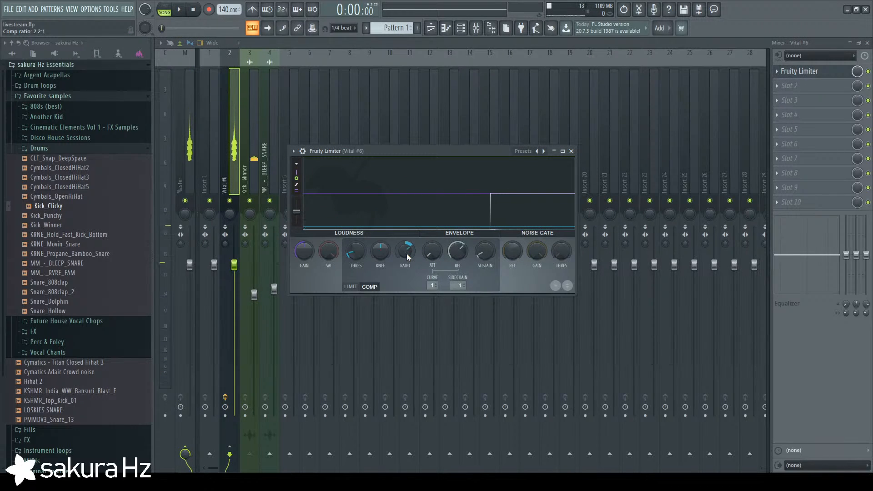
{"action": "key", "text": "space"}
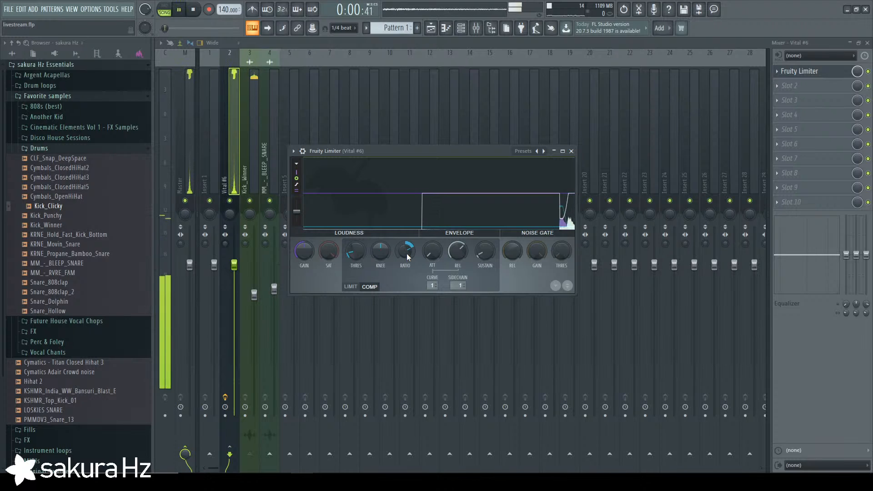
{"action": "key", "text": "space"}
{"action": "left_click_drag", "start_coordinate": [355, 253], "coordinate": [356, 256]}
{"action": "key", "text": "space"}
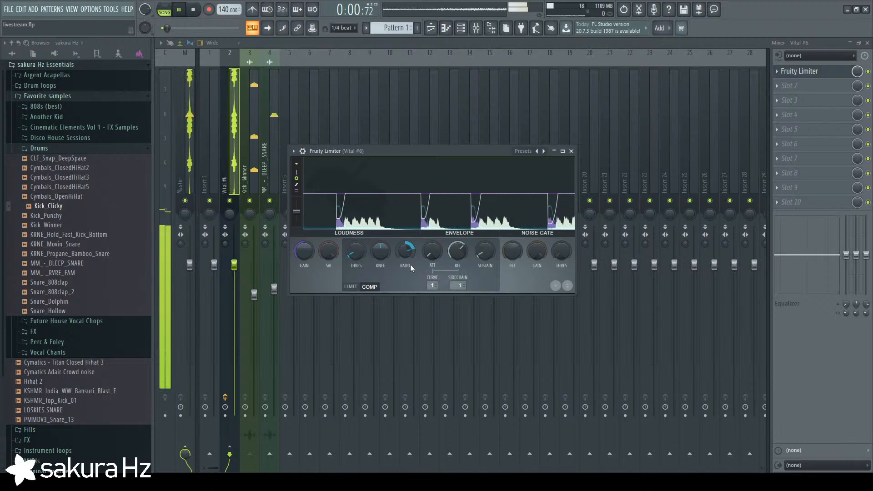
{"action": "key", "text": "space"}
{"action": "left_click", "coordinate": [571, 151]}
Duplicate the kick and snare clips of bars 1 and 2 so the copies start at bar 3 in the playlist.
{"action": "left_click", "coordinate": [251, 186]}
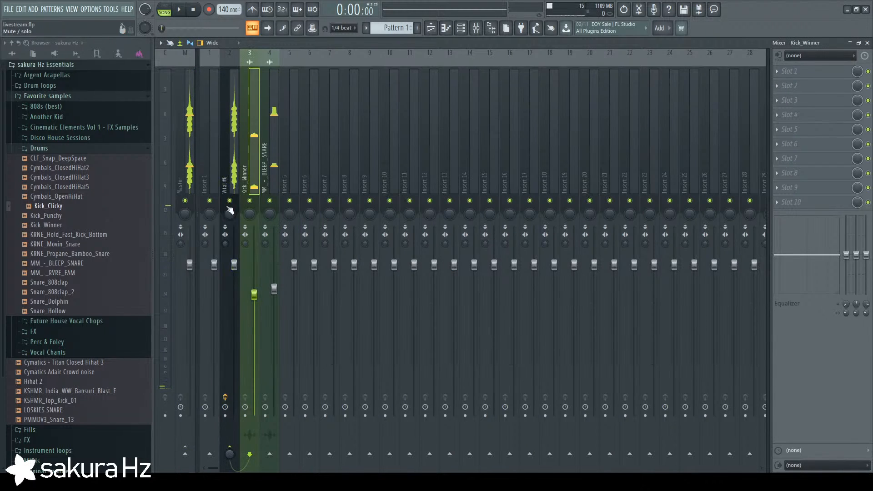
{"action": "key", "text": "space"}
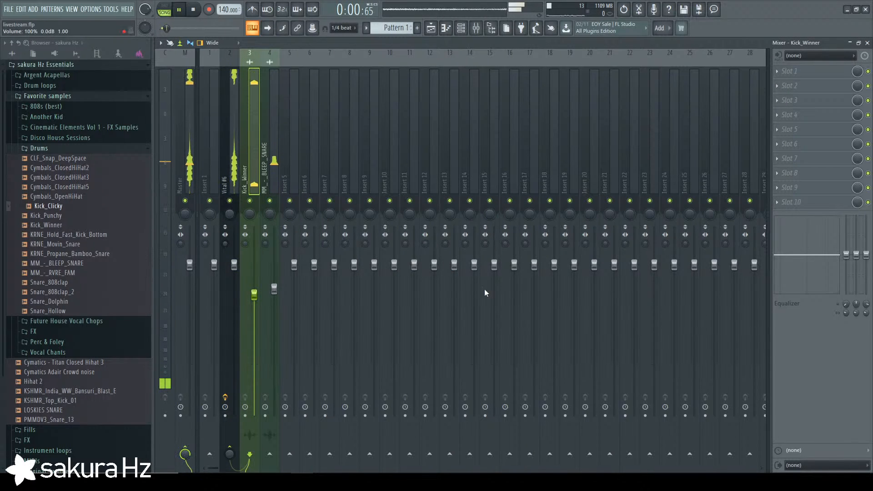
{"action": "key", "text": "F5"}
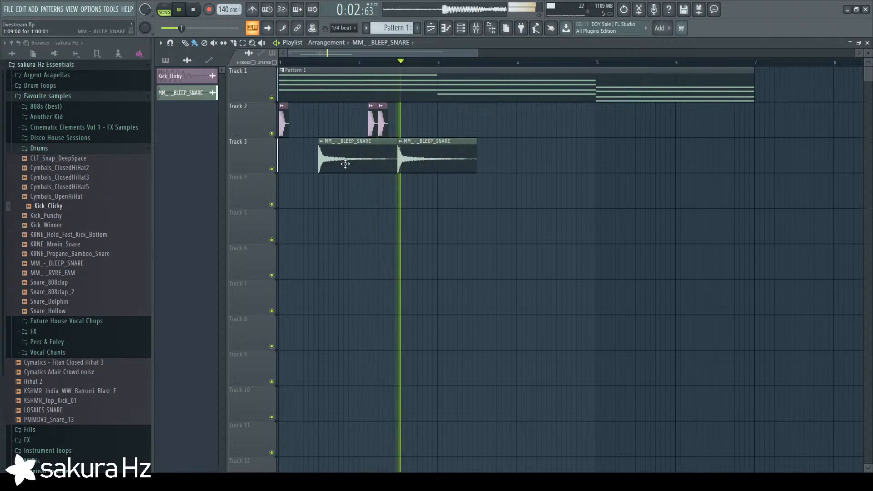
{"action": "left_click_drag", "start_coordinate": [513, 119], "coordinate": [392, 155]}
{"action": "key", "text": "space"}
{"action": "left_click_drag", "start_coordinate": [560, 157], "coordinate": [440, 124]}
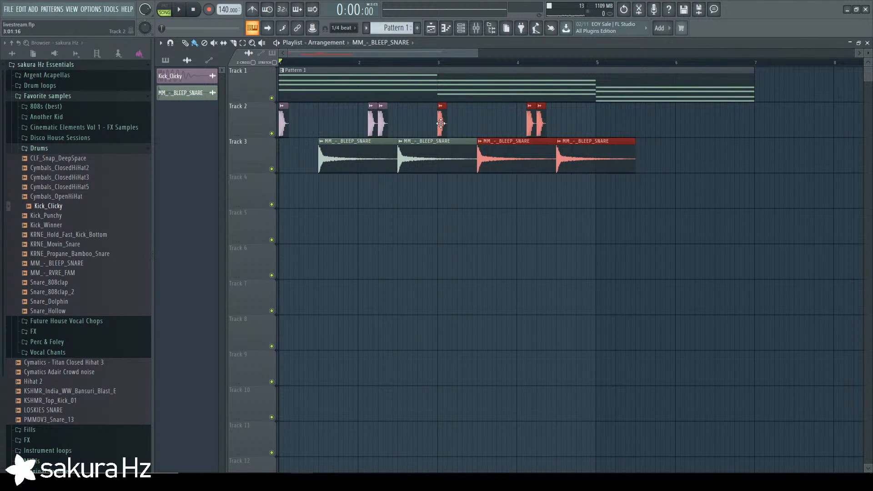
{"action": "left_click", "coordinate": [405, 231], "text": "ctrl"}
Play the arrangement, then lower the MM_-_BLEEP_SNARE mixer volume slightly and raise the Kick_Winner volume.
{"action": "key", "text": "space"}
{"action": "left_click", "coordinate": [476, 28]}
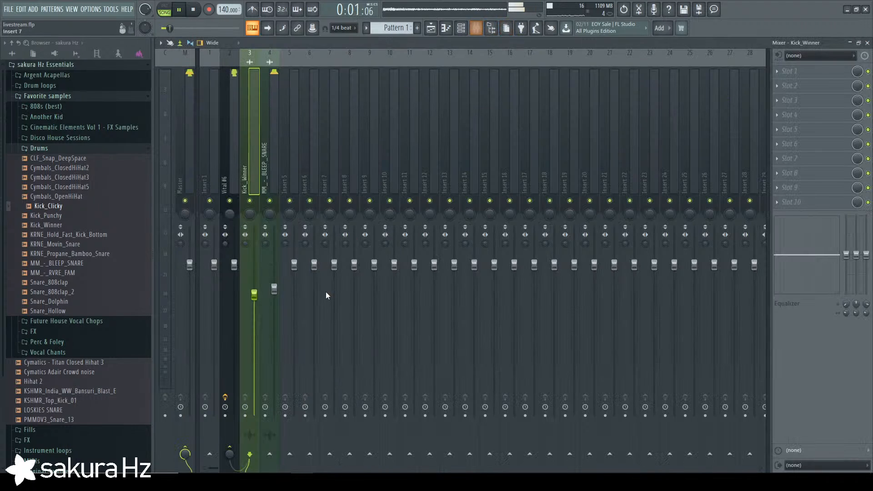
{"action": "key", "text": "space"}
{"action": "left_click_drag", "start_coordinate": [274, 289], "coordinate": [253, 263]}
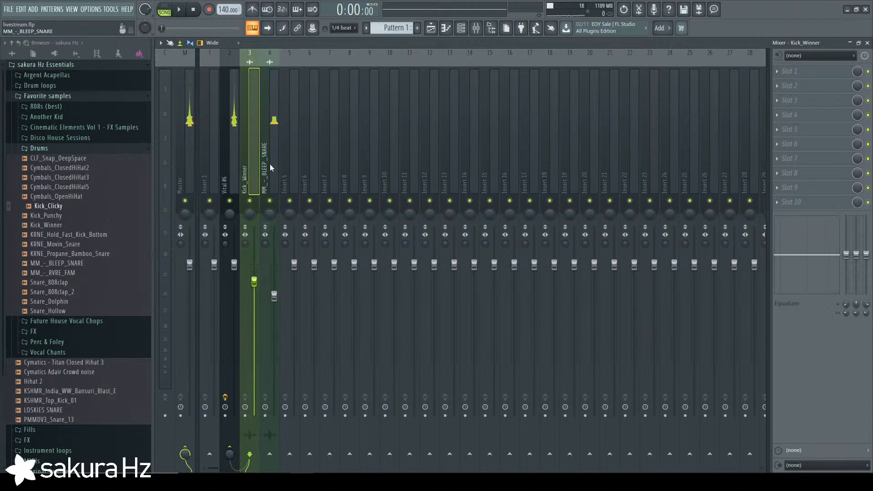
Solo the MM_-_BLEEP_SNARE mixer track and load Fruity parametric EQ 2 in its first effect slot.
{"action": "left_click", "coordinate": [275, 196]}
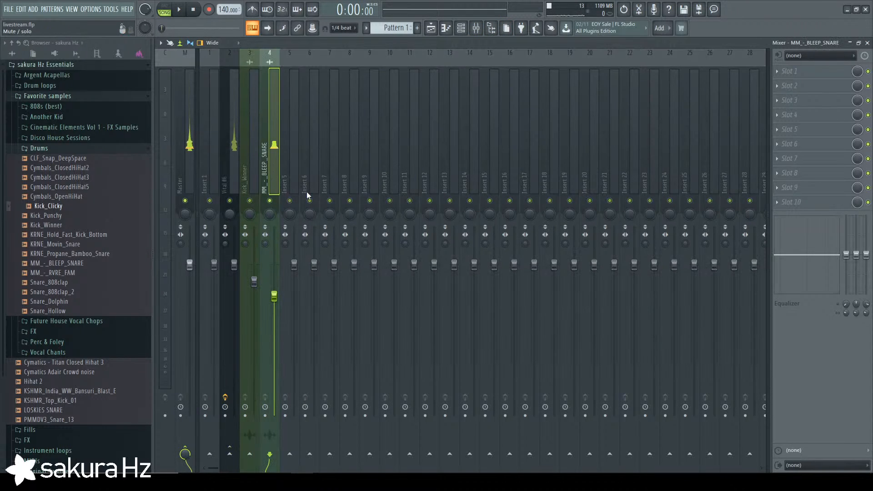
{"action": "left_click", "coordinate": [791, 71]}
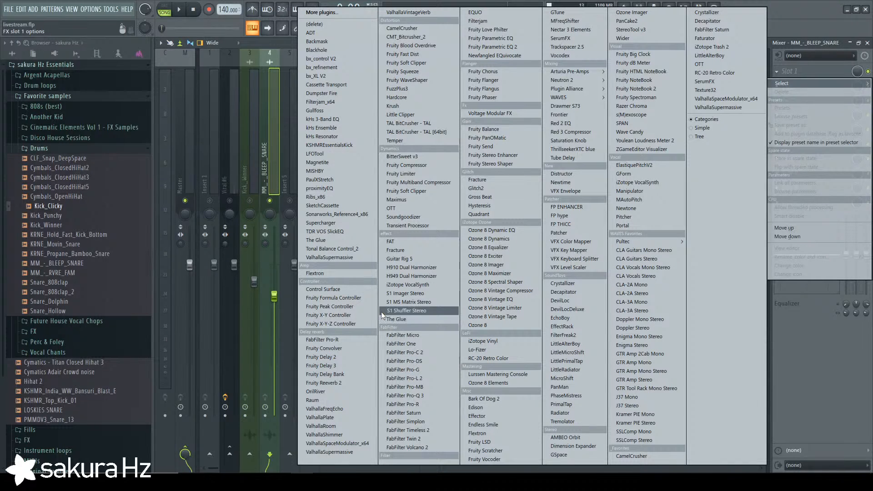
{"action": "left_click", "coordinate": [527, 49]}
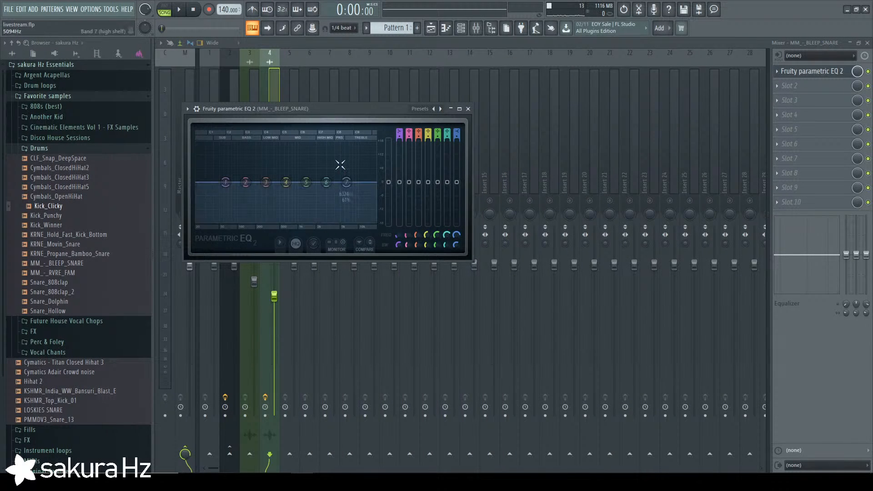
{"action": "left_click_drag", "start_coordinate": [359, 109], "coordinate": [553, 114]}
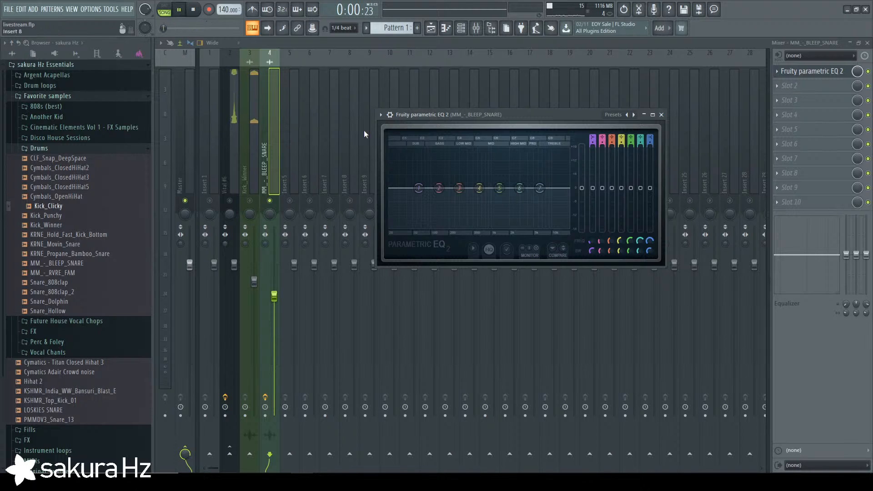
Cut the snare EQ's band 4 by about 4.7 dB at 677 Hz with 59% width, lower band 7, and unsolo the snare.
{"action": "left_click_drag", "start_coordinate": [481, 189], "coordinate": [484, 203]}
{"action": "key", "text": "space"}
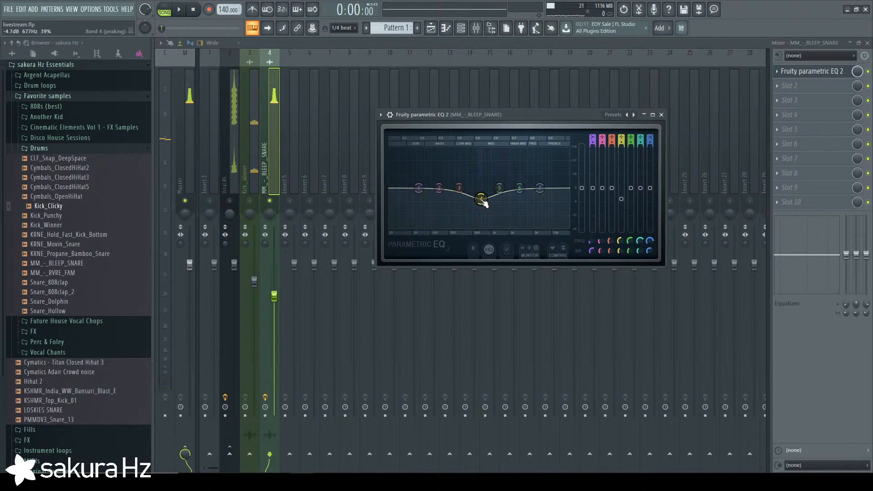
{"action": "scroll", "coordinate": [485, 203], "scroll_direction": "up", "scroll_amount": 4}
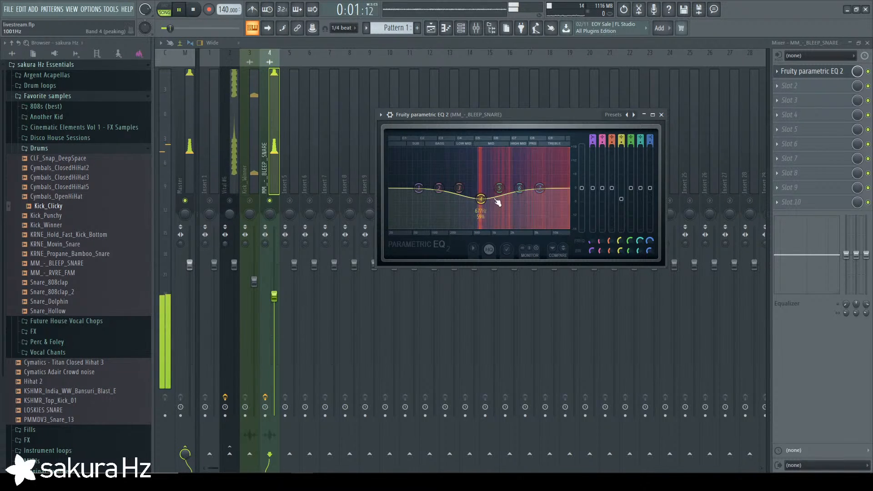
{"action": "left_click_drag", "start_coordinate": [539, 188], "coordinate": [528, 193]}
{"action": "left_click", "coordinate": [661, 115]}
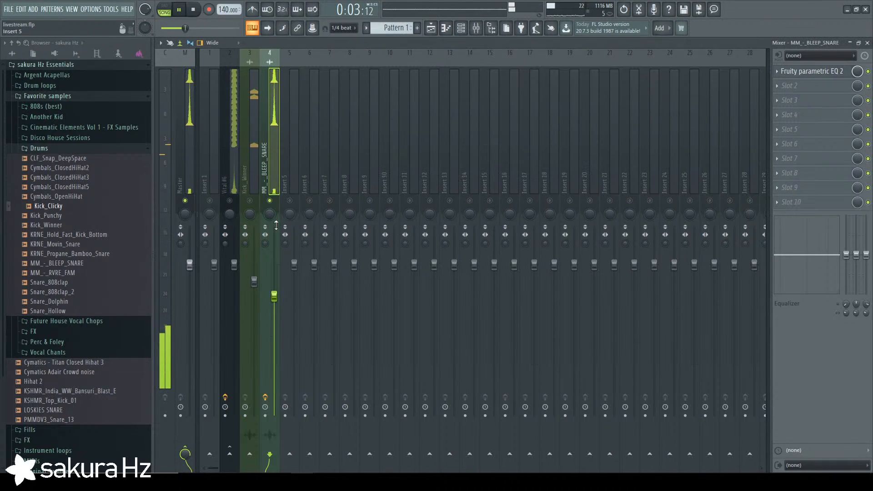
{"action": "key", "text": "space"}
{"action": "right_click", "coordinate": [269, 201]}
Duplicate the four-bar kick and snare clips in the playlist and align the copies to start at bar 5.
{"action": "key", "text": "F5"}
{"action": "key", "text": "space"}
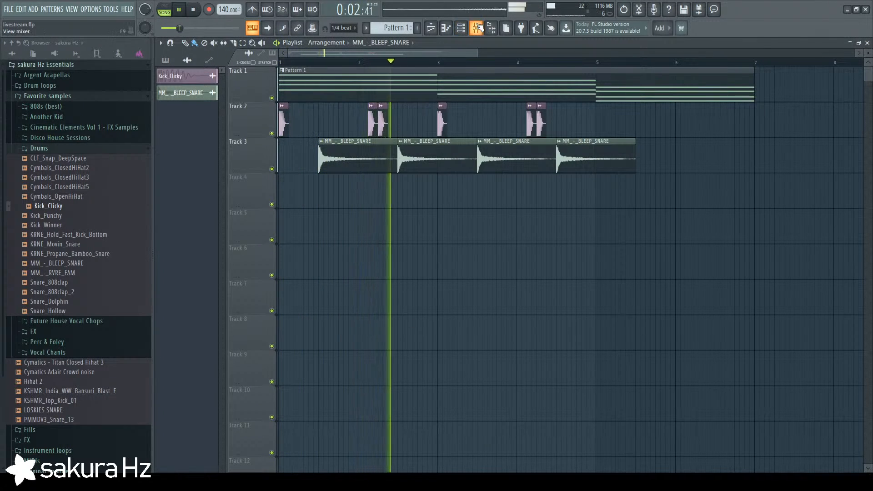
{"action": "key", "text": "F9"}
{"action": "key", "text": "F5"}
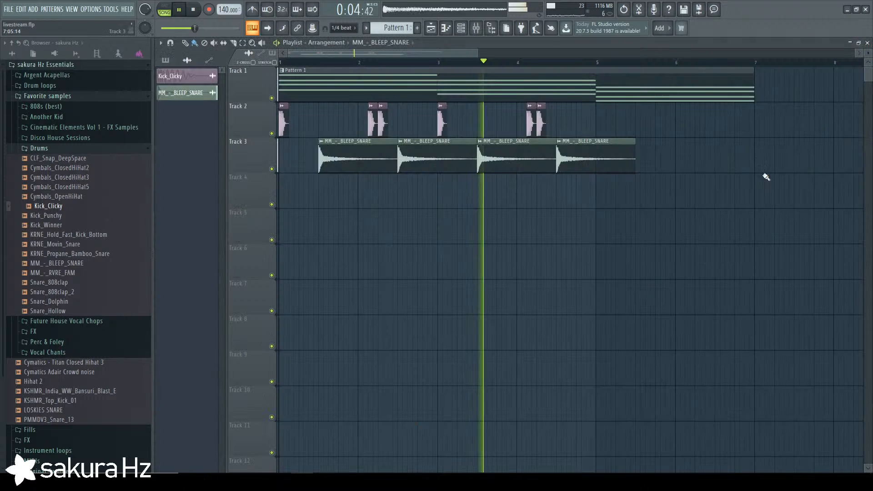
{"action": "key", "text": "ctrl+b"}
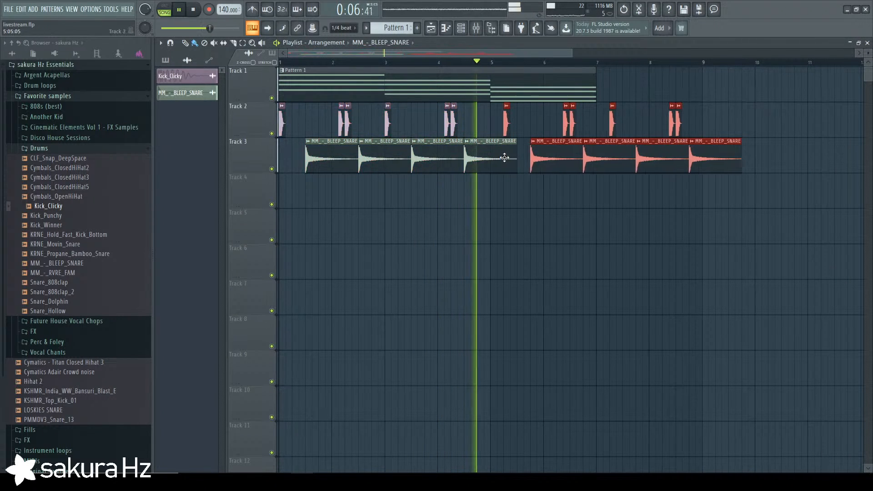
{"action": "left_click", "coordinate": [536, 234]}
Duplicate Pattern 1's last chord (A4, C5, E5, G5) from bar 5 to bar 7, extending the progression to eight bars.
{"action": "left_click", "coordinate": [589, 90]}
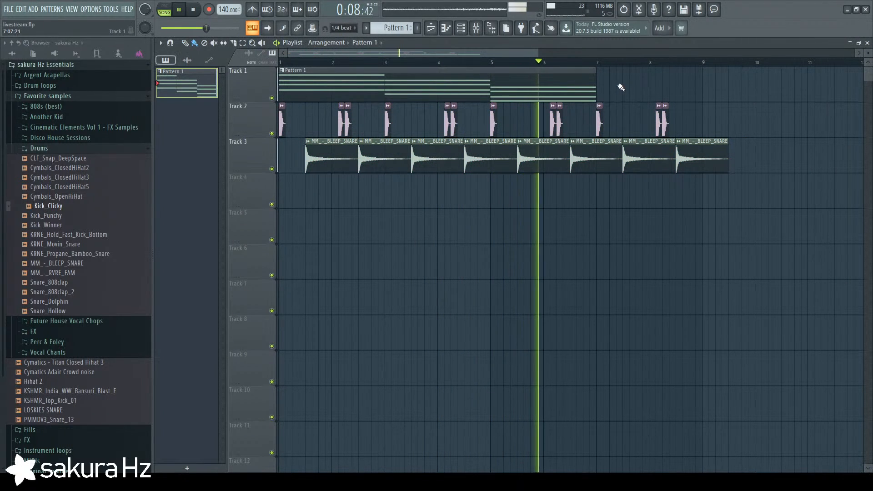
{"action": "key", "text": "space"}
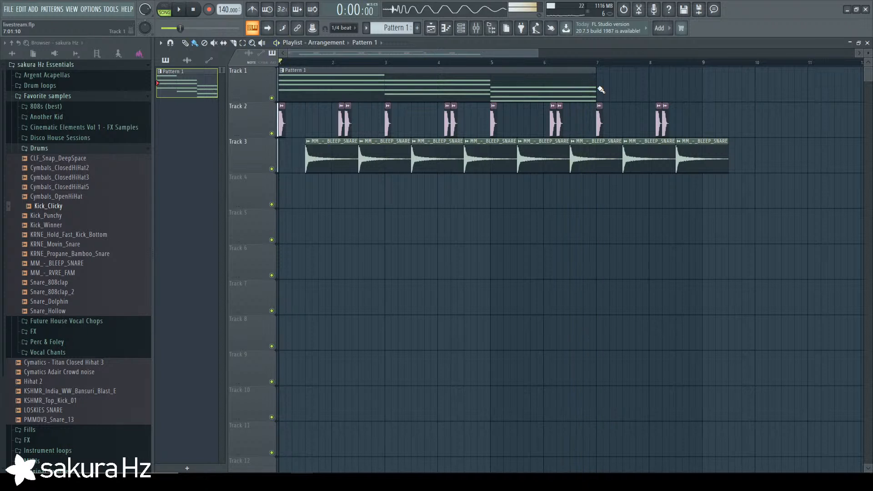
{"action": "double_click", "coordinate": [585, 90]}
{"action": "left_click_drag", "start_coordinate": [450, 298], "coordinate": [591, 200]}
{"action": "key", "text": "ctrl+b"}
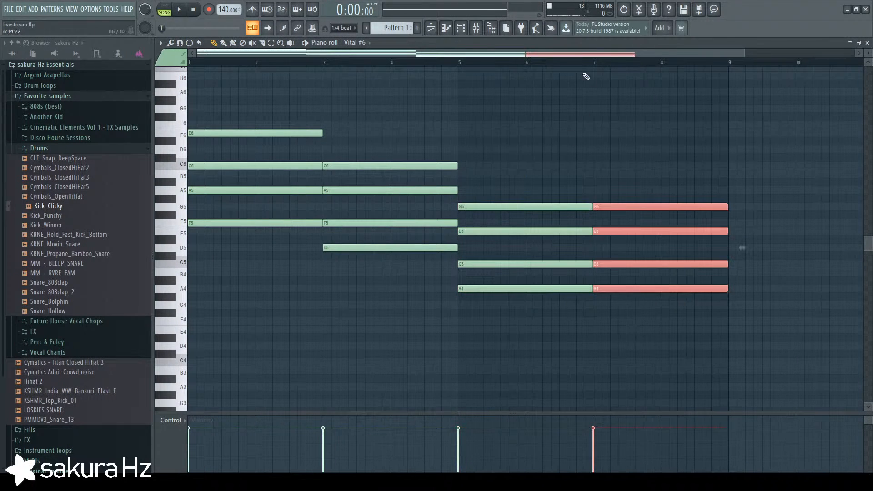
{"action": "key", "text": "space"}
{"action": "left_click", "coordinate": [683, 107]}
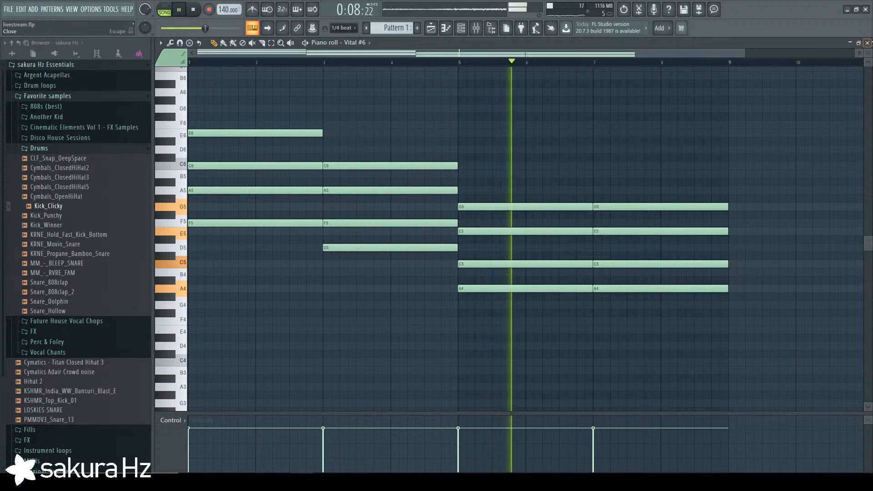
{"action": "key", "text": "F5"}
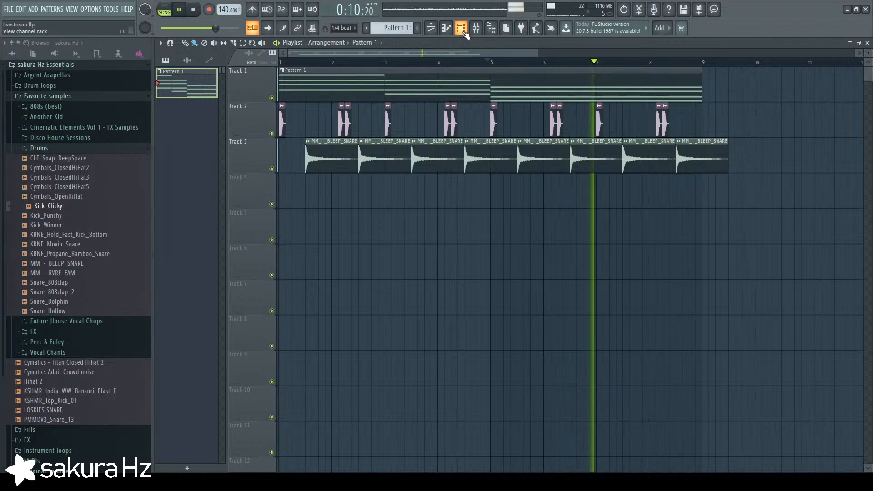
Add a B5 note over the second half of bar 8, trimmed to end with the last chord, and close the piano roll.
{"action": "double_click", "coordinate": [610, 82]}
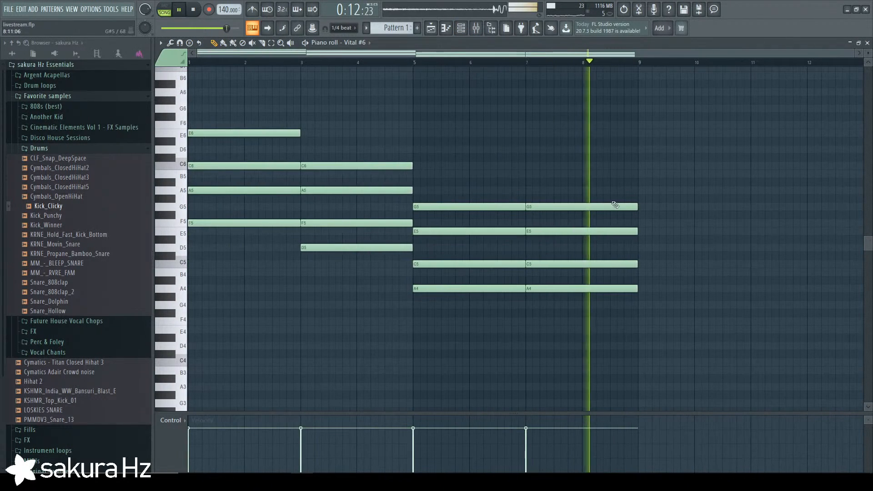
{"action": "key", "text": "space"}
{"action": "left_click", "coordinate": [602, 174]}
{"action": "key", "text": "space"}
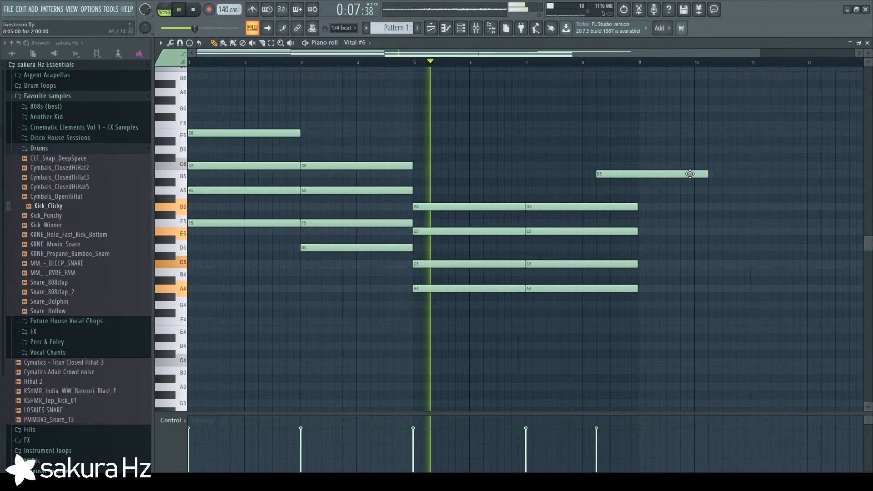
{"action": "left_click_drag", "start_coordinate": [706, 172], "coordinate": [638, 172]}
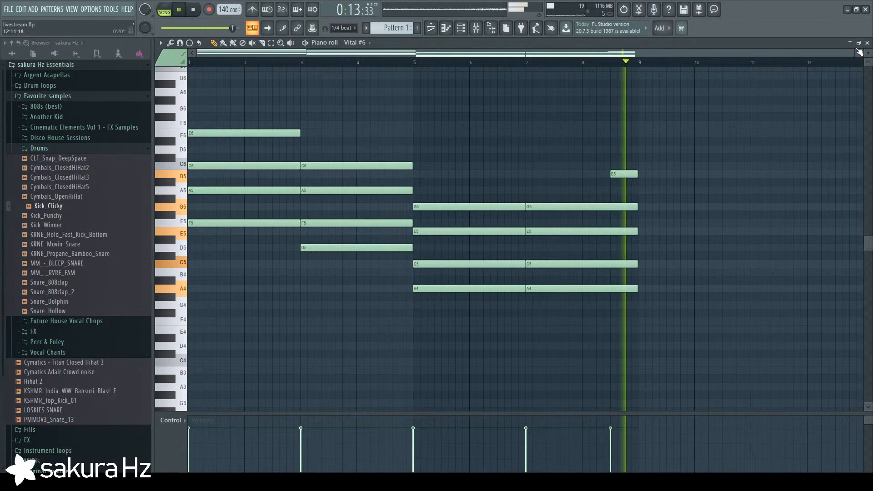
{"action": "left_click", "coordinate": [867, 42]}
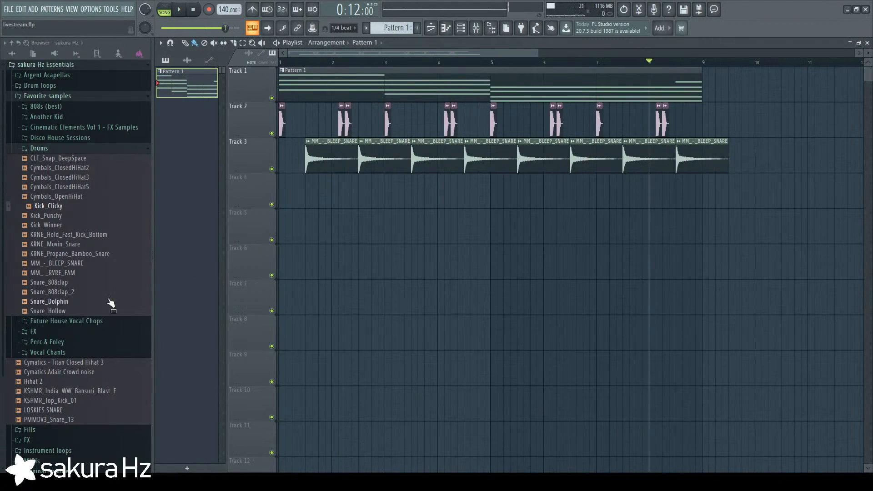
Audition the favorite closed hi-hats, and open the Hihats folder of the Oversampled Hi This Is Drumkit pack in the FUTURE BASS samples.
{"action": "left_click_drag", "start_coordinate": [101, 167], "coordinate": [109, 187]}
{"action": "left_click", "coordinate": [99, 178]}
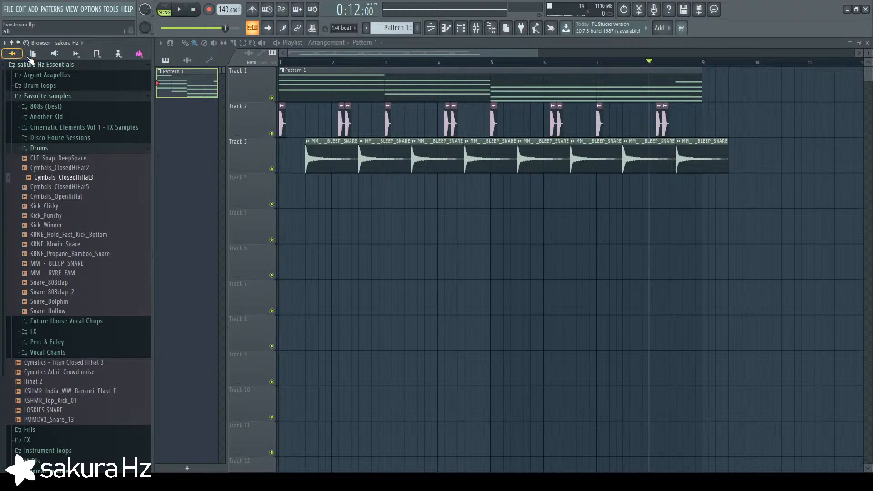
{"action": "left_click", "coordinate": [75, 54]}
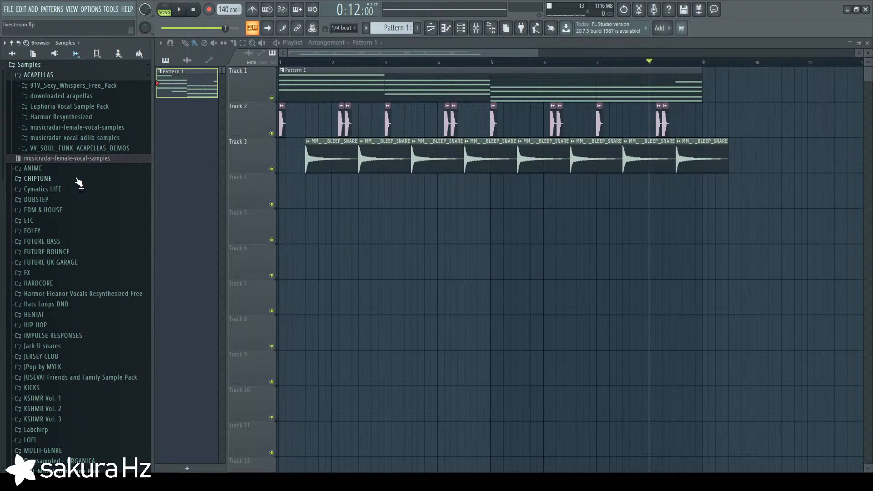
{"action": "scroll", "coordinate": [100, 295], "scroll_direction": "down", "scroll_amount": 3}
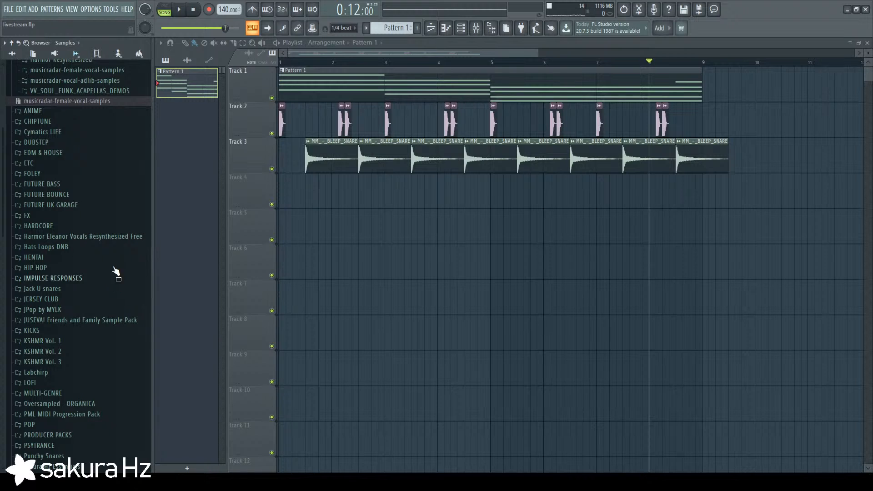
{"action": "left_click", "coordinate": [108, 185]}
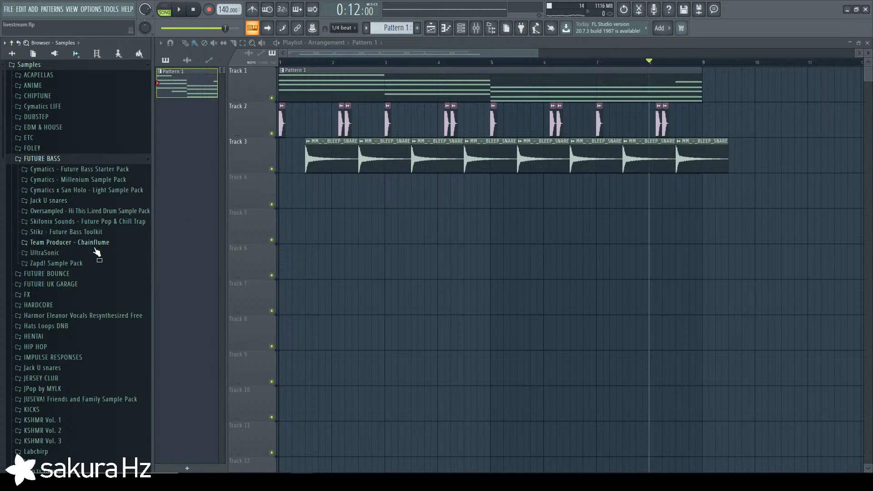
{"action": "scroll", "coordinate": [100, 227], "scroll_direction": "down", "scroll_amount": 3}
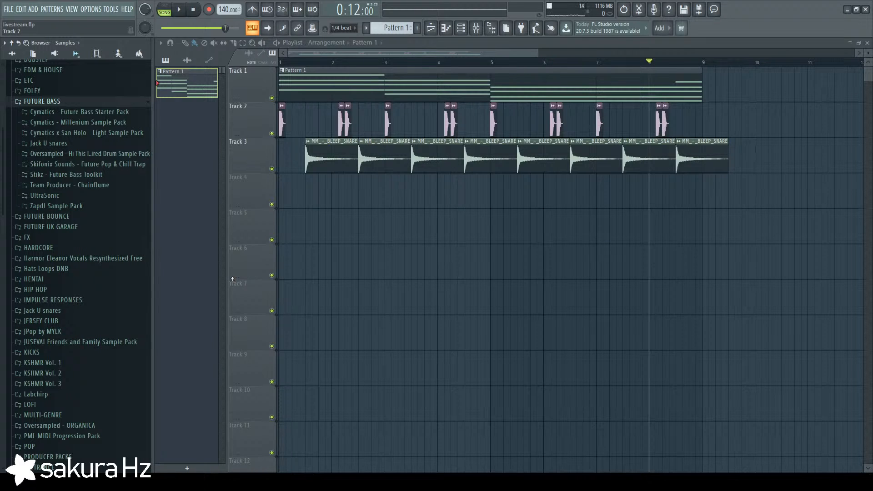
{"action": "scroll", "coordinate": [93, 312], "scroll_direction": "down", "scroll_amount": 3}
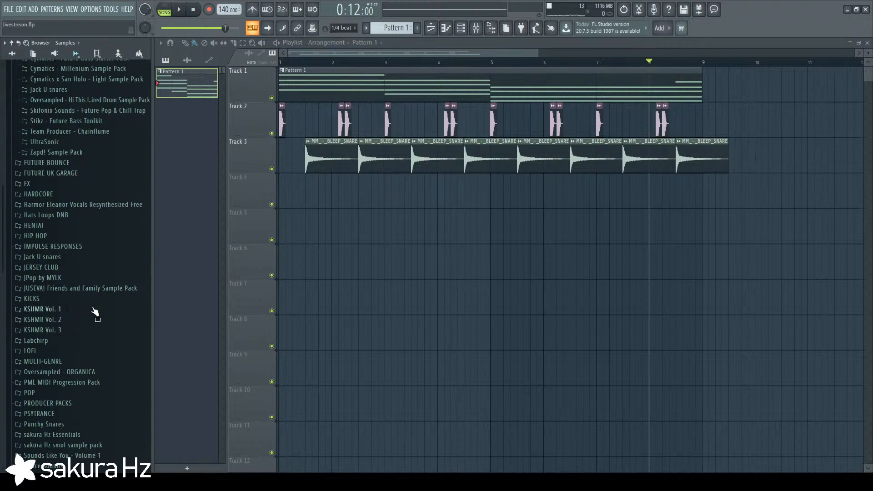
{"action": "scroll", "coordinate": [142, 337], "scroll_direction": "down", "scroll_amount": 9}
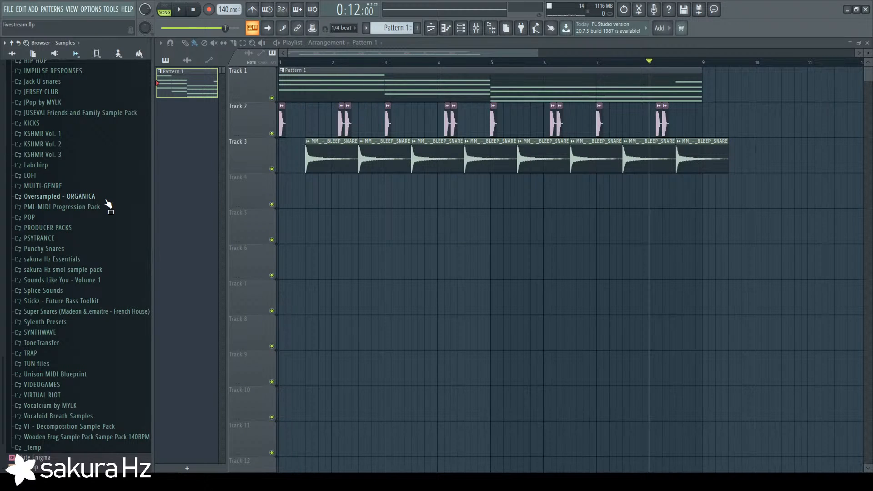
{"action": "scroll", "coordinate": [108, 203], "scroll_direction": "up", "scroll_amount": 9}
{"action": "left_click", "coordinate": [115, 97]}
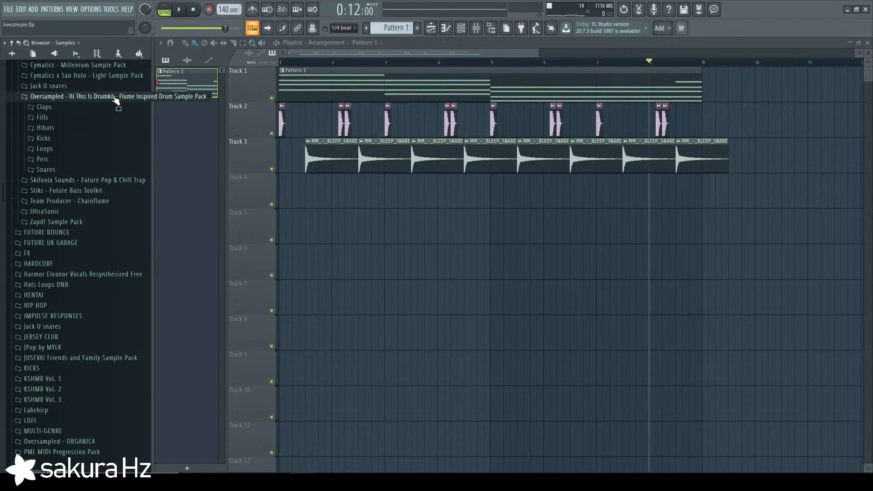
{"action": "left_click", "coordinate": [94, 127]}
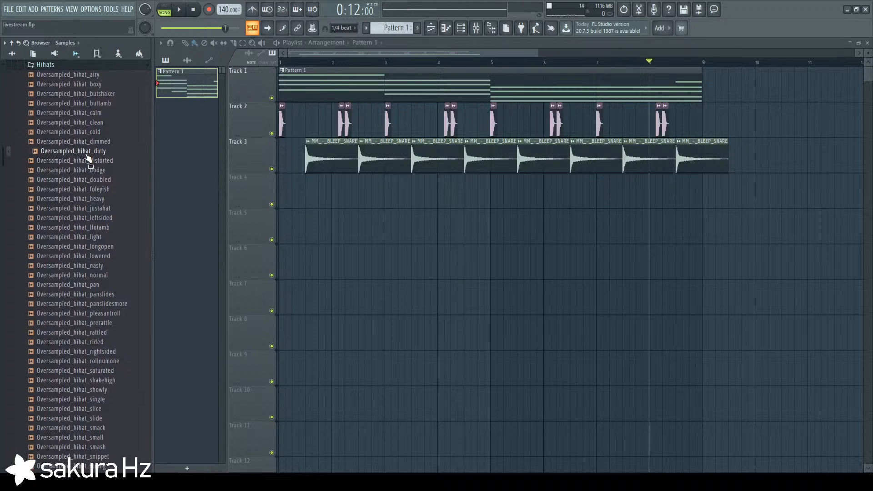
Audition the Oversampled hi-hat samples, including doubled, airy, heavy, nasty, panslides, longopen and light, to compare their sounds.
{"action": "left_click", "coordinate": [93, 180]}
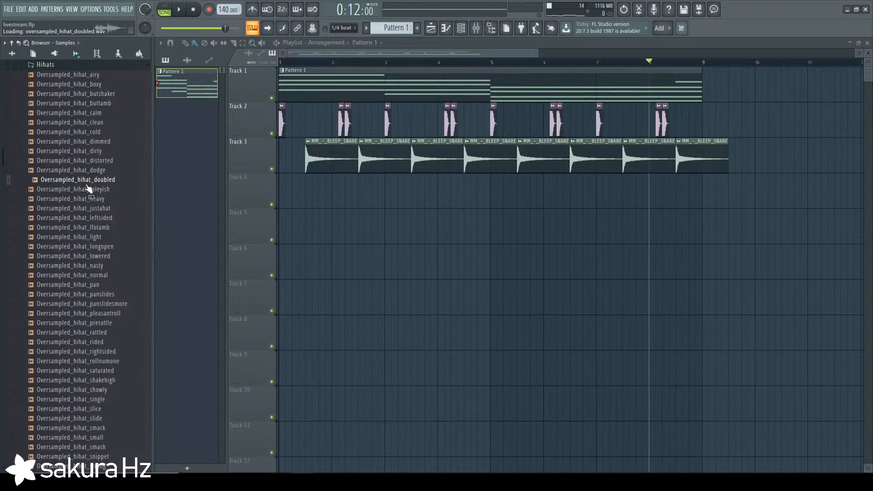
{"action": "left_click", "coordinate": [83, 94]}
{"action": "left_click", "coordinate": [93, 76]}
{"action": "left_click", "coordinate": [81, 181]}
{"action": "left_click", "coordinate": [84, 200]}
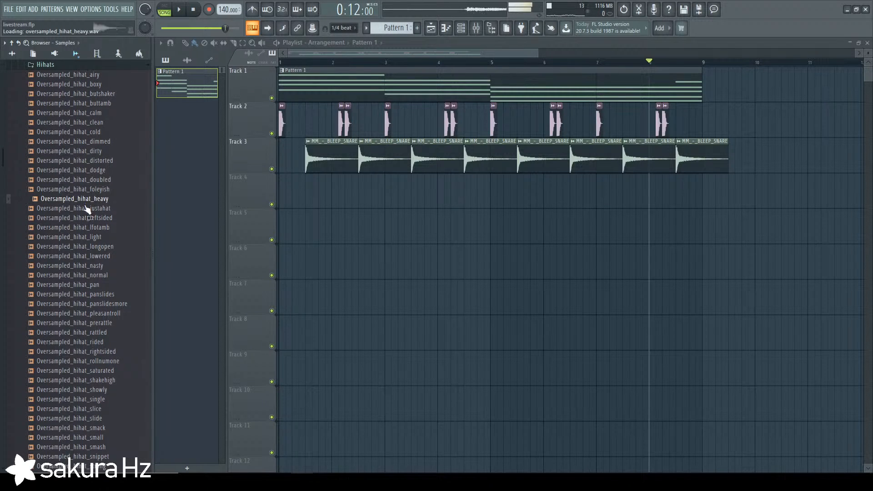
{"action": "left_click", "coordinate": [99, 267]}
{"action": "left_click", "coordinate": [97, 238]}
{"action": "left_click", "coordinate": [100, 276]}
{"action": "left_click", "coordinate": [101, 295]}
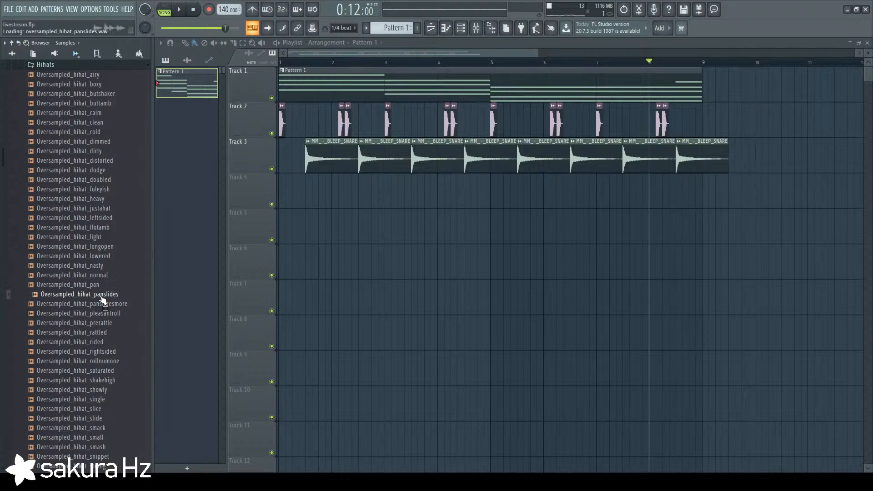
{"action": "left_click", "coordinate": [98, 275]}
{"action": "left_click", "coordinate": [93, 304]}
{"action": "left_click", "coordinate": [89, 324]}
{"action": "left_click", "coordinate": [88, 247]}
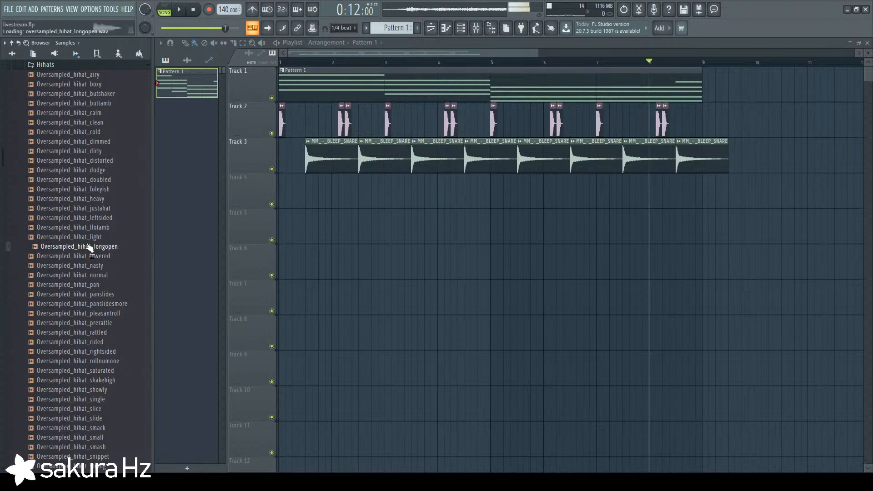
{"action": "left_click", "coordinate": [93, 228]}
{"action": "left_click", "coordinate": [94, 237]}
{"action": "left_click", "coordinate": [88, 219]}
{"action": "left_click", "coordinate": [86, 228]}
{"action": "left_click", "coordinate": [80, 199]}
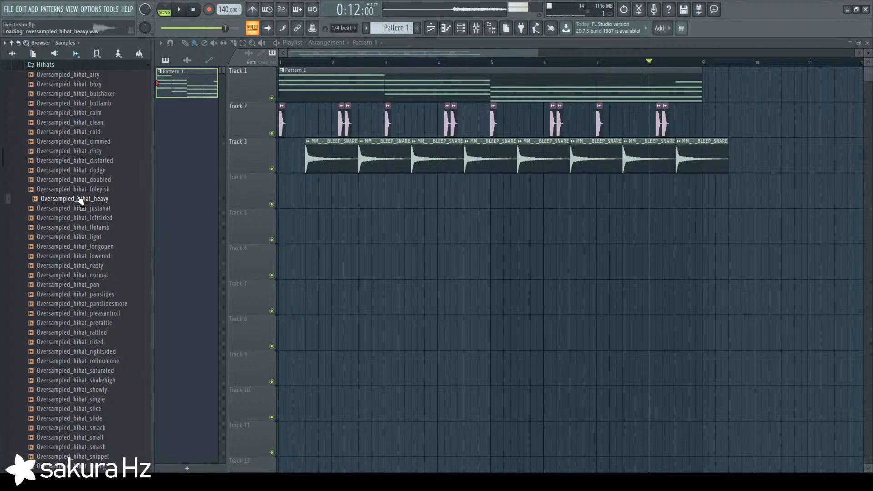
{"action": "left_click", "coordinate": [70, 181]}
{"action": "left_click", "coordinate": [73, 171]}
Add the Oversampled_hihat_heavy sample as a new channel below the snare in the channel rack.
{"action": "left_click", "coordinate": [76, 198]}
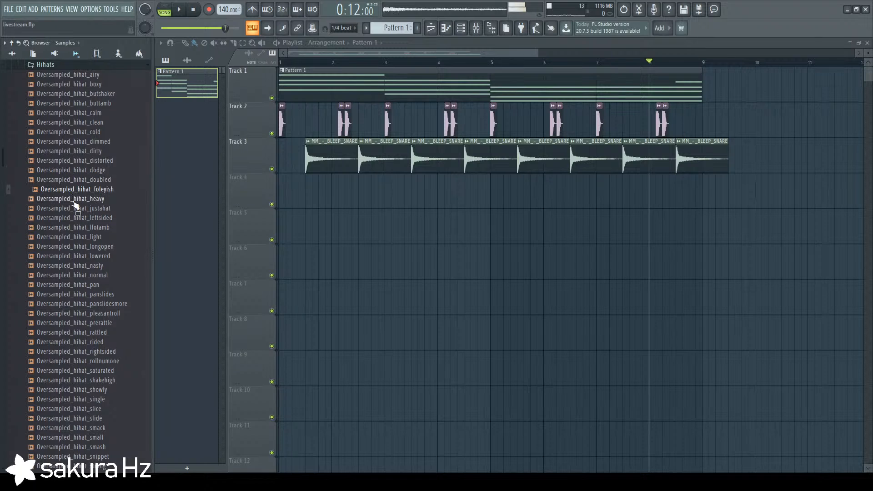
{"action": "left_click", "coordinate": [460, 27]}
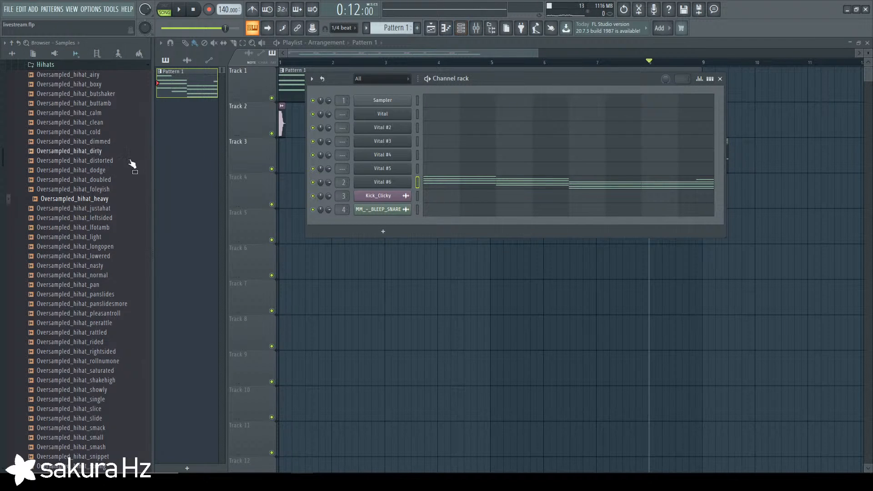
{"action": "left_click_drag", "start_coordinate": [102, 203], "coordinate": [370, 229]}
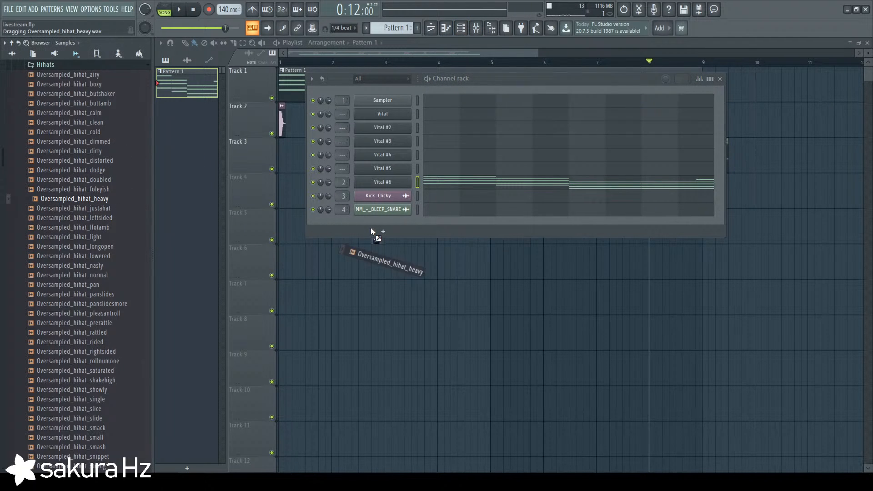
{"action": "left_click", "coordinate": [477, 223]}
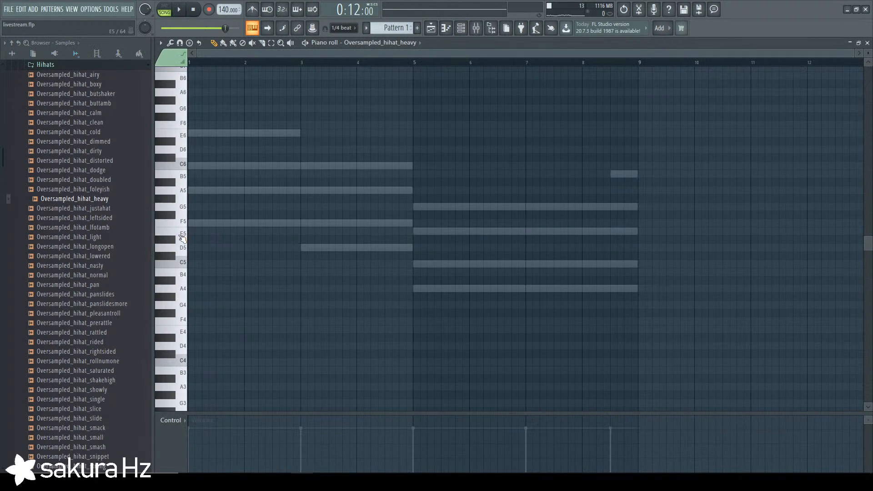
{"action": "left_click", "coordinate": [194, 265]}
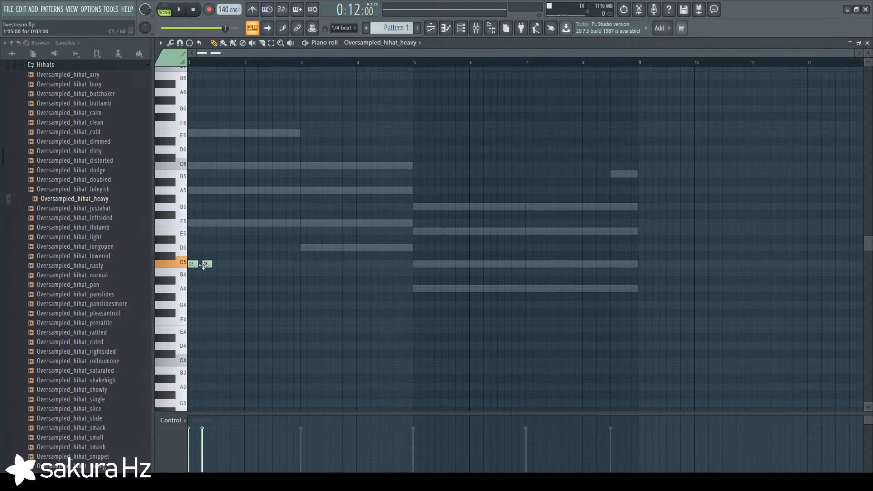
{"action": "left_click", "coordinate": [867, 43]}
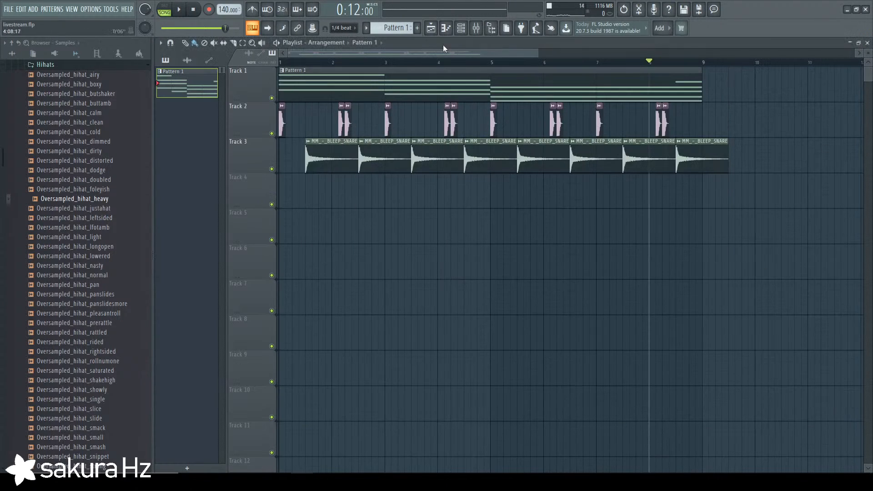
Create Pattern 2, place it at bar 1 on Track 4, and fill its Oversampled_hihat_heavy channel each 2 steps.
{"action": "left_click", "coordinate": [416, 28]}
{"action": "left_click_drag", "start_coordinate": [186, 114], "coordinate": [293, 191]}
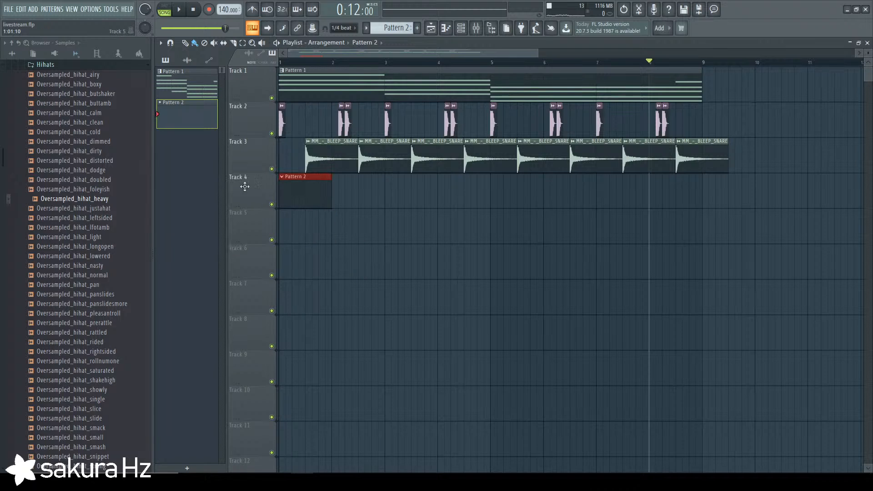
{"action": "key", "text": "F6"}
{"action": "right_click", "coordinate": [388, 223]}
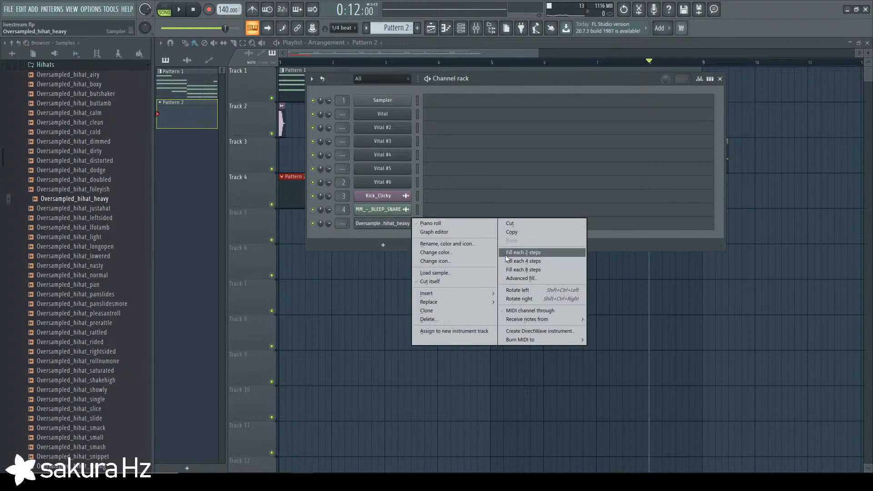
{"action": "left_click", "coordinate": [522, 253]}
Play the arrangement from the start and solo the kick and hi-hat tracks, Track 2 and Track 4.
{"action": "key", "text": "space"}
{"action": "key", "text": "space"}
{"action": "left_click", "coordinate": [280, 62]}
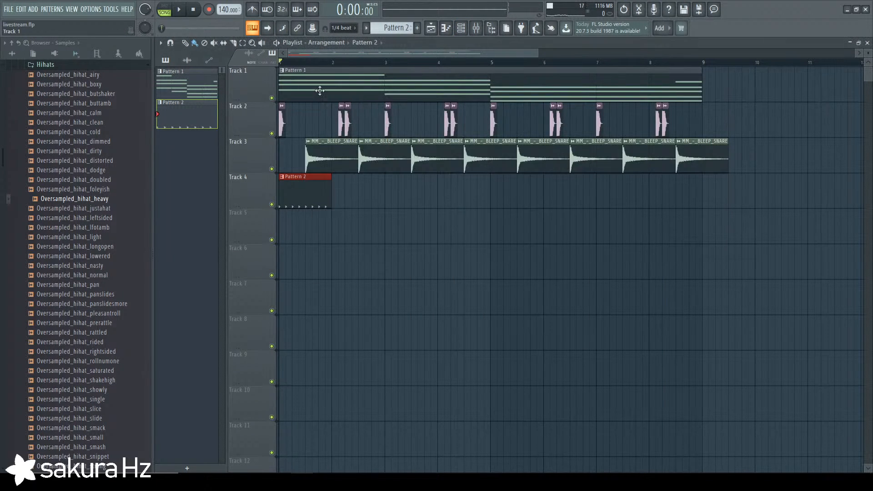
{"action": "key", "text": "space"}
{"action": "key", "text": "space"}
{"action": "right_click", "coordinate": [272, 134]}
{"action": "left_click", "coordinate": [272, 204]}
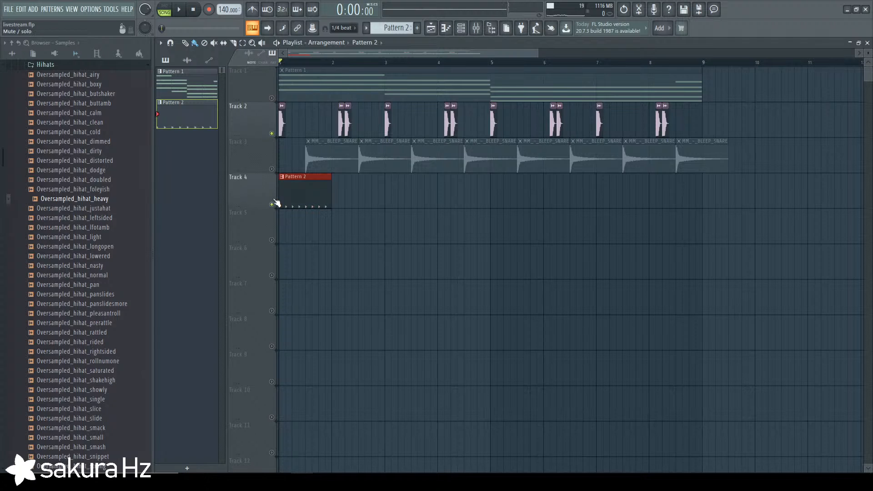
Lower the velocity of every second hi-hat note in Pattern 2 during playback and close the piano roll.
{"action": "key", "text": "F6"}
{"action": "key", "text": "F7"}
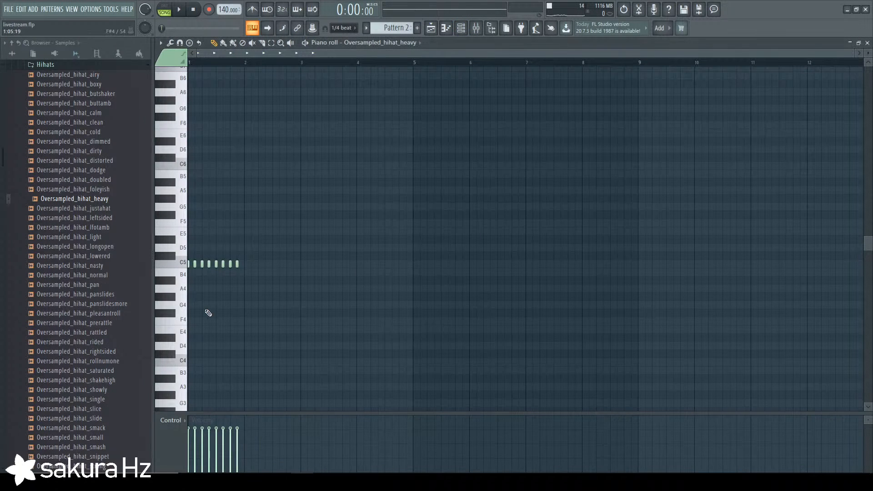
{"action": "scroll", "coordinate": [209, 313], "scroll_direction": "up", "scroll_amount": 5, "text": "ctrl"}
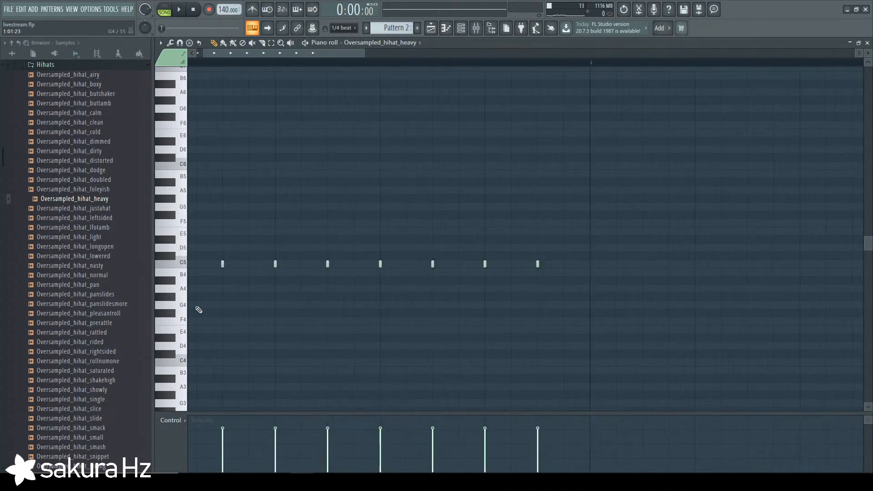
{"action": "key", "text": "space"}
{"action": "left_click", "coordinate": [405, 451]}
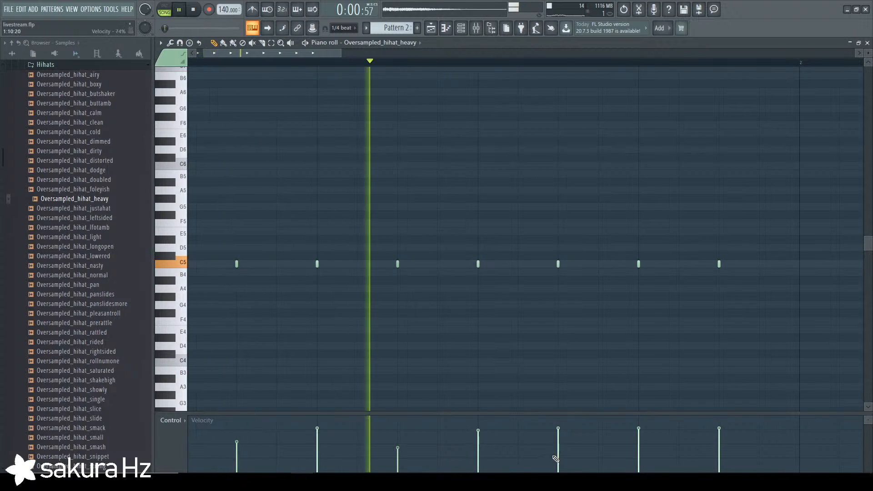
{"action": "left_click", "coordinate": [558, 455]}
{"action": "key", "text": "space"}
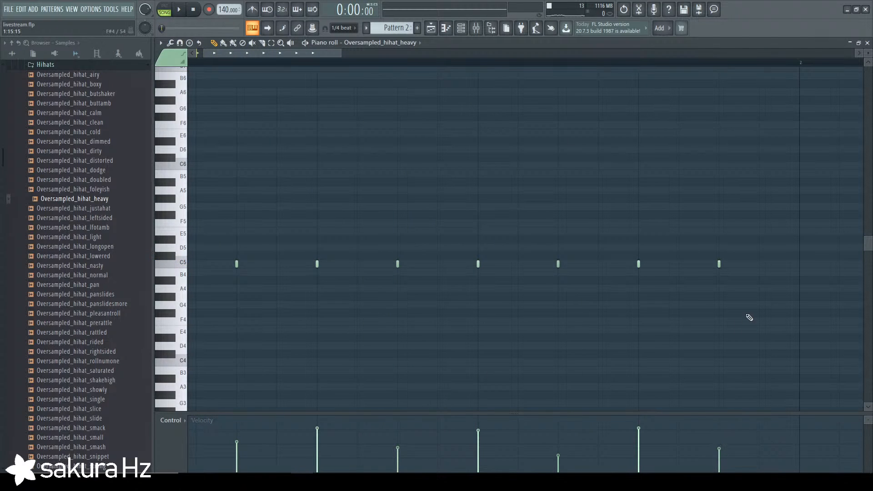
{"action": "scroll", "coordinate": [749, 317], "scroll_direction": "down", "scroll_amount": 2, "text": "ctrl"}
{"action": "left_click", "coordinate": [867, 42]}
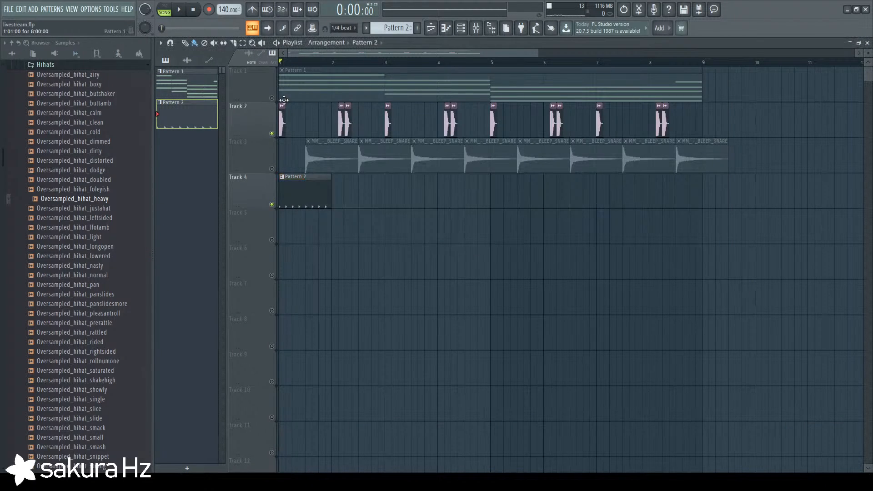
Raise the velocities of the fifth and sixth hi-hat notes in Pattern 2 while checking the groove in playback.
{"action": "key", "text": "space"}
{"action": "double_click", "coordinate": [308, 202]}
{"action": "key", "text": "space"}
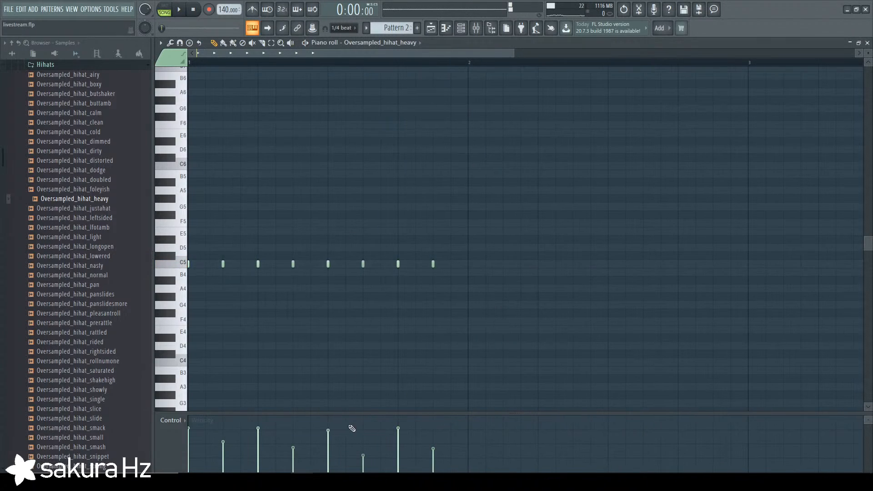
{"action": "key", "text": "space"}
{"action": "left_click", "coordinate": [362, 426]}
{"action": "key", "text": "space"}
{"action": "left_click", "coordinate": [328, 419]}
{"action": "key", "text": "space"}
{"action": "left_click", "coordinate": [363, 442]}
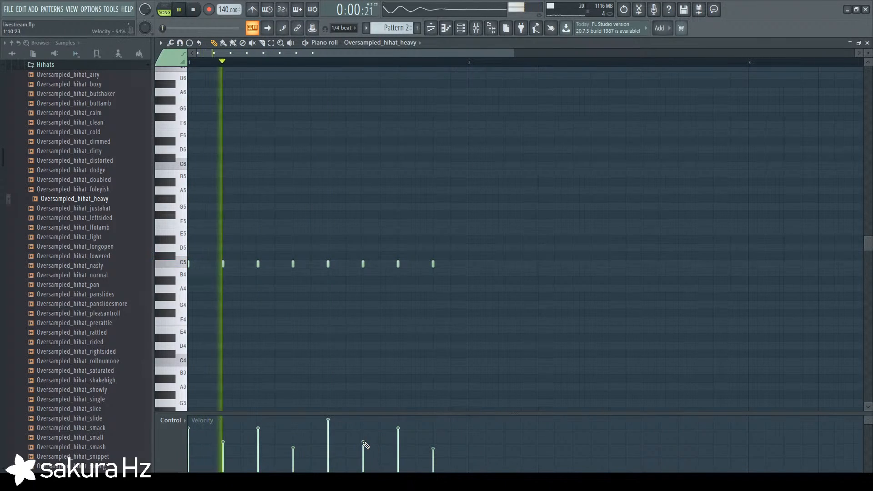
{"action": "key", "text": "space"}
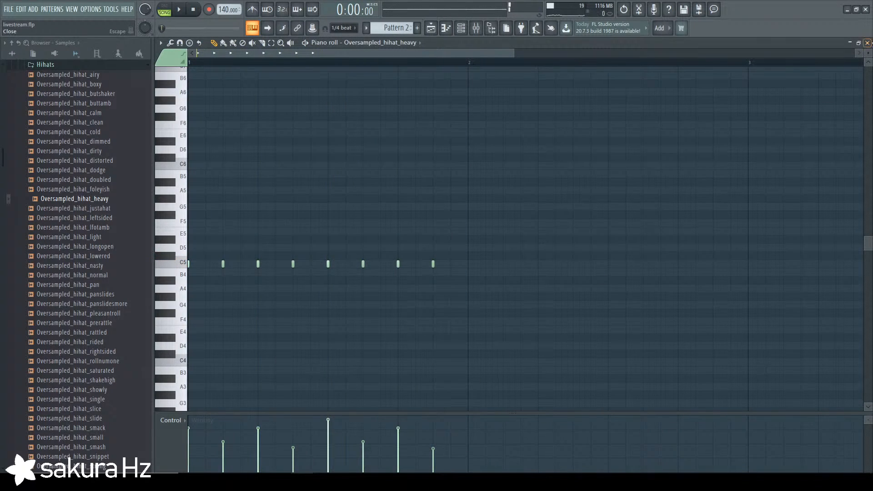
{"action": "left_click", "coordinate": [868, 43]}
Unmute the chord and snare tracks, Track 1 and Track 3, and play the arrangement with the hi-hats.
{"action": "left_click", "coordinate": [713, 321]}
{"action": "left_click", "coordinate": [272, 169]}
{"action": "key", "text": "space"}
{"action": "scroll", "coordinate": [268, 164], "scroll_direction": "up", "scroll_amount": 3}
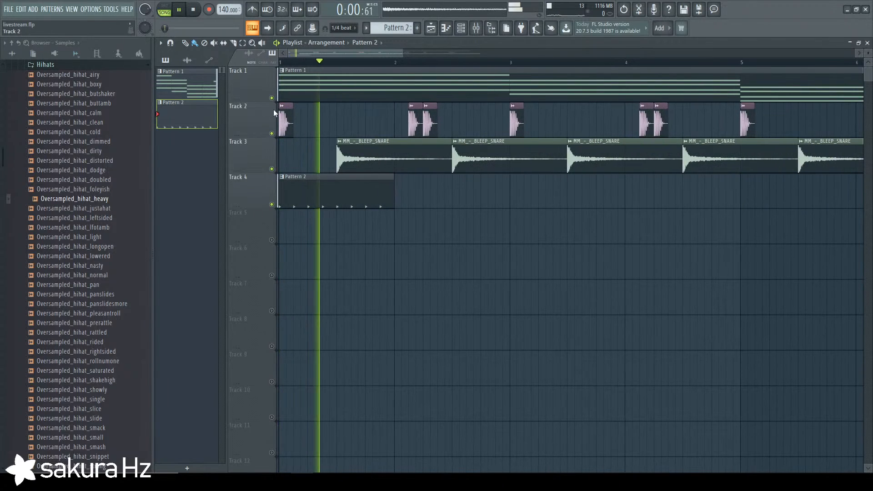
{"action": "key", "text": "space"}
Open Pattern 2 in the piano roll, duplicate its eight hi-hat notes into bar 2 and start playback.
{"action": "double_click", "coordinate": [327, 194]}
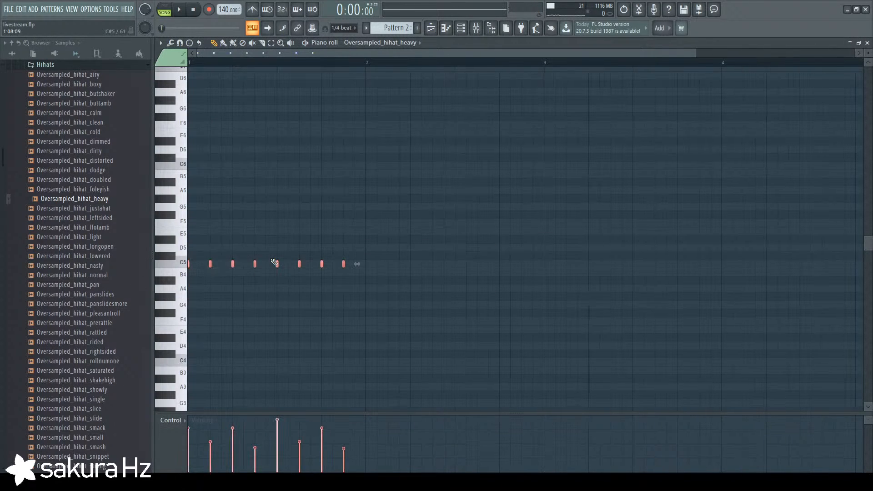
{"action": "left_click_drag", "start_coordinate": [211, 266], "coordinate": [376, 263]}
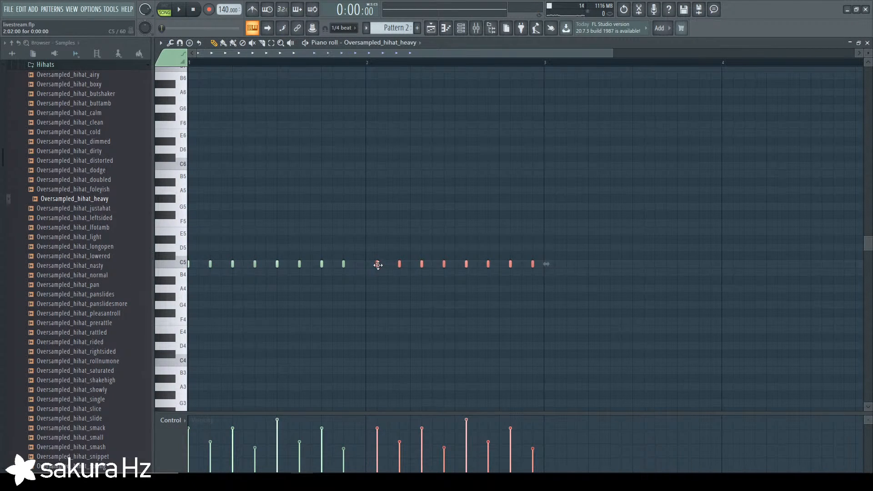
{"action": "key", "text": "space"}
Try an extra hi-hat note just before bar 2 of Pattern 2 and check it in playback.
{"action": "scroll", "coordinate": [366, 261], "scroll_direction": "up", "scroll_amount": 3}
{"action": "left_click", "coordinate": [355, 263]}
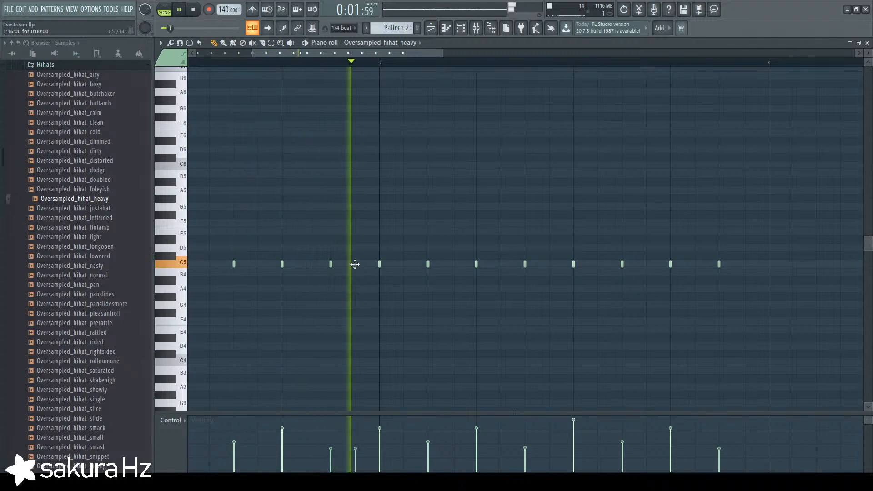
{"action": "key", "text": "space"}
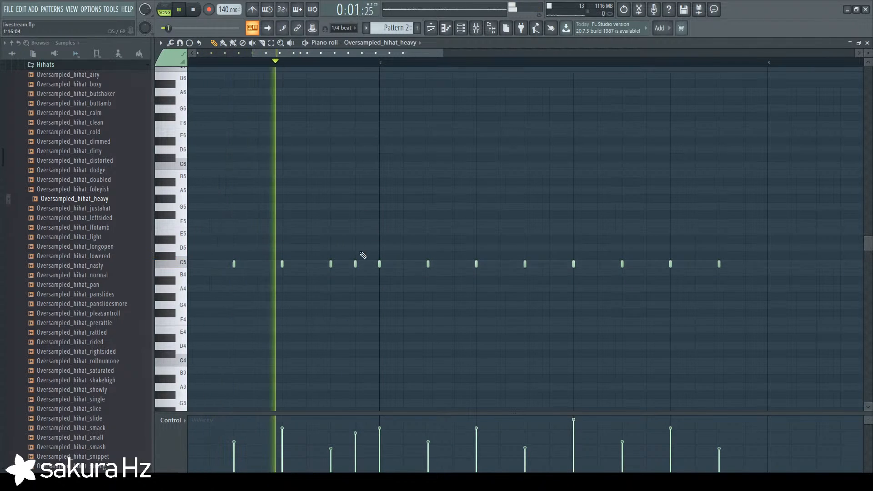
{"action": "key", "text": "space"}
Remove the first hi-hat note of bar 2 in Pattern 2 and play the result.
{"action": "left_click_drag", "start_coordinate": [387, 268], "coordinate": [411, 269]}
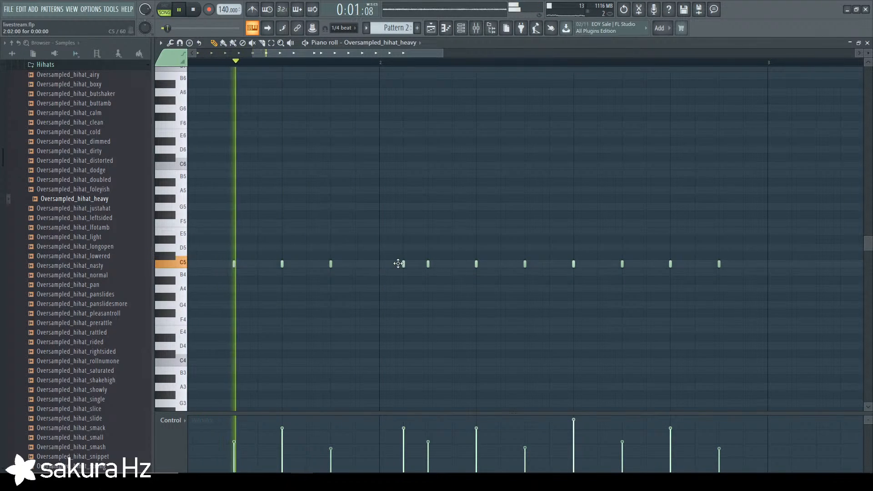
{"action": "key", "text": "space"}
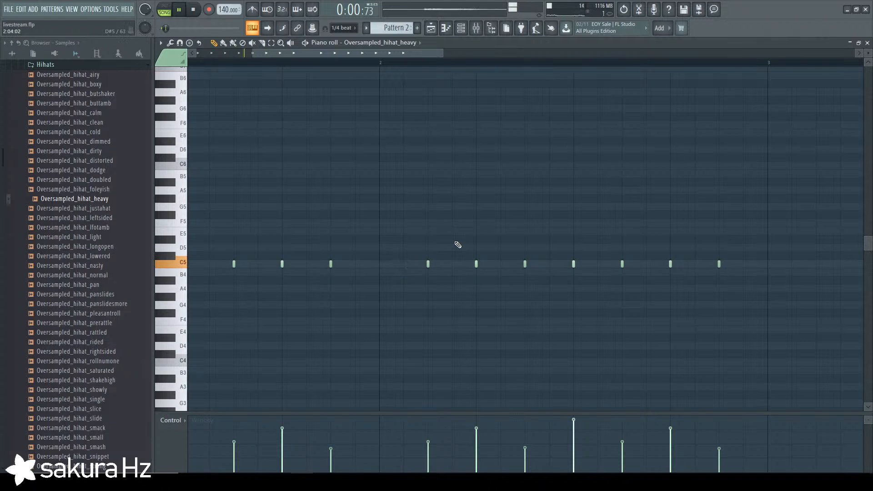
{"action": "scroll", "coordinate": [457, 245], "scroll_direction": "down", "scroll_amount": 2}
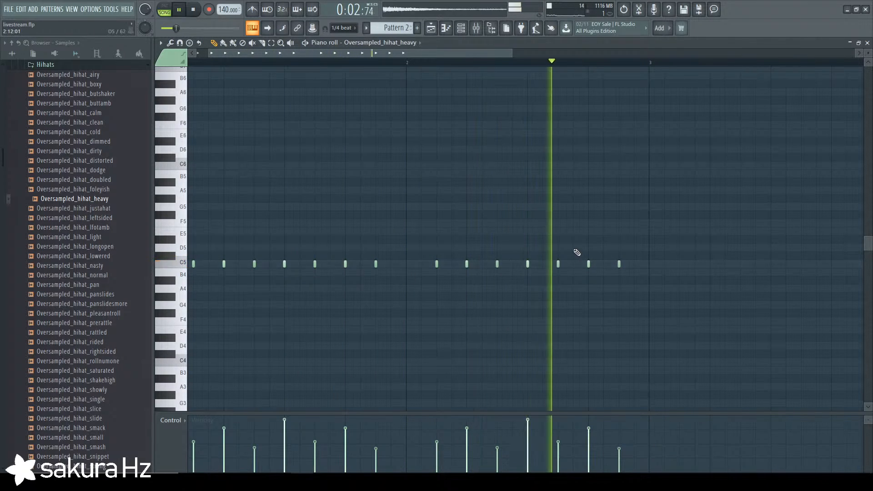
{"action": "key", "text": "space"}
Duplicate all hi-hat notes of bars 1 and 2 into bars 3 and 4 of Pattern 2 and start playback.
{"action": "scroll", "coordinate": [559, 277], "scroll_direction": "down", "scroll_amount": 2}
{"action": "left_click_drag", "start_coordinate": [601, 239], "coordinate": [193, 267]}
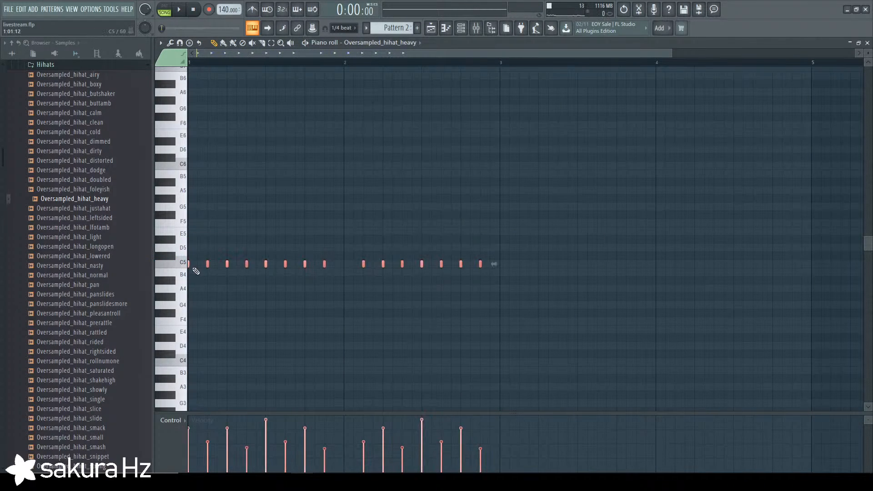
{"action": "key", "text": "ctrl+b"}
{"action": "key", "text": "ctrl+d"}
{"action": "key", "text": "space"}
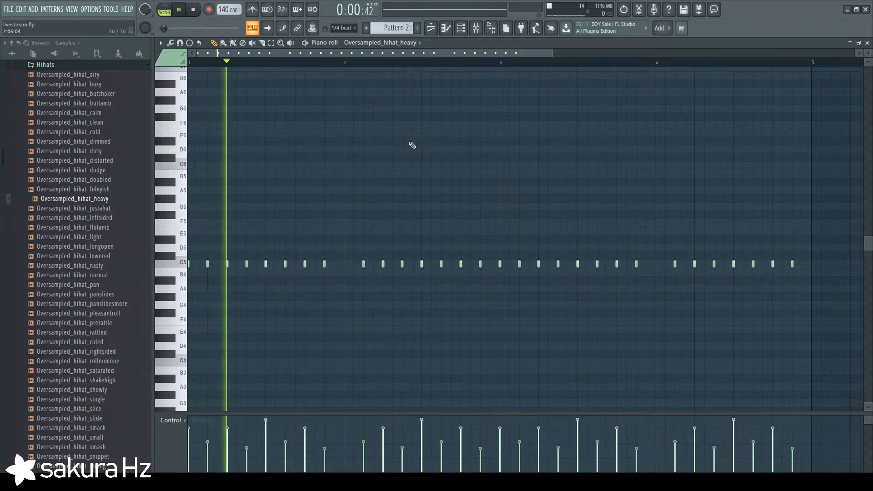
{"action": "key", "text": "space"}
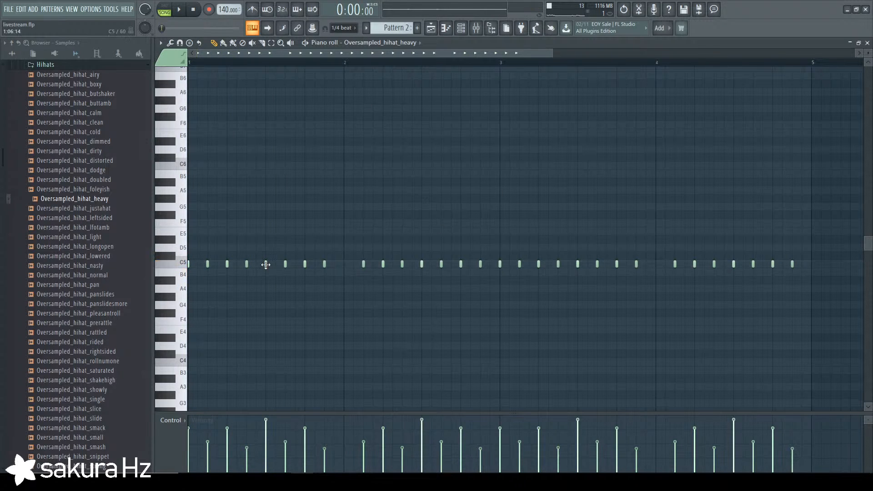
Add a short triplet hi-hat roll leading into bar 4 of Pattern 2 with a 1/3 beat snap.
{"action": "scroll", "coordinate": [551, 211], "scroll_direction": "down", "scroll_amount": 2}
{"action": "key", "text": "space"}
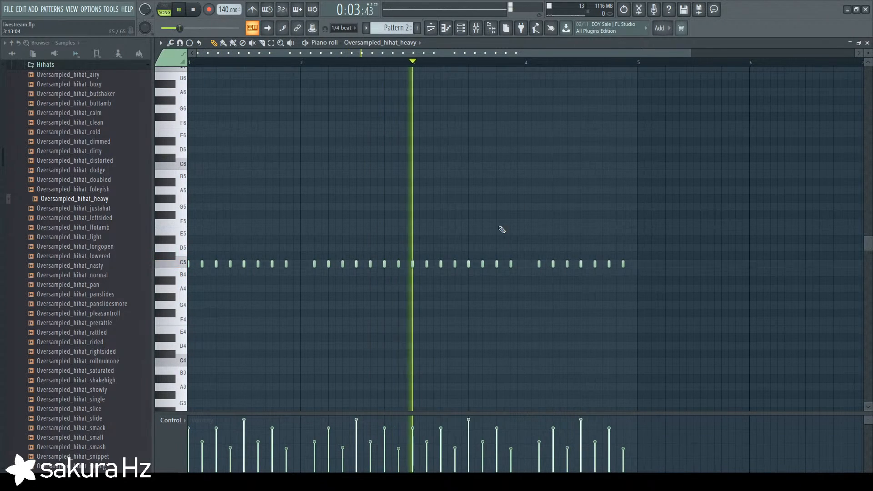
{"action": "left_click", "coordinate": [517, 271]}
{"action": "scroll", "coordinate": [526, 277], "scroll_direction": "up", "scroll_amount": 3}
{"action": "key", "text": "space"}
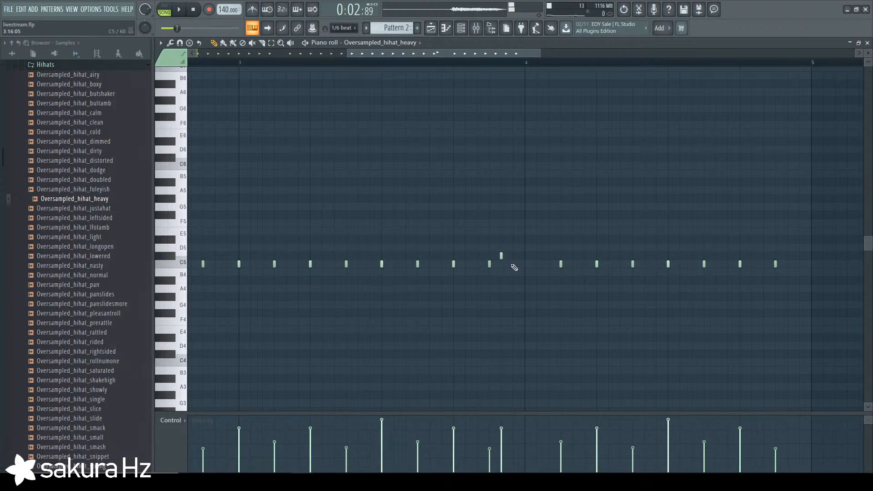
{"action": "left_click", "coordinate": [512, 264]}
{"action": "left_click_drag", "start_coordinate": [501, 256], "coordinate": [501, 263]}
{"action": "left_click", "coordinate": [525, 264]}
{"action": "key", "text": "space"}
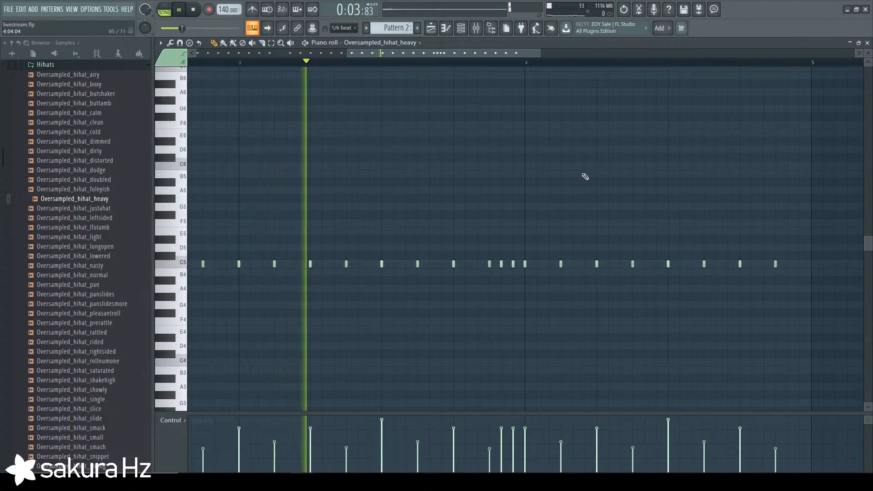
{"action": "key", "text": "space"}
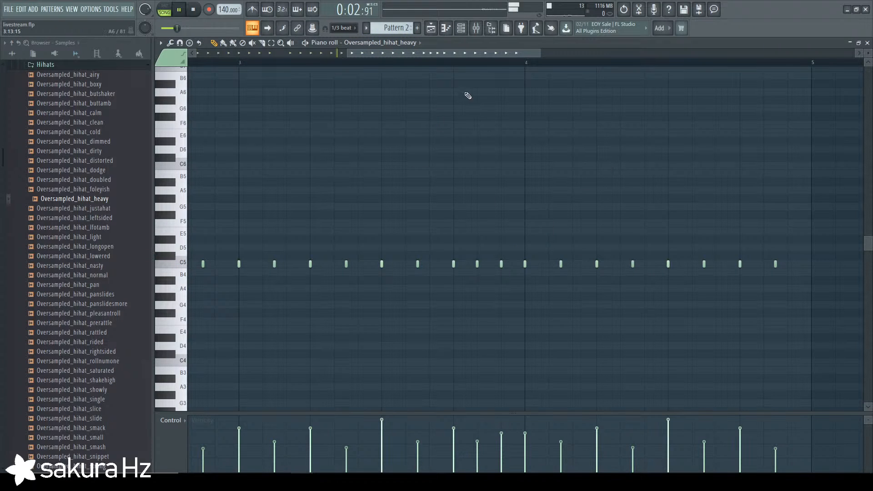
Play Pattern 2 in the piano roll to check the hi-hat roll leading into bar 4.
{"action": "scroll", "coordinate": [463, 65], "scroll_direction": "down", "scroll_amount": 5}
{"action": "scroll", "coordinate": [481, 75], "scroll_direction": "up", "scroll_amount": 6}
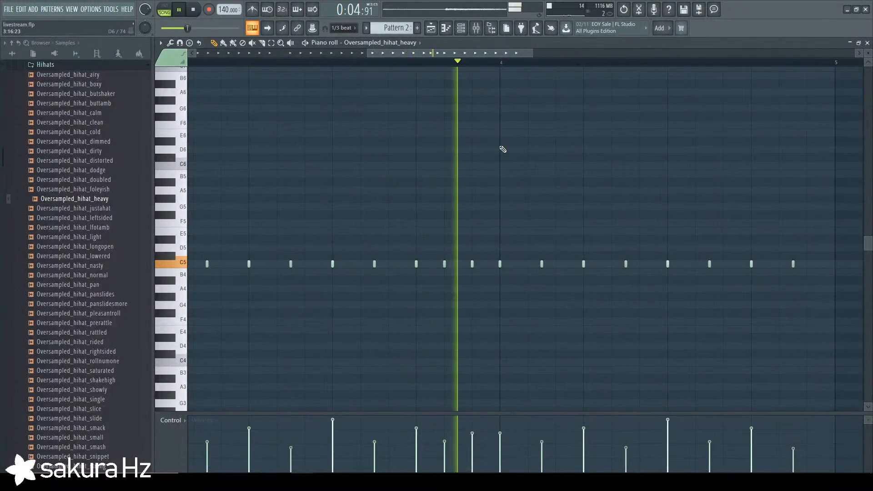
{"action": "key", "text": "space"}
{"action": "scroll", "coordinate": [513, 290], "scroll_direction": "down", "scroll_amount": 3}
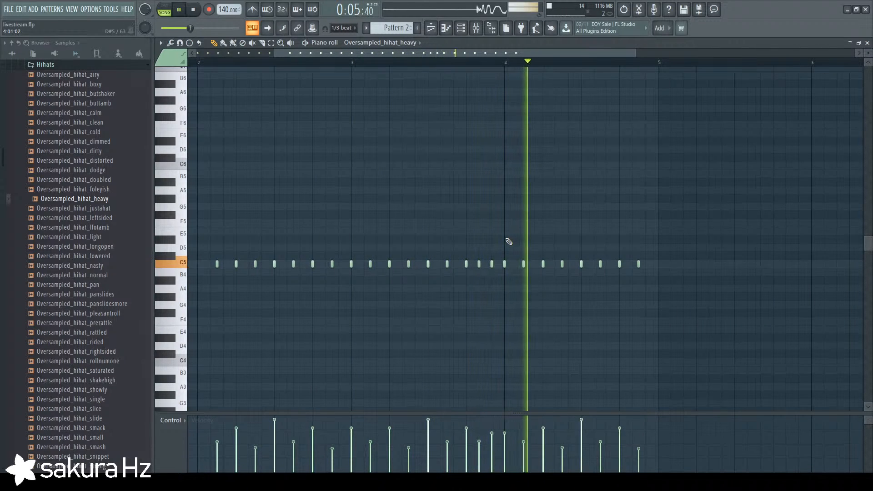
{"action": "key", "text": "space"}
Close the piano roll and channel rack and play the kick, snare and hi-hat tracks from late in bar 1.
{"action": "left_click", "coordinate": [866, 43]}
{"action": "left_click", "coordinate": [720, 78]}
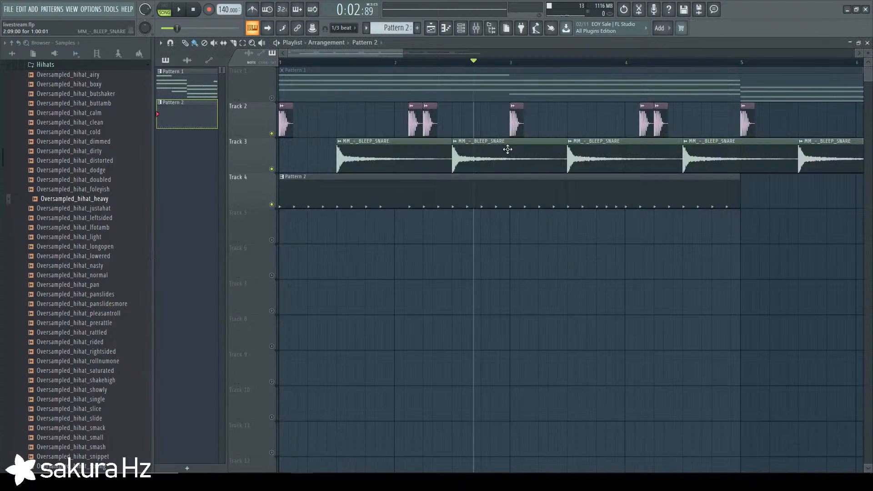
{"action": "left_click", "coordinate": [365, 63]}
{"action": "scroll", "coordinate": [412, 201], "scroll_direction": "down", "scroll_amount": 3}
{"action": "key", "text": "space"}
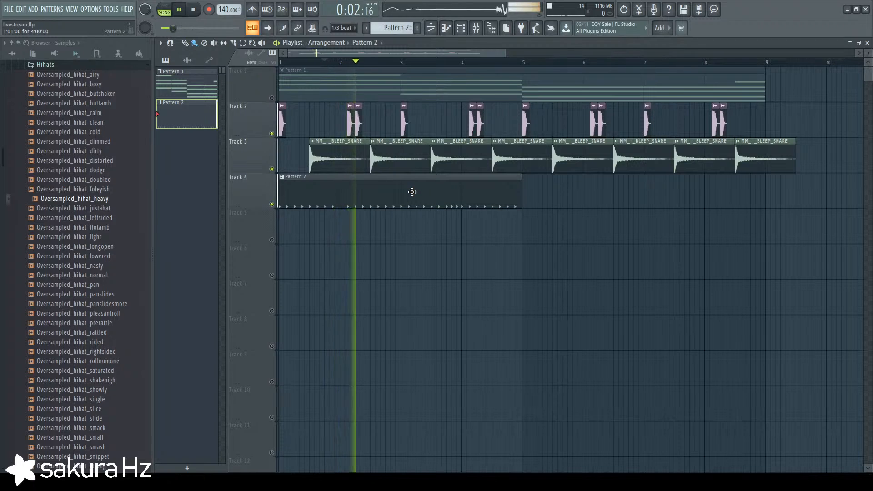
{"action": "scroll", "coordinate": [412, 192], "scroll_direction": "up", "scroll_amount": 2}
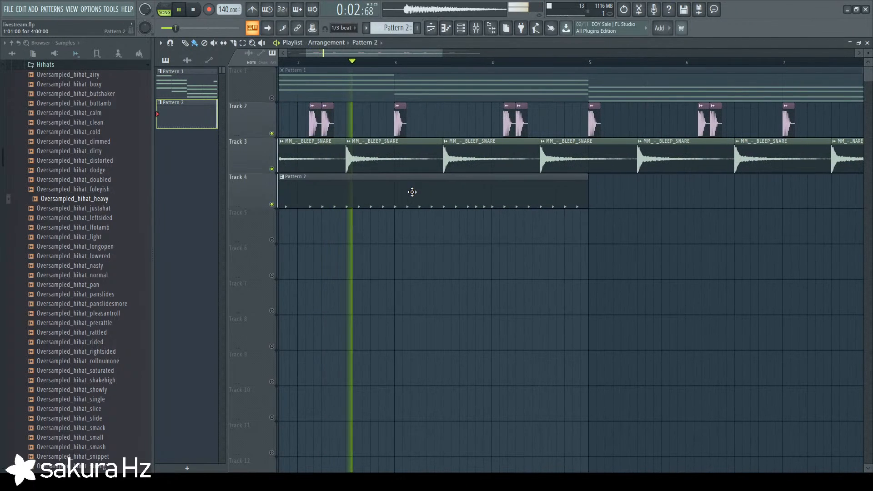
{"action": "key", "text": "space"}
Reopen Pattern 2 and move the triplet hi-hat roll from the end of bar 3 to the end of bar 4.
{"action": "double_click", "coordinate": [508, 193]}
{"action": "scroll", "coordinate": [511, 196], "scroll_direction": "down", "scroll_amount": 2}
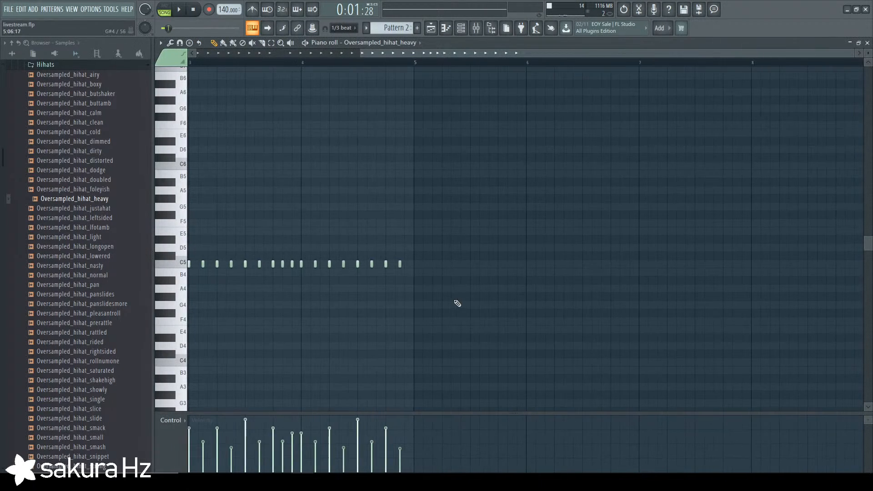
{"action": "scroll", "coordinate": [303, 270], "scroll_direction": "up", "scroll_amount": 3}
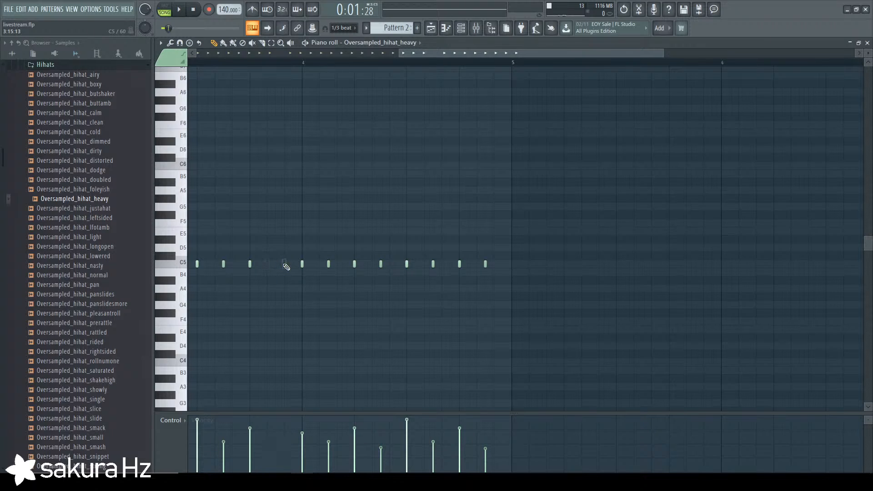
{"action": "key", "text": "ctrl+z"}
{"action": "left_click_drag", "start_coordinate": [245, 242], "coordinate": [576, 264]}
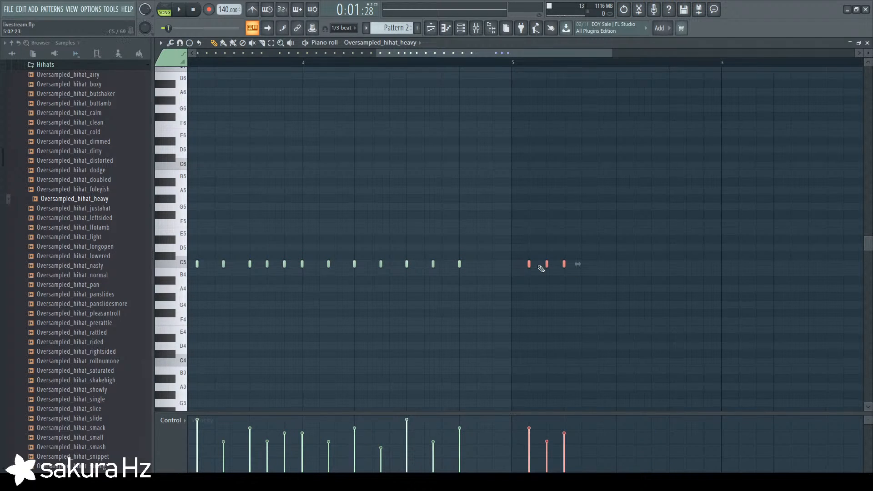
{"action": "right_click", "coordinate": [268, 264]}
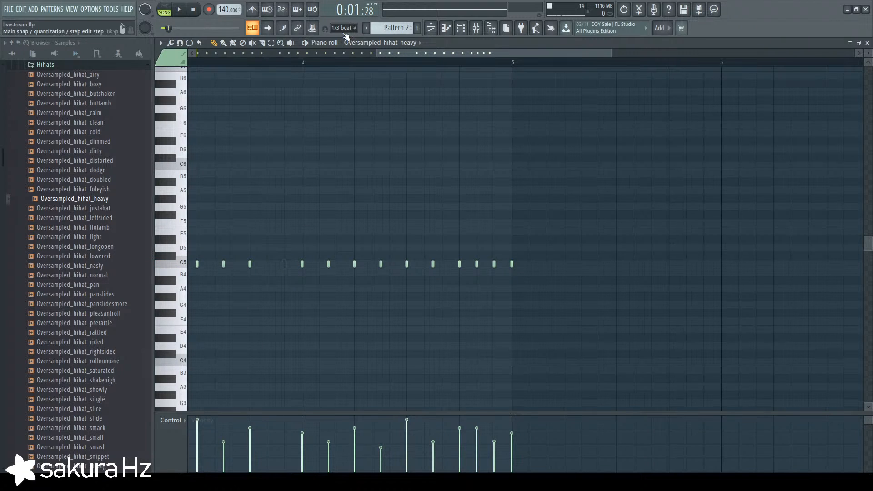
Restore the straight hi-hat note at the end of bar 3 with a 1/2 beat snap and play the pattern.
{"action": "key", "text": "space"}
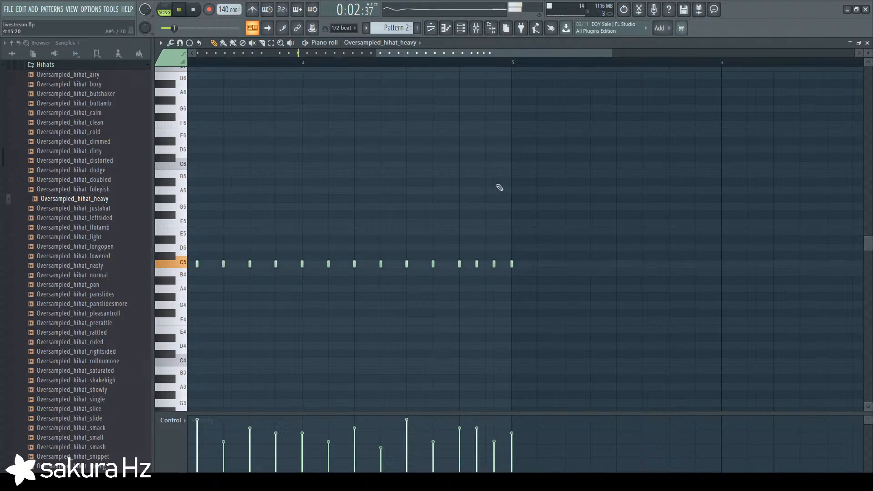
{"action": "scroll", "coordinate": [499, 187], "scroll_direction": "down", "scroll_amount": 3}
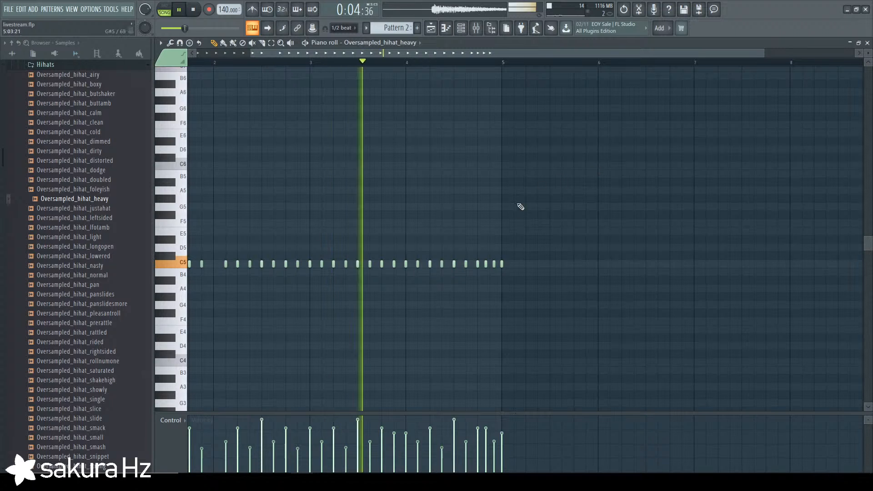
{"action": "scroll", "coordinate": [400, 227], "scroll_direction": "up", "scroll_amount": 3}
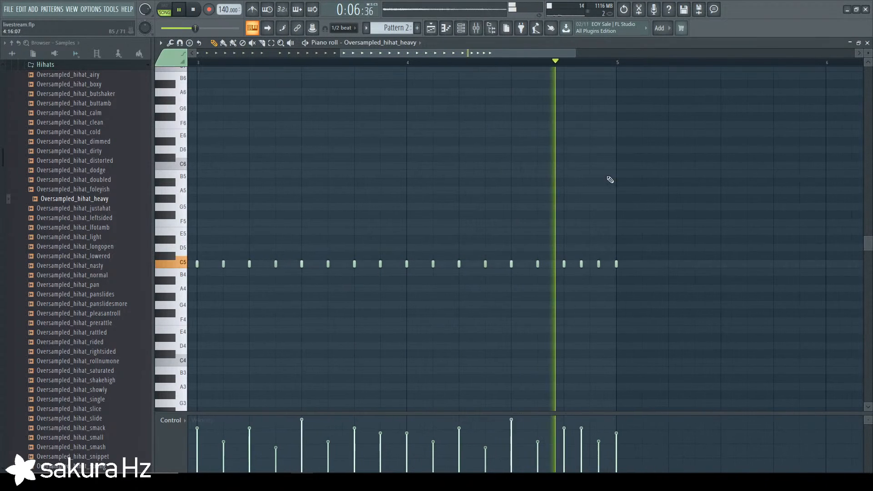
Delete the hi-hat note at the start of bar 5 so that Pattern 2 fills exactly four bars.
{"action": "left_click", "coordinate": [867, 43]}
{"action": "key", "text": "space"}
{"action": "key", "text": "F6"}
{"action": "scroll", "coordinate": [477, 269], "scroll_direction": "down", "scroll_amount": 4}
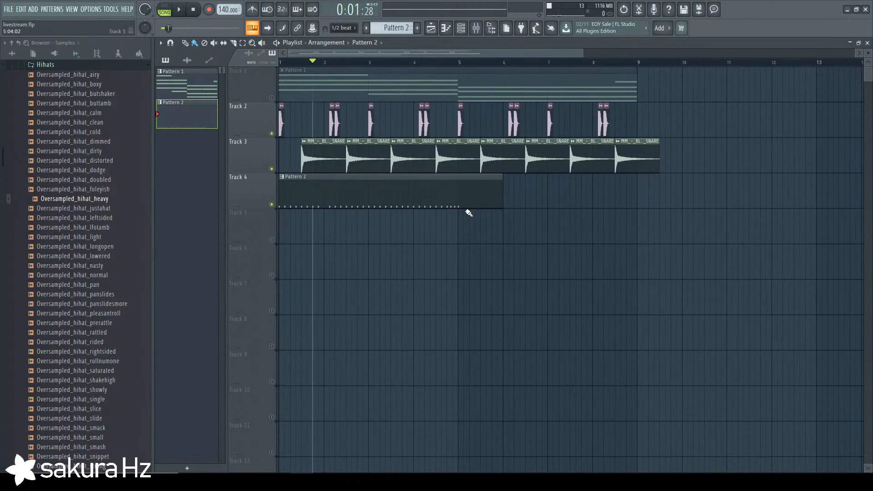
{"action": "scroll", "coordinate": [436, 214], "scroll_direction": "up", "scroll_amount": 2}
{"action": "double_click", "coordinate": [453, 197]}
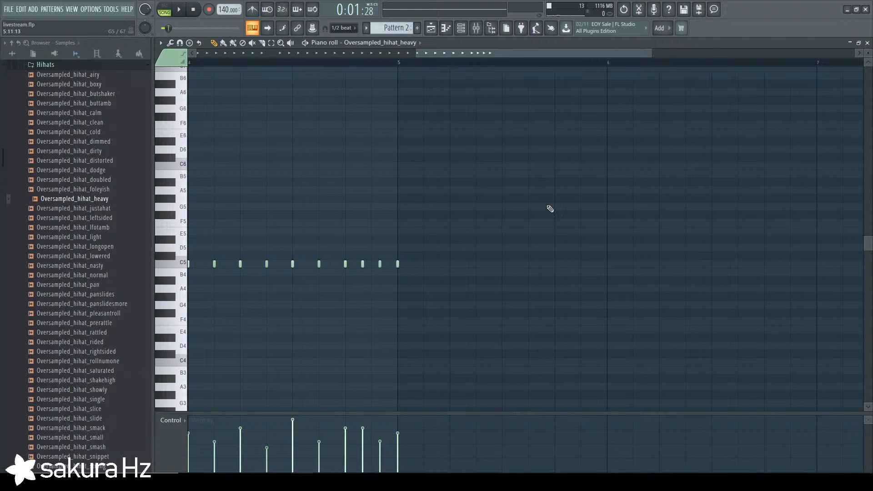
{"action": "left_click", "coordinate": [866, 43]}
{"action": "key", "text": "F6"}
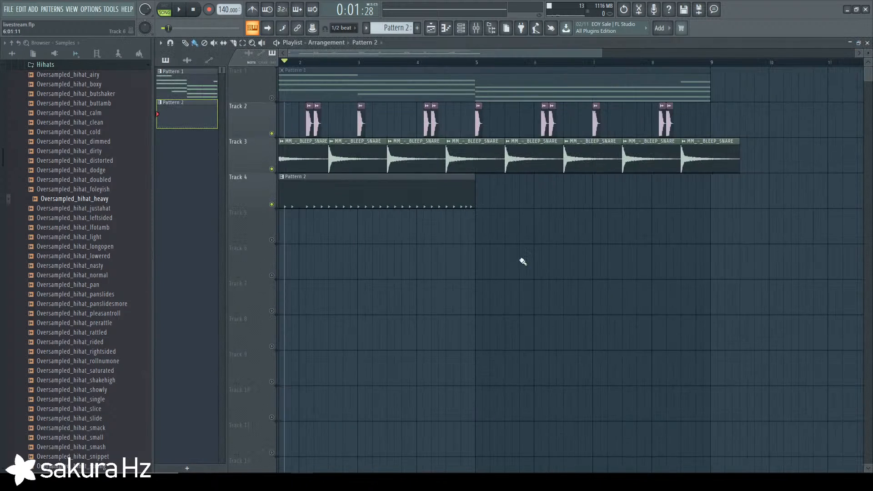
Duplicate the Pattern 2 clip on Track 4 to bar 5 and solo the chord track, Track 1.
{"action": "scroll", "coordinate": [454, 227], "scroll_direction": "down", "scroll_amount": 2}
{"action": "left_click_drag", "start_coordinate": [391, 198], "coordinate": [498, 198]}
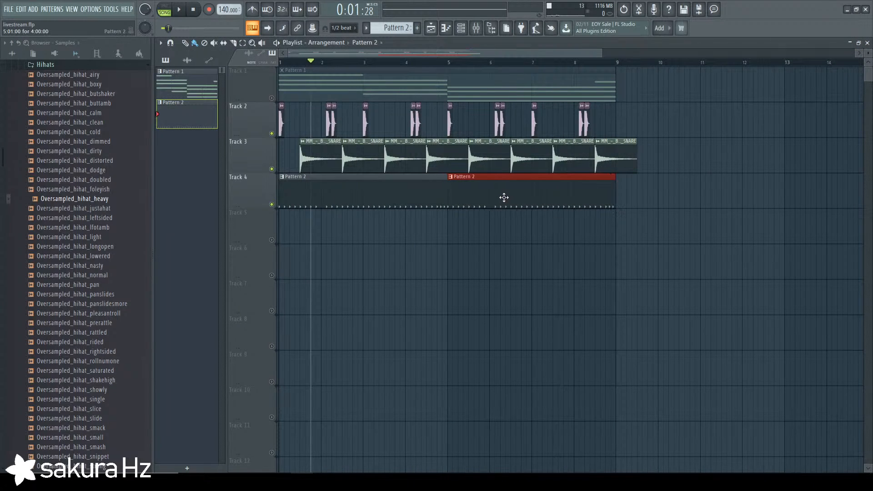
{"action": "right_click", "coordinate": [272, 97]}
Switch to Pattern 1, show the channel rack and set the typing keyboard's base note to C3.
{"action": "key", "text": "F6"}
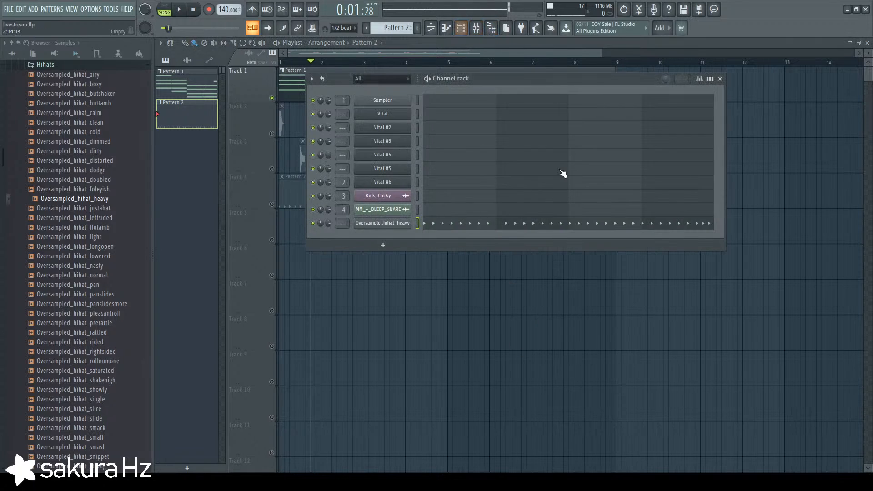
{"action": "left_click", "coordinate": [460, 78]}
{"action": "left_click", "coordinate": [719, 79]}
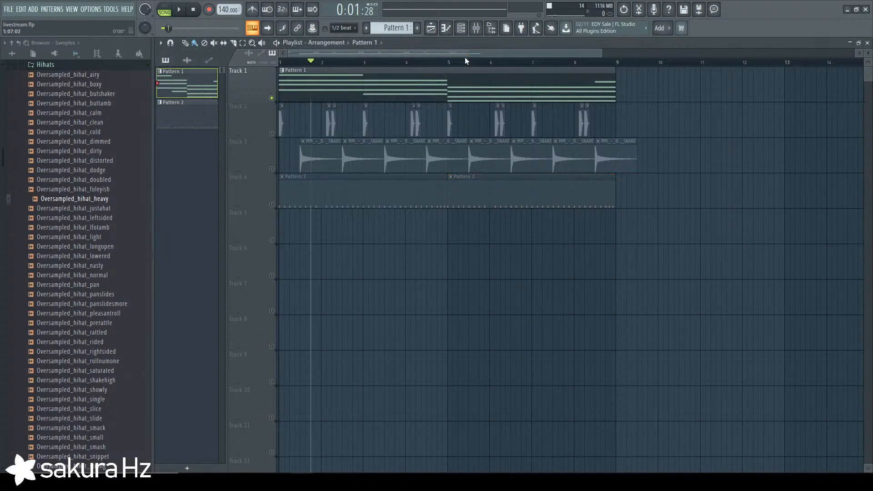
{"action": "left_click", "coordinate": [460, 28]}
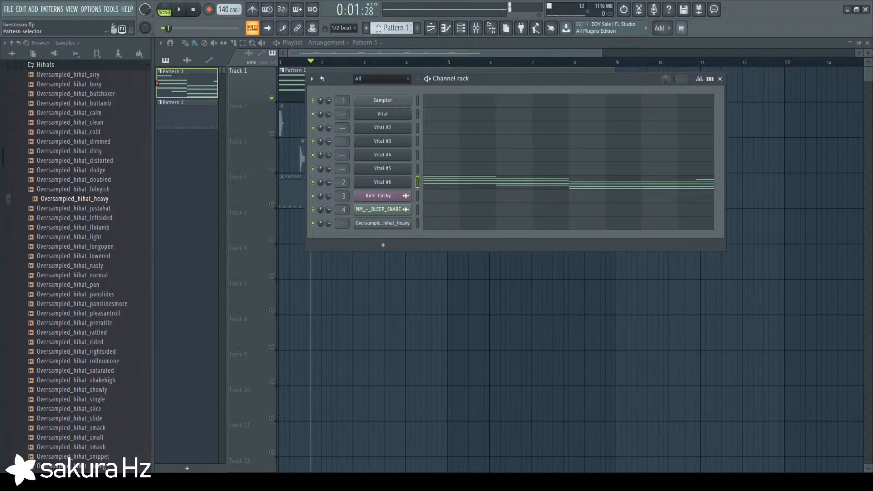
{"action": "right_click", "coordinate": [254, 30]}
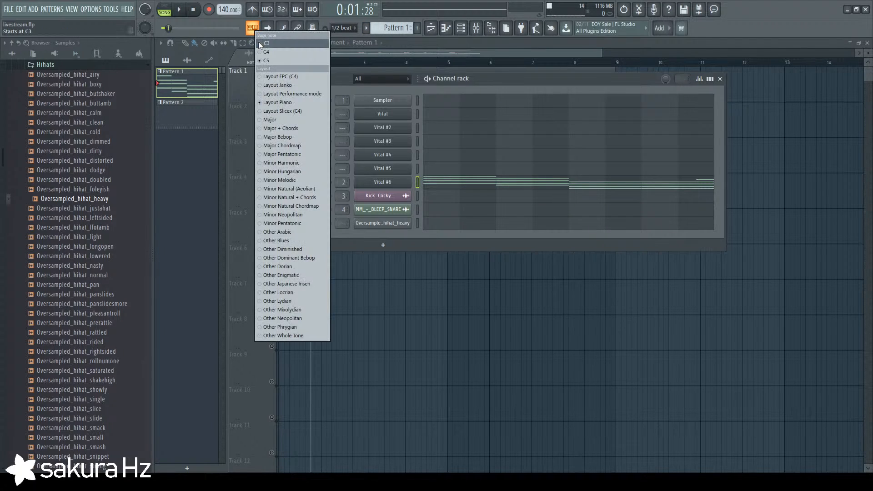
{"action": "left_click", "coordinate": [258, 42]}
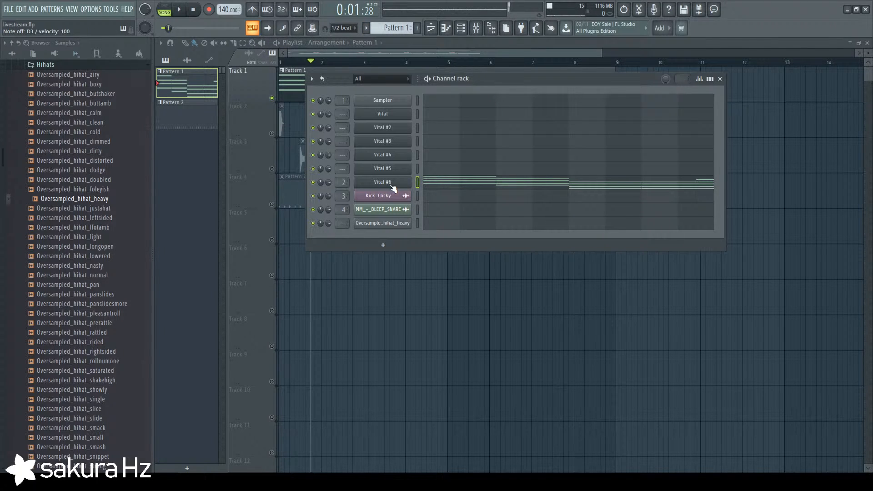
Clone the Vital #6 channel and open the new Vital #7 channel's piano roll.
{"action": "right_click", "coordinate": [394, 188]}
{"action": "left_click", "coordinate": [426, 260]}
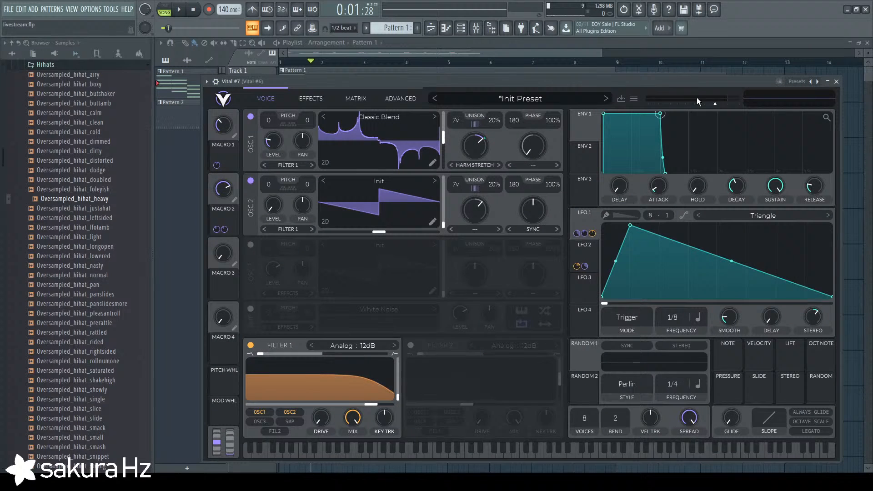
{"action": "left_click", "coordinate": [836, 81]}
{"action": "left_click", "coordinate": [493, 199]}
{"action": "scroll", "coordinate": [409, 191], "scroll_direction": "down", "scroll_amount": 3}
{"action": "left_click", "coordinate": [191, 150]}
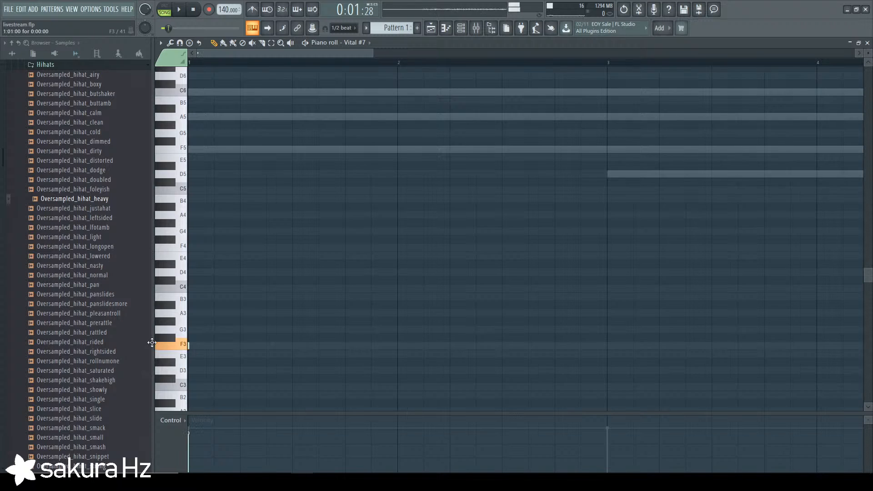
Draw a two-bar F3 bass note from bar 1 and play it in pattern mode.
{"action": "left_click_drag", "start_coordinate": [192, 346], "coordinate": [606, 346]}
{"action": "scroll", "coordinate": [541, 304], "scroll_direction": "down", "scroll_amount": 2}
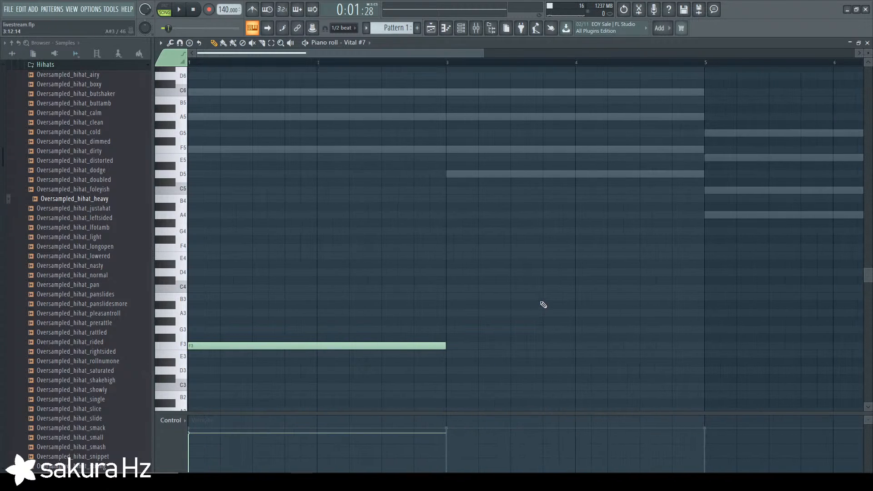
{"action": "left_click", "coordinate": [165, 9]}
{"action": "key", "text": "space"}
{"action": "key", "text": "space"}
Mute the Vital #6 chord channel and open the effects page of Vital #7.
{"action": "left_click", "coordinate": [460, 28]}
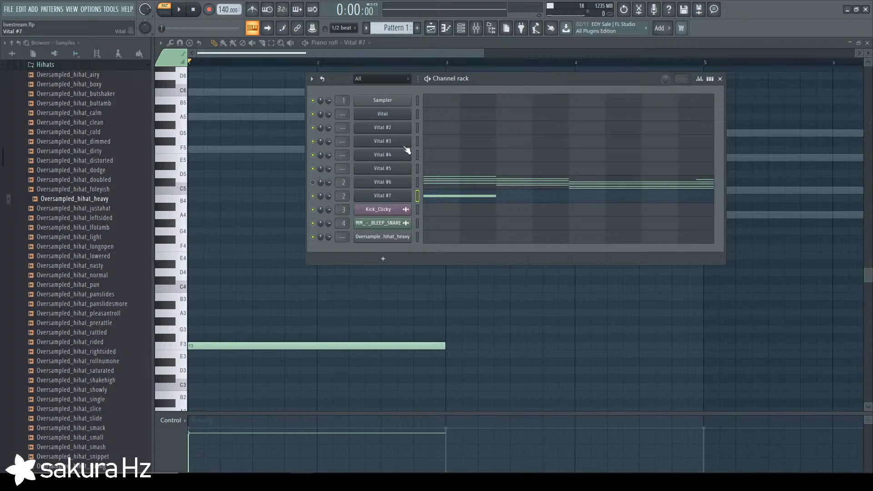
{"action": "left_click", "coordinate": [402, 196]}
{"action": "left_click_drag", "start_coordinate": [318, 81], "coordinate": [312, 62]}
{"action": "left_click", "coordinate": [304, 80]}
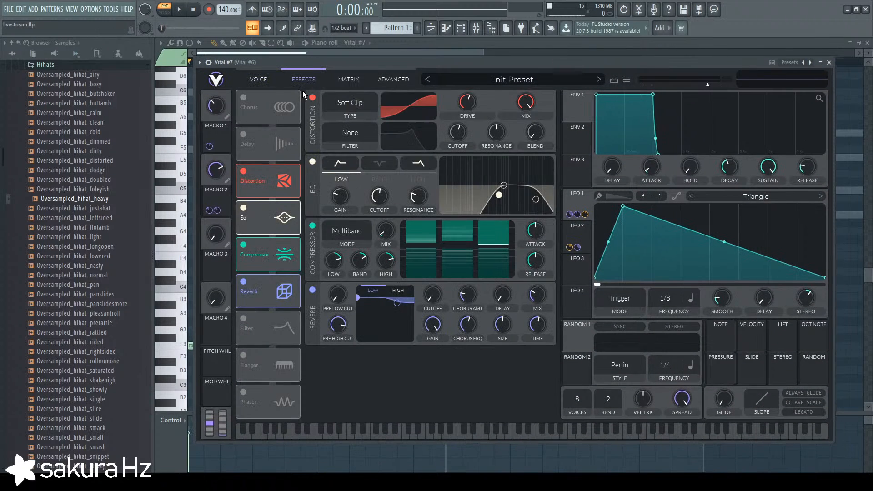
Turn off the Reverb and EQ effects in Vital #7 and play the pattern.
{"action": "left_click", "coordinate": [246, 291]}
{"action": "left_click", "coordinate": [242, 210]}
{"action": "key", "text": "space"}
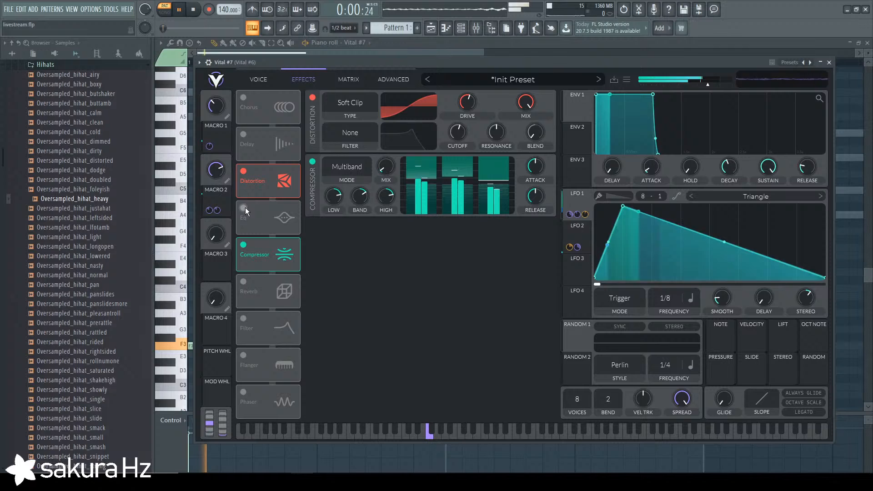
Switch off oscillator 2 in Vital #7 and bypass the LFO 2 modulation of the Filter 1 cutoff.
{"action": "left_click", "coordinate": [261, 80]}
{"action": "key", "text": "space"}
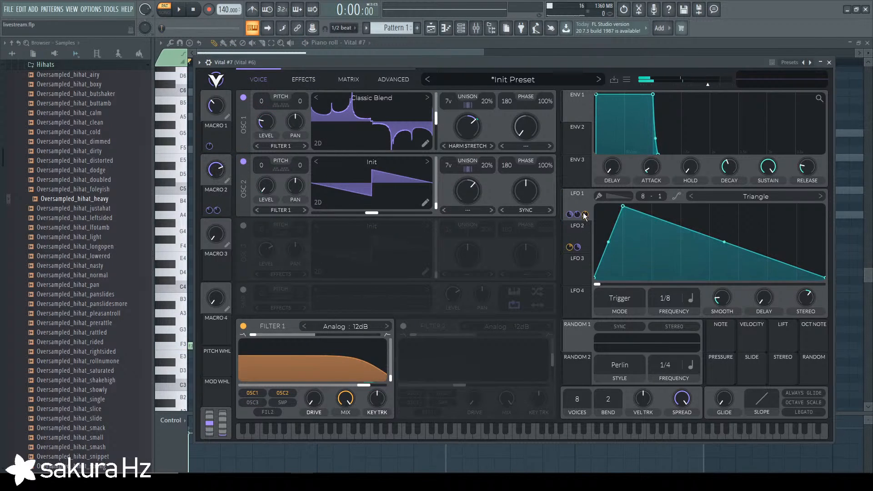
{"action": "left_click", "coordinate": [581, 228]}
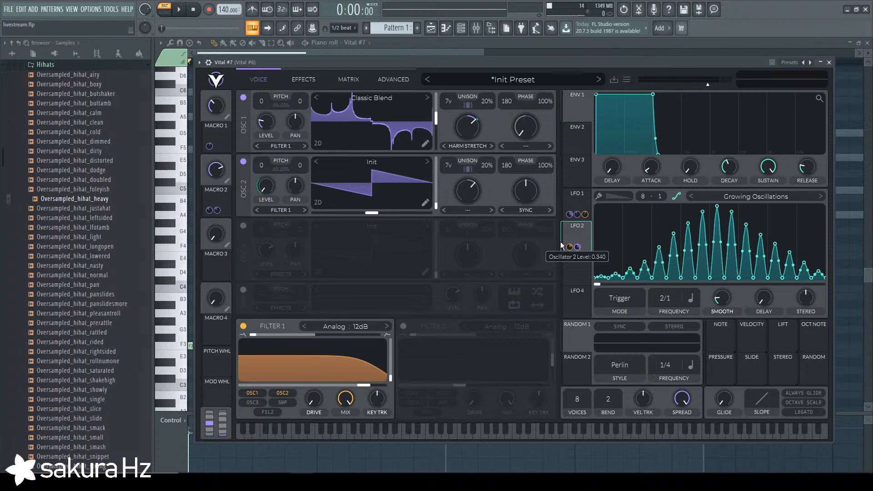
{"action": "left_click", "coordinate": [243, 161]}
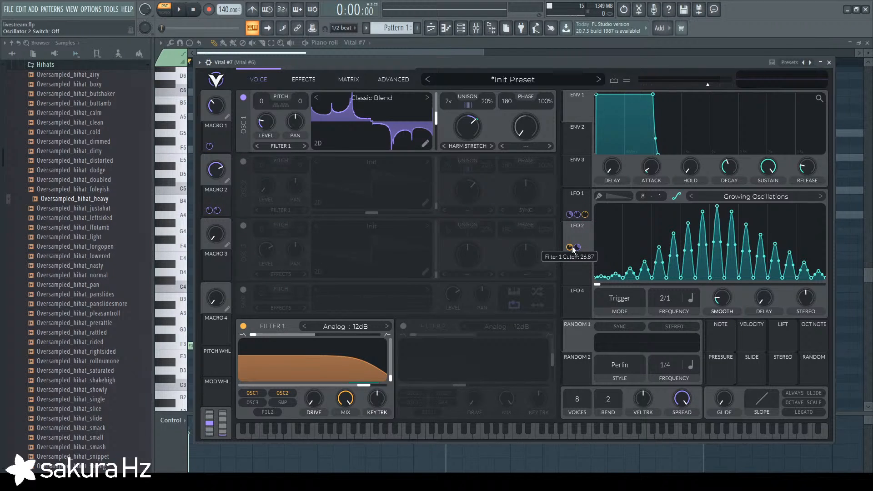
{"action": "right_click", "coordinate": [573, 247]}
{"action": "left_click", "coordinate": [582, 264]}
Adjust Macro 2 and set Macro 1 to about 0.46 during playback, and close Vital #7.
{"action": "key", "text": "space"}
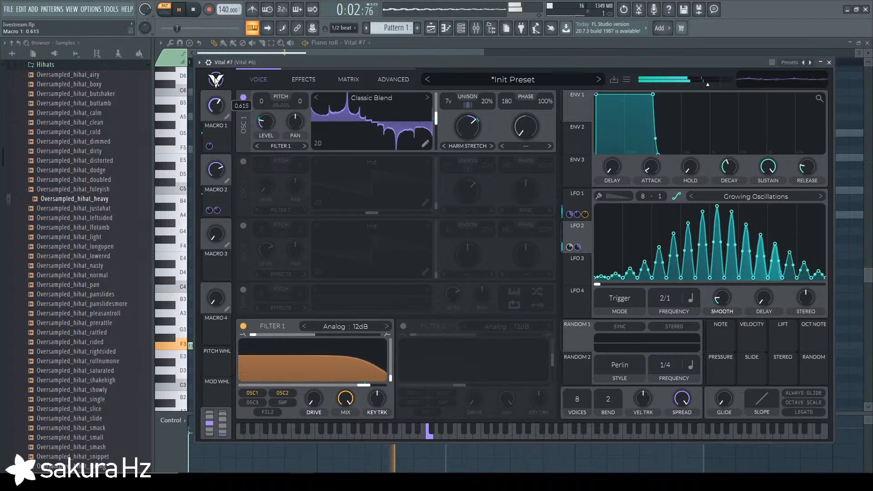
{"action": "left_click_drag", "start_coordinate": [217, 182], "coordinate": [220, 86]}
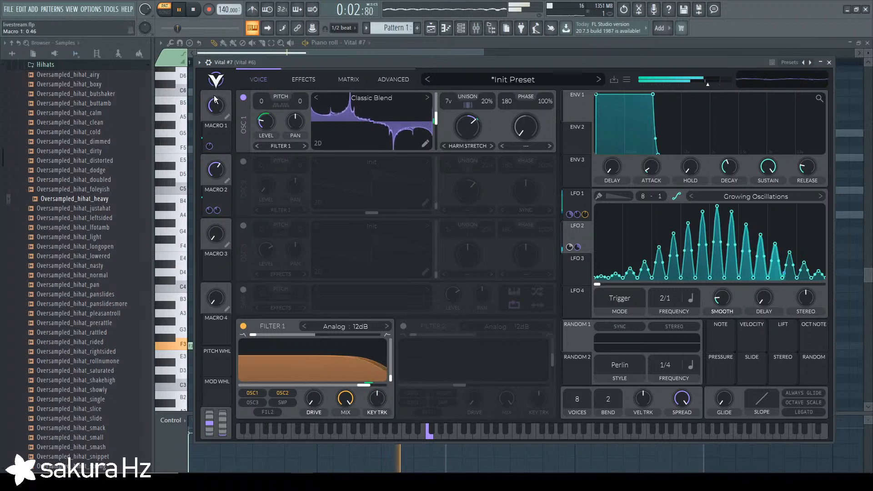
{"action": "key", "text": "space"}
{"action": "left_click", "coordinate": [828, 62]}
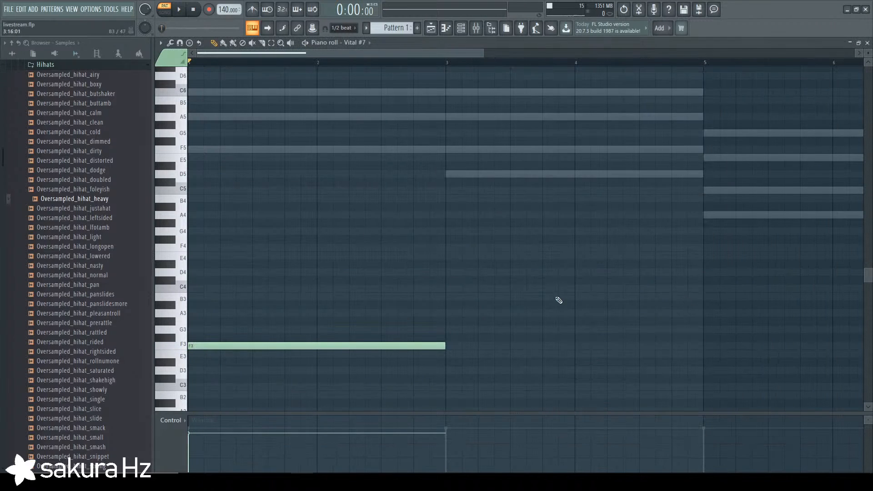
Add a two-bar bass note at bar 3 following the chord's lowest note, transposed two octaves down to D3.
{"action": "scroll", "coordinate": [423, 209], "scroll_direction": "down", "scroll_amount": 2}
{"action": "left_click", "coordinate": [397, 174]}
{"action": "key", "text": "ctrl+Down"}
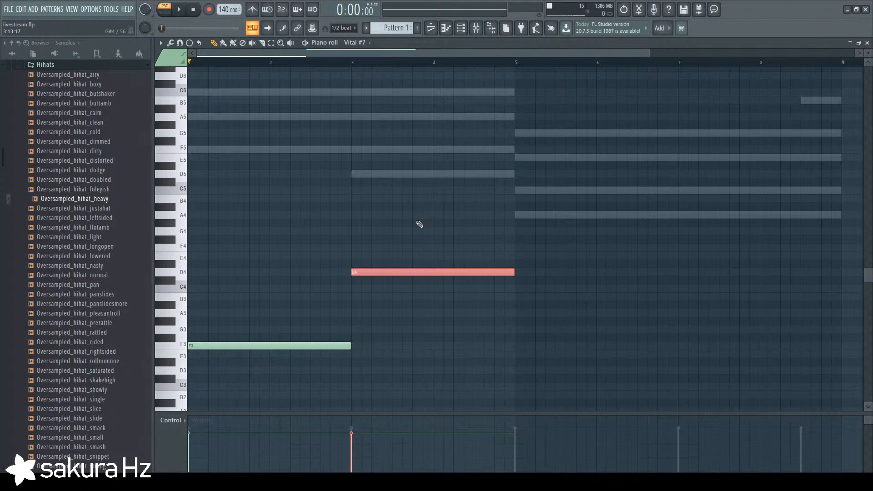
{"action": "key", "text": "ctrl+Down"}
{"action": "key", "text": "space"}
Add a bass note at bar 5, transposed two octaves down to A2, and extend it to the start of bar 9.
{"action": "left_click", "coordinate": [520, 215]}
{"action": "left_click", "coordinate": [519, 215], "text": "ctrl"}
{"action": "scroll", "coordinate": [481, 233], "scroll_direction": "down", "scroll_amount": 1}
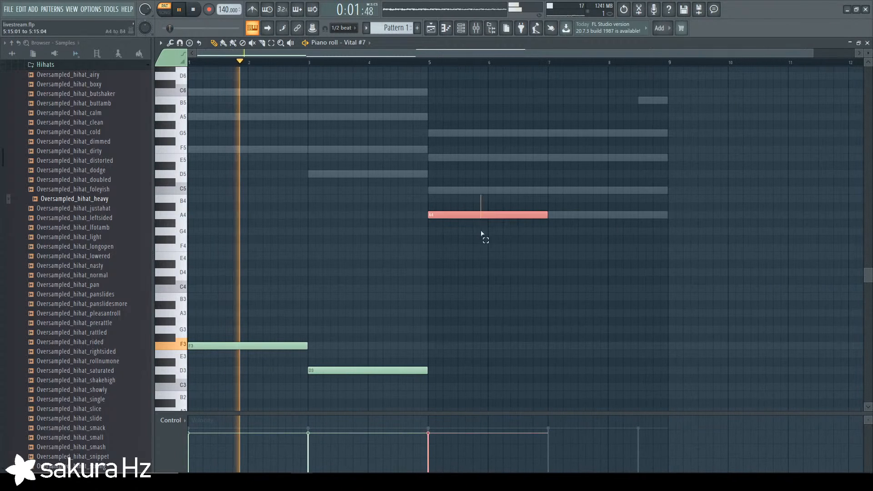
{"action": "key", "text": "ctrl+Down"}
{"action": "key", "text": "ctrl+Down"}
{"action": "scroll", "coordinate": [490, 274], "scroll_direction": "down", "scroll_amount": 1}
{"action": "scroll", "coordinate": [490, 274], "scroll_direction": "down", "scroll_amount": 2}
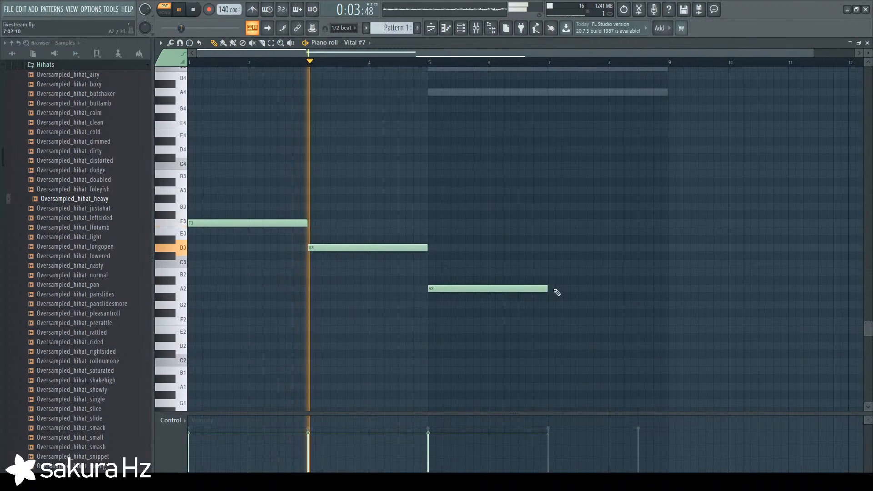
{"action": "left_click_drag", "start_coordinate": [556, 292], "coordinate": [676, 291]}
{"action": "key", "text": "space"}
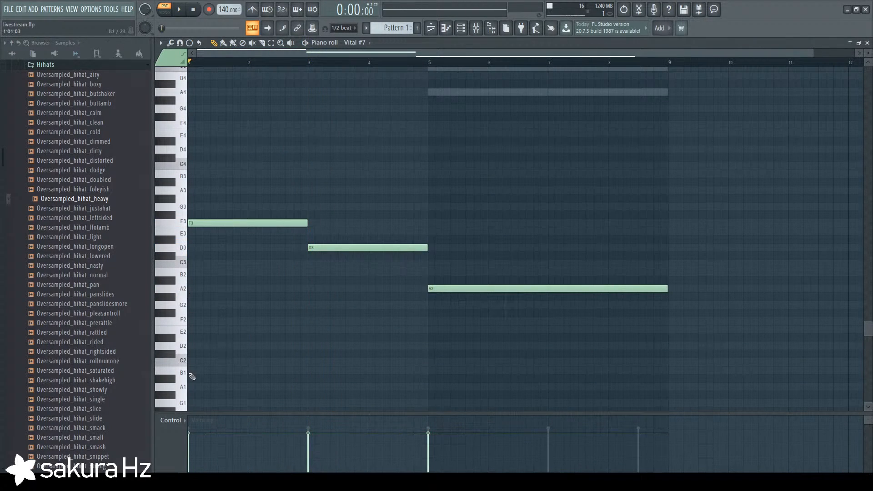
Try doubling the three bass notes one octave higher, play them and remove the upper copies.
{"action": "key", "text": "ctrl+a"}
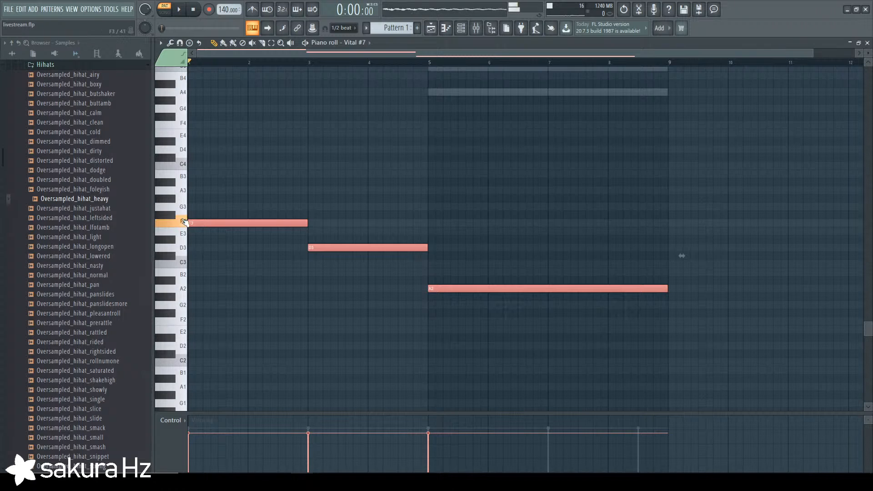
{"action": "left_click_drag", "start_coordinate": [208, 222], "coordinate": [194, 124]}
{"action": "key", "text": "space"}
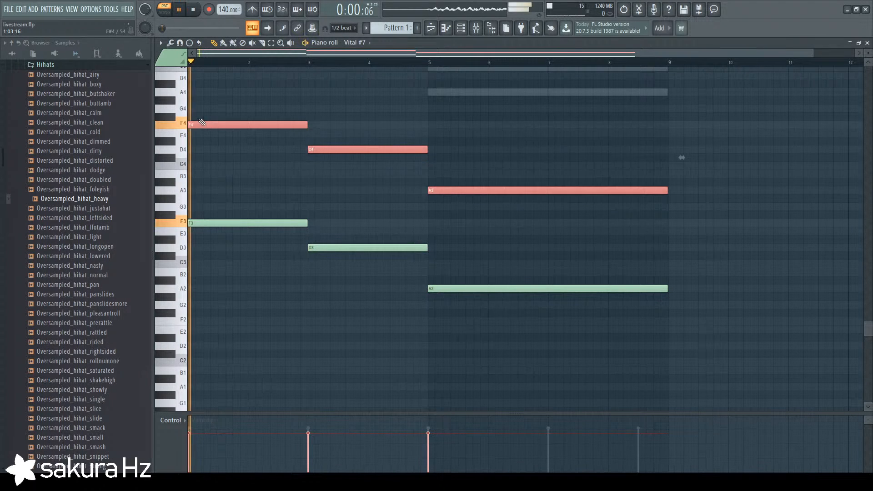
{"action": "scroll", "coordinate": [272, 106], "scroll_direction": "up", "scroll_amount": 1}
{"action": "key", "text": "space"}
{"action": "right_click", "coordinate": [273, 149]}
{"action": "right_click", "coordinate": [405, 174]}
{"action": "right_click", "coordinate": [499, 214]}
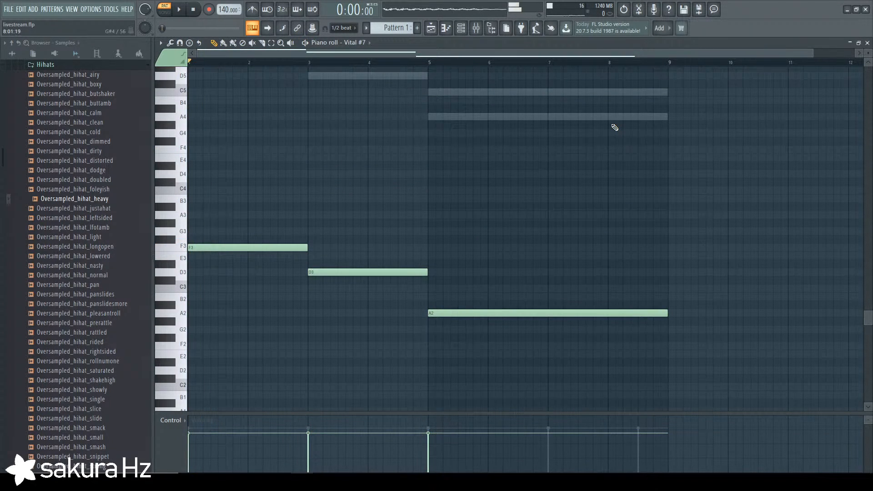
Return to the playlist, end the solo of Track 1 and play the full arrangement in song mode.
{"action": "left_click", "coordinate": [867, 42]}
{"action": "left_click", "coordinate": [280, 132]}
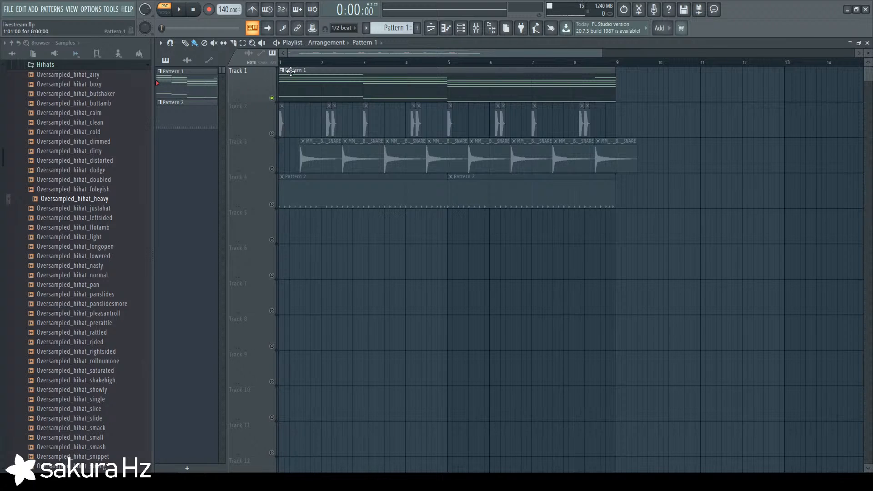
{"action": "key", "text": "space"}
{"action": "key", "text": "F6"}
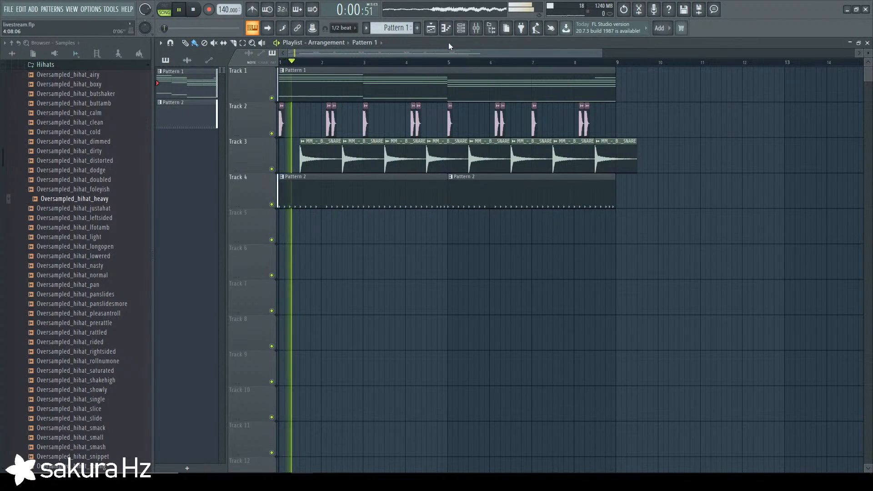
{"action": "scroll", "coordinate": [449, 56], "scroll_direction": "down", "scroll_amount": 4}
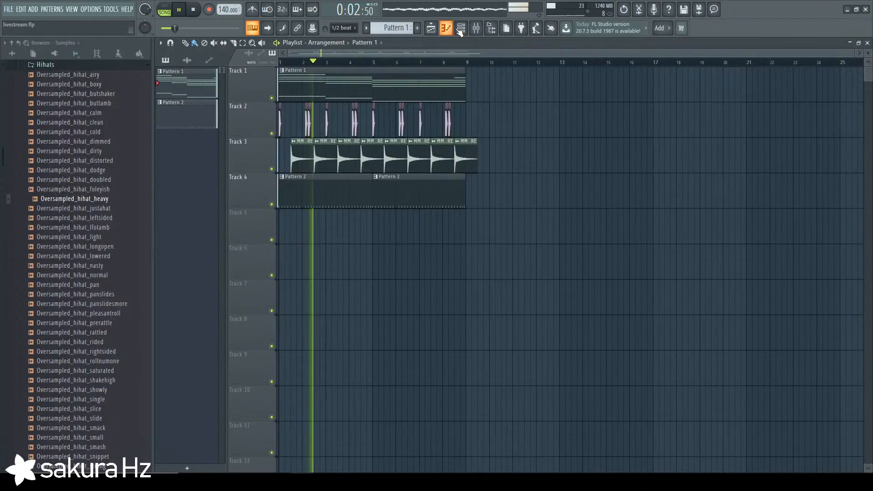
Unmute the Vital #6 chord channel and reopen the piano roll of Vital #7.
{"action": "key", "text": "F6"}
{"action": "key", "text": "space"}
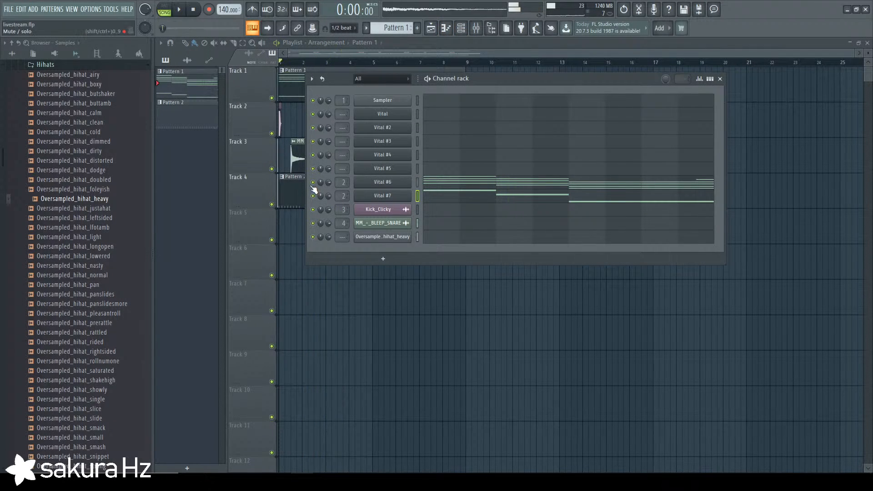
{"action": "left_click", "coordinate": [313, 183]}
{"action": "key", "text": "space"}
{"action": "key", "text": "space"}
{"action": "left_click", "coordinate": [426, 198]}
Shorten the F3 bass note at bar 1 to two beats and play the arrangement.
{"action": "key", "text": "space"}
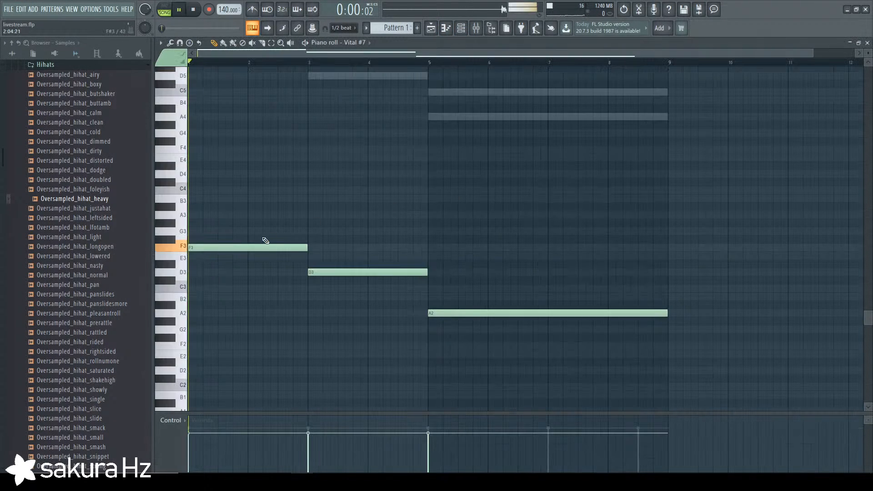
{"action": "key", "text": "space"}
{"action": "left_click_drag", "start_coordinate": [307, 249], "coordinate": [225, 251]}
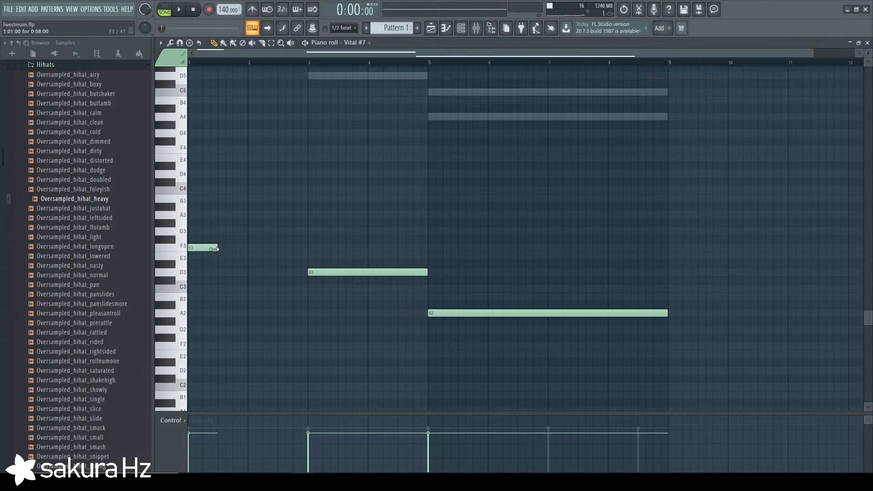
{"action": "key", "text": "space"}
Try a second two-beat F3 note on the fourth beat of bar 1, play it and remove it.
{"action": "left_click", "coordinate": [250, 248]}
{"action": "key", "text": "space"}
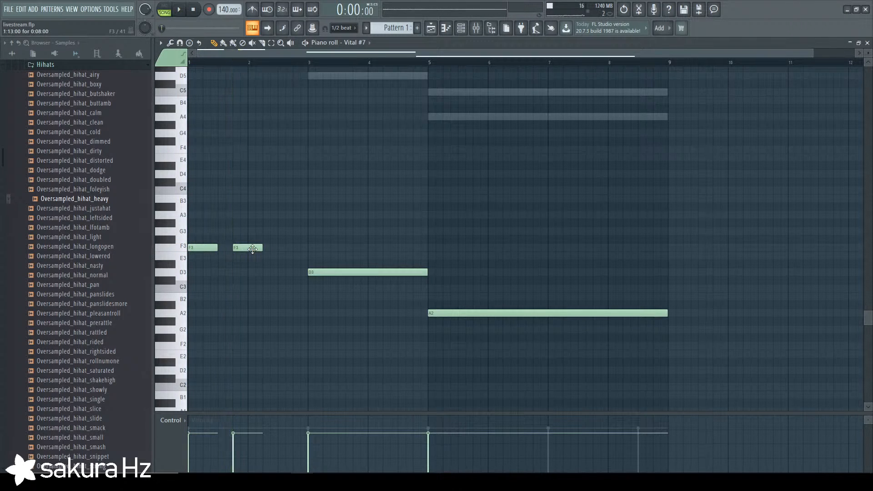
{"action": "key", "text": "space"}
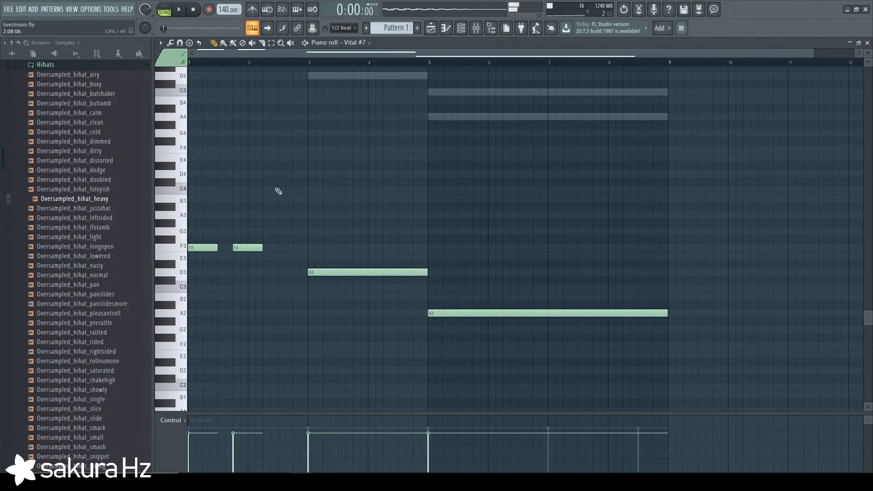
{"action": "right_click", "coordinate": [248, 250]}
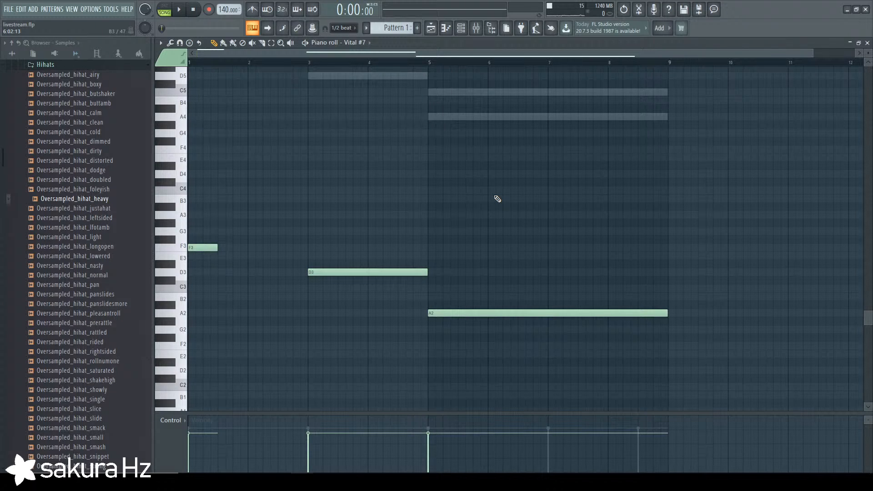
Add a two-beat F3 note at the start of bar 2 and play the arrangement.
{"action": "key", "text": "space"}
{"action": "left_click", "coordinate": [250, 248]}
{"action": "key", "text": "space"}
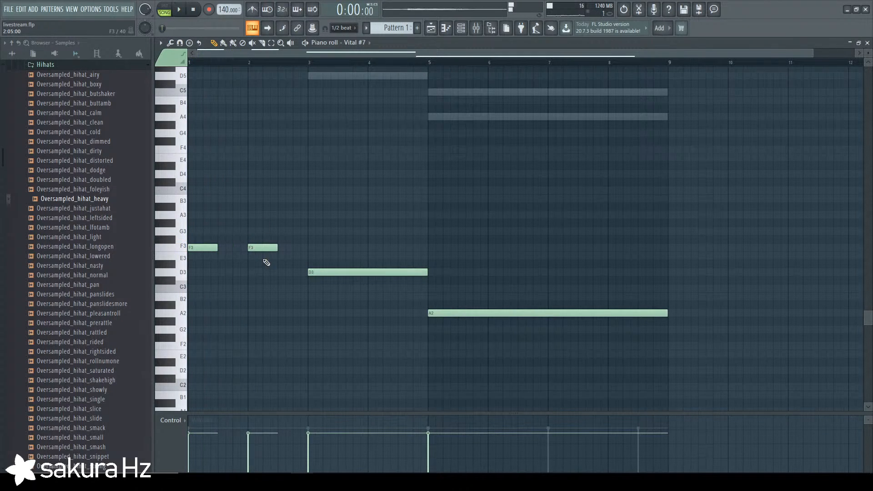
Start the second F3 note earlier at 1:13, extend its end to bar 3, and play the pattern back.
{"action": "left_click_drag", "start_coordinate": [259, 248], "coordinate": [244, 249]}
{"action": "key", "text": "space"}
{"action": "scroll", "coordinate": [238, 232], "scroll_direction": "up", "scroll_amount": 3}
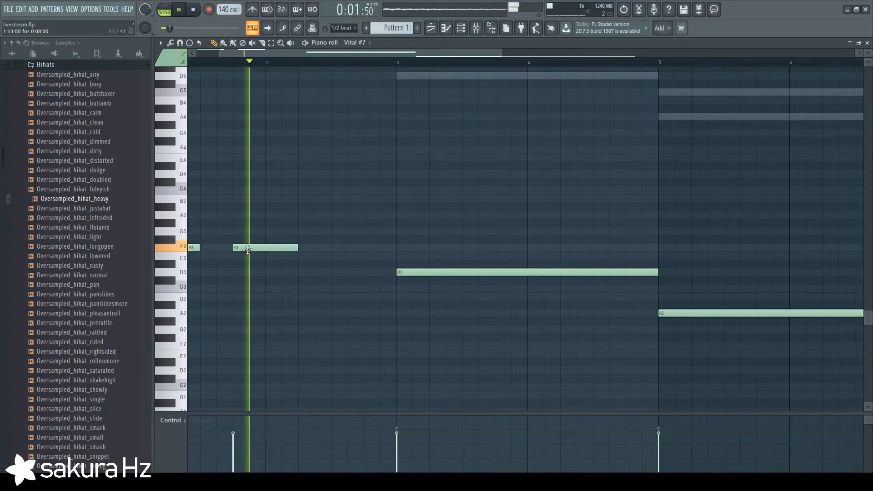
{"action": "key", "text": "space"}
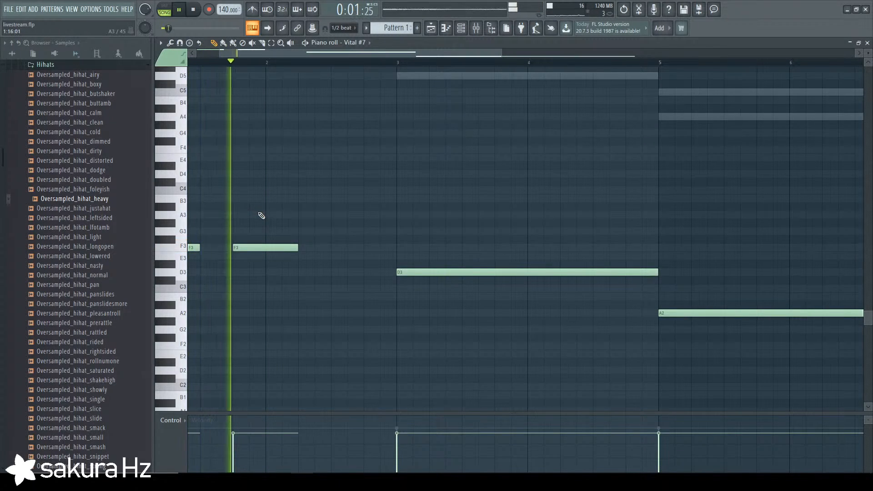
{"action": "key", "text": "space"}
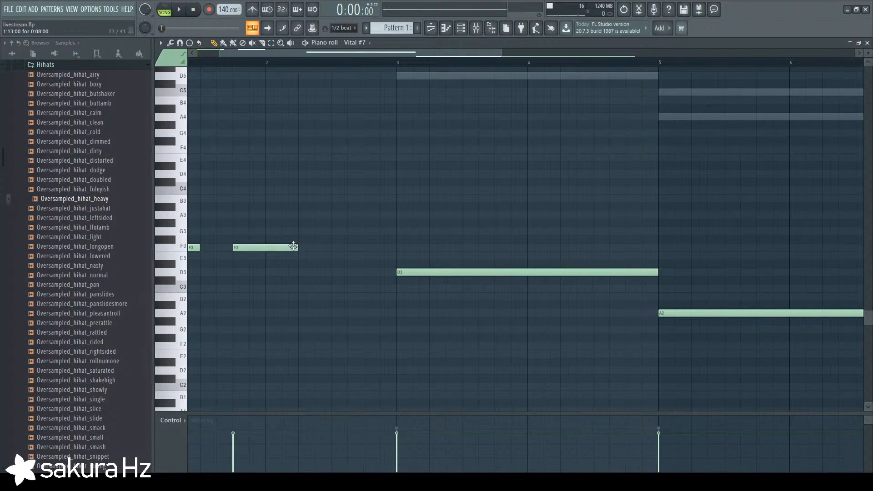
{"action": "left_click_drag", "start_coordinate": [293, 246], "coordinate": [396, 246]}
{"action": "key", "text": "space"}
{"action": "scroll", "coordinate": [334, 208], "scroll_direction": "down", "scroll_amount": 3}
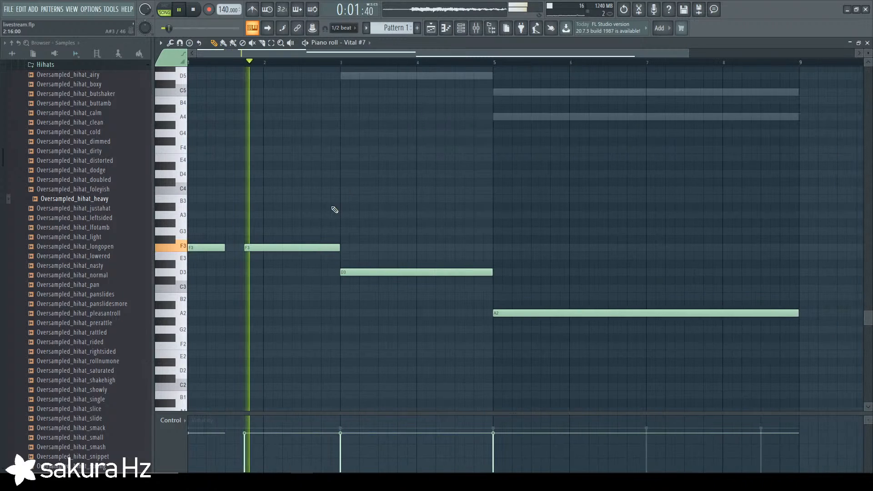
Try starting the second F3 note at bar 2 during playback, and undo that change.
{"action": "left_click_drag", "start_coordinate": [245, 248], "coordinate": [264, 247]}
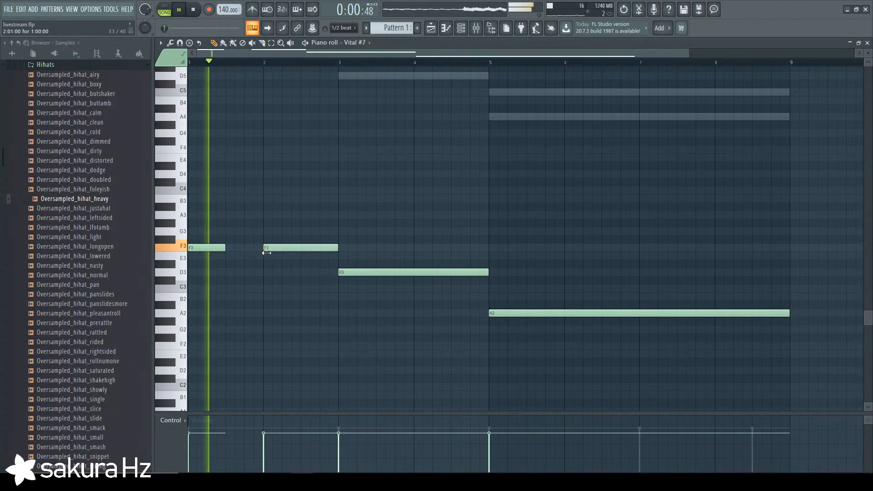
{"action": "key", "text": "space"}
{"action": "key", "text": "ctrl+z"}
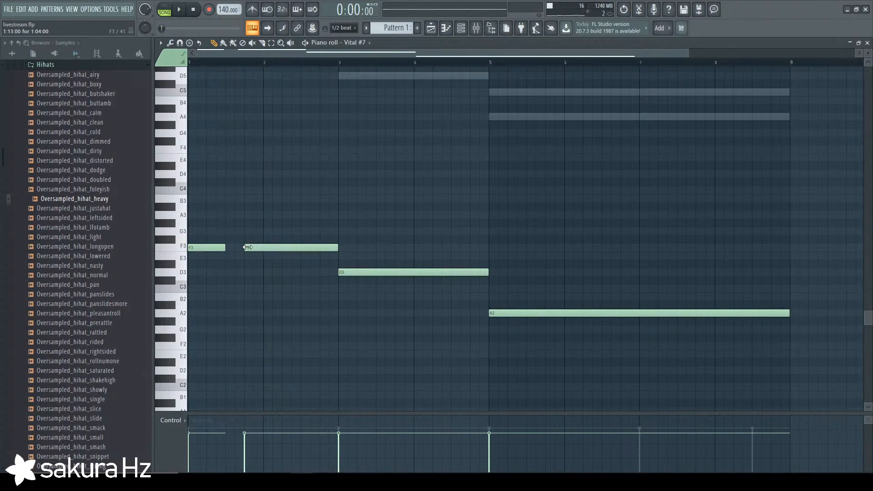
Play back the start of the pattern to check the rhythm of the two F3 notes.
{"action": "key", "text": "F6"}
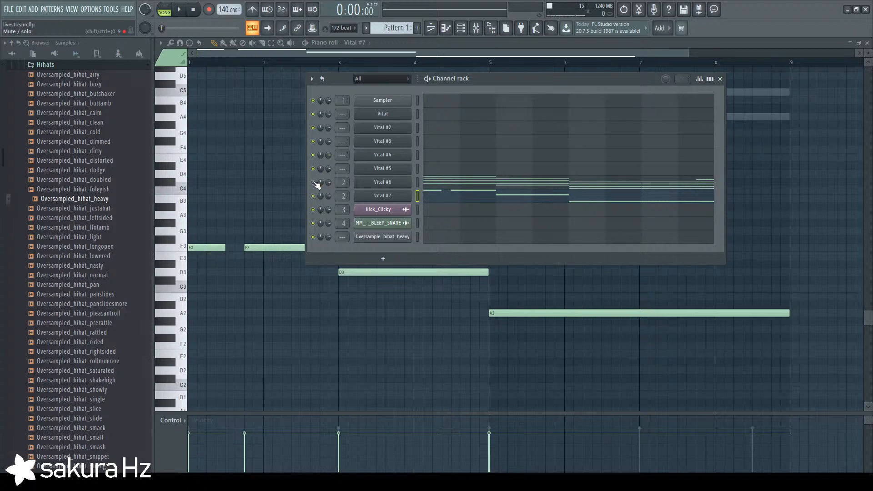
{"action": "key", "text": "F6"}
{"action": "key", "text": "space"}
{"action": "key", "text": "space"}
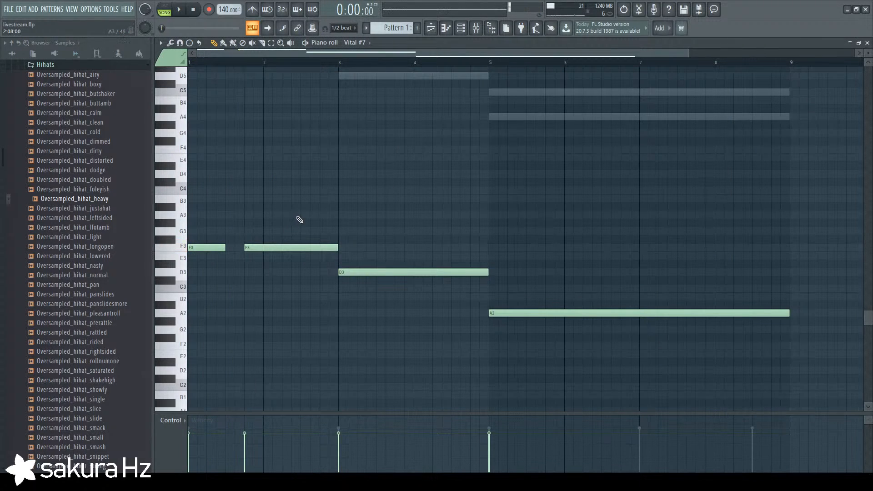
{"action": "key", "text": "space"}
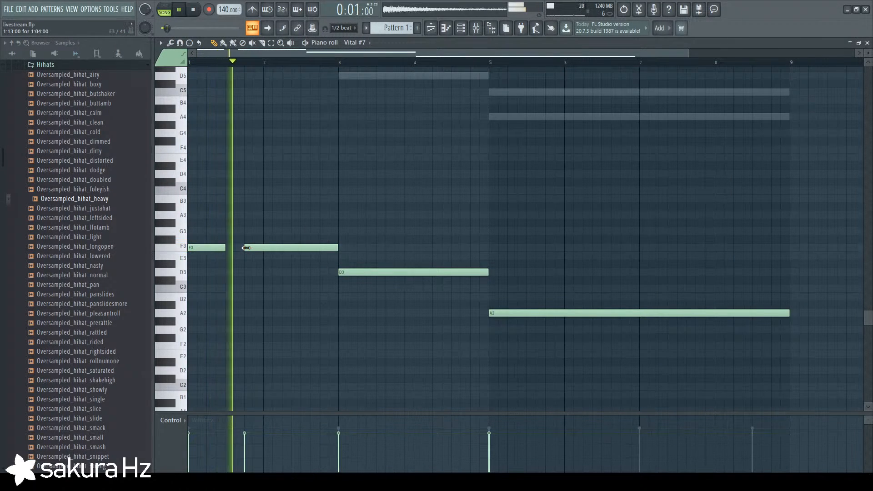
{"action": "key", "text": "space"}
Try starting the second F3 note at 2:05 and play the pattern back.
{"action": "left_click_drag", "start_coordinate": [246, 247], "coordinate": [287, 254]}
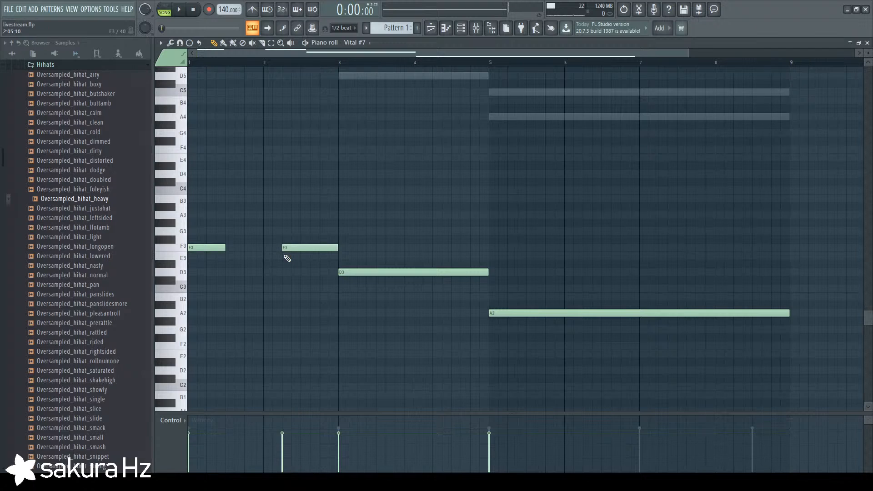
{"action": "key", "text": "space"}
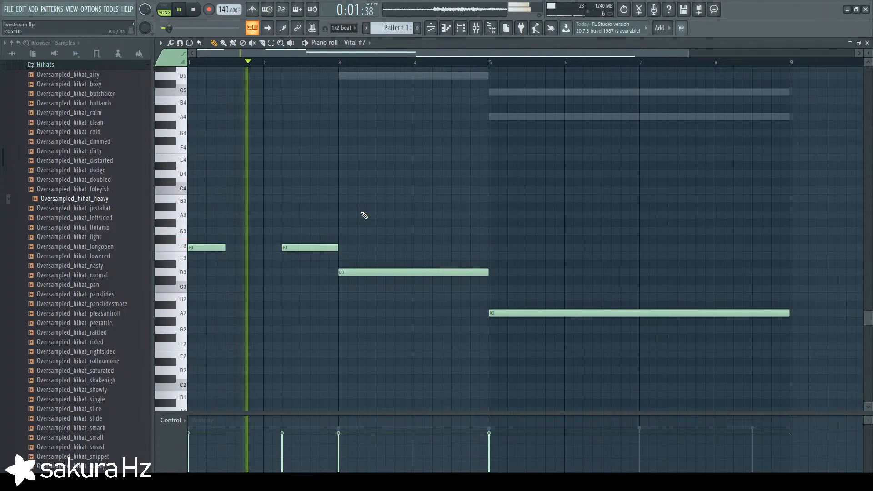
{"action": "key", "text": "space"}
Delete the second F3 note, extend the first F3 note to bar 3, and play it back.
{"action": "right_click", "coordinate": [312, 248]}
{"action": "left_click_drag", "start_coordinate": [224, 247], "coordinate": [337, 251]}
{"action": "key", "text": "space"}
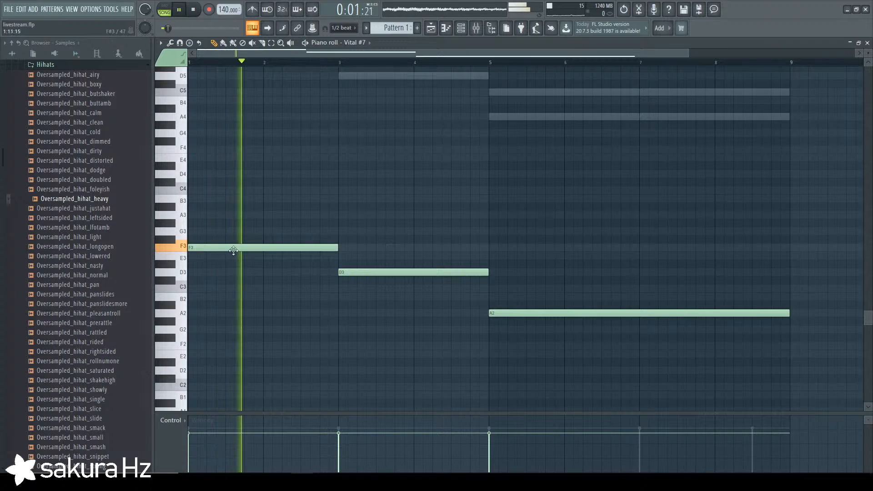
Slice the long F3 note so it ends at 1:09 and restarts at 1:13 after a gap, and play it back.
{"action": "key", "text": "space"}
{"action": "left_click", "coordinate": [251, 32]}
{"action": "key", "text": "c"}
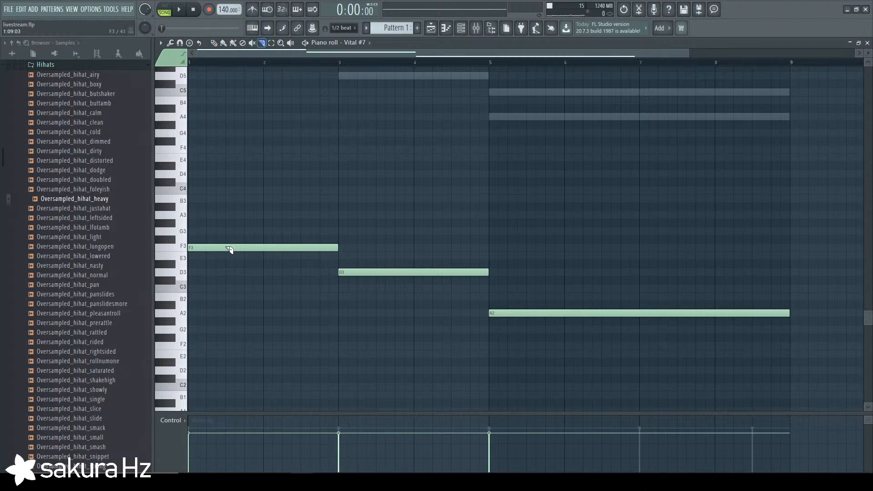
{"action": "left_click", "coordinate": [226, 248]}
{"action": "left_click", "coordinate": [235, 248]}
{"action": "key", "text": "space"}
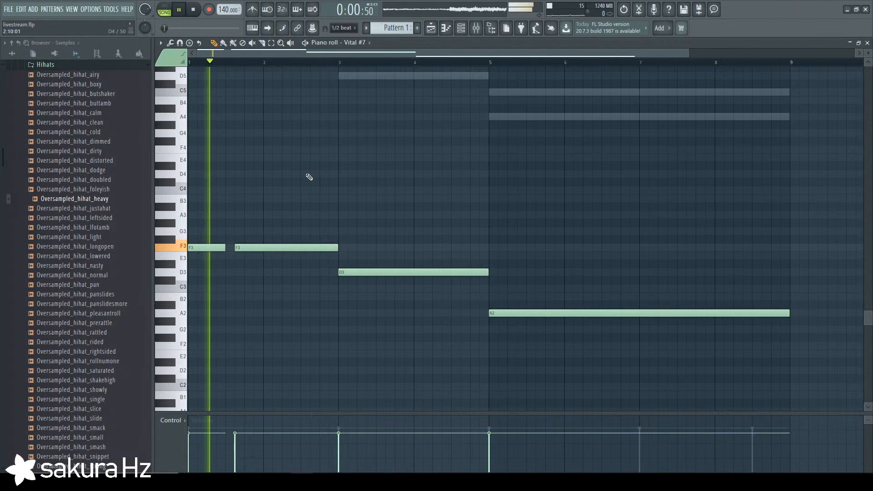
{"action": "key", "text": "space"}
{"action": "left_click_drag", "start_coordinate": [235, 248], "coordinate": [245, 247]}
{"action": "key", "text": "space"}
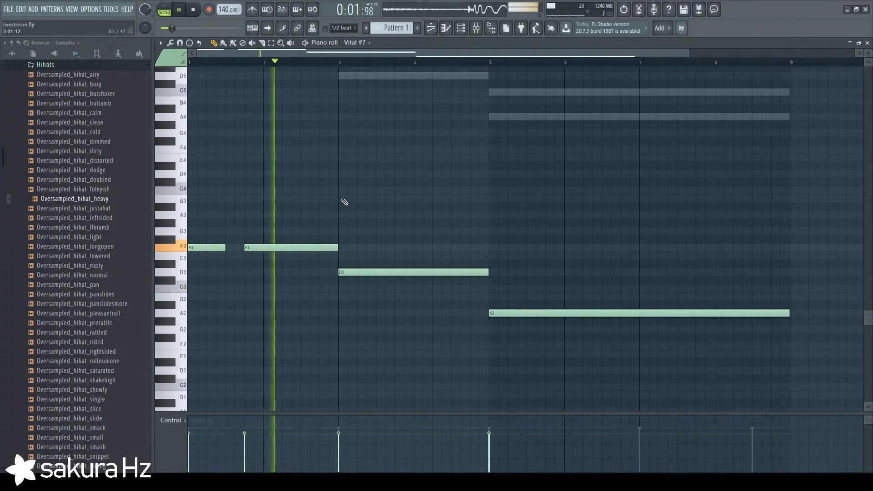
Replace the long D3 note with one from bar 3 to 3:09 and another from 3:13 to bar 5.
{"action": "right_click", "coordinate": [348, 273]}
{"action": "key", "text": "space"}
{"action": "left_click_drag", "start_coordinate": [354, 226], "coordinate": [349, 272]}
{"action": "left_click", "coordinate": [347, 80]}
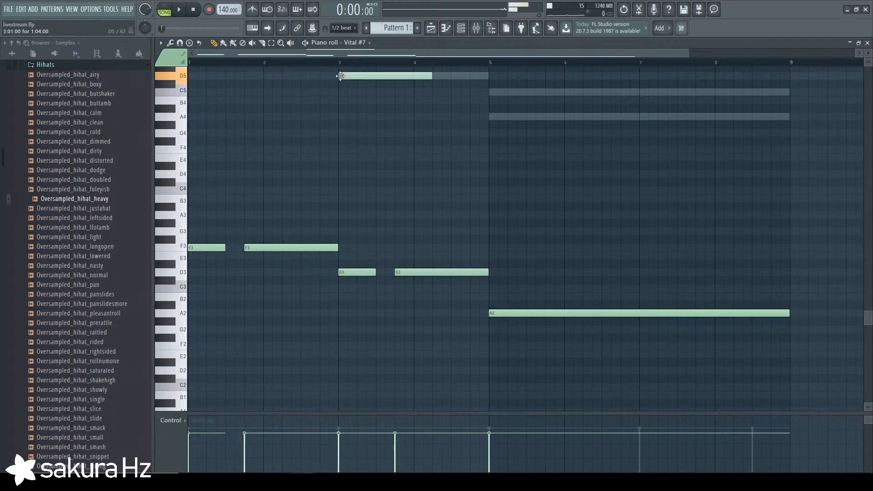
{"action": "key", "text": "space"}
Replace the long A2 note with three A2 notes spanning bar 5 to 5:09, 5:13 to 7:09, and 7:13 to bar 9.
{"action": "right_click", "coordinate": [528, 312]}
{"action": "left_click_drag", "start_coordinate": [339, 212], "coordinate": [650, 308]}
{"action": "right_click", "coordinate": [664, 336]}
{"action": "left_click_drag", "start_coordinate": [497, 314], "coordinate": [648, 314]}
{"action": "left_click", "coordinate": [622, 287], "text": "ctrl"}
Return to the playlist, bring up the channel rack, and enable the typing keyboard for auditioning the Vital channels.
{"action": "scroll", "coordinate": [583, 343], "scroll_direction": "down", "scroll_amount": 2}
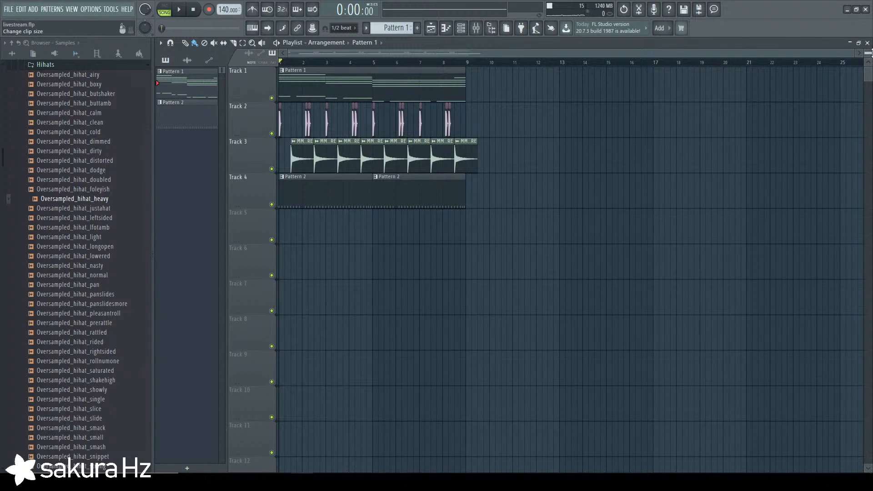
{"action": "left_click_drag", "start_coordinate": [868, 53], "coordinate": [662, 62]}
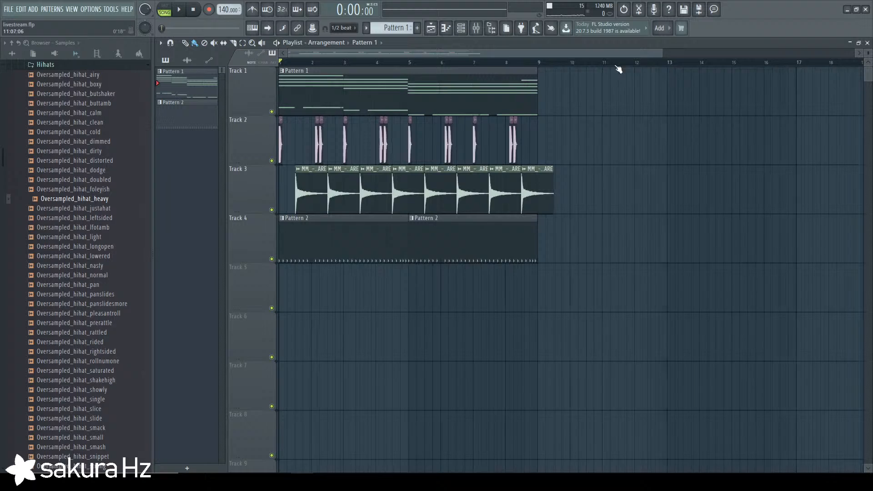
{"action": "left_click", "coordinate": [461, 28]}
{"action": "left_click", "coordinate": [413, 112]}
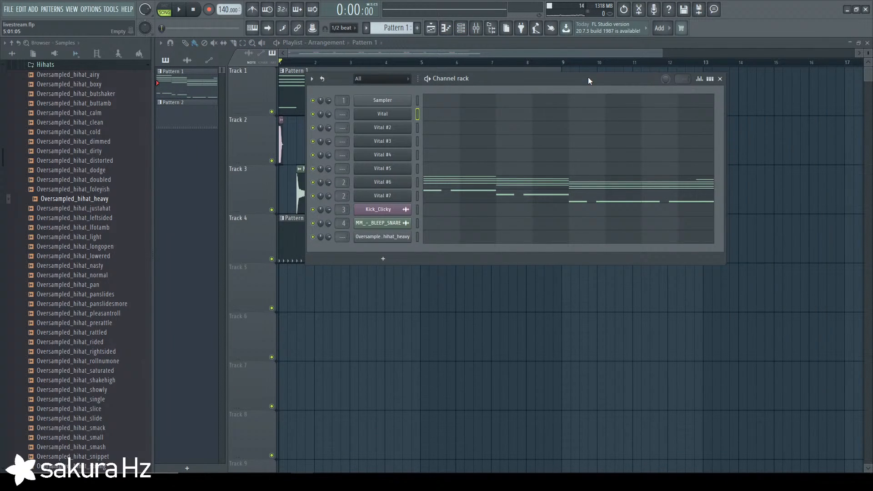
{"action": "left_click_drag", "start_coordinate": [588, 77], "coordinate": [674, 105]}
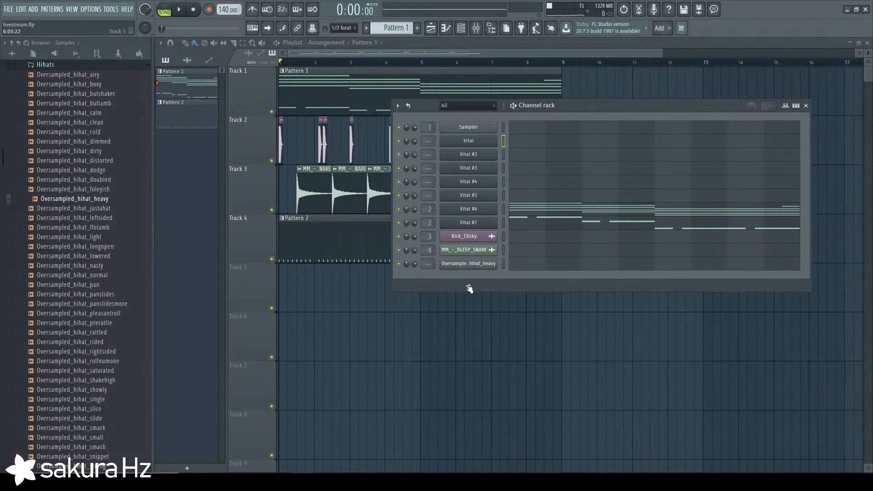
{"action": "left_click", "coordinate": [503, 209]}
{"action": "key", "text": "ctrl+t"}
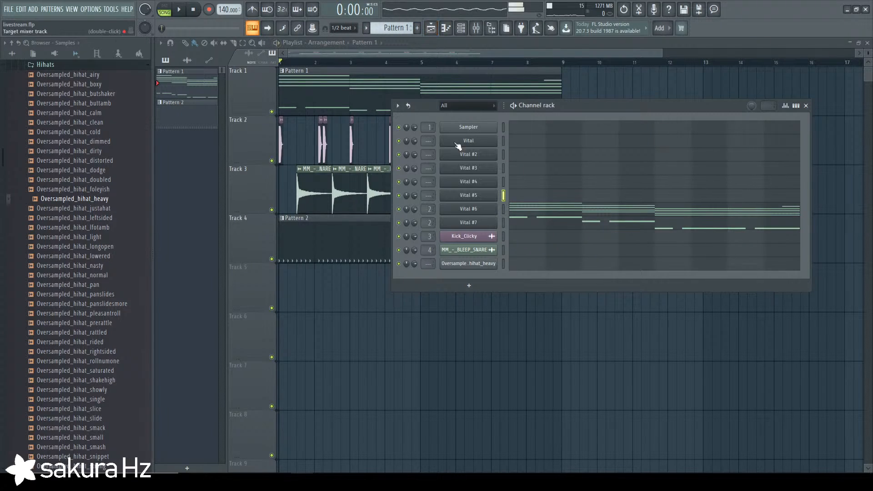
Audition the Vital #4 and Vital #3 channels by playing test notes on each.
{"action": "left_click", "coordinate": [503, 179]}
{"action": "key", "text": "x"}
{"action": "left_click", "coordinate": [504, 169]}
{"action": "key", "text": "x"}
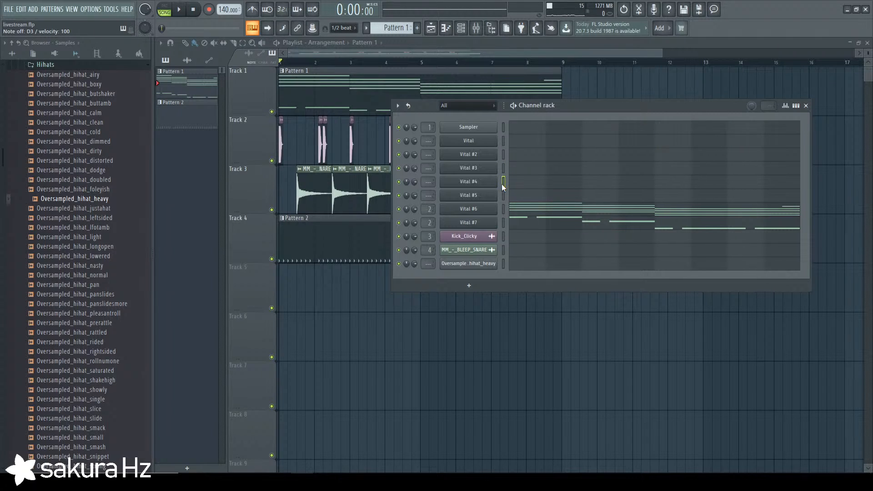
{"action": "key", "text": "x"}
{"action": "key", "text": "c"}
{"action": "key", "text": "m"}
{"action": "left_click_drag", "start_coordinate": [497, 111], "coordinate": [492, 135]}
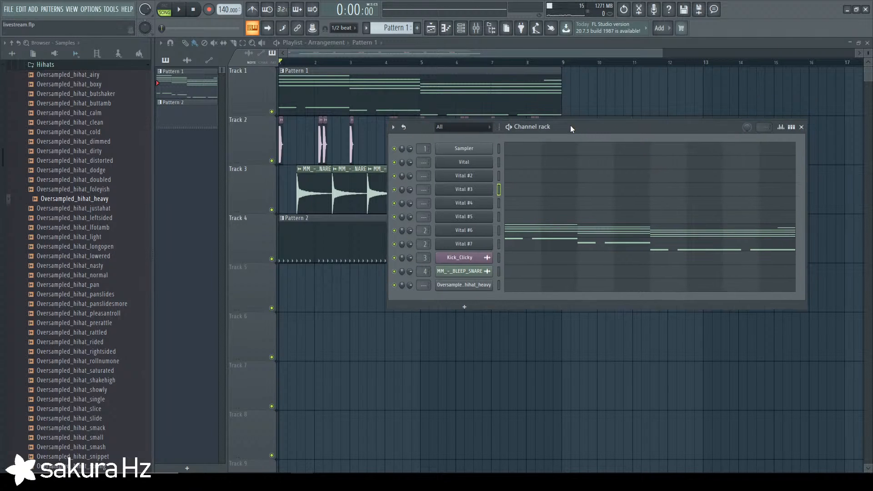
Audition the Vital #2 channel with test notes and reposition the channel rack.
{"action": "left_click", "coordinate": [498, 179]}
{"action": "key", "text": "v"}
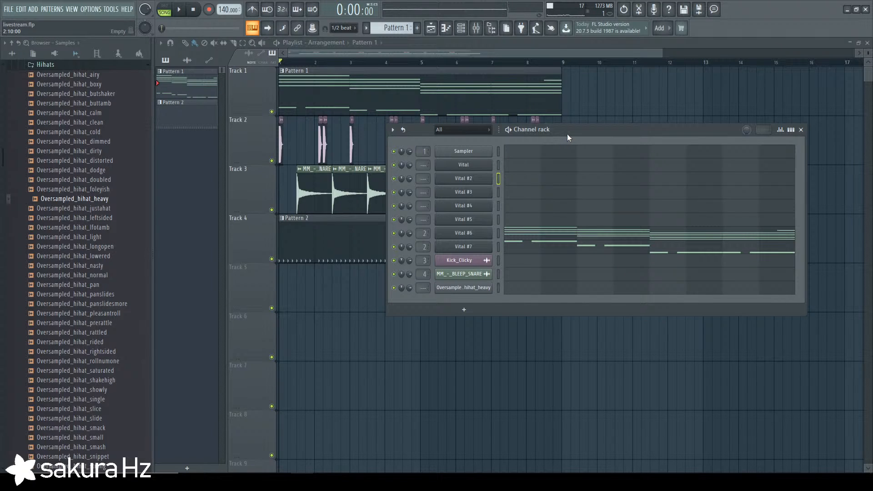
{"action": "left_click_drag", "start_coordinate": [567, 134], "coordinate": [564, 150]}
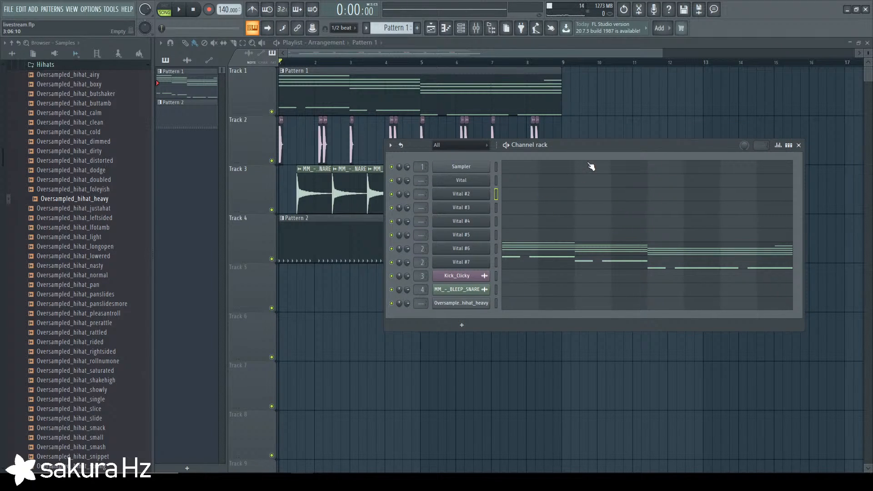
{"action": "key", "text": "c"}
{"action": "left_click_drag", "start_coordinate": [561, 146], "coordinate": [563, 169]}
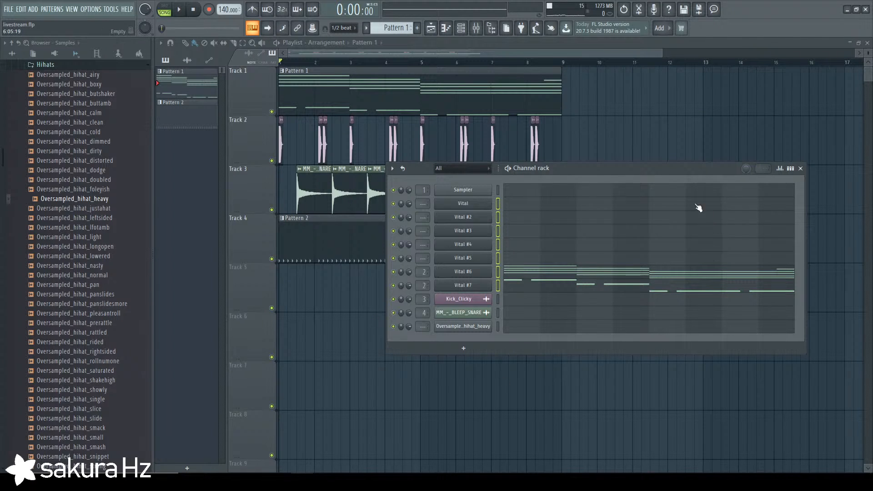
In the Vital #4 piano roll, draw an F3 note across bars 1–2 and a D3 note across bars 3–4.
{"action": "left_click_drag", "start_coordinate": [674, 169], "coordinate": [660, 180]}
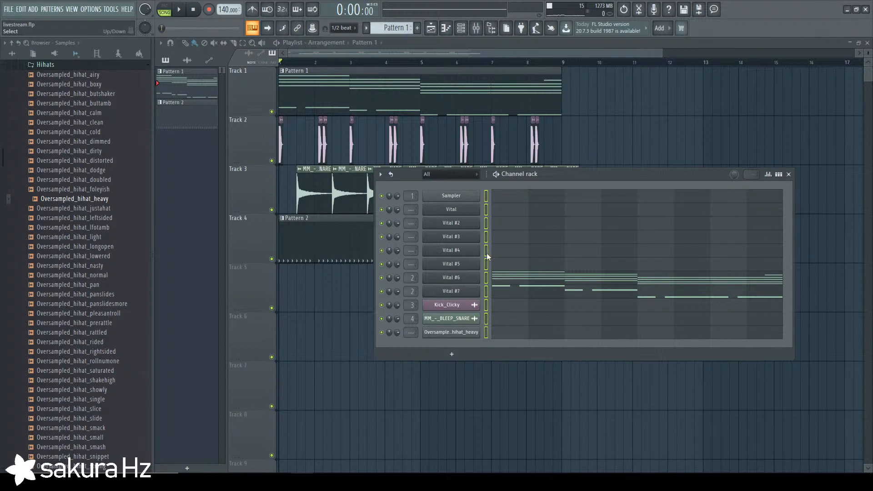
{"action": "left_click", "coordinate": [528, 253]}
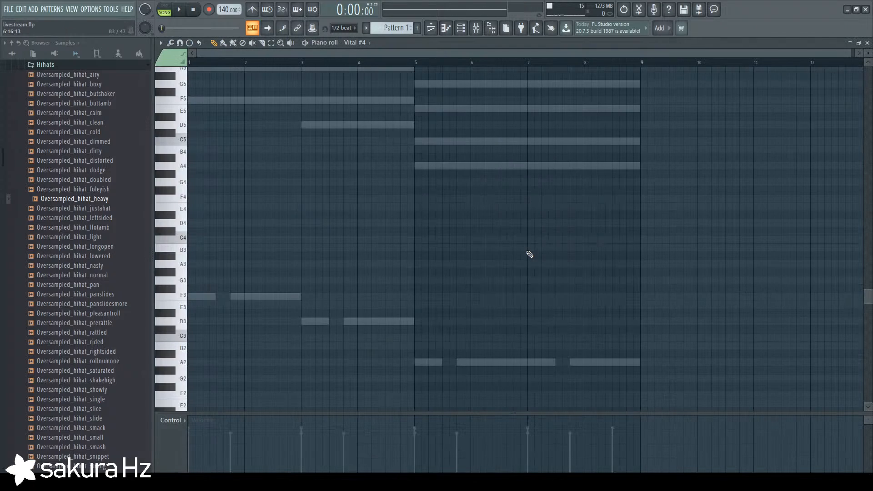
{"action": "scroll", "coordinate": [530, 254], "scroll_direction": "down", "scroll_amount": 3}
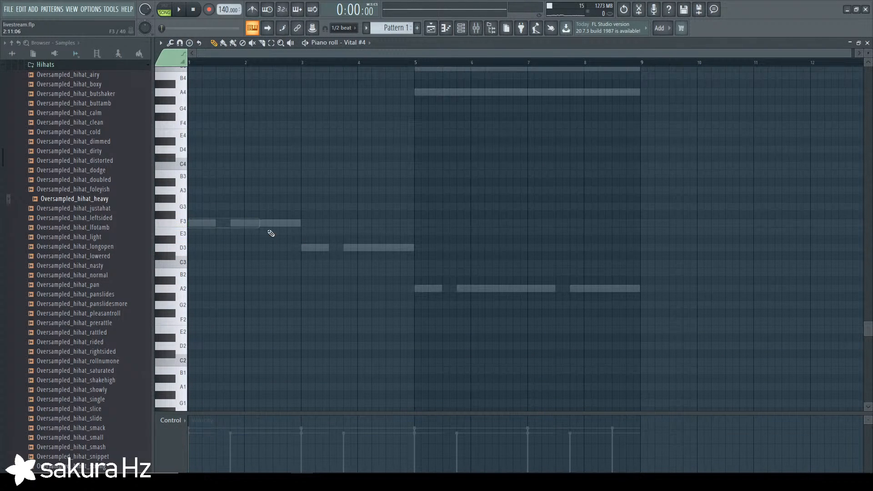
{"action": "left_click_drag", "start_coordinate": [265, 223], "coordinate": [240, 222]}
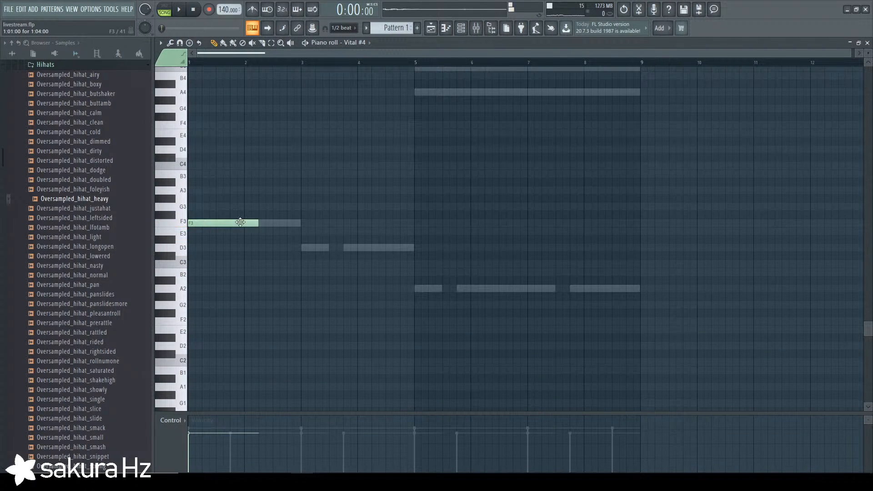
{"action": "left_click", "coordinate": [306, 248]}
Select both Vital #4 notes, try them an octave higher, and compare playback with the original octave.
{"action": "key", "text": "ctrl+a"}
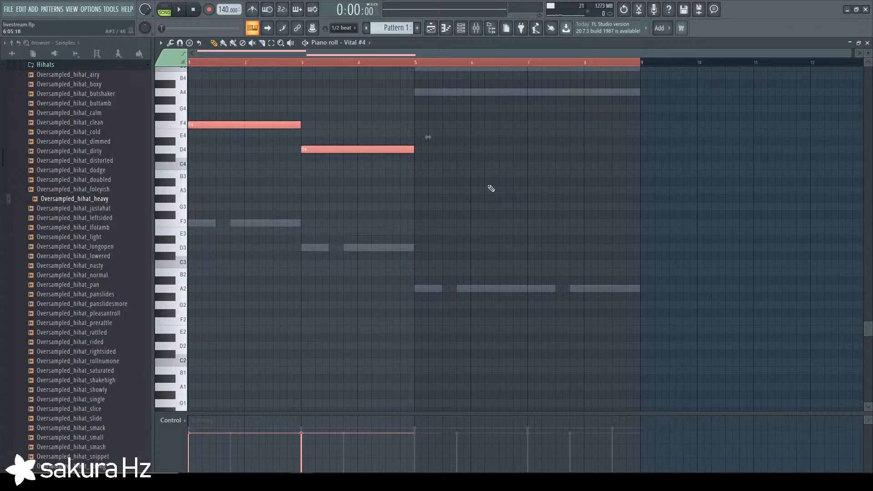
{"action": "key", "text": "space"}
{"action": "key", "text": "space"}
{"action": "key", "text": "space"}
{"action": "key", "text": "space"}
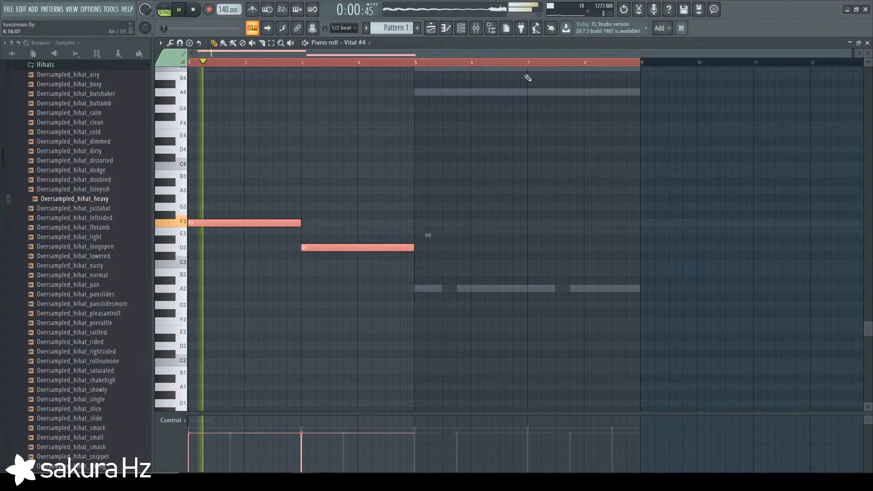
Play the pattern back and raise the two selected Vital #4 notes one octave to F4 and D4.
{"action": "key", "text": "F6"}
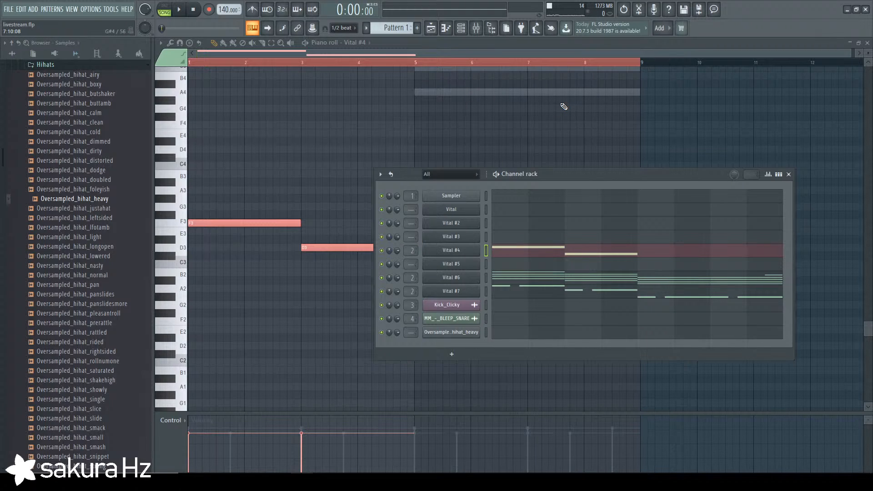
{"action": "key", "text": "F6"}
{"action": "key", "text": "space"}
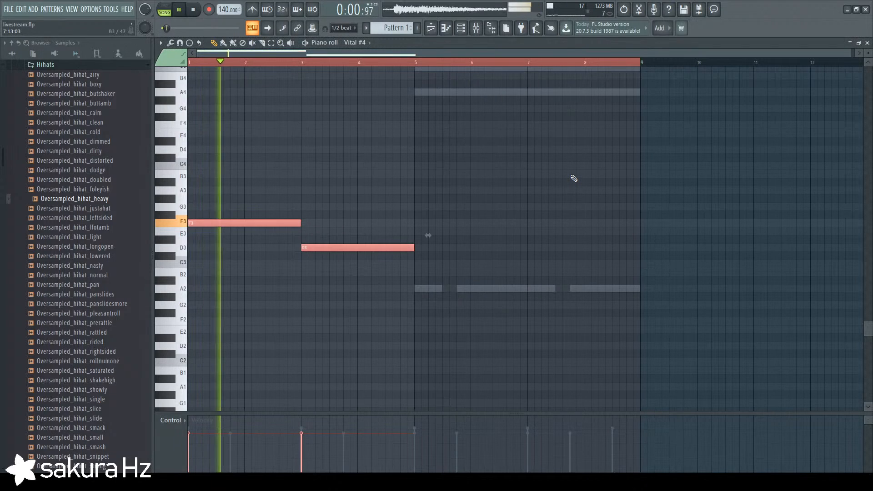
{"action": "key", "text": "ctrl+Up"}
{"action": "key", "text": "space"}
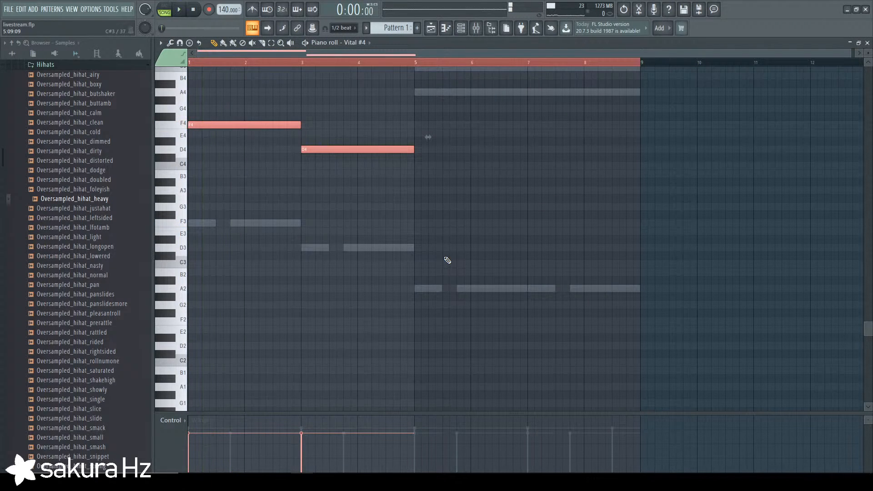
Lower the two selected Vital #4 notes one octave to F3 and D3, play them back, and deselect them.
{"action": "key", "text": "ctrl+Down"}
{"action": "key", "text": "space"}
{"action": "key", "text": "ctrl+d"}
Add an A2 note to Vital #4 and extend it as one continuous note across bars 5–8.
{"action": "left_click", "coordinate": [420, 288]}
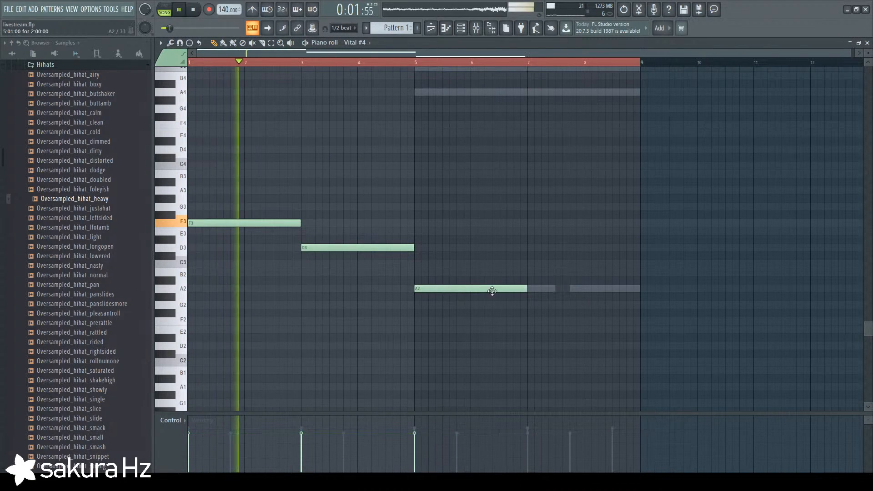
{"action": "key", "text": "space"}
{"action": "left_click", "coordinate": [539, 288]}
{"action": "left_click_drag", "start_coordinate": [556, 287], "coordinate": [635, 291]}
{"action": "right_click", "coordinate": [551, 288]}
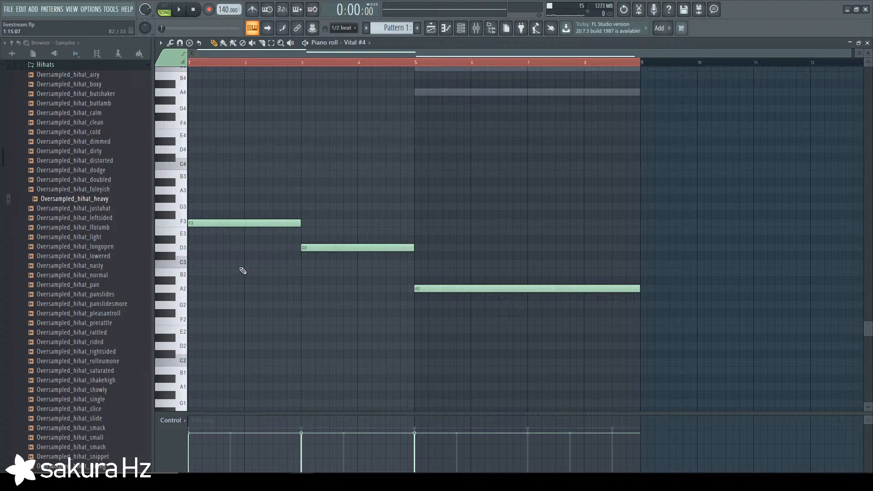
With typing-keyboard input off, slice the Vital #4 F3 note around the Vital #7 gap in bar 1 and delete the middle piece.
{"action": "scroll", "coordinate": [209, 217], "scroll_direction": "up", "scroll_amount": 4}
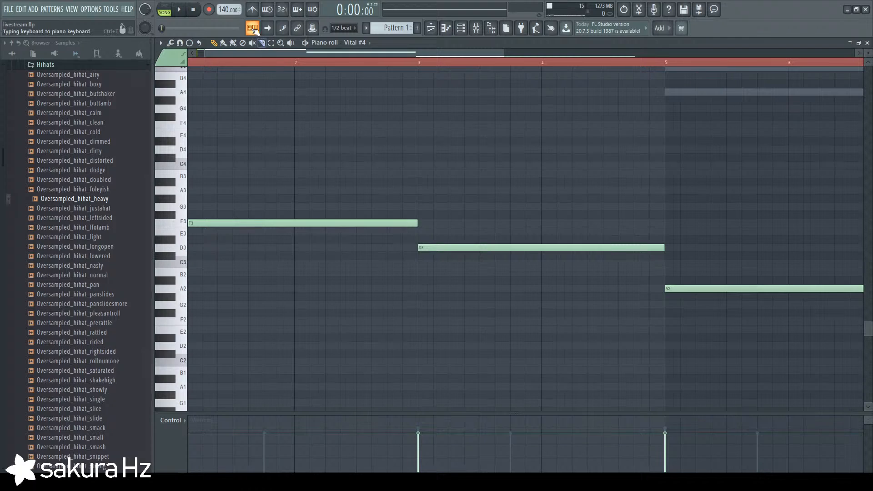
{"action": "left_click", "coordinate": [253, 28]}
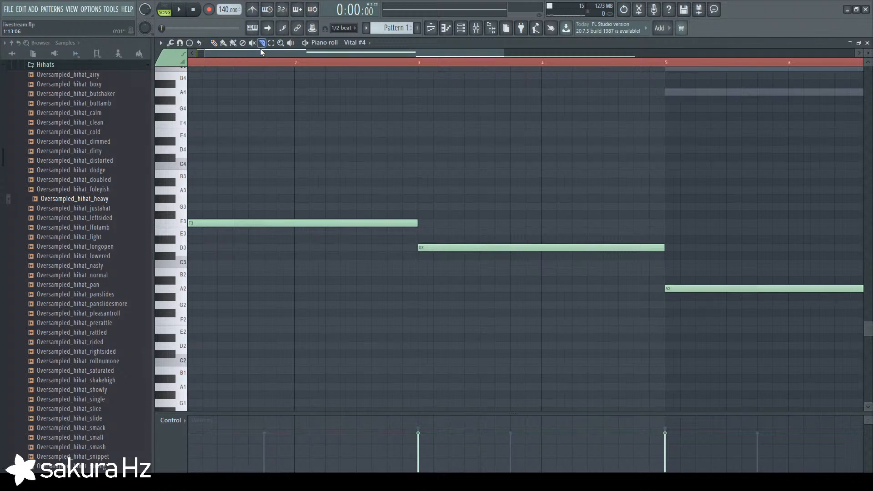
{"action": "scroll", "coordinate": [357, 44], "scroll_direction": "down", "scroll_amount": 3}
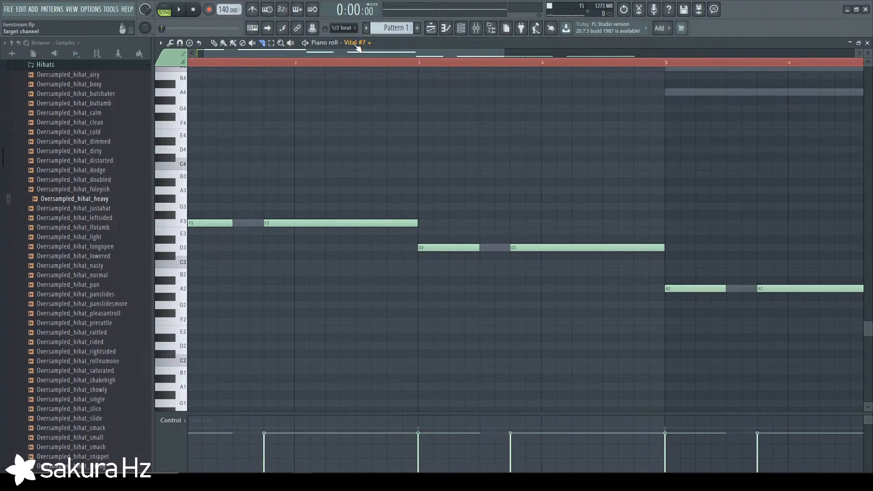
{"action": "scroll", "coordinate": [358, 47], "scroll_direction": "up", "scroll_amount": 3}
{"action": "left_click", "coordinate": [232, 223]}
{"action": "left_click", "coordinate": [264, 223]}
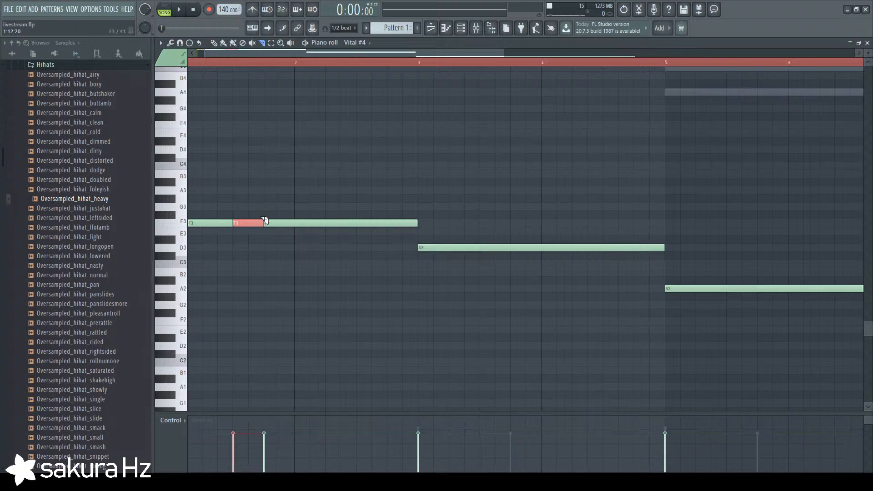
{"action": "key", "text": "p"}
{"action": "key", "text": "Delete"}
Play back the Vital #4 part with the gap in bar 1 and audition the arrangement from the Playlist.
{"action": "key", "text": "space"}
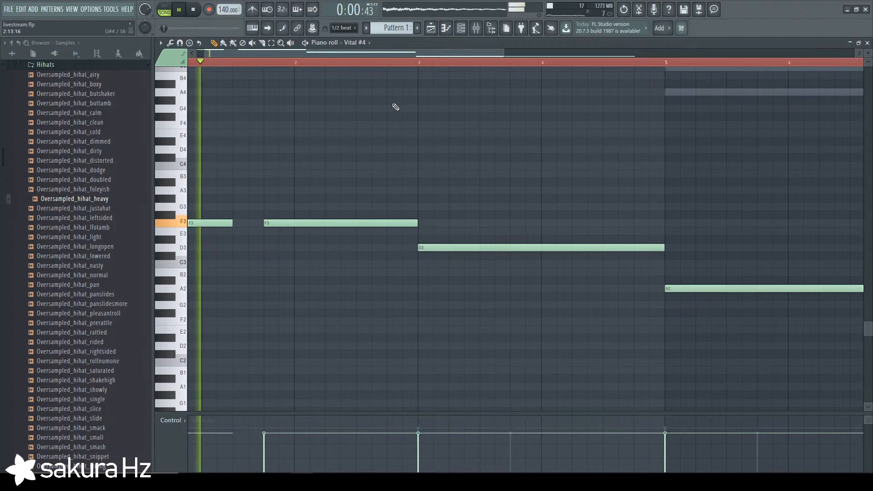
{"action": "key", "text": "space"}
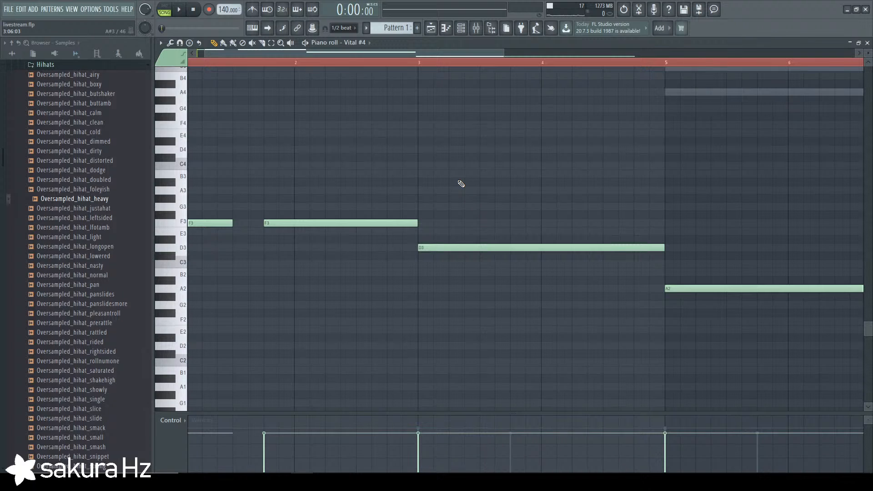
{"action": "key", "text": "space"}
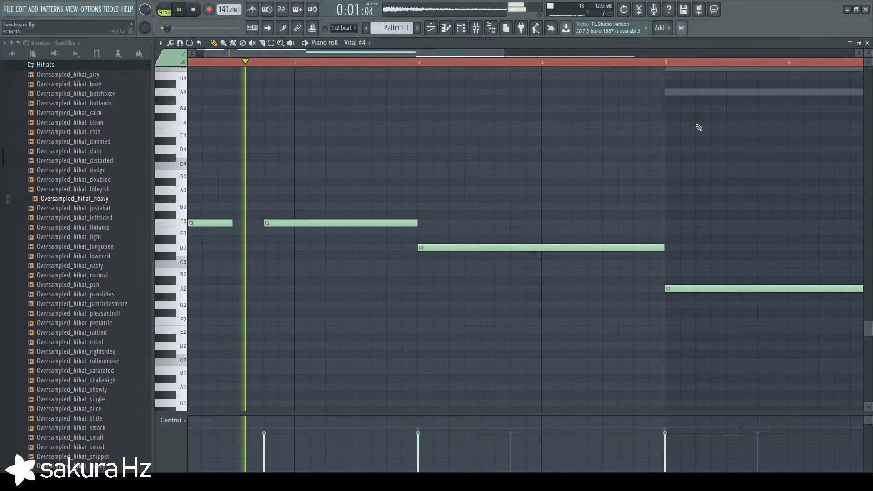
{"action": "key", "text": "space"}
{"action": "left_click", "coordinate": [867, 42]}
{"action": "key", "text": "F6"}
{"action": "scroll", "coordinate": [352, 224], "scroll_direction": "up", "scroll_amount": 3}
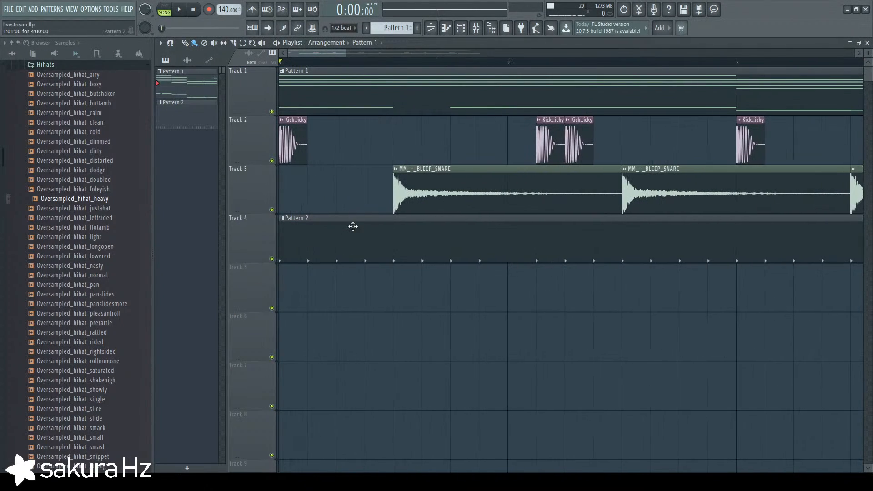
{"action": "key", "text": "space"}
{"action": "key", "text": "space"}
Play the Pattern 2 hi-hats in their piano roll and add a C5 hit at the start of bar 2.
{"action": "key", "text": "F7"}
{"action": "key", "text": "space"}
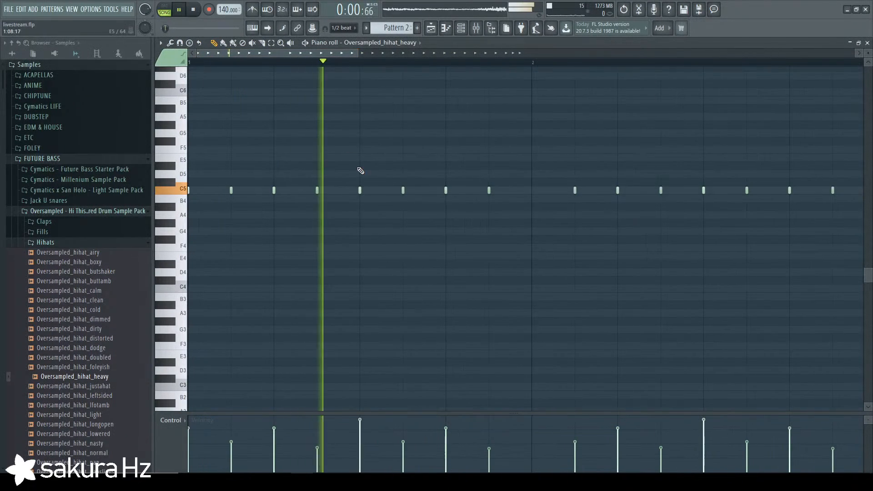
{"action": "key", "text": "space"}
{"action": "key", "text": "space"}
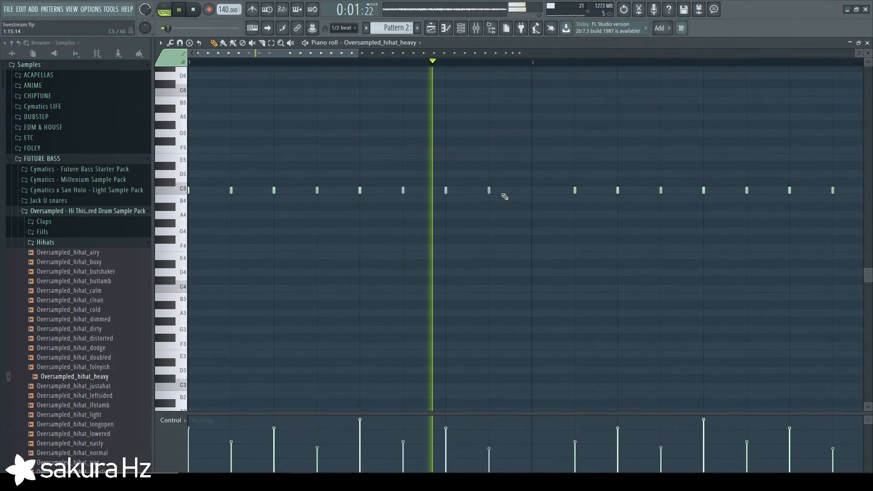
{"action": "right_click", "coordinate": [489, 191]}
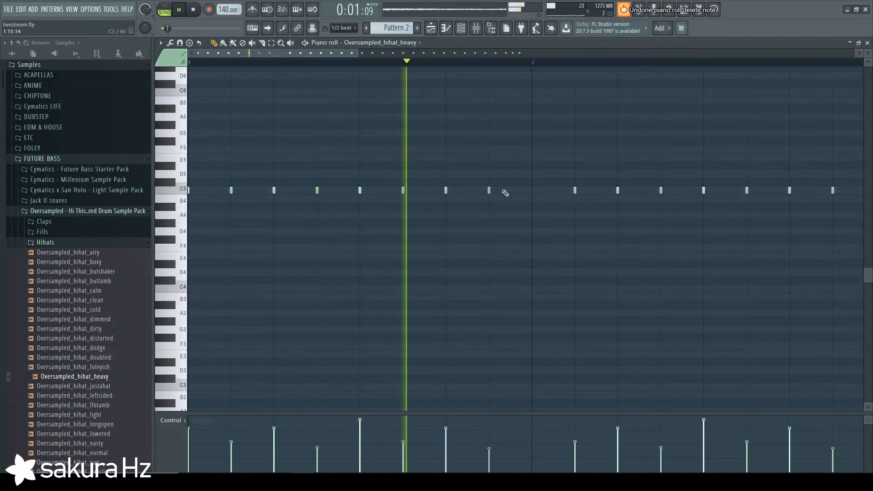
{"action": "key", "text": "ctrl+z"}
{"action": "key", "text": "space"}
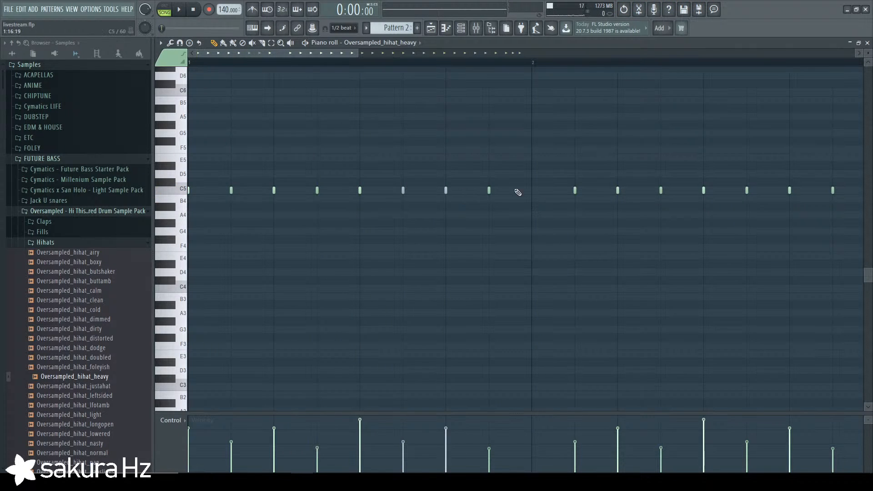
{"action": "left_click", "coordinate": [535, 191]}
{"action": "key", "text": "space"}
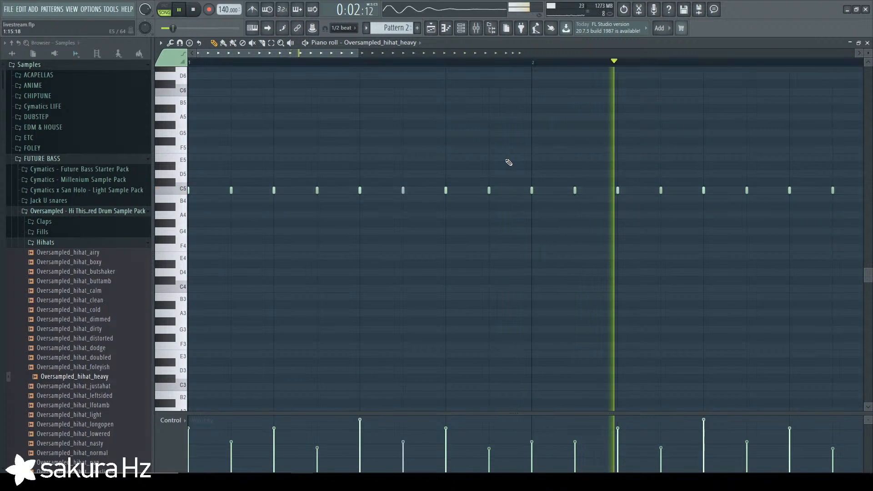
{"action": "key", "text": "space"}
{"action": "key", "text": "space"}
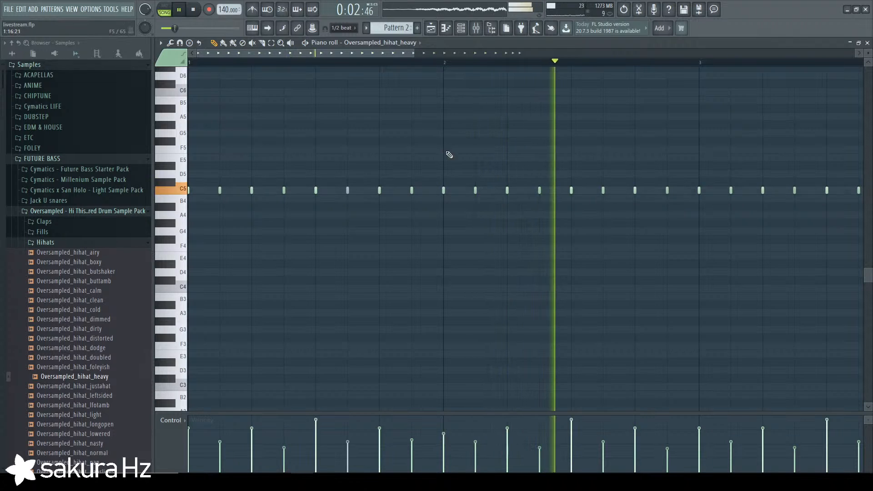
Listen to the arrangement in the Playlist and inspect the Pattern 2 hi-hat notes in bars 3–4.
{"action": "left_click", "coordinate": [867, 42]}
{"action": "right_click", "coordinate": [691, 397]}
{"action": "scroll", "coordinate": [691, 398], "scroll_direction": "down", "scroll_amount": 2}
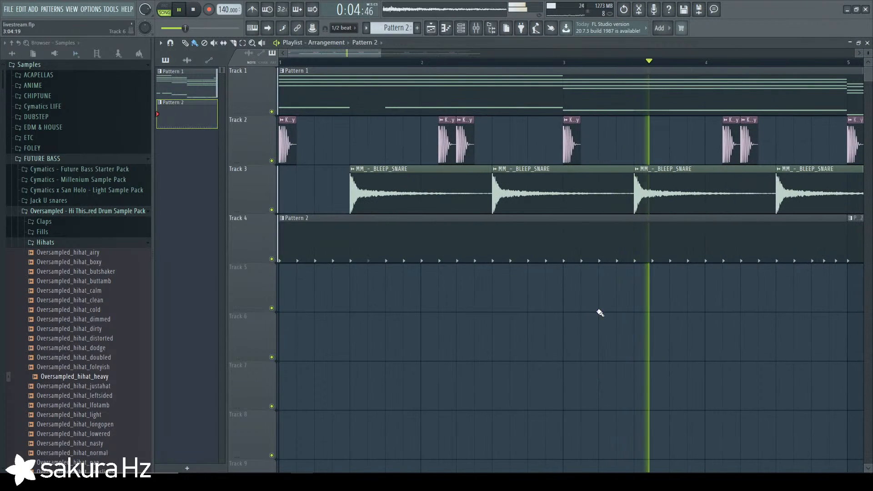
{"action": "key", "text": "space"}
{"action": "double_click", "coordinate": [575, 239]}
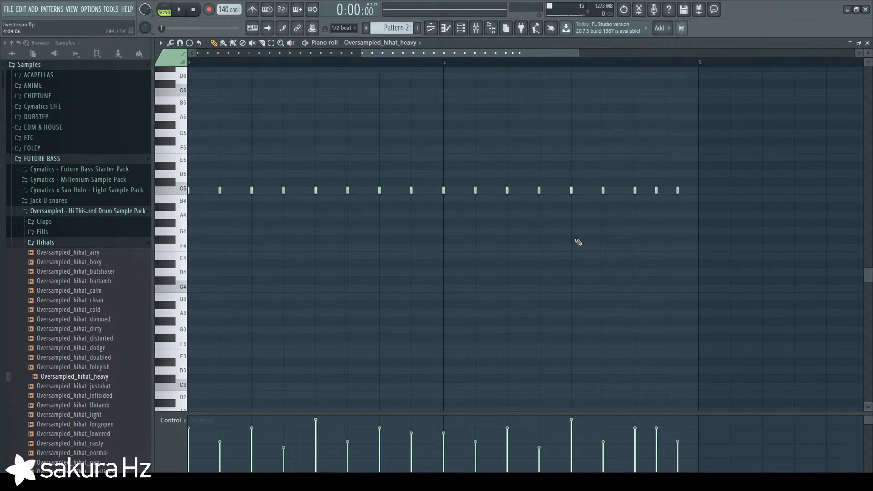
{"action": "left_click", "coordinate": [866, 42]}
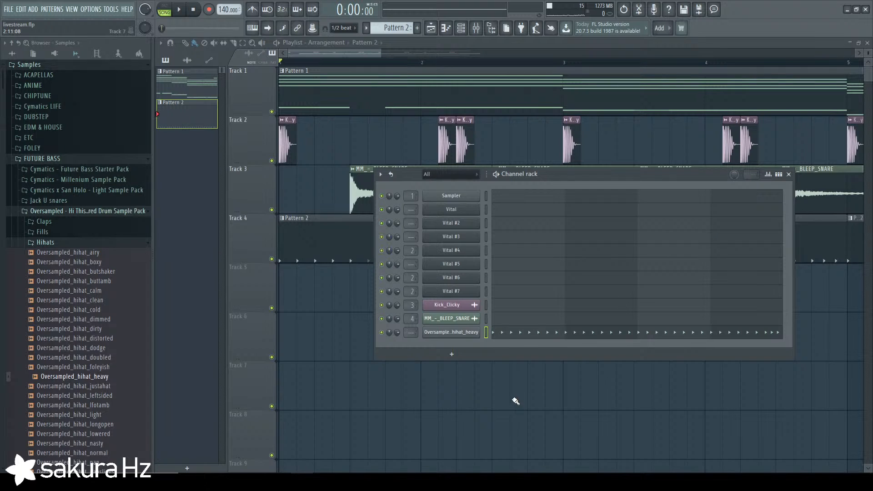
Select Pattern 1 and open the Vital #3 channel in the piano roll with typing-keyboard input turned on.
{"action": "left_click", "coordinate": [350, 260]}
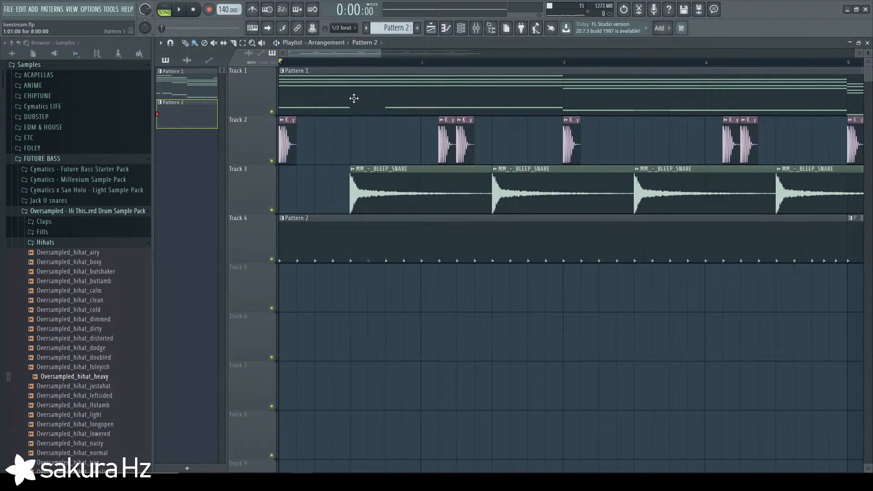
{"action": "left_click", "coordinate": [355, 98]}
{"action": "scroll", "coordinate": [436, 110], "scroll_direction": "down", "scroll_amount": 2}
{"action": "left_click", "coordinate": [461, 29]}
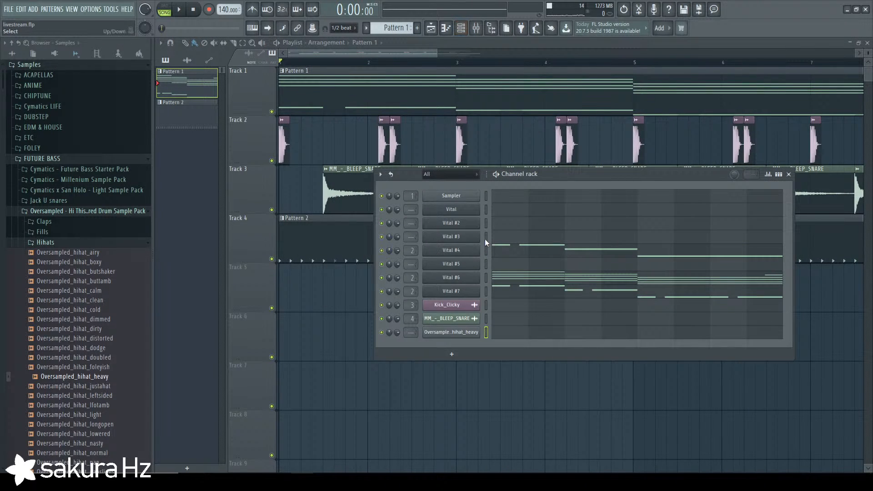
{"action": "left_click", "coordinate": [485, 237]}
{"action": "left_click_drag", "start_coordinate": [496, 175], "coordinate": [469, 176]}
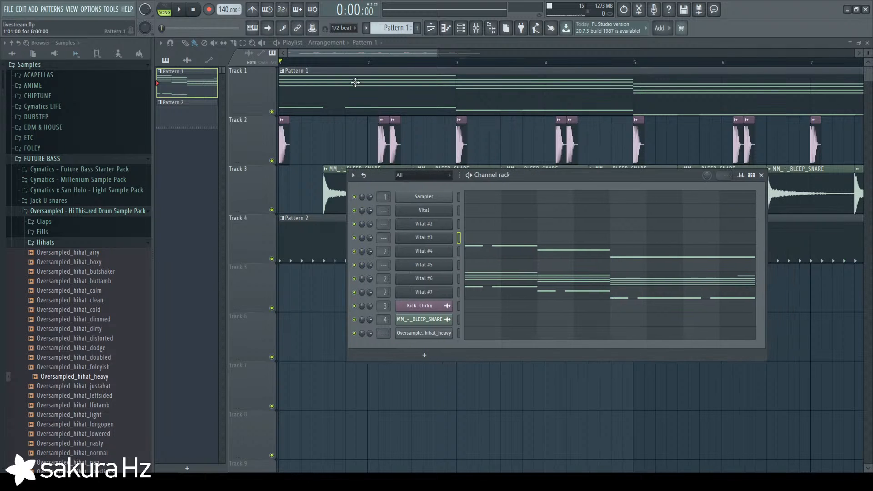
{"action": "left_click", "coordinate": [252, 28]}
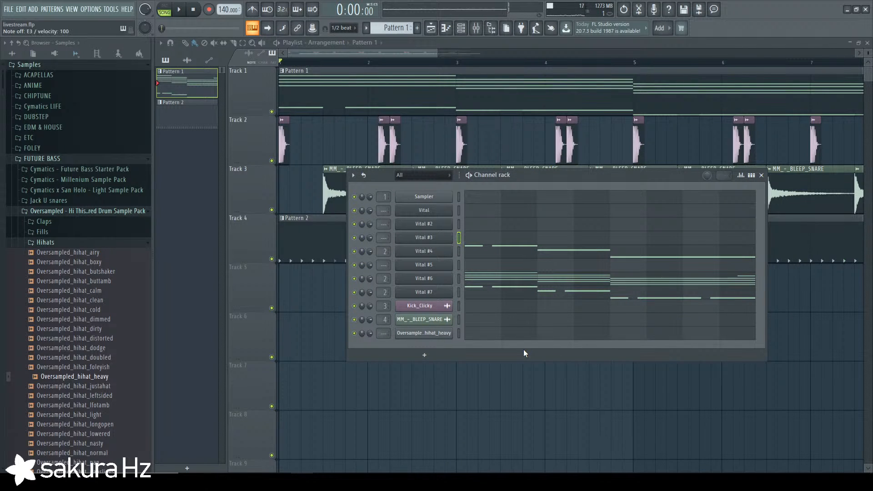
{"action": "key", "text": "F7"}
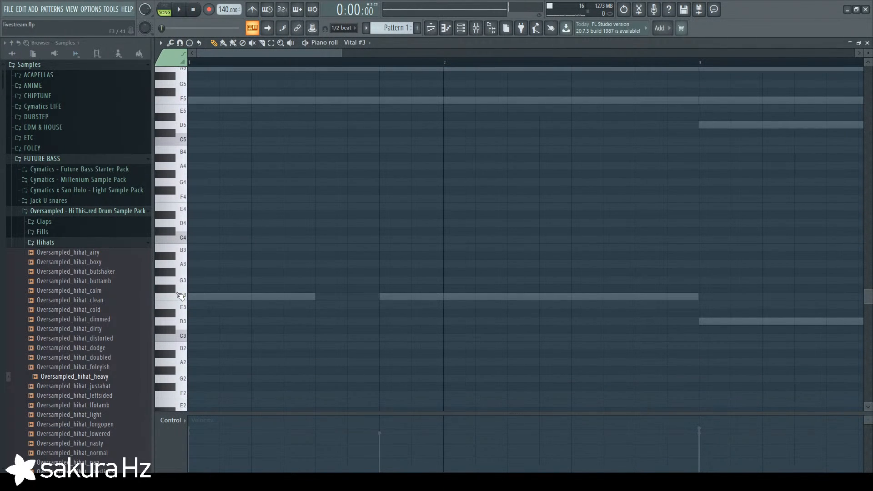
Draw an F3 note across the first half of bar 1 in the Vital #3 piano roll.
{"action": "left_click", "coordinate": [211, 297]}
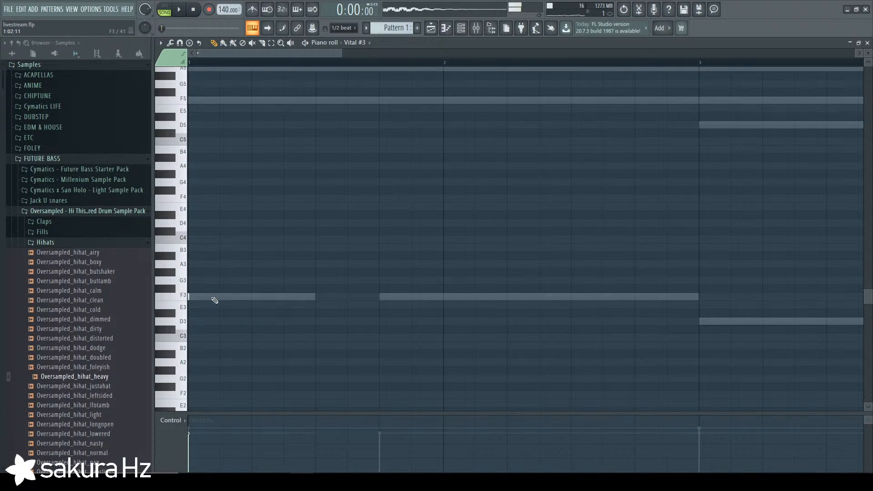
{"action": "scroll", "coordinate": [265, 354], "scroll_direction": "up", "scroll_amount": 3}
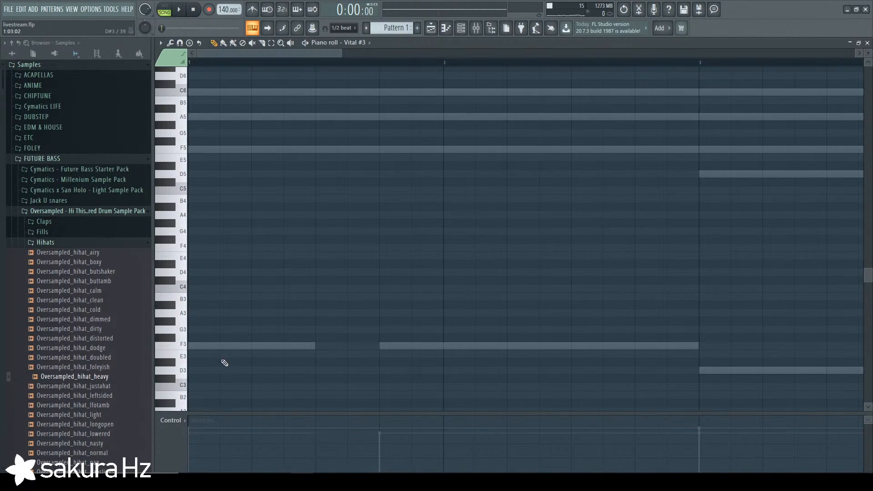
{"action": "left_click", "coordinate": [190, 346]}
{"action": "left_click_drag", "start_coordinate": [190, 346], "coordinate": [299, 345]}
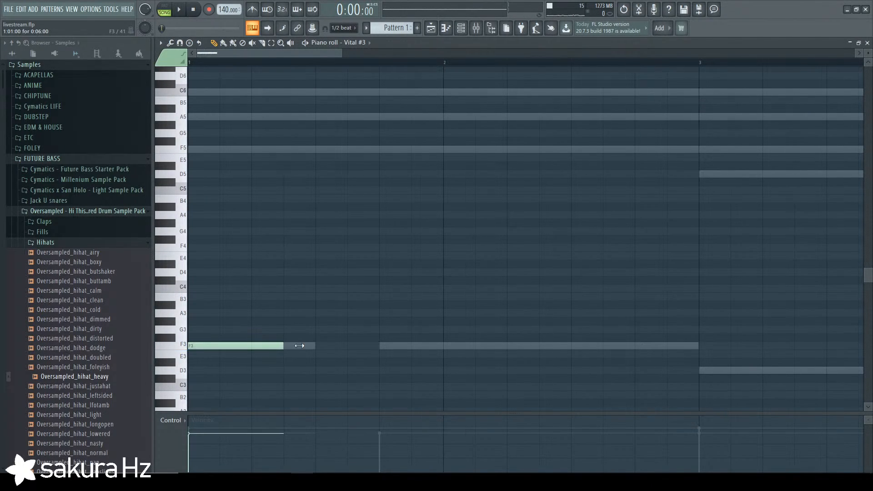
Audition the Vital #3 F3 note against the other channels in song mode and in pattern mode.
{"action": "left_click", "coordinate": [461, 35]}
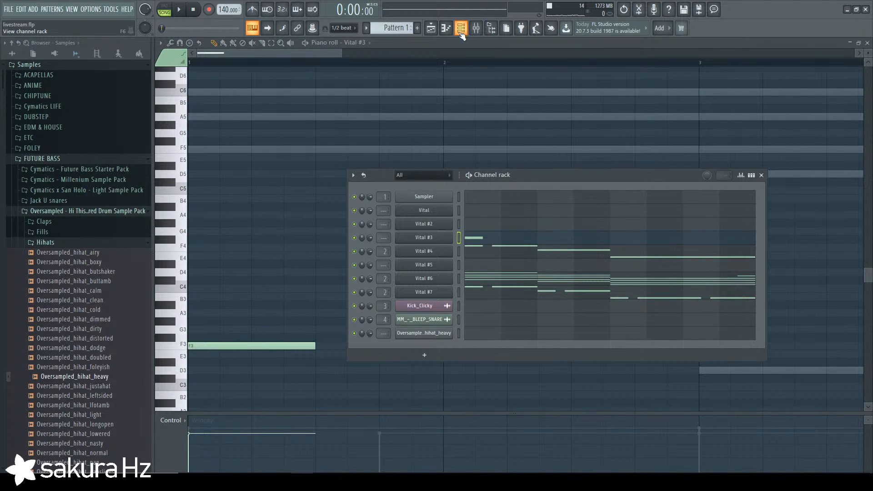
{"action": "key", "text": "F11"}
{"action": "key", "text": "Escape"}
{"action": "key", "text": "F6"}
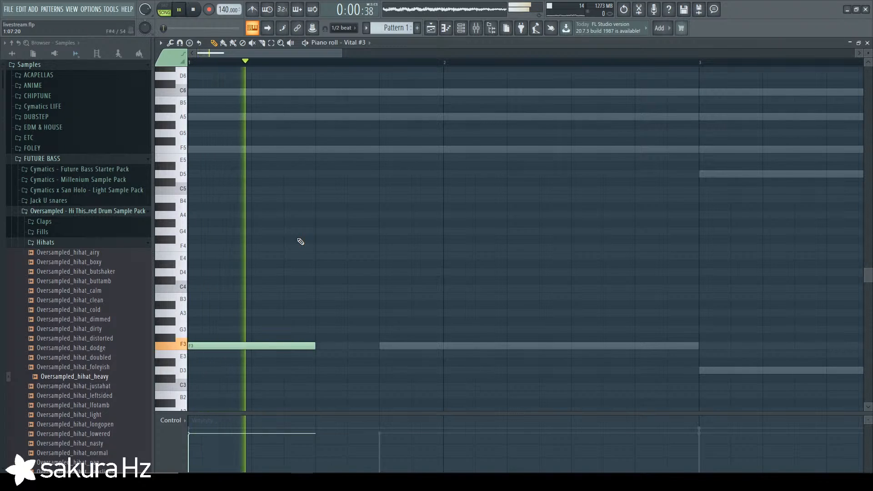
{"action": "scroll", "coordinate": [570, 313], "scroll_direction": "down", "scroll_amount": 3}
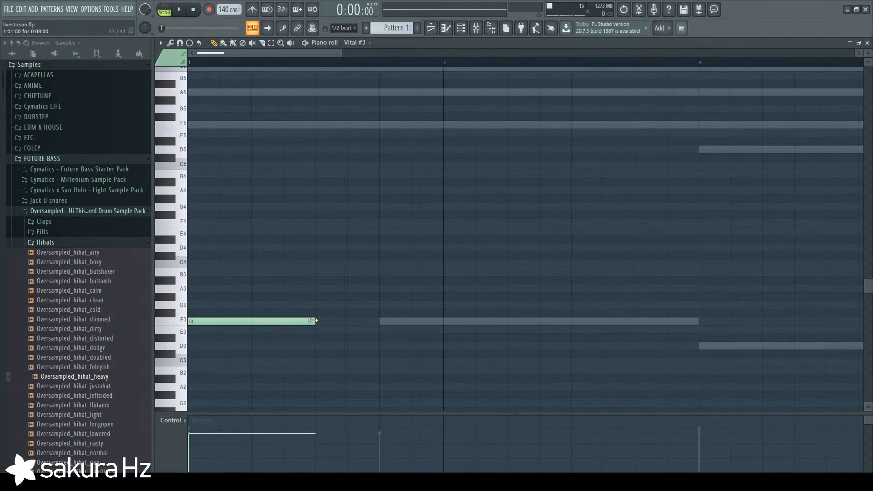
{"action": "left_click", "coordinate": [460, 28]}
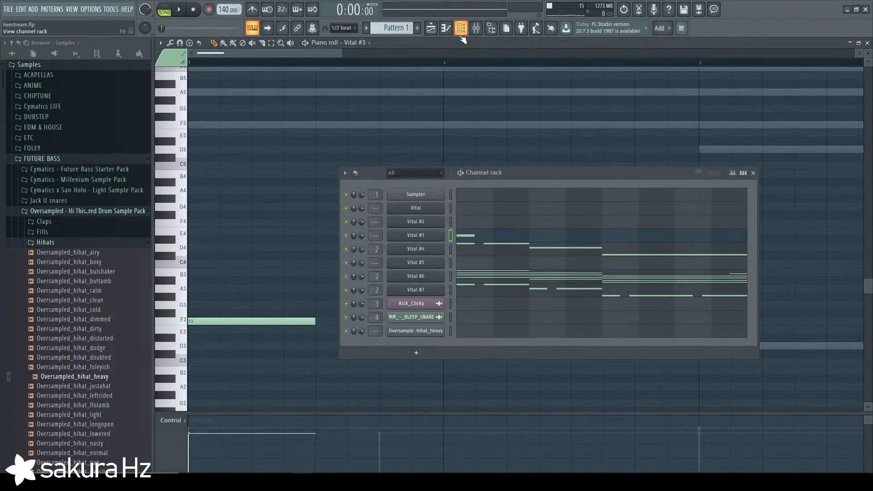
{"action": "left_click", "coordinate": [452, 225]}
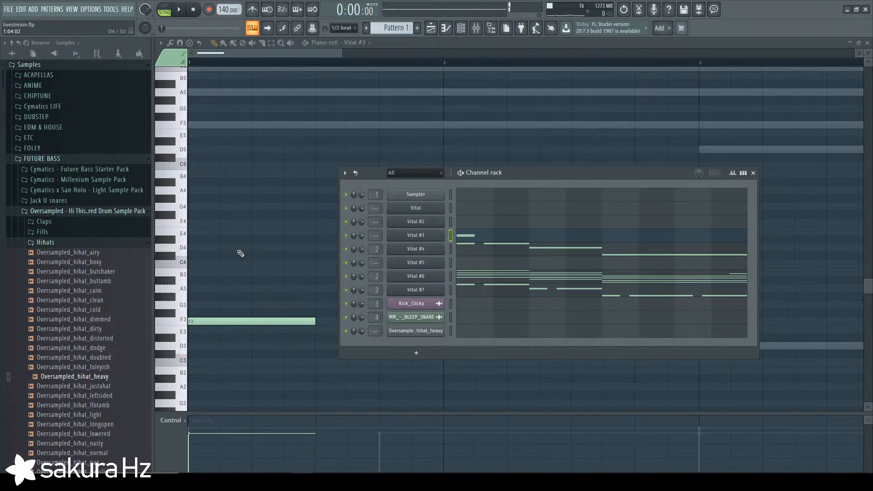
{"action": "key", "text": "F6"}
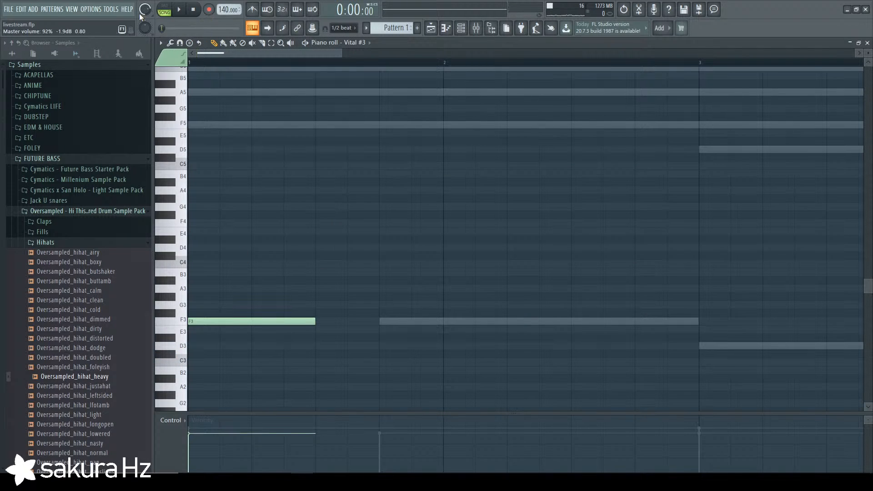
{"action": "key", "text": "space"}
{"action": "key", "text": "space"}
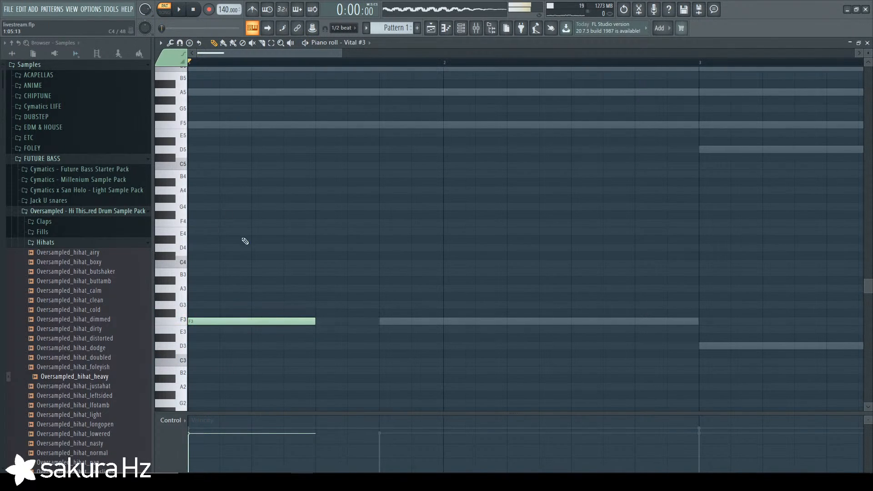
Replace the Vital #3 F3 note with an F4 note across the first half of bar 1.
{"action": "left_click", "coordinate": [181, 224]}
{"action": "left_click", "coordinate": [191, 223]}
{"action": "right_click", "coordinate": [310, 321]}
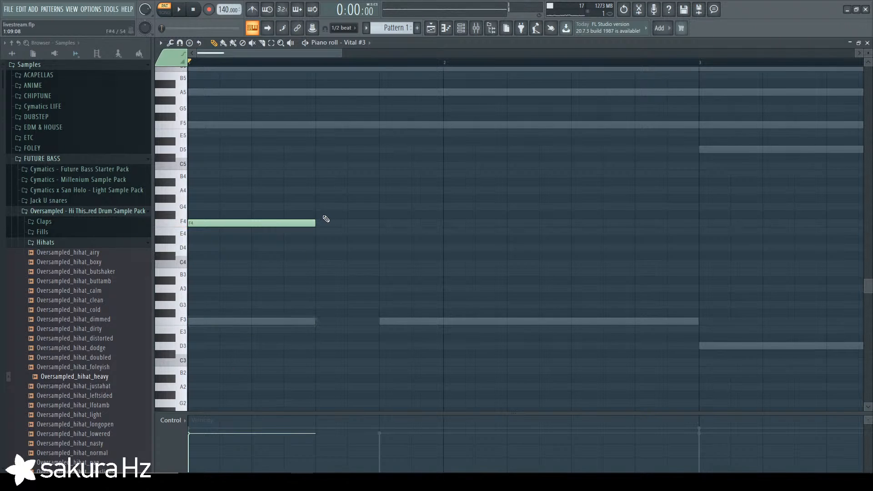
Fill bar 1 of the Vital #3 piano roll with four equal quarter-bar F4 notes and play them back.
{"action": "left_click", "coordinate": [286, 226]}
{"action": "mouse_move", "coordinate": [315, 223]}
{"action": "left_mouse_down"}
{"action": "mouse_move", "coordinate": [252, 224]}
{"action": "mouse_move", "coordinate": [395, 223]}
{"action": "left_mouse_up"}
{"action": "key", "text": "space"}
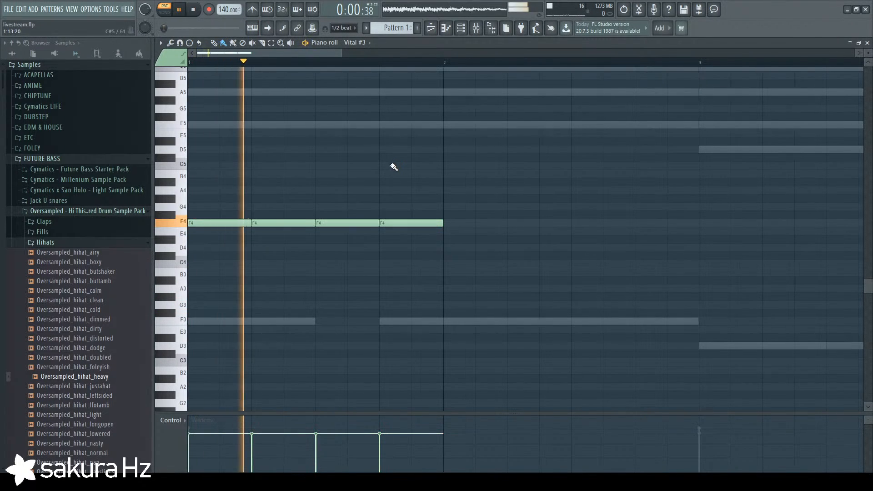
Transpose the four Vital #3 notes down an octave to F3 and audition them.
{"action": "key", "text": "space"}
{"action": "key", "text": "ctrl+a"}
{"action": "key", "text": "ctrl+Down"}
{"action": "key", "text": "space"}
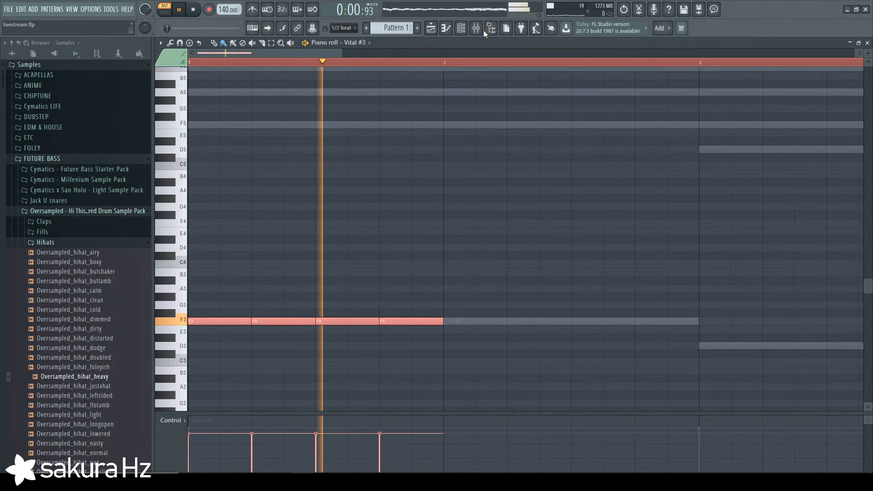
{"action": "key", "text": "space"}
Route the Vital #3 channel to its own mixer track, insert 5.
{"action": "key", "text": "F6"}
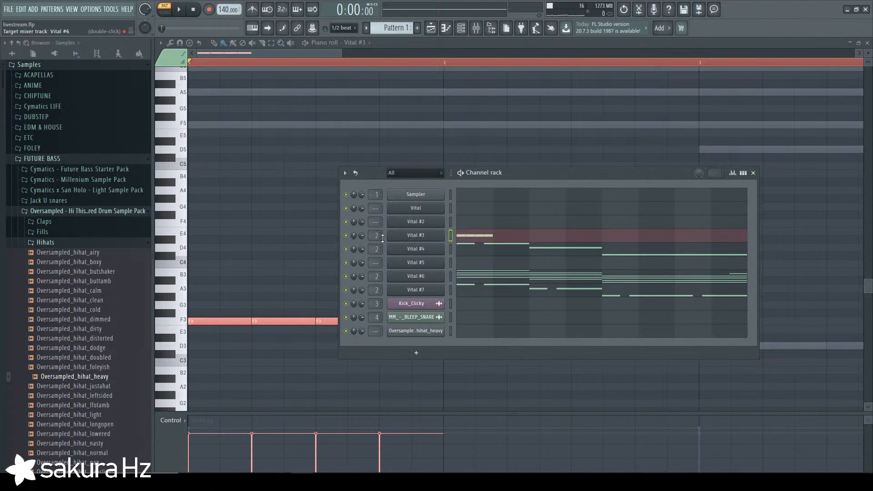
{"action": "right_click", "coordinate": [376, 153]}
{"action": "key", "text": "space"}
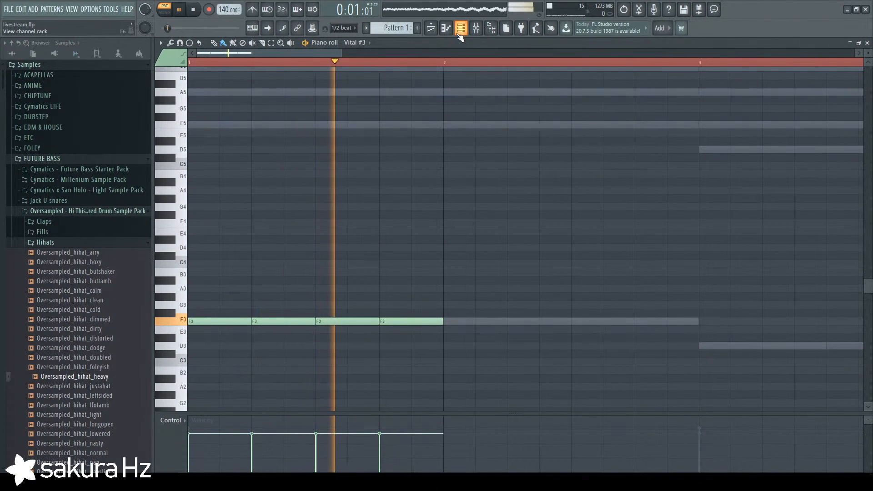
{"action": "key", "text": "space"}
{"action": "left_click", "coordinate": [460, 30]}
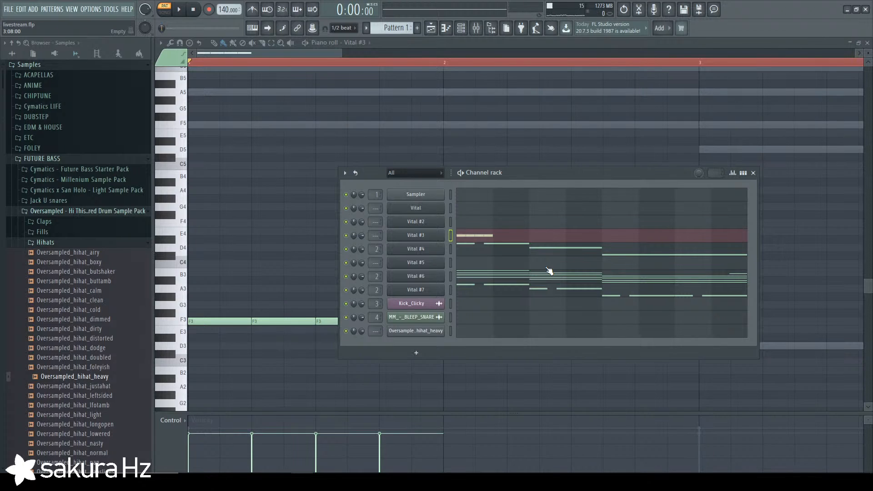
{"action": "key", "text": "ctrl+l"}
{"action": "key", "text": "F6"}
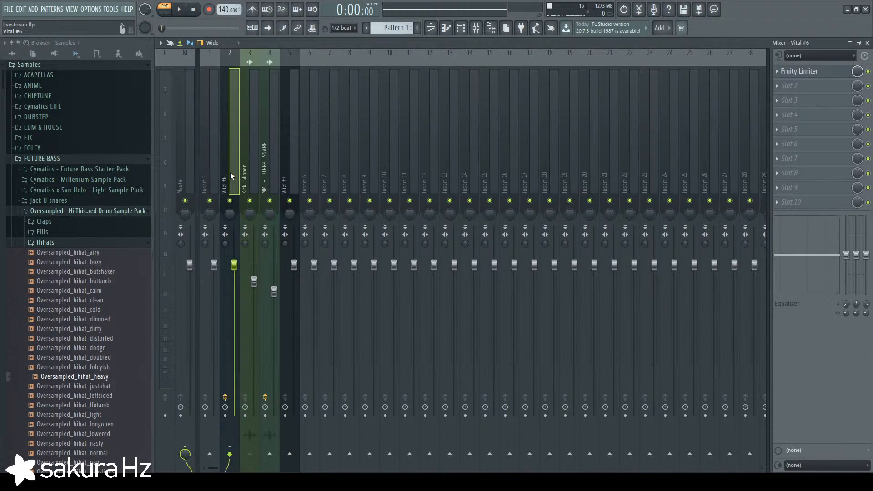
Add Fruity Parametric EQ 2 to the Vital #3 mixer track and make band 1 a high pass at about 256 Hz.
{"action": "left_click", "coordinate": [800, 72]}
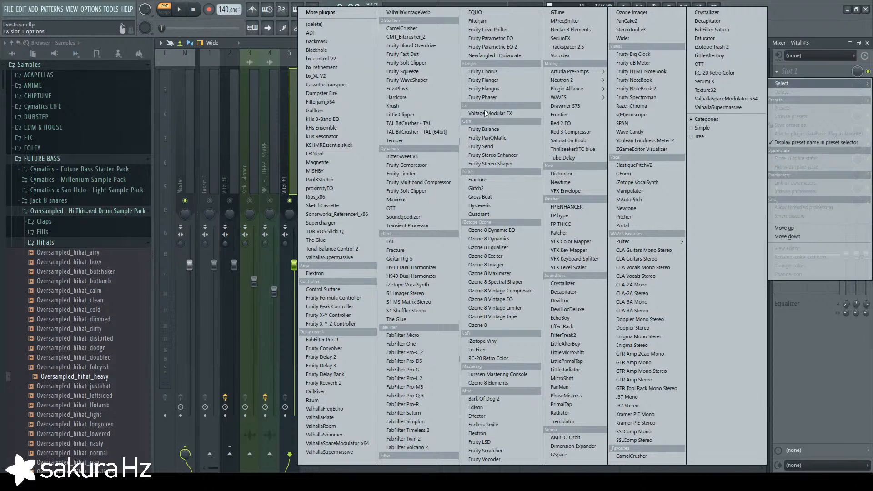
{"action": "left_click", "coordinate": [495, 47]}
{"action": "right_click", "coordinate": [249, 205]}
{"action": "mouse_move", "coordinate": [264, 229]}
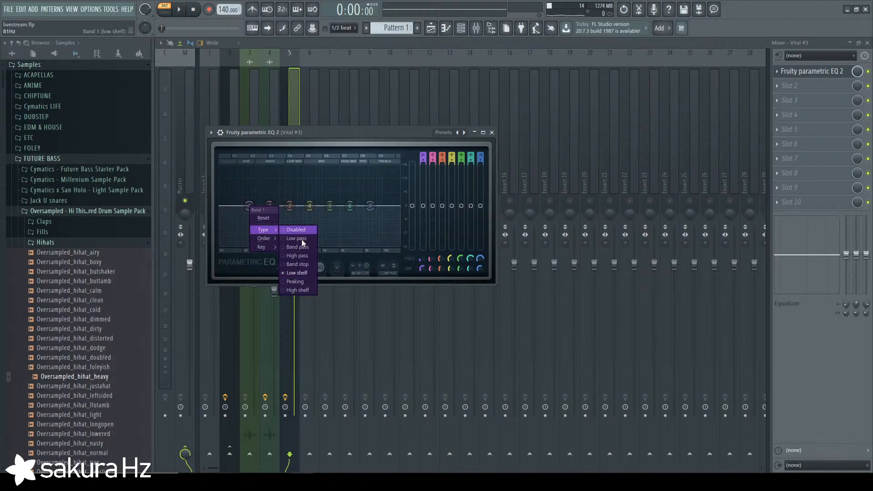
{"action": "left_click", "coordinate": [298, 256]}
{"action": "key", "text": "space"}
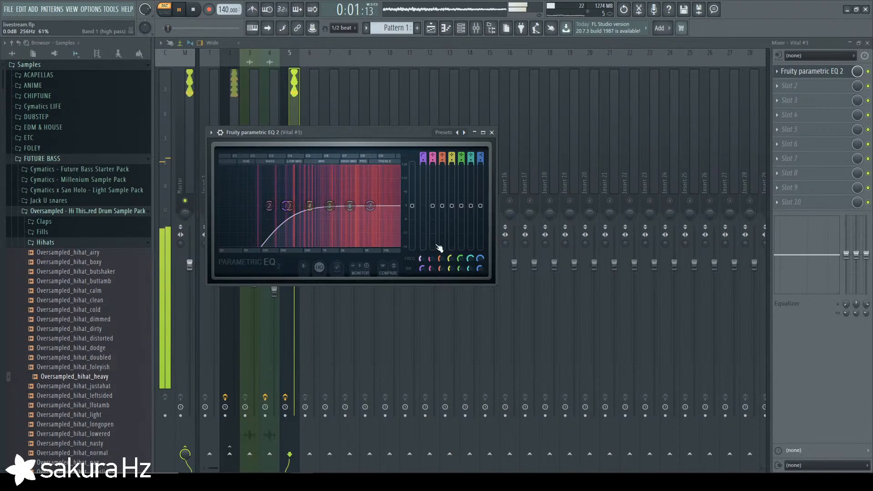
{"action": "left_click", "coordinate": [491, 133]}
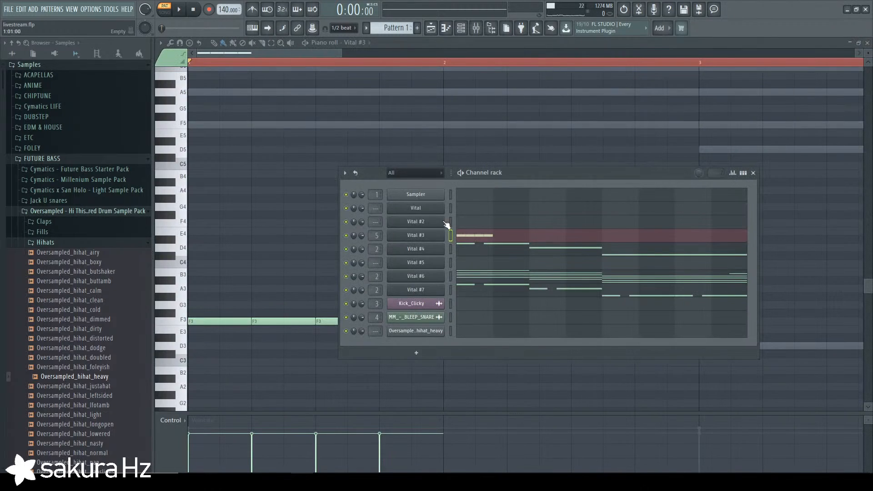
Set the Macro 2 modulation on the Vital #3 envelope attack to 0.177 and audition the sound.
{"action": "left_click", "coordinate": [437, 237]}
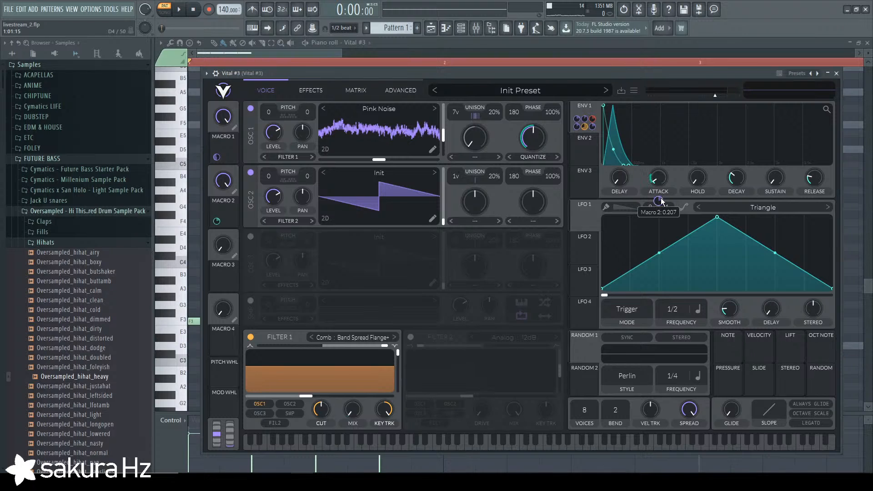
{"action": "scroll", "coordinate": [661, 198], "scroll_direction": "up", "scroll_amount": 1}
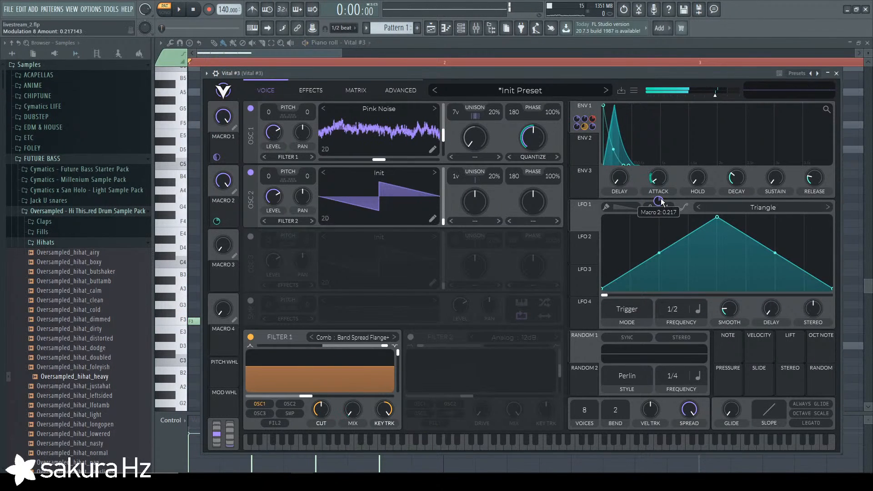
{"action": "scroll", "coordinate": [661, 198], "scroll_direction": "down", "scroll_amount": 4}
{"action": "key", "text": "space"}
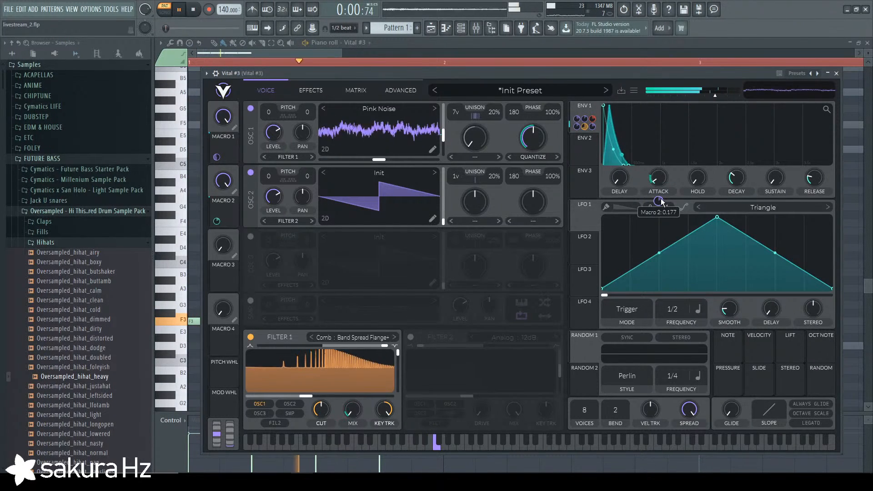
{"action": "left_click", "coordinate": [836, 73]}
{"action": "key", "text": "space"}
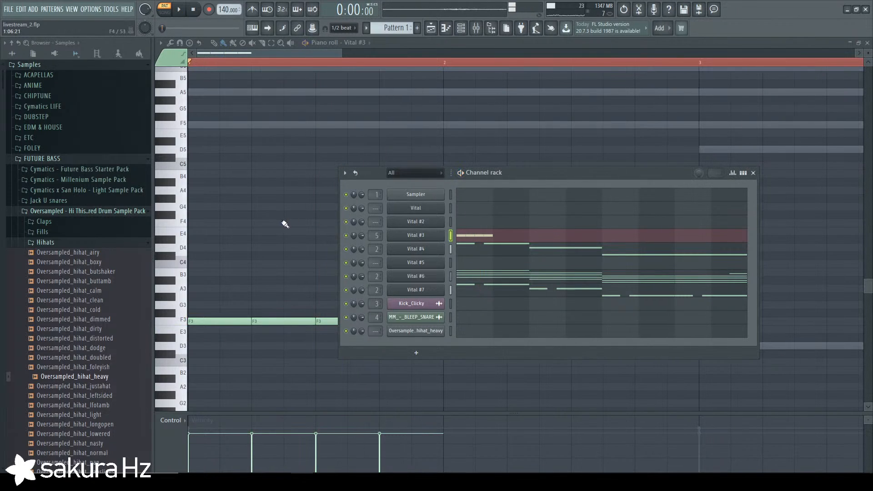
Try chopping the bar 1 F3 notes of Vital #3 into eight shorter notes, undo the chop and play the result.
{"action": "key", "text": "F6"}
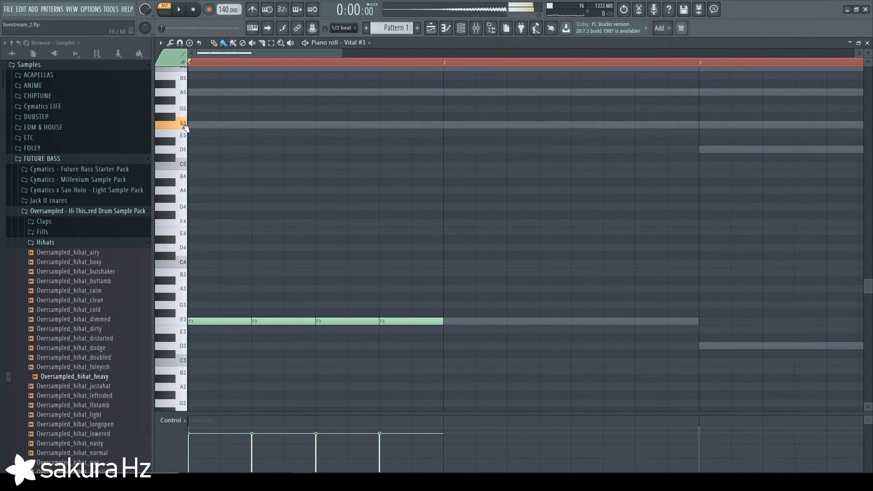
{"action": "key", "text": "ctrl+a"}
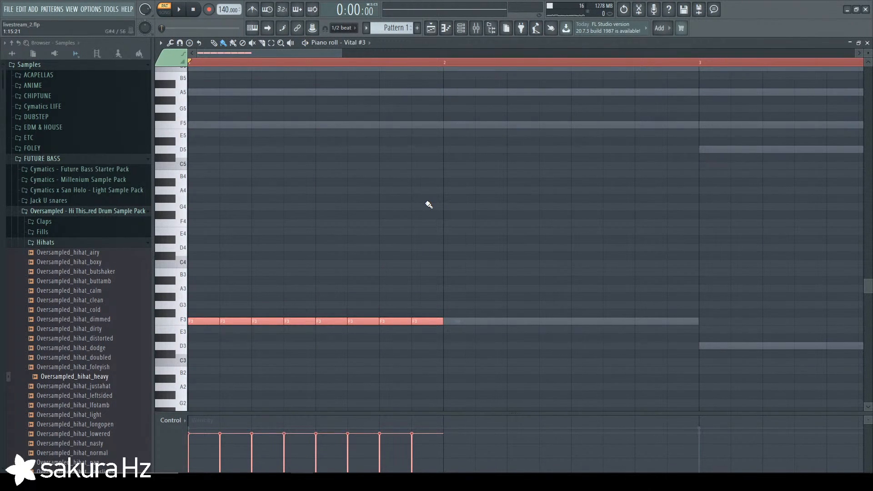
{"action": "key", "text": "space"}
{"action": "key", "text": "ctrl+z"}
{"action": "key", "text": "space"}
{"action": "key", "text": "space"}
{"action": "key", "text": "space"}
Return to the playlist, switch to song mode and audition the arrangement with the mixer open.
{"action": "left_click", "coordinate": [867, 43]}
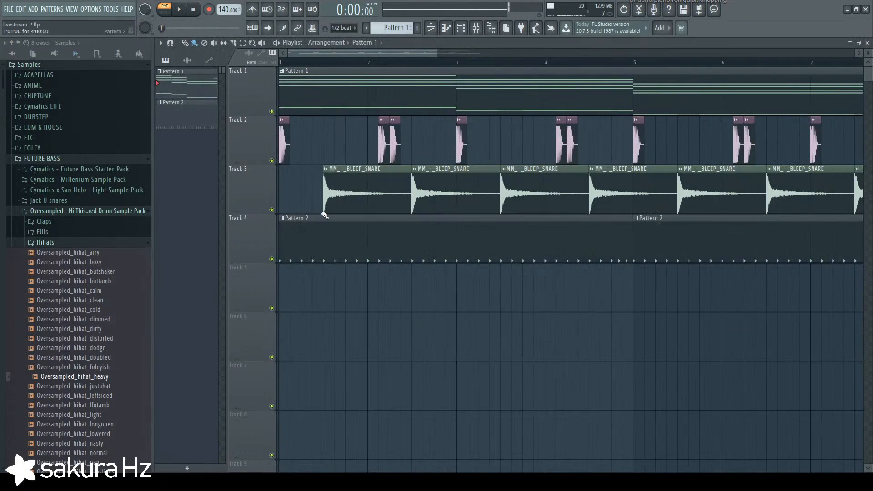
{"action": "key", "text": "l"}
{"action": "key", "text": "space"}
{"action": "left_click", "coordinate": [475, 28]}
{"action": "key", "text": "space"}
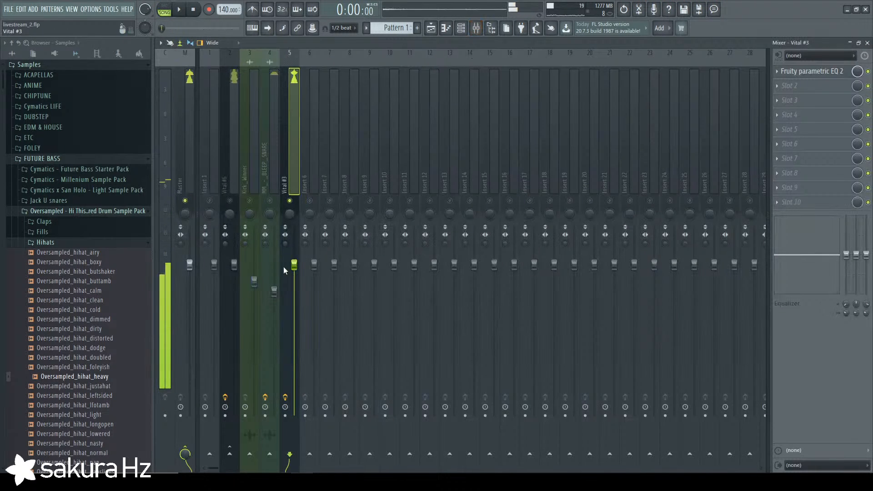
Route the Vital #3 mixer track into the Vital #6 track instead of the Master and audition it using solo.
{"action": "left_click", "coordinate": [185, 454]}
{"action": "left_click", "coordinate": [230, 453]}
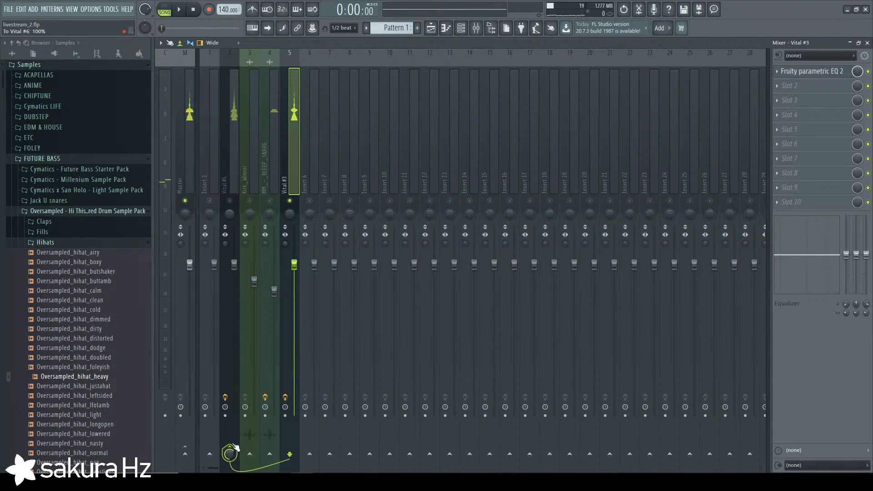
{"action": "right_click", "coordinate": [290, 201]}
{"action": "key", "text": "space"}
{"action": "right_click", "coordinate": [289, 200]}
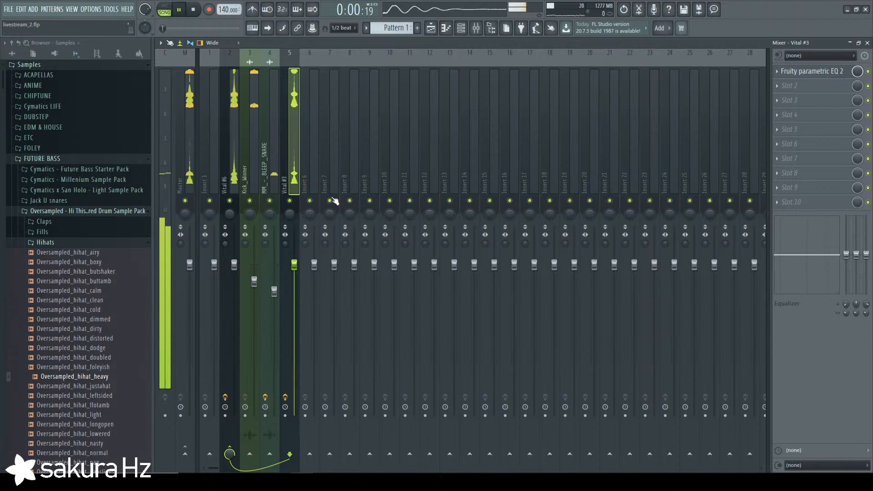
{"action": "key", "text": "space"}
Solo playlist Track 1 and reopen the Vital #3 notes of Pattern 1 in the piano roll.
{"action": "key", "text": "F5"}
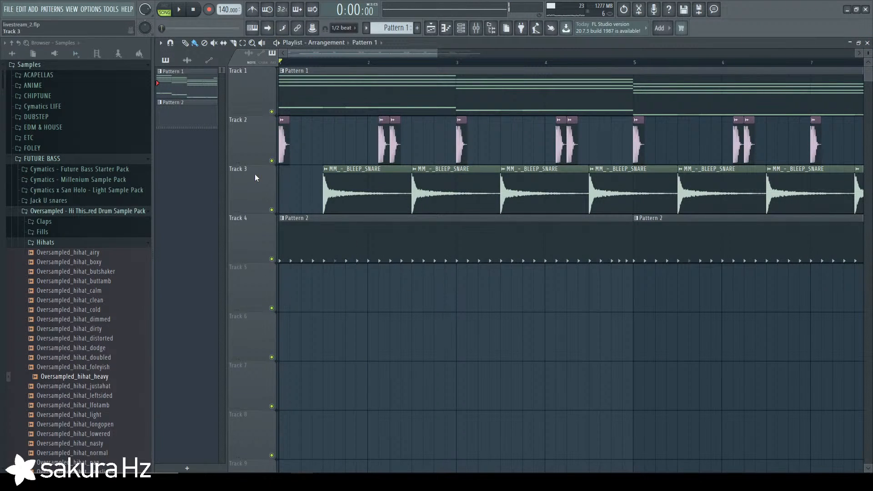
{"action": "right_click", "coordinate": [271, 112]}
{"action": "left_click", "coordinate": [461, 28]}
{"action": "left_click", "coordinate": [508, 231]}
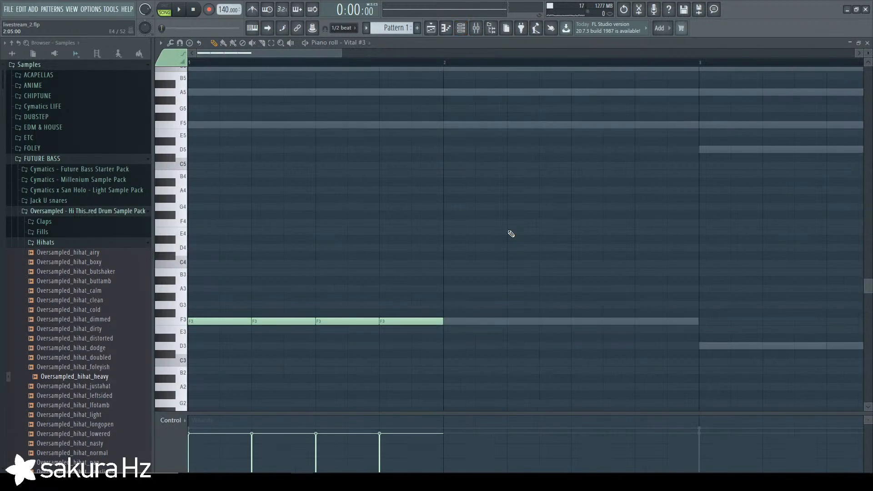
Try the four Vital #3 notes an octave higher at F4, audition them and move them back to F3.
{"action": "key", "text": "ctrl+a"}
{"action": "key", "text": "ctrl+Up"}
{"action": "key", "text": "space"}
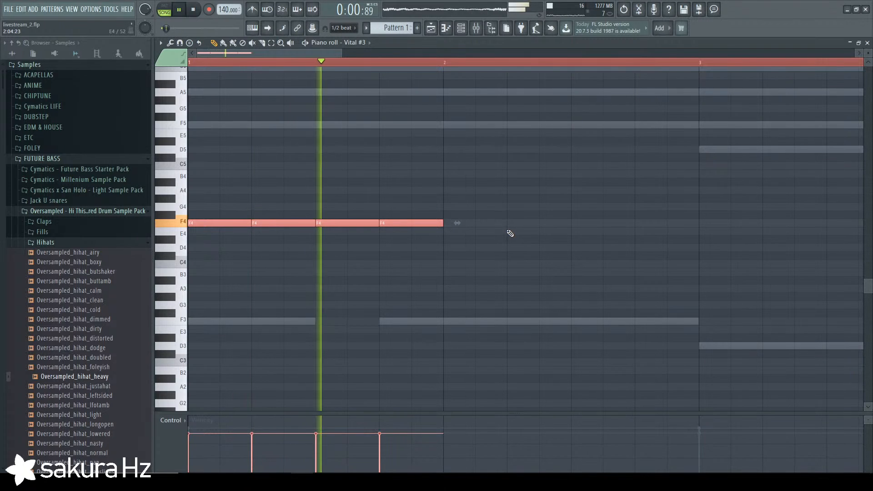
{"action": "key", "text": "space"}
{"action": "key", "text": "ctrl+Down"}
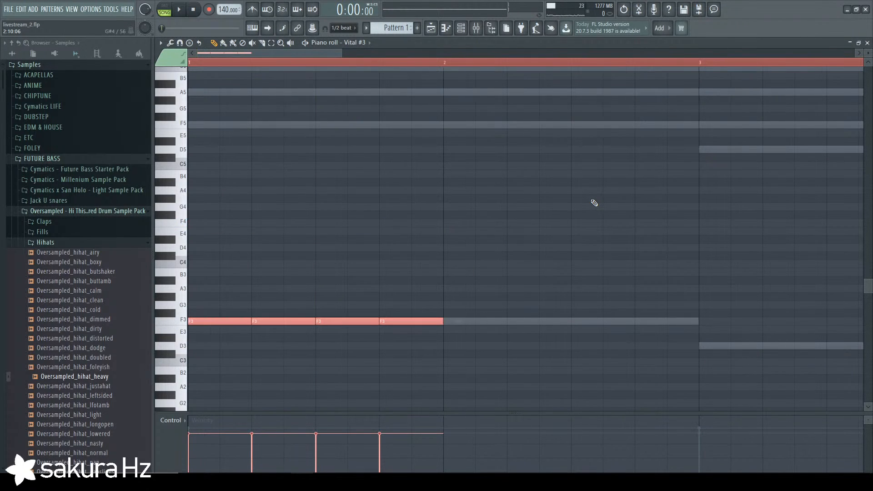
{"action": "key", "text": "ctrl+d"}
{"action": "scroll", "coordinate": [559, 194], "scroll_direction": "down", "scroll_amount": 2}
{"action": "key", "text": "ctrl+b"}
{"action": "scroll", "coordinate": [568, 213], "scroll_direction": "down", "scroll_amount": 3}
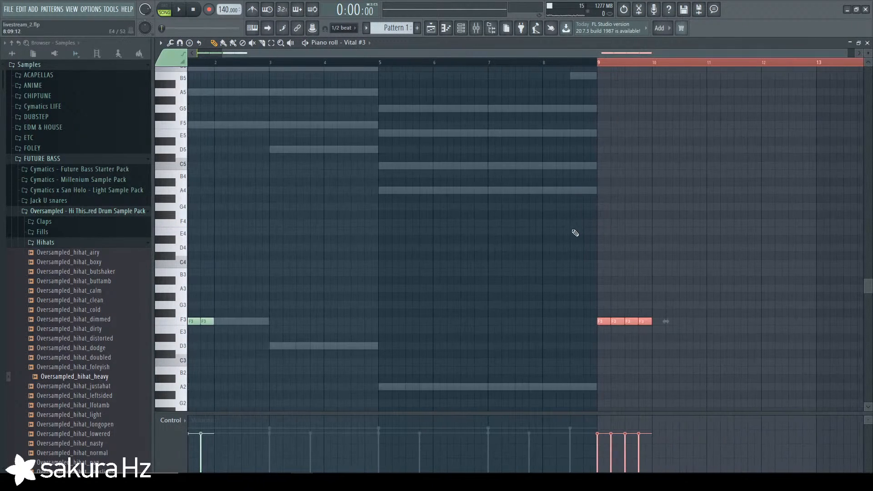
{"action": "key", "text": "ctrl+z"}
Duplicate the four bar 1 F3 notes into bar 2 of the Vital #3 piano roll.
{"action": "left_click", "coordinate": [278, 59], "text": "ctrl"}
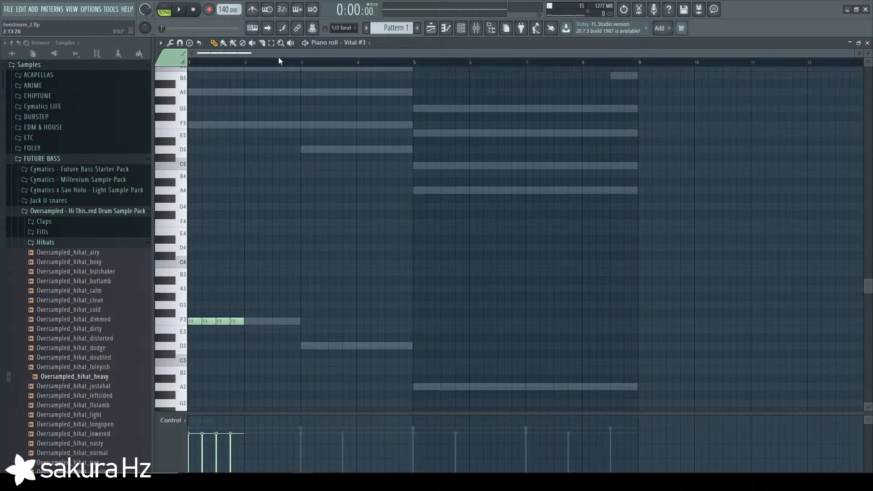
{"action": "left_click_drag", "start_coordinate": [289, 267], "coordinate": [123, 369]}
{"action": "key", "text": "ctrl+b"}
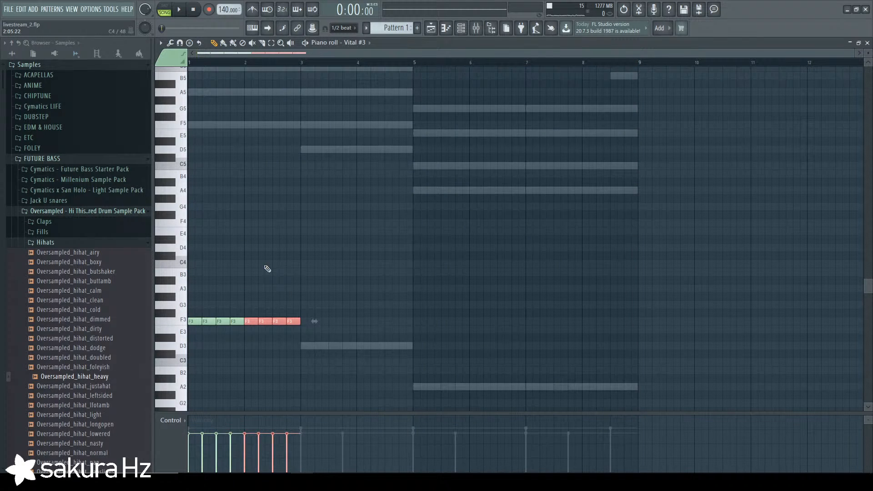
Copy the eight F3 notes into bars 3 and 4 transposed to D3, and play them back.
{"action": "left_click", "coordinate": [334, 300]}
{"action": "left_click_drag", "start_coordinate": [399, 276], "coordinate": [53, 357]}
{"action": "left_click_drag", "start_coordinate": [198, 321], "coordinate": [311, 346]}
{"action": "key", "text": "space"}
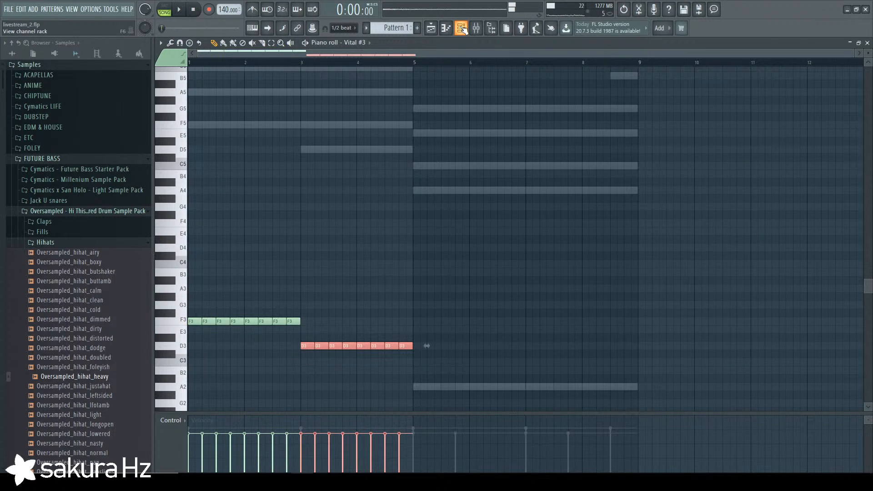
Cut all Vital #3 notes out of Pattern 1 and return to the playlist.
{"action": "left_click", "coordinate": [462, 29]}
{"action": "right_click", "coordinate": [423, 239]}
{"action": "left_click", "coordinate": [569, 236]}
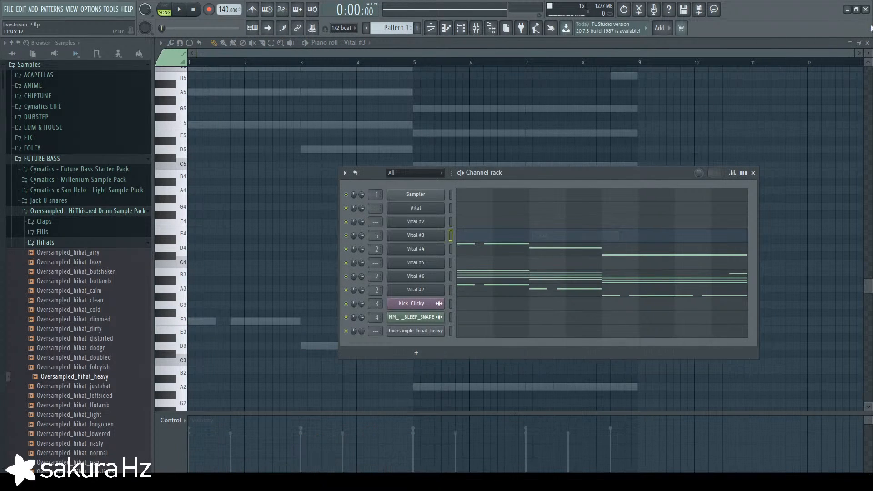
{"action": "left_click", "coordinate": [867, 43]}
Unsolo playlist Track 1 and create a new empty pattern, Pattern 3.
{"action": "right_click", "coordinate": [751, 382]}
{"action": "scroll", "coordinate": [376, 65], "scroll_direction": "down", "scroll_amount": 5}
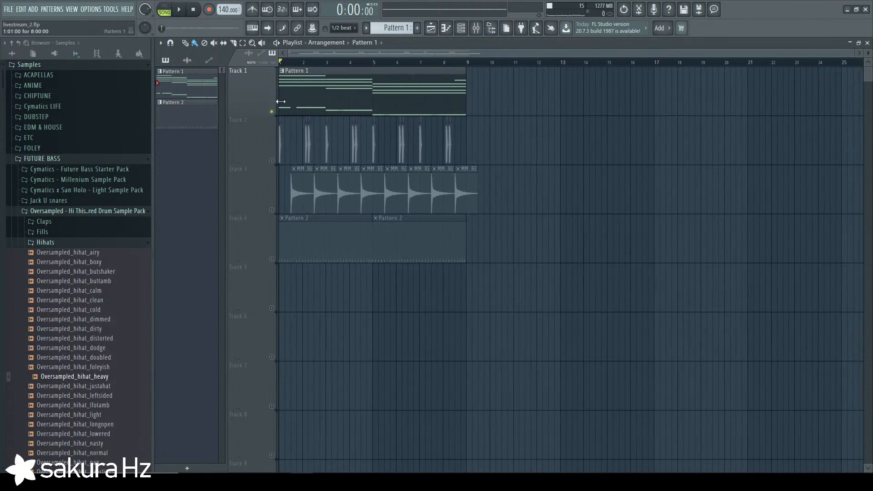
{"action": "right_click", "coordinate": [271, 112]}
{"action": "left_click", "coordinate": [416, 28]}
{"action": "key", "text": "Return"}
Place a Pattern 3 clip on Track 5, move it close to bar 13 and undo the accidental clip resize.
{"action": "left_click", "coordinate": [479, 310]}
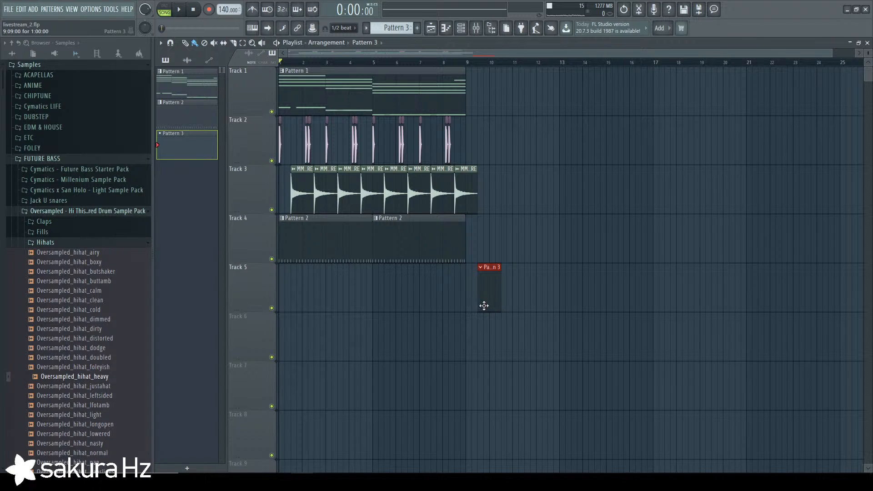
{"action": "left_click_drag", "start_coordinate": [490, 283], "coordinate": [552, 284]}
{"action": "key", "text": "ctrl+z"}
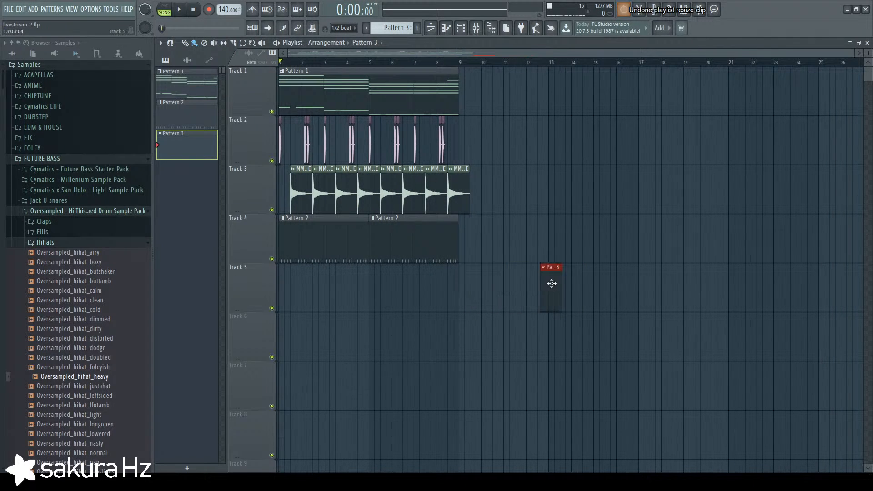
Paste the cut notes into the Vital #3 channel of Pattern 3.
{"action": "left_click", "coordinate": [461, 28]}
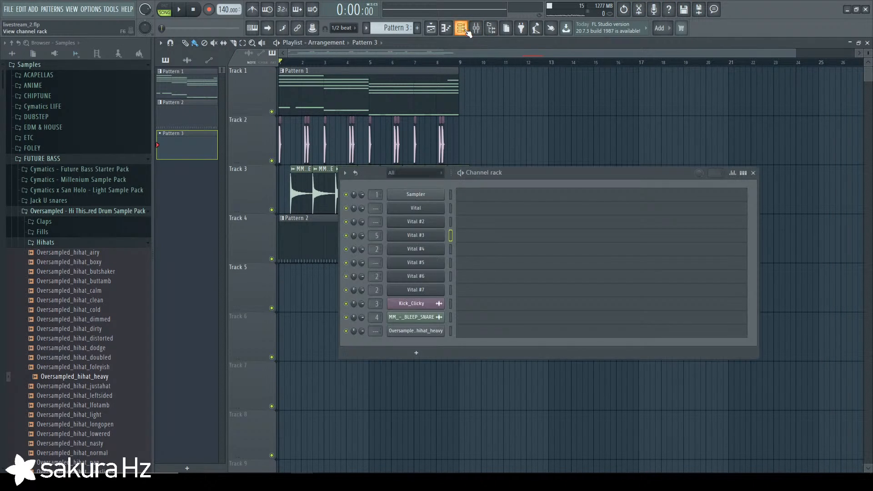
{"action": "right_click", "coordinate": [421, 235]}
{"action": "left_click", "coordinate": [538, 260]}
Copy the kick, snare and Pattern 2 hi-hat clips on Tracks 2 to 4 so the copies start at bar 13.
{"action": "key", "text": "F6"}
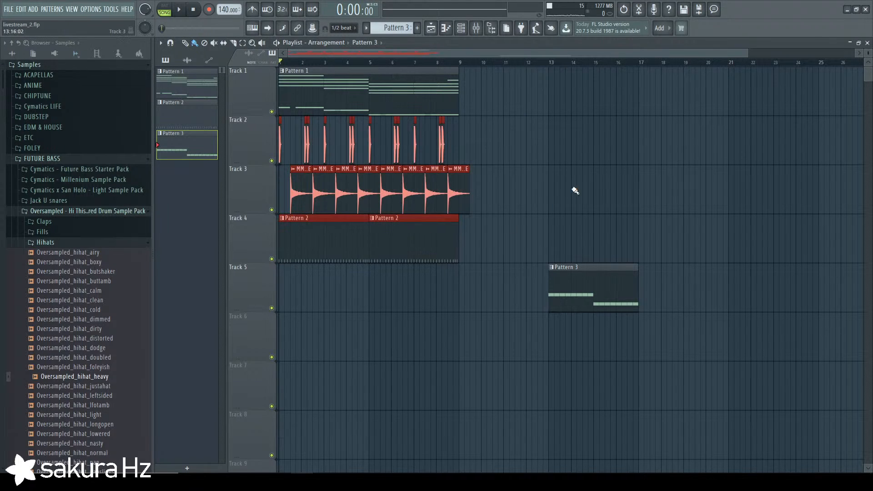
{"action": "left_click_drag", "start_coordinate": [311, 198], "coordinate": [563, 188], "text": "shift"}
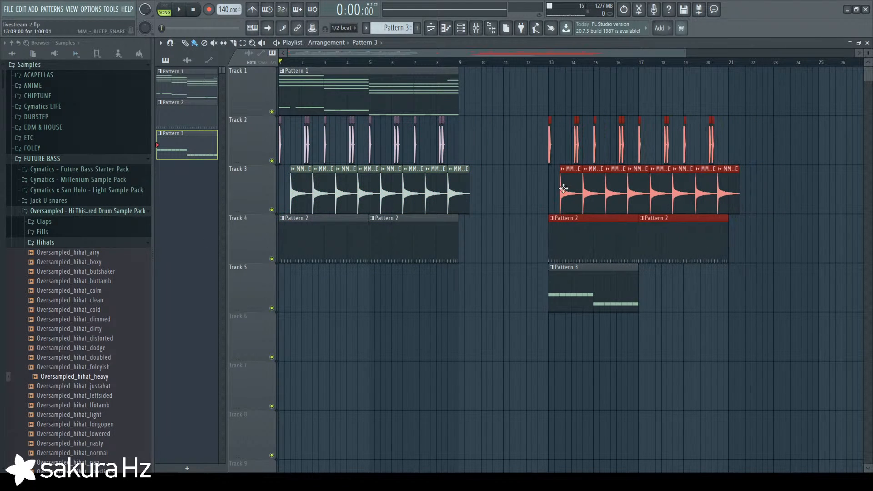
Play the arrangement from bar 13 and open Pattern 3's Vital #3 notes in the piano roll.
{"action": "left_click", "coordinate": [544, 64]}
{"action": "key", "text": "space"}
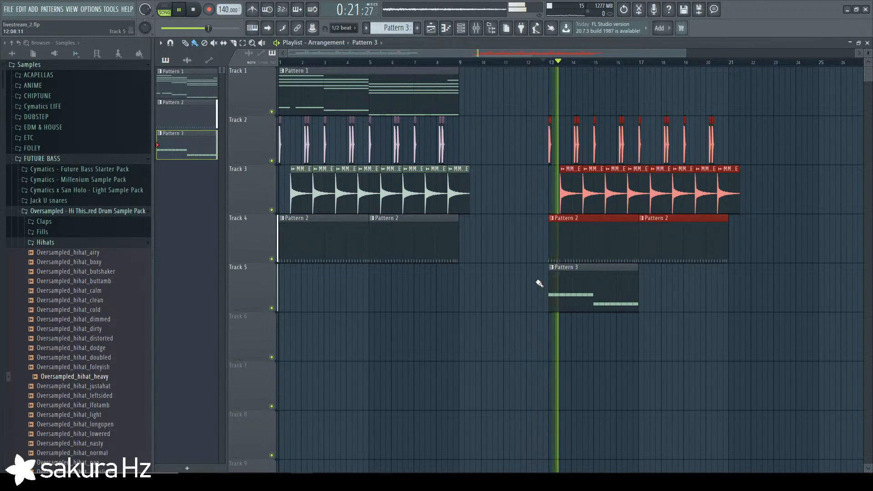
{"action": "double_click", "coordinate": [580, 298]}
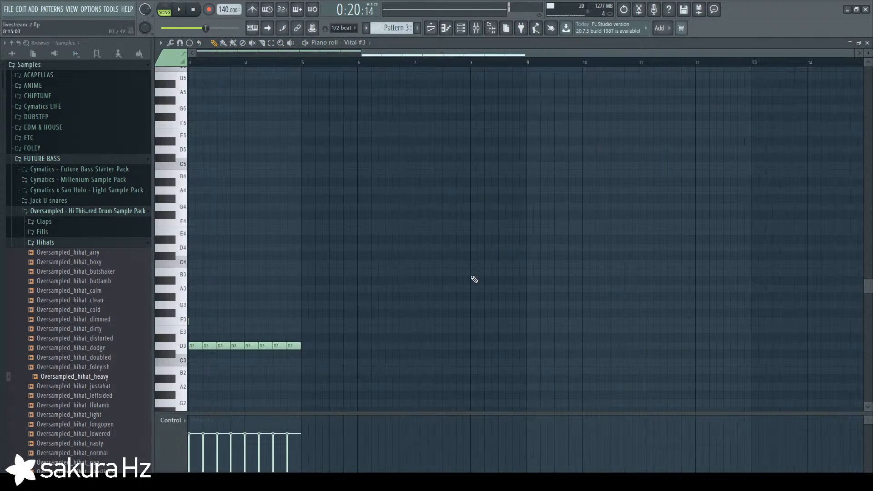
{"action": "key", "text": "space"}
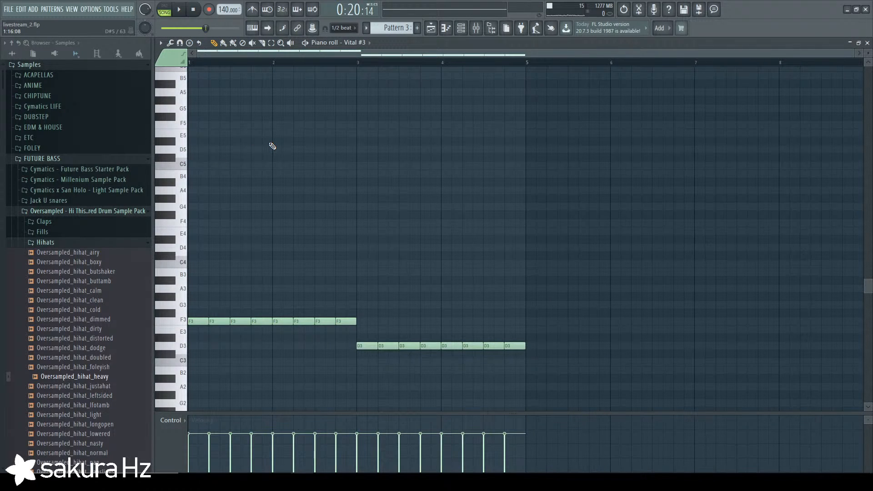
{"action": "scroll", "coordinate": [273, 145], "scroll_direction": "down", "scroll_amount": 3}
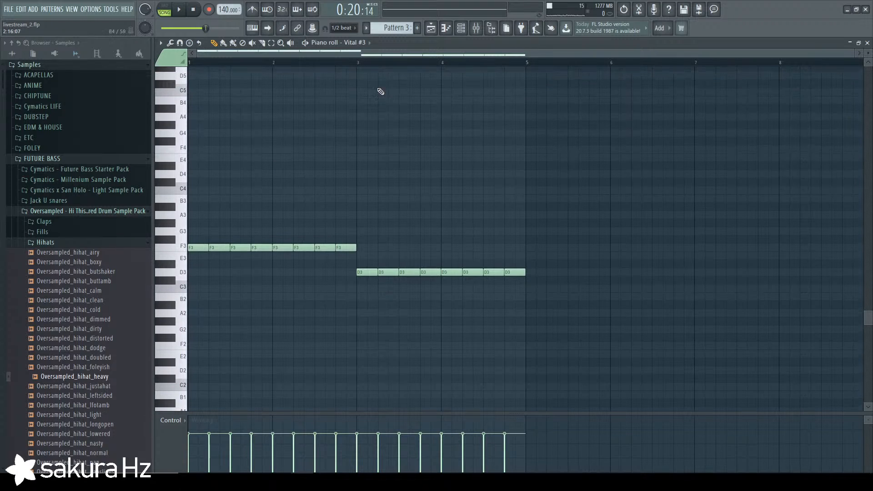
Open the Vital #3 instrument window from the channel rack.
{"action": "left_click", "coordinate": [473, 29]}
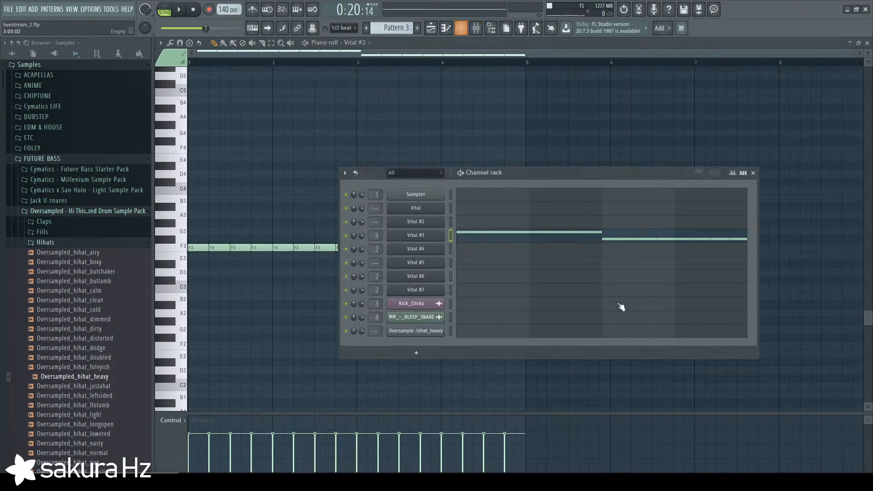
{"action": "left_click", "coordinate": [429, 236]}
{"action": "double_click", "coordinate": [798, 73]}
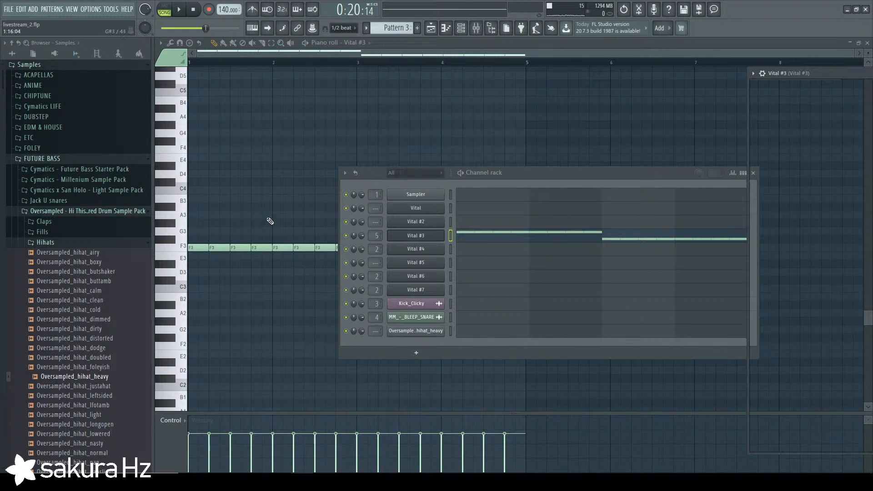
Try chopping all Vital #3 notes in Pattern 3 into shorter equal notes by adjusting the Chopper's time multiplier.
{"action": "right_click", "coordinate": [264, 201]}
{"action": "key", "text": "ctrl+a"}
{"action": "key", "text": "alt+u"}
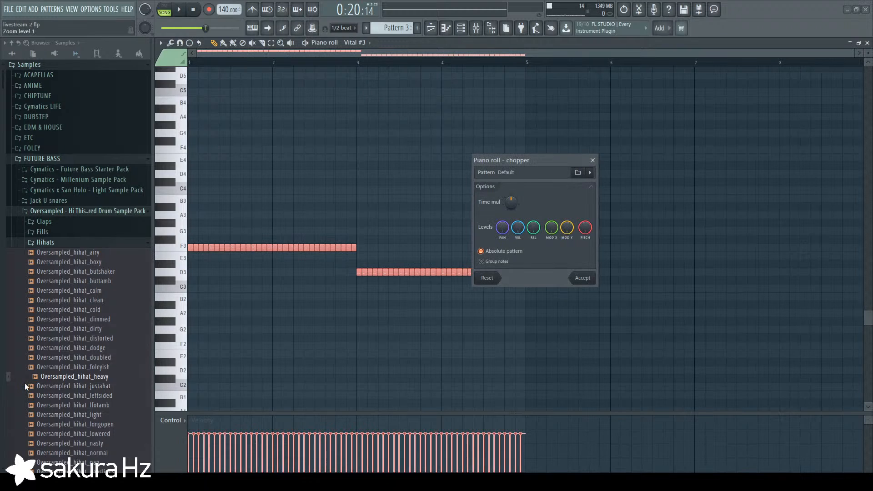
{"action": "left_click_drag", "start_coordinate": [511, 203], "coordinate": [511, 248]}
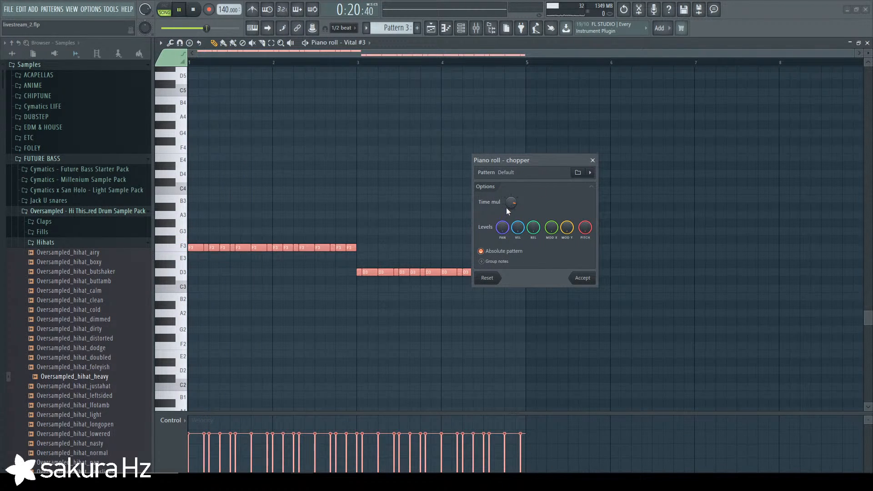
{"action": "left_click_drag", "start_coordinate": [506, 208], "coordinate": [506, 218]}
{"action": "left_click", "coordinate": [582, 276]}
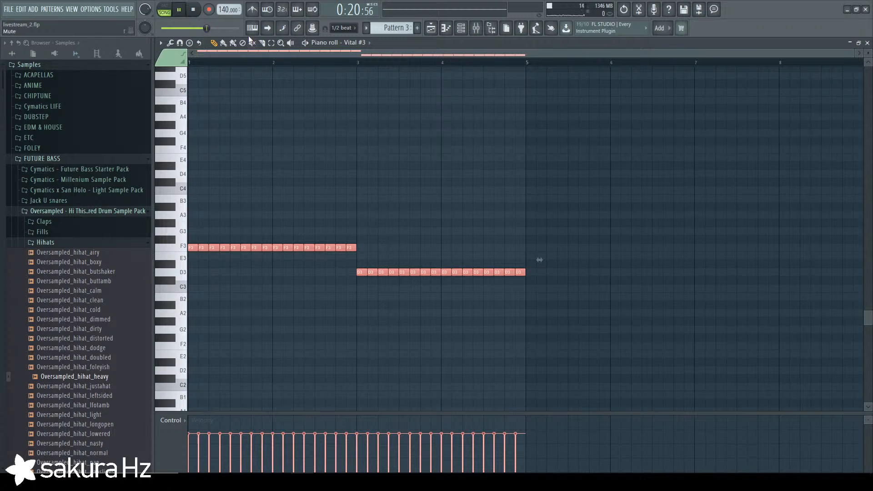
Undo the chop and restore the original Vital #3 notes through the undo history.
{"action": "key", "text": "space"}
{"action": "key", "text": "ctrl+z"}
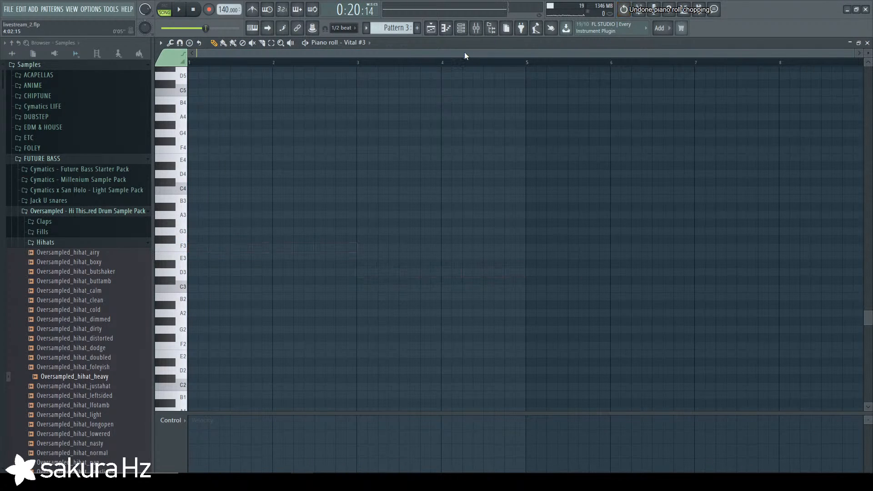
{"action": "key", "text": "ctrl+z"}
{"action": "key", "text": "ctrl+z"}
{"action": "key", "text": "ctrl+z"}
{"action": "scroll", "coordinate": [67, 218], "scroll_direction": "down", "scroll_amount": 6}
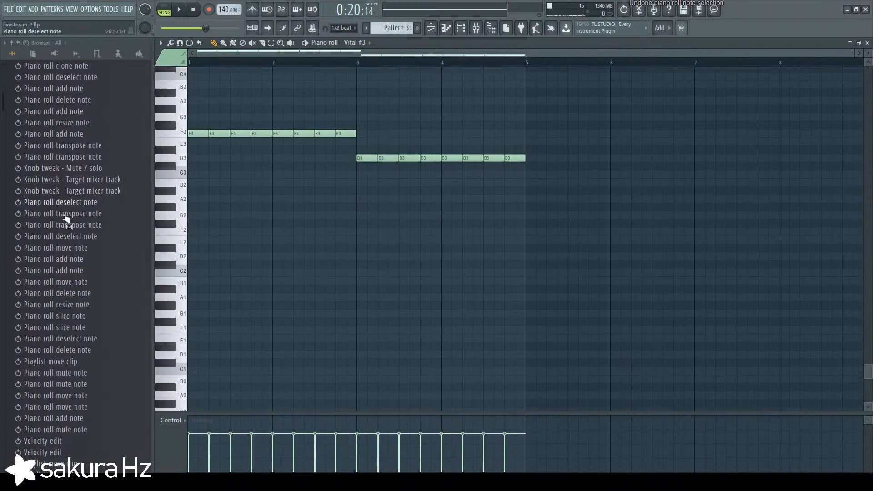
{"action": "scroll", "coordinate": [65, 219], "scroll_direction": "down", "scroll_amount": 15}
{"action": "left_click", "coordinate": [94, 248]}
{"action": "left_click", "coordinate": [98, 227]}
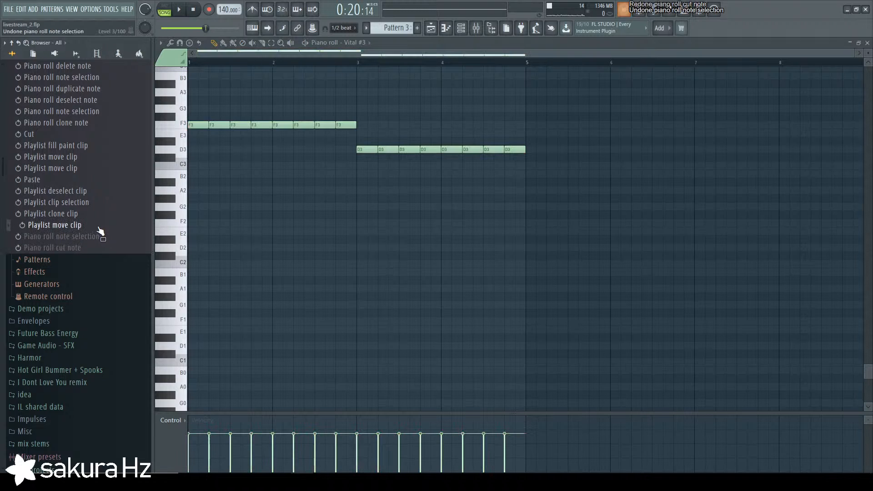
{"action": "left_click", "coordinate": [101, 239]}
{"action": "scroll", "coordinate": [540, 137], "scroll_direction": "up", "scroll_amount": 1}
Return to the playlist and reopen the Vital #3 notes from the Pattern 3 clip at bar 13.
{"action": "left_click_drag", "start_coordinate": [540, 137], "coordinate": [544, 211]}
{"action": "left_click", "coordinate": [867, 43]}
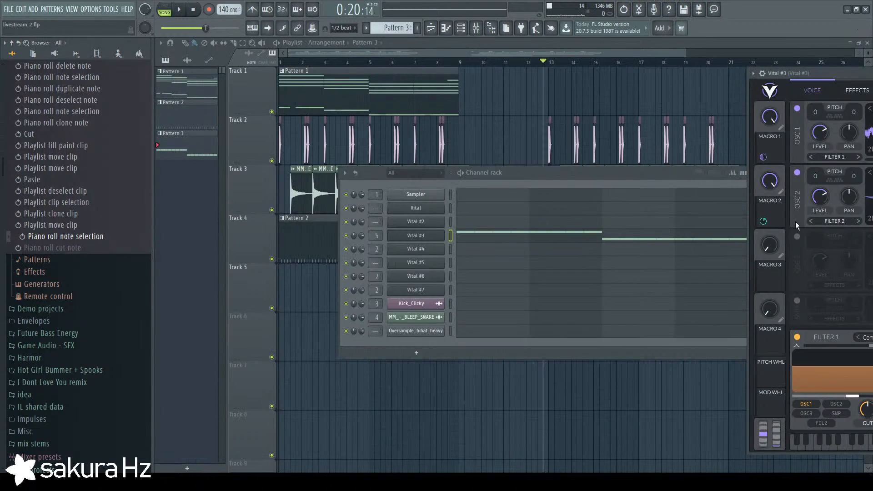
{"action": "key", "text": "F5"}
{"action": "scroll", "coordinate": [554, 66], "scroll_direction": "up", "scroll_amount": 4}
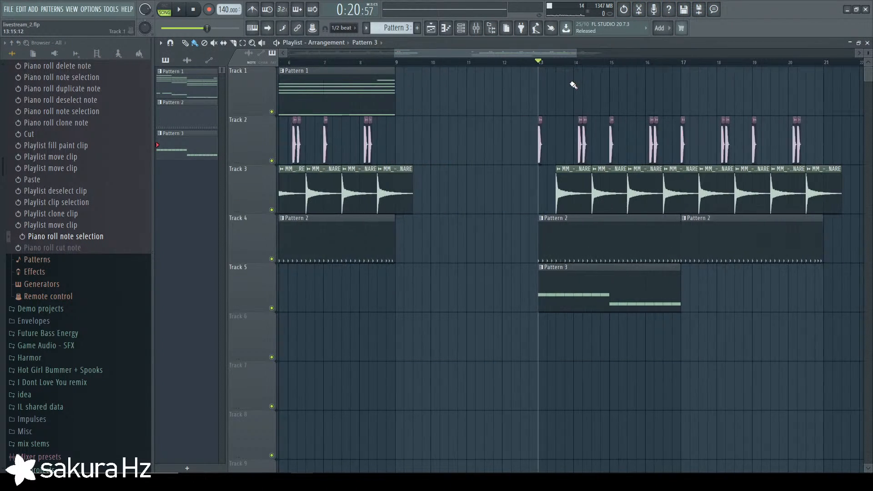
{"action": "right_click", "coordinate": [278, 263]}
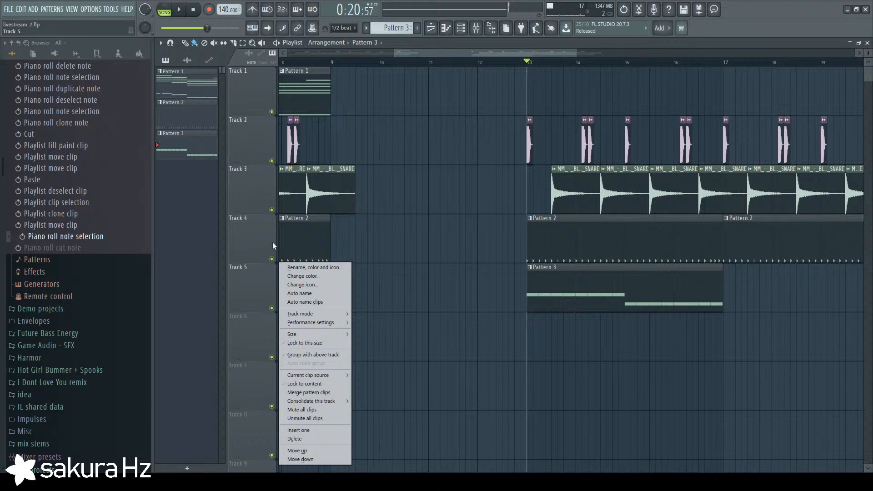
{"action": "left_click", "coordinate": [274, 169]}
{"action": "double_click", "coordinate": [580, 301]}
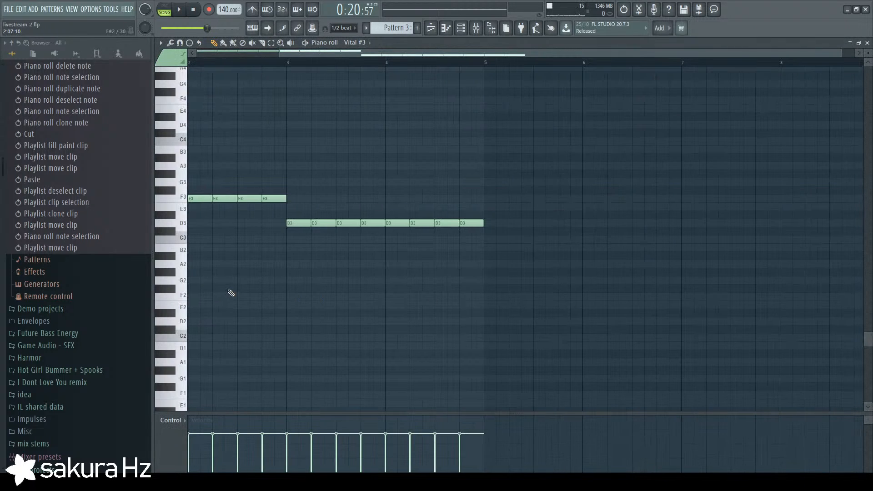
{"action": "left_click", "coordinate": [170, 204]}
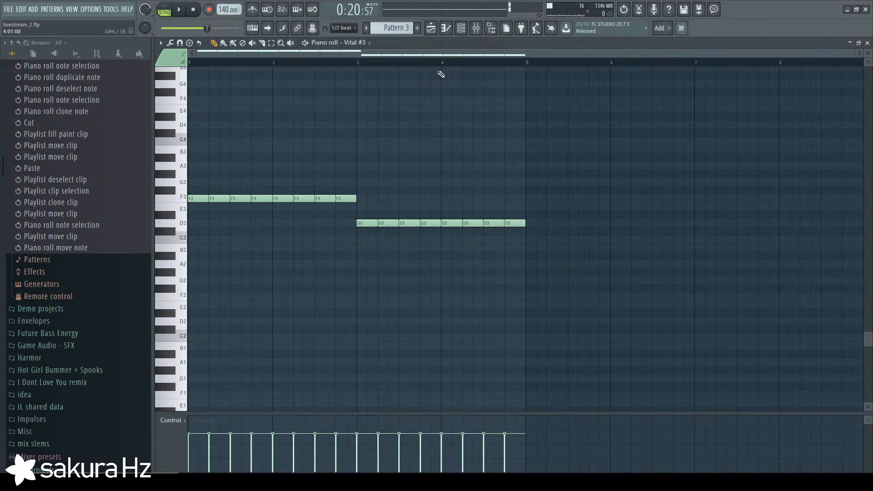
Set Vital #3's velocity tracking to 100% and close its instrument window.
{"action": "key", "text": "F6"}
{"action": "left_click", "coordinate": [427, 238]}
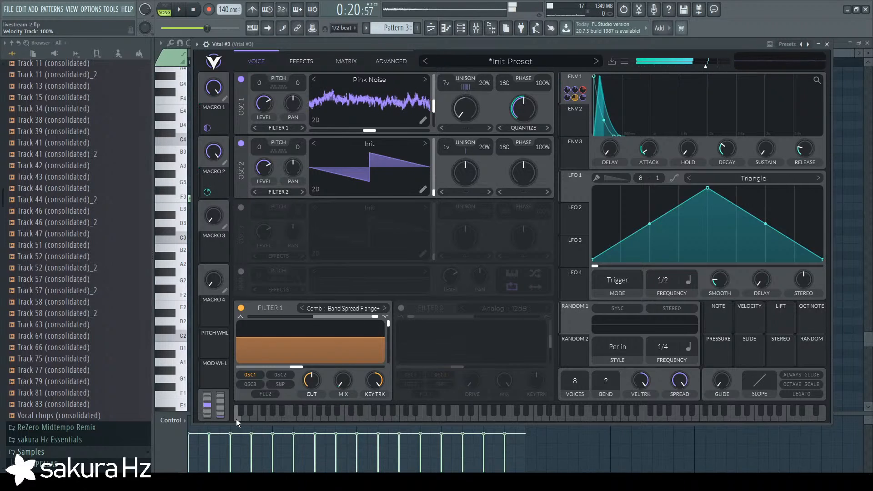
{"action": "left_click", "coordinate": [162, 280]}
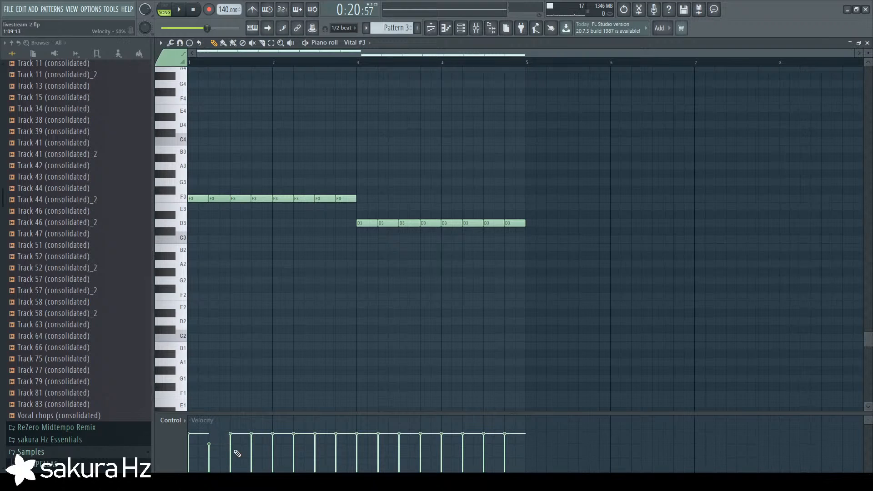
Try lower velocities on the second and third F3 notes, and undo the velocity edits.
{"action": "key", "text": "space"}
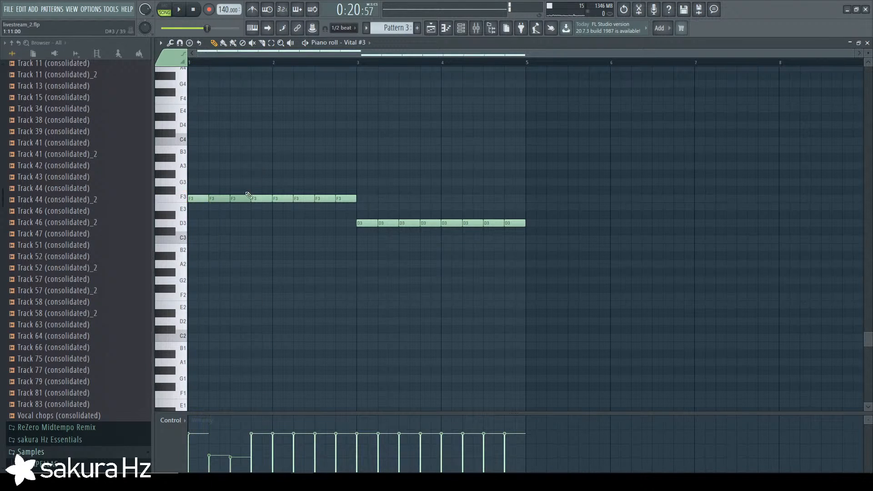
{"action": "key", "text": "ctrl+alt+z"}
{"action": "key", "text": "ctrl+alt+z"}
{"action": "key", "text": "ctrl+alt+z"}
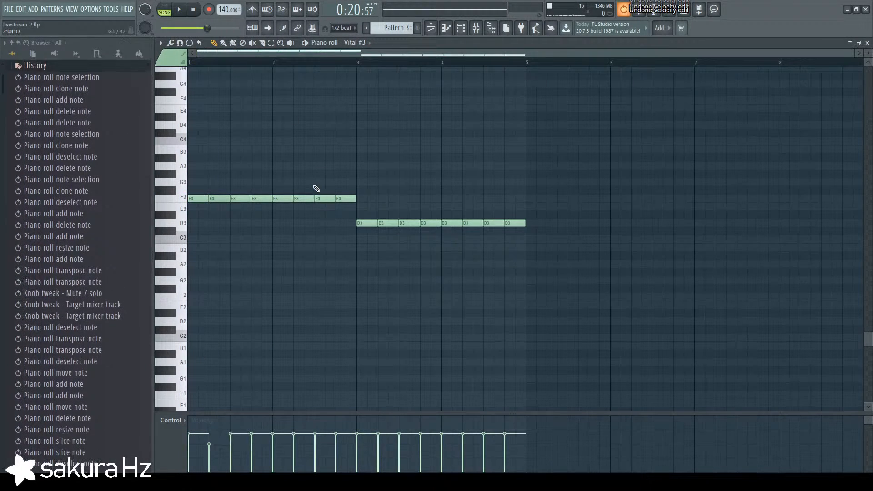
Delete all F3 notes except the first one in Pattern 3's Vital #3 part.
{"action": "left_click", "coordinate": [157, 196]}
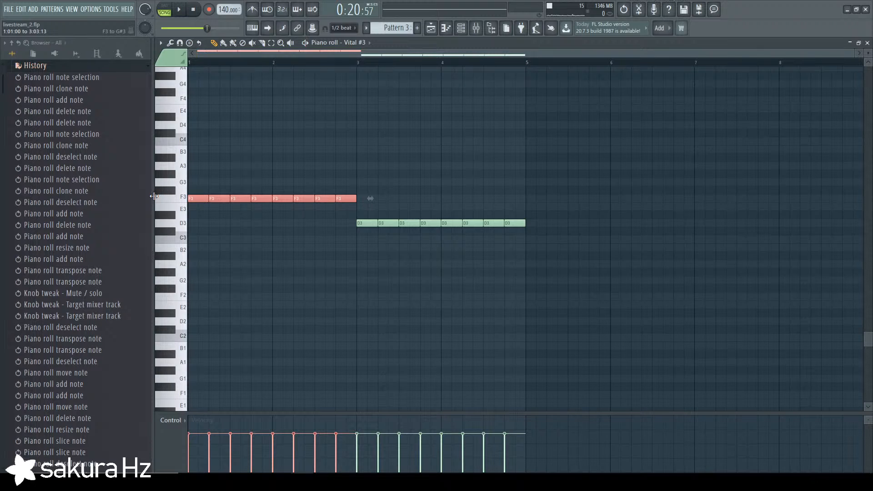
{"action": "key", "text": "ctrl+alt+z"}
{"action": "key", "text": "ctrl+alt+z"}
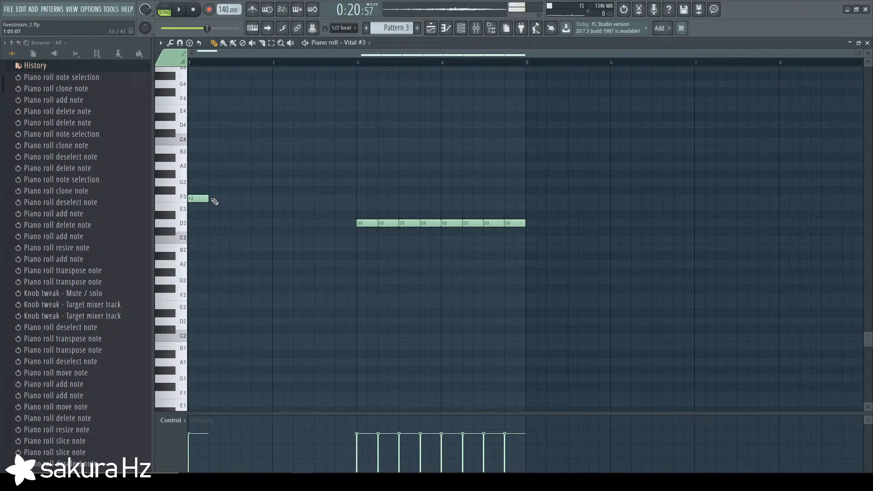
Add two more one-beat F3 notes right after the first one.
{"action": "key", "text": "ctrl+alt+z"}
{"action": "key", "text": "ctrl+alt+z"}
{"action": "key", "text": "ctrl+alt+z"}
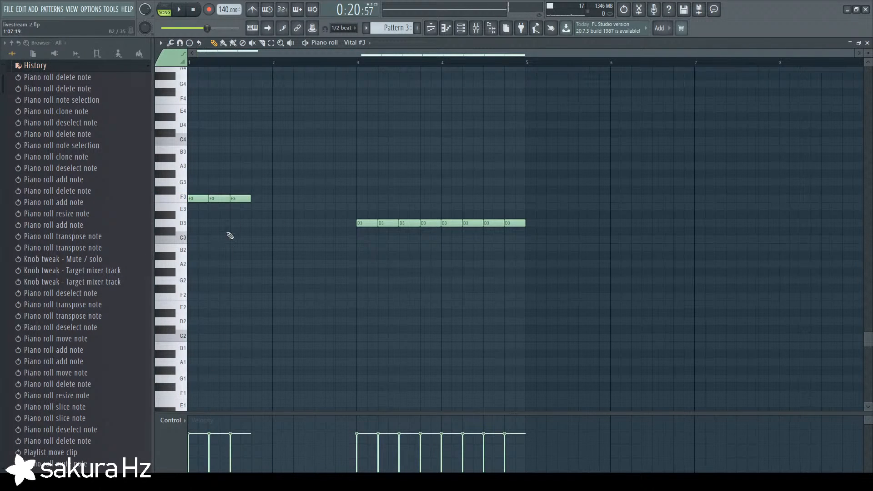
Remove the two added F3 notes and set the snap to 1/4 beat.
{"action": "left_click_drag", "start_coordinate": [857, 56], "coordinate": [562, 56]}
{"action": "key", "text": "ctrl+alt+z"}
{"action": "key", "text": "ctrl+alt+z"}
{"action": "key", "text": "ctrl+alt+z"}
{"action": "key", "text": "ctrl+alt+z"}
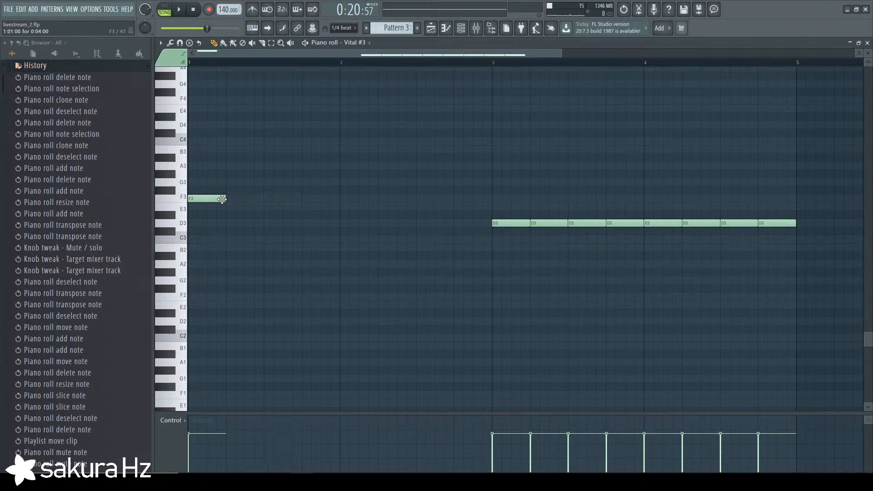
Build a group of three half-beat F3 notes, lowering the second and third to about 19% velocity.
{"action": "left_click", "coordinate": [233, 198]}
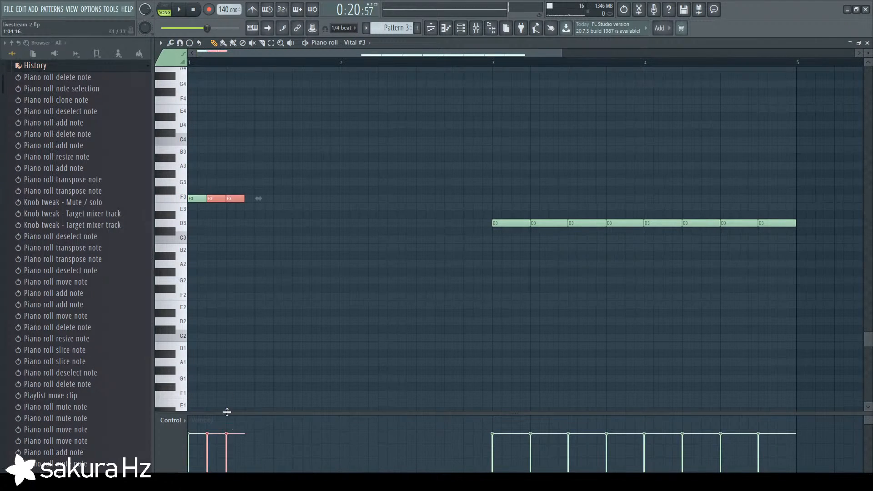
{"action": "left_click_drag", "start_coordinate": [226, 436], "coordinate": [221, 455]}
{"action": "key", "text": "space"}
{"action": "key", "text": "space"}
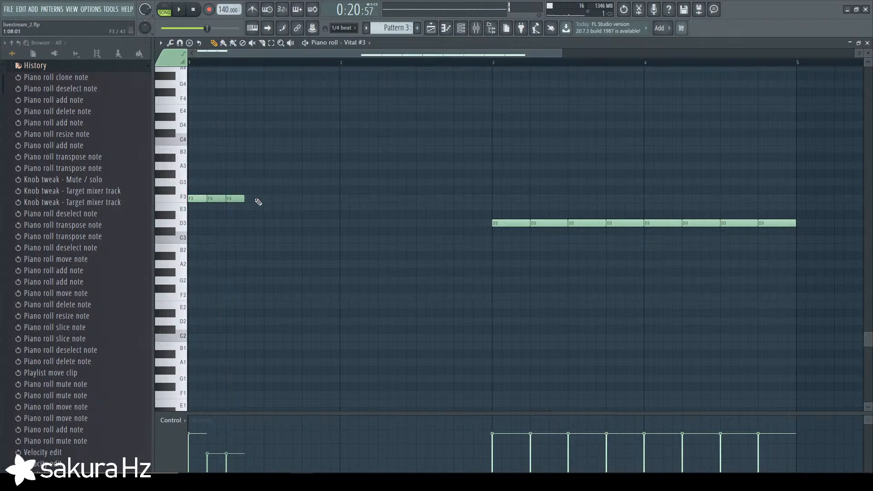
{"action": "left_click_drag", "start_coordinate": [210, 464], "coordinate": [230, 463]}
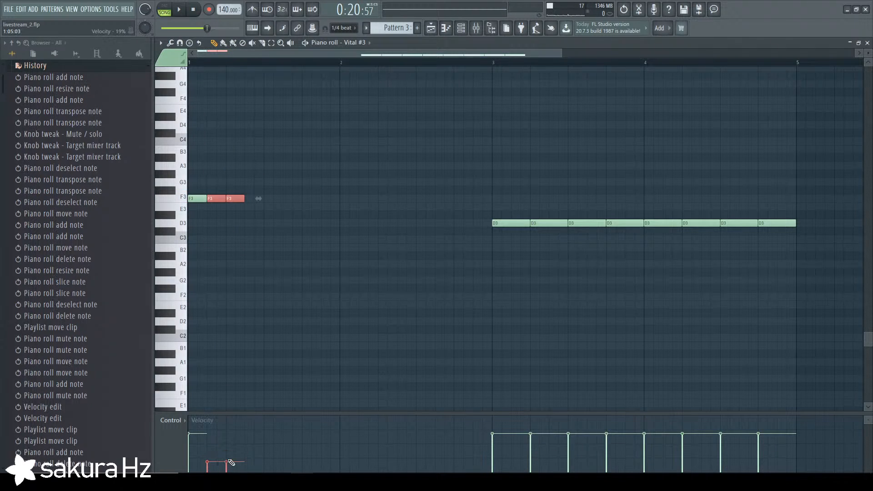
Select the three half-beat F3 notes and duplicate the group directly after itself.
{"action": "key", "text": "ctrl+d"}
{"action": "key", "text": "space"}
{"action": "key", "text": "space"}
{"action": "left_click_drag", "start_coordinate": [266, 183], "coordinate": [155, 208]}
{"action": "key", "text": "ctrl+b"}
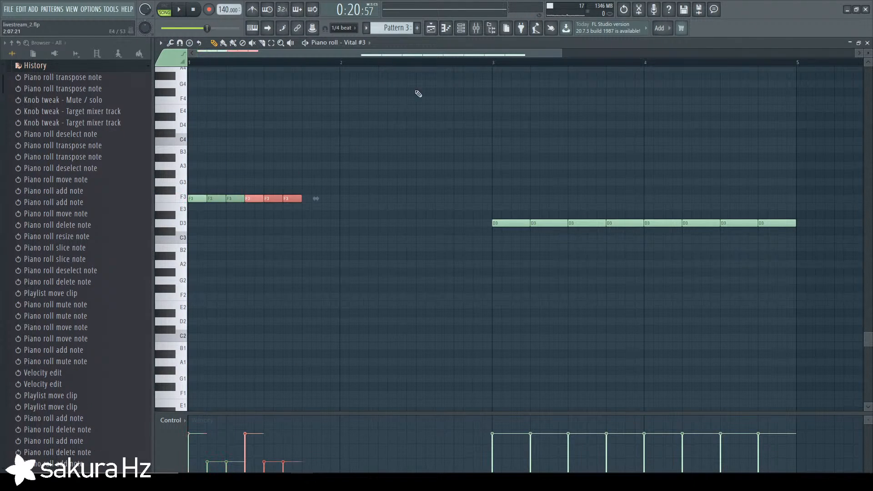
Modulate the ENV 1 attack in Vital #3 with velocity at an amount of about -0.092 and audition it.
{"action": "key", "text": "F6"}
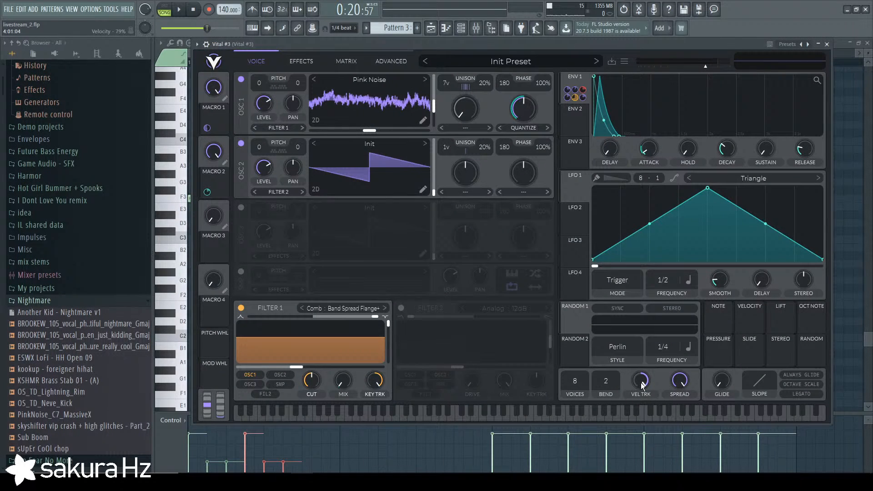
{"action": "left_click", "coordinate": [576, 349]}
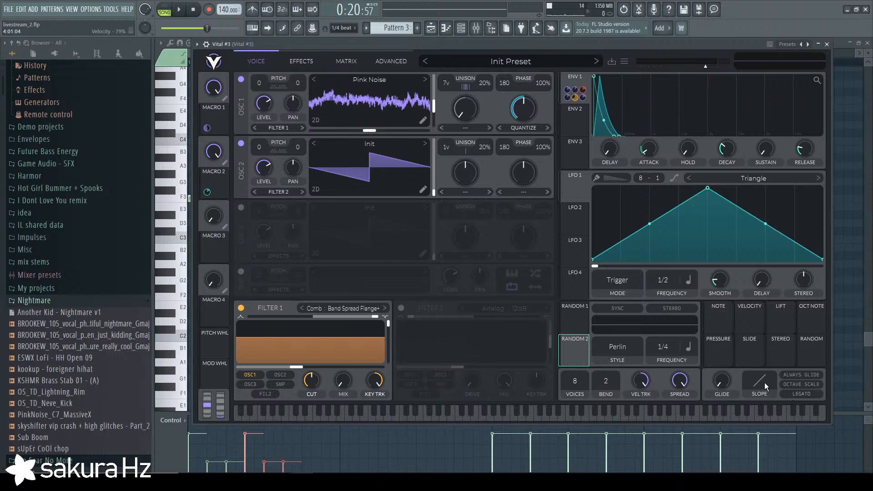
{"action": "left_click_drag", "start_coordinate": [750, 323], "coordinate": [650, 149]}
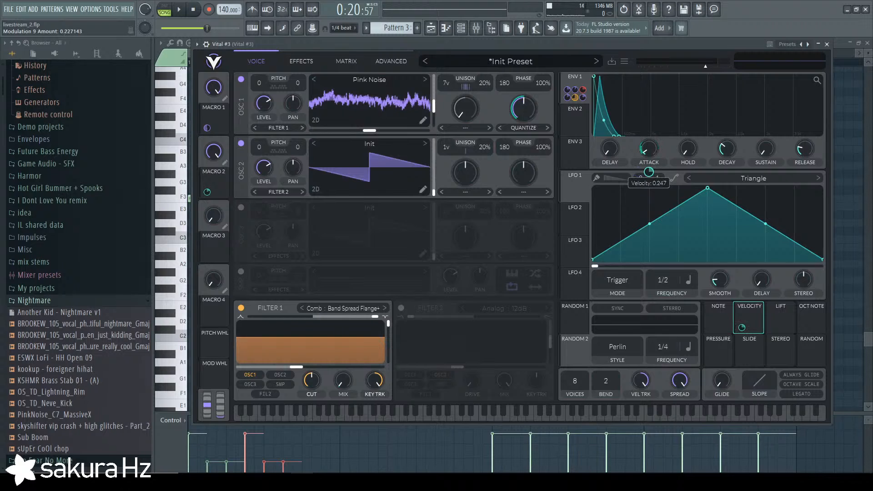
{"action": "key", "text": "space"}
{"action": "key", "text": "space"}
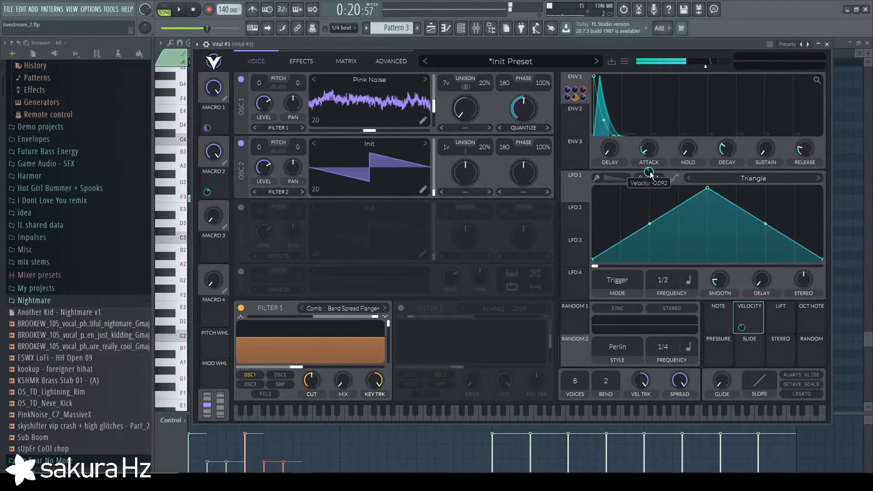
{"action": "key", "text": "space"}
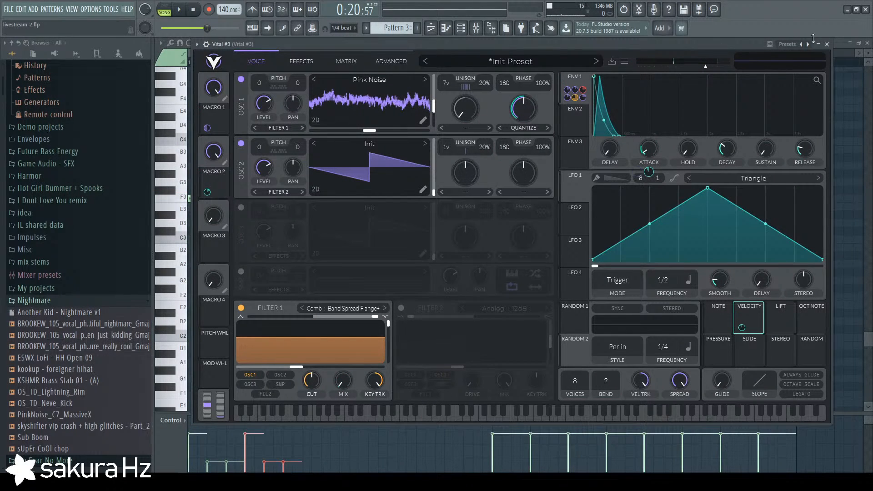
{"action": "mouse_move", "coordinate": [745, 327]}
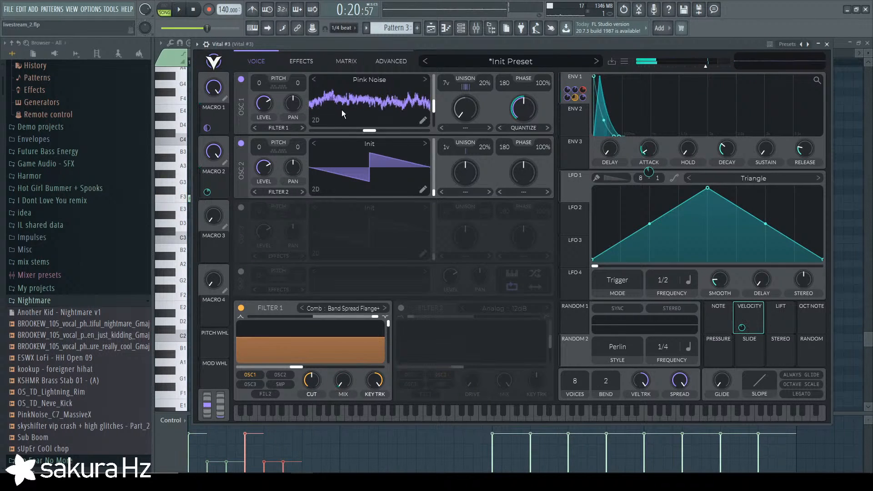
Modulate the distortion drive in Vital #3 with velocity, lowering the modulation amount to about -8.4.
{"action": "left_click", "coordinate": [346, 61]}
{"action": "left_click", "coordinate": [301, 62]}
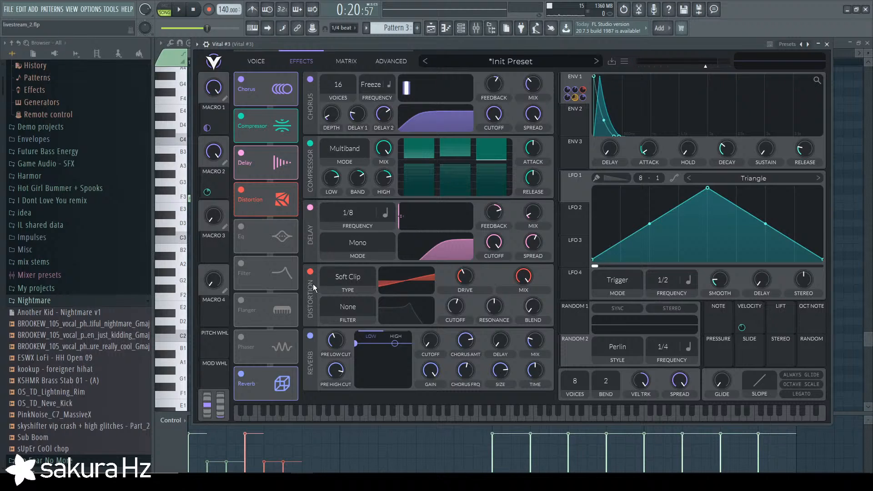
{"action": "left_click", "coordinate": [310, 271]}
{"action": "left_click", "coordinate": [310, 271]}
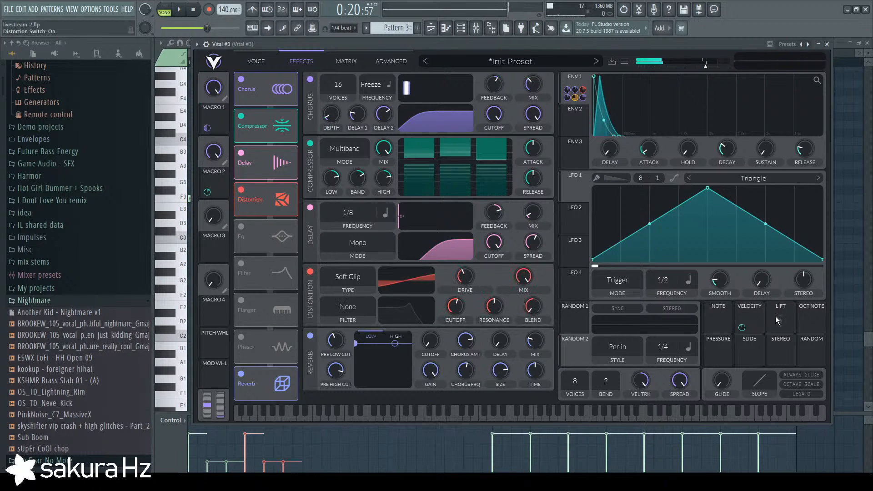
{"action": "left_click_drag", "start_coordinate": [752, 315], "coordinate": [461, 275]}
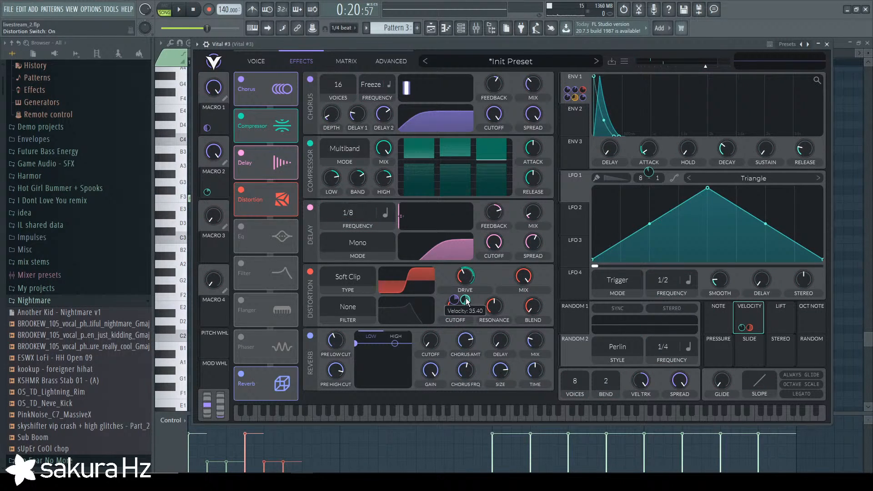
{"action": "left_click_drag", "start_coordinate": [465, 299], "coordinate": [465, 283]}
Audition the velocity-to-drive amount at about 7.8 and -8.4, keep -8.4, and close the Vital #3 editor.
{"action": "key", "text": "space"}
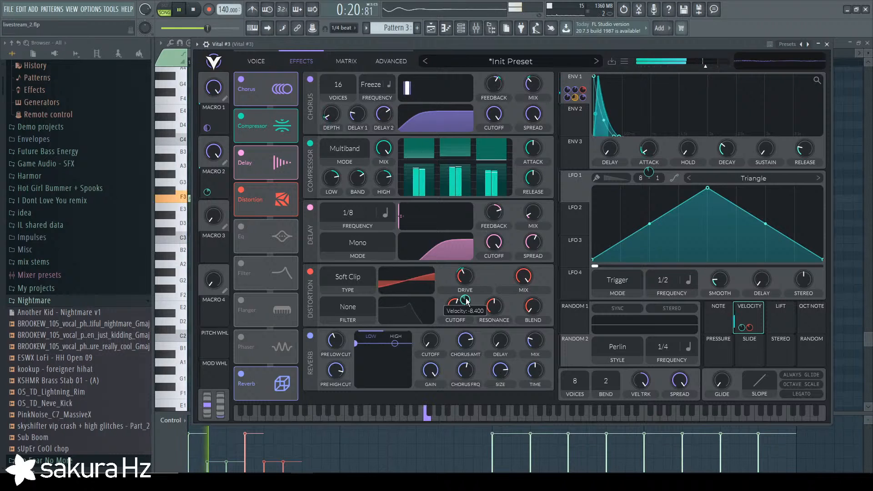
{"action": "key", "text": "space"}
{"action": "key", "text": "space"}
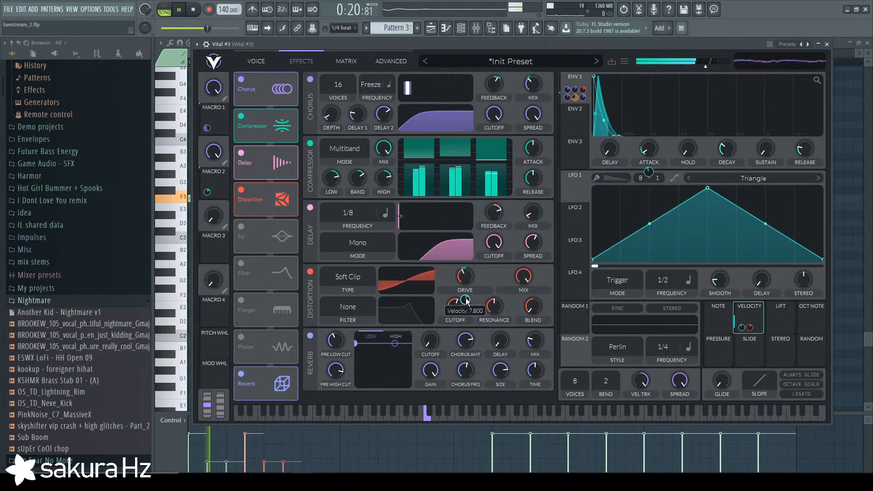
{"action": "key", "text": "space"}
{"action": "left_click_drag", "start_coordinate": [464, 299], "coordinate": [464, 316]}
{"action": "key", "text": "space"}
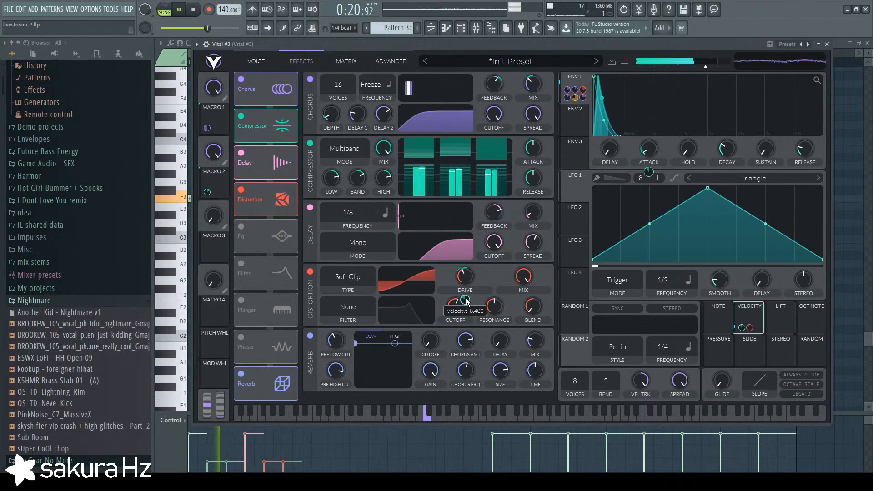
{"action": "key", "text": "space"}
{"action": "left_click", "coordinate": [827, 44]}
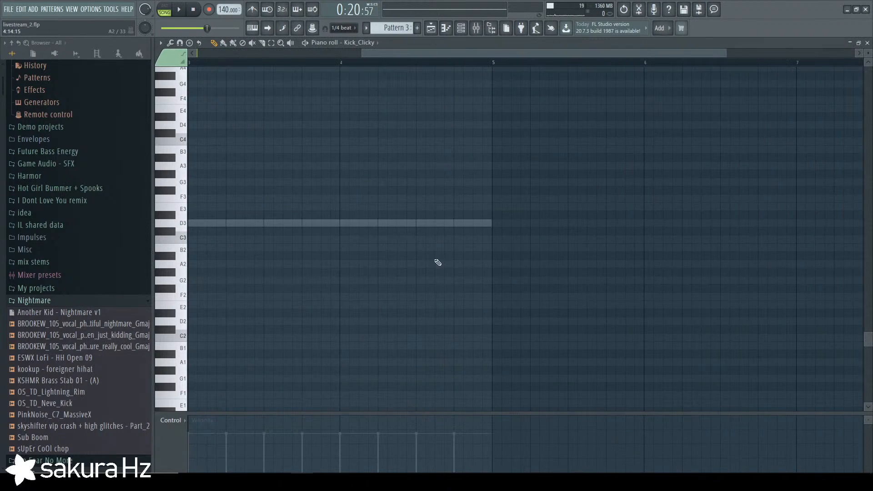
Duplicate the three-note F3 group in the Vital #3 part of Pattern 3 directly after the existing six F3 notes.
{"action": "scroll", "coordinate": [366, 46], "scroll_direction": "down", "scroll_amount": 1}
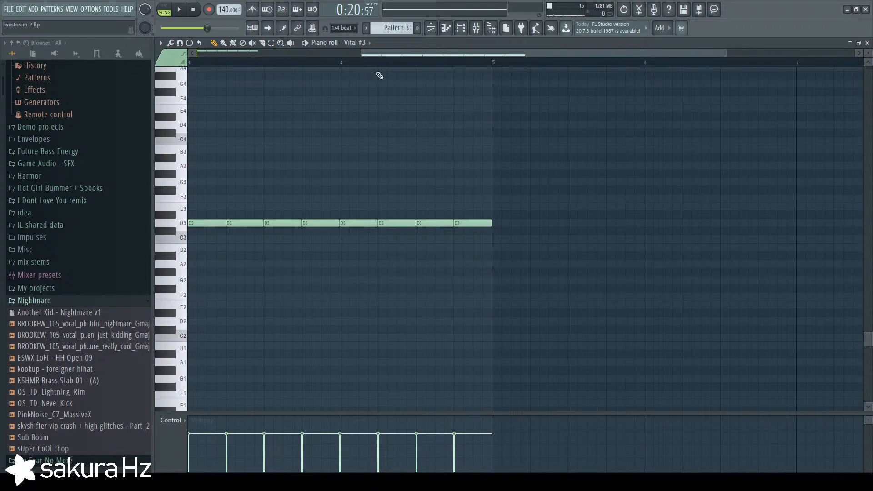
{"action": "scroll", "coordinate": [364, 204], "scroll_direction": "up", "scroll_amount": 3}
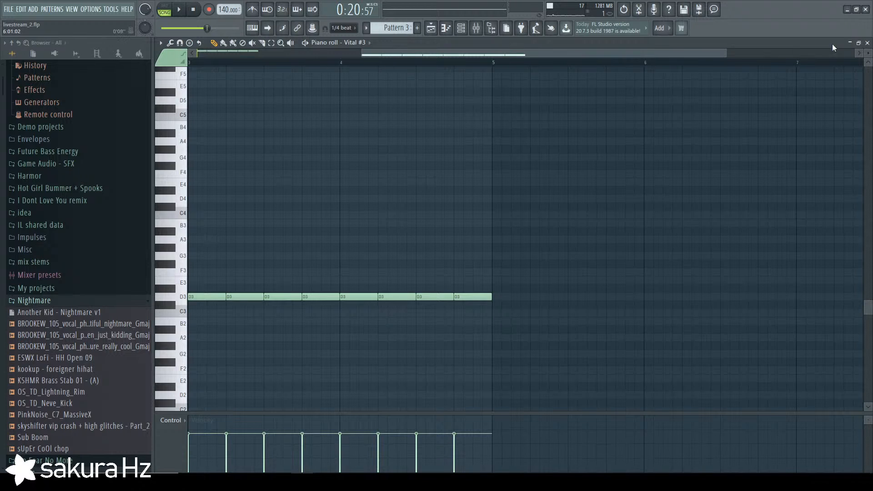
{"action": "left_click", "coordinate": [867, 42]}
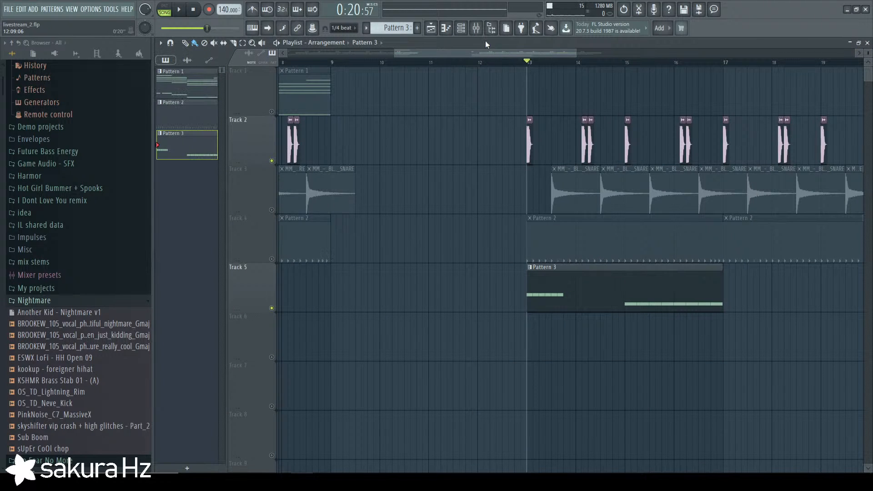
{"action": "key", "text": "F6"}
{"action": "left_click", "coordinate": [527, 238]}
{"action": "scroll", "coordinate": [500, 239], "scroll_direction": "down", "scroll_amount": 2}
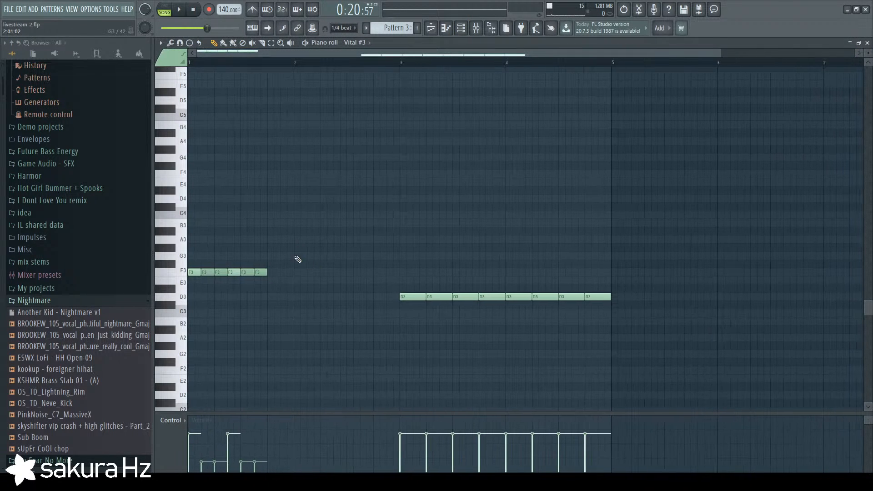
{"action": "left_click_drag", "start_coordinate": [296, 254], "coordinate": [188, 299]}
{"action": "left_click_drag", "start_coordinate": [284, 276], "coordinate": [275, 279]}
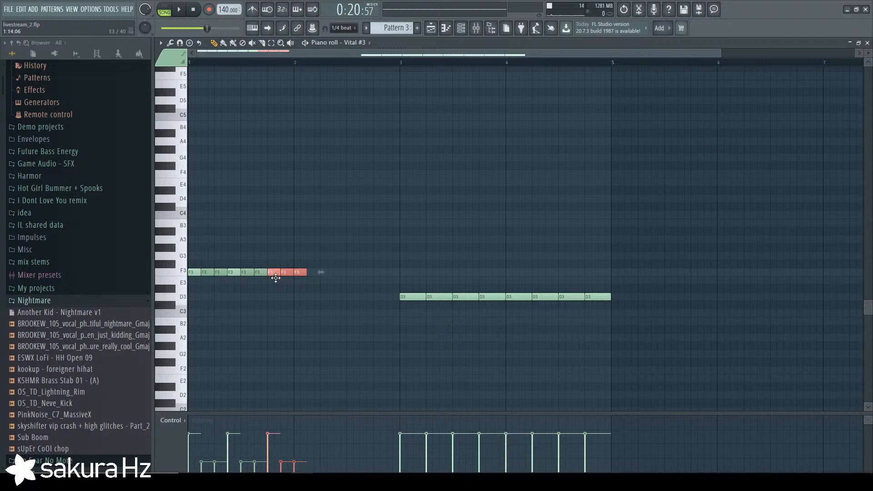
{"action": "key", "text": "space"}
{"action": "key", "text": "ctrl+d"}
Redraw the fourth F3 note, set its velocity between the soft and accented notes, and audition the rhythm.
{"action": "right_click", "coordinate": [232, 272]}
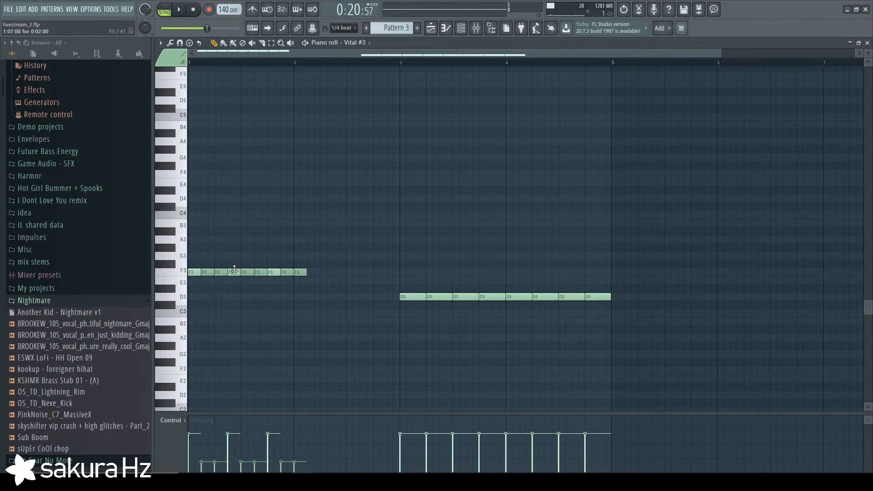
{"action": "key", "text": "space"}
{"action": "left_click", "coordinate": [231, 272]}
{"action": "key", "text": "space"}
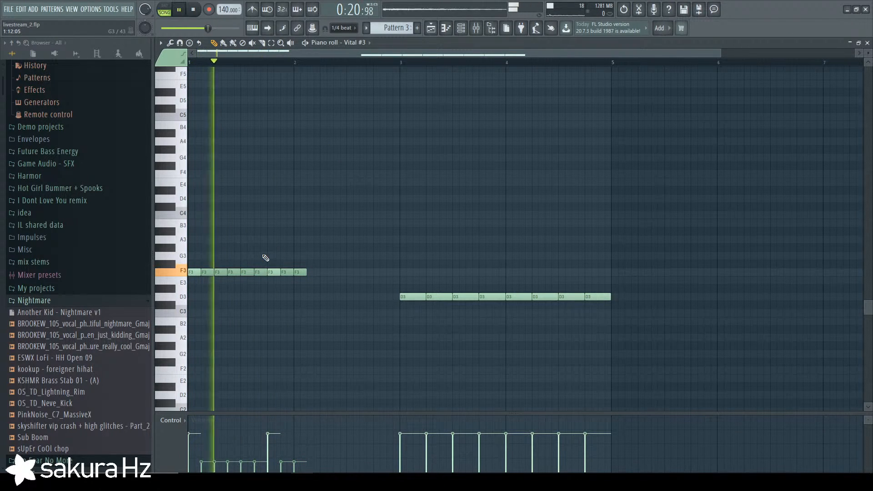
{"action": "key", "text": "space"}
{"action": "left_click", "coordinate": [230, 450]}
{"action": "key", "text": "space"}
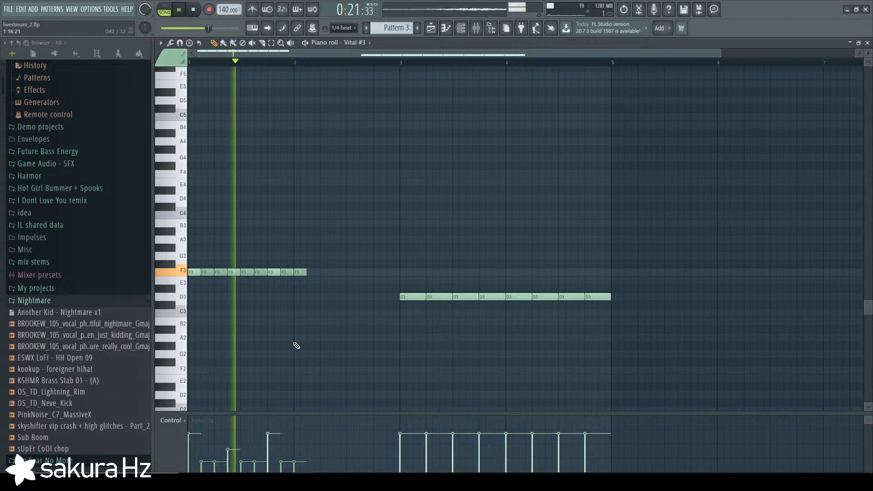
{"action": "key", "text": "space"}
{"action": "key", "text": "space"}
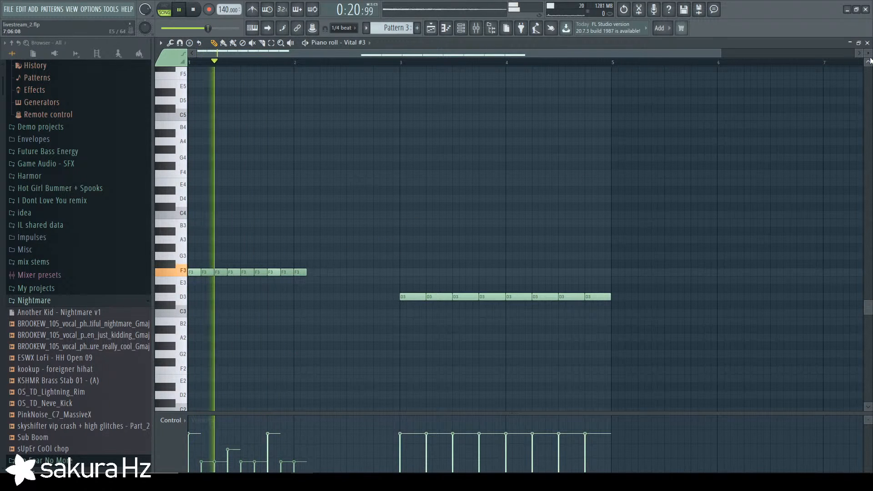
Unmute Tracks 3 and 4 in the playlist and play Pattern 3 together with the drums.
{"action": "left_click", "coordinate": [867, 43]}
{"action": "right_click", "coordinate": [658, 404]}
{"action": "key", "text": "space"}
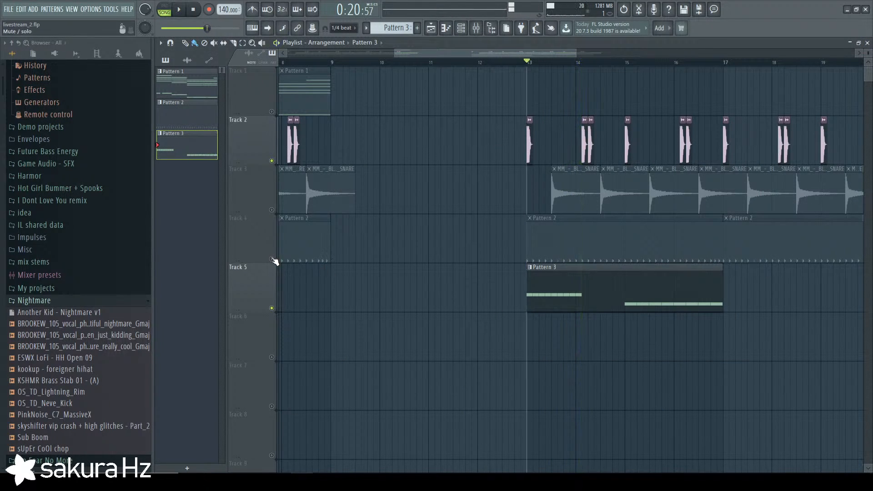
{"action": "left_click", "coordinate": [272, 259]}
{"action": "left_click", "coordinate": [272, 210]}
{"action": "key", "text": "space"}
{"action": "scroll", "coordinate": [565, 60], "scroll_direction": "up", "scroll_amount": 2}
{"action": "key", "text": "space"}
{"action": "scroll", "coordinate": [545, 62], "scroll_direction": "down", "scroll_amount": 2}
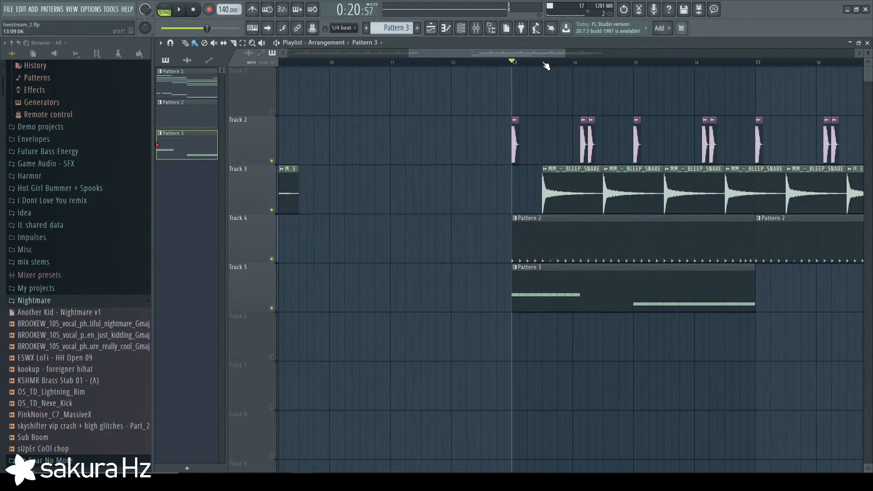
Set the playback start just before bar 13 and play the section with all its drums.
{"action": "left_click_drag", "start_coordinate": [492, 53], "coordinate": [501, 53]}
{"action": "left_click", "coordinate": [457, 62]}
{"action": "key", "text": "space"}
{"action": "scroll", "coordinate": [529, 68], "scroll_direction": "up", "scroll_amount": 2}
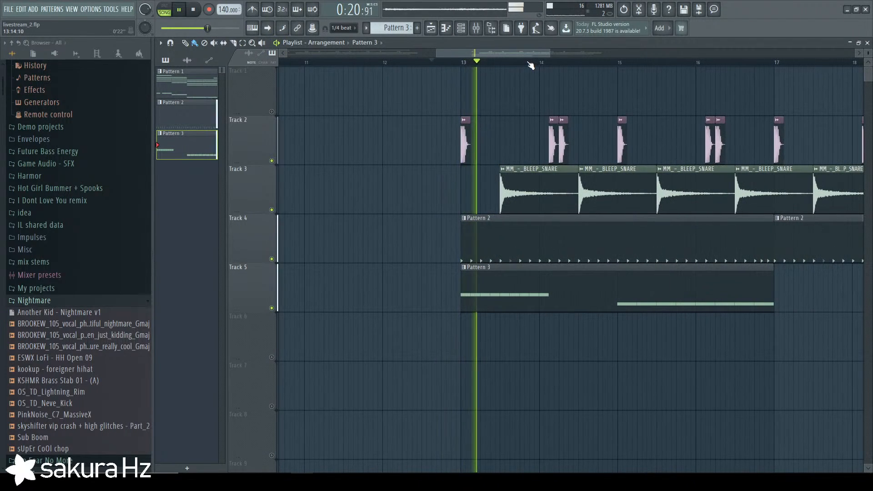
{"action": "key", "text": "space"}
Select all the F3 notes in Pattern 3 and repeat them so the run reaches the D3 notes at bar 3.
{"action": "double_click", "coordinate": [500, 282]}
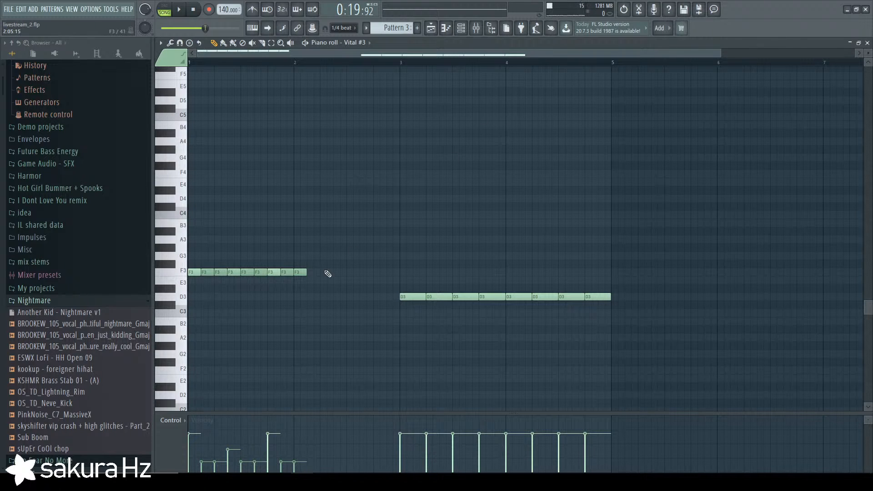
{"action": "left_click_drag", "start_coordinate": [305, 277], "coordinate": [188, 264]}
{"action": "key", "text": "ctrl+b"}
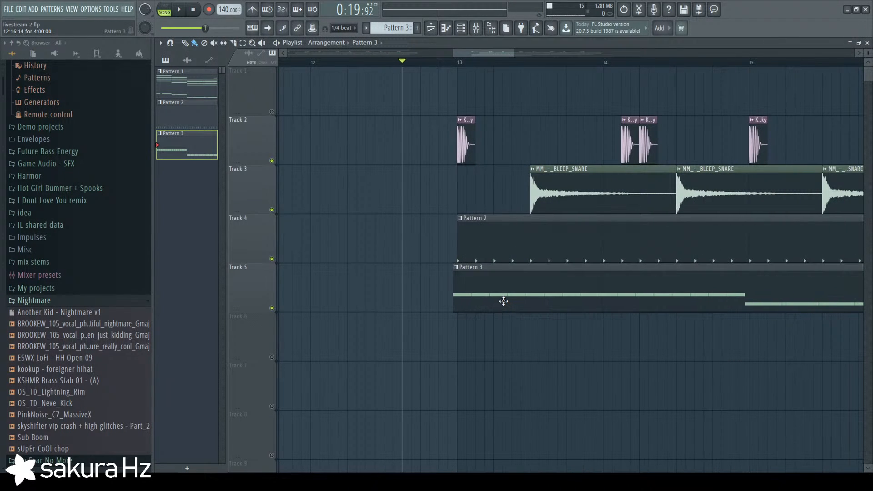
Nudge the Pattern 3 clip on Track 5 to start at 12:16:17, slightly ahead of bar 13, and audition it.
{"action": "key", "text": "space"}
{"action": "key", "text": "space"}
{"action": "scroll", "coordinate": [469, 286], "scroll_direction": "up", "scroll_amount": 3}
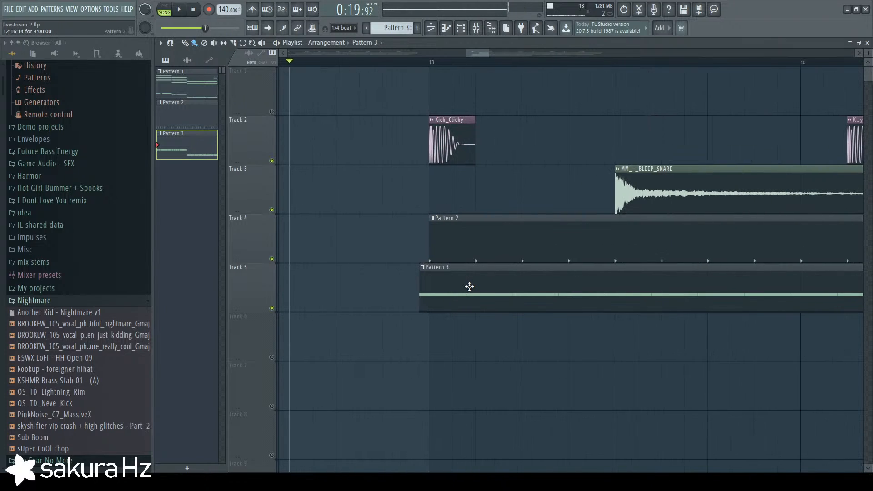
{"action": "left_click_drag", "start_coordinate": [469, 286], "coordinate": [472, 289]}
{"action": "key", "text": "space"}
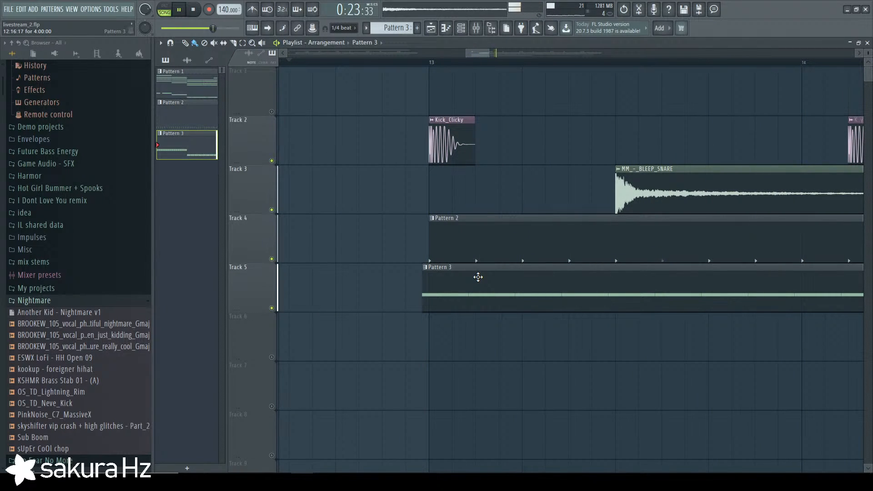
{"action": "key", "text": "space"}
Mute the Pattern 3 clip and place a new Pattern 4 clip on Track 1 from bar 13 to bar 21.
{"action": "scroll", "coordinate": [473, 275], "scroll_direction": "down", "scroll_amount": 3}
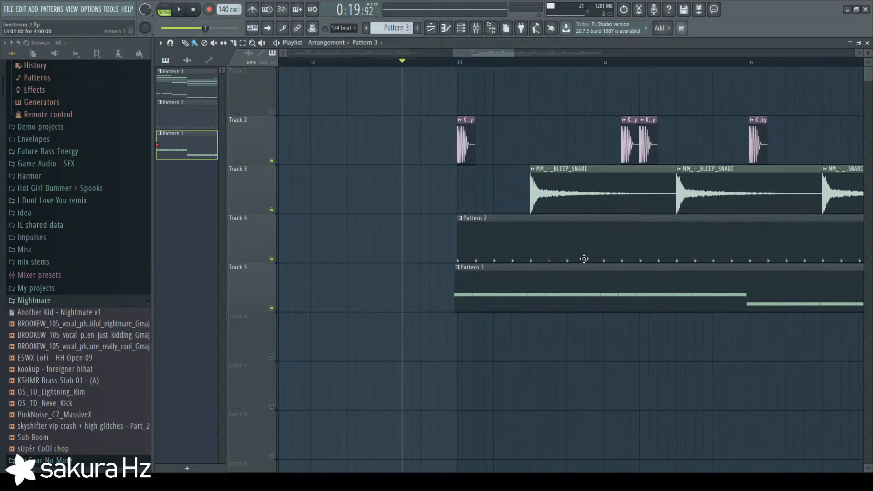
{"action": "scroll", "coordinate": [625, 282], "scroll_direction": "down", "scroll_amount": 4}
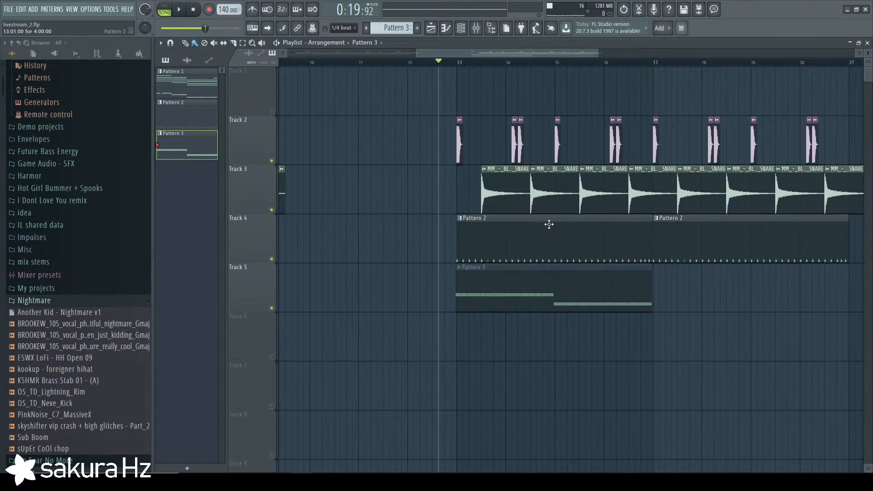
{"action": "scroll", "coordinate": [446, 147], "scroll_direction": "down", "scroll_amount": 2}
{"action": "left_click", "coordinate": [418, 30]}
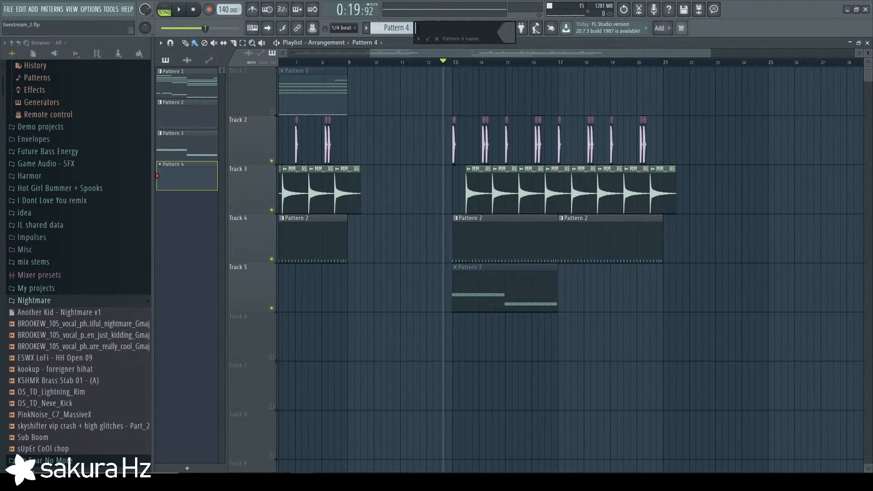
{"action": "left_click", "coordinate": [457, 84]}
{"action": "left_click_drag", "start_coordinate": [478, 84], "coordinate": [618, 89]}
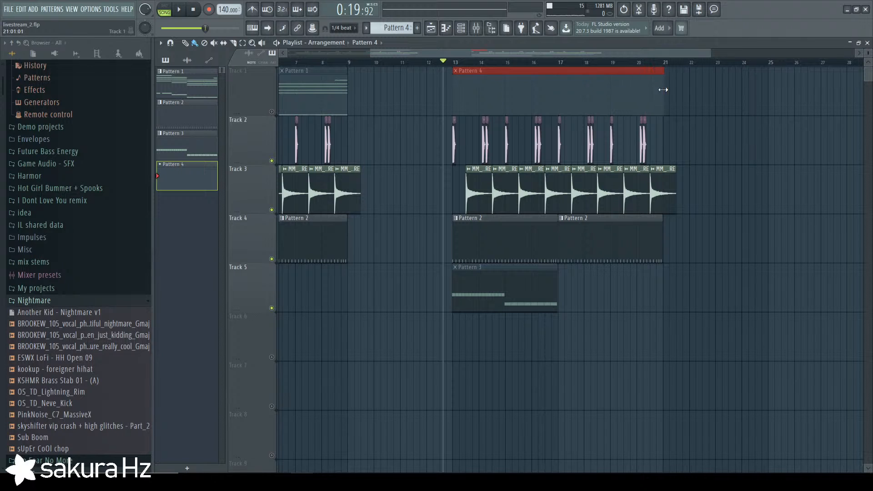
Open the Vital #4 notes of Pattern 1 and copy all of them.
{"action": "double_click", "coordinate": [301, 95]}
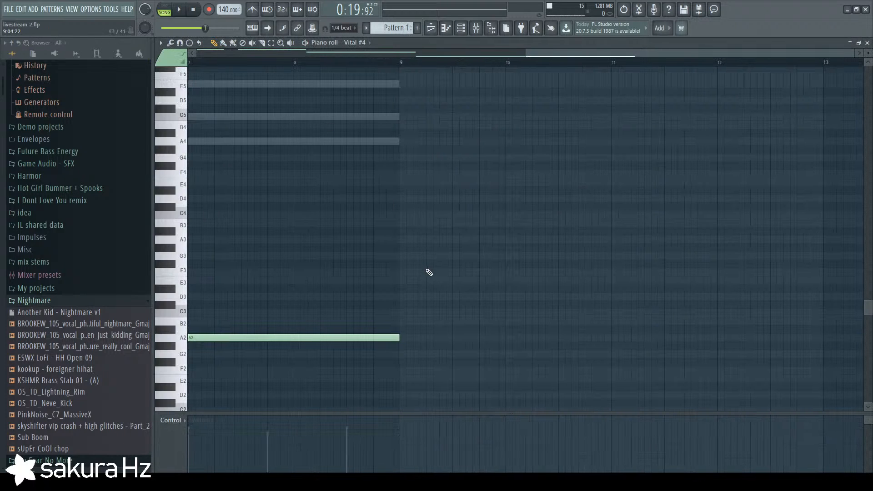
{"action": "key", "text": "ctrl+a"}
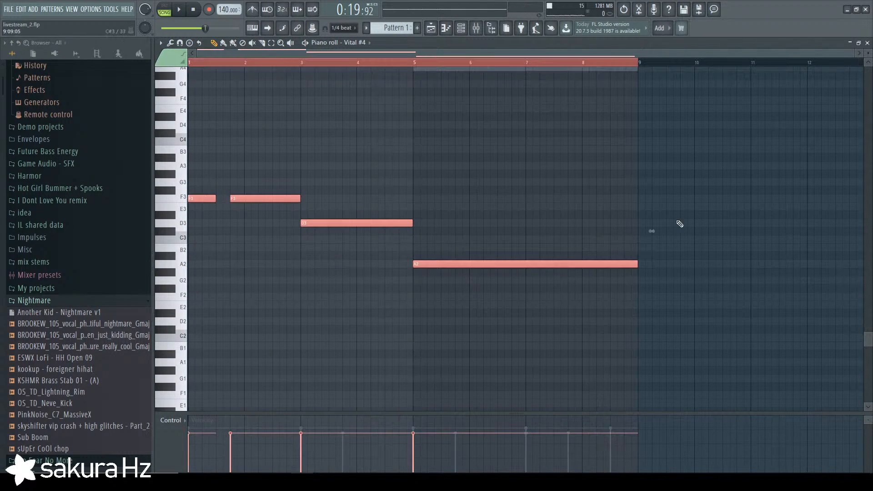
{"action": "left_click", "coordinate": [867, 43]}
Unmute Track 1, paste the copied notes into the Vital channel of Pattern 4, and deselect them.
{"action": "left_click", "coordinate": [752, 173]}
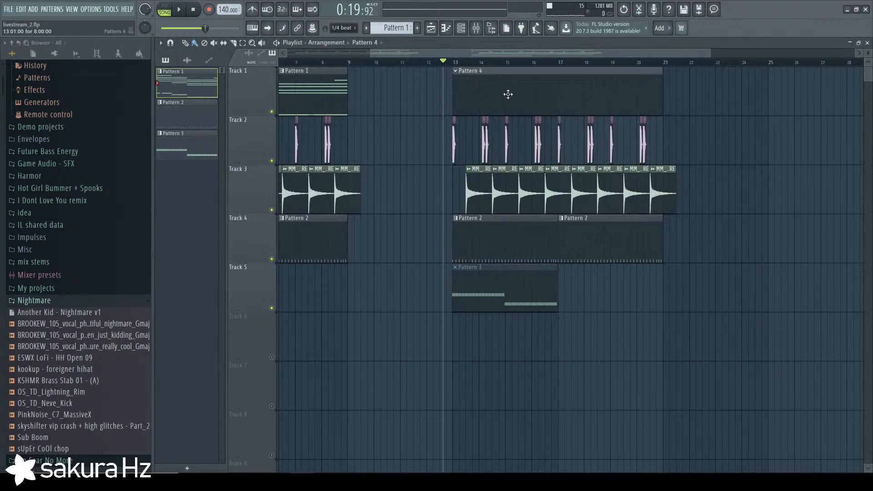
{"action": "left_click", "coordinate": [507, 94]}
{"action": "left_click", "coordinate": [460, 28]}
{"action": "left_click", "coordinate": [492, 208]}
{"action": "key", "text": "ctrl+v"}
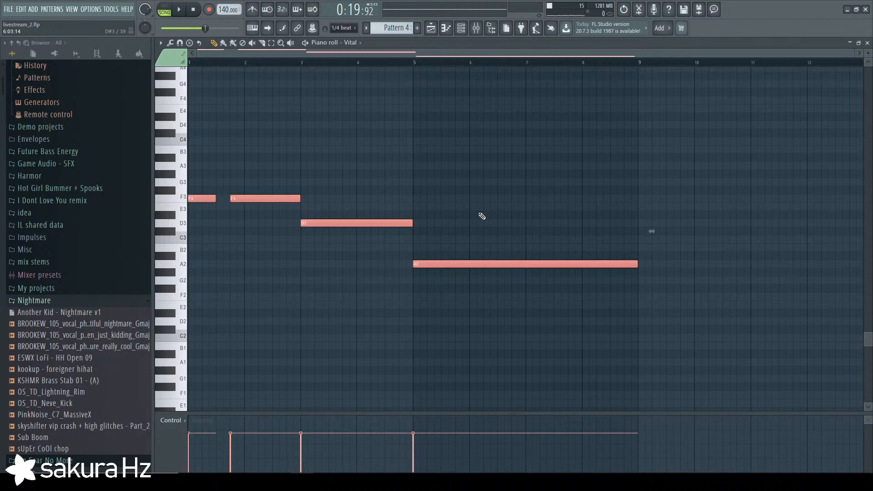
{"action": "left_click", "coordinate": [185, 204]}
{"action": "left_click", "coordinate": [184, 109]}
{"action": "key", "text": "ctrl+d"}
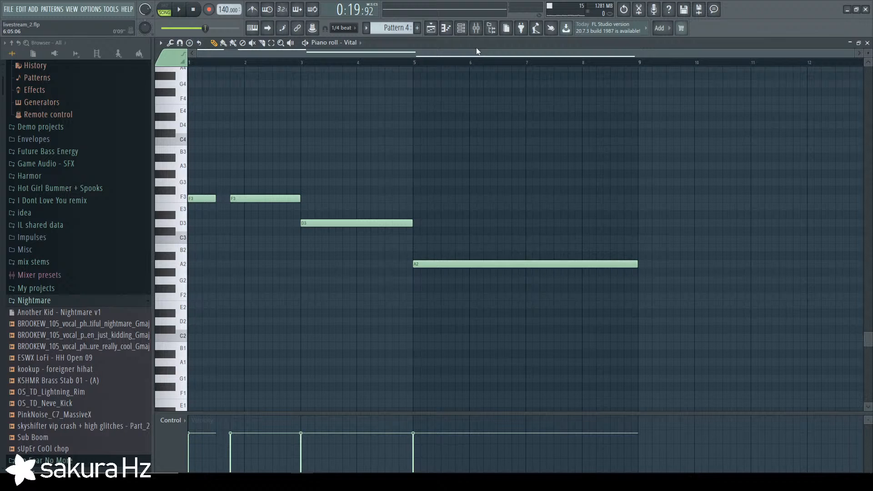
Audition the Vital, Vital #2 and Vital #6 channels with the typing keyboard, returning to Vital #2 and checking its keyboard options.
{"action": "left_click", "coordinate": [461, 29]}
{"action": "key", "text": "z"}
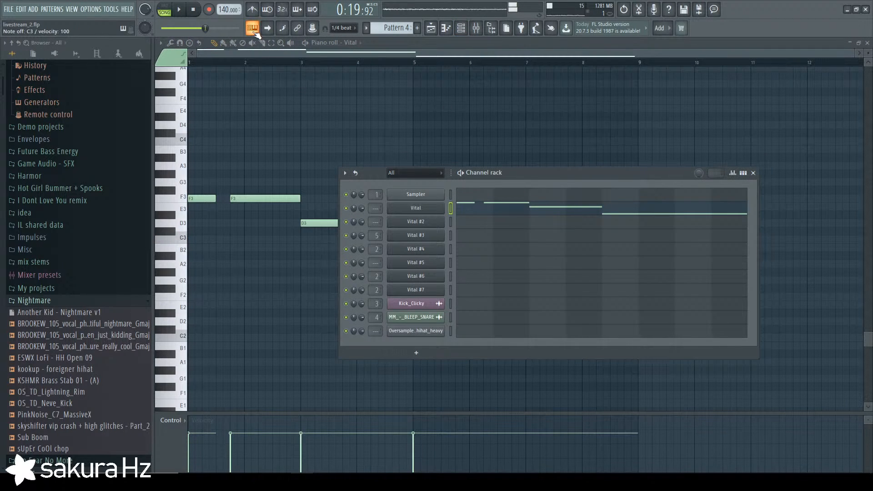
{"action": "key", "text": "v"}
{"action": "key", "text": "v"}
{"action": "left_click", "coordinate": [453, 221]}
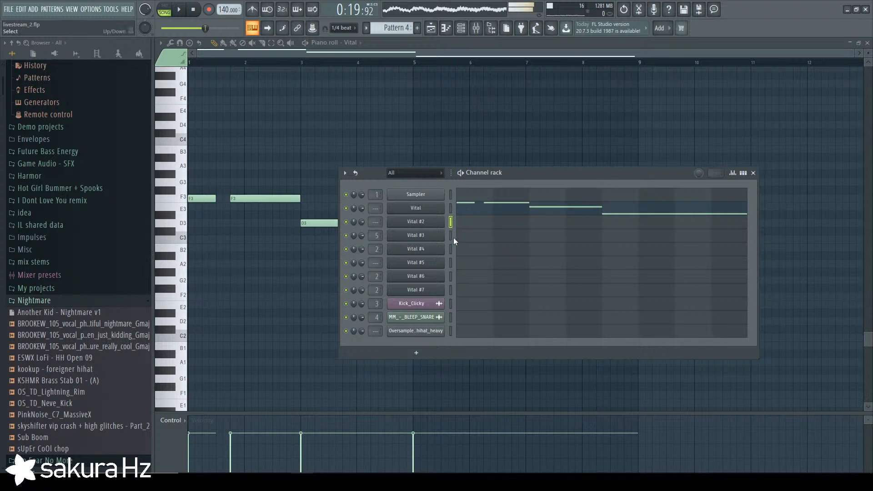
{"action": "left_click", "coordinate": [450, 249]}
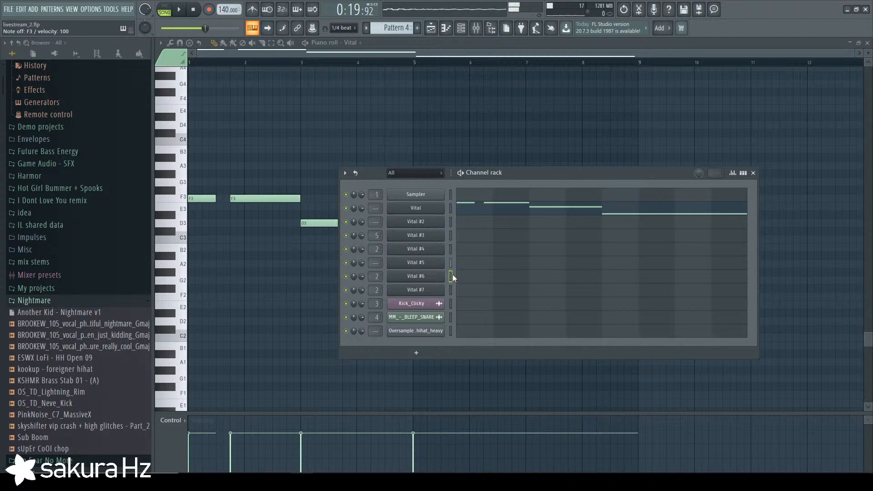
{"action": "left_click", "coordinate": [451, 222]}
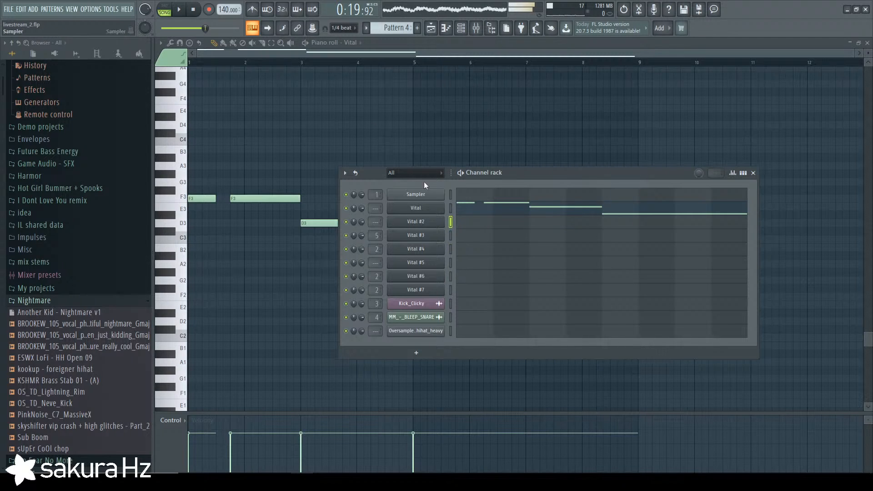
{"action": "right_click", "coordinate": [256, 29]}
{"action": "left_click", "coordinate": [264, 52]}
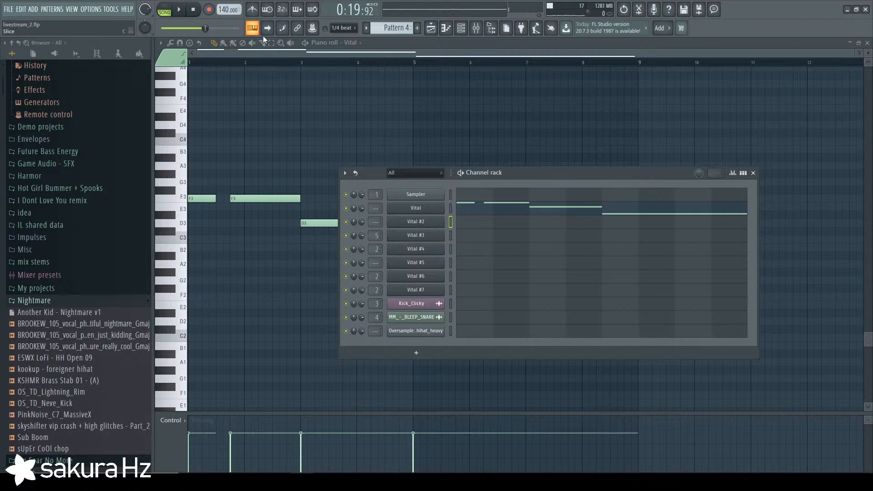
{"action": "right_click", "coordinate": [252, 28]}
{"action": "left_click", "coordinate": [262, 45]}
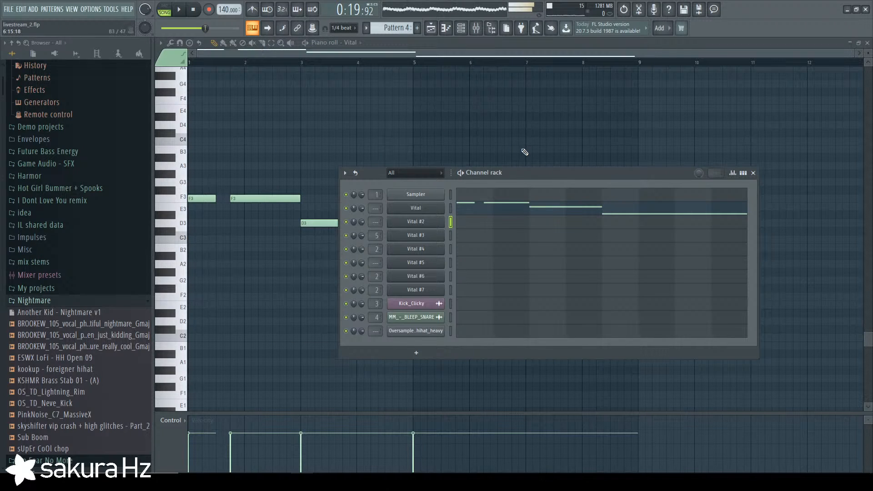
Return to the Playlist, play the arrangement briefly, and leave only Tracks 1 and 3 unmuted.
{"action": "left_click", "coordinate": [752, 173]}
{"action": "left_click", "coordinate": [867, 43]}
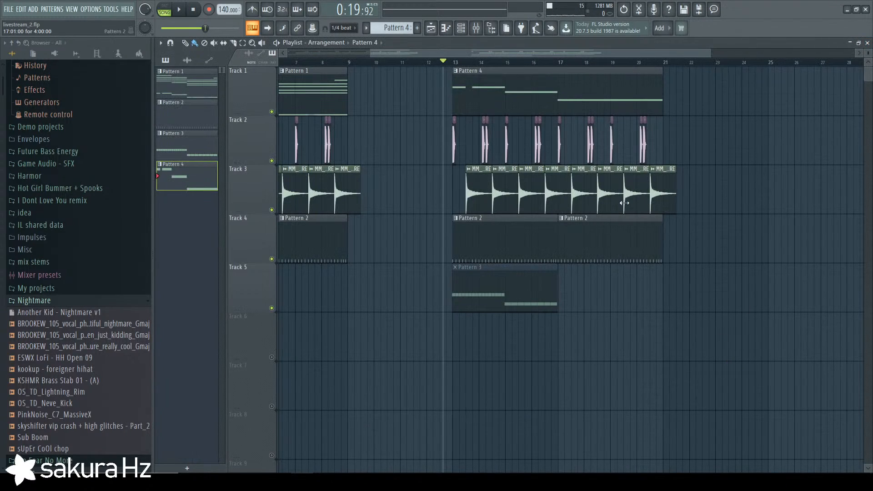
{"action": "key", "text": "space"}
{"action": "key", "text": "space"}
{"action": "left_click", "coordinate": [272, 209]}
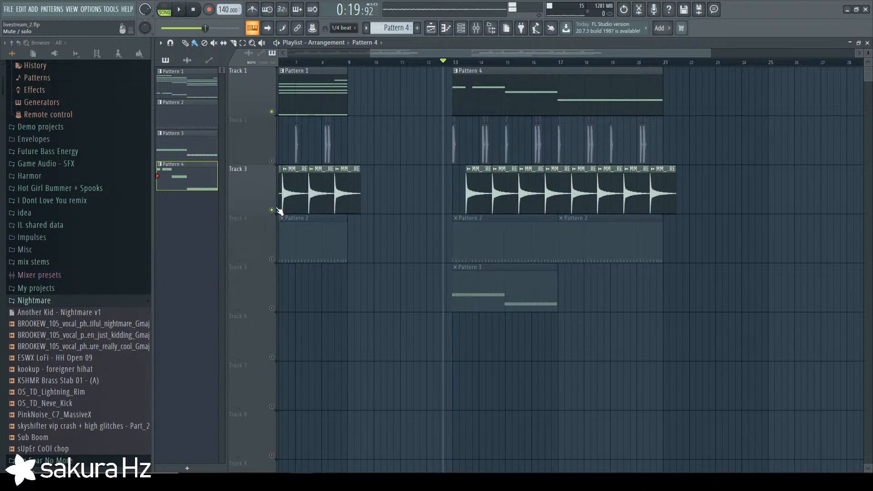
Copy Pattern 4's Vital notes into Vital #2, replacing the two F3 notes with a single one lasting until bar 3.
{"action": "double_click", "coordinate": [501, 105]}
{"action": "left_click", "coordinate": [357, 43]}
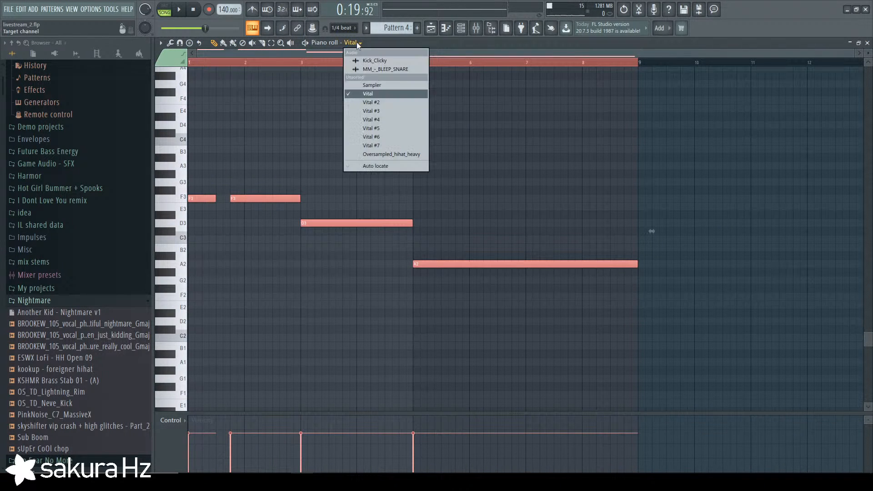
{"action": "left_click", "coordinate": [375, 102]}
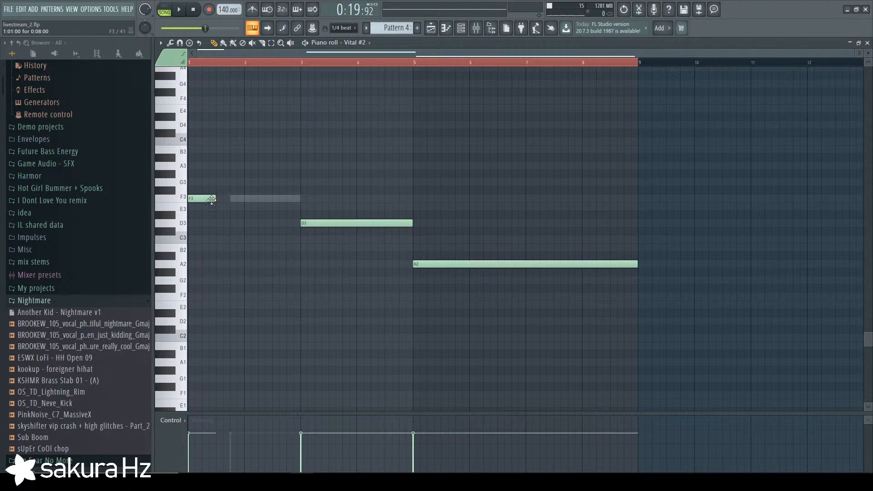
{"action": "left_click_drag", "start_coordinate": [215, 199], "coordinate": [297, 200]}
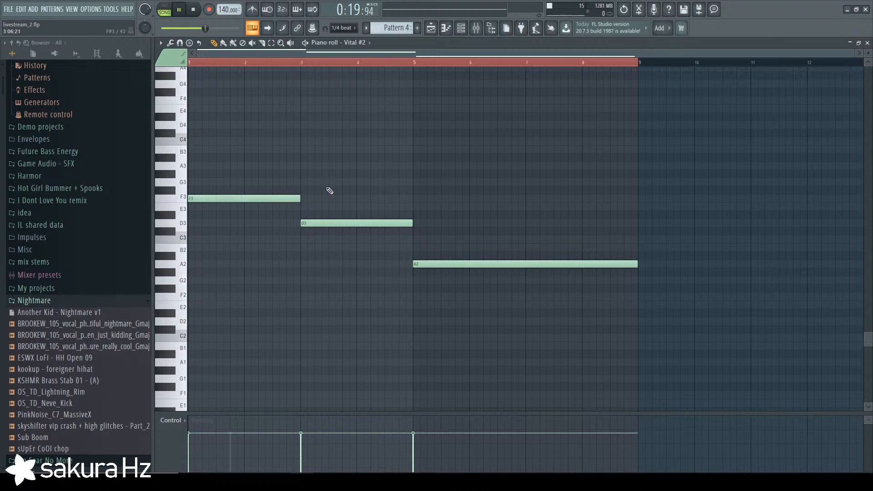
Route the Vital #2 channel to mixer track 2 and mute the Vital channel, auditioning the pattern.
{"action": "left_click", "coordinate": [461, 27]}
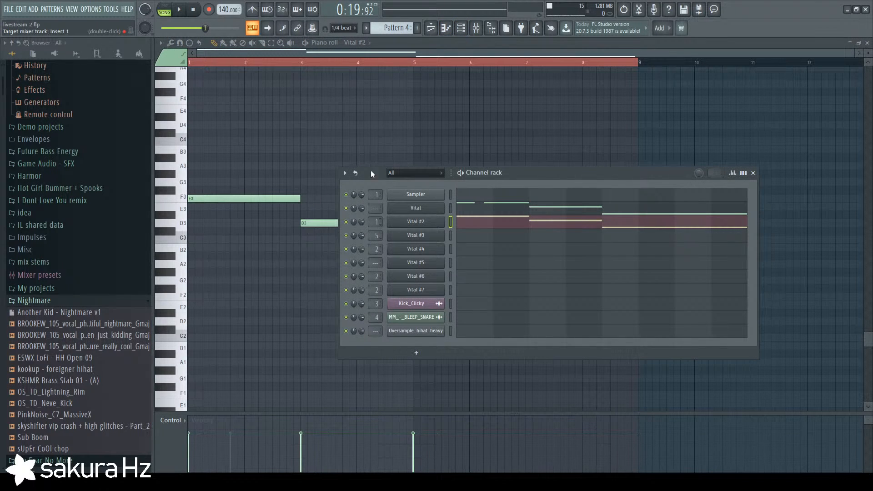
{"action": "right_click", "coordinate": [330, 134]}
{"action": "left_click", "coordinate": [462, 32]}
{"action": "right_click", "coordinate": [354, 128]}
{"action": "key", "text": "space"}
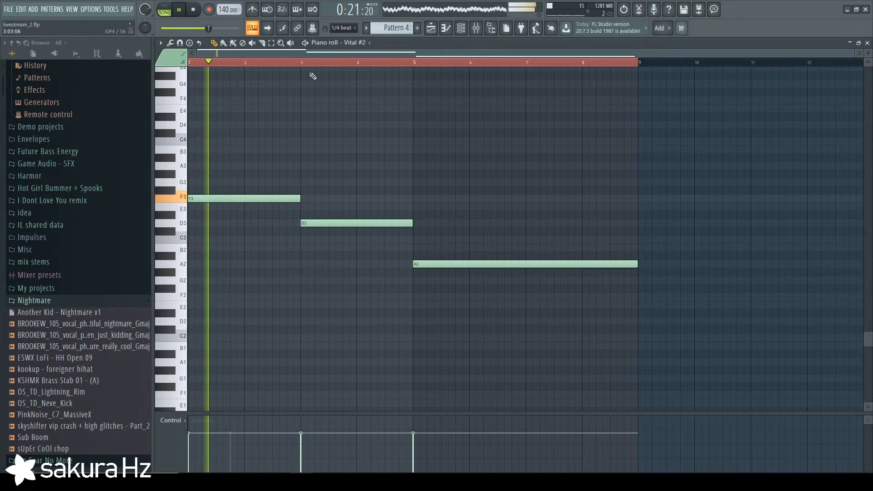
{"action": "left_click", "coordinate": [461, 28]}
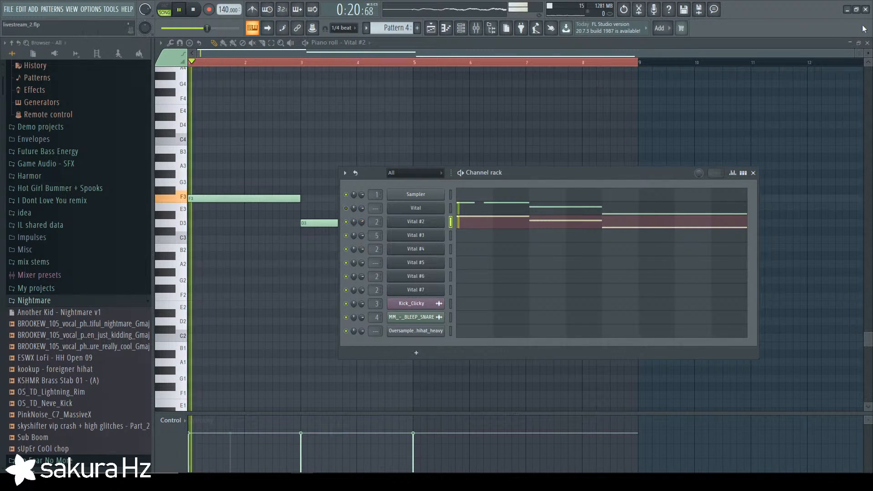
Unmute Track 2 in the Playlist and play the bar 13 section while watching the levels in the Mixer.
{"action": "key", "text": "F5"}
{"action": "key", "text": "F6"}
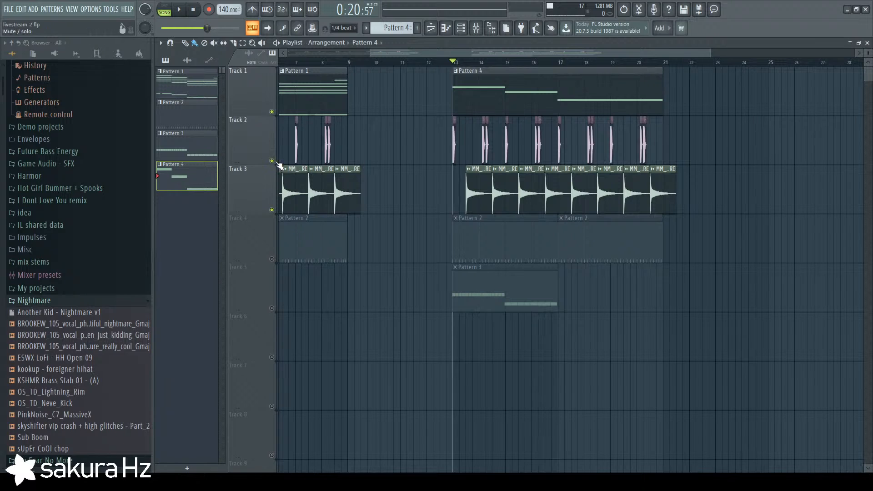
{"action": "key", "text": "space"}
{"action": "left_click", "coordinate": [477, 29]}
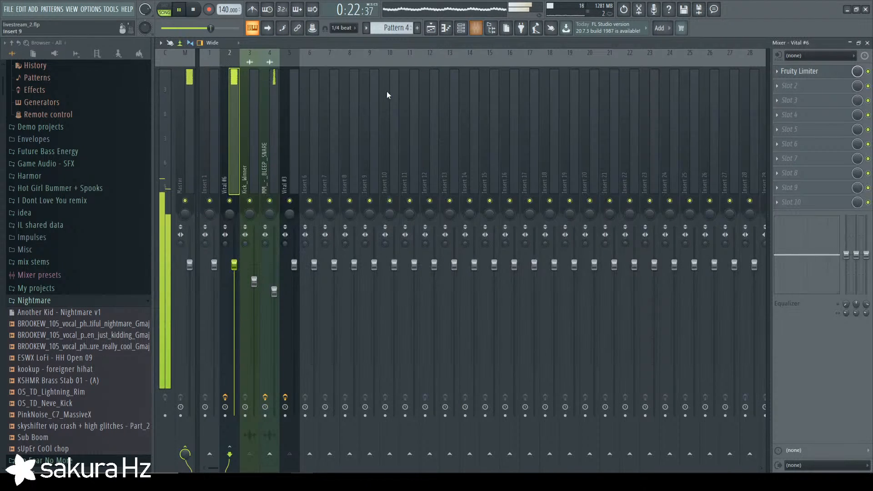
{"action": "key", "text": "F6"}
{"action": "key", "text": "space"}
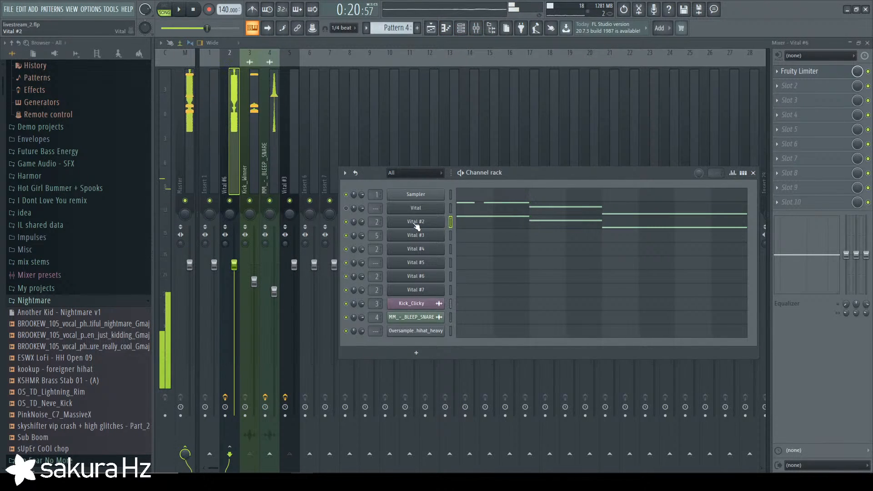
Review the oscillator and modulation matrix settings of the Vital #2 synth, and close its window.
{"action": "left_click", "coordinate": [415, 222]}
{"action": "left_click_drag", "start_coordinate": [302, 80], "coordinate": [289, 78]}
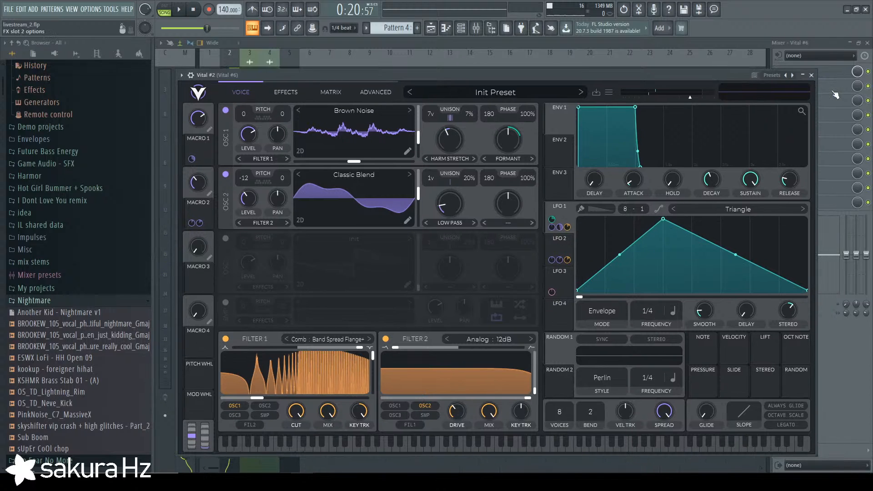
{"action": "left_click", "coordinate": [330, 93]}
{"action": "left_click", "coordinate": [259, 93]}
{"action": "left_click", "coordinate": [812, 76]}
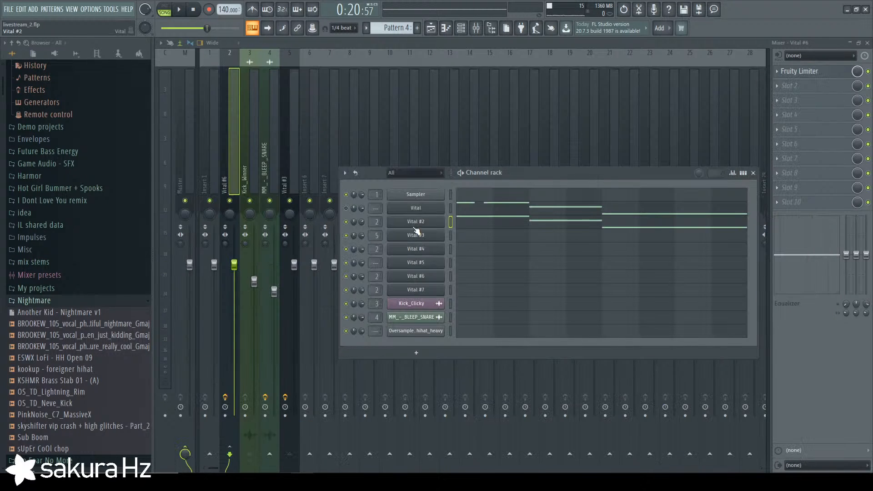
In Pattern 4's Vital notes, delete the second F3 and extend the first F3 to bar 3.
{"action": "left_click", "coordinate": [497, 212]}
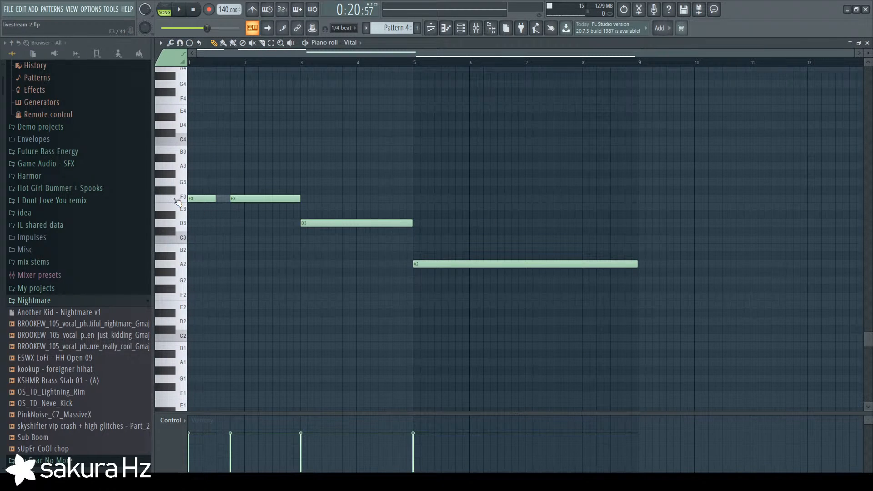
{"action": "left_click", "coordinate": [178, 201]}
{"action": "right_click", "coordinate": [291, 199]}
{"action": "right_click", "coordinate": [309, 222]}
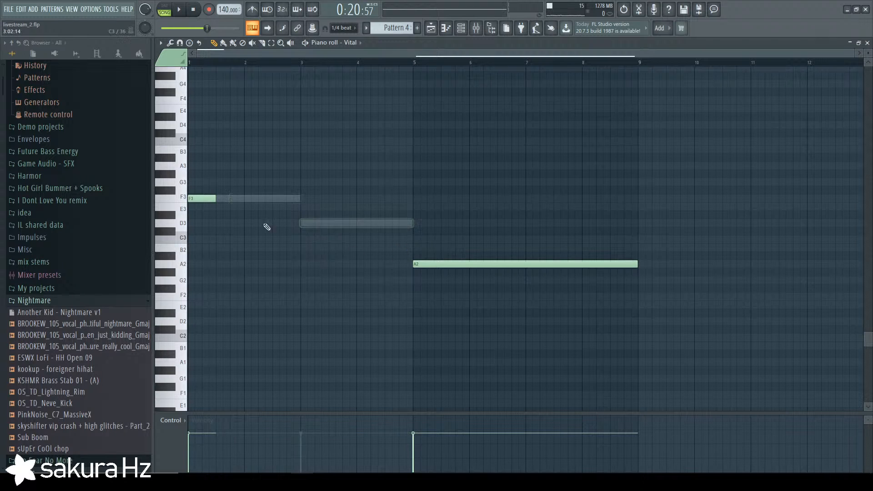
{"action": "key", "text": "ctrl+z"}
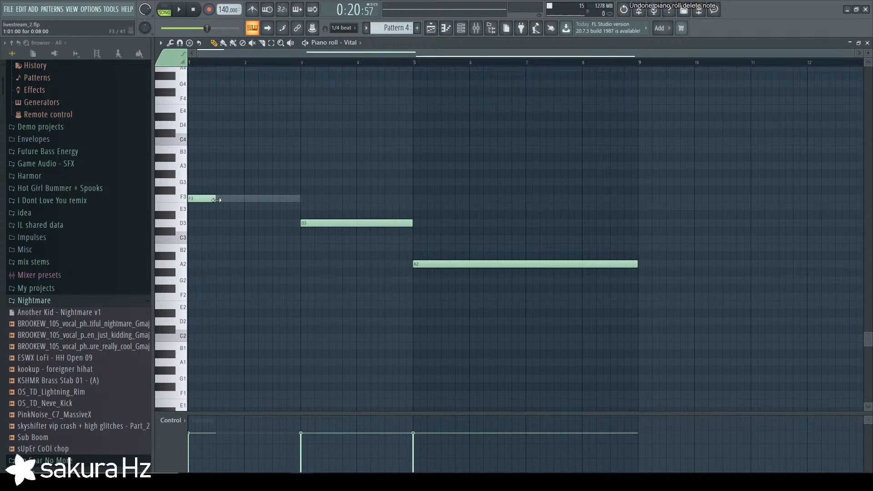
{"action": "left_click_drag", "start_coordinate": [215, 200], "coordinate": [286, 200]}
{"action": "scroll", "coordinate": [426, 222], "scroll_direction": "up", "scroll_amount": 3}
{"action": "scroll", "coordinate": [454, 204], "scroll_direction": "down", "scroll_amount": 3}
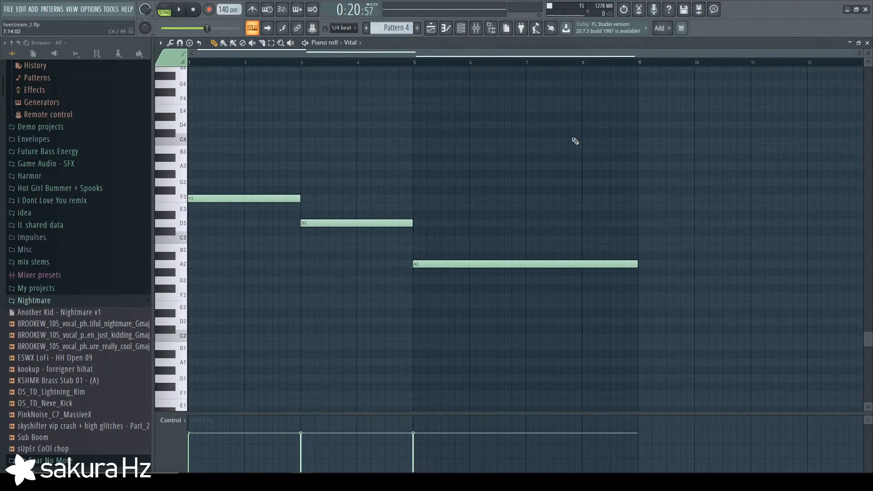
Transpose all of the Vital notes in Pattern 4 up one octave, deselect them, and audition the result.
{"action": "key", "text": "ctrl+a"}
{"action": "key", "text": "ctrl+Up"}
{"action": "scroll", "coordinate": [561, 134], "scroll_direction": "up", "scroll_amount": 3}
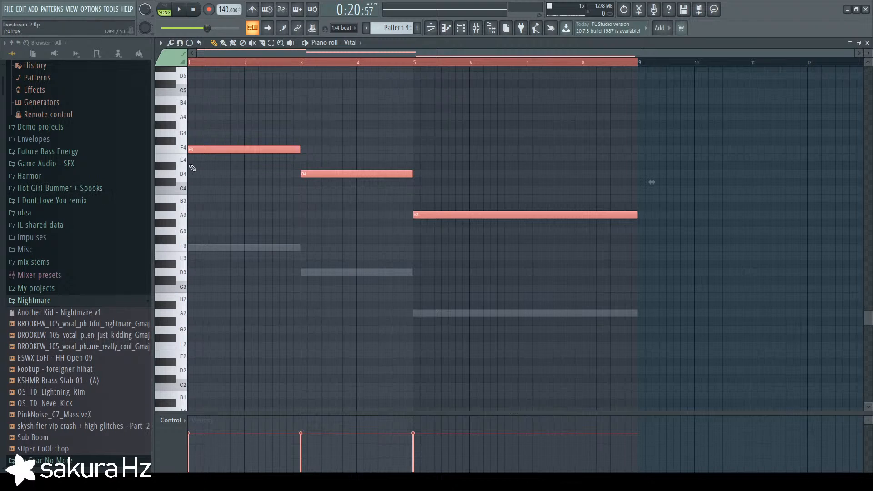
{"action": "left_click", "coordinate": [180, 149]}
{"action": "left_click", "coordinate": [179, 149]}
{"action": "left_click", "coordinate": [357, 111], "text": "ctrl"}
{"action": "key", "text": "space"}
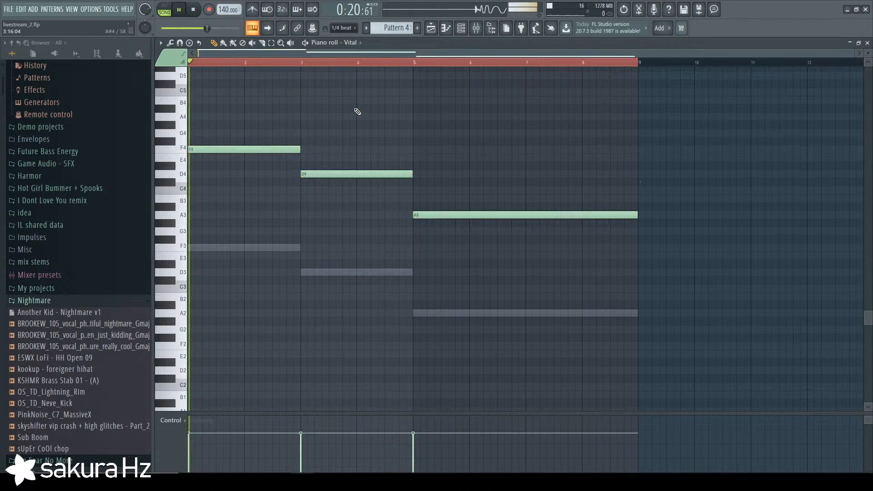
{"action": "key", "text": "space"}
Return to the Playlist, unmute all tracks, and play the section from bar 13.
{"action": "key", "text": "F9"}
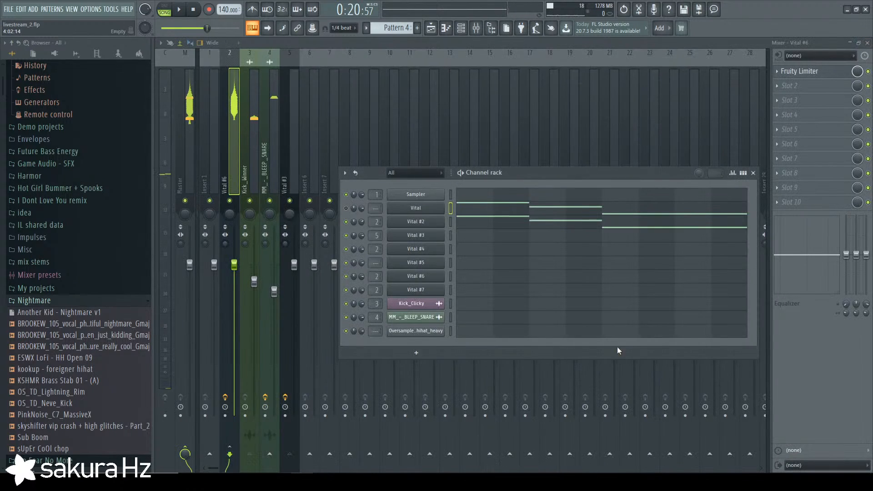
{"action": "left_click", "coordinate": [753, 172]}
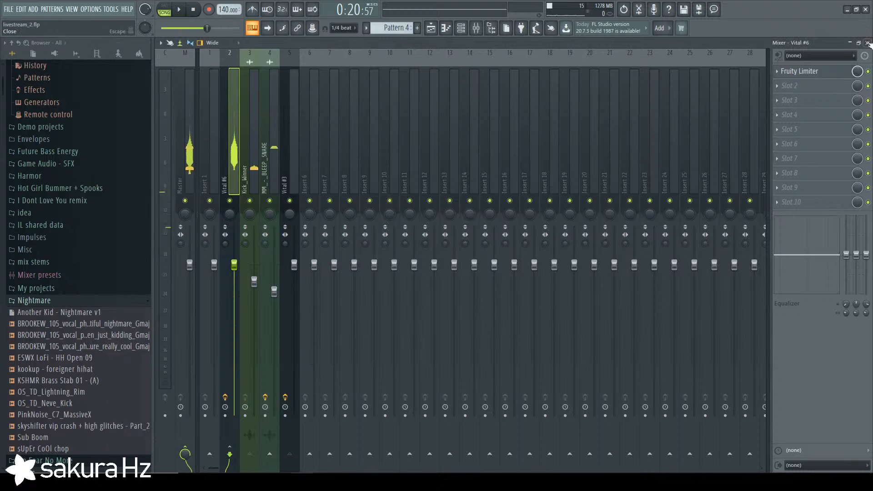
{"action": "key", "text": "F5"}
{"action": "scroll", "coordinate": [298, 244], "scroll_direction": "down", "scroll_amount": 3}
{"action": "left_click", "coordinate": [271, 259]}
{"action": "key", "text": "space"}
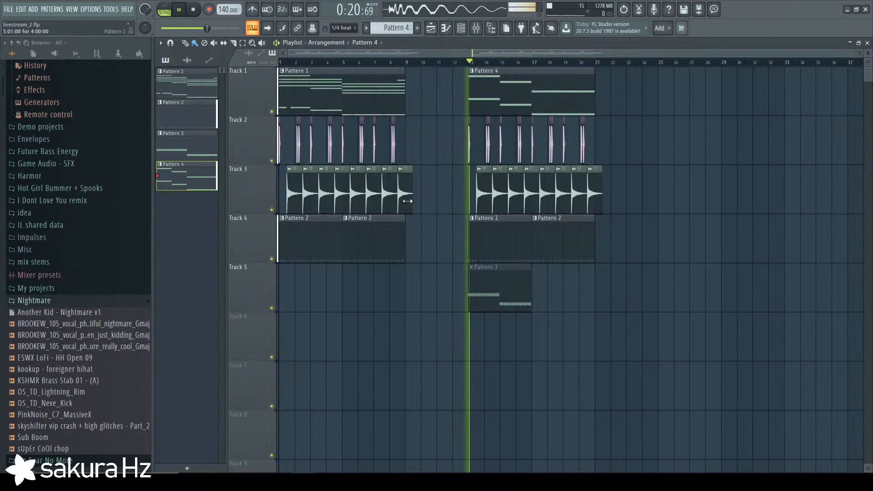
Unmute the Pattern 3 clip on Track 5 and audition it with the bar 13 section.
{"action": "left_click", "coordinate": [471, 267]}
{"action": "key", "text": "space"}
{"action": "key", "text": "space"}
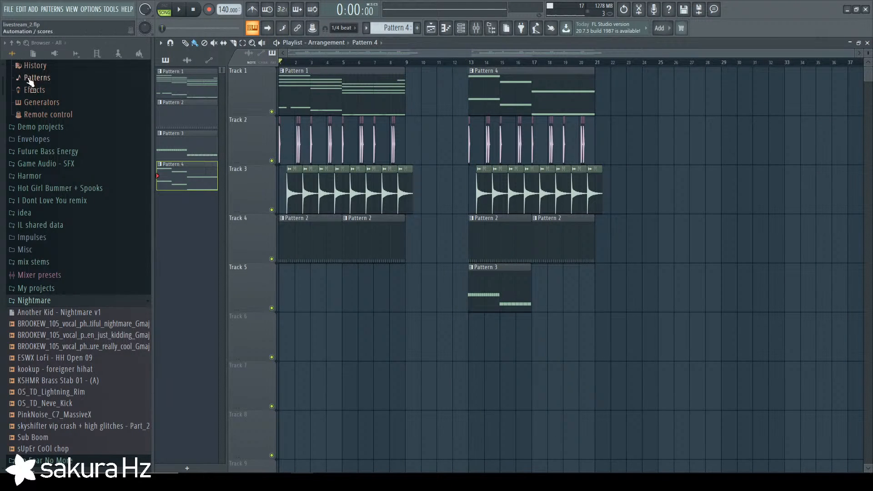
{"action": "key", "text": "space"}
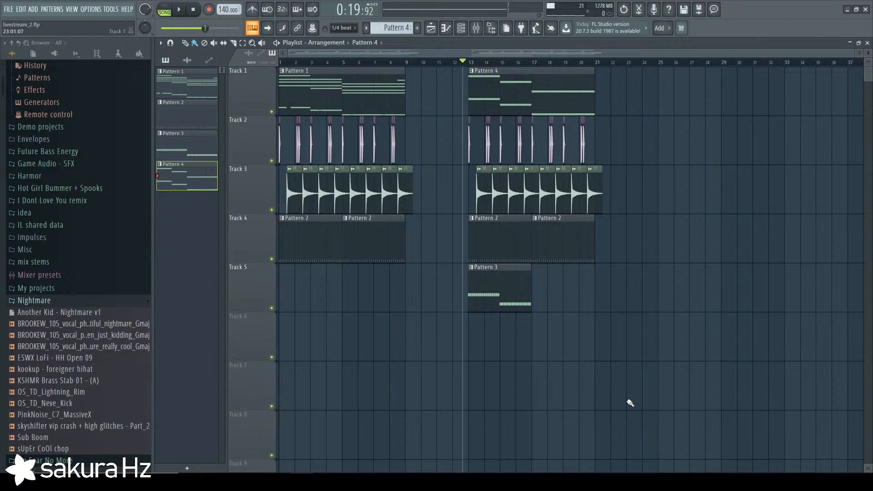
{"action": "scroll", "coordinate": [621, 398], "scroll_direction": "up", "scroll_amount": 3}
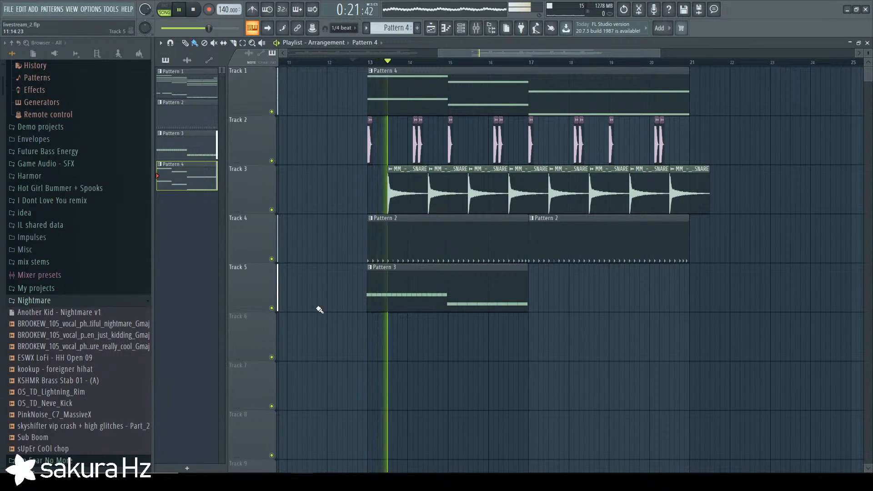
Stop playback, move the Pattern 3 clip from Track 5 down to Track 6, and mute it.
{"action": "key", "text": "space"}
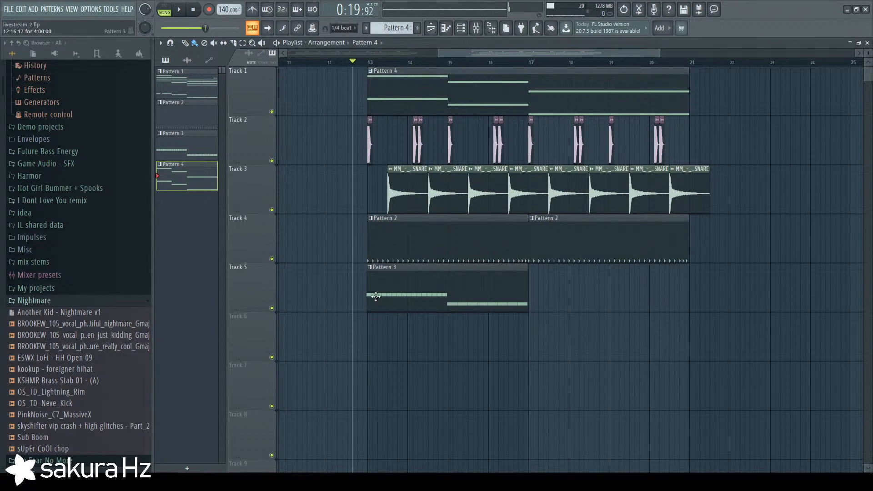
{"action": "left_click_drag", "start_coordinate": [368, 297], "coordinate": [366, 347]}
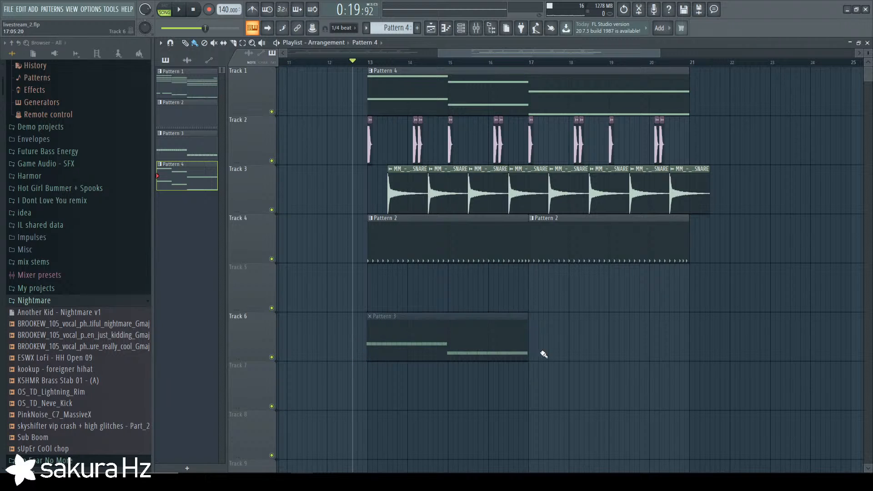
Place the playback position at the start of bar 13 and solo Track 1 and then Track 4.
{"action": "left_click", "coordinate": [271, 110], "text": "ctrl"}
{"action": "left_click", "coordinate": [365, 63]}
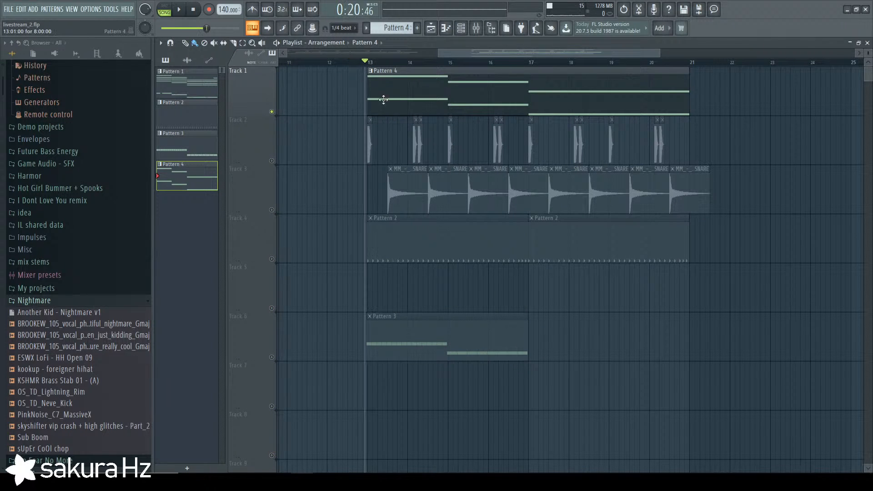
{"action": "scroll", "coordinate": [381, 178], "scroll_direction": "up", "scroll_amount": 2}
{"action": "left_click_drag", "start_coordinate": [364, 67], "coordinate": [362, 67]}
{"action": "left_click", "coordinate": [271, 260], "text": "ctrl"}
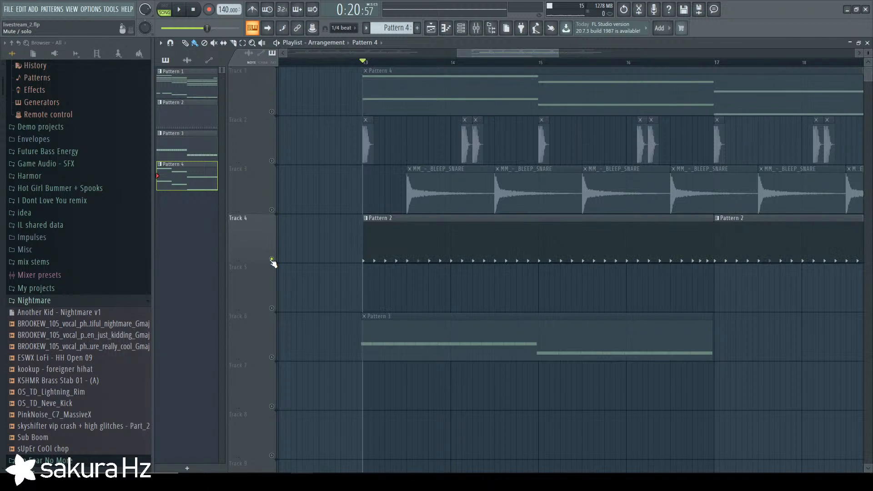
Audition Track 1 together with Track 4 from bar 13, and bring in Tracks 2 and 3 with Track 1 muted.
{"action": "left_click", "coordinate": [272, 112]}
{"action": "key", "text": "space"}
{"action": "key", "text": "space"}
{"action": "scroll", "coordinate": [372, 236], "scroll_direction": "down", "scroll_amount": 3}
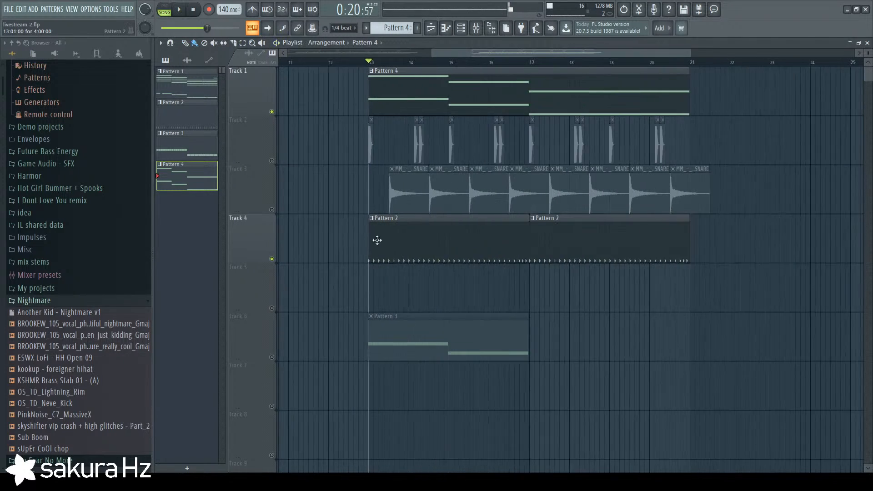
{"action": "left_click", "coordinate": [271, 161]}
{"action": "left_click_drag", "start_coordinate": [271, 161], "coordinate": [271, 210]}
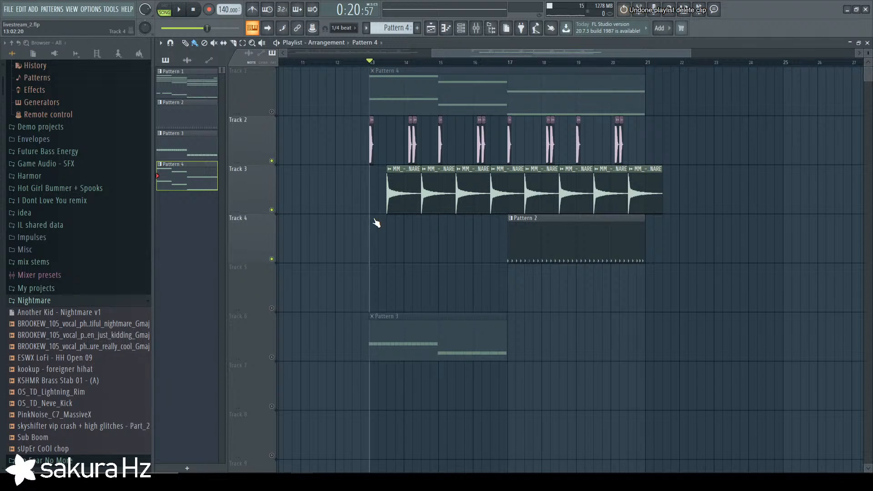
Make the Pattern 2 clip at bar 13 on Track 4 unique and delete all its hi-hat notes in the piano roll.
{"action": "left_click", "coordinate": [372, 218]}
{"action": "left_click", "coordinate": [393, 278]}
{"action": "double_click", "coordinate": [429, 249]}
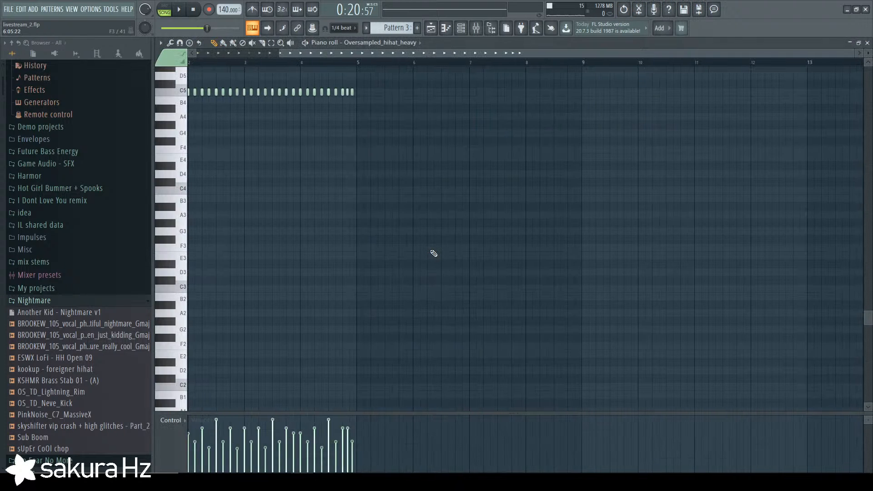
{"action": "key", "text": "ctrl+a"}
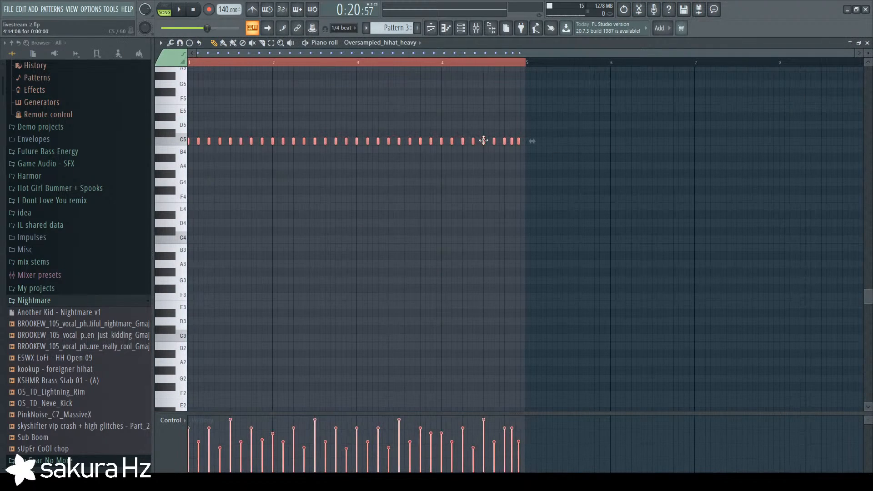
{"action": "key", "text": "Delete"}
Fill the Oversampled_hihat_heavy channel every 2 steps from the channel rack and play it in the piano roll.
{"action": "left_click", "coordinate": [460, 28]}
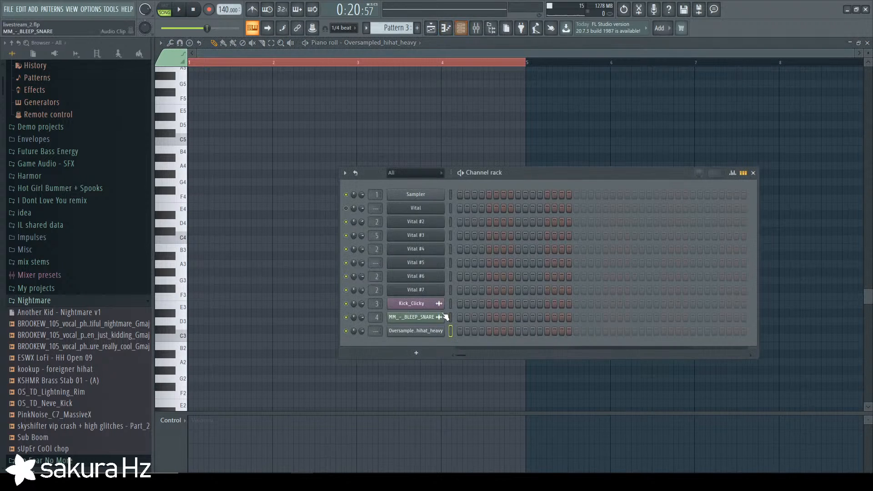
{"action": "right_click", "coordinate": [416, 331]}
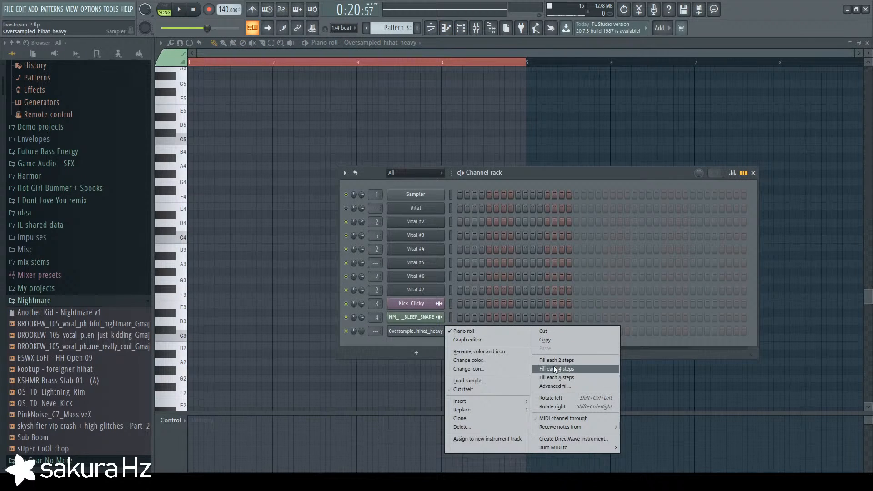
{"action": "left_click", "coordinate": [568, 369]}
{"action": "key", "text": "space"}
{"action": "key", "text": "F6"}
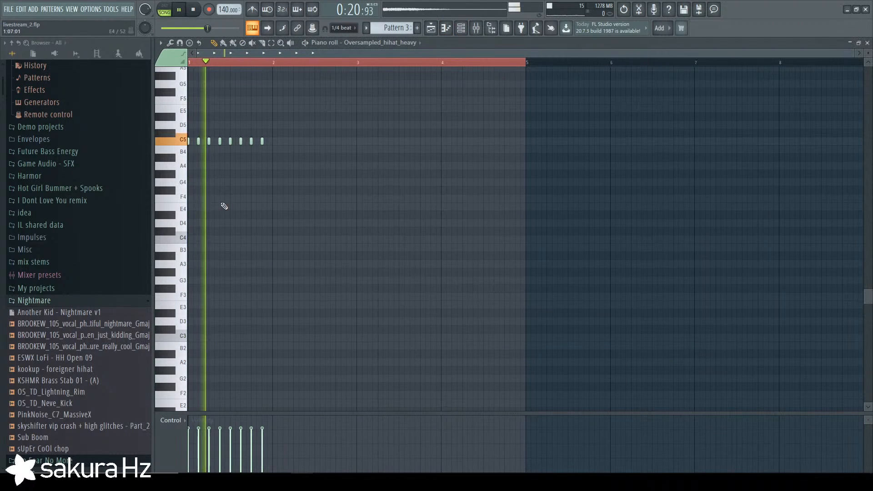
Select all the hi-hat notes, clone them into the gaps halfway between the originals, and audition the denser pattern.
{"action": "scroll", "coordinate": [253, 178], "scroll_direction": "up", "scroll_amount": 3}
{"action": "left_click_drag", "start_coordinate": [448, 132], "coordinate": [189, 178]}
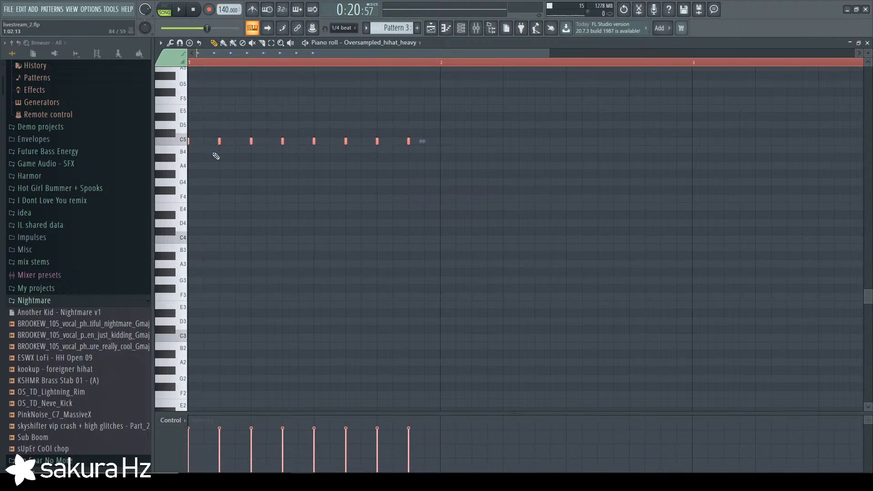
{"action": "left_click_drag", "start_coordinate": [191, 143], "coordinate": [207, 145], "text": "shift"}
{"action": "key", "text": "space"}
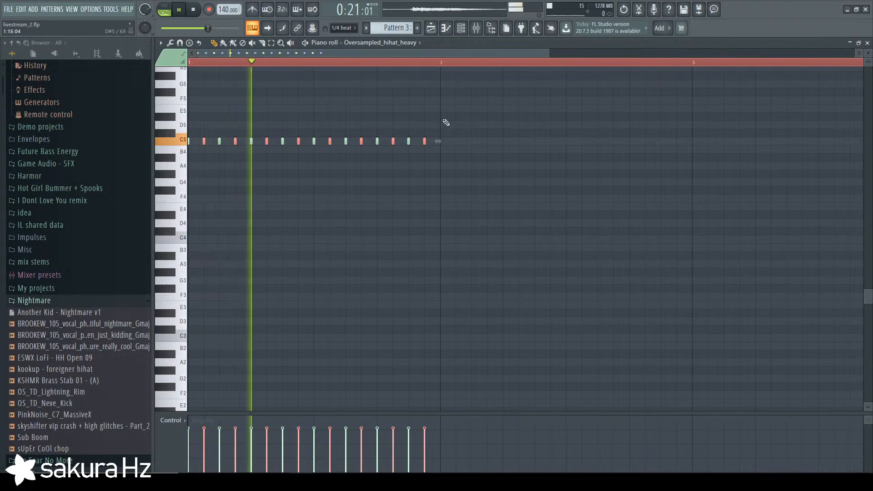
{"action": "key", "text": "space"}
Compress all the hi-hat notes in time to about half their original span and audition the faster roll.
{"action": "left_click", "coordinate": [579, 114], "text": "ctrl"}
{"action": "key", "text": "ctrl+a"}
{"action": "left_click_drag", "start_coordinate": [435, 141], "coordinate": [379, 142]}
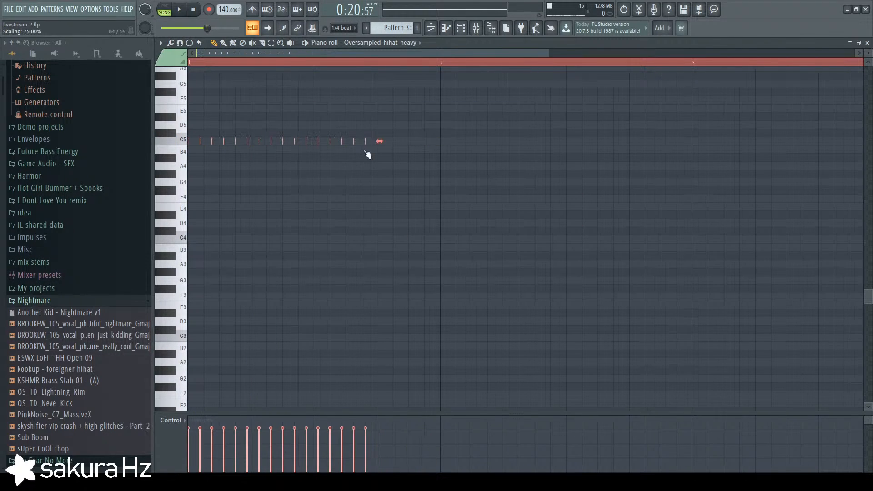
{"action": "key", "text": "ctrl+z"}
{"action": "left_click_drag", "start_coordinate": [438, 141], "coordinate": [318, 140]}
{"action": "key", "text": "space"}
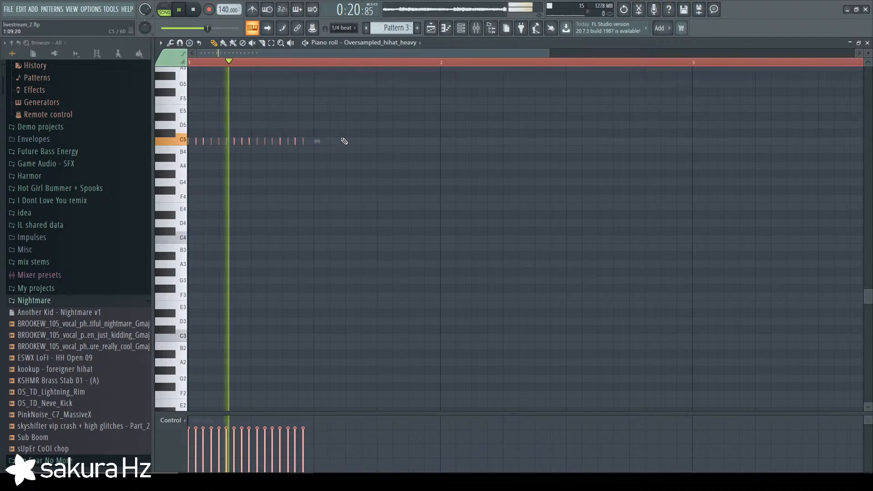
{"action": "left_click", "coordinate": [471, 150], "text": "ctrl"}
{"action": "key", "text": "space"}
Add one short C5 hi-hat note on the grid just after the compressed roll.
{"action": "left_click", "coordinate": [315, 142]}
{"action": "scroll", "coordinate": [312, 143], "scroll_direction": "up", "scroll_amount": 4}
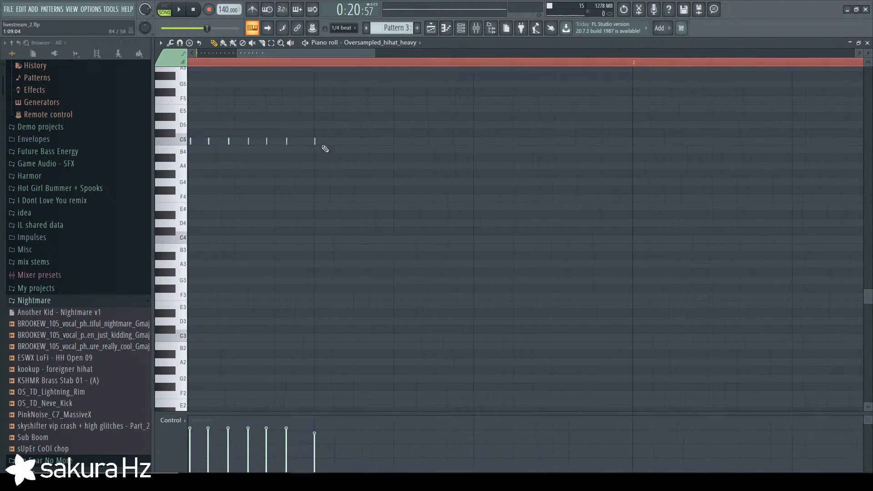
Try a longer closing hi-hat note and a replacement directly after the roll, and undo those edits.
{"action": "left_click_drag", "start_coordinate": [316, 141], "coordinate": [328, 141]}
{"action": "scroll", "coordinate": [440, 300], "scroll_direction": "down", "scroll_amount": 3}
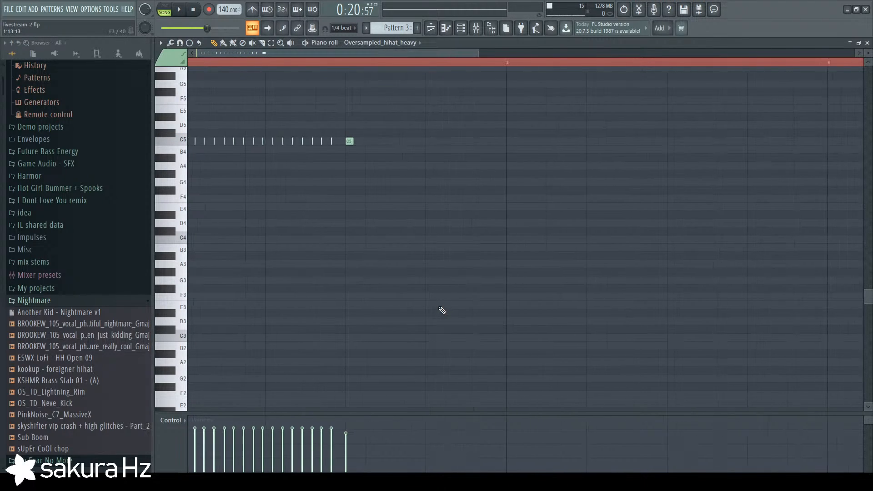
{"action": "key", "text": "space"}
{"action": "key", "text": "space"}
{"action": "right_click", "coordinate": [348, 142]}
{"action": "left_click", "coordinate": [329, 141]}
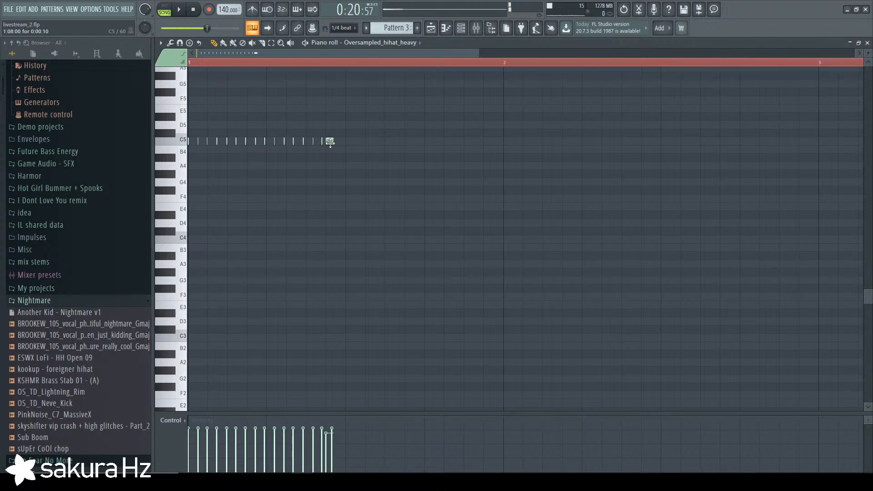
{"action": "key", "text": "ctrl+alt+z"}
{"action": "key", "text": "ctrl+alt+z"}
{"action": "key", "text": "ctrl+alt+z"}
Try the hi-hat notes an octave lower at C4, audition them, and transpose them back to C5.
{"action": "scroll", "coordinate": [335, 244], "scroll_direction": "down", "scroll_amount": 3}
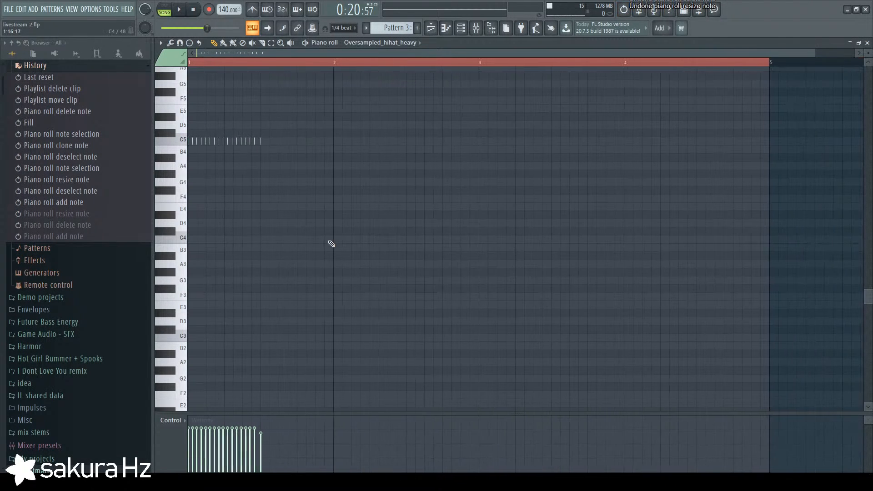
{"action": "left_click_drag", "start_coordinate": [814, 53], "coordinate": [438, 53]}
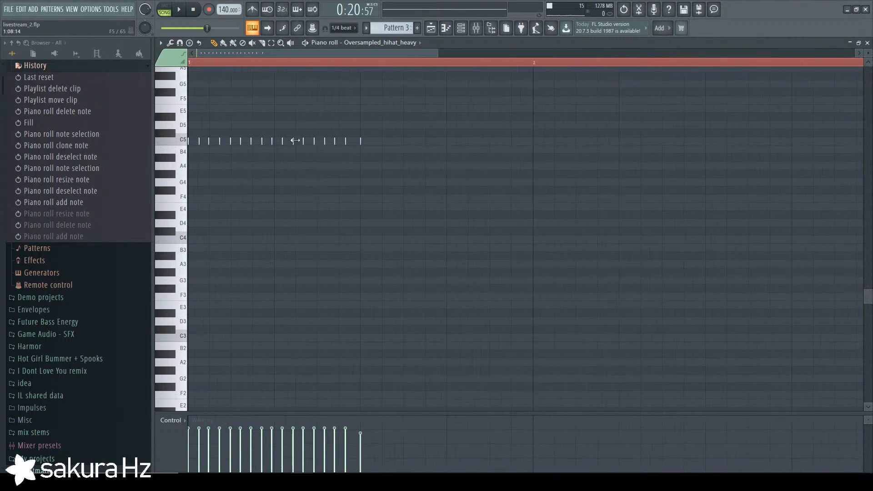
{"action": "key", "text": "ctrl+Down"}
{"action": "key", "text": "space"}
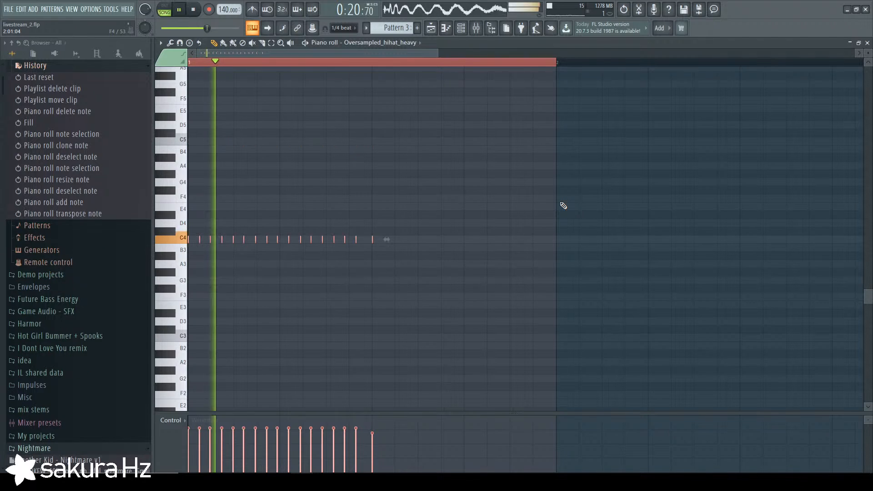
{"action": "key", "text": "ctrl+Up"}
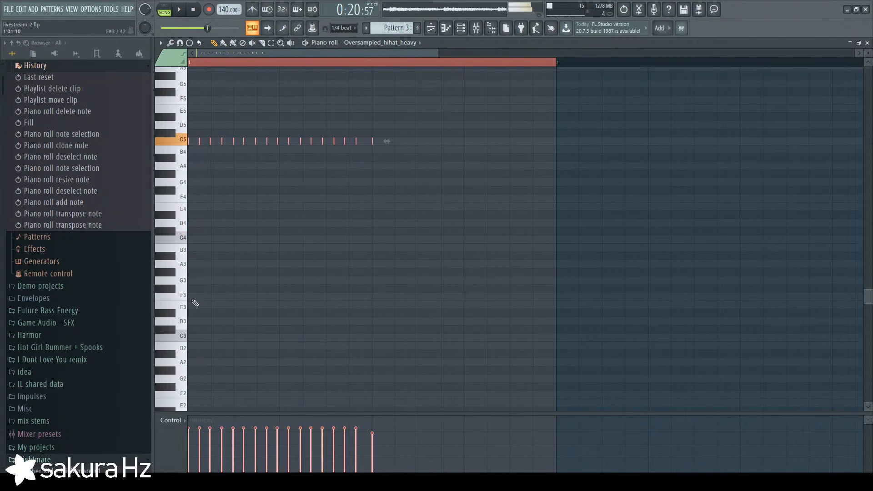
{"action": "key", "text": "space"}
Switch the note control to filter cutoff and draw a ramp rising from negative values towards zero across the hi-hat roll, auditioning it.
{"action": "left_click", "coordinate": [173, 421]}
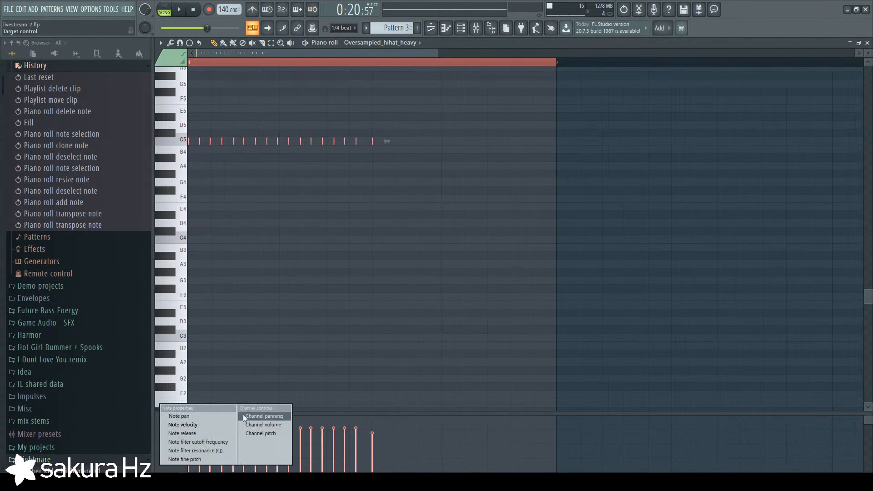
{"action": "left_click", "coordinate": [271, 424]}
{"action": "left_click", "coordinate": [173, 417]}
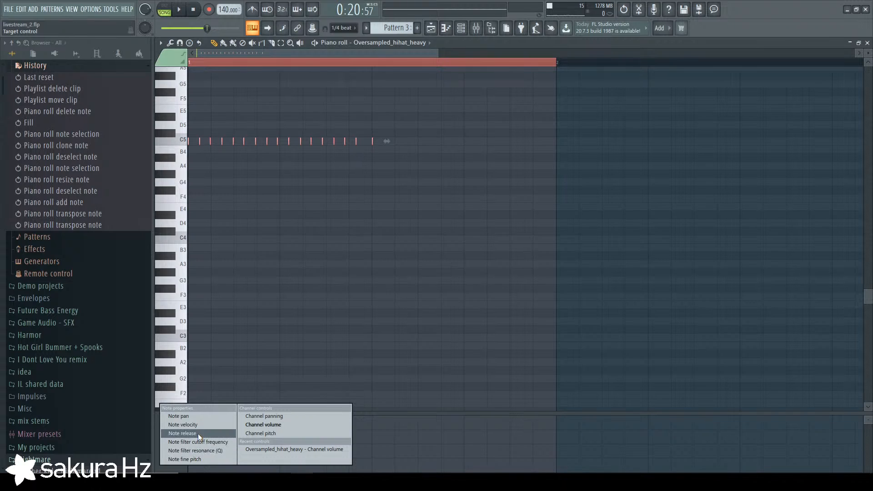
{"action": "left_click", "coordinate": [219, 442]}
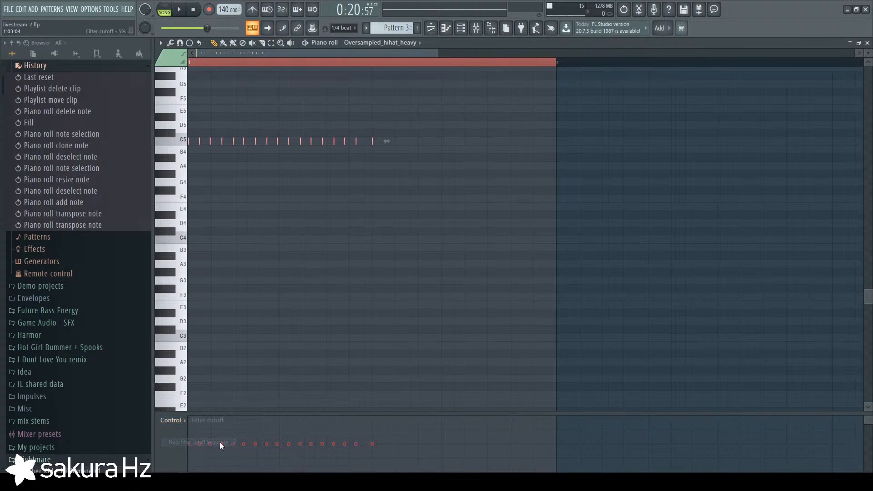
{"action": "left_click_drag", "start_coordinate": [188, 455], "coordinate": [356, 450]}
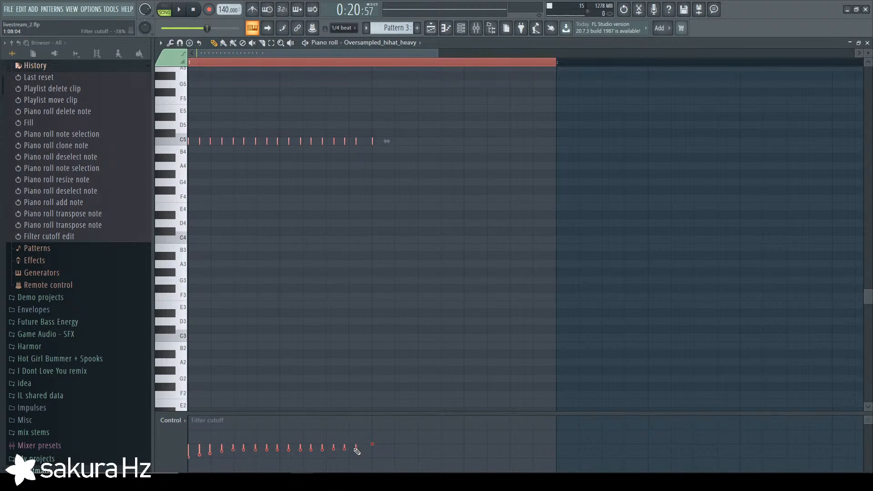
{"action": "key", "text": "space"}
{"action": "key", "text": "space"}
{"action": "mouse_move", "coordinate": [189, 462]}
{"action": "left_mouse_down"}
{"action": "mouse_move", "coordinate": [379, 450]}
{"action": "mouse_move", "coordinate": [188, 465]}
{"action": "left_mouse_up"}
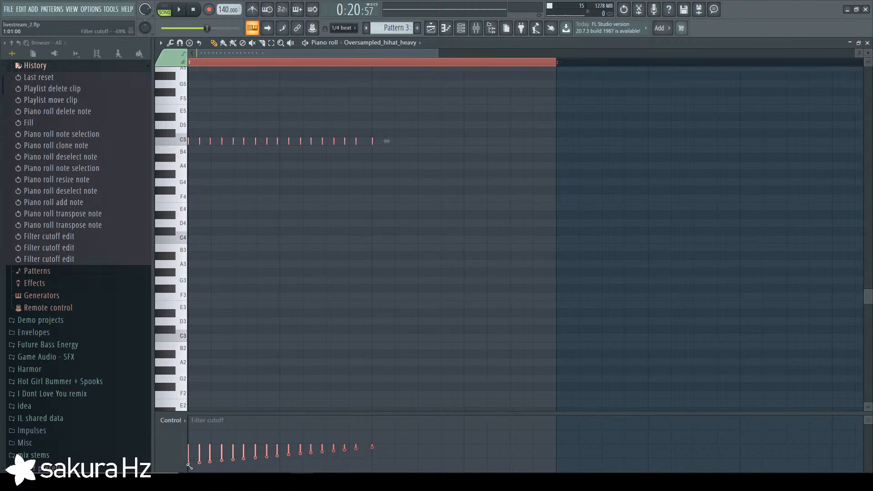
{"action": "key", "text": "space"}
{"action": "key", "text": "space"}
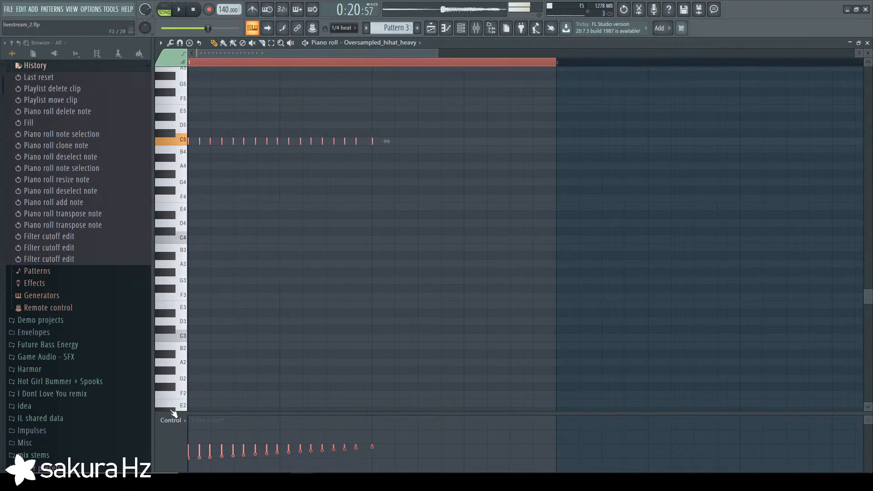
Deselect the hi-hat notes and add another C5 note half a beat after the last one.
{"action": "left_click", "coordinate": [173, 420]}
{"action": "left_click", "coordinate": [426, 188]}
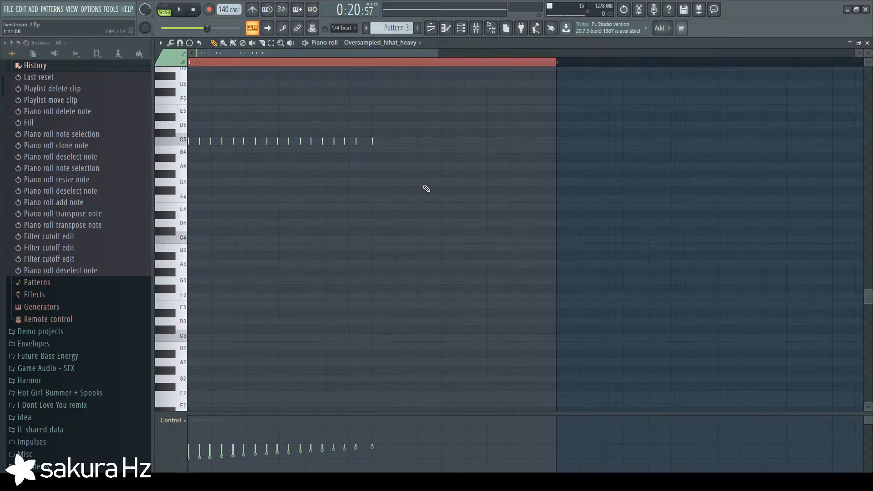
{"action": "left_click", "coordinate": [378, 147]}
{"action": "left_click", "coordinate": [418, 142]}
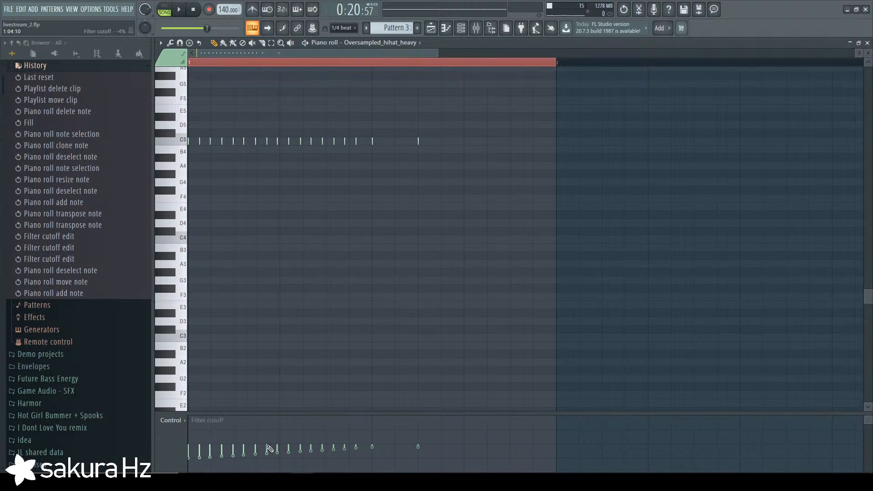
Reset the filter cutoff of the hi-hat roll notes to the centre value and play the pattern to check it.
{"action": "left_click_drag", "start_coordinate": [373, 437], "coordinate": [266, 465]}
{"action": "key", "text": "ctrl+z"}
{"action": "left_click_drag", "start_coordinate": [372, 448], "coordinate": [112, 449]}
{"action": "key", "text": "space"}
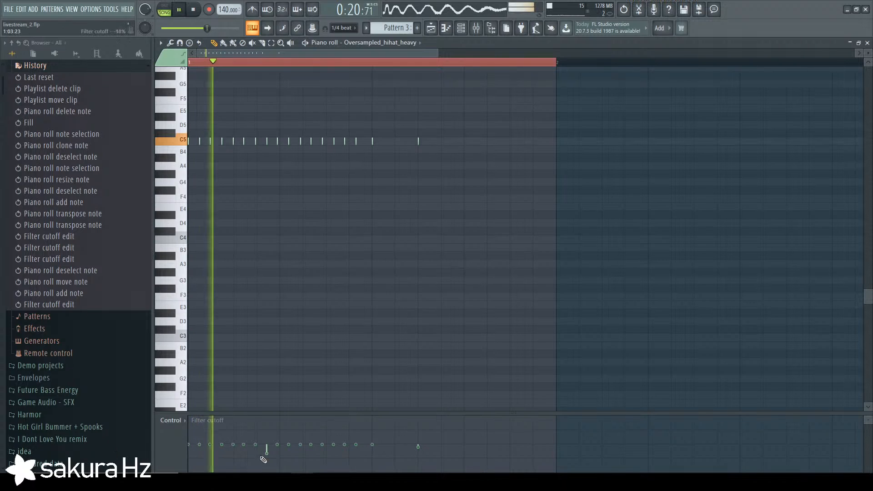
{"action": "key", "text": "space"}
{"action": "left_click", "coordinate": [266, 447]}
{"action": "key", "text": "space"}
{"action": "key", "text": "space"}
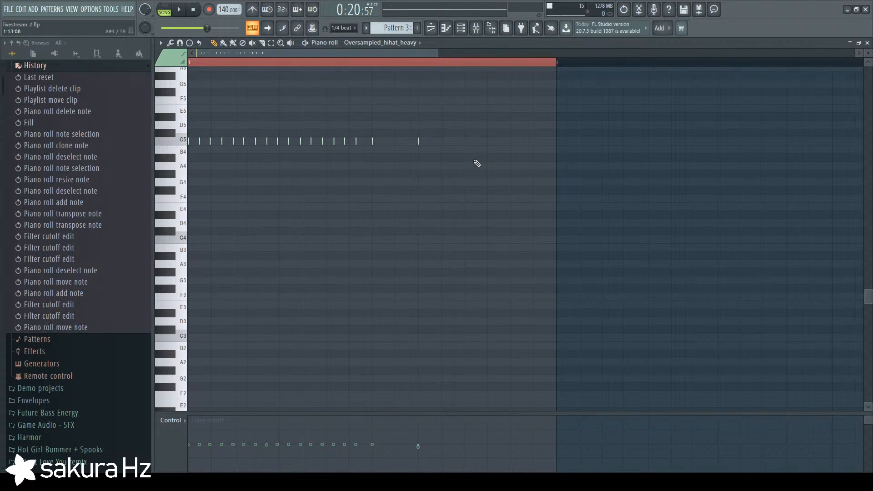
Add two more C5 hi-hat notes at half-beat spacing to finish bar 1, and play the pattern.
{"action": "key", "text": "space"}
{"action": "left_click", "coordinate": [468, 142]}
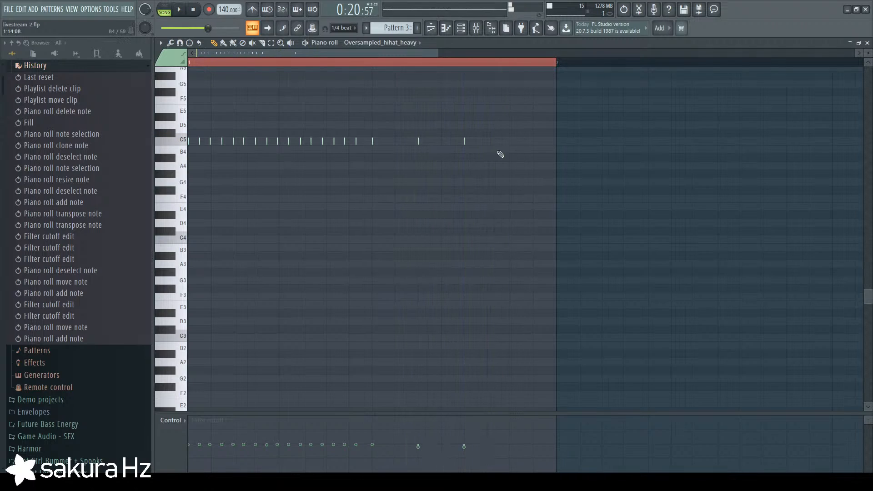
{"action": "left_click", "coordinate": [510, 141]}
{"action": "key", "text": "space"}
Switch the note control to pan, sweep the hi-hat roll right in its first half and left in its second, and audition it.
{"action": "scroll", "coordinate": [516, 150], "scroll_direction": "up", "scroll_amount": 3}
{"action": "left_click", "coordinate": [176, 215]}
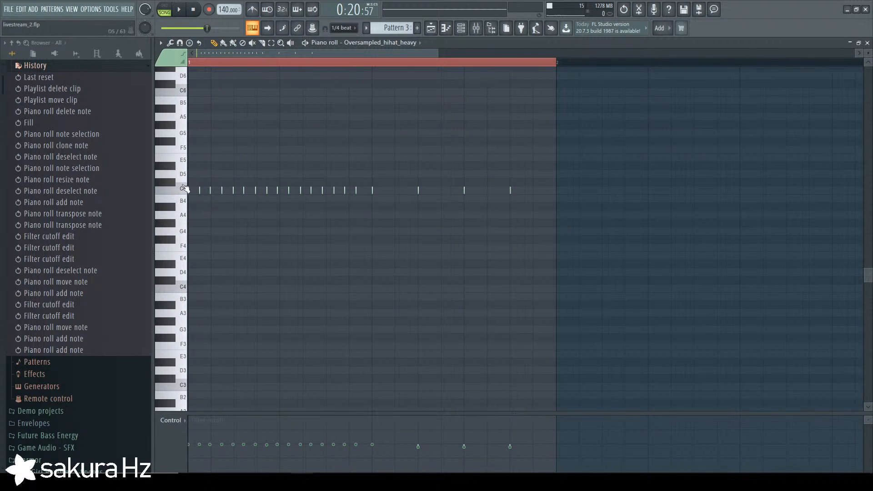
{"action": "left_click", "coordinate": [181, 418]}
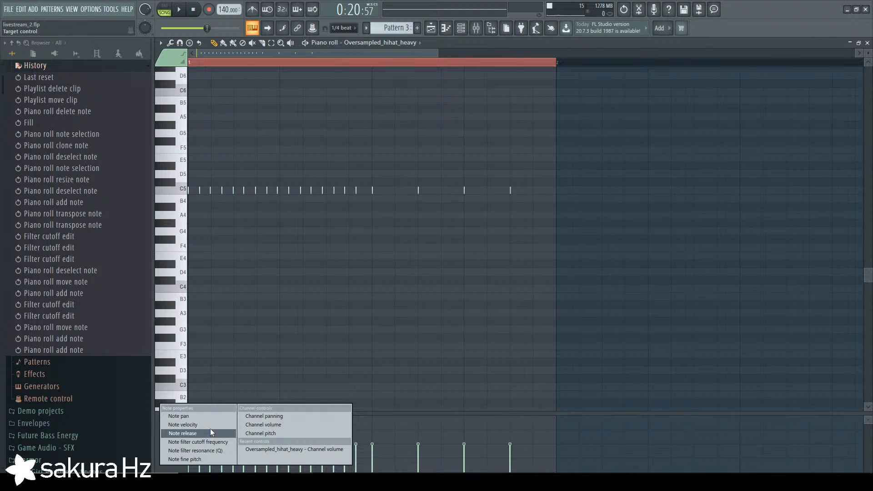
{"action": "left_click", "coordinate": [200, 416]}
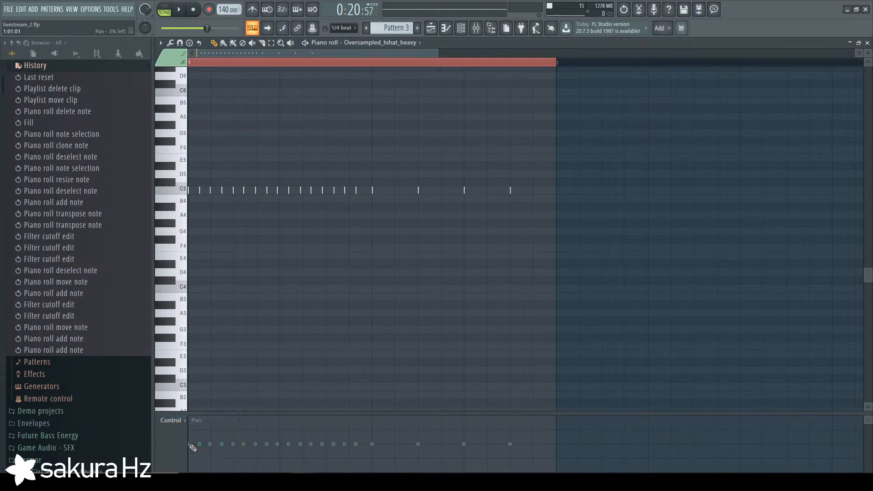
{"action": "mouse_move", "coordinate": [192, 447]}
{"action": "left_mouse_down"}
{"action": "mouse_move", "coordinate": [256, 430]}
{"action": "mouse_move", "coordinate": [303, 464]}
{"action": "mouse_move", "coordinate": [366, 455]}
{"action": "left_mouse_up"}
{"action": "key", "text": "space"}
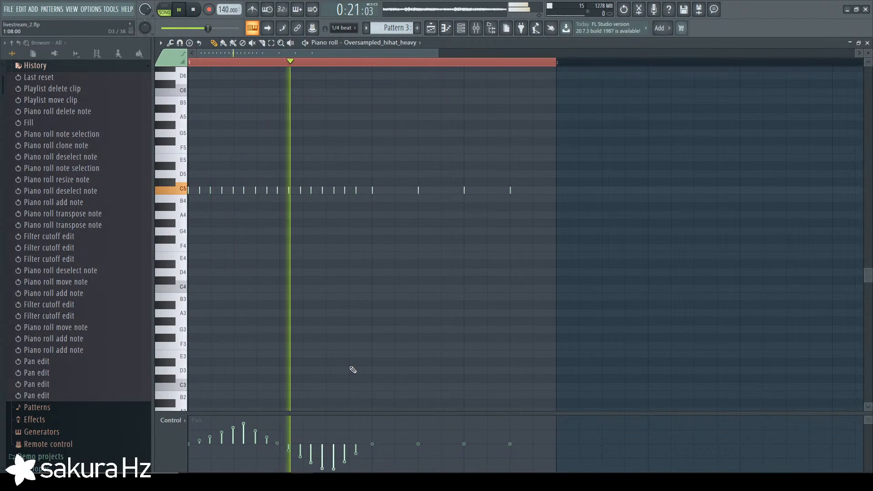
{"action": "key", "text": "space"}
{"action": "key", "text": "space"}
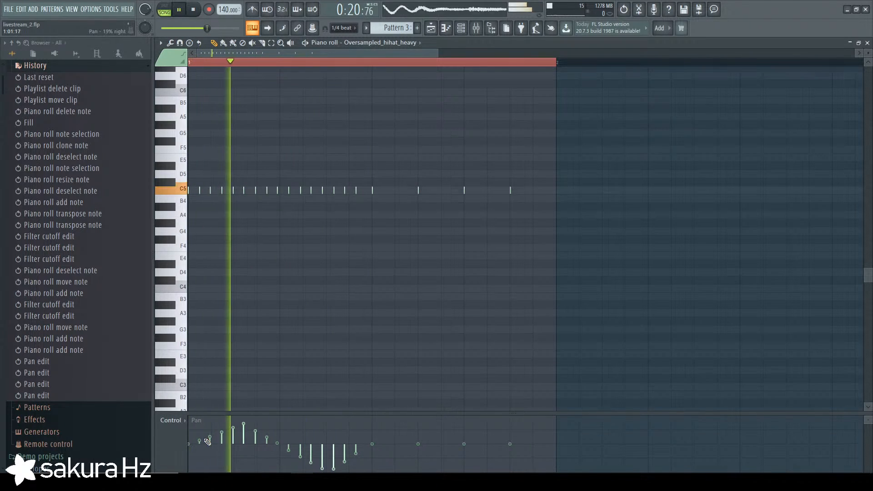
{"action": "key", "text": "space"}
{"action": "scroll", "coordinate": [286, 247], "scroll_direction": "up", "scroll_amount": 1}
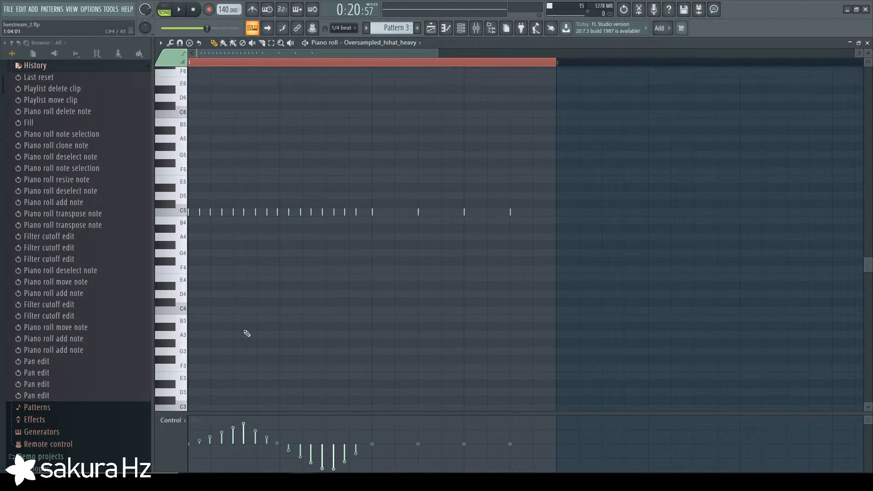
Switch the note control to velocity, ramp the hi-hat roll gradually louder toward its end, and audition it.
{"action": "left_click", "coordinate": [172, 420]}
{"action": "left_click", "coordinate": [208, 427]}
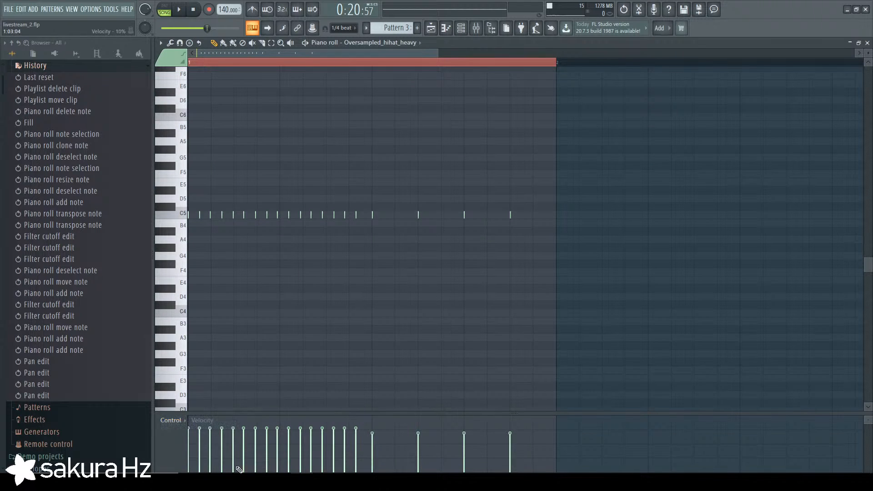
{"action": "left_click_drag", "start_coordinate": [193, 450], "coordinate": [373, 431]}
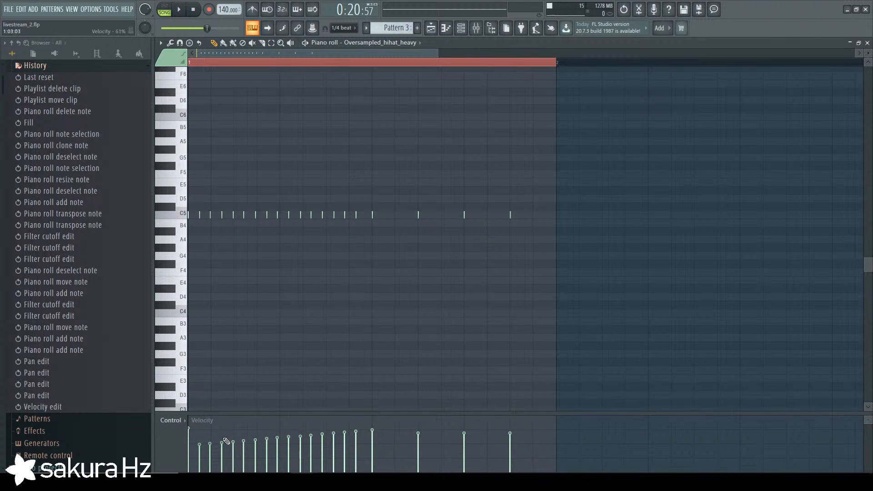
{"action": "left_click", "coordinate": [190, 446]}
{"action": "key", "text": "space"}
{"action": "key", "text": "space"}
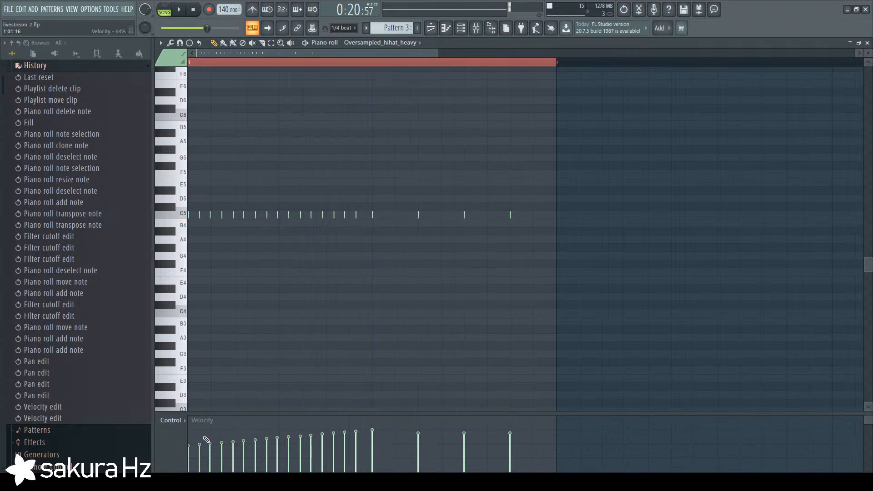
{"action": "left_click_drag", "start_coordinate": [363, 431], "coordinate": [187, 441]}
{"action": "key", "text": "space"}
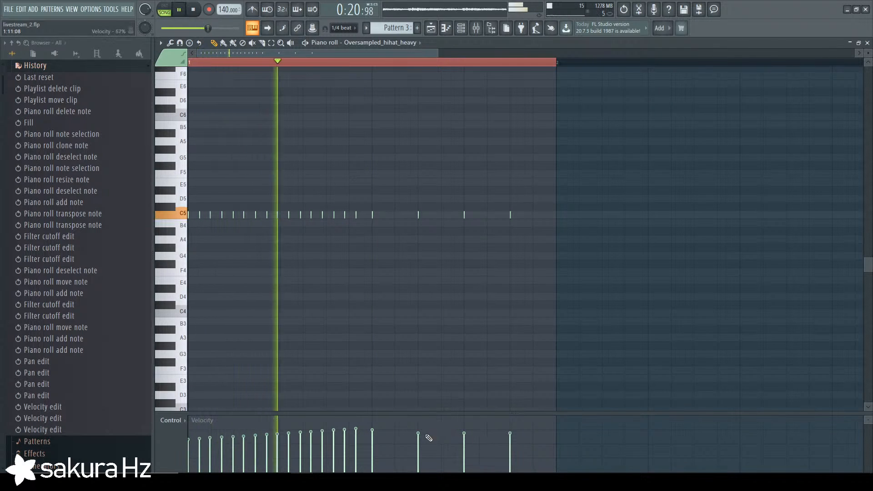
Vary the velocities of the last three hi-hat notes, with the middle one softest and the last one loudest.
{"action": "left_click", "coordinate": [424, 431]}
{"action": "left_click", "coordinate": [456, 436]}
{"action": "left_click", "coordinate": [502, 429]}
{"action": "key", "text": "space"}
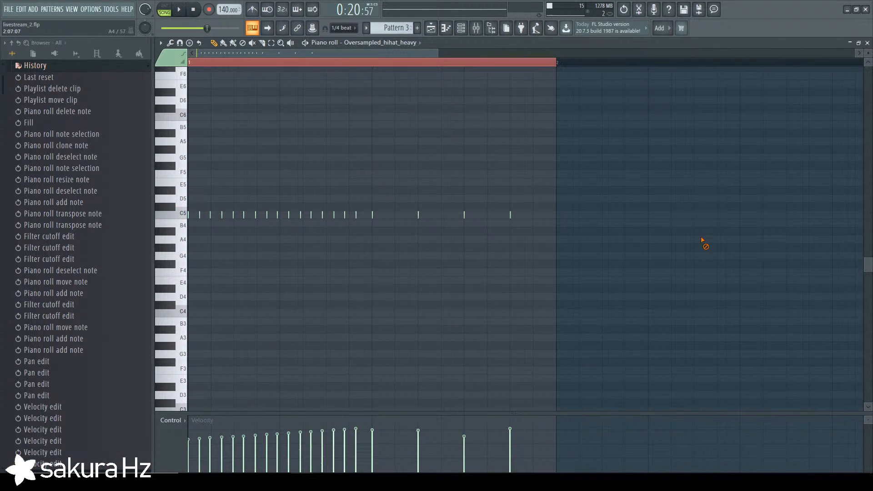
Return to the playlist, play the section from bar 13, and unmute all the tracks.
{"action": "left_click", "coordinate": [867, 43]}
{"action": "left_click", "coordinate": [743, 173]}
{"action": "left_click", "coordinate": [271, 112]}
{"action": "key", "text": "space"}
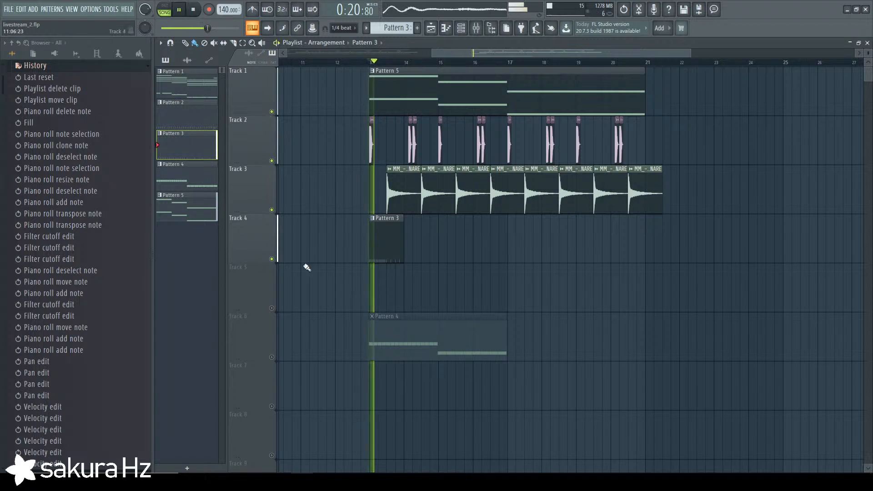
{"action": "right_click", "coordinate": [273, 259]}
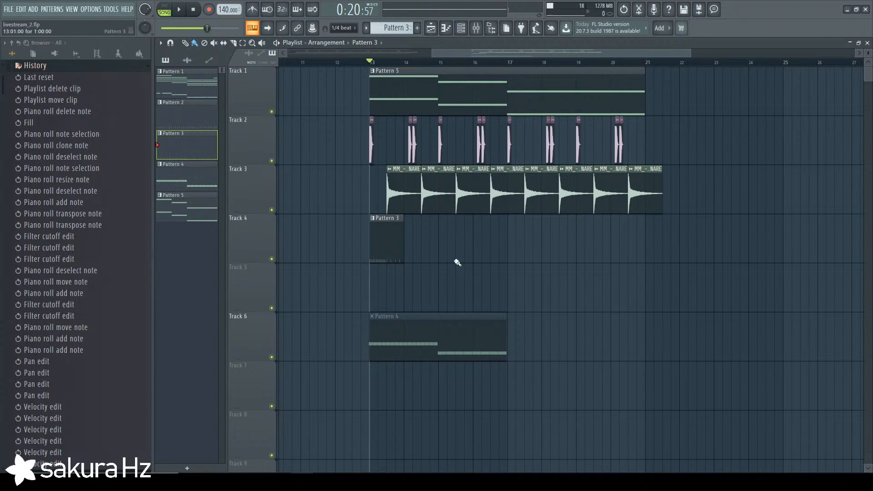
Open the channels of Pattern 5 and mute Vital and Vital #2 in turn to hear each layer separately.
{"action": "left_click", "coordinate": [378, 91]}
{"action": "left_click", "coordinate": [461, 28]}
{"action": "key", "text": "space"}
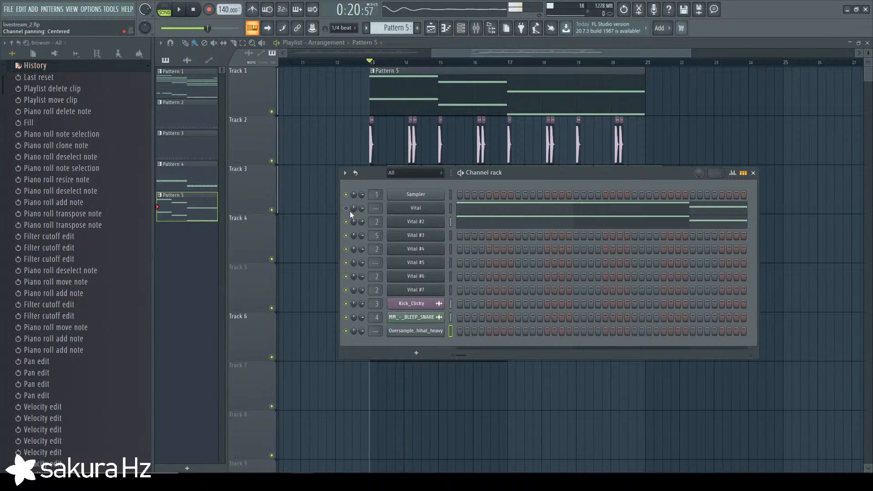
{"action": "left_click", "coordinate": [346, 222]}
{"action": "left_click", "coordinate": [346, 208]}
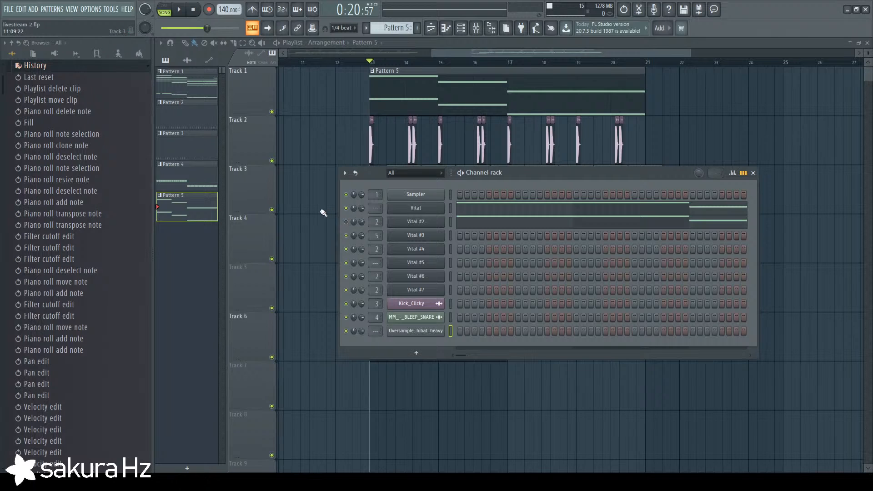
{"action": "left_click", "coordinate": [324, 212]}
{"action": "left_click", "coordinate": [459, 30]}
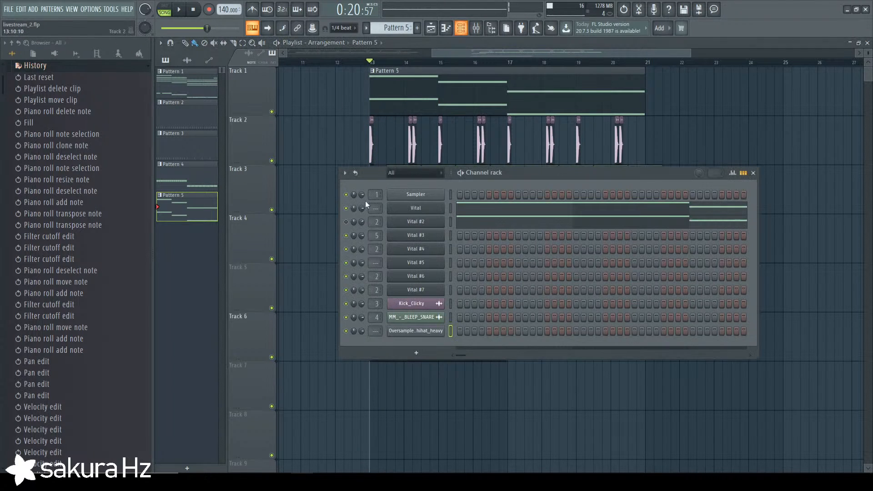
Unmute Vital #2 and mute Vital, playing the section to compare the two layers.
{"action": "left_click", "coordinate": [346, 222]}
{"action": "key", "text": "space"}
{"action": "key", "text": "space"}
{"action": "left_click", "coordinate": [346, 208]}
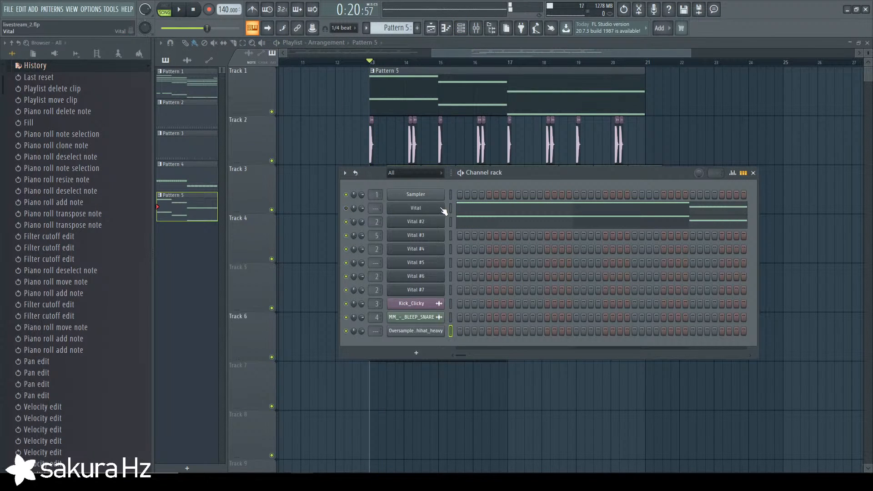
{"action": "key", "text": "space"}
{"action": "key", "text": "space"}
Transpose all of the Vital channel's notes in Pattern 5 down one octave and play the result.
{"action": "left_click", "coordinate": [510, 210]}
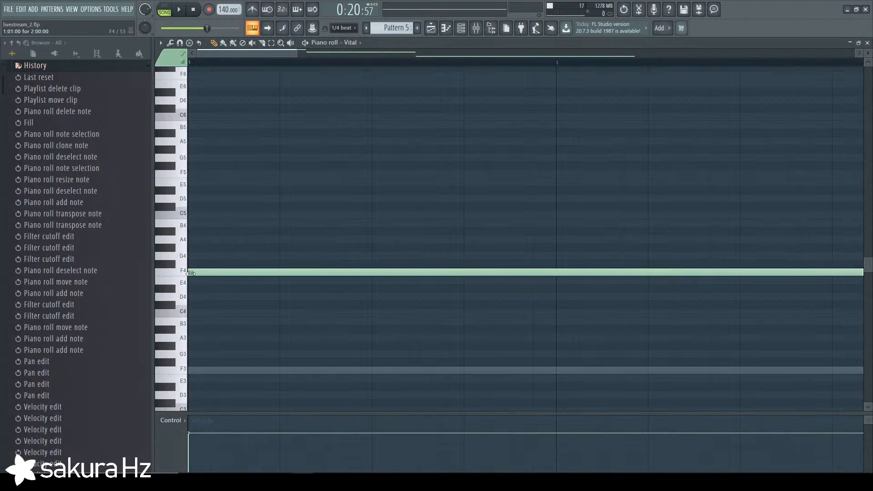
{"action": "left_click", "coordinate": [190, 274]}
{"action": "key", "text": "ctrl+a"}
{"action": "key", "text": "ctrl+Down"}
{"action": "key", "text": "space"}
{"action": "key", "text": "space"}
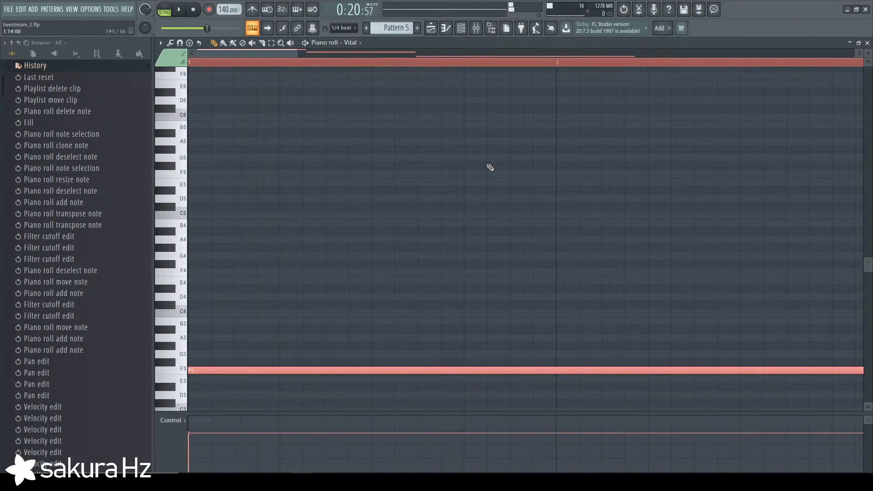
Play Pattern 5 with Vital and Vital #2 both enabled and return to the playlist.
{"action": "left_click", "coordinate": [460, 27]}
{"action": "key", "text": "space"}
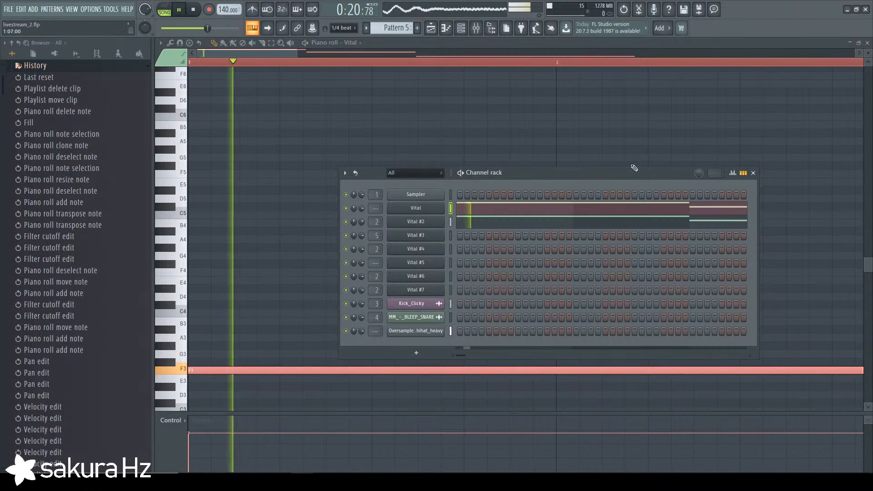
{"action": "key", "text": "space"}
{"action": "left_click", "coordinate": [753, 173]}
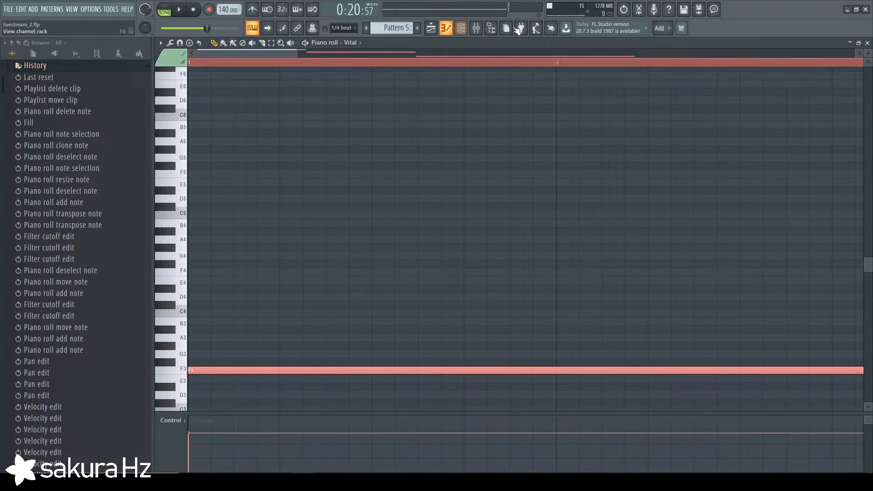
{"action": "left_click", "coordinate": [867, 43]}
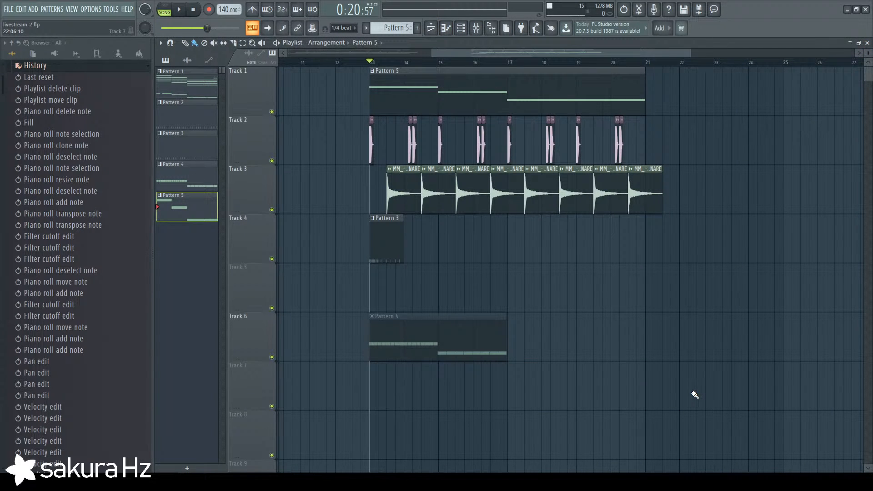
Set the snap to Beat and move the playhead to the start of bar 1.
{"action": "scroll", "coordinate": [535, 90], "scroll_direction": "up", "scroll_amount": 3}
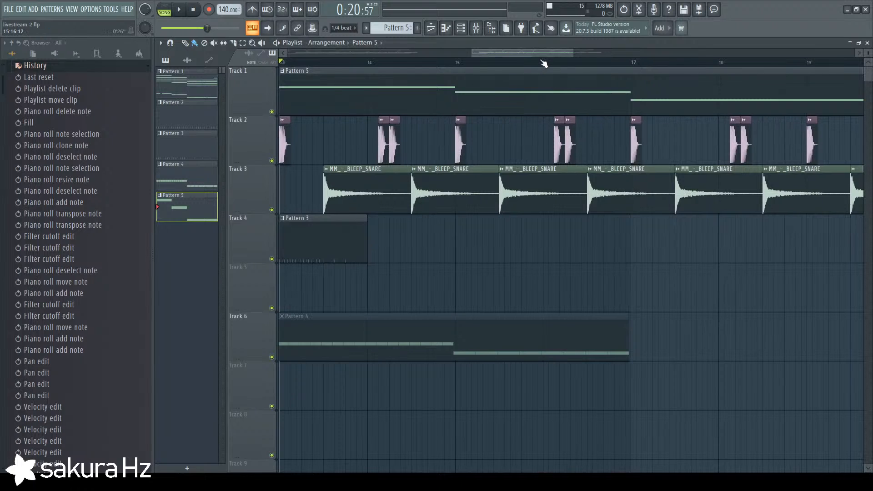
{"action": "scroll", "coordinate": [797, 72], "scroll_direction": "down", "scroll_amount": 5}
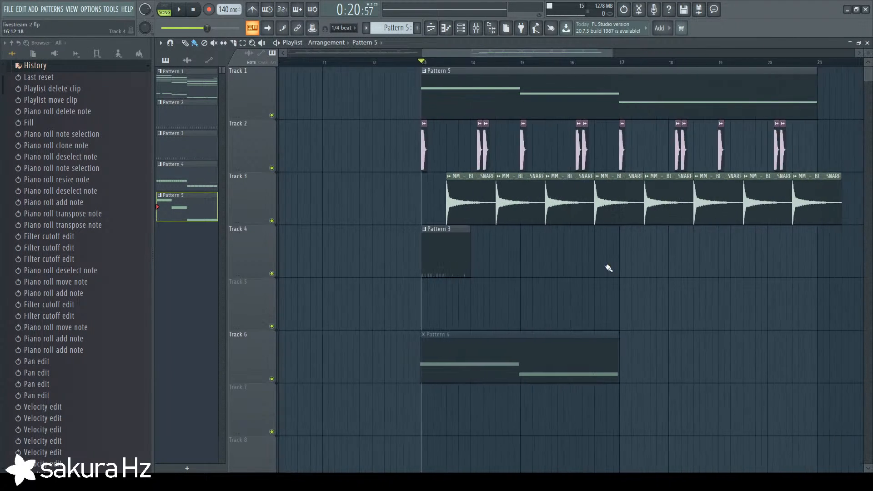
{"action": "scroll", "coordinate": [581, 175], "scroll_direction": "down", "scroll_amount": 4}
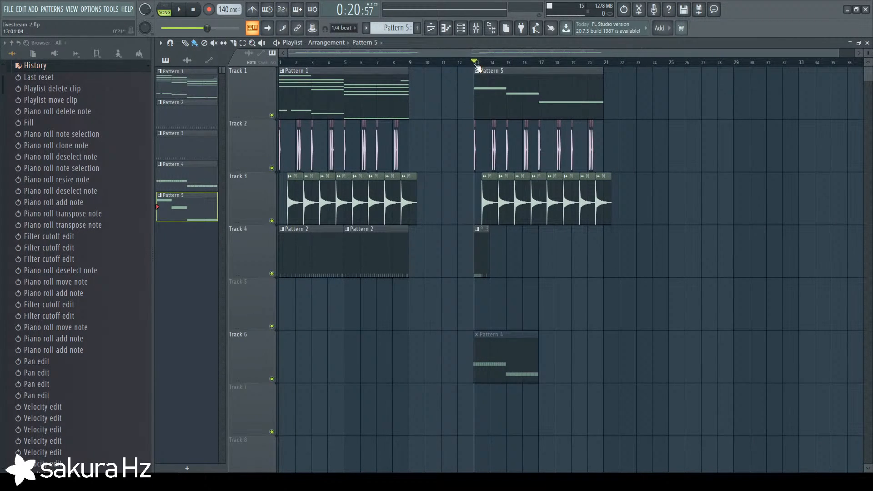
{"action": "left_click_drag", "start_coordinate": [475, 65], "coordinate": [441, 55]}
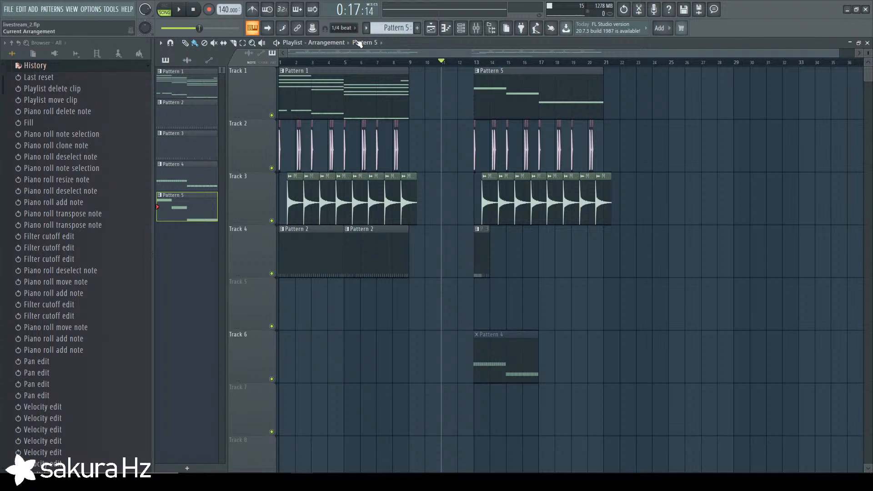
{"action": "left_click", "coordinate": [344, 28]}
{"action": "left_click", "coordinate": [345, 144]}
{"action": "scroll", "coordinate": [312, 63], "scroll_direction": "down", "scroll_amount": 1}
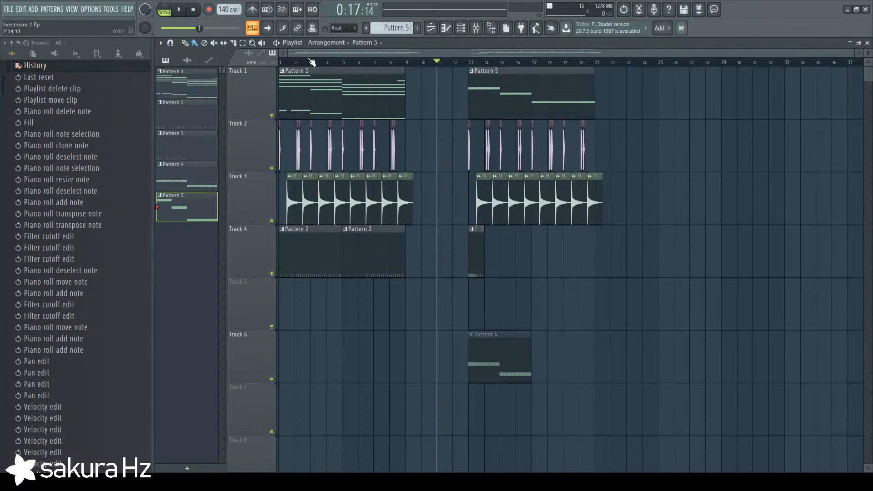
{"action": "left_click", "coordinate": [280, 62]}
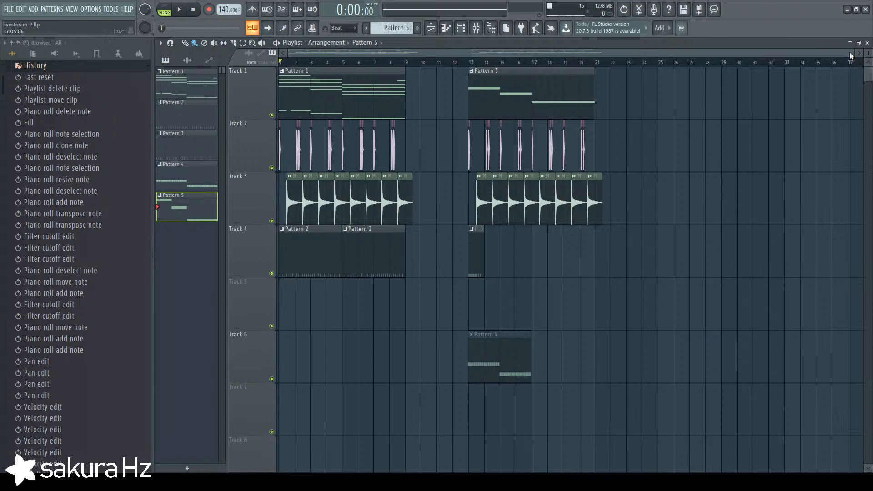
Play the first section of the arrangement from bar 1 to its end to review the original beat.
{"action": "left_click_drag", "start_coordinate": [851, 54], "coordinate": [672, 53]}
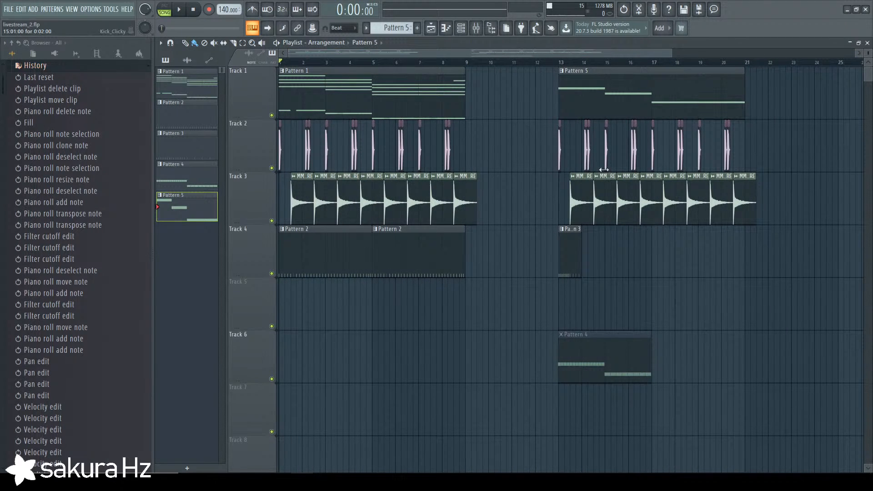
{"action": "key", "text": "space"}
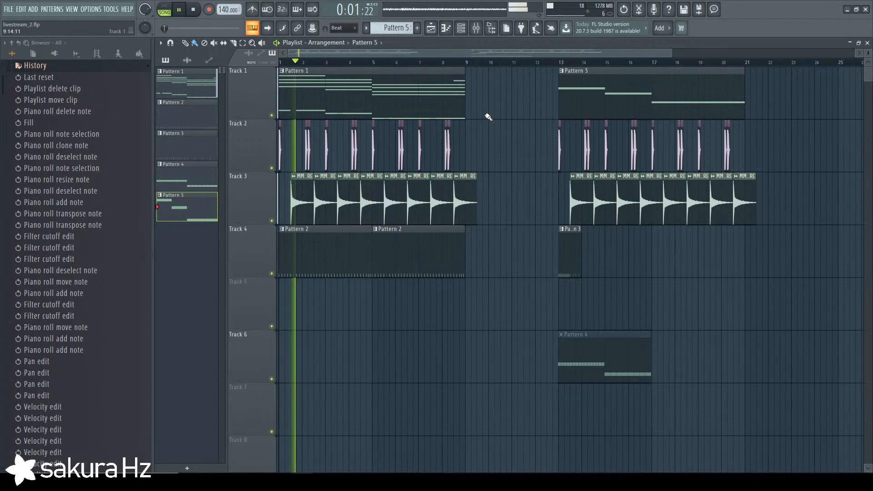
{"action": "scroll", "coordinate": [309, 64], "scroll_direction": "up", "scroll_amount": 3}
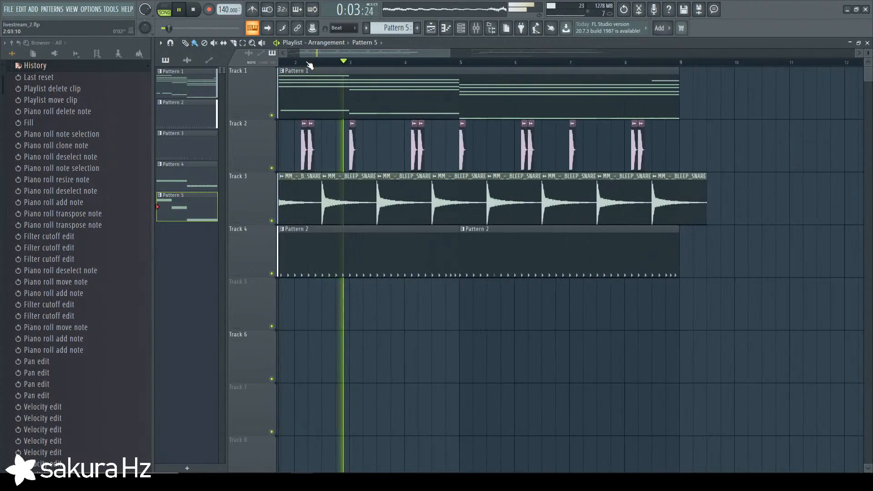
{"action": "scroll", "coordinate": [309, 65], "scroll_direction": "up", "scroll_amount": 1}
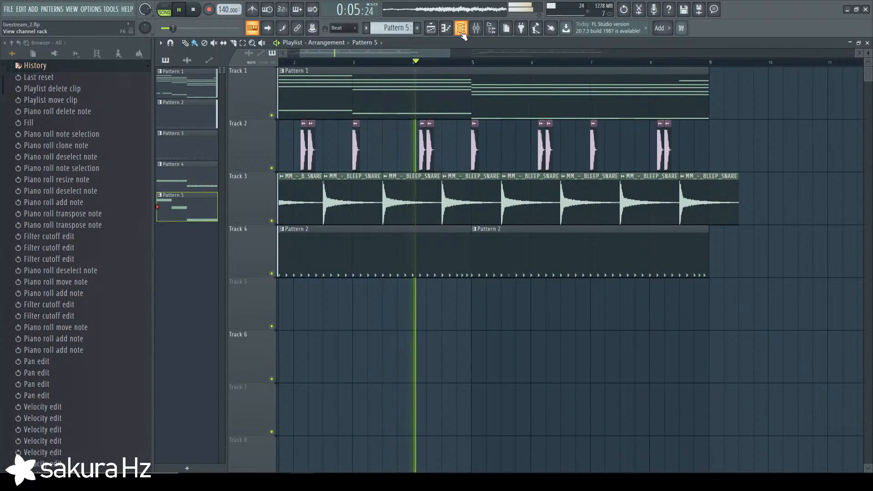
{"action": "scroll", "coordinate": [469, 68], "scroll_direction": "down", "scroll_amount": 2}
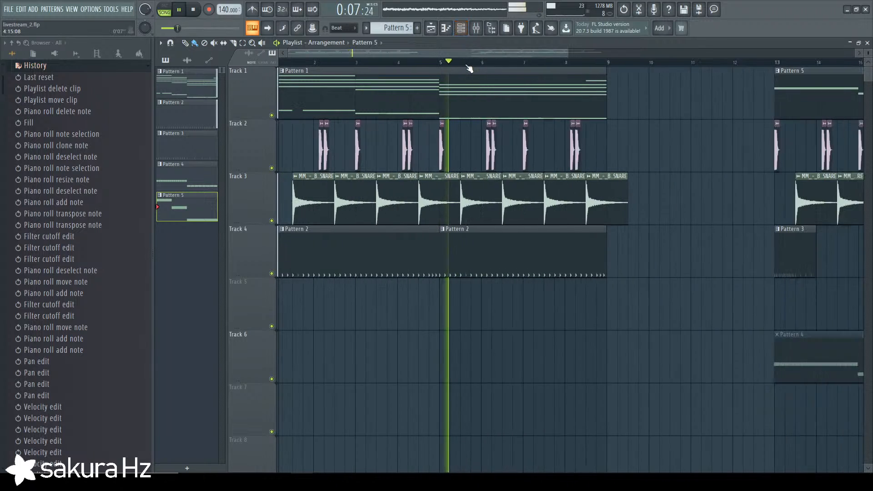
{"action": "scroll", "coordinate": [469, 68], "scroll_direction": "down", "scroll_amount": 1}
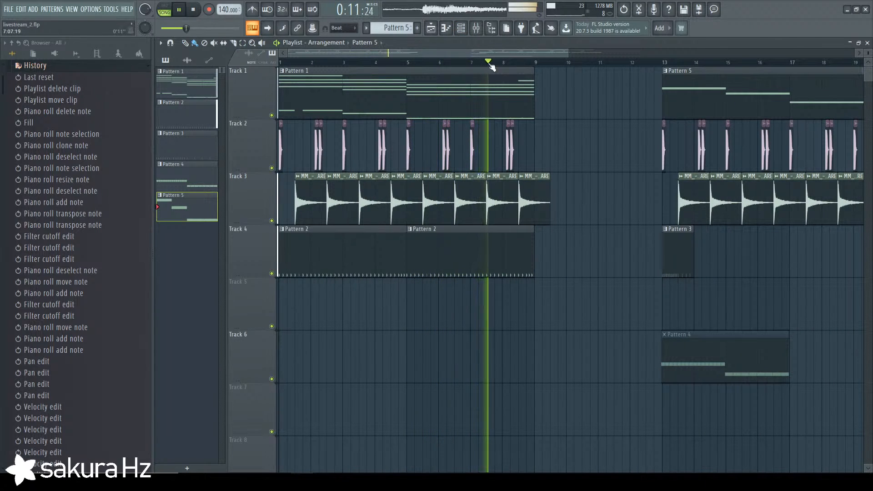
{"action": "scroll", "coordinate": [493, 67], "scroll_direction": "up", "scroll_amount": 1}
{"action": "scroll", "coordinate": [500, 68], "scroll_direction": "down", "scroll_amount": 2}
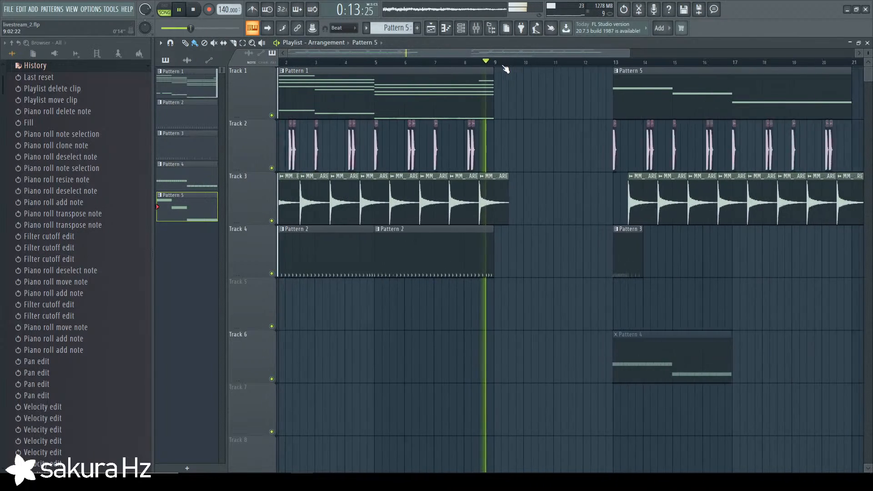
{"action": "scroll", "coordinate": [503, 68], "scroll_direction": "down", "scroll_amount": 3}
{"action": "key", "text": "space"}
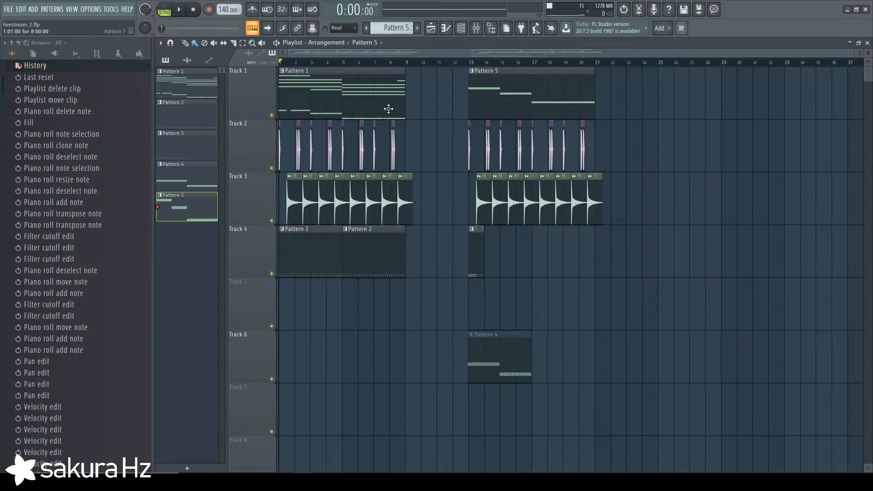
Move the playhead to bar 13 and check the channels used in Pattern 5.
{"action": "left_click", "coordinate": [471, 64]}
{"action": "scroll", "coordinate": [471, 65], "scroll_direction": "up", "scroll_amount": 4}
{"action": "scroll", "coordinate": [471, 63], "scroll_direction": "up", "scroll_amount": 2}
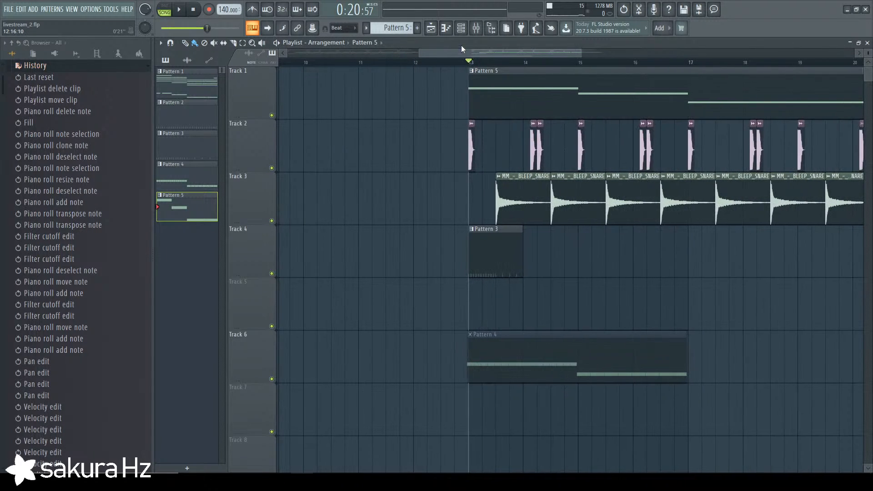
{"action": "left_click", "coordinate": [460, 28]}
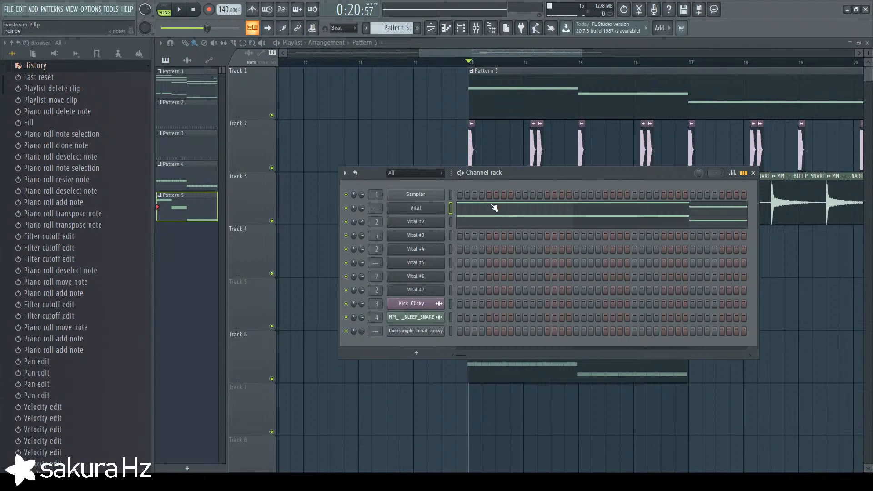
{"action": "key", "text": "F6"}
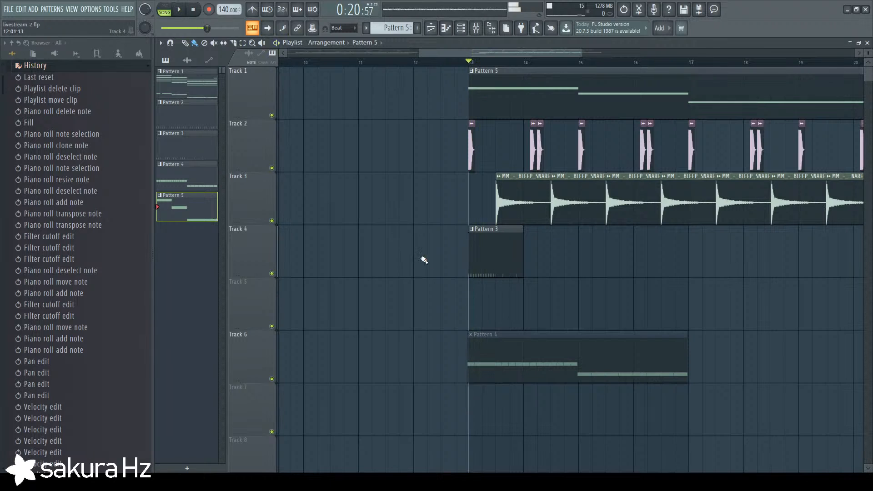
Mute the Pattern 3 clip on Track 4, and place Pattern 2 on Track 5 at bar 13 to audition it instead.
{"action": "left_click", "coordinate": [160, 144]}
{"action": "left_click", "coordinate": [172, 114]}
{"action": "left_click", "coordinate": [478, 296]}
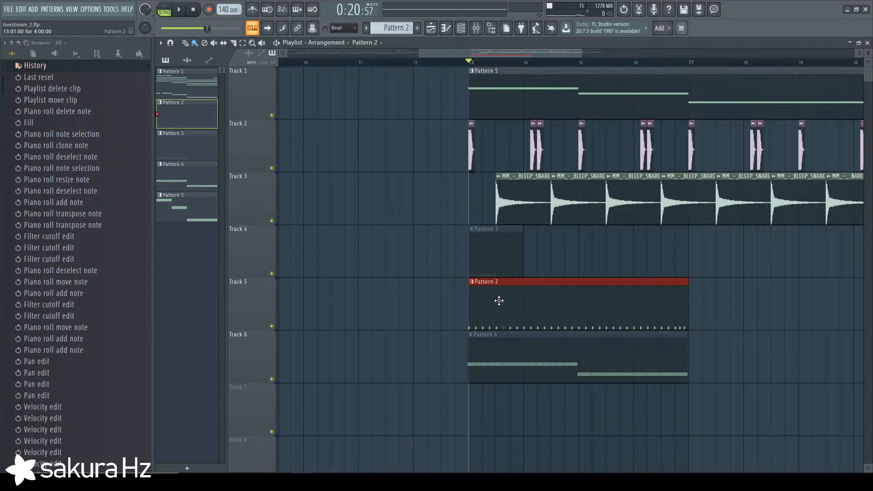
{"action": "key", "text": "space"}
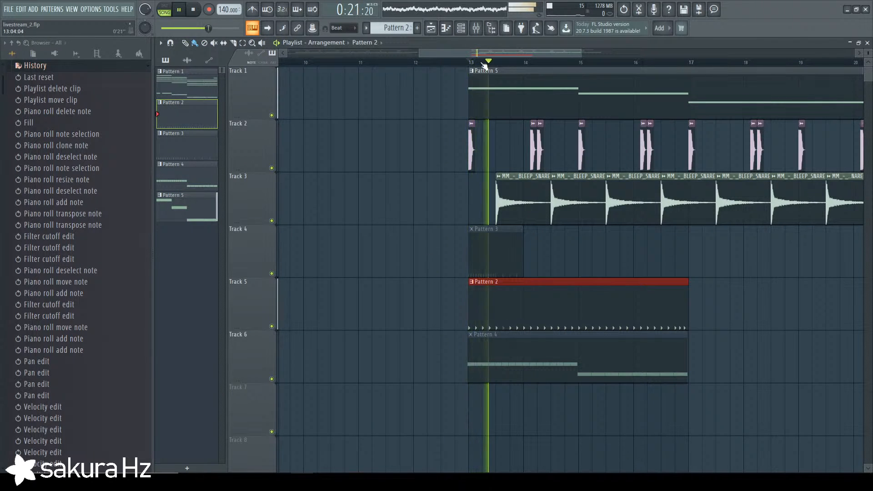
Listen to the bar 13 section with Pattern 2, stop playback and check which channels Pattern 2 uses.
{"action": "scroll", "coordinate": [485, 66], "scroll_direction": "up", "scroll_amount": 3}
{"action": "scroll", "coordinate": [484, 66], "scroll_direction": "down", "scroll_amount": 5}
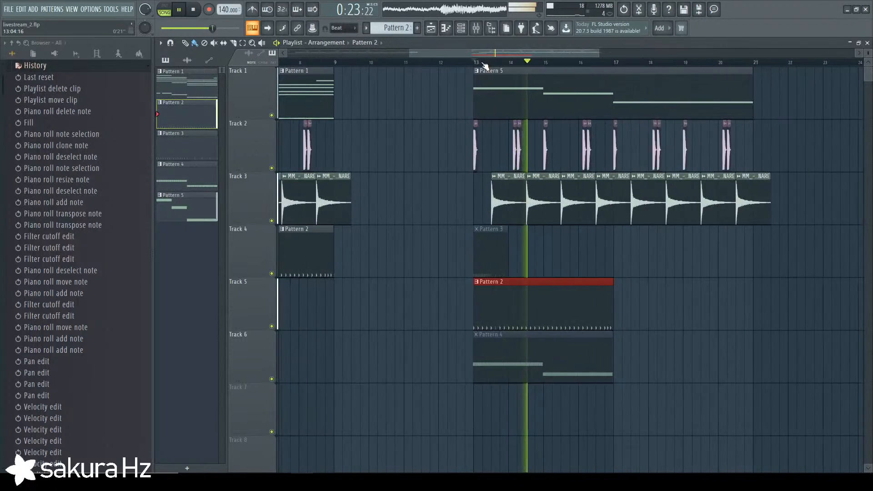
{"action": "key", "text": "space"}
{"action": "left_click", "coordinate": [466, 35]}
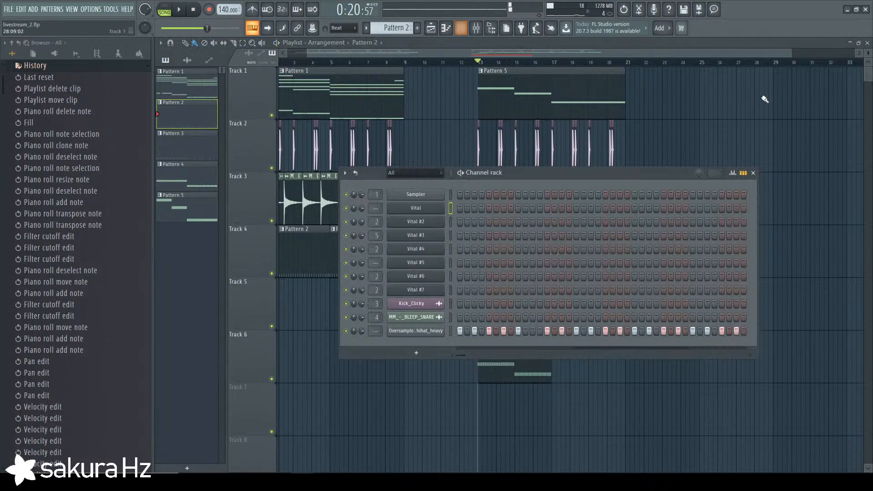
{"action": "right_click", "coordinate": [728, 130]}
Select Pattern 5 and inspect the synth settings of its Vital and Vital #2 channels.
{"action": "left_click", "coordinate": [508, 80]}
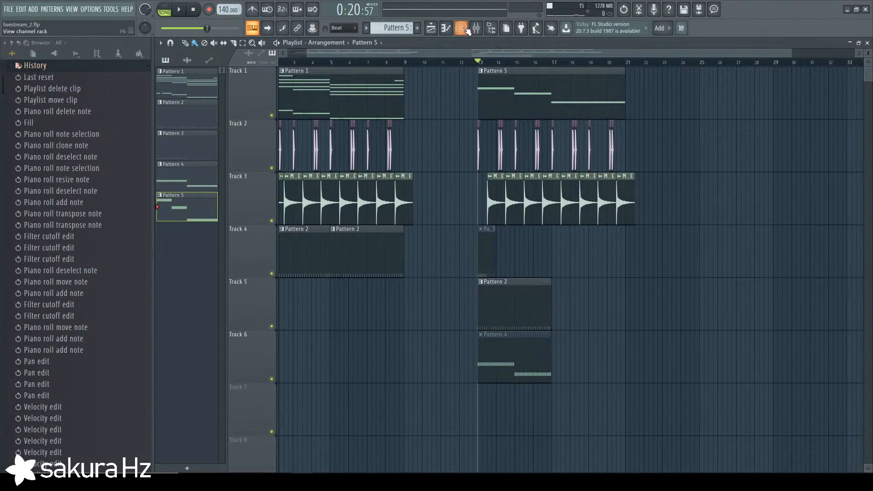
{"action": "left_click", "coordinate": [467, 30]}
{"action": "left_click", "coordinate": [421, 207]}
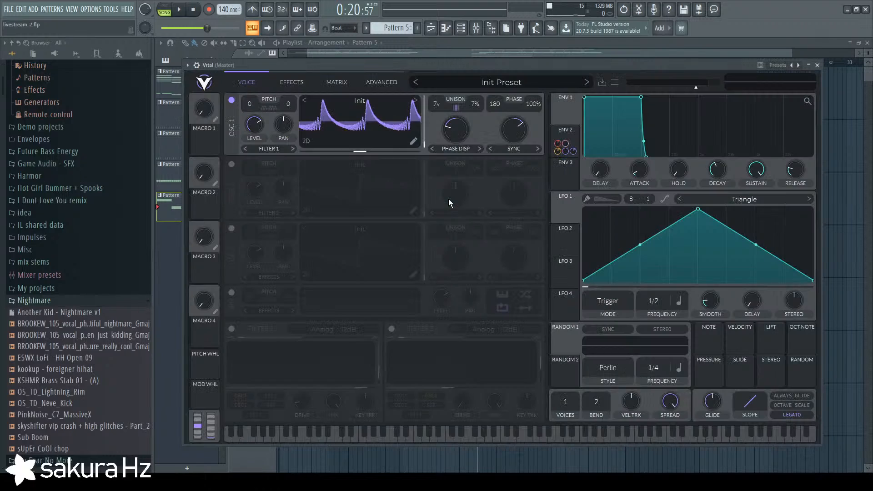
{"action": "left_click_drag", "start_coordinate": [425, 66], "coordinate": [435, 83]}
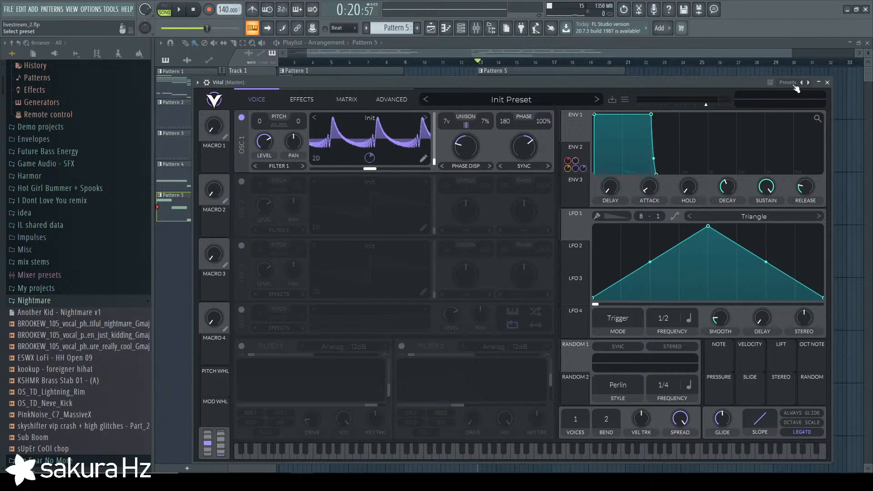
{"action": "left_click", "coordinate": [827, 83]}
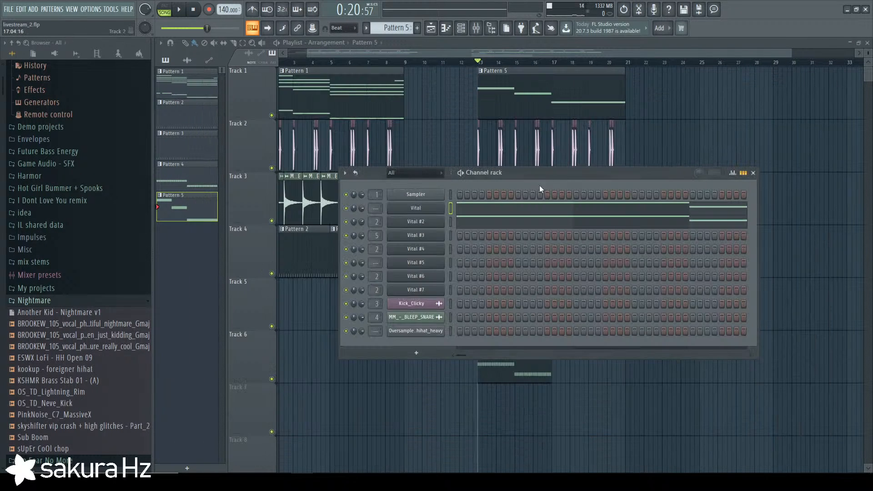
{"action": "left_click", "coordinate": [439, 221]}
{"action": "left_click", "coordinate": [812, 73]}
{"action": "left_click", "coordinate": [791, 108]}
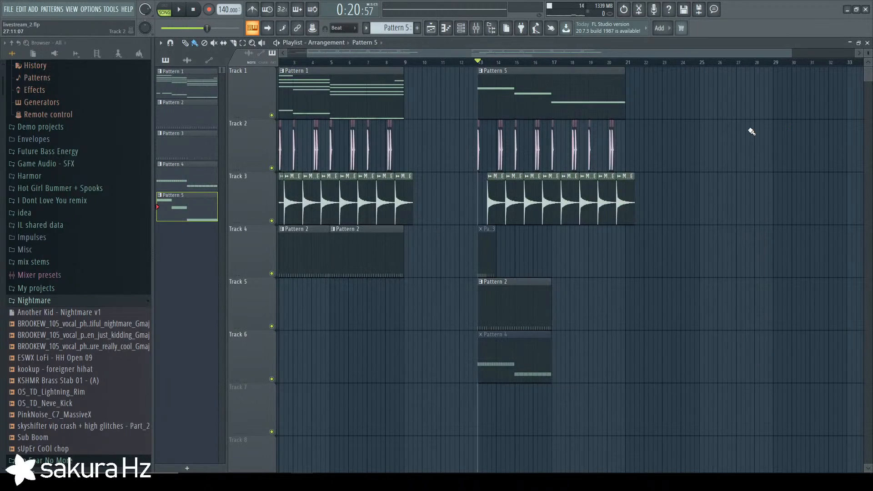
{"action": "mouse_move", "coordinate": [321, 64]}
{"action": "left_mouse_down"}
{"action": "mouse_move", "coordinate": [6, 75]}
{"action": "mouse_move", "coordinate": [311, 63]}
{"action": "left_mouse_up"}
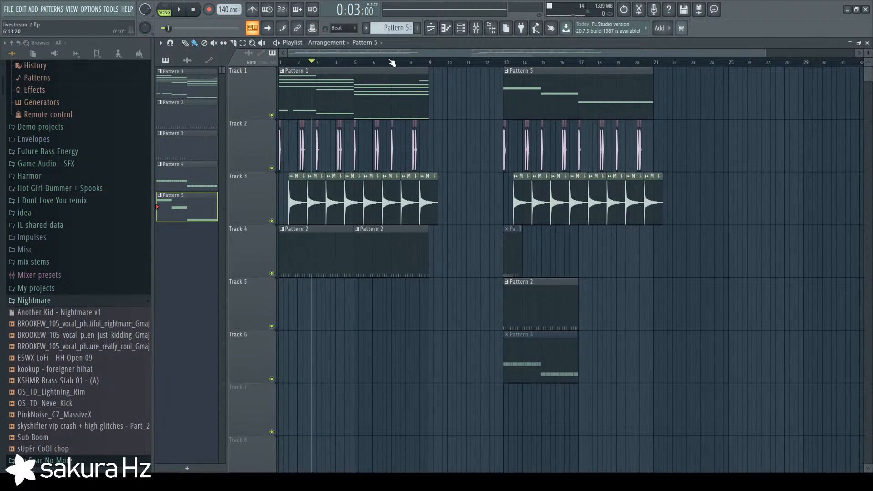
{"action": "left_click_drag", "start_coordinate": [426, 63], "coordinate": [2, 67]}
{"action": "left_click", "coordinate": [435, 268], "text": "ctrl"}
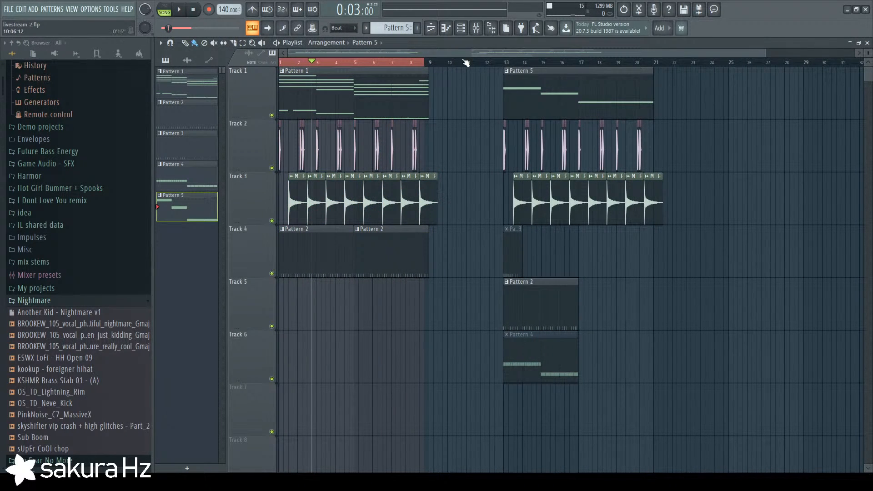
{"action": "mouse_move", "coordinate": [465, 61]}
{"action": "left_mouse_down"}
{"action": "mouse_move", "coordinate": [511, 63]}
{"action": "mouse_move", "coordinate": [494, 62]}
{"action": "left_mouse_up"}
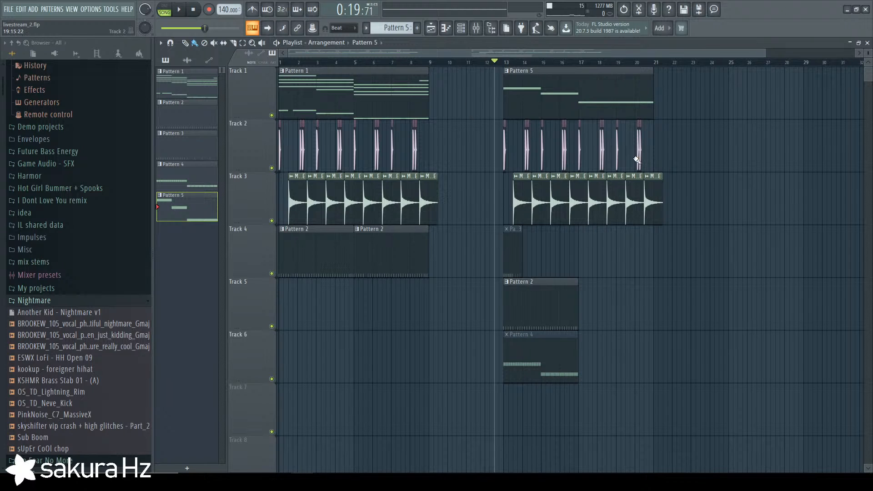
{"action": "scroll", "coordinate": [513, 68], "scroll_direction": "up", "scroll_amount": 6}
{"action": "left_click_drag", "start_coordinate": [499, 64], "coordinate": [486, 67]}
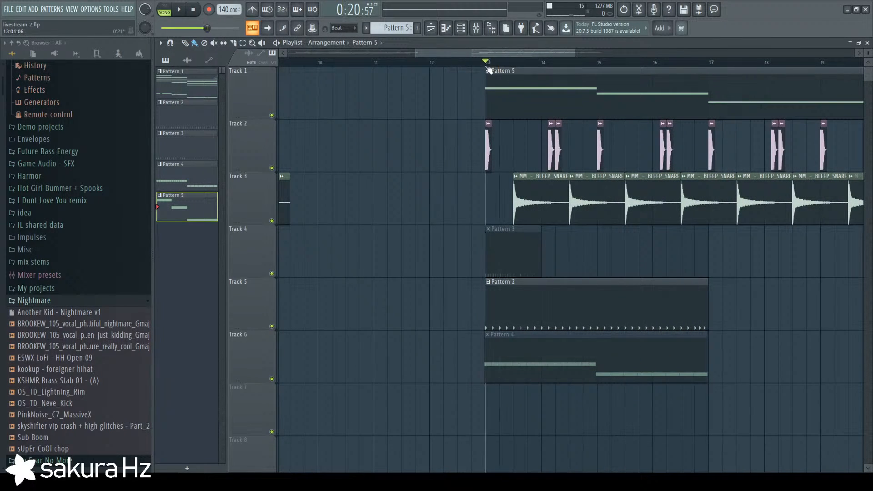
{"action": "scroll", "coordinate": [332, 298], "scroll_direction": "down", "scroll_amount": 6}
Recheck the first Vital patch in Pattern 5 and make its channel the active one.
{"action": "left_click", "coordinate": [460, 28]}
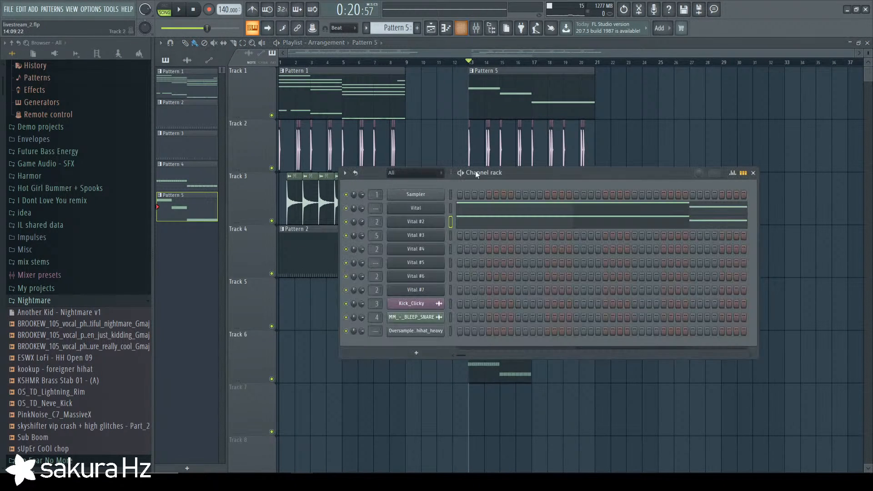
{"action": "left_click", "coordinate": [443, 210]}
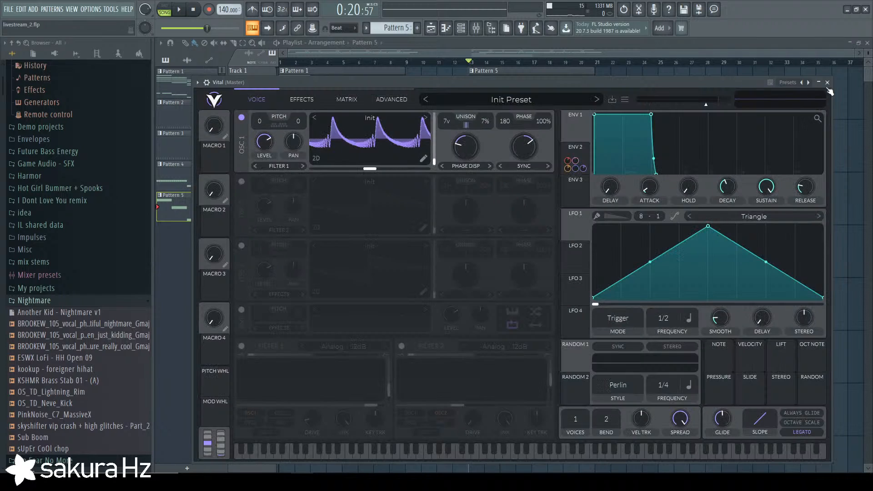
{"action": "left_click", "coordinate": [829, 83]}
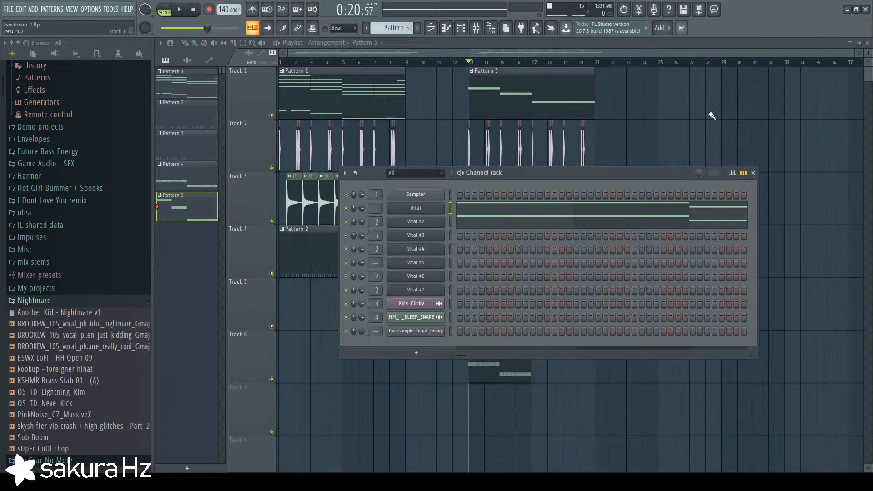
{"action": "double_click", "coordinate": [448, 207]}
{"action": "left_click", "coordinate": [452, 220]}
Try C4 and C5 as the typing keyboard's base note, and settle on C3.
{"action": "left_click_drag", "start_coordinate": [628, 174], "coordinate": [605, 156]}
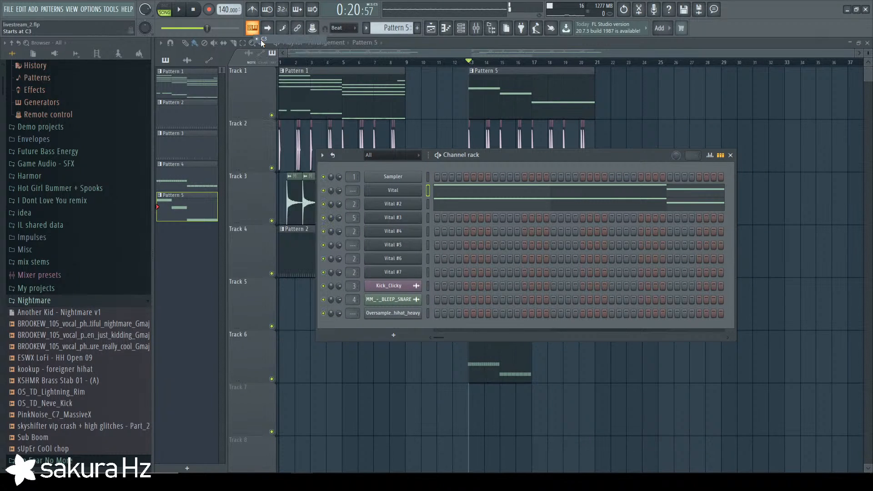
{"action": "left_click", "coordinate": [262, 40]}
{"action": "left_click", "coordinate": [264, 55]}
{"action": "left_click", "coordinate": [263, 40]}
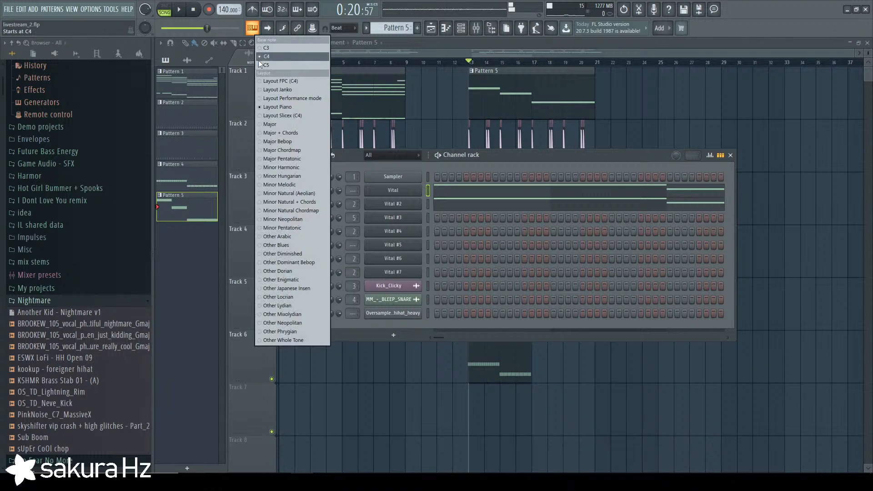
{"action": "left_click", "coordinate": [260, 64]}
{"action": "left_click", "coordinate": [257, 42]}
{"action": "left_click", "coordinate": [258, 47]}
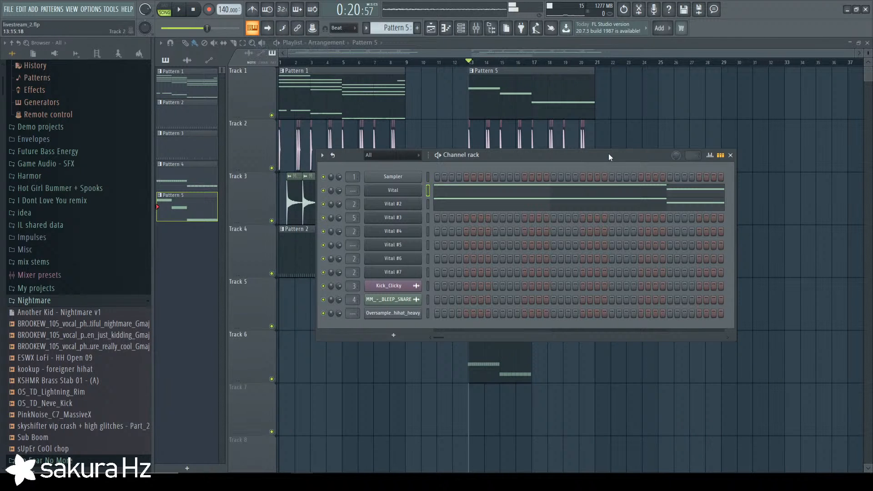
Make Vital #2 the active channel and audition its sound with E3.
{"action": "left_click", "coordinate": [427, 204]}
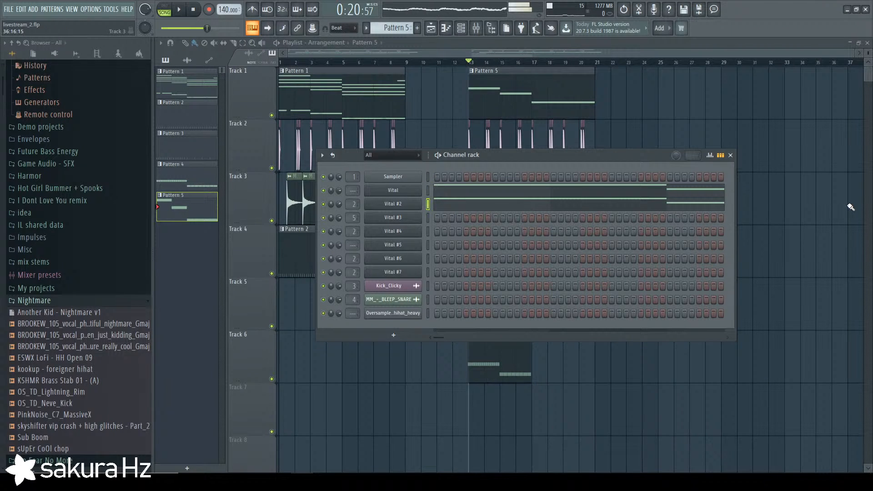
{"action": "key", "text": "c"}
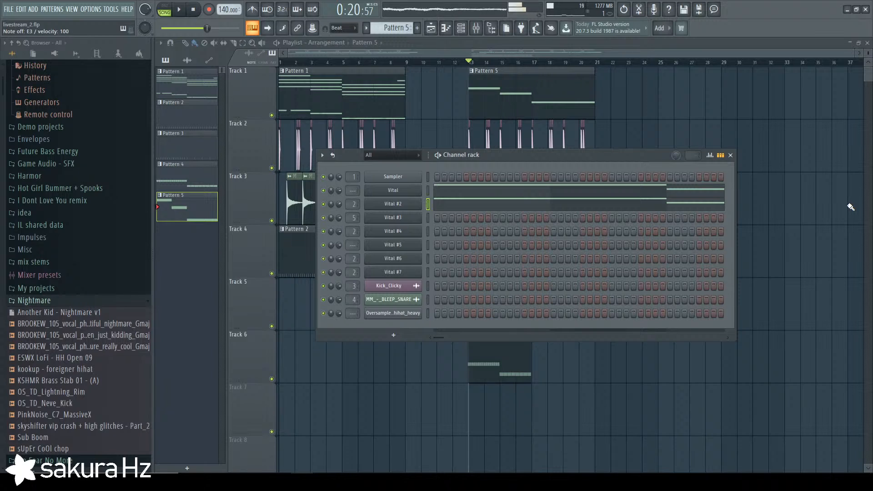
{"action": "left_click_drag", "start_coordinate": [585, 158], "coordinate": [617, 164]}
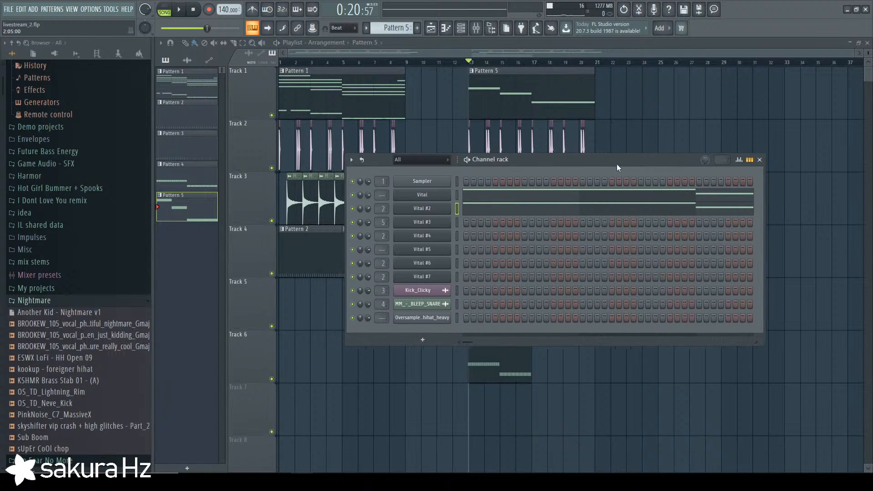
{"action": "key", "text": "c"}
{"action": "left_click_drag", "start_coordinate": [616, 162], "coordinate": [614, 166]}
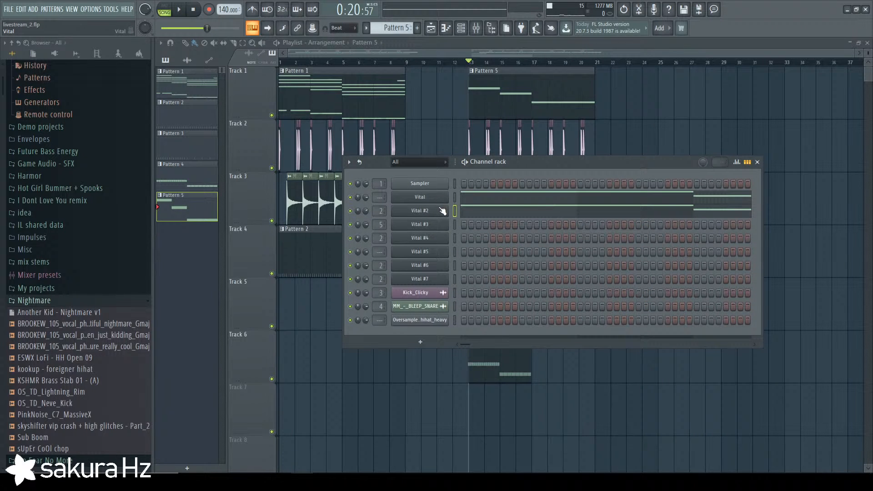
Examine the voice and effects settings of Vital #2 while auditioning D3 and E3.
{"action": "left_click", "coordinate": [441, 209]}
{"action": "left_click", "coordinate": [828, 84]}
{"action": "left_click", "coordinate": [430, 199]}
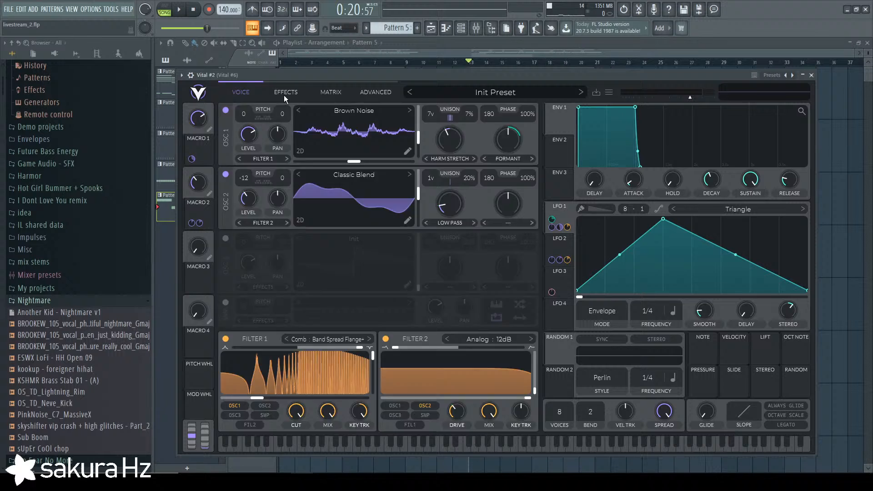
{"action": "left_click", "coordinate": [285, 92]}
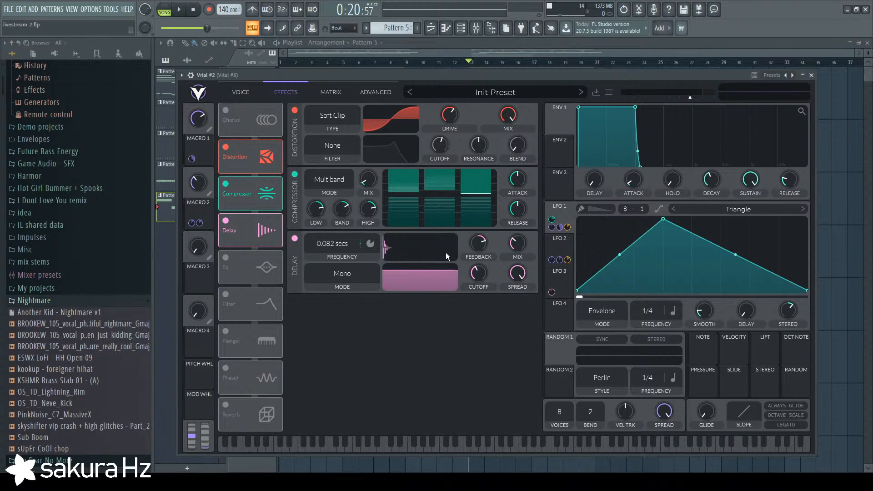
{"action": "key", "text": "x"}
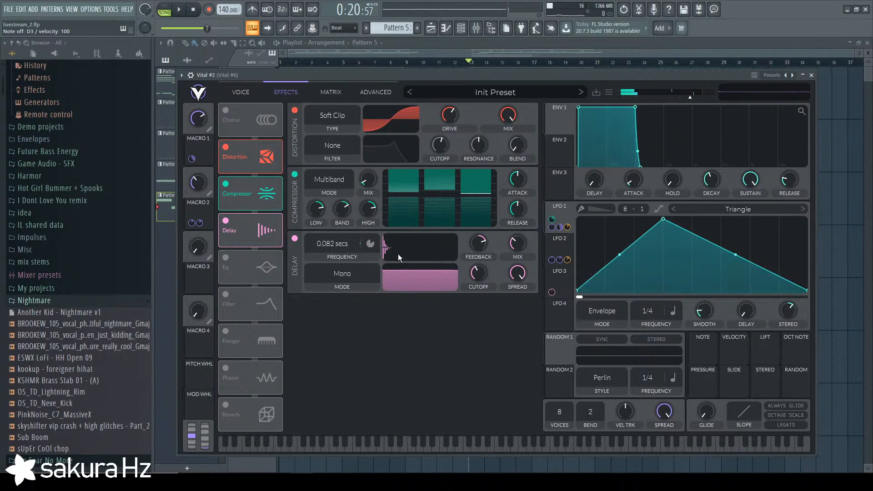
{"action": "key", "text": "c"}
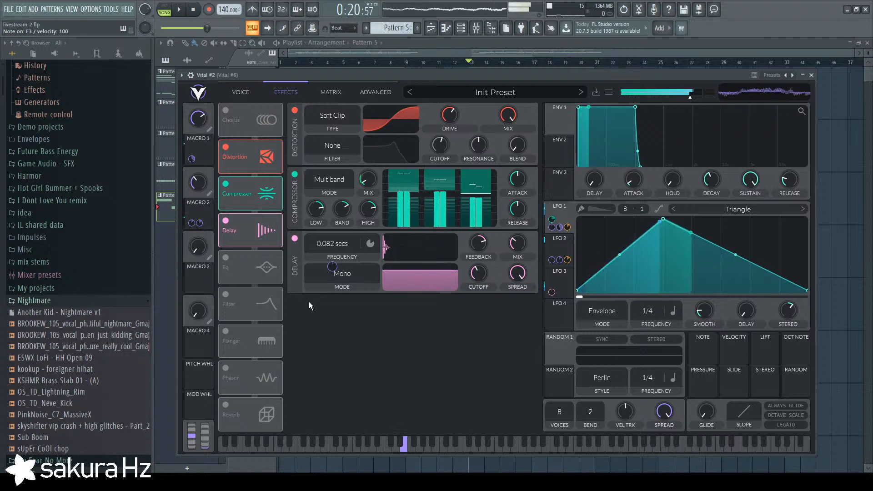
{"action": "left_click", "coordinate": [811, 75]}
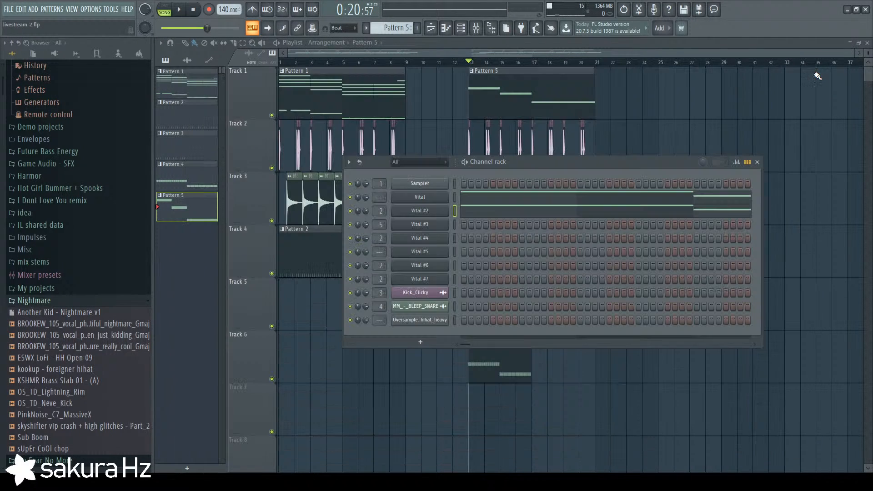
Make Vital #3 the active channel and audition its sound with E3 and D3.
{"action": "left_click", "coordinate": [454, 224]}
{"action": "key", "text": "c"}
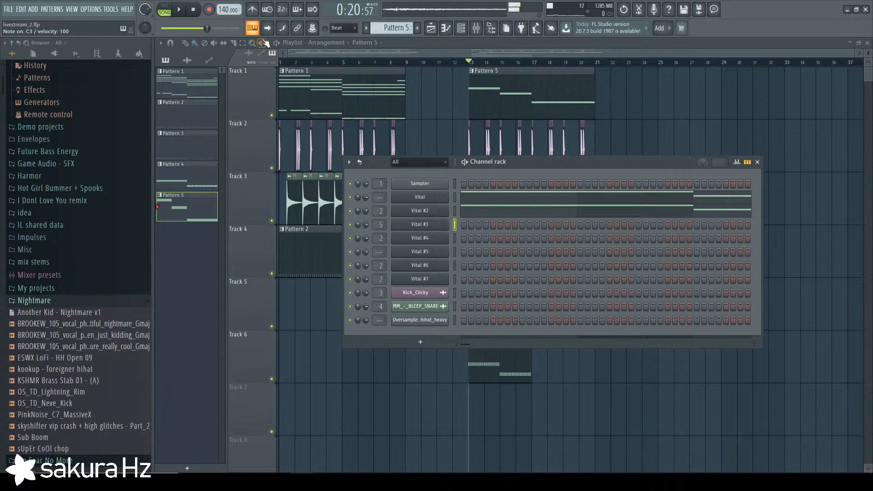
{"action": "key", "text": "x"}
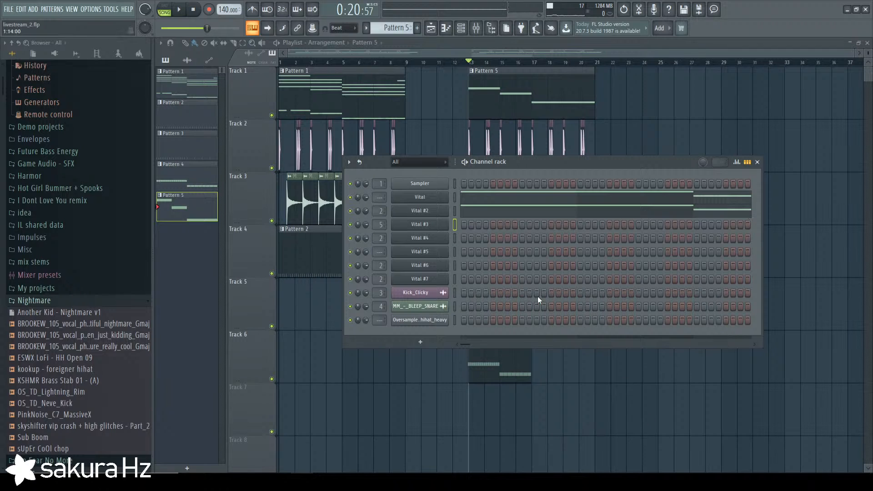
Select Pattern 4 and check which channels it uses.
{"action": "left_click", "coordinate": [488, 360]}
{"action": "left_click", "coordinate": [461, 28]}
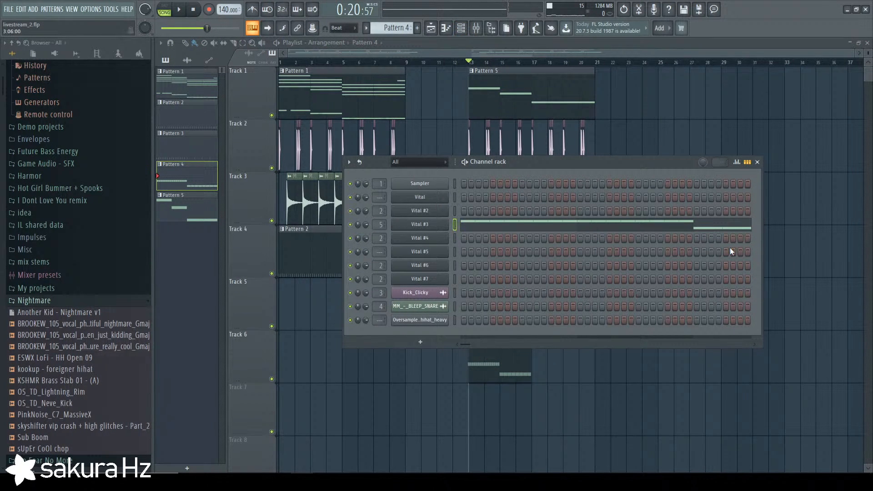
{"action": "key", "text": "space"}
{"action": "key", "text": "space"}
{"action": "key", "text": "F6"}
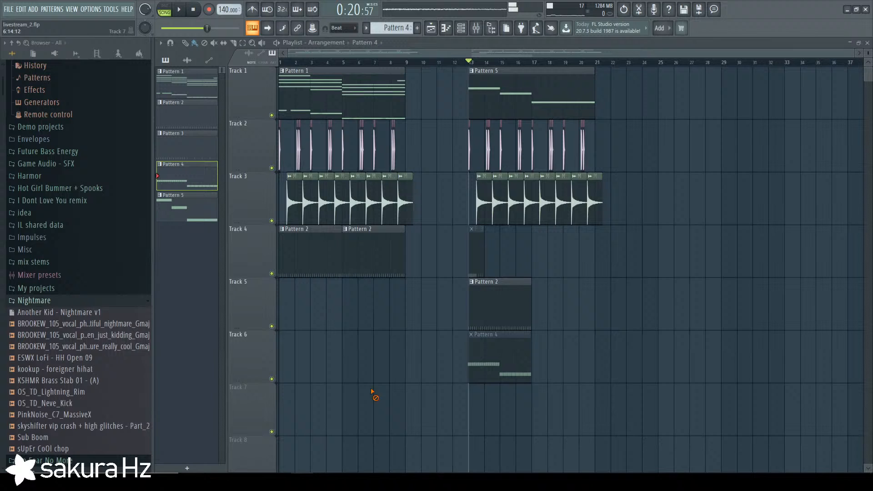
Solo Track 6, re-enable Tracks 3 and 2, and play Pattern 4 with the drums from bar 13.
{"action": "right_click", "coordinate": [273, 379]}
{"action": "left_click", "coordinate": [272, 221]}
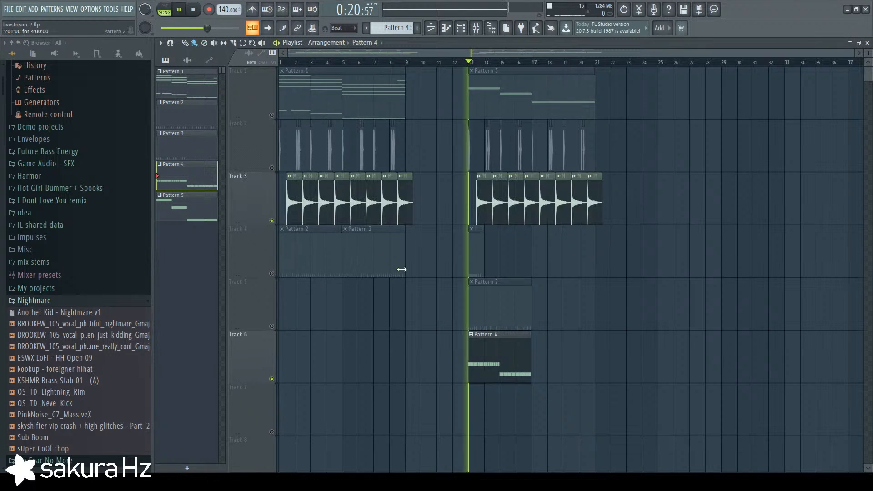
{"action": "left_click_drag", "start_coordinate": [272, 224], "coordinate": [273, 220]}
{"action": "left_click", "coordinate": [272, 168]}
{"action": "key", "text": "space"}
{"action": "scroll", "coordinate": [459, 216], "scroll_direction": "up", "scroll_amount": 4}
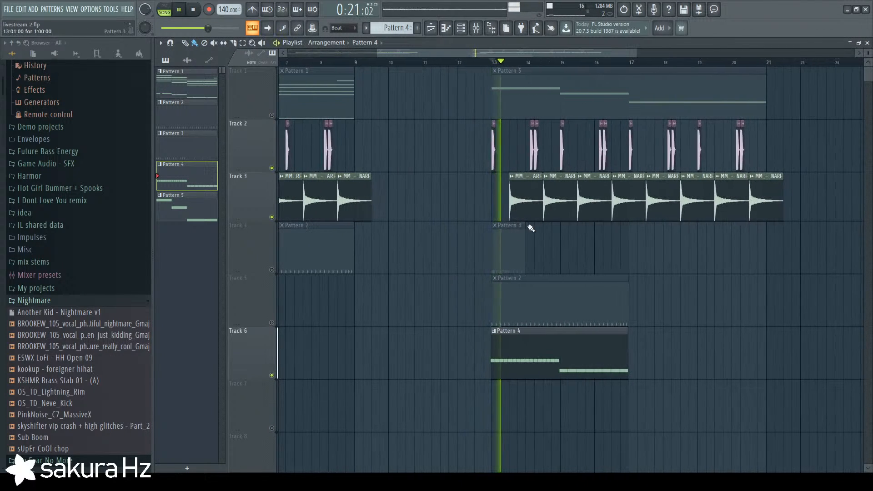
{"action": "key", "text": "space"}
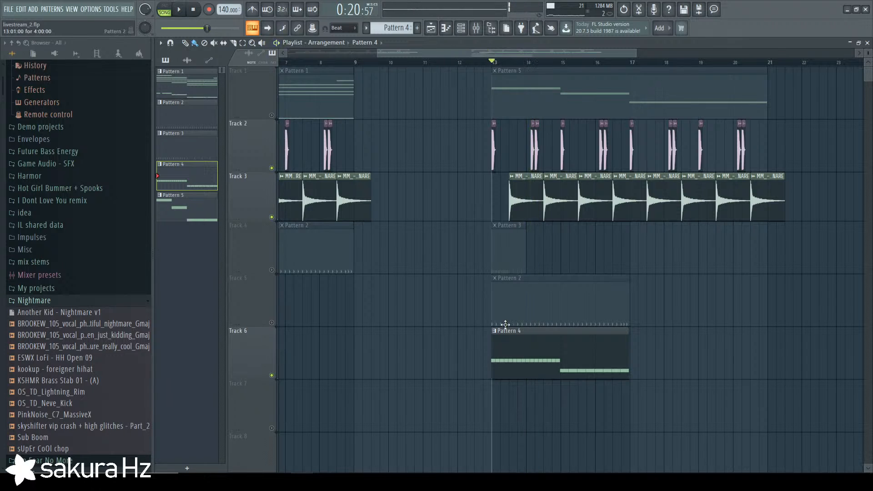
Open Pattern 4's Vital #3 notes in the piano roll, audition F3 and show the channel rack.
{"action": "double_click", "coordinate": [568, 352]}
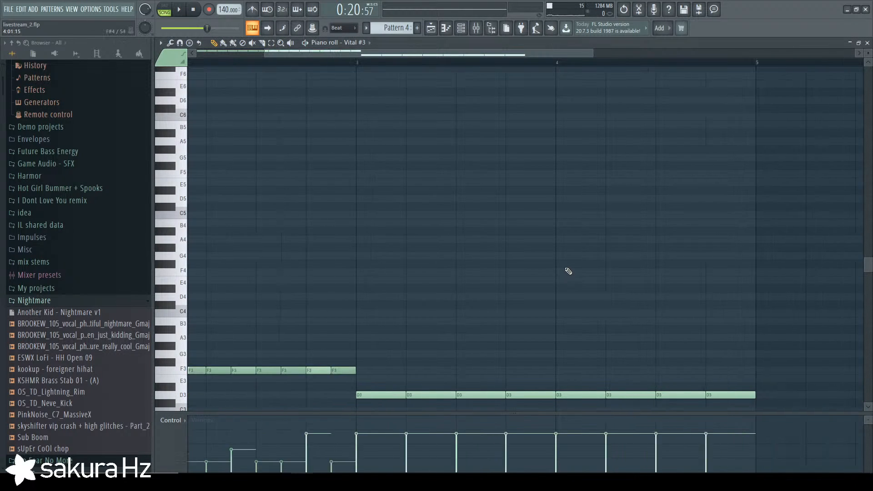
{"action": "left_click", "coordinate": [181, 370]}
{"action": "left_click", "coordinate": [461, 28]}
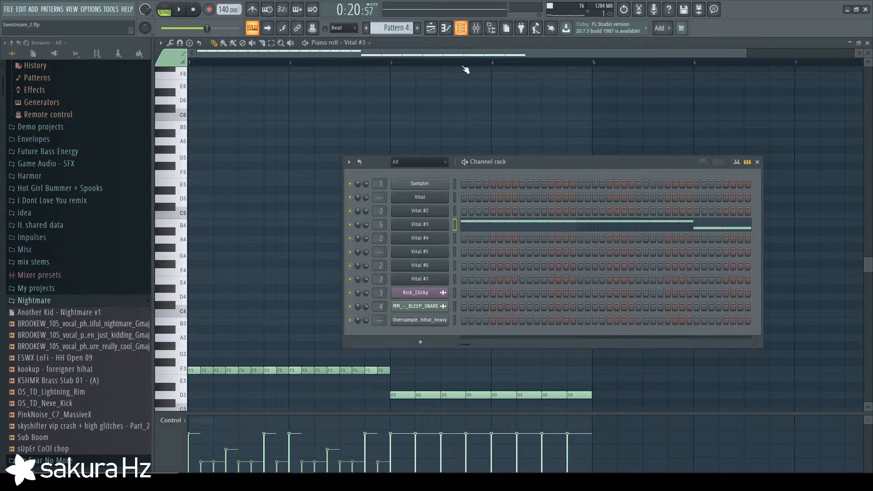
Open Vital #3's modulation matrix and remove the second of its two velocity modulations.
{"action": "left_click", "coordinate": [432, 237]}
{"action": "left_click", "coordinate": [829, 54]}
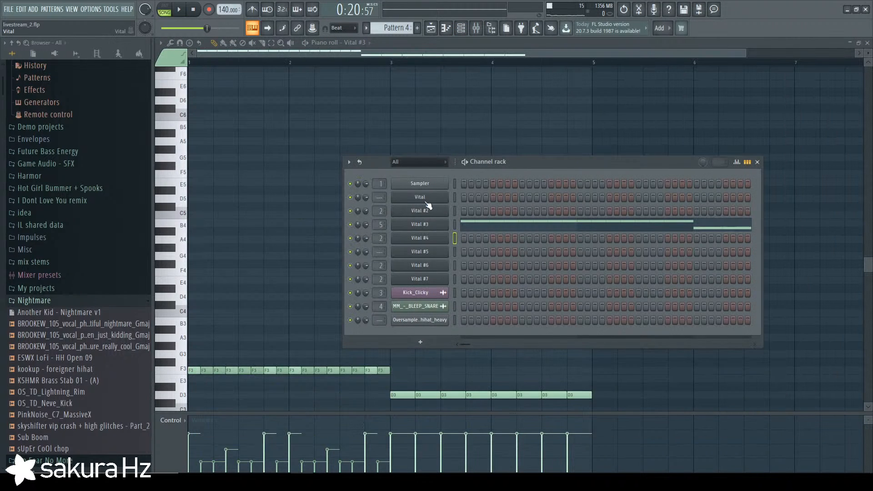
{"action": "left_click", "coordinate": [419, 224]}
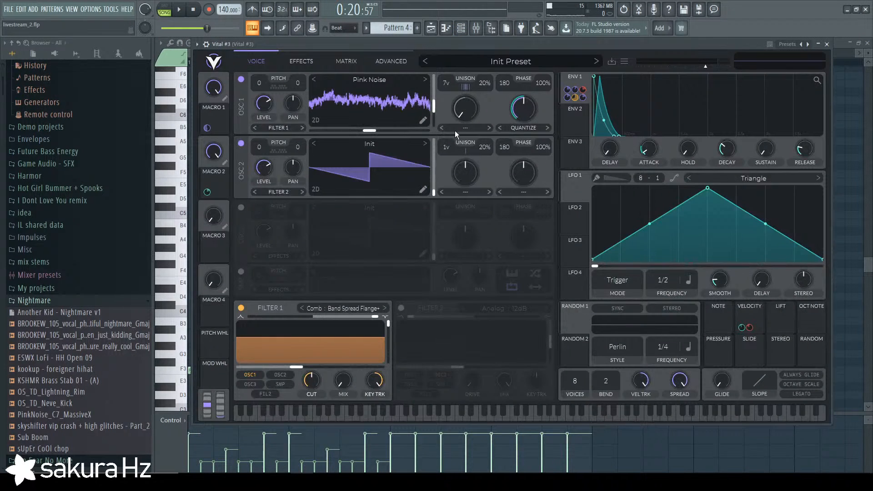
{"action": "left_click", "coordinate": [339, 66]}
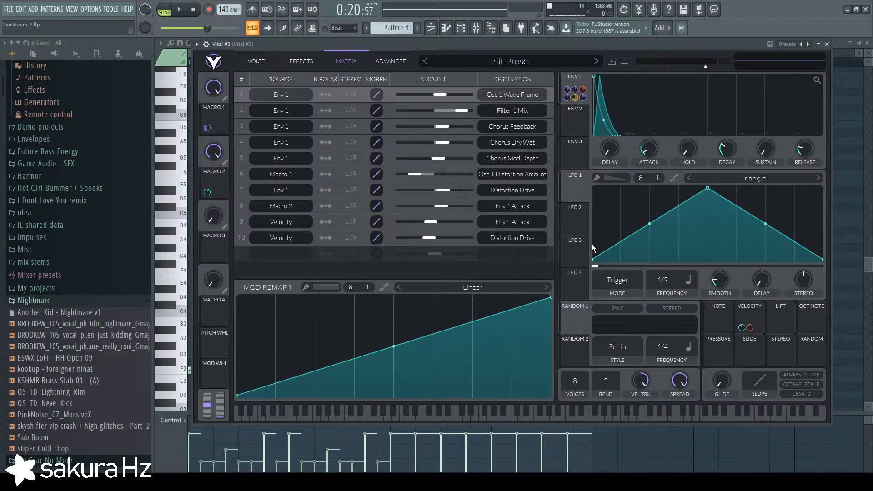
{"action": "right_click", "coordinate": [748, 327]}
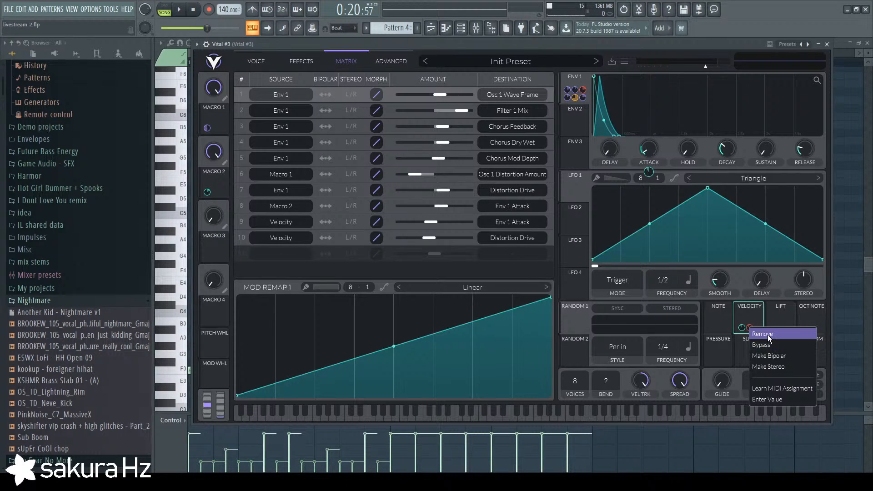
{"action": "left_click", "coordinate": [768, 336]}
Play back Pattern 4 with the drums from bar 13 and return to the playlist without the plugin, piano roll or channel rack.
{"action": "key", "text": "space"}
{"action": "left_click", "coordinate": [827, 44]}
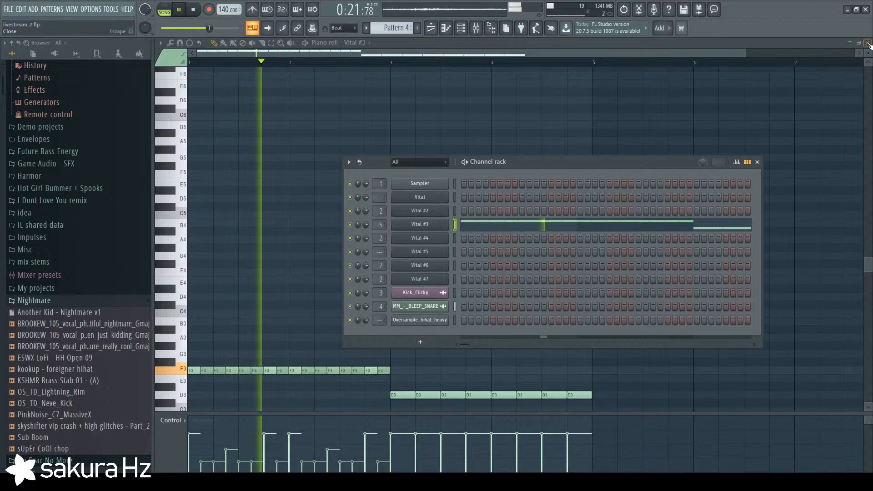
{"action": "key", "text": "space"}
{"action": "left_click", "coordinate": [867, 43]}
{"action": "key", "text": "F6"}
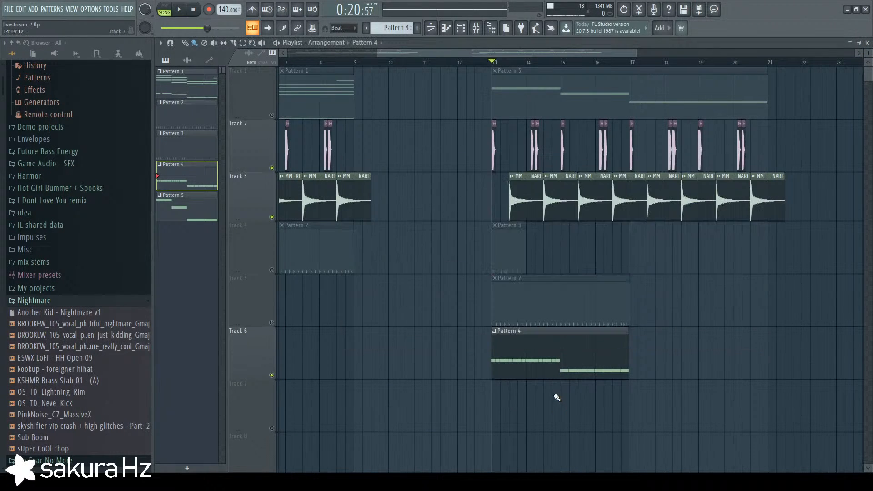
Re-enable all the silenced playlist tracks and bring the whole arrangement into view.
{"action": "scroll", "coordinate": [495, 354], "scroll_direction": "up", "scroll_amount": 3}
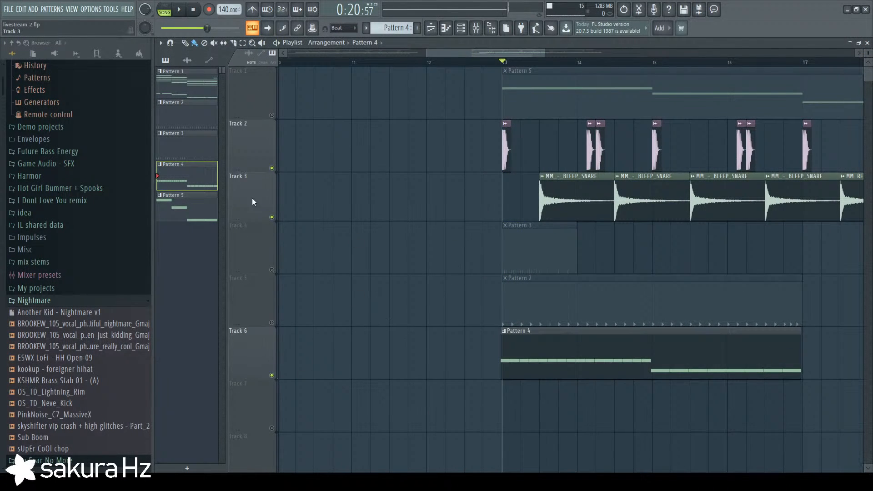
{"action": "right_click", "coordinate": [272, 217]}
{"action": "right_click", "coordinate": [272, 217]}
{"action": "scroll", "coordinate": [455, 298], "scroll_direction": "down", "scroll_amount": 4}
{"action": "scroll", "coordinate": [582, 242], "scroll_direction": "down", "scroll_amount": 1}
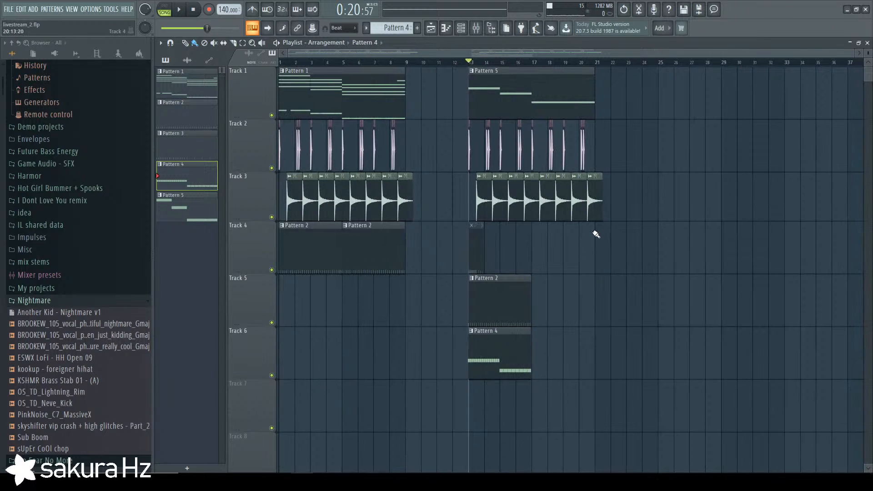
Show the channel rack and audition Vital #4 with C3.
{"action": "key", "text": "F6"}
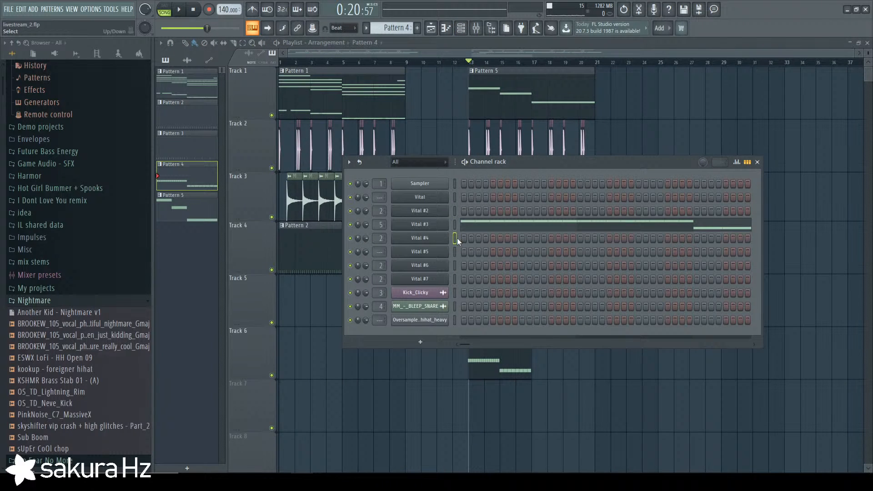
{"action": "key", "text": "z"}
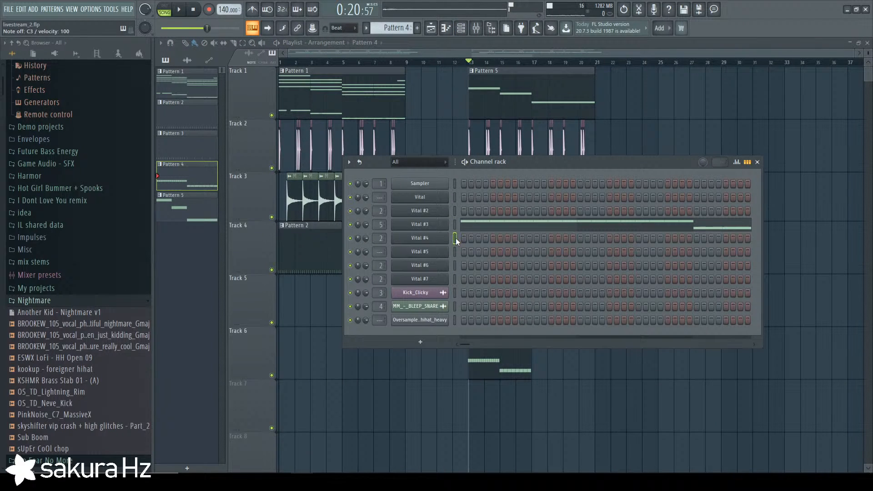
{"action": "key", "text": "z"}
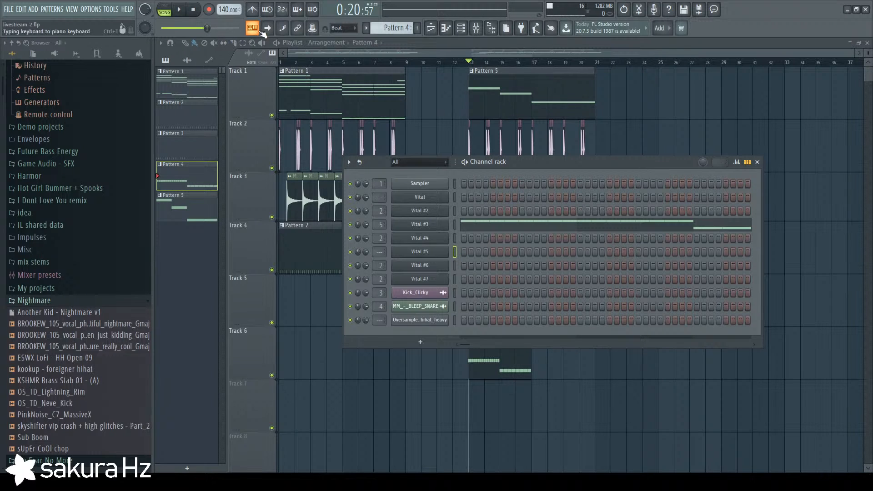
Audition Vital #5 with the typing keyboard's base note set first to C4 and then to C3.
{"action": "right_click", "coordinate": [254, 28]}
{"action": "left_click", "coordinate": [263, 51]}
{"action": "key", "text": "z"}
{"action": "right_click", "coordinate": [253, 28]}
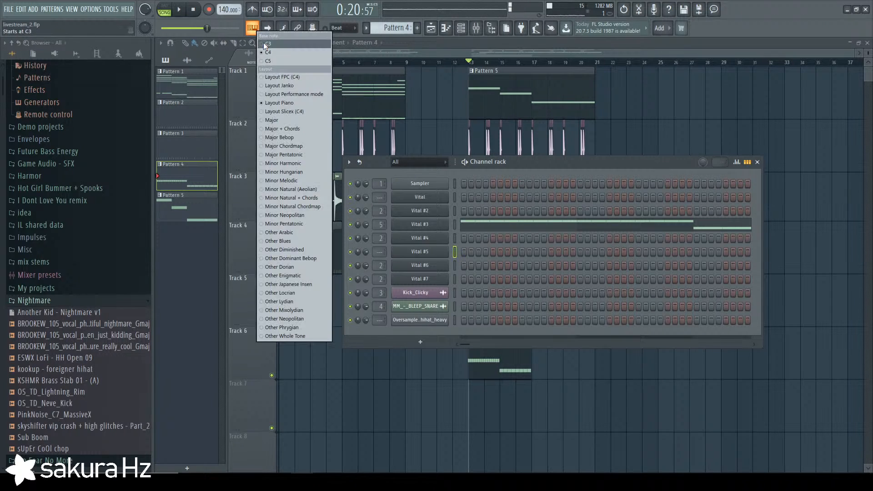
{"action": "left_click", "coordinate": [263, 43]}
{"action": "key", "text": "z"}
Make Vital #6 the active channel and audition it, raising the typing keyboard's base note to C4.
{"action": "left_click", "coordinate": [453, 266]}
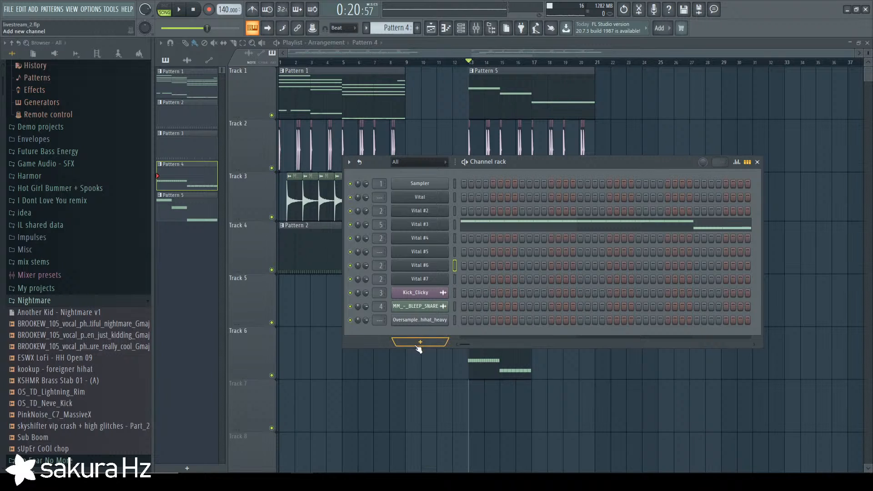
{"action": "key", "text": "c"}
{"action": "right_click", "coordinate": [249, 31]}
{"action": "left_click", "coordinate": [257, 54]}
{"action": "key", "text": "z"}
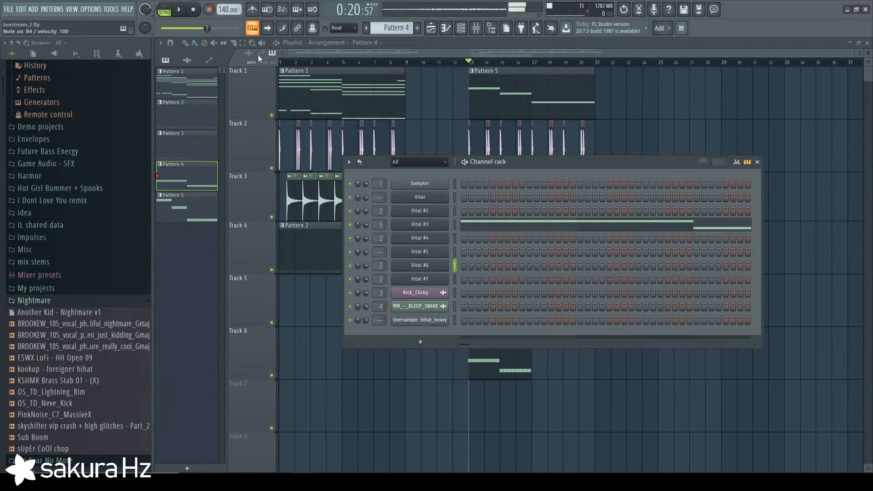
Select Pattern 1 and play it briefly from the start with Track 1 soloed, finishing with all tracks enabled.
{"action": "key", "text": "F6"}
{"action": "right_click", "coordinate": [271, 116]}
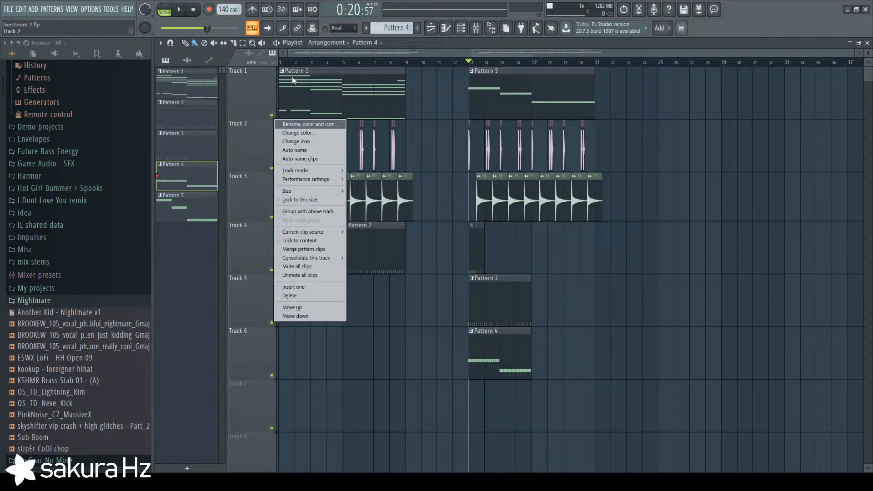
{"action": "key", "text": "Escape"}
{"action": "right_click", "coordinate": [271, 115]}
{"action": "left_click", "coordinate": [301, 70]}
{"action": "key", "text": "space"}
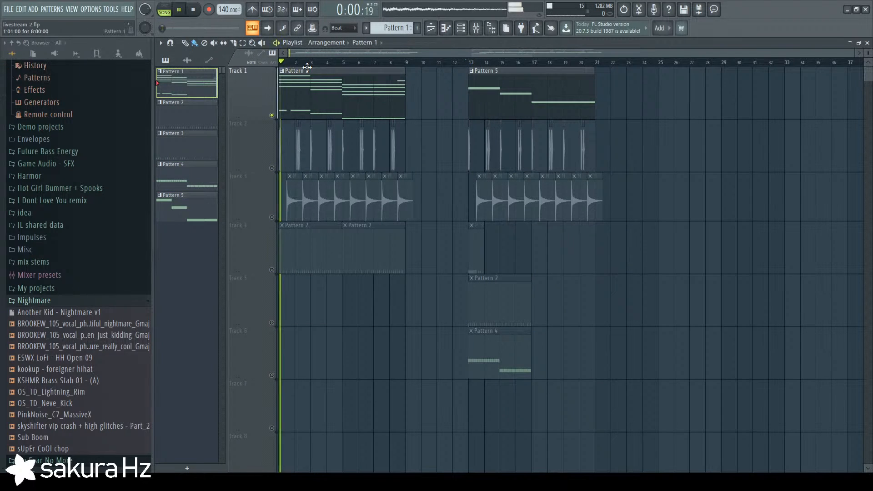
{"action": "key", "text": "space"}
{"action": "right_click", "coordinate": [272, 115]}
Make Vital #7 the active channel in Pattern 1 and audition it with the typing keyboard's base note at C3.
{"action": "left_click", "coordinate": [461, 27]}
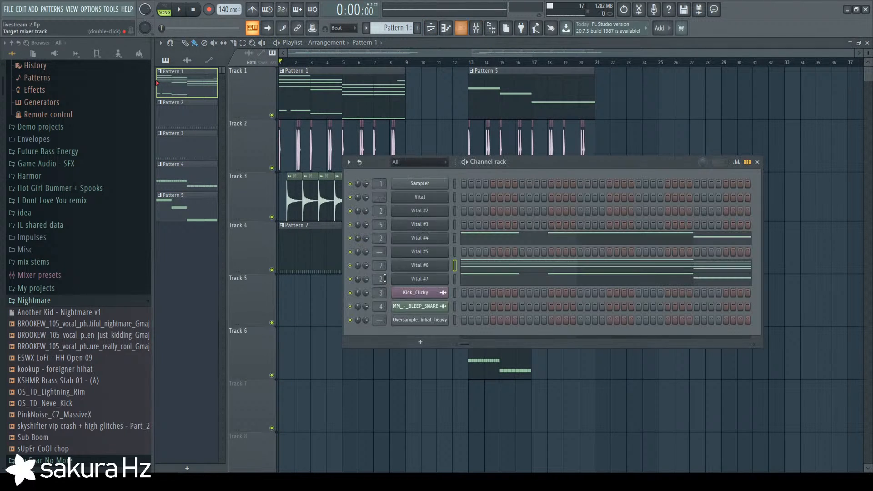
{"action": "left_click", "coordinate": [454, 278]}
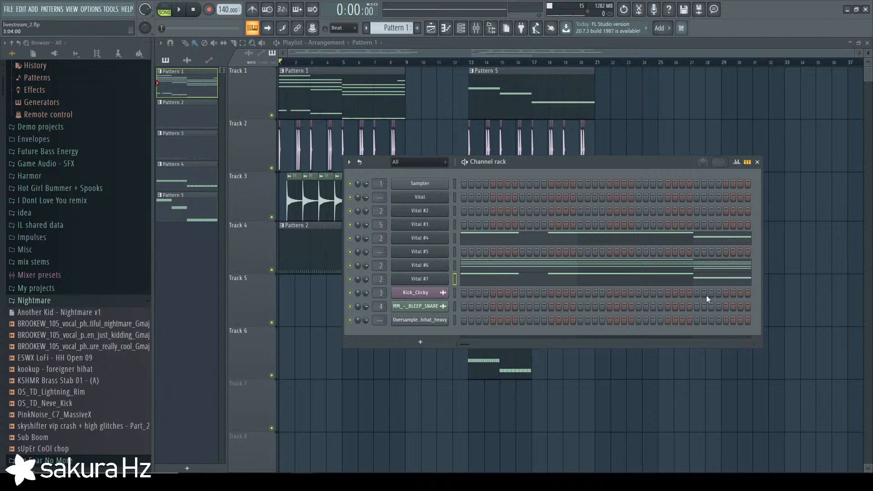
{"action": "right_click", "coordinate": [257, 32]}
{"action": "left_click", "coordinate": [305, 42]}
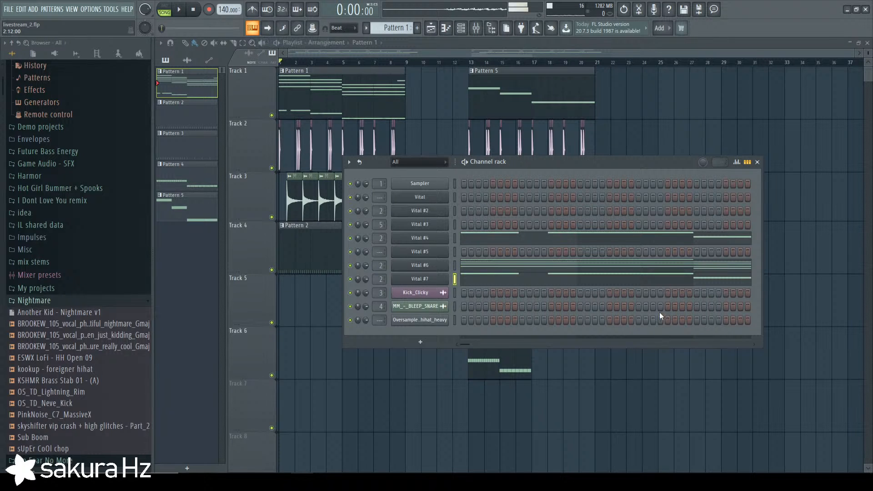
{"action": "left_click", "coordinate": [330, 98]}
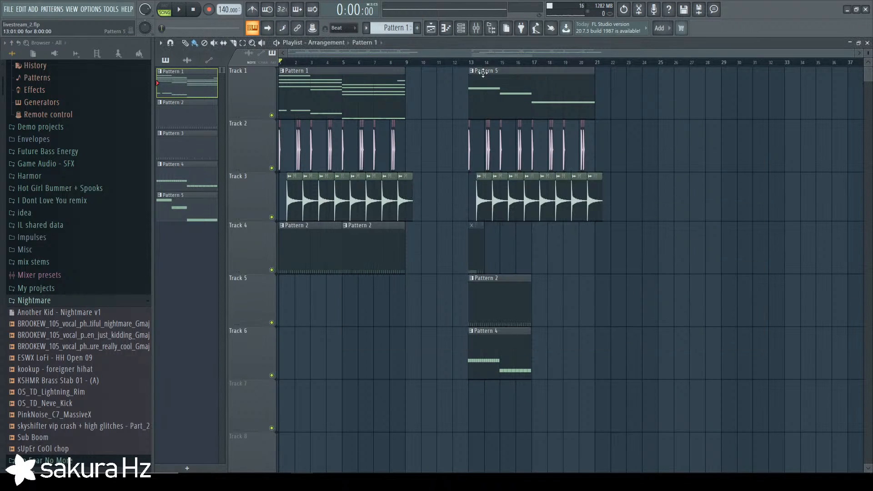
Solo Track 1 and play Pattern 1 in pattern mode with Vital #4 and Vital #6 muted, then re-enable all tracks.
{"action": "right_click", "coordinate": [272, 115]}
{"action": "left_click", "coordinate": [461, 27]}
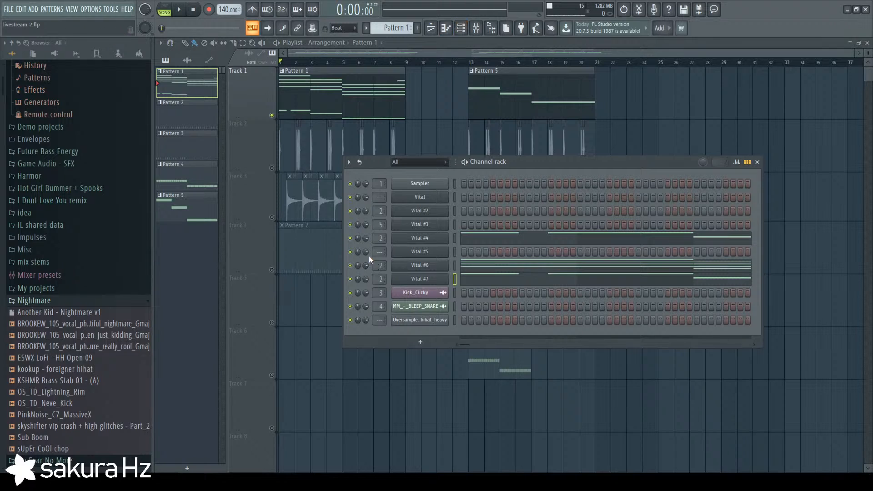
{"action": "left_click", "coordinate": [164, 6]}
{"action": "key", "text": "space"}
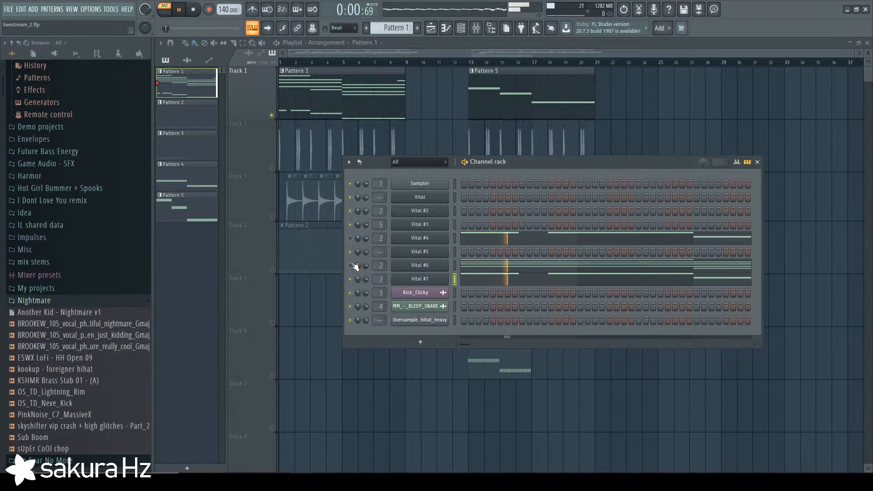
{"action": "right_click", "coordinate": [271, 270]}
{"action": "key", "text": "space"}
{"action": "right_click", "coordinate": [272, 269]}
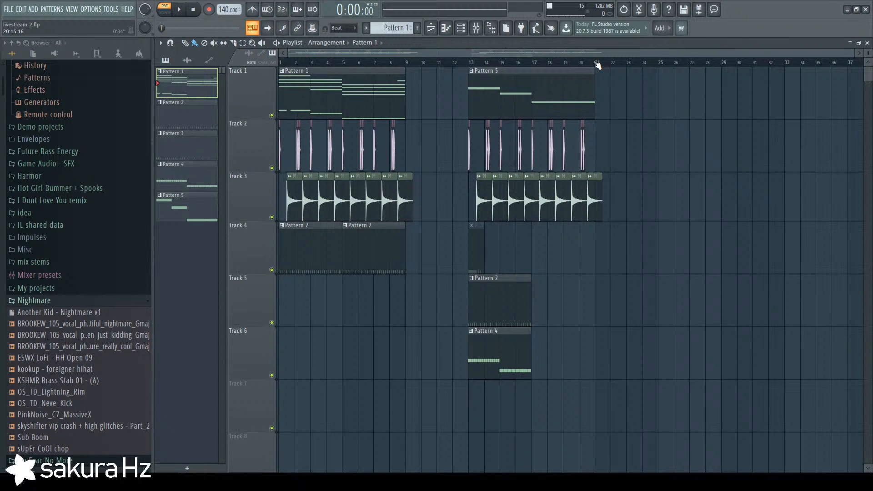
Switch back to song mode and place the playback position at bar 13 in the playlist.
{"action": "scroll", "coordinate": [856, 67], "scroll_direction": "up", "scroll_amount": 1}
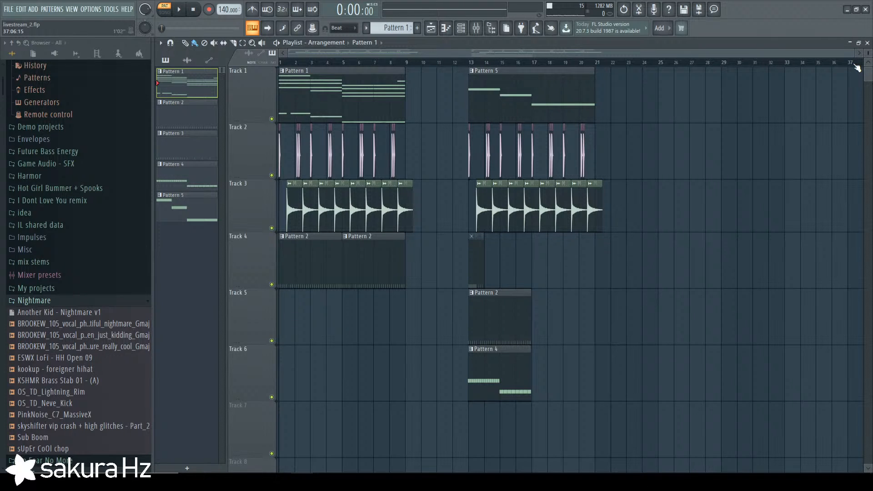
{"action": "scroll", "coordinate": [471, 66], "scroll_direction": "up", "scroll_amount": 4}
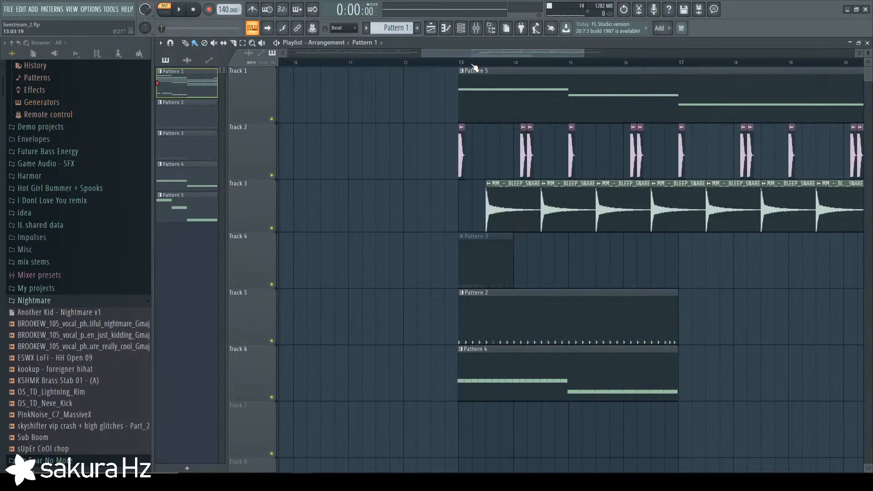
{"action": "key", "text": "l"}
{"action": "scroll", "coordinate": [462, 67], "scroll_direction": "down", "scroll_amount": 3}
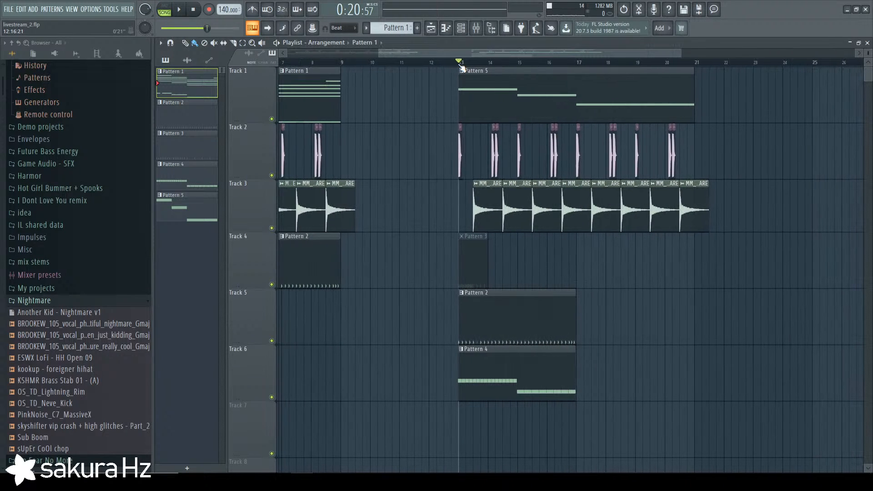
{"action": "scroll", "coordinate": [462, 67], "scroll_direction": "up", "scroll_amount": 2}
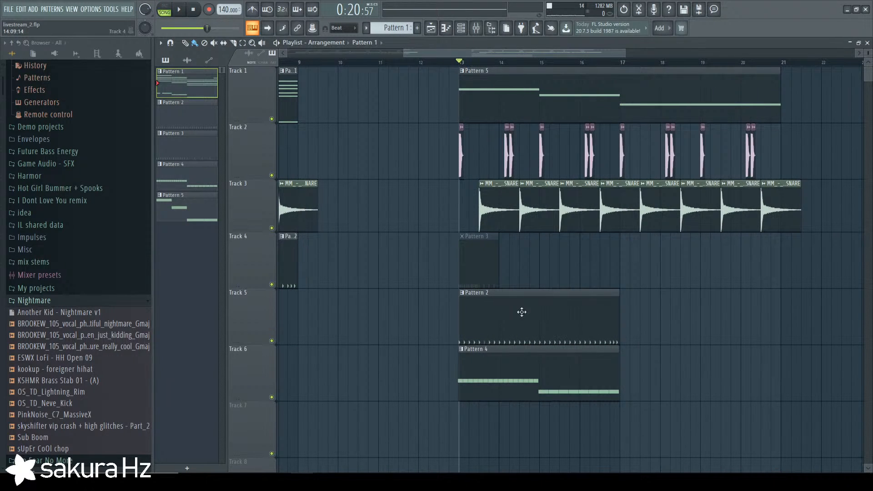